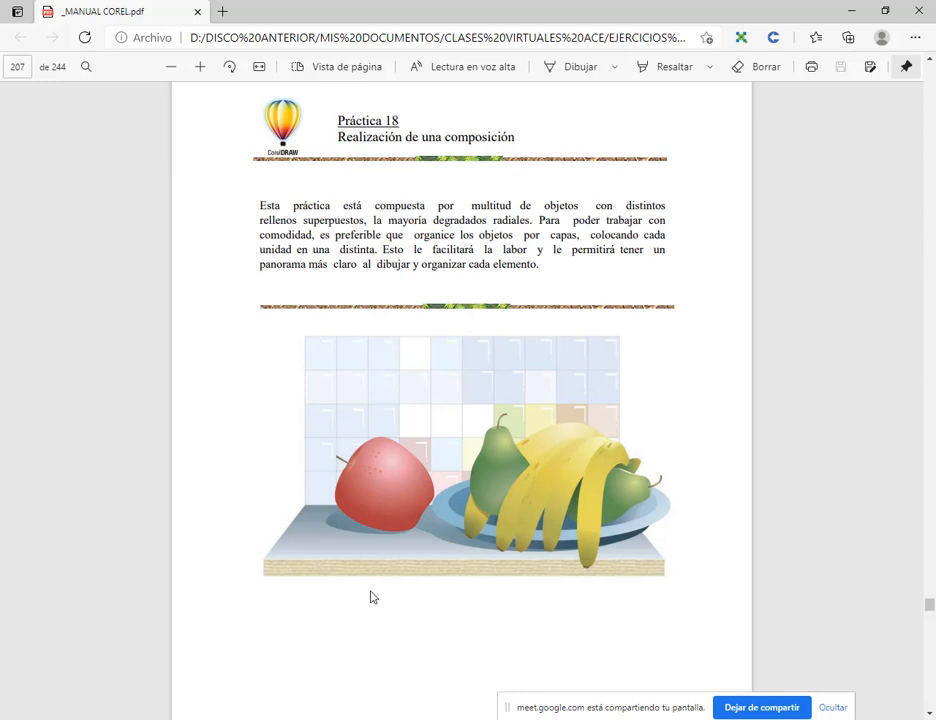
# Step: Look through the manual from Práctica 18 to Práctica 20 and return to the fruit composition of Práctica 18
pyautogui.scroll(-15, 434, 425)
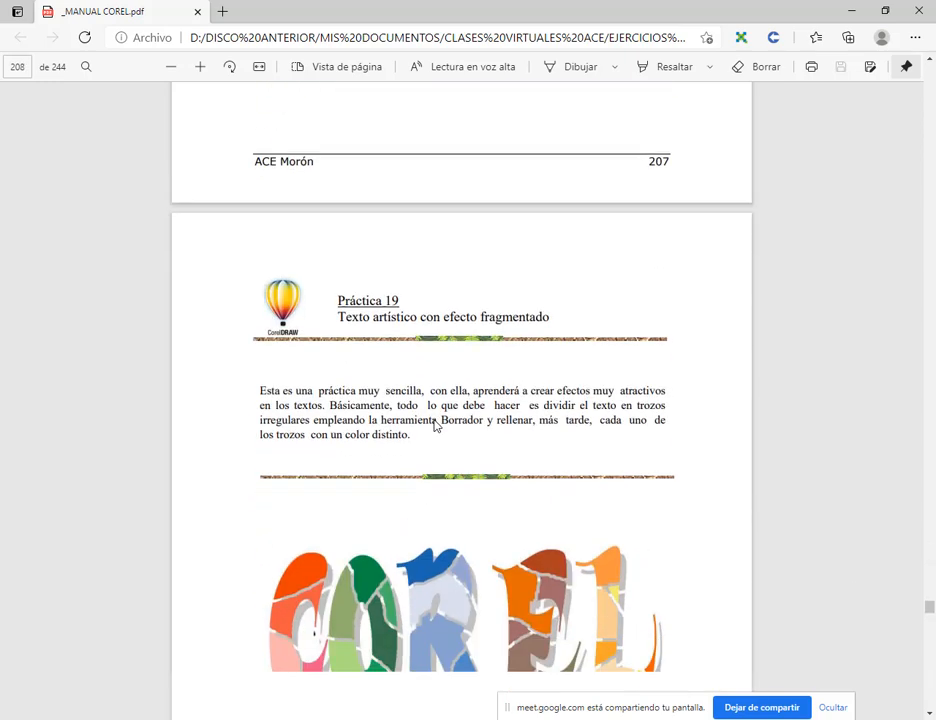
pyautogui.scroll(-4, 508, 447)
pyautogui.scroll(10, 508, 446)
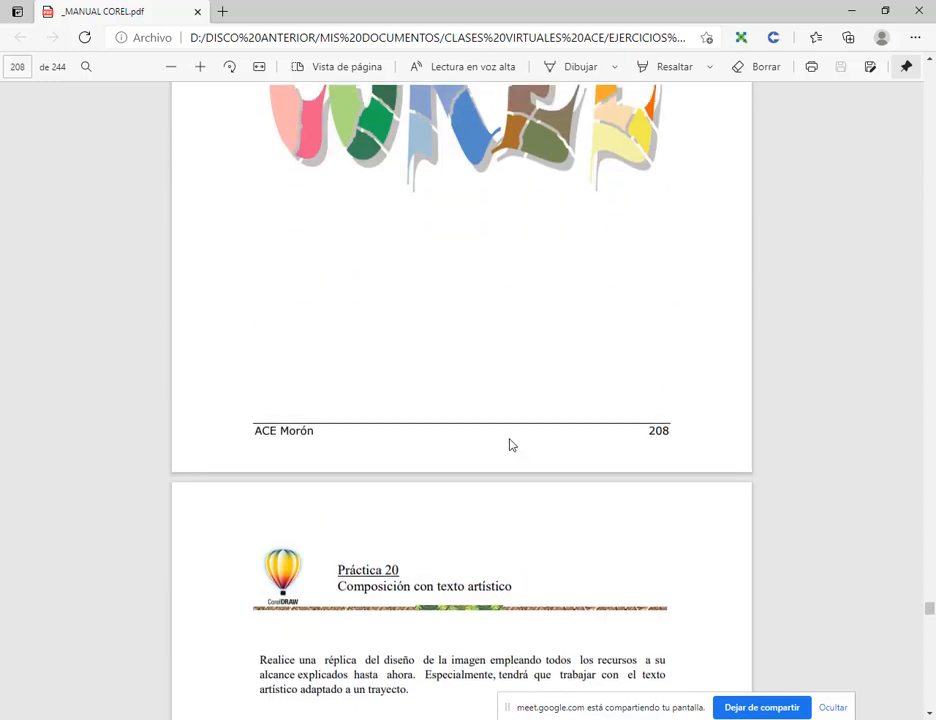
pyautogui.scroll(7, 545, 445)
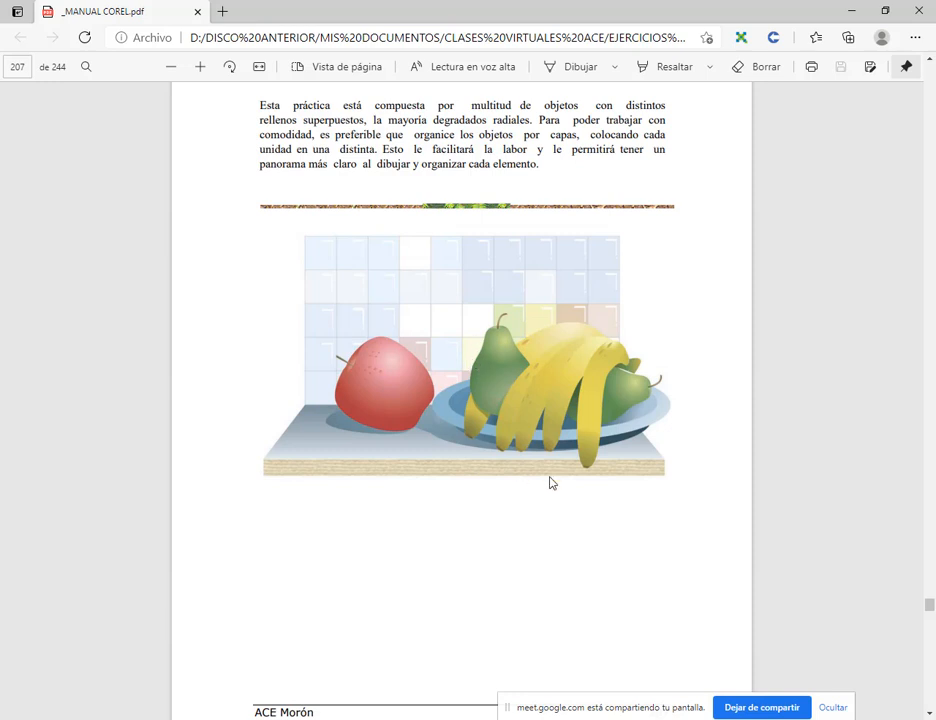
pyautogui.scroll(2, 549, 483)
pyautogui.scroll(-2, 555, 420)
# Step: Switch to CorelDRAW and show the Administrador de objetos docker beside the drawing page
pyautogui.click(304, 716)
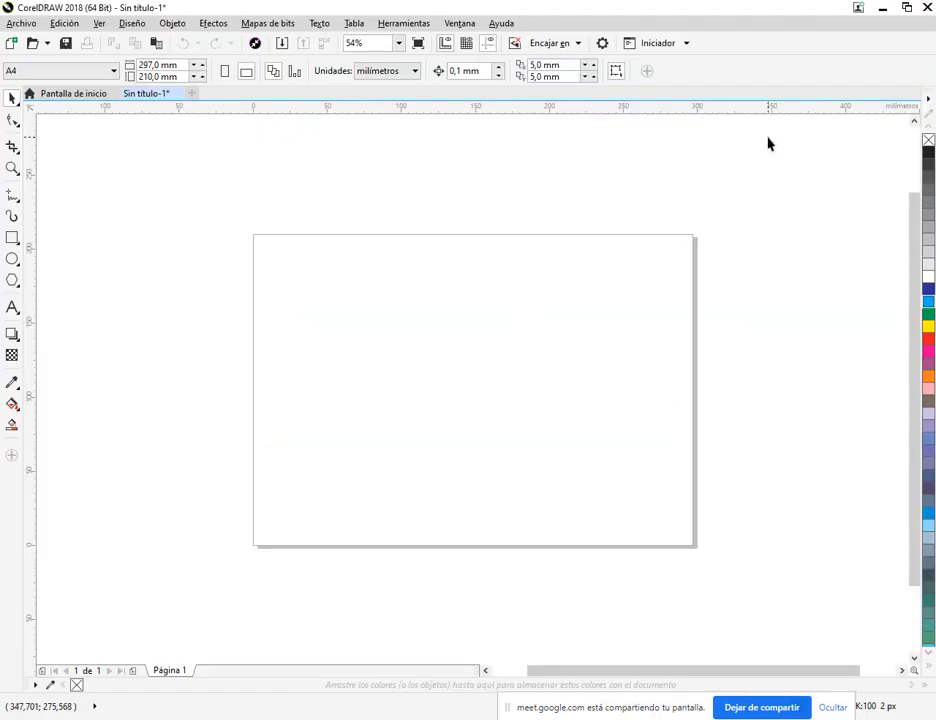
pyautogui.click(457, 23)
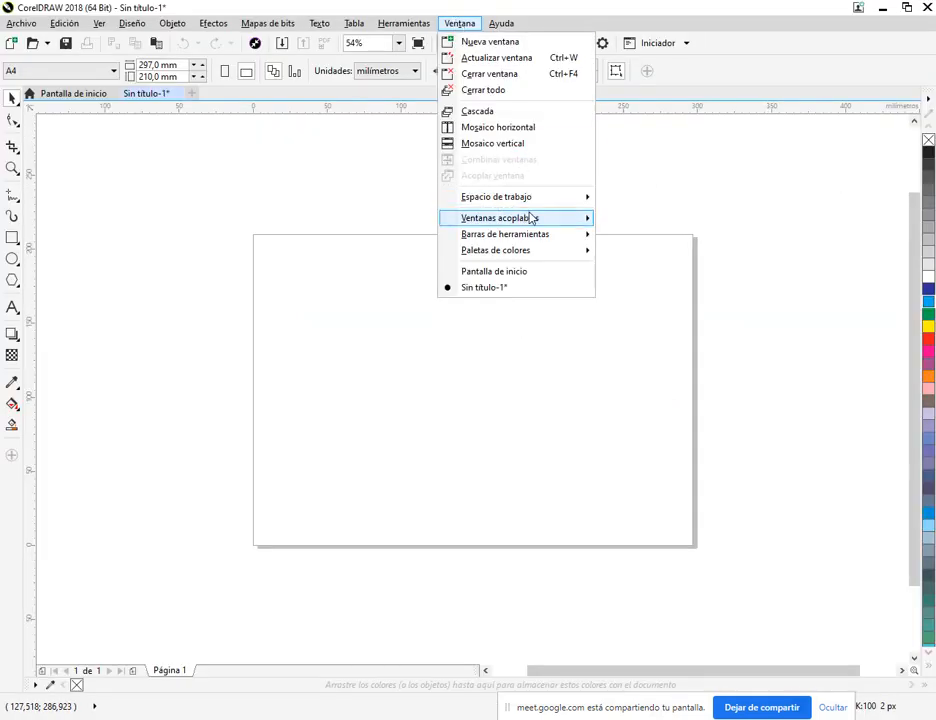
pyautogui.moveTo(533, 220)
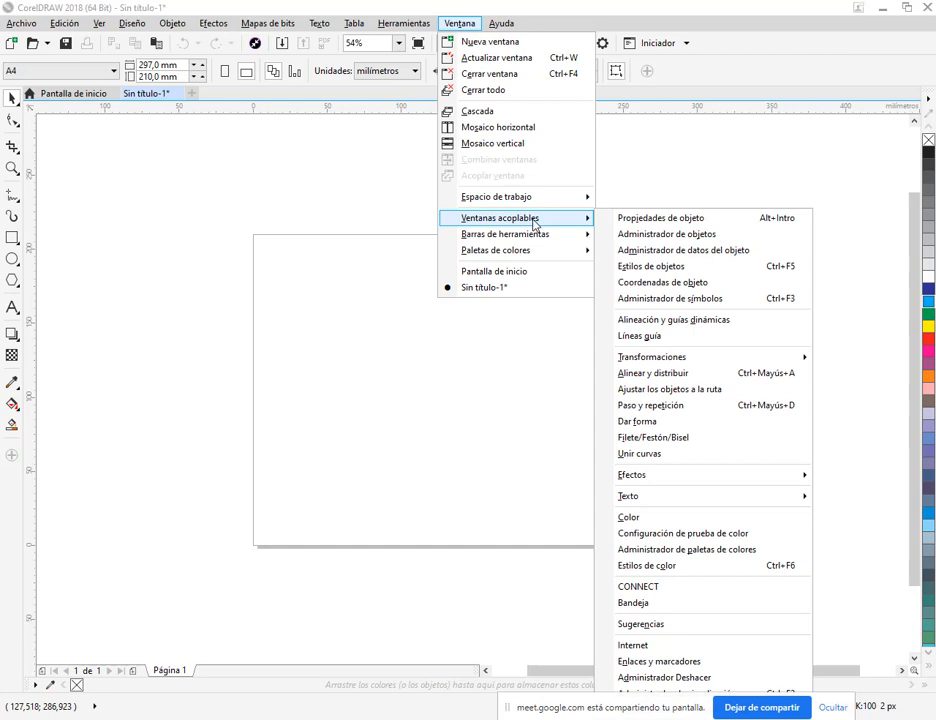
pyautogui.click(693, 238)
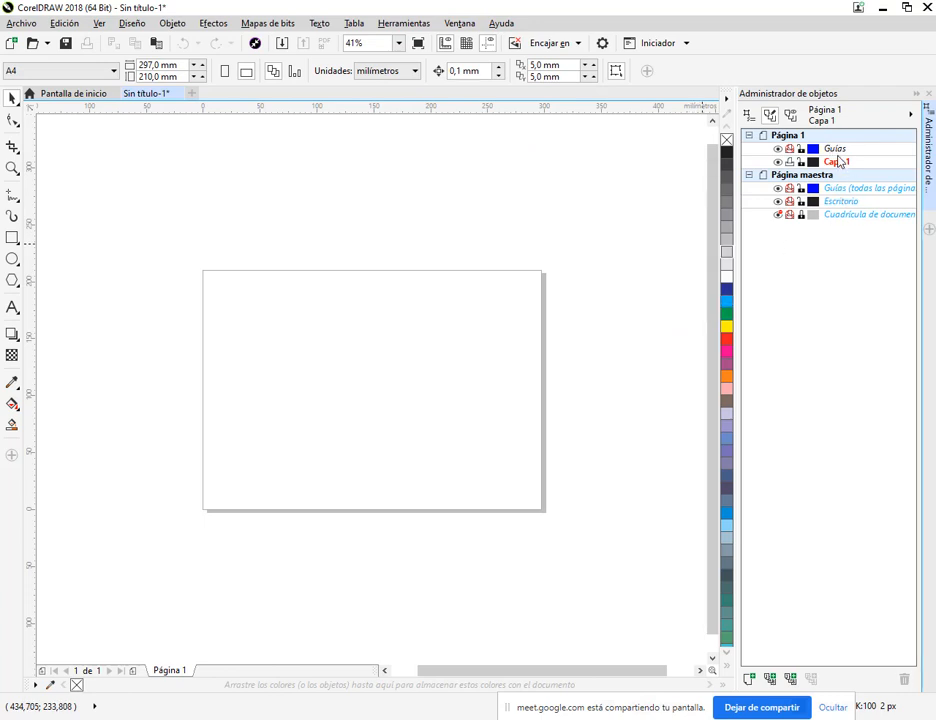
# Step: Examine the Guías and Capa 1 layers of Página 1, ending with Capa 1 as the selected layer
pyautogui.doubleClick(845, 163)
pyautogui.click(845, 152)
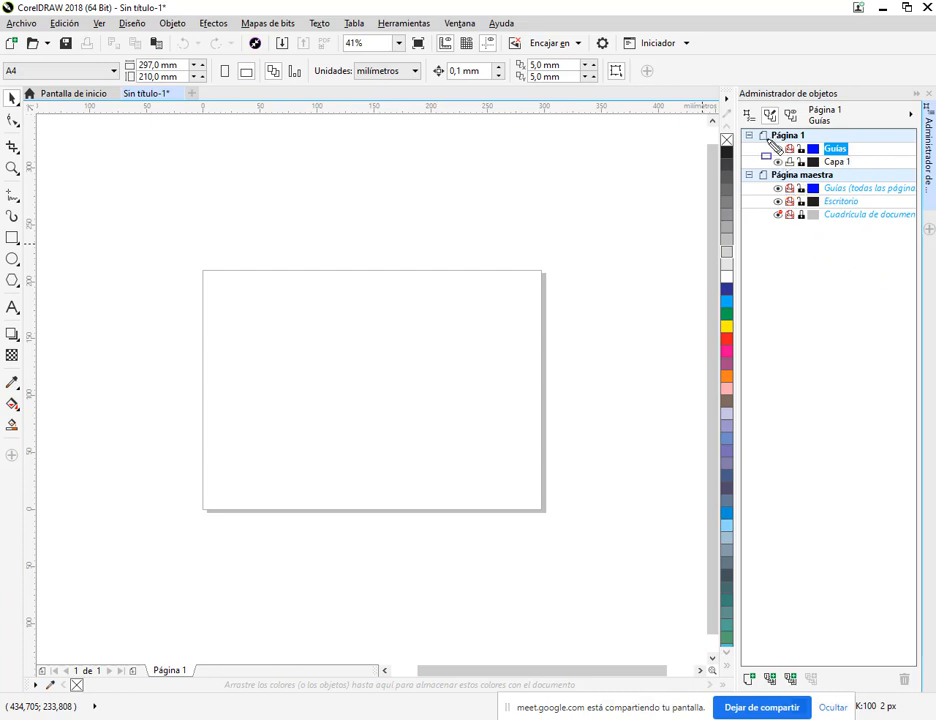
pyautogui.moveTo(767, 139); pyautogui.dragTo(811, 172)
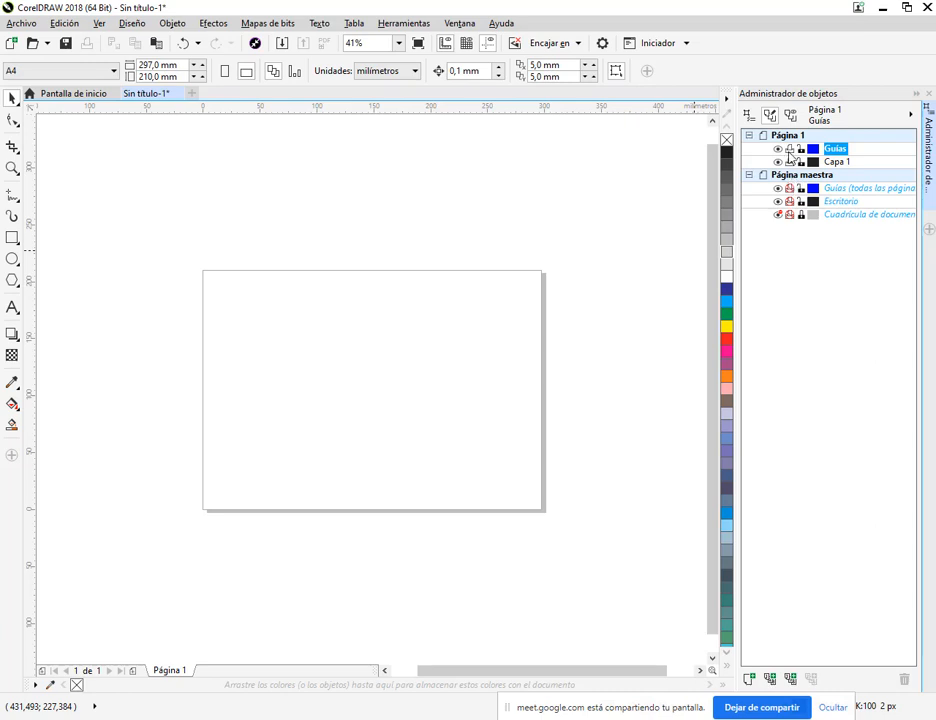
pyautogui.click(838, 163)
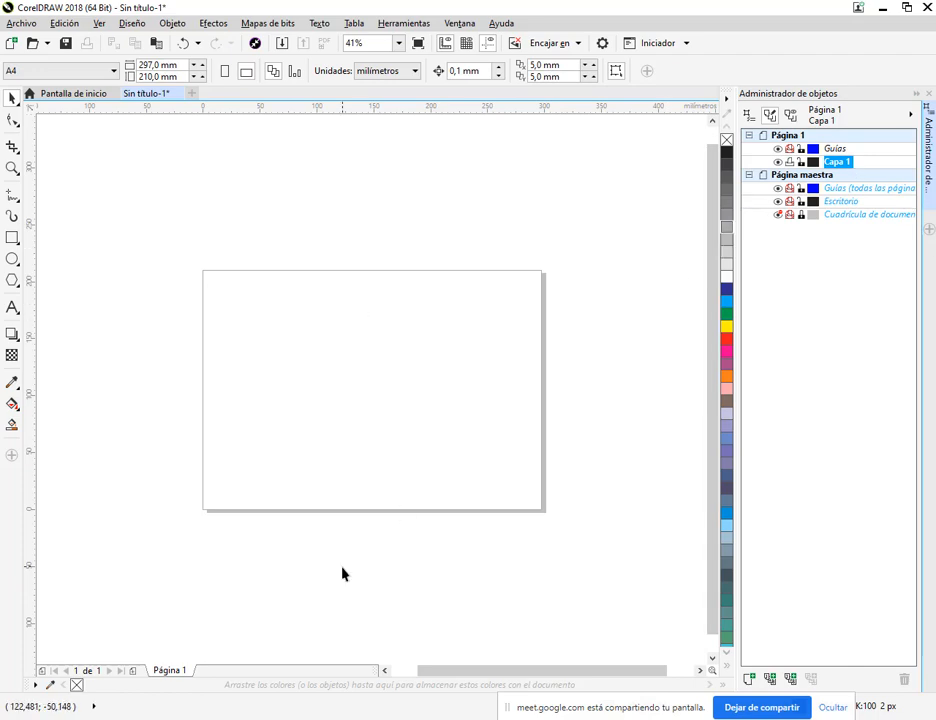
pyautogui.hotkey('alt', 'Tab')
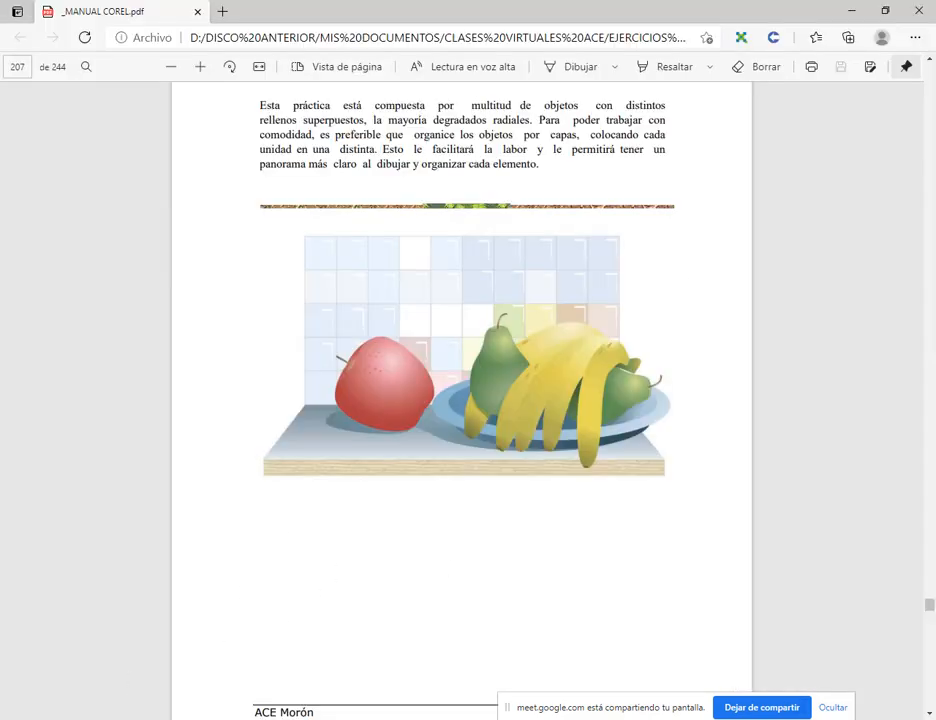
pyautogui.hotkey('alt', 'Tab')
# Step: Draw a rectangle about 104 × 69 mm in the upper part of the page and fill it with light blue
pyautogui.click(12, 237)
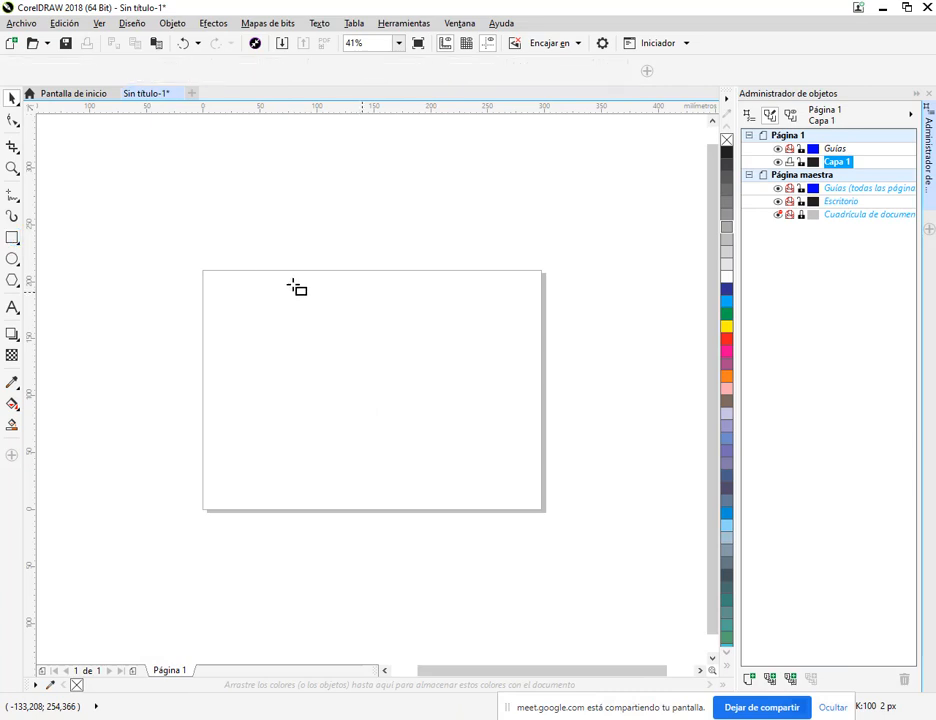
pyautogui.moveTo(279, 292); pyautogui.dragTo(369, 336)
pyautogui.moveTo(404, 372); pyautogui.dragTo(400, 373)
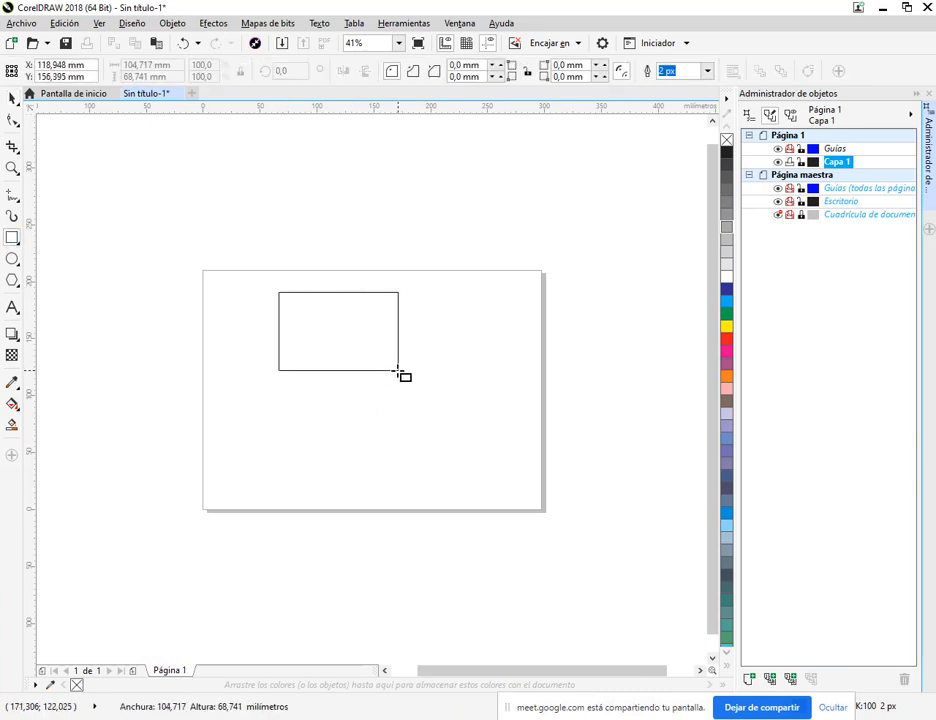
pyautogui.click(727, 302)
# Step: Draw an ellipse about 84 × 66 mm overlapping the rectangle's upper-left corner and fill it with red
pyautogui.click(12, 258)
pyautogui.moveTo(216, 245); pyautogui.dragTo(320, 328)
pyautogui.click(727, 338)
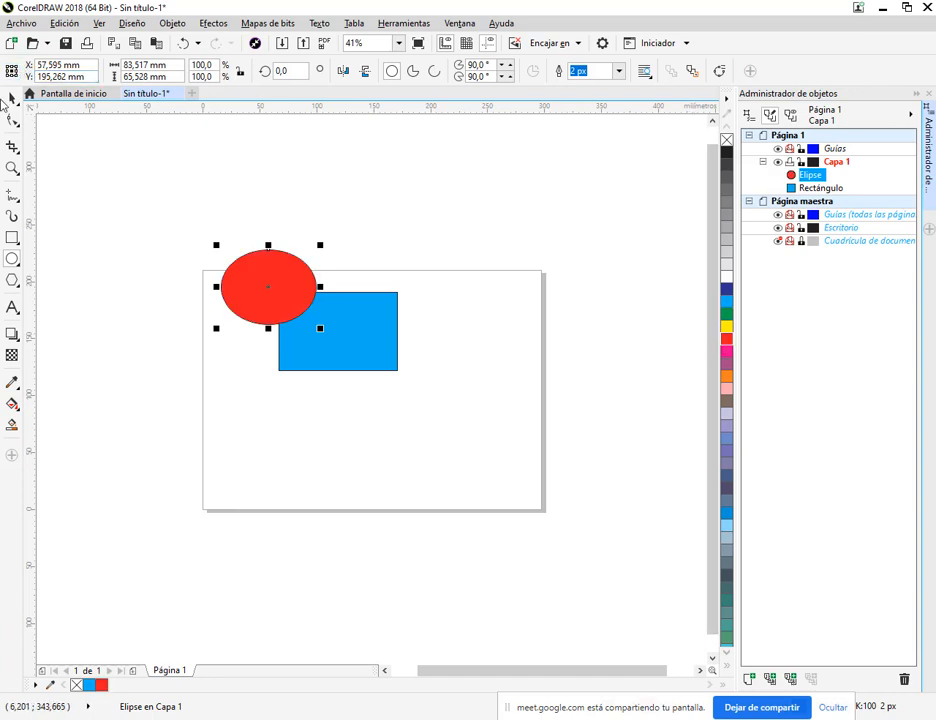
# Step: Draw a four-sided polygon about 98 × 107 mm over the ellipse and rectangle, and fill it with green
pyautogui.click(12, 281)
pyautogui.moveTo(278, 211); pyautogui.dragTo(385, 355)
pyautogui.click(727, 313)
pyautogui.click(12, 97)
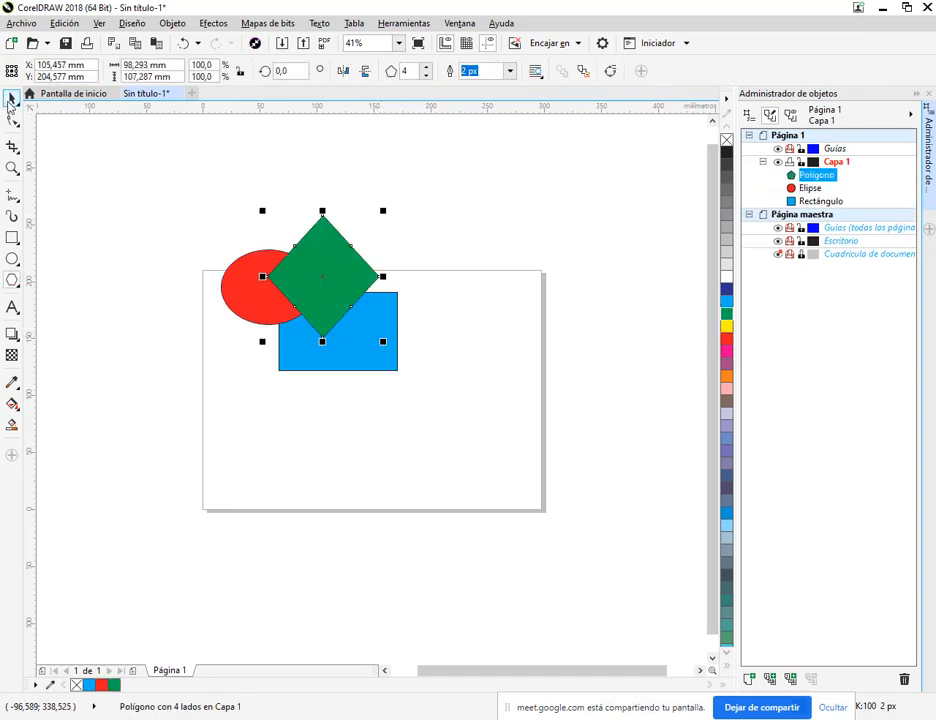
pyautogui.click(435, 243)
# Step: Select the blue rectangle and compare the shapes' stacking with their order under Capa 1
pyautogui.click(360, 340)
pyautogui.scroll(2, 299, 328)
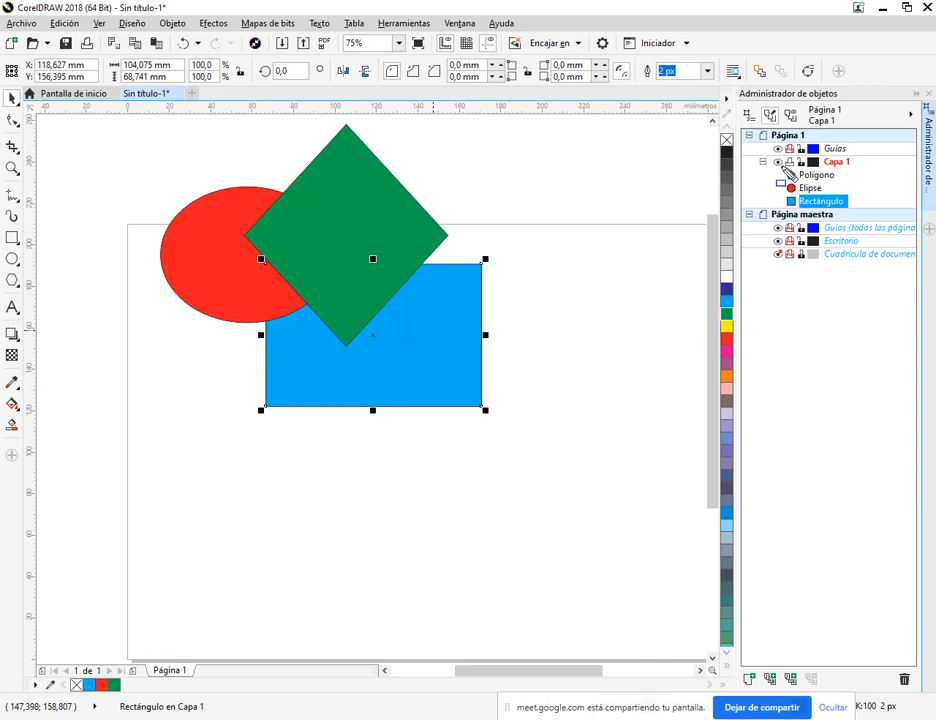
pyautogui.moveTo(779, 166)
pyautogui.mouseDown()
pyautogui.moveTo(857, 219)
pyautogui.moveTo(857, 208)
pyautogui.mouseUp()
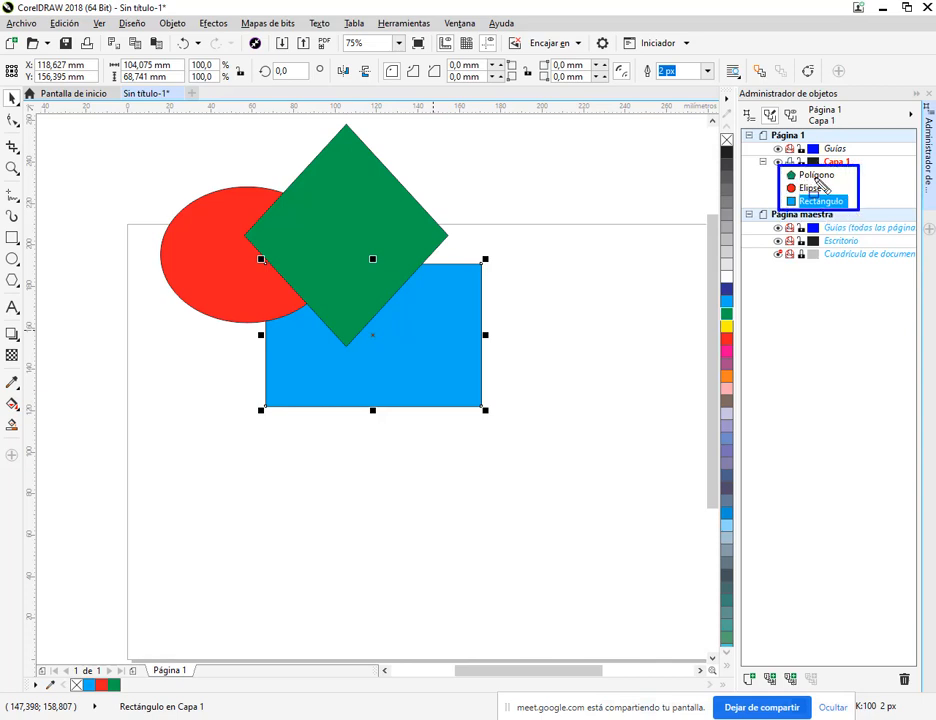
pyautogui.press('Escape')
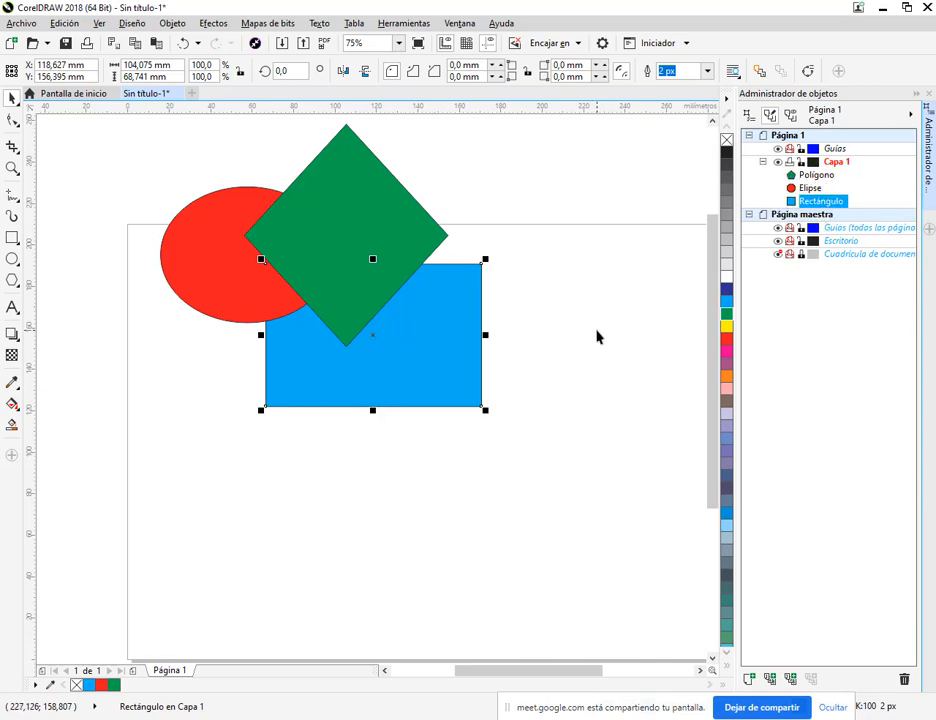
# Step: Place the green polygon behind the blue rectangle with the Detrás de order command
pyautogui.click(366, 209)
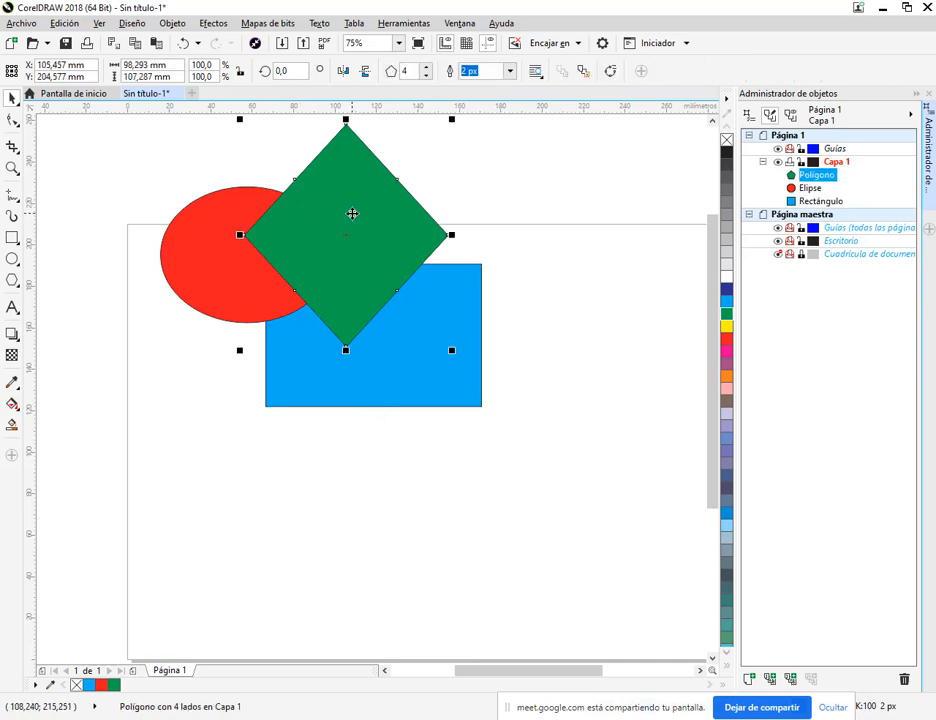
pyautogui.rightClick(350, 205)
pyautogui.moveTo(354, 468)
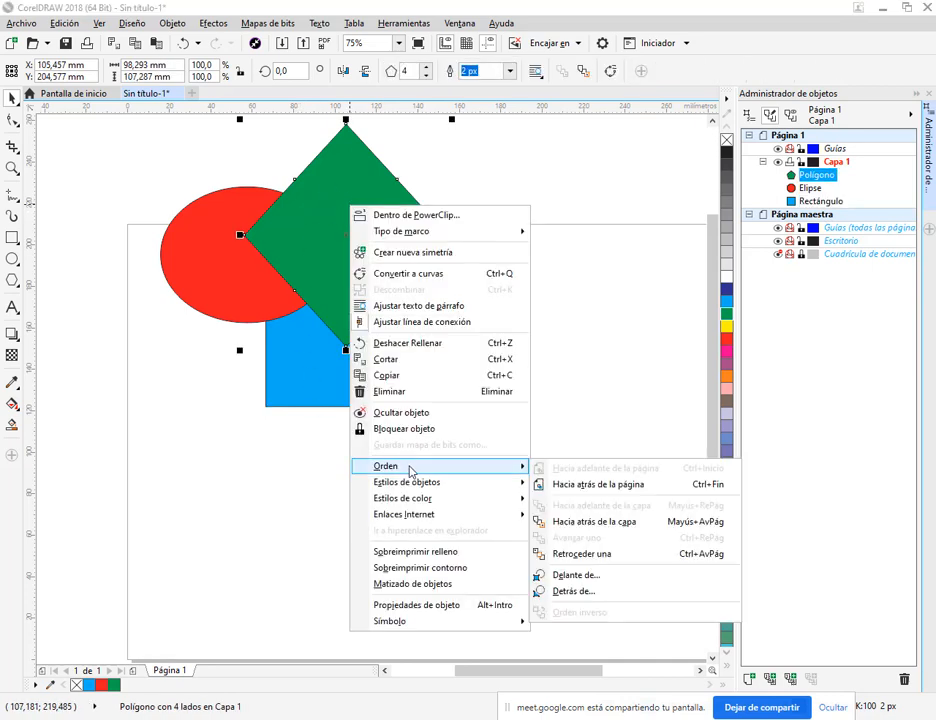
pyautogui.click(600, 594)
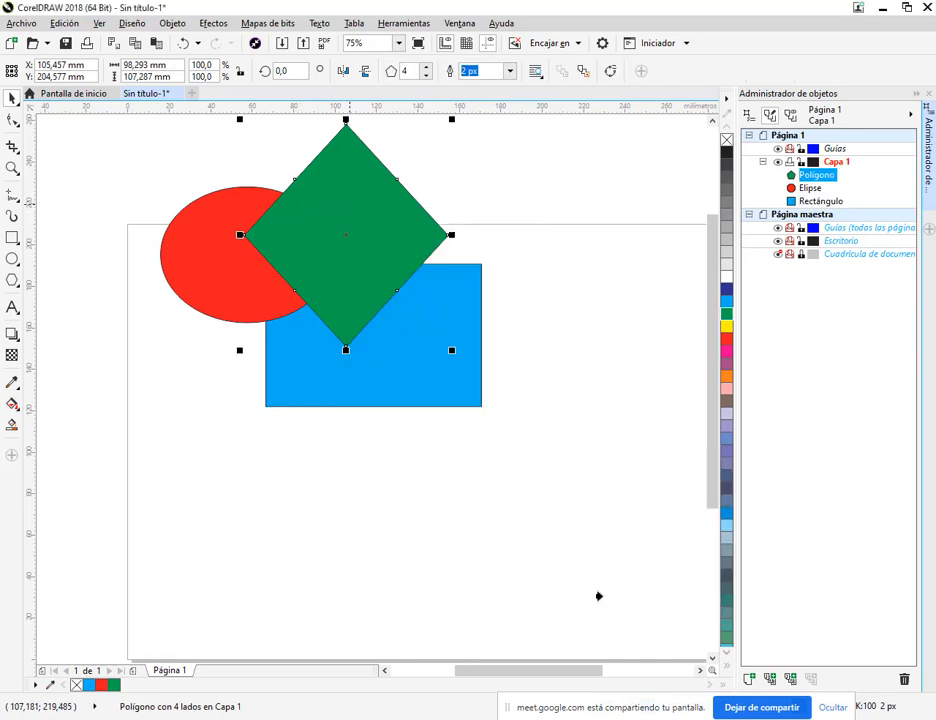
pyautogui.click(429, 381)
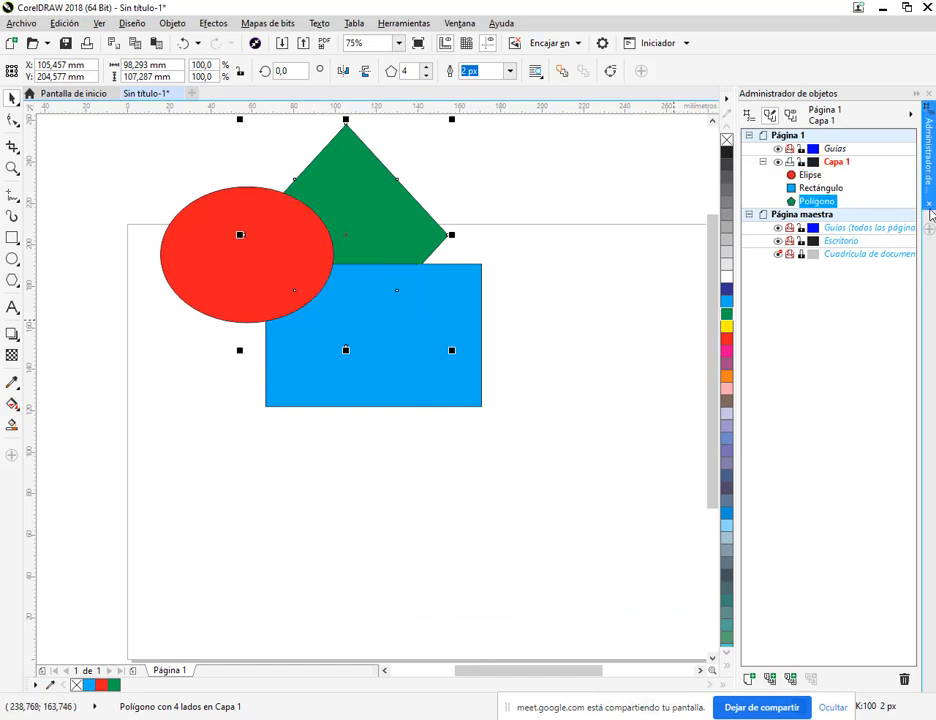
pyautogui.moveTo(779, 168); pyautogui.dragTo(860, 218)
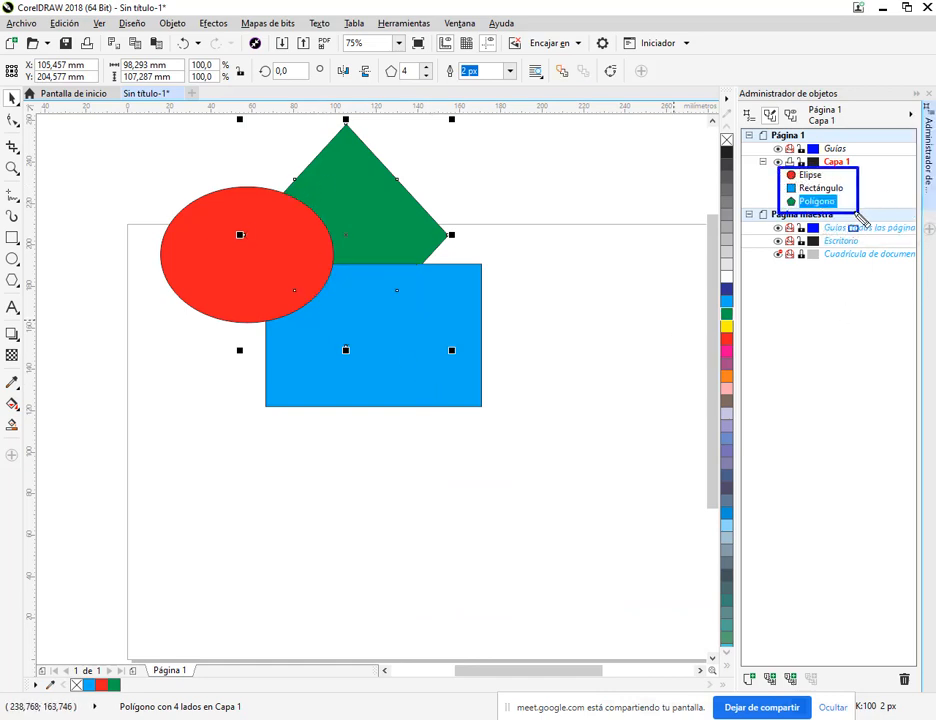
pyautogui.press('Escape')
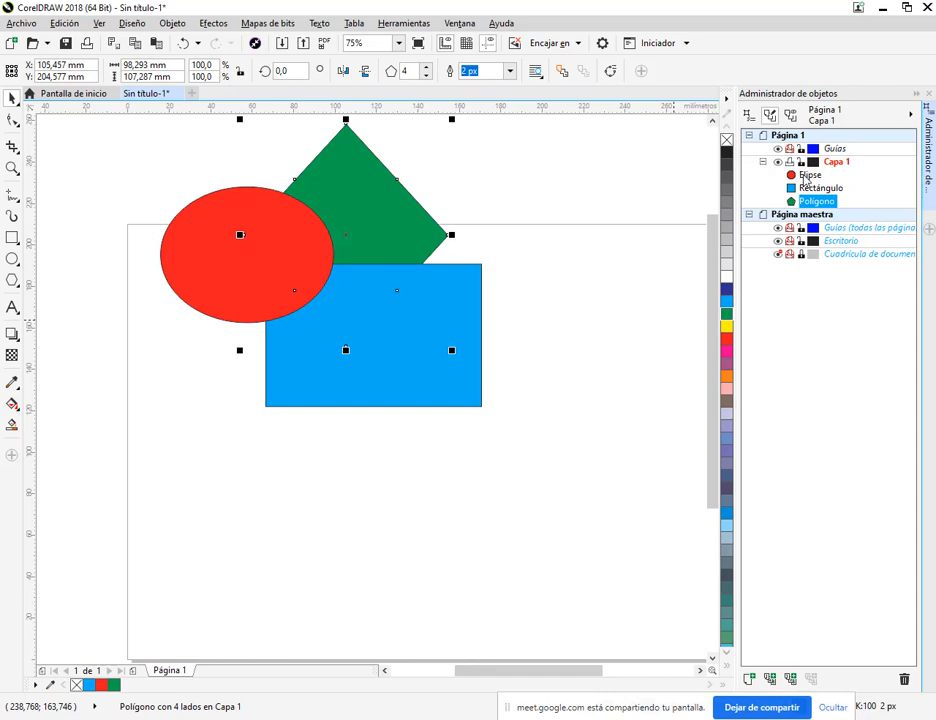
# Step: Reorder the objects within Capa 1, moving the ellipse to the bottom of the stack and the polygon to the top
pyautogui.click(813, 189)
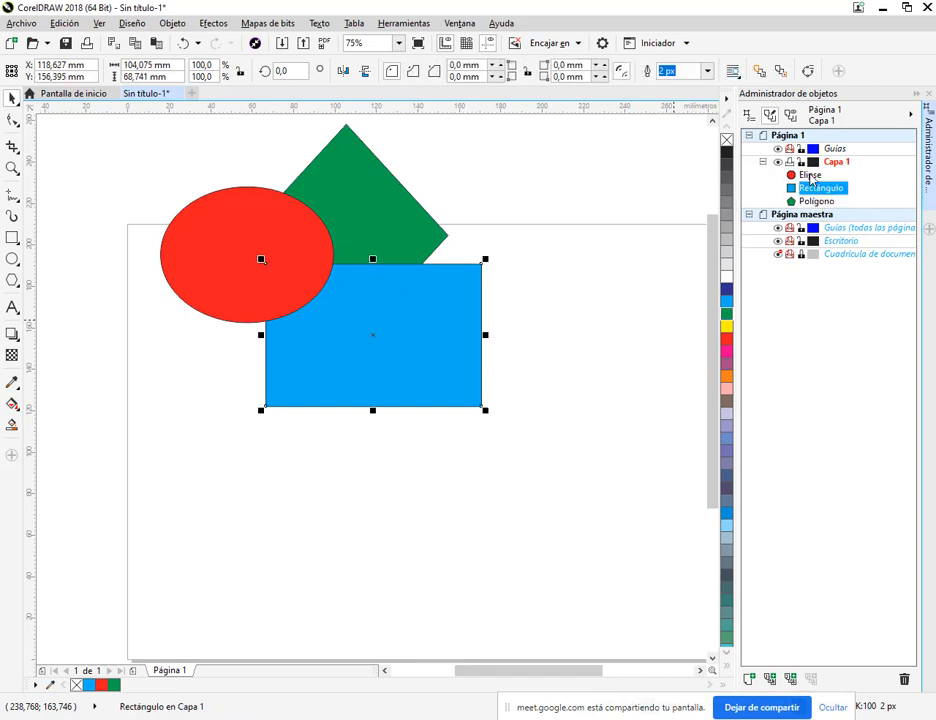
pyautogui.moveTo(809, 175); pyautogui.dragTo(826, 208)
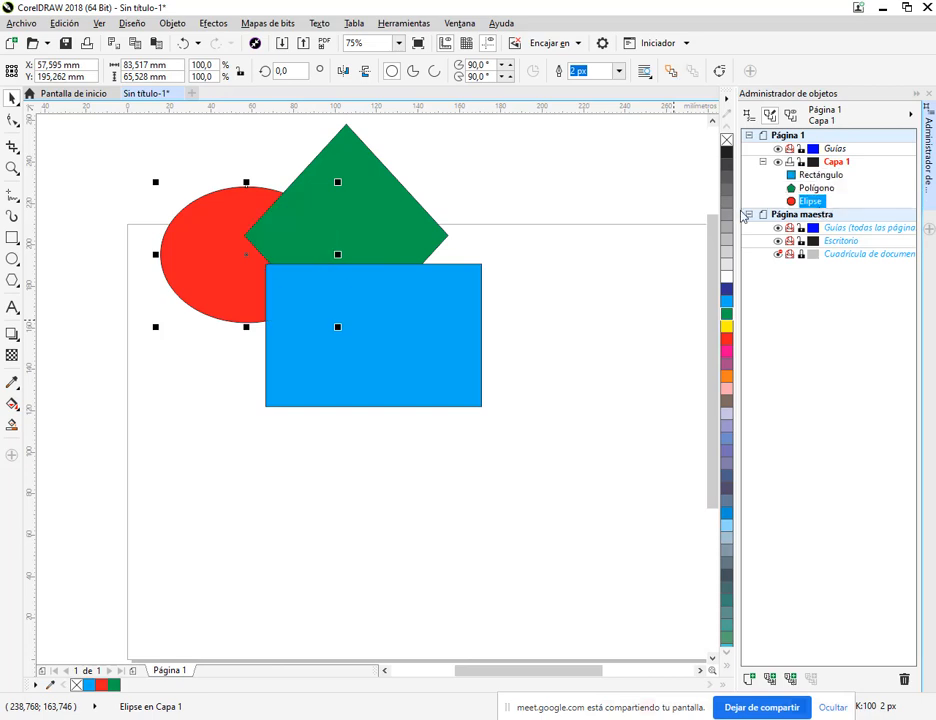
pyautogui.click(815, 188)
pyautogui.moveTo(815, 188); pyautogui.dragTo(815, 170)
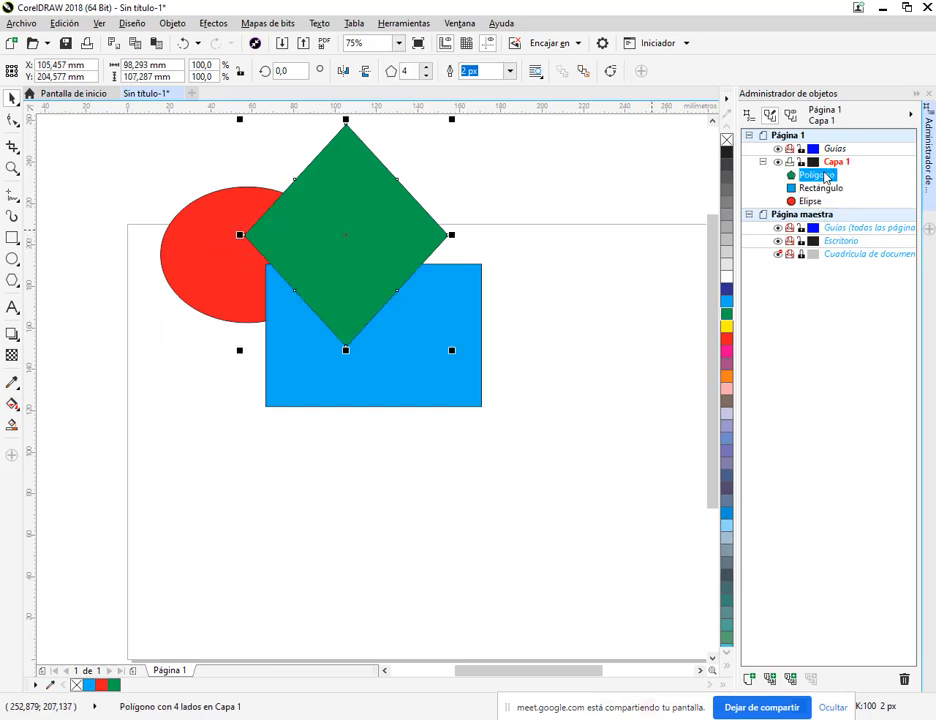
pyautogui.click(620, 235)
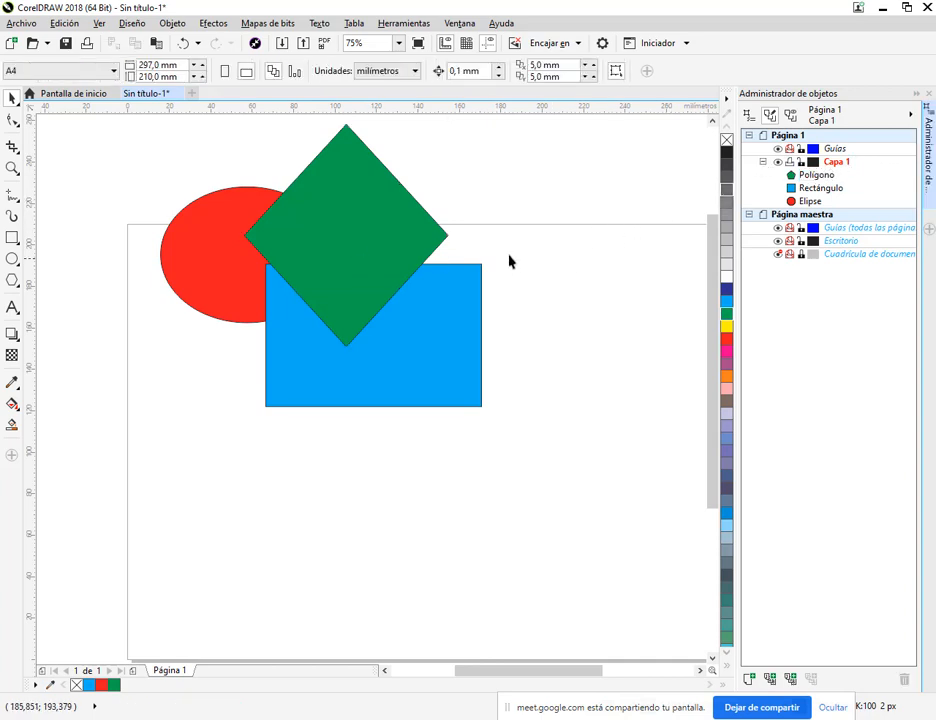
pyautogui.moveTo(529, 286); pyautogui.dragTo(482, 394)
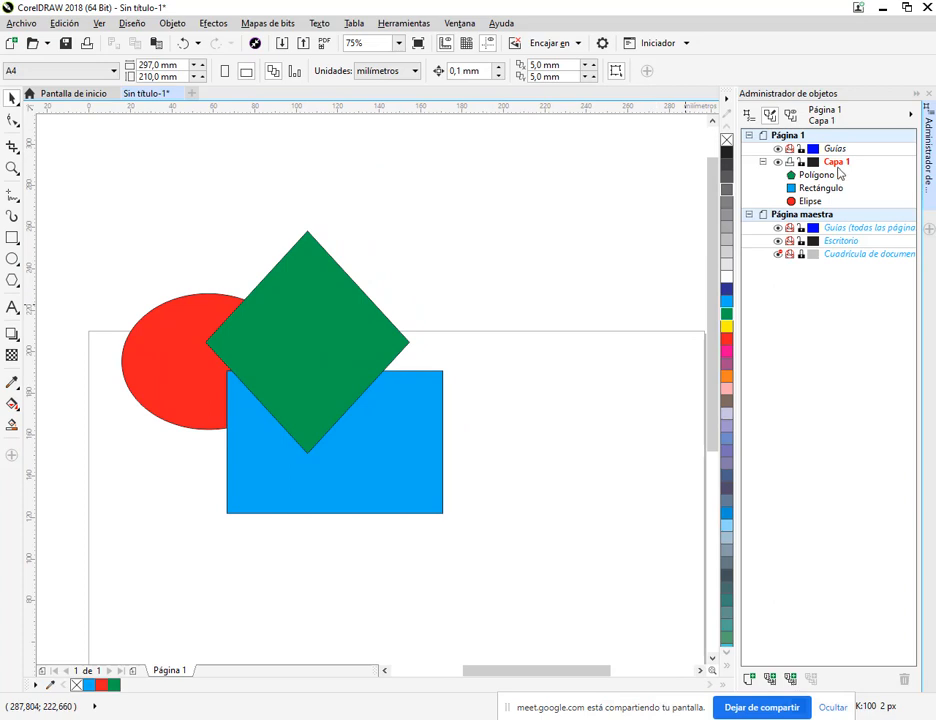
# Step: Add a new layer above Capa 1 on Página 1, keeping the name Capa 2
pyautogui.click(837, 165)
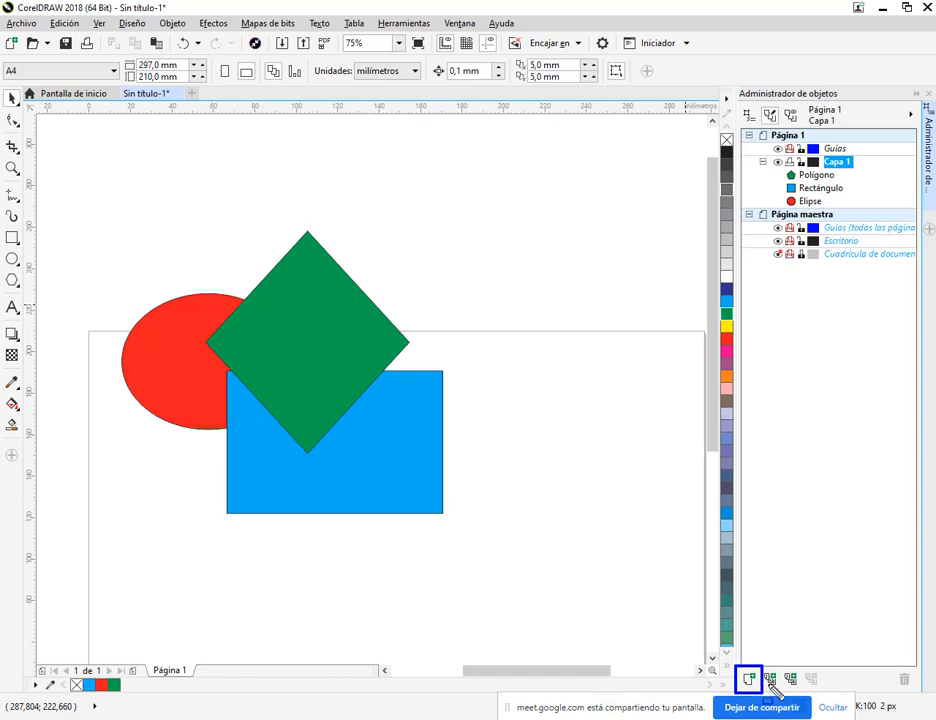
pyautogui.moveTo(892, 666); pyautogui.dragTo(914, 690)
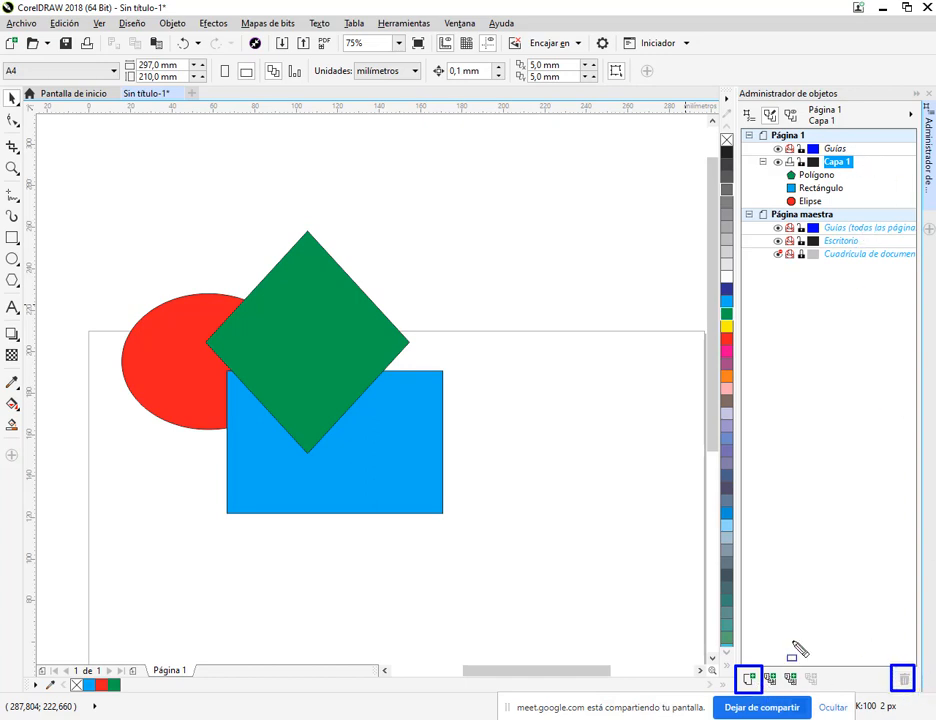
pyautogui.press('Escape')
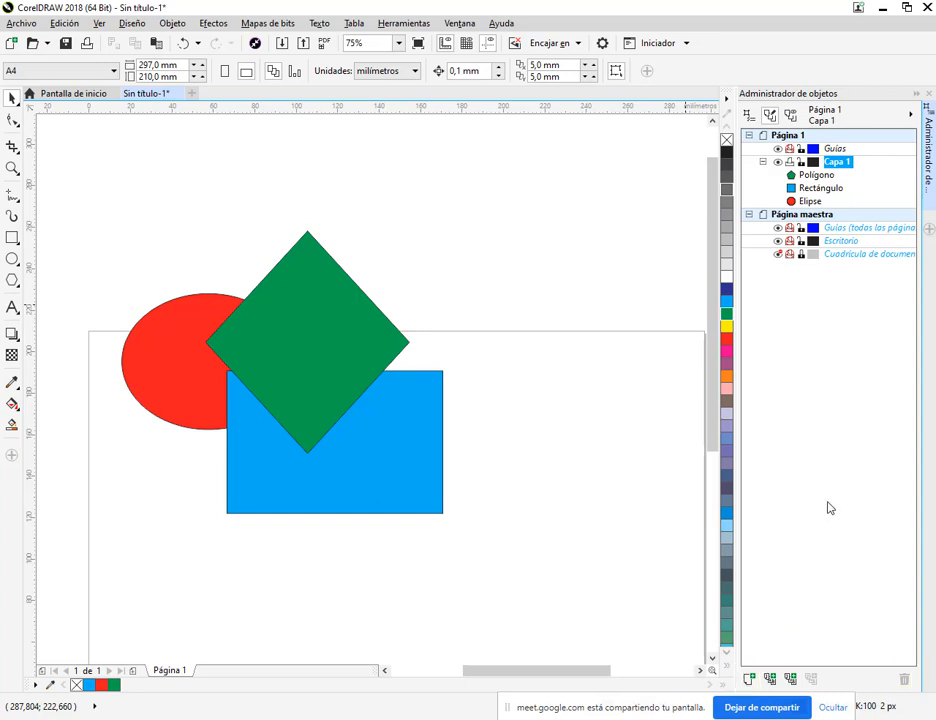
pyautogui.click(748, 678)
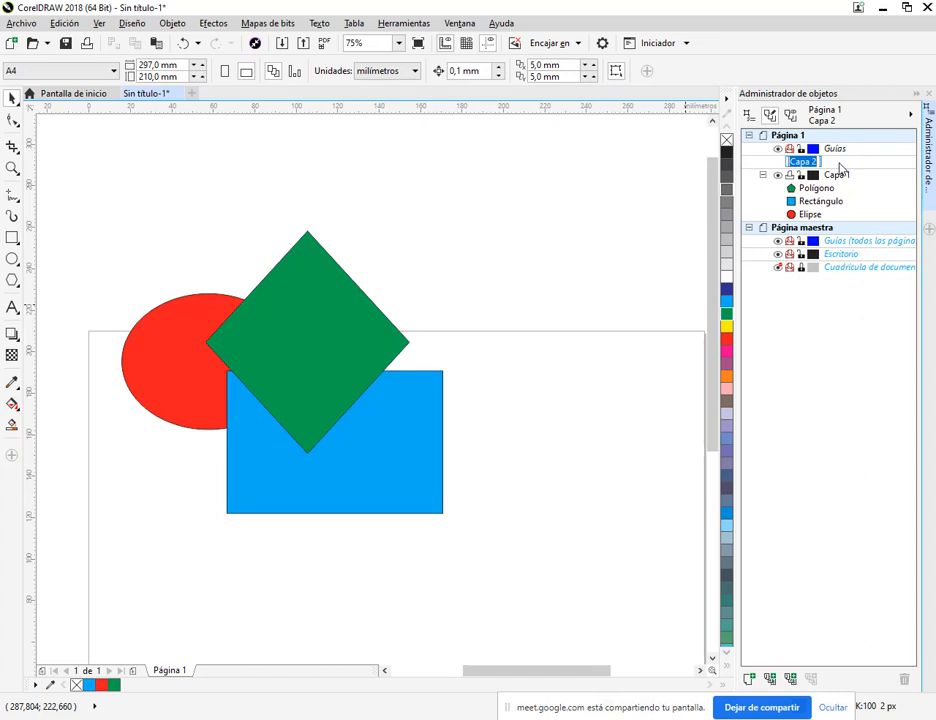
pyautogui.press('Return')
# Step: Open the Capa 2 and Capa 1 layer names for renaming
pyautogui.click(852, 175)
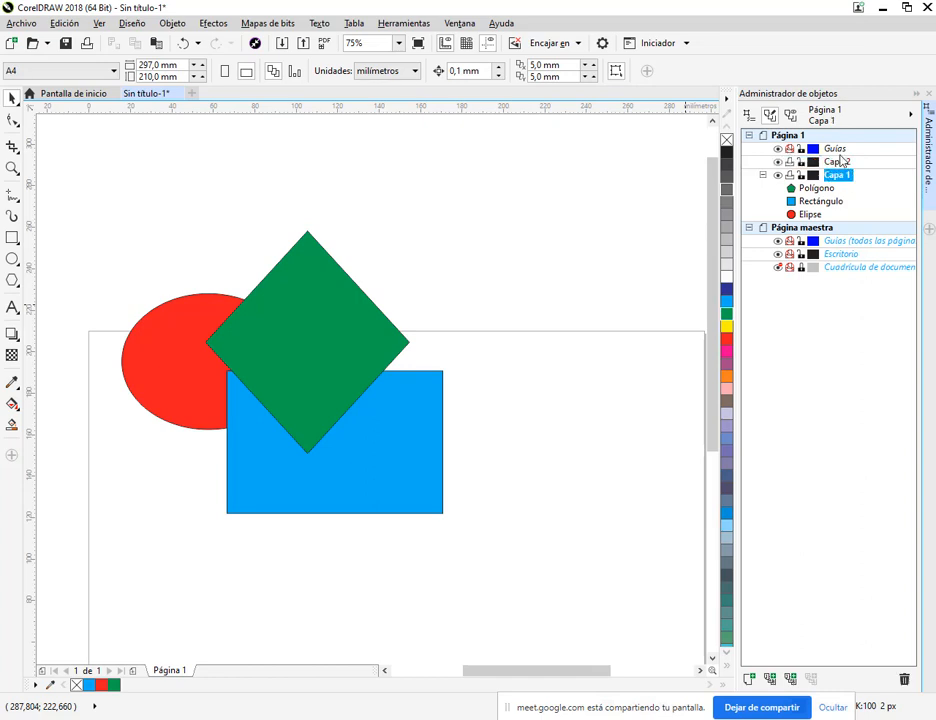
pyautogui.click(838, 161)
pyautogui.rightClick(842, 164)
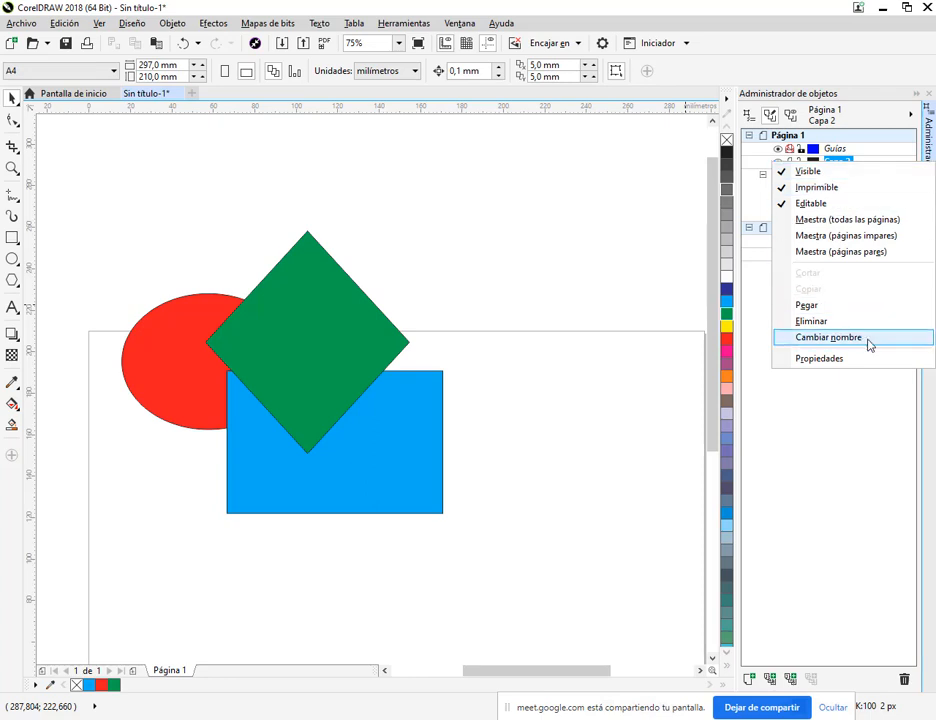
pyautogui.click(866, 339)
pyautogui.click(838, 176)
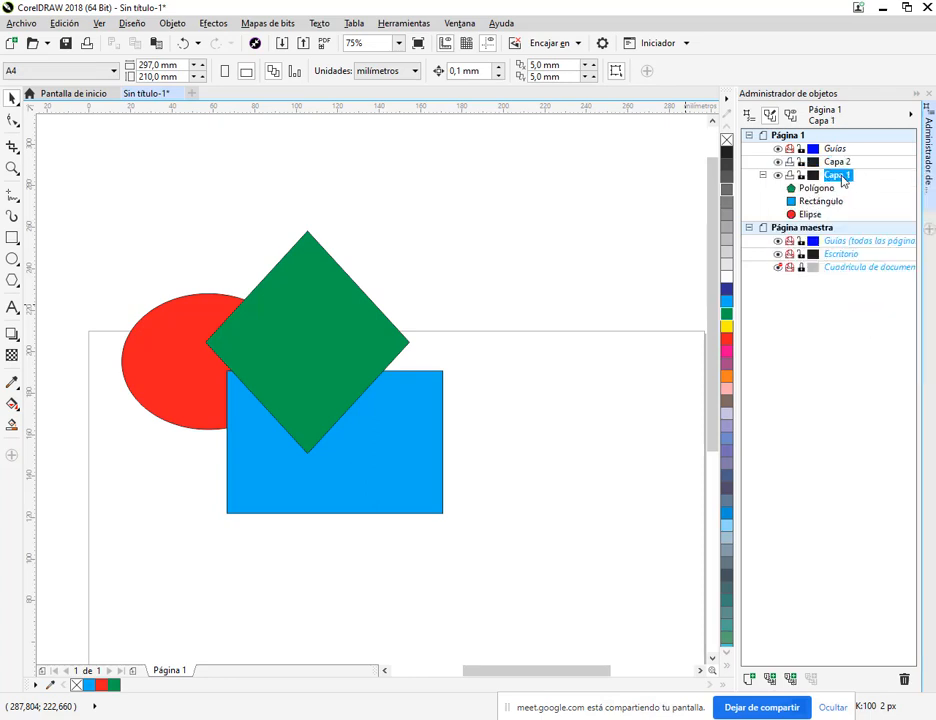
pyautogui.rightClick(838, 176)
pyautogui.click(845, 352)
# Step: Draw a yellow five-pointed star about 93 by 91 mm on Capa 2, overlapping the green polygon and blue rectangle
pyautogui.click(843, 163)
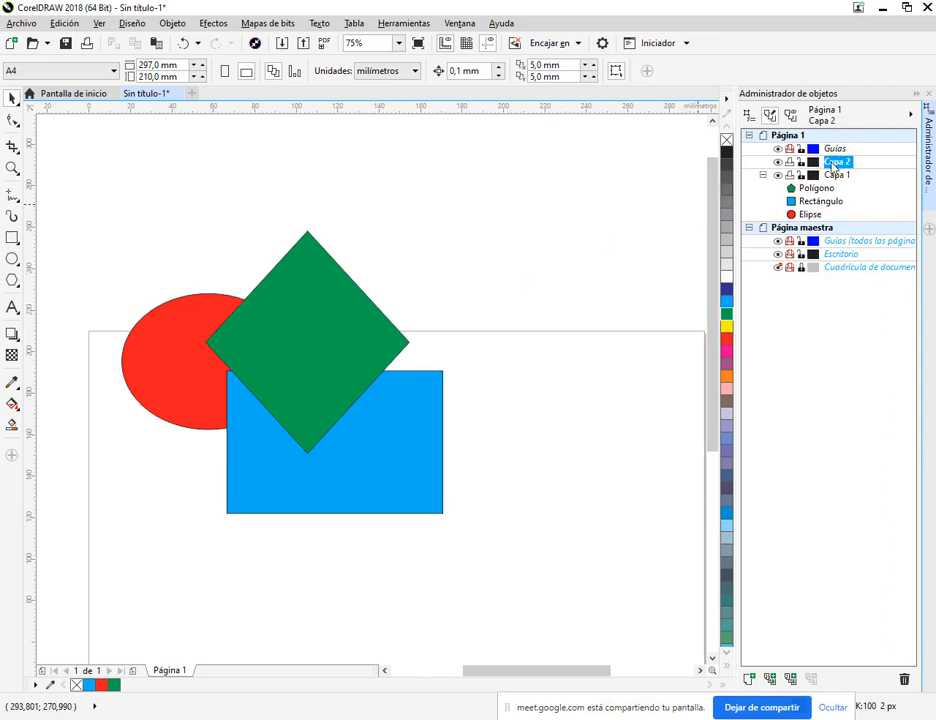
pyautogui.click(12, 282)
pyautogui.click(44, 294)
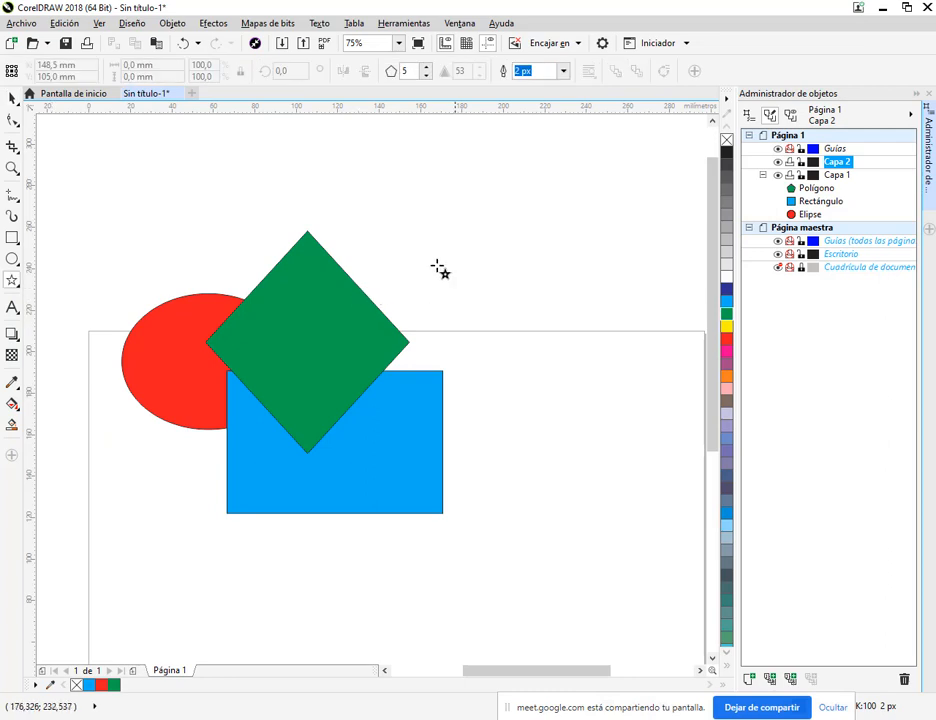
pyautogui.moveTo(414, 258); pyautogui.dragTo(613, 467)
pyautogui.click(727, 327)
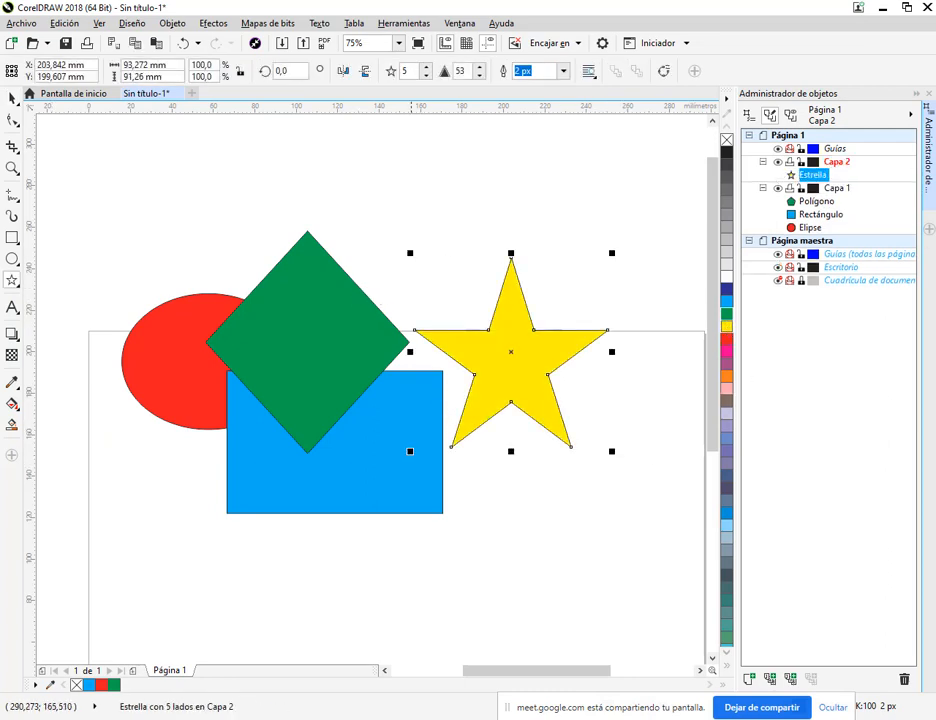
pyautogui.moveTo(543, 366); pyautogui.dragTo(434, 352)
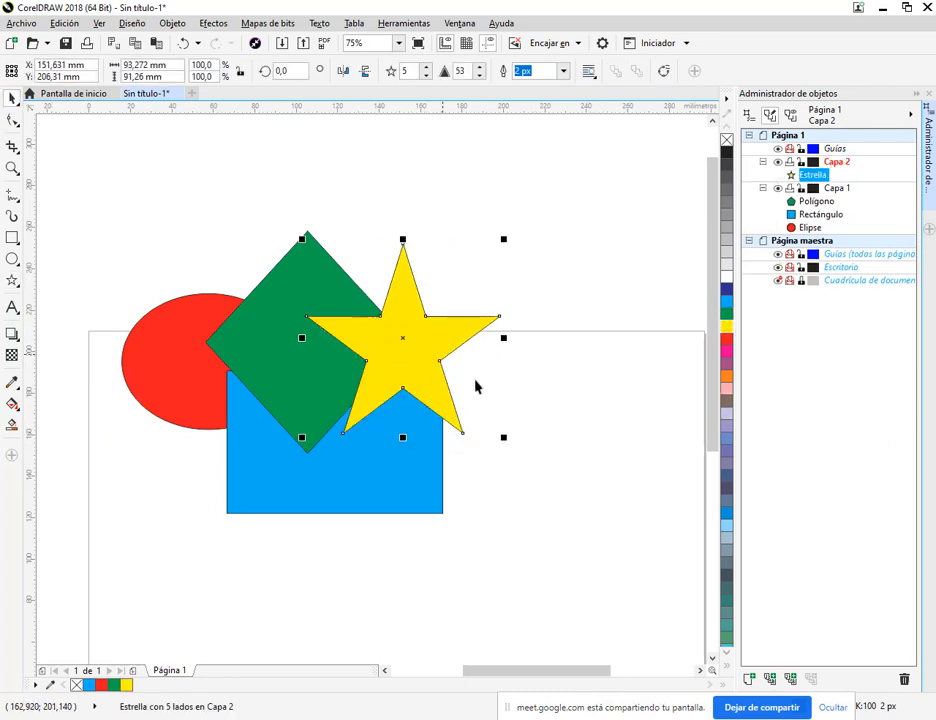
# Step: Draw a three-revolution spiral about 161 by 159 mm over the shapes on Capa 2
pyautogui.click(12, 282)
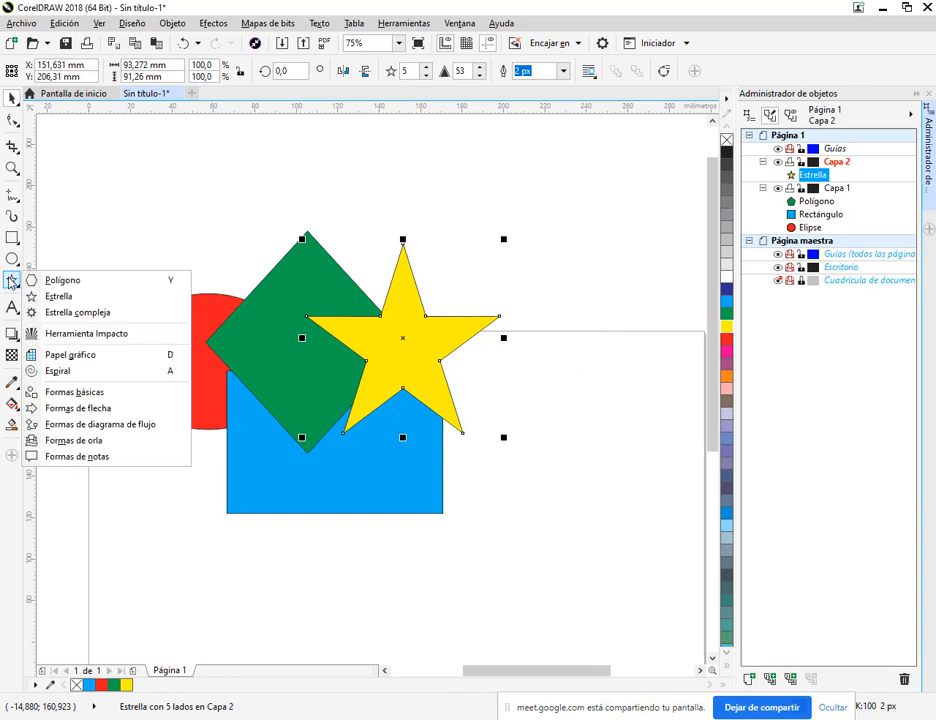
pyautogui.click(57, 370)
pyautogui.moveTo(232, 272); pyautogui.dragTo(551, 600)
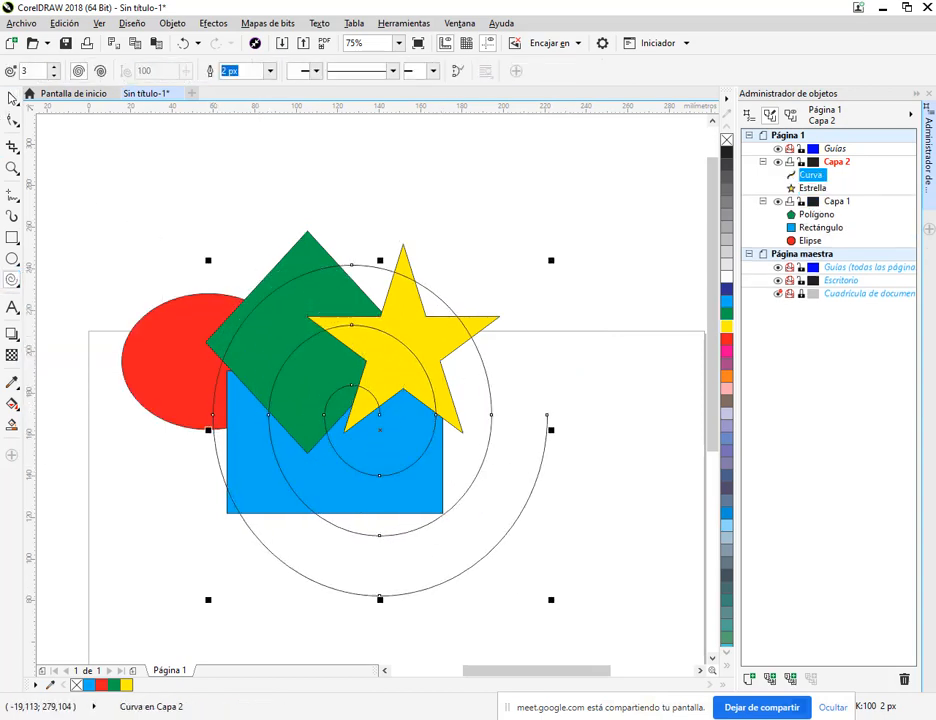
pyautogui.press('space')
# Step: Give the spiral a 20 px dark blue outline and shift it slightly so it crosses all the other shapes
pyautogui.click(478, 71)
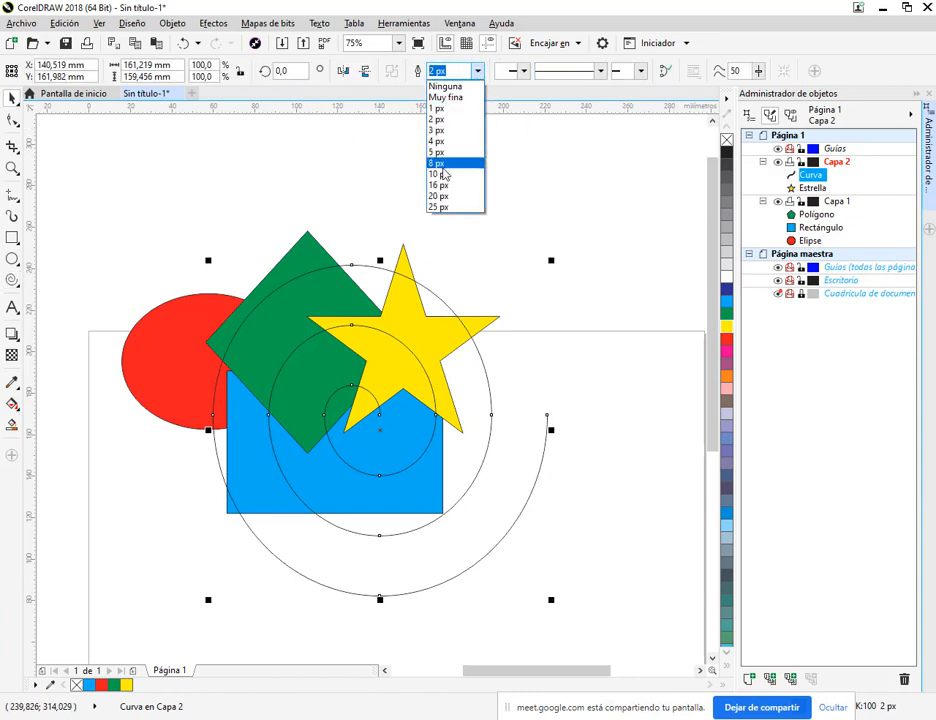
pyautogui.click(440, 163)
pyautogui.rightClick(727, 341)
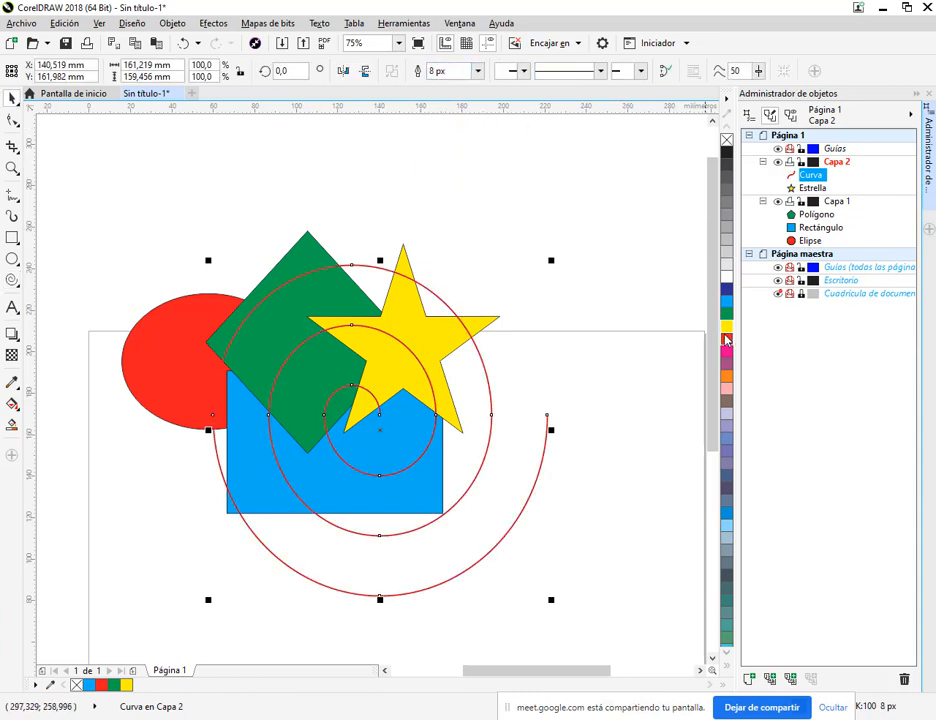
pyautogui.click(478, 71)
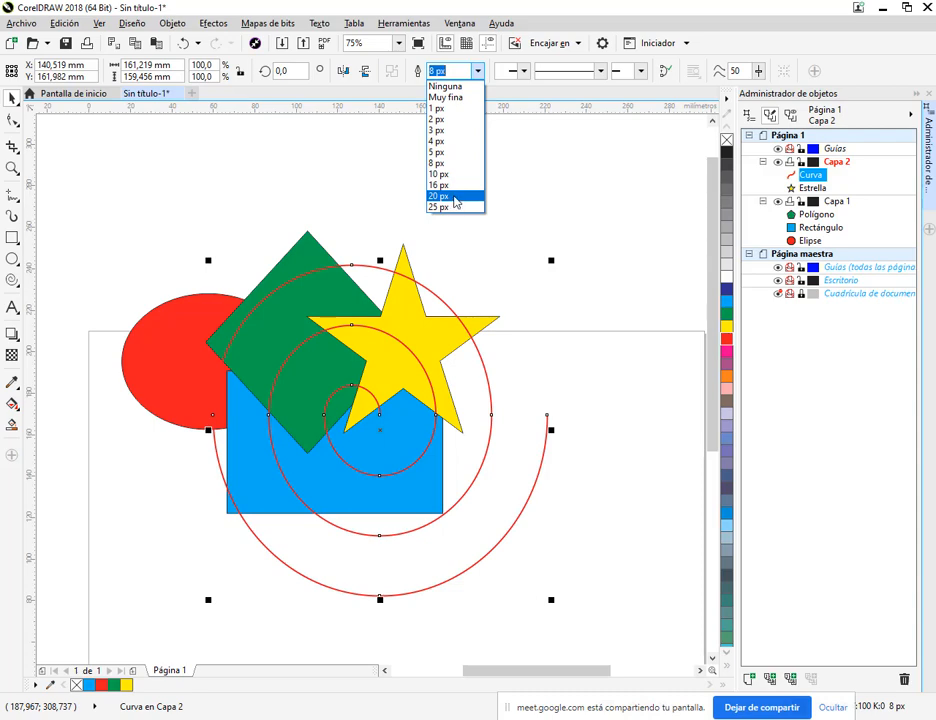
pyautogui.click(455, 196)
pyautogui.moveTo(382, 432); pyautogui.dragTo(353, 407)
pyautogui.rightClick(727, 290)
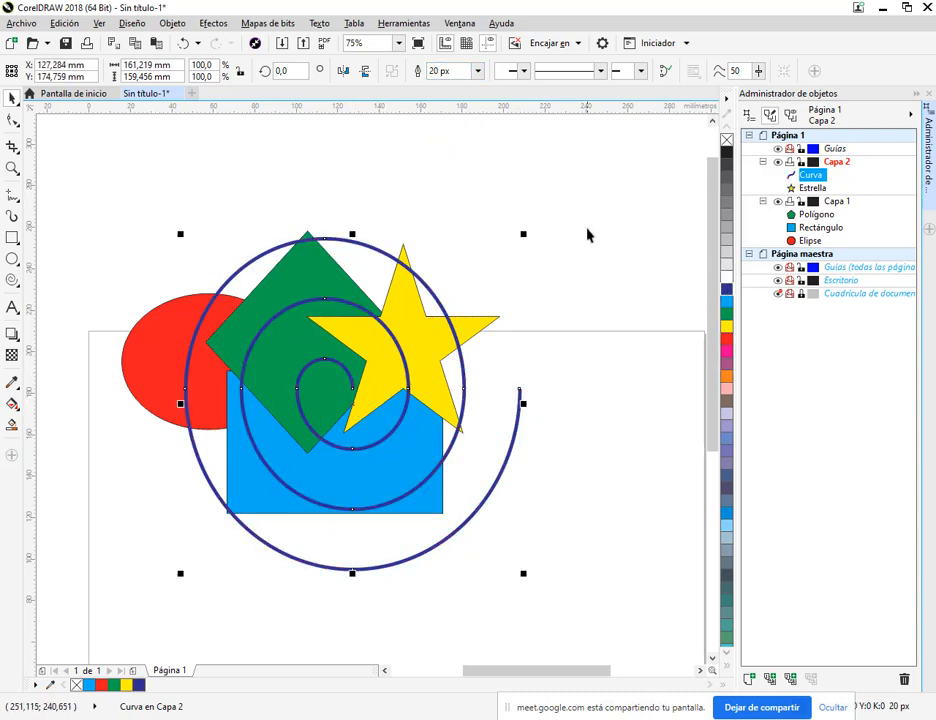
pyautogui.click(588, 234)
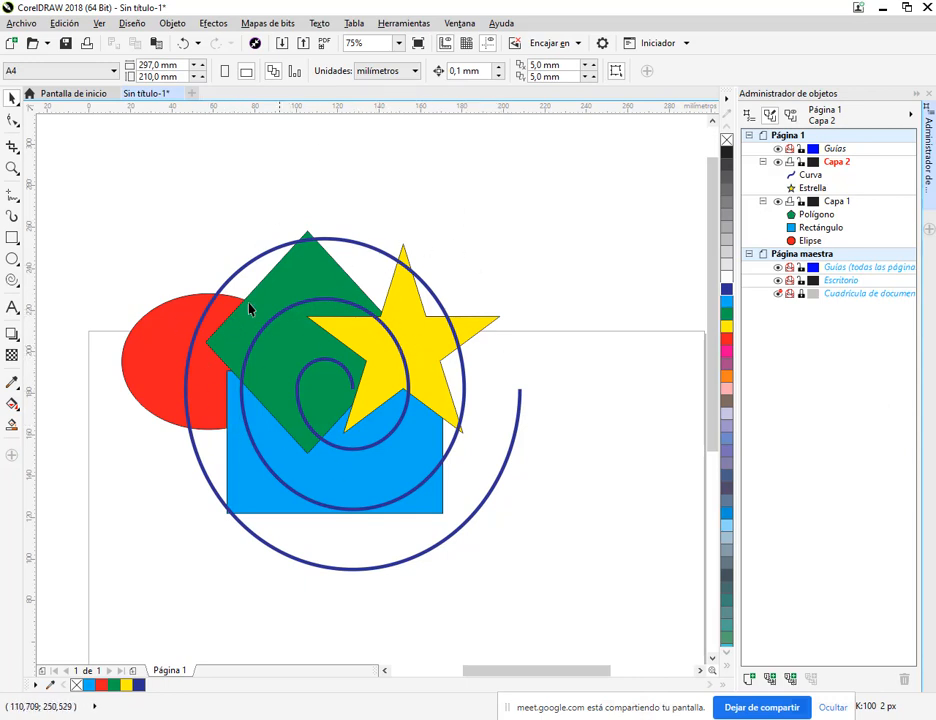
# Step: Try moving the spiral away from the shapes to select the rectangle beneath, and undo the move
pyautogui.click(250, 518)
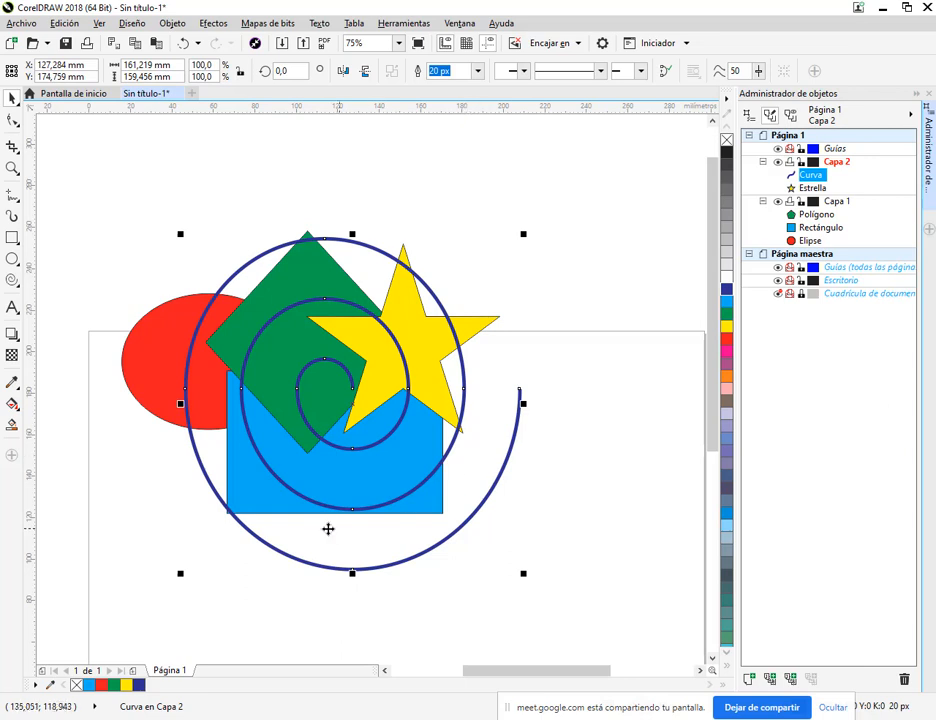
pyautogui.click(591, 251)
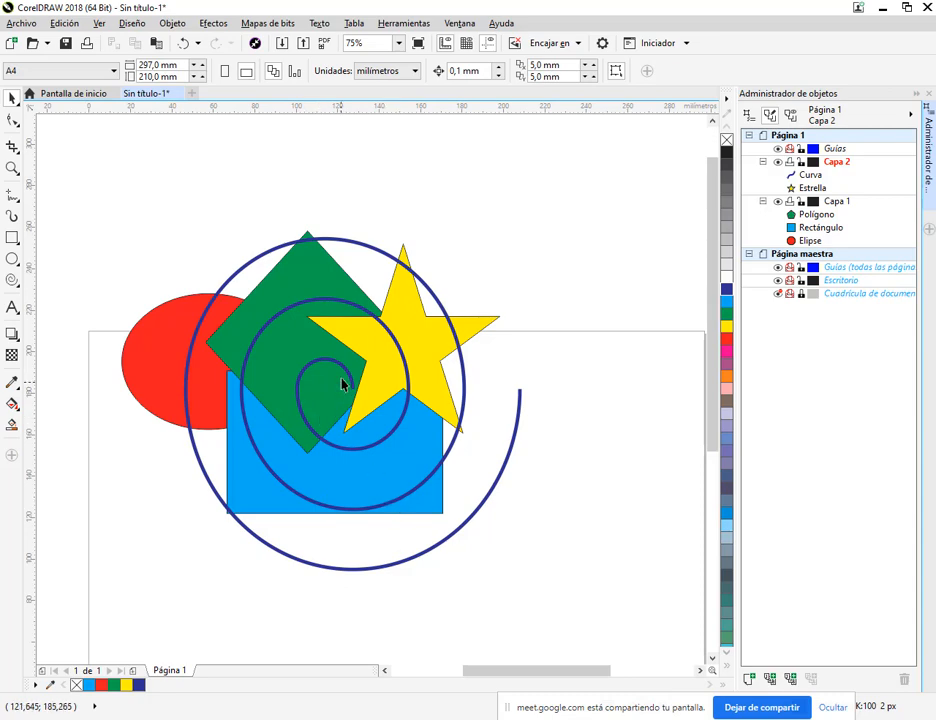
pyautogui.moveTo(474, 367); pyautogui.dragTo(577, 372)
pyautogui.click(253, 508)
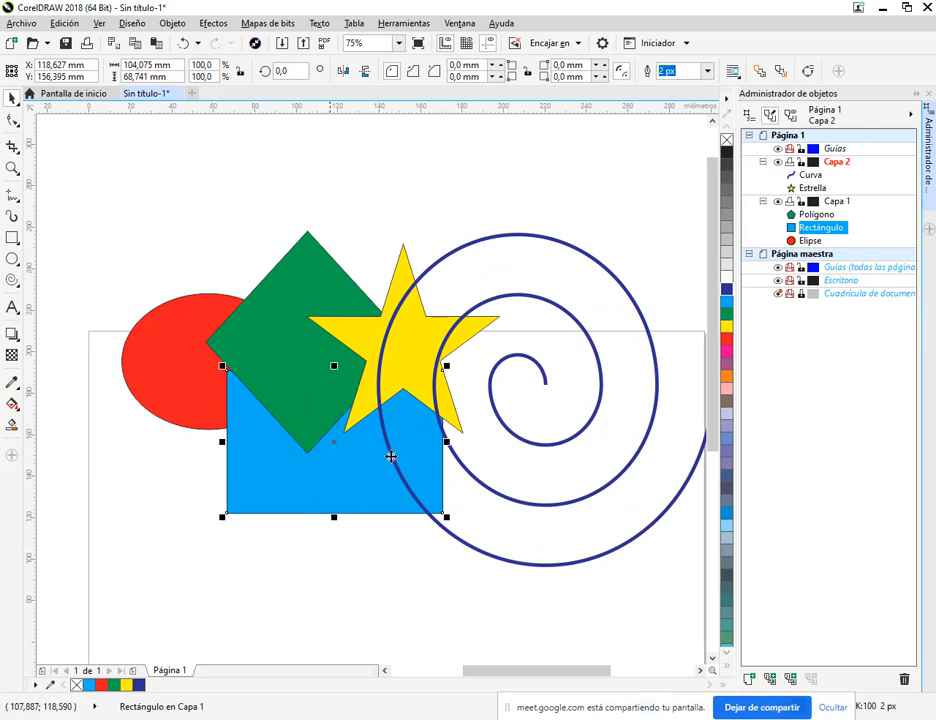
pyautogui.click(183, 44)
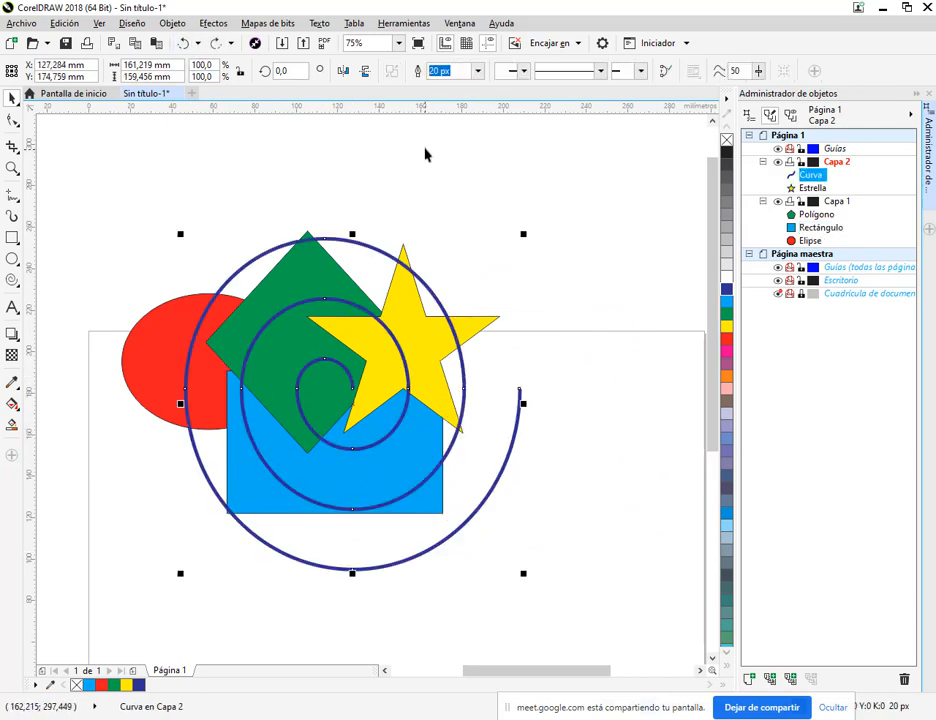
pyautogui.click(428, 153)
pyautogui.click(354, 304)
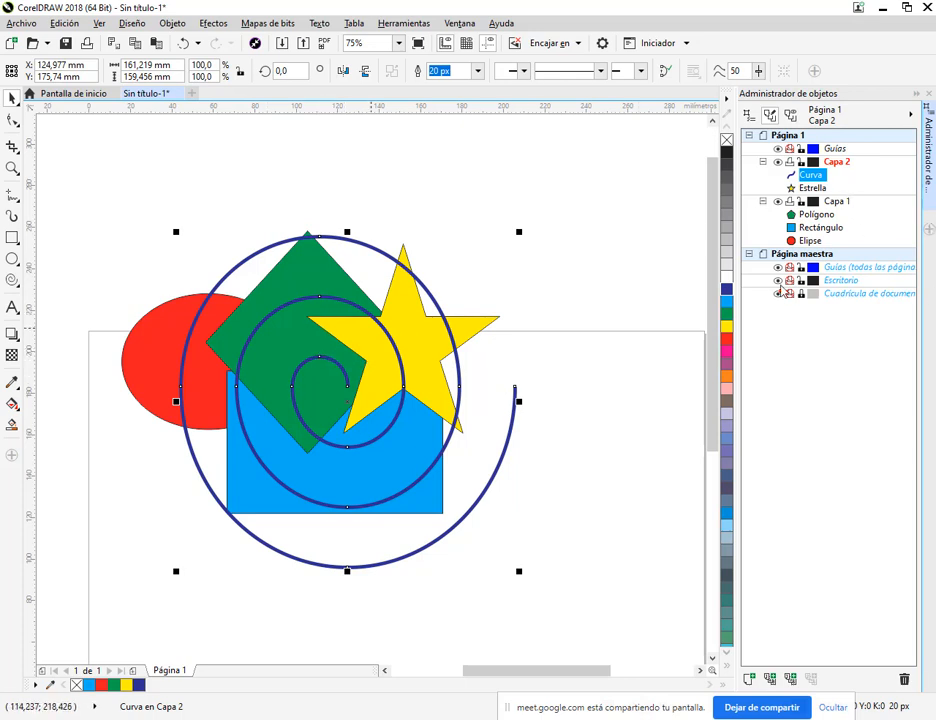
# Step: Hide Capa 2 temporarily to select the blue rectangle on Capa 1, and make the layer visible again
pyautogui.click(830, 163)
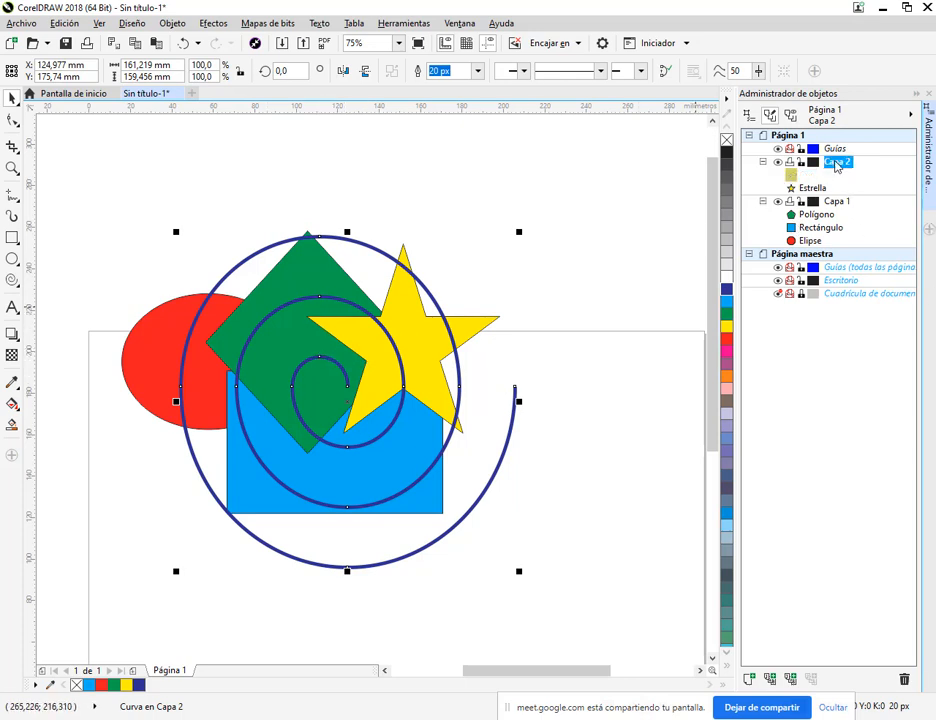
pyautogui.click(779, 163)
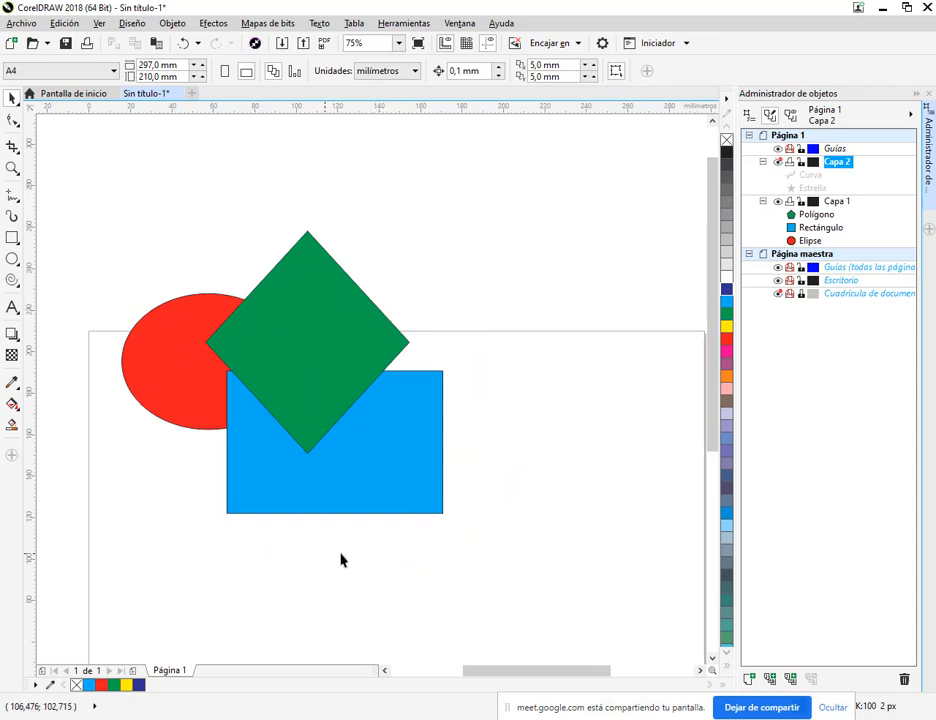
pyautogui.click(315, 497)
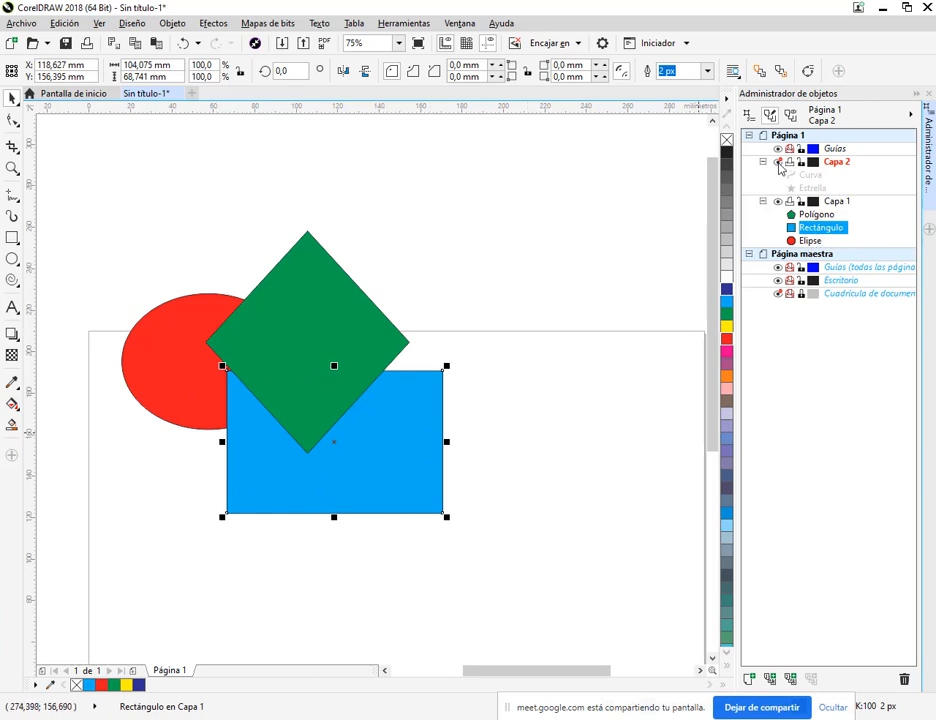
pyautogui.click(779, 162)
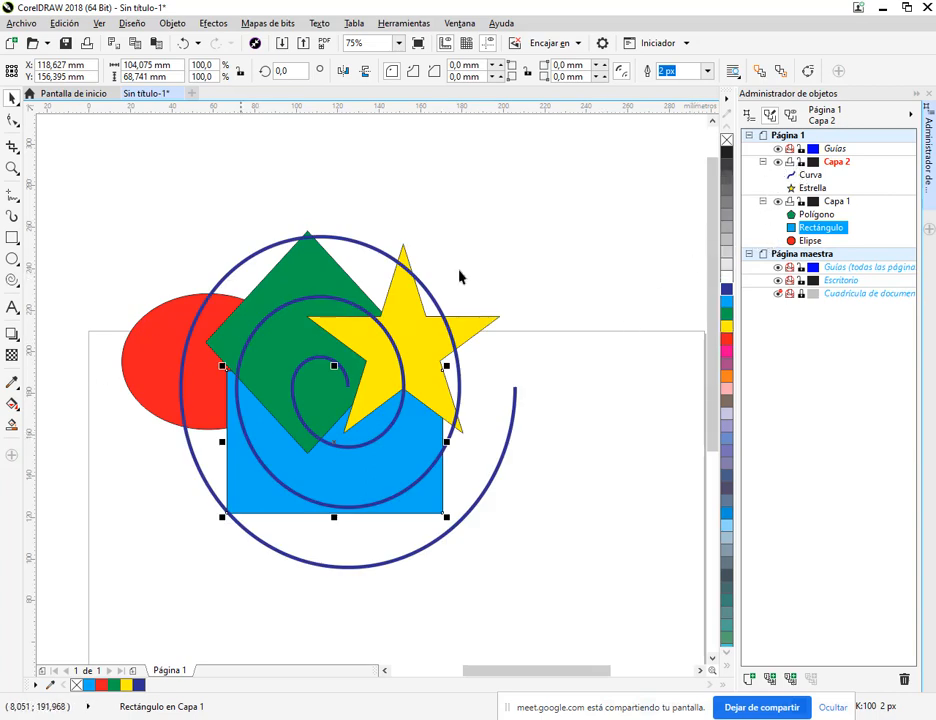
pyautogui.click(437, 226)
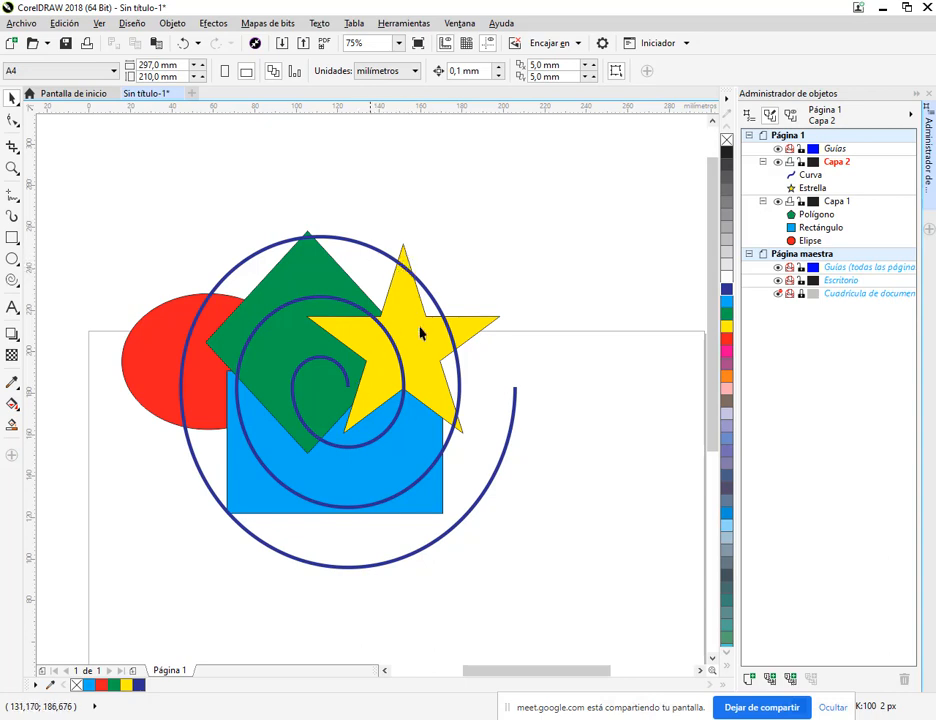
# Step: Lock Capa 2 temporarily to select the red ellipse on Capa 1, and unlock the layer again
pyautogui.click(801, 163)
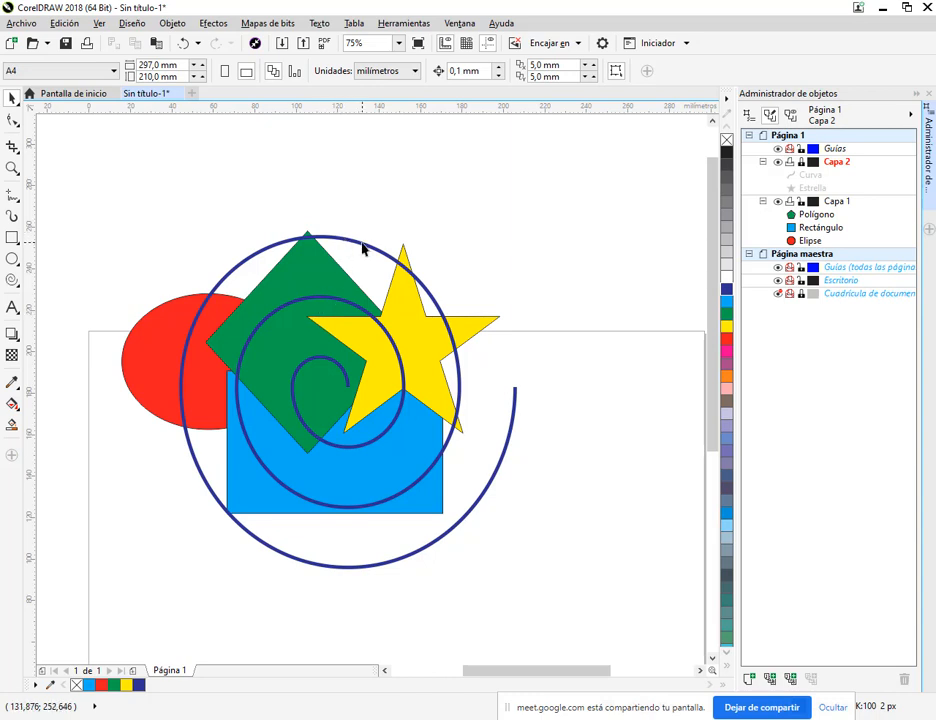
pyautogui.rightClick(161, 297)
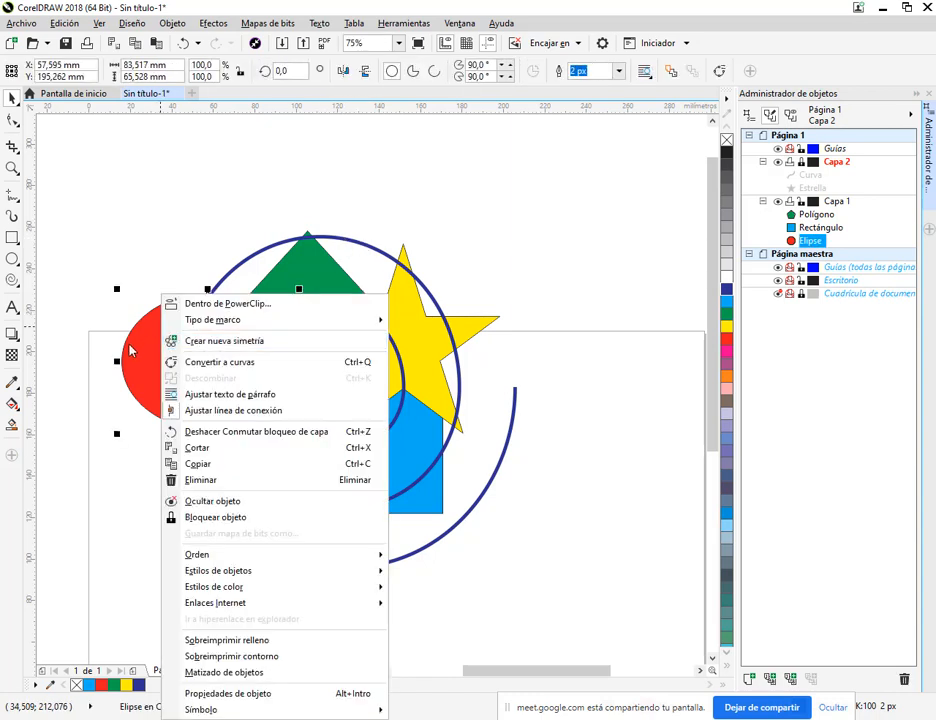
pyautogui.click(453, 174)
pyautogui.click(800, 163)
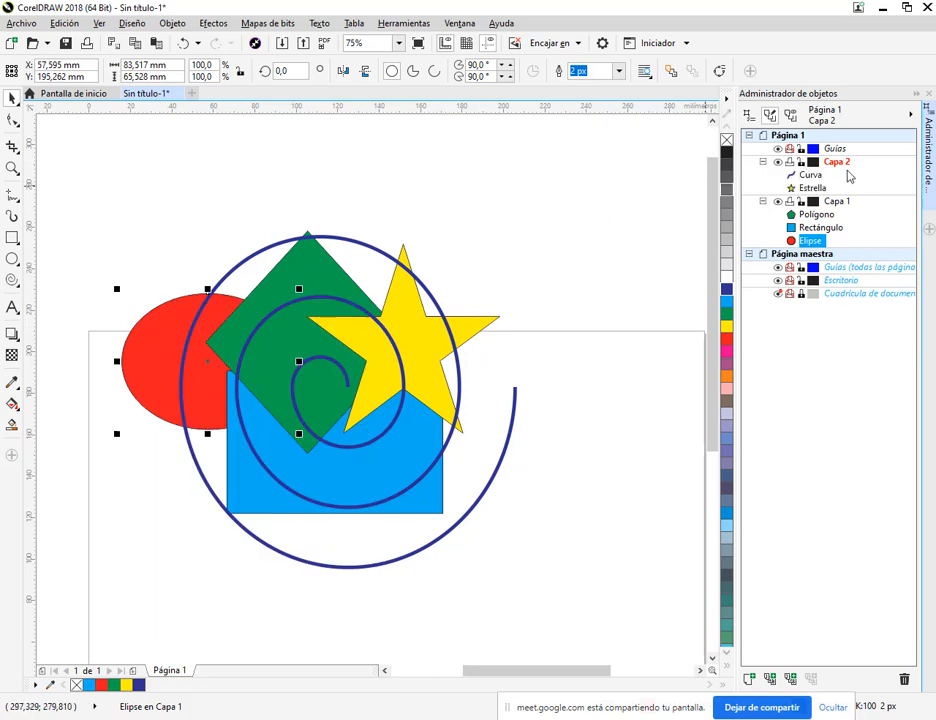
# Step: Make Capa 1 the active layer and test-select all the objects across both layers
pyautogui.click(845, 163)
pyautogui.click(845, 203)
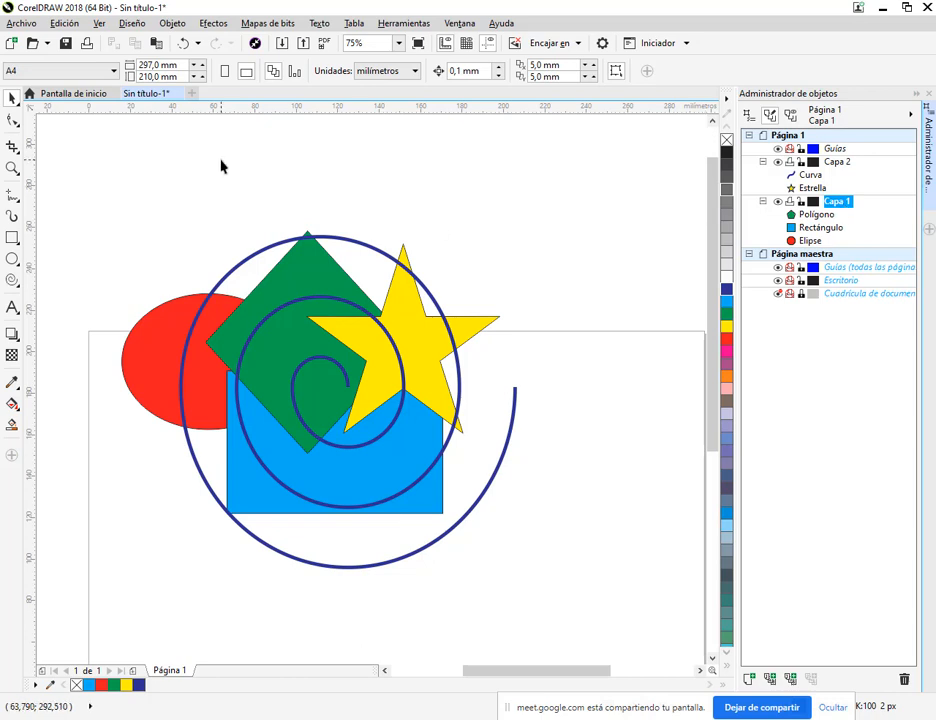
pyautogui.moveTo(110, 195); pyautogui.dragTo(610, 654)
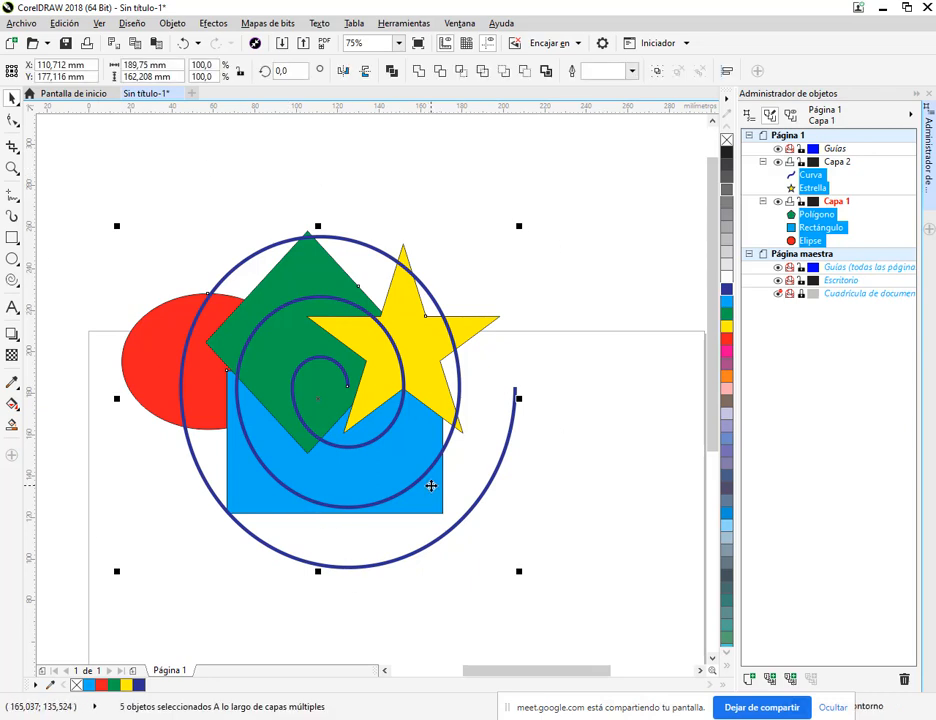
pyautogui.click(563, 303)
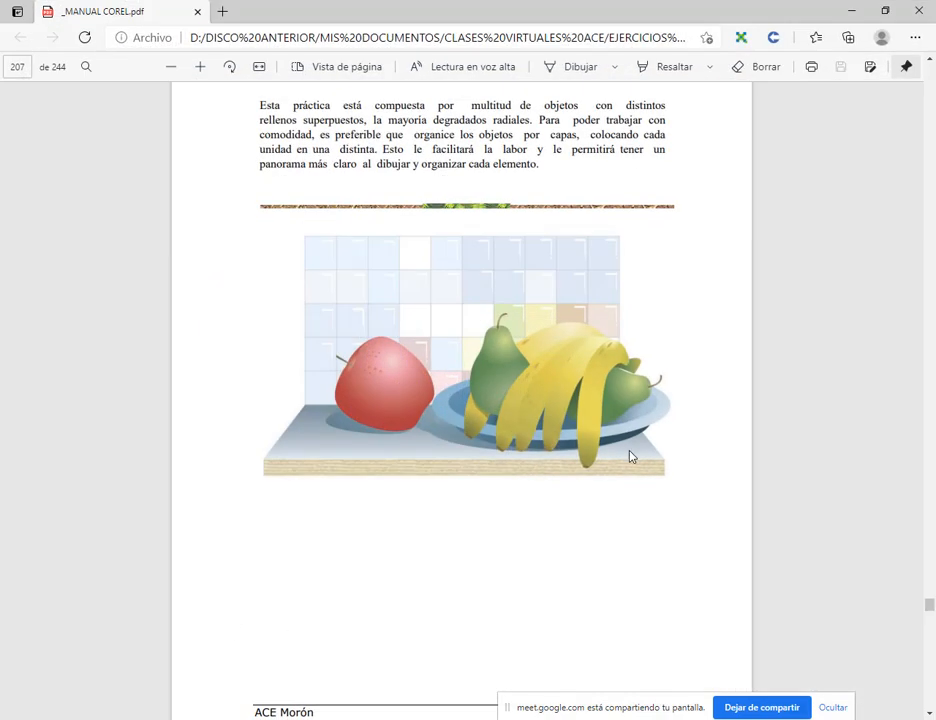
# Step: Review the Práctica 18 instructions and fruit composition in the PDF manual, and return to CorelDRAW
pyautogui.scroll(3, 630, 454)
pyautogui.scroll(3, 625, 443)
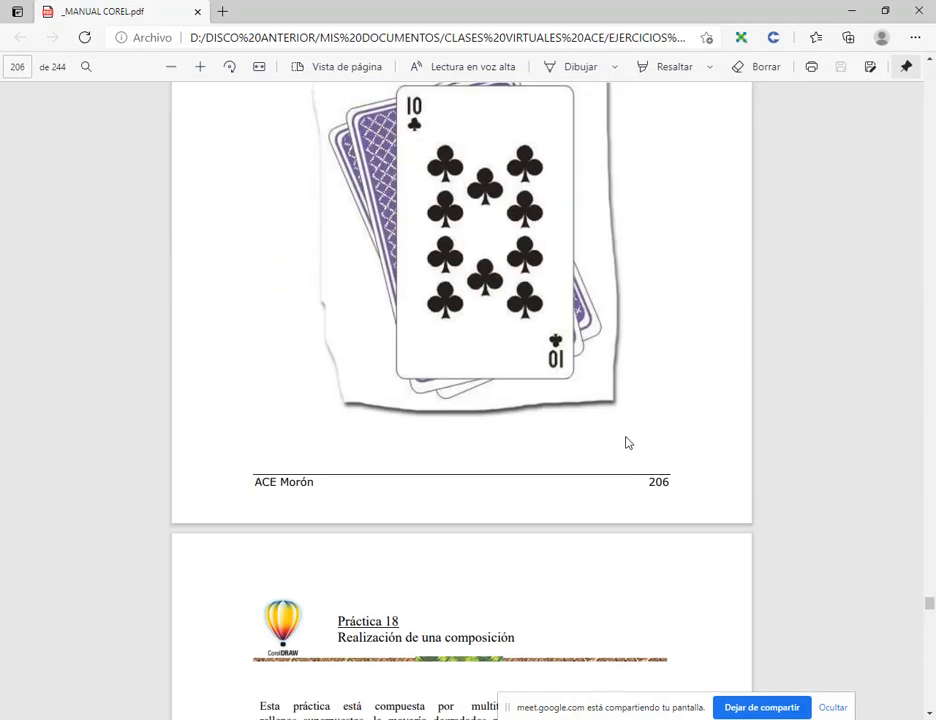
pyautogui.scroll(2, 625, 443)
pyautogui.scroll(-4, 443, 267)
pyautogui.scroll(-6, 443, 267)
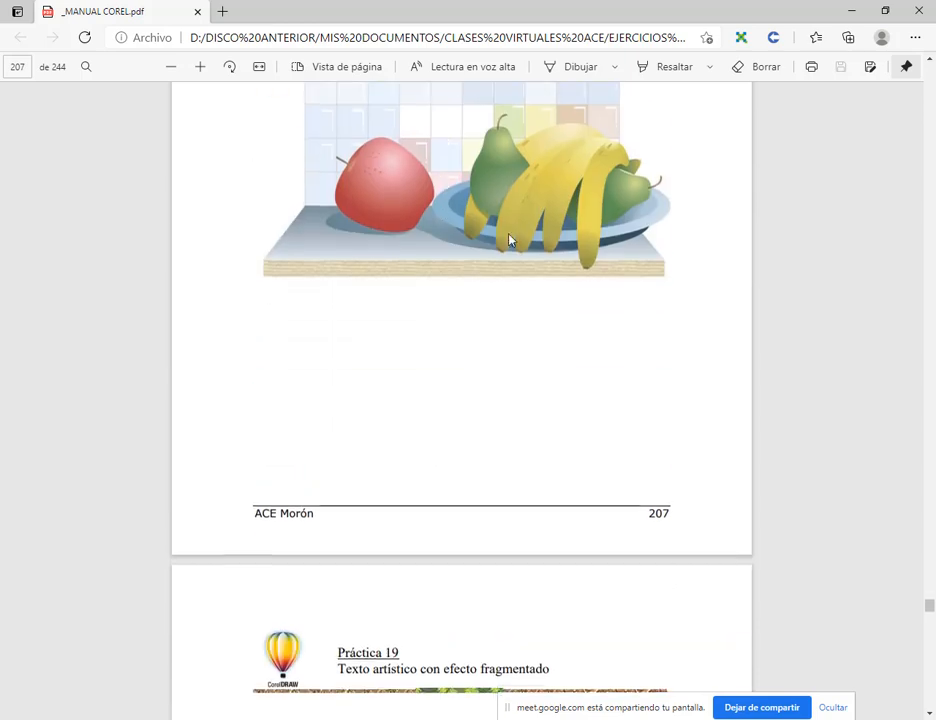
pyautogui.scroll(2, 567, 340)
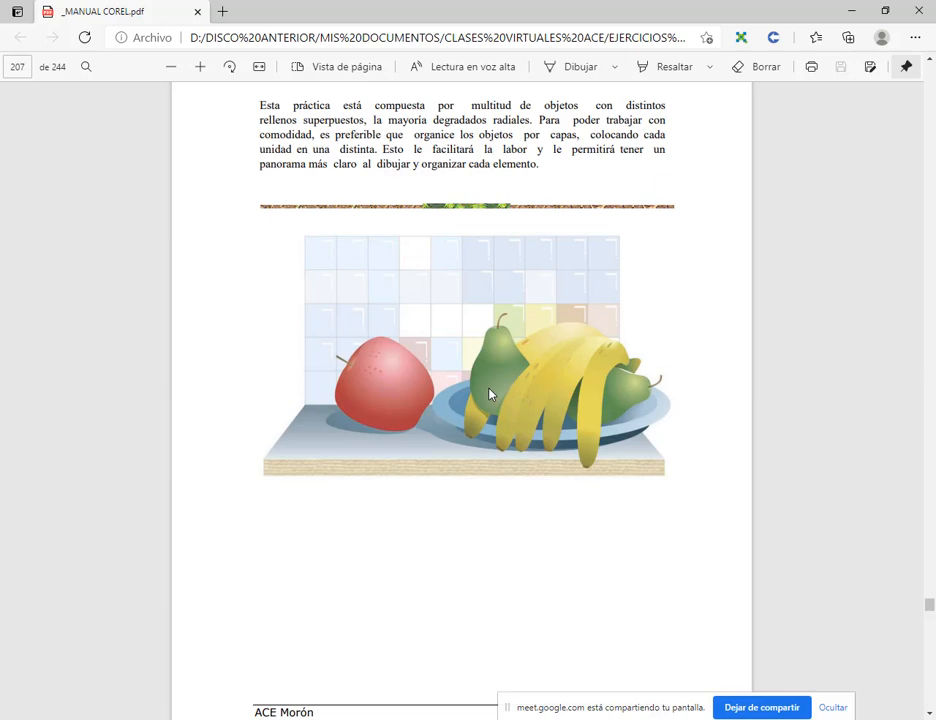
pyautogui.click(851, 10)
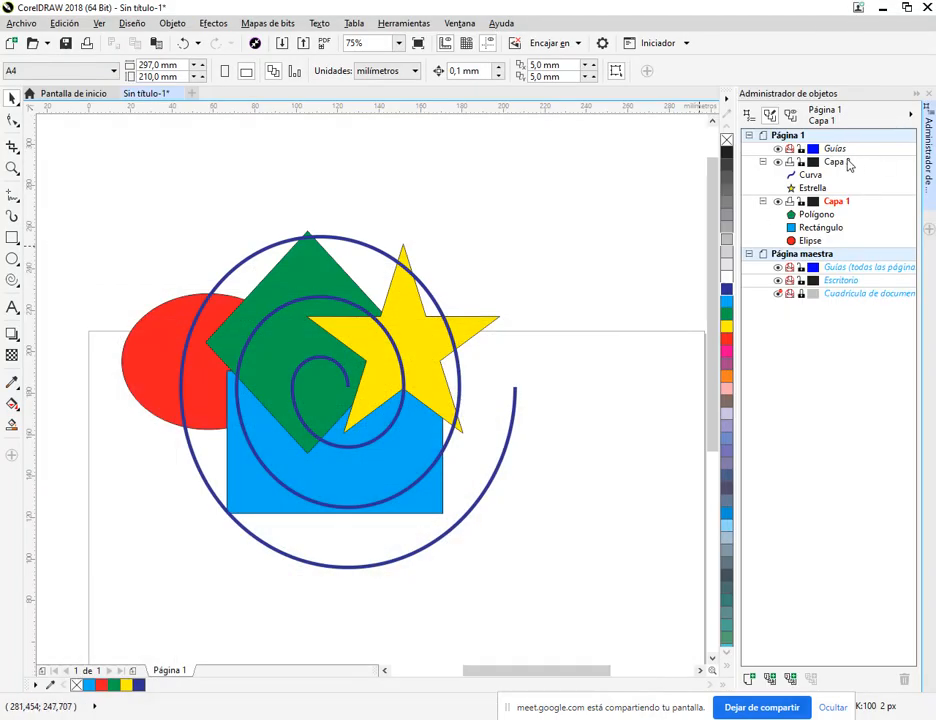
# Step: Activate Capa 2 and delete all the practice shapes from both layers
pyautogui.click(848, 165)
pyautogui.moveTo(58, 173); pyautogui.dragTo(500, 585)
pyautogui.press('Delete')
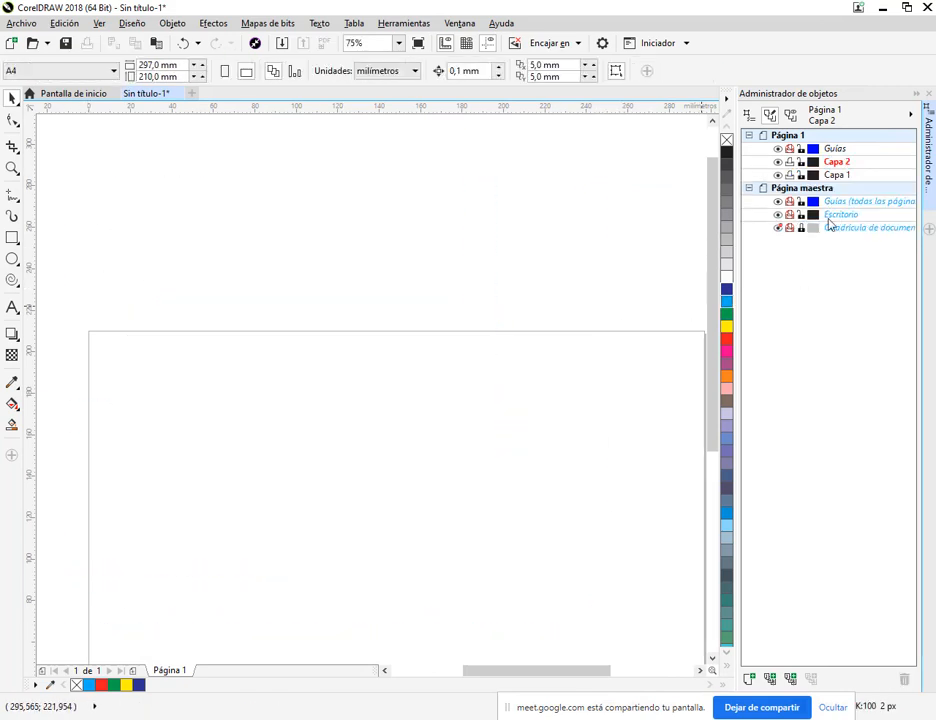
# Step: Delete the Capa 2 layer in the object manager
pyautogui.click(838, 163)
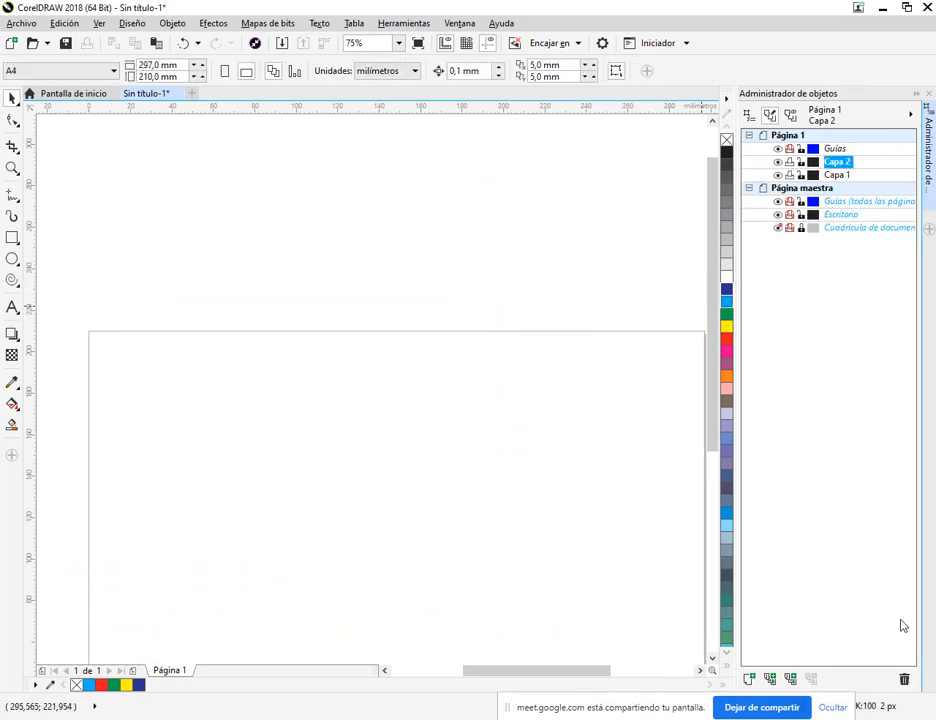
pyautogui.click(904, 679)
pyautogui.scroll(-2, 454, 422)
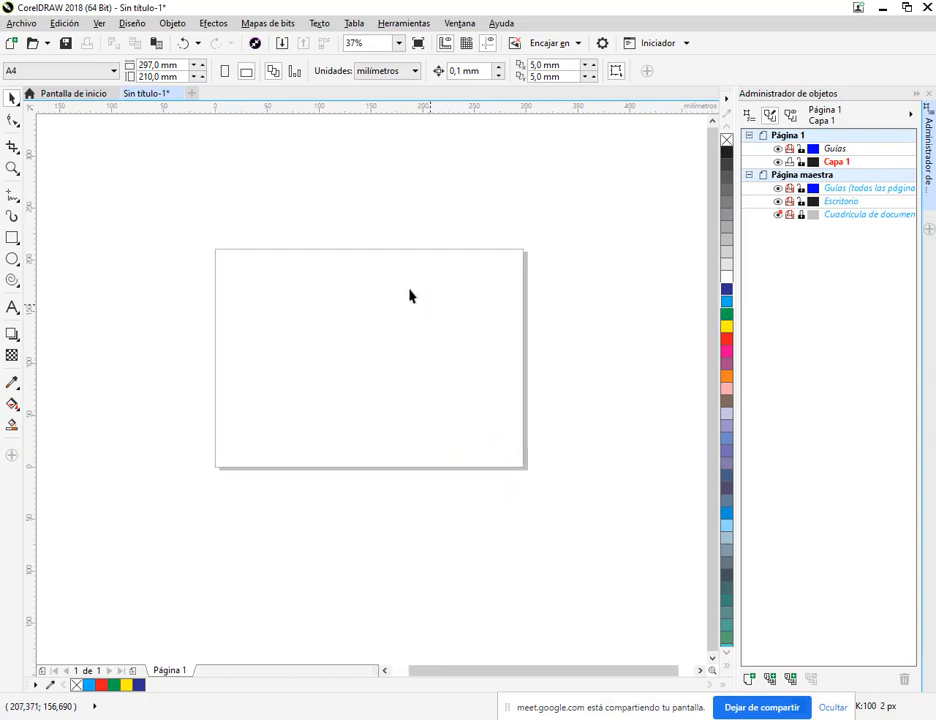
pyautogui.scroll(2, 380, 300)
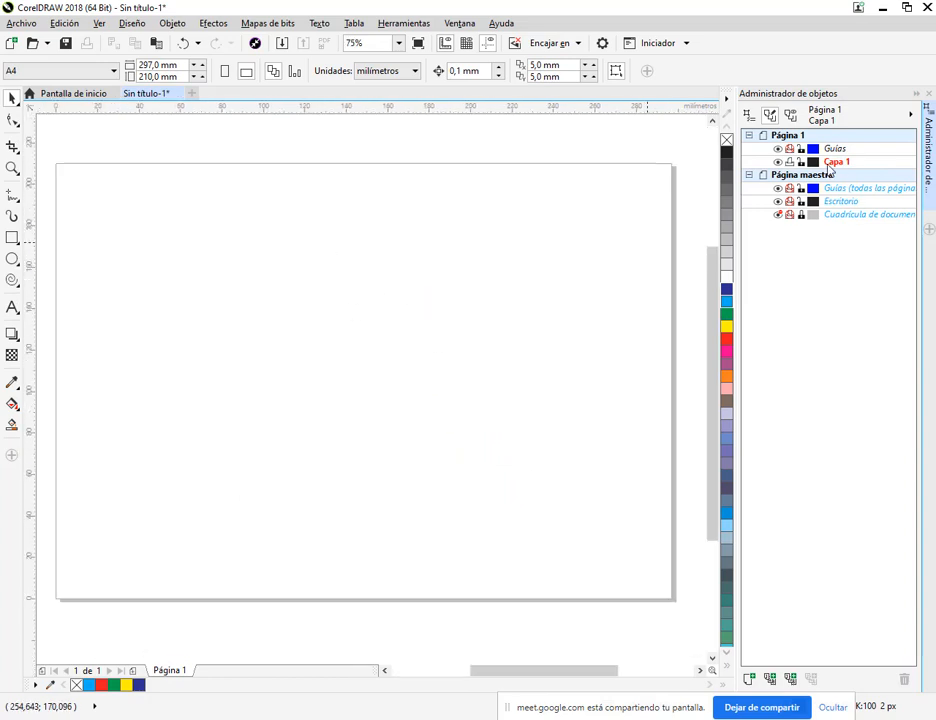
# Step: Rename the Capa 1 layer as Azulejos
pyautogui.rightClick(779, 170)
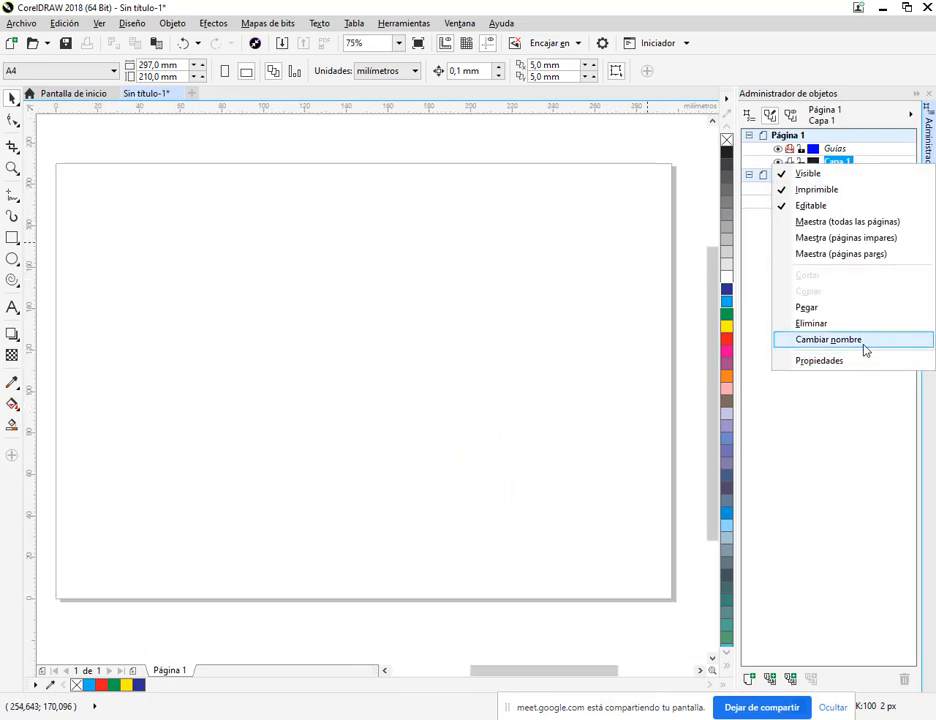
pyautogui.click(863, 344)
pyautogui.write('Azule')
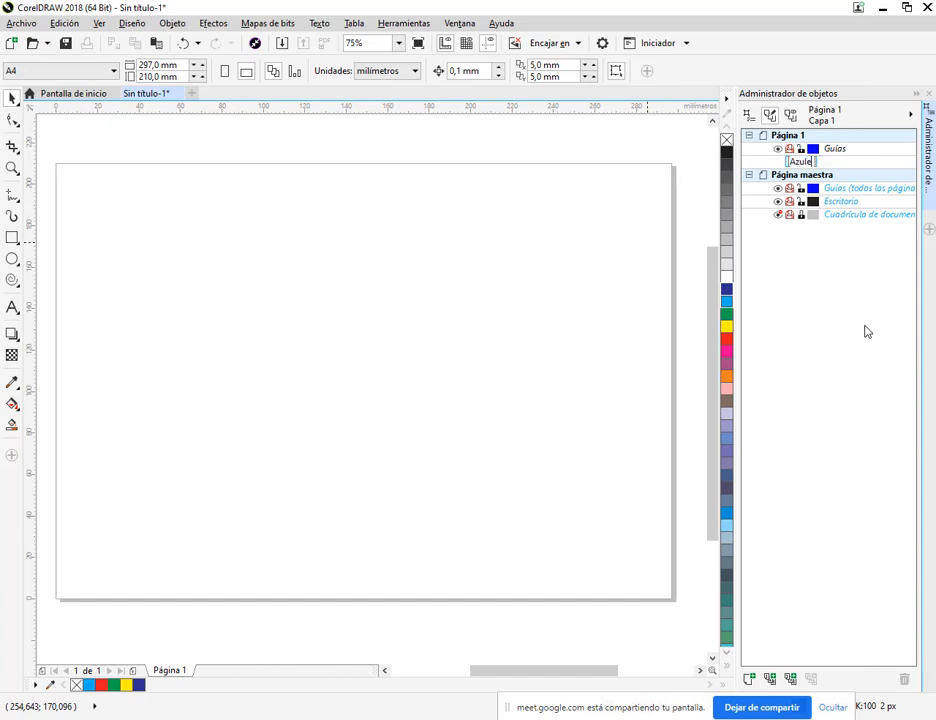
pyautogui.write('jos')
pyautogui.press('Return')
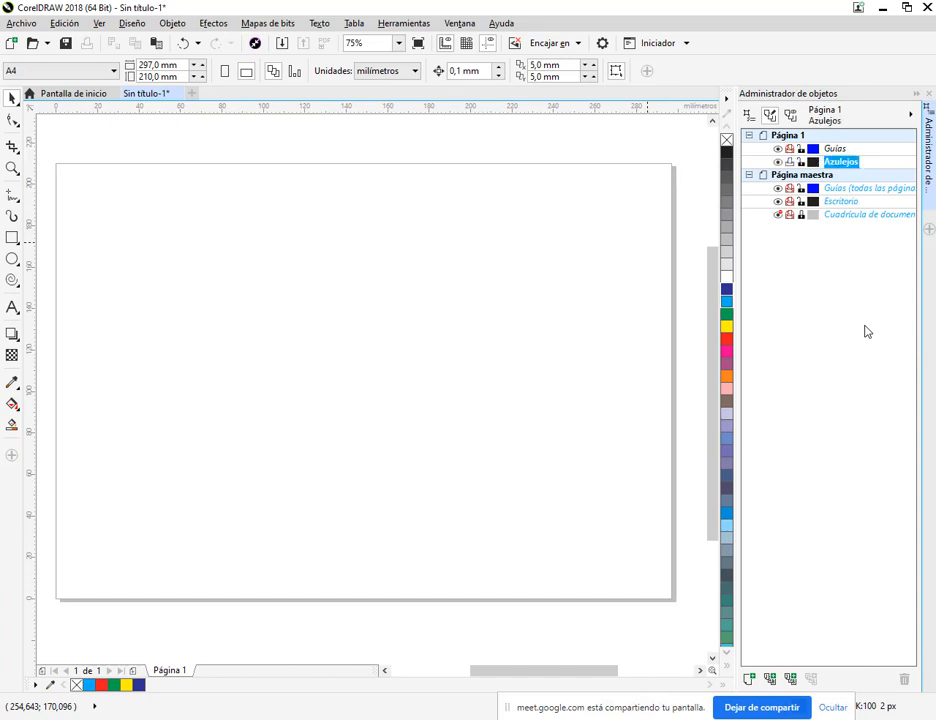
# Step: Create two new layers above Azulejos, named Mesa and Manzana
pyautogui.click(749, 679)
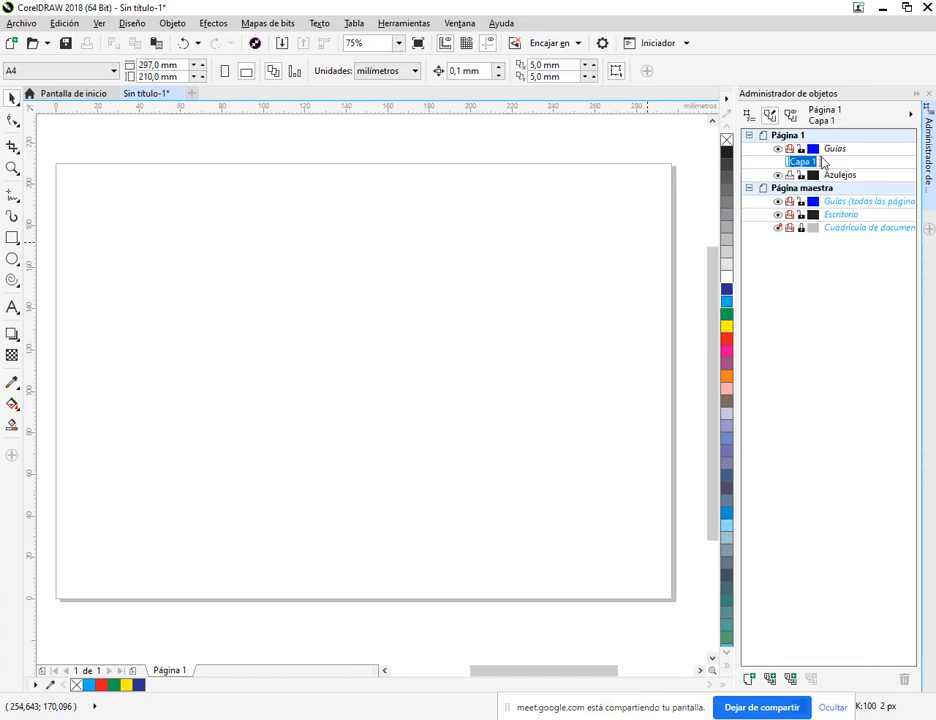
pyautogui.write('Mesa')
pyautogui.press('Return')
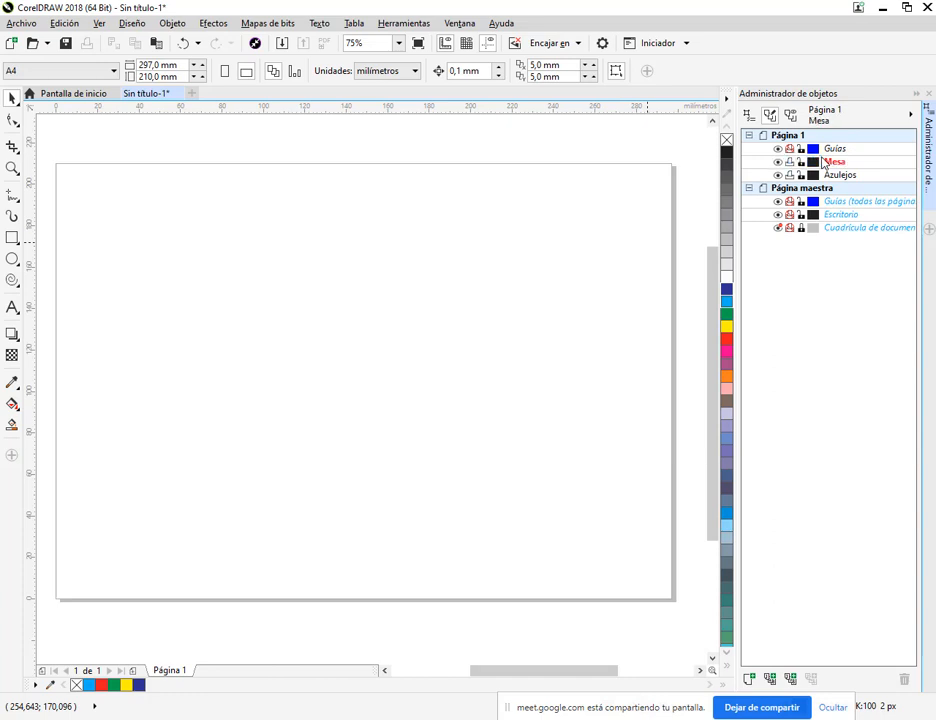
pyautogui.click(749, 679)
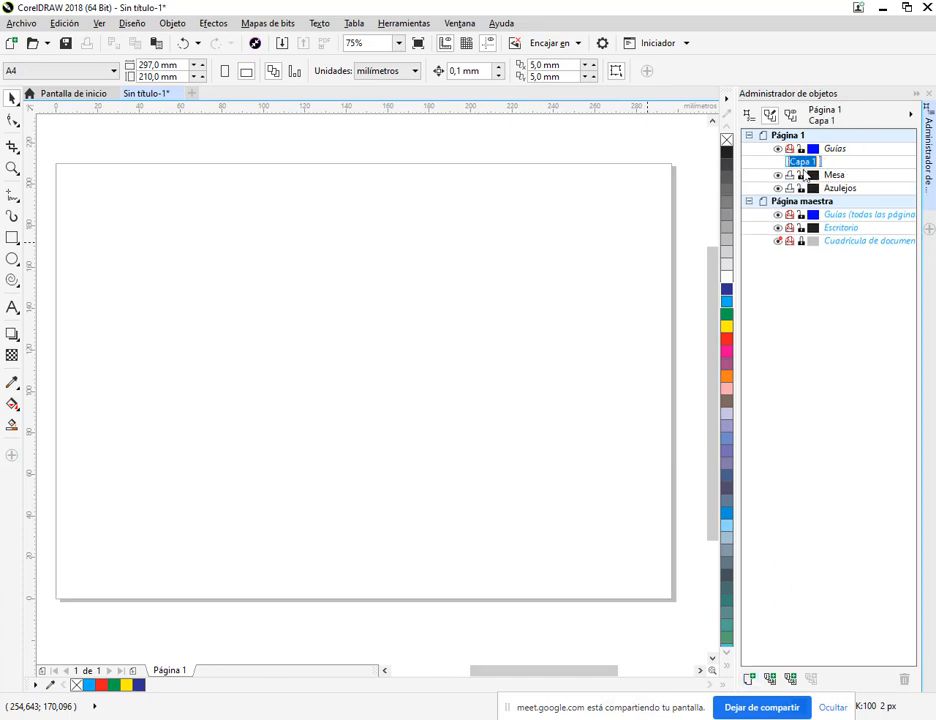
pyautogui.write('Manzana')
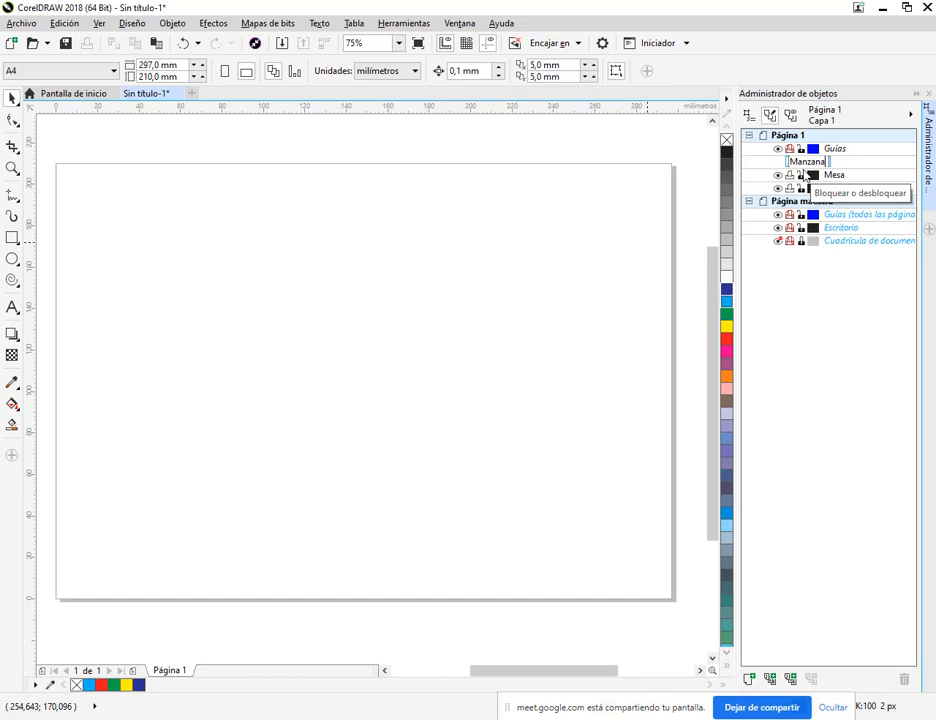
pyautogui.press('Return')
# Step: Add two more layers above Manzana, named Plato and Pera
pyautogui.click(749, 679)
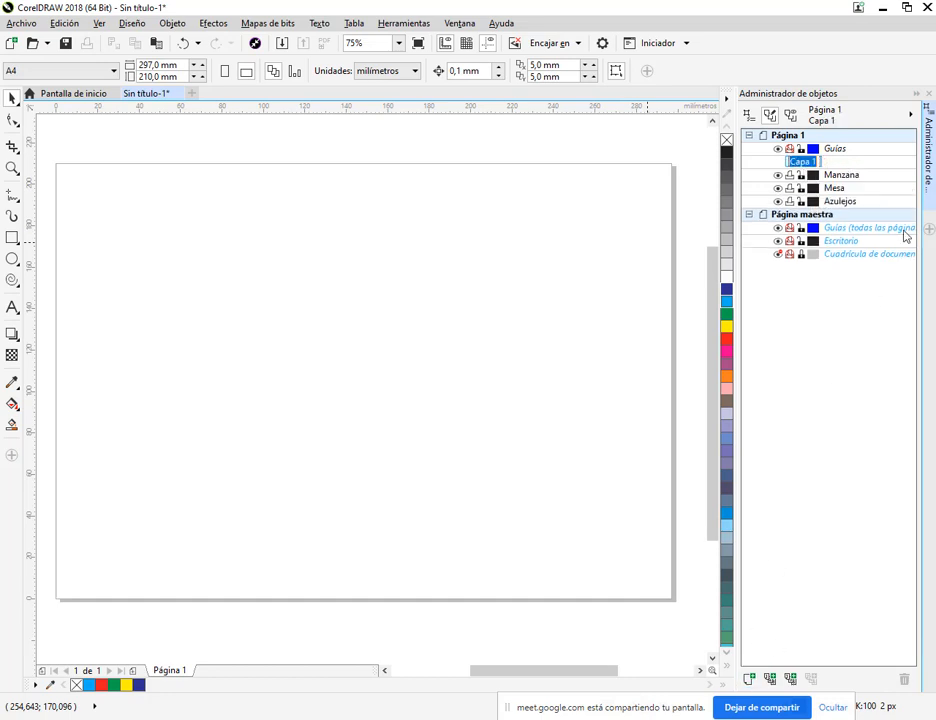
pyautogui.write('Plato')
pyautogui.press('Return')
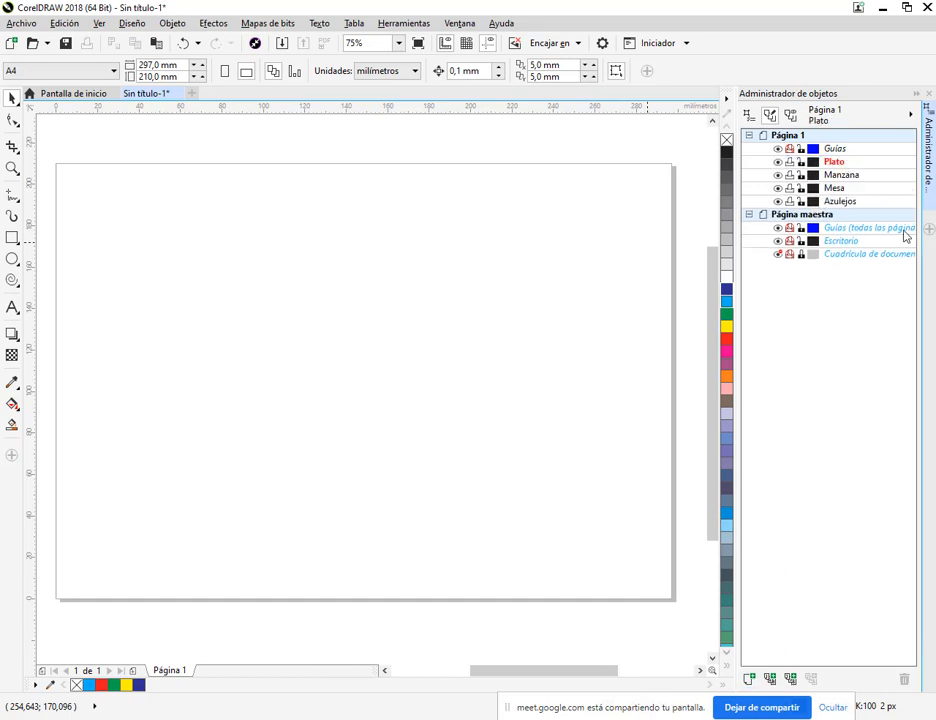
pyautogui.moveTo(835, 167); pyautogui.dragTo(840, 182)
pyautogui.click(840, 164)
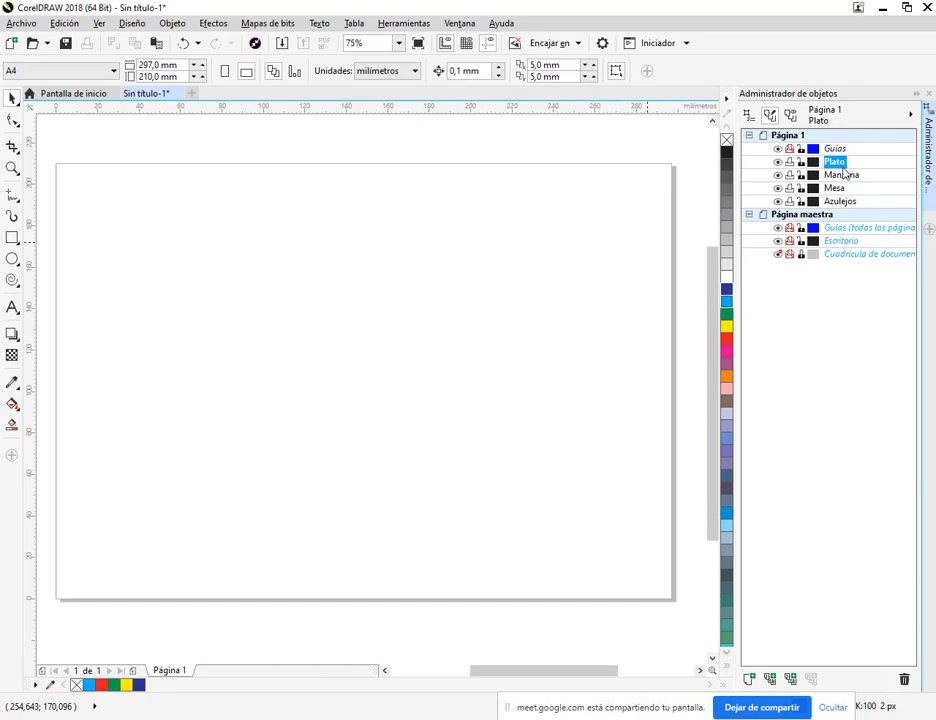
pyautogui.click(840, 173)
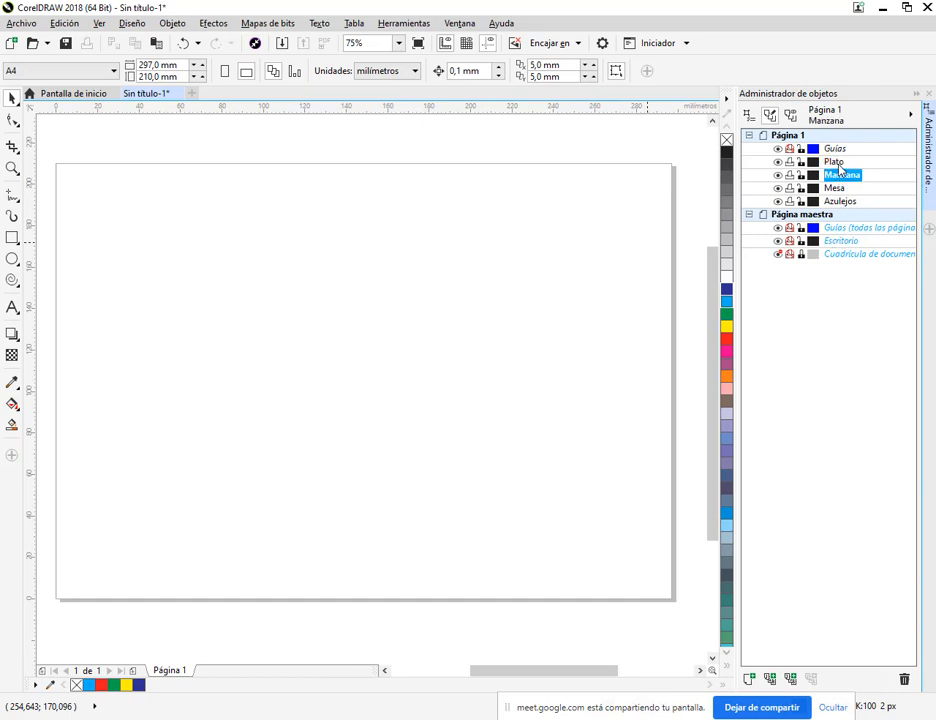
pyautogui.click(838, 162)
pyautogui.click(748, 679)
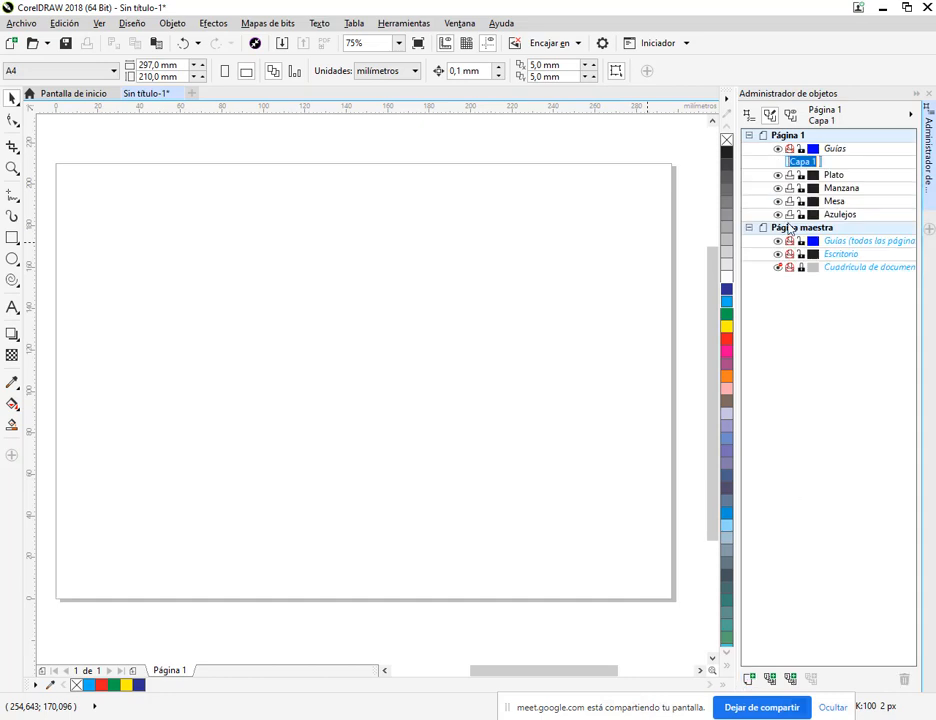
pyautogui.write('Pera')
pyautogui.press('Return')
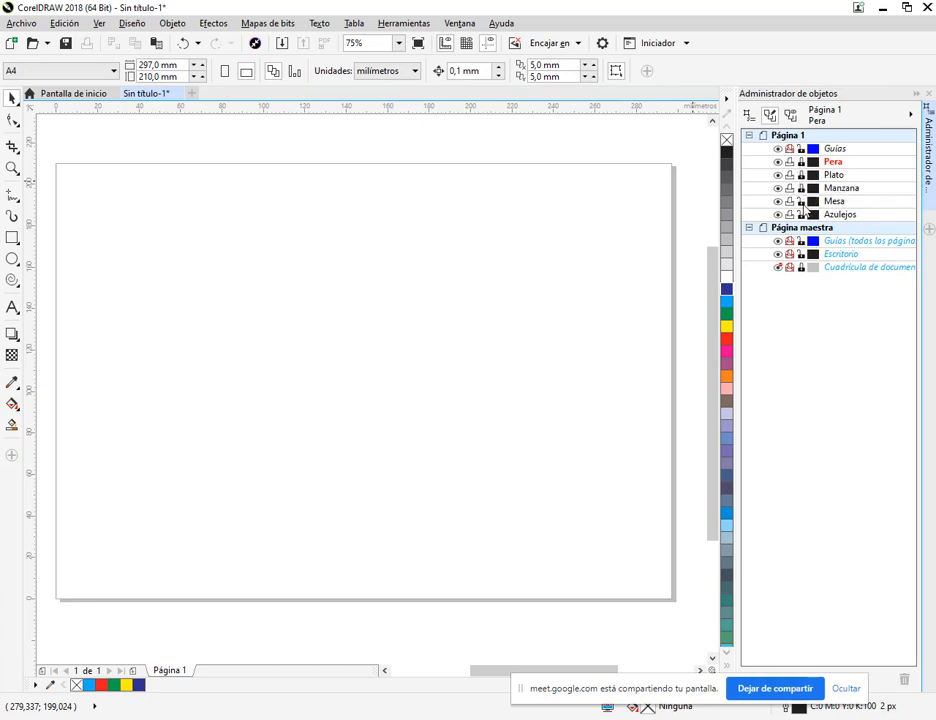
# Step: Make Azulejos the active layer, check the tile wall of the fruit composition in the PDF manual, and return to CorelDRAW
pyautogui.click(842, 216)
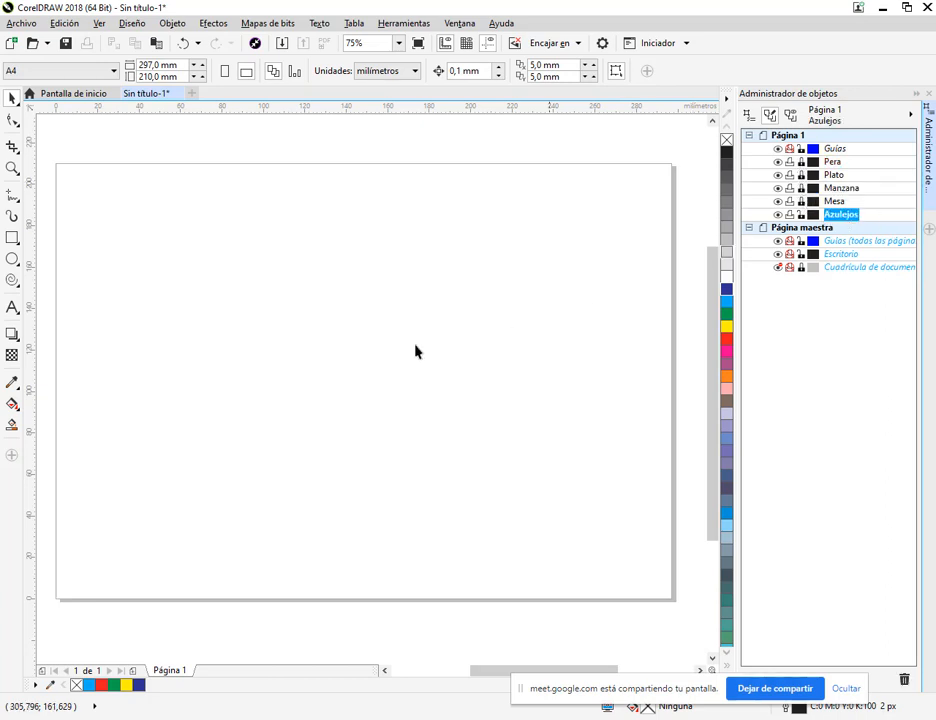
pyautogui.moveTo(406, 359); pyautogui.dragTo(418, 363)
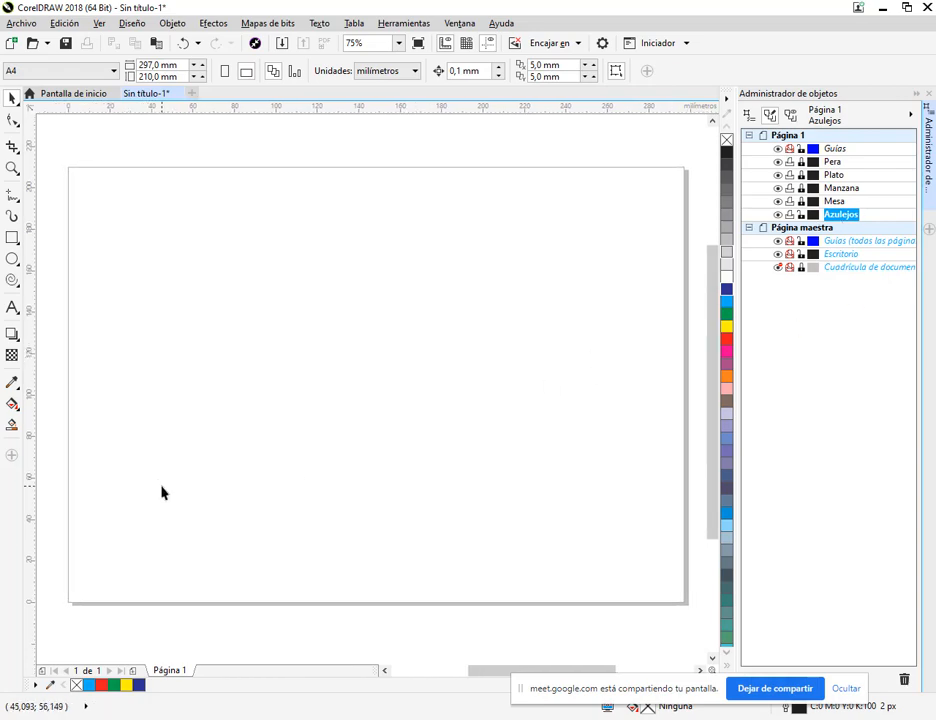
pyautogui.click(150, 716)
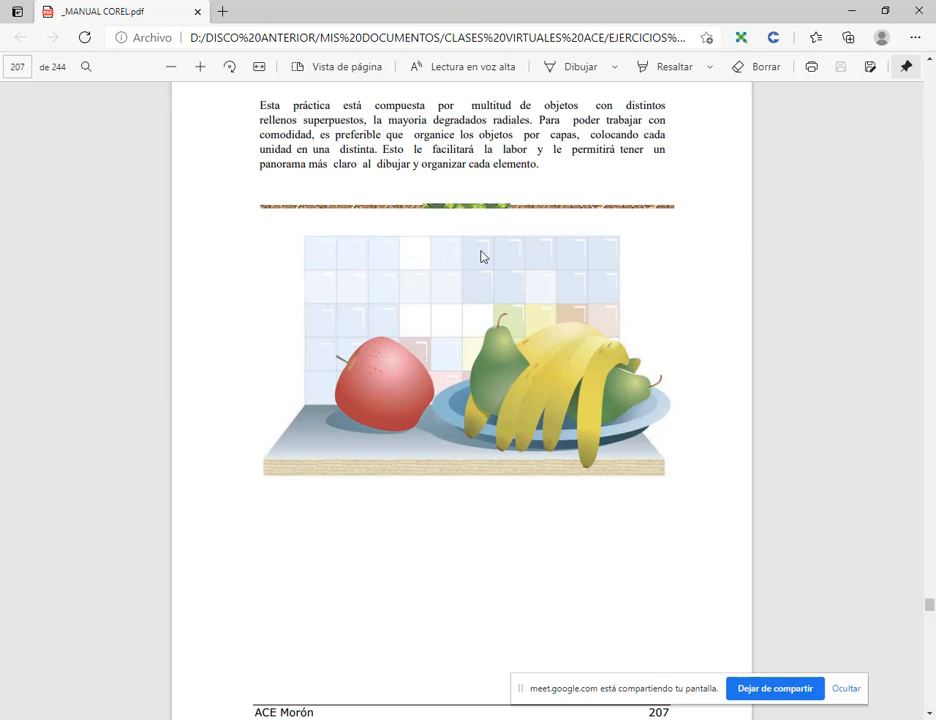
pyautogui.click(852, 12)
# Step: Draw a graph paper grid of 10 columns and 5 rows, about 194 × 119 mm, on the Azulejos layer and shift it slightly left
pyautogui.click(15, 285)
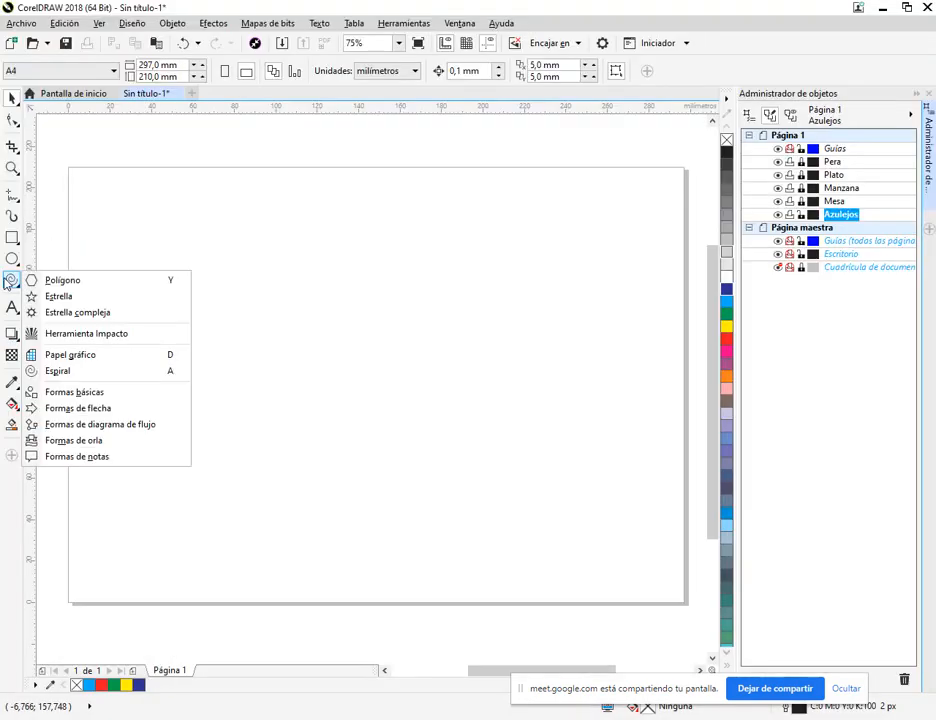
pyautogui.click(85, 358)
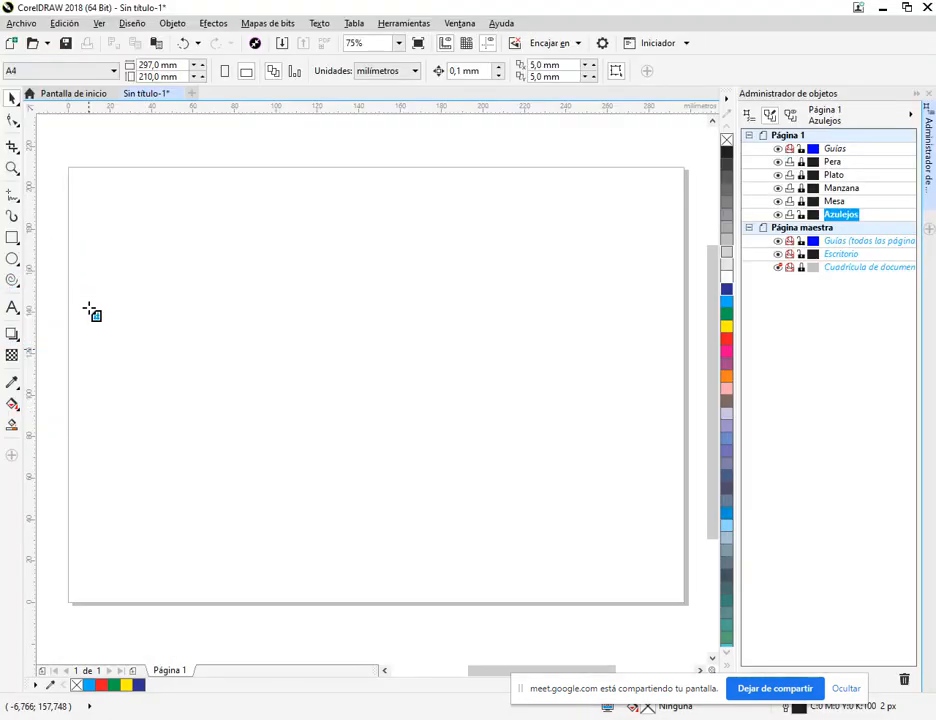
pyautogui.moveTo(31, 67); pyautogui.dragTo(12, 80)
pyautogui.write('10')
pyautogui.write('5')
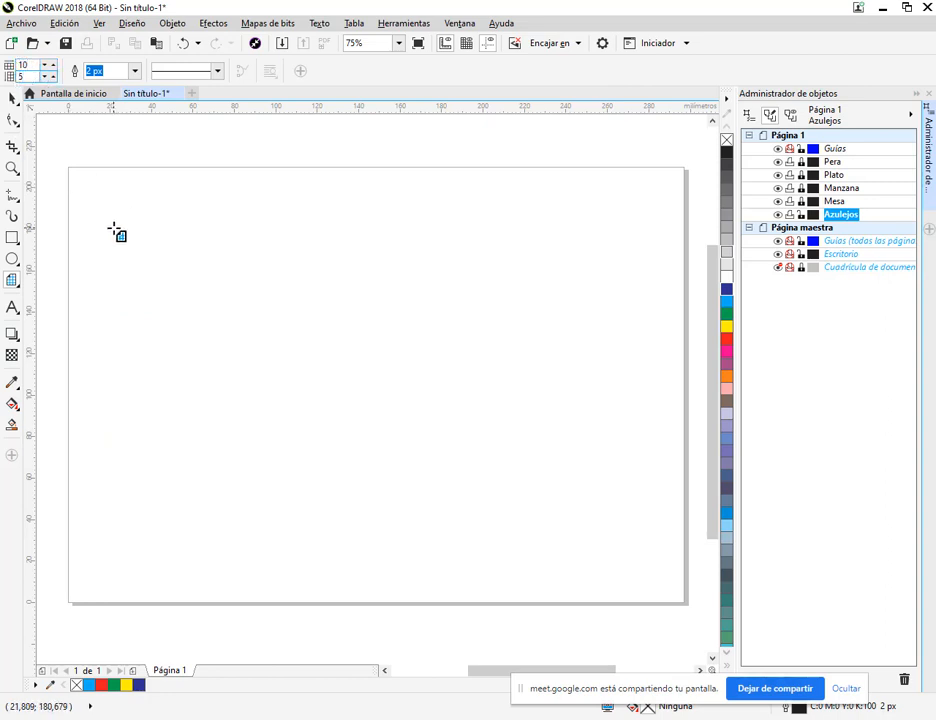
pyautogui.moveTo(202, 184); pyautogui.dragTo(603, 431)
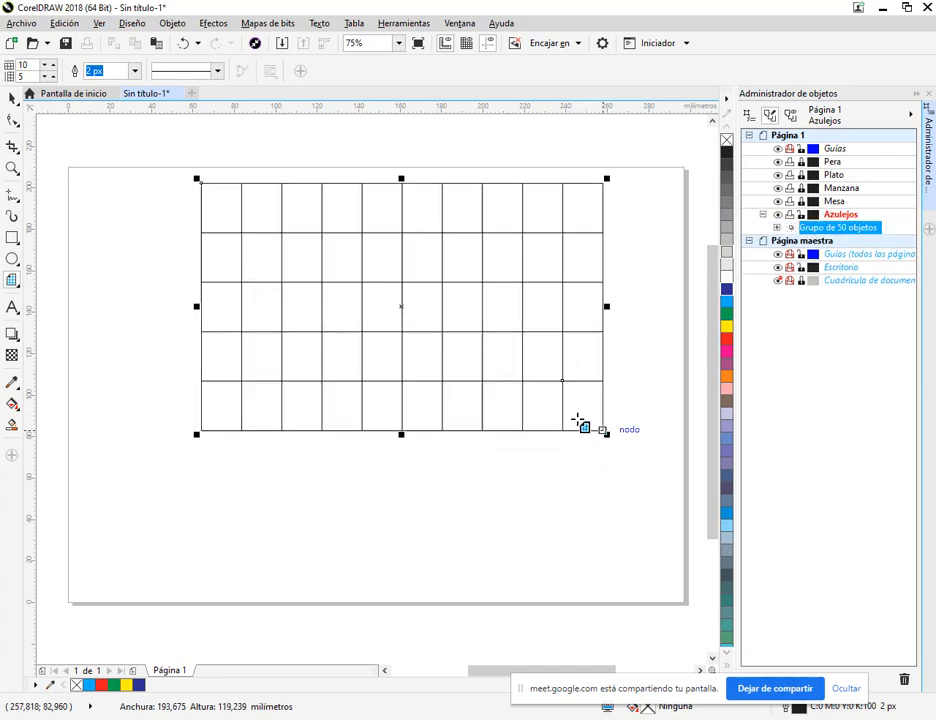
pyautogui.click(12, 99)
pyautogui.moveTo(401, 277); pyautogui.dragTo(378, 278)
# Step: Examine the tiles' colours and corner highlights in the PDF manual's fruit composition, and return to CorelDRAW
pyautogui.hotkey('alt', 'Tab')
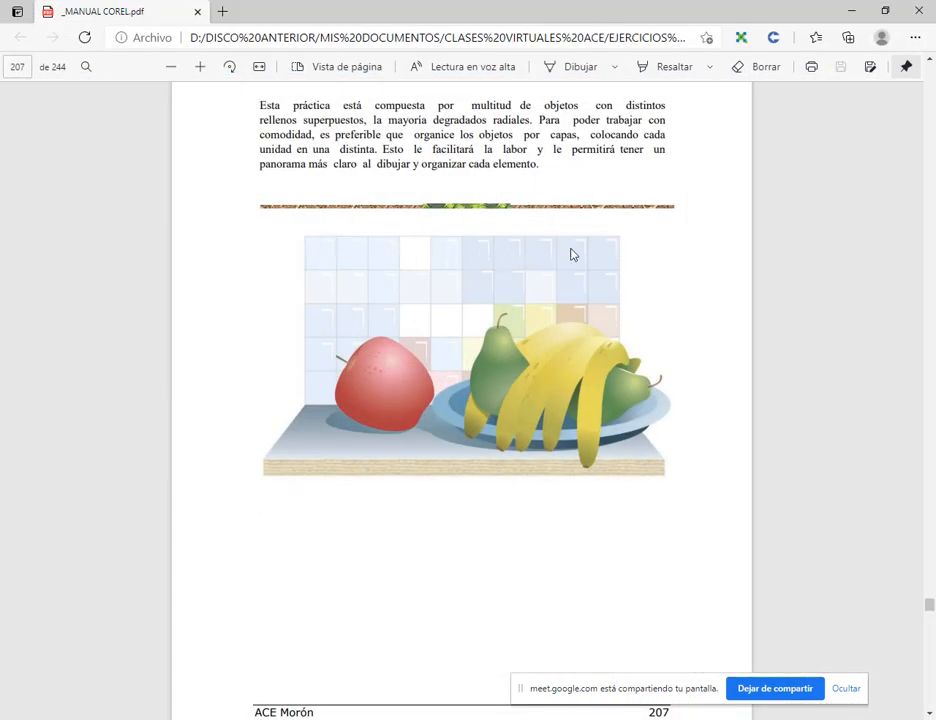
pyautogui.click(201, 67)
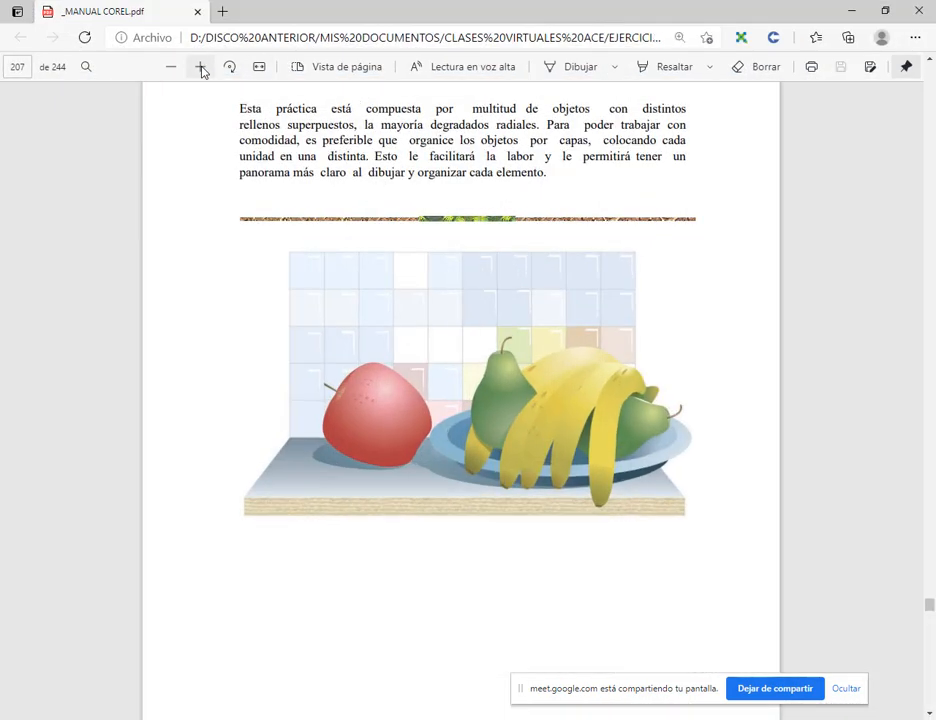
pyautogui.click(201, 67)
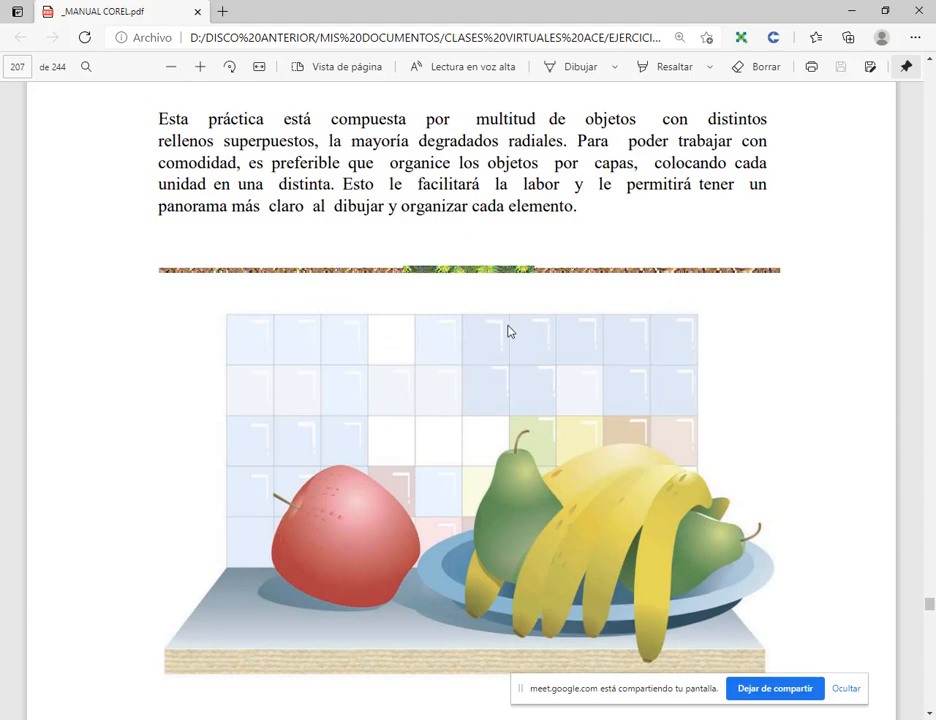
pyautogui.click(169, 68)
pyautogui.click(169, 68)
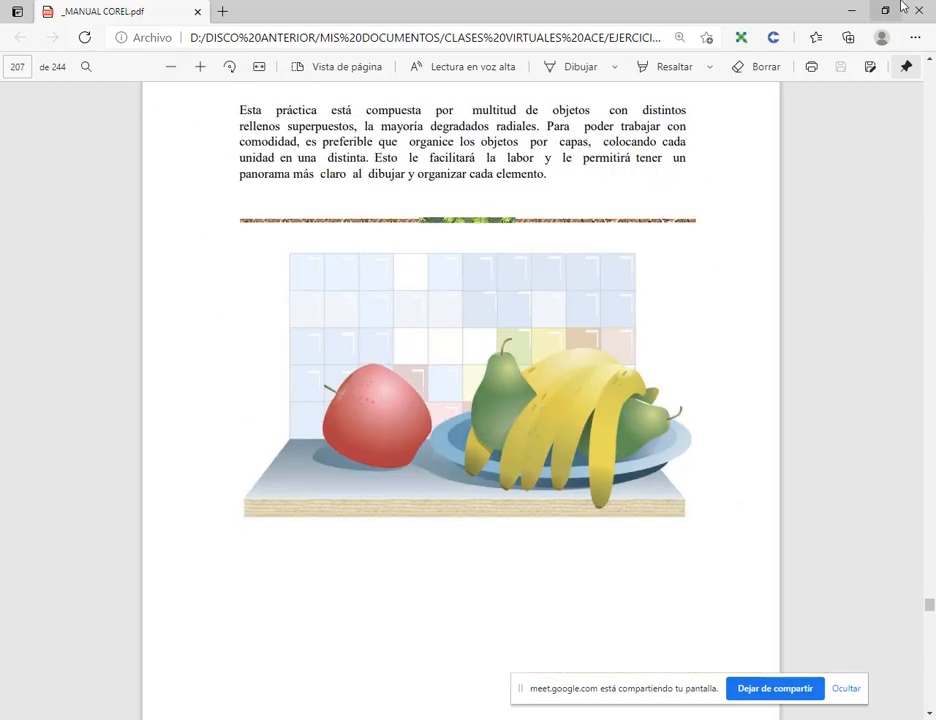
pyautogui.click(201, 67)
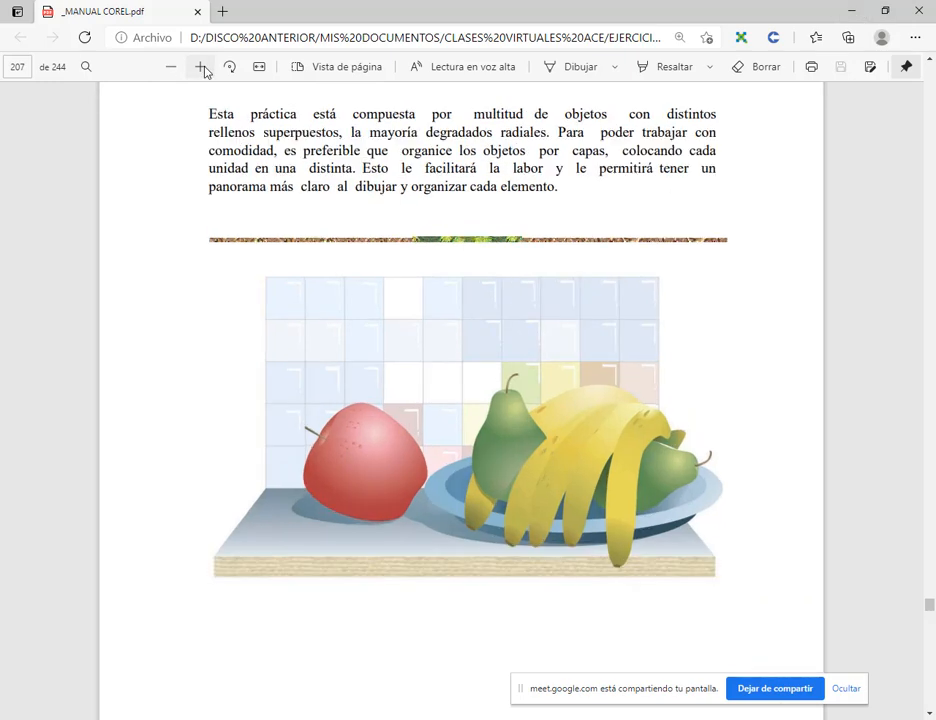
pyautogui.click(201, 67)
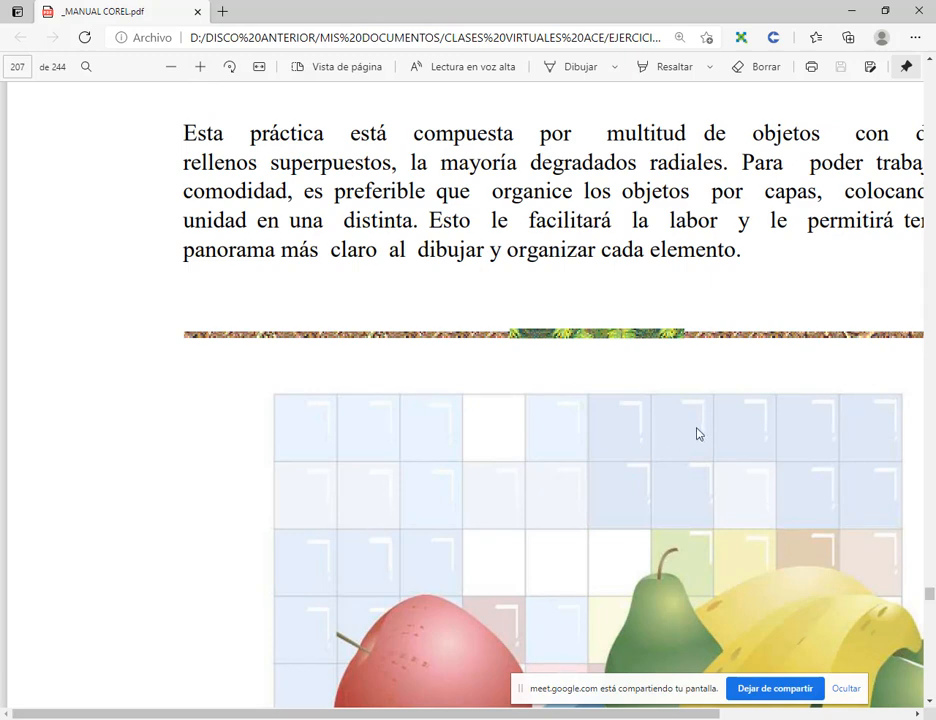
pyautogui.click(173, 71)
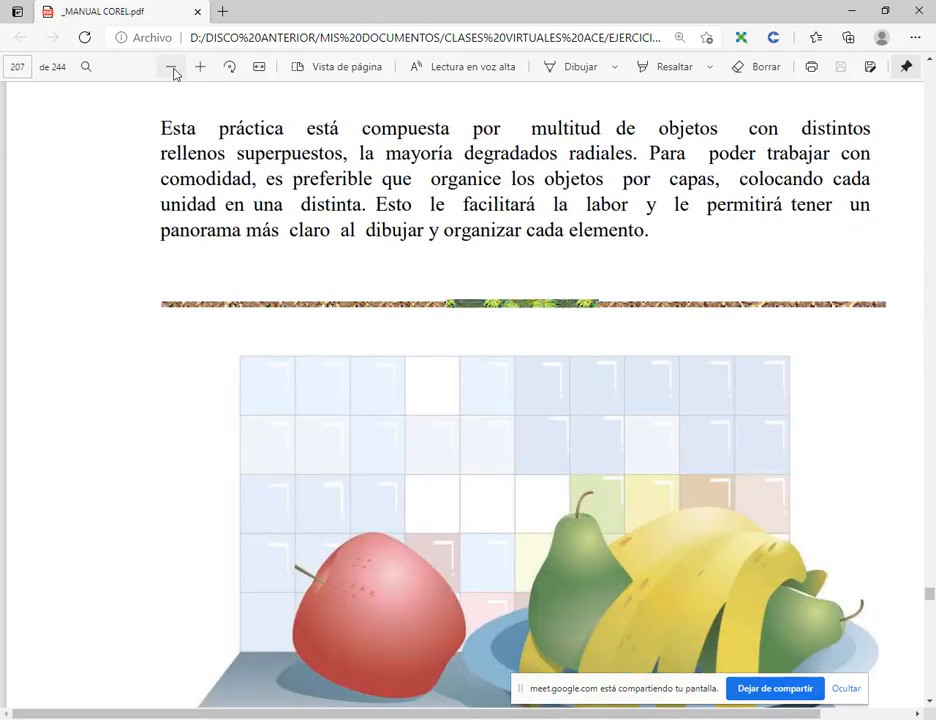
pyautogui.click(173, 69)
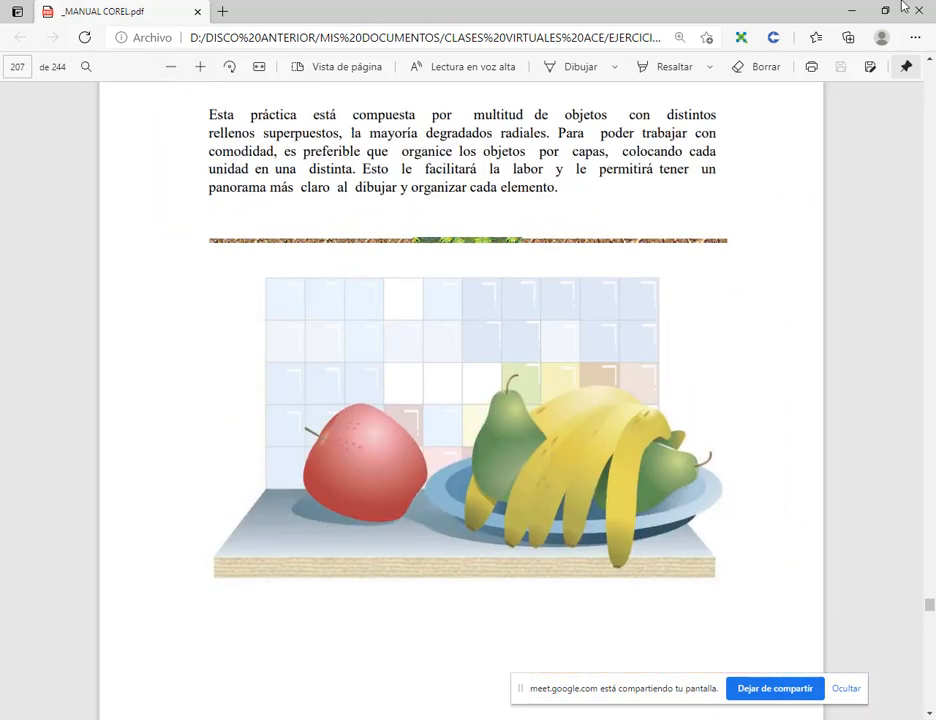
pyautogui.click(851, 10)
# Step: Move the tile grid to about X 146.7 mm, Y 136.7 mm, and ungroup it into separate rectangles
pyautogui.moveTo(564, 272); pyautogui.dragTo(554, 272)
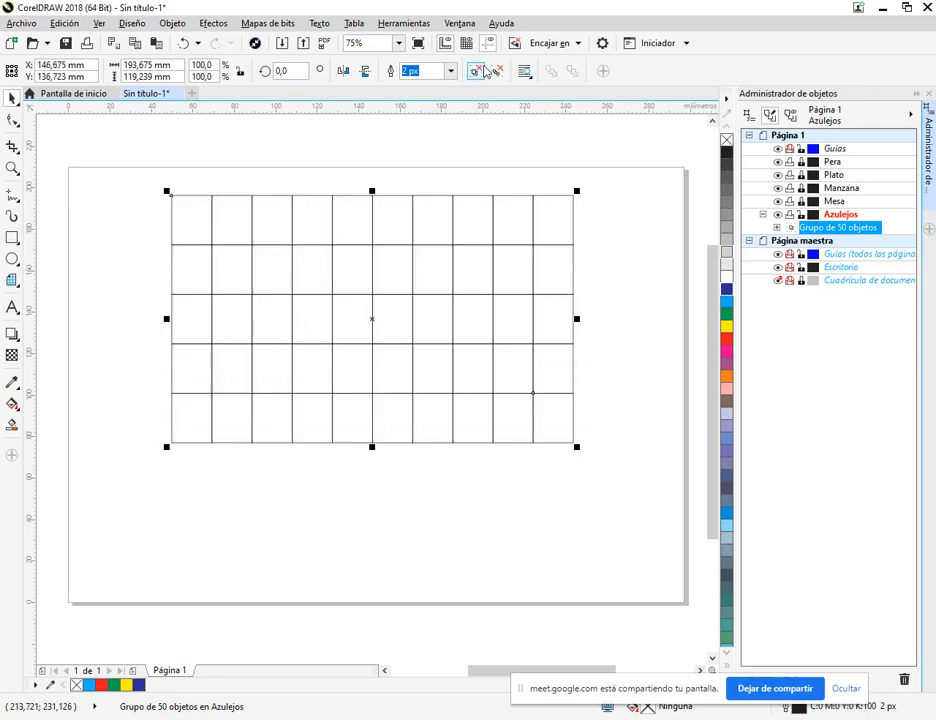
pyautogui.click(477, 71)
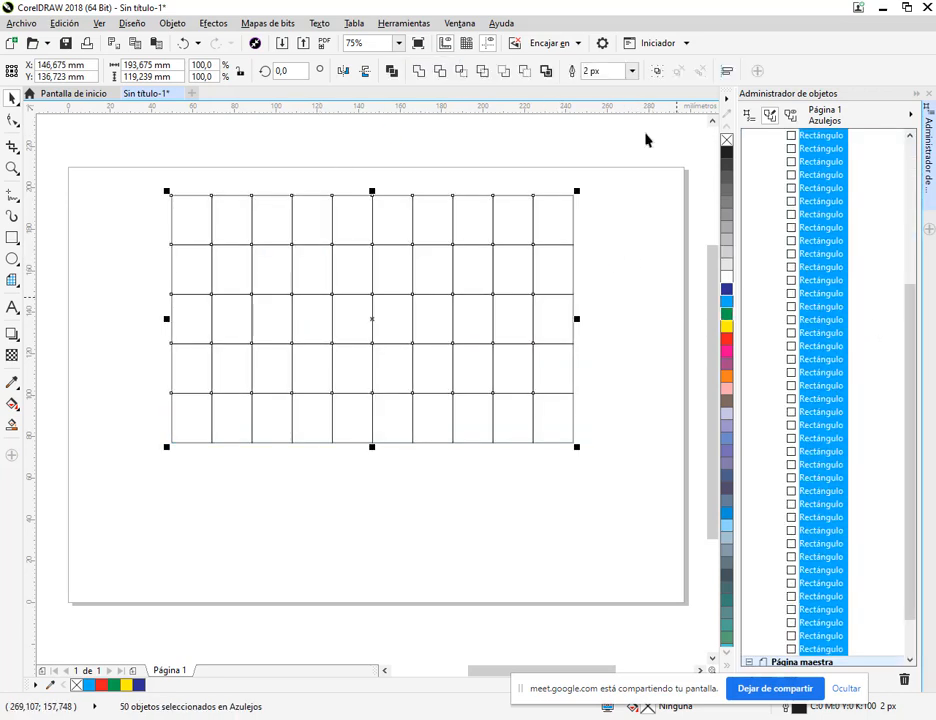
pyautogui.click(577, 167)
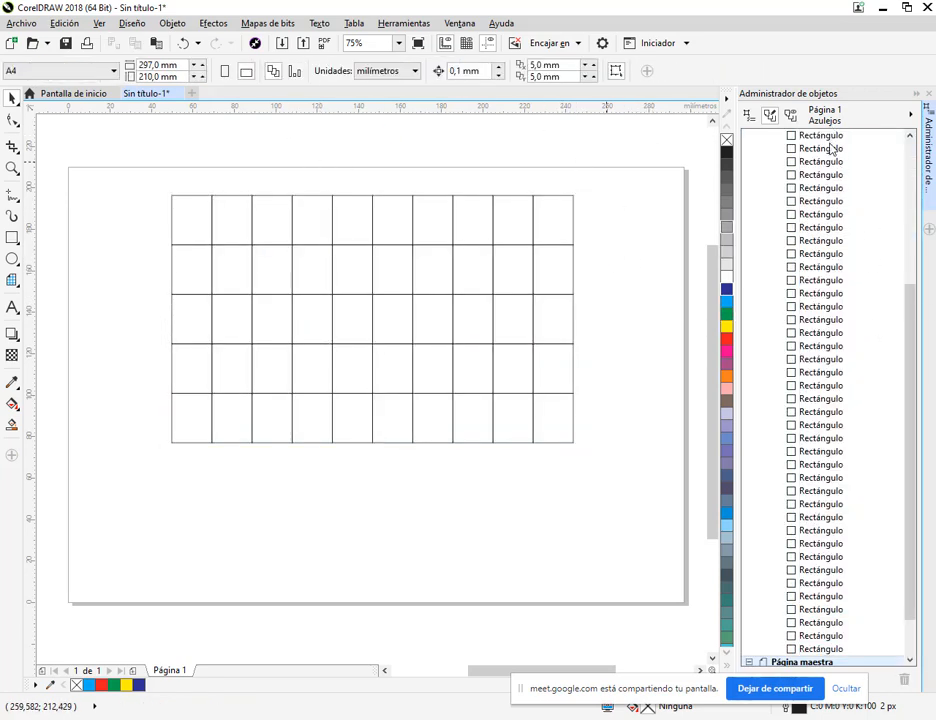
# Step: Test-select individual tiles near the grid's upper-right corner
pyautogui.click(552, 214)
pyautogui.click(558, 262)
pyautogui.click(512, 262)
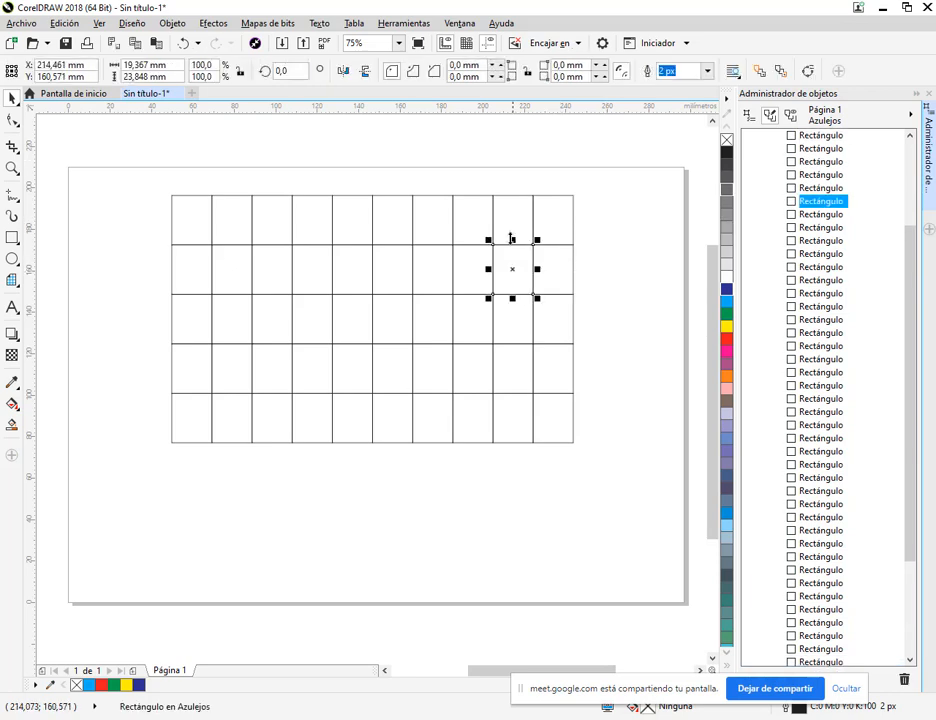
# Step: Select tiles across the grid to check their separate entries on the Azulejos layer, ending with the grid's top-left tile selected
pyautogui.click(510, 228)
pyautogui.scroll(3, 900, 260)
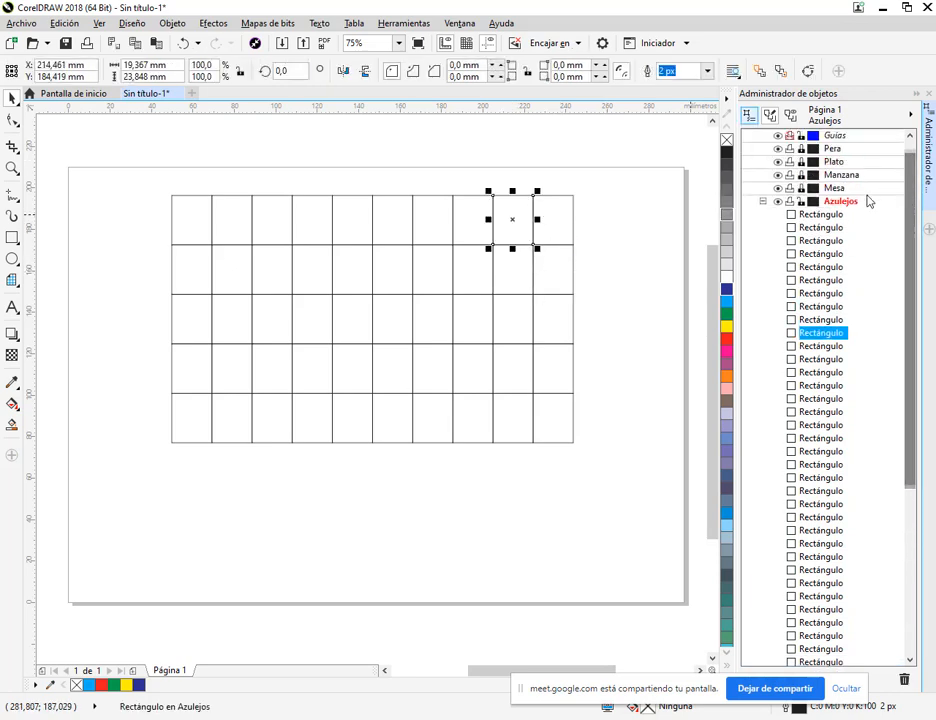
pyautogui.click(840, 203)
pyautogui.click(232, 227)
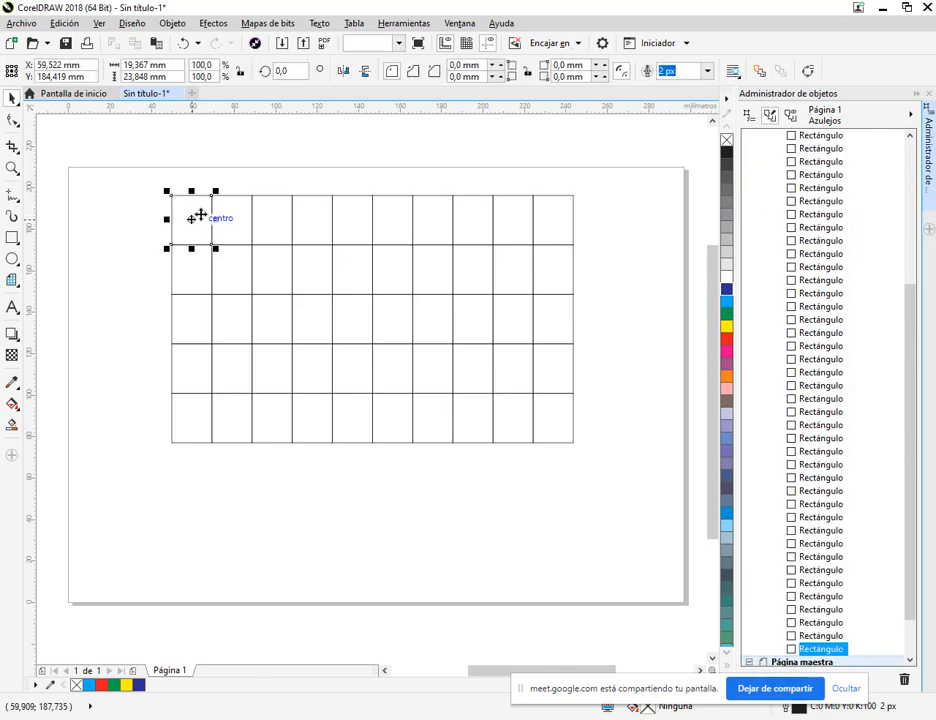
pyautogui.moveTo(912, 303); pyautogui.dragTo(911, 147)
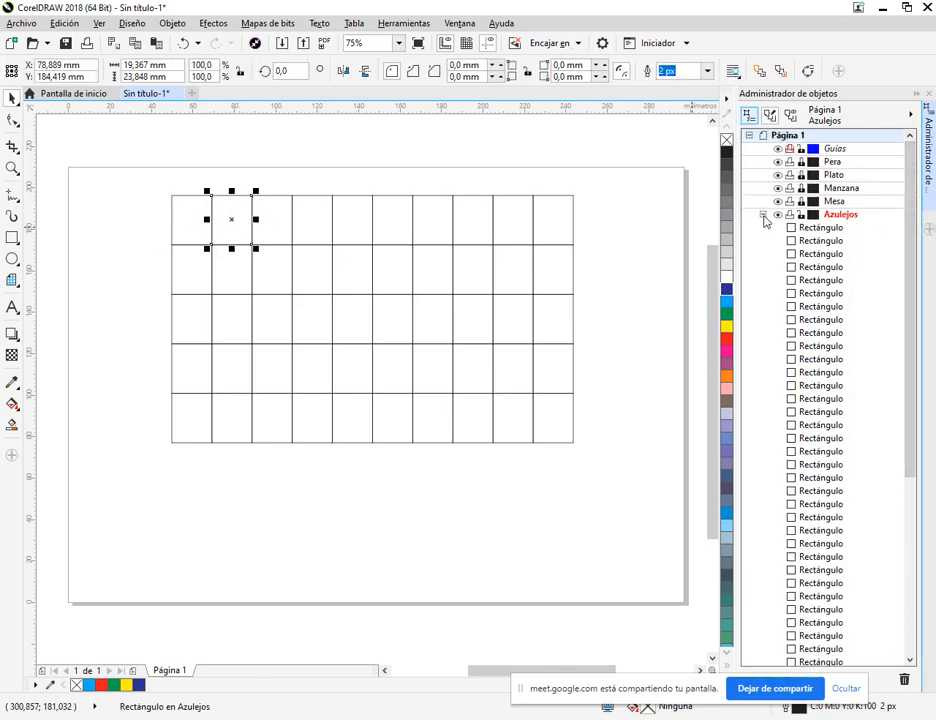
pyautogui.click(763, 216)
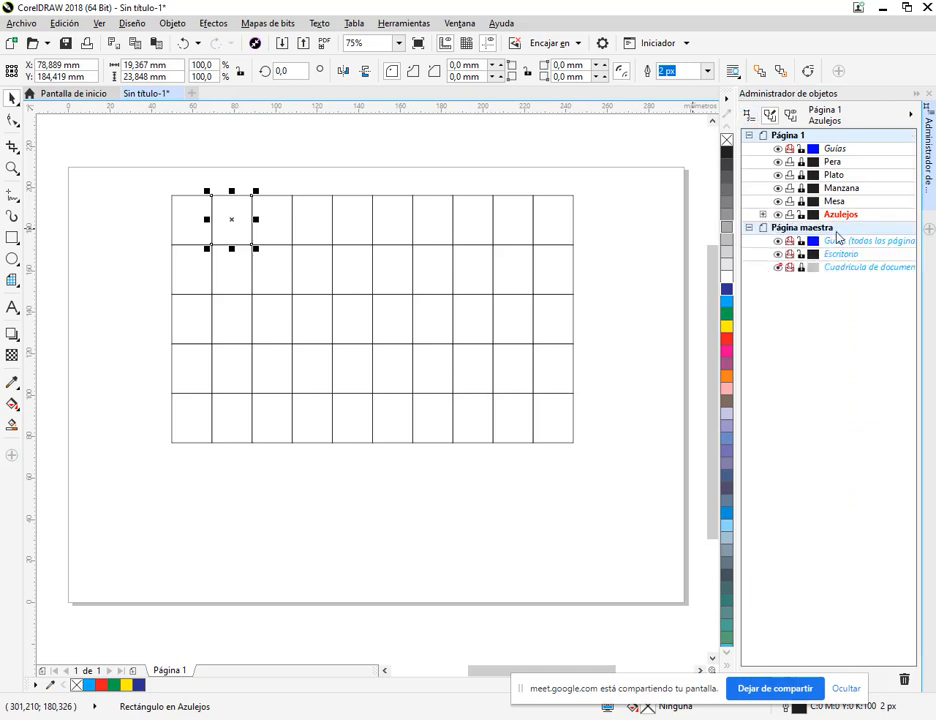
pyautogui.click(535, 217)
pyautogui.click(512, 224)
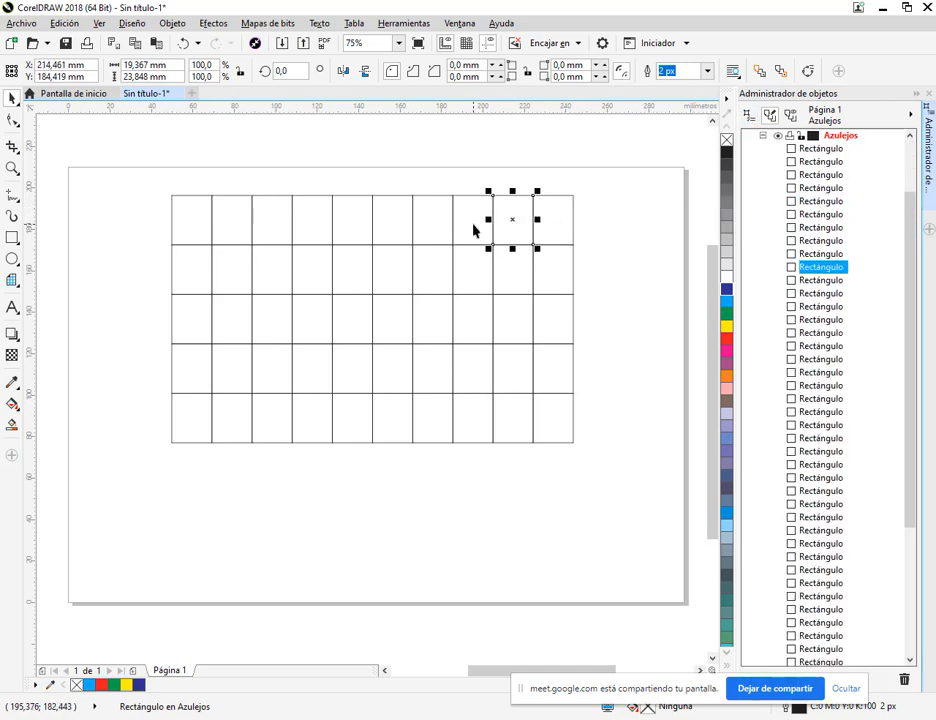
pyautogui.click(476, 264)
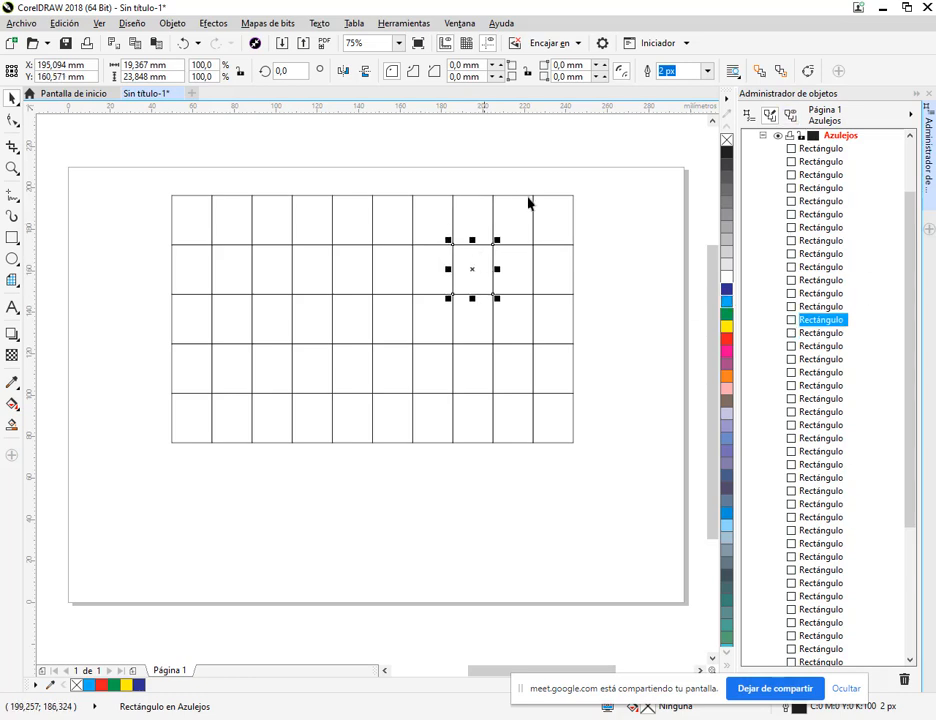
pyautogui.click(549, 184)
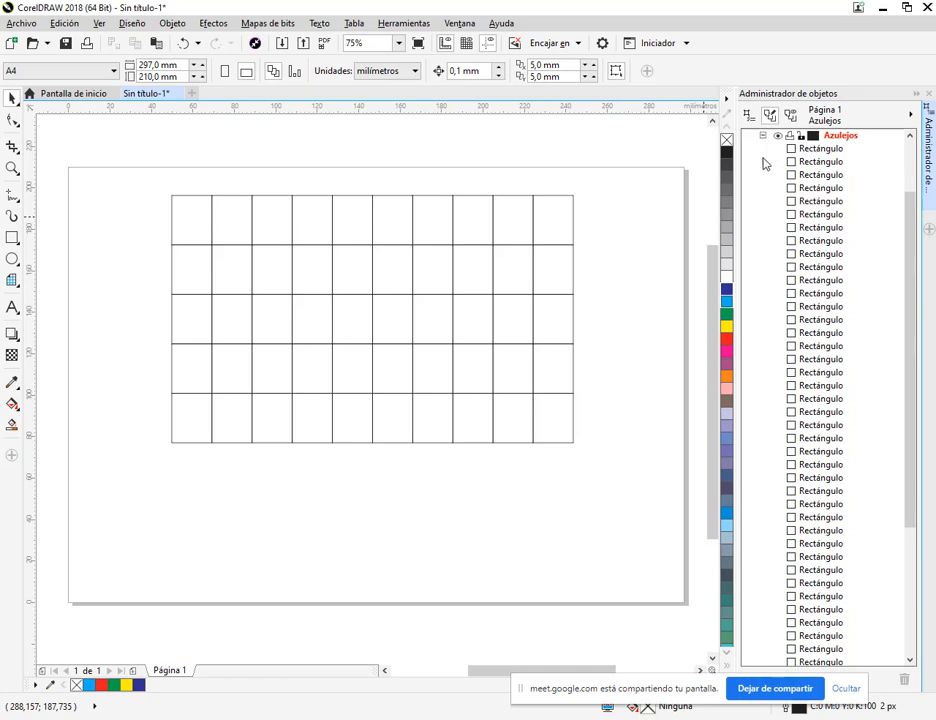
pyautogui.moveTo(913, 303); pyautogui.dragTo(898, 240)
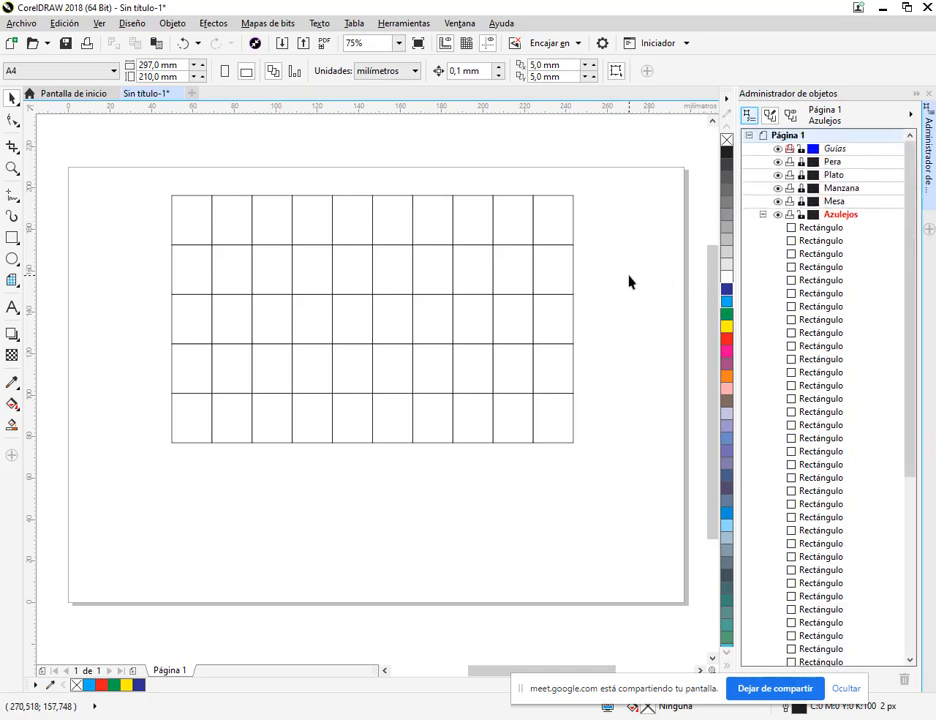
pyautogui.click(185, 220)
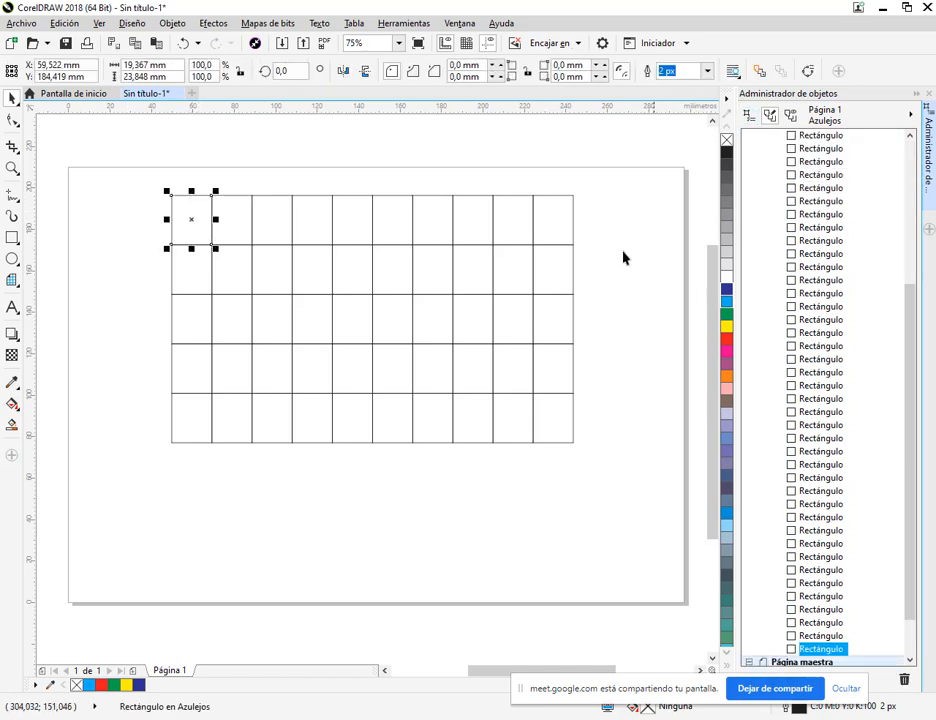
# Step: Try a light blue shade of cyan, C48 M0 Y9 K0, on the top-left tile and undo the fill
pyautogui.click(728, 304)
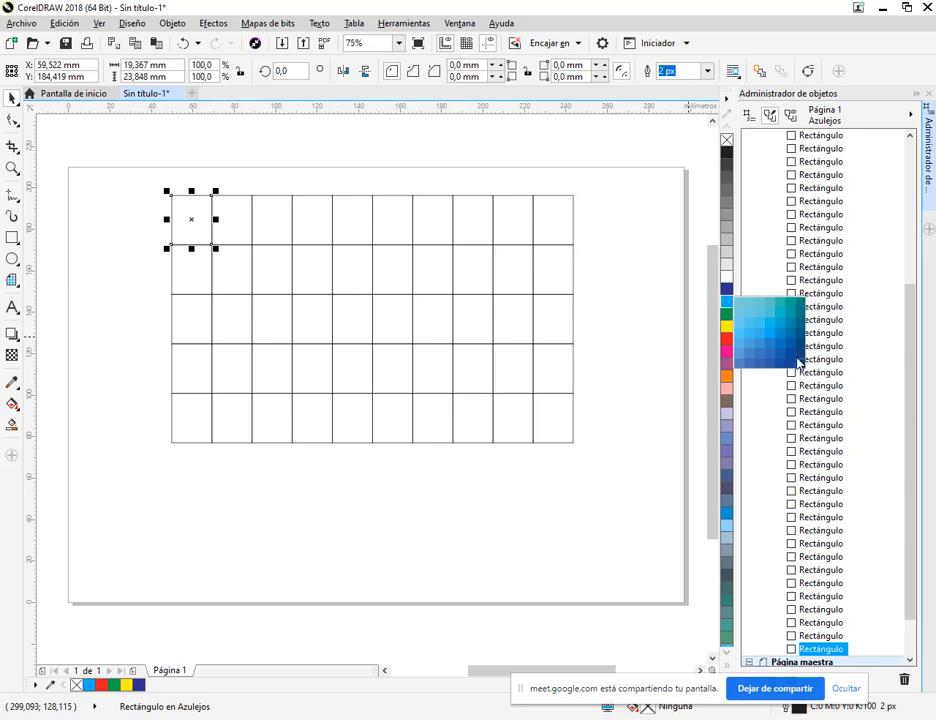
pyautogui.click(739, 318)
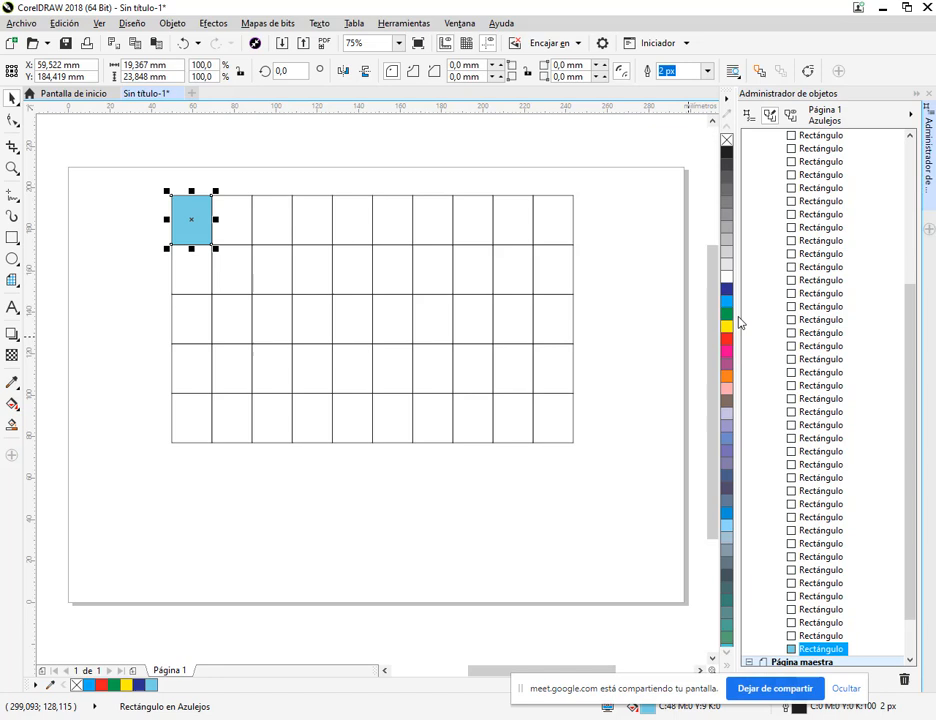
pyautogui.click(186, 44)
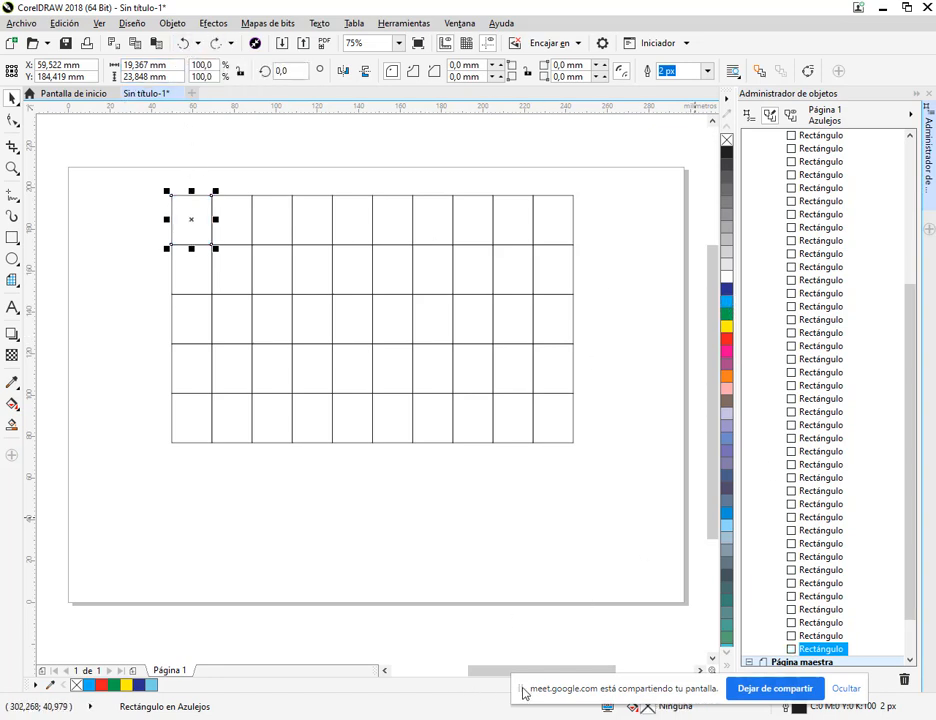
# Step: Fill the top-left tile with white mixed with a slight cyan tint, C10 M0 Y0 K0
pyautogui.moveTo(522, 693); pyautogui.dragTo(173, 693)
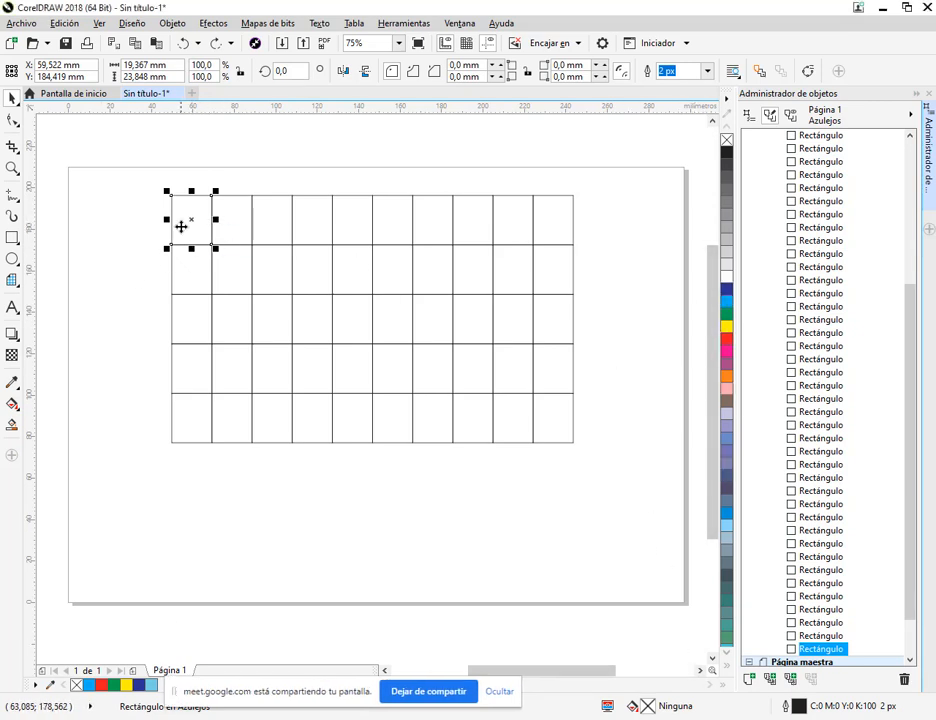
pyautogui.click(729, 302)
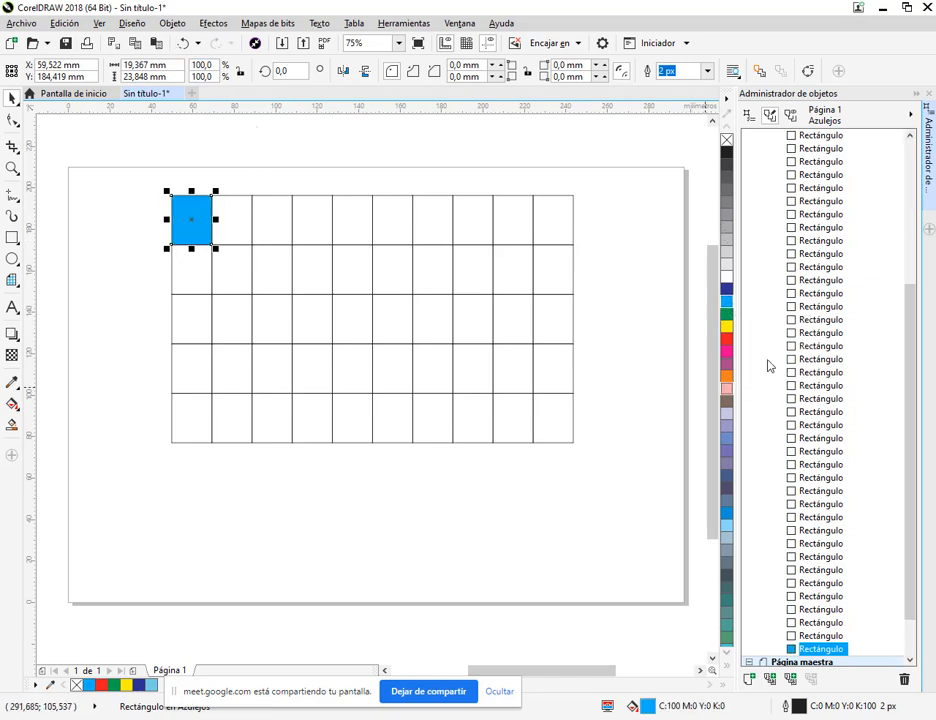
pyautogui.click(729, 278)
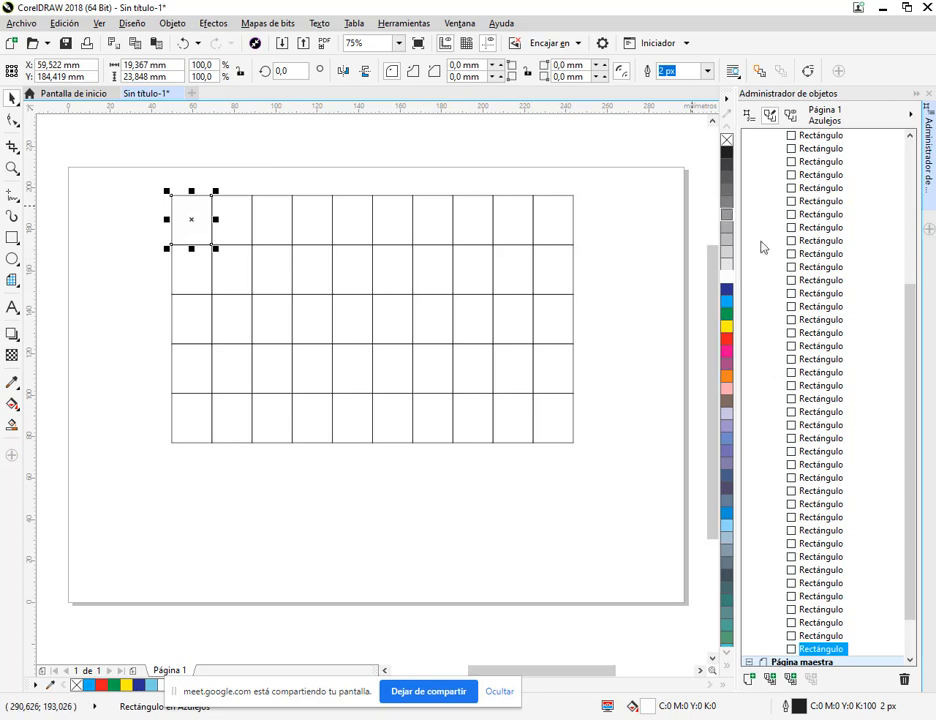
pyautogui.keyDown('ctrl'); pyautogui.click(727, 307); pyautogui.keyUp('ctrl')
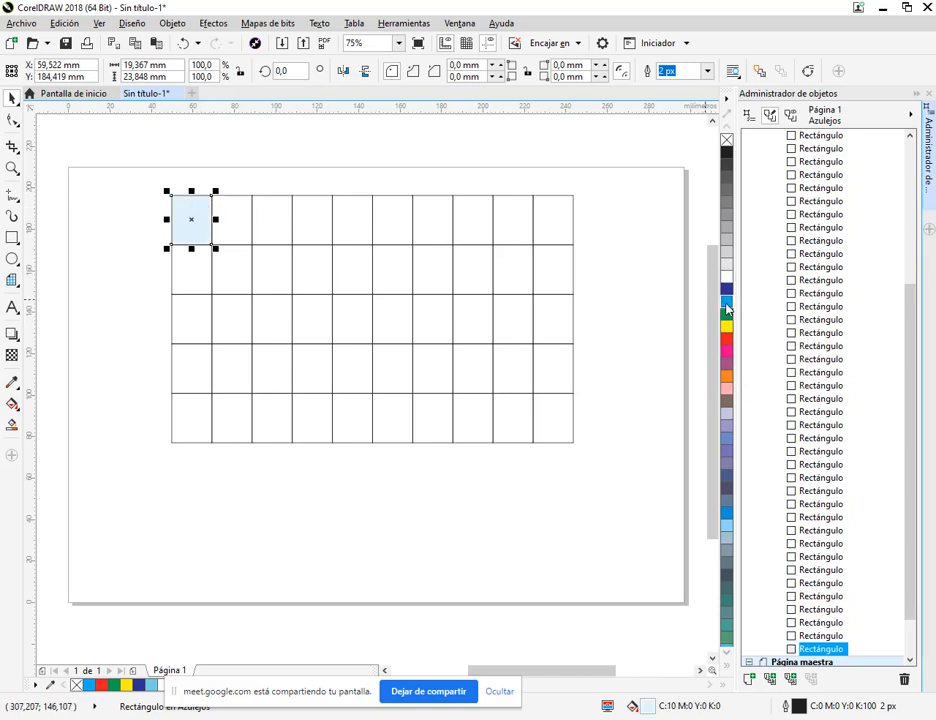
pyautogui.keyDown('ctrl'); pyautogui.click(727, 307); pyautogui.keyUp('ctrl')
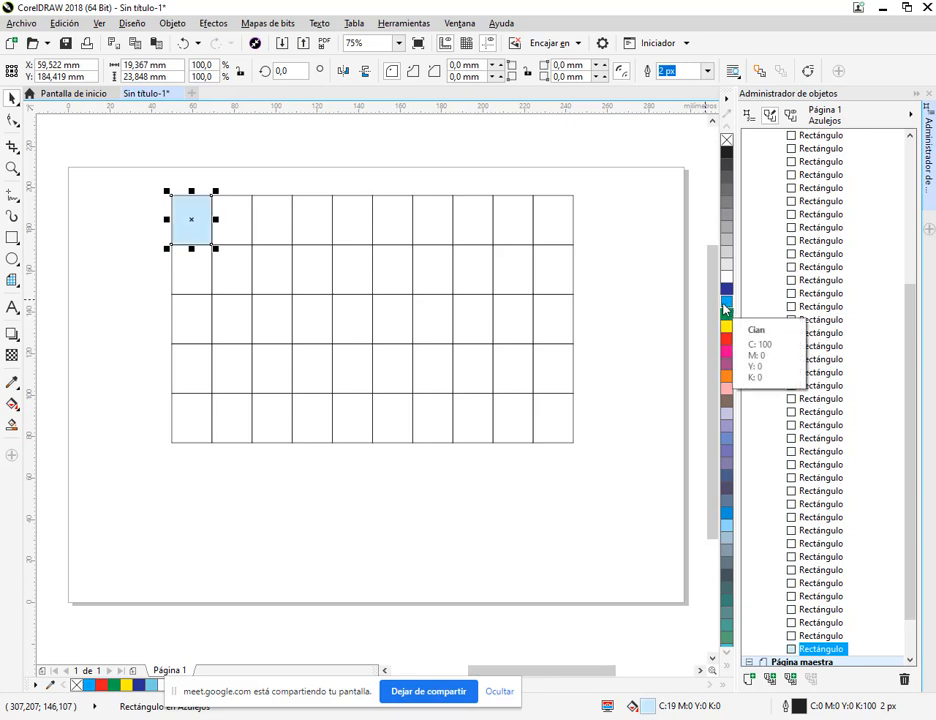
pyautogui.click(184, 45)
# Step: Fill the second tile of the top row with white mixed with a slight green tint, C10 M0 Y10 K0
pyautogui.click(240, 211)
pyautogui.click(240, 219)
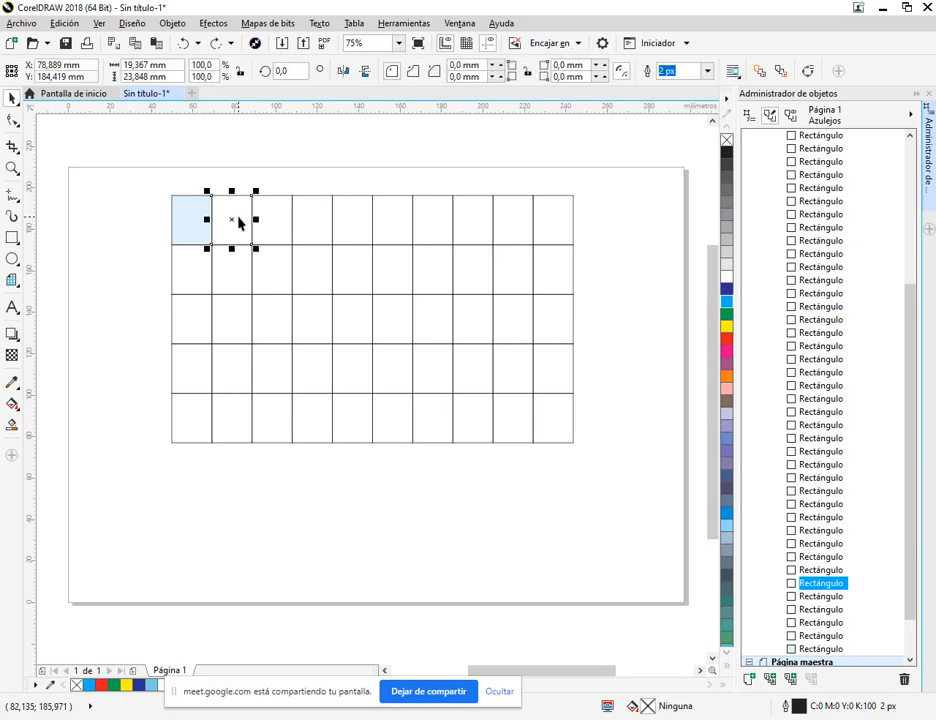
pyautogui.click(727, 278)
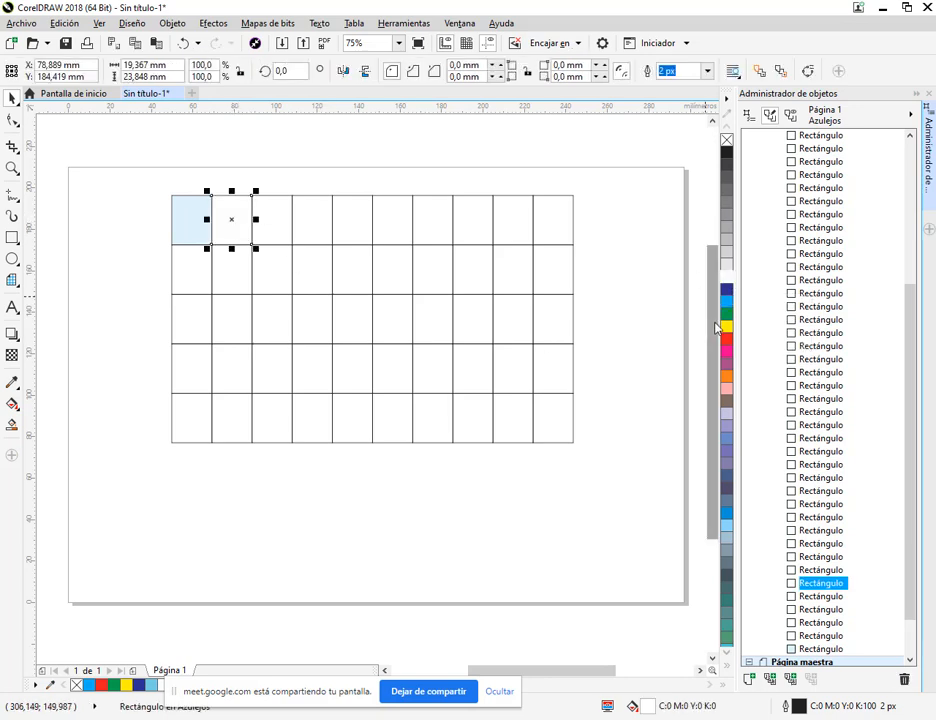
pyautogui.keyDown('ctrl'); pyautogui.click(726, 315); pyautogui.keyUp('ctrl')
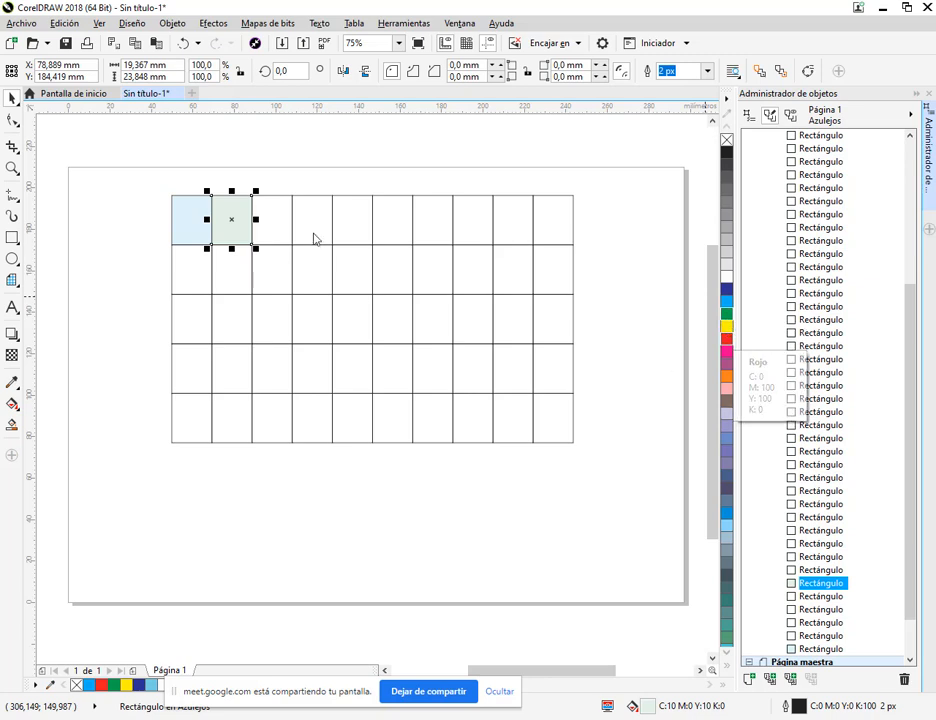
# Step: Fill the third tile of the top row with white mixed with a slight red tint, and select the fourth tile
pyautogui.click(274, 226)
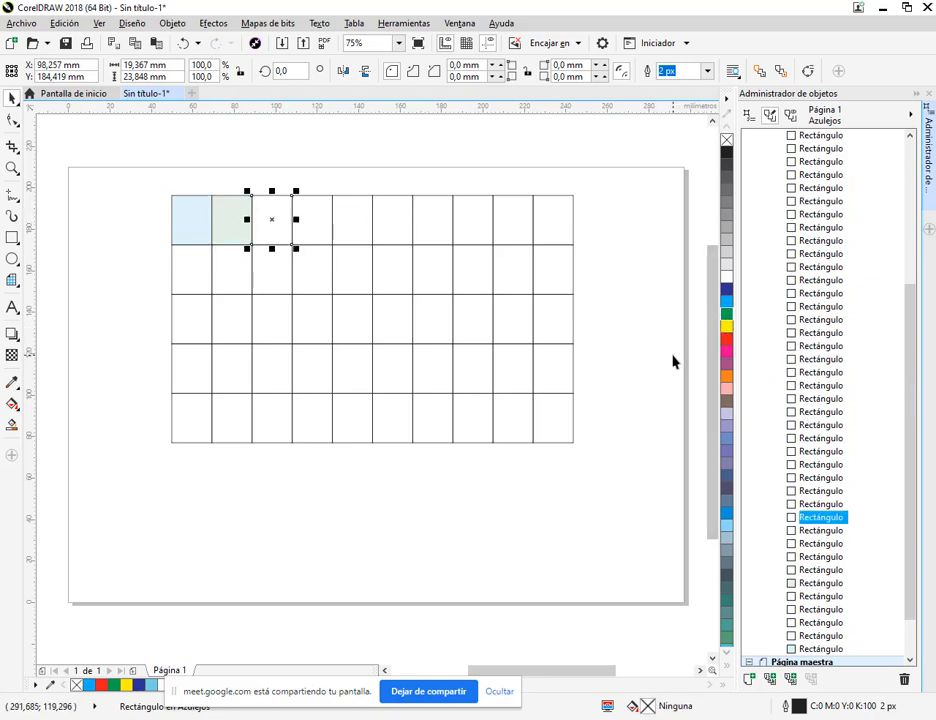
pyautogui.click(729, 342)
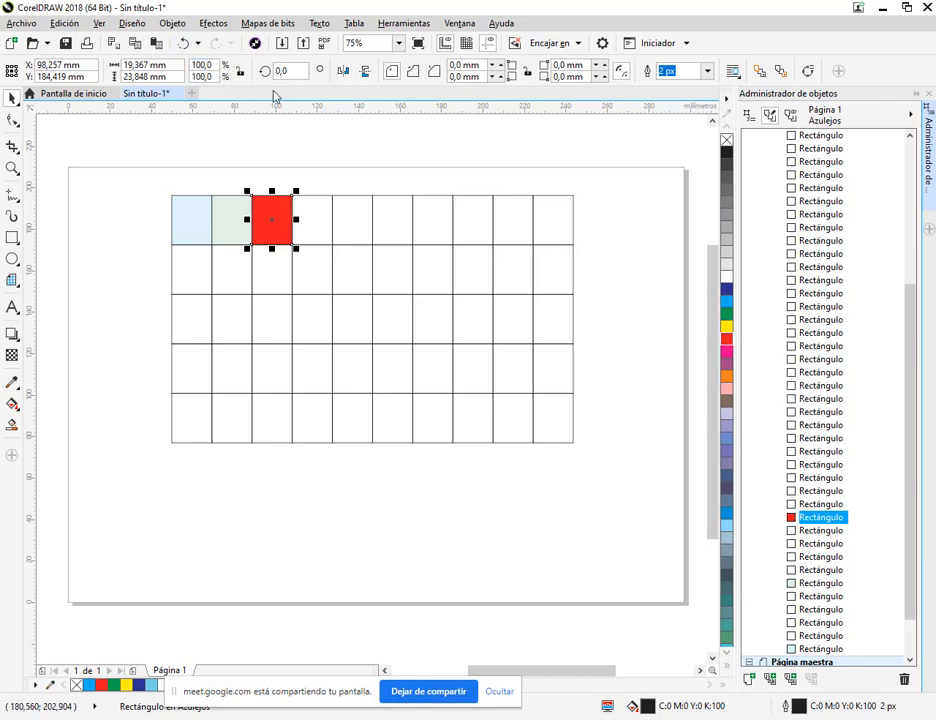
pyautogui.click(184, 43)
pyautogui.click(729, 342)
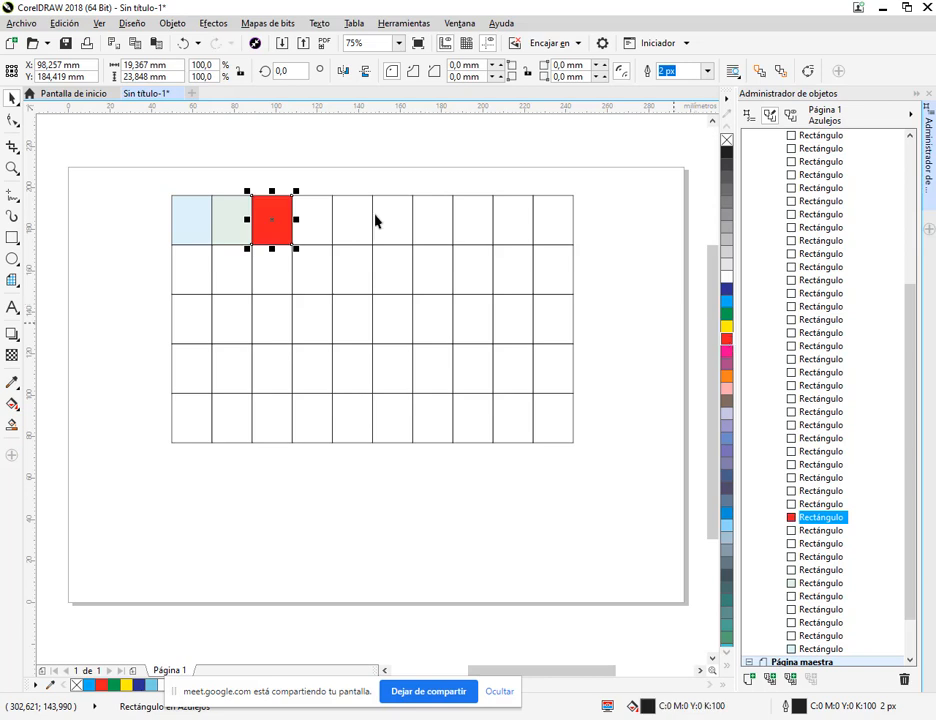
pyautogui.click(729, 270)
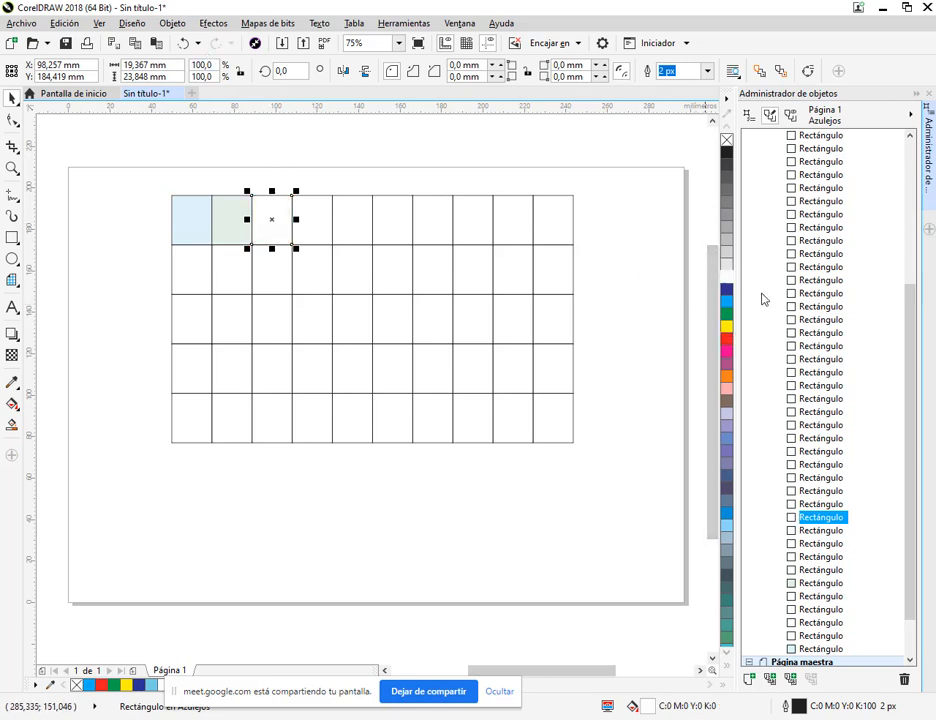
pyautogui.click(729, 343)
pyautogui.click(324, 226)
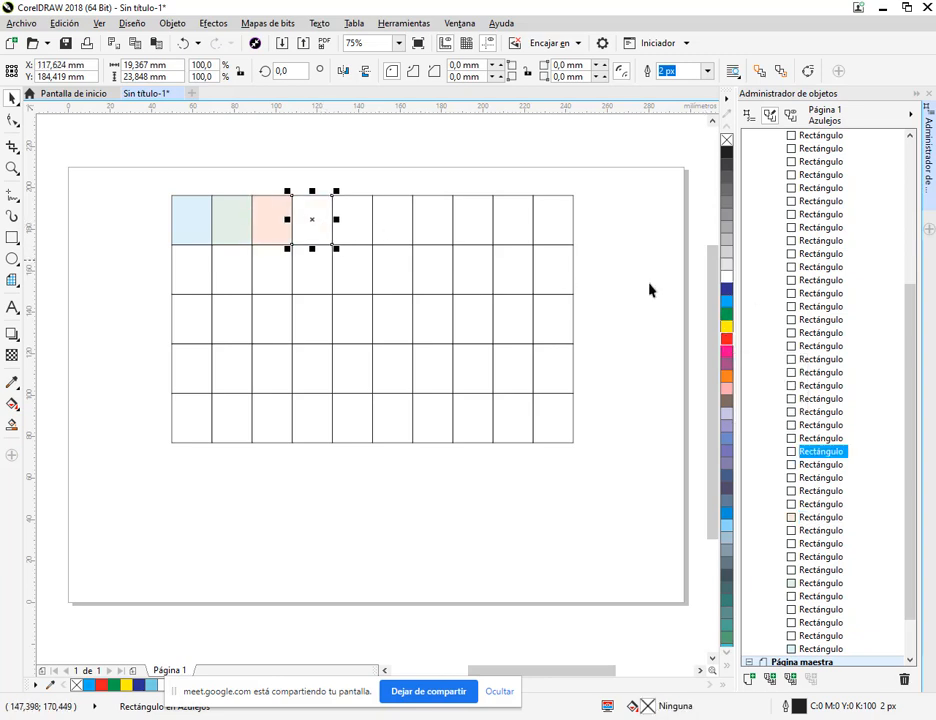
# Step: Try a yellow fill on the fourth tile, mixing in green gradually to C53 M0 Y100 K0
pyautogui.click(728, 327)
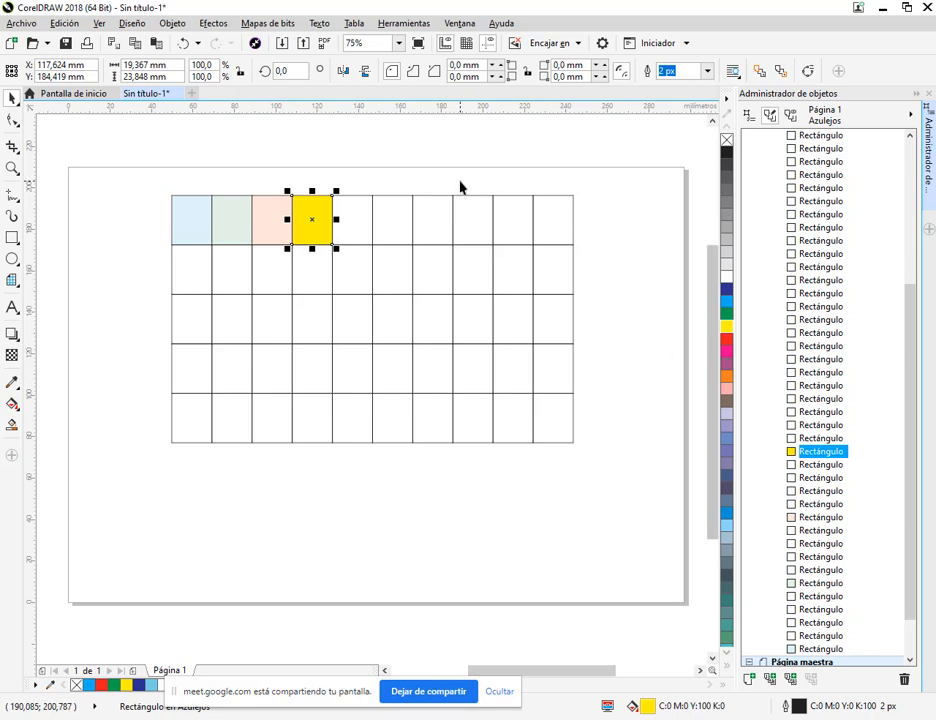
pyautogui.keyDown('ctrl'); pyautogui.click(728, 314); pyautogui.keyUp('ctrl')
pyautogui.keyDown('ctrl'); pyautogui.click(726, 315); pyautogui.keyUp('ctrl')
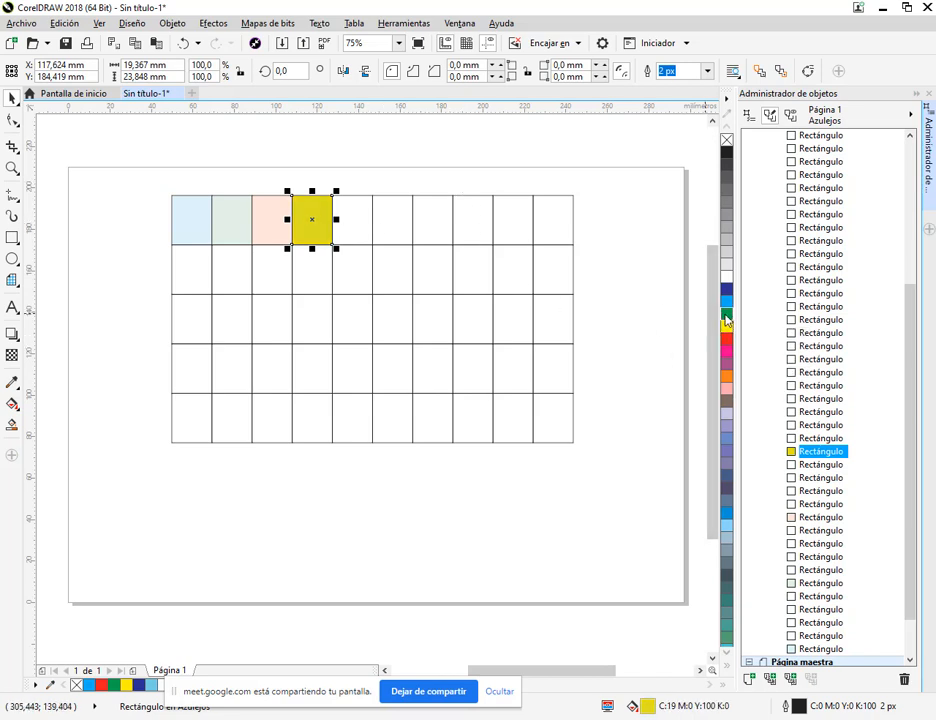
pyautogui.keyDown('ctrl'); pyautogui.click(726, 316); pyautogui.keyUp('ctrl')
pyautogui.keyDown('ctrl'); pyautogui.click(726, 316); pyautogui.keyUp('ctrl')
pyautogui.keyDown('ctrl'); pyautogui.click(726, 316); pyautogui.keyUp('ctrl')
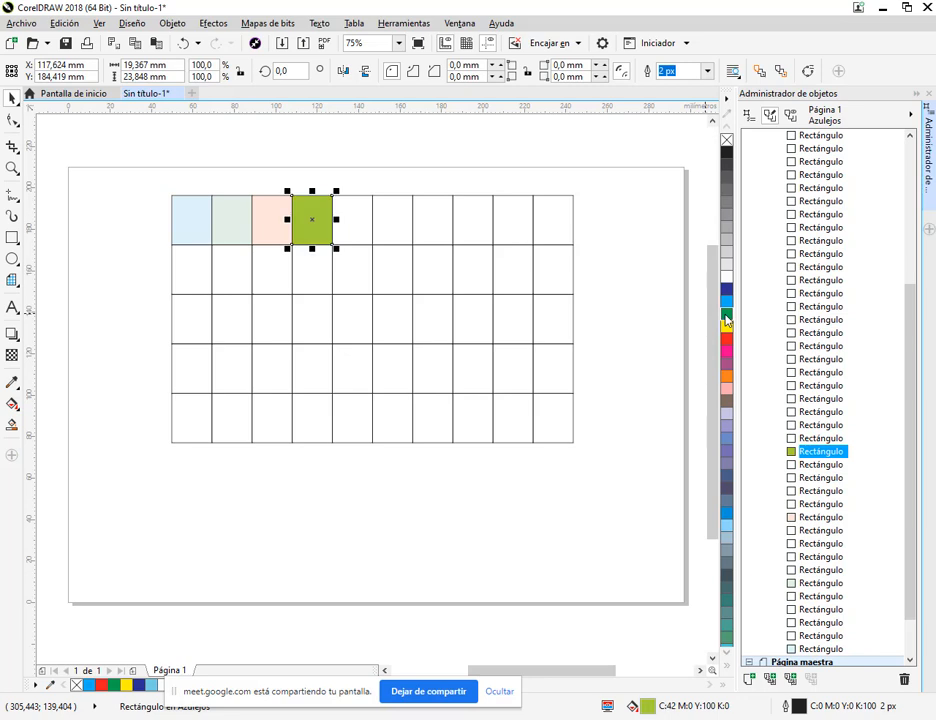
pyautogui.keyDown('ctrl'); pyautogui.click(728, 316); pyautogui.keyUp('ctrl')
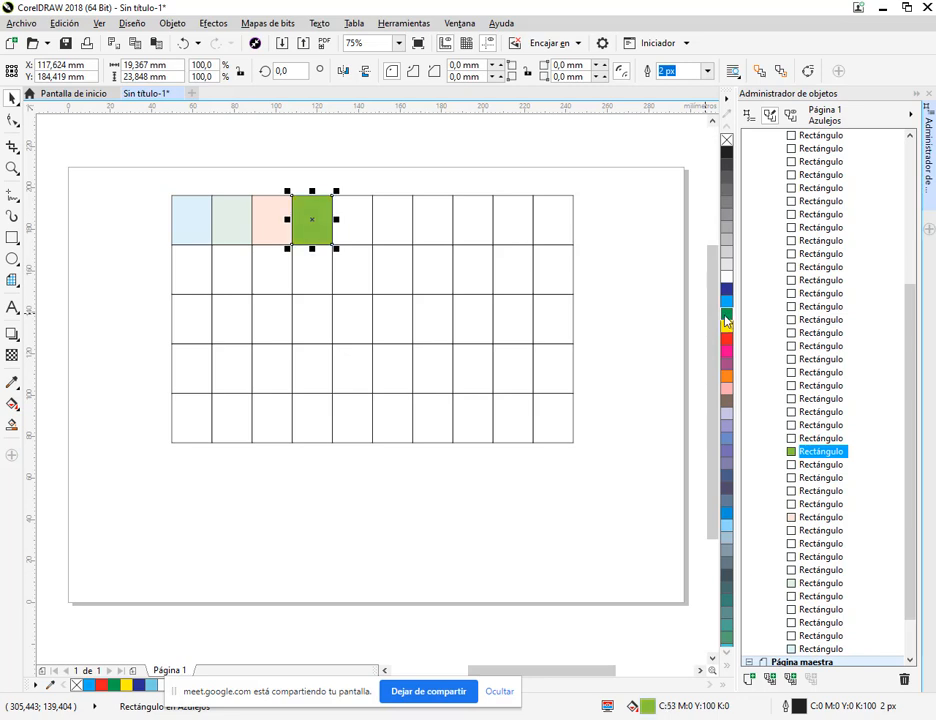
# Step: Fill the fourth tile of the top row with blue and lighten its fill to a pale lavender, C7 M5 Y0 K0 (#E9EBF6)
pyautogui.click(726, 289)
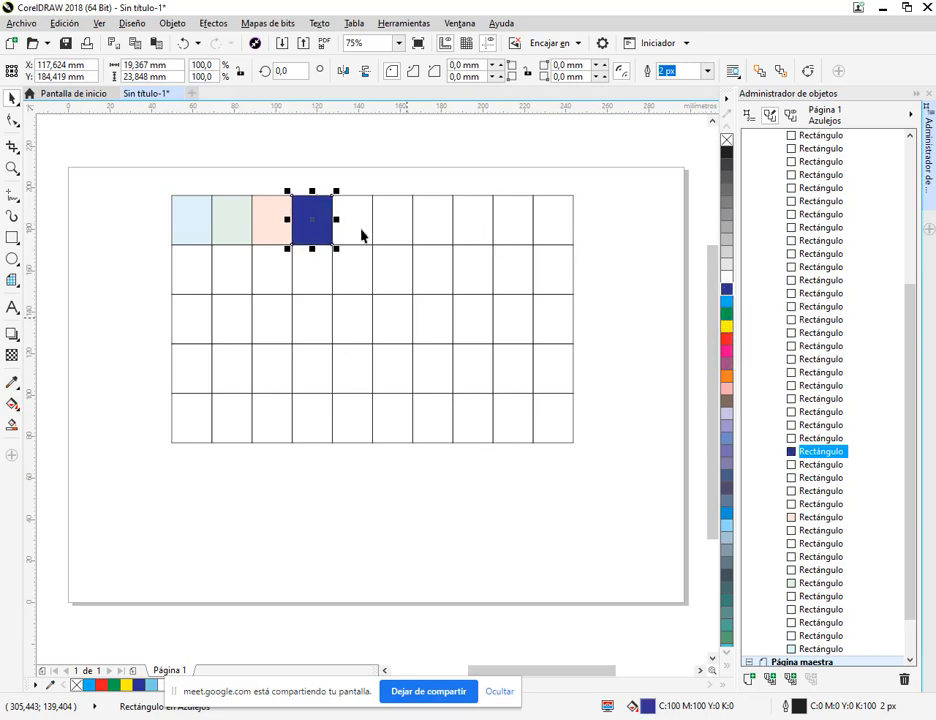
pyautogui.doubleClick(648, 706)
pyautogui.moveTo(420, 237); pyautogui.dragTo(655, 227)
pyautogui.moveTo(543, 353); pyautogui.dragTo(462, 291)
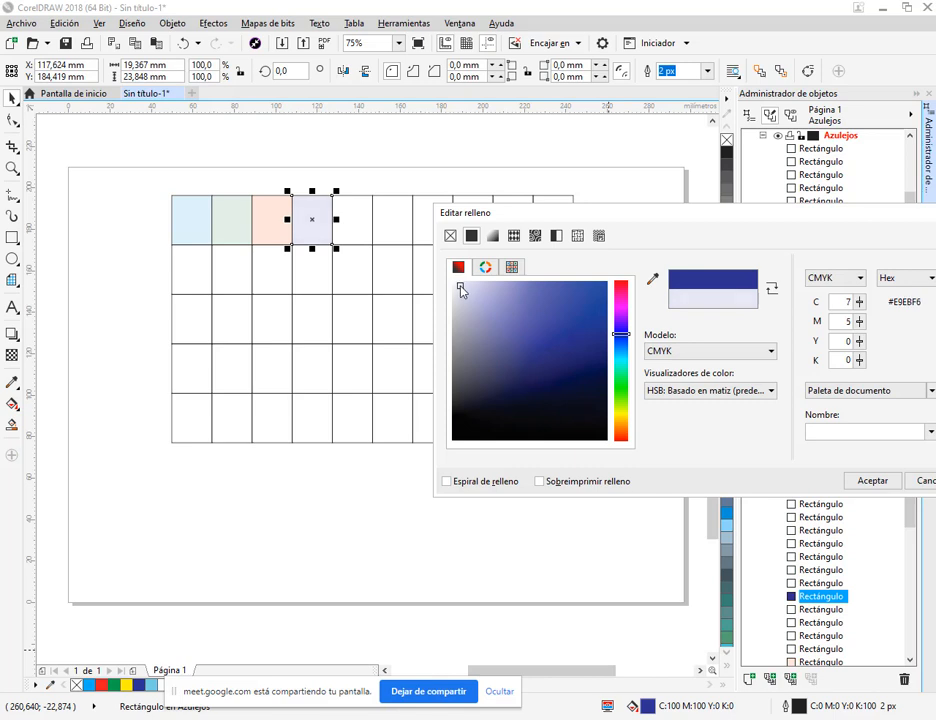
pyautogui.click(872, 480)
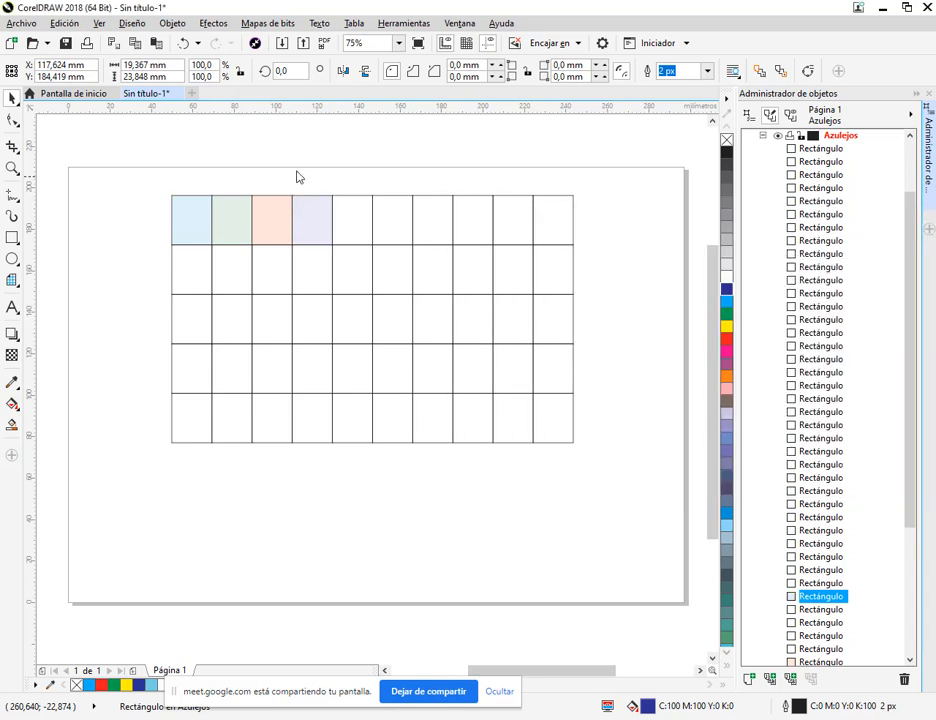
# Step: Fill the fifth tile of the top row with white mixed with a slight red tint, and select the sixth tile
pyautogui.click(366, 226)
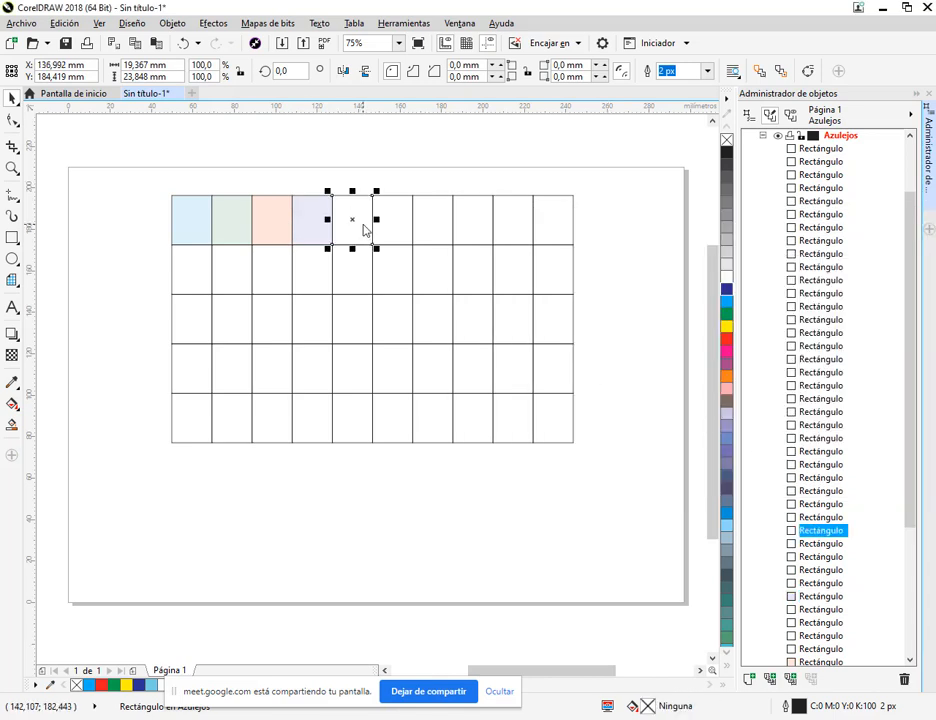
pyautogui.click(729, 280)
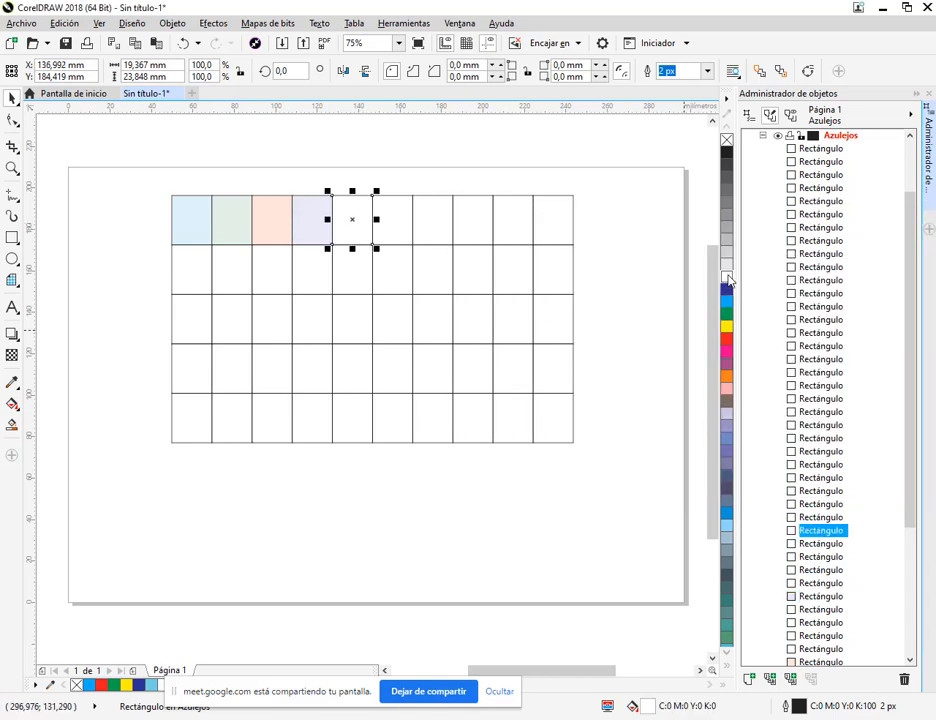
pyautogui.click(727, 343)
pyautogui.click(397, 224)
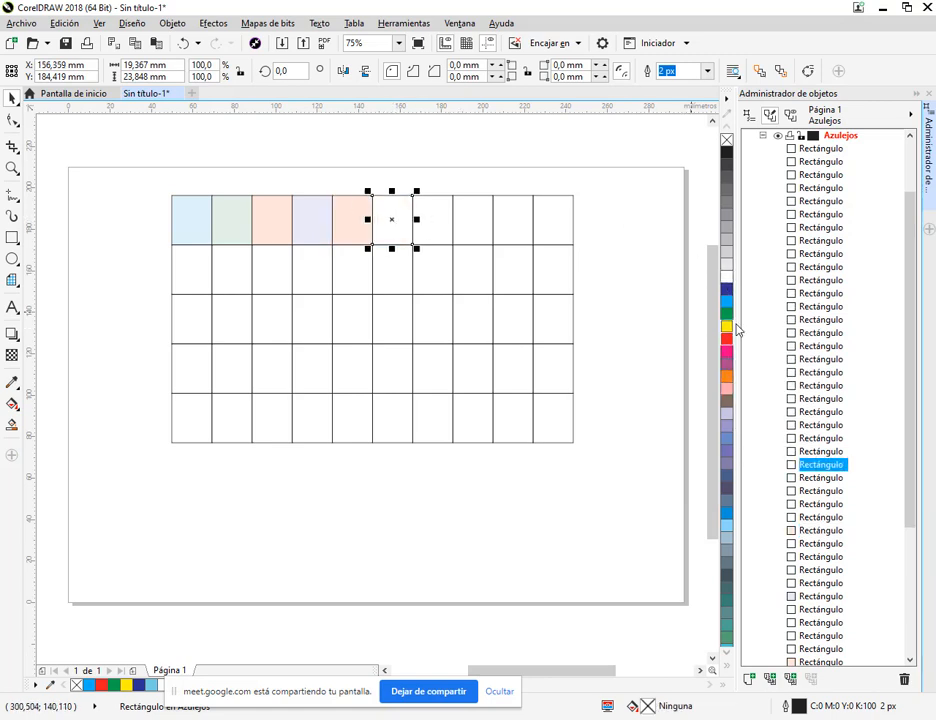
# Step: Fill the sixth tile of the top row with white mixed with a slight blue tint and check the manual's illustration
pyautogui.click(729, 440)
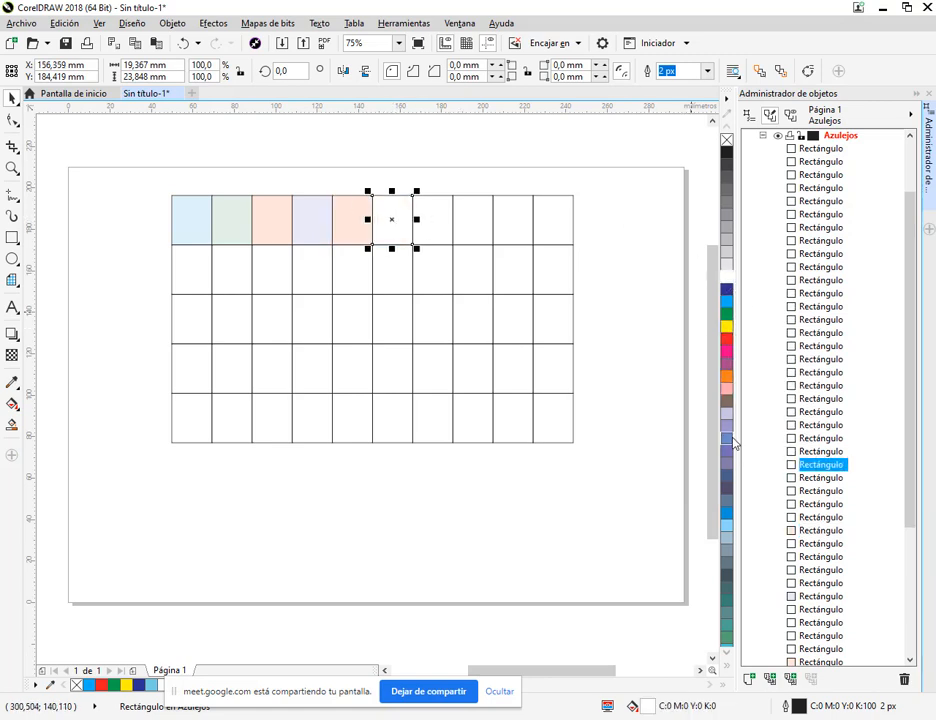
pyautogui.click(635, 230)
pyautogui.click(360, 718)
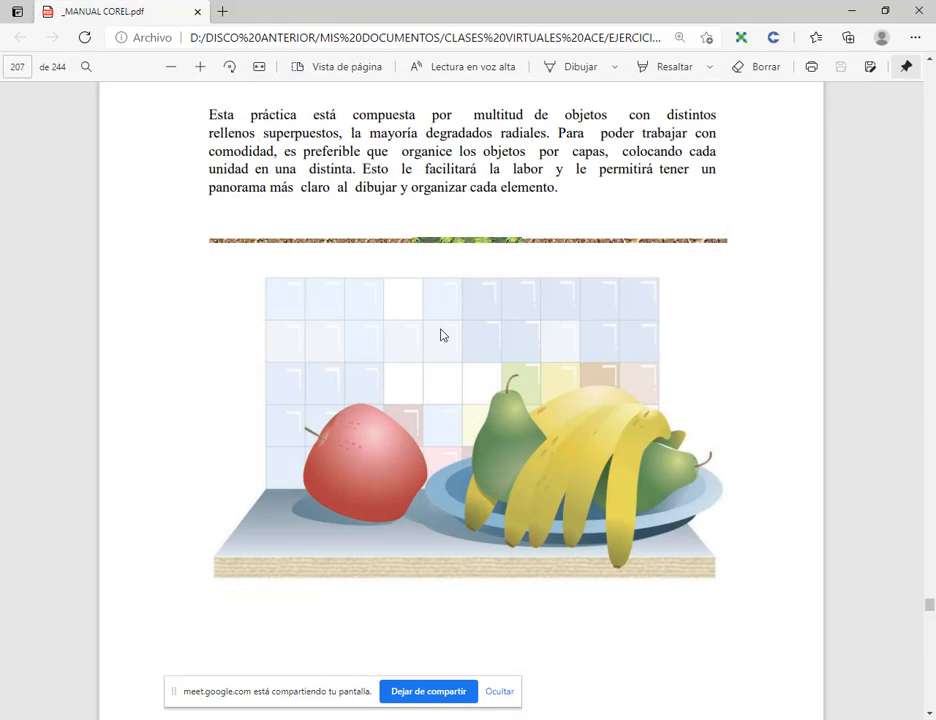
pyautogui.click(850, 10)
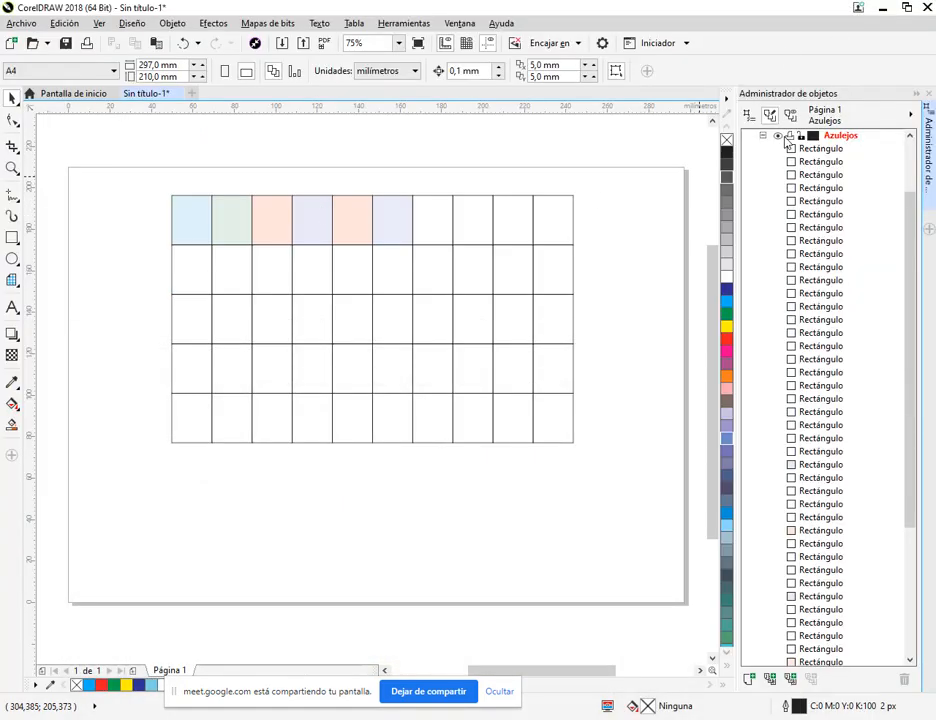
# Step: Collapse the Azulejos layer and make Mesa the active layer for drawing, checking the table in the PDF manual's illustration
pyautogui.click(764, 136)
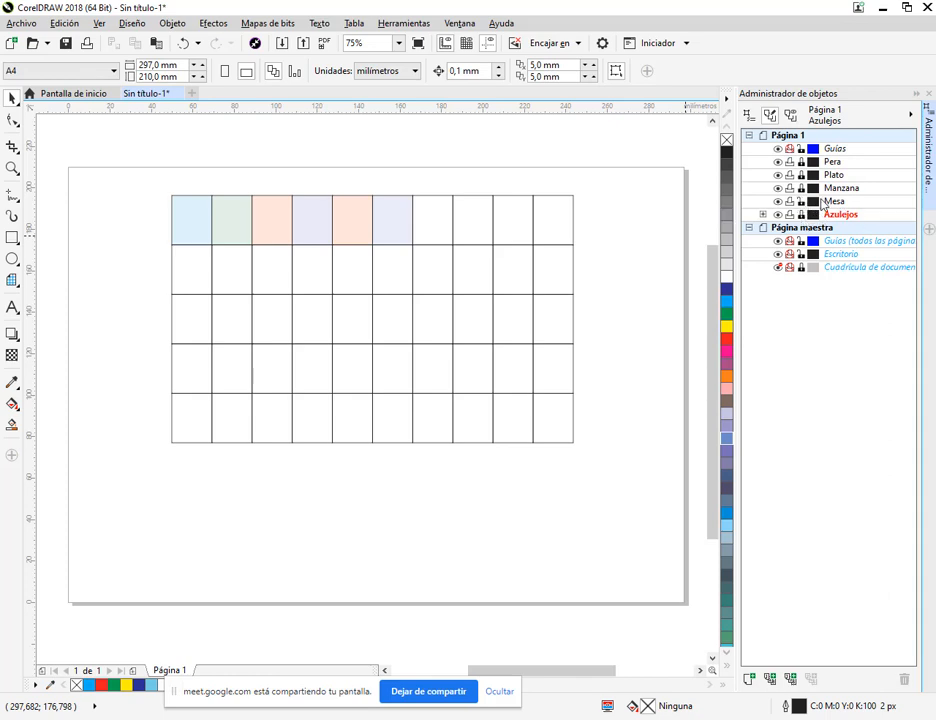
pyautogui.click(828, 201)
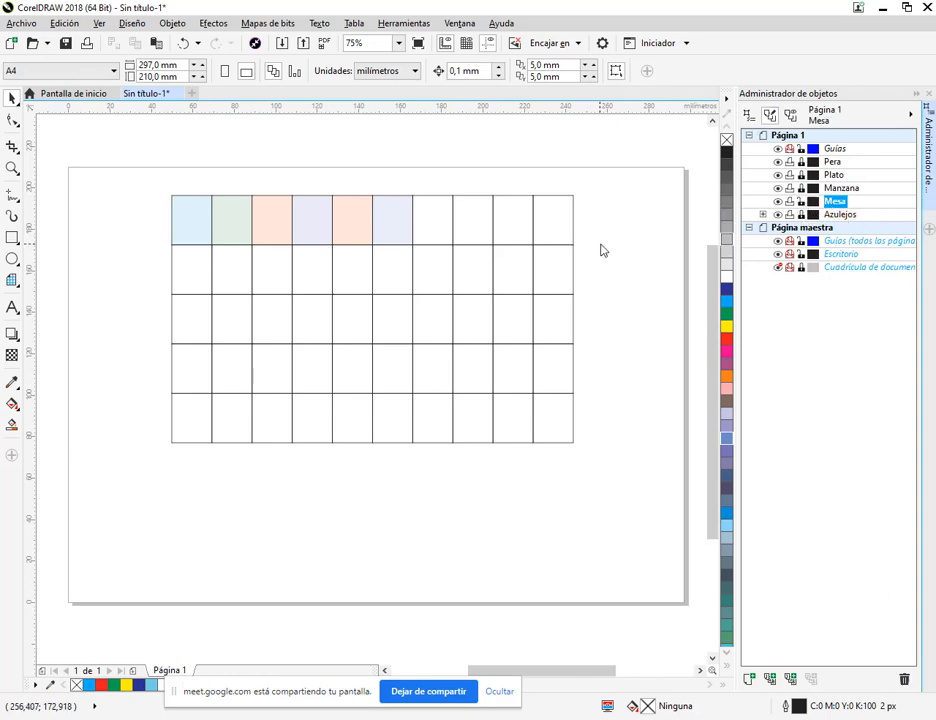
pyautogui.click(206, 716)
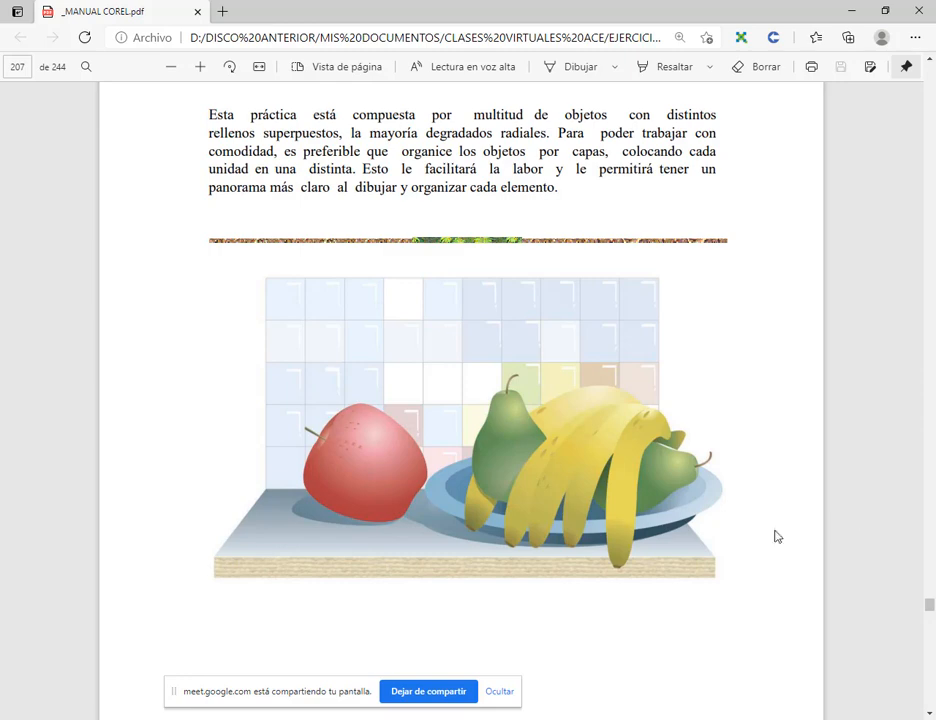
pyautogui.click(851, 10)
pyautogui.scroll(-2, 355, 413)
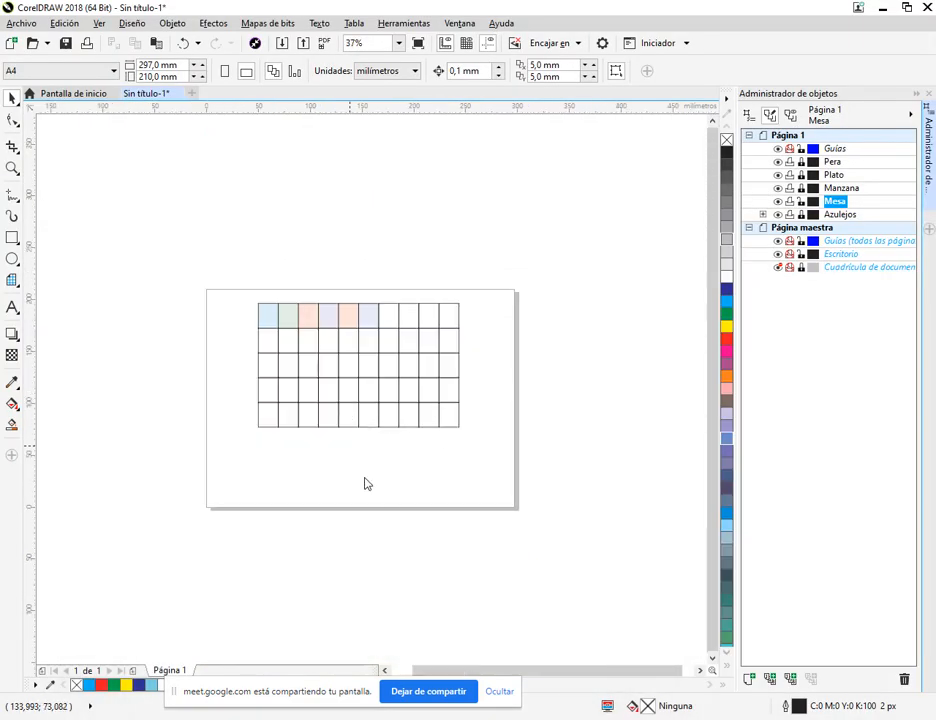
pyautogui.click(12, 238)
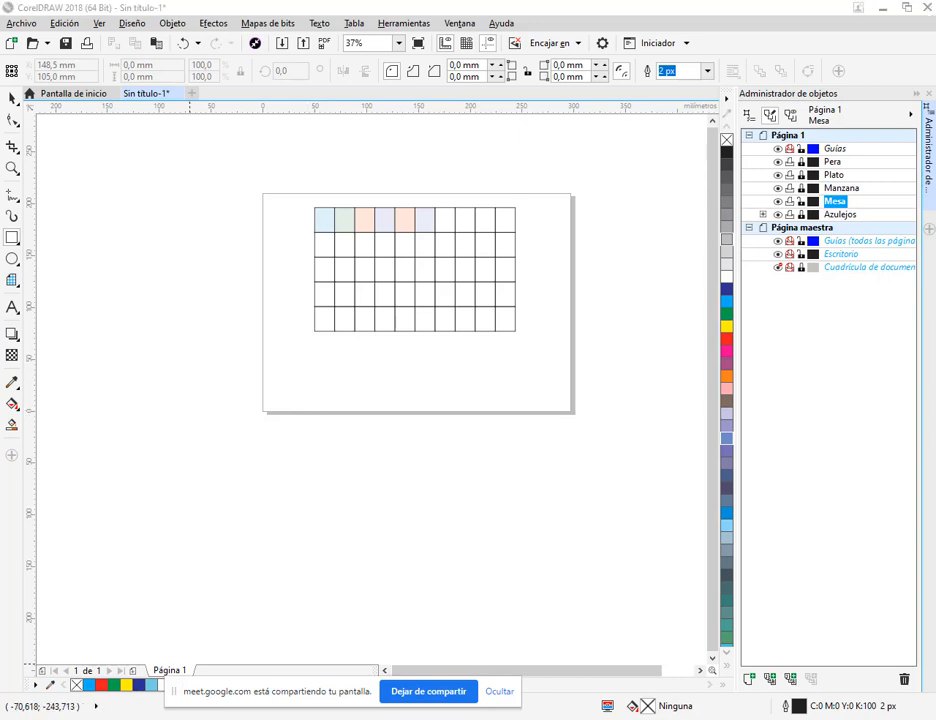
# Step: Switch to the PDF manual and capture its full fruit illustration with Recorte y anotación
pyautogui.hotkey('alt', 'Tab')
pyautogui.press('super')
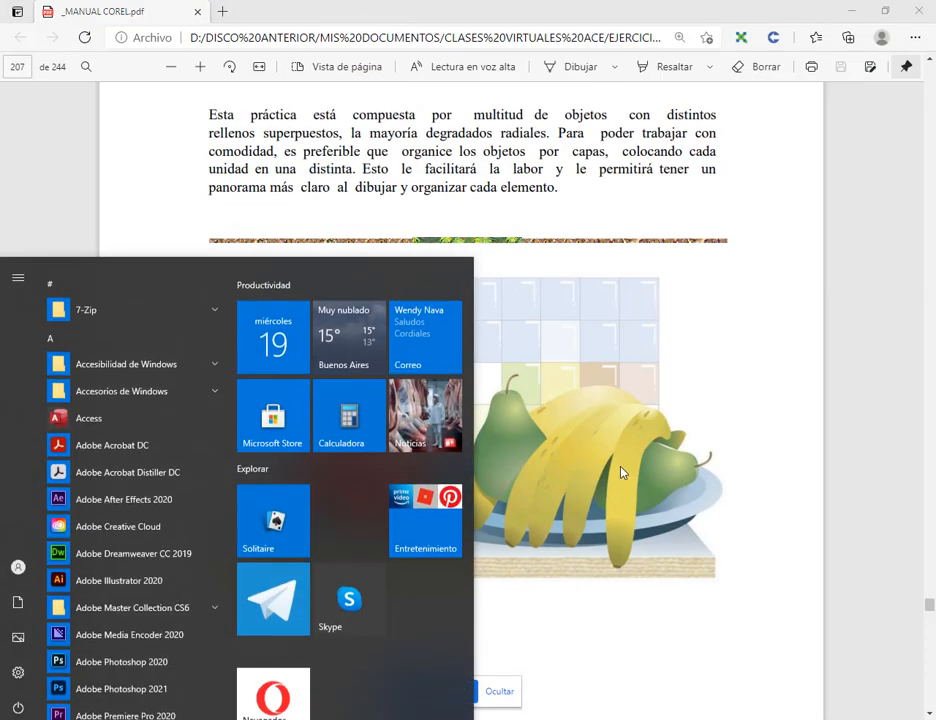
pyautogui.write('re')
pyautogui.press('Return')
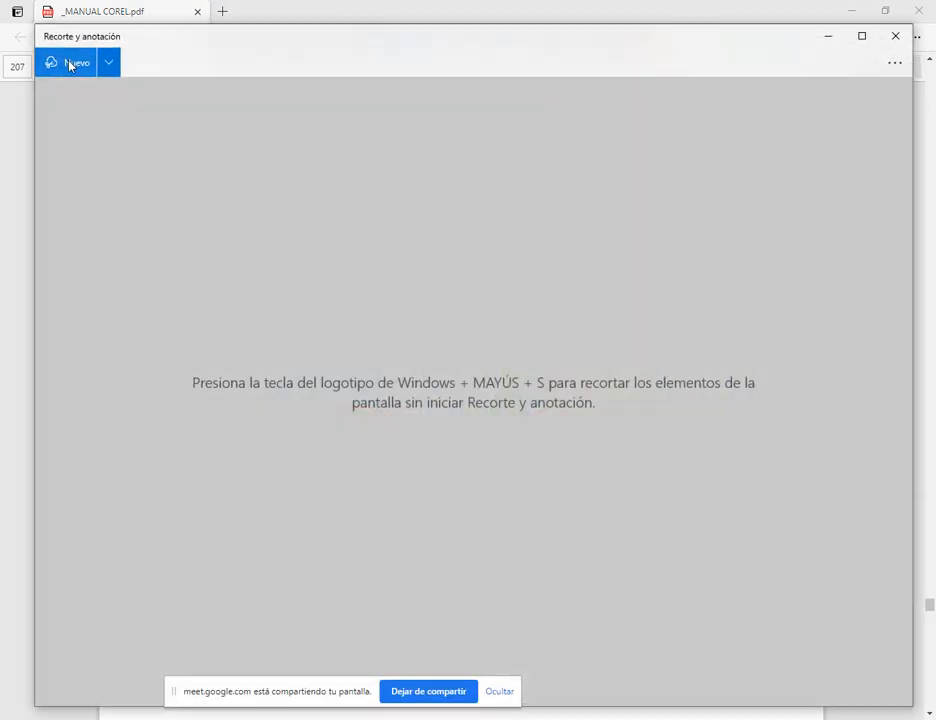
pyautogui.click(75, 61)
pyautogui.moveTo(190, 259)
pyautogui.mouseDown()
pyautogui.moveTo(773, 620)
pyautogui.moveTo(760, 616)
pyautogui.mouseUp()
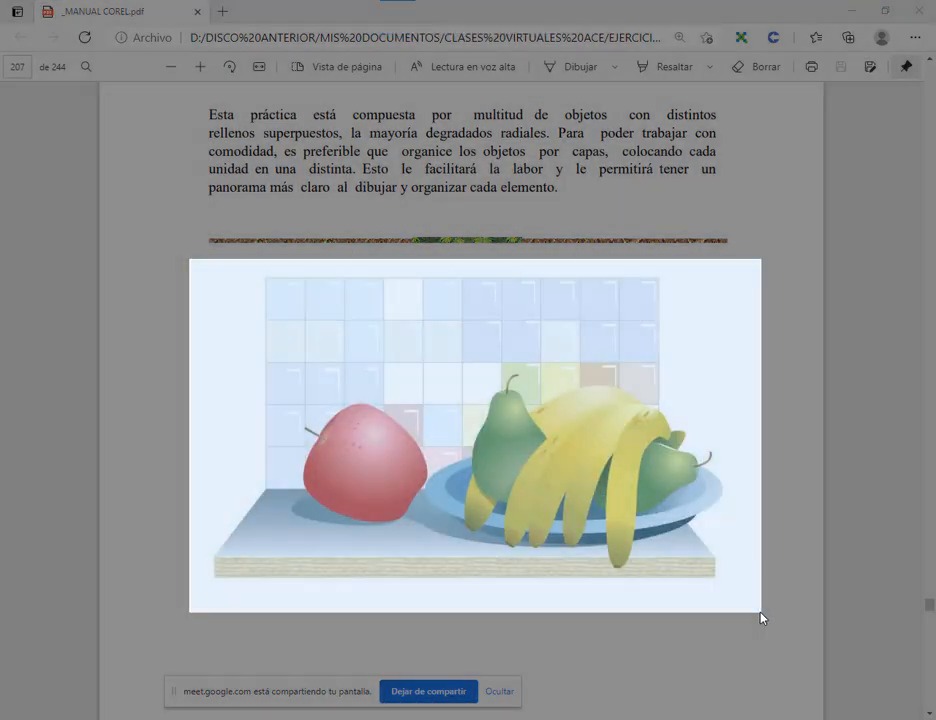
# Step: Save the captured illustration to the desktop as mesa.jpg and close the snipping program
pyautogui.click(805, 62)
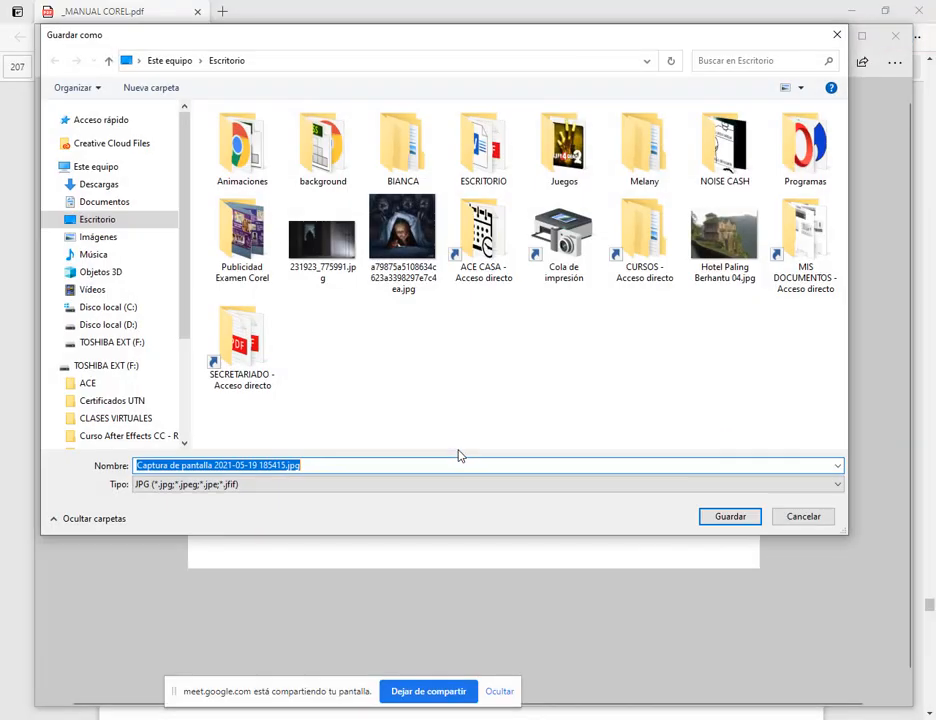
pyautogui.write('me')
pyautogui.press('Return')
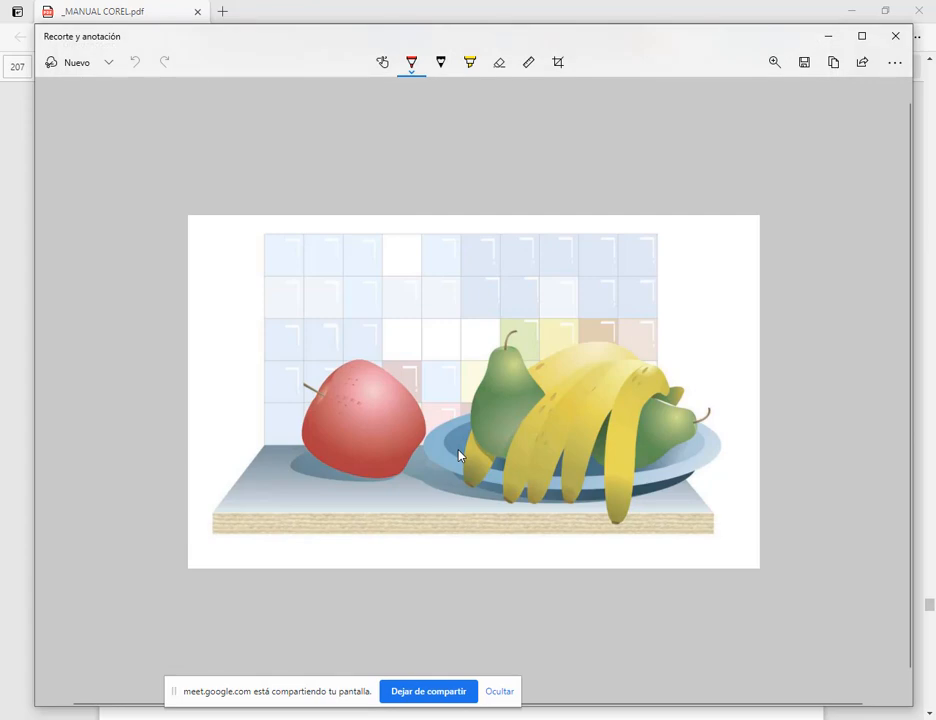
pyautogui.click(893, 36)
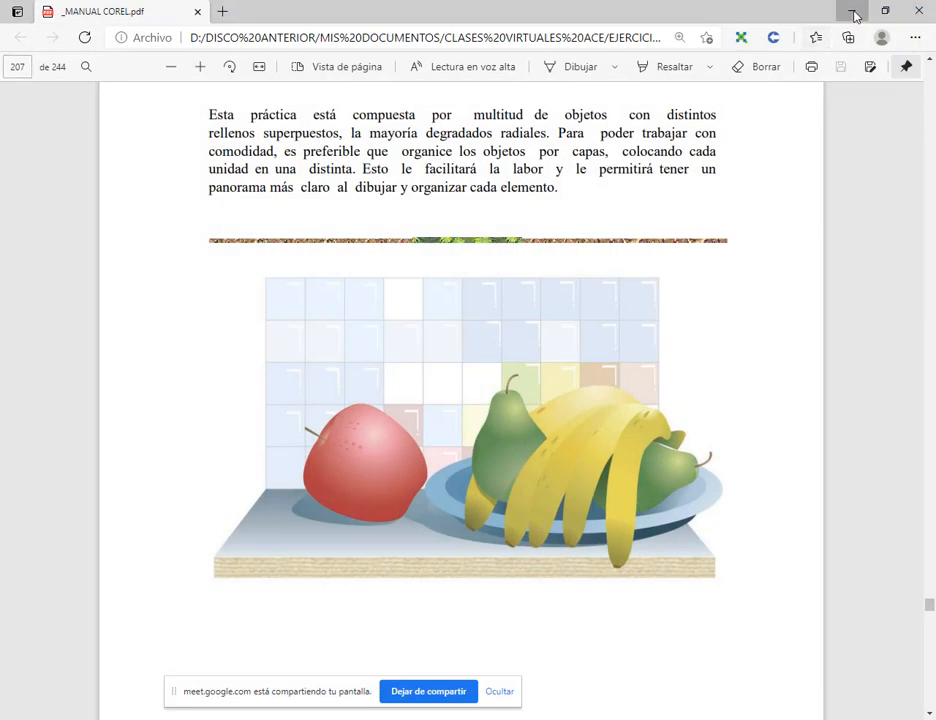
# Step: Return to CorelDRAW, import mesa.jpg from the desktop into the Mesa layer and position it beside the page as a reference
pyautogui.click(852, 11)
pyautogui.click(21, 23)
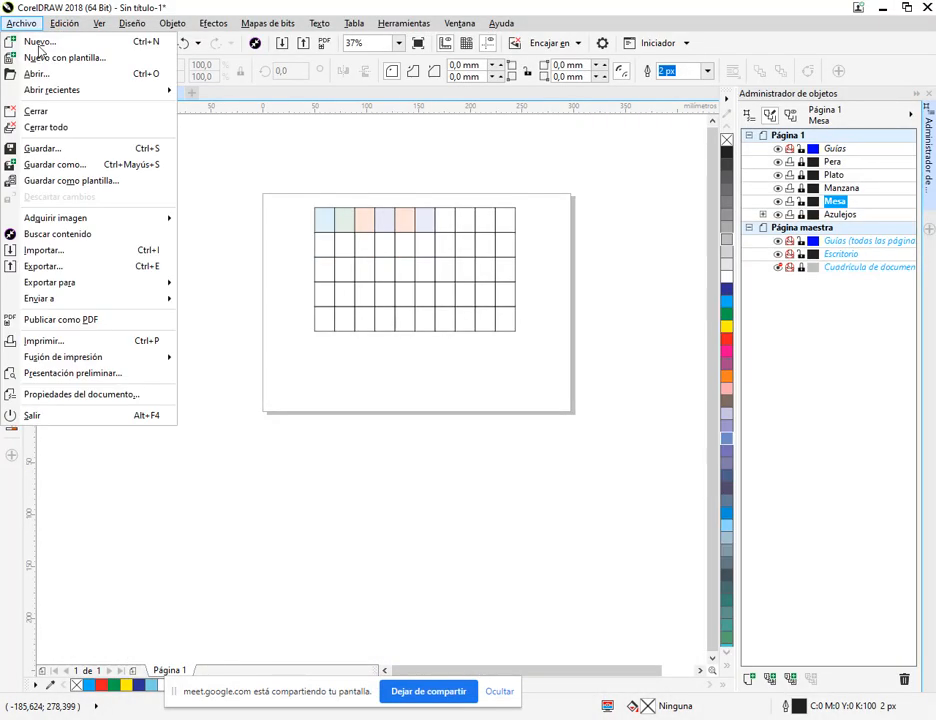
pyautogui.click(61, 252)
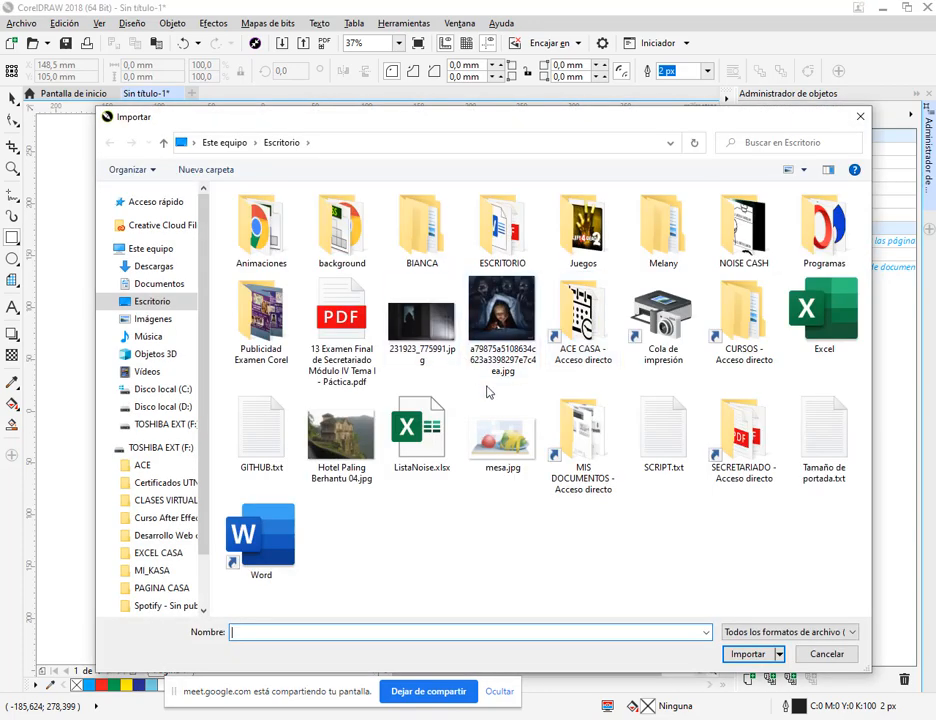
pyautogui.doubleClick(502, 437)
pyautogui.click(94, 156)
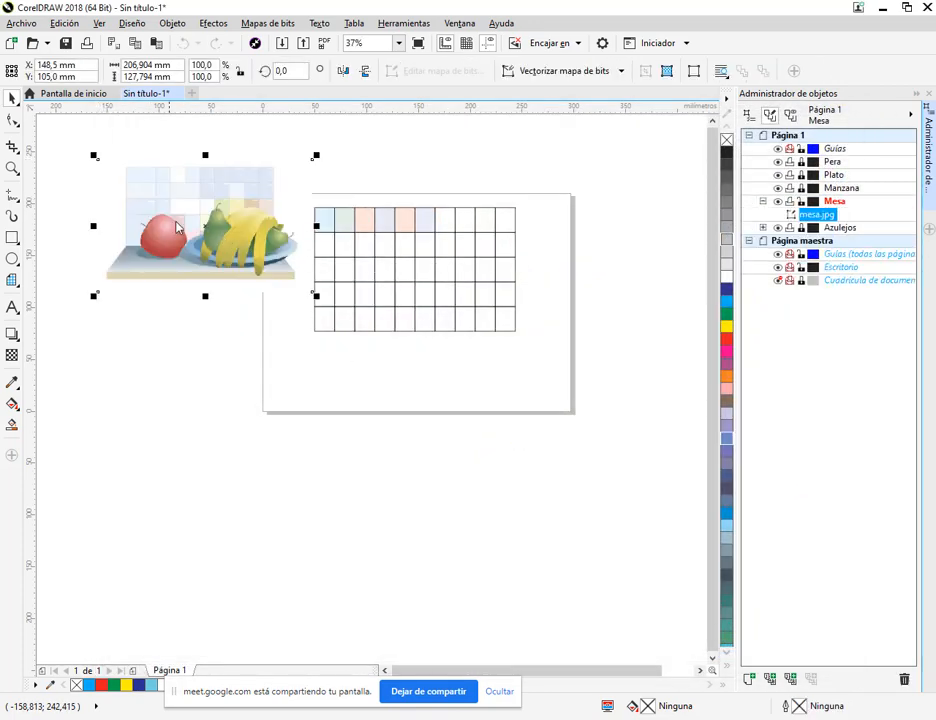
pyautogui.moveTo(176, 224); pyautogui.dragTo(145, 250)
pyautogui.click(366, 354)
pyautogui.scroll(3, 470, 352)
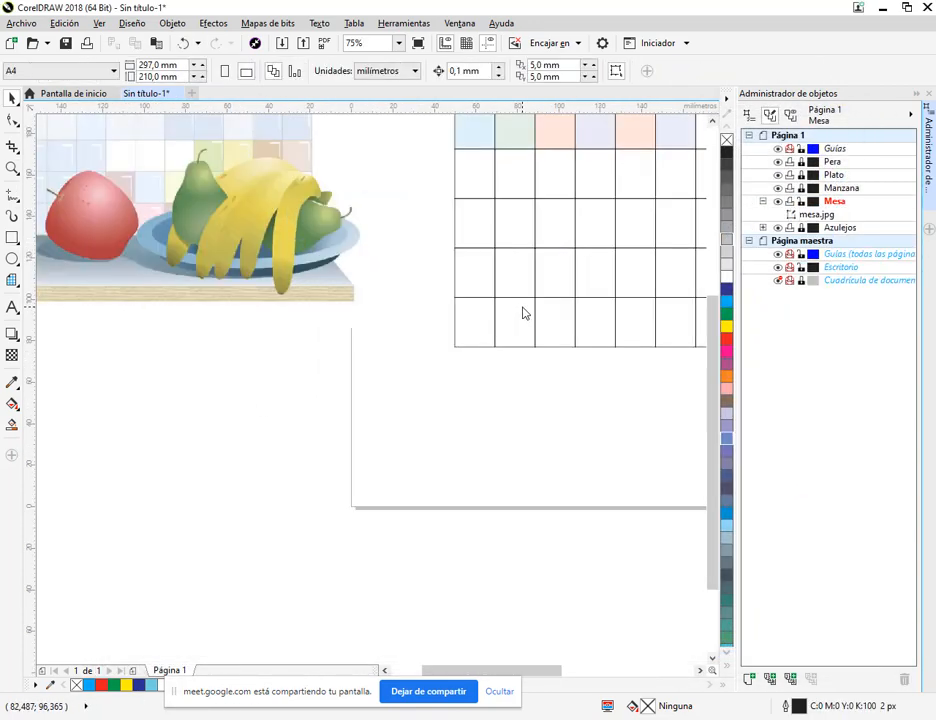
pyautogui.moveTo(282, 318); pyautogui.dragTo(304, 300)
# Step: Draw a rectangle about 256 × 20 mm across the page's lower edge for the table's front
pyautogui.scroll(-3, 328, 372)
pyautogui.press('F6')
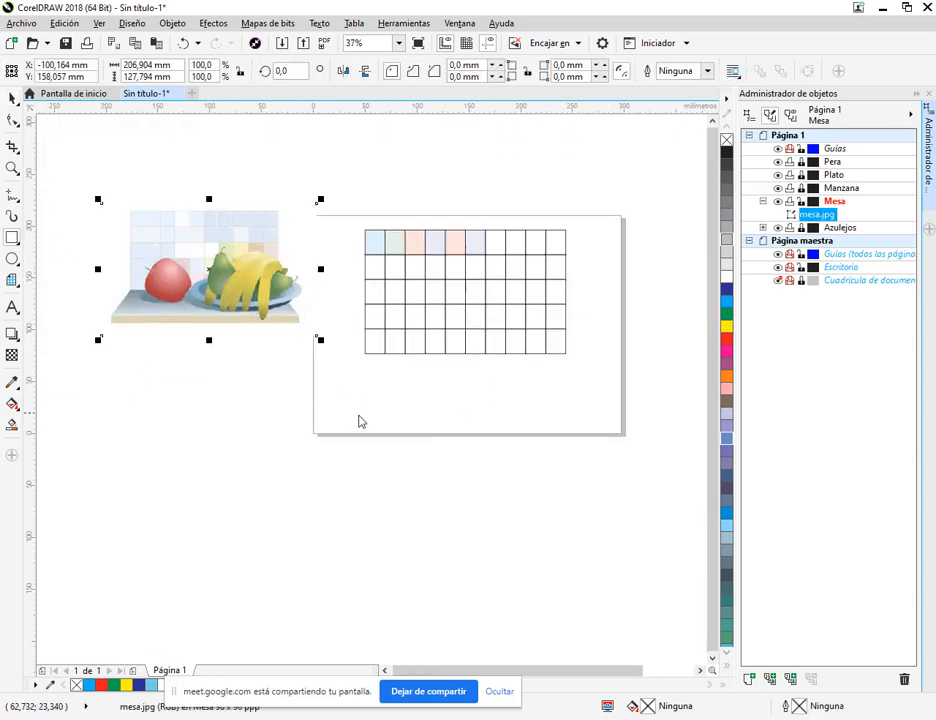
pyautogui.moveTo(331, 418); pyautogui.dragTo(596, 437)
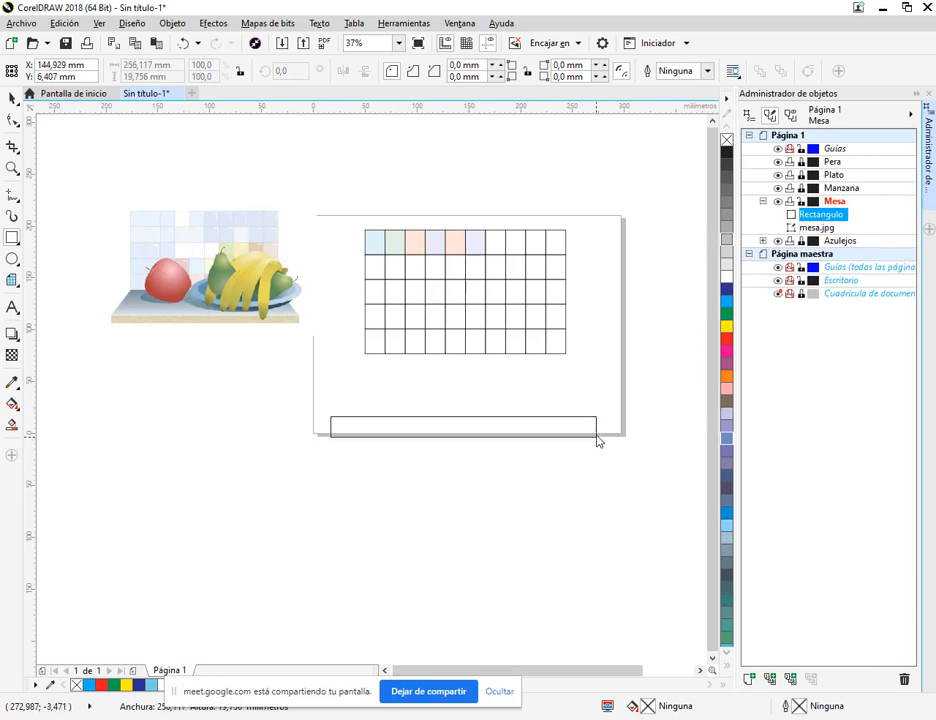
pyautogui.click(18, 101)
pyautogui.click(540, 328)
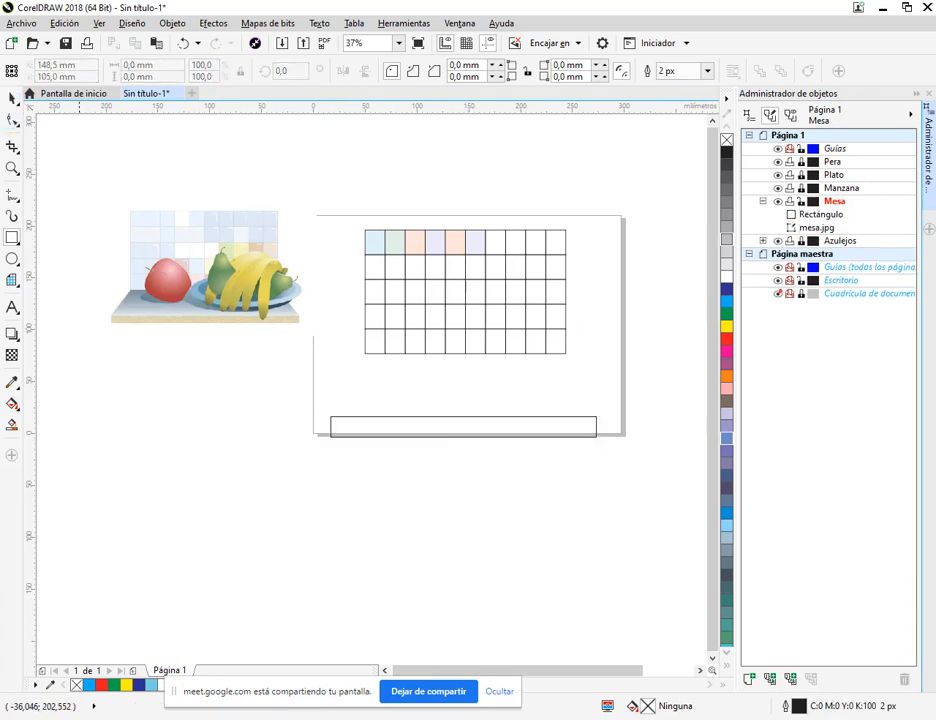
# Step: Select all the wall tiles and scale them down to about 174 × 107 mm, keeping their upper-left corner in place
pyautogui.click(12, 98)
pyautogui.moveTo(336, 209); pyautogui.dragTo(616, 390)
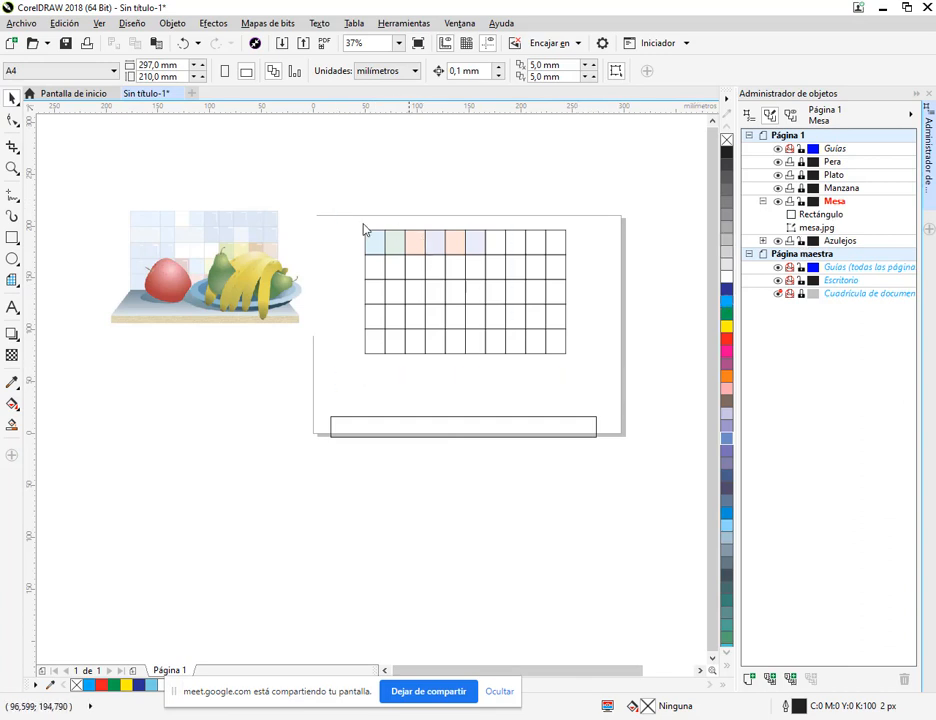
pyautogui.moveTo(610, 380); pyautogui.dragTo(352, 222)
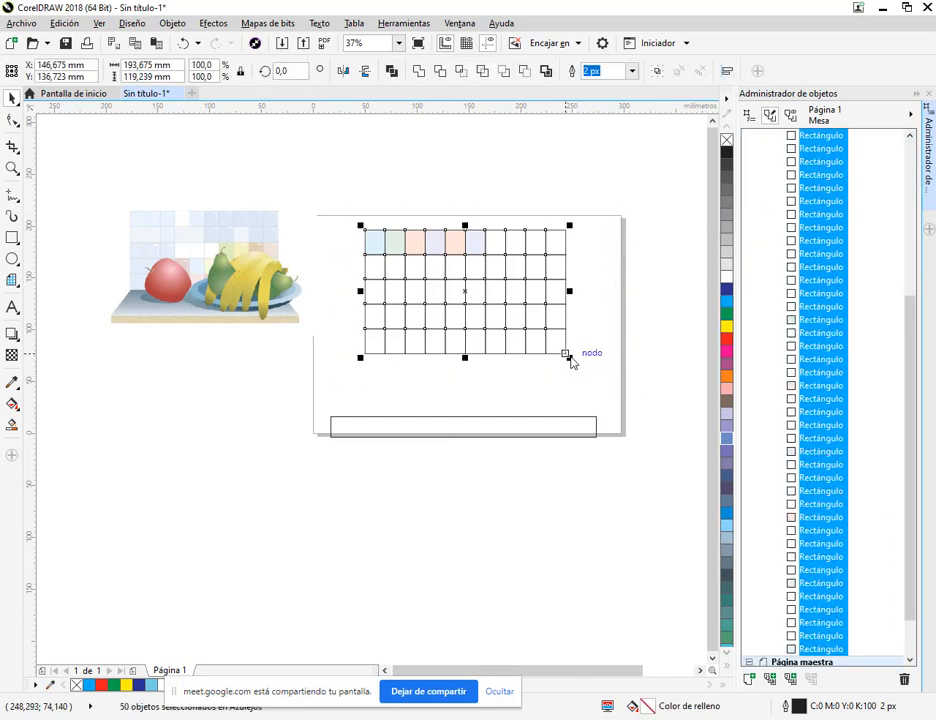
pyautogui.moveTo(566, 356); pyautogui.dragTo(548, 345)
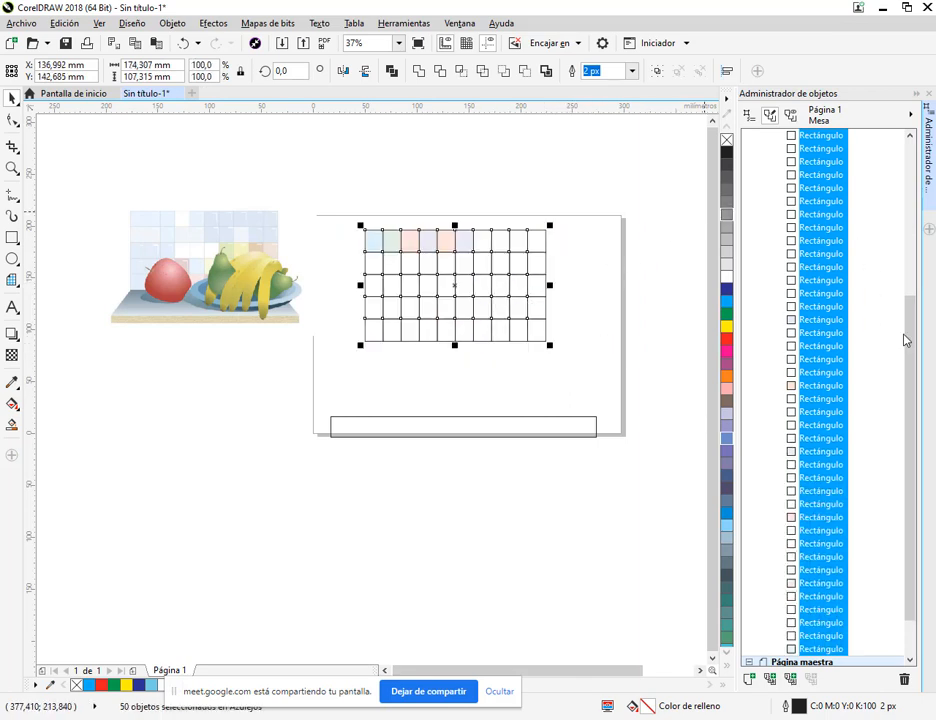
# Step: Lock and collapse the Azulejos layer, and select the Mesa layer
pyautogui.scroll(10, 904, 340)
pyautogui.click(801, 241)
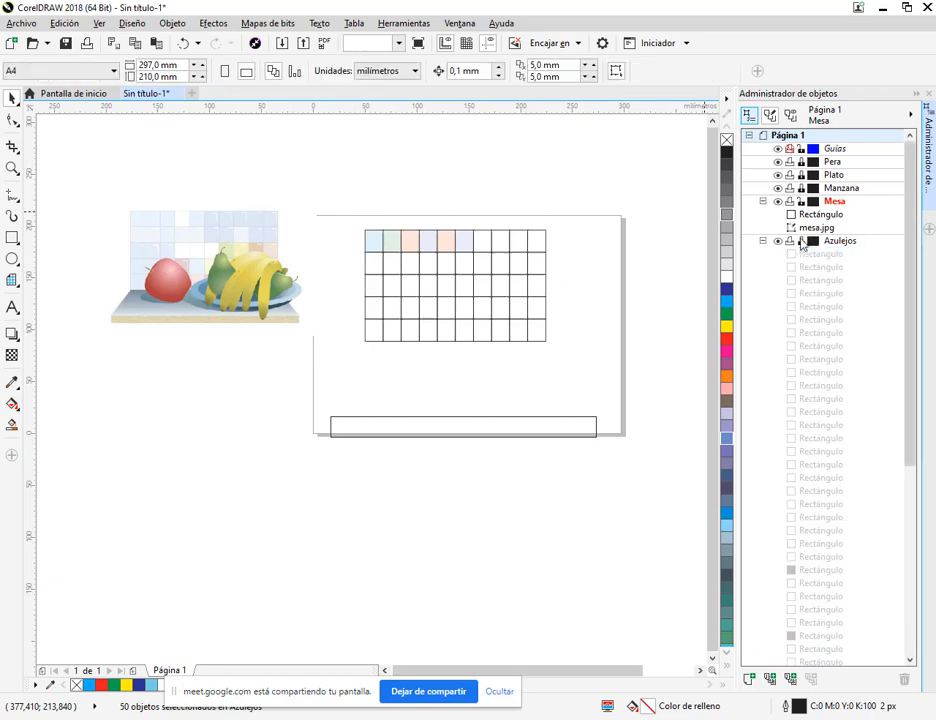
pyautogui.click(763, 241)
pyautogui.click(834, 202)
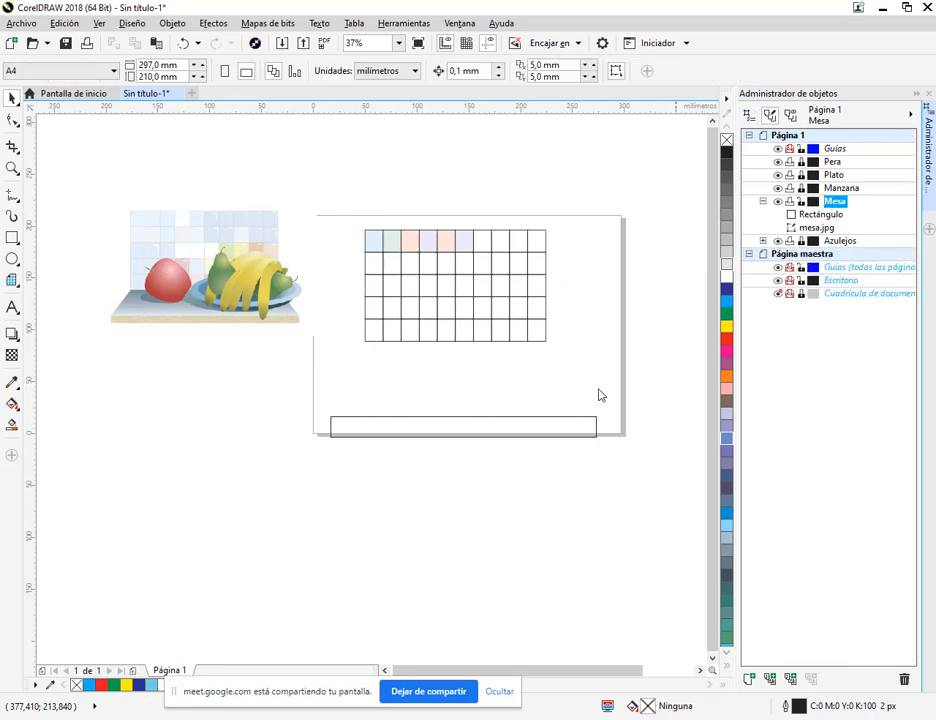
# Step: Move the table-front rectangle up inside the page and draw a second rectangle on its upper edge, about 256 × 111 mm
pyautogui.moveTo(519, 423); pyautogui.dragTo(515, 395)
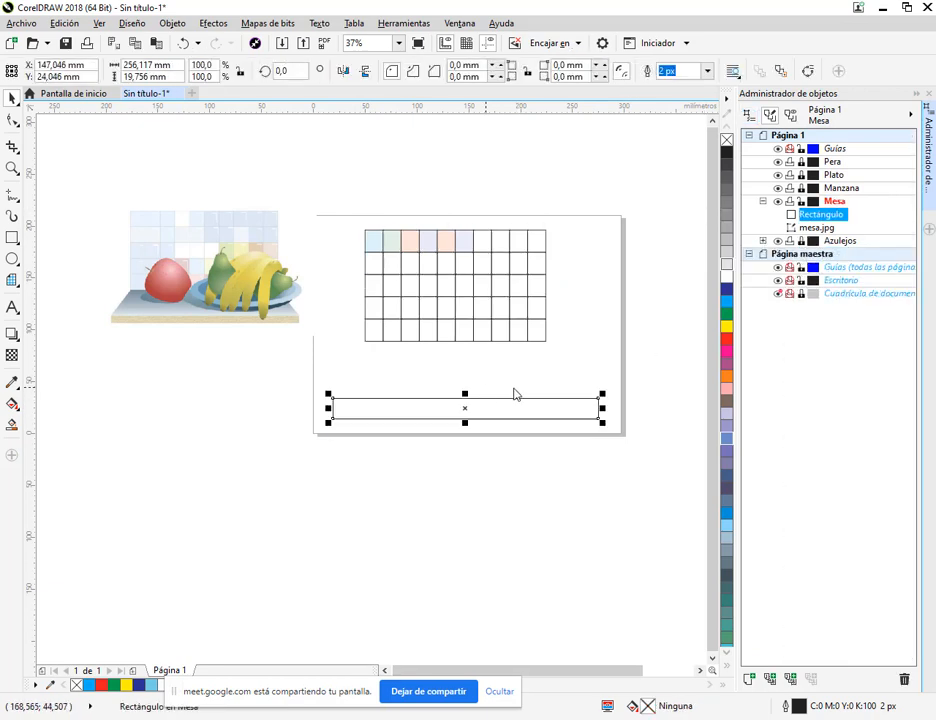
pyautogui.click(10, 238)
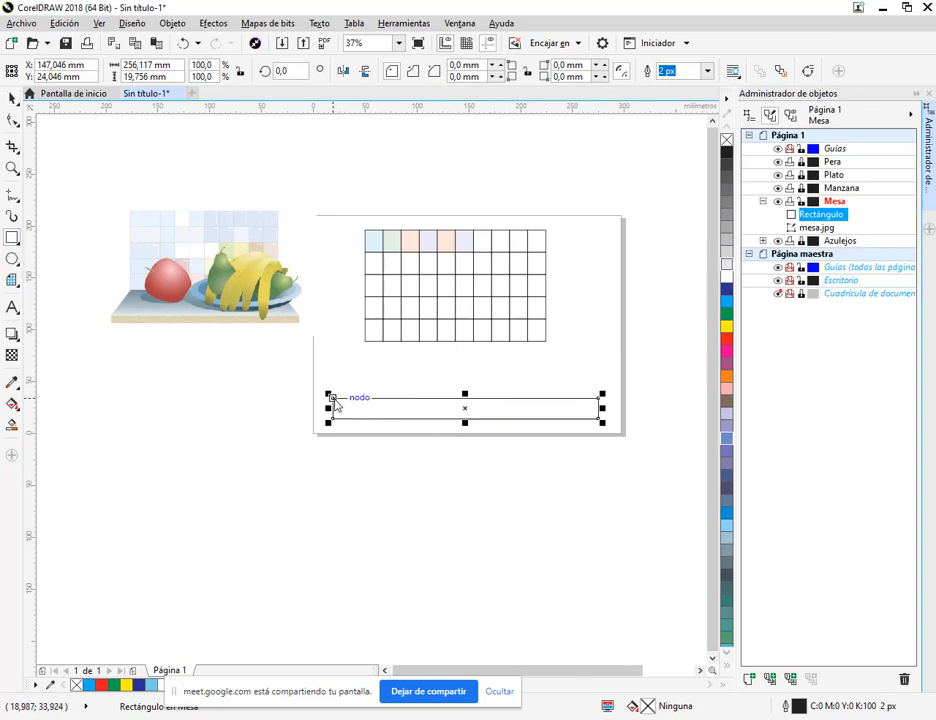
pyautogui.moveTo(333, 398); pyautogui.dragTo(651, 282)
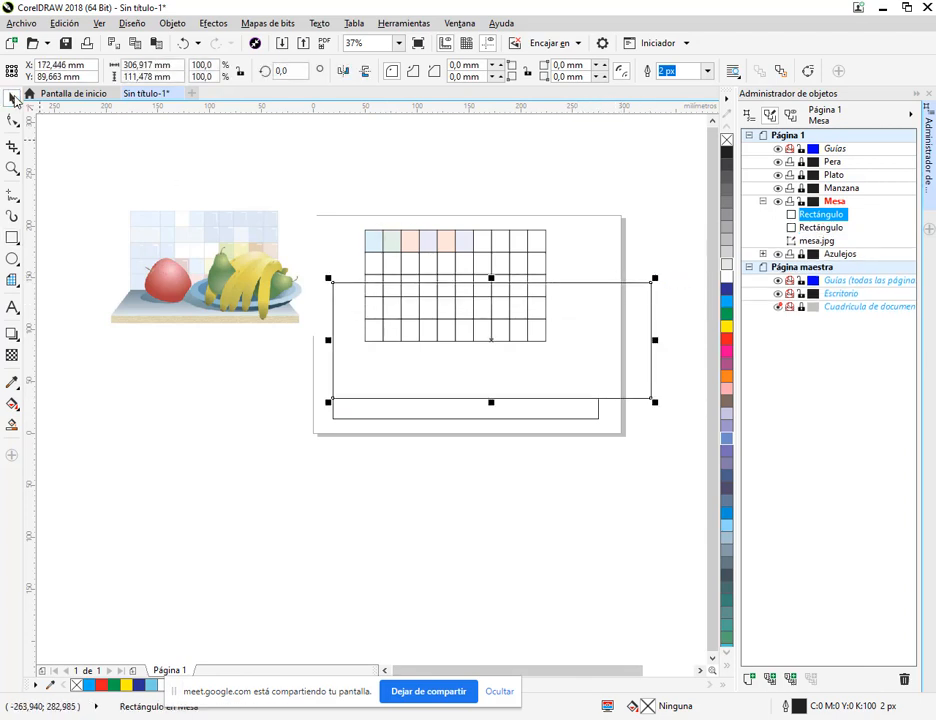
pyautogui.moveTo(656, 346); pyautogui.dragTo(600, 399)
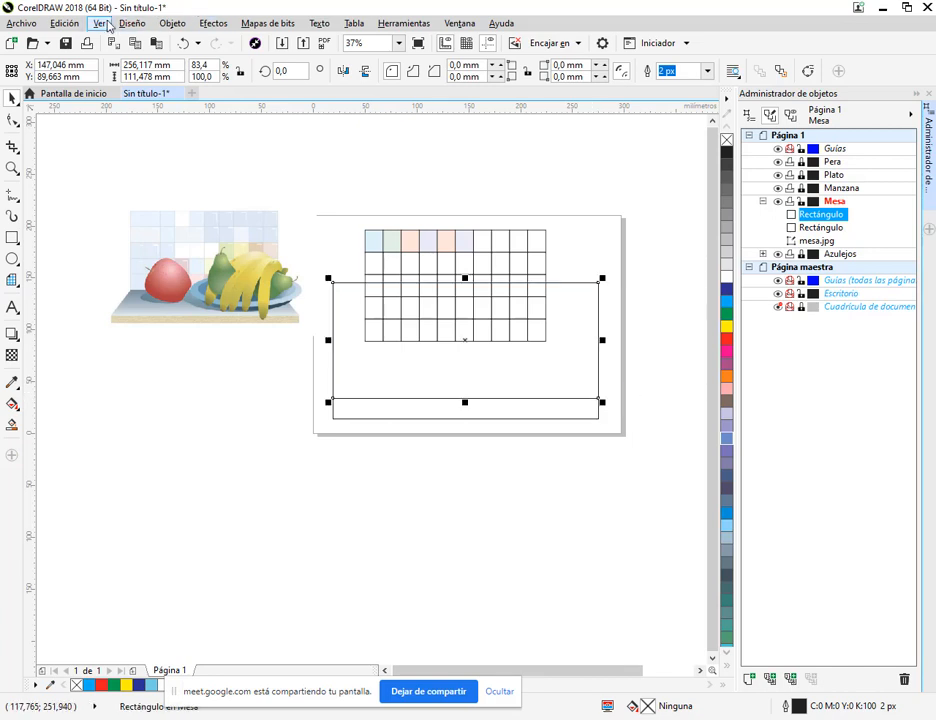
# Step: Turn off snapping to objects and stretch the upper rectangle freely to about 278 mm wide
pyautogui.click(106, 24)
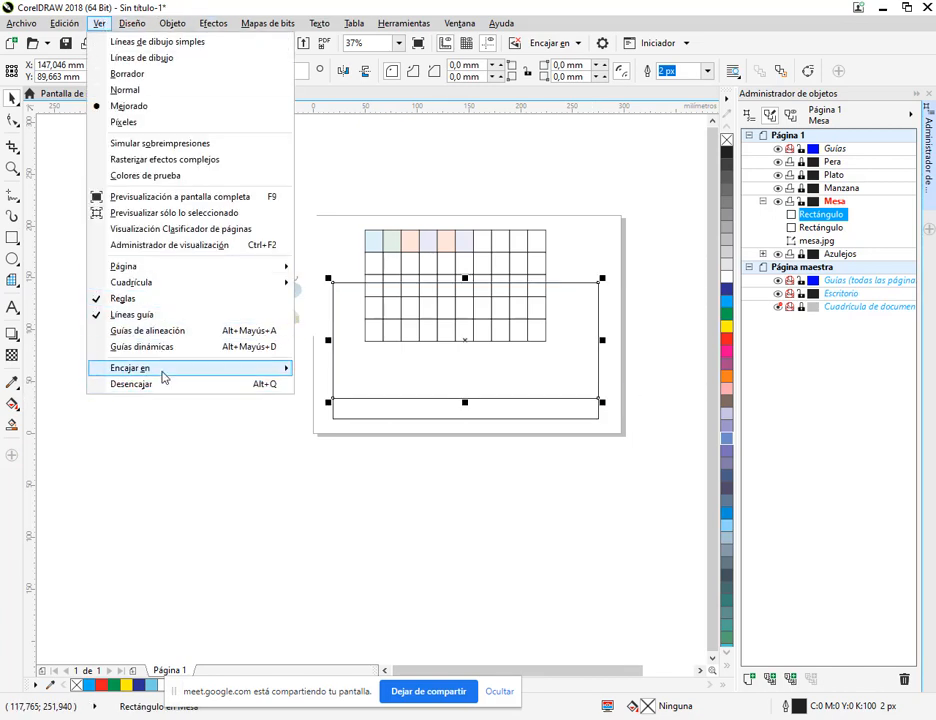
pyautogui.moveTo(163, 372)
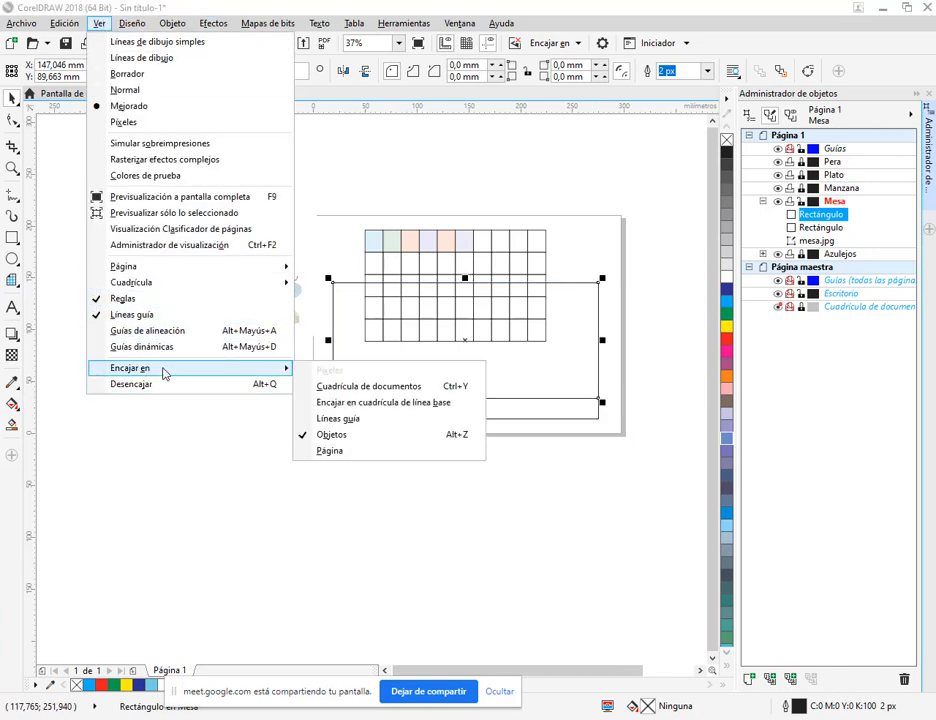
pyautogui.click(352, 434)
pyautogui.moveTo(604, 341); pyautogui.dragTo(604, 412)
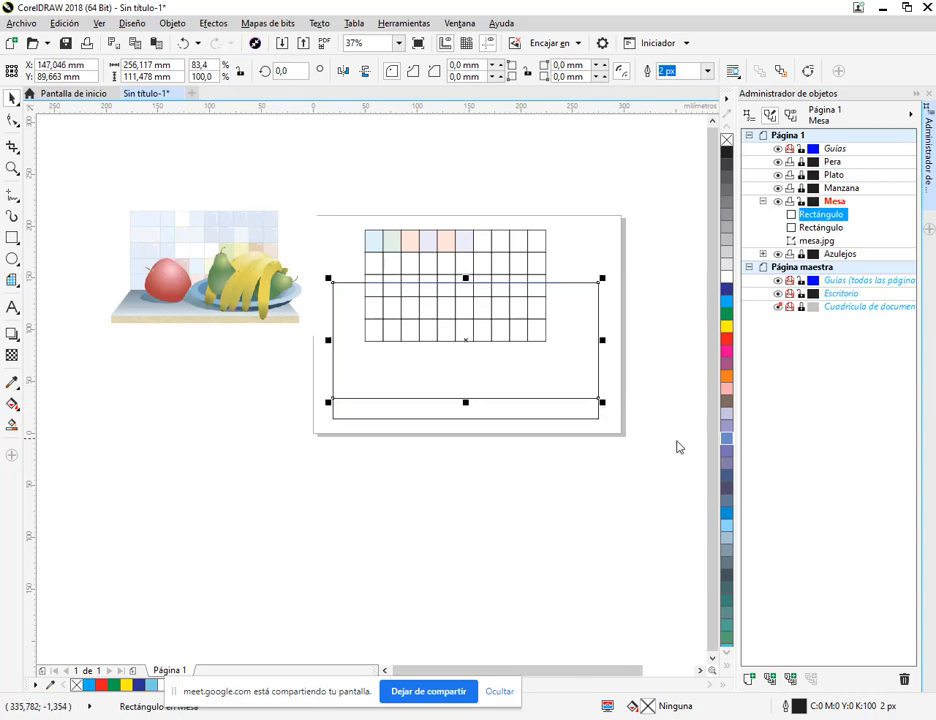
pyautogui.moveTo(603, 340); pyautogui.dragTo(625, 340)
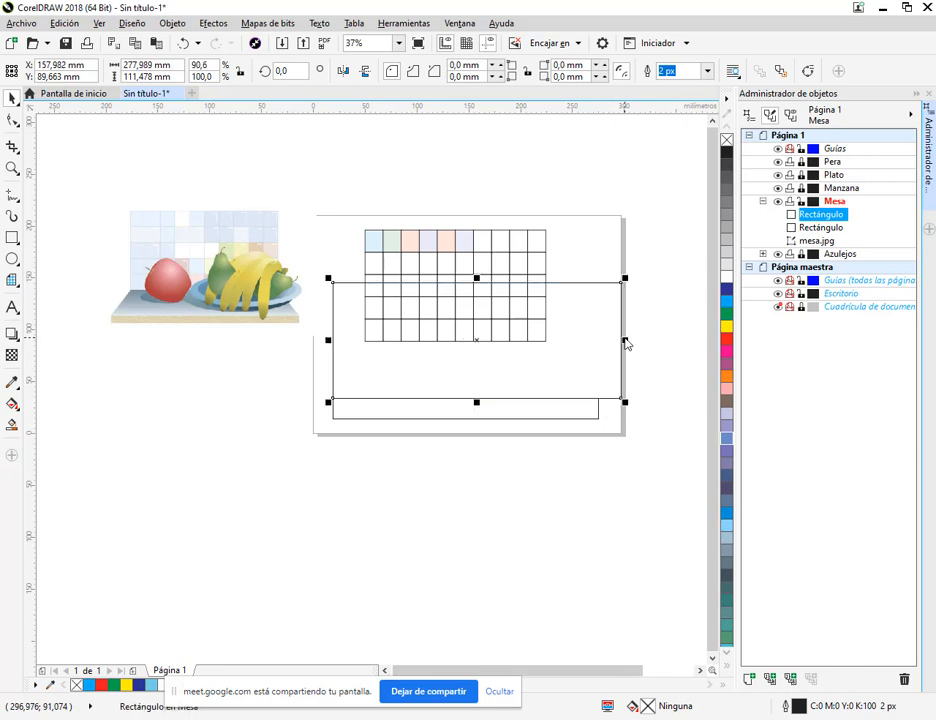
# Step: Turn on snapping to objects and narrow the upper rectangle to about 256 mm so its side aligns with the table front
pyautogui.click(99, 23)
pyautogui.moveTo(205, 370)
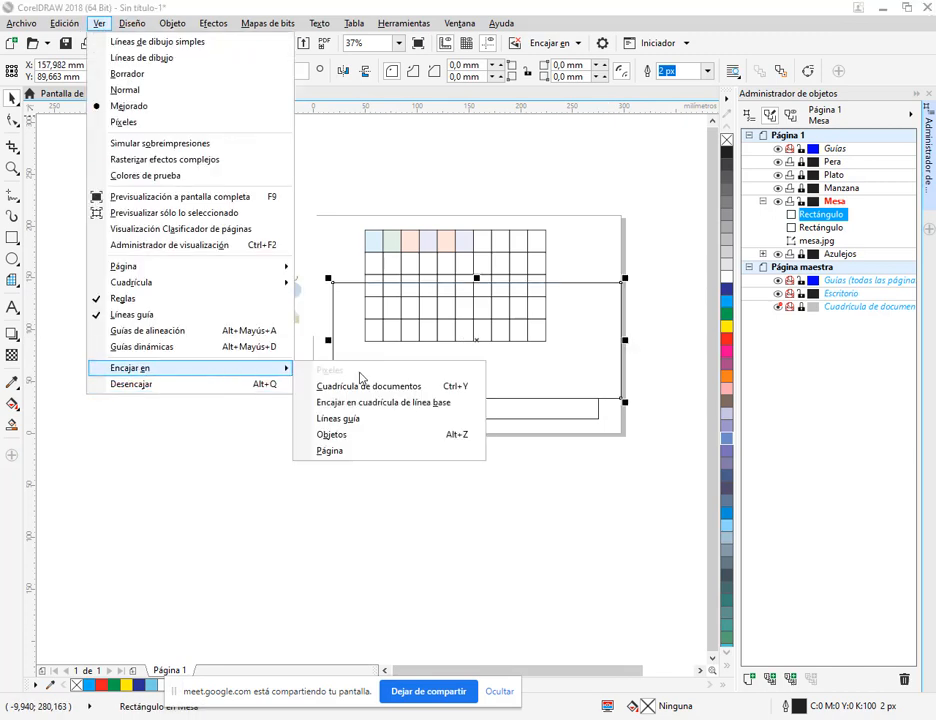
pyautogui.click(351, 437)
pyautogui.moveTo(625, 345); pyautogui.dragTo(598, 403)
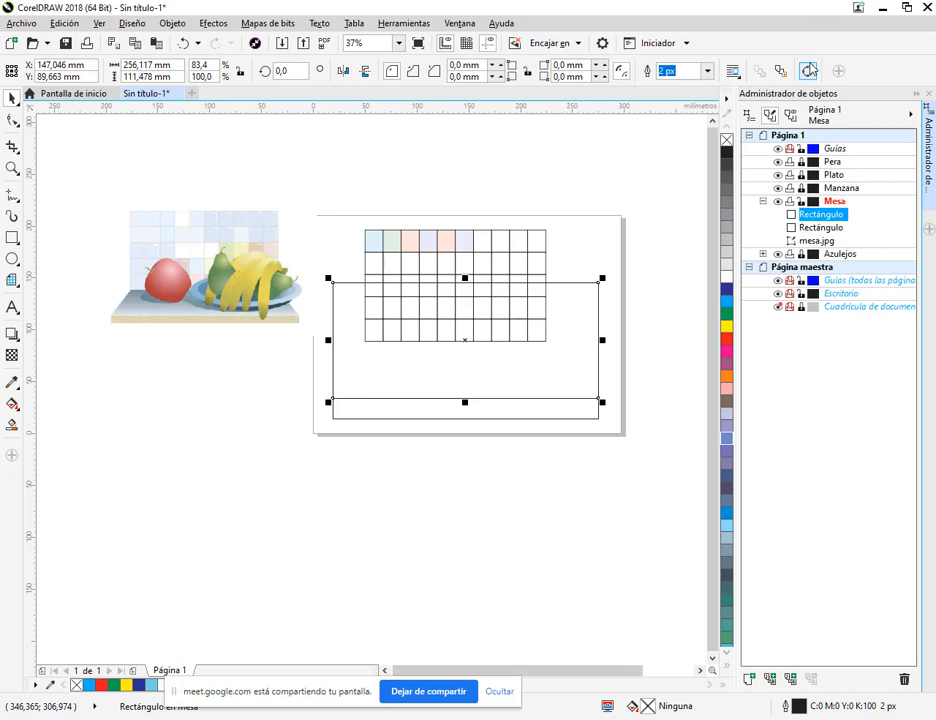
# Step: Convert the upper rectangle to curves and move its two upper nodes inward to line up with the tile grid's sides
pyautogui.click(808, 70)
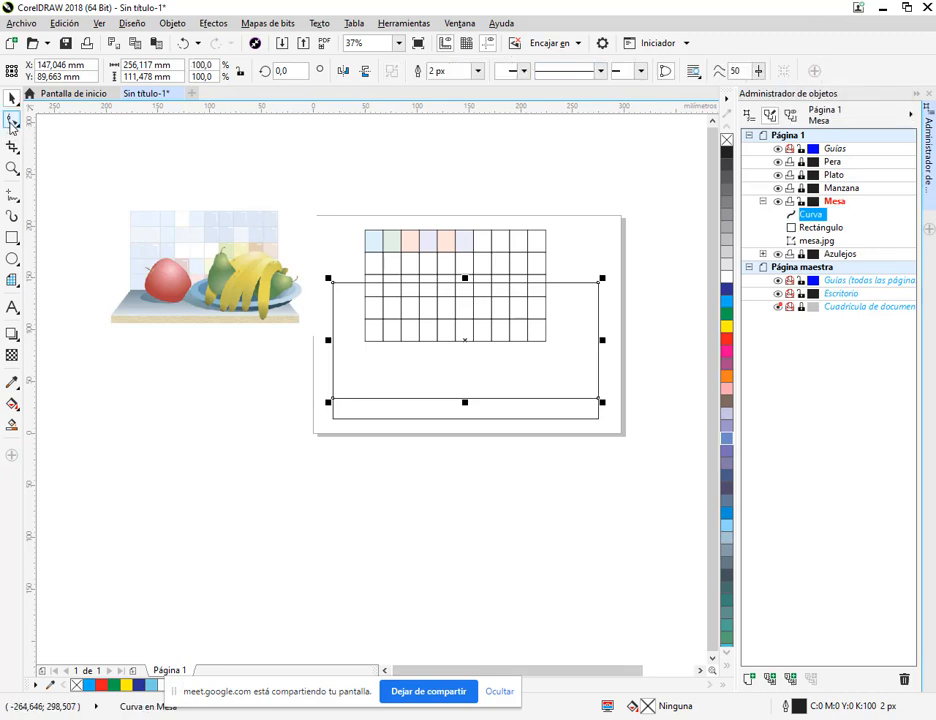
pyautogui.click(12, 119)
pyautogui.moveTo(598, 283); pyautogui.dragTo(553, 289)
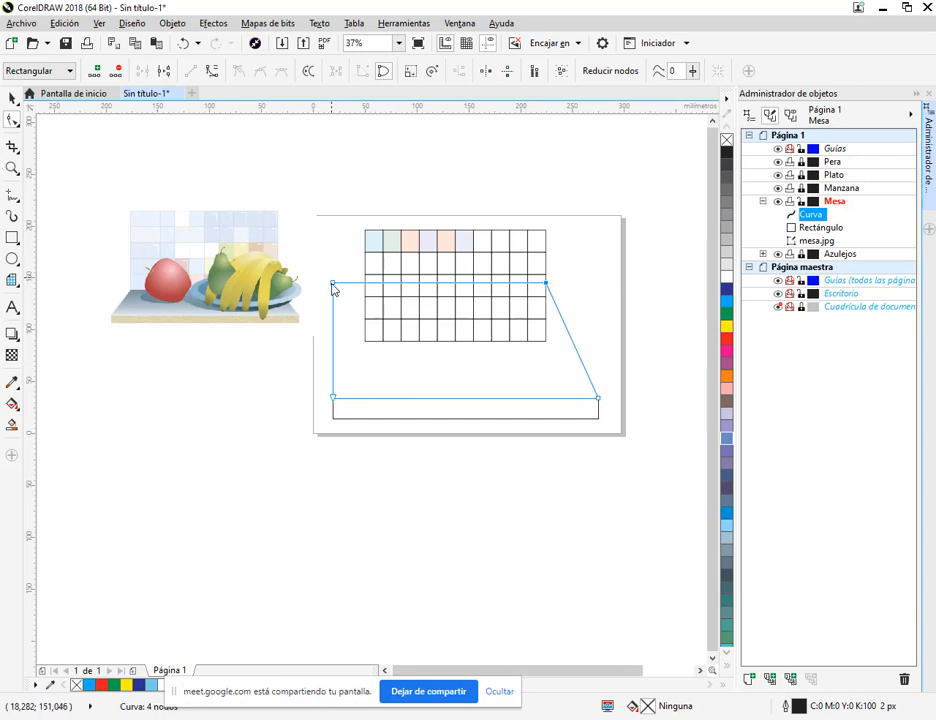
pyautogui.moveTo(335, 288); pyautogui.dragTo(365, 284)
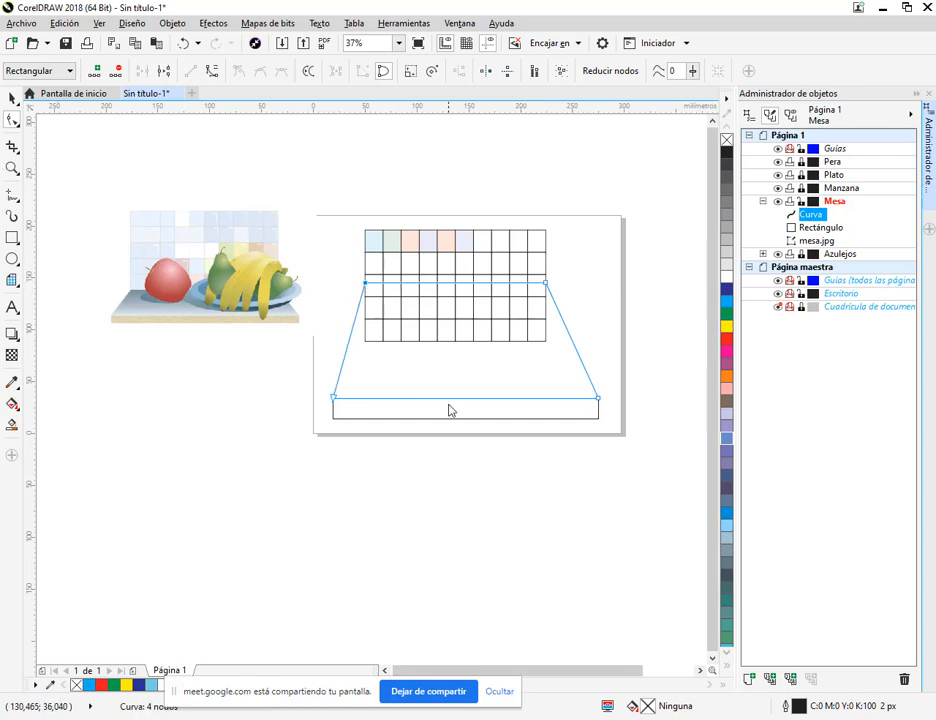
pyautogui.click(12, 97)
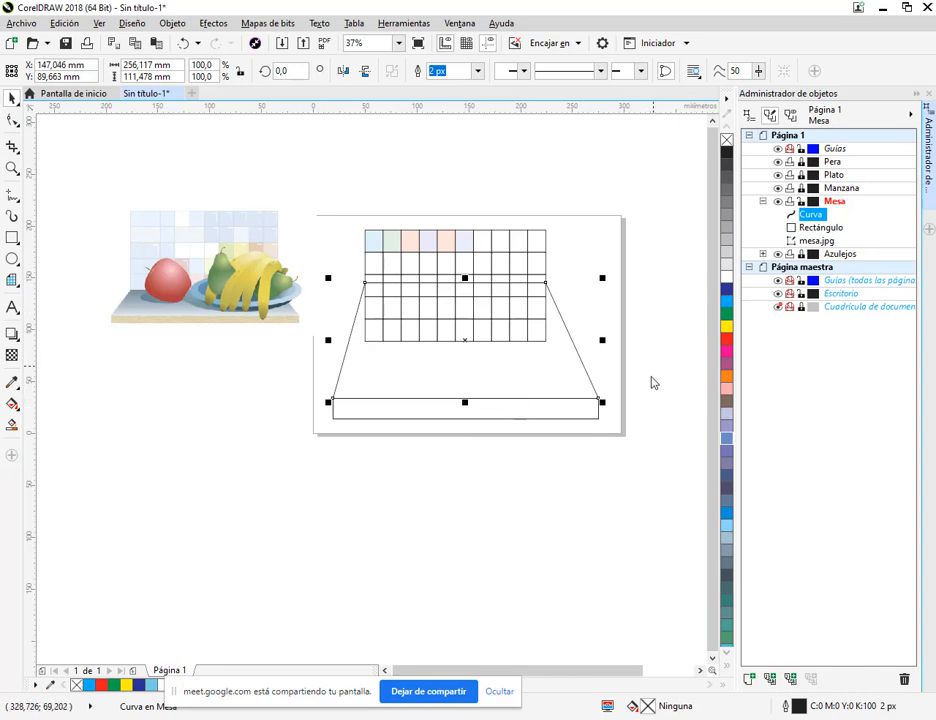
# Step: Delete the trapezoid and draw a new rectangle on the table front's upper edge, fitted to its width, about 256 × 114 mm
pyautogui.press('Delete')
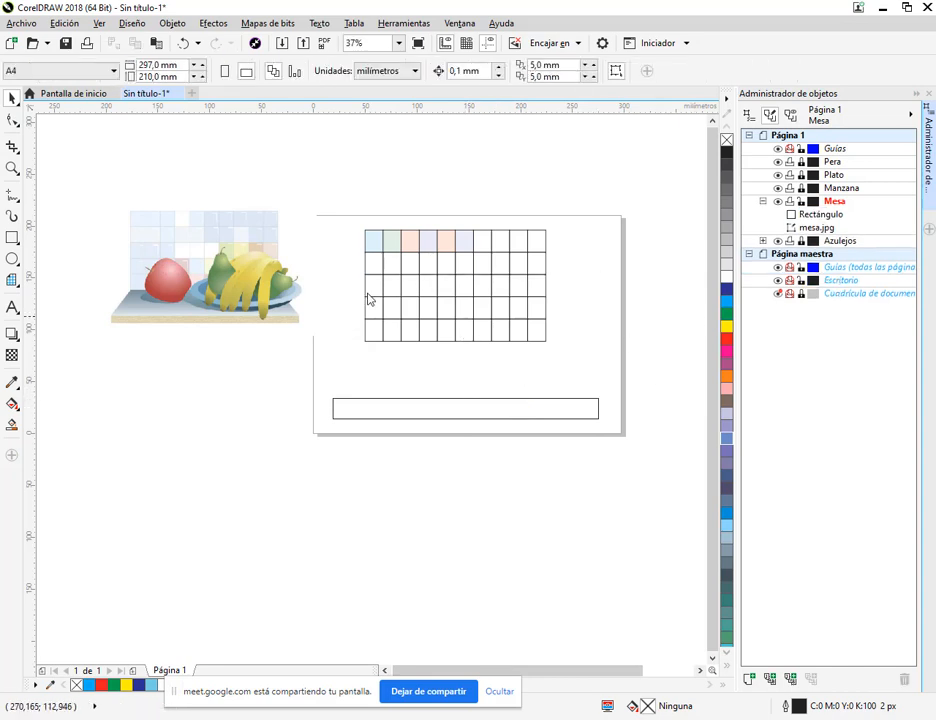
pyautogui.click(13, 239)
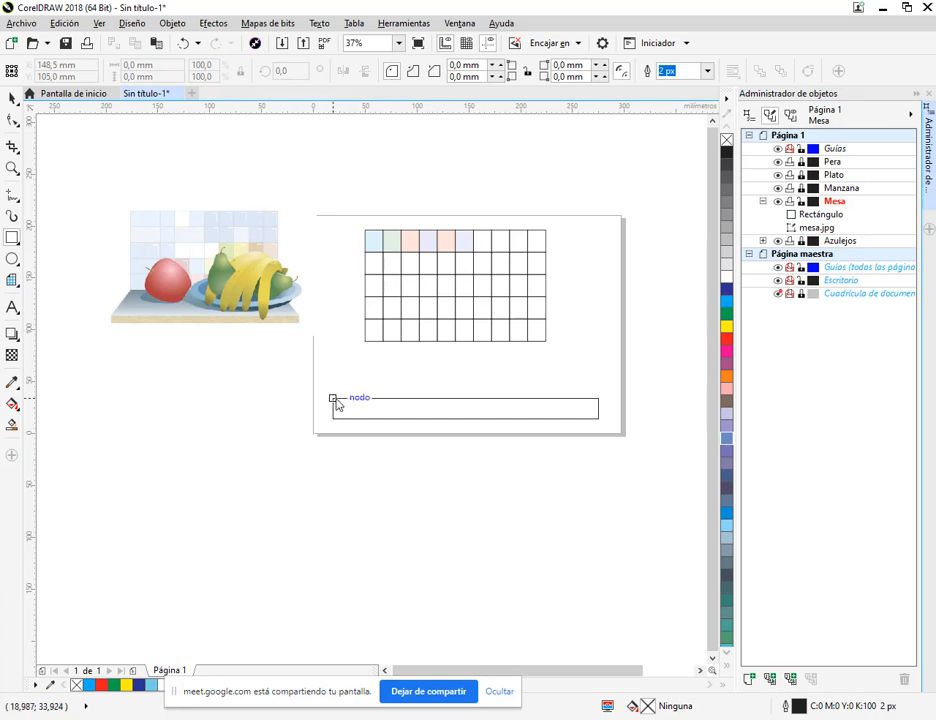
pyautogui.moveTo(333, 398); pyautogui.dragTo(639, 280)
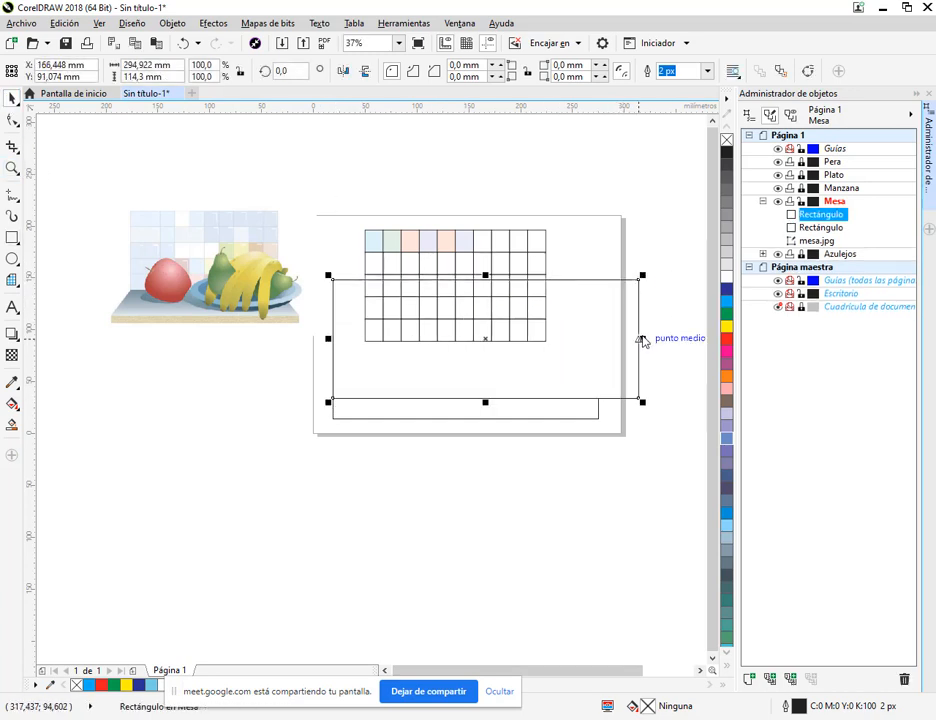
pyautogui.moveTo(641, 341); pyautogui.dragTo(602, 399)
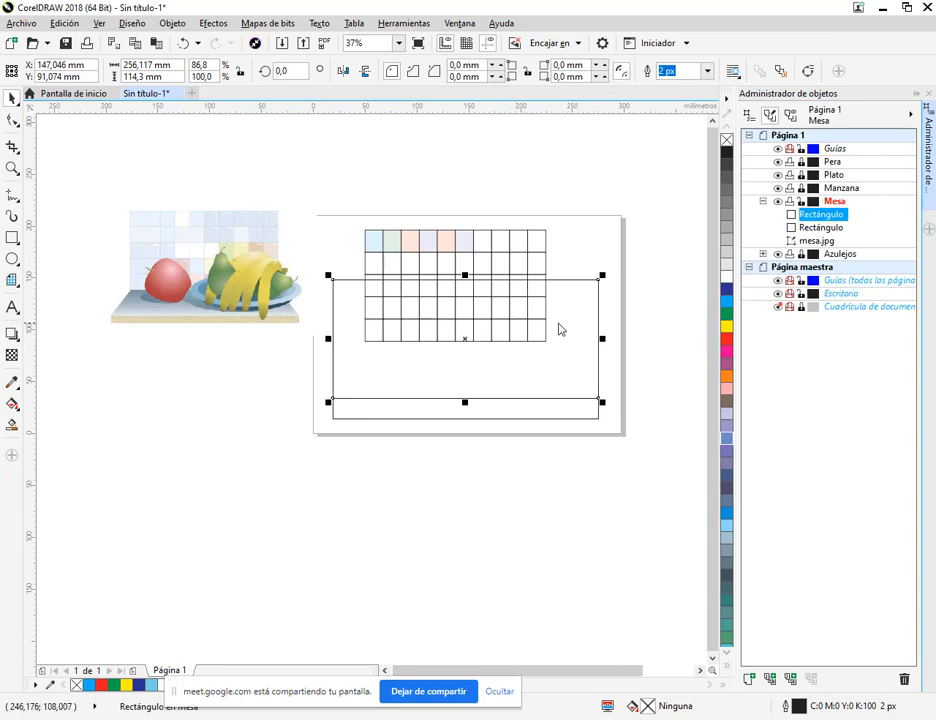
# Step: Add perspective to the upper rectangle and pull both upper corners symmetrically inward, with one corner meeting the tile grid's side
pyautogui.click(214, 23)
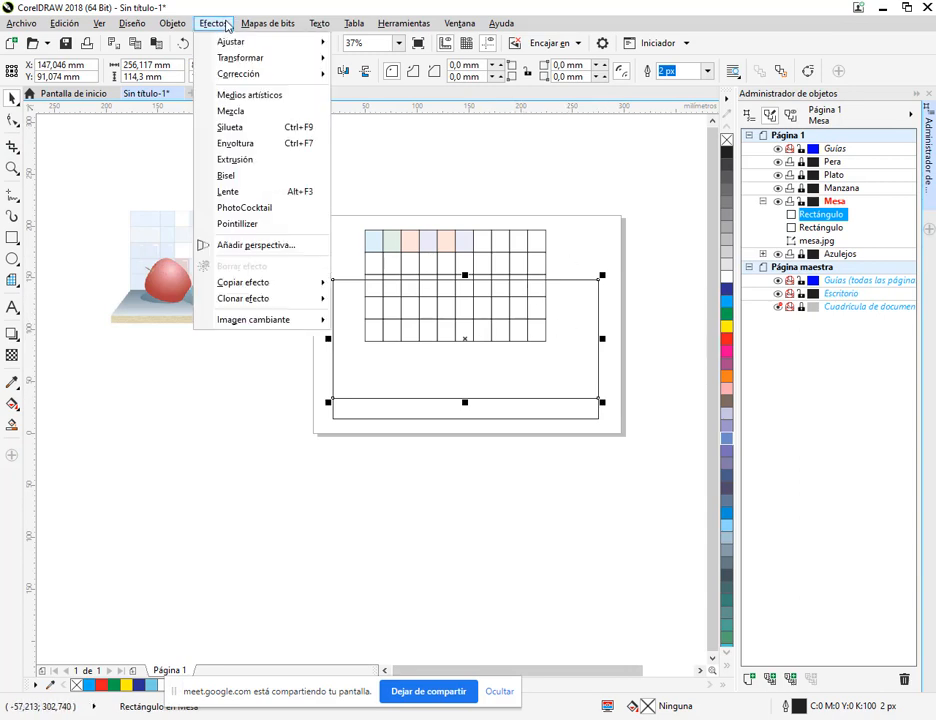
pyautogui.click(251, 245)
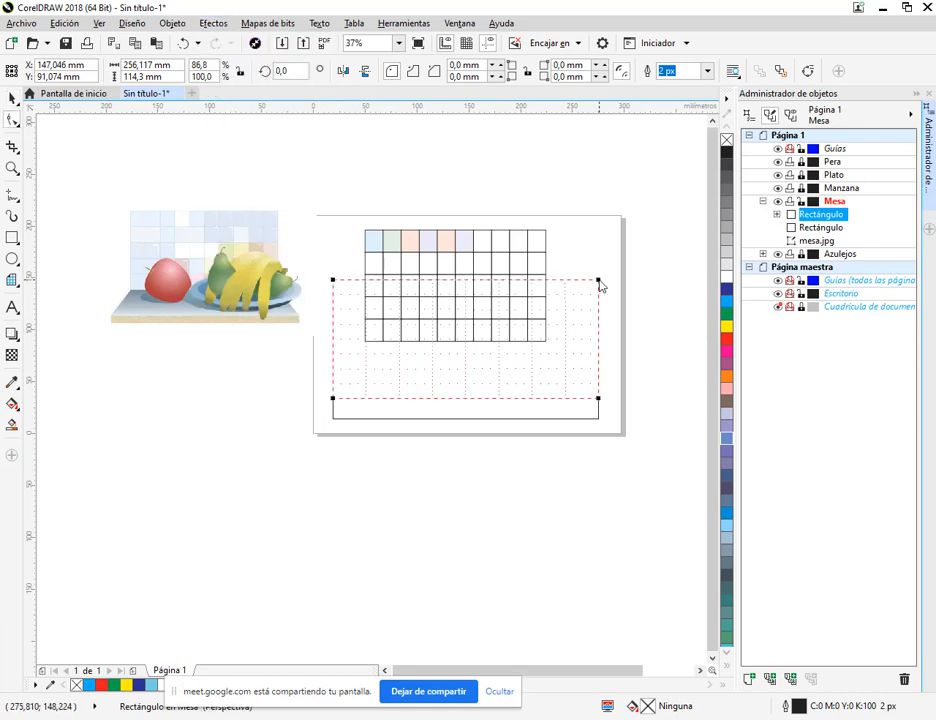
pyautogui.moveTo(598, 282); pyautogui.dragTo(545, 279)
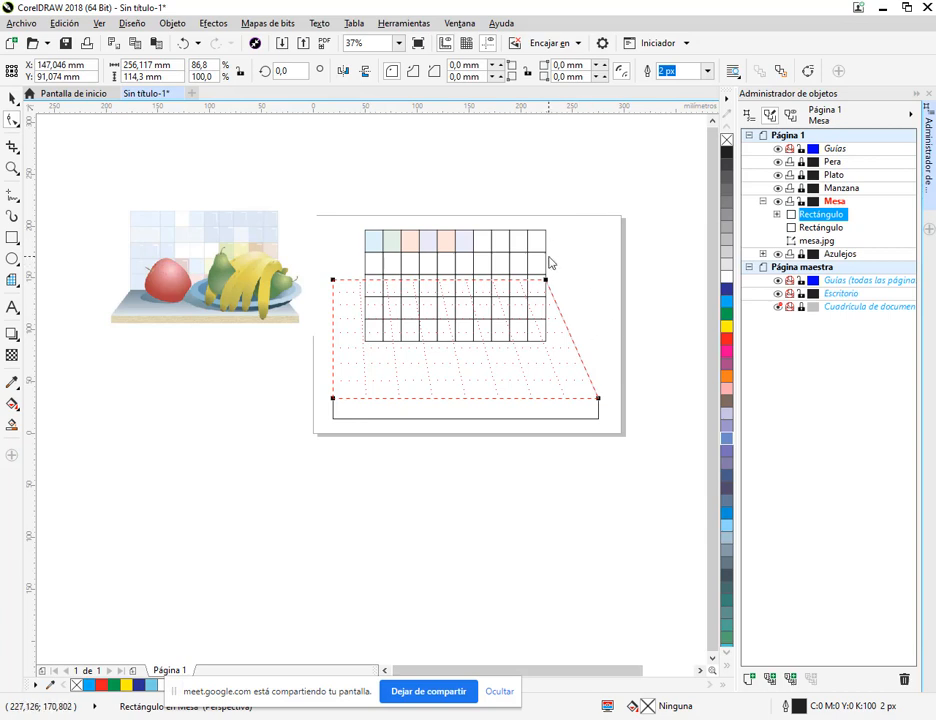
pyautogui.moveTo(546, 279); pyautogui.dragTo(595, 284)
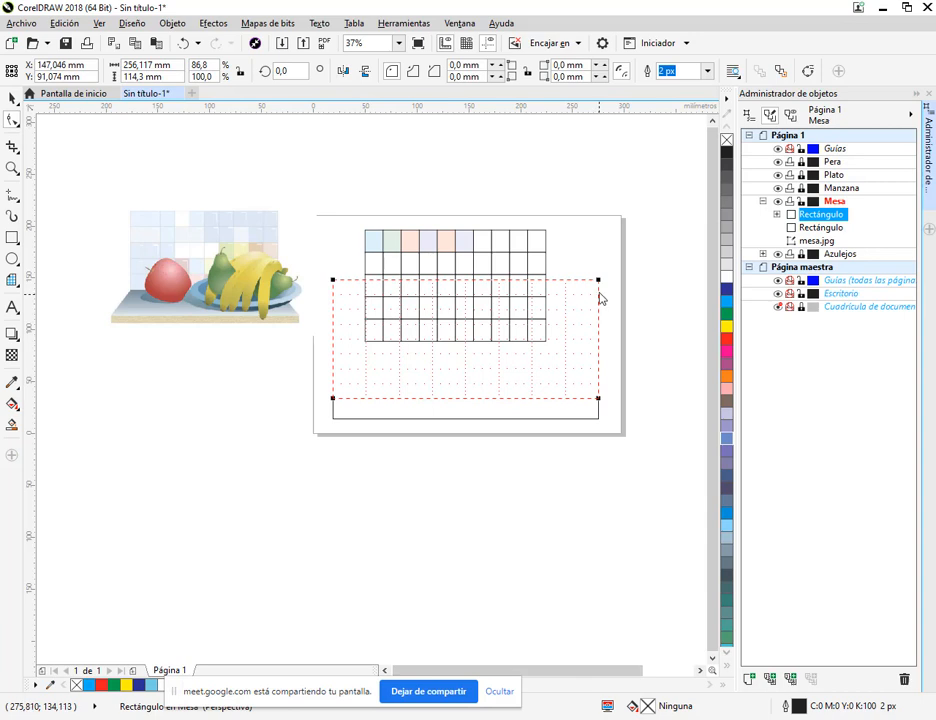
pyautogui.moveTo(601, 285); pyautogui.dragTo(547, 281)
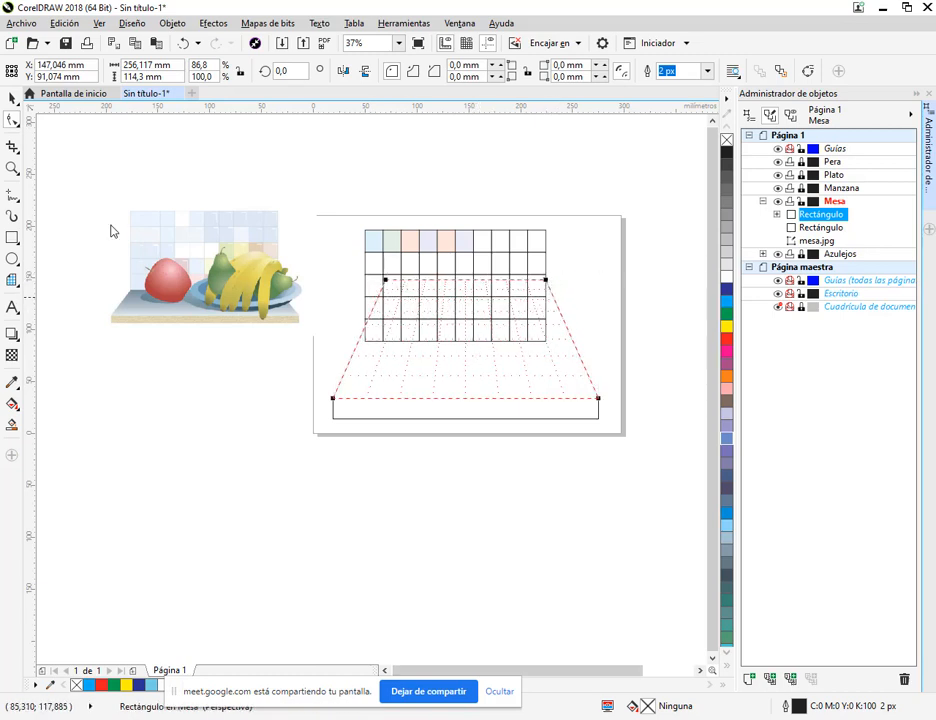
# Step: Reduce the perspective tabletop's height to about 43 mm, keeping its base on the table front
pyautogui.click(12, 98)
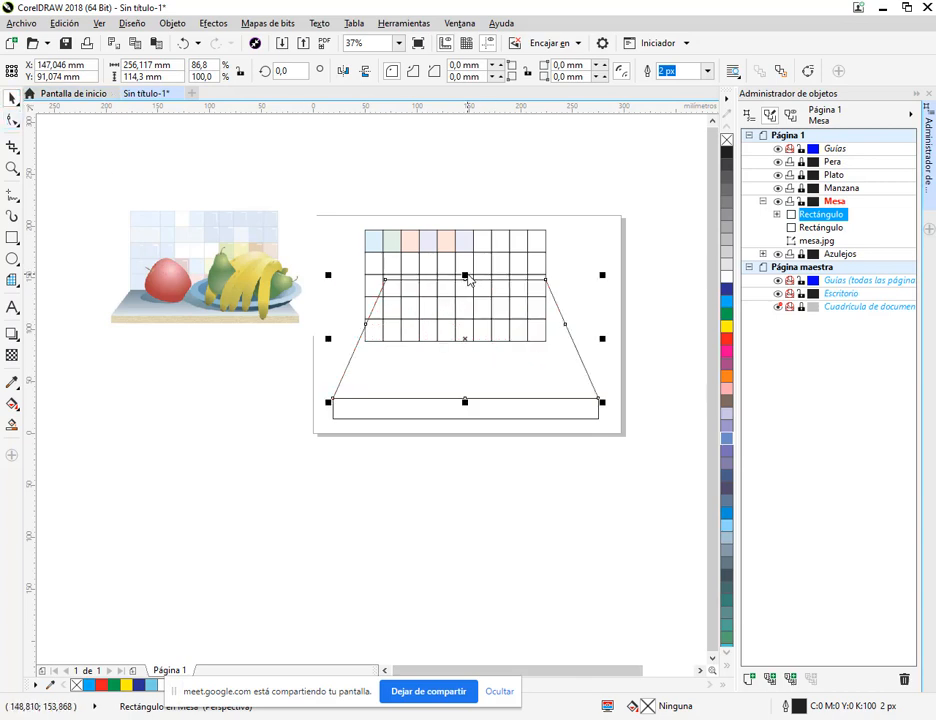
pyautogui.moveTo(468, 279); pyautogui.dragTo(486, 344)
pyautogui.click(447, 408)
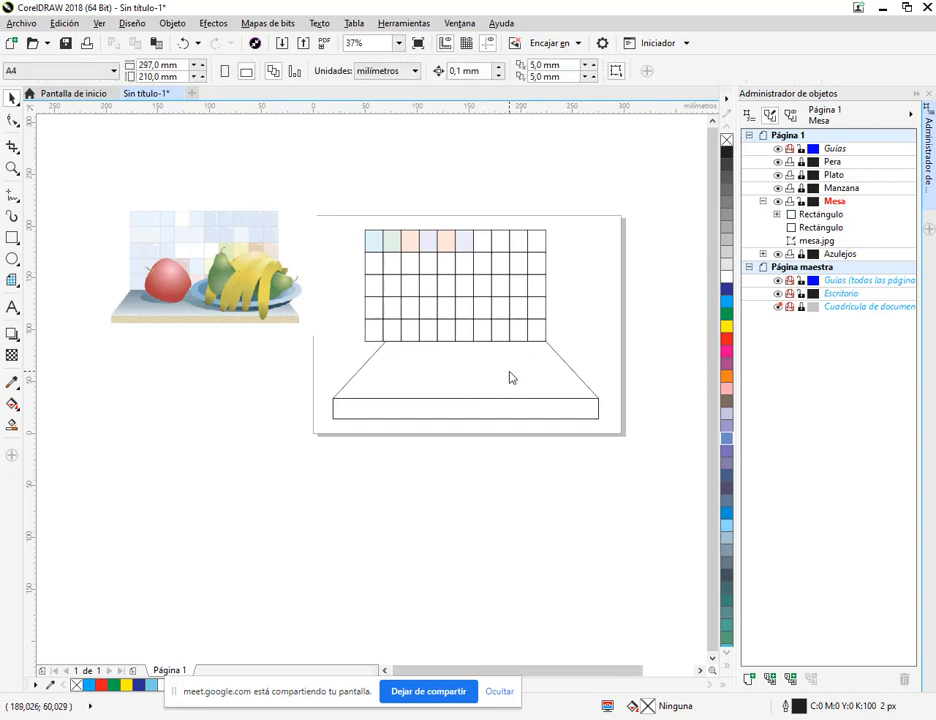
pyautogui.click(493, 357)
pyautogui.moveTo(466, 340); pyautogui.dragTo(470, 353)
pyautogui.click(497, 480)
pyautogui.click(528, 397)
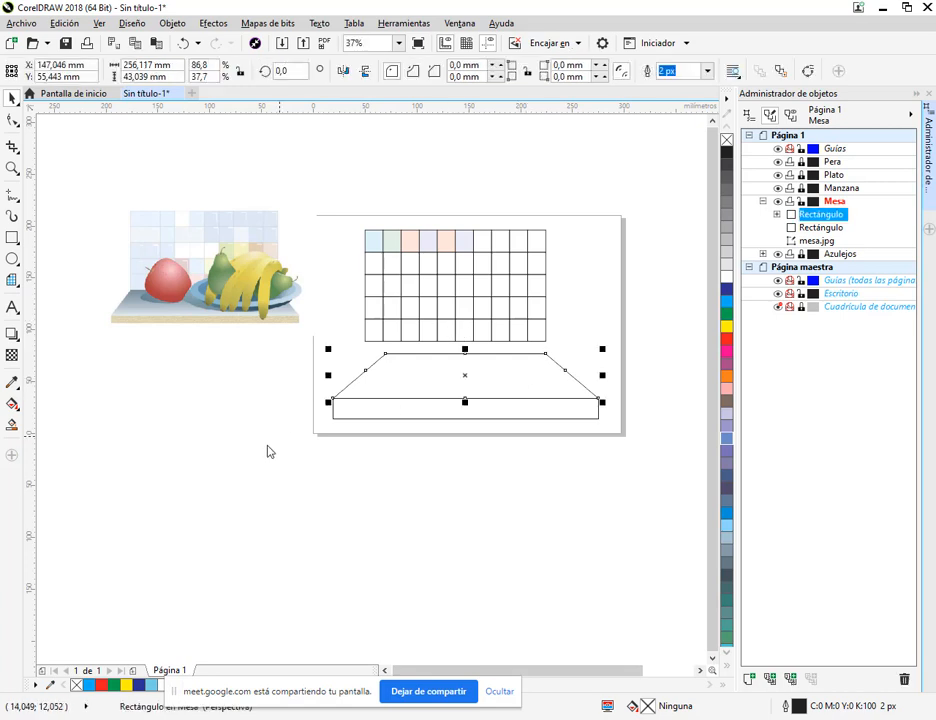
pyautogui.moveTo(265, 452); pyautogui.dragTo(620, 358)
pyautogui.press('Delete')
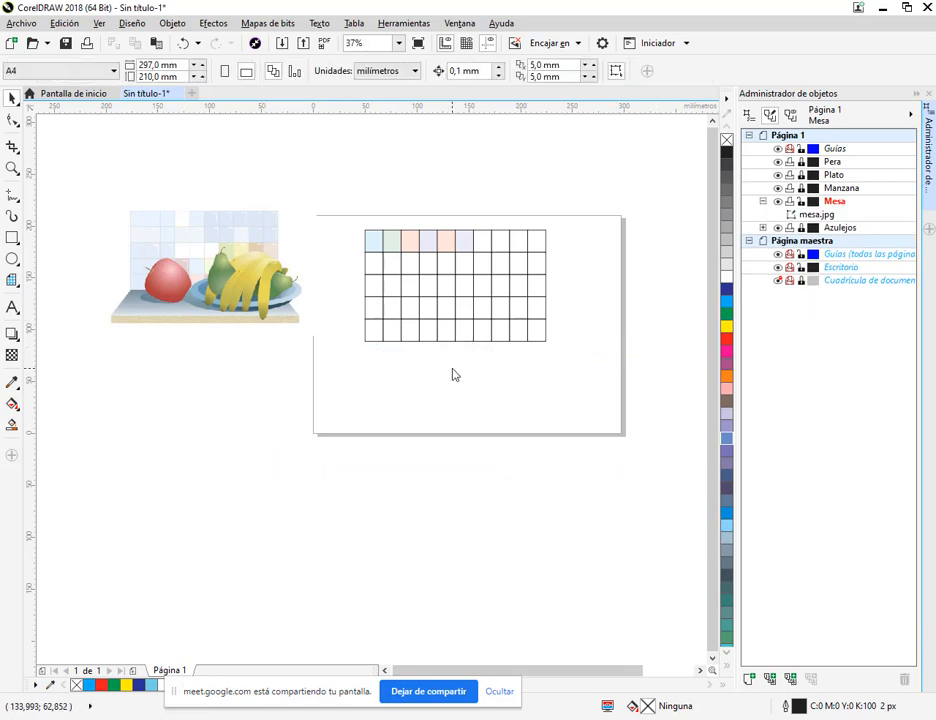
pyautogui.click(182, 43)
# Step: Delete the perspective tabletop shape and keep only the table-front rectangle
pyautogui.click(549, 406)
pyautogui.click(539, 398)
pyautogui.press('Delete')
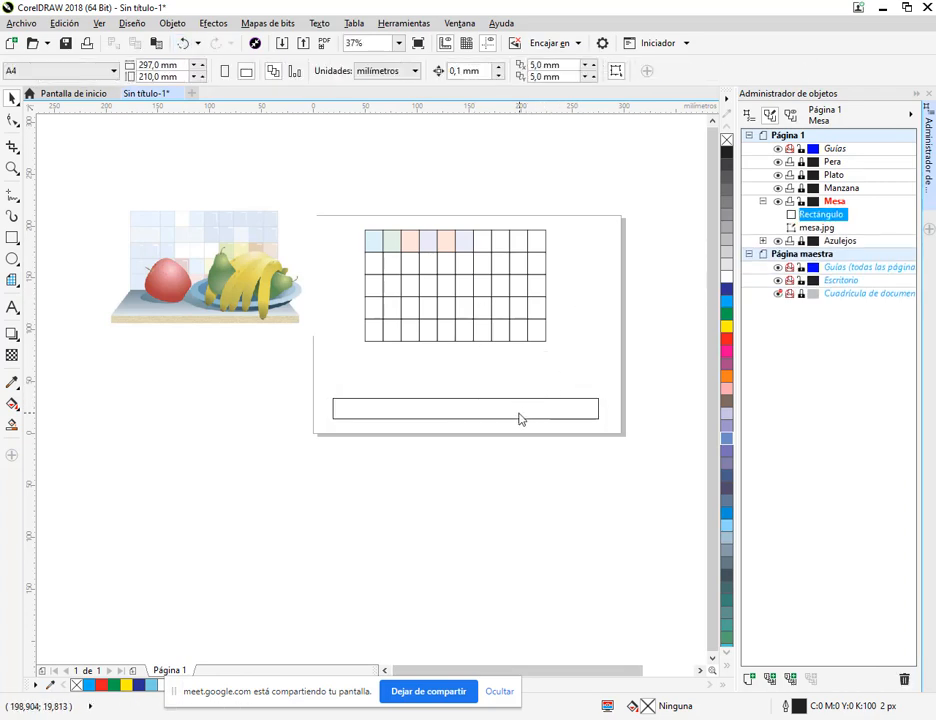
# Step: Extrude the table-front rectangle upward with a depth of 20, placing the vanishing point centrally above the tile grid
pyautogui.click(517, 418)
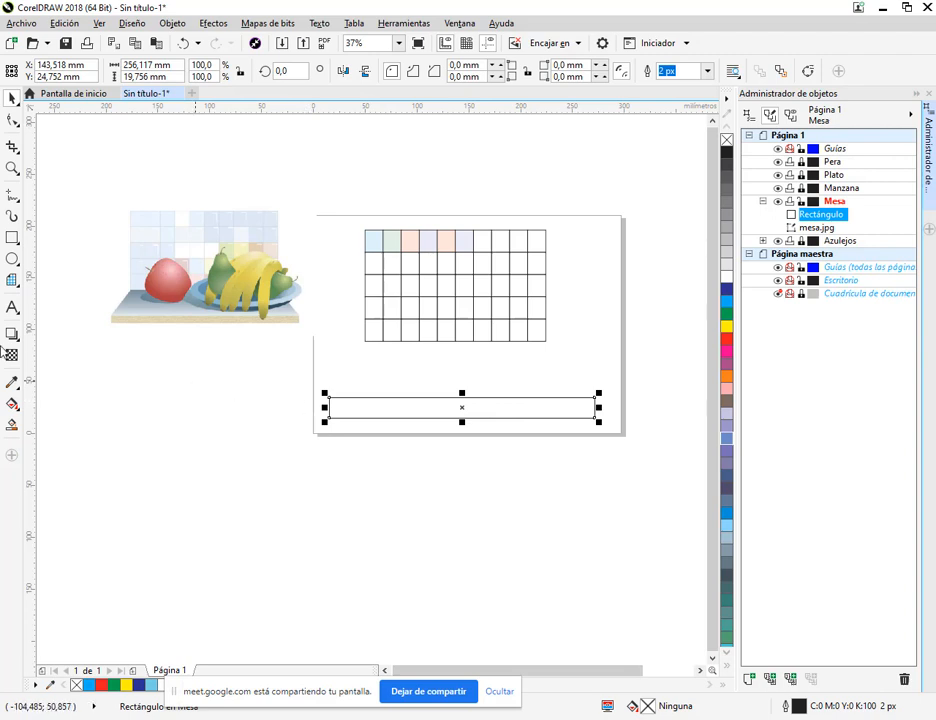
pyautogui.moveTo(8, 322); pyautogui.dragTo(27, 376)
pyautogui.click(14, 336)
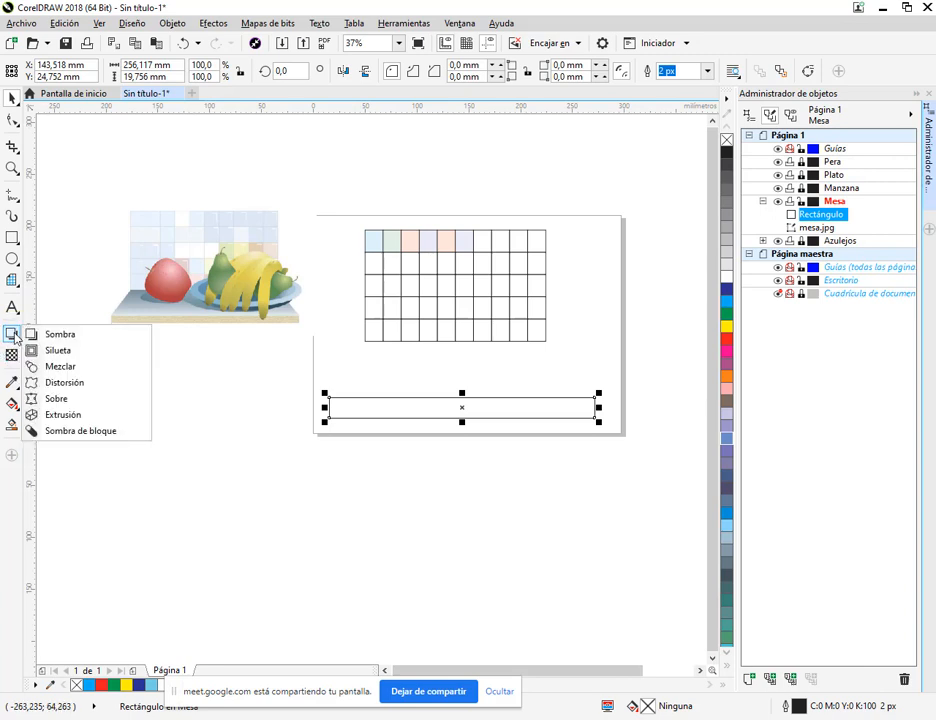
pyautogui.click(64, 415)
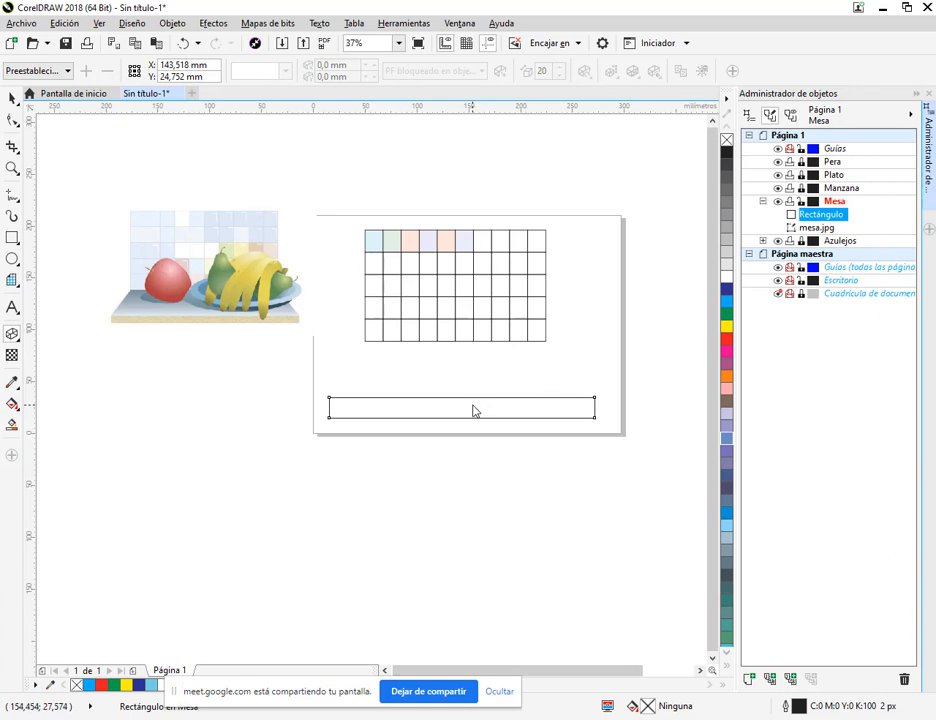
pyautogui.moveTo(475, 410); pyautogui.dragTo(464, 202)
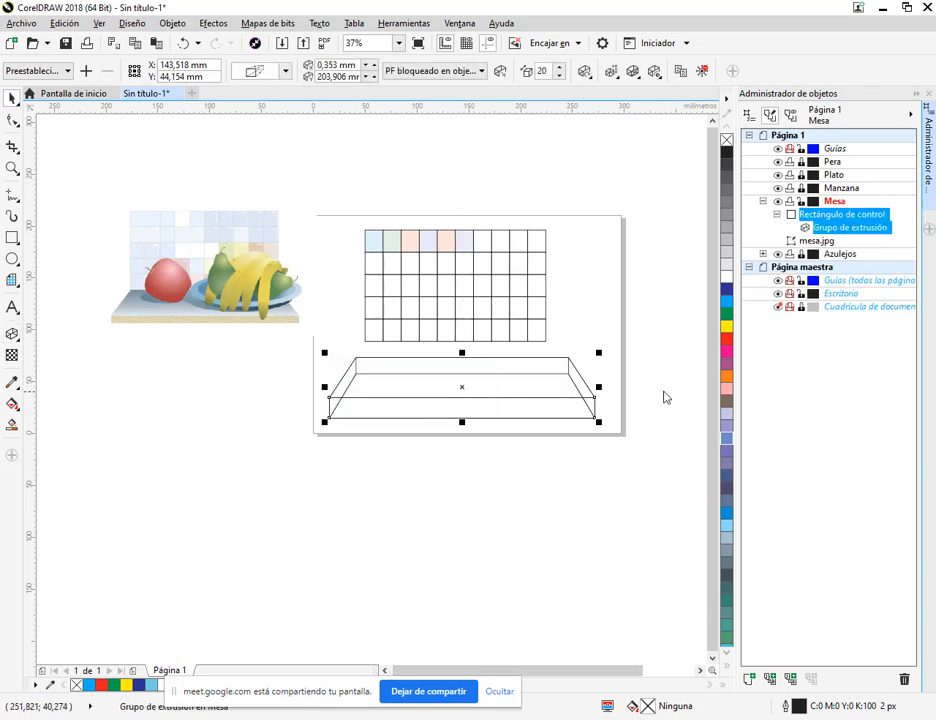
# Step: Fill the extruded table with white and shift it slightly up and to the right
pyautogui.click(506, 468)
pyautogui.click(458, 418)
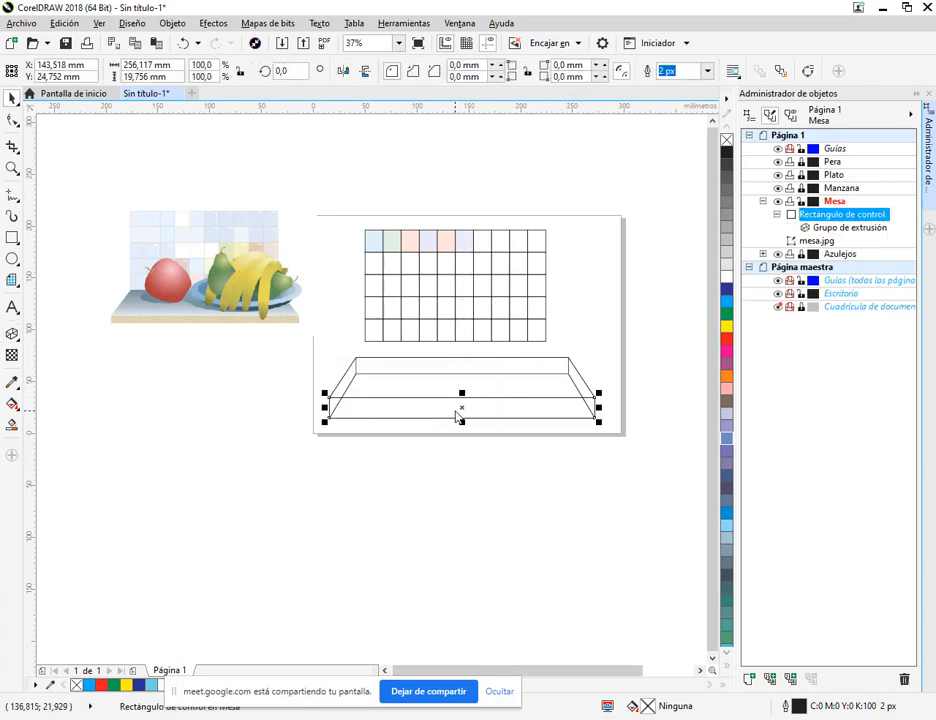
pyautogui.click(516, 382)
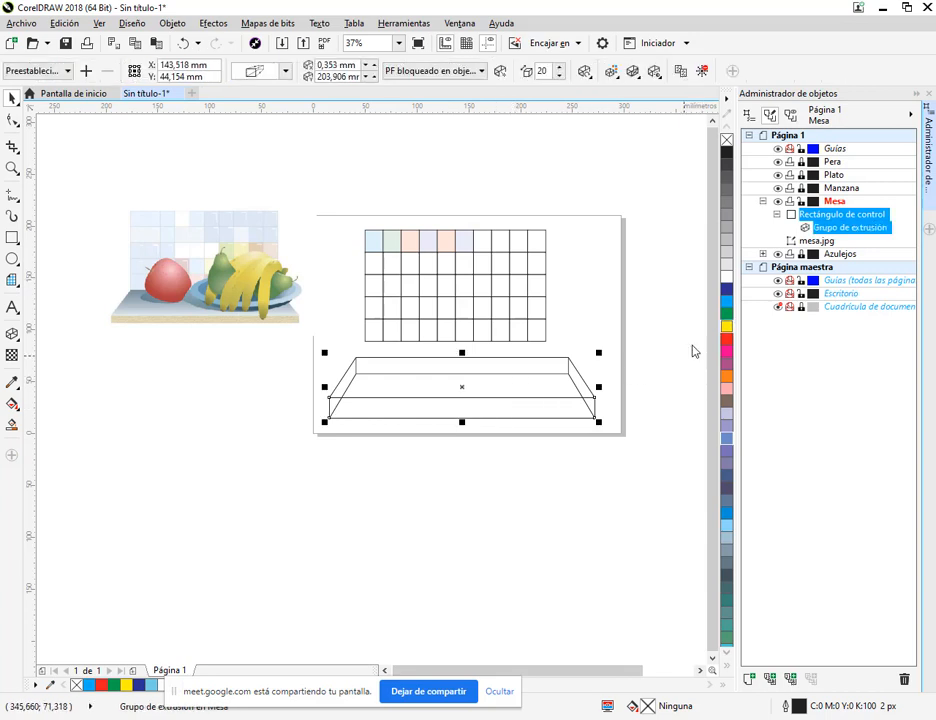
pyautogui.click(728, 278)
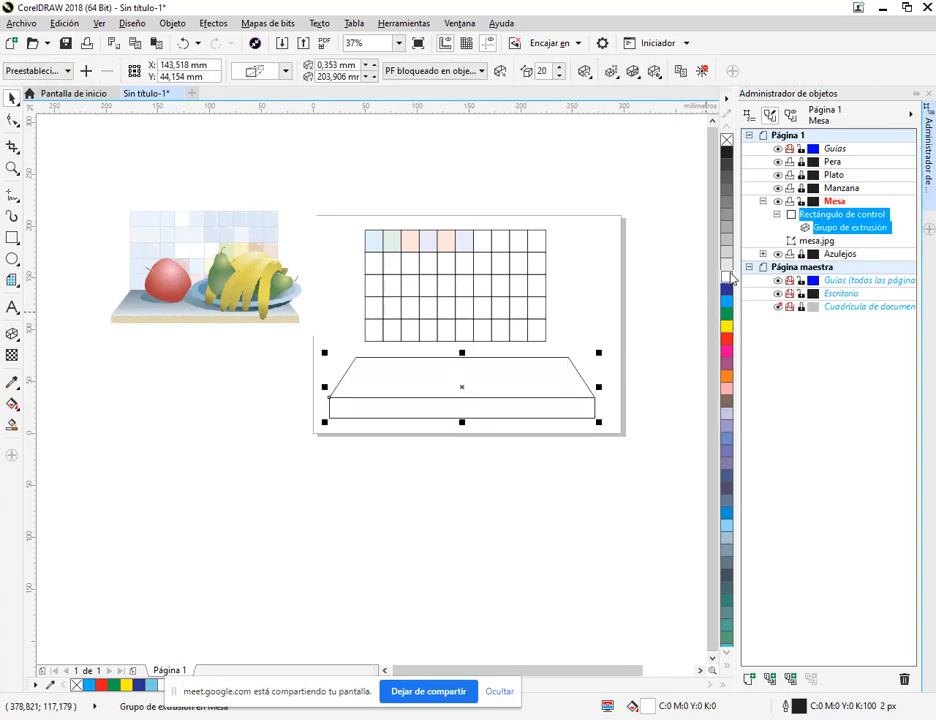
pyautogui.click(472, 544)
pyautogui.click(491, 390)
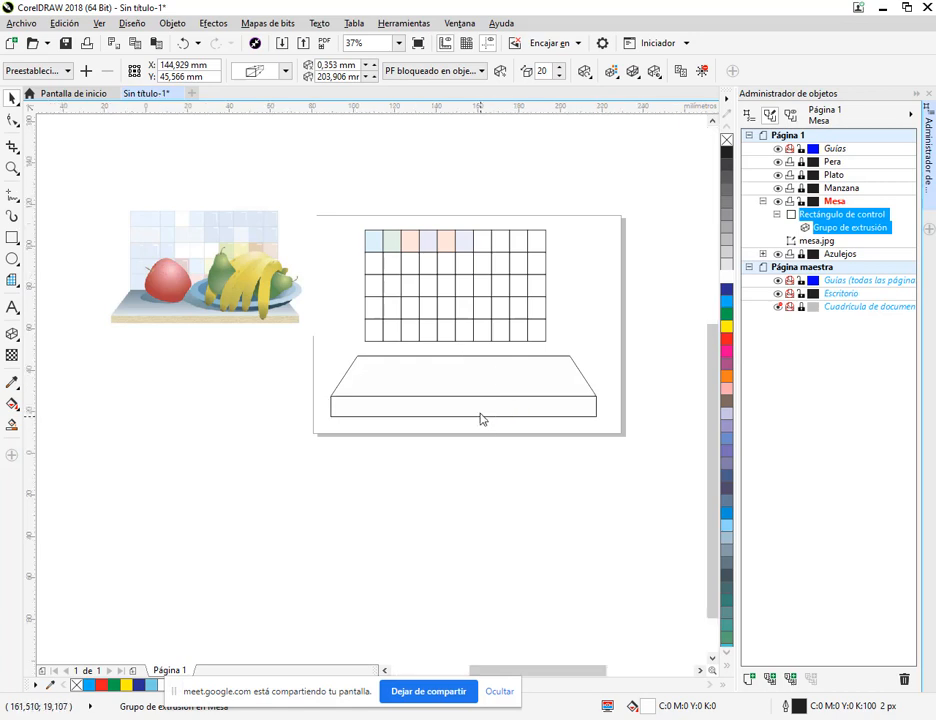
# Step: Select the table's extrusion group and examine its extrusion settings
pyautogui.scroll(2, 480, 419)
pyautogui.click(476, 495)
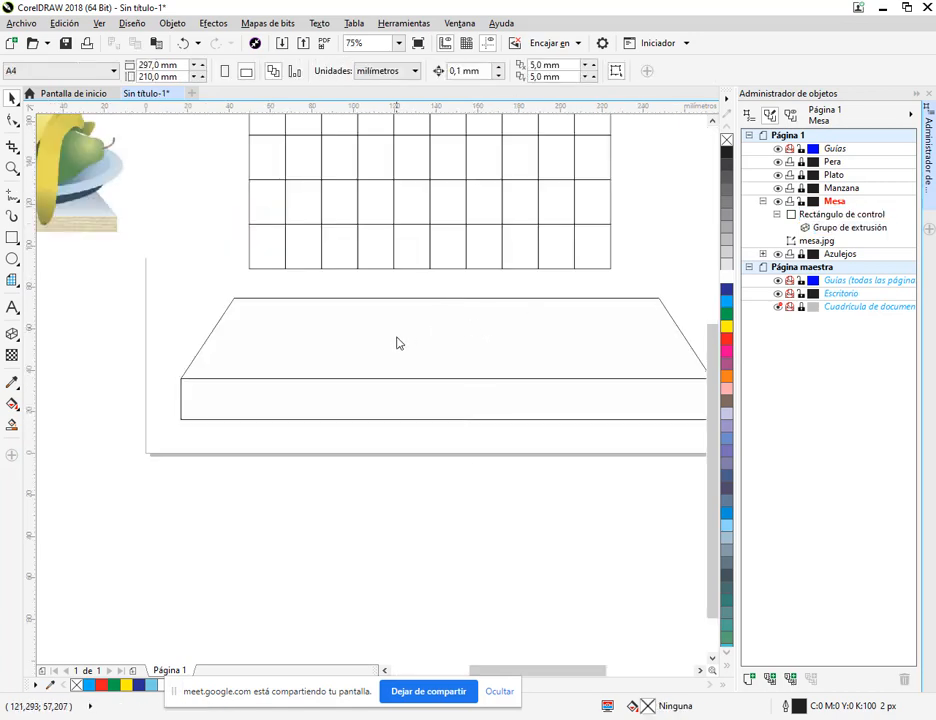
pyautogui.click(478, 339)
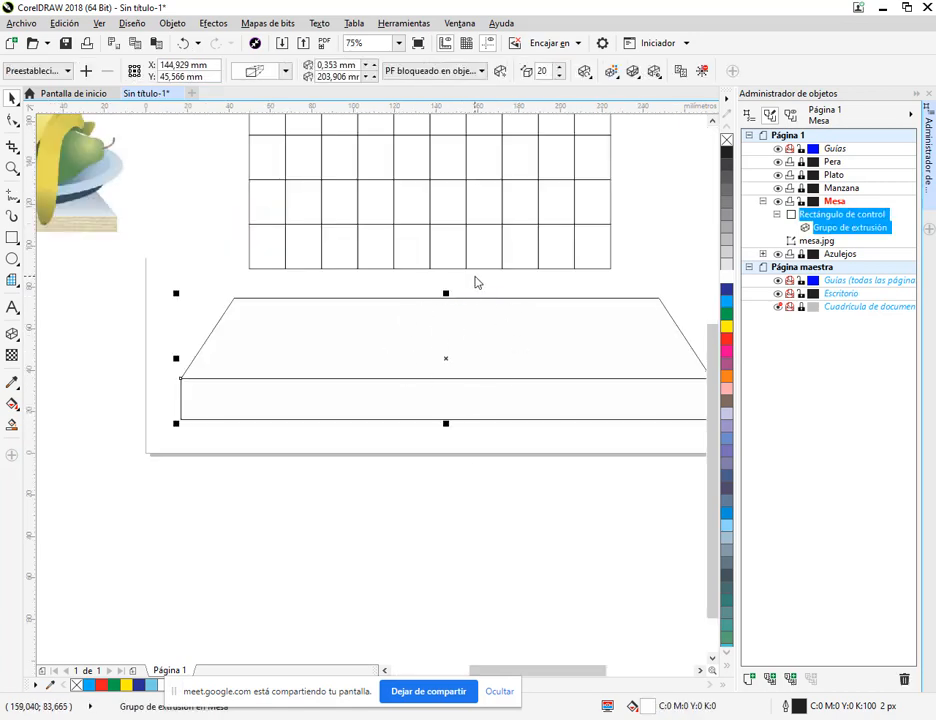
pyautogui.moveTo(409, 292)
pyautogui.mouseDown()
pyautogui.moveTo(531, 386)
pyautogui.moveTo(518, 371)
pyautogui.mouseUp()
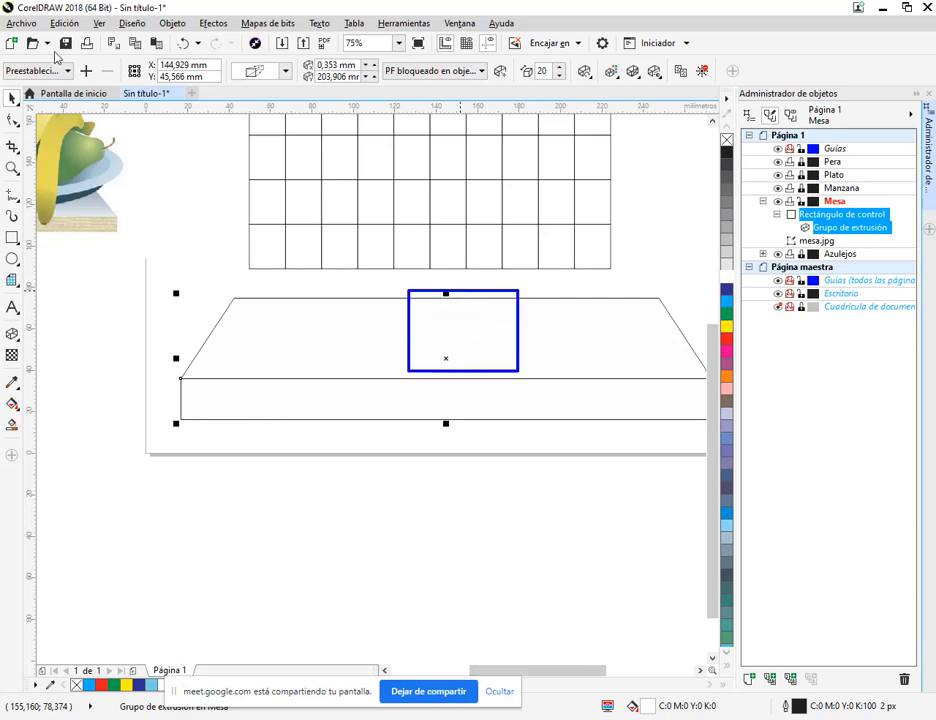
pyautogui.moveTo(8, 54); pyautogui.dragTo(741, 92)
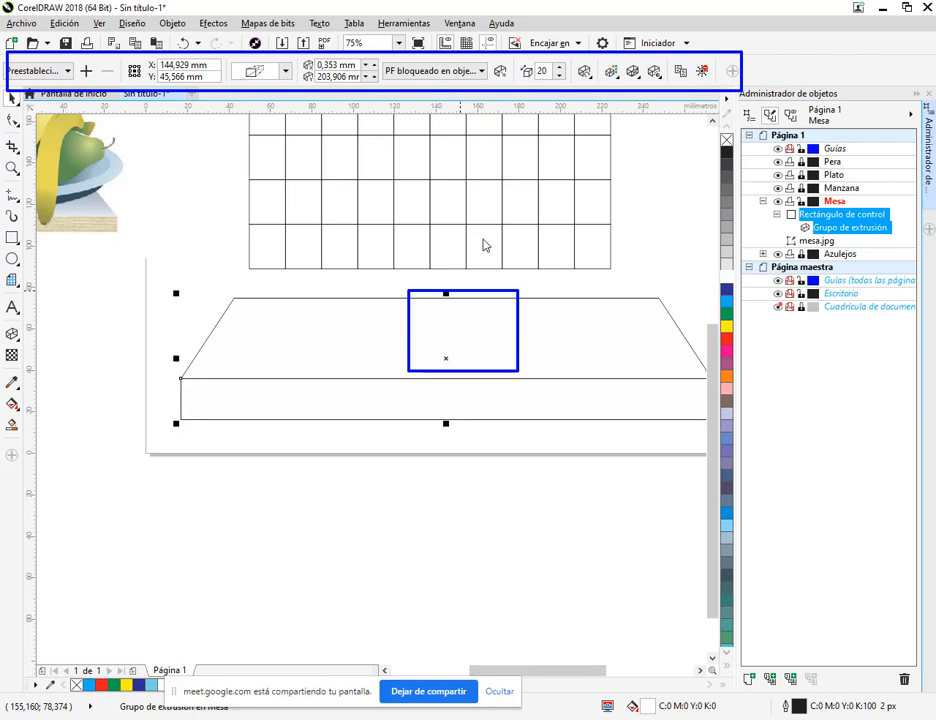
pyautogui.press('Escape')
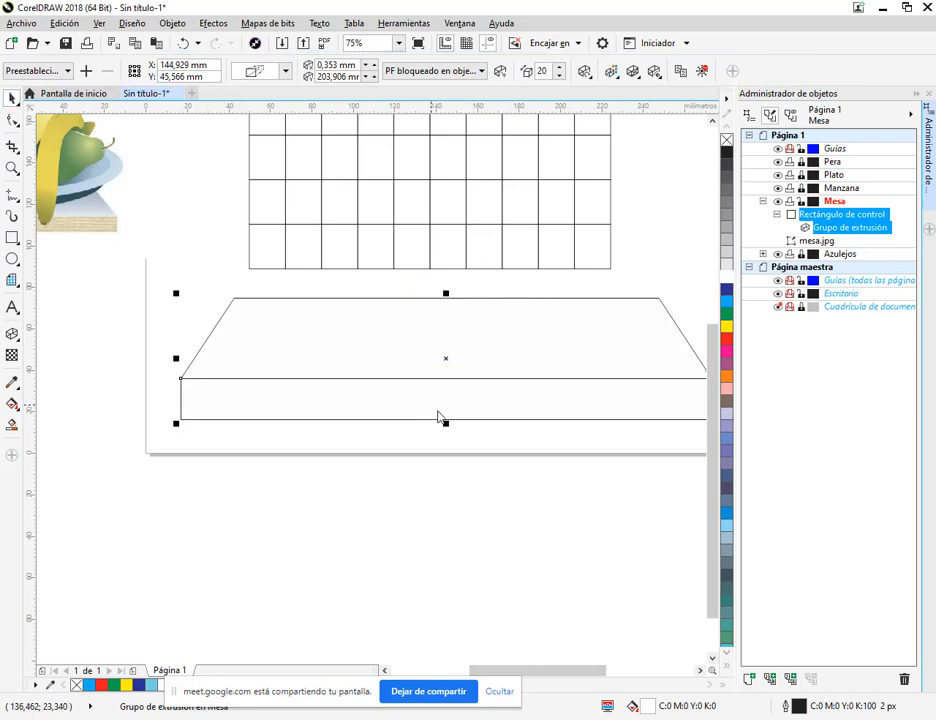
# Step: Select the extrusion's control rectangle and lower its upper edge to reduce the table front's height to about 15 mm
pyautogui.click(448, 425)
pyautogui.click(441, 397)
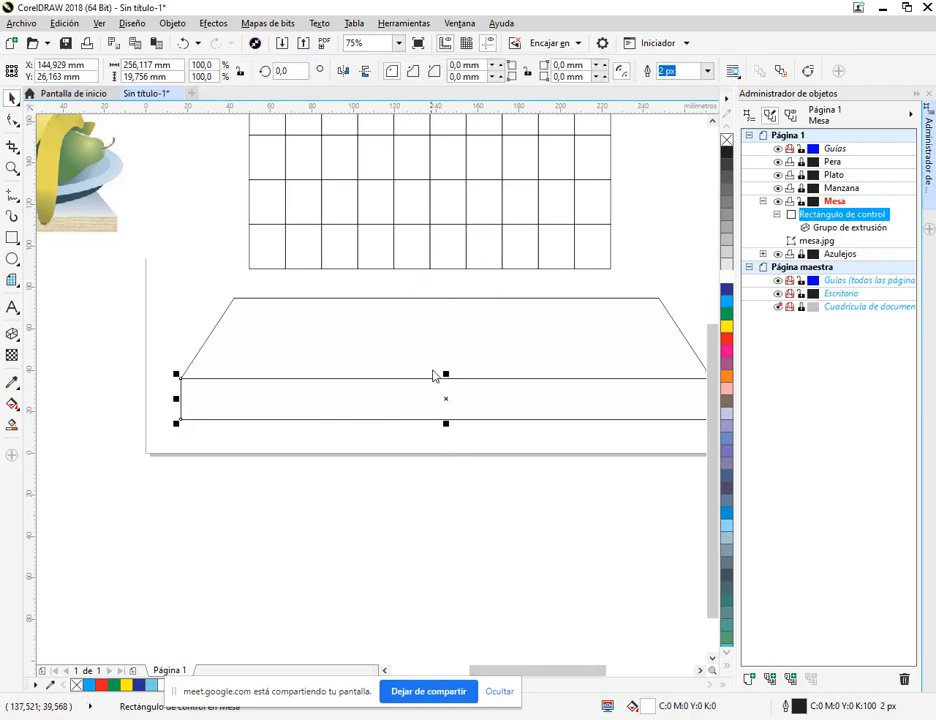
pyautogui.moveTo(447, 376); pyautogui.dragTo(452, 390)
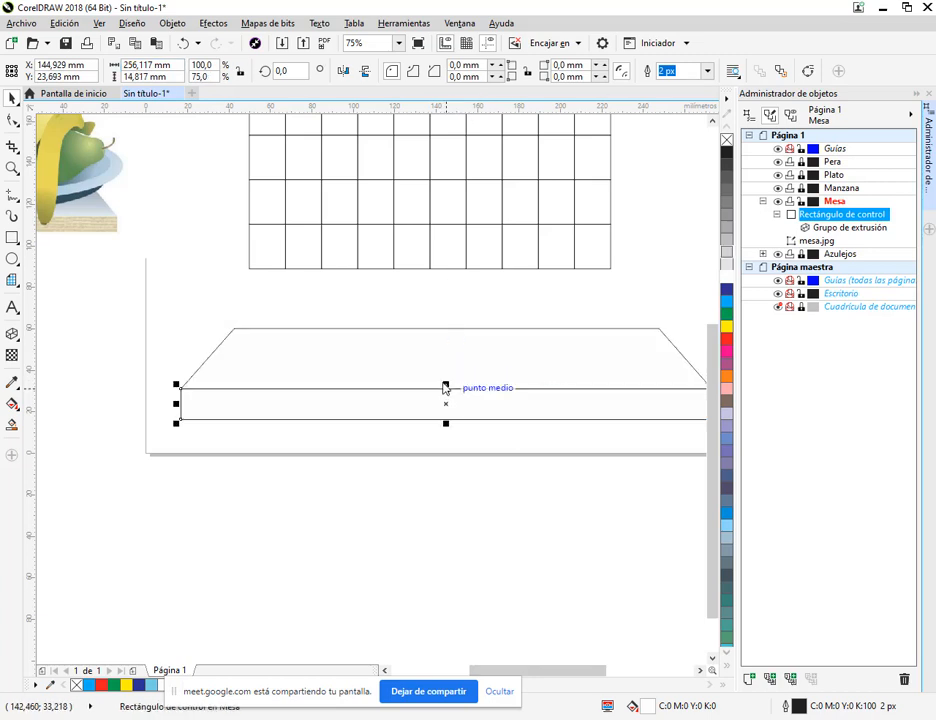
# Step: Raise the table extrusion's vanishing point straight up above the page, to about 238 mm vertically, and reduce the depth to 17
pyautogui.click(467, 389)
pyautogui.moveTo(467, 389)
pyautogui.mouseDown()
pyautogui.moveTo(462, 299)
pyautogui.moveTo(476, 328)
pyautogui.moveTo(460, 398)
pyautogui.mouseUp()
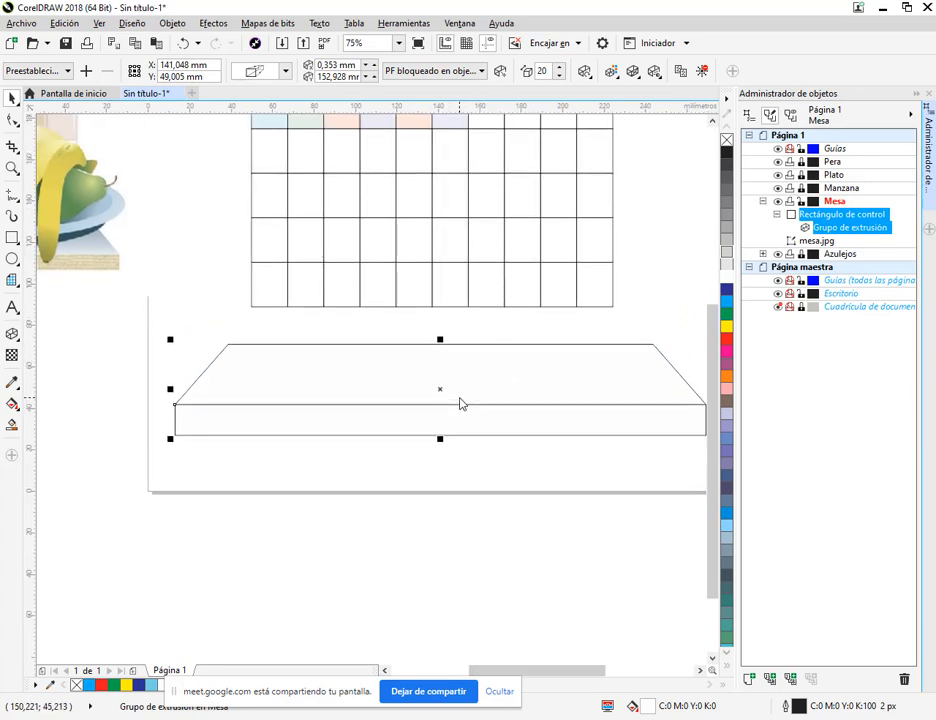
pyautogui.scroll(-2, 460, 402)
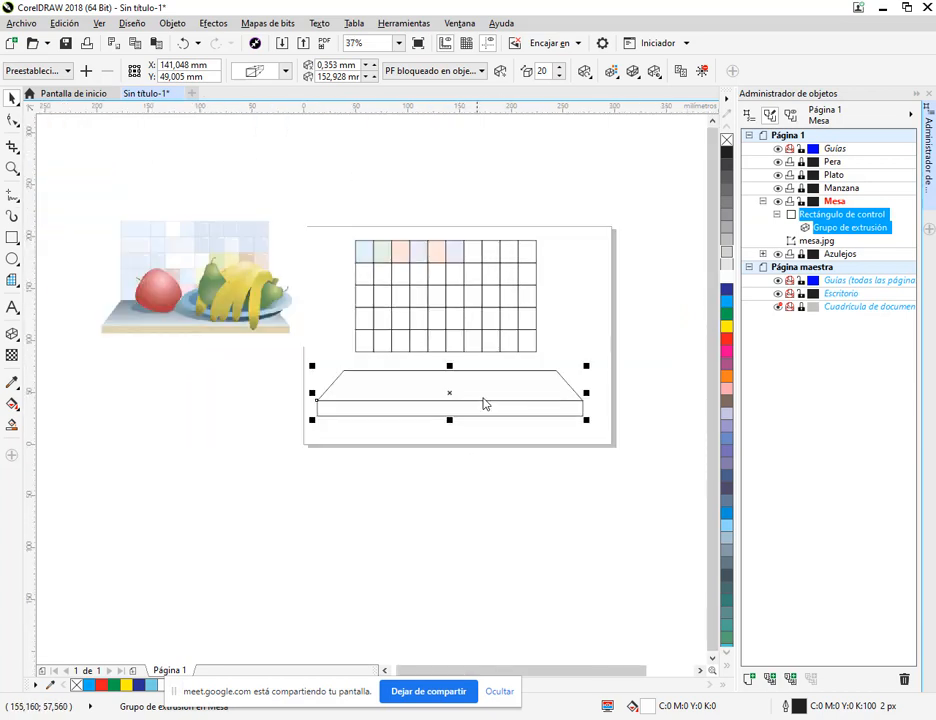
pyautogui.click(11, 336)
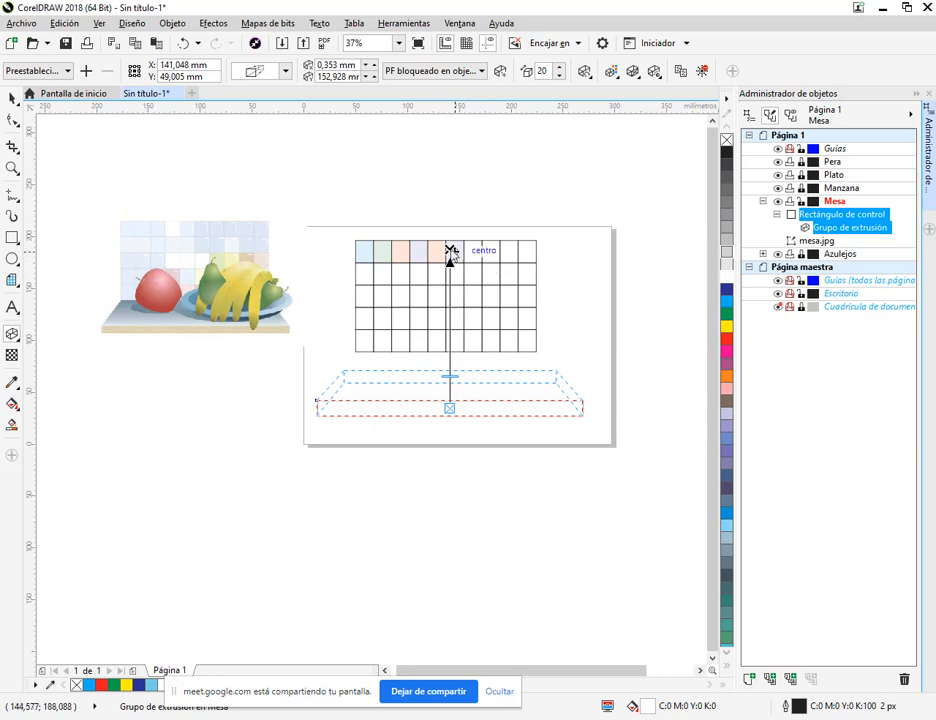
pyautogui.moveTo(449, 251); pyautogui.dragTo(450, 161)
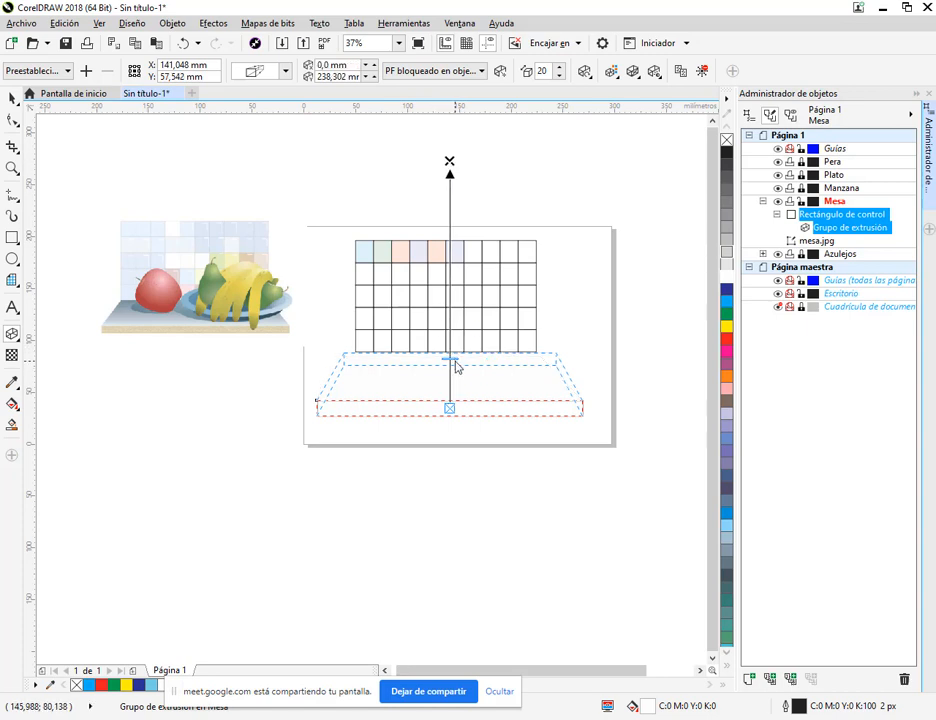
pyautogui.moveTo(453, 362)
pyautogui.mouseDown()
pyautogui.moveTo(462, 287)
pyautogui.moveTo(467, 372)
pyautogui.mouseUp()
pyautogui.click(12, 99)
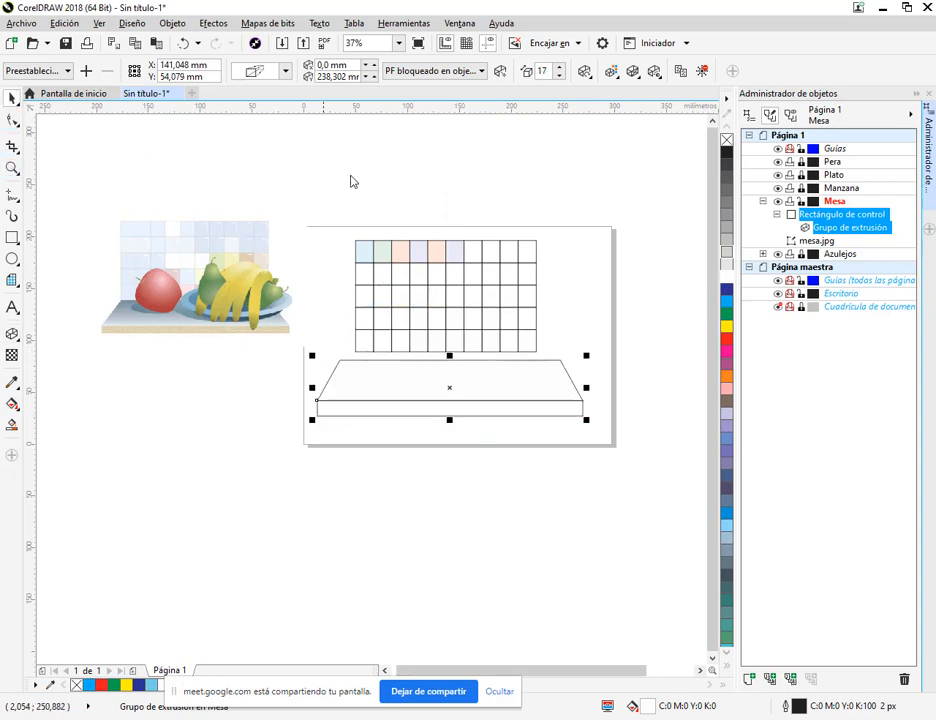
# Step: Move the table up against the tile grid's lower edge and narrow it to about 212 mm so its back edge spans the grid
pyautogui.click(405, 163)
pyautogui.scroll(1, 526, 381)
pyautogui.moveTo(246, 401); pyautogui.dragTo(291, 416)
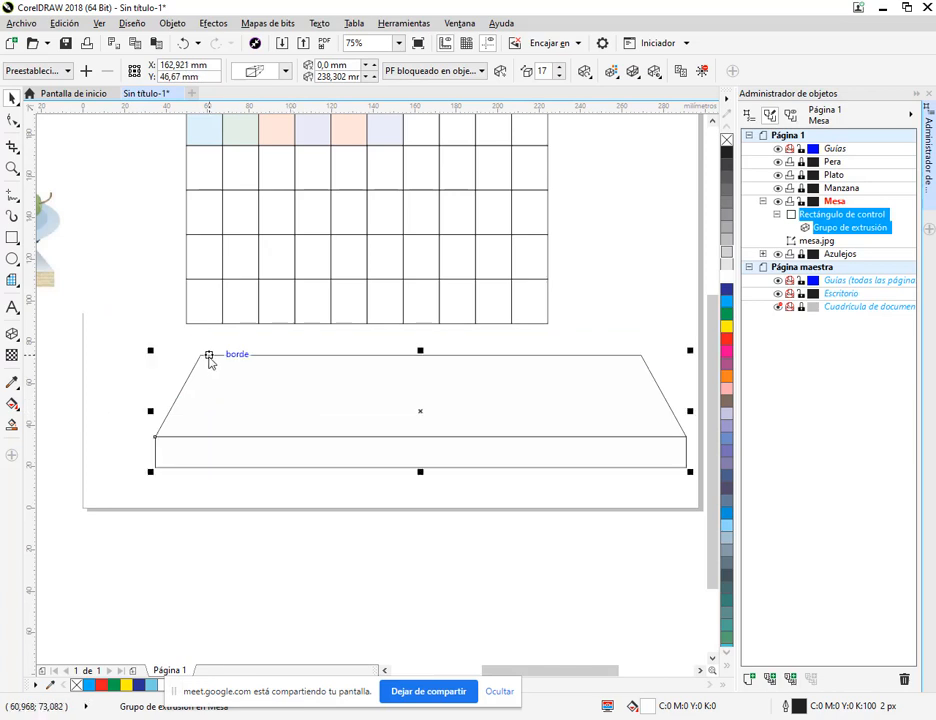
pyautogui.moveTo(201, 355); pyautogui.dragTo(184, 323)
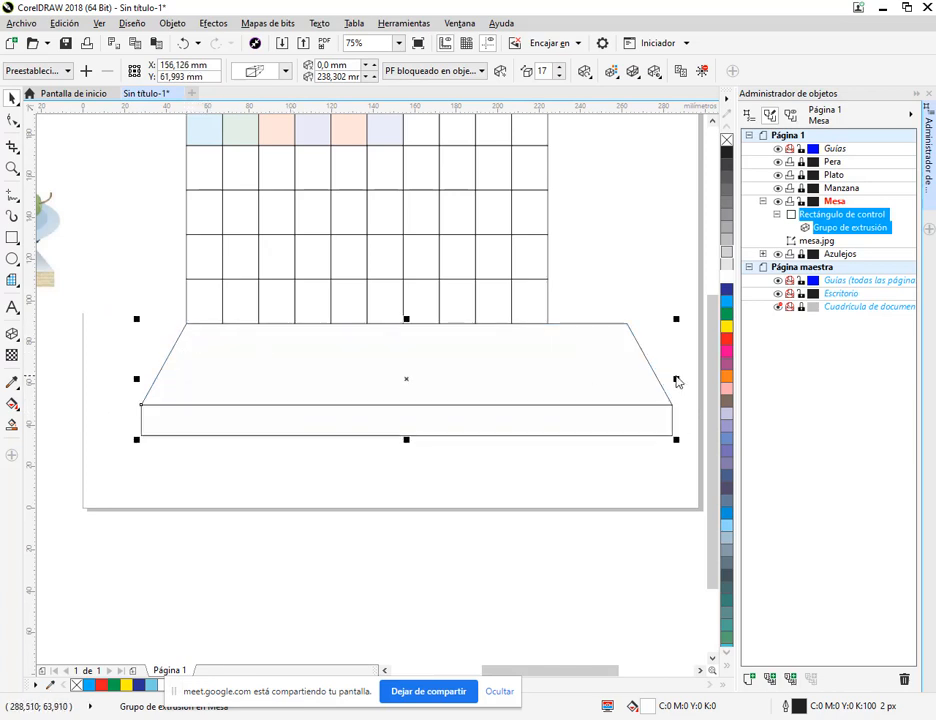
pyautogui.moveTo(675, 378); pyautogui.dragTo(590, 324)
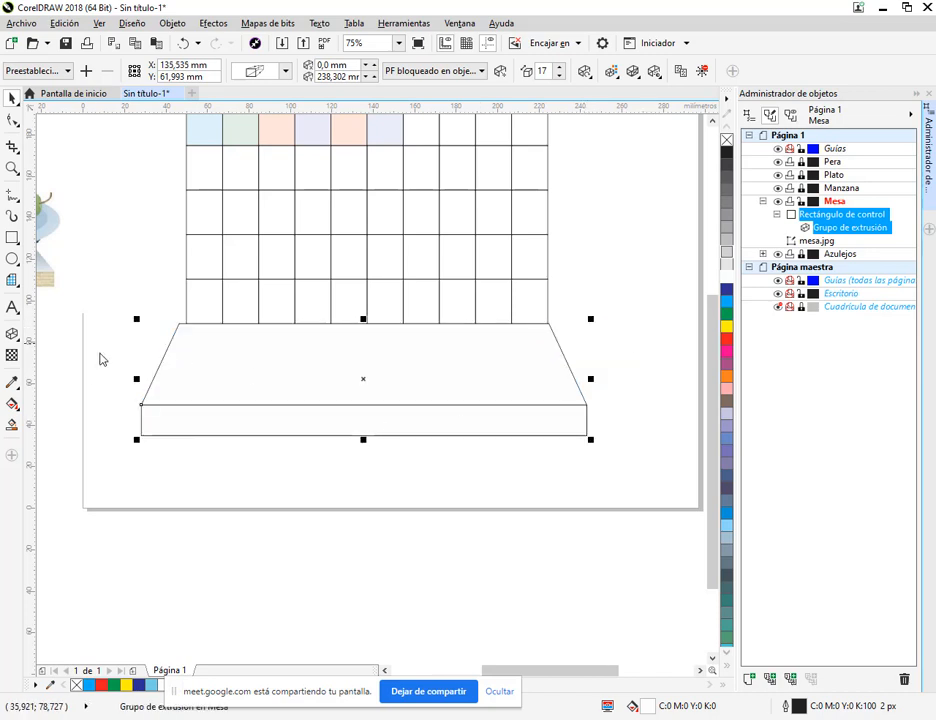
pyautogui.moveTo(139, 380); pyautogui.dragTo(146, 380)
pyautogui.click(653, 270)
pyautogui.moveTo(503, 363); pyautogui.dragTo(569, 449)
pyautogui.scroll(-5, 540, 435)
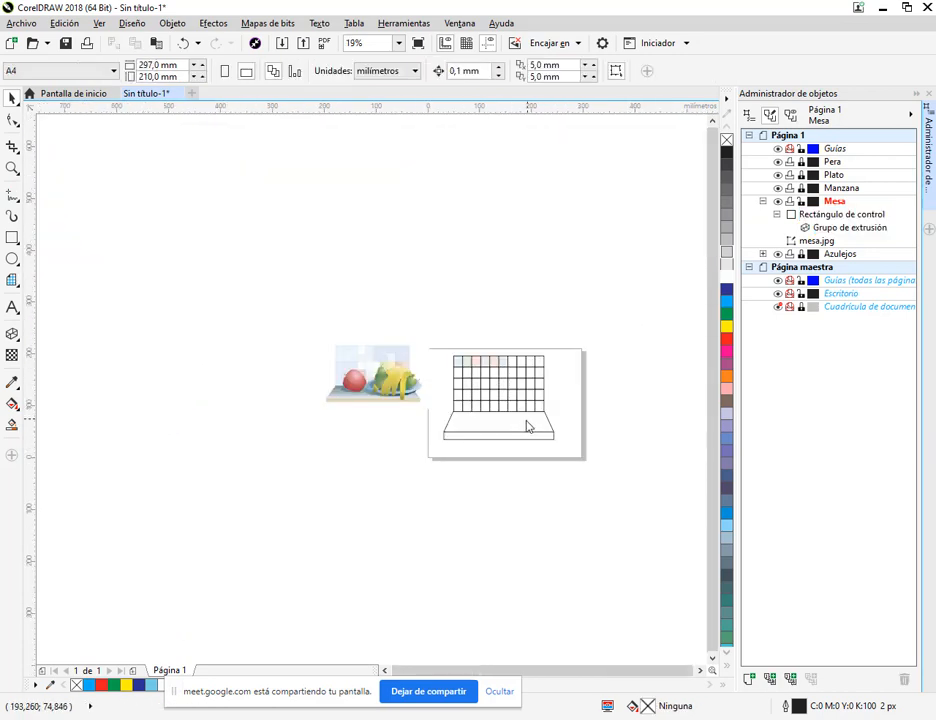
pyautogui.scroll(5, 527, 424)
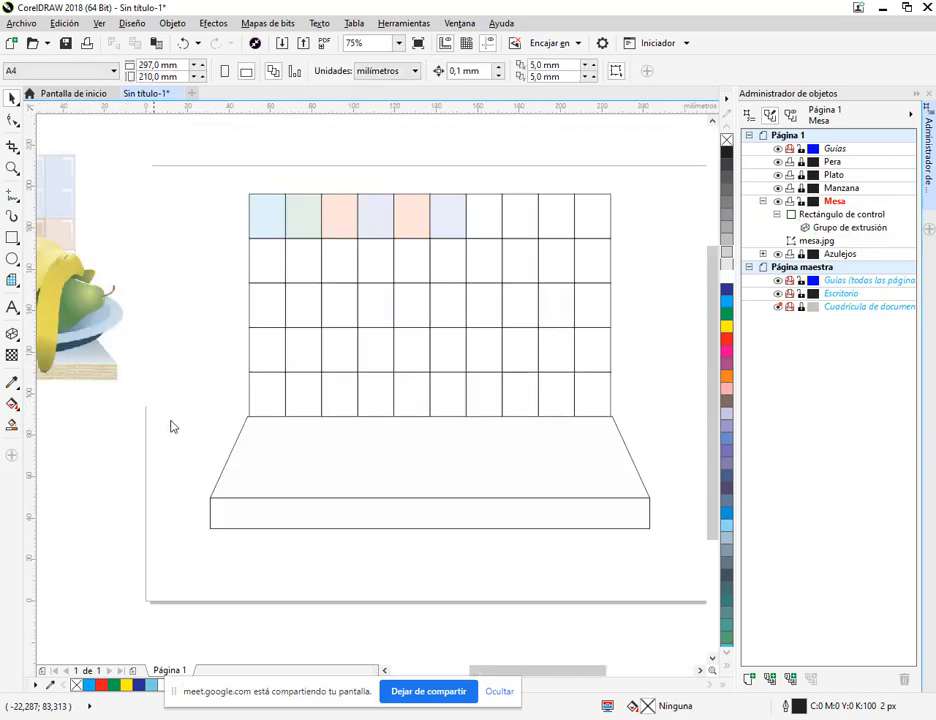
# Step: Compare the table with the reference picture and fill the whole extruded table with green
pyautogui.moveTo(170, 427); pyautogui.dragTo(432, 397)
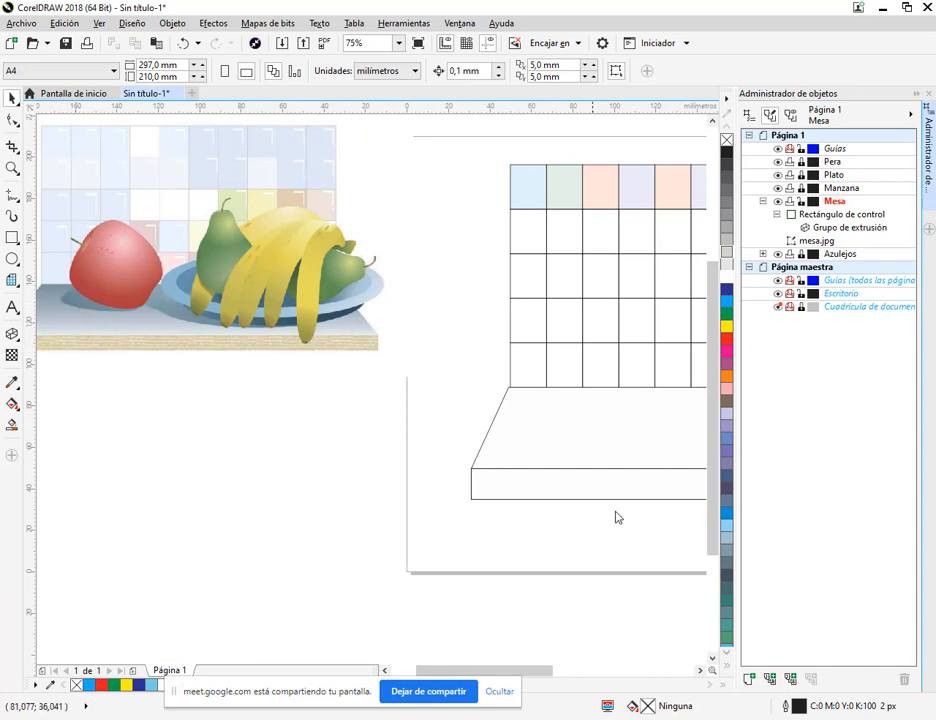
pyautogui.moveTo(617, 517); pyautogui.dragTo(334, 508)
pyautogui.click(519, 401)
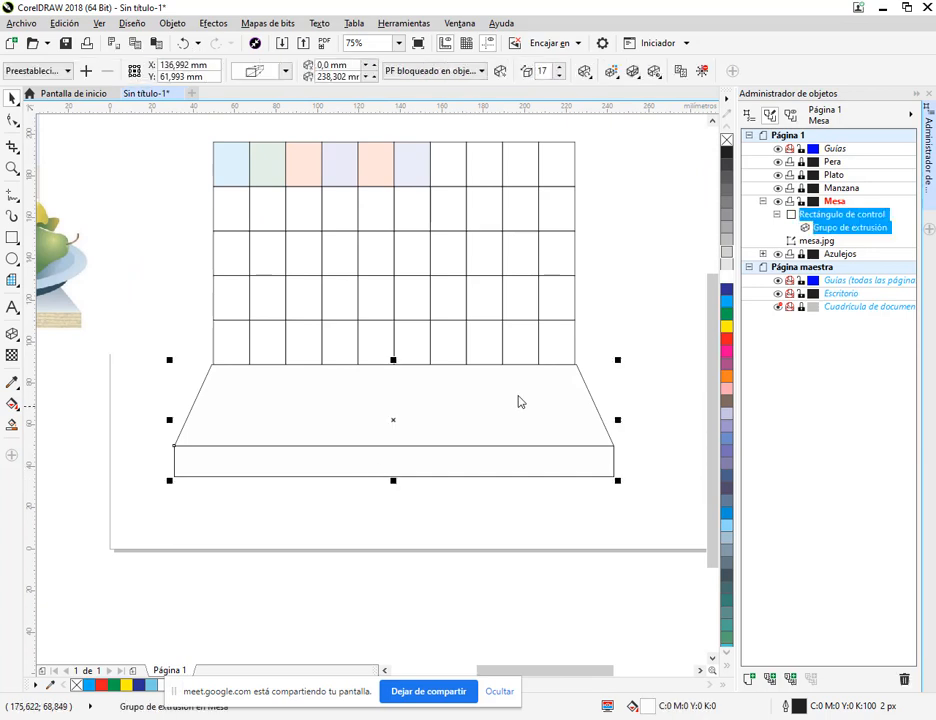
pyautogui.click(731, 314)
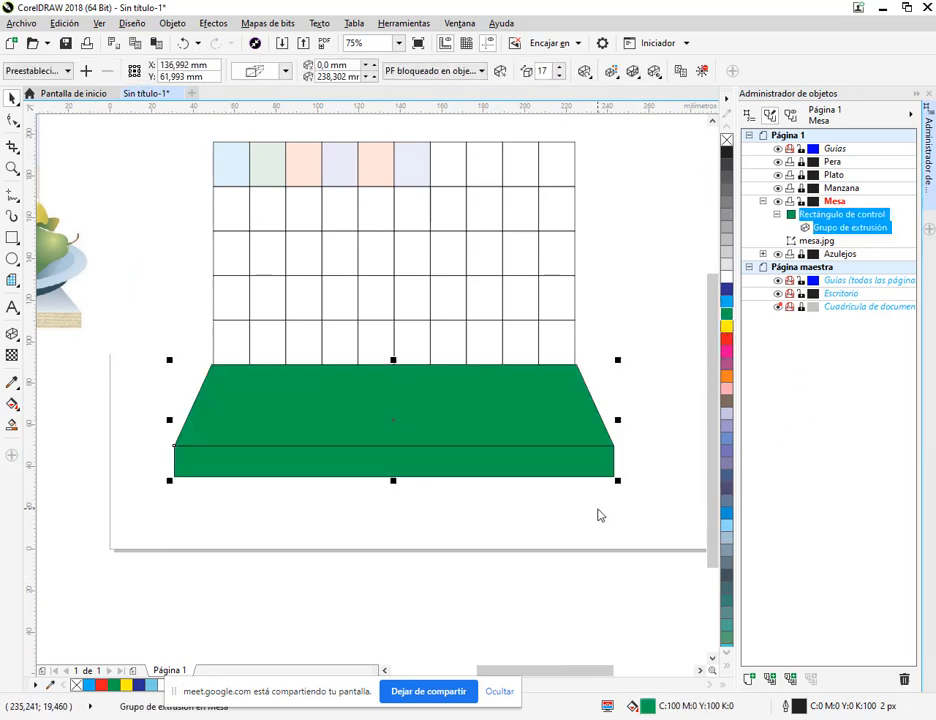
pyautogui.click(607, 509)
# Step: Select only the extrusion's control rectangle and fill it with yellow
pyautogui.click(494, 477)
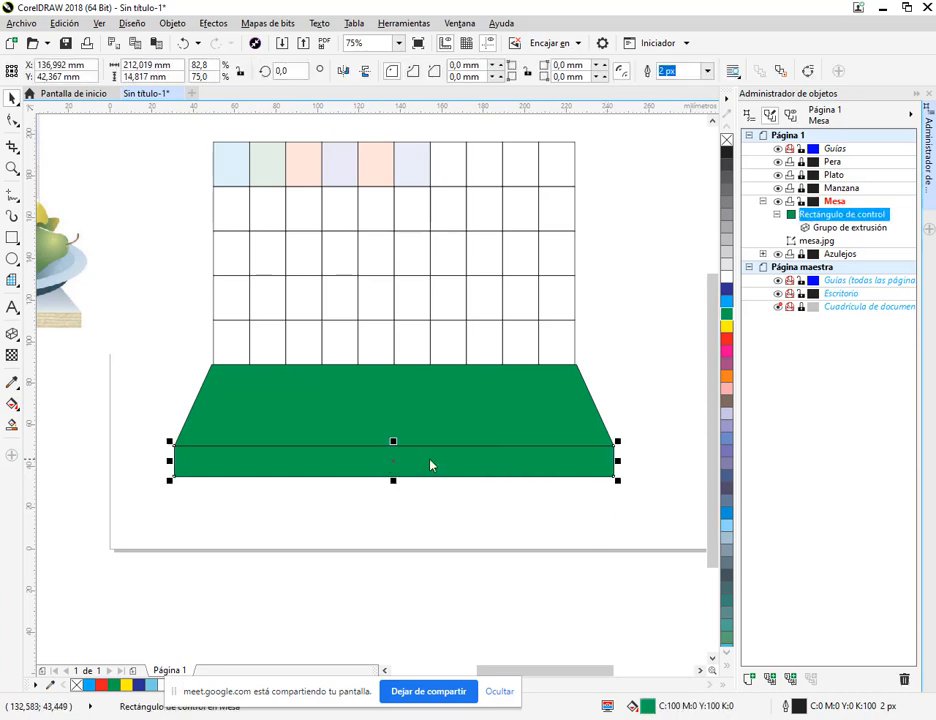
pyautogui.click(728, 327)
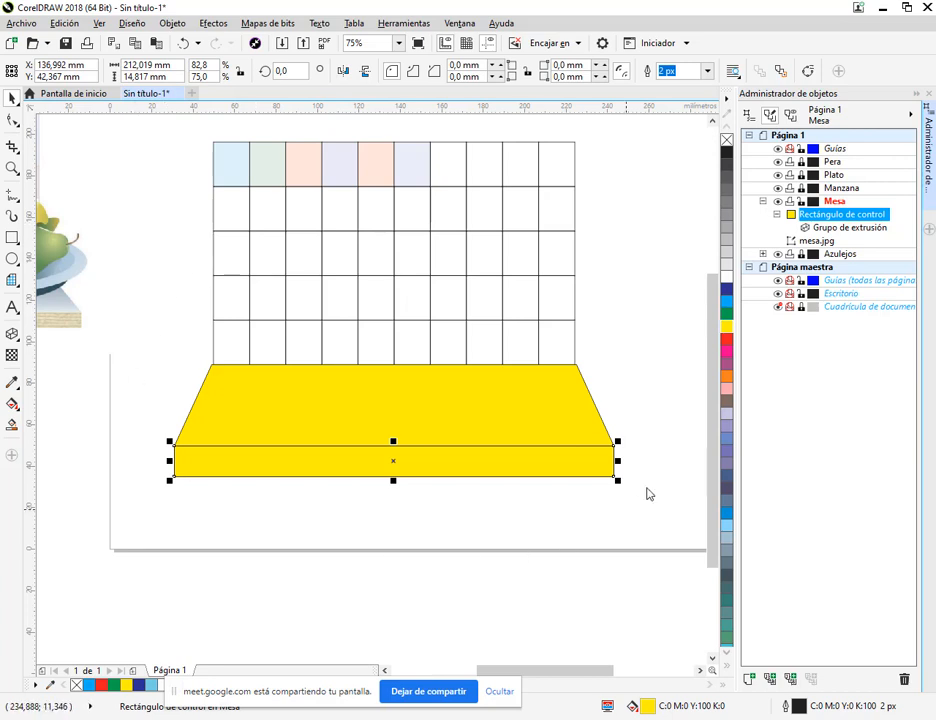
pyautogui.click(609, 337)
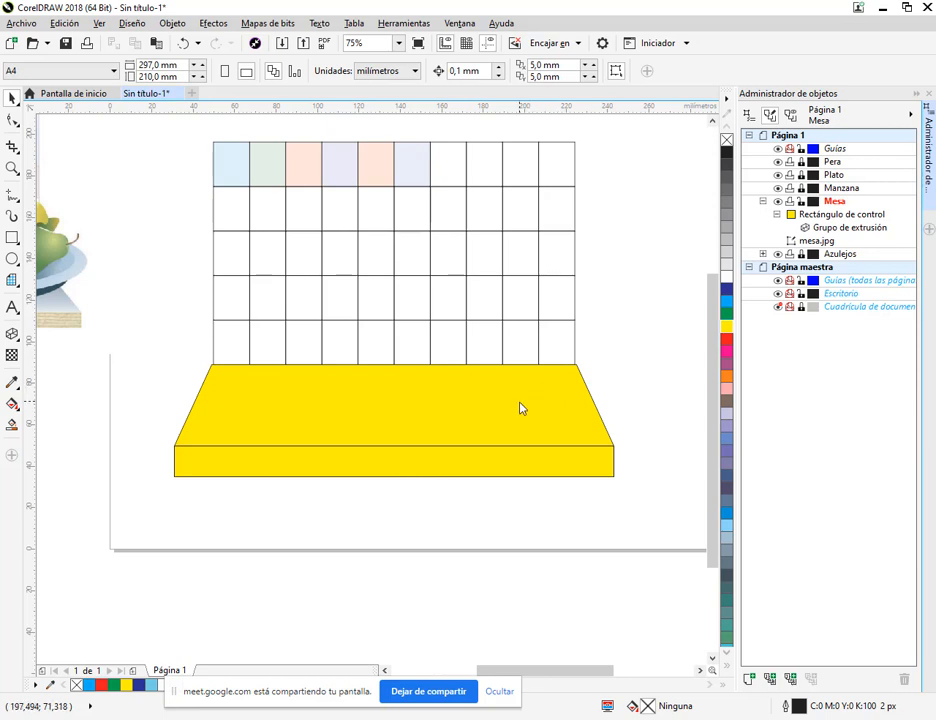
# Step: Give the table's extruded faces their own solid colour, trying a blue (C91 M76) and a pink (M96)
pyautogui.click(539, 372)
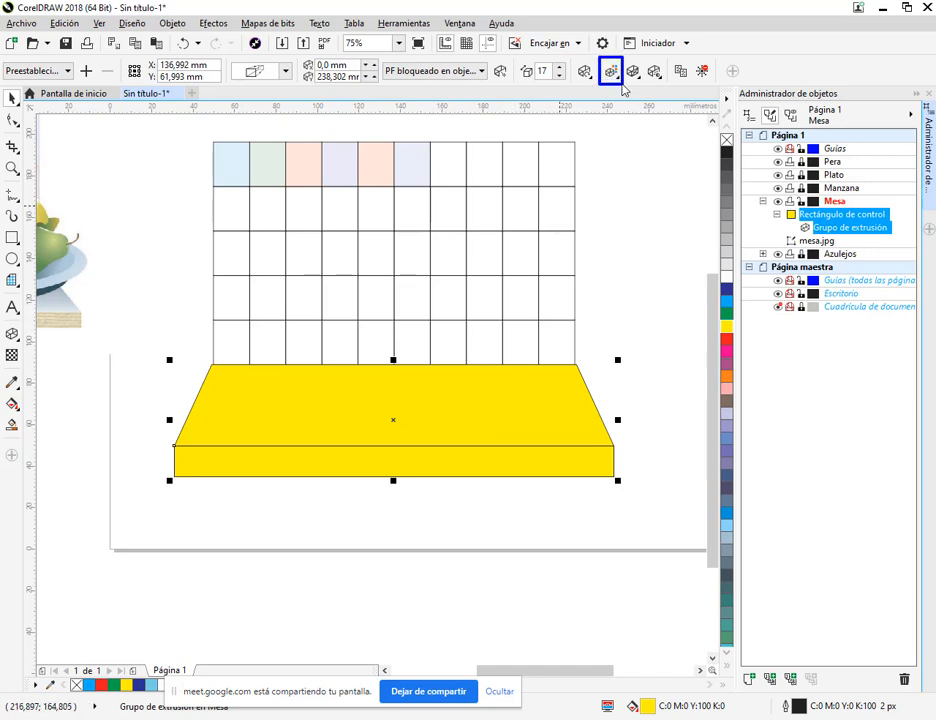
pyautogui.click(612, 74)
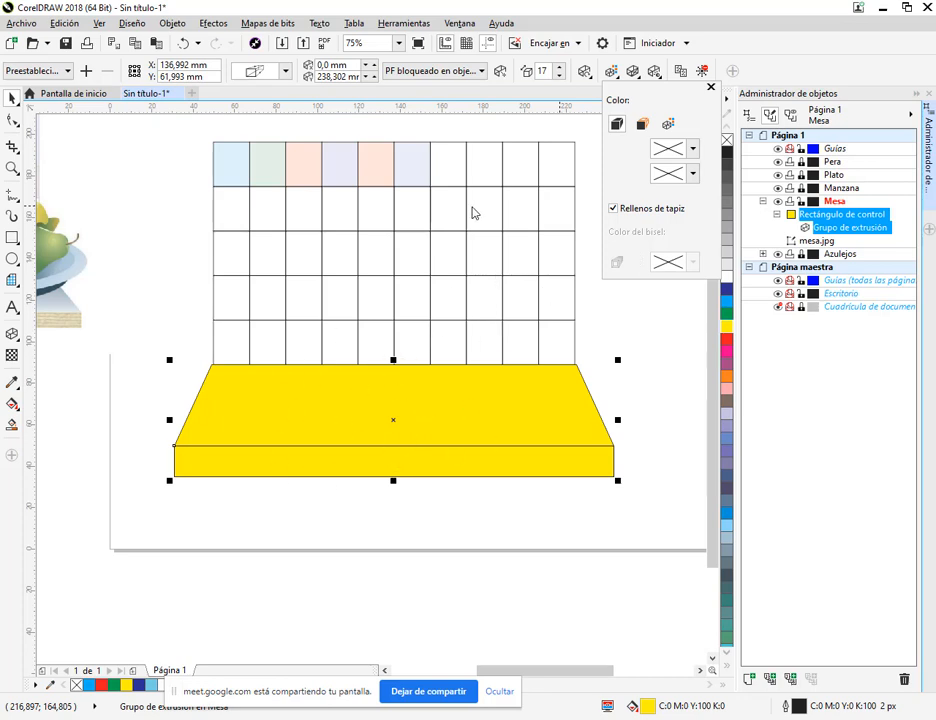
pyautogui.click(642, 124)
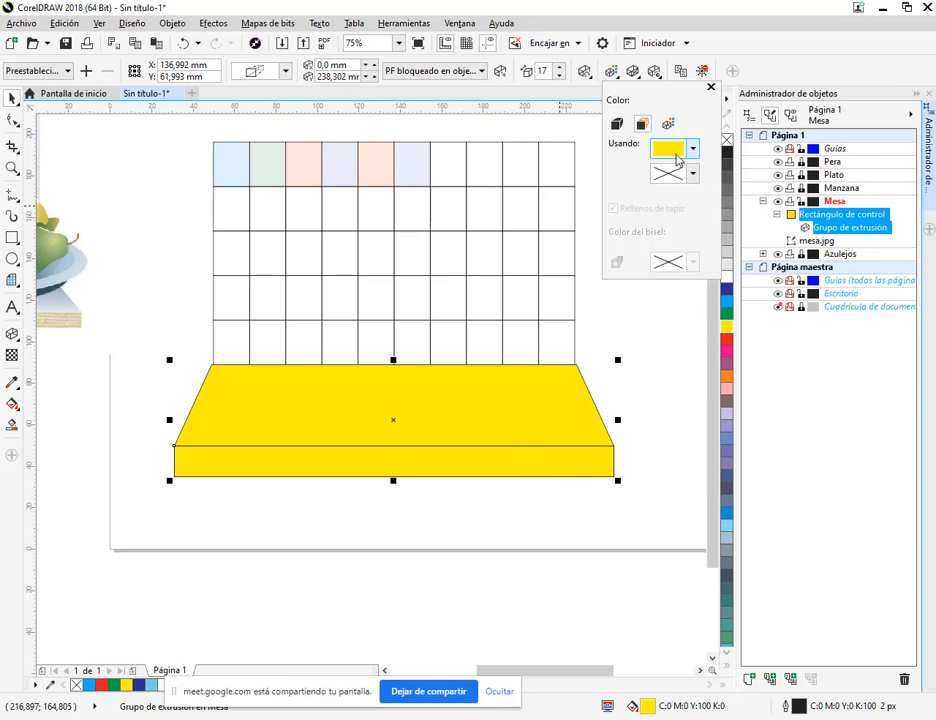
pyautogui.click(693, 152)
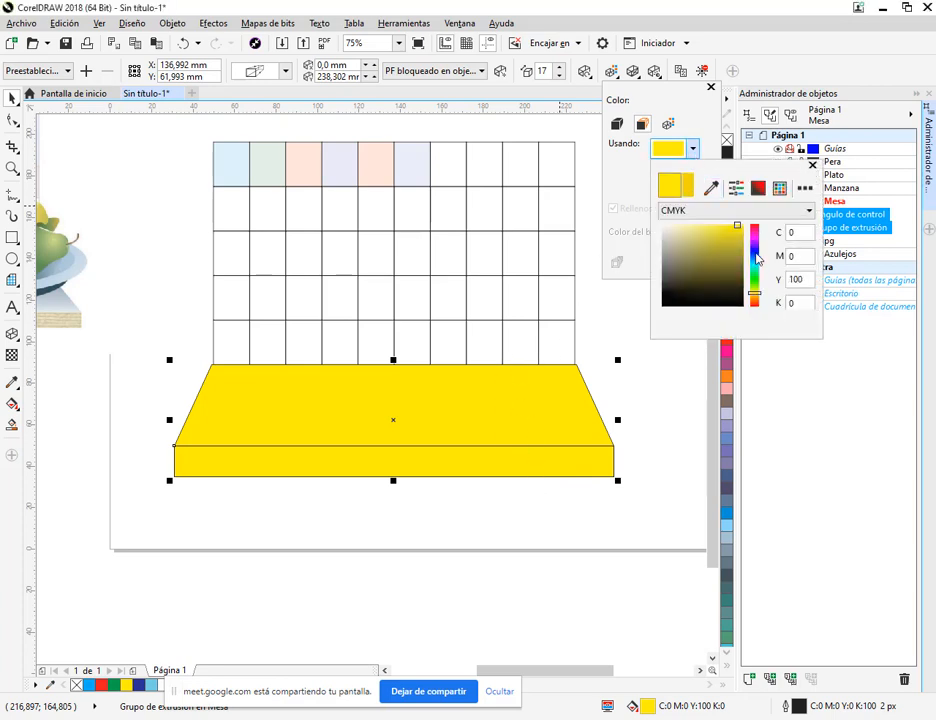
pyautogui.click(755, 255)
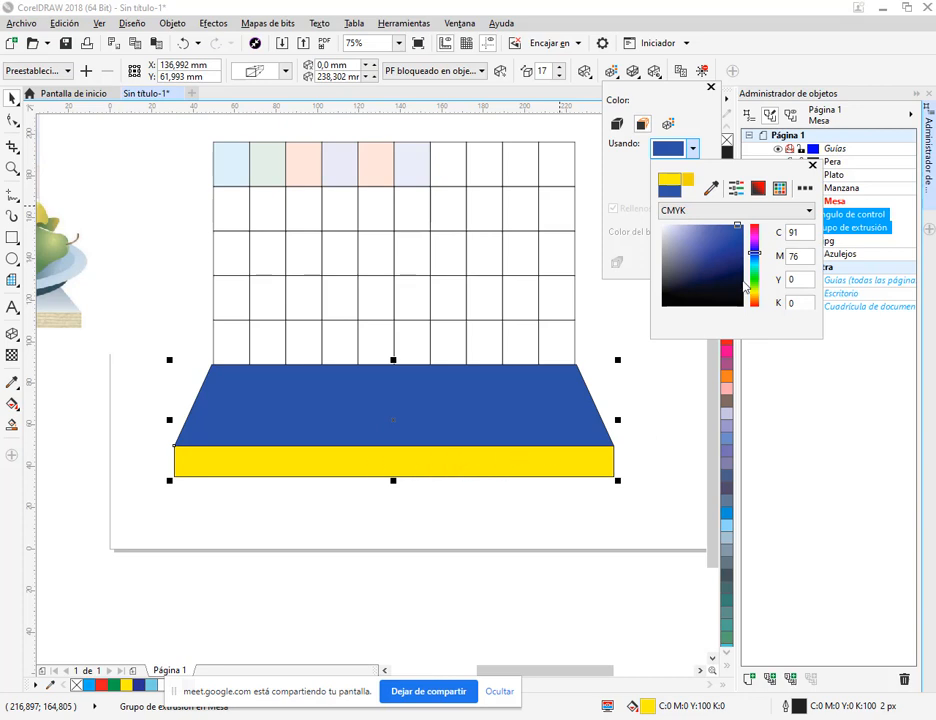
pyautogui.click(755, 233)
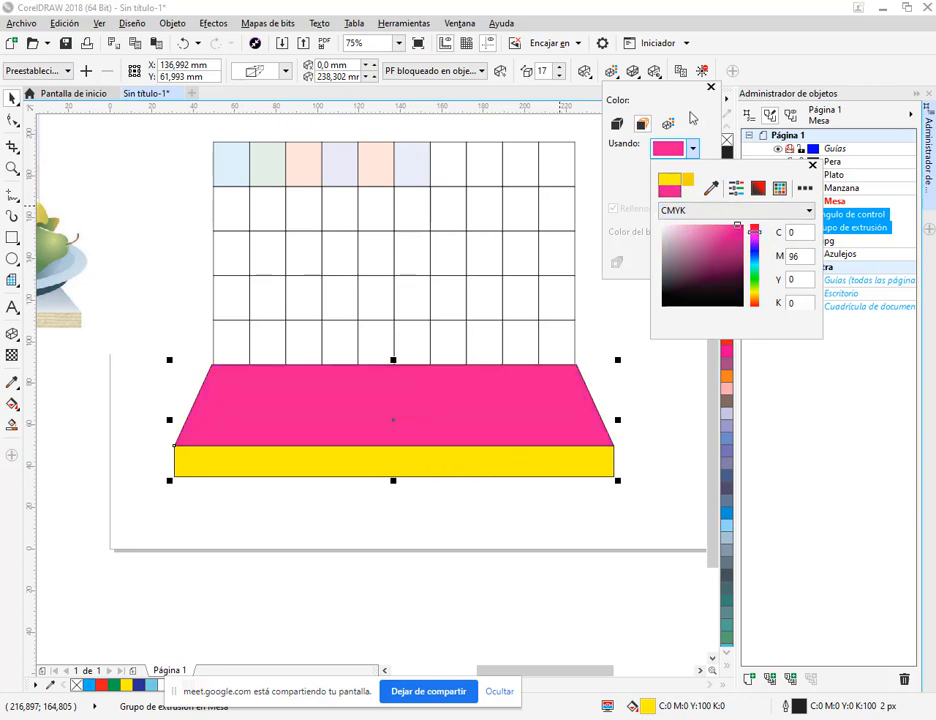
pyautogui.click(708, 137)
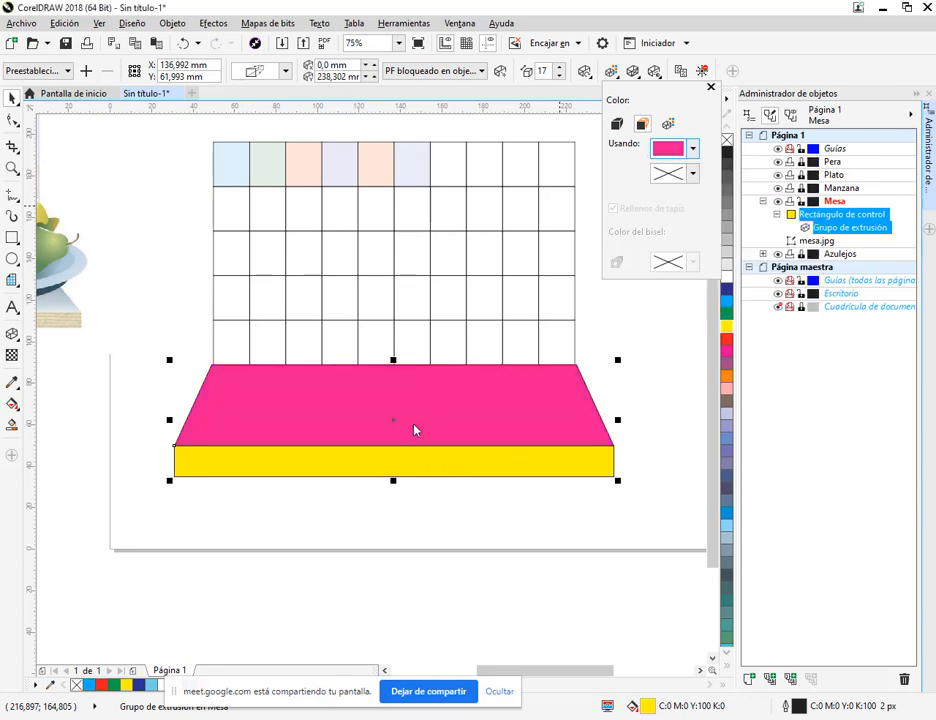
# Step: Switch the table extrusion to colour shading and set its end colour to light blue C18 M6 Y0 K0
pyautogui.click(668, 123)
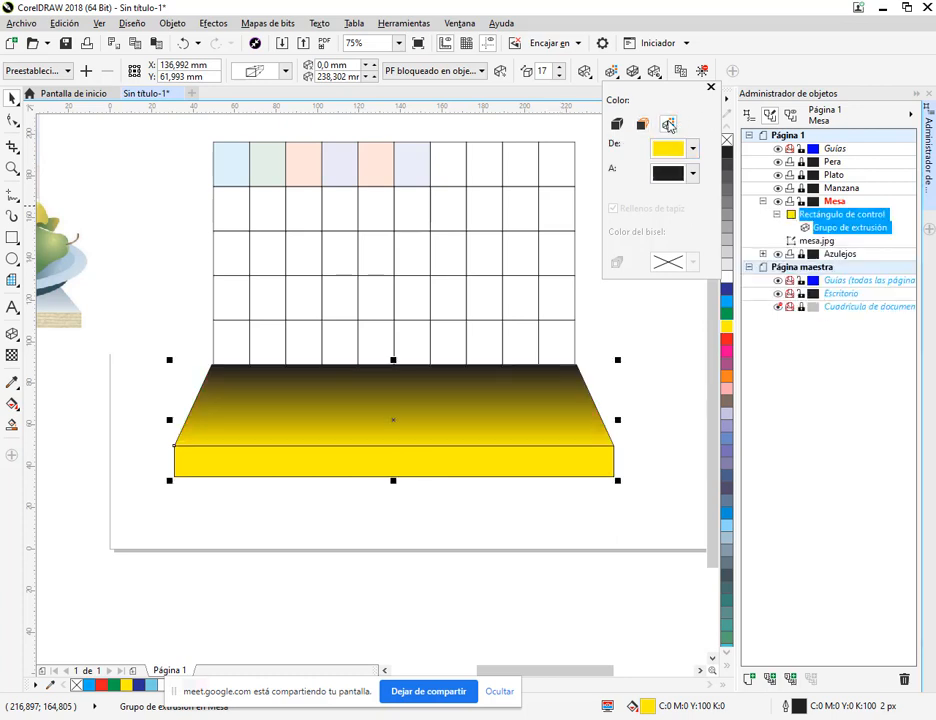
pyautogui.click(694, 173)
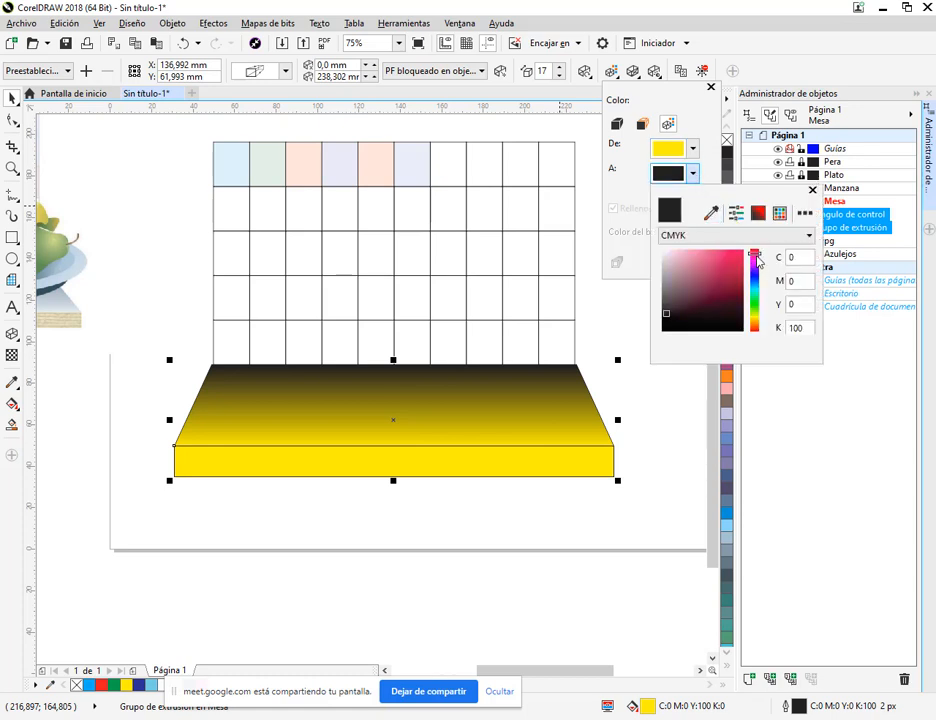
pyautogui.moveTo(756, 257); pyautogui.dragTo(757, 282)
pyautogui.moveTo(690, 270)
pyautogui.mouseDown()
pyautogui.moveTo(687, 251)
pyautogui.moveTo(678, 251)
pyautogui.mouseUp()
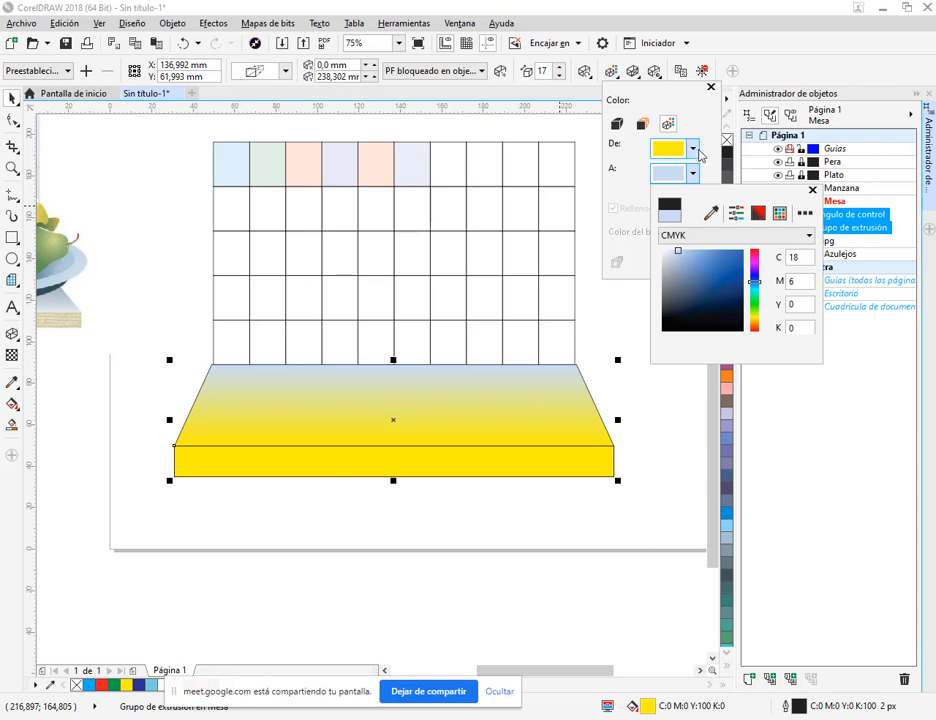
pyautogui.click(693, 174)
# Step: Set the extrusion shading's start colour to a pale blue, C18 M1 Y2 K0
pyautogui.click(692, 149)
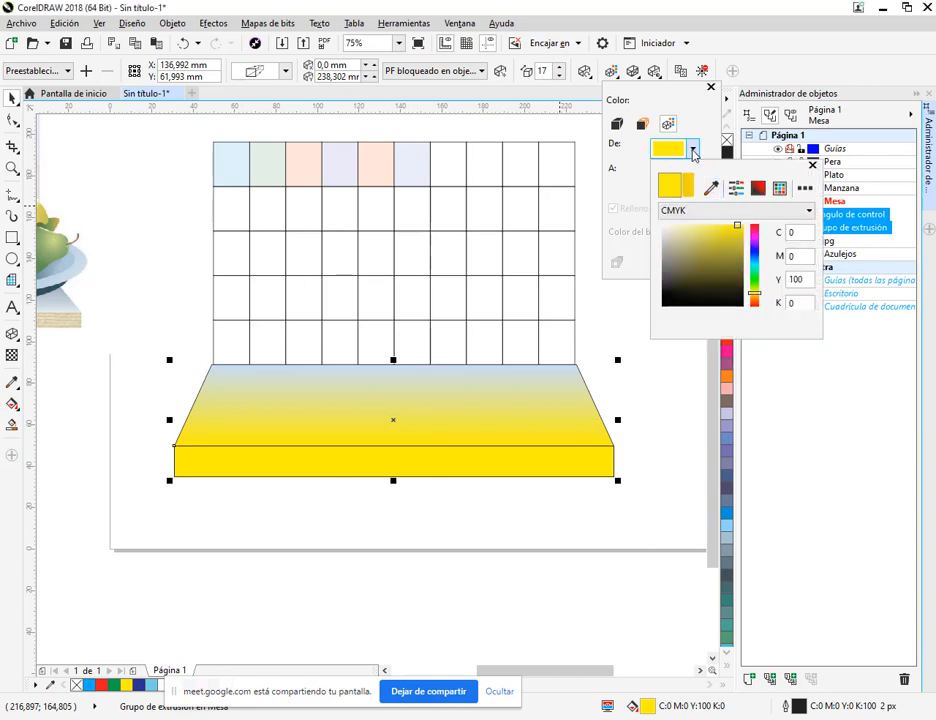
pyautogui.moveTo(757, 292); pyautogui.dragTo(758, 267)
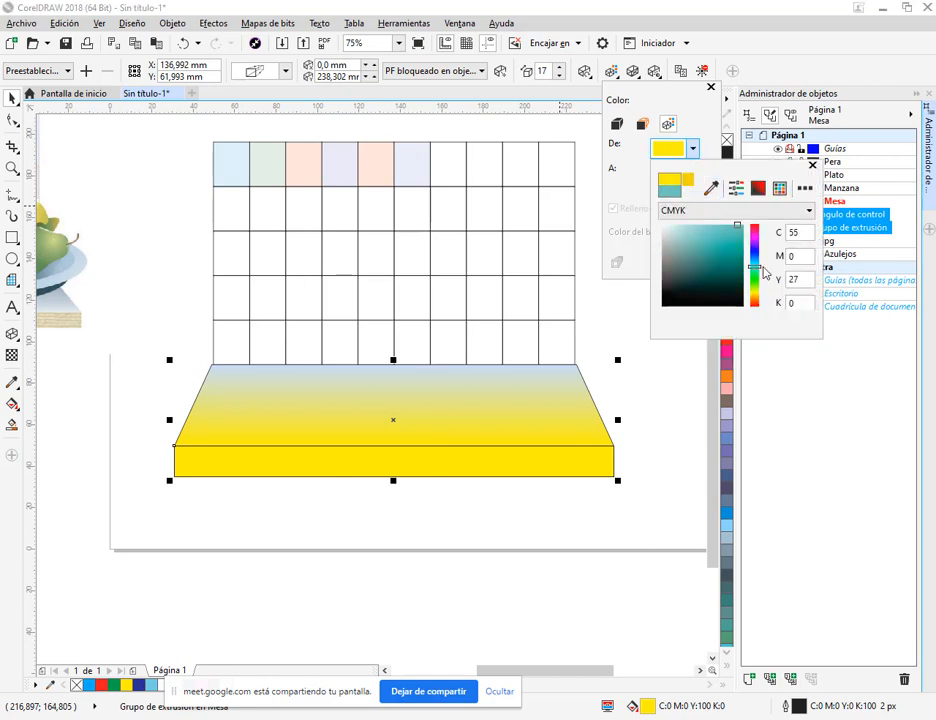
pyautogui.click(690, 227)
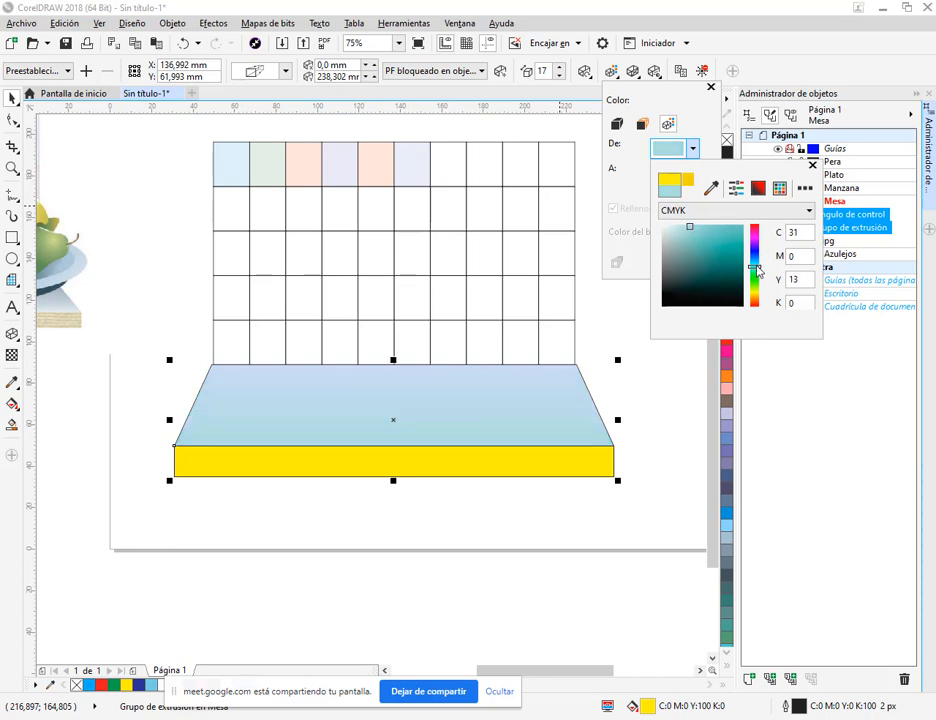
pyautogui.moveTo(756, 266); pyautogui.dragTo(755, 262)
pyautogui.click(676, 230)
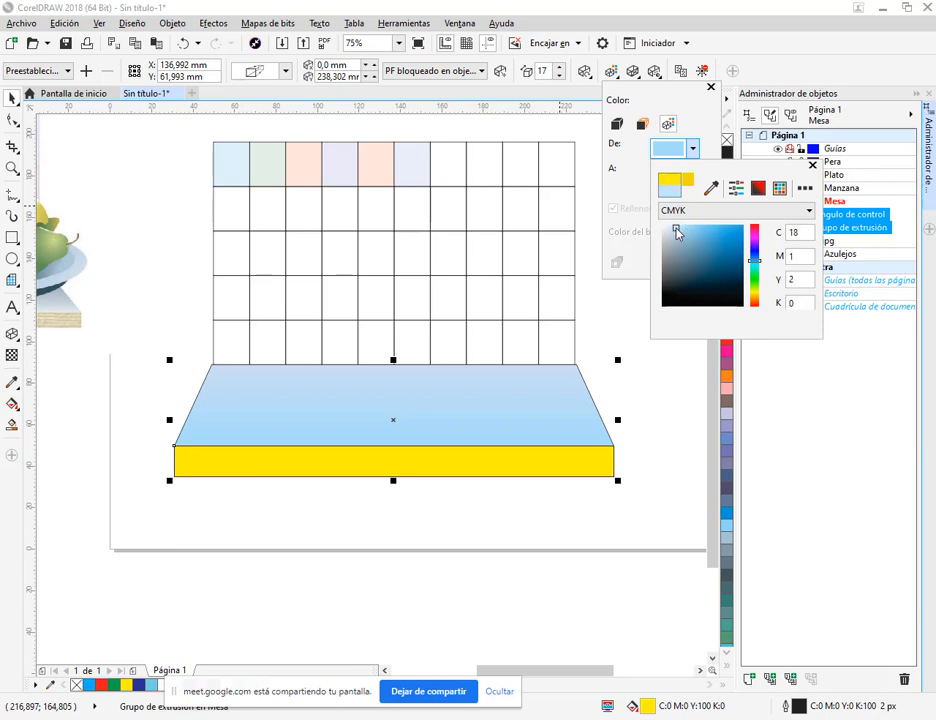
# Step: Darken the extrusion shading's end colour to blue C75 M44 Y0 K0, and close the extrusion colour settings
pyautogui.click(692, 173)
pyautogui.click(692, 173)
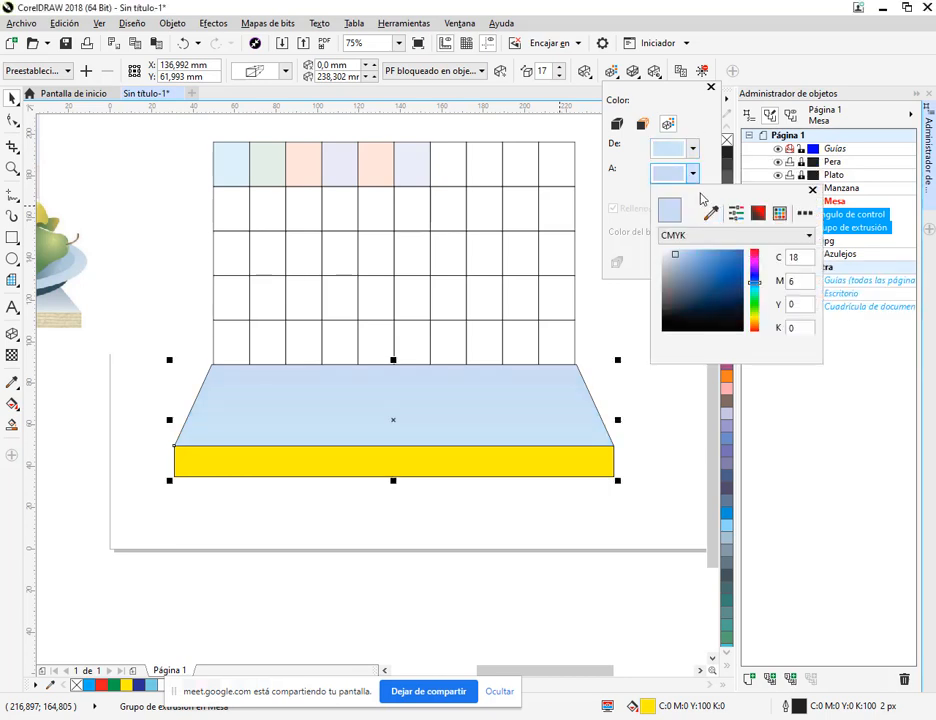
pyautogui.click(705, 258)
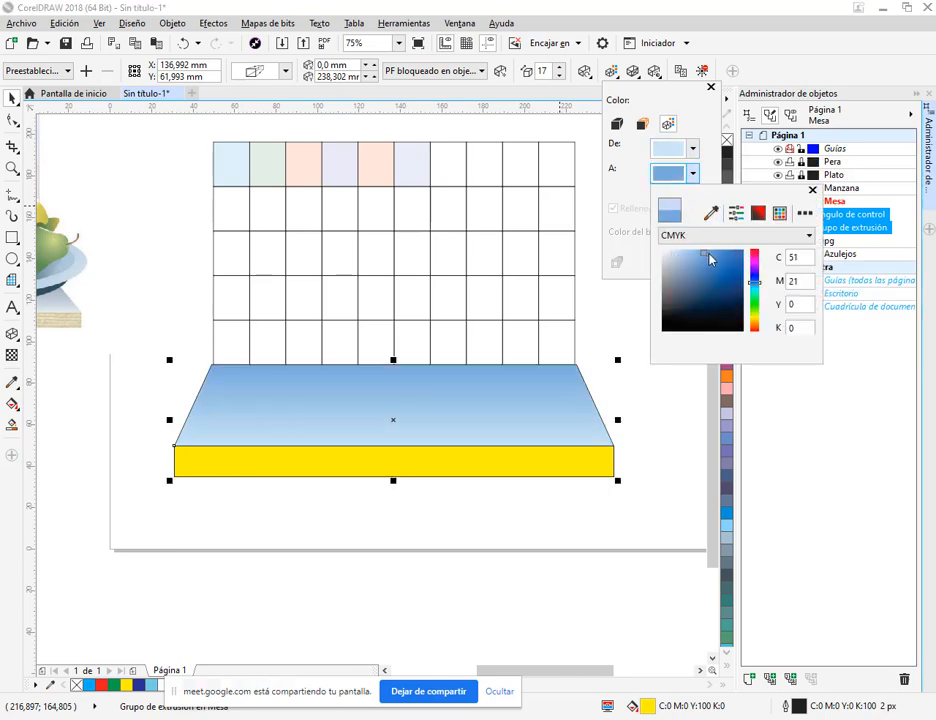
pyautogui.moveTo(710, 259); pyautogui.dragTo(729, 258)
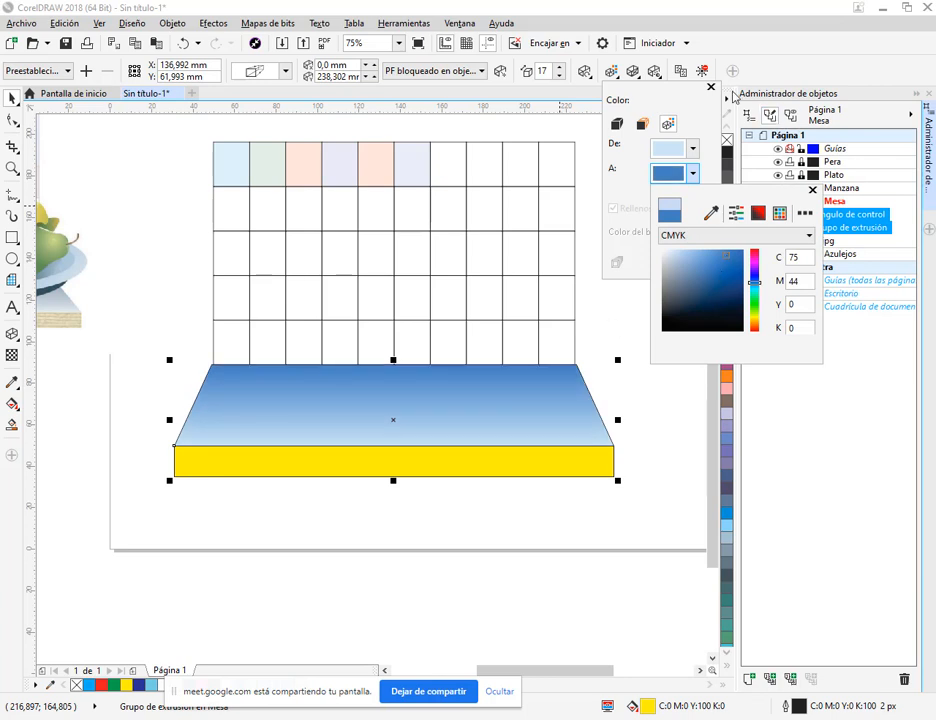
pyautogui.click(711, 88)
pyautogui.click(711, 88)
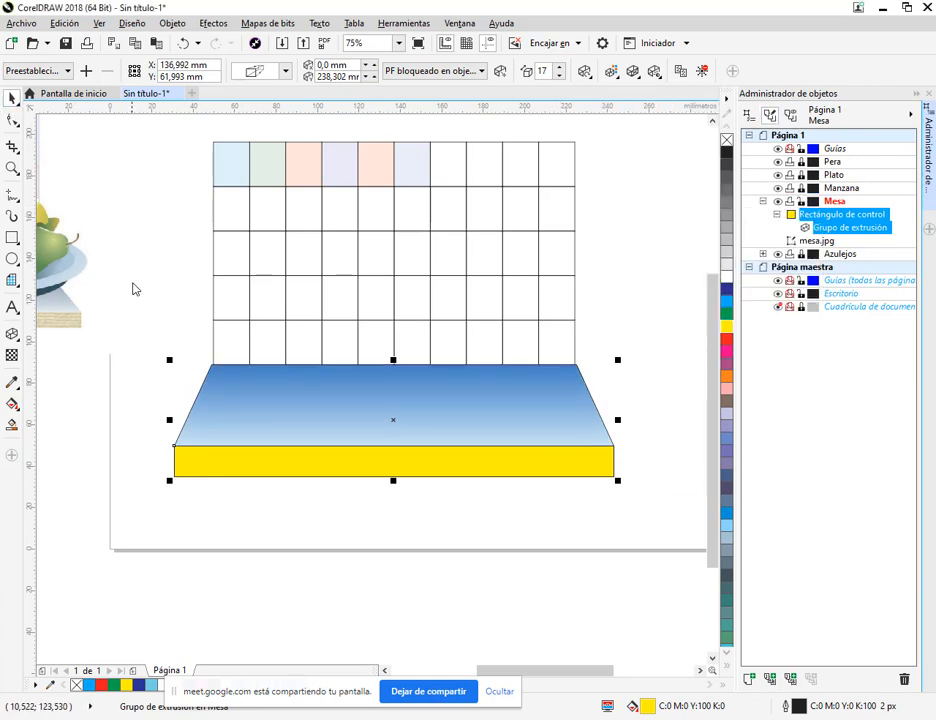
pyautogui.click(132, 286)
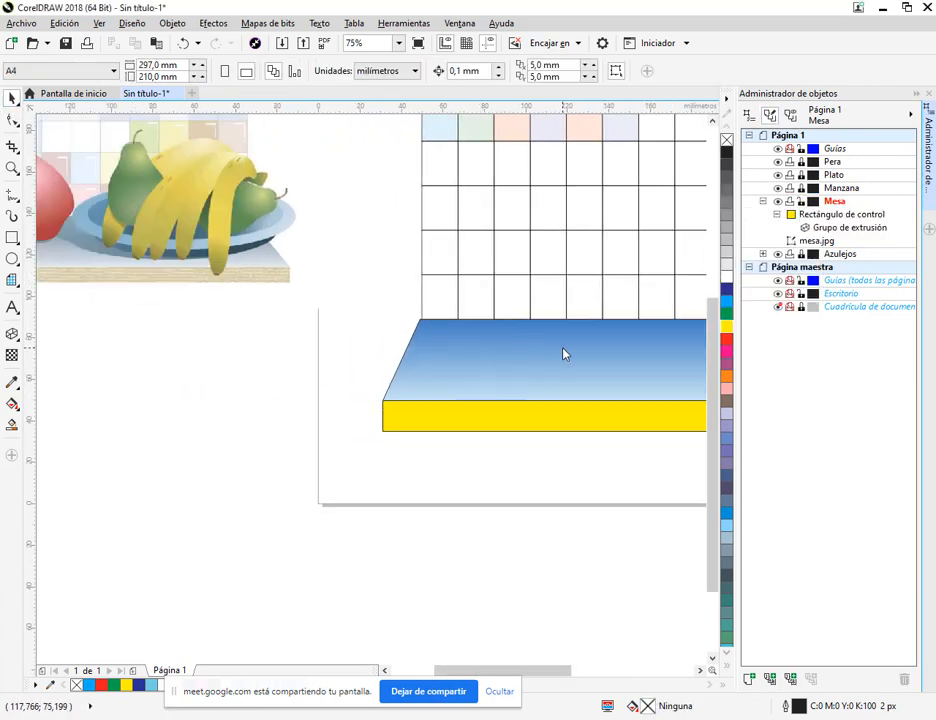
pyautogui.click(563, 352)
pyautogui.moveTo(690, 365); pyautogui.dragTo(747, 396)
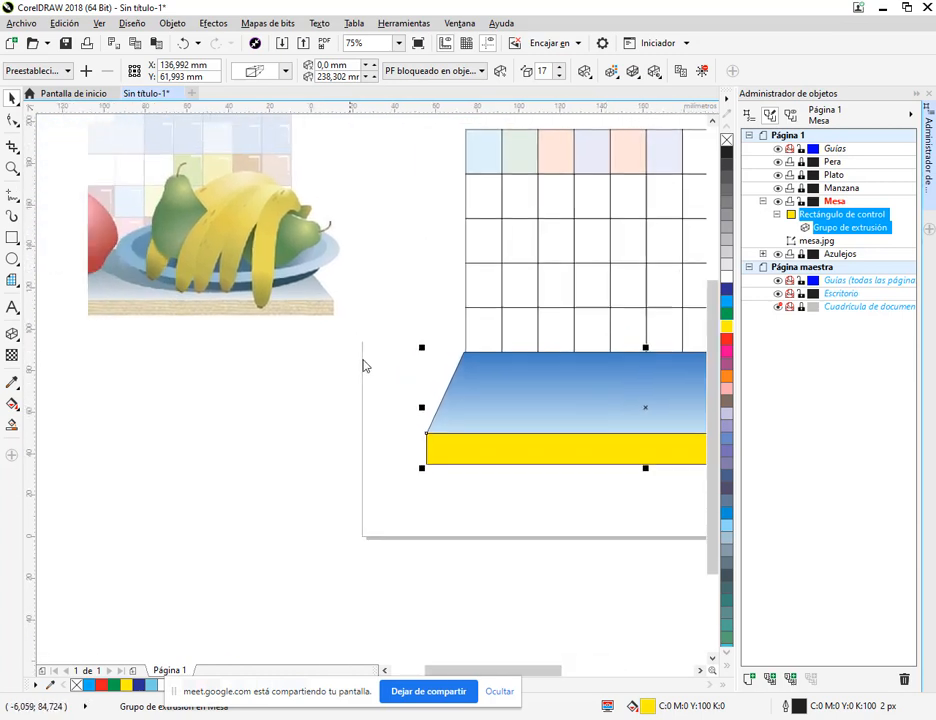
pyautogui.moveTo(547, 395); pyautogui.dragTo(380, 355)
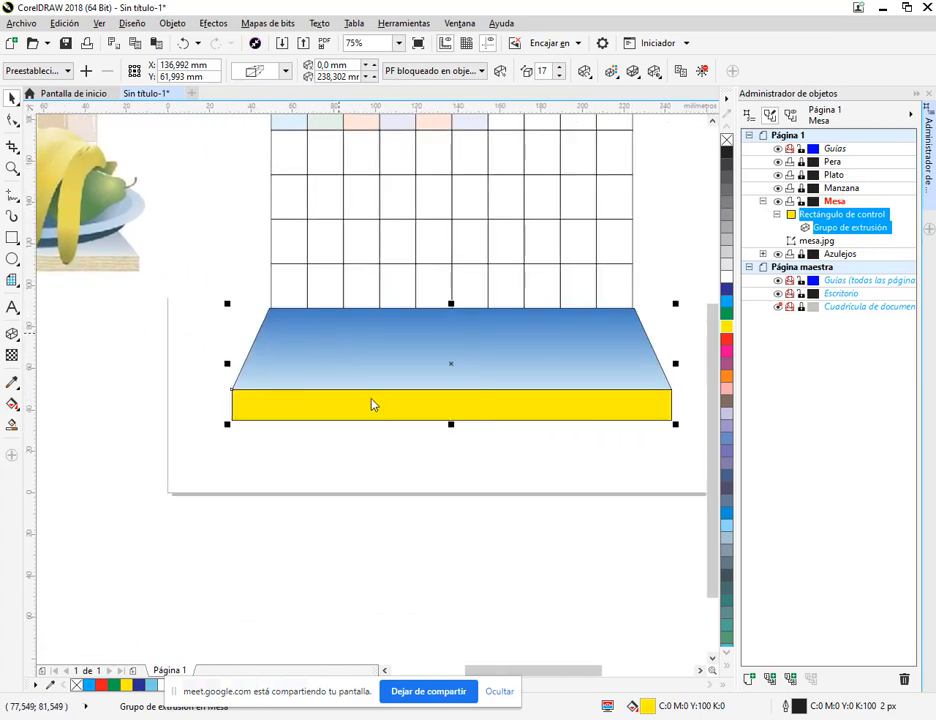
pyautogui.click(435, 521)
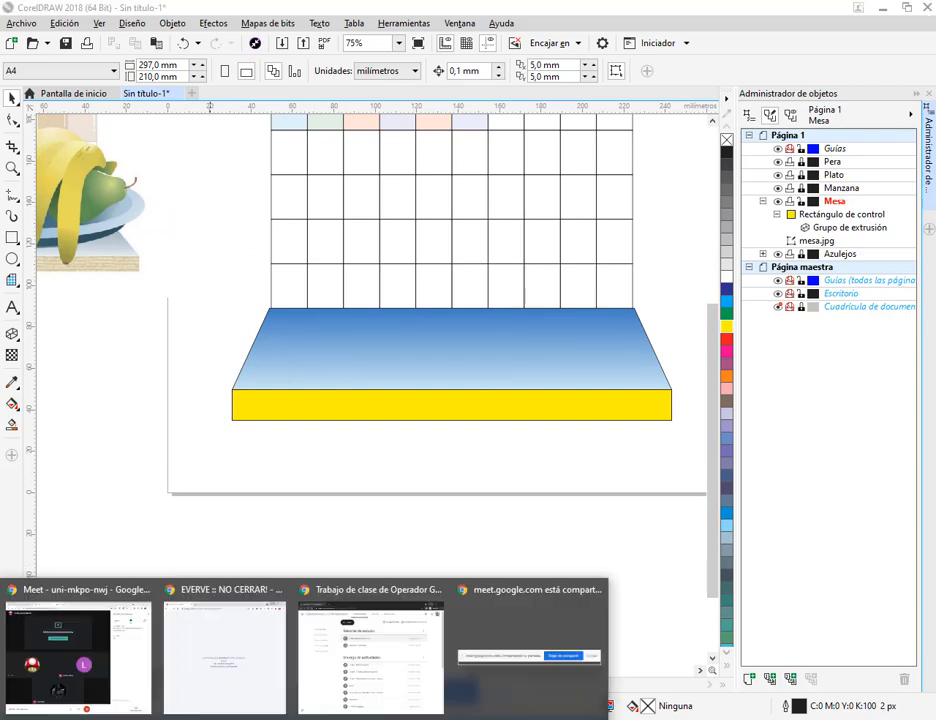
# Step: Switch to Chrome and search Google Images for "textura madera" in a new tab
pyautogui.click(100, 680)
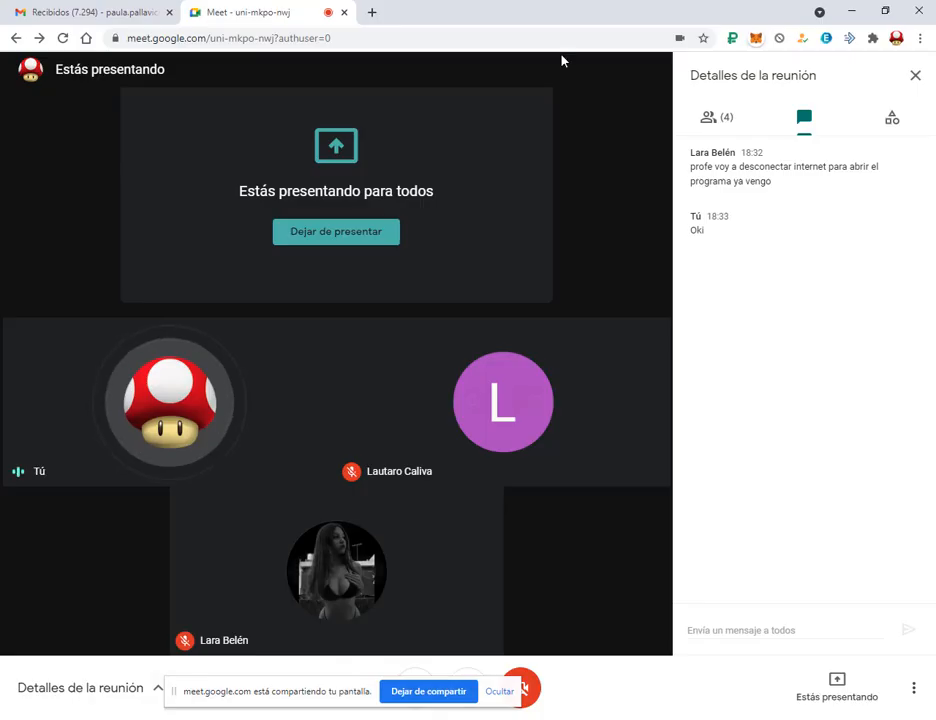
pyautogui.click(372, 12)
pyautogui.write('text')
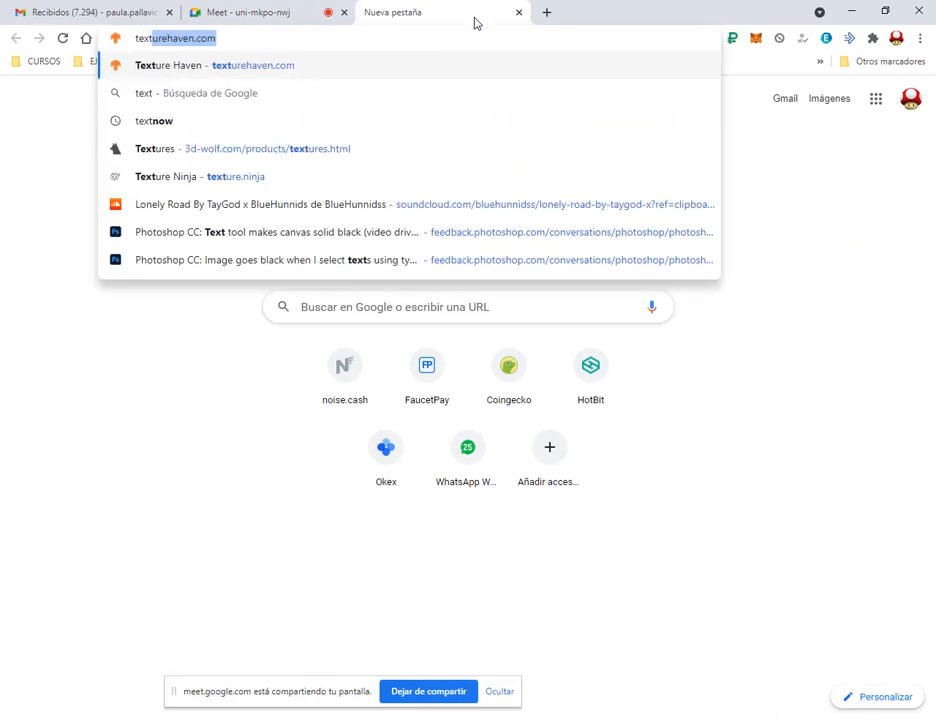
pyautogui.write('ura madera')
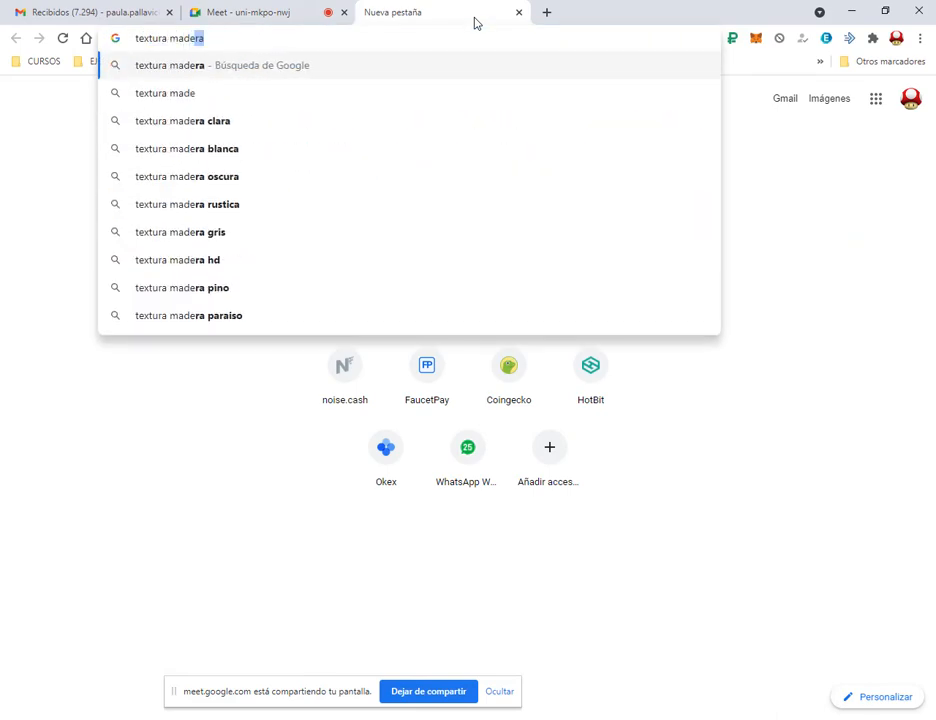
pyautogui.press('Return')
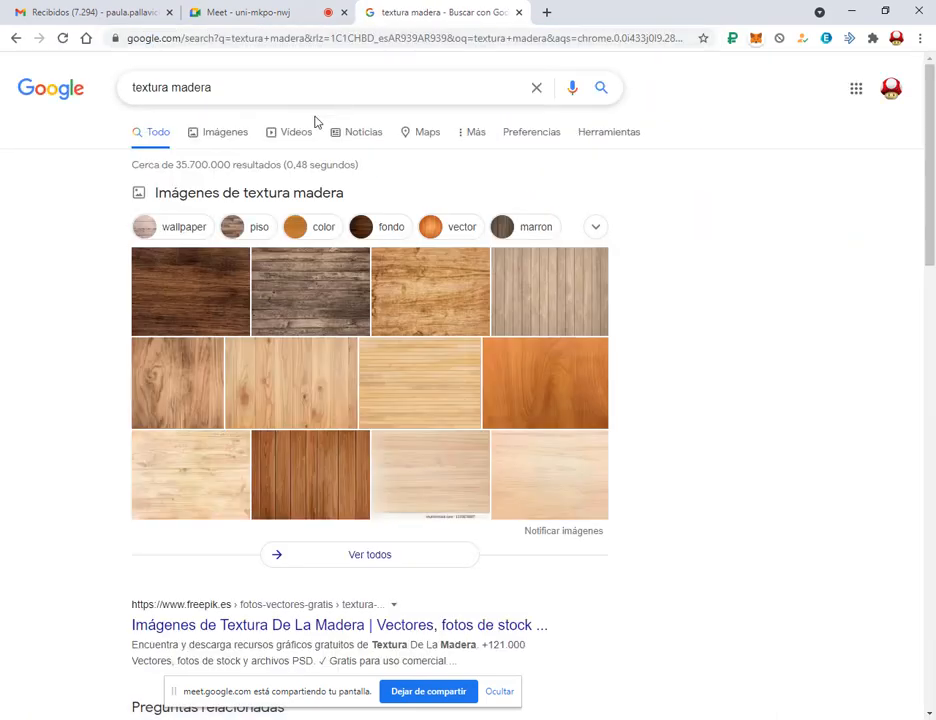
pyautogui.click(230, 141)
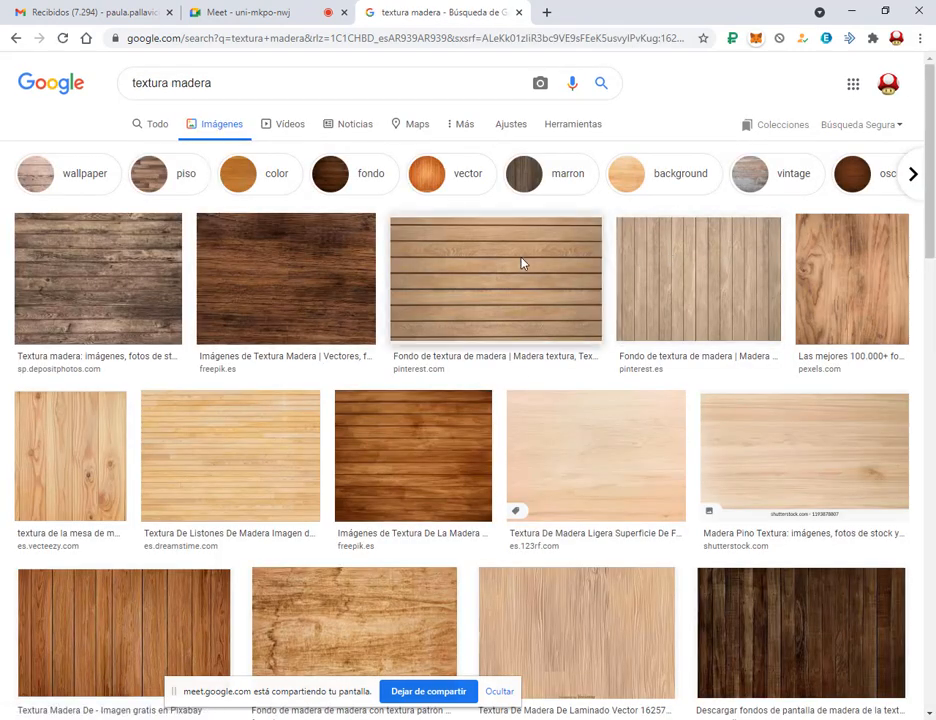
# Step: Browse the wood texture results and preview the vertical plank and dark wood images
pyautogui.scroll(-2, 641, 90)
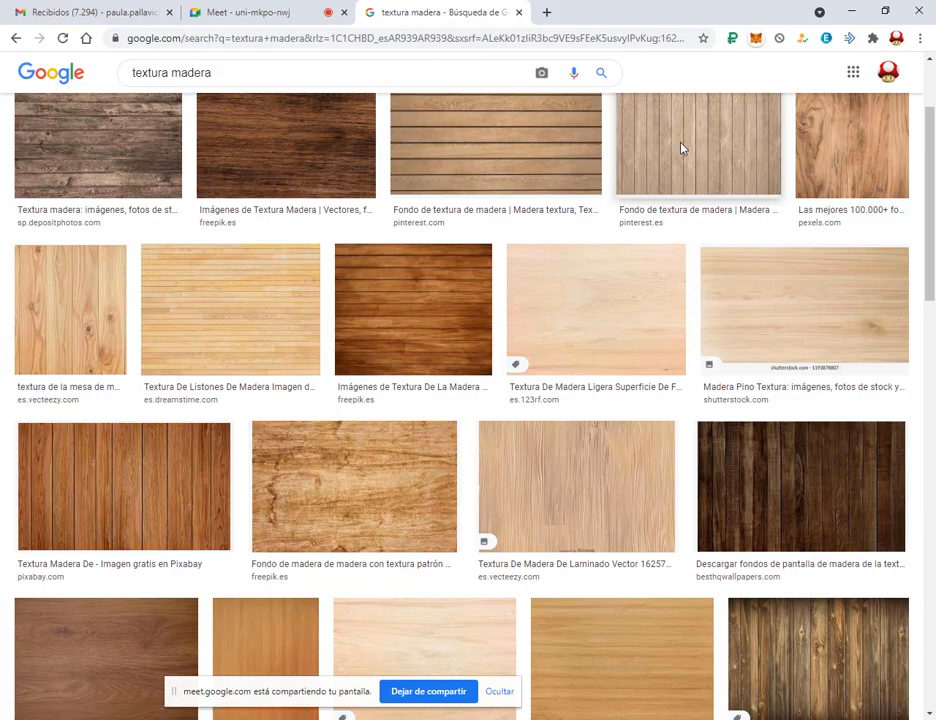
pyautogui.scroll(-2, 681, 147)
pyautogui.scroll(-3, 679, 146)
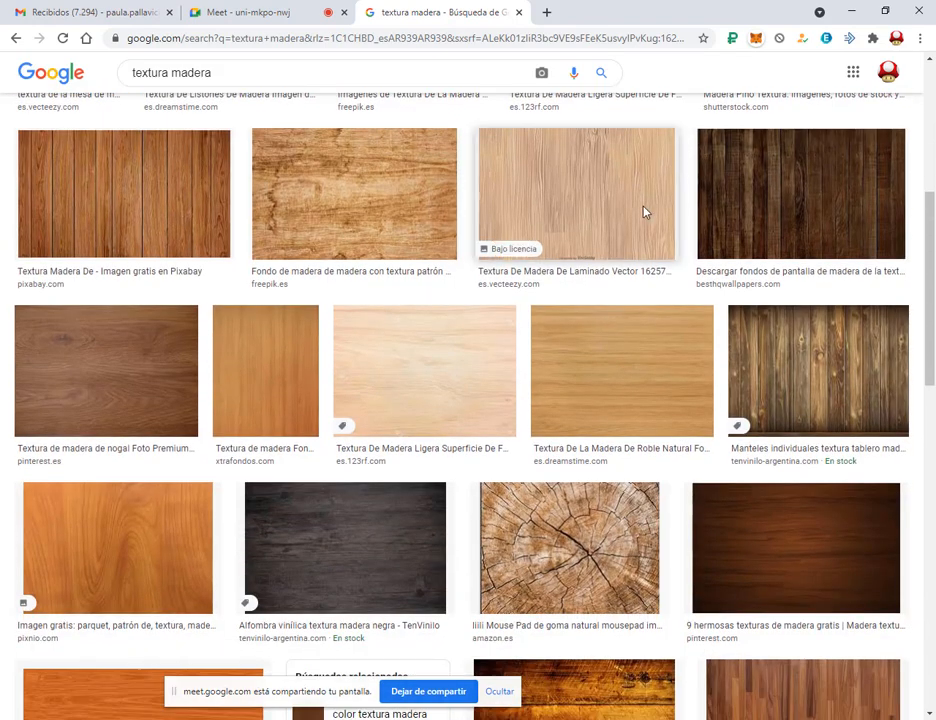
pyautogui.scroll(-3, 643, 209)
pyautogui.scroll(10, 641, 222)
pyautogui.click(633, 234)
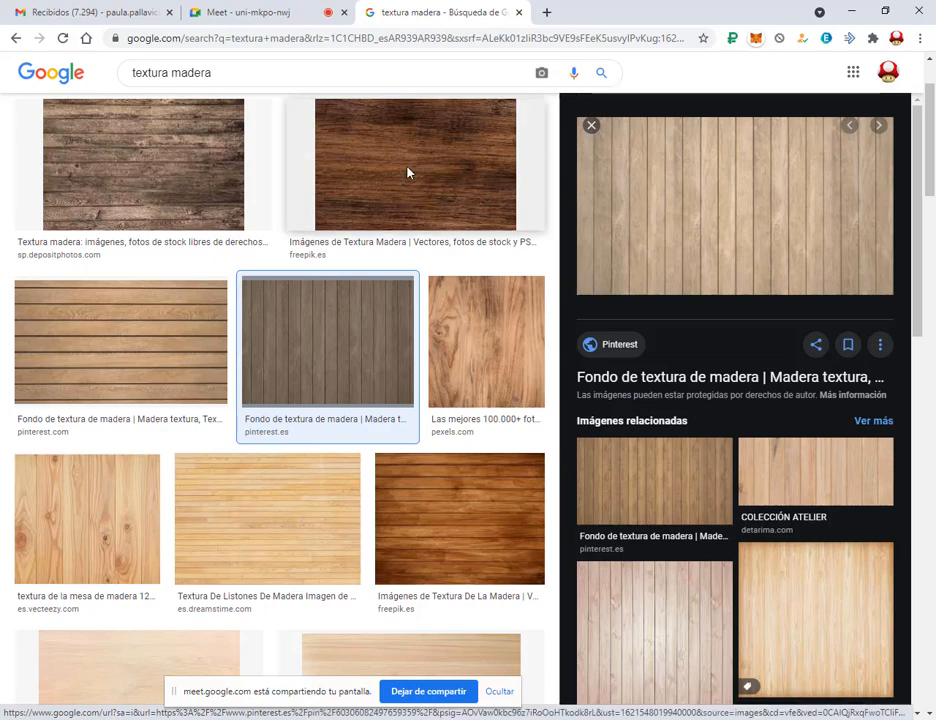
pyautogui.click(483, 178)
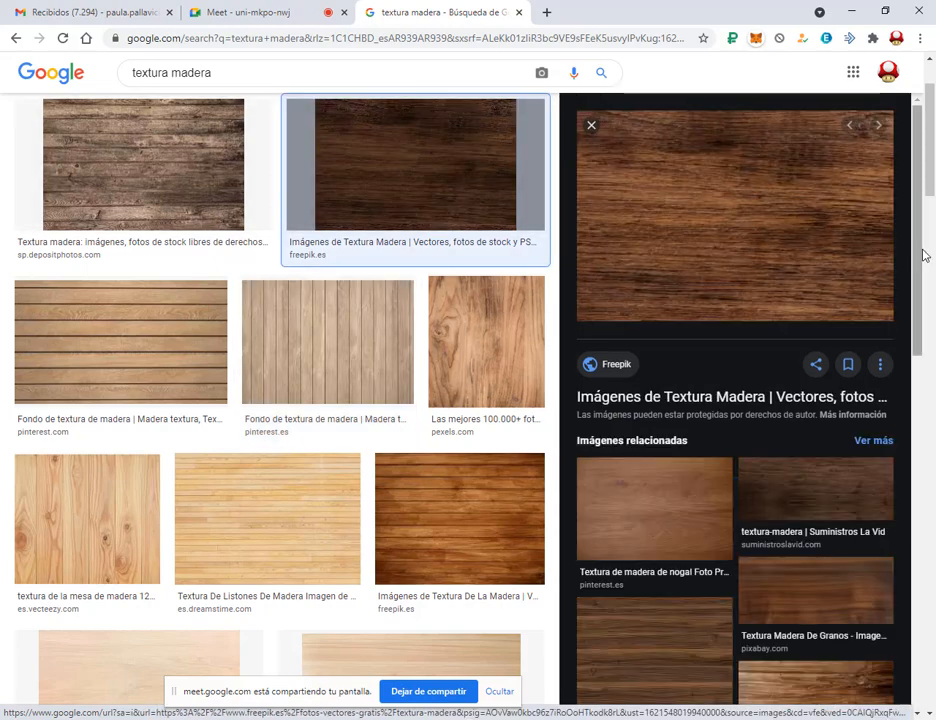
pyautogui.scroll(-3, 326, 422)
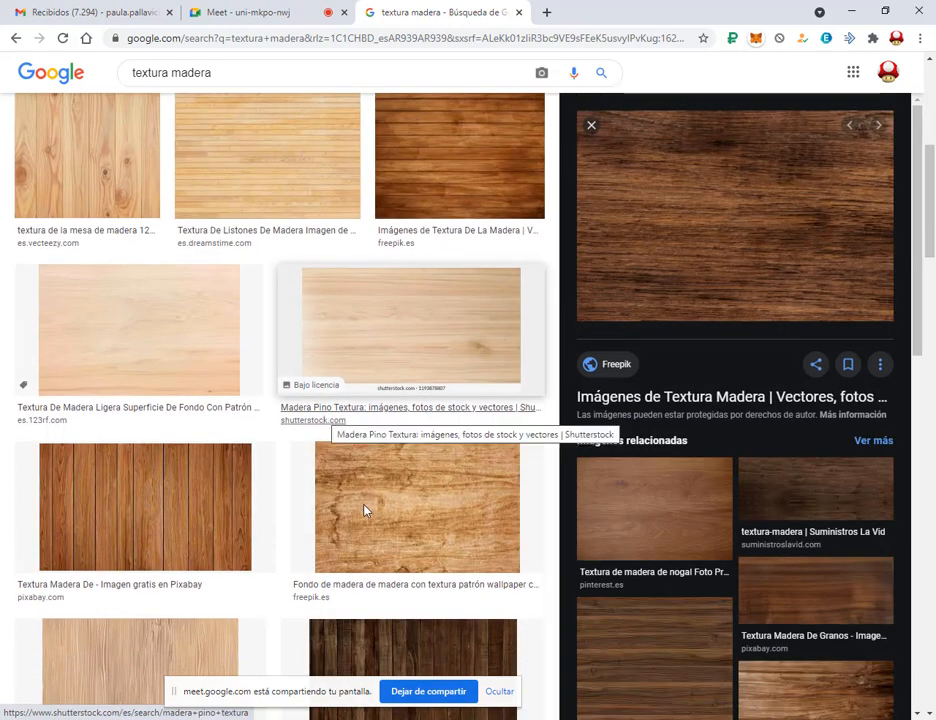
# Step: Preview the light-brown grained wood result, choose the related 800 × 450 Dreamstime laminate texture, and save that image to the computer
pyautogui.click(415, 505)
pyautogui.rightClick(687, 200)
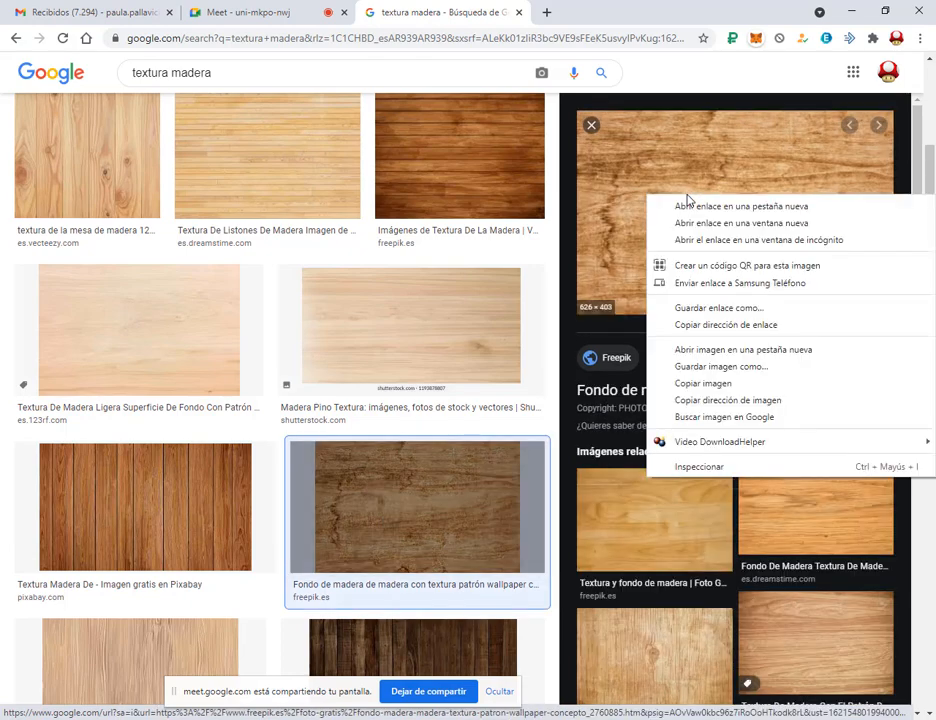
pyautogui.click(677, 5)
pyautogui.click(815, 510)
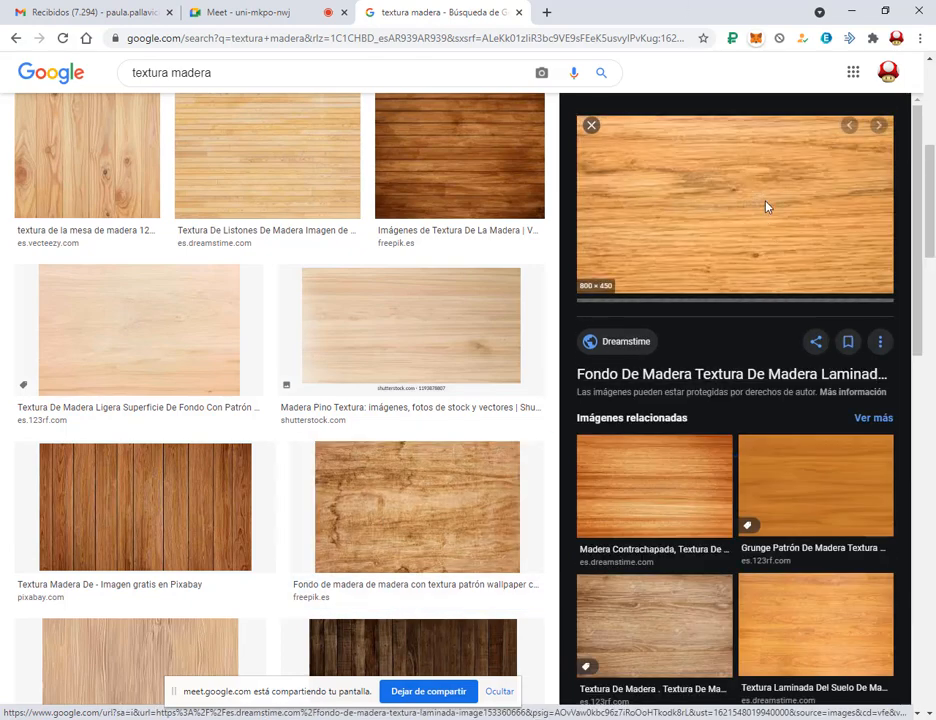
pyautogui.rightClick(729, 187)
pyautogui.click(725, 12)
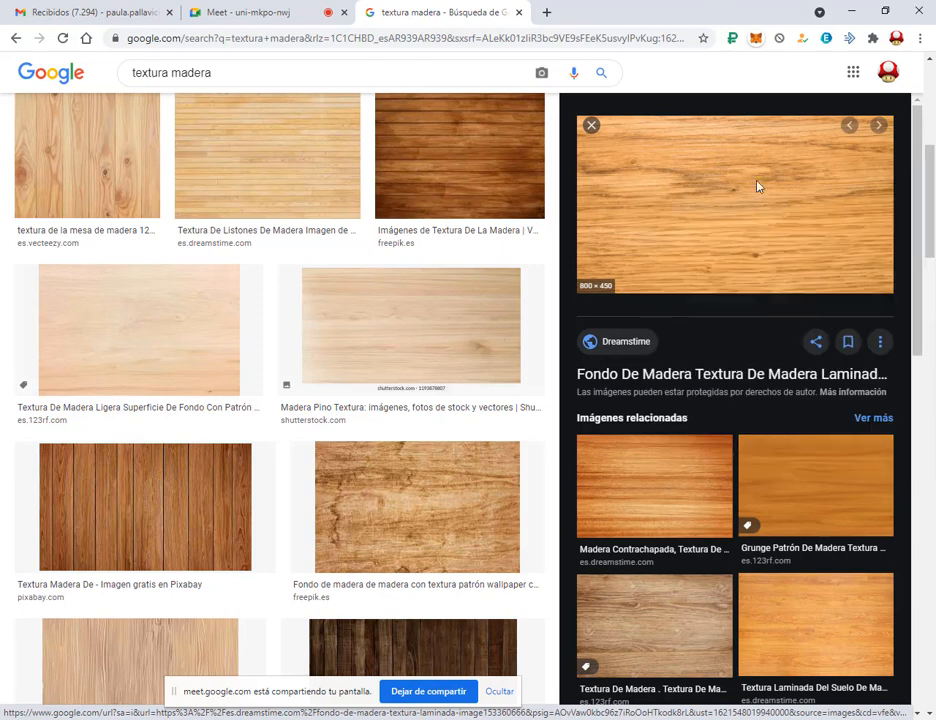
pyautogui.rightClick(760, 185)
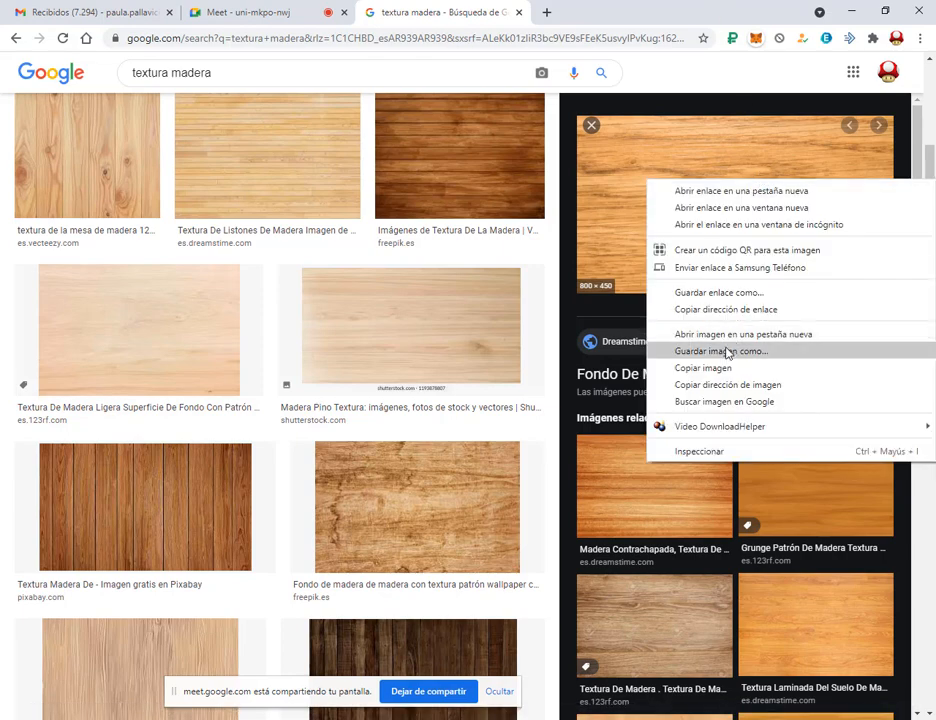
pyautogui.click(712, 351)
pyautogui.click(731, 596)
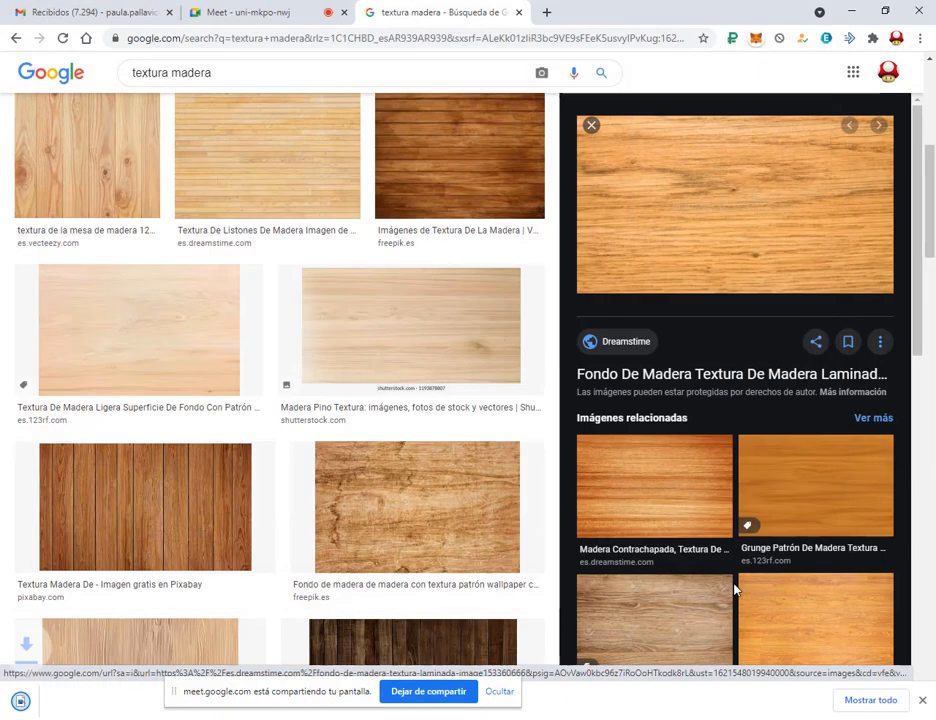
# Step: Bring the saved wood image from the desktop into CorelDRAW and PowerClip it inside the table's front rectangle
pyautogui.press('super+d')
pyautogui.moveTo(183, 637); pyautogui.dragTo(637, 629)
pyautogui.moveTo(303, 403); pyautogui.dragTo(472, 411)
pyautogui.click(531, 456)
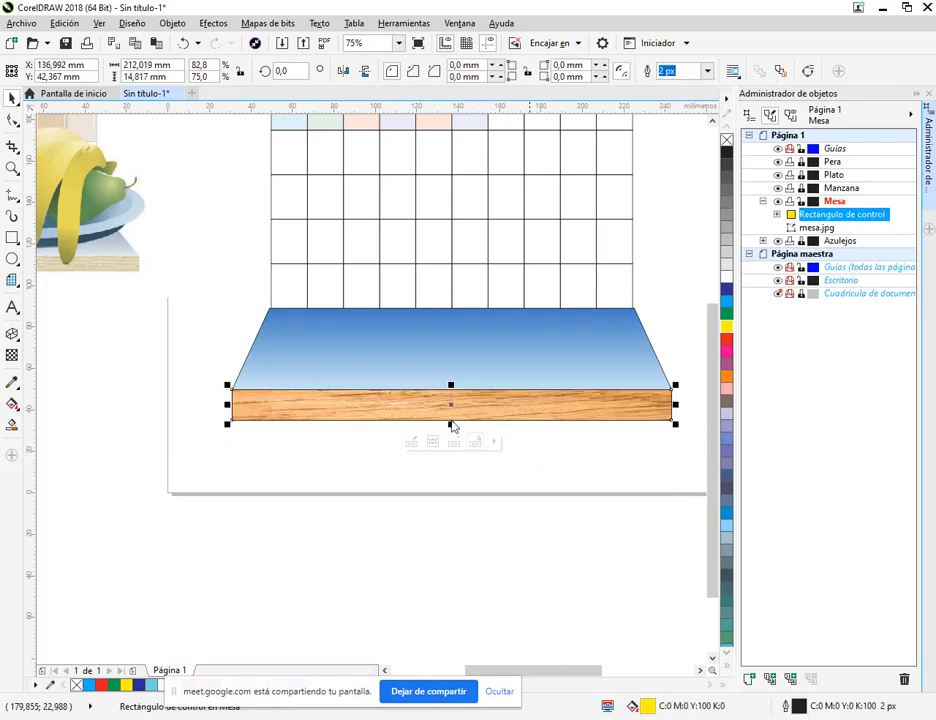
# Step: Edit the front rectangle's PowerClip contents, shift the wood image slightly right and up to cover the whole frame, and finish editing
pyautogui.click(412, 443)
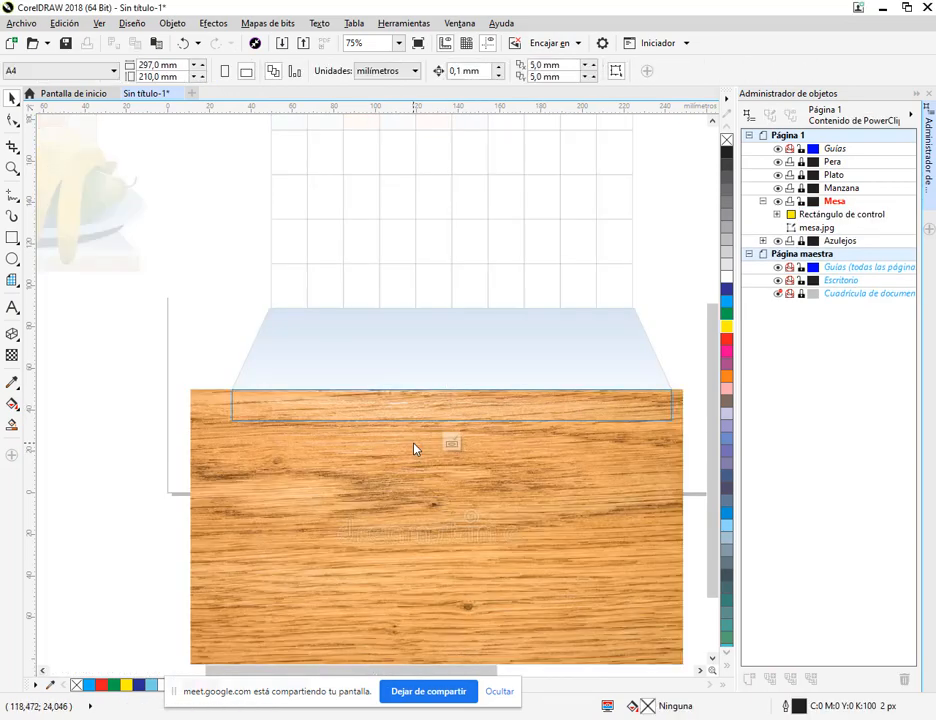
pyautogui.moveTo(545, 496)
pyautogui.mouseDown()
pyautogui.moveTo(583, 495)
pyautogui.moveTo(555, 489)
pyautogui.mouseUp()
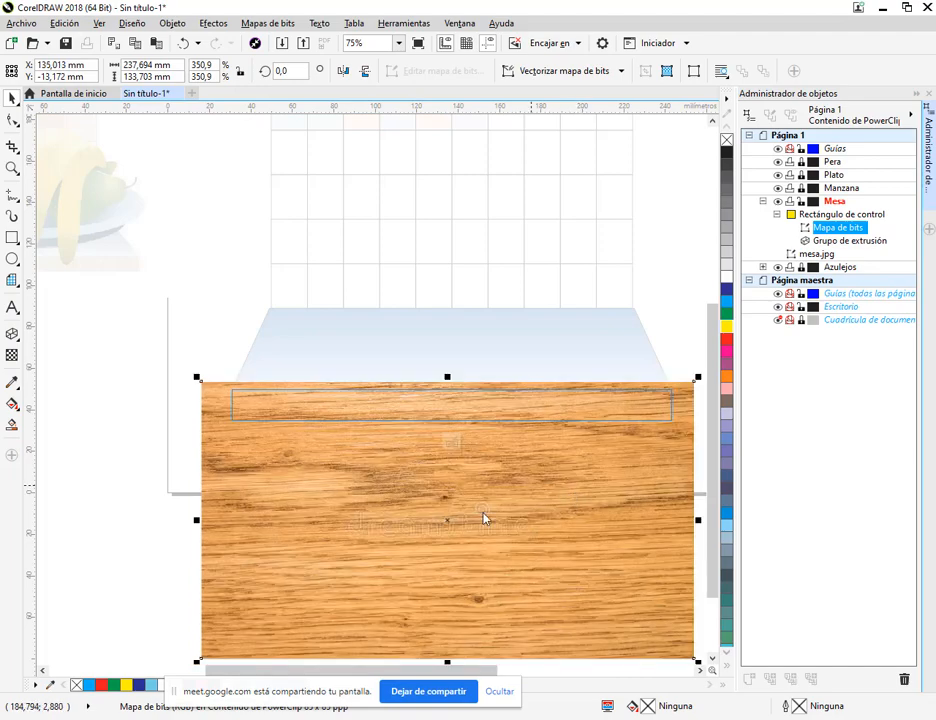
pyautogui.scroll(-1, 479, 617)
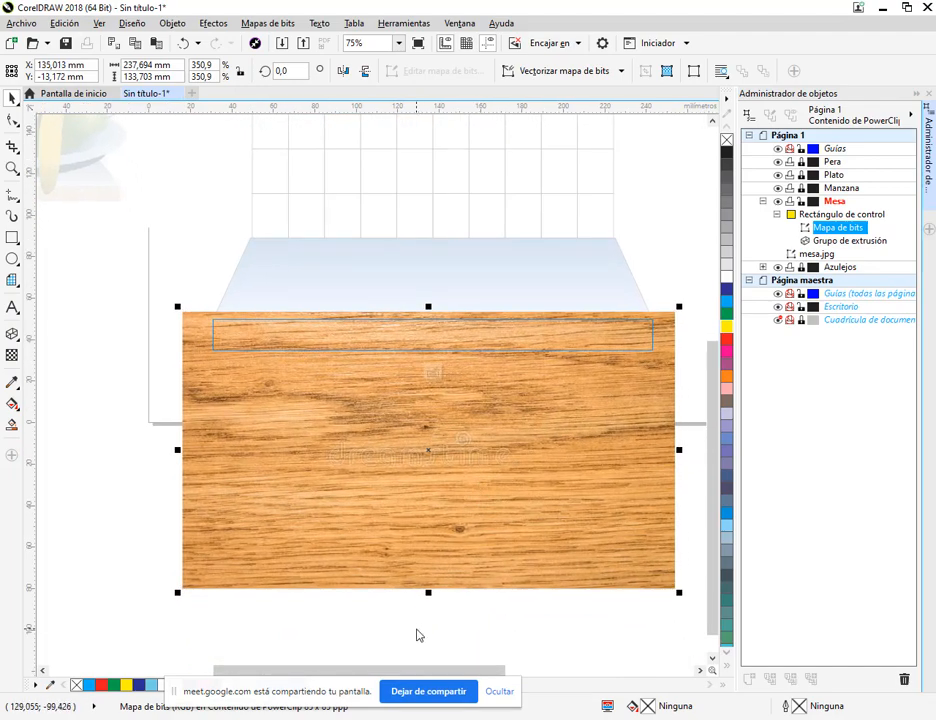
pyautogui.click(464, 631)
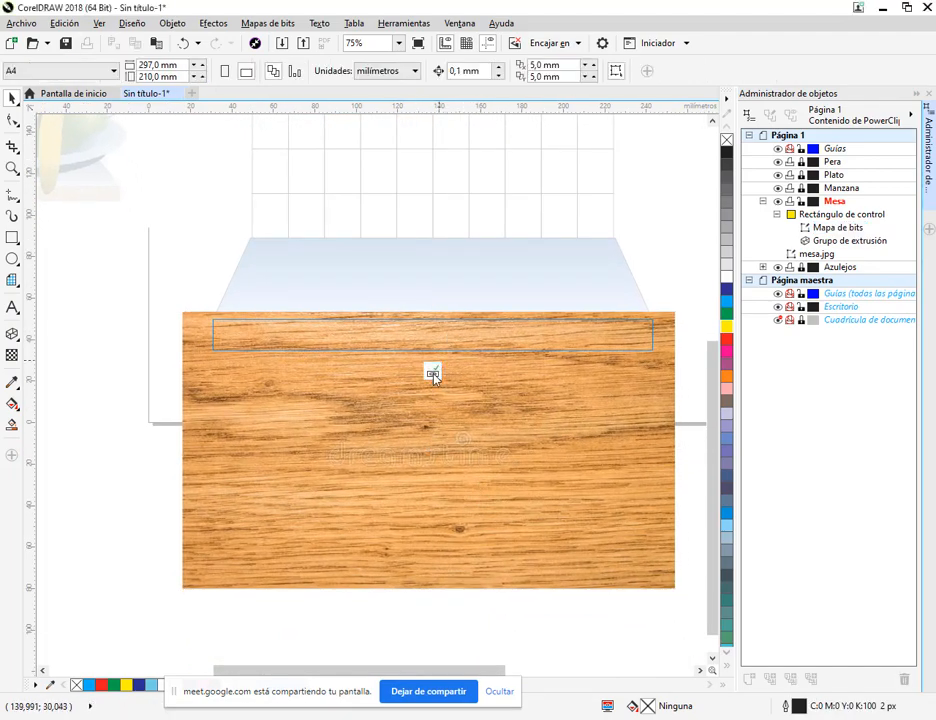
pyautogui.click(432, 374)
pyautogui.click(477, 485)
pyautogui.scroll(1, 518, 554)
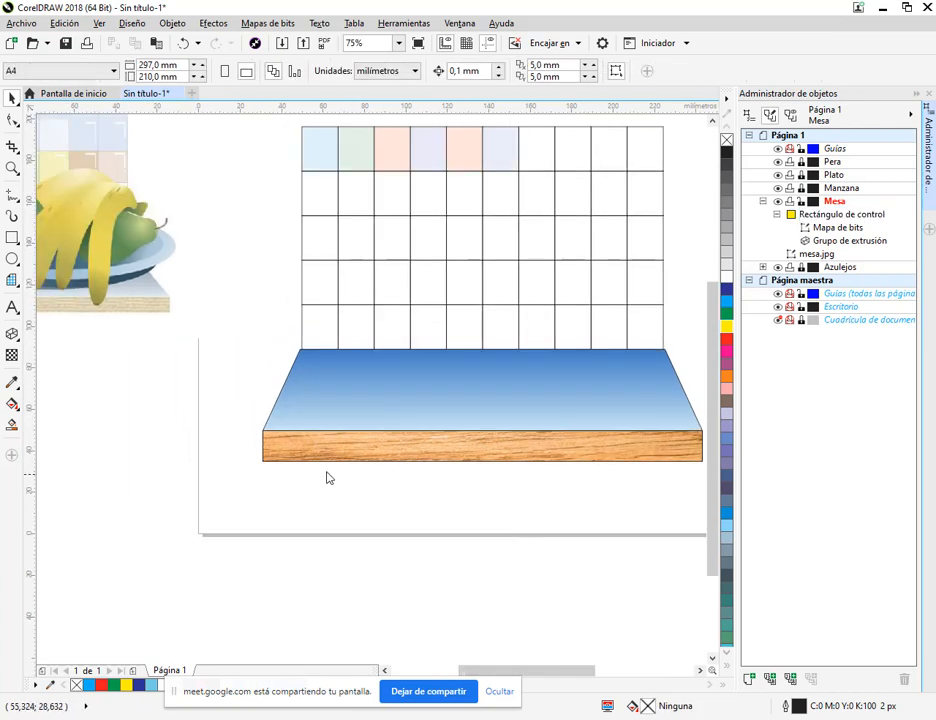
# Step: Remove the outline from the extruded table
pyautogui.scroll(-2, 413, 428)
pyautogui.click(434, 419)
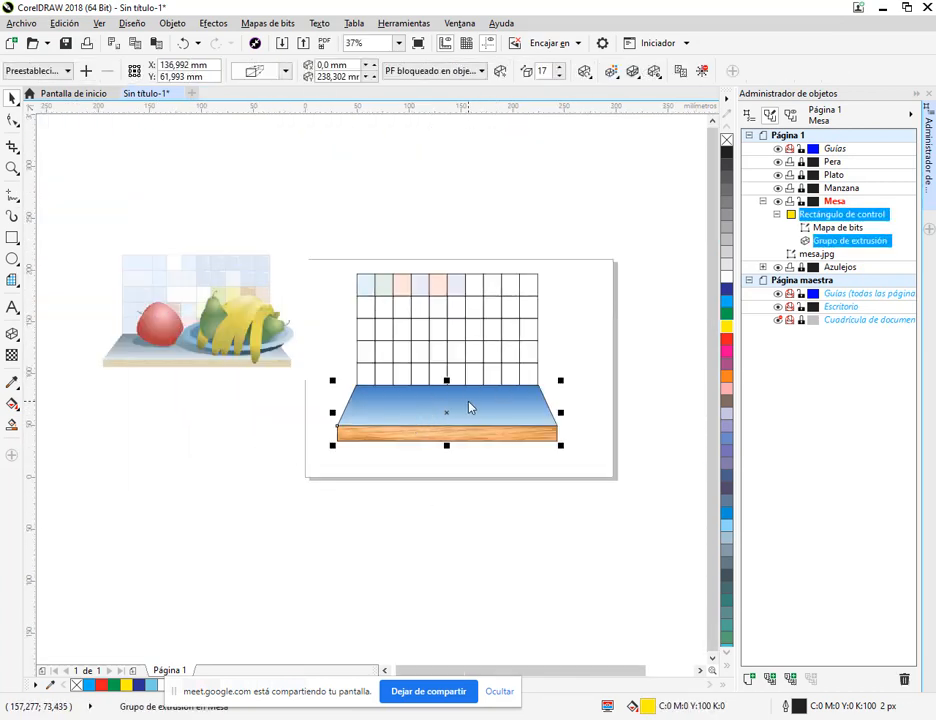
pyautogui.rightClick(727, 139)
pyautogui.click(630, 286)
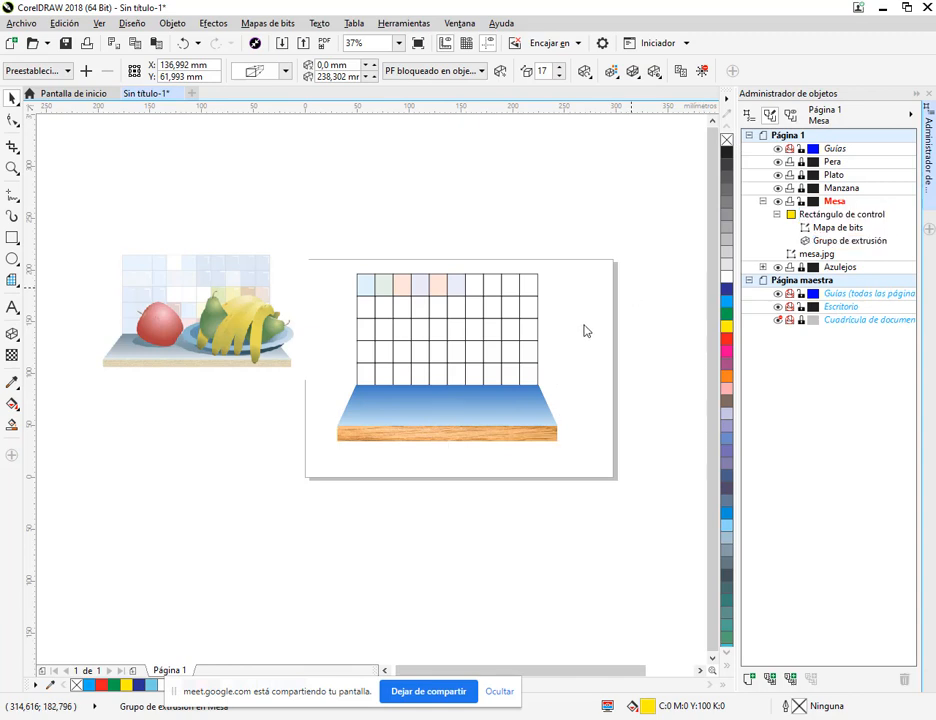
# Step: Select all the tile rectangles and stretch the grid horizontally to about 175.1 mm wide to match the table's back edge
pyautogui.scroll(4, 379, 382)
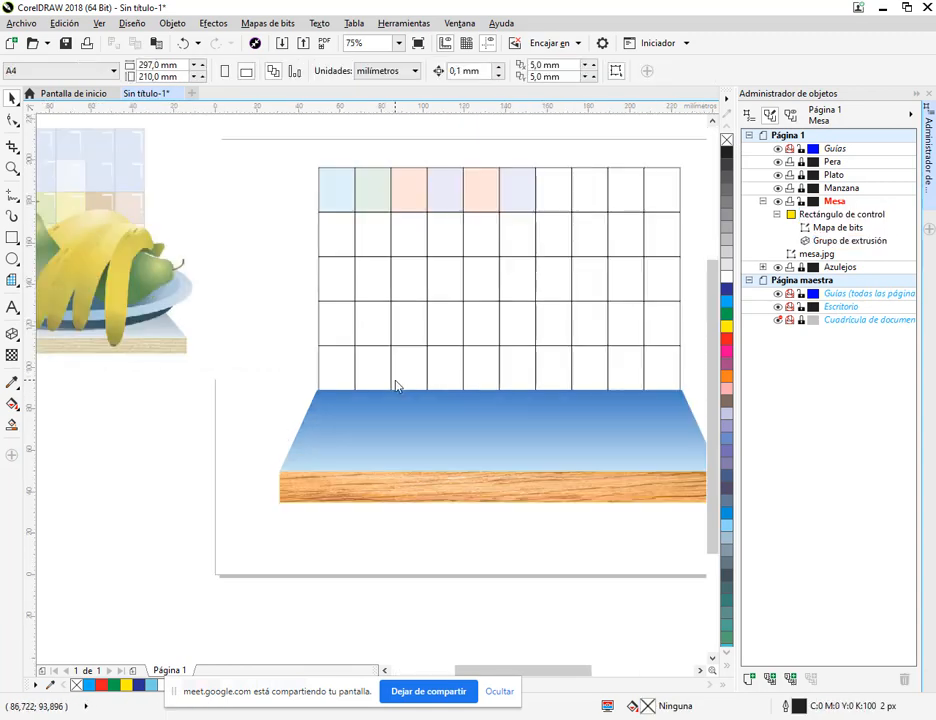
pyautogui.scroll(-4, 284, 423)
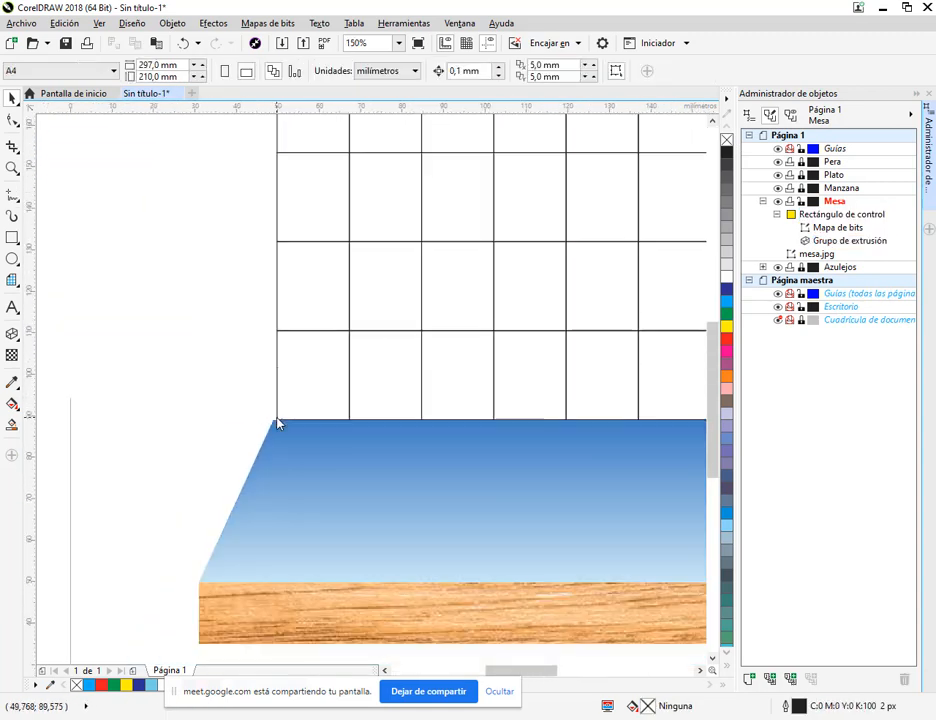
pyautogui.scroll(3, 422, 428)
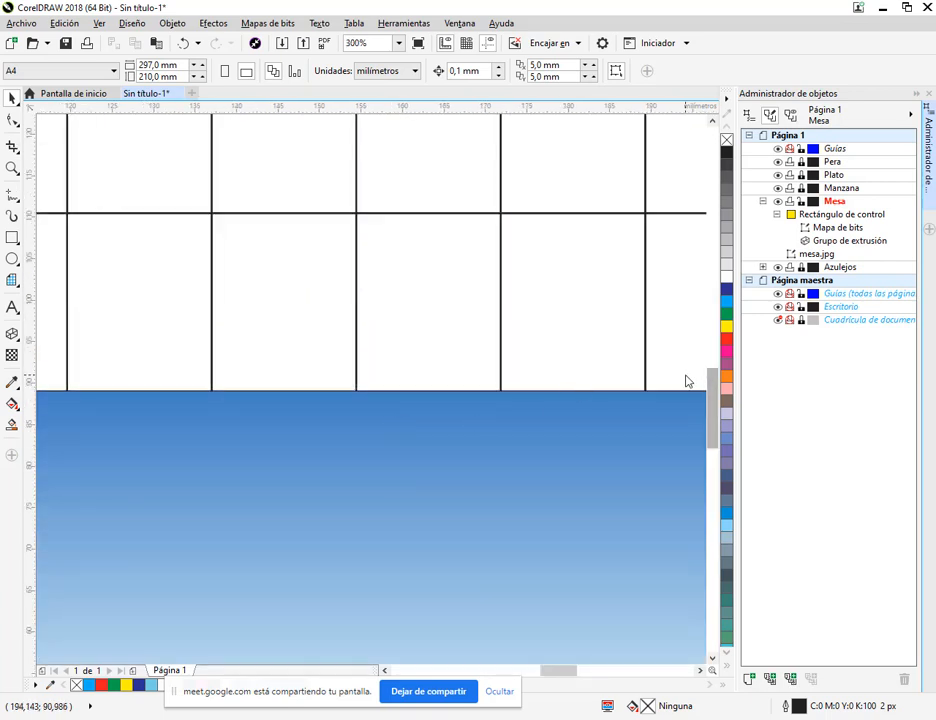
pyautogui.hscroll(2, 372, 382)
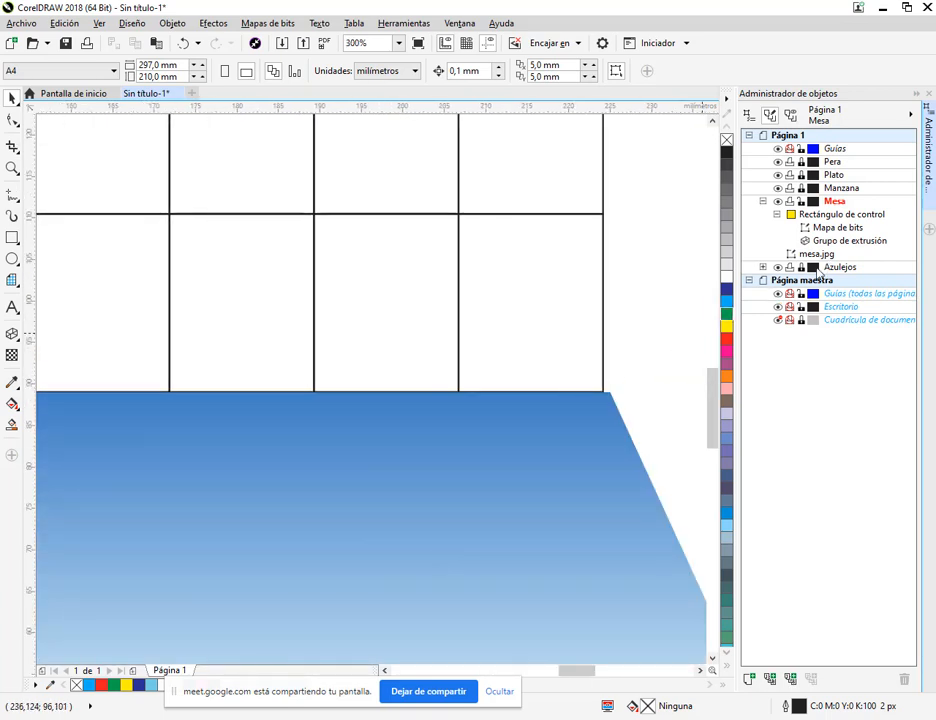
pyautogui.scroll(-2, 549, 290)
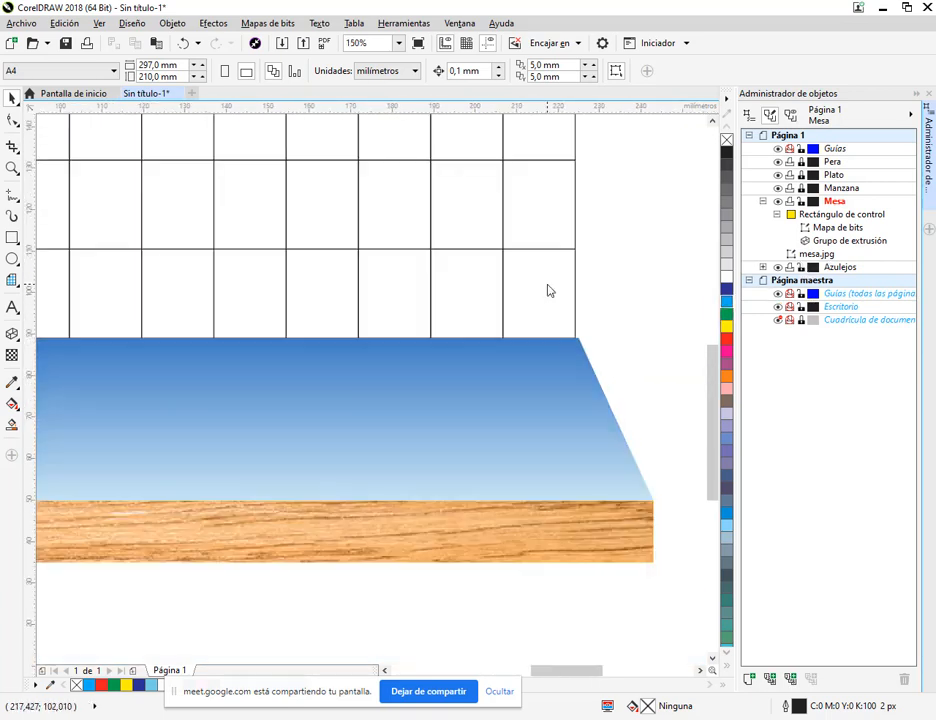
pyautogui.scroll(2, 157, 315)
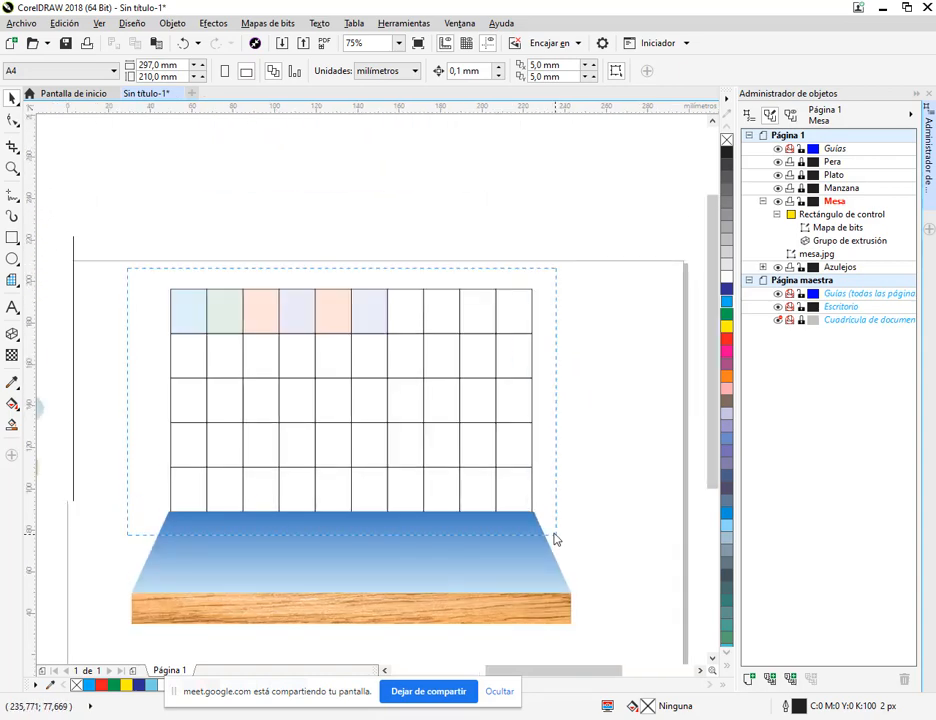
pyautogui.hotkey('ctrl', 'a')
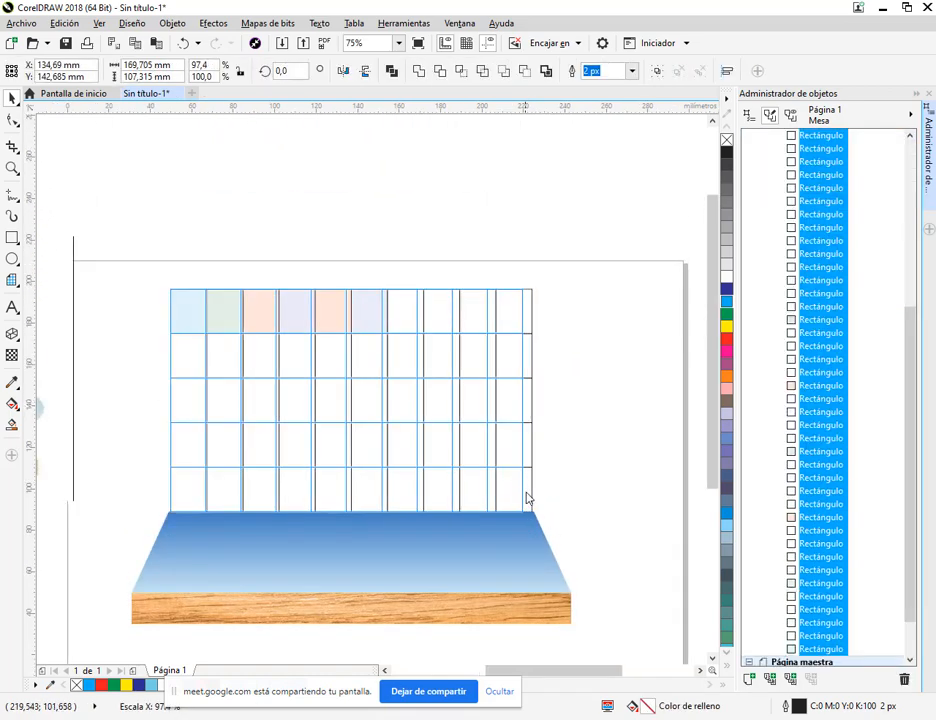
pyautogui.scroll(2, 539, 503)
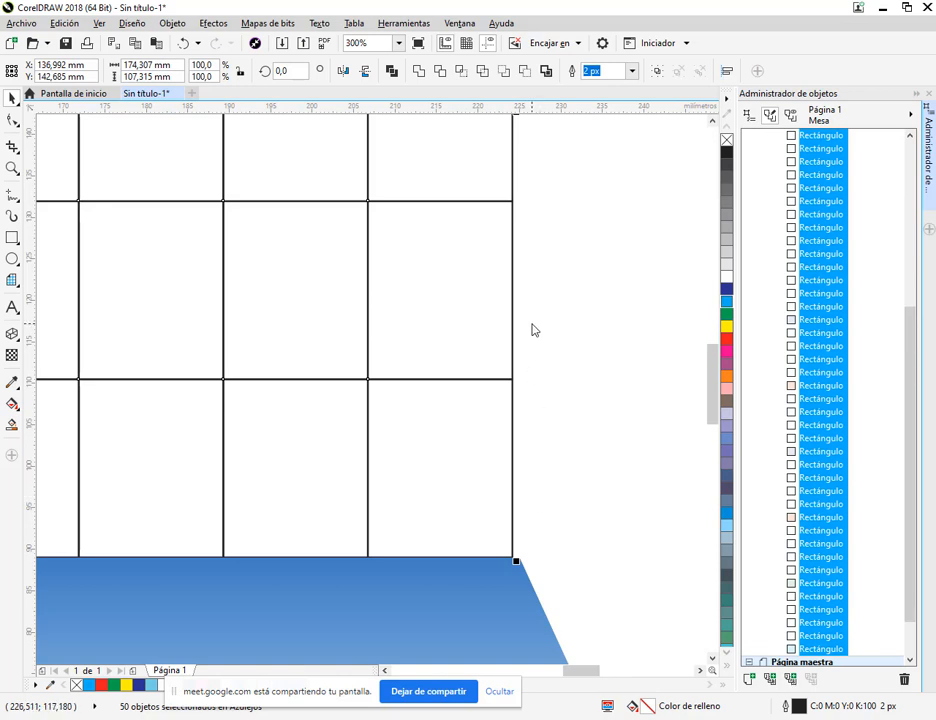
pyautogui.scroll(-1, 533, 348)
pyautogui.moveTo(522, 230); pyautogui.dragTo(526, 449)
pyautogui.hscroll(-5, 278, 495)
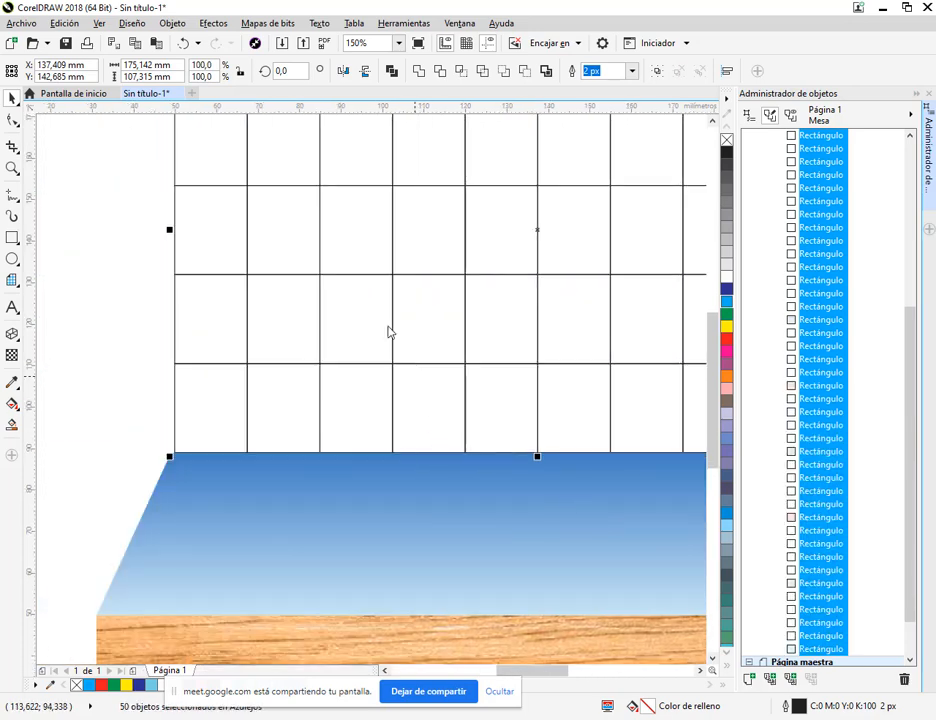
# Step: Stretch the left side of the tile grid until it is about 176 mm wide and lock all the tile rectangles
pyautogui.moveTo(176, 231); pyautogui.dragTo(172, 456)
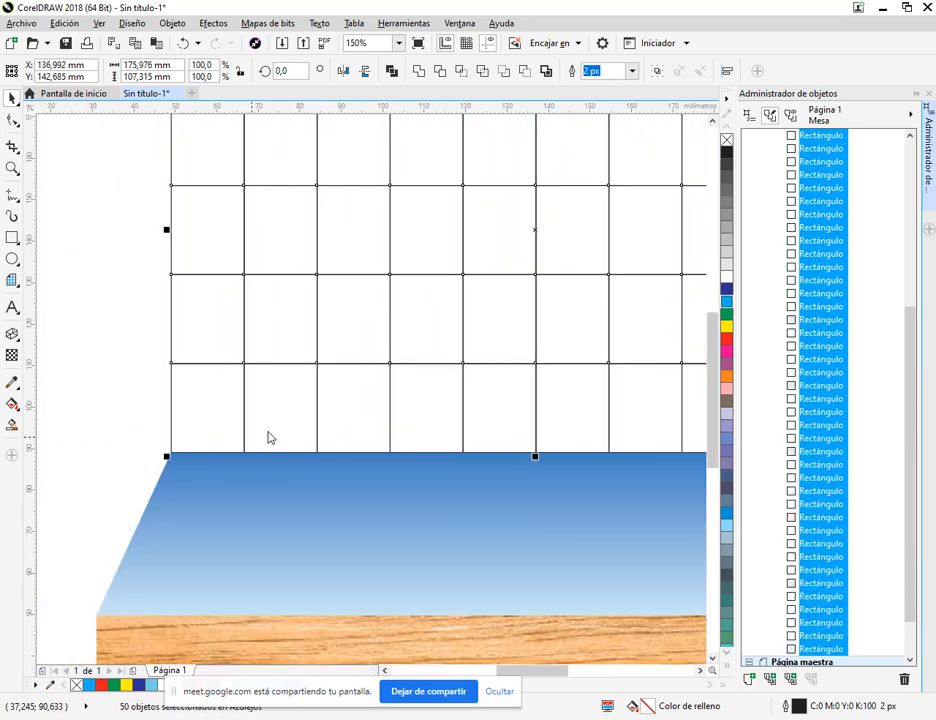
pyautogui.scroll(-3, 270, 437)
pyautogui.rightClick(360, 348)
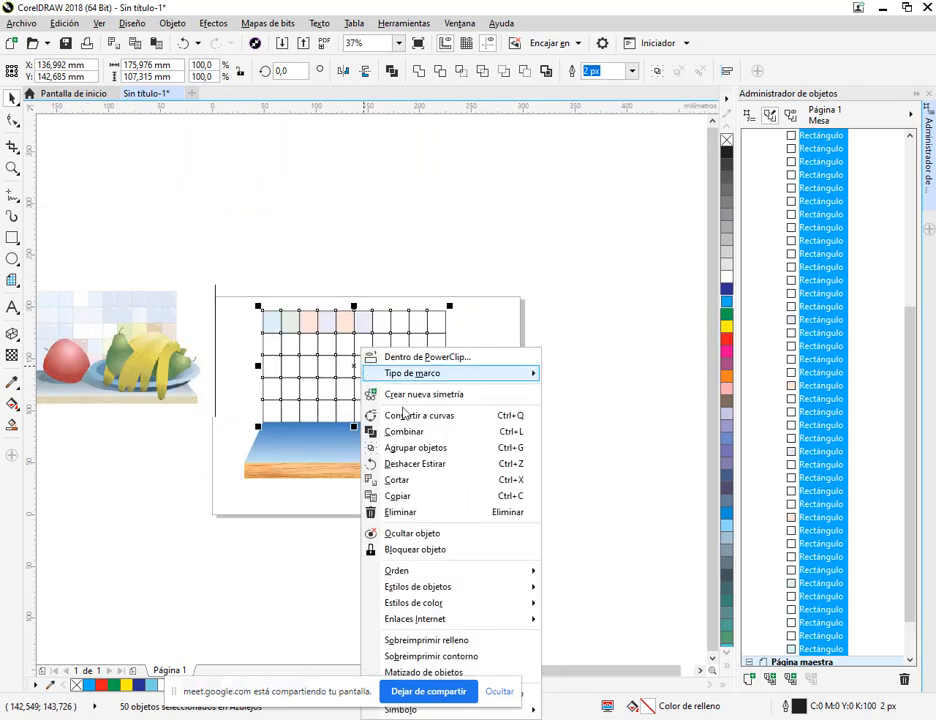
pyautogui.click(428, 550)
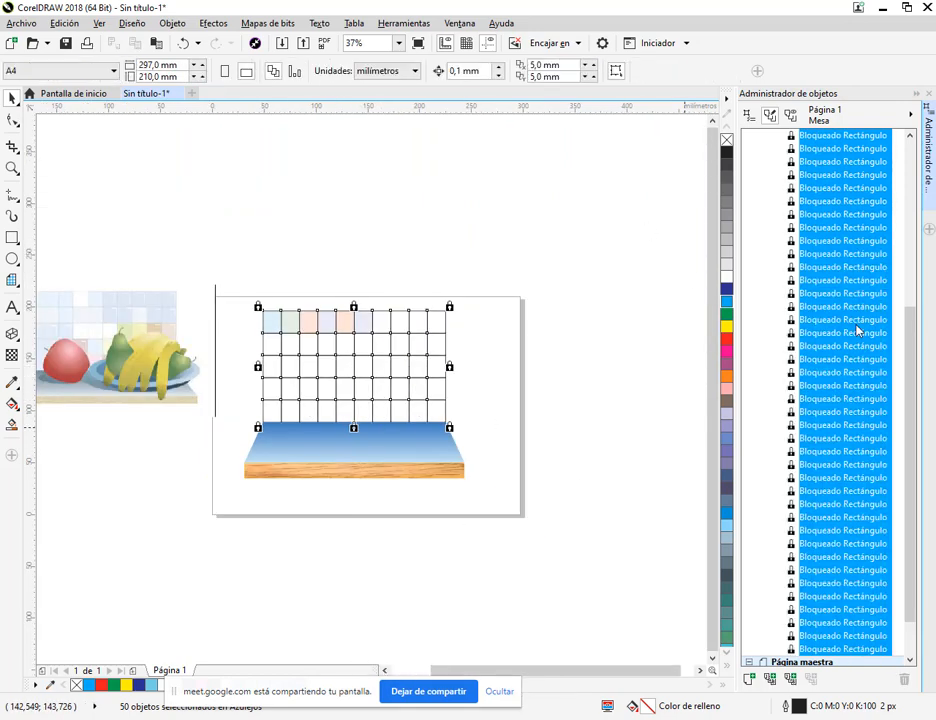
# Step: Check a tile's lock options without changing them and collapse the Azulejos layer's object list
pyautogui.moveTo(911, 334); pyautogui.dragTo(911, 164)
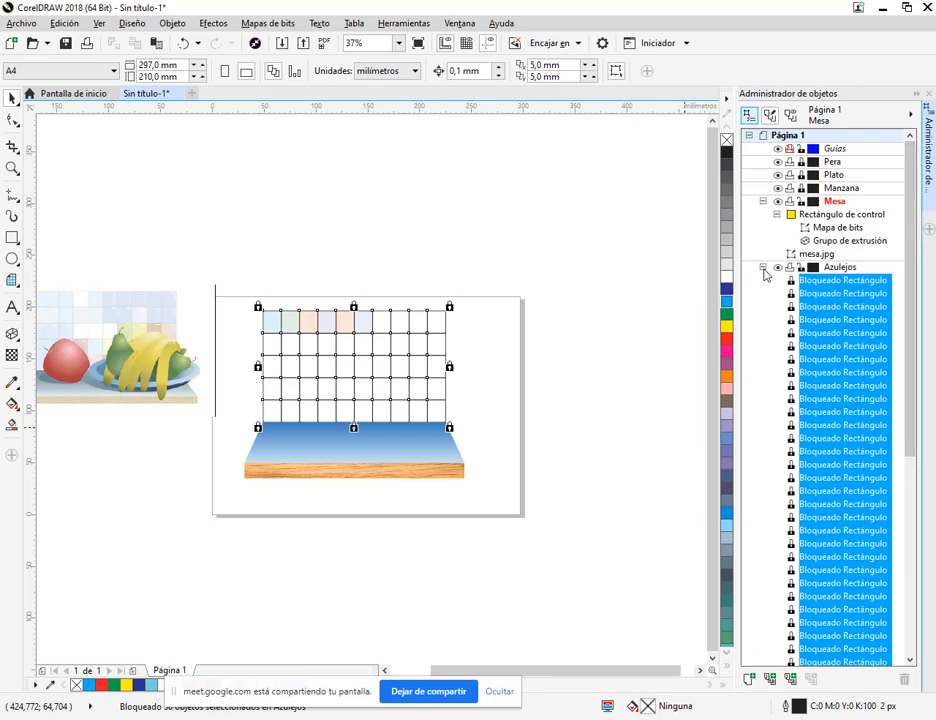
pyautogui.rightClick(390, 345)
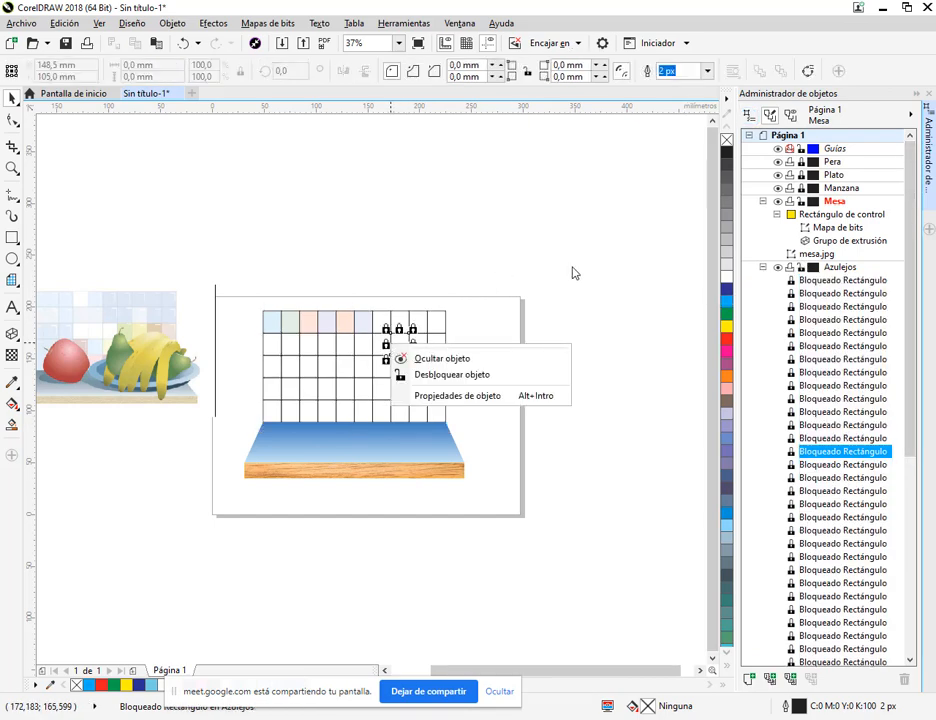
pyautogui.click(573, 268)
pyautogui.click(763, 267)
pyautogui.click(561, 359)
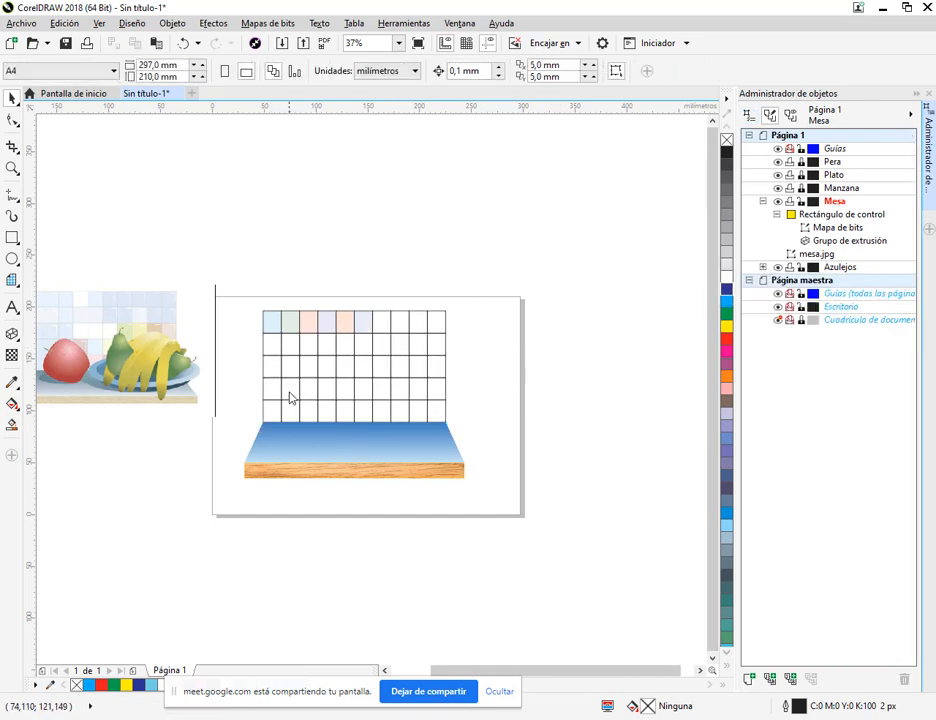
# Step: Lock the Mesa layer and collapse its object list
pyautogui.scroll(1, 290, 394)
pyautogui.moveTo(381, 481); pyautogui.dragTo(341, 347)
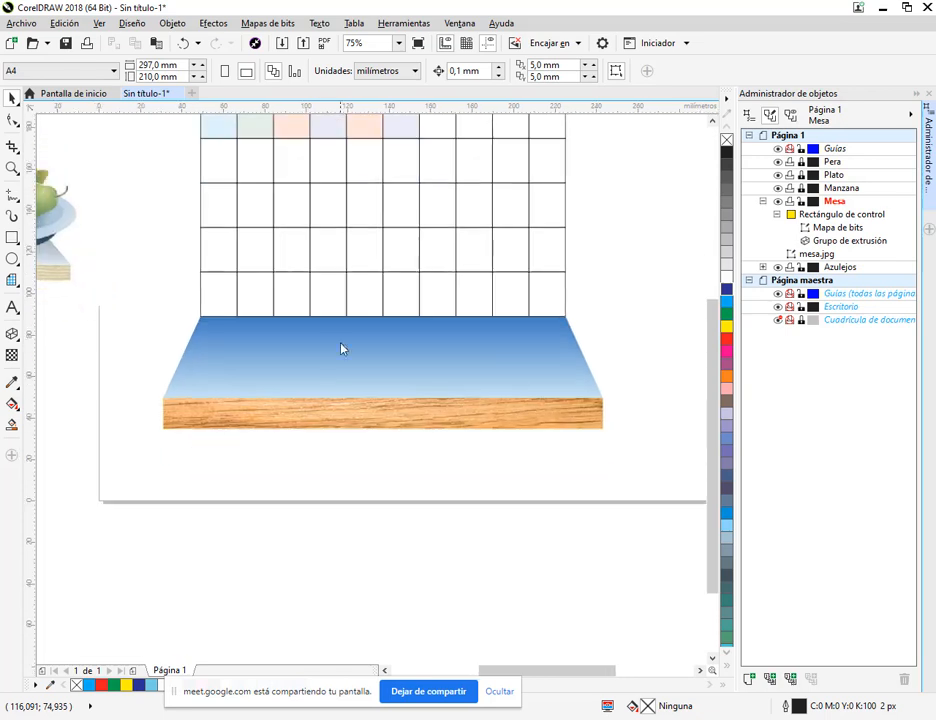
pyautogui.click(834, 202)
pyautogui.click(801, 203)
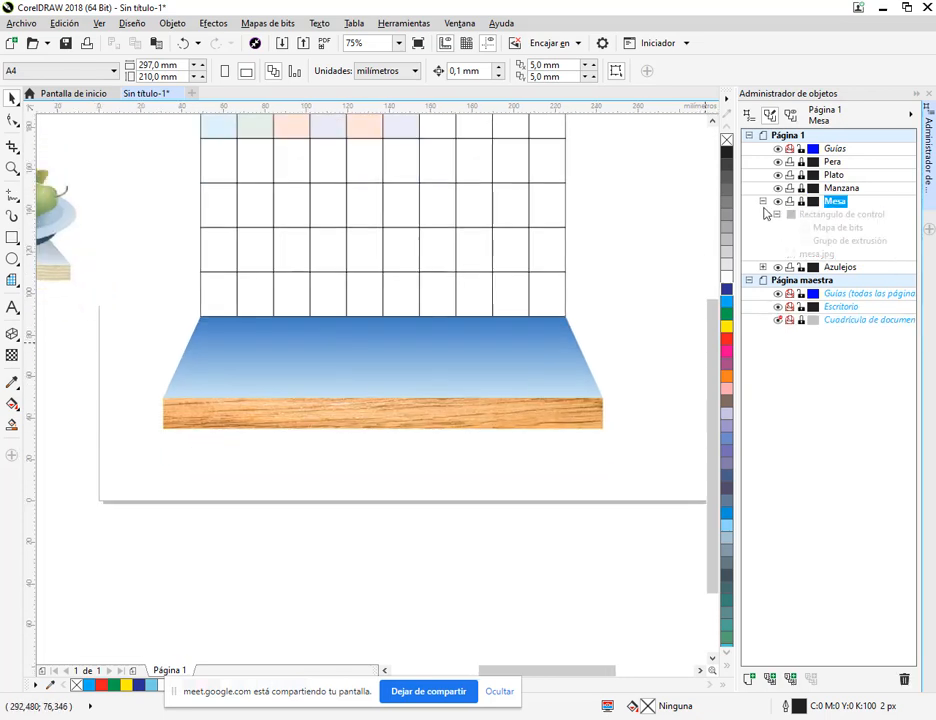
pyautogui.click(763, 202)
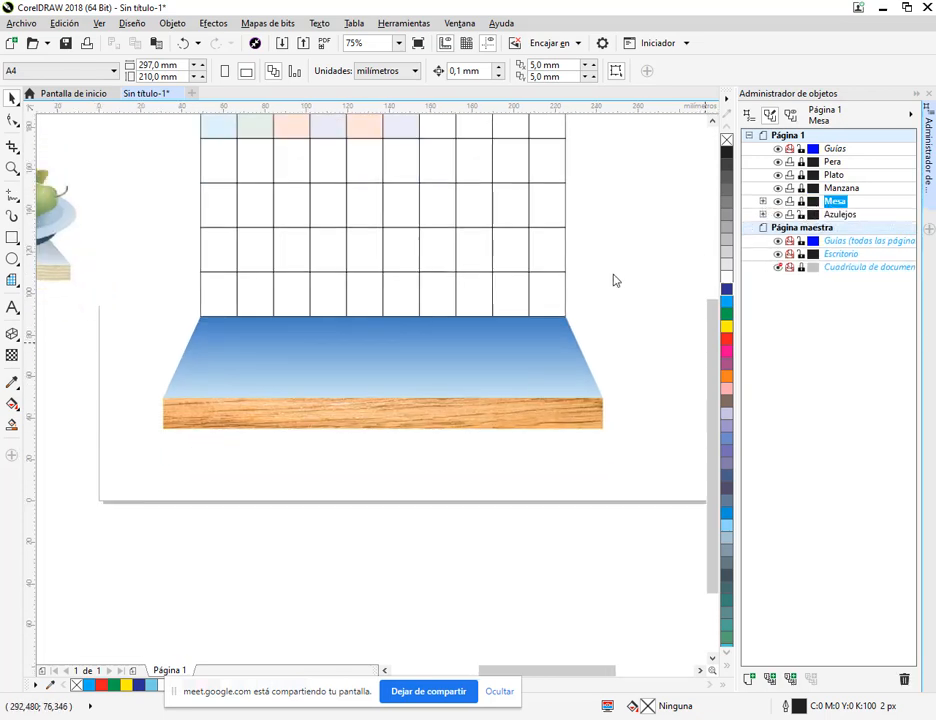
# Step: Make Manzana the active layer for drawing the apple from the reference image
pyautogui.moveTo(382, 277); pyautogui.dragTo(558, 352)
pyautogui.moveTo(300, 378); pyautogui.dragTo(543, 394)
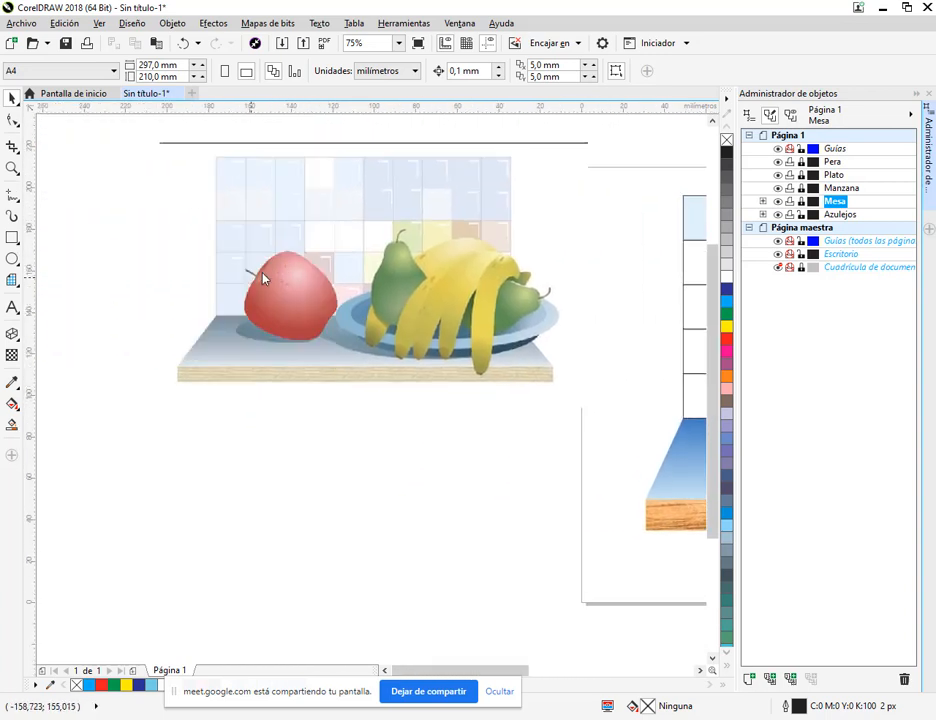
pyautogui.click(843, 189)
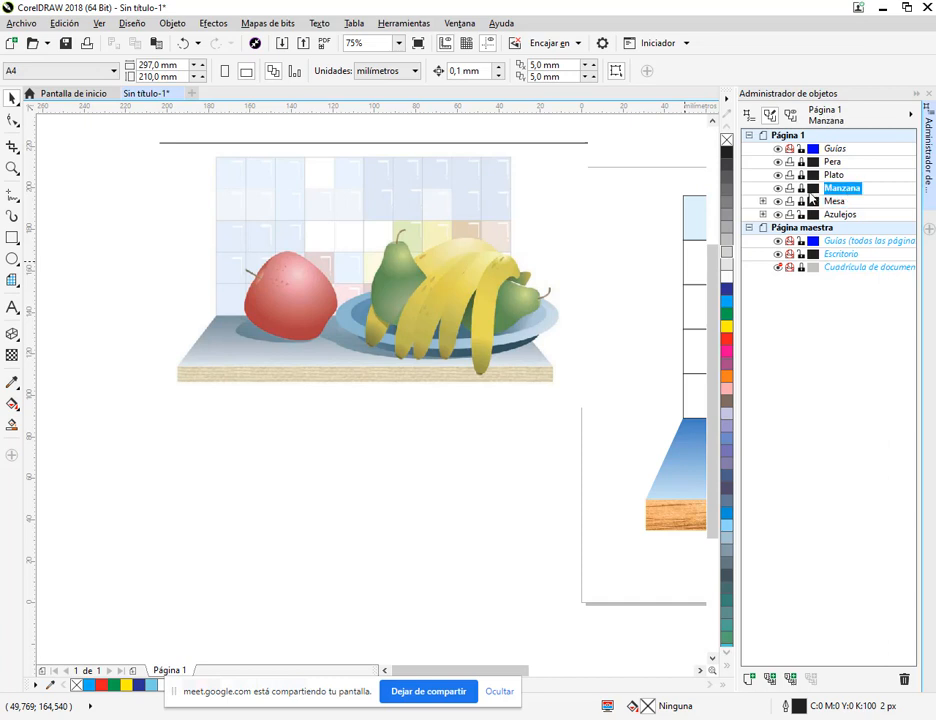
# Step: Examine the apple in the reference image, including its outline, highlight, speckles and stem
pyautogui.scroll(4, 257, 286)
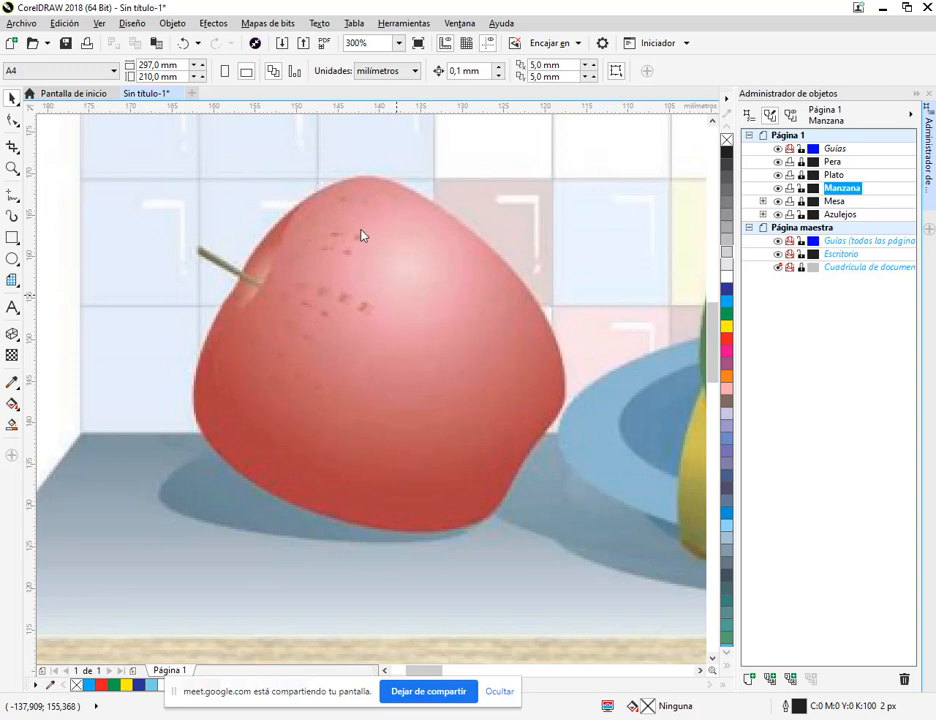
pyautogui.moveTo(339, 190); pyautogui.dragTo(469, 273)
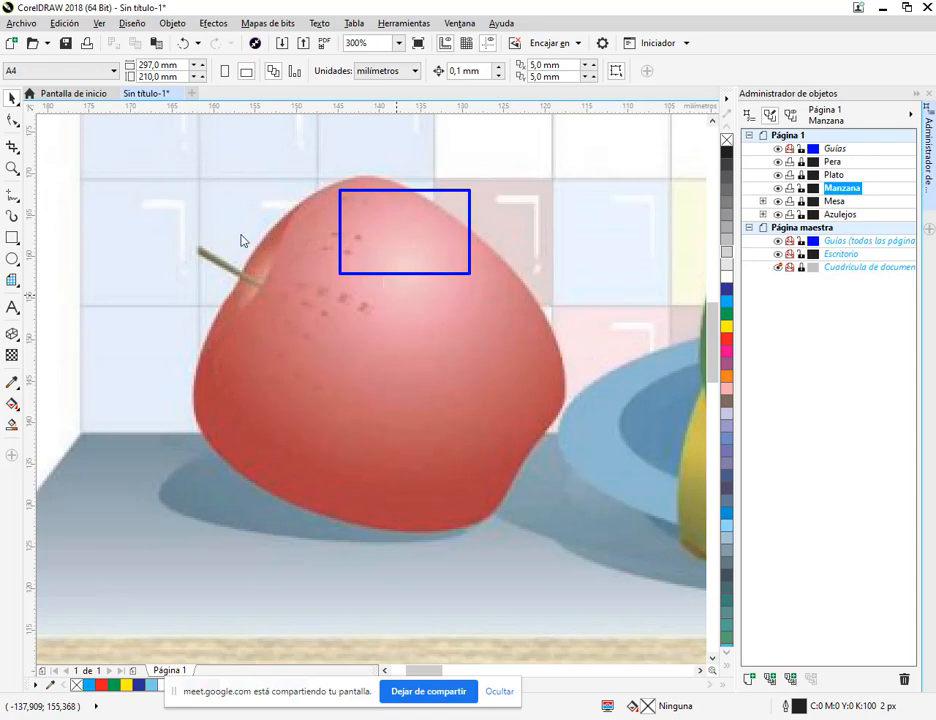
pyautogui.moveTo(240, 236); pyautogui.dragTo(265, 253)
pyautogui.press('Escape')
pyautogui.scroll(-3, 506, 358)
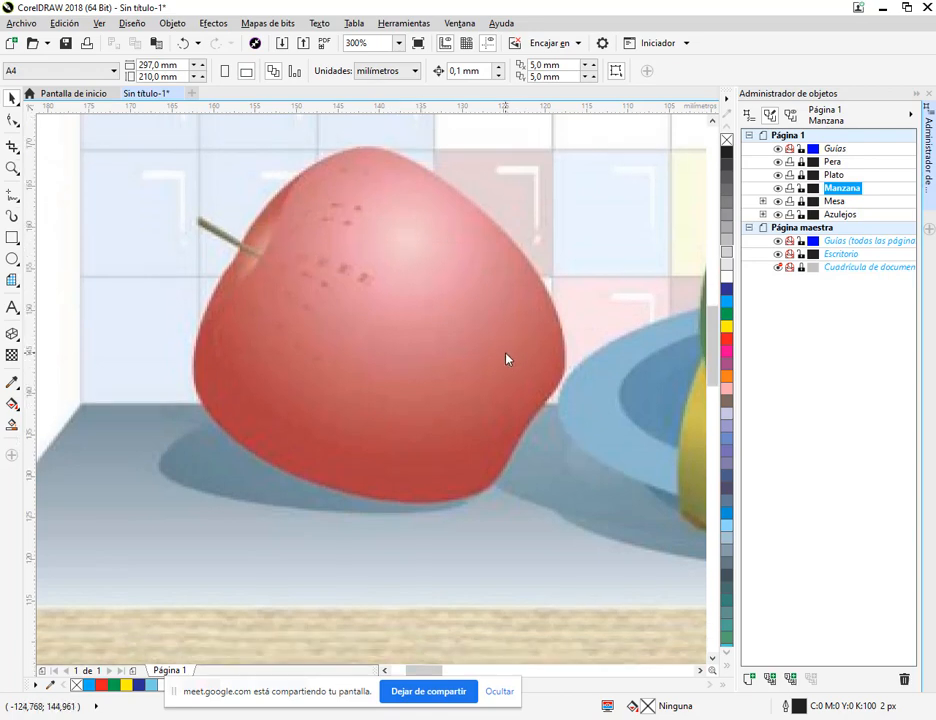
pyautogui.scroll(-3, 509, 365)
pyautogui.scroll(4, 511, 368)
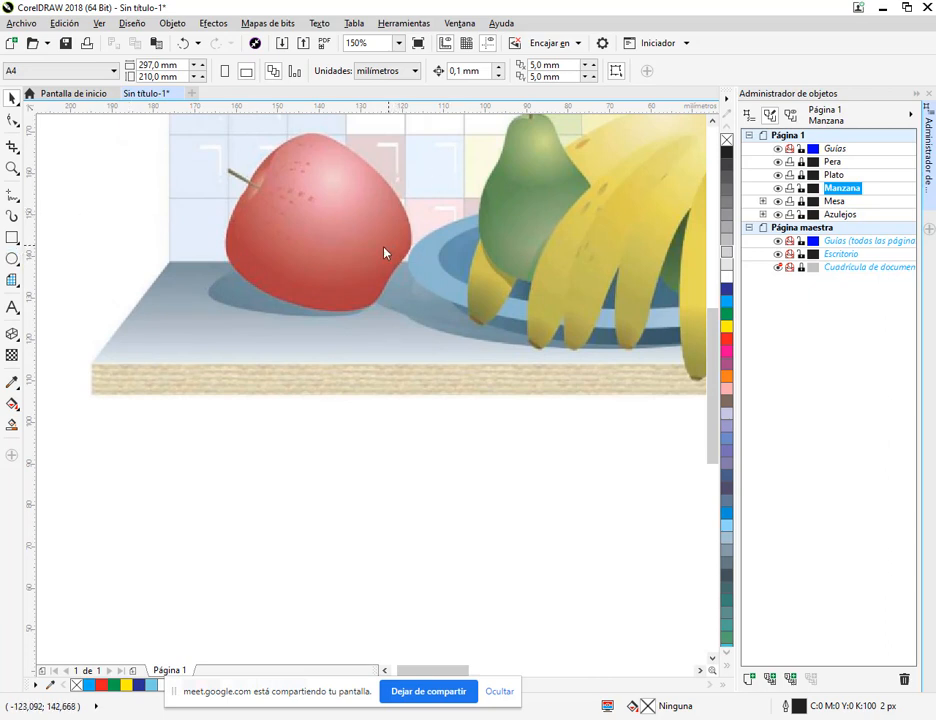
# Step: Draw an ellipse about 72.7 by 75.7 mm on the Manzana layer and place it just below the reference image
pyautogui.press('F7')
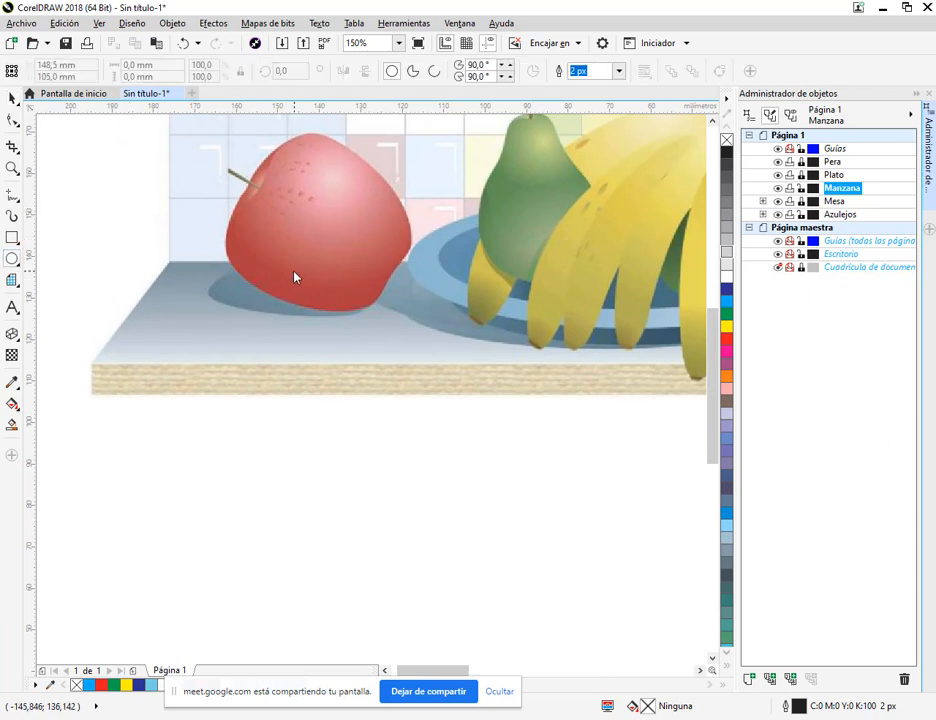
pyautogui.moveTo(295, 277); pyautogui.dragTo(596, 586)
pyautogui.click(12, 97)
pyautogui.scroll(-1, 521, 237)
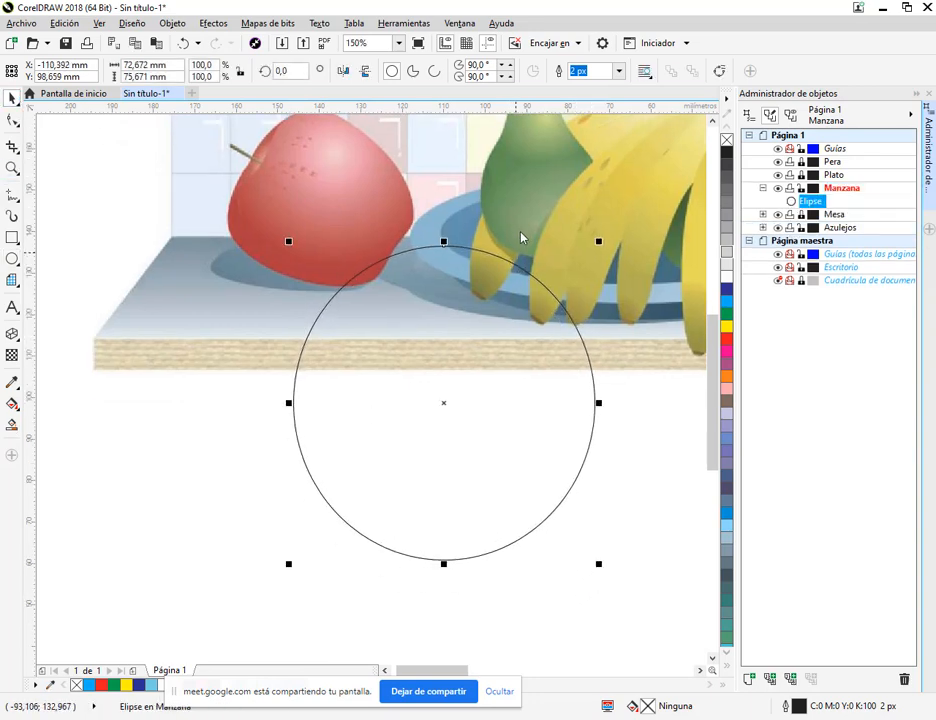
pyautogui.moveTo(520, 270); pyautogui.dragTo(491, 328)
pyautogui.scroll(-2, 491, 328)
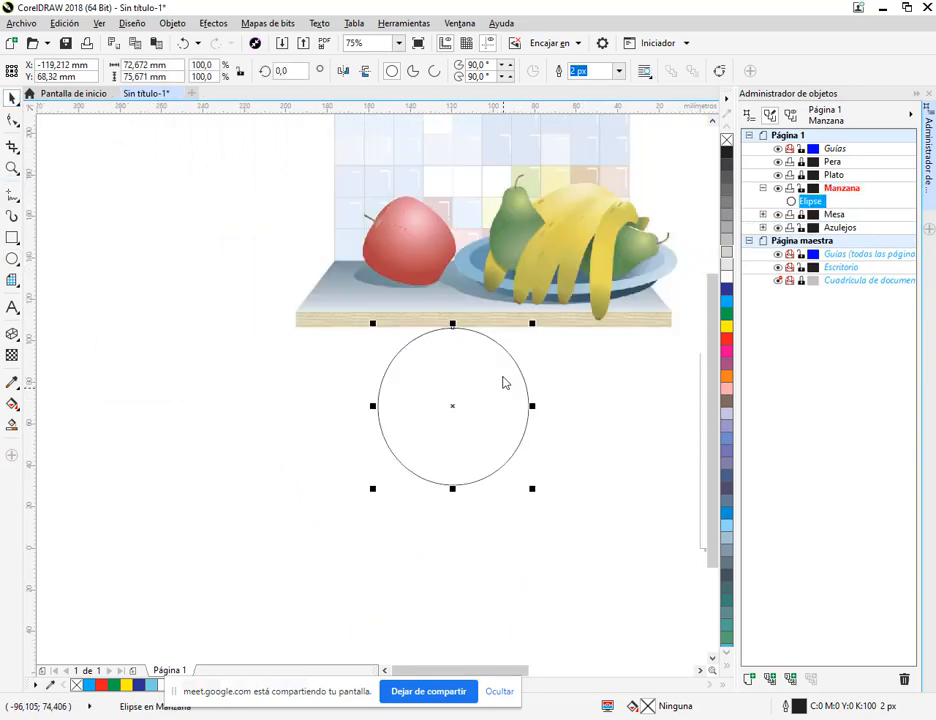
pyautogui.moveTo(489, 389)
pyautogui.mouseDown()
pyautogui.moveTo(483, 403)
pyautogui.moveTo(492, 403)
pyautogui.mouseUp()
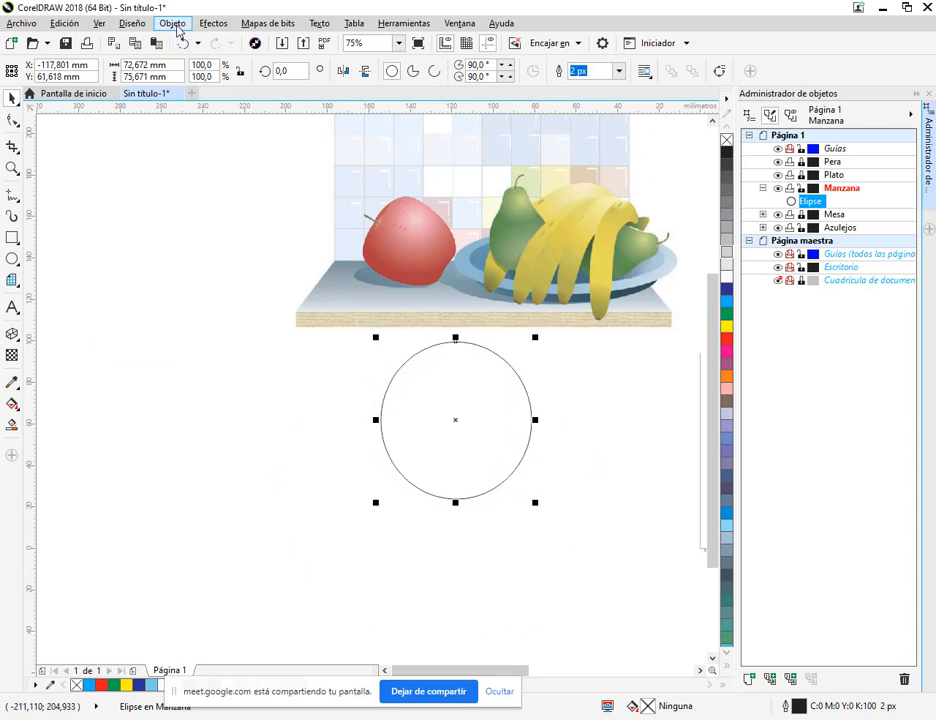
# Step: Convert the ellipse to curves and add a node on its lower-right arc with the Shape tool
pyautogui.click(176, 26)
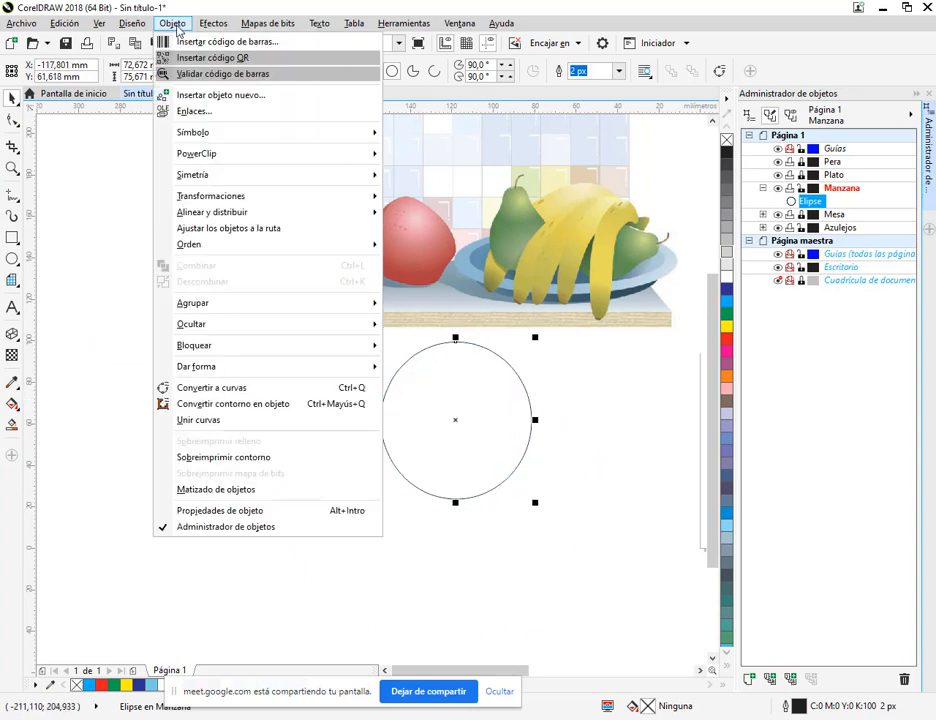
pyautogui.click(233, 388)
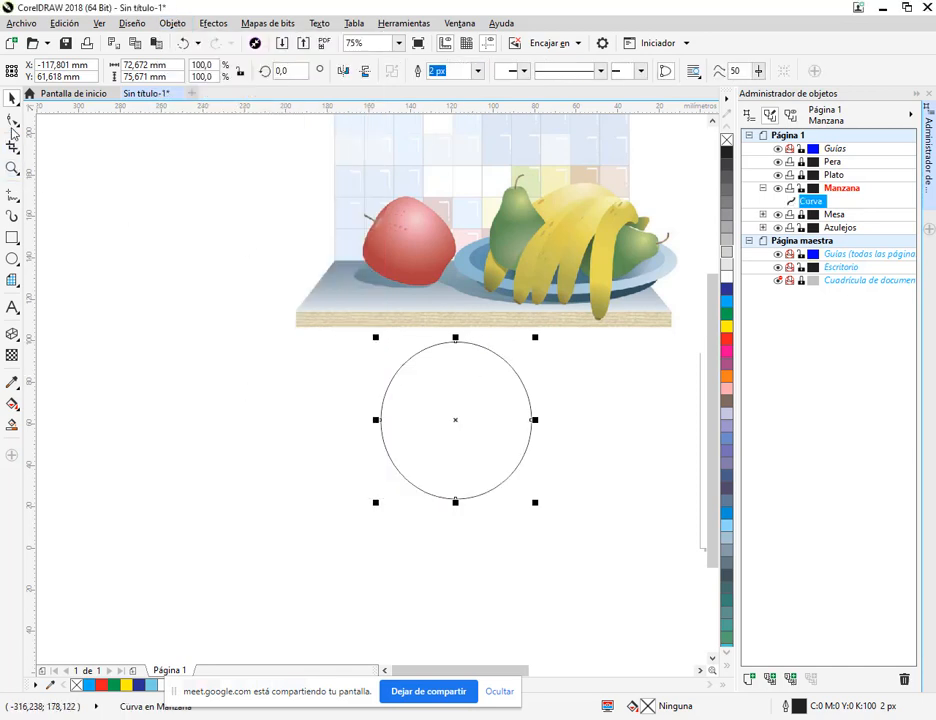
pyautogui.click(12, 119)
pyautogui.scroll(2, 478, 343)
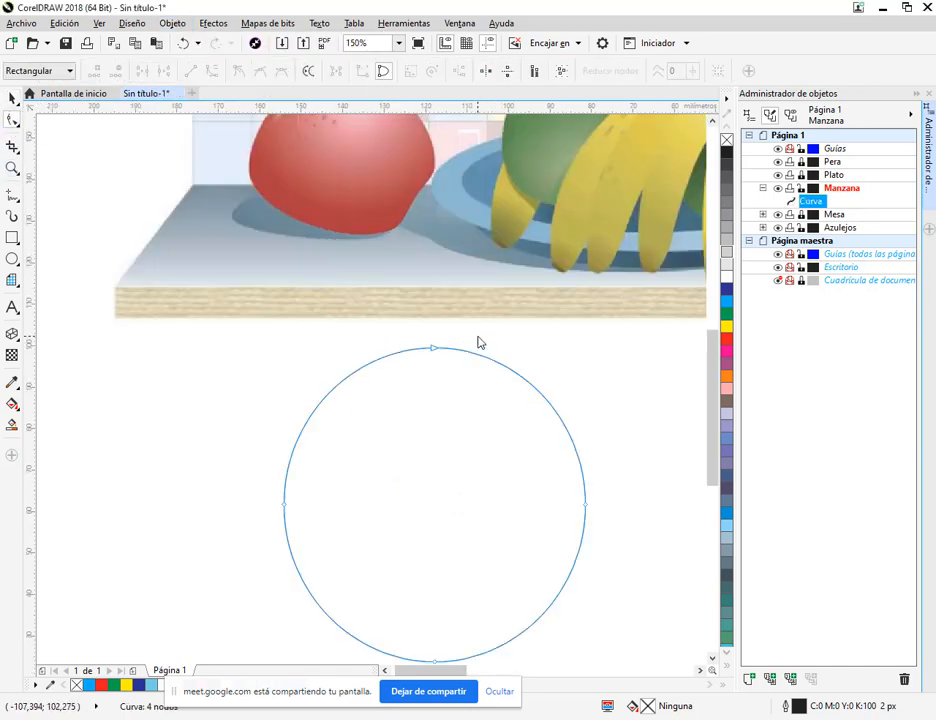
pyautogui.scroll(-1, 447, 318)
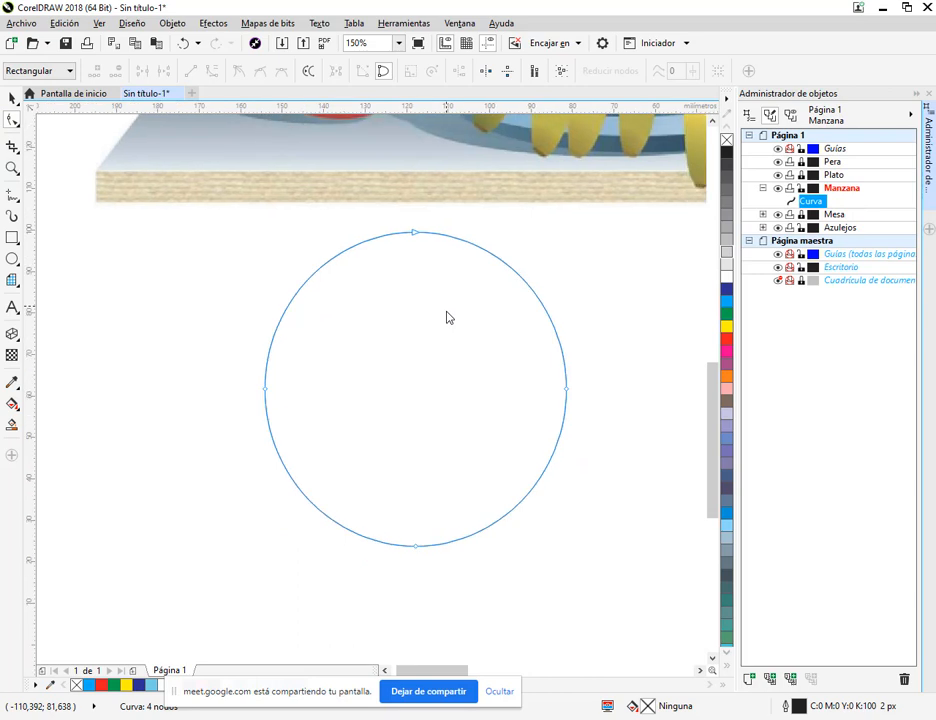
pyautogui.doubleClick(475, 537)
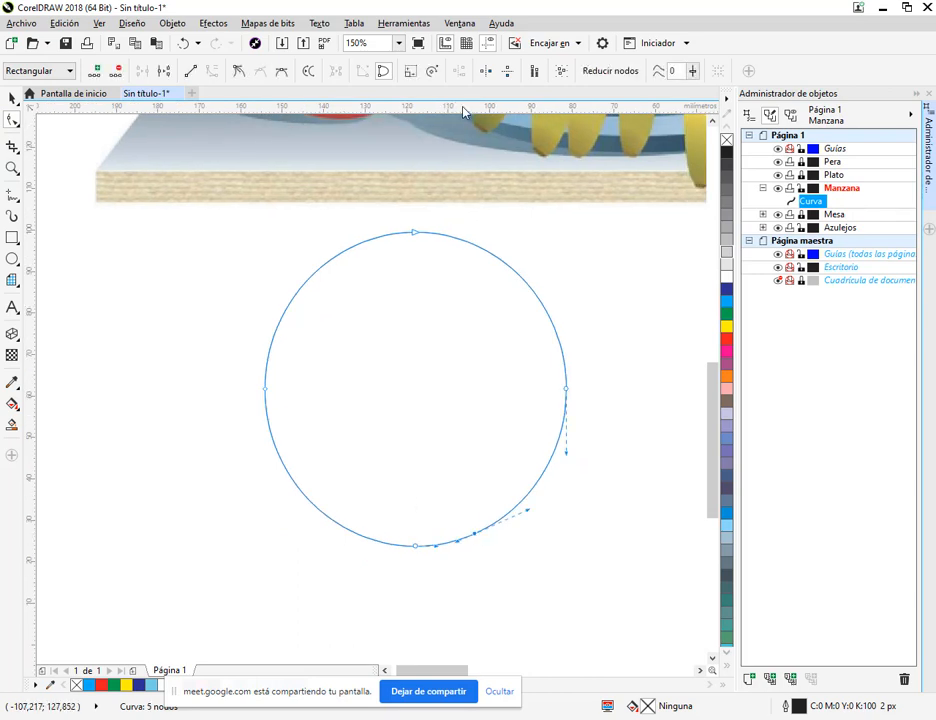
# Step: Place a horizontal guideline through the new lower-right node and try to put a matching node on the lower-left arc
pyautogui.moveTo(475, 537); pyautogui.dragTo(475, 535)
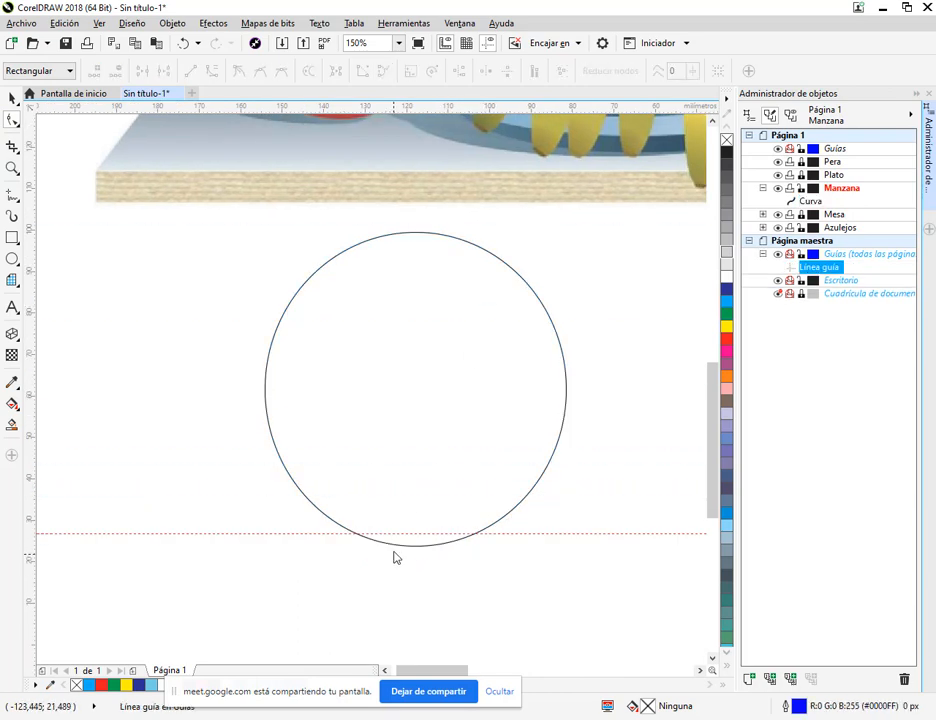
pyautogui.click(393, 547)
pyautogui.scroll(2, 405, 552)
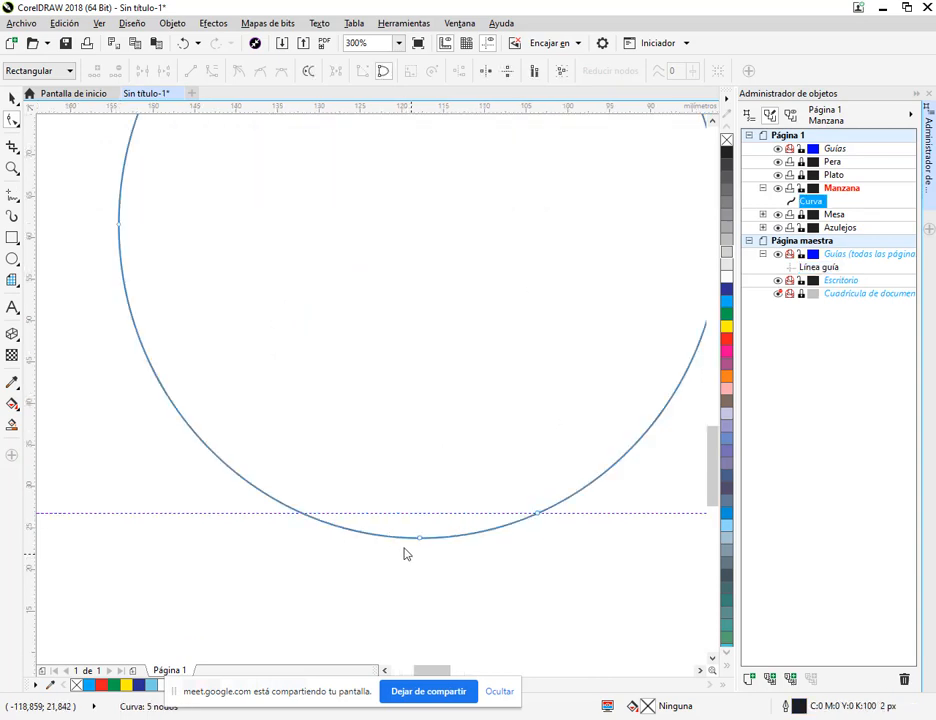
pyautogui.doubleClick(294, 511)
pyautogui.moveTo(293, 511); pyautogui.dragTo(307, 515)
pyautogui.click(183, 43)
# Step: Enable snapping to guidelines and replace the misplaced lower-left node with one where the guideline crosses the curve
pyautogui.click(99, 23)
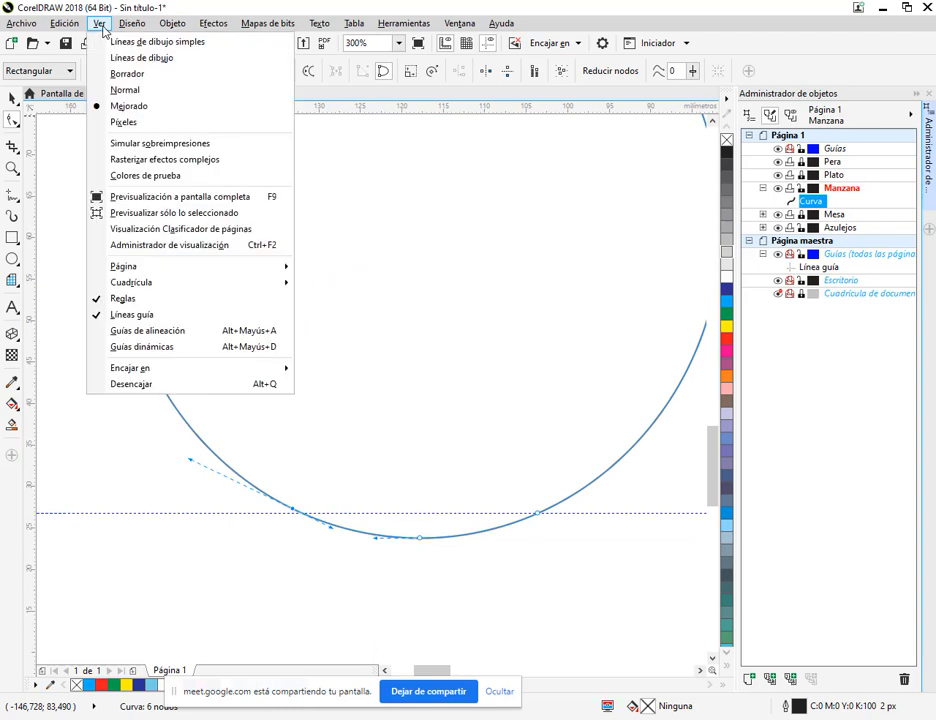
pyautogui.moveTo(184, 367)
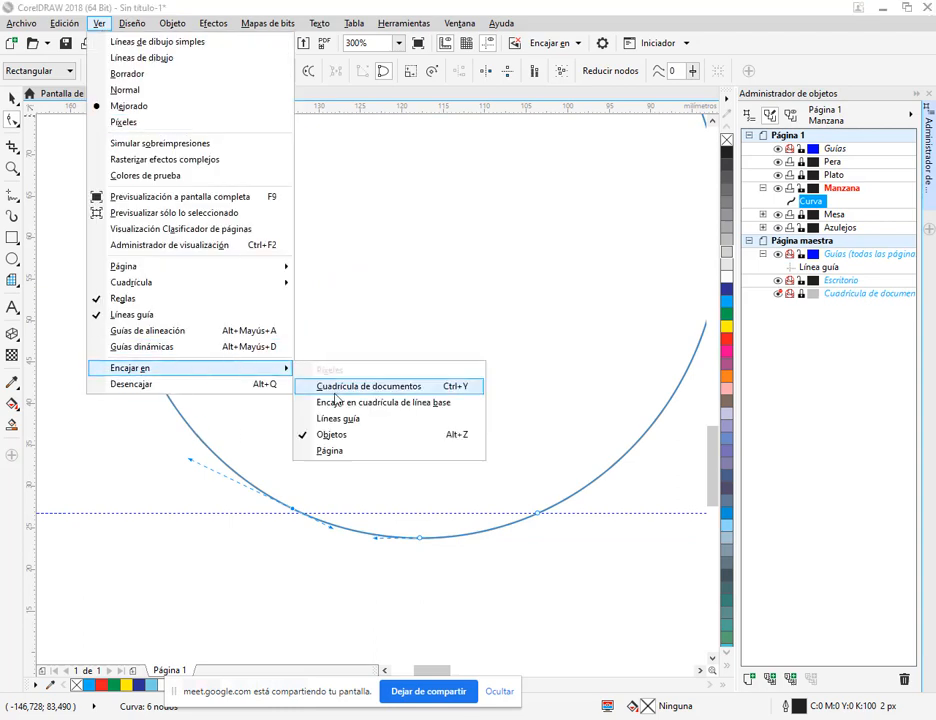
pyautogui.click(360, 419)
pyautogui.scroll(2, 309, 518)
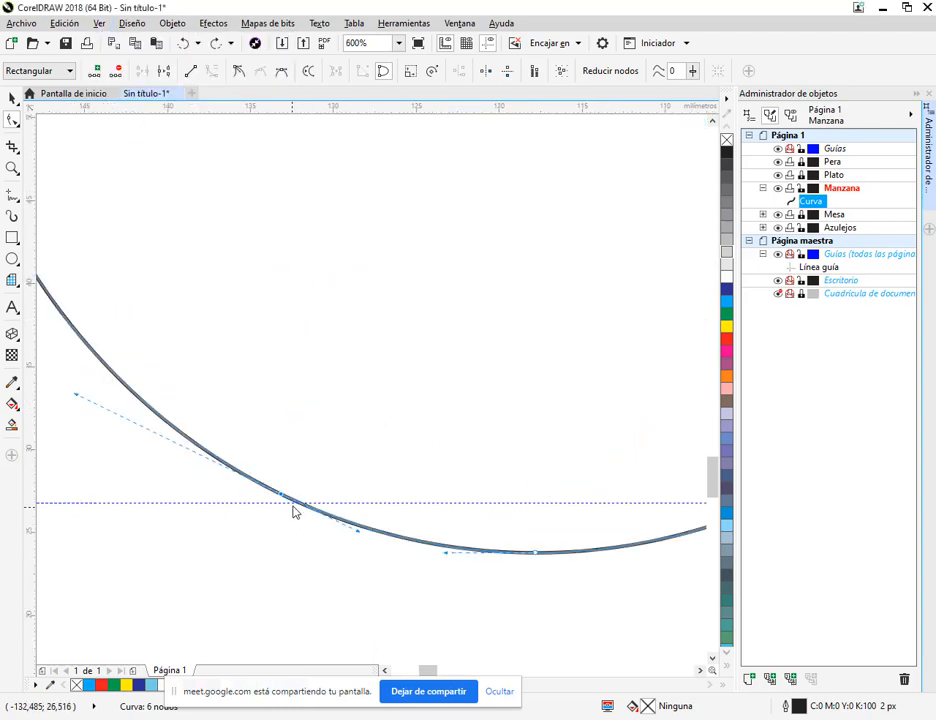
pyautogui.doubleClick(303, 508)
pyautogui.doubleClick(282, 498)
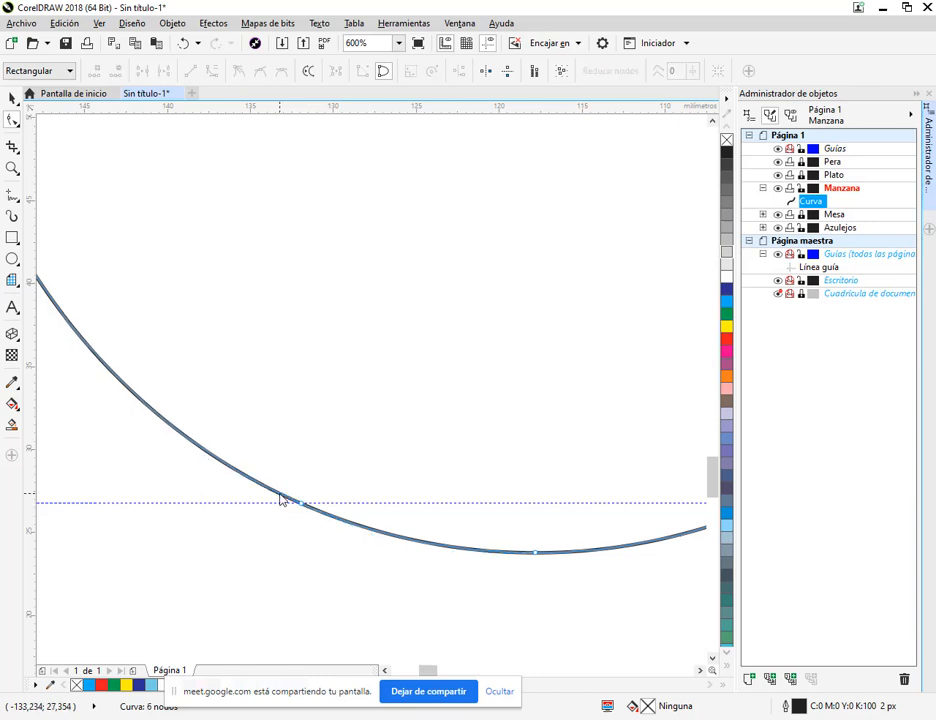
# Step: Add a node on the curve's upper-right arc and place a horizontal guideline through it
pyautogui.scroll(-2, 555, 554)
pyautogui.moveTo(567, 508); pyautogui.dragTo(463, 615)
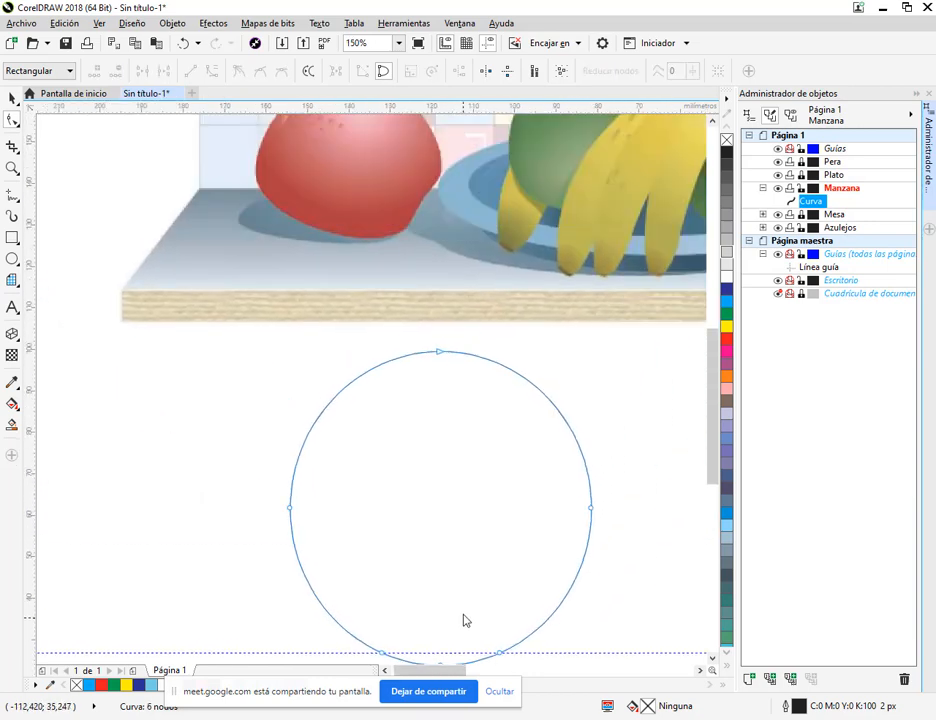
pyautogui.moveTo(458, 417); pyautogui.dragTo(450, 452)
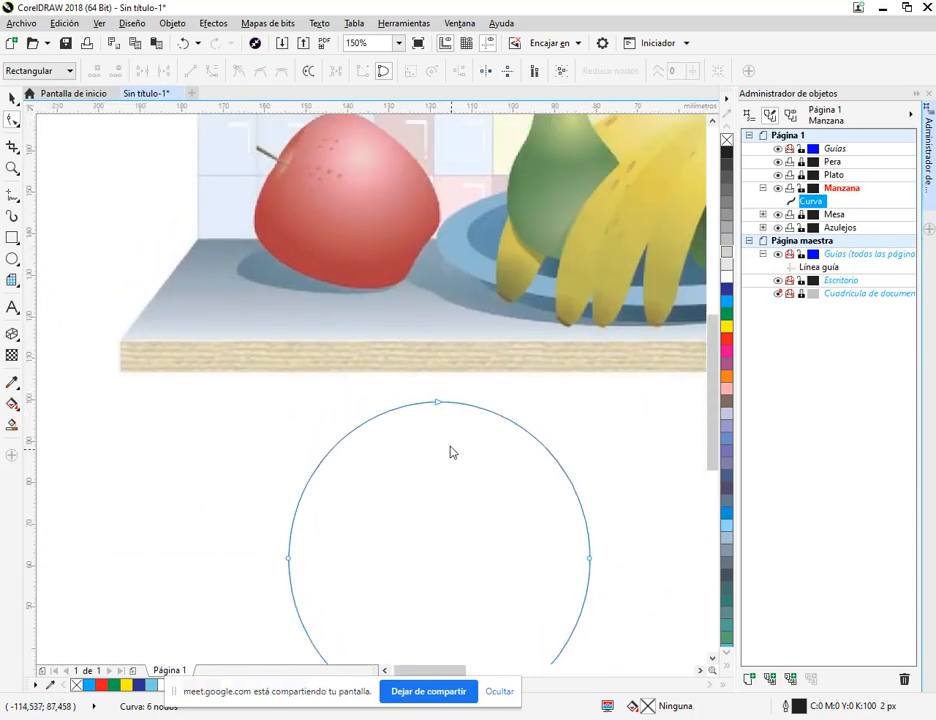
pyautogui.doubleClick(492, 414)
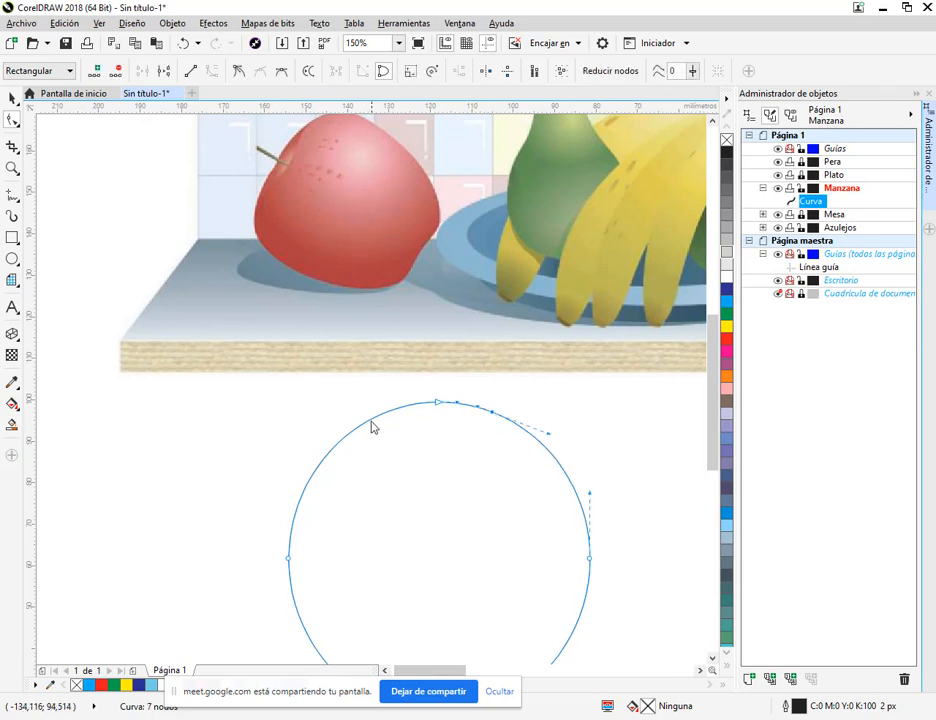
pyautogui.moveTo(495, 104); pyautogui.dragTo(493, 418)
# Step: Add a node on the curve's upper-left arc where the upper guideline crosses it, and delete the misplaced node beside it
pyautogui.scroll(2, 397, 430)
pyautogui.click(366, 412)
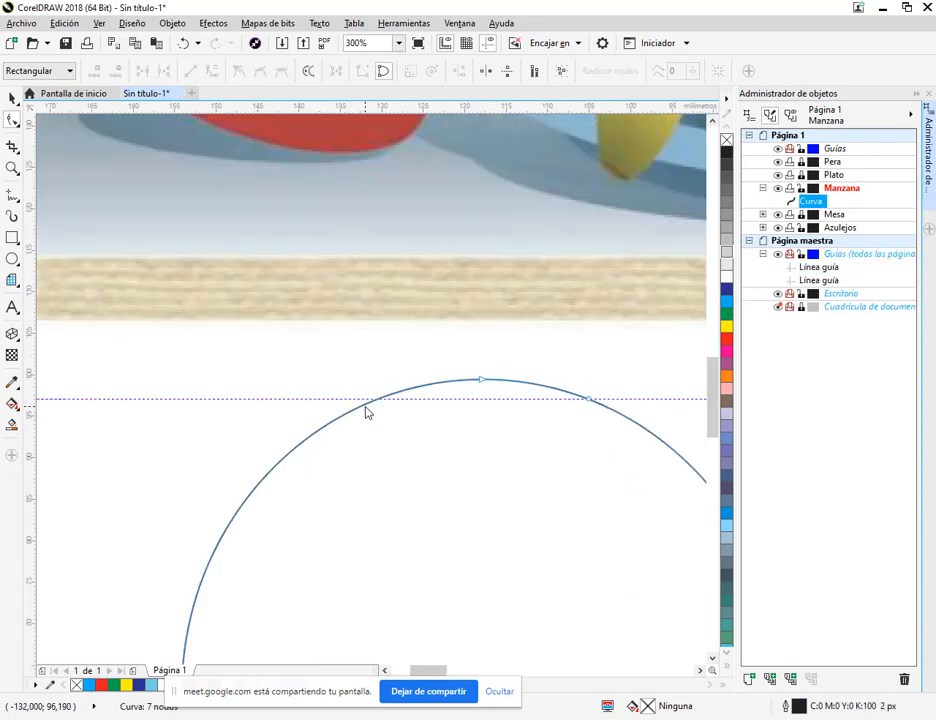
pyautogui.doubleClick(369, 406)
pyautogui.scroll(4, 381, 405)
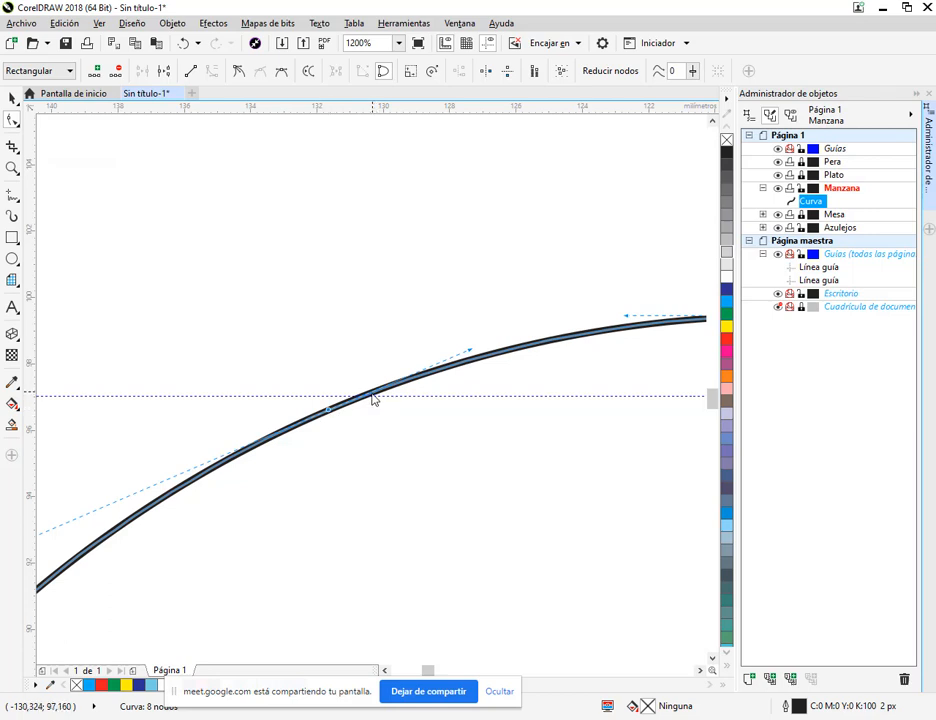
pyautogui.doubleClick(366, 400)
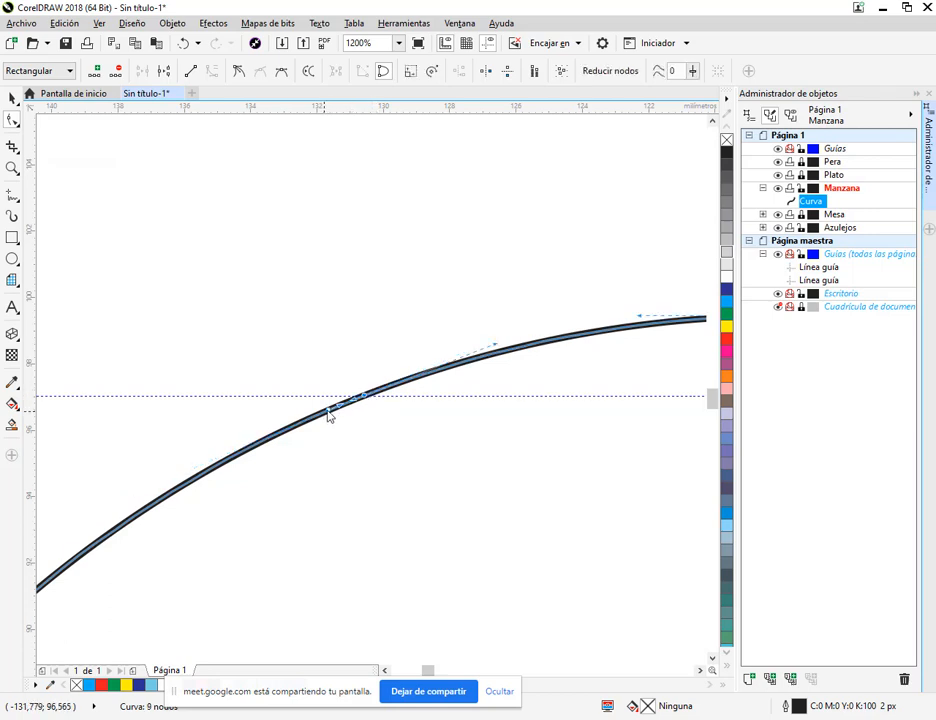
pyautogui.click(330, 414)
pyautogui.press('Delete')
# Step: Raise the curve's bottom-centre node slightly above the lower guideline and lengthen its horizontal handles to form the apple's shallow base indentation
pyautogui.scroll(-6, 445, 488)
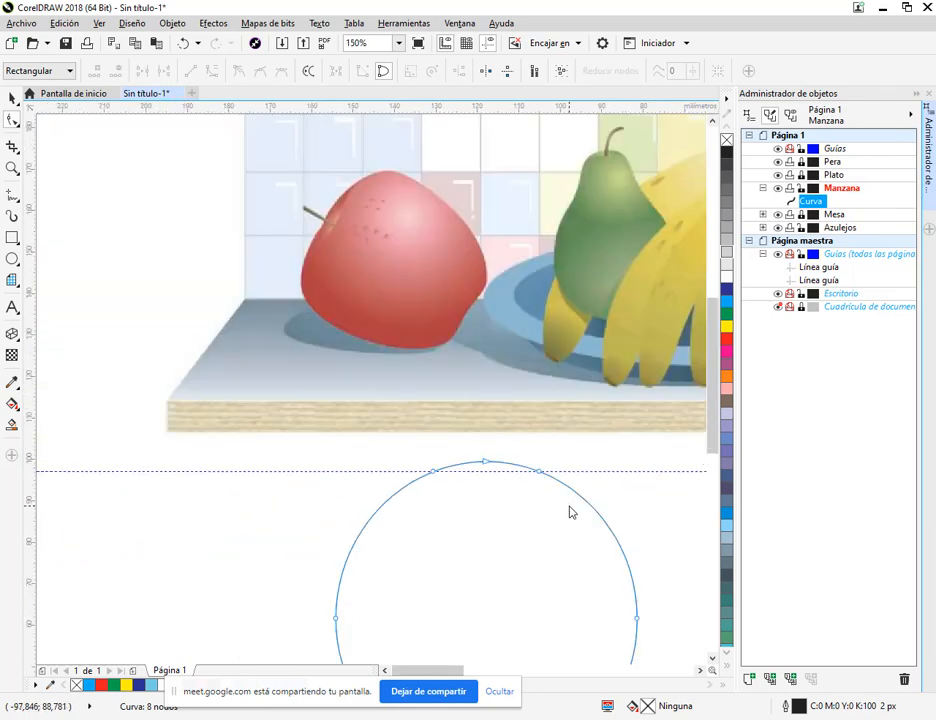
pyautogui.scroll(-2, 478, 380)
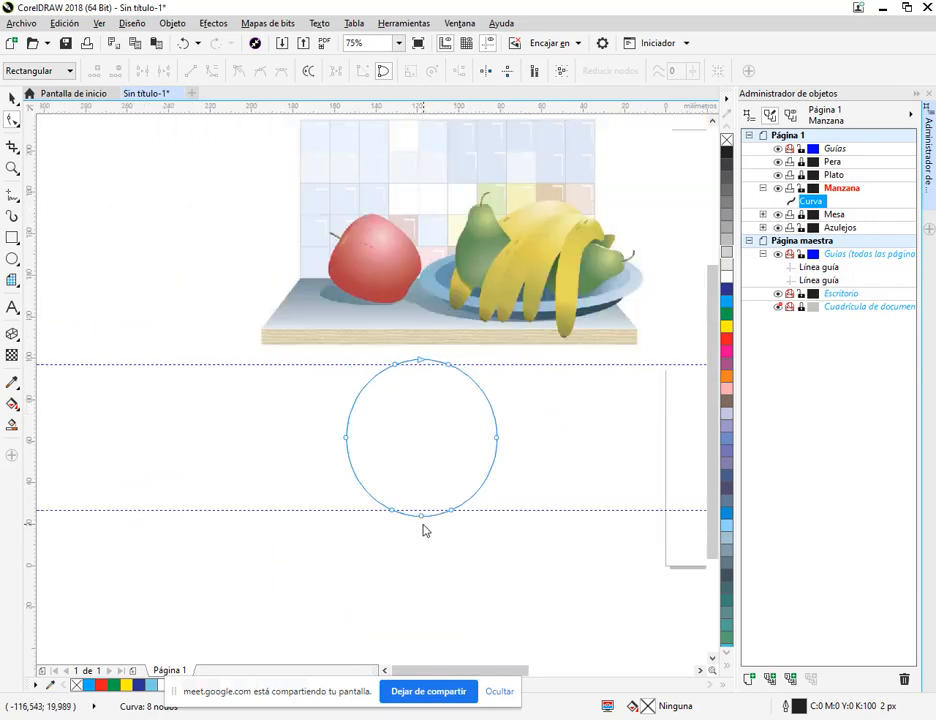
pyautogui.moveTo(417, 510); pyautogui.dragTo(424, 512)
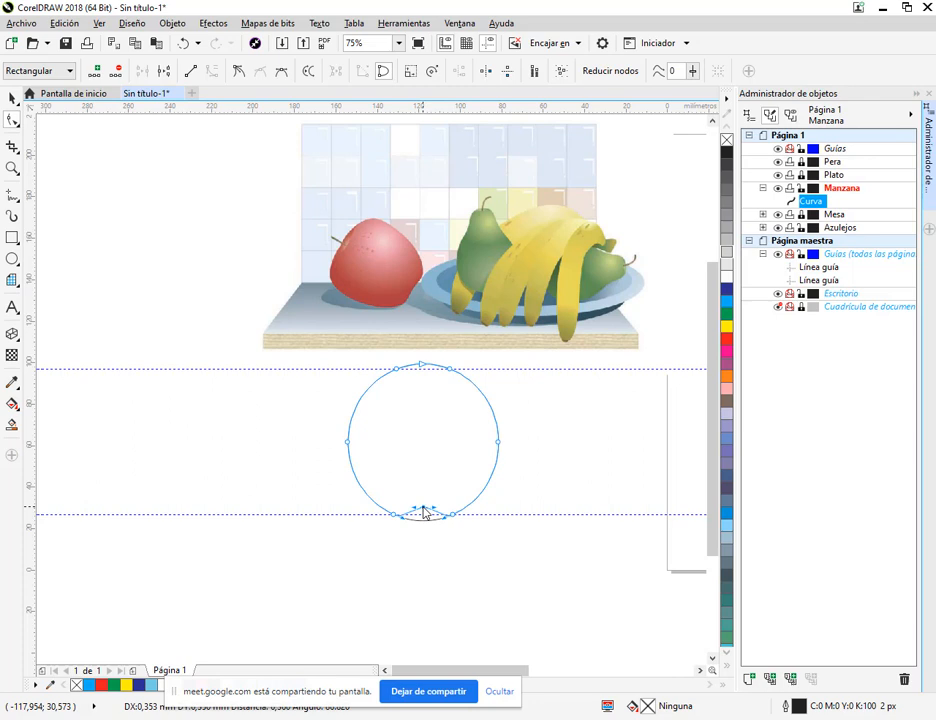
pyautogui.scroll(4, 424, 526)
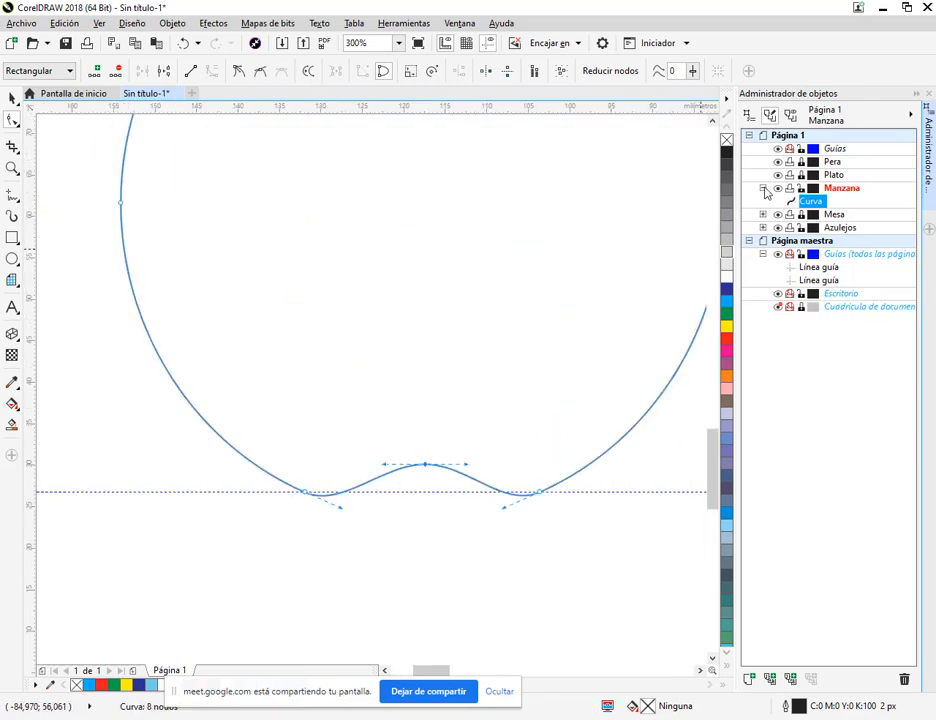
pyautogui.moveTo(467, 468); pyautogui.dragTo(496, 465)
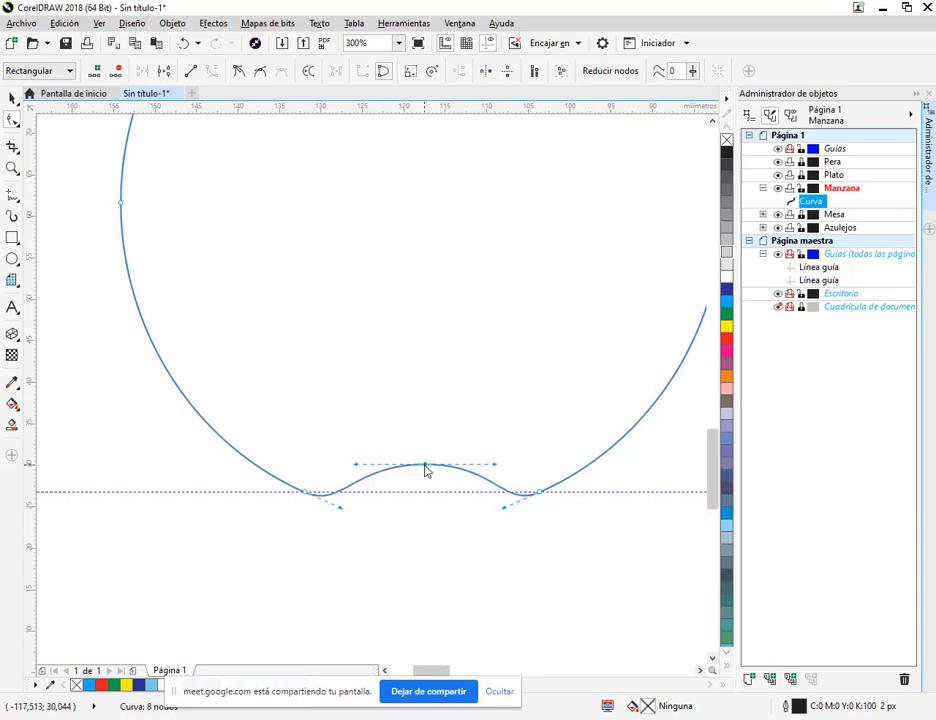
pyautogui.moveTo(425, 470); pyautogui.dragTo(427, 477)
pyautogui.scroll(-2, 480, 476)
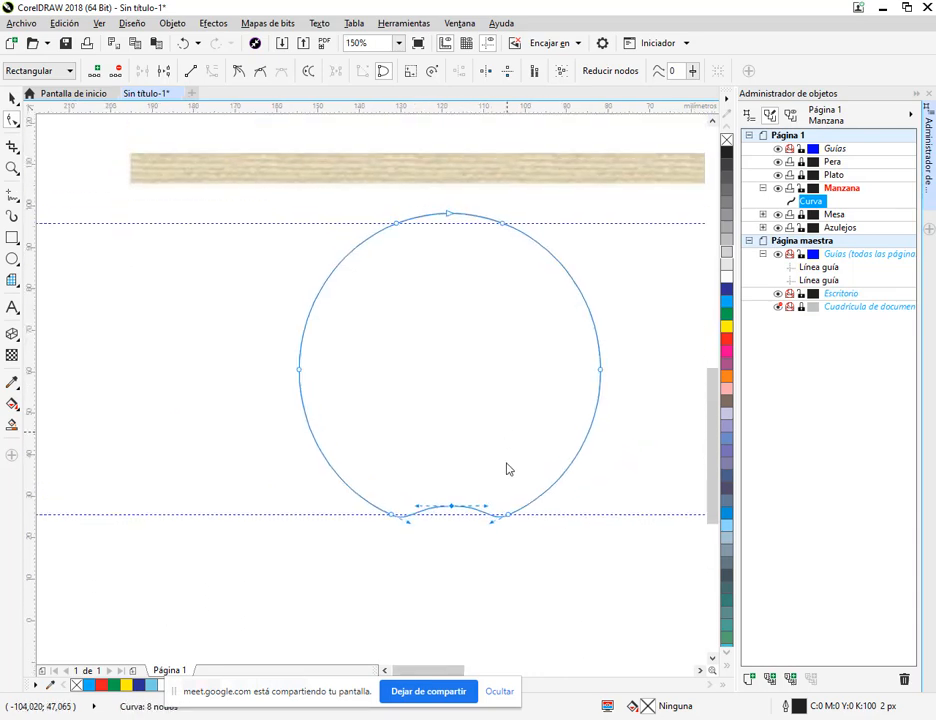
# Step: Spread the apple curve's two bottom nodes outward along the lower guideline and level their outer handles horizontally
pyautogui.scroll(3, 507, 469)
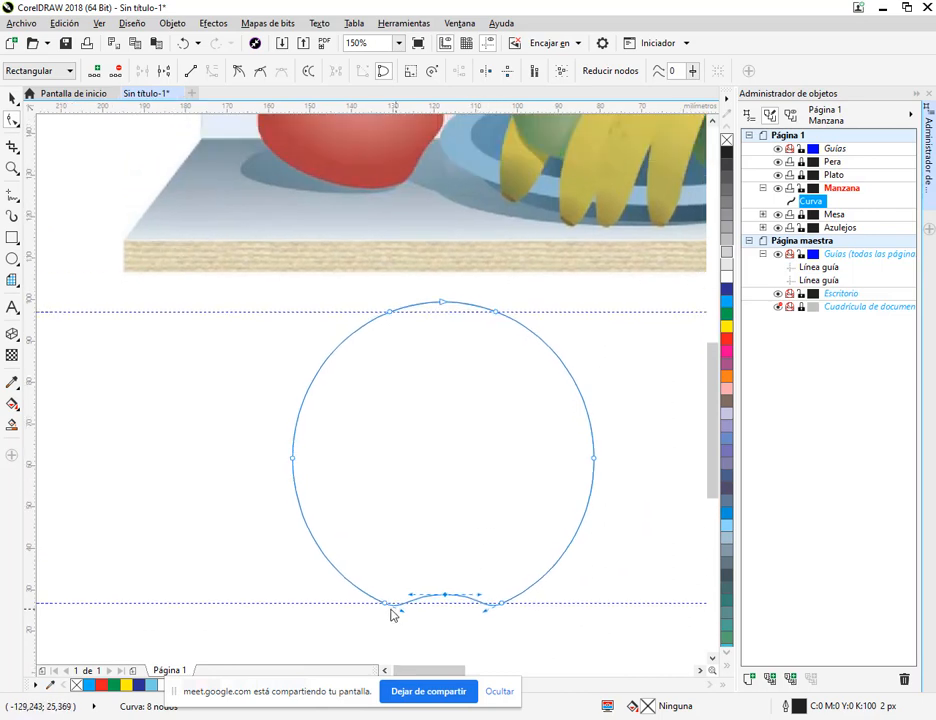
pyautogui.moveTo(386, 609); pyautogui.dragTo(375, 604)
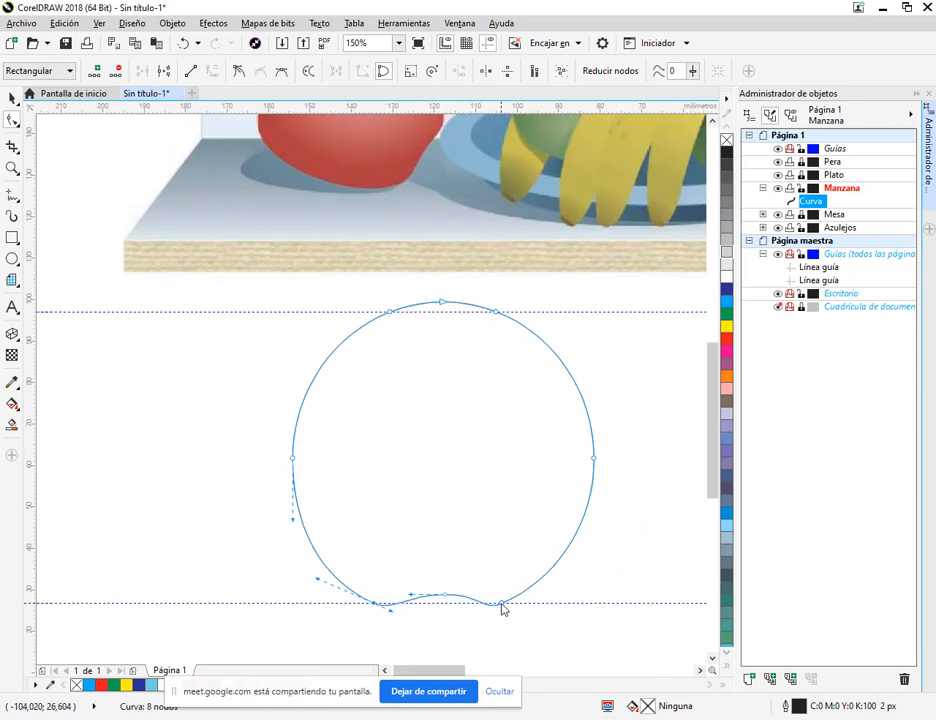
pyautogui.moveTo(503, 610); pyautogui.dragTo(514, 610)
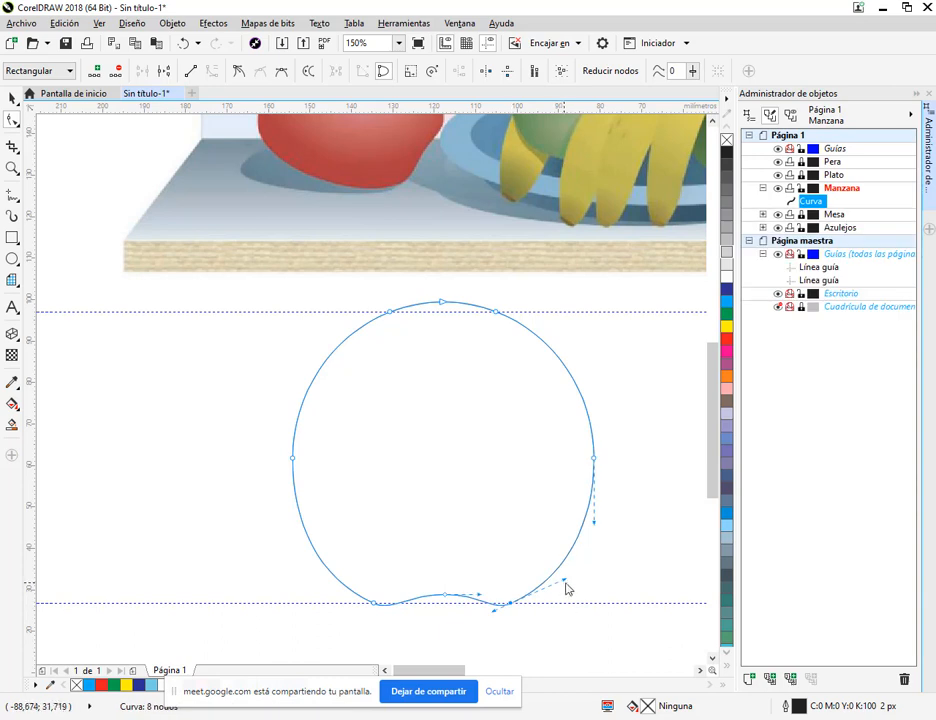
pyautogui.moveTo(565, 582); pyautogui.dragTo(564, 604)
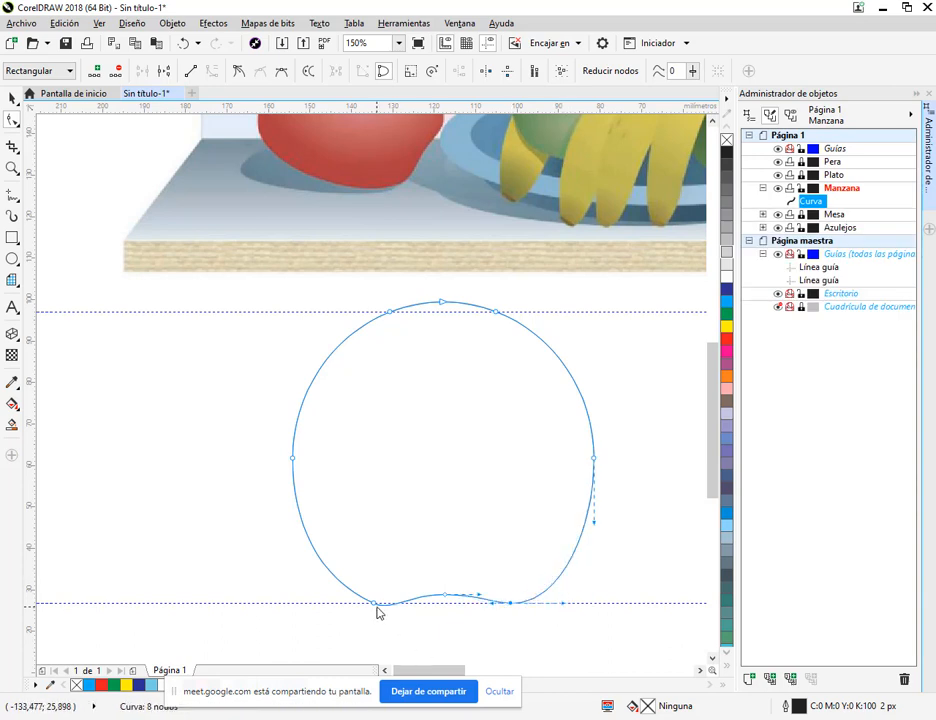
pyautogui.moveTo(318, 582); pyautogui.dragTo(323, 604)
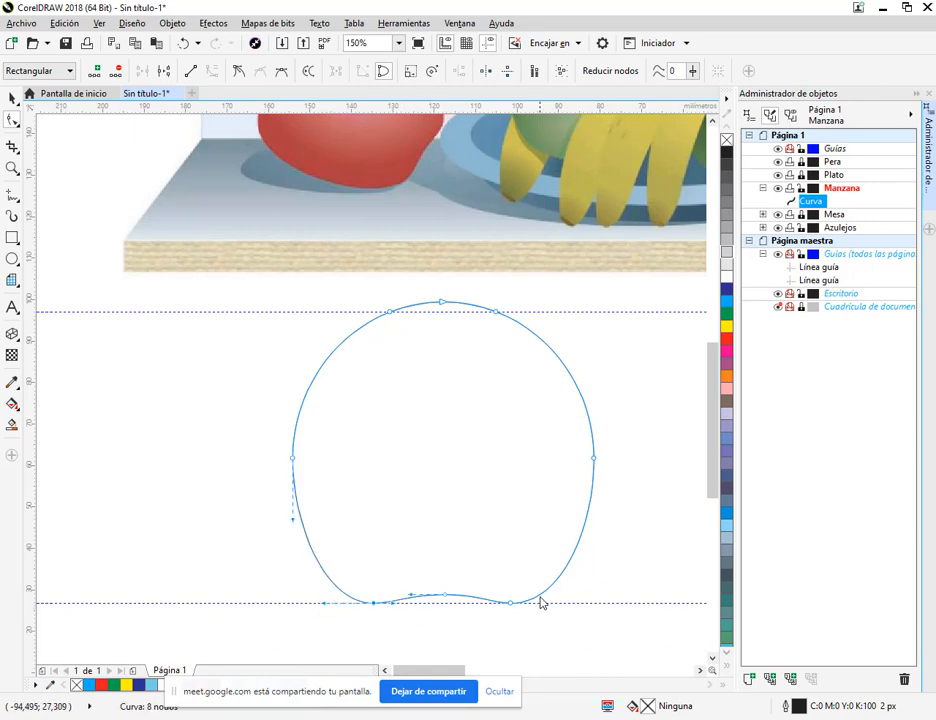
# Step: Move the two bottom nodes inward along the lower guideline to narrow the notch at the apple's base
pyautogui.scroll(-2, 564, 547)
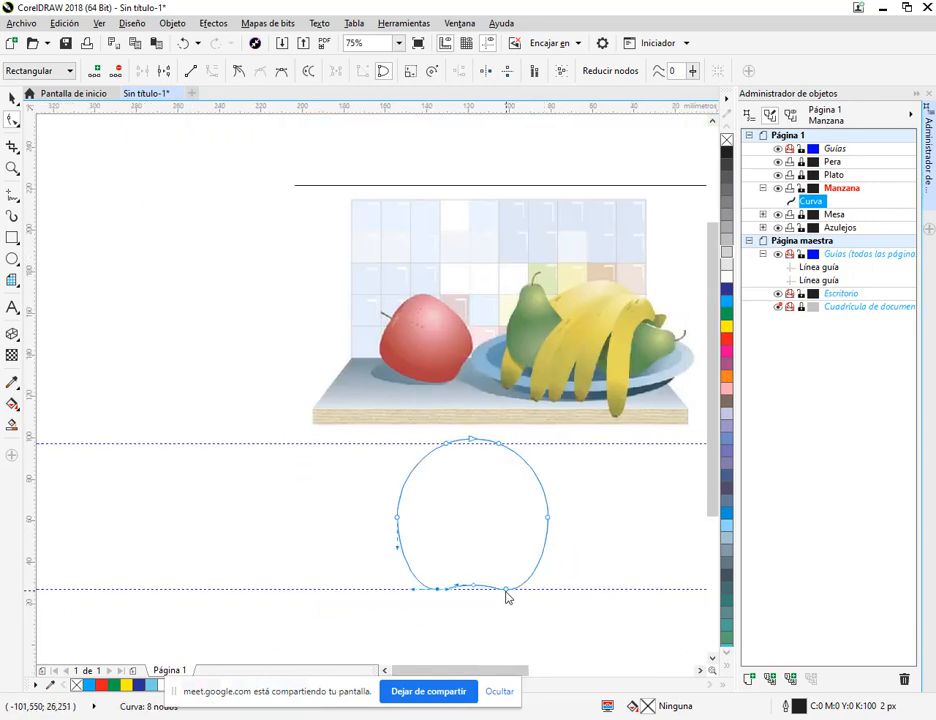
pyautogui.scroll(4, 506, 597)
pyautogui.moveTo(510, 589); pyautogui.dragTo(491, 589)
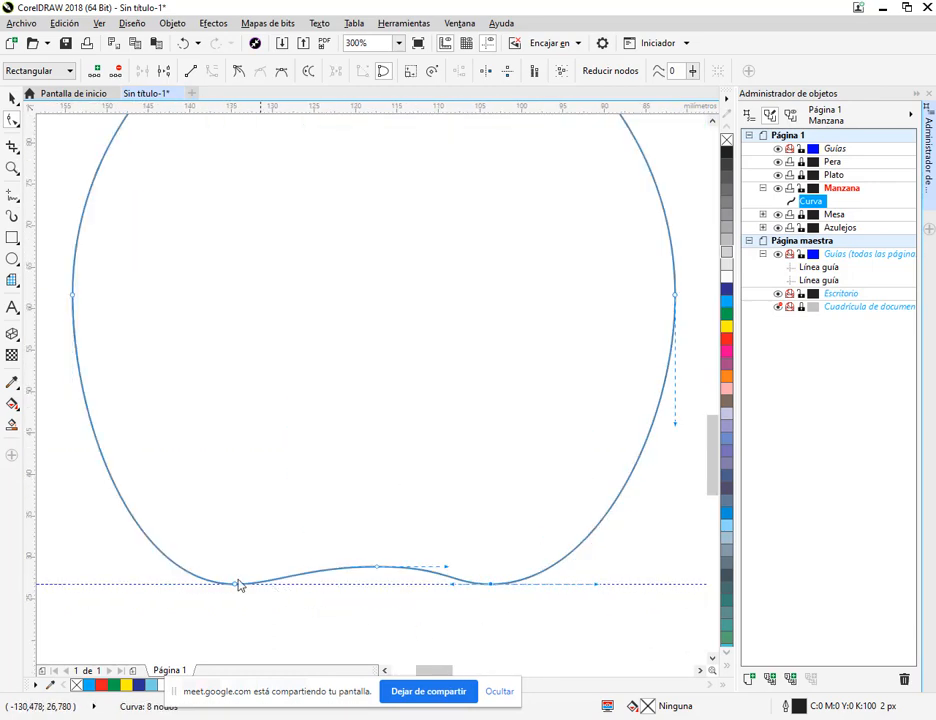
pyautogui.moveTo(236, 589); pyautogui.dragTo(268, 589)
pyautogui.scroll(-2, 378, 556)
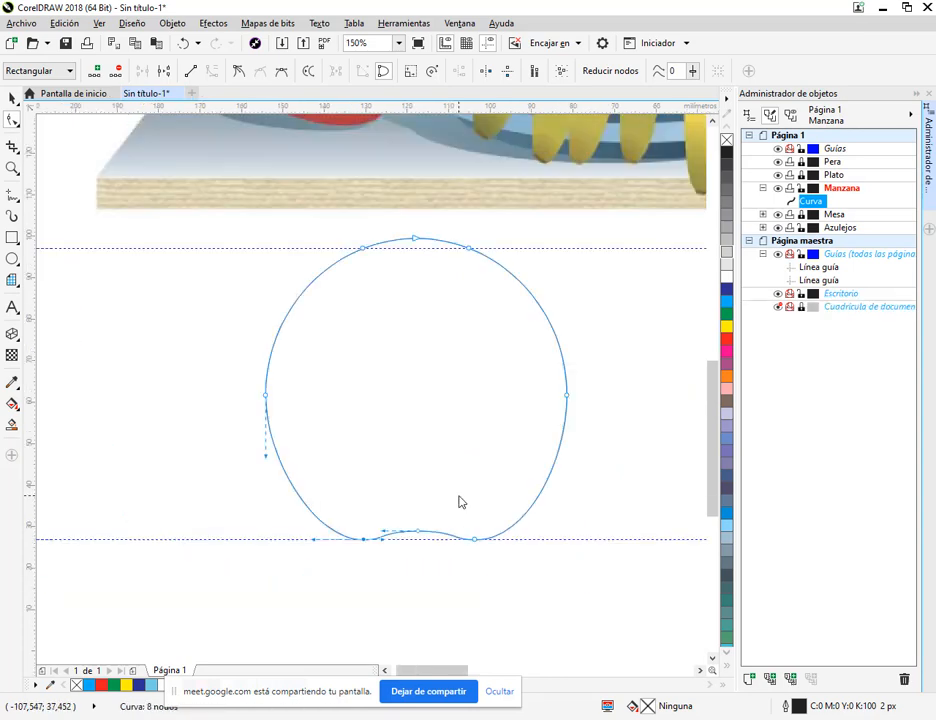
# Step: Shape the apple's top dip by spreading the two upper nodes along the upper guideline and raising their outer handles to round the shoulders
pyautogui.scroll(1, 455, 519)
pyautogui.scroll(2, 408, 316)
pyautogui.moveTo(418, 384); pyautogui.dragTo(348, 389)
pyautogui.moveTo(473, 386); pyautogui.dragTo(487, 382)
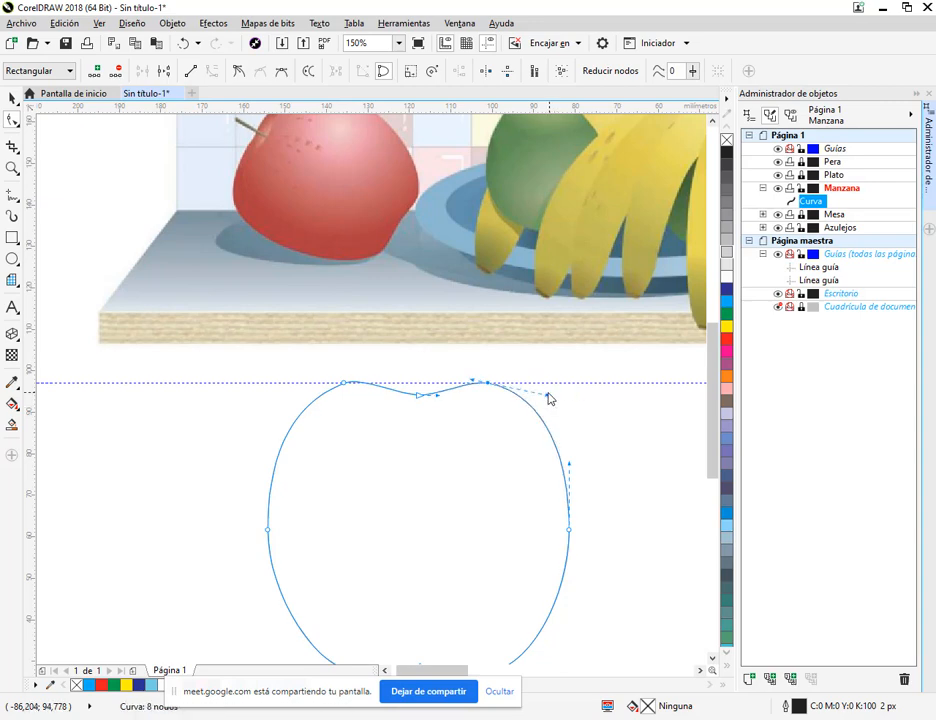
pyautogui.click(342, 384)
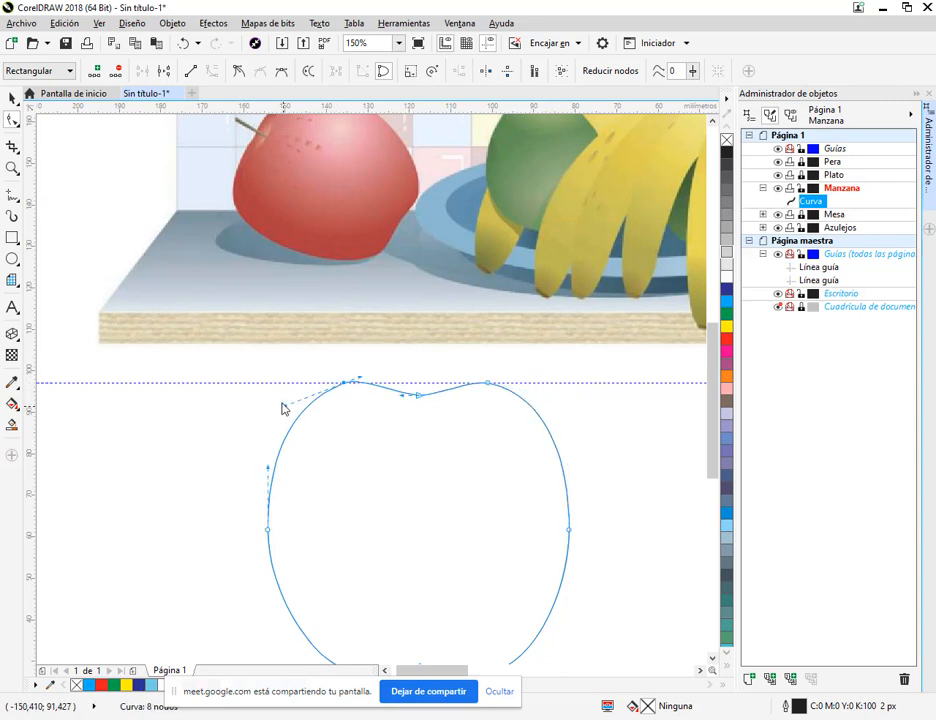
pyautogui.moveTo(283, 405); pyautogui.dragTo(282, 396)
# Step: Delete the nodes at the middle of the apple curve's left and right sides
pyautogui.press('Delete')
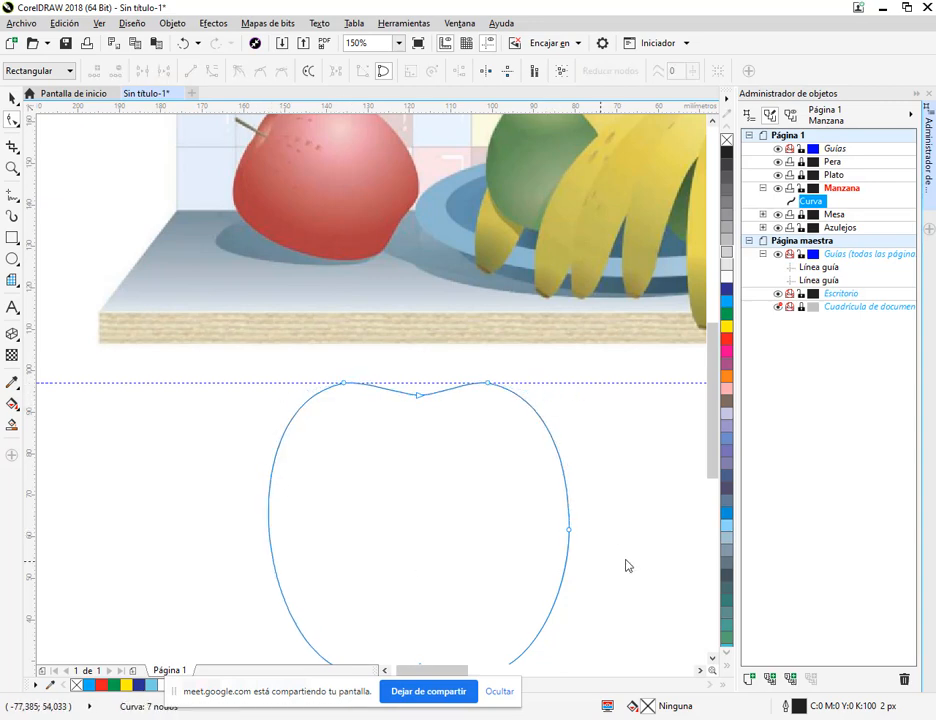
pyautogui.doubleClick(569, 532)
pyautogui.scroll(-1, 574, 533)
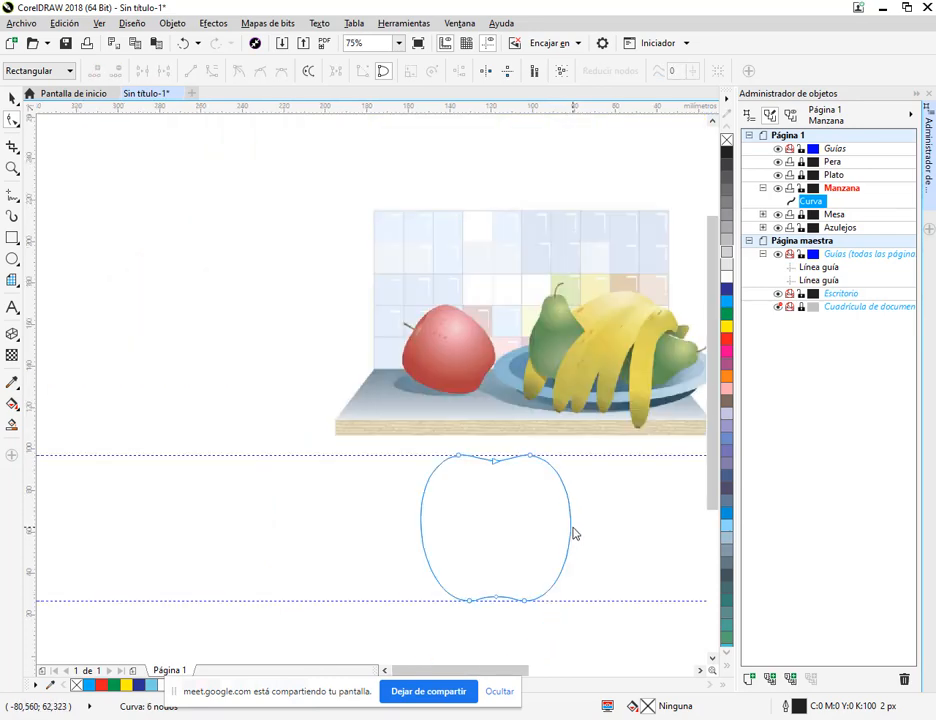
# Step: Move the two upper nodes farther apart along the upper guideline to widen the apple's shoulders
pyautogui.moveTo(574, 533); pyautogui.dragTo(490, 484)
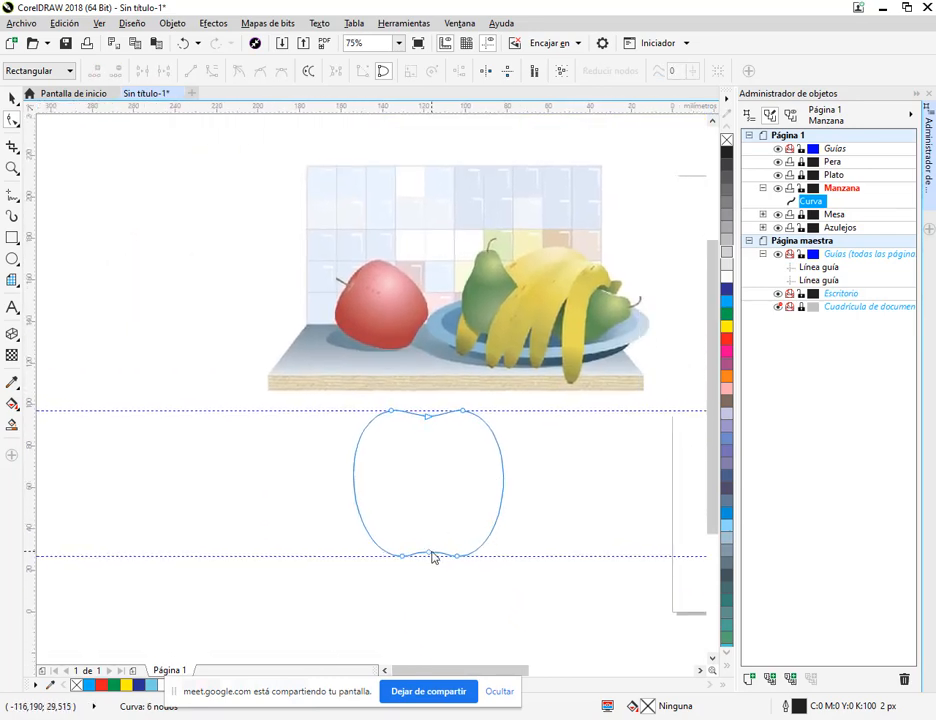
pyautogui.scroll(1, 390, 390)
pyautogui.moveTo(384, 379); pyautogui.dragTo(372, 376)
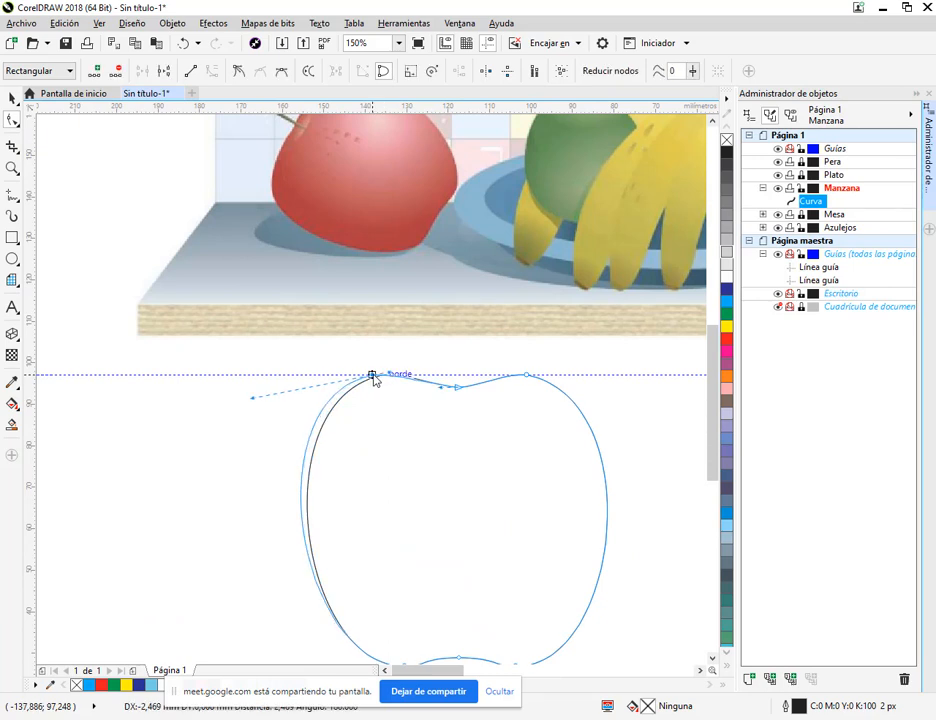
pyautogui.moveTo(528, 376); pyautogui.dragTo(539, 391)
# Step: Bring the two bottom nodes closer to the centre along the lower guideline to taper the apple's base
pyautogui.scroll(1, 493, 451)
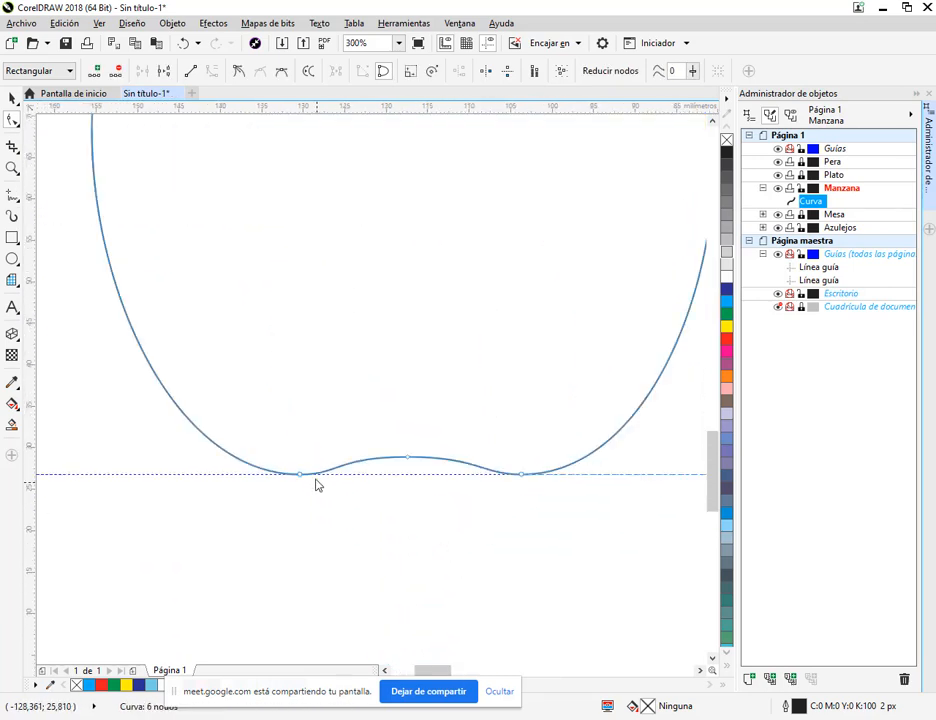
pyautogui.moveTo(303, 482); pyautogui.dragTo(323, 482)
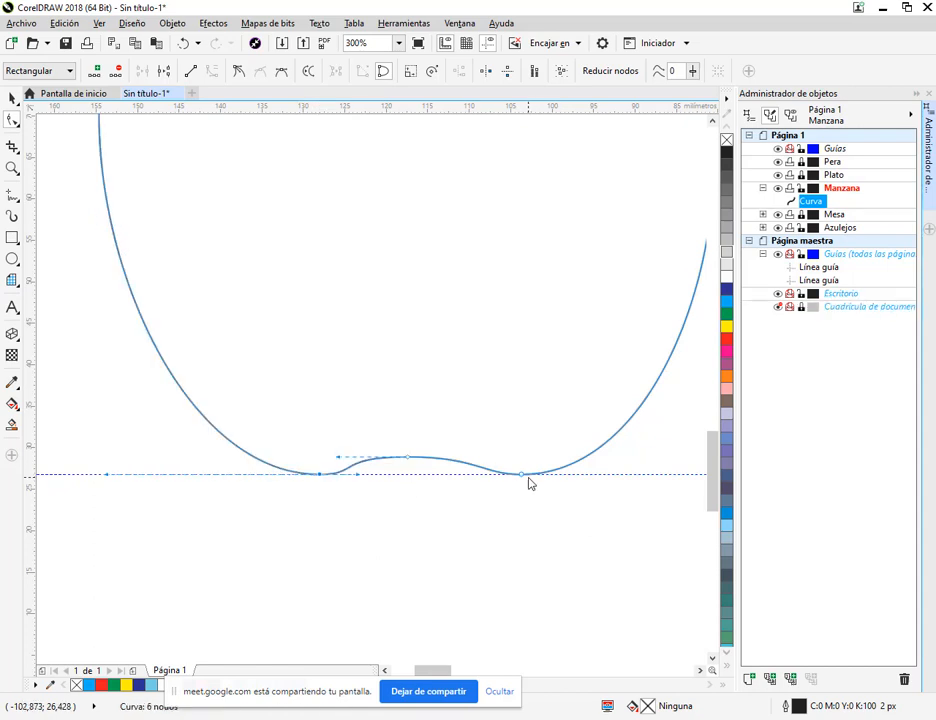
pyautogui.moveTo(521, 481); pyautogui.dragTo(504, 481)
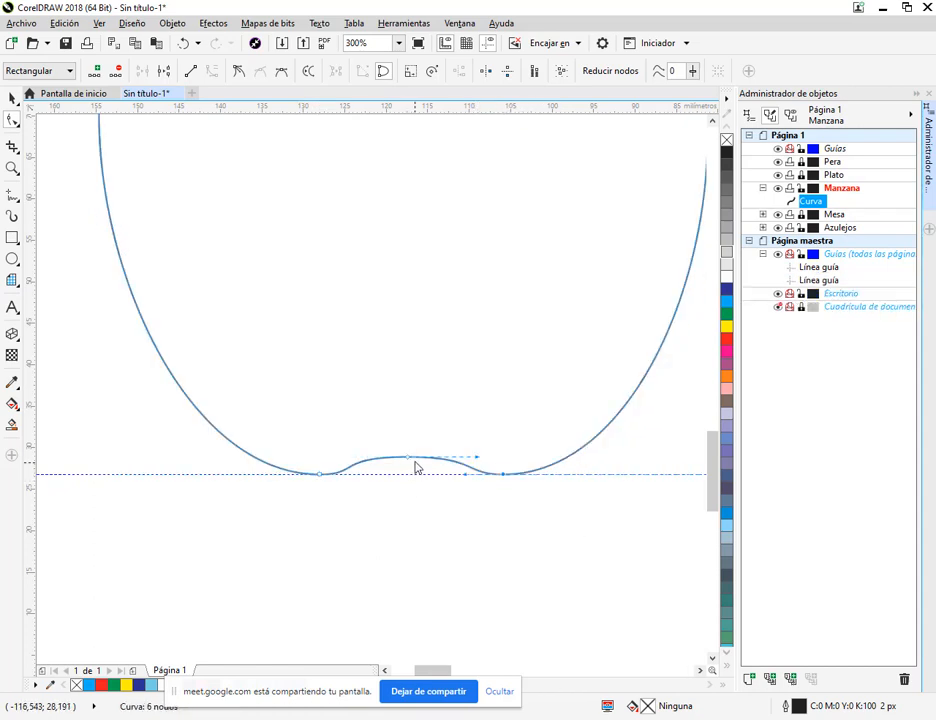
# Step: Shorten the handles of the base notch's centre node and move both neighbouring bottom nodes slightly inward
pyautogui.scroll(1, 408, 468)
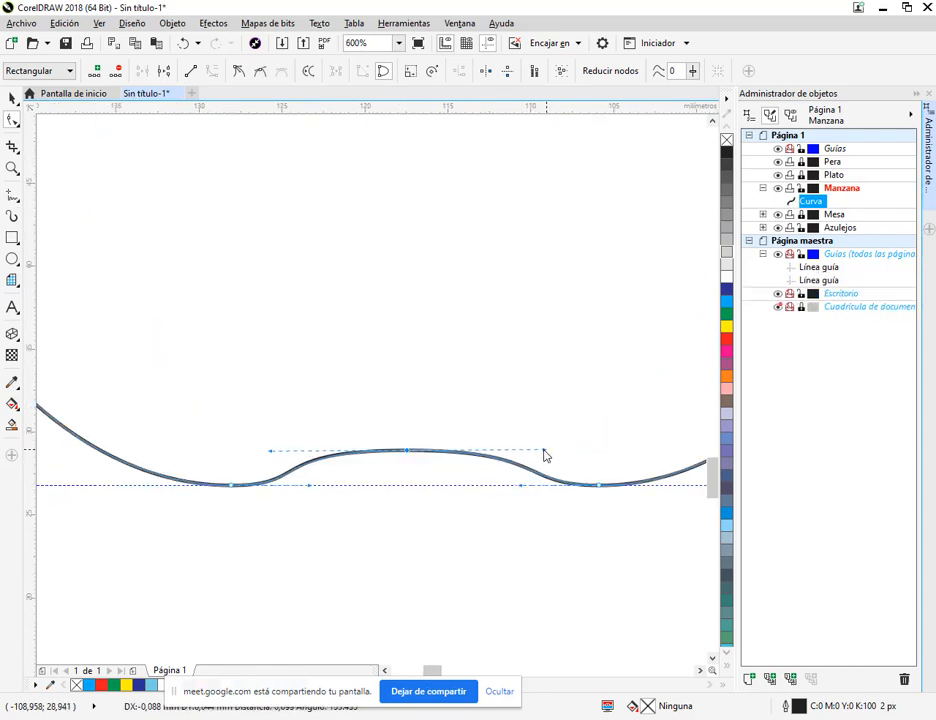
pyautogui.moveTo(545, 454); pyautogui.dragTo(491, 455)
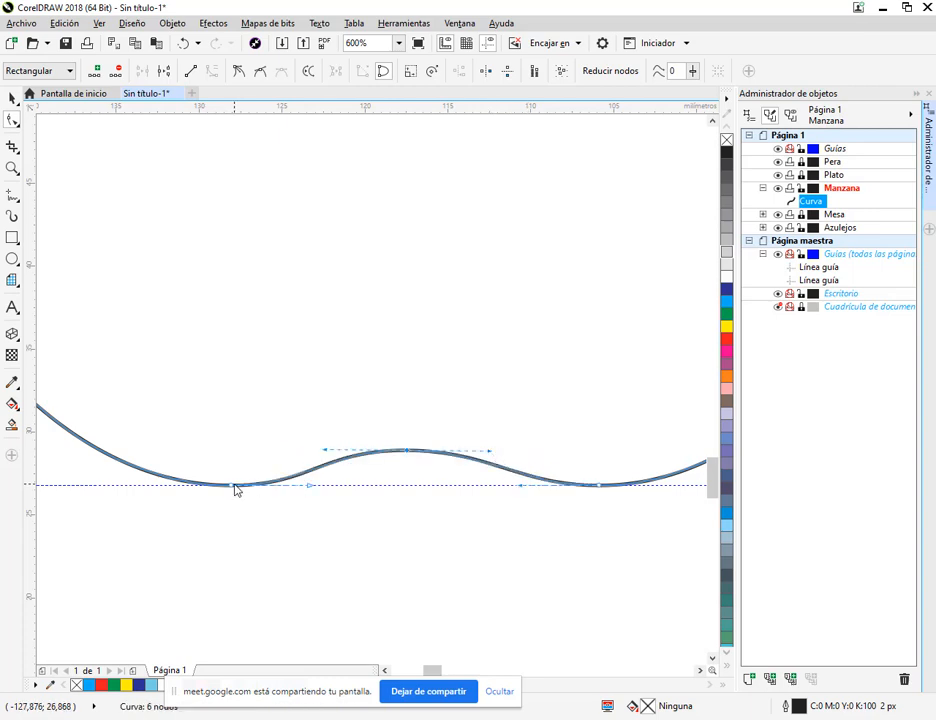
pyautogui.moveTo(237, 490); pyautogui.dragTo(252, 490)
pyautogui.moveTo(600, 490)
pyautogui.mouseDown()
pyautogui.moveTo(587, 489)
pyautogui.moveTo(591, 479)
pyautogui.mouseUp()
pyautogui.scroll(-2, 631, 408)
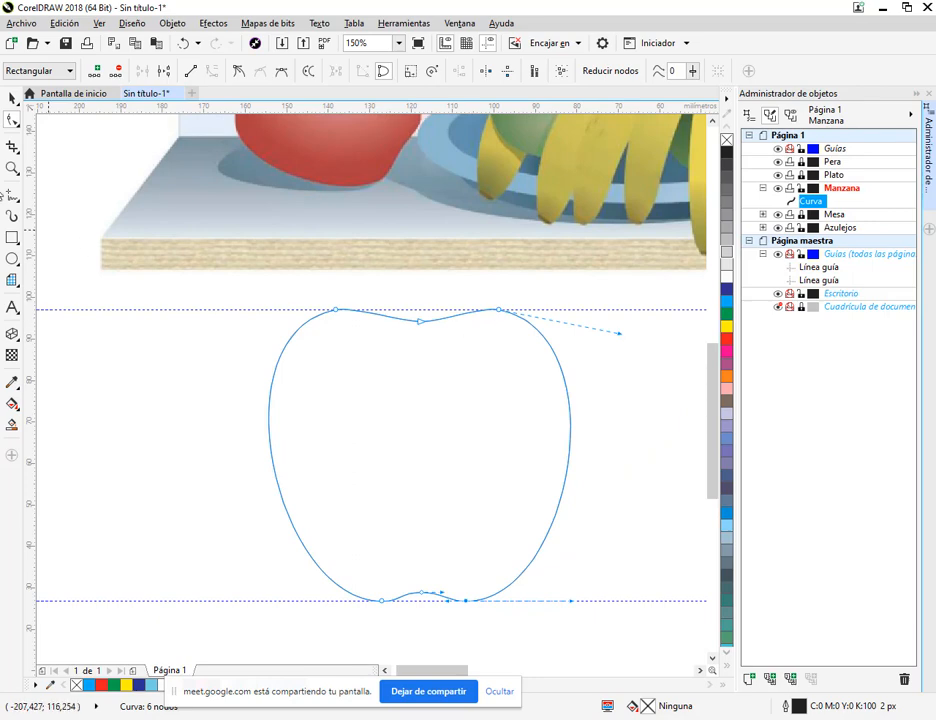
# Step: Deselect the apple curve and delete both horizontal guidelines
pyautogui.click(12, 97)
pyautogui.click(638, 390)
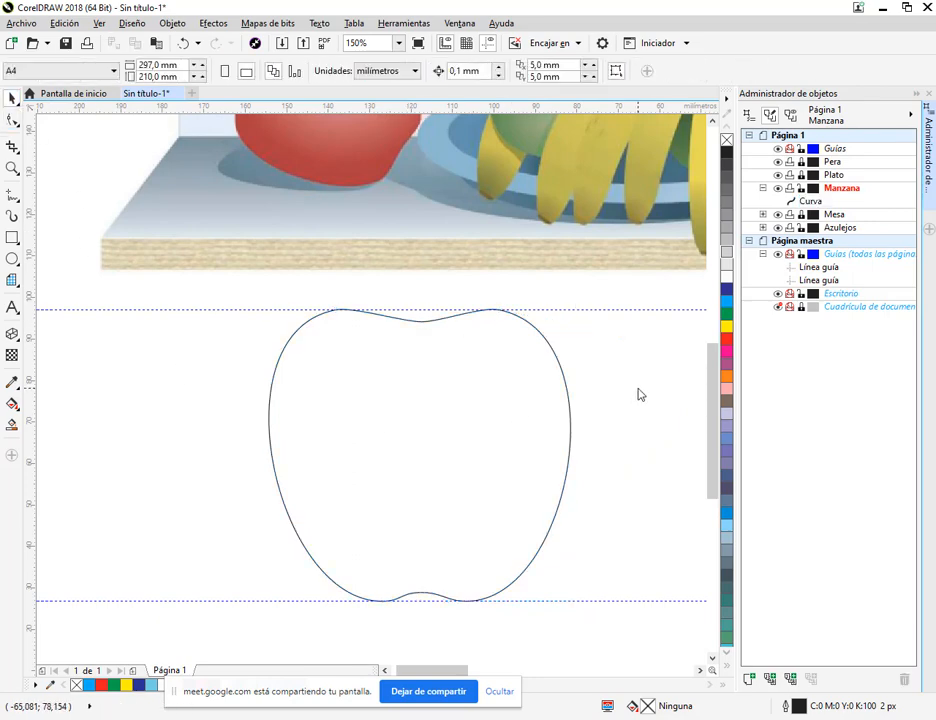
pyautogui.scroll(-1, 636, 389)
pyautogui.moveTo(636, 389); pyautogui.dragTo(499, 399)
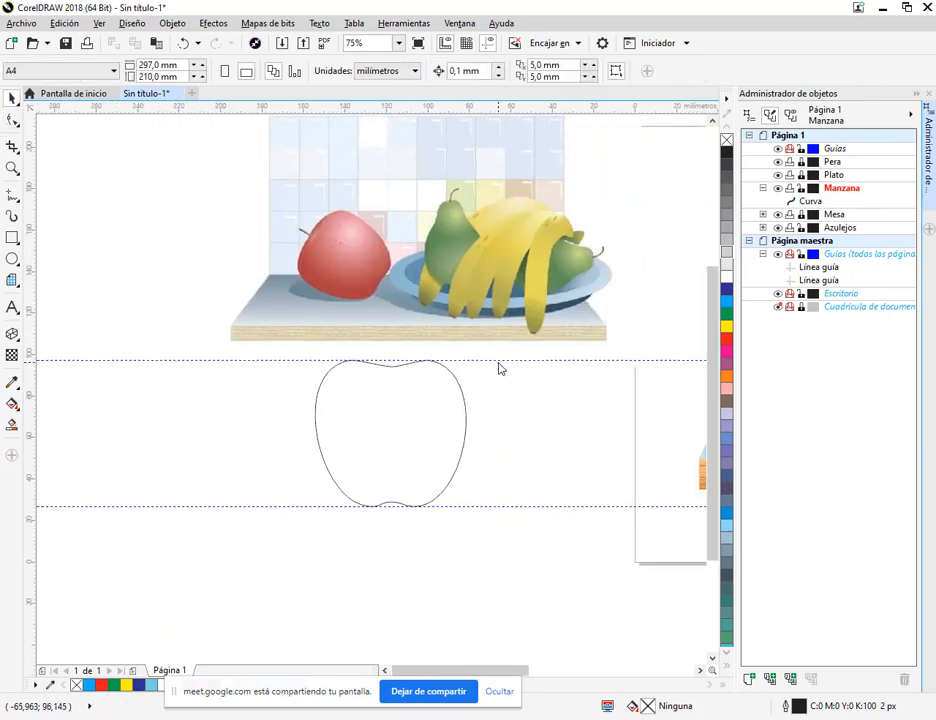
pyautogui.click(499, 360)
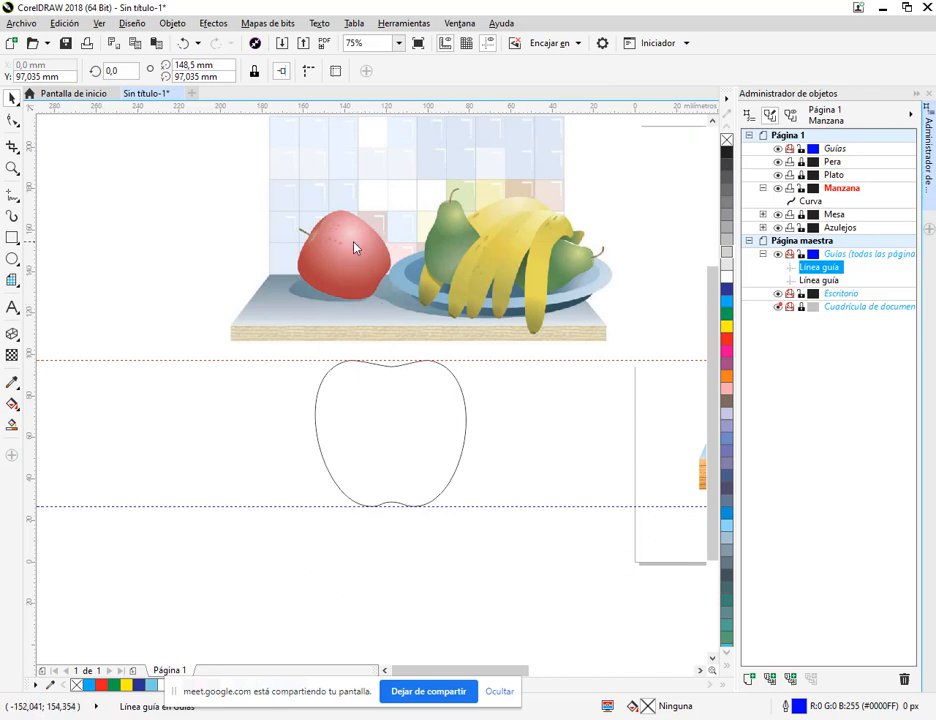
pyautogui.press('Delete')
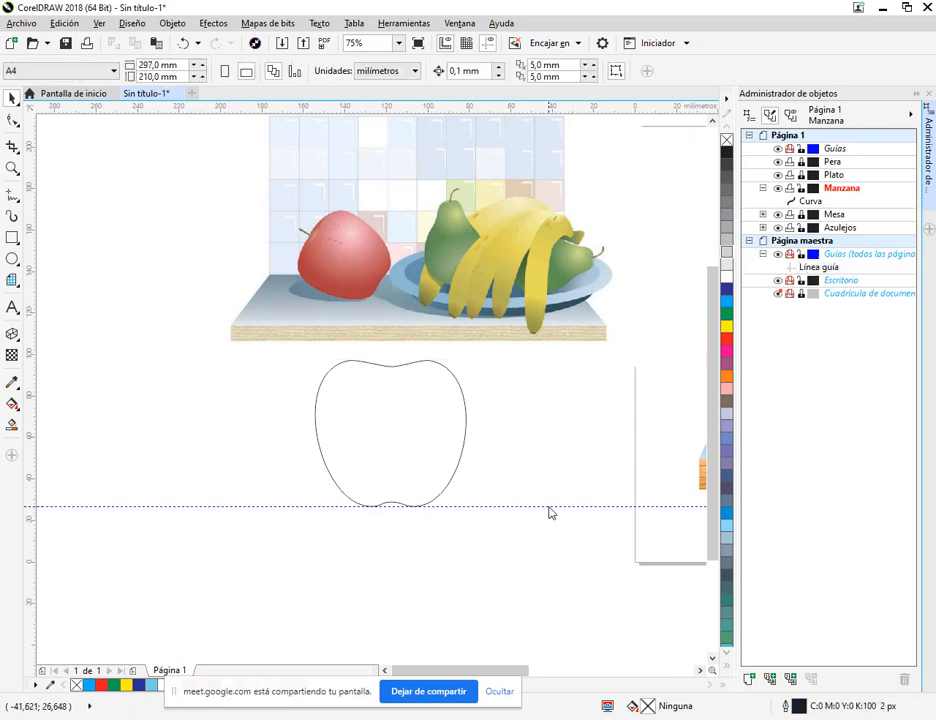
pyautogui.click(549, 508)
pyautogui.press('Delete')
# Step: Make the apple's top centre node symmetrical and lengthen its horizontal handles to smooth the dip
pyautogui.click(412, 412)
pyautogui.scroll(1, 409, 391)
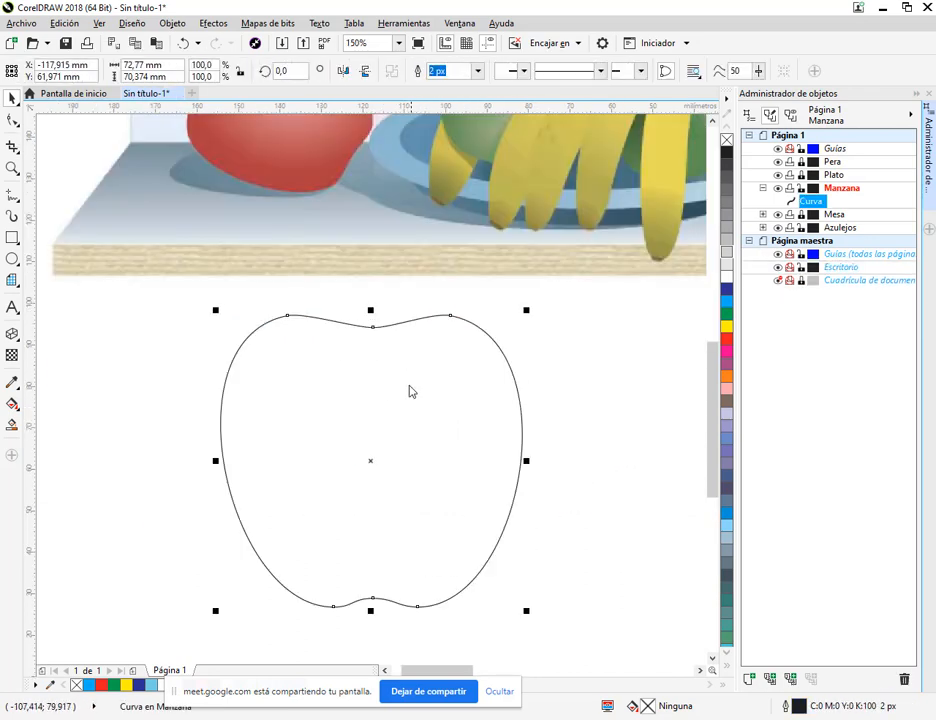
pyautogui.press('F10')
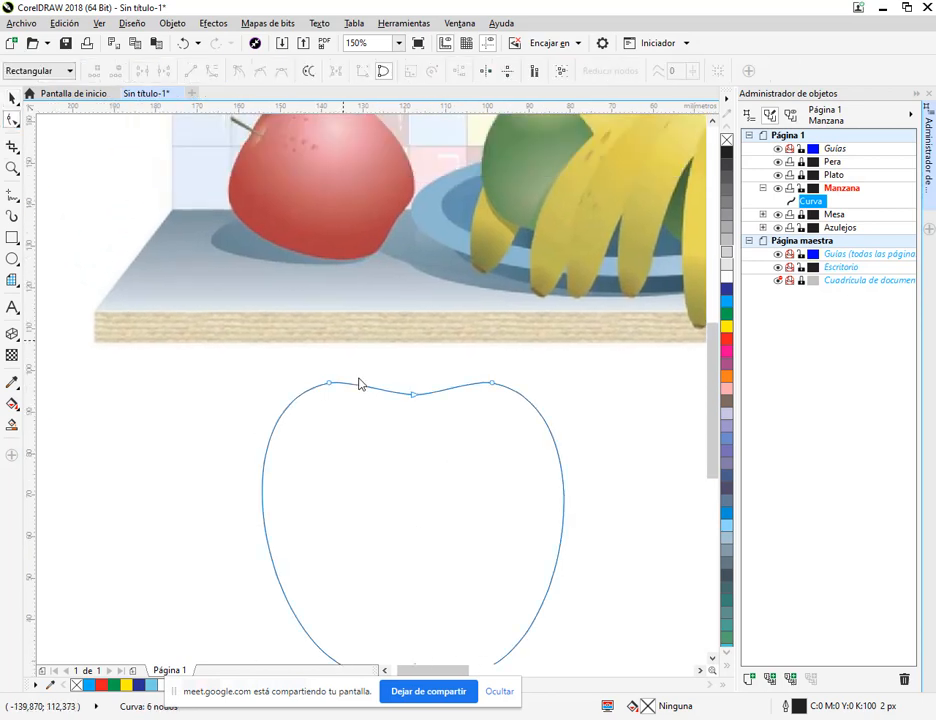
pyautogui.click(412, 395)
pyautogui.moveTo(432, 395); pyautogui.dragTo(454, 395)
pyautogui.click(281, 71)
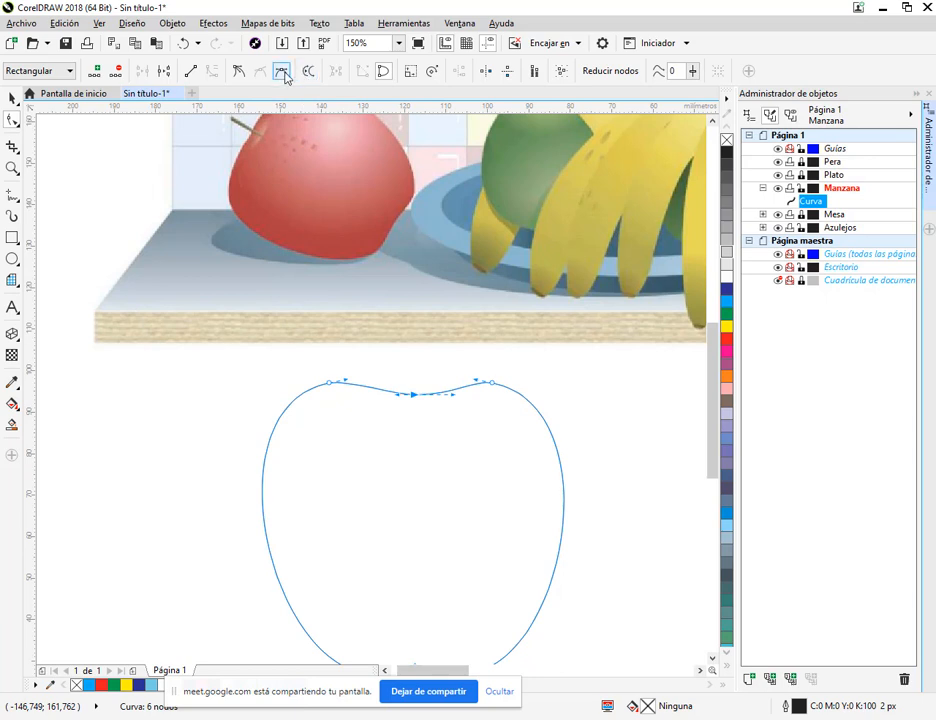
pyautogui.moveTo(445, 401); pyautogui.dragTo(453, 395)
# Step: Lower the top centre node slightly to deepen the dip in the apple's upper edge
pyautogui.scroll(1, 420, 380)
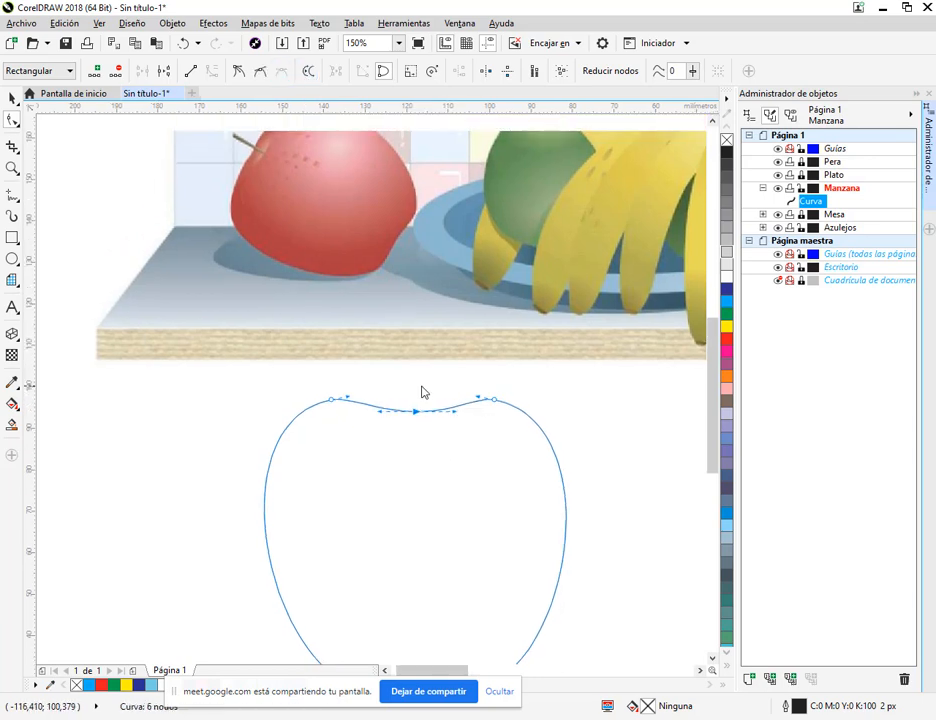
pyautogui.scroll(2, 418, 430)
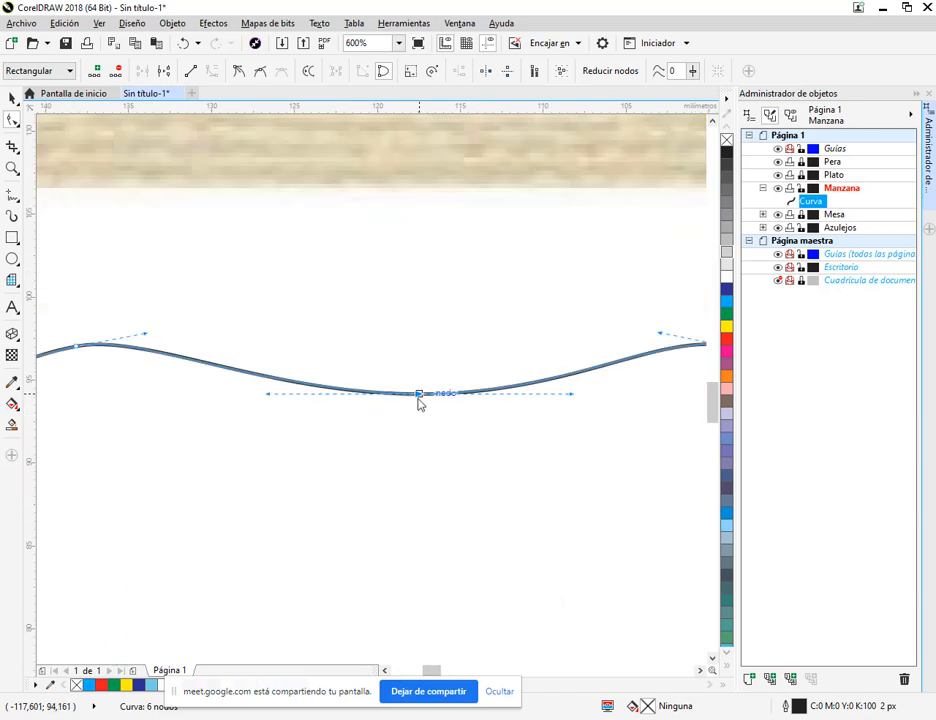
pyautogui.moveTo(418, 397); pyautogui.dragTo(418, 406)
pyautogui.scroll(-2, 418, 406)
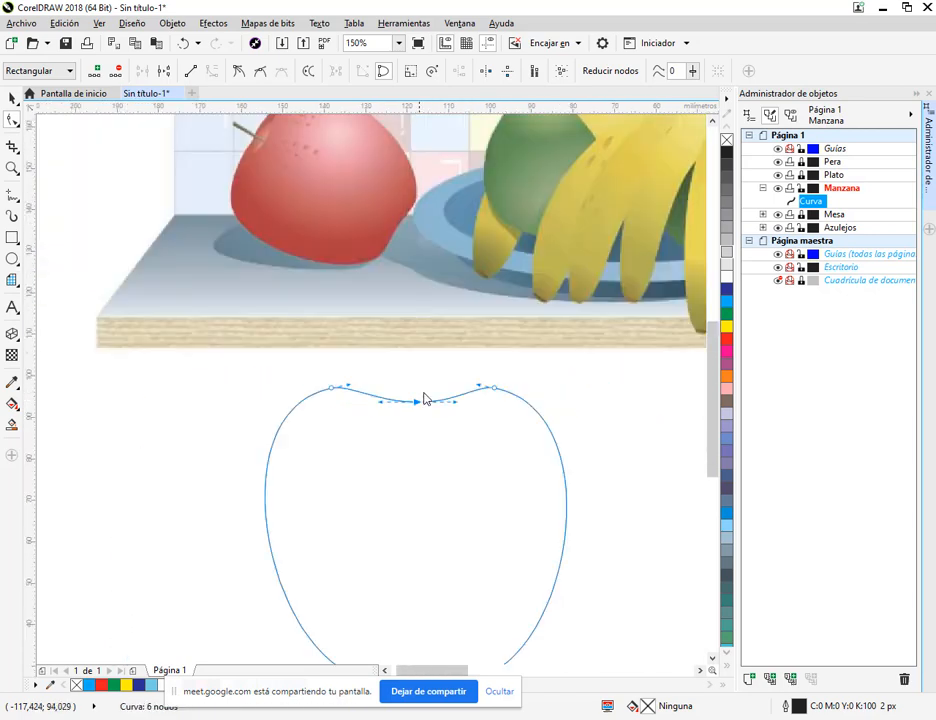
# Step: Lengthen the inner handles of both upper nodes toward the dip to round the apple's shoulders
pyautogui.scroll(2, 345, 380)
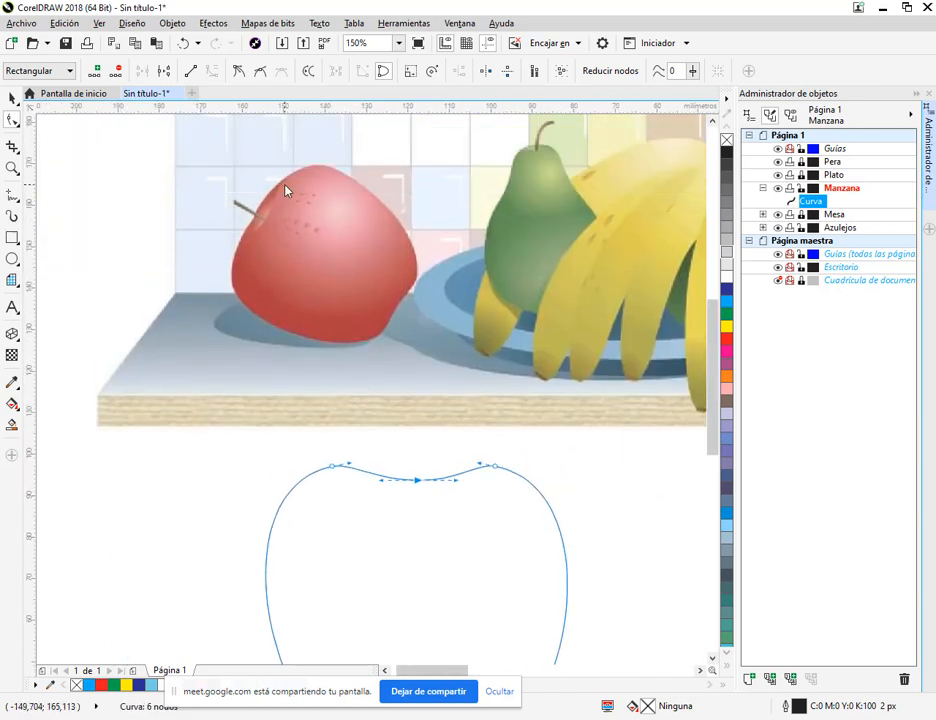
pyautogui.scroll(2, 473, 477)
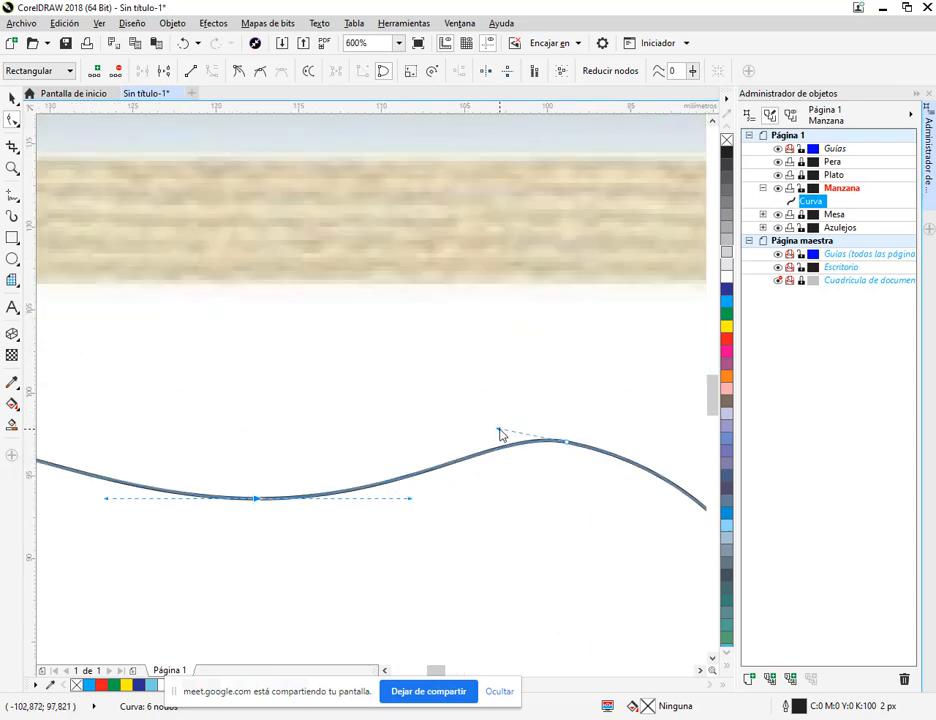
pyautogui.moveTo(501, 434); pyautogui.dragTo(453, 432)
pyautogui.scroll(-1, 357, 478)
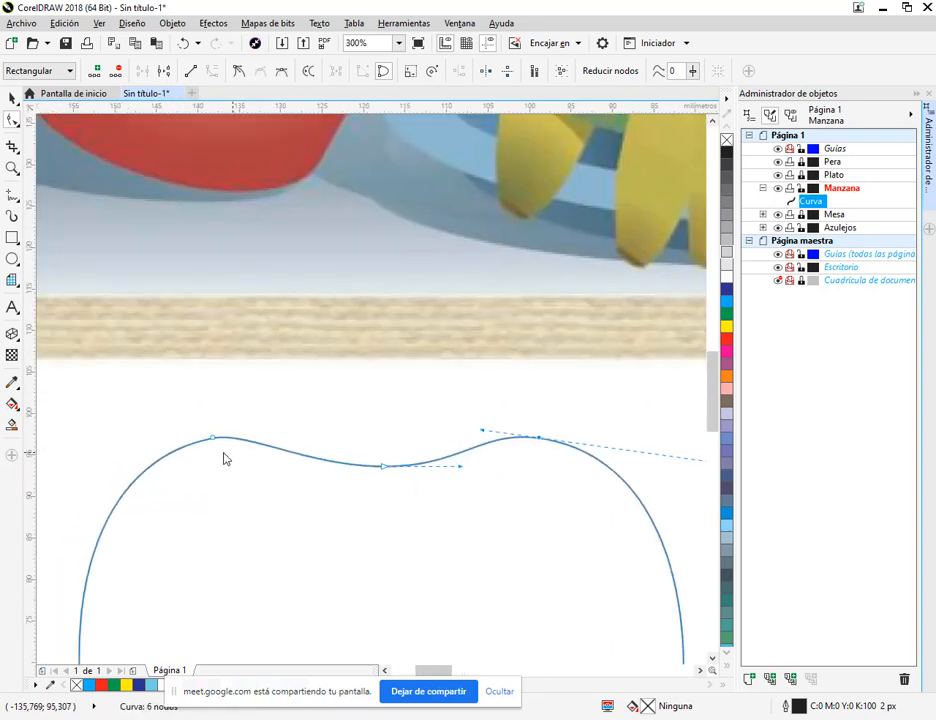
pyautogui.click(215, 440)
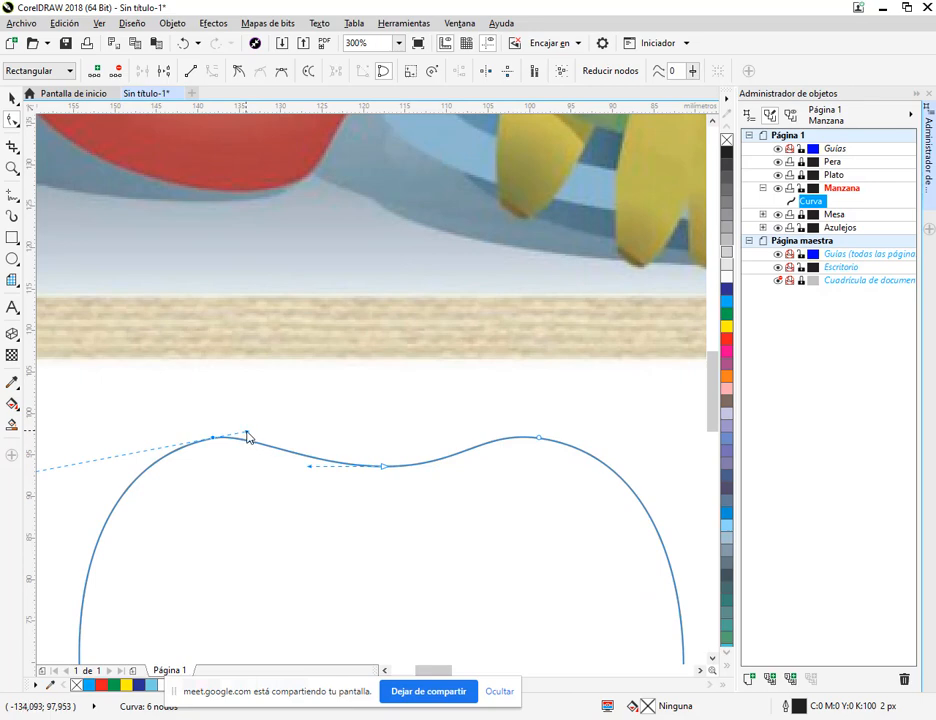
pyautogui.moveTo(248, 436); pyautogui.dragTo(293, 426)
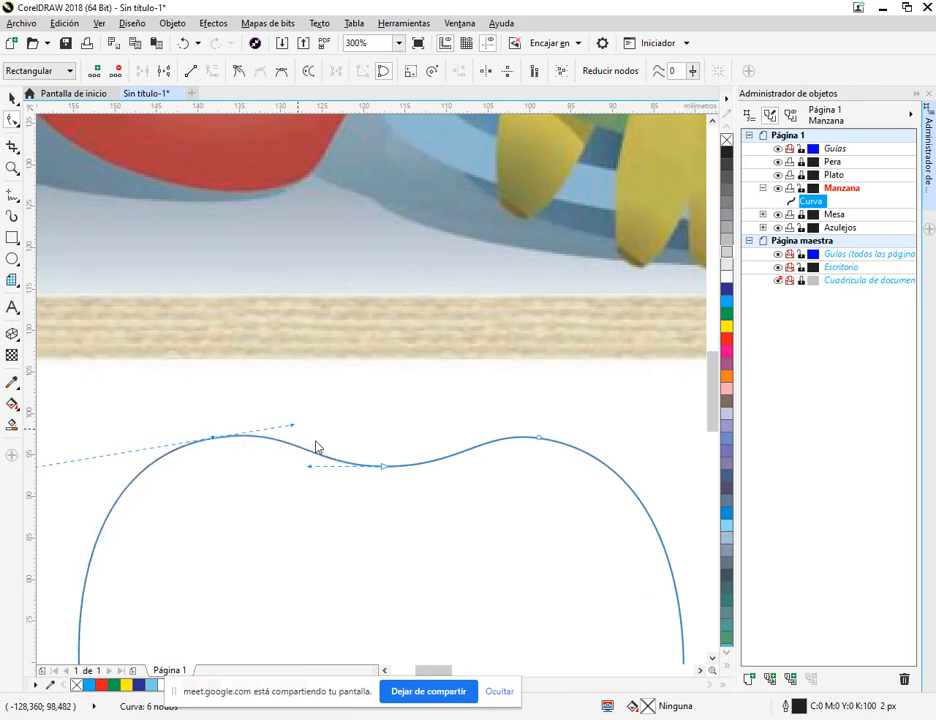
# Step: Deselect the apple curve and draw a flat ellipse about 49 by 13 mm across the apple's upper edge
pyautogui.scroll(-2, 380, 467)
pyautogui.click(10, 100)
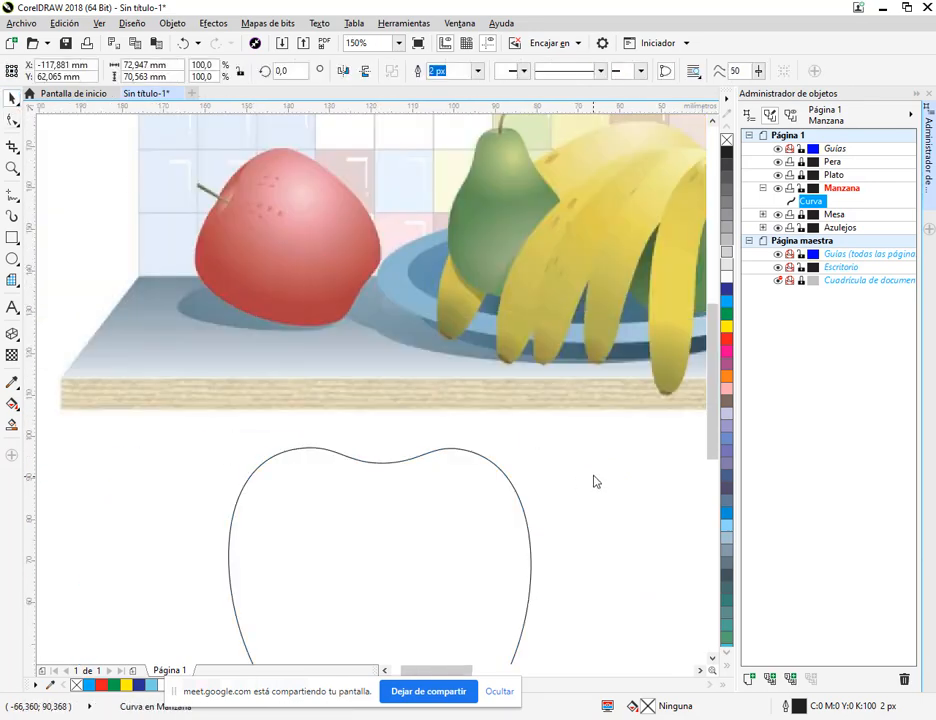
pyautogui.click(539, 464)
pyautogui.scroll(-1, 539, 464)
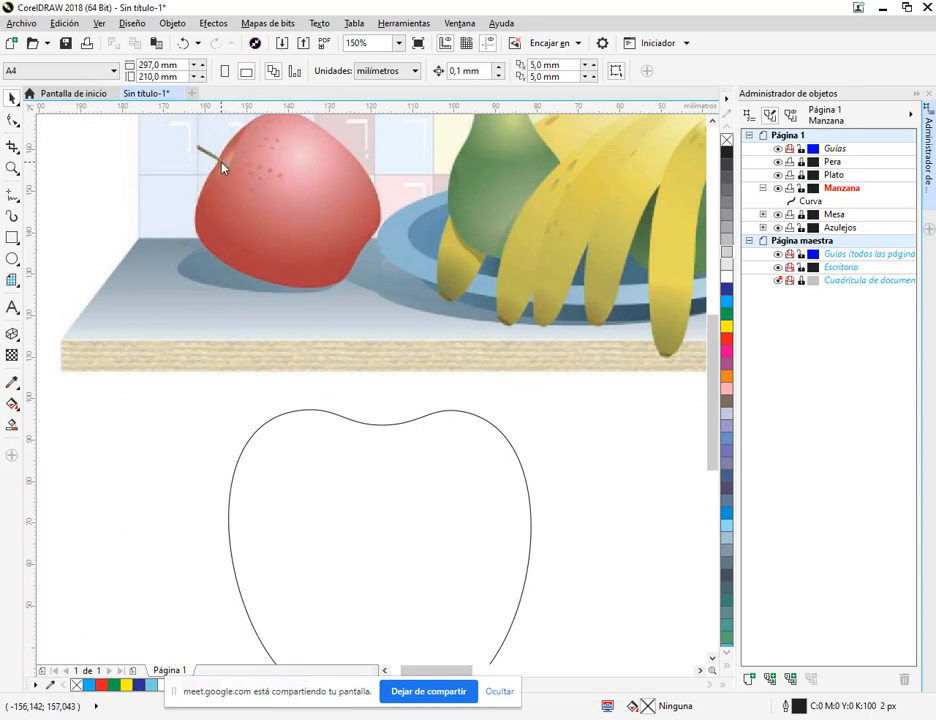
pyautogui.click(12, 258)
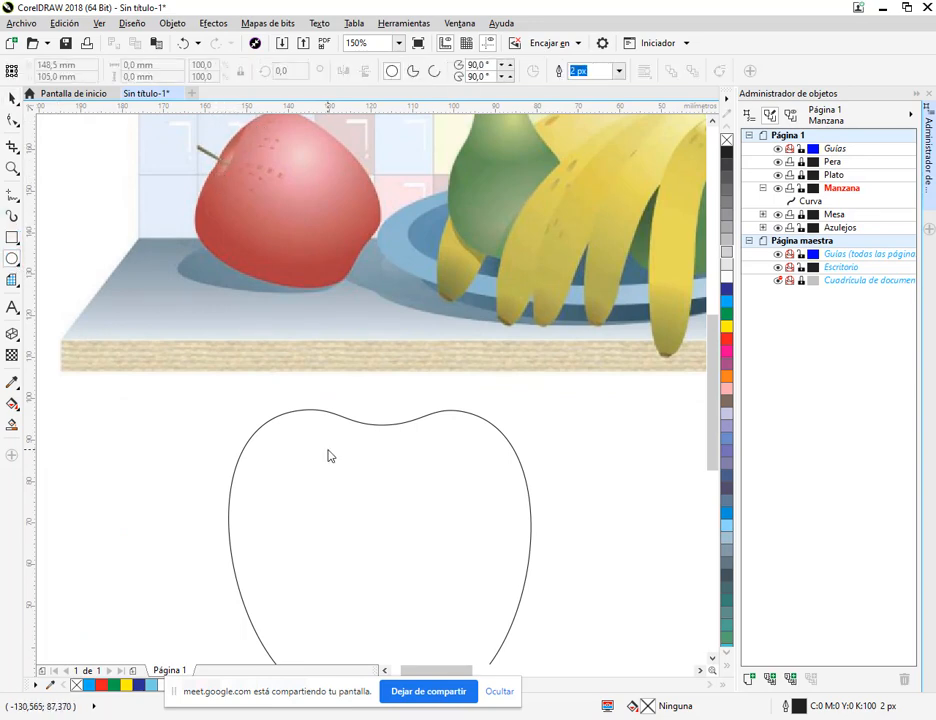
pyautogui.moveTo(285, 414); pyautogui.dragTo(489, 470)
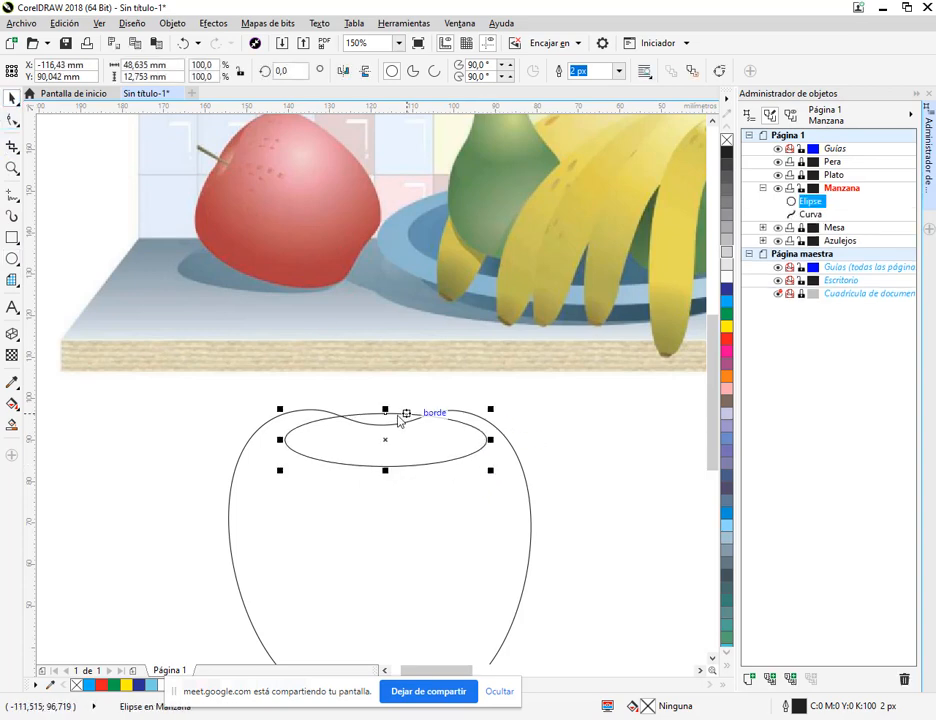
# Step: Move the ellipse up over the apple's dip and widen it to about 52 mm so its ends meet the shoulders
pyautogui.moveTo(305, 434); pyautogui.dragTo(265, 420)
pyautogui.scroll(3, 274, 432)
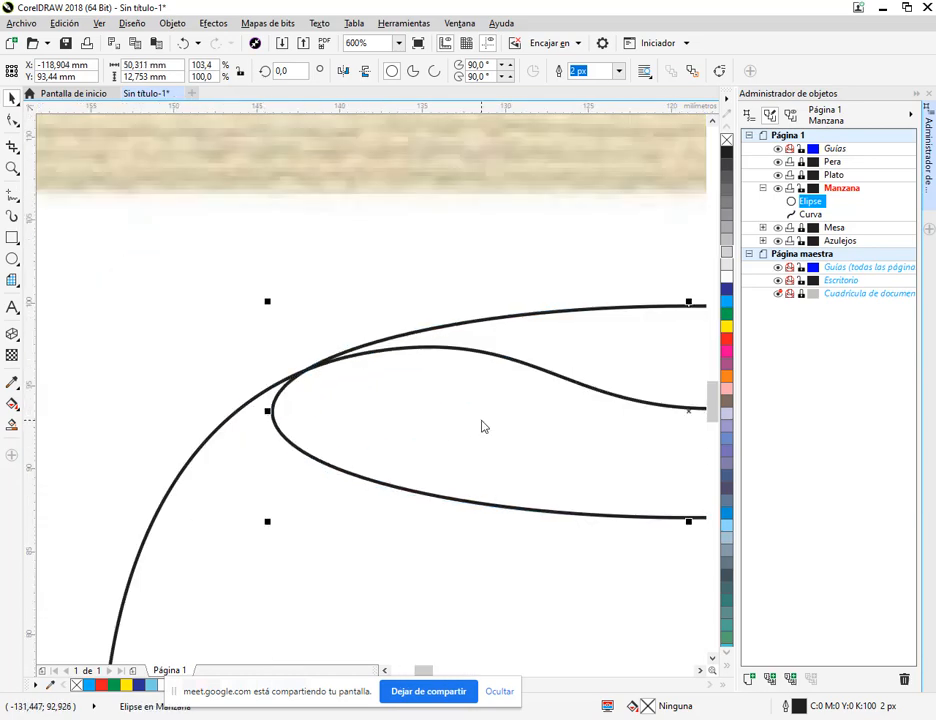
pyautogui.scroll(-2, 178, 387)
pyautogui.scroll(2, 410, 374)
pyautogui.moveTo(412, 375); pyautogui.dragTo(433, 389)
pyautogui.scroll(-2, 443, 378)
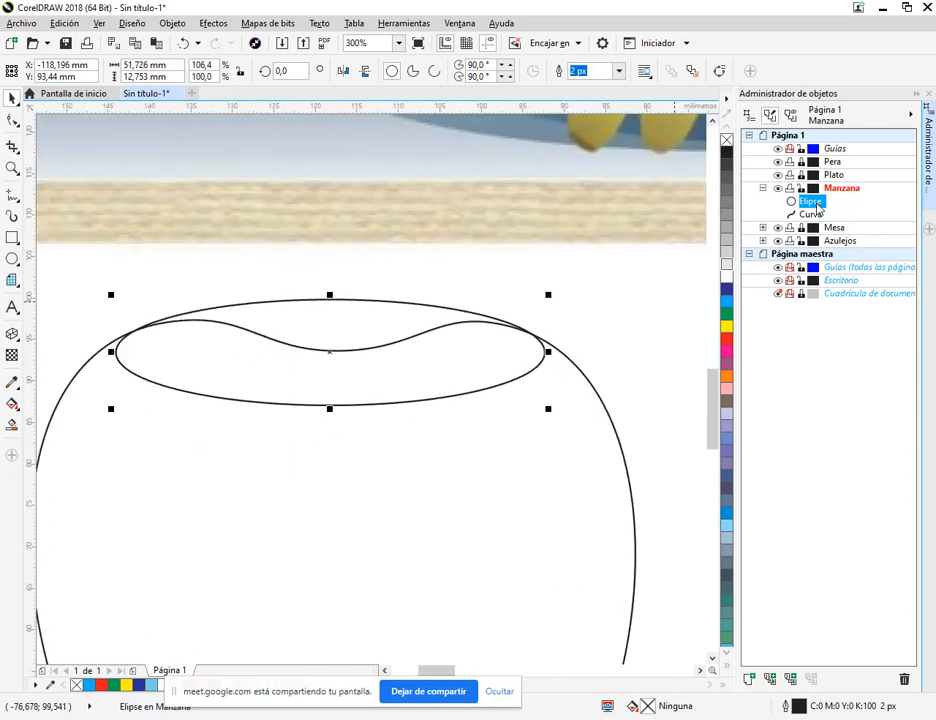
# Step: Place the ellipse behind the apple curve in the Manzana layer and fill both shapes with red
pyautogui.moveTo(818, 216); pyautogui.dragTo(818, 228)
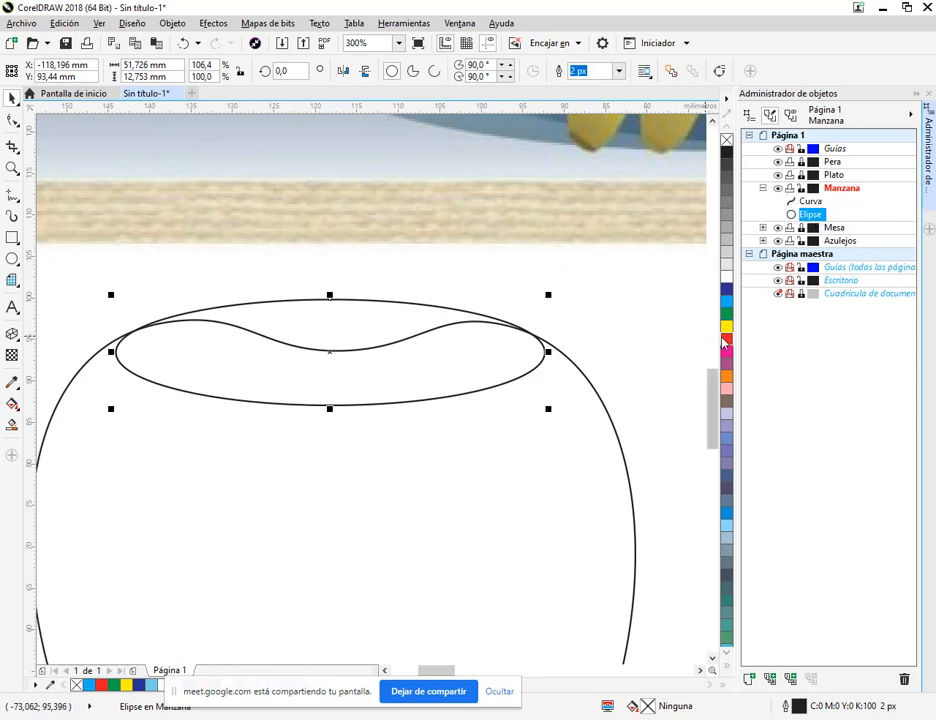
pyautogui.click(419, 309)
pyautogui.click(419, 305)
pyautogui.click(725, 341)
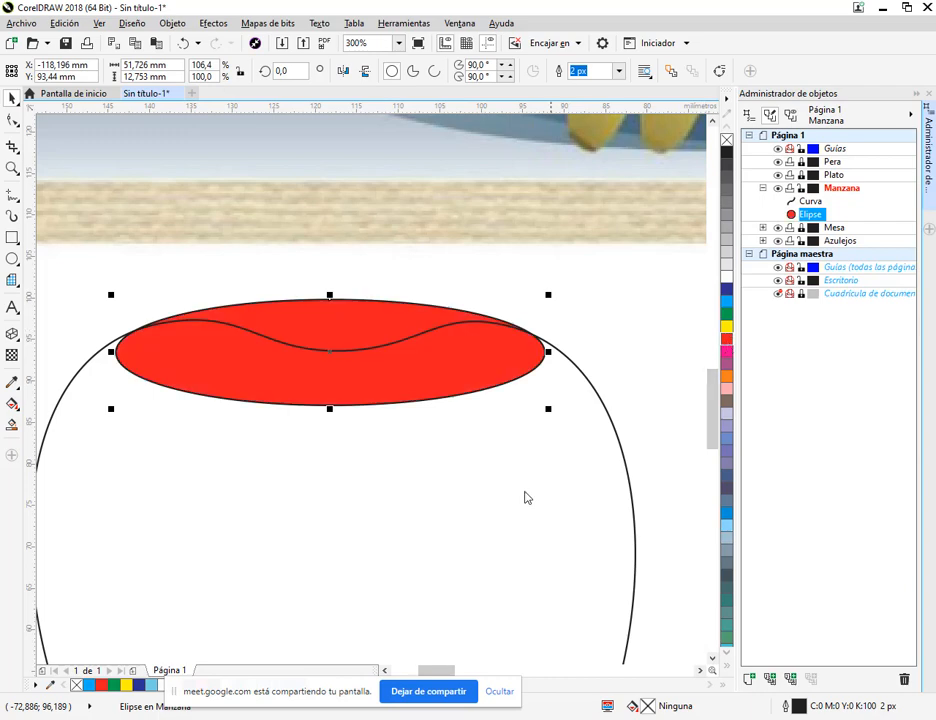
pyautogui.click(628, 475)
pyautogui.click(728, 342)
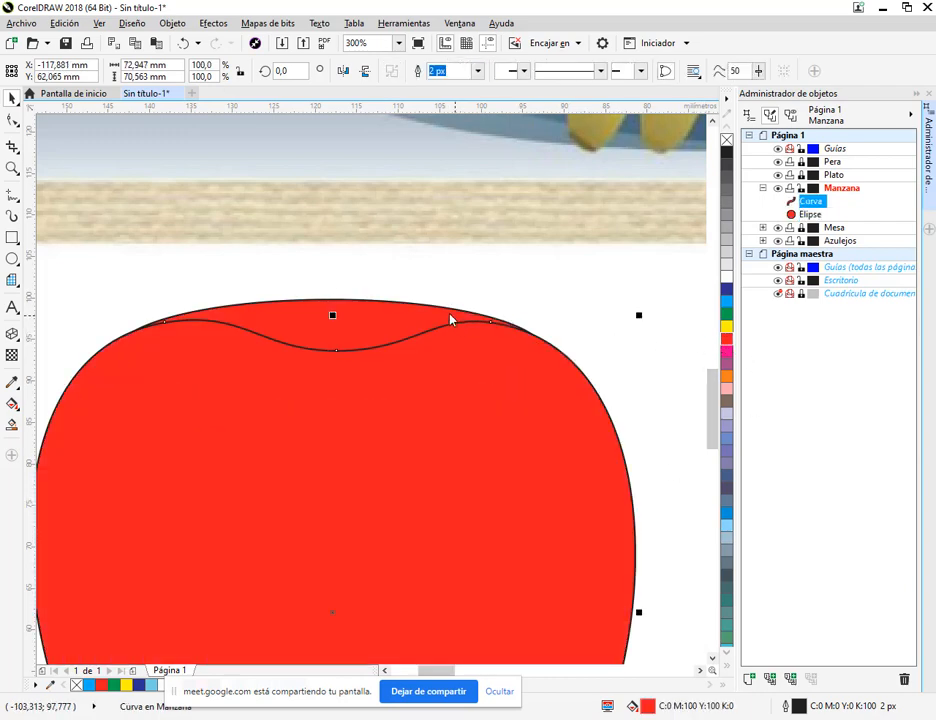
pyautogui.click(309, 282)
pyautogui.scroll(-4, 500, 328)
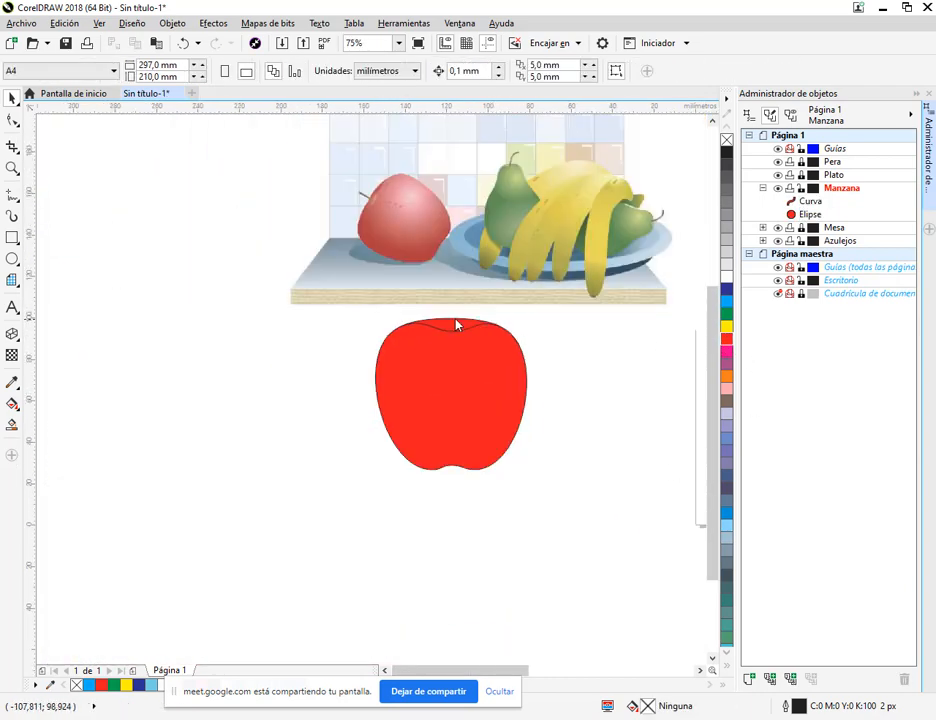
# Step: Lower the red ellipse by about 0.5 mm behind the apple's upper edge
pyautogui.scroll(3, 396, 204)
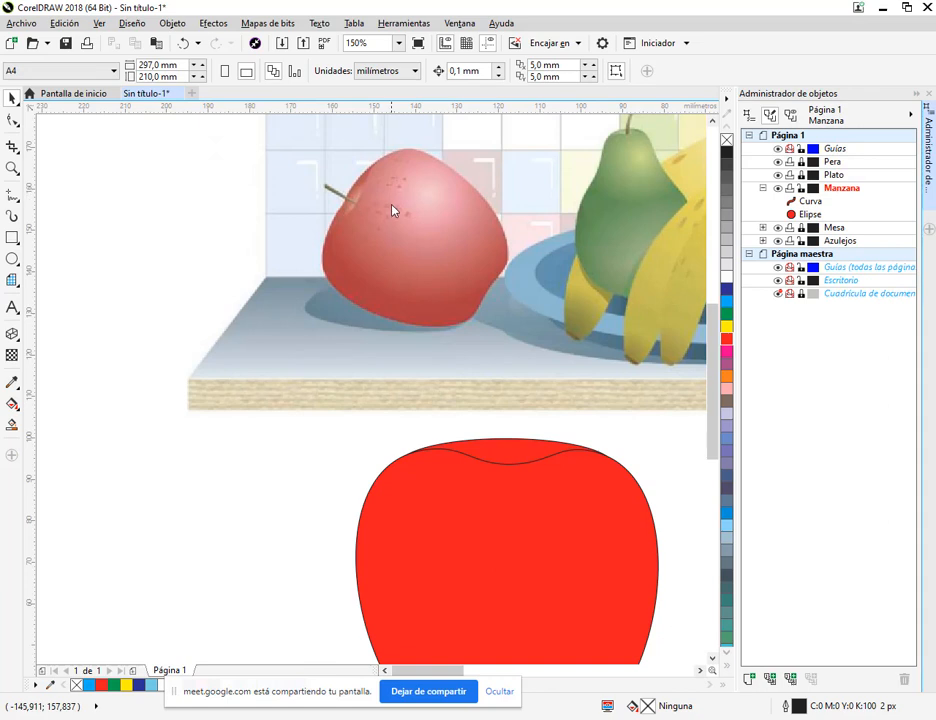
pyautogui.click(512, 451)
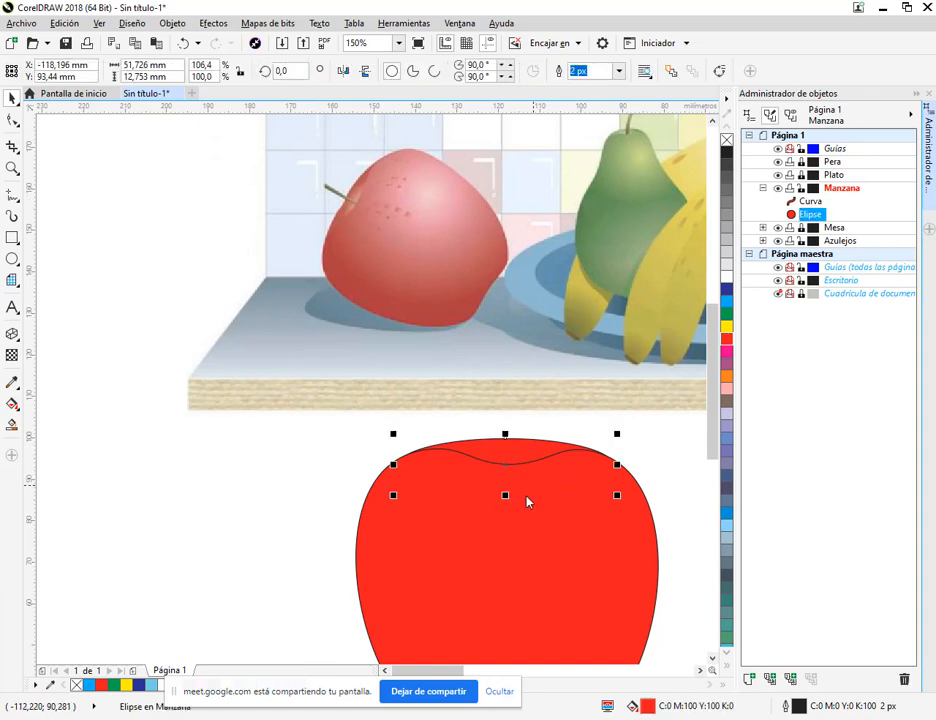
pyautogui.moveTo(503, 492); pyautogui.dragTo(503, 495)
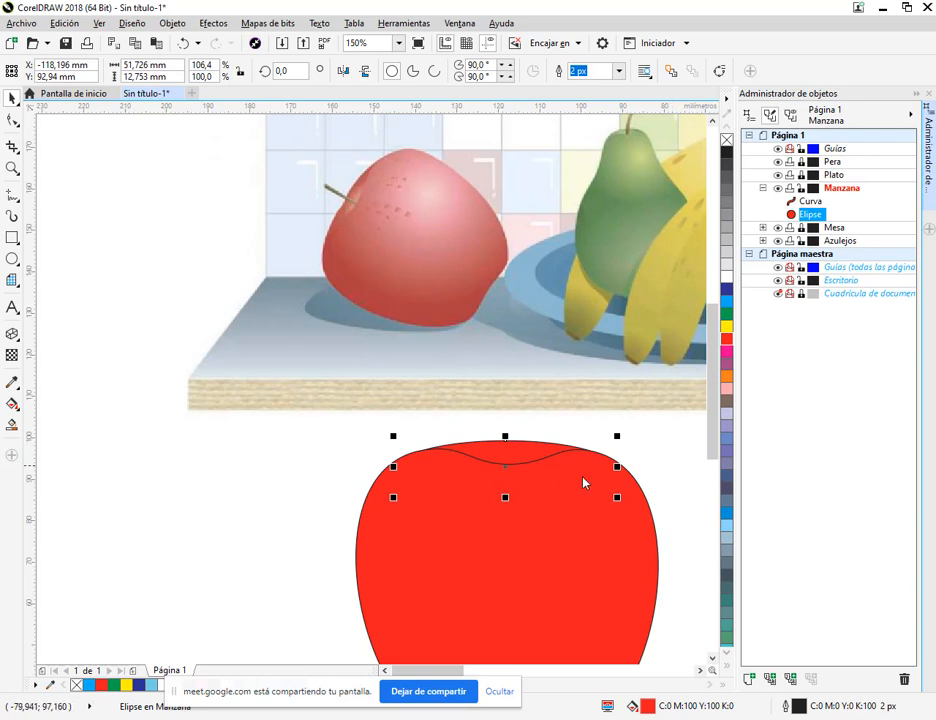
pyautogui.moveTo(567, 478); pyautogui.dragTo(518, 456)
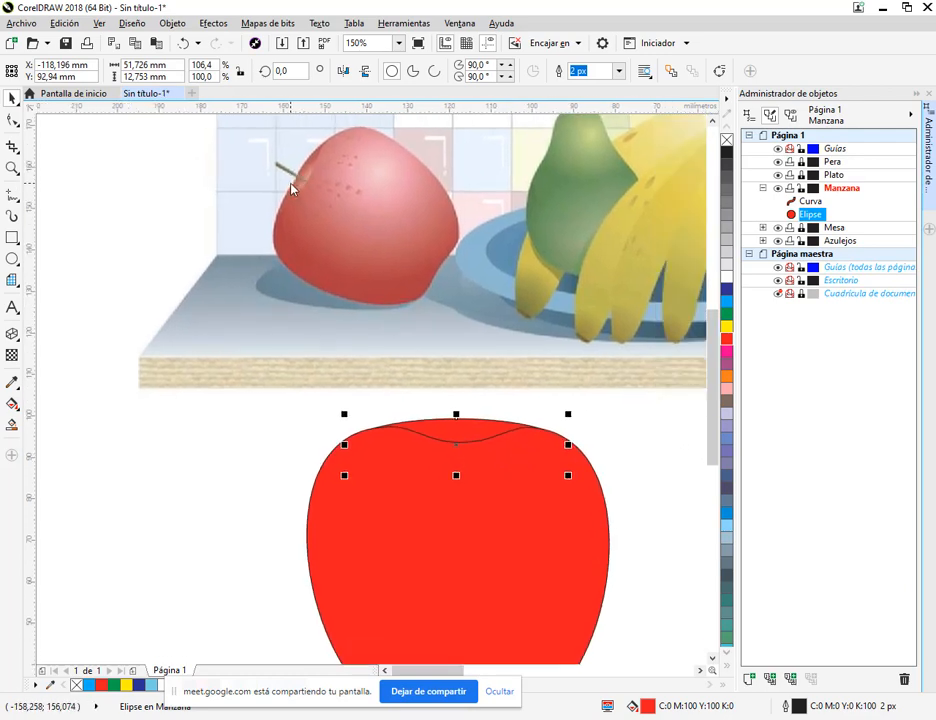
# Step: Convert the ellipse behind the apple to curves for node editing
pyautogui.scroll(1, 487, 432)
pyautogui.press('F10')
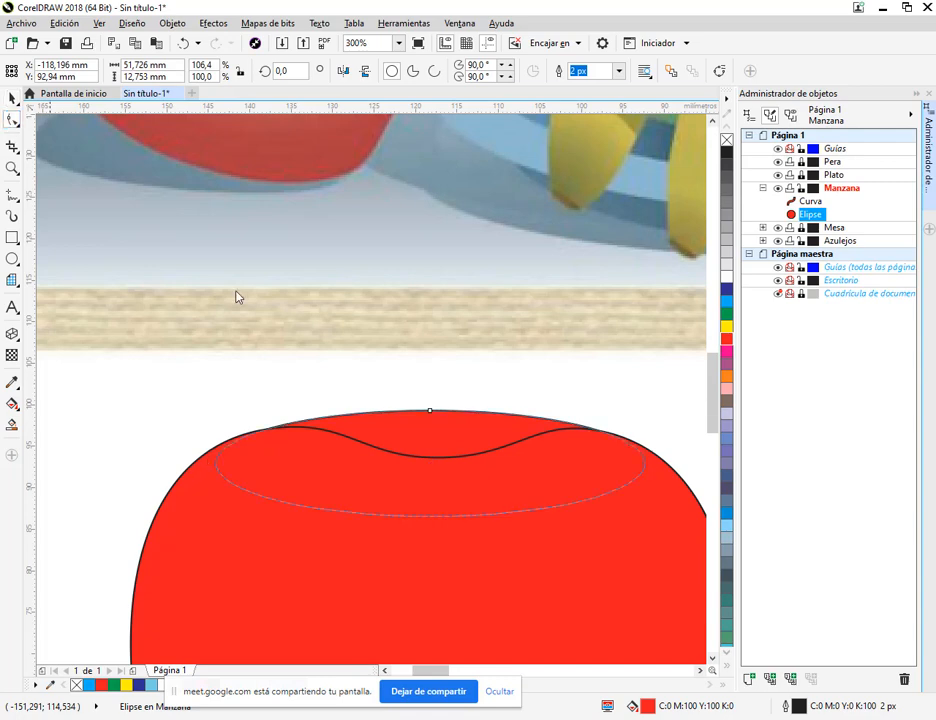
pyautogui.scroll(1, 451, 436)
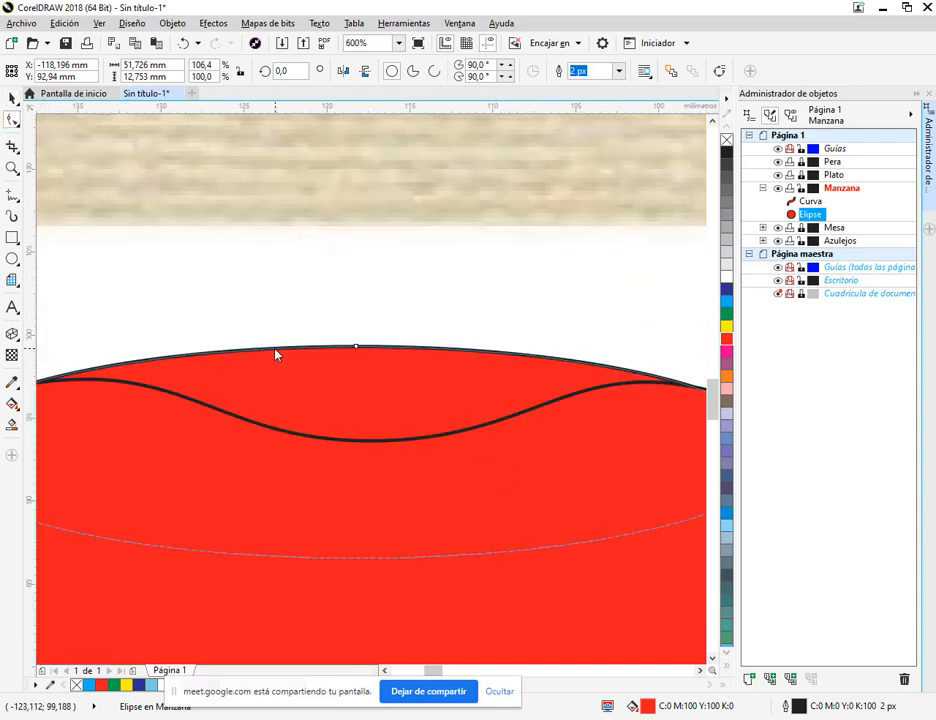
pyautogui.click(172, 23)
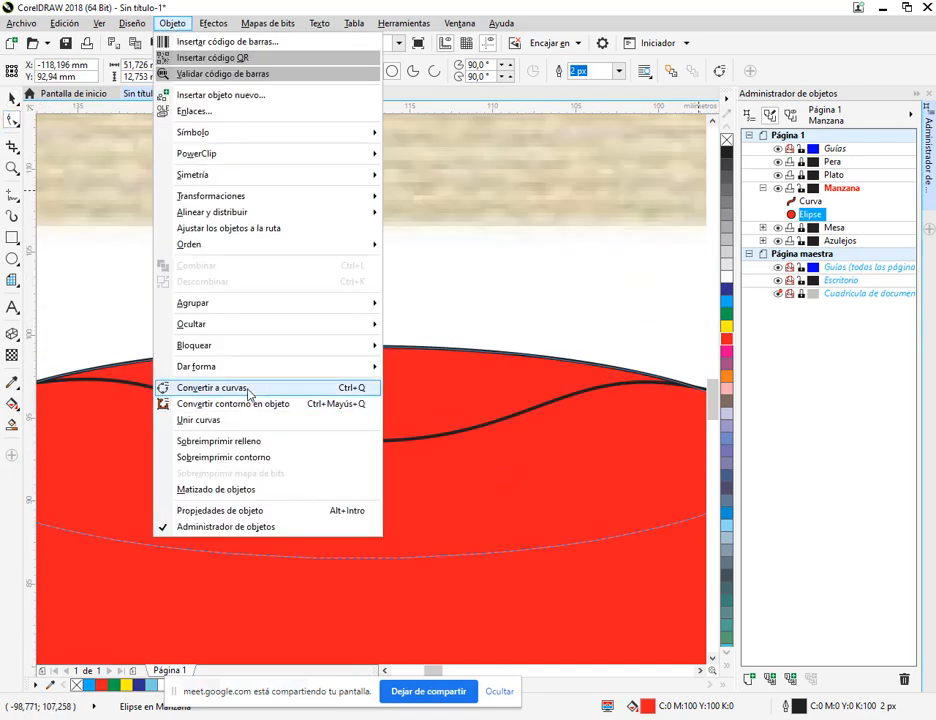
pyautogui.click(165, 445)
# Step: Add a node on each side of the back curve's top node and lower the top node to form a small dip
pyautogui.click(283, 350)
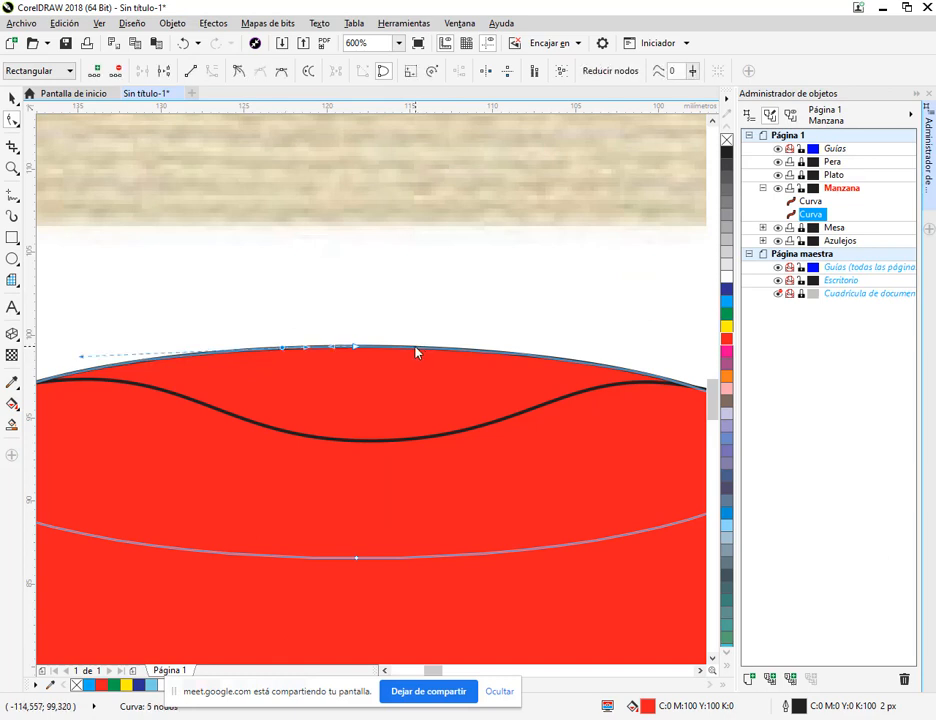
pyautogui.doubleClick(418, 349)
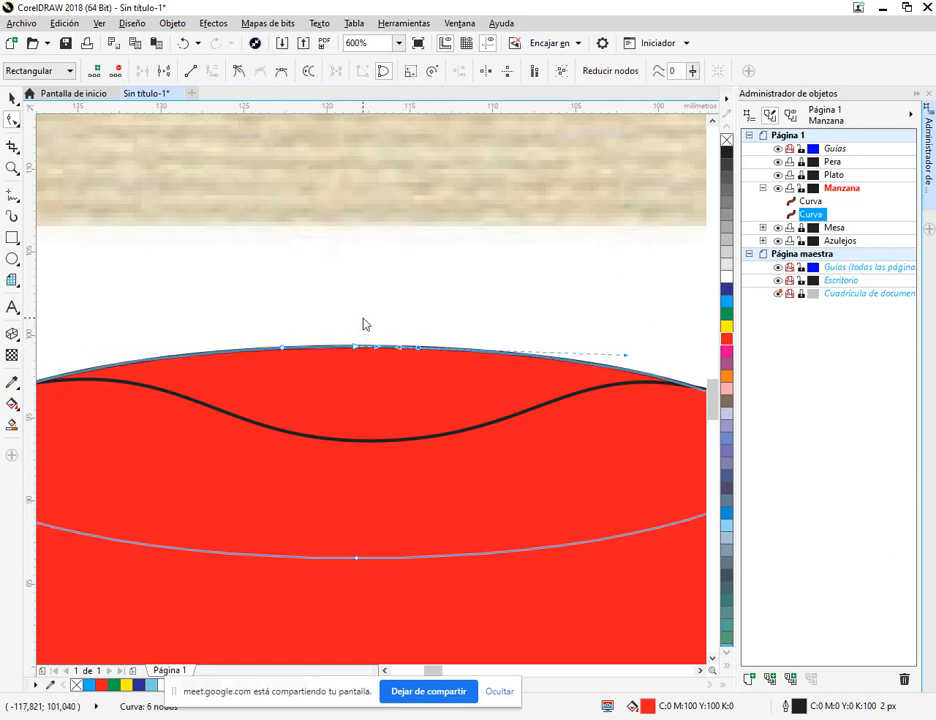
pyautogui.moveTo(355, 352); pyautogui.dragTo(355, 363)
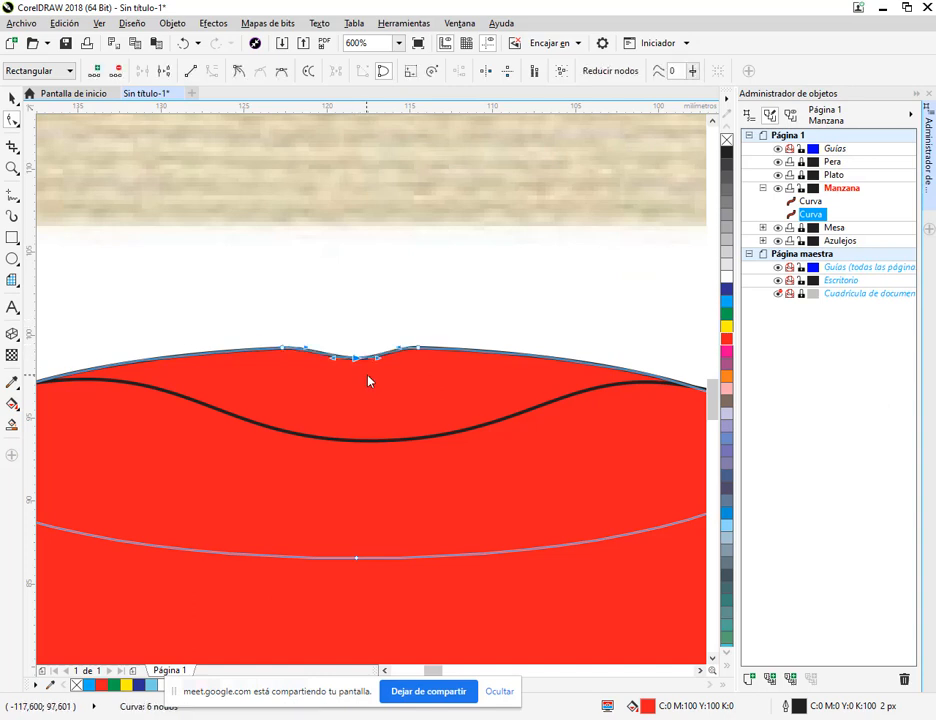
# Step: Add a node just outside the right shoulder of the back curve's dip and delete the inner one
pyautogui.scroll(1, 370, 376)
pyautogui.click(519, 333)
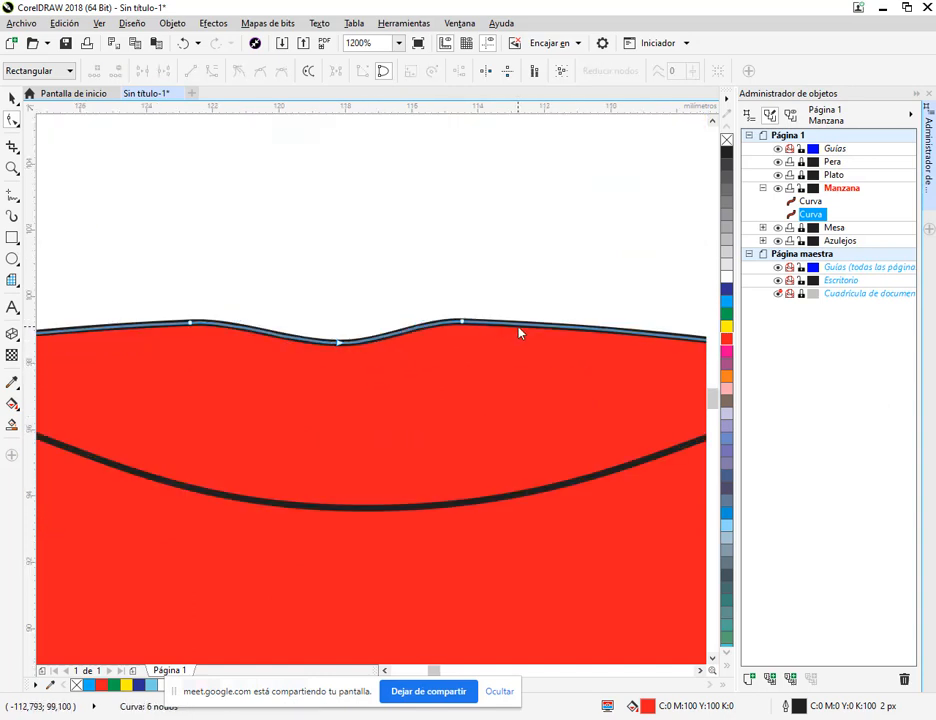
pyautogui.doubleClick(514, 324)
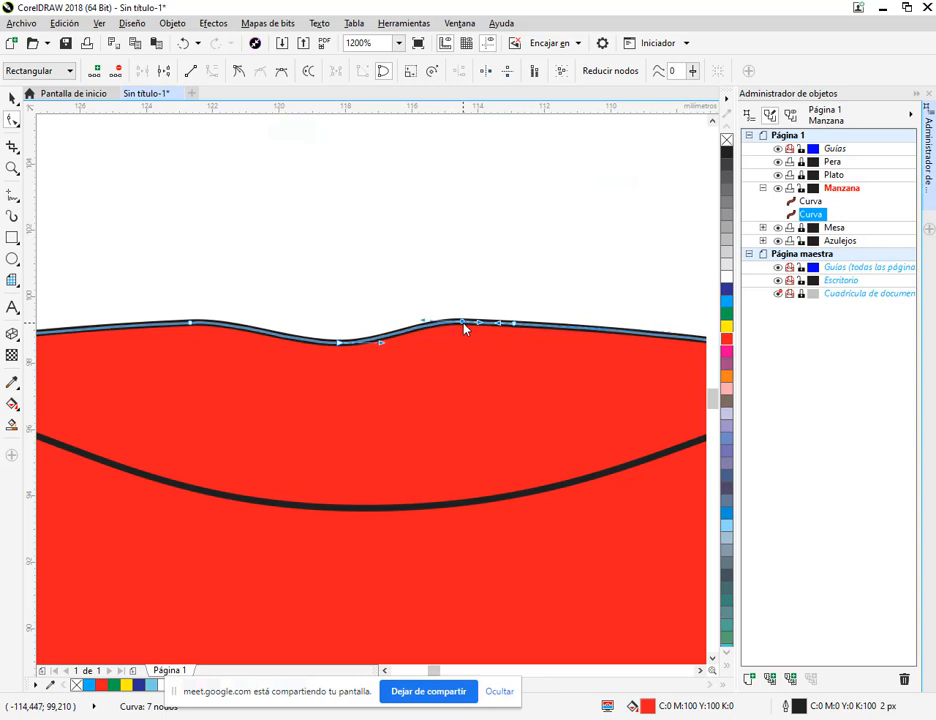
pyautogui.doubleClick(462, 324)
pyautogui.click(338, 343)
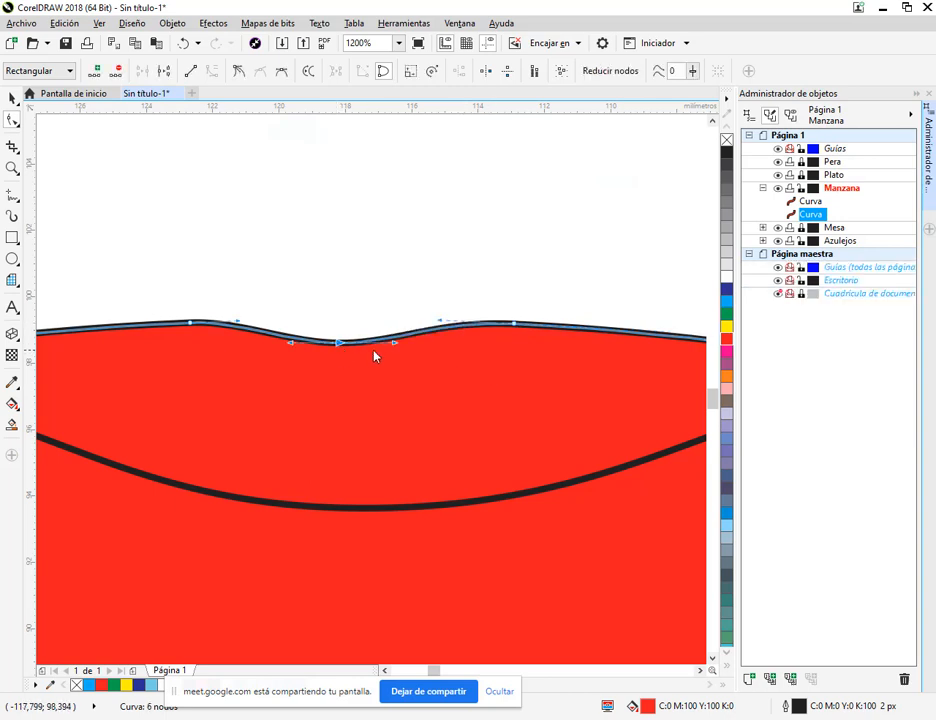
# Step: Widen the back curve's dip by replacing its left and right shoulder nodes with ones farther out, and deselect the curve
pyautogui.scroll(-1, 246, 318)
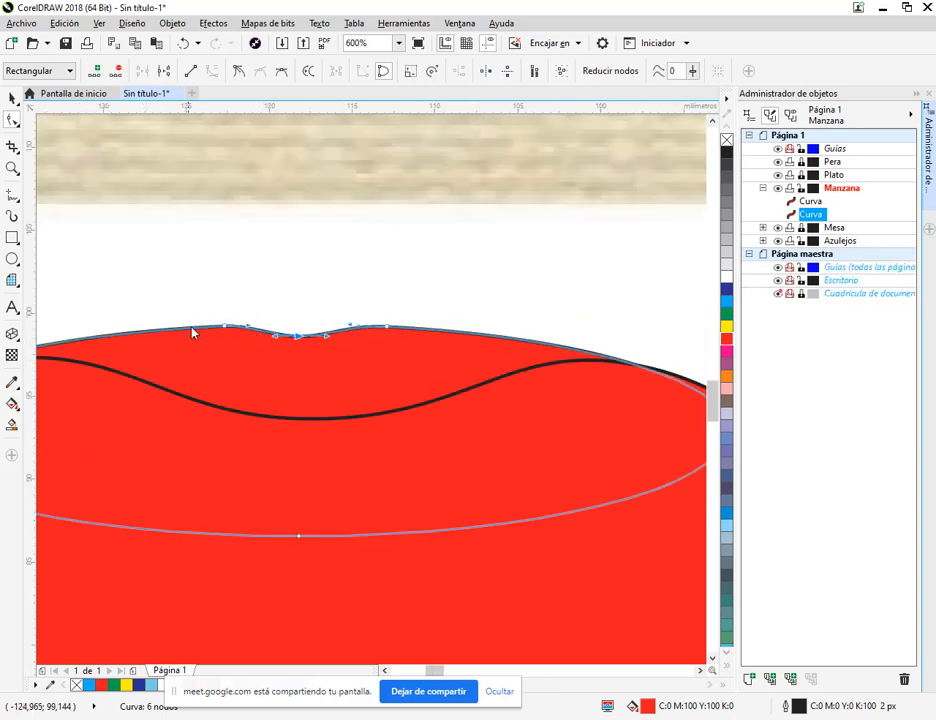
pyautogui.doubleClick(193, 329)
pyautogui.doubleClick(225, 327)
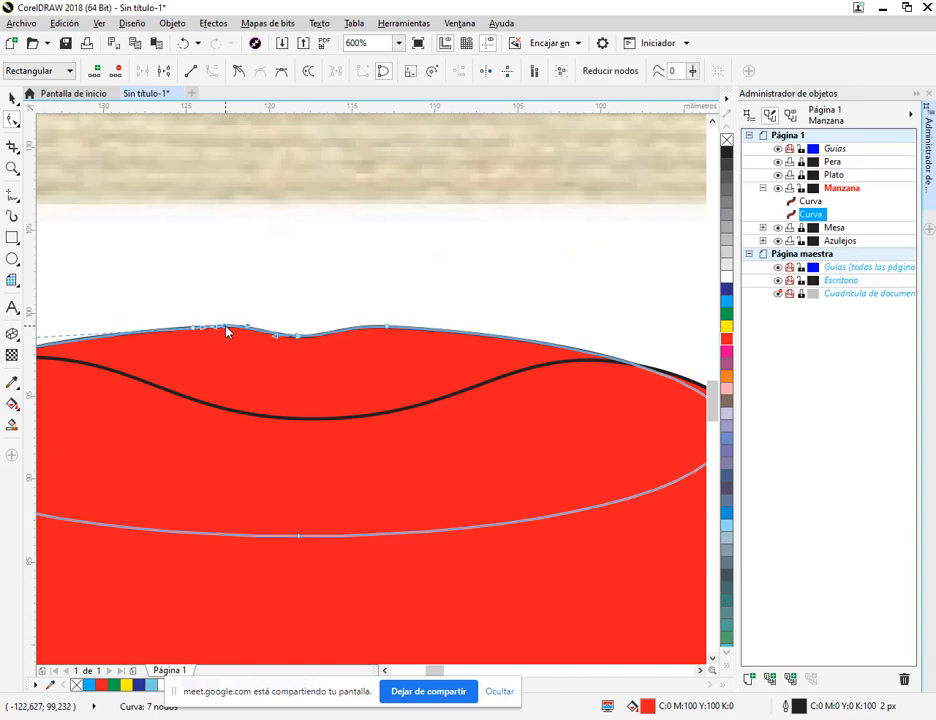
pyautogui.doubleClick(404, 331)
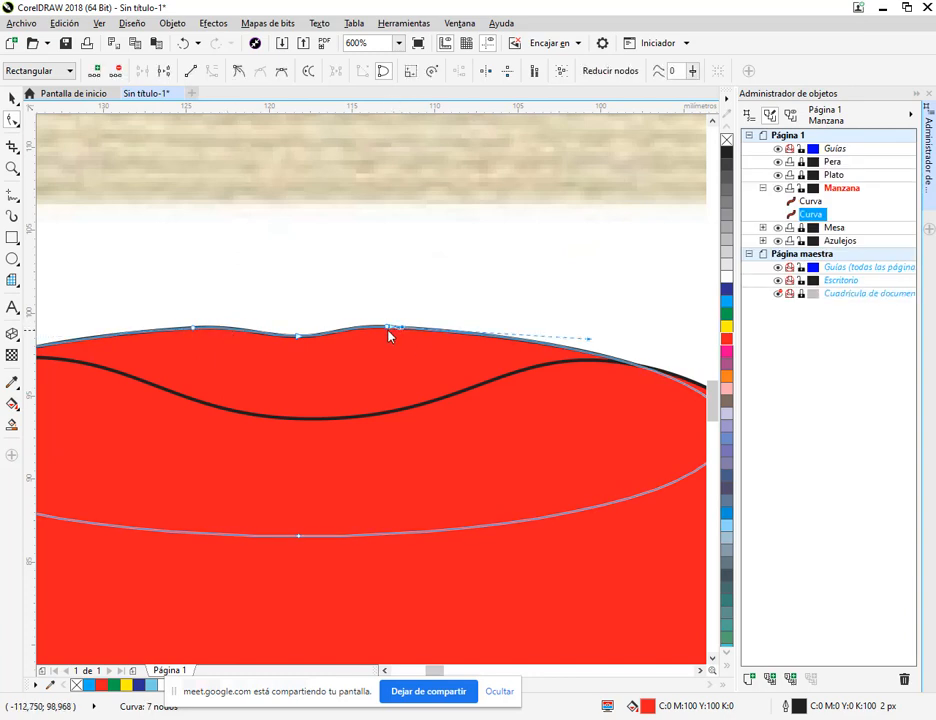
pyautogui.doubleClick(388, 327)
pyautogui.click(12, 97)
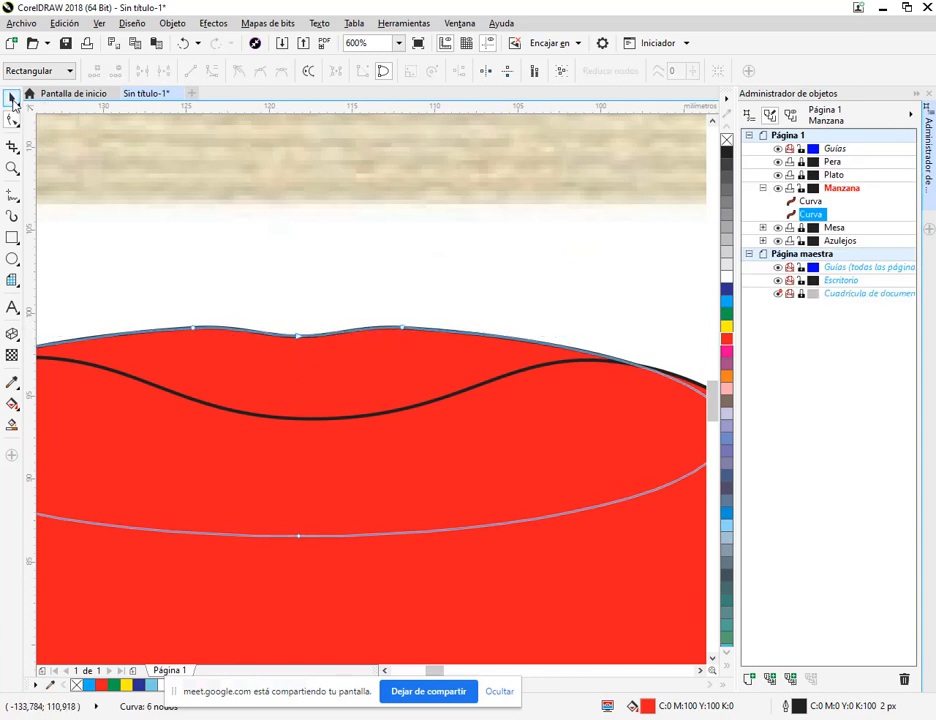
pyautogui.click(219, 242)
# Step: Apply a linear gradient fill from red to white to the apple's front curve
pyautogui.scroll(-1, 323, 363)
pyautogui.scroll(-1, 369, 390)
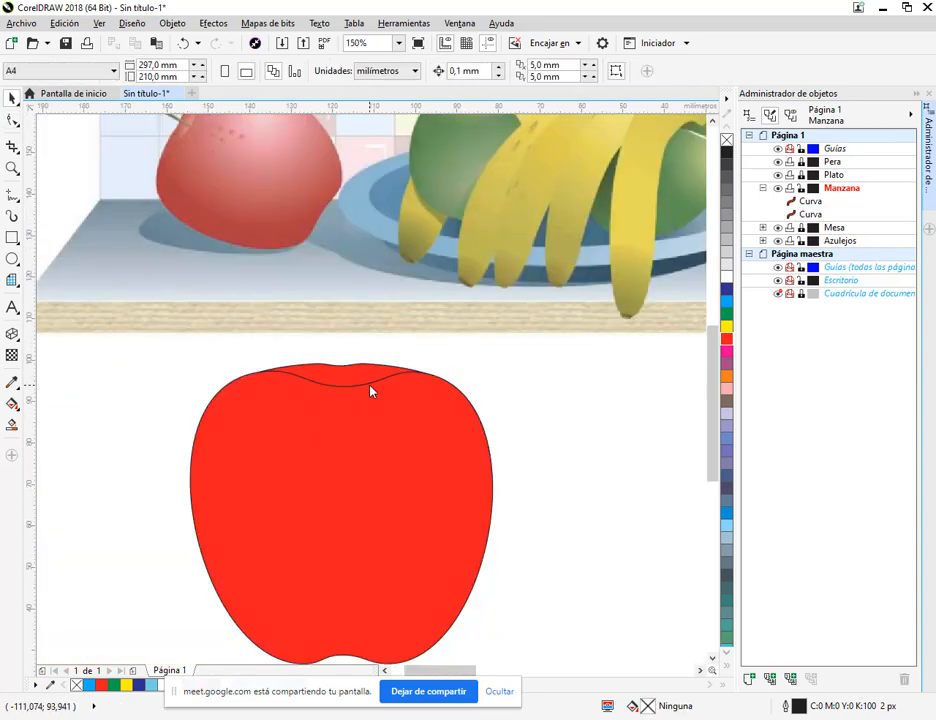
pyautogui.moveTo(473, 367); pyautogui.dragTo(470, 223)
pyautogui.click(409, 346)
pyautogui.moveTo(412, 346); pyautogui.dragTo(480, 435)
pyautogui.moveTo(398, 290); pyautogui.dragTo(359, 361)
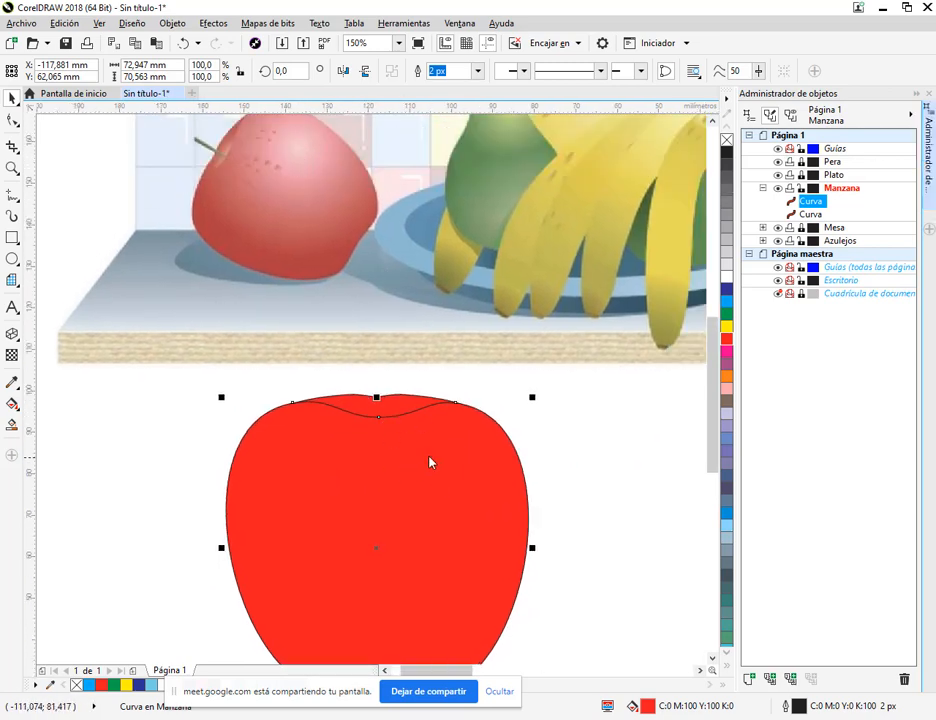
pyautogui.moveTo(430, 462); pyautogui.dragTo(390, 351)
pyautogui.scroll(-1, 390, 351)
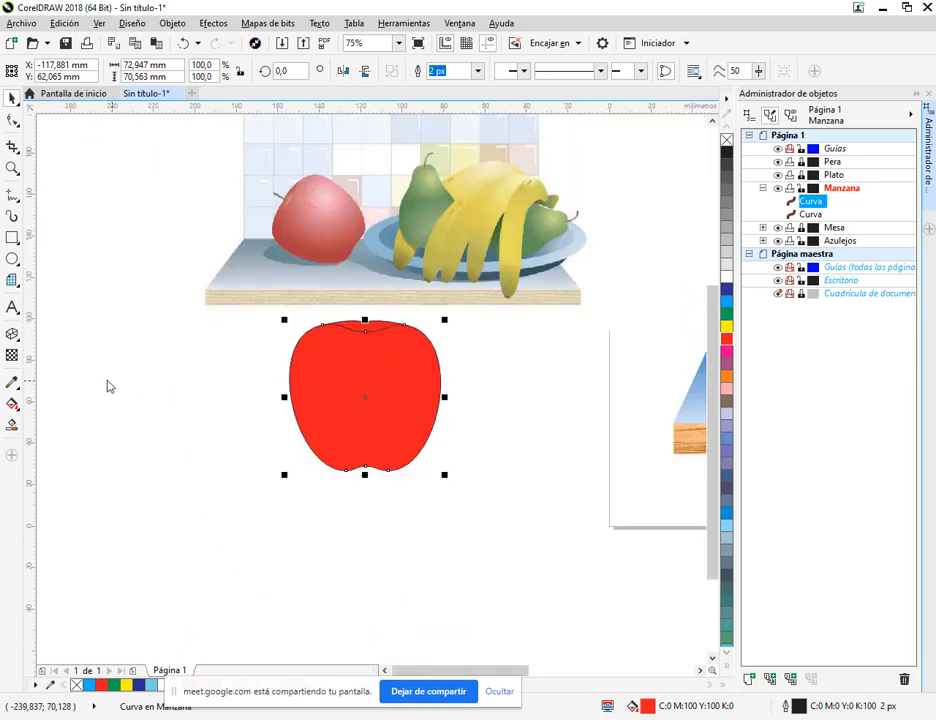
pyautogui.click(12, 403)
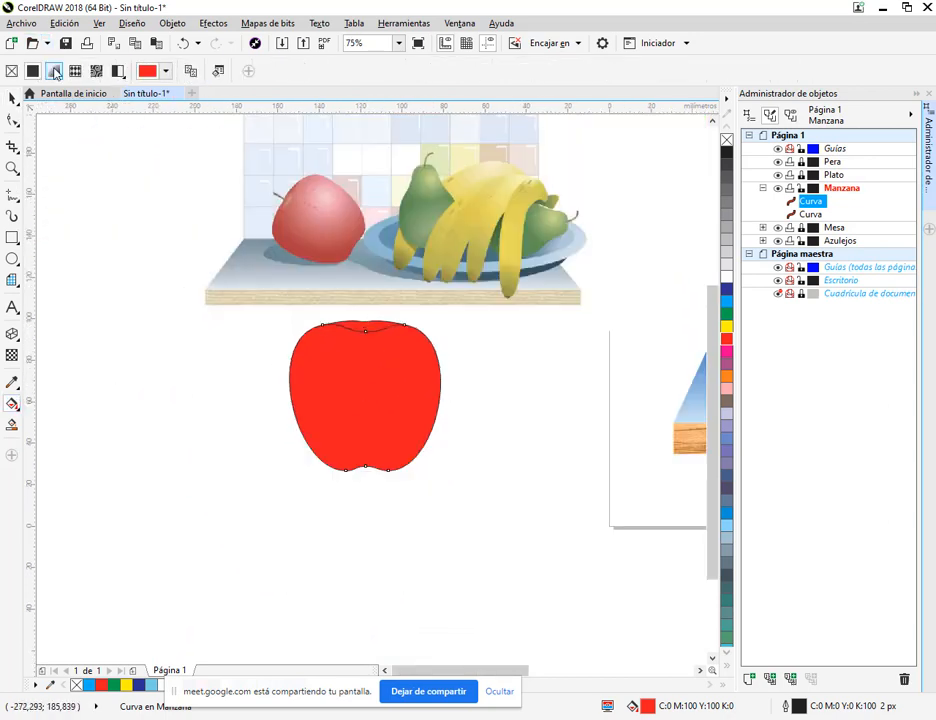
pyautogui.click(55, 71)
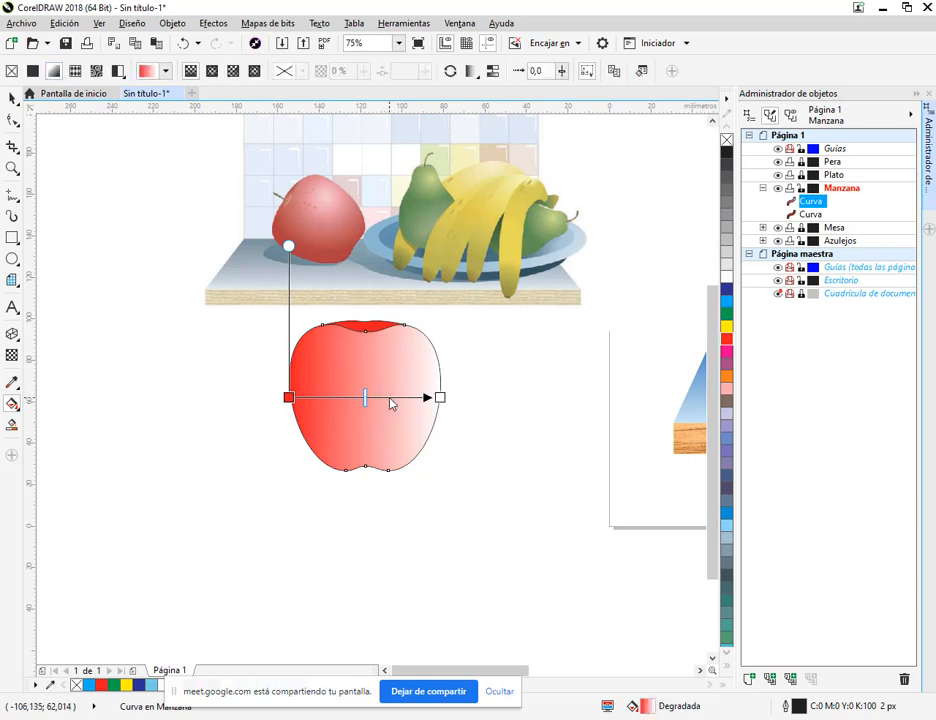
pyautogui.doubleClick(391, 403)
pyautogui.click(331, 398)
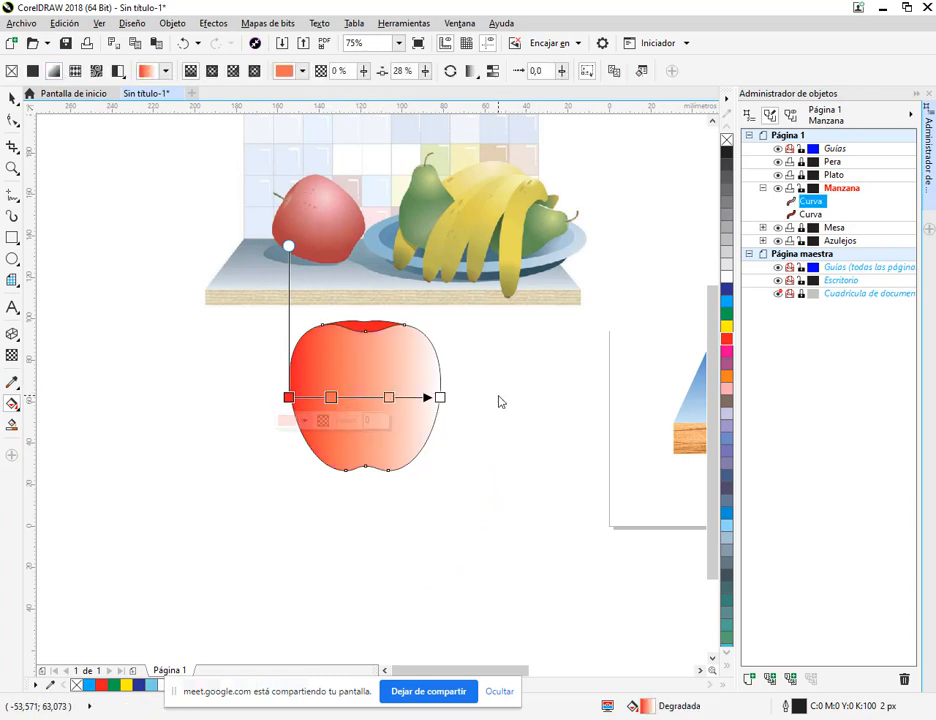
pyautogui.click(389, 397)
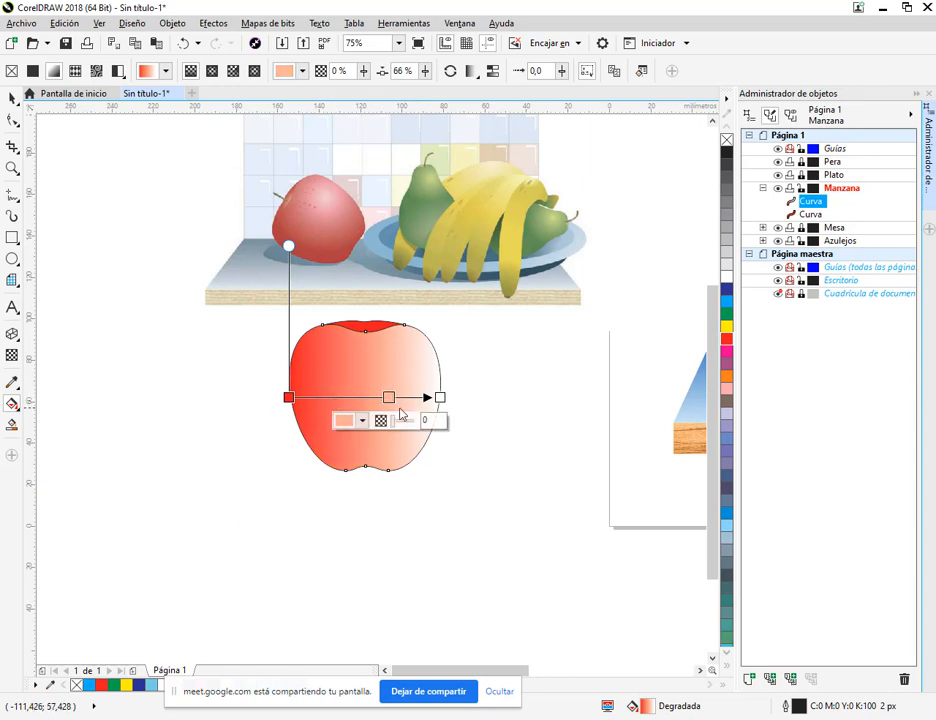
pyautogui.doubleClick(389, 398)
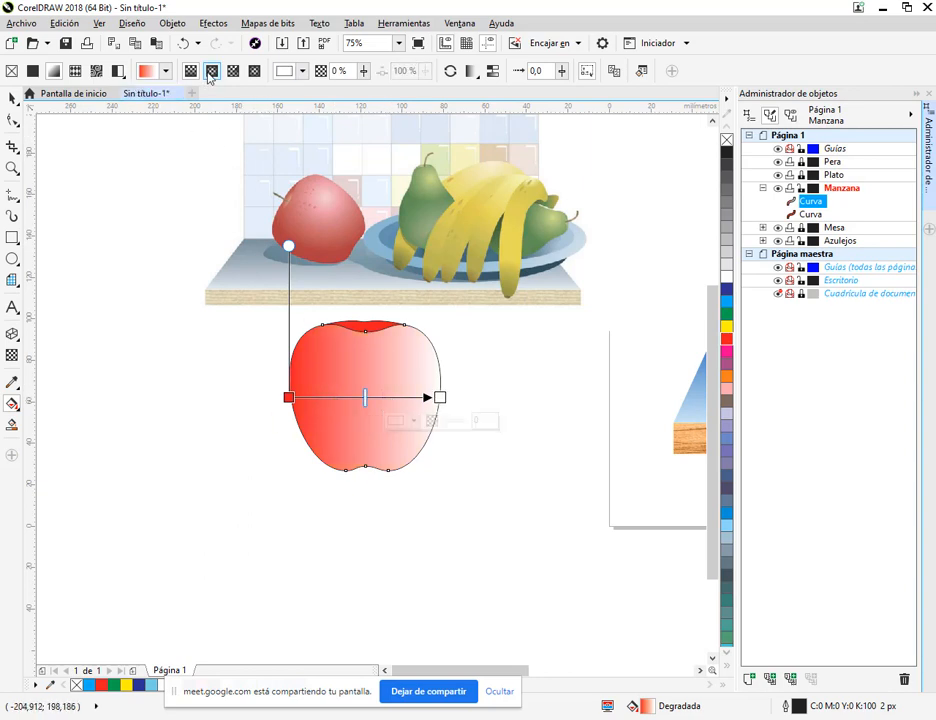
# Step: Change the front curve's gradient to elliptical with a white highlight at the apple's upper right, and add two intermediate colour stops
pyautogui.click(210, 72)
pyautogui.moveTo(366, 396); pyautogui.dragTo(401, 445)
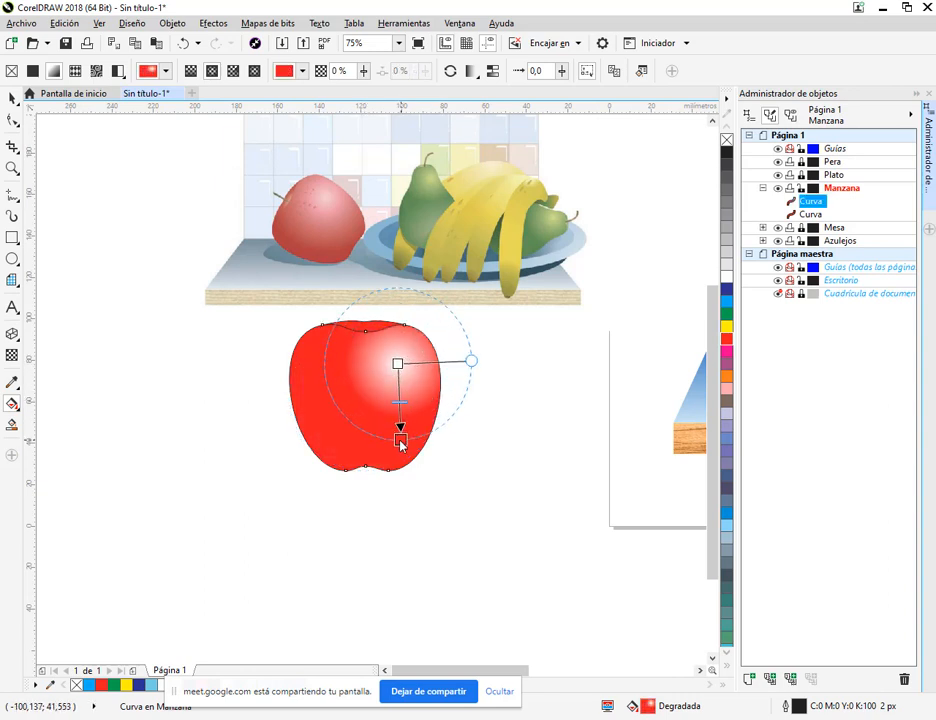
pyautogui.doubleClick(399, 412)
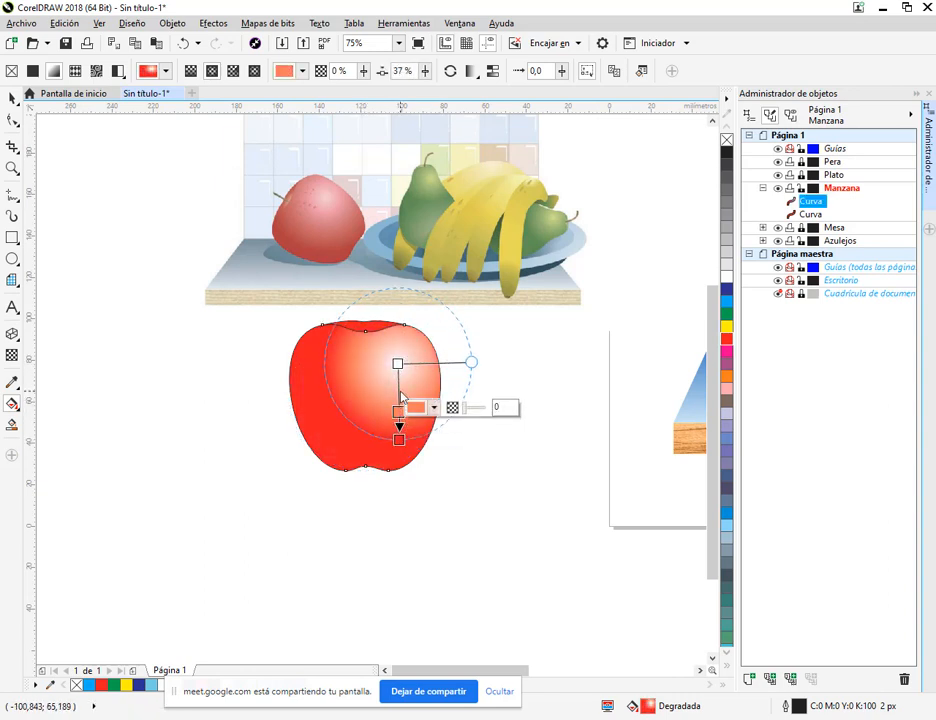
pyautogui.click(399, 411)
pyautogui.scroll(2, 395, 362)
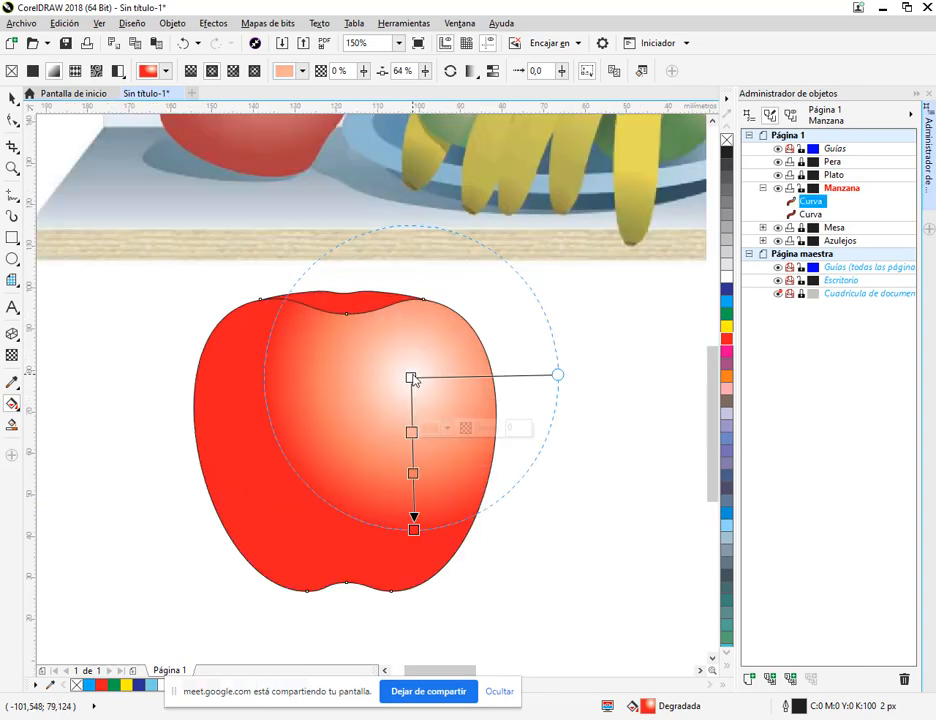
# Step: Shift the front gradient's white centre slightly right and remove its two intermediate colour stops
pyautogui.moveTo(412, 378); pyautogui.dragTo(433, 378)
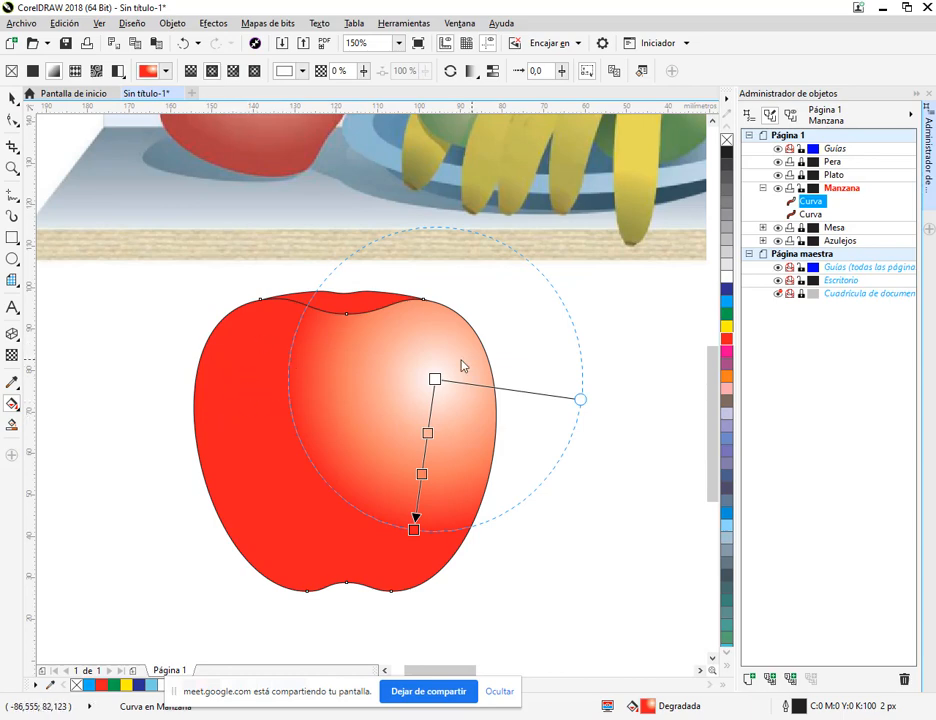
pyautogui.moveTo(441, 381); pyautogui.dragTo(422, 378)
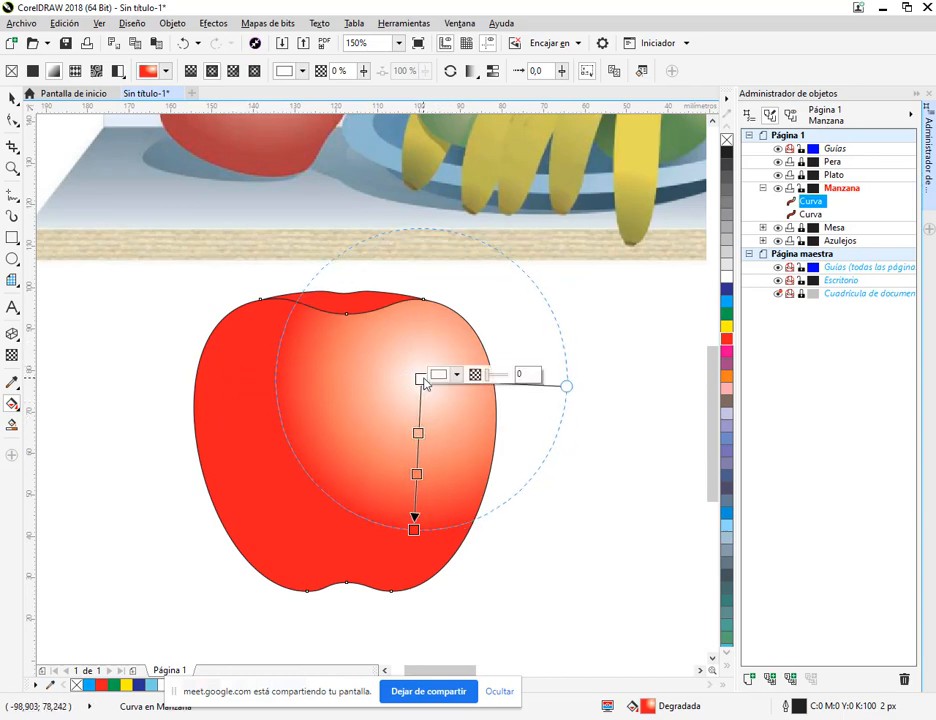
pyautogui.scroll(-2, 410, 372)
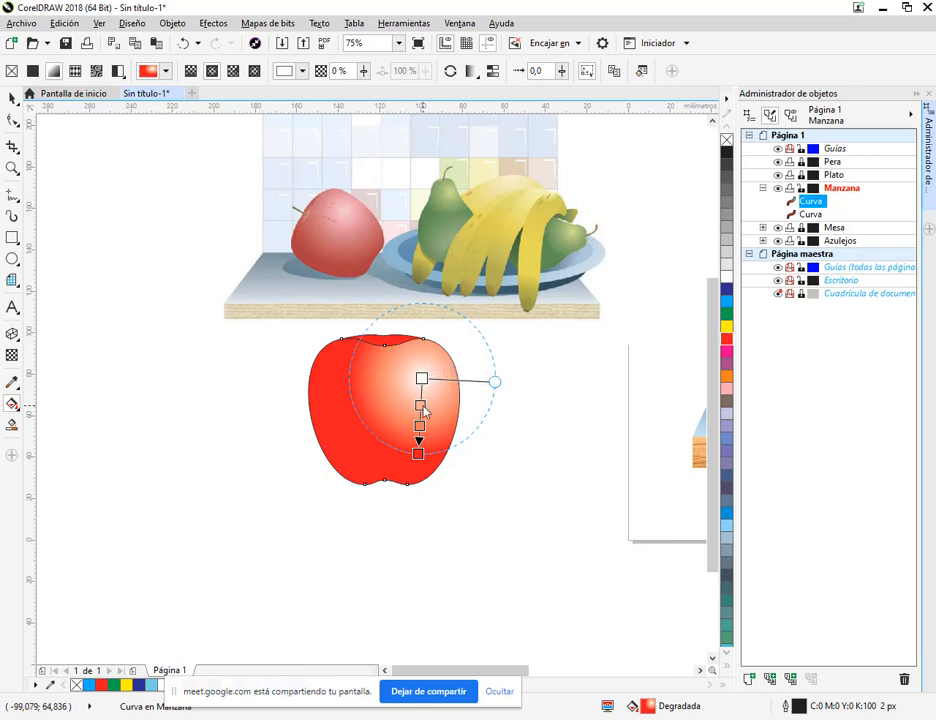
pyautogui.doubleClick(421, 406)
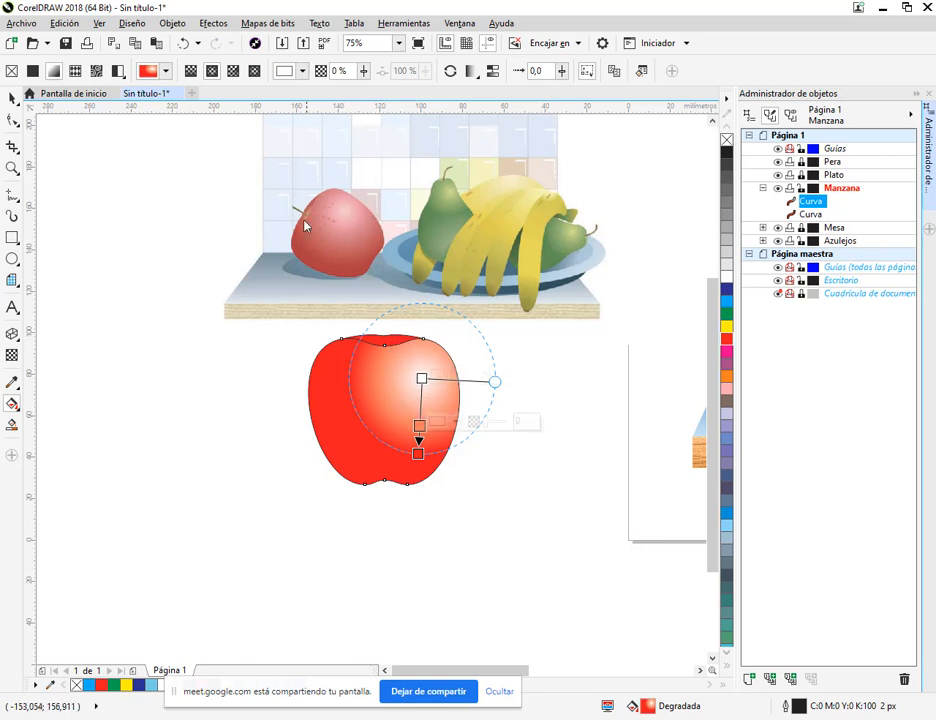
pyautogui.doubleClick(419, 427)
# Step: Enlarge the front curve's elliptical gradient by moving its red end farther down and left toward the apple's base
pyautogui.scroll(4, 445, 182)
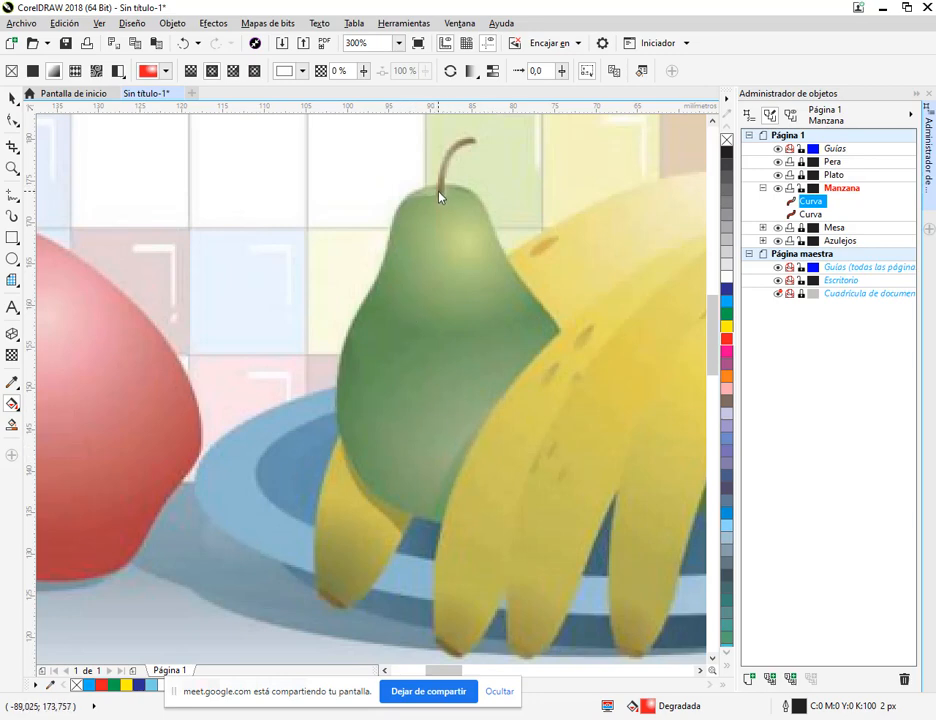
pyautogui.scroll(-2, 493, 335)
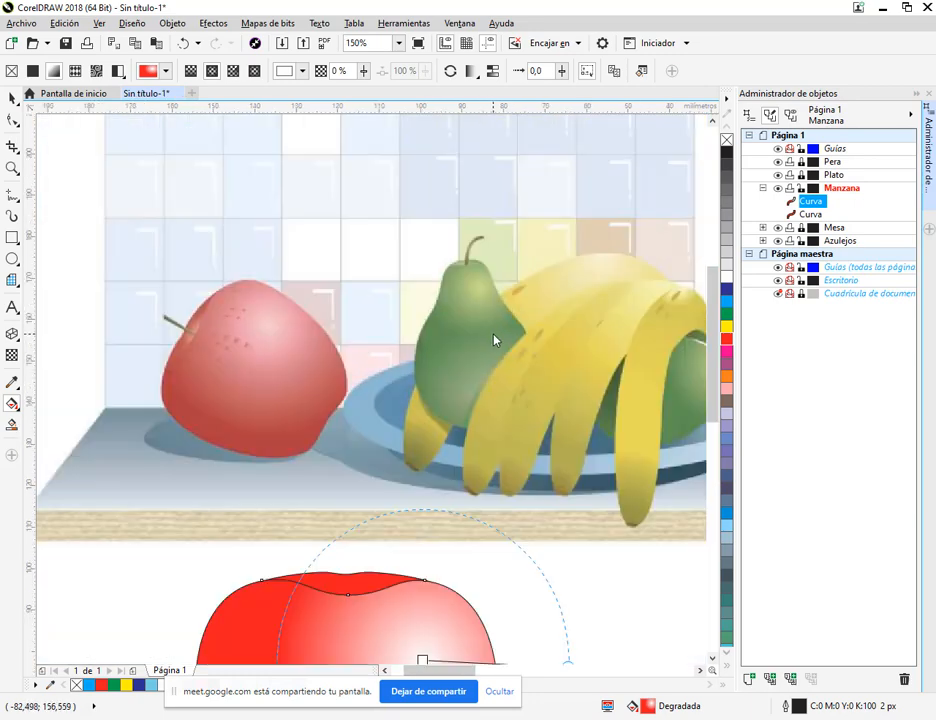
pyautogui.scroll(-3, 447, 357)
pyautogui.scroll(-1, 376, 510)
pyautogui.hscroll(-1, 492, 463)
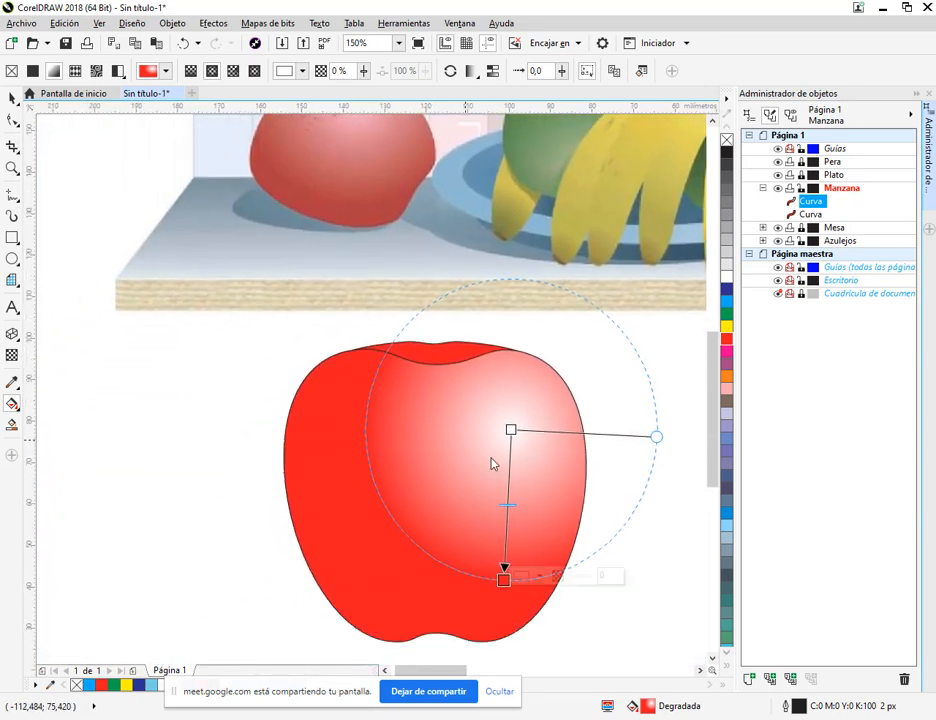
pyautogui.scroll(-2, 507, 568)
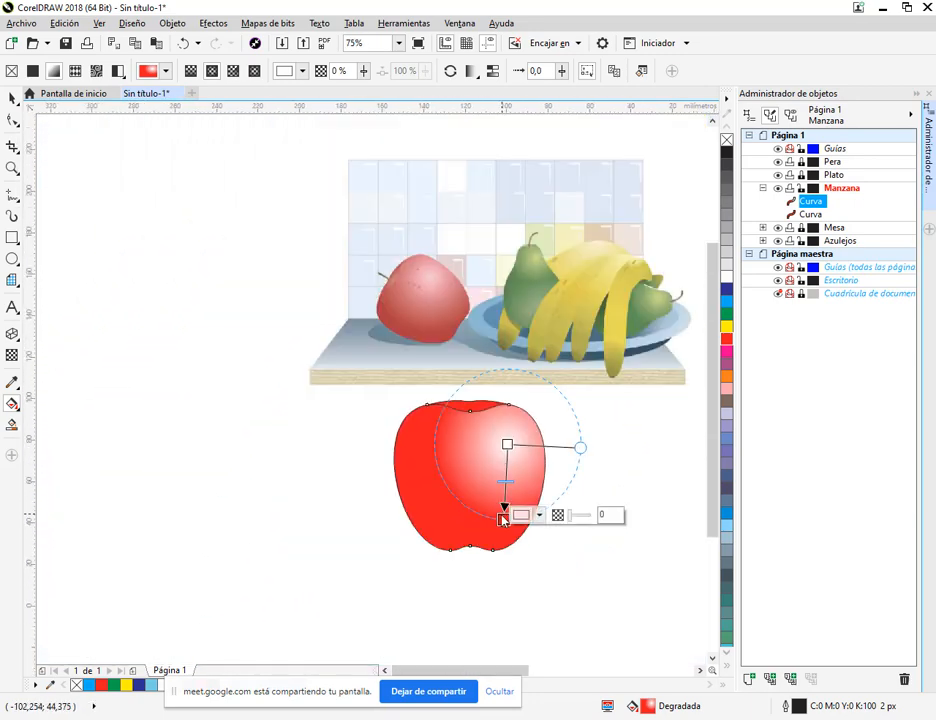
pyautogui.moveTo(503, 518); pyautogui.dragTo(488, 495)
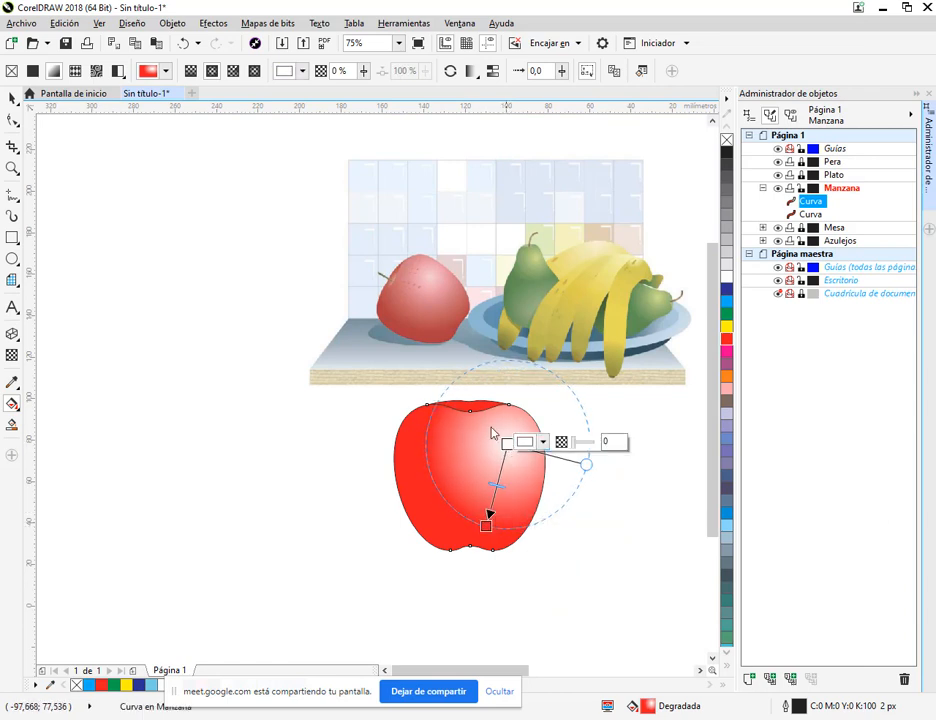
# Step: Set the front gradient's centre colour to pale pink C0 M18 Y7 K0 and shift its midpoint closer to the highlight
pyautogui.scroll(2, 512, 452)
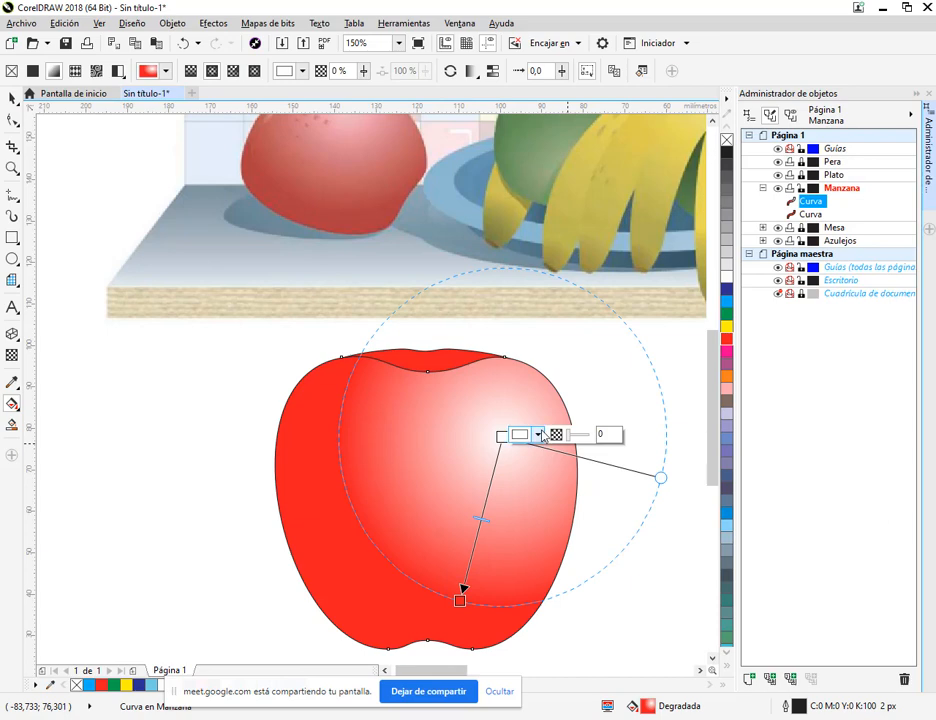
pyautogui.click(539, 435)
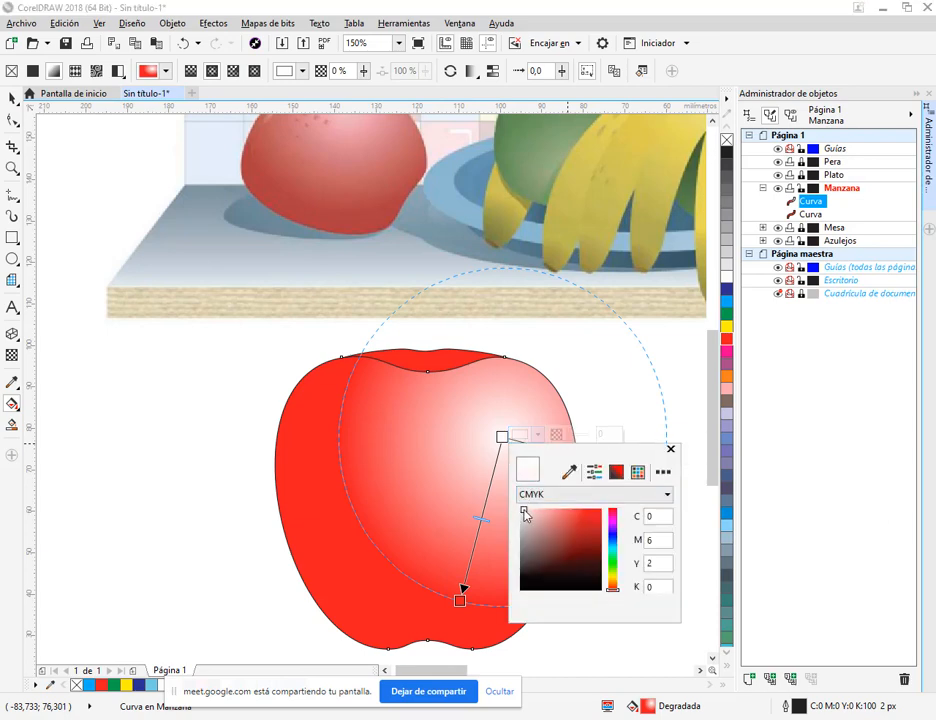
pyautogui.moveTo(523, 511); pyautogui.dragTo(531, 511)
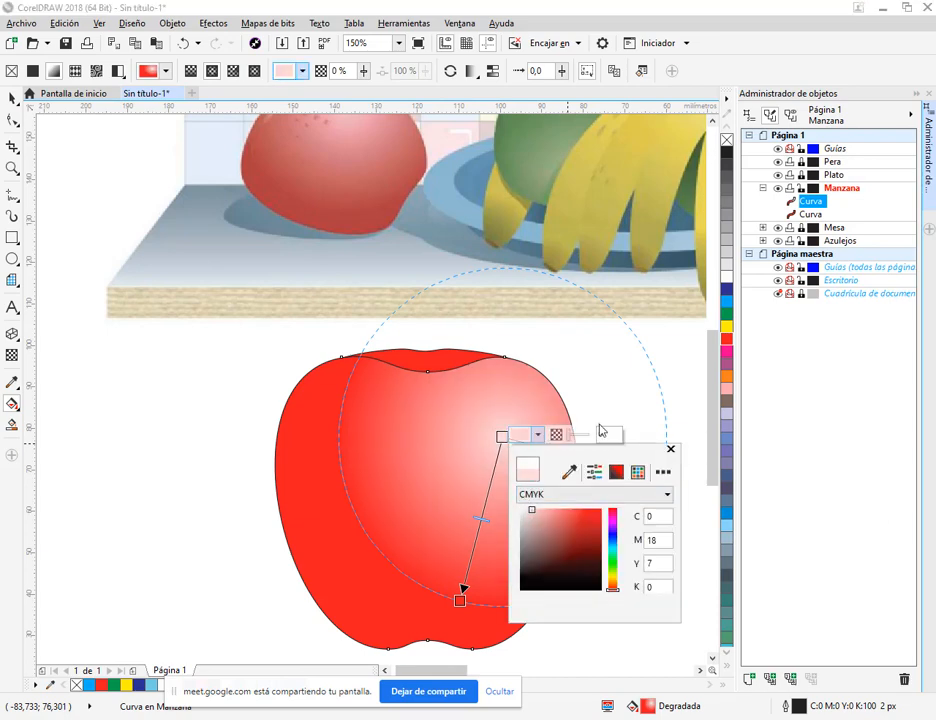
pyautogui.hscroll(2, 487, 491)
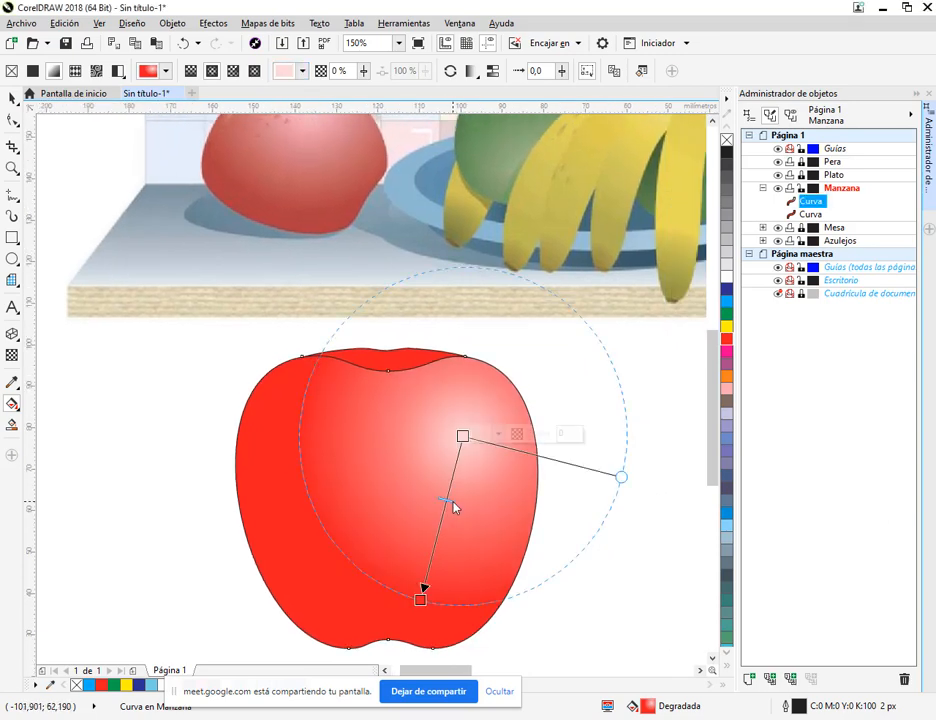
pyautogui.moveTo(453, 503); pyautogui.dragTo(473, 494)
pyautogui.scroll(-2, 472, 492)
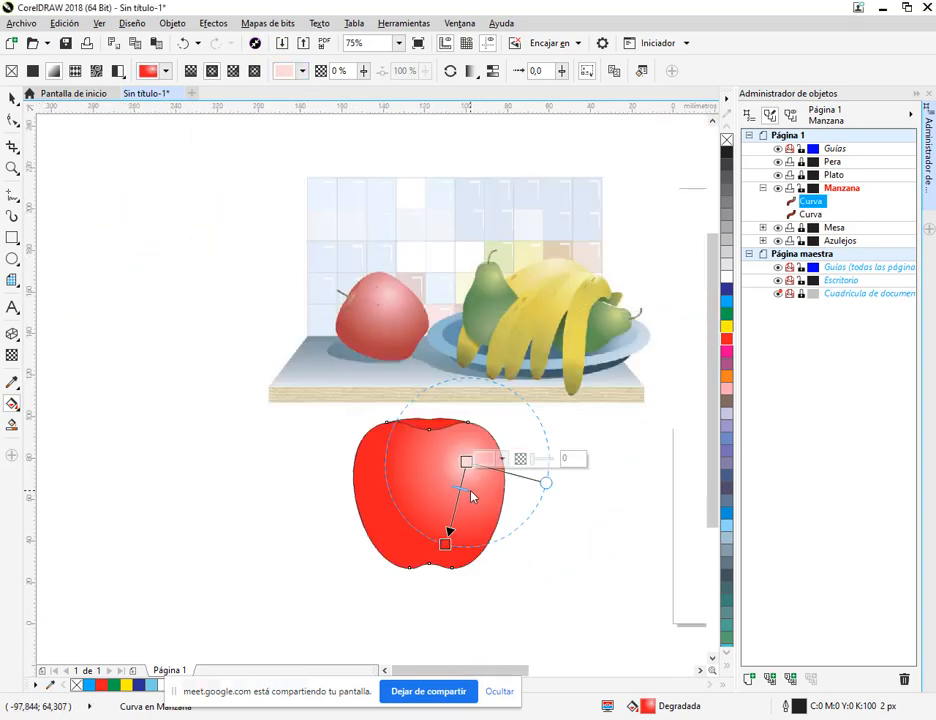
pyautogui.scroll(2, 472, 470)
# Step: Copy the front curve's gradient fill onto the apple's back curve
pyautogui.click(16, 104)
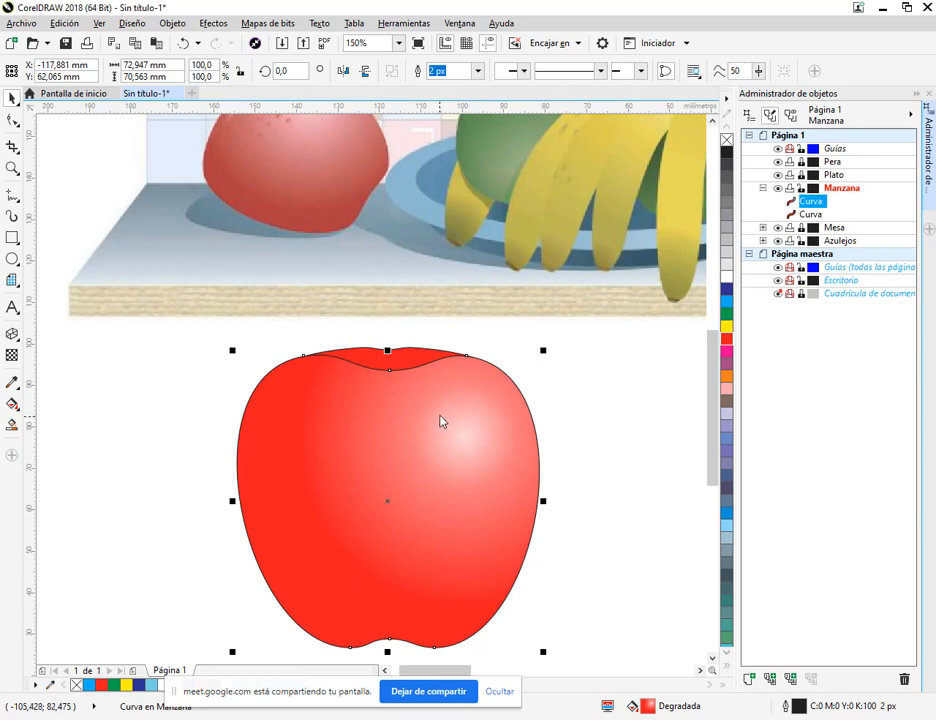
pyautogui.moveTo(441, 421); pyautogui.dragTo(381, 366)
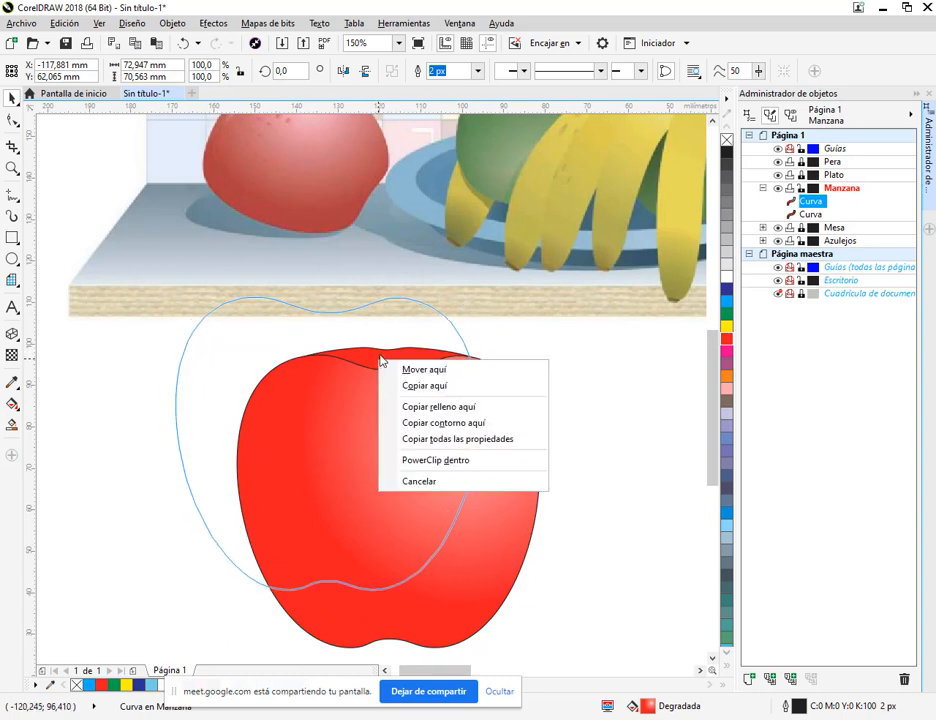
pyautogui.click(440, 407)
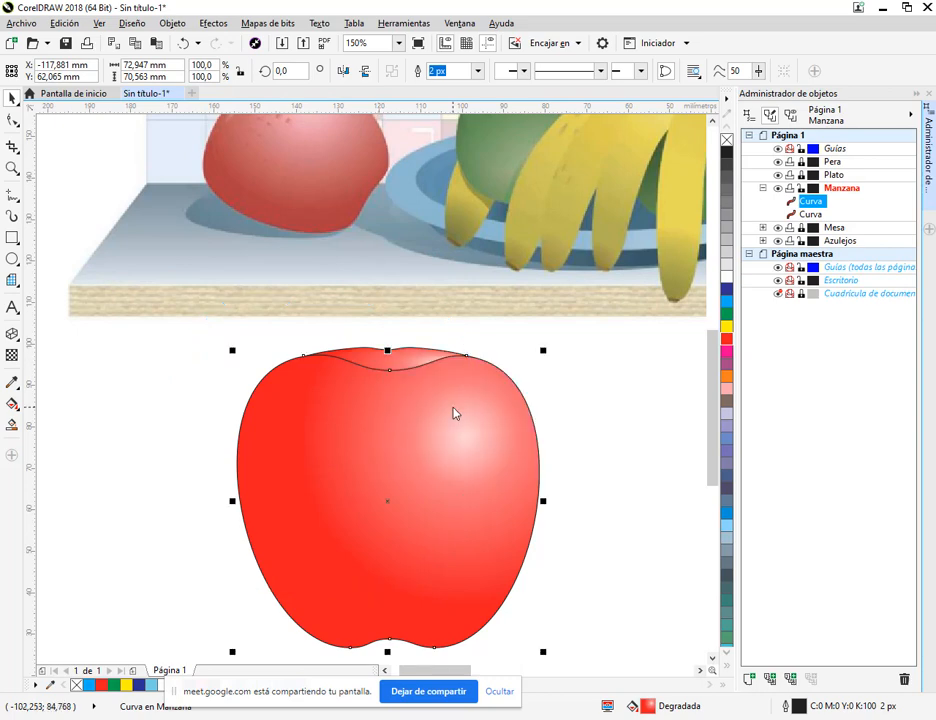
# Step: Centre the back curve's gradient in the middle of the dip, reshape its ellipse and turn off free scaling and skewing
pyautogui.click(445, 349)
pyautogui.click(431, 369)
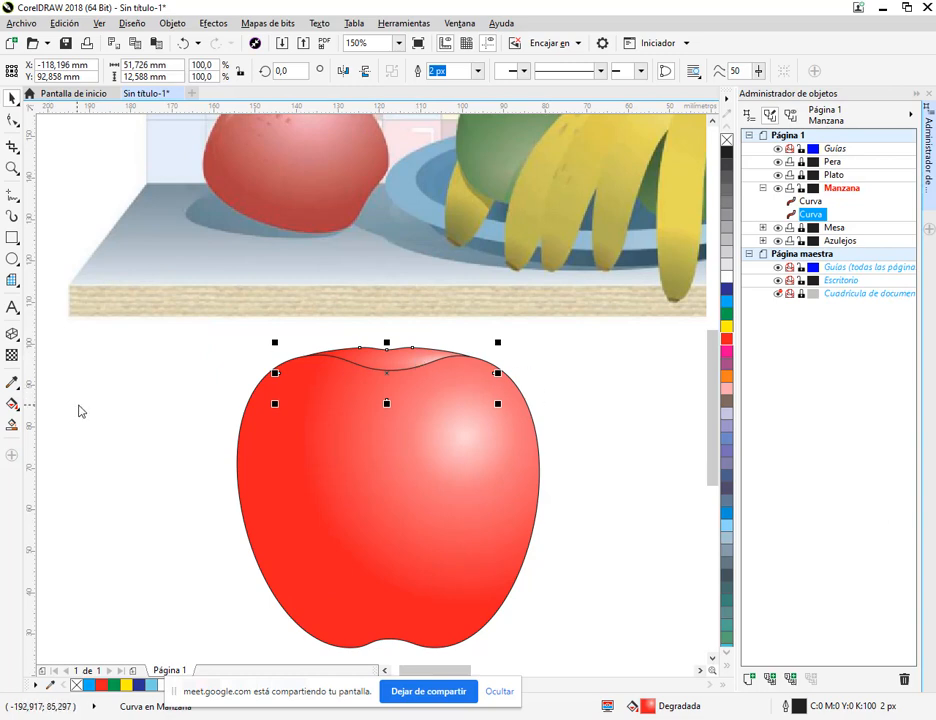
pyautogui.click(13, 404)
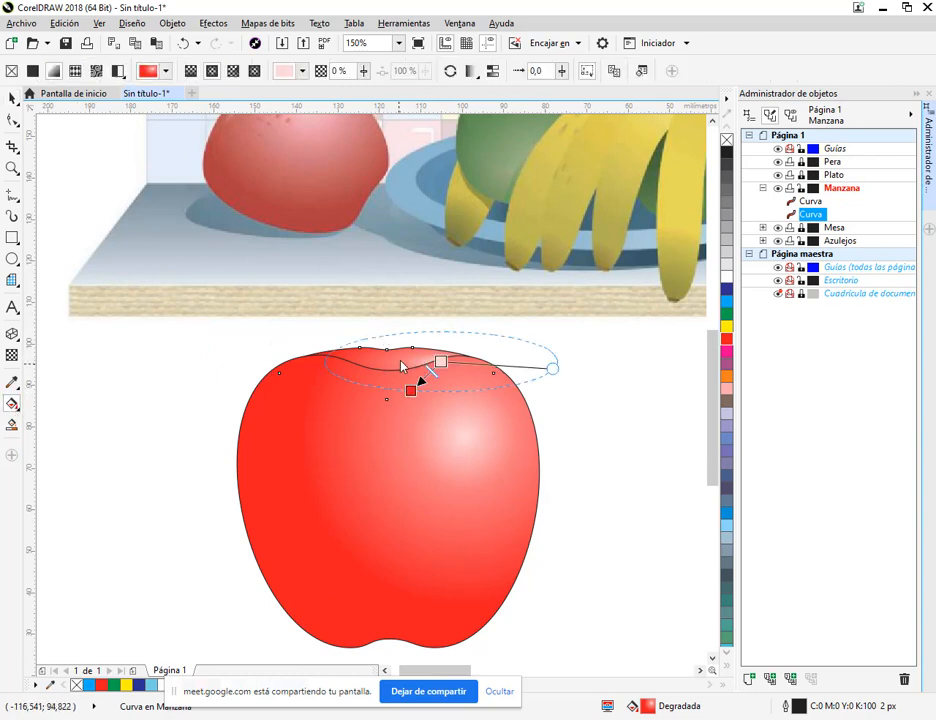
pyautogui.scroll(2, 401, 366)
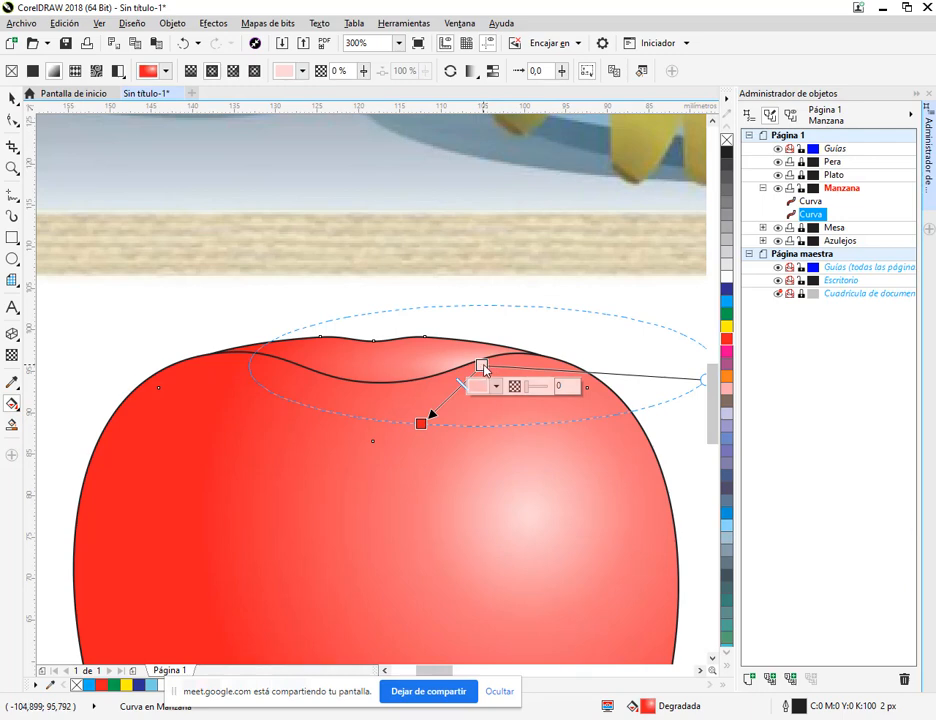
pyautogui.moveTo(482, 366); pyautogui.dragTo(381, 374)
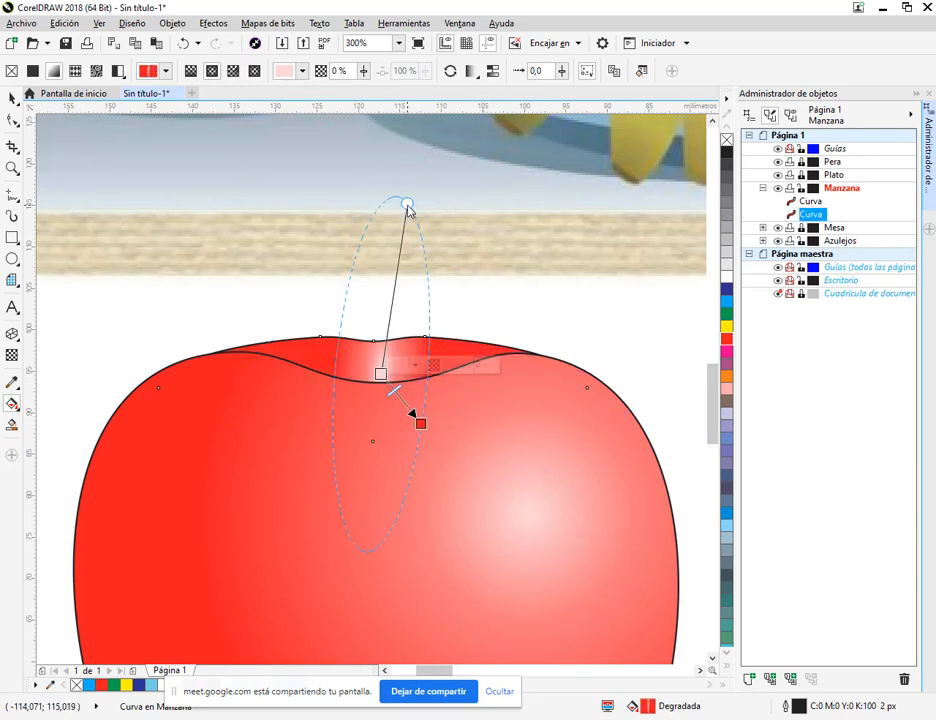
pyautogui.moveTo(407, 205); pyautogui.dragTo(474, 291)
pyautogui.click(587, 71)
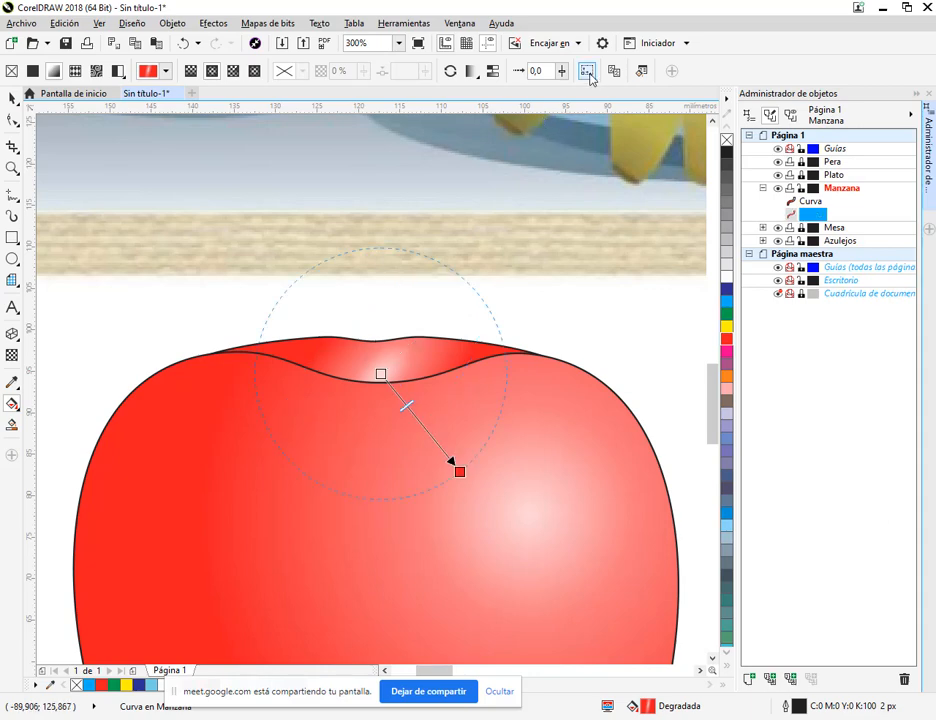
# Step: Lower the back gradient's pale centre to just below the front curve's edge at the dip, and deselect the curve
pyautogui.moveTo(381, 376)
pyautogui.mouseDown()
pyautogui.moveTo(387, 398)
pyautogui.moveTo(386, 388)
pyautogui.mouseUp()
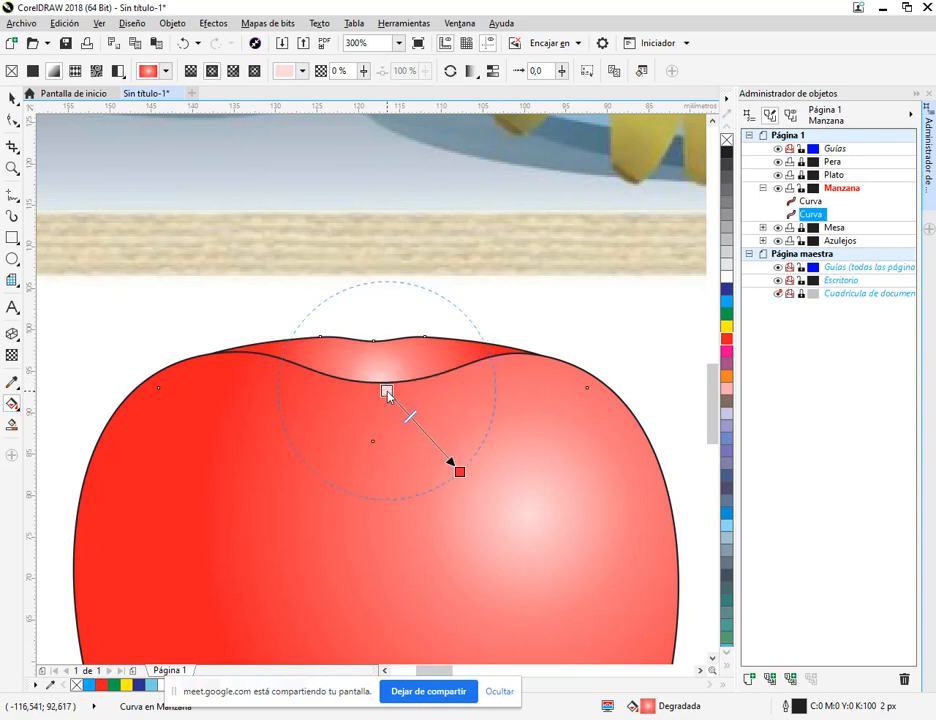
pyautogui.scroll(2, 389, 384)
pyautogui.moveTo(392, 372); pyautogui.dragTo(384, 362)
pyautogui.scroll(-1, 384, 360)
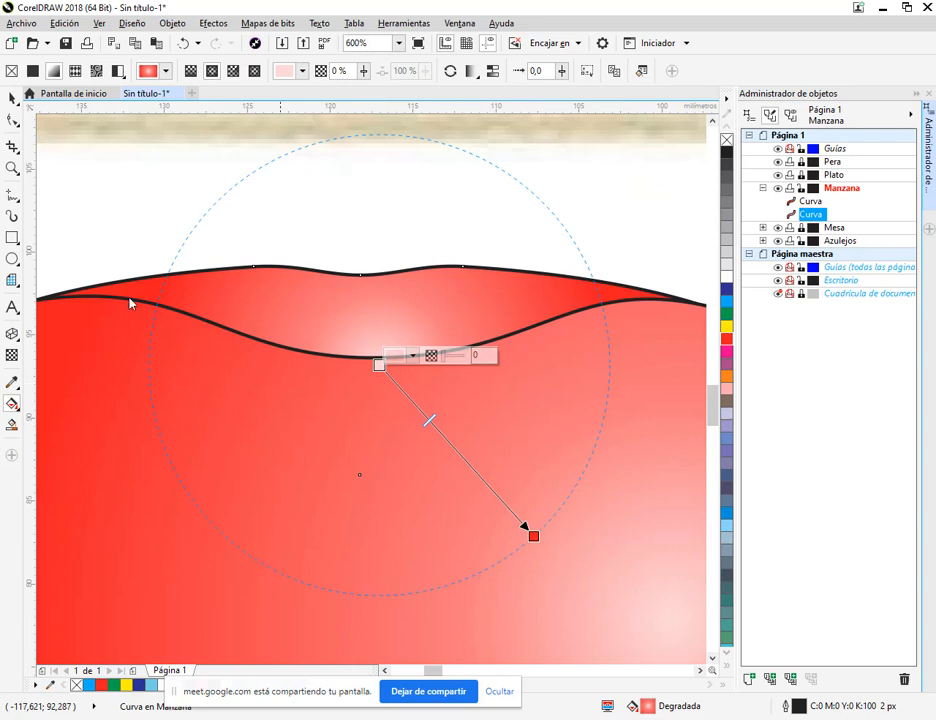
pyautogui.click(12, 99)
pyautogui.click(87, 148)
# Step: Remove the outline from both apple curves and deselect them
pyautogui.scroll(-2, 366, 330)
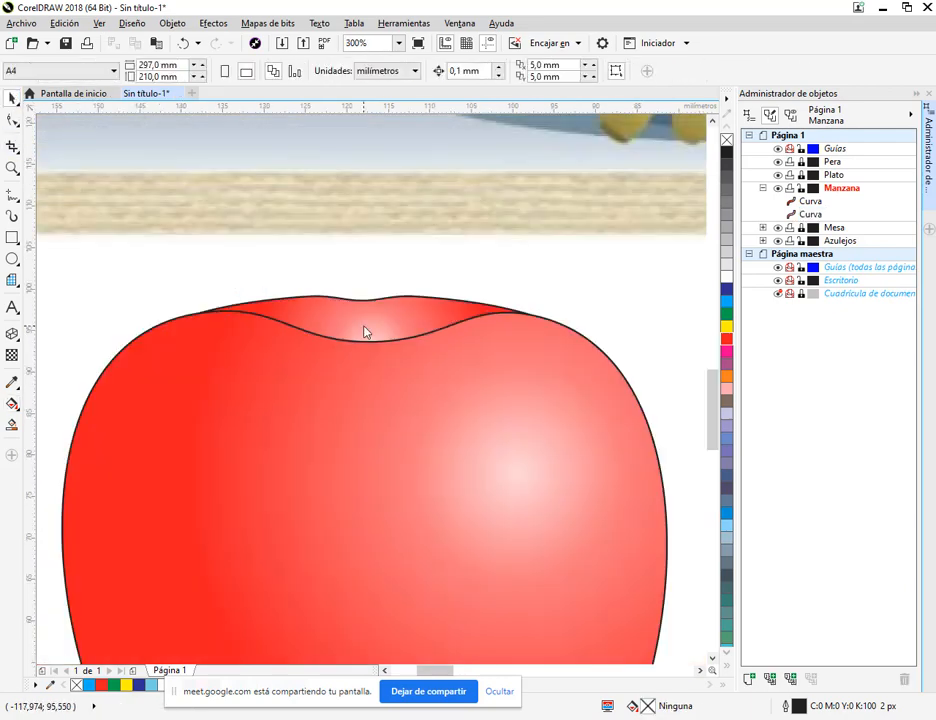
pyautogui.moveTo(438, 388); pyautogui.dragTo(457, 471)
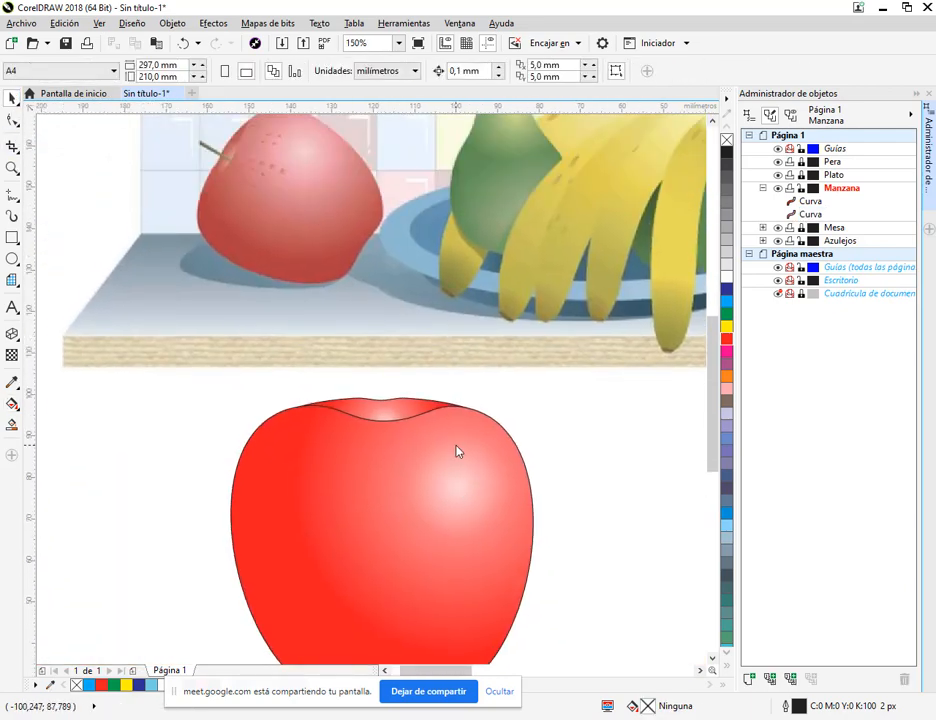
pyautogui.click(401, 408)
pyautogui.scroll(-1, 245, 440)
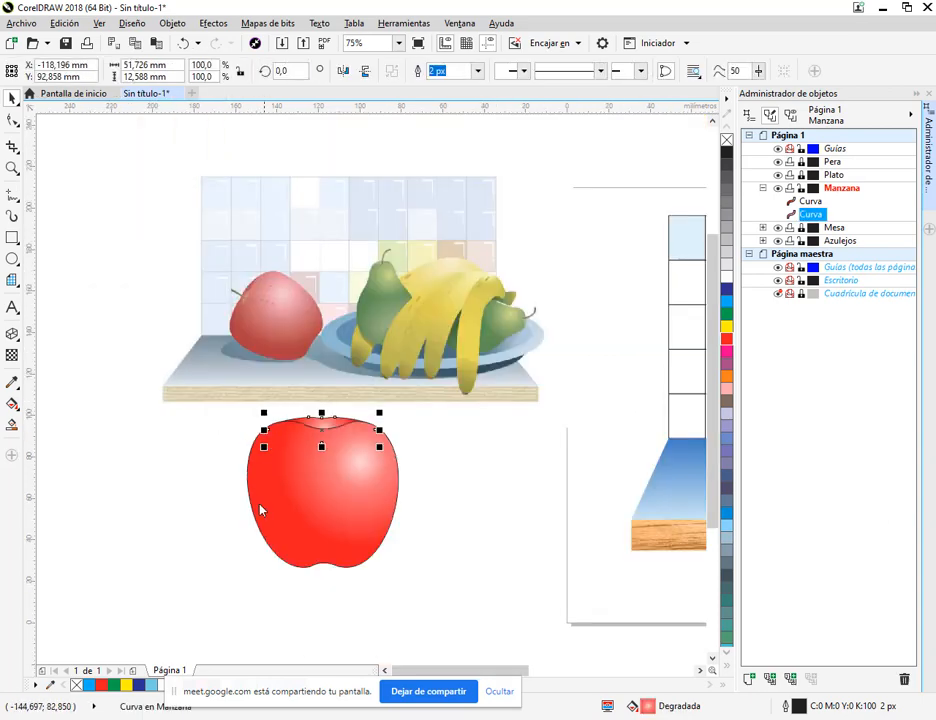
pyautogui.moveTo(214, 574); pyautogui.dragTo(412, 388)
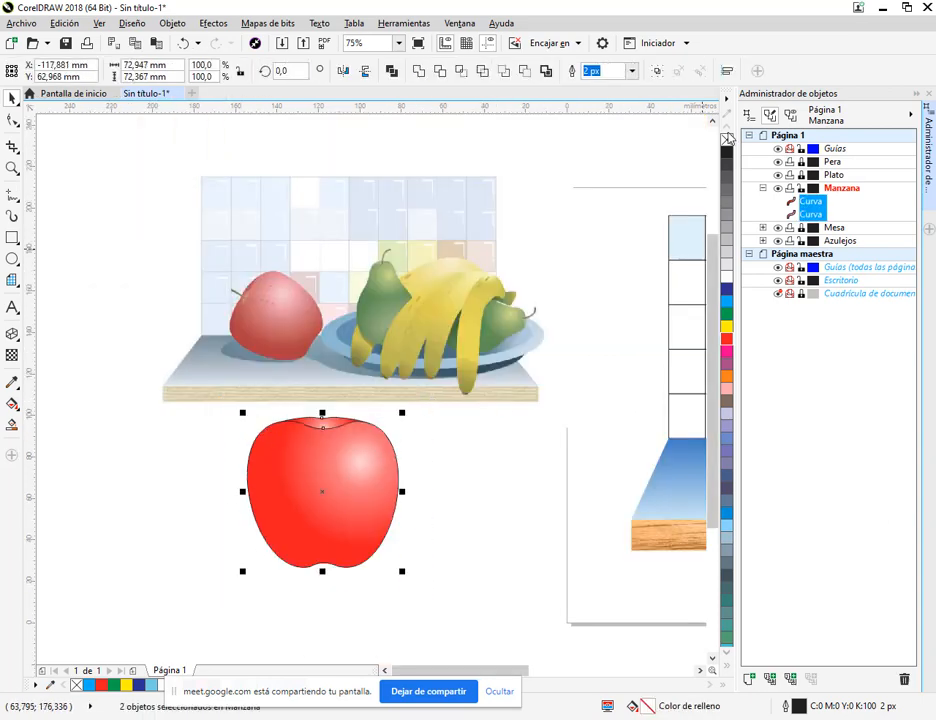
pyautogui.click(485, 478)
# Step: Raise the middle node of the back curve's top dip slightly to make the dip shallower, and deselect the curve
pyautogui.scroll(1, 332, 427)
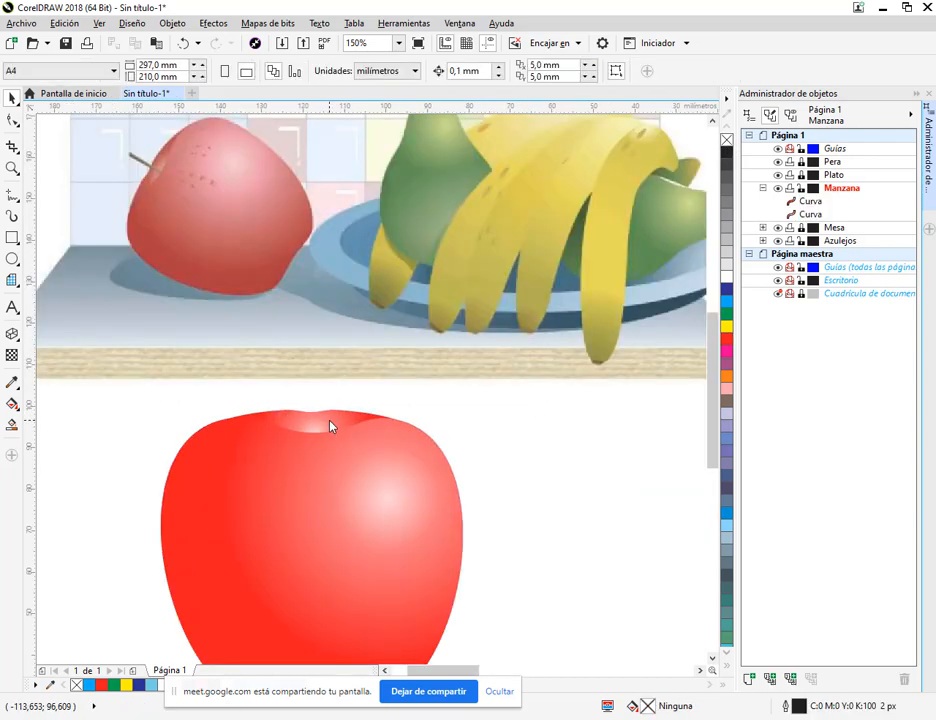
pyautogui.click(332, 427)
pyautogui.scroll(2, 332, 427)
pyautogui.press('F10')
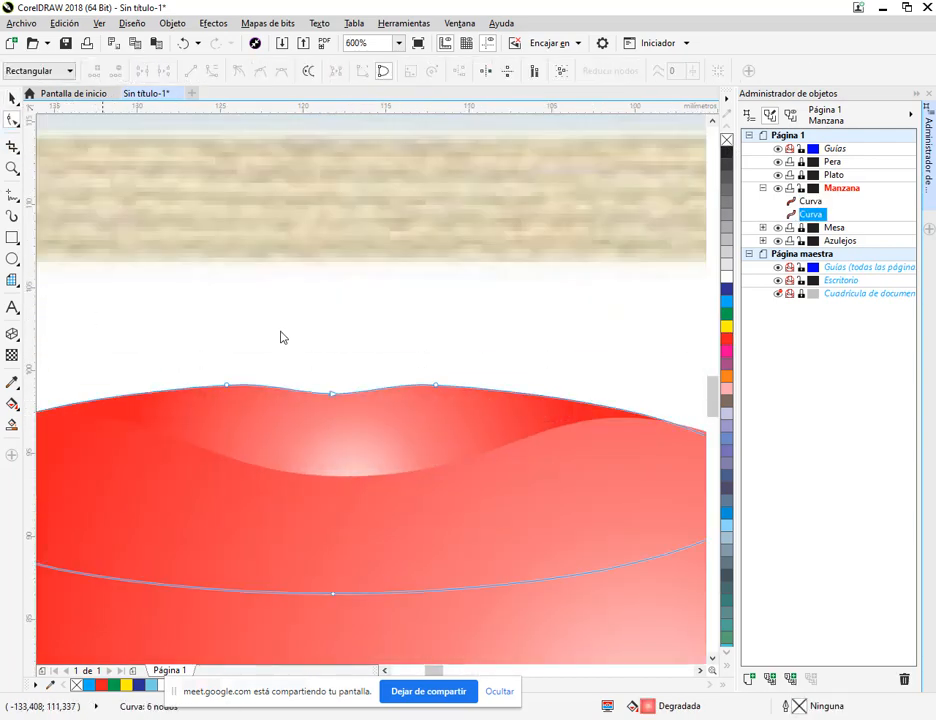
pyautogui.scroll(1, 331, 403)
pyautogui.moveTo(339, 391); pyautogui.dragTo(340, 381)
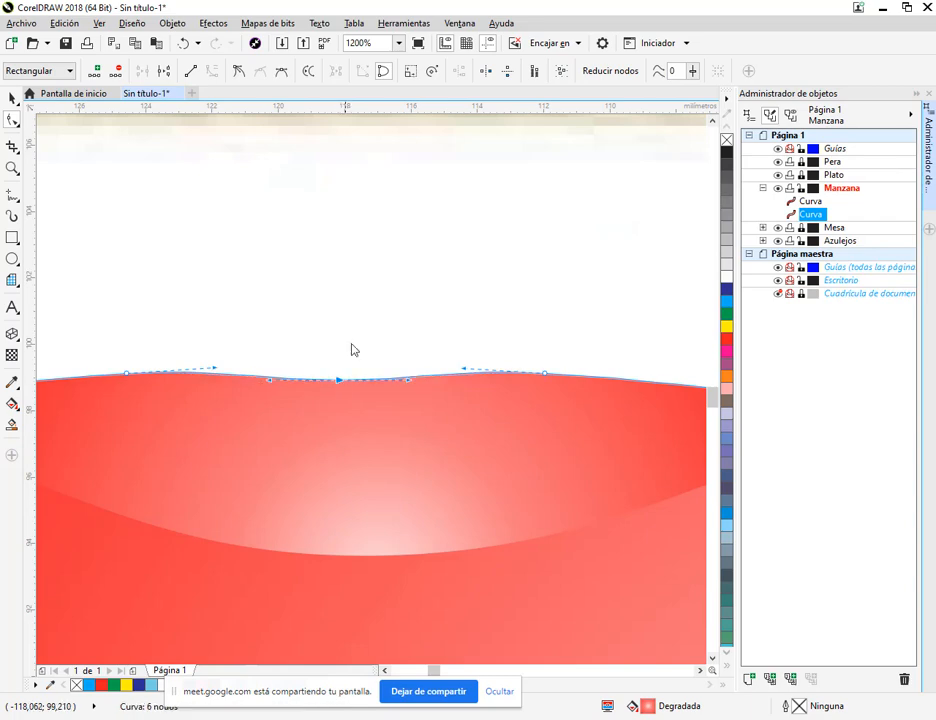
pyautogui.click(13, 100)
pyautogui.click(362, 295)
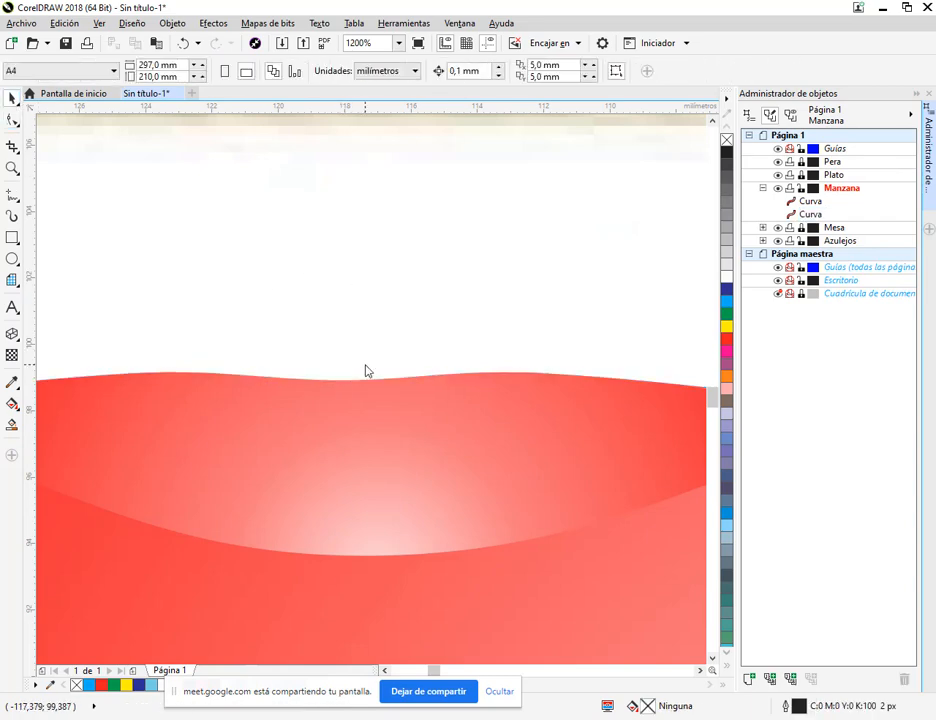
# Step: Draw a closed four-sided straight-line shape for the stem, slightly slanted and about 27 mm tall, in the empty area beside the apple
pyautogui.scroll(-3, 370, 375)
pyautogui.moveTo(343, 262); pyautogui.dragTo(325, 308)
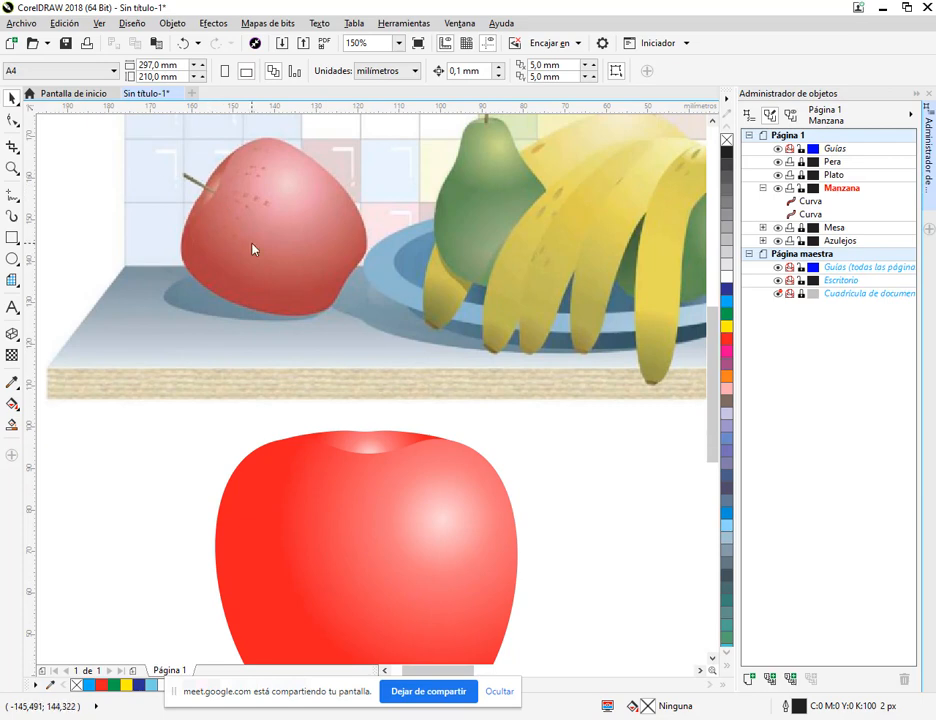
pyautogui.moveTo(290, 303); pyautogui.dragTo(420, 278)
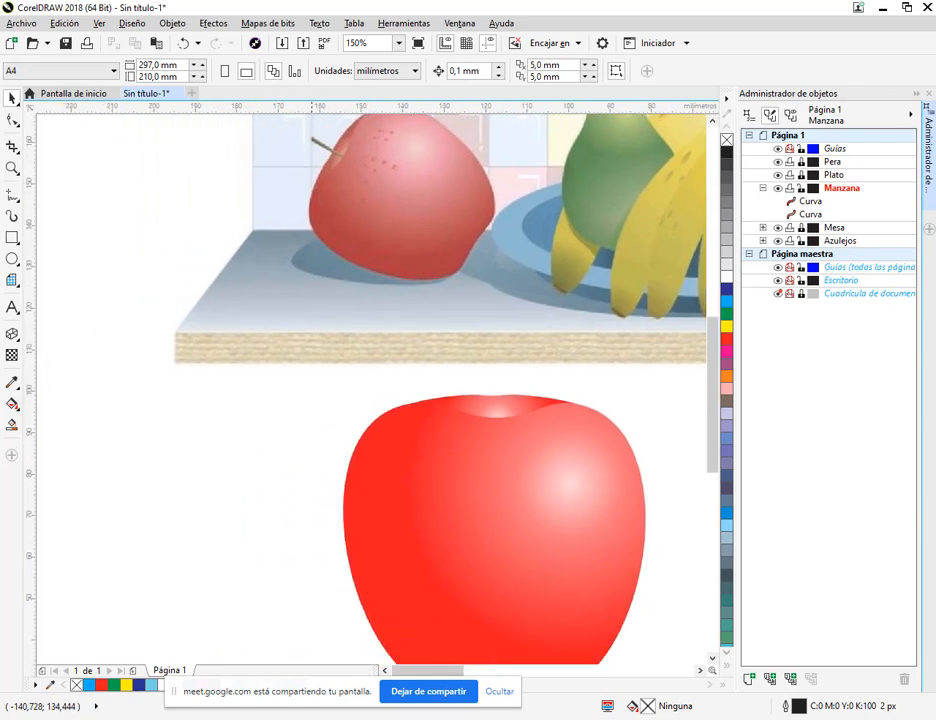
pyautogui.click(12, 196)
pyautogui.click(57, 227)
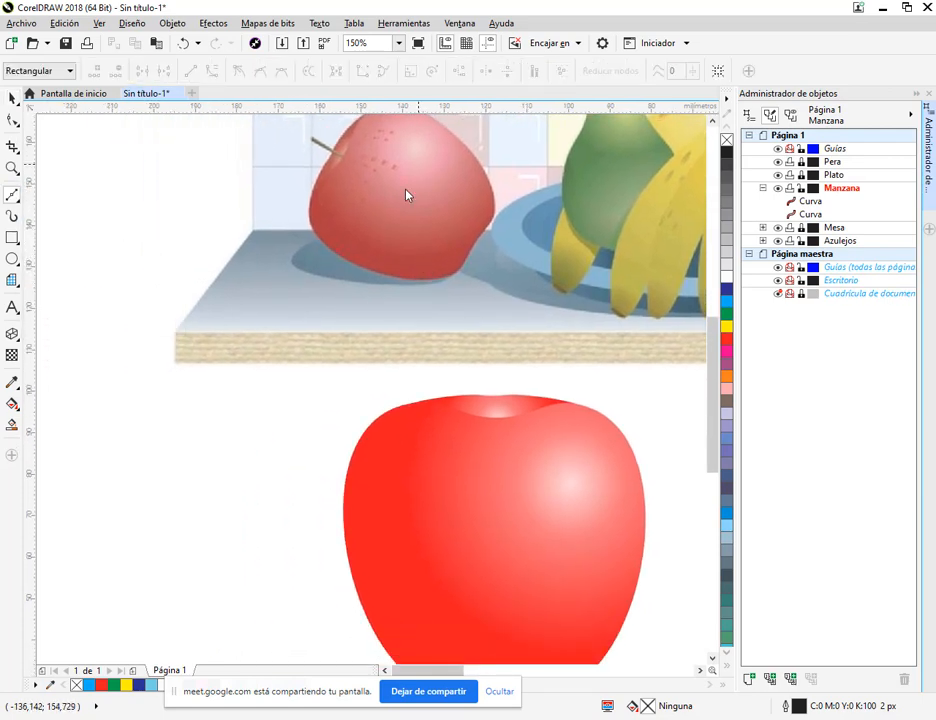
pyautogui.click(265, 515)
pyautogui.click(280, 401)
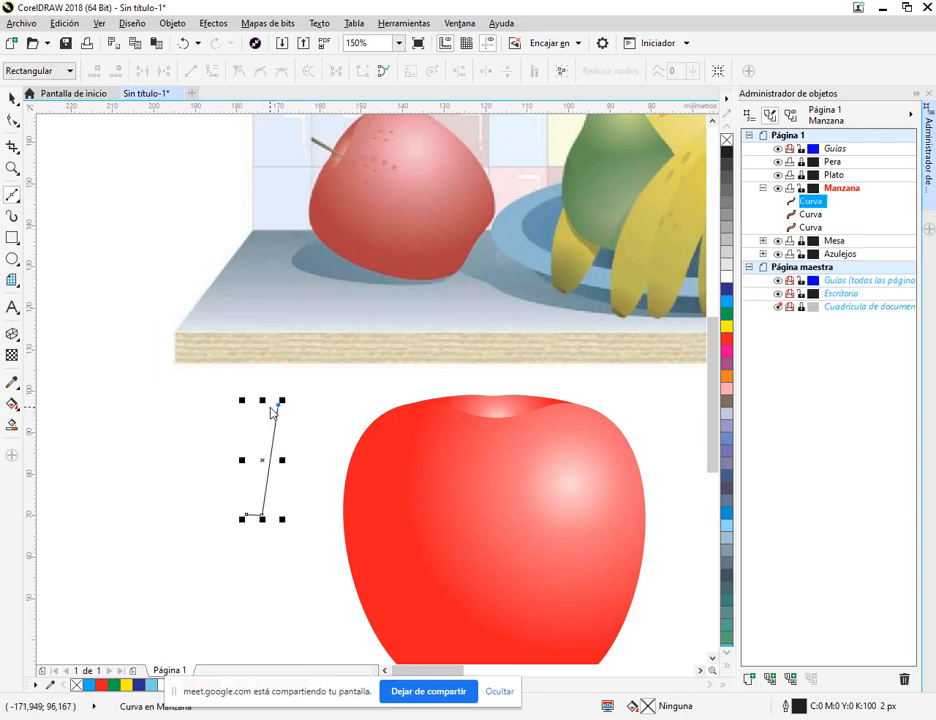
pyautogui.click(248, 518)
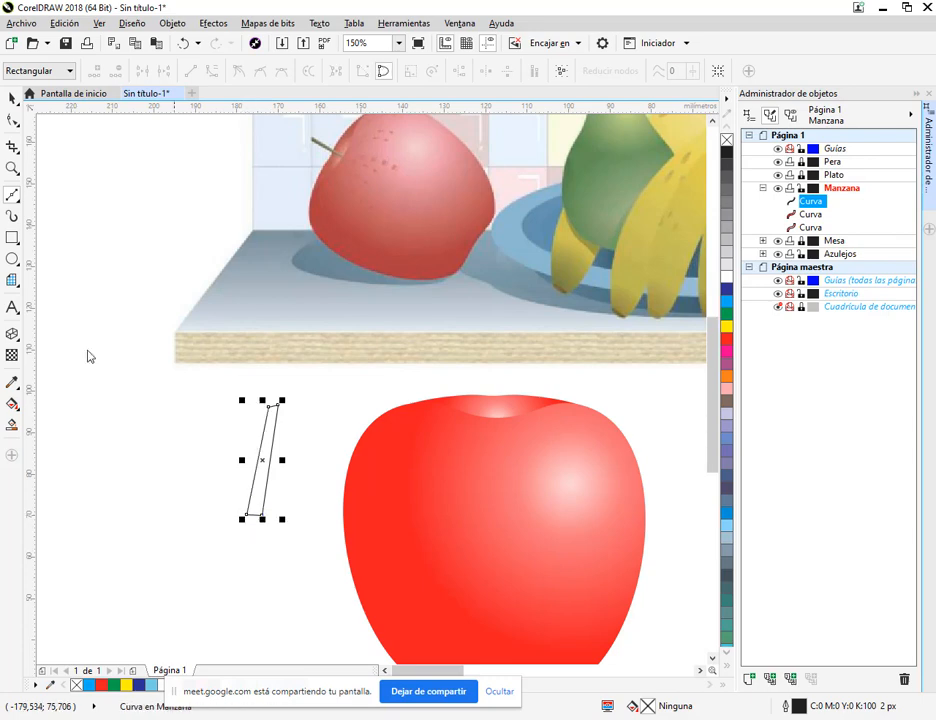
# Step: Move the slanted stem shape's two bottom nodes closer together to narrow its base, and deselect it
pyautogui.click(13, 119)
pyautogui.scroll(1, 285, 511)
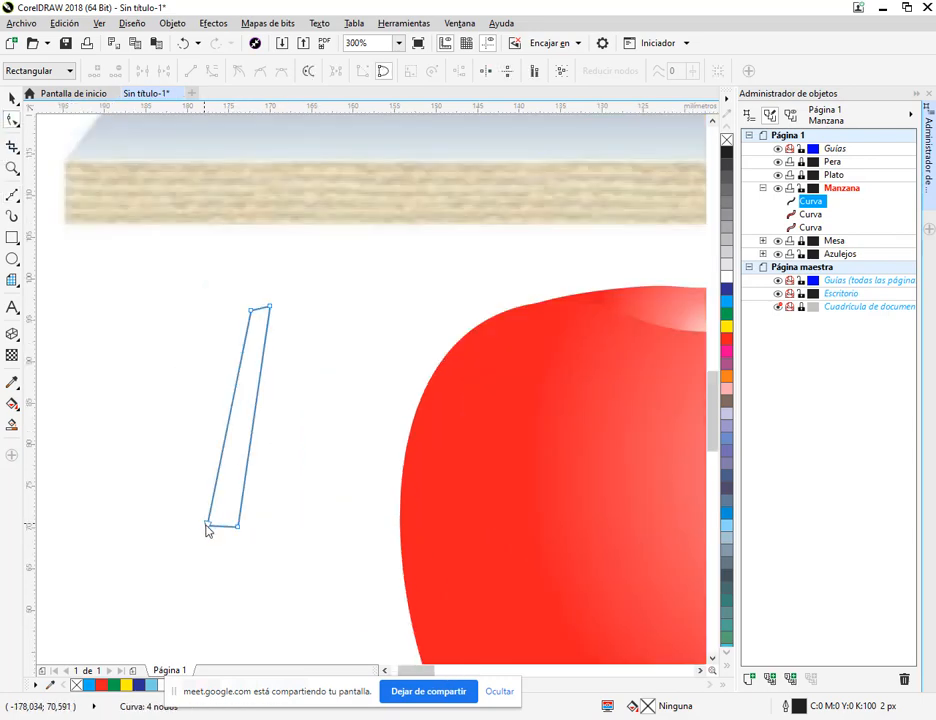
pyautogui.moveTo(206, 524); pyautogui.dragTo(233, 527)
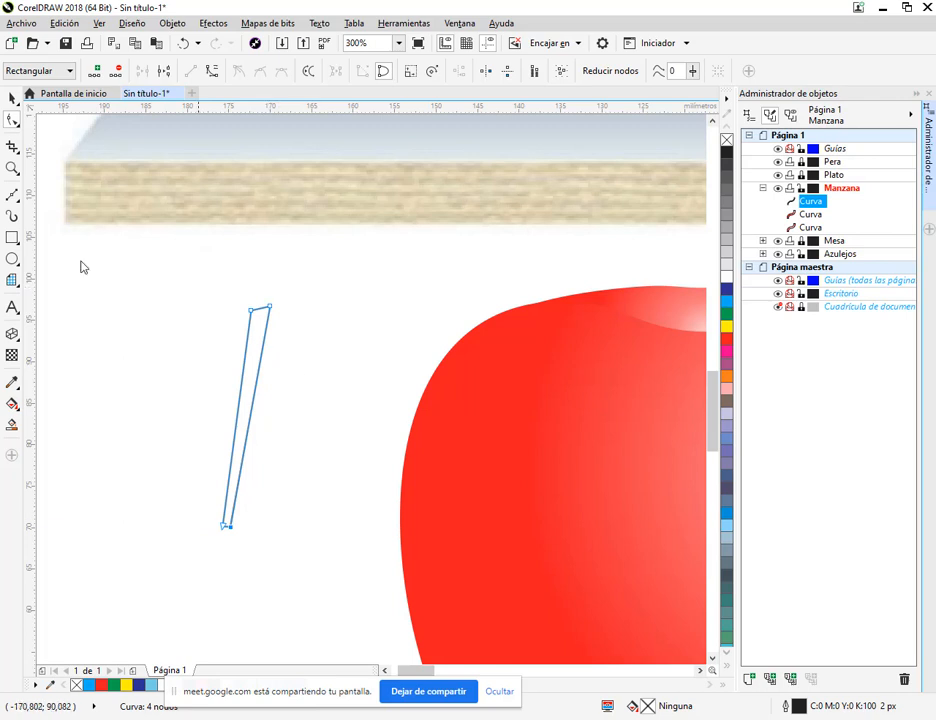
pyautogui.click(10, 100)
pyautogui.moveTo(309, 441); pyautogui.dragTo(425, 430)
pyautogui.click(199, 343)
# Step: Draw a thin upright rectangle about 1 mm wide and 27.5 mm tall beside the slanted stem shape and convert it to curves
pyautogui.click(12, 237)
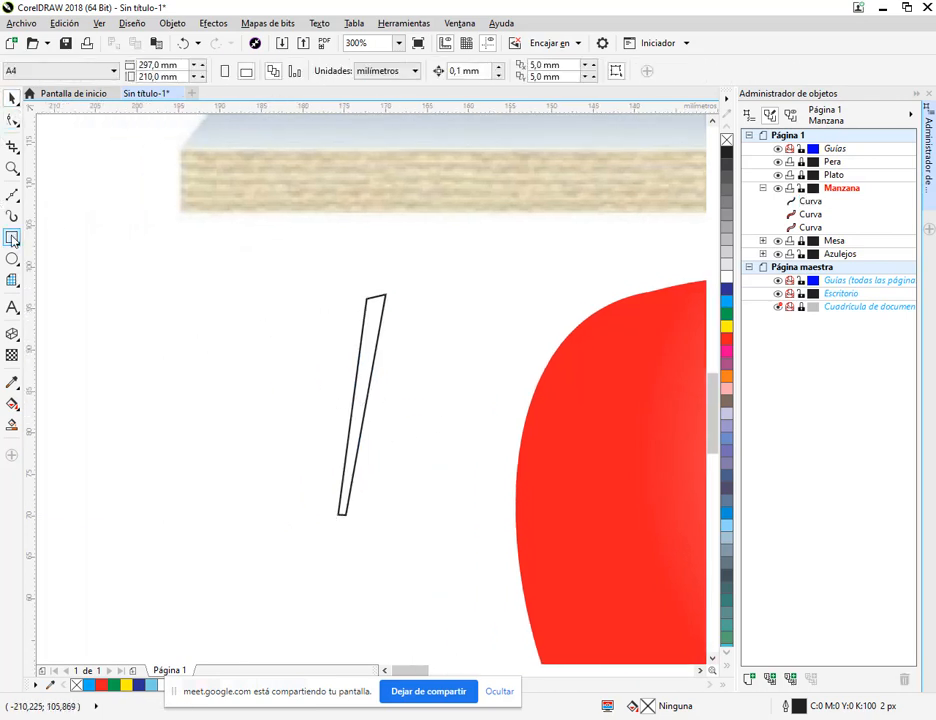
pyautogui.moveTo(207, 278); pyautogui.dragTo(216, 507)
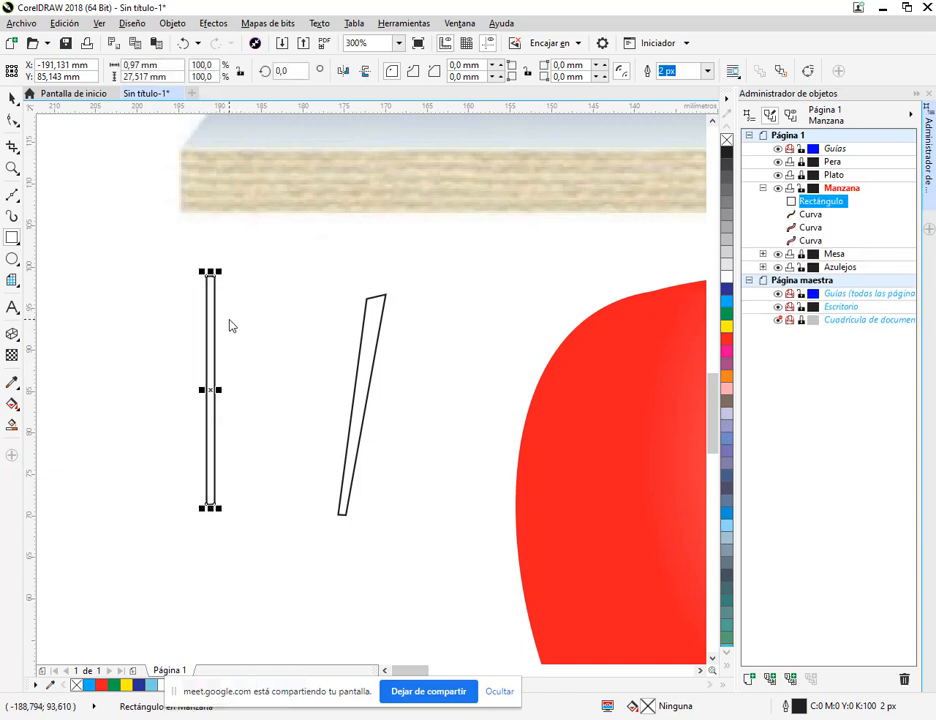
pyautogui.click(172, 23)
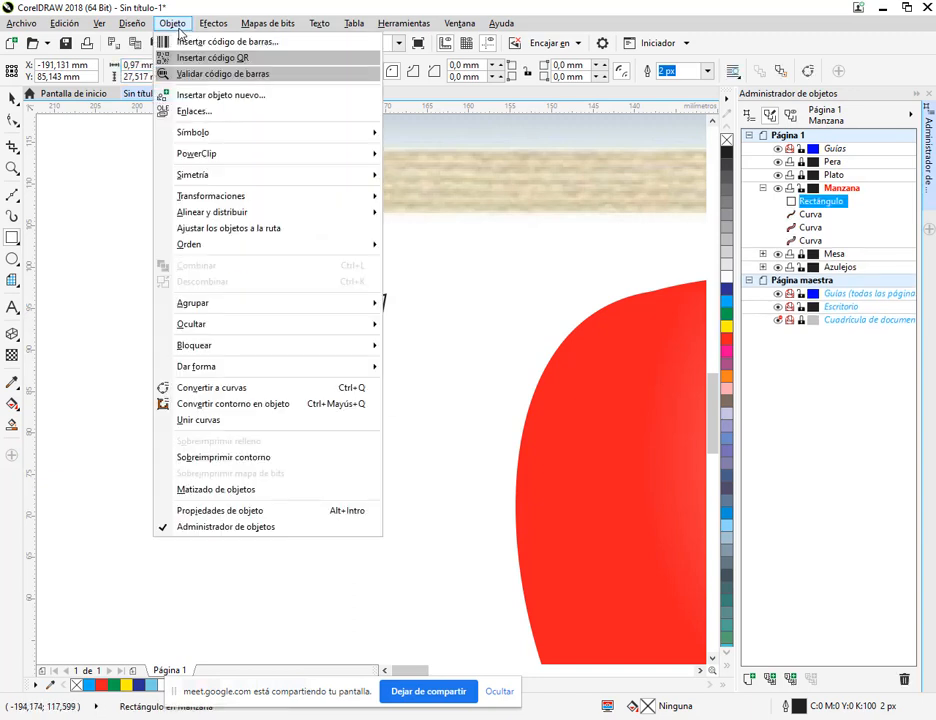
pyautogui.click(224, 390)
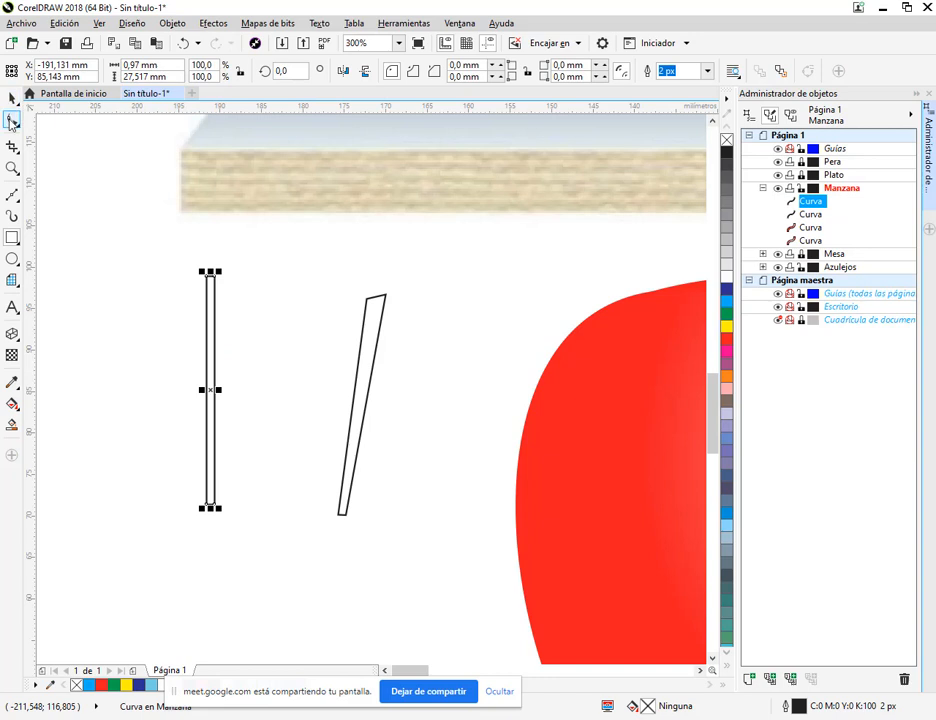
# Step: Pull the converted rectangle's upper right node outward to widen its top to about 2.6 mm, and place the shape nearer the slanted one
pyautogui.click(12, 118)
pyautogui.moveTo(215, 278); pyautogui.dragTo(228, 278)
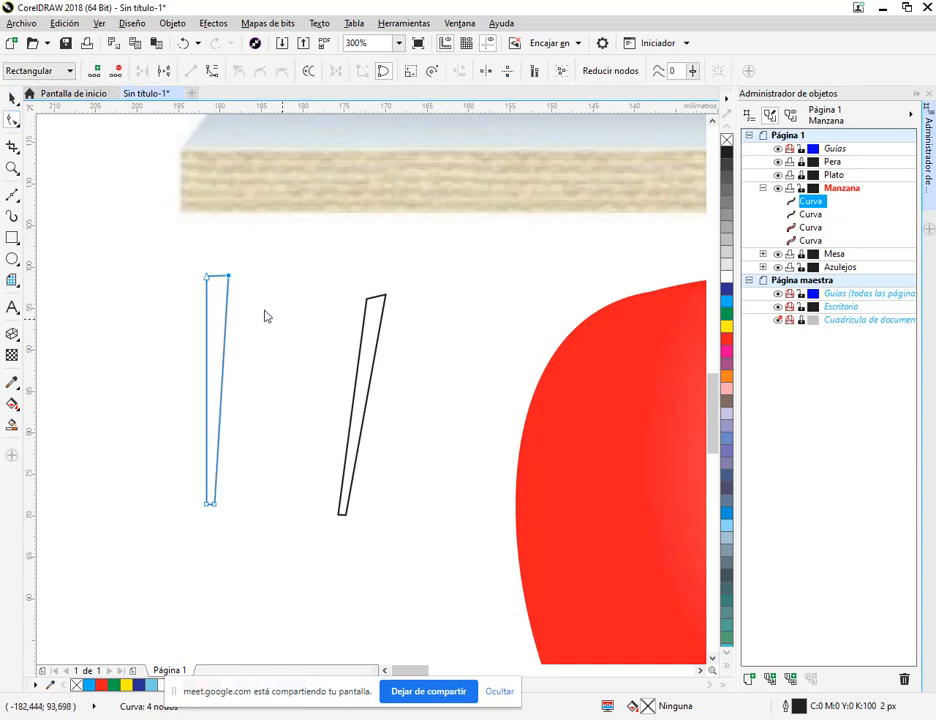
pyautogui.click(12, 97)
pyautogui.moveTo(206, 350); pyautogui.dragTo(274, 350)
pyautogui.click(459, 405)
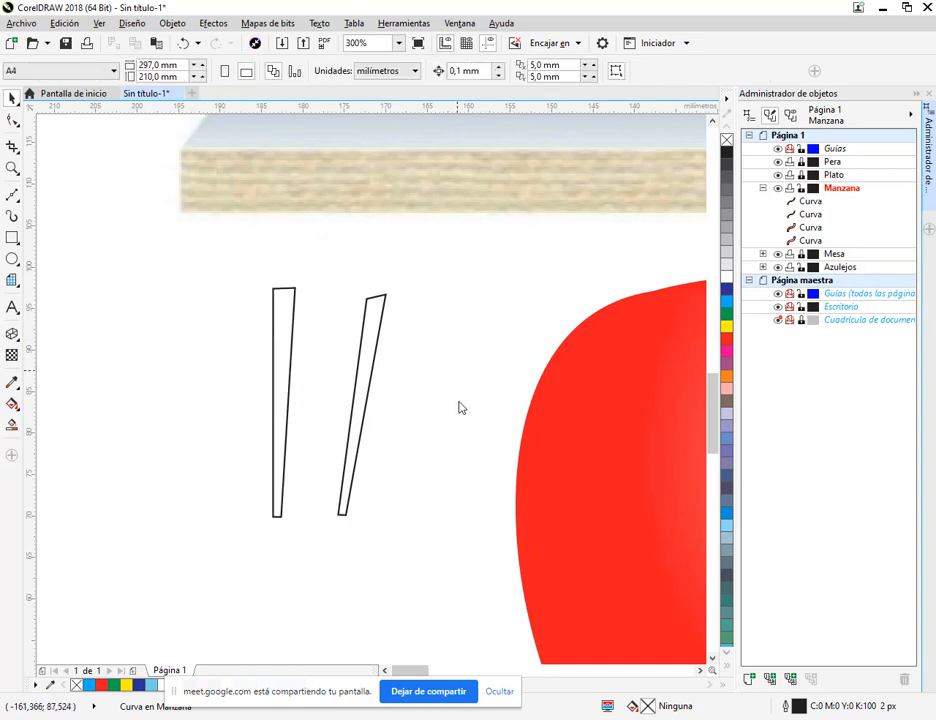
# Step: Move the slanted stem shape slightly towards the apple and delete it
pyautogui.scroll(-1, 421, 446)
pyautogui.moveTo(443, 457); pyautogui.dragTo(326, 508)
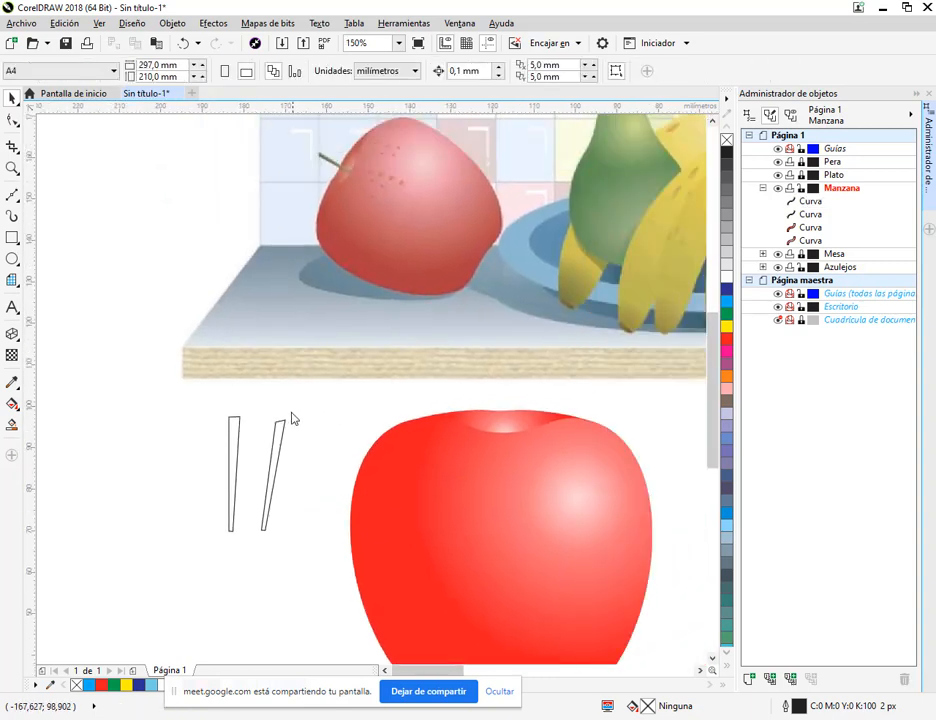
pyautogui.moveTo(275, 436); pyautogui.dragTo(304, 429)
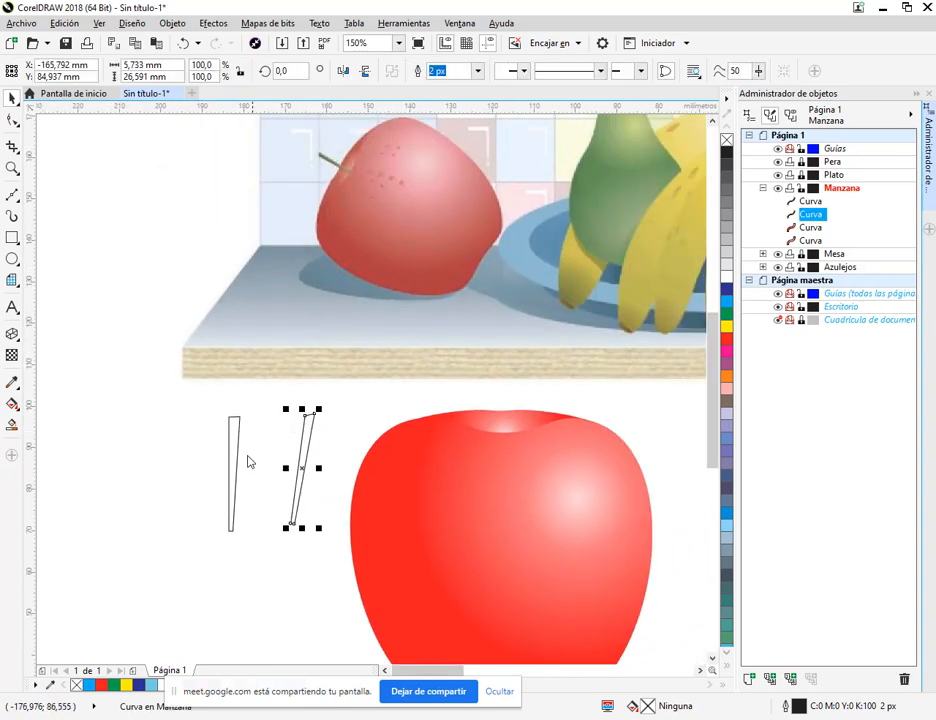
pyautogui.press('Delete')
# Step: Place the remaining stem shape in the apple's top dip and lower its two top nodes to shorten it to about 14 mm
pyautogui.moveTo(235, 482); pyautogui.dragTo(470, 452)
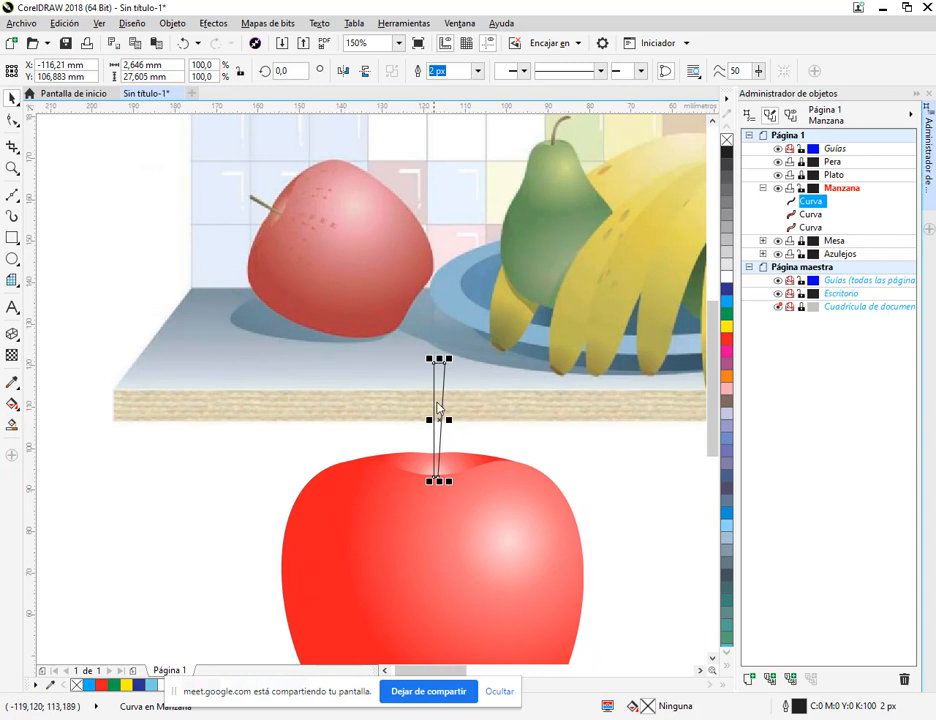
pyautogui.scroll(2, 449, 437)
pyautogui.press('F10')
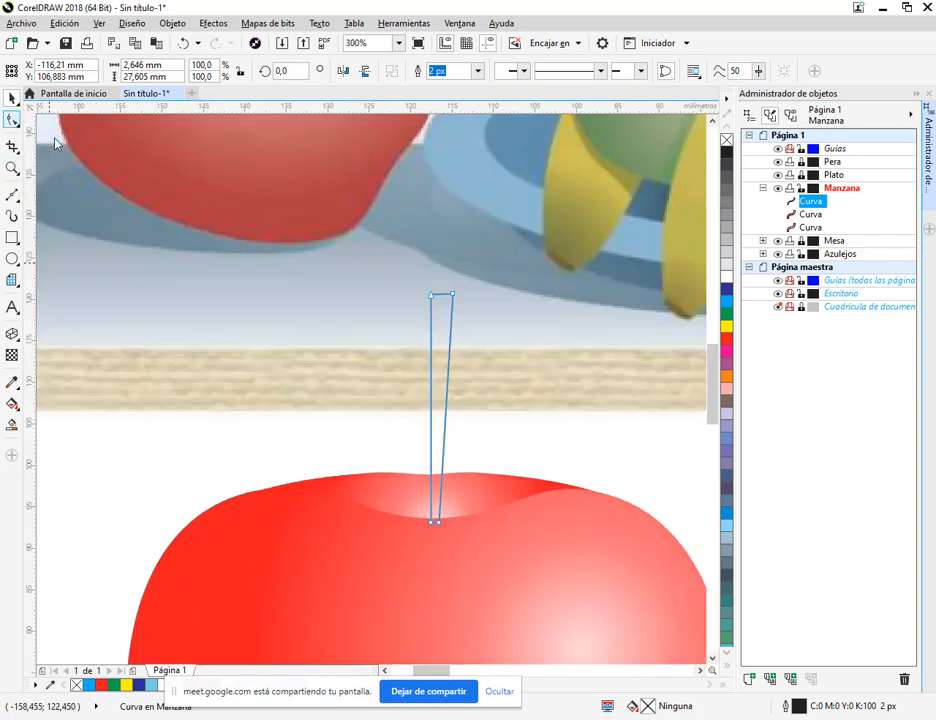
pyautogui.scroll(1, 449, 284)
pyautogui.scroll(-2, 378, 320)
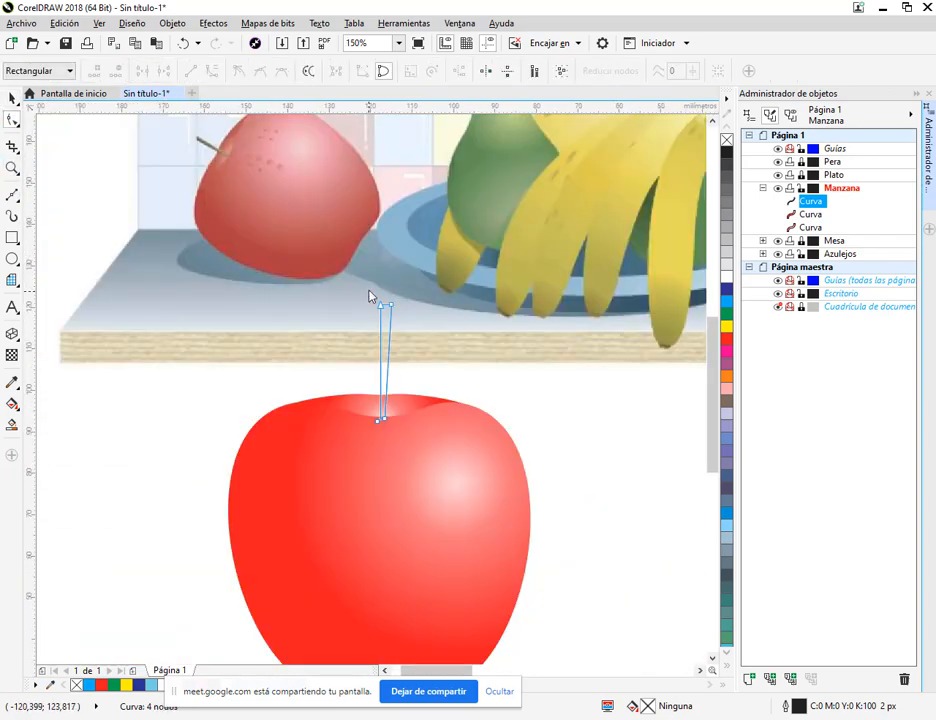
pyautogui.moveTo(391, 307); pyautogui.dragTo(393, 370)
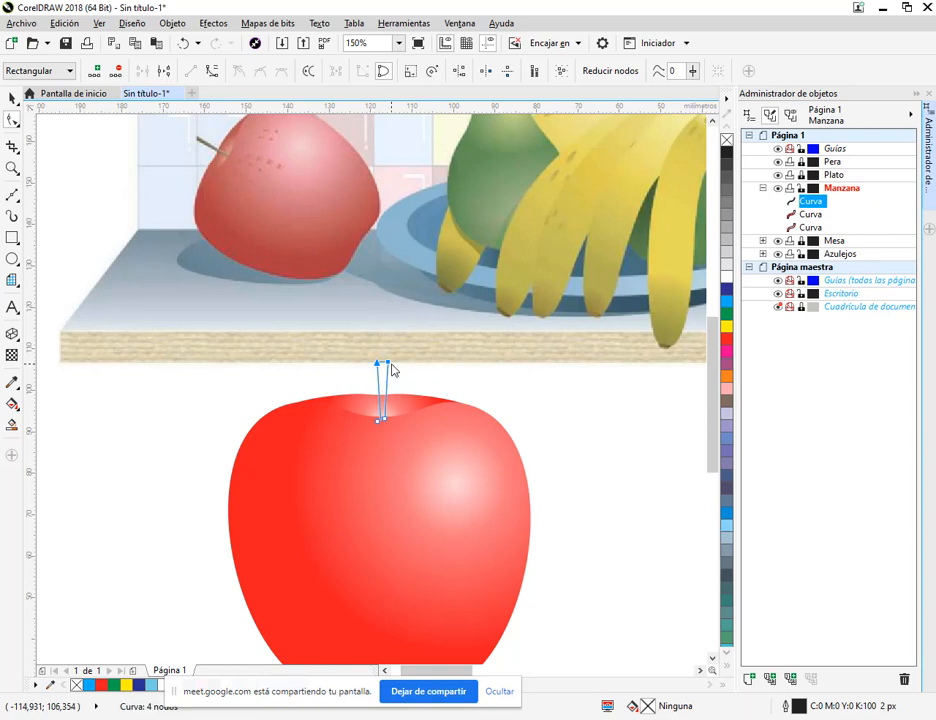
# Step: Move the stem's upper left node inward so that its left side runs vertically
pyautogui.scroll(2, 389, 398)
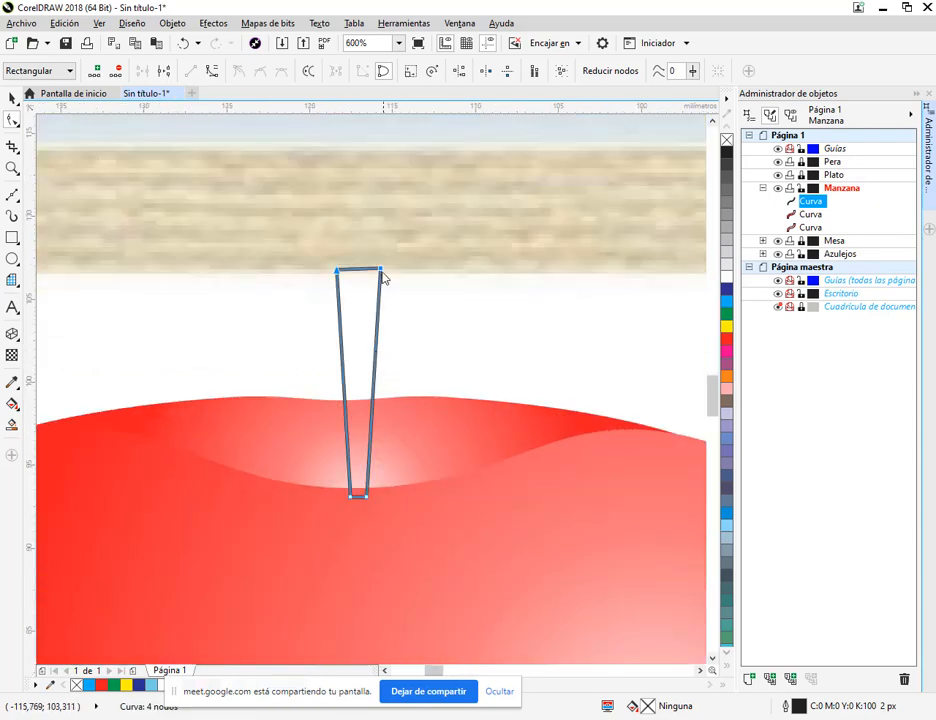
pyautogui.click(401, 282)
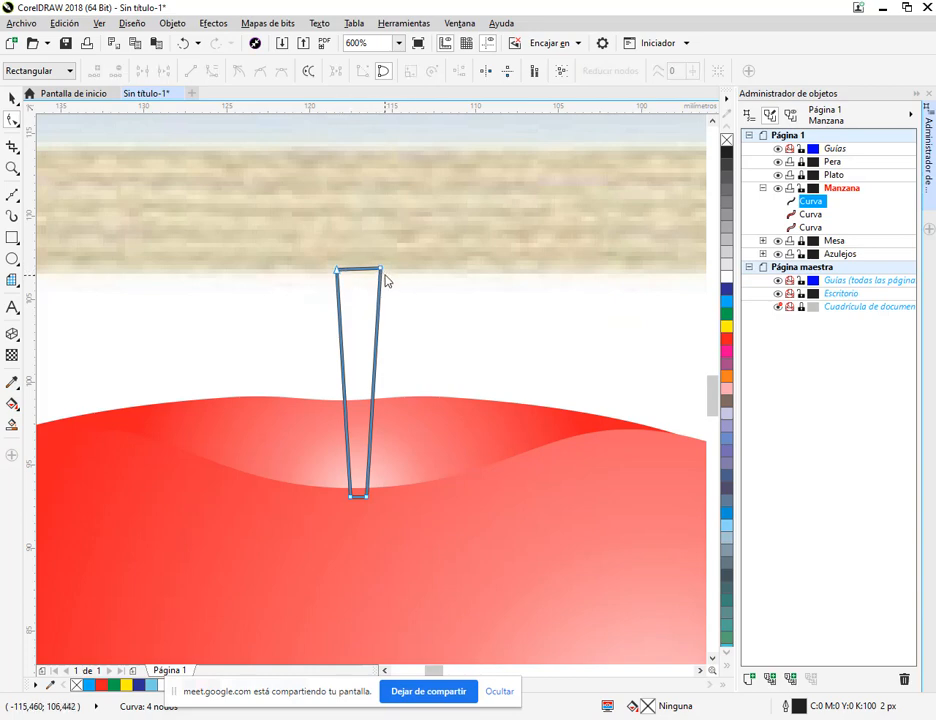
pyautogui.click(383, 277)
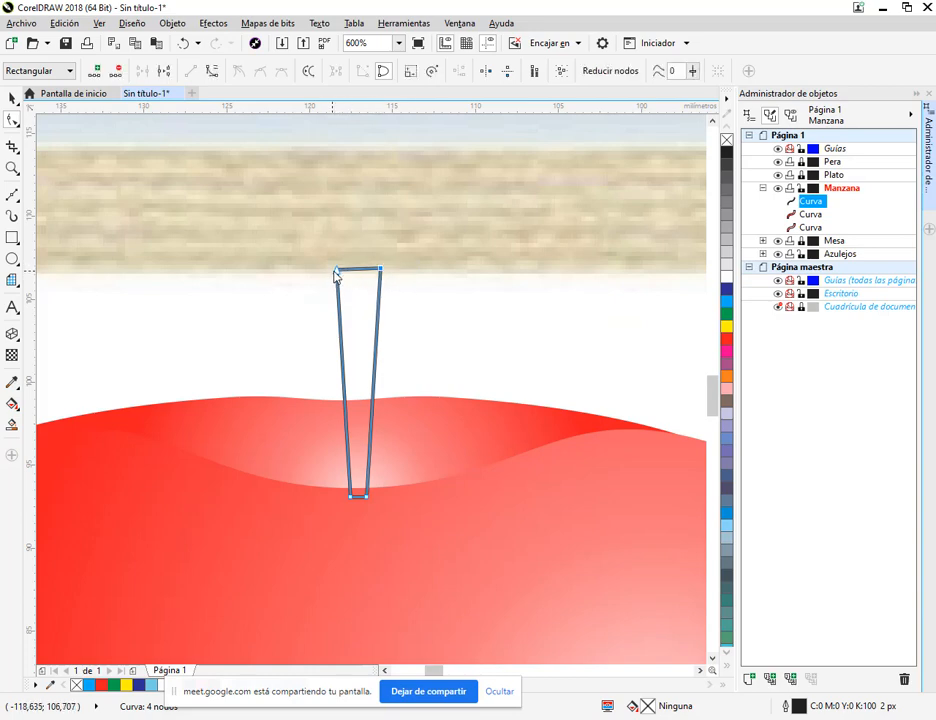
pyautogui.moveTo(336, 272); pyautogui.dragTo(356, 286)
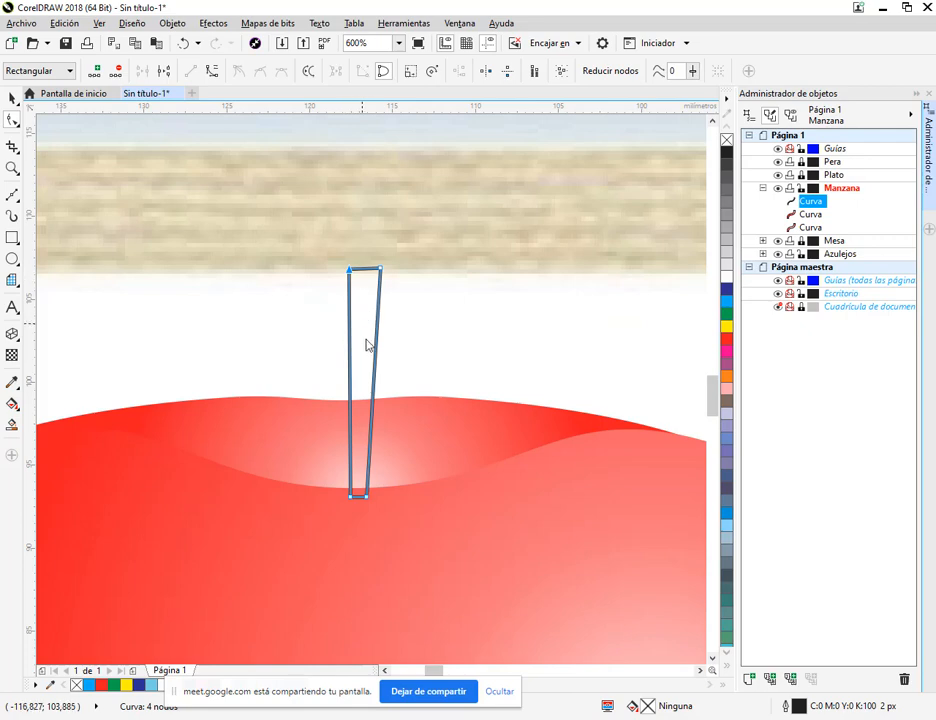
# Step: Lower the stem's upper left node slightly to give the top edge a slant, leaving the stem selected
pyautogui.scroll(-3, 454, 336)
pyautogui.scroll(1, 440, 330)
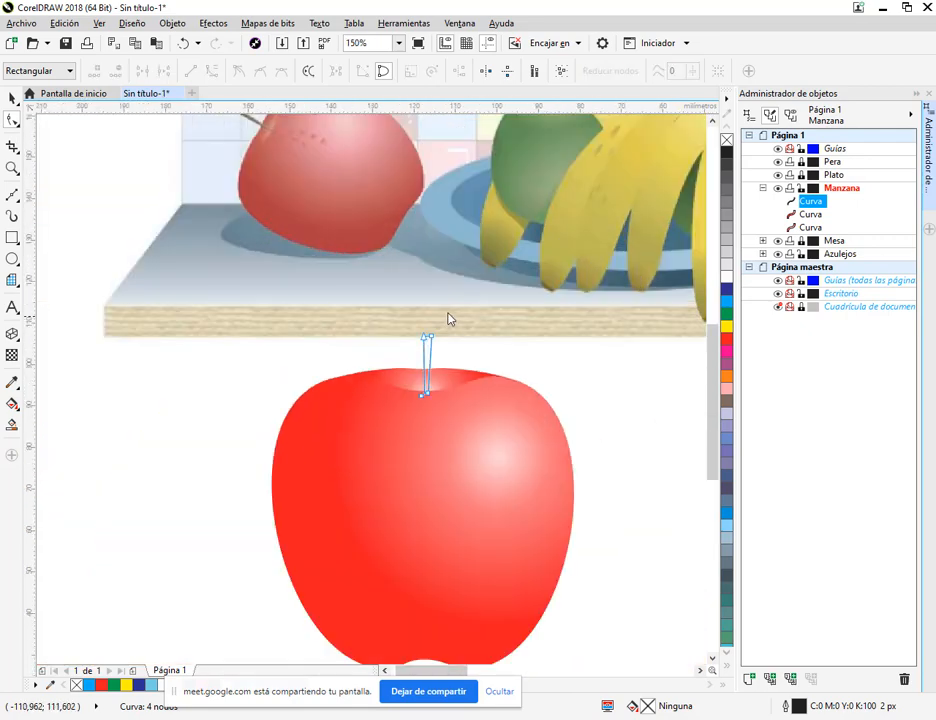
pyautogui.moveTo(403, 319); pyautogui.dragTo(394, 391)
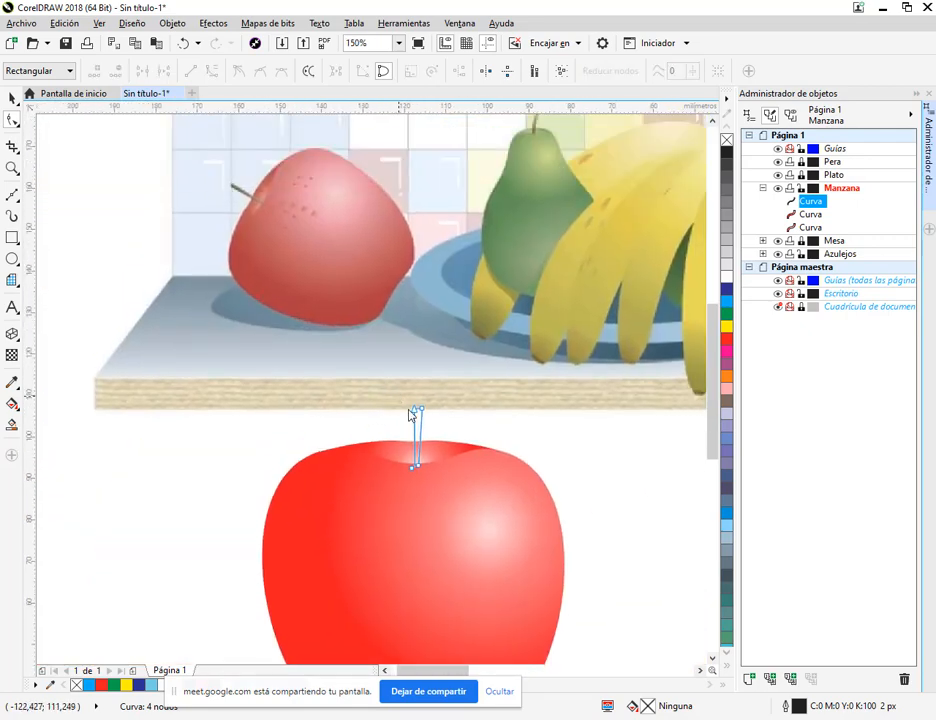
pyautogui.scroll(3, 410, 413)
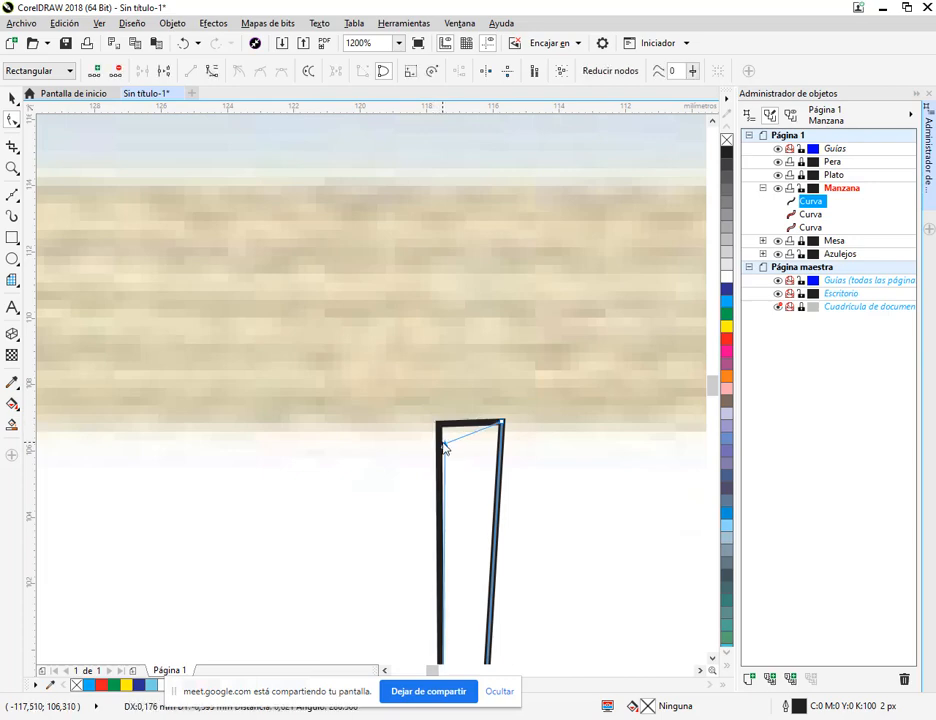
pyautogui.scroll(-2, 443, 440)
pyautogui.click(12, 98)
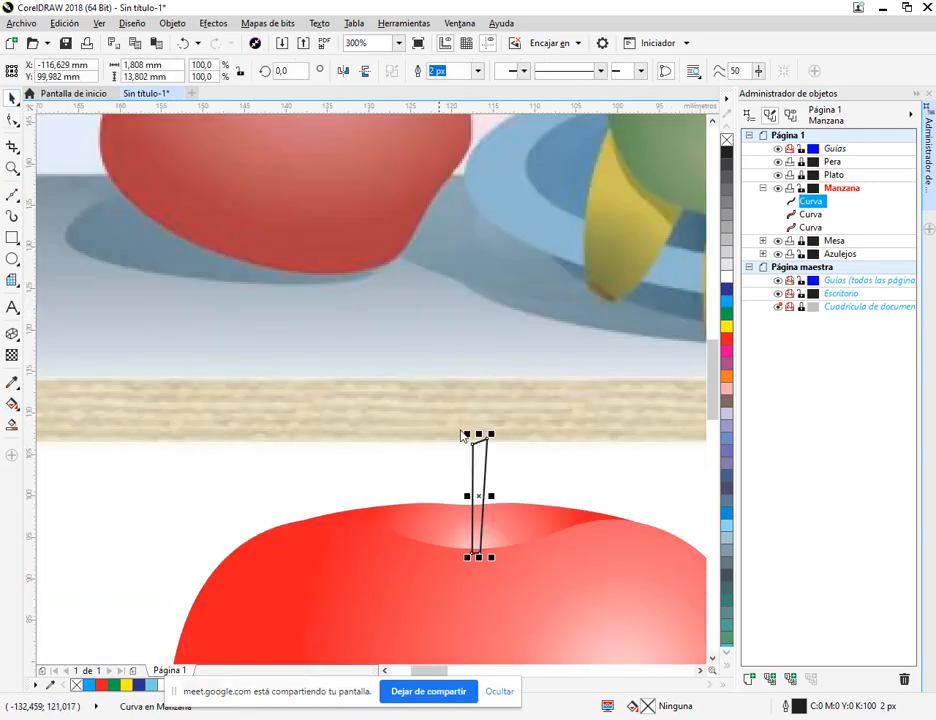
# Step: Apply a linear gradient fill to the stem after comparing it with the reference apple's stem
pyautogui.moveTo(506, 456); pyautogui.dragTo(394, 387)
pyautogui.scroll(1, 378, 472)
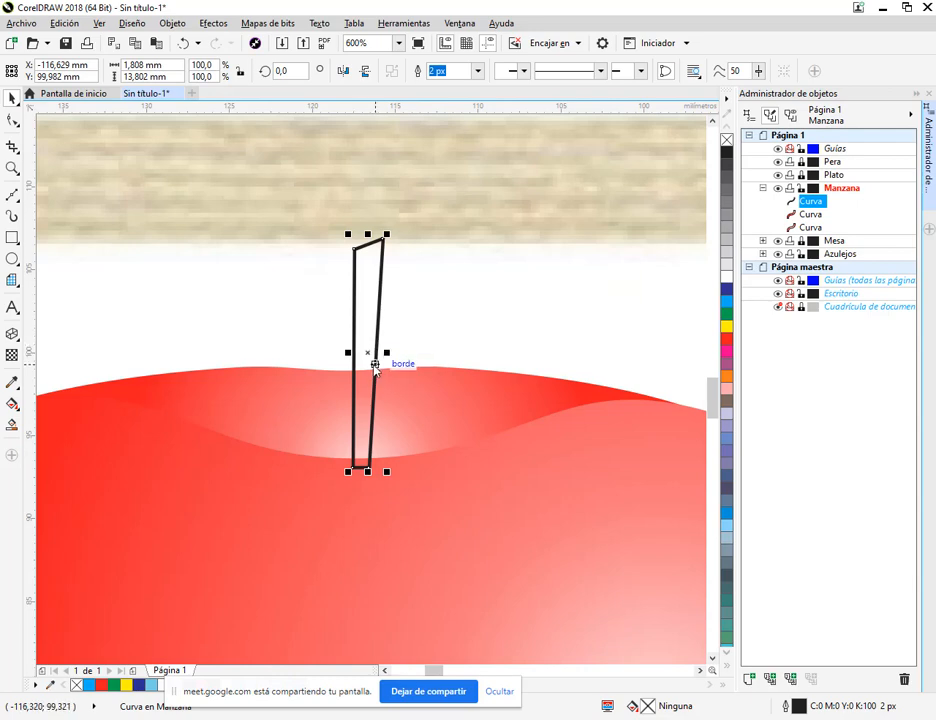
pyautogui.scroll(-2, 373, 367)
pyautogui.scroll(1, 229, 222)
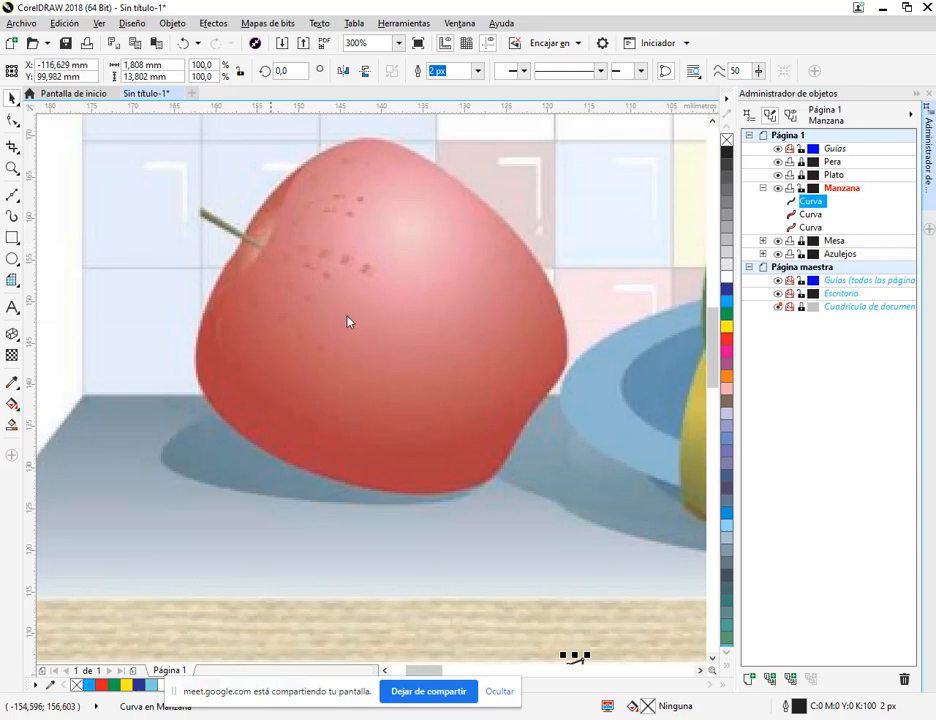
pyautogui.moveTo(522, 445); pyautogui.dragTo(443, 192)
pyautogui.moveTo(525, 500); pyautogui.dragTo(477, 463)
pyautogui.scroll(1, 478, 468)
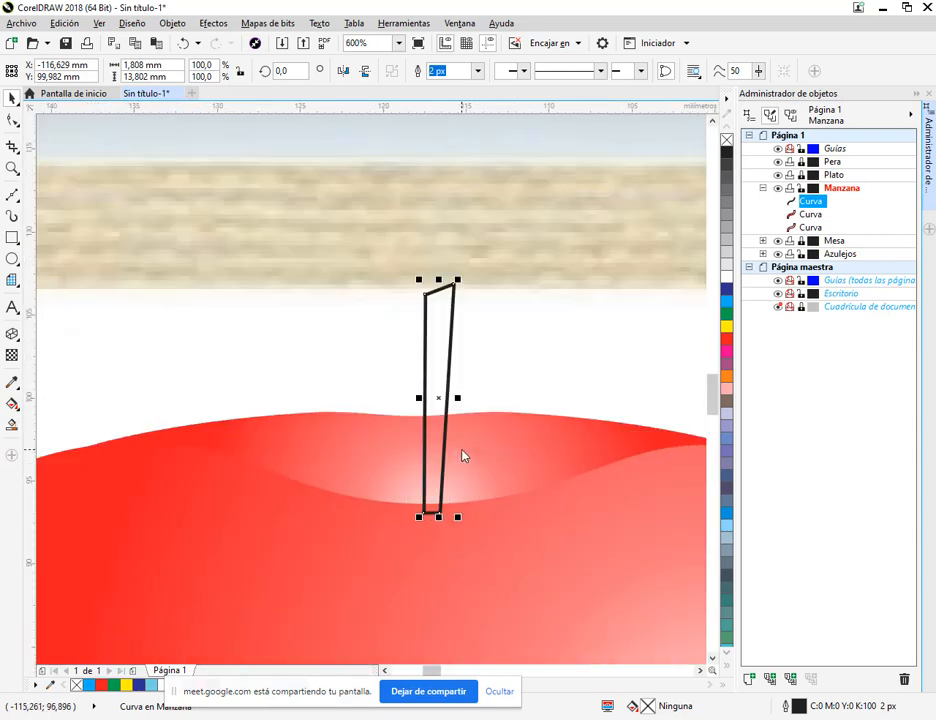
pyautogui.click(11, 405)
pyautogui.click(54, 72)
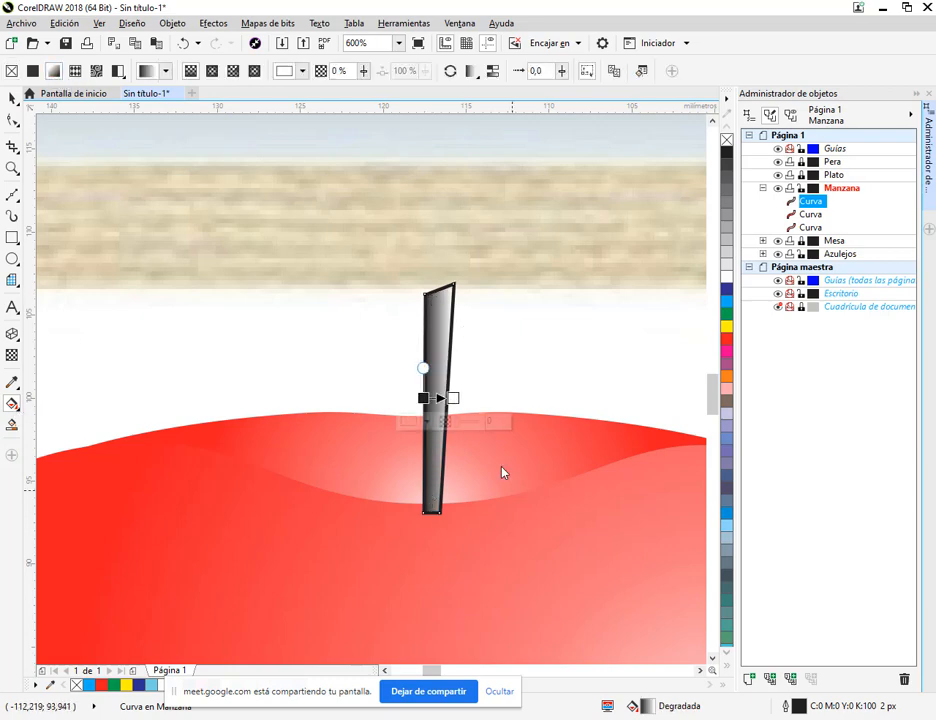
# Step: Set the dark end of the stem's gradient to brown, C45 M61 Y100 K40
pyautogui.click(423, 398)
pyautogui.click(398, 422)
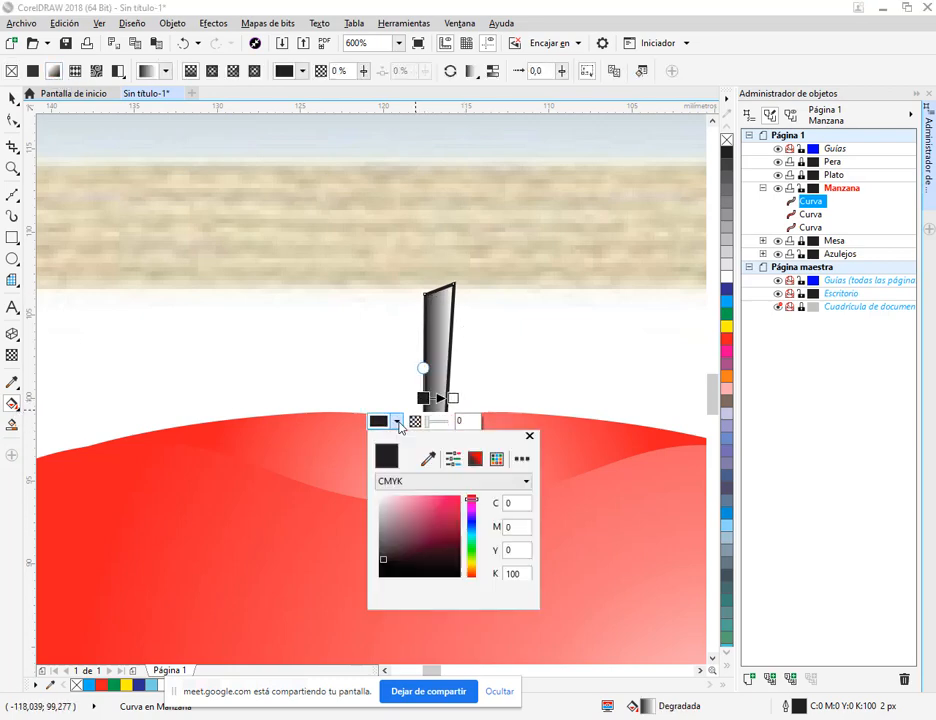
pyautogui.moveTo(474, 504); pyautogui.dragTo(481, 574)
pyautogui.click(454, 538)
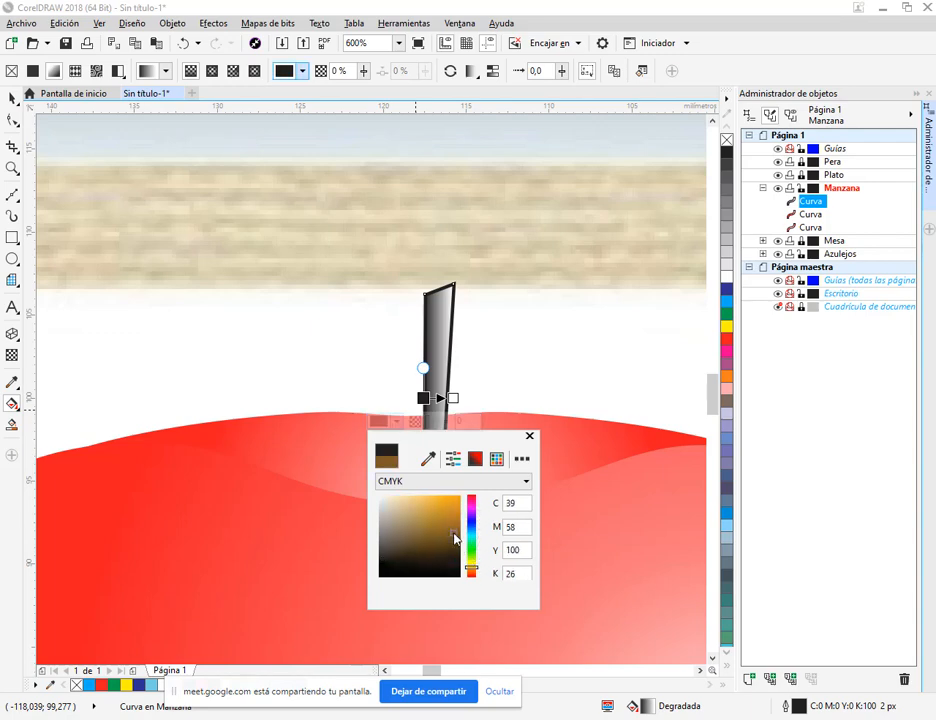
pyautogui.click(460, 541)
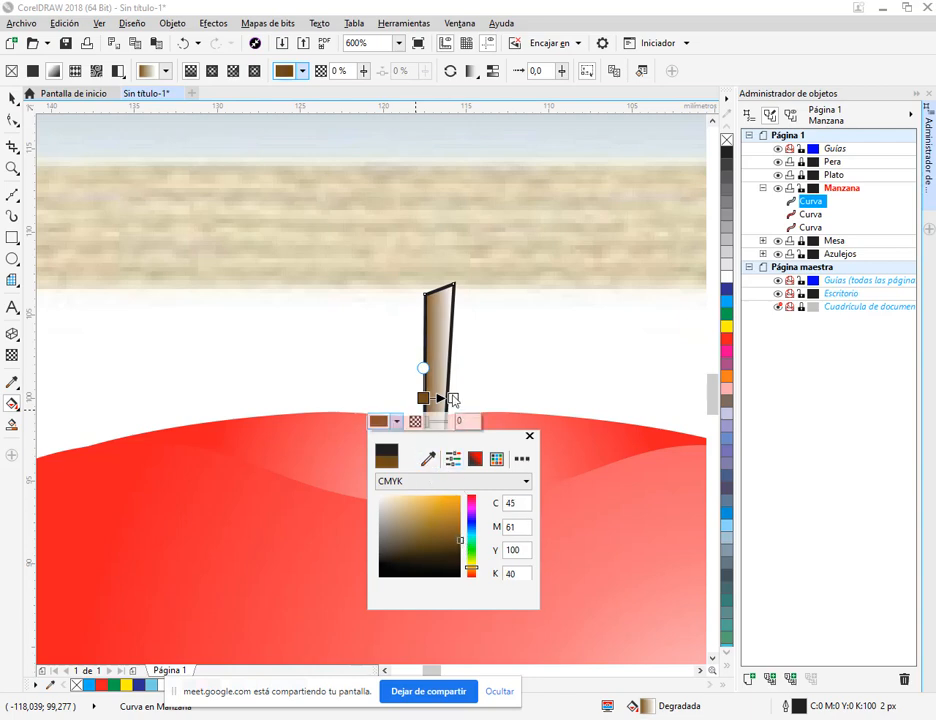
# Step: Set the light end of the stem's gradient to light tan, C14 M33 Y52 K0
pyautogui.click(453, 399)
pyautogui.click(453, 399)
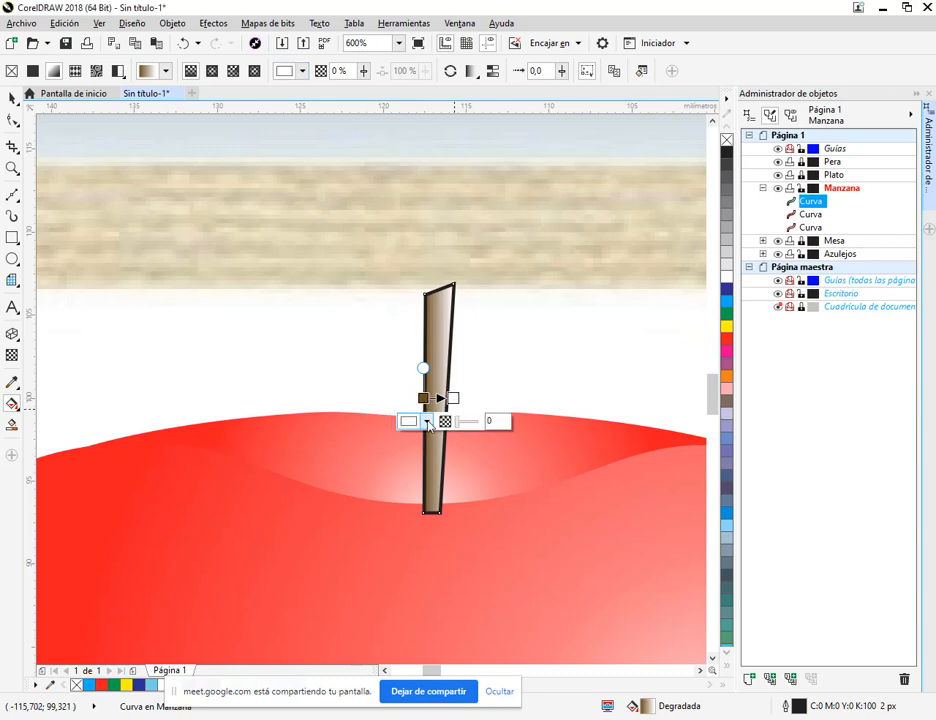
pyautogui.click(427, 422)
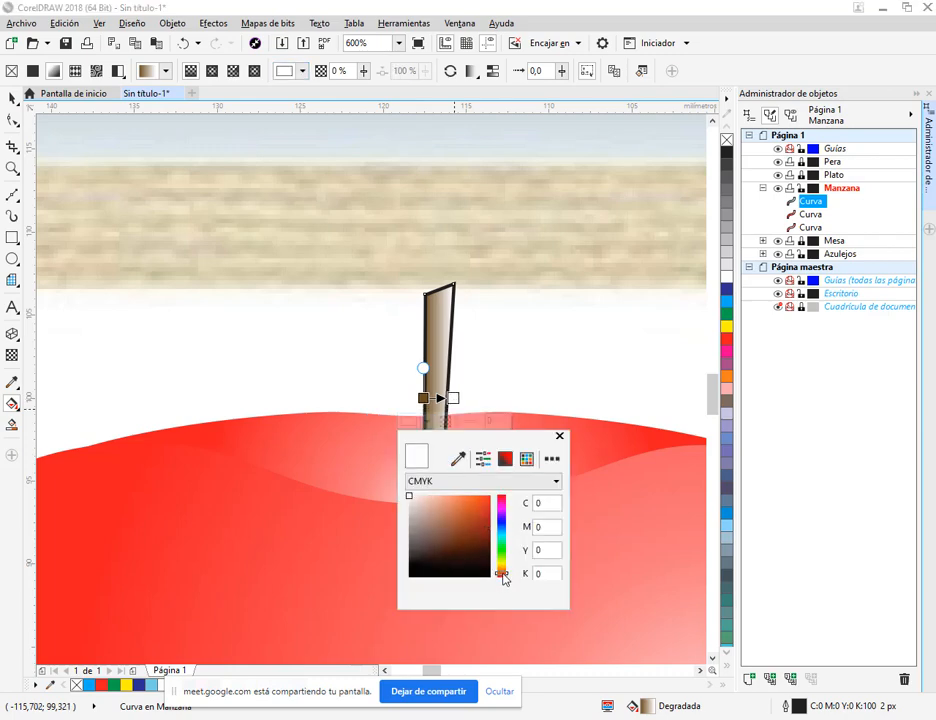
pyautogui.moveTo(504, 583); pyautogui.dragTo(505, 577)
pyautogui.moveTo(470, 502)
pyautogui.mouseDown()
pyautogui.moveTo(476, 526)
pyautogui.moveTo(474, 517)
pyautogui.moveTo(436, 524)
pyautogui.moveTo(440, 507)
pyautogui.mouseUp()
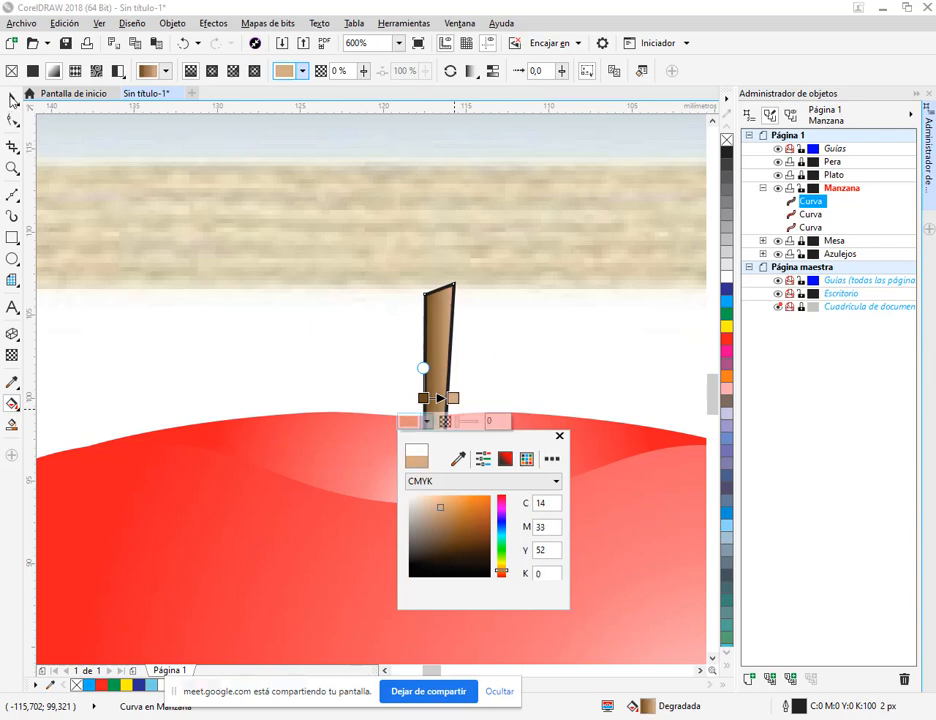
pyautogui.click(559, 436)
# Step: Remove the stem's outline and shift the stem slightly down into the apple's hollow
pyautogui.press('space')
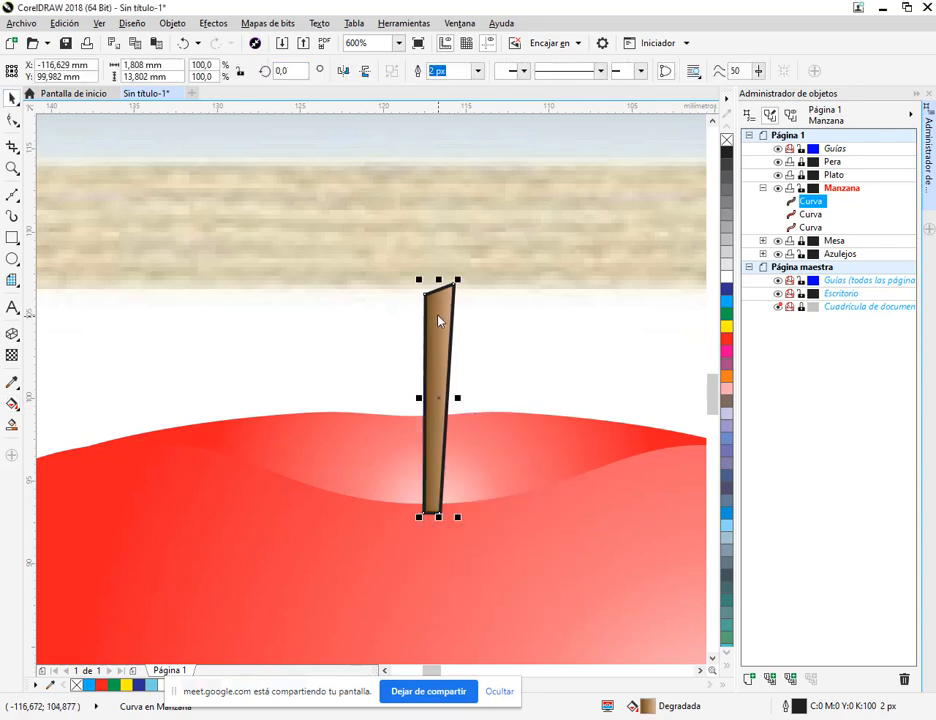
pyautogui.rightClick(727, 141)
pyautogui.scroll(1, 441, 455)
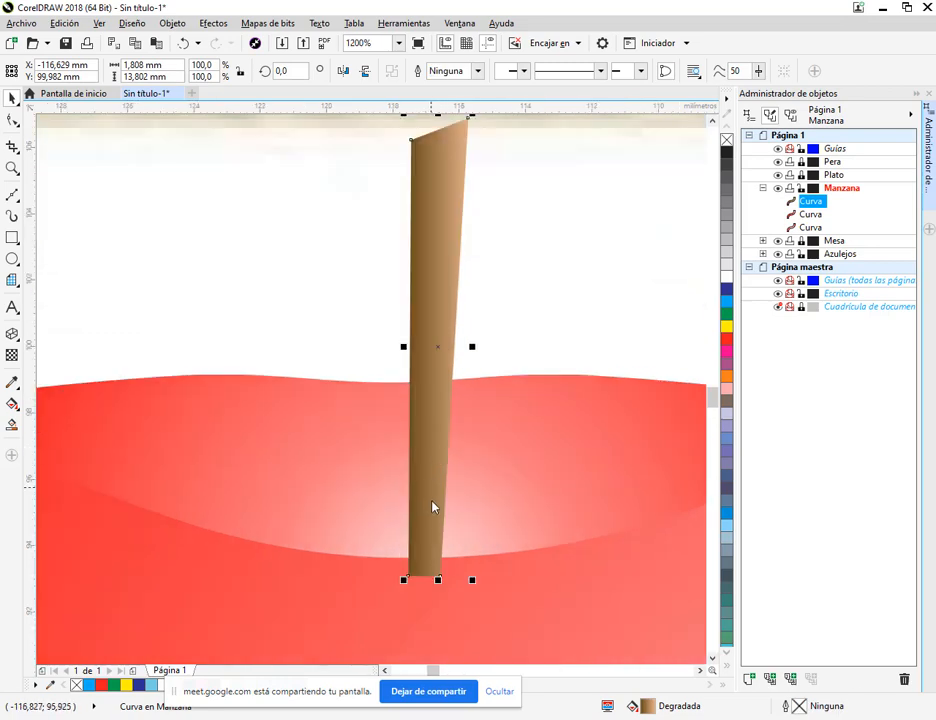
pyautogui.moveTo(435, 511); pyautogui.dragTo(429, 502)
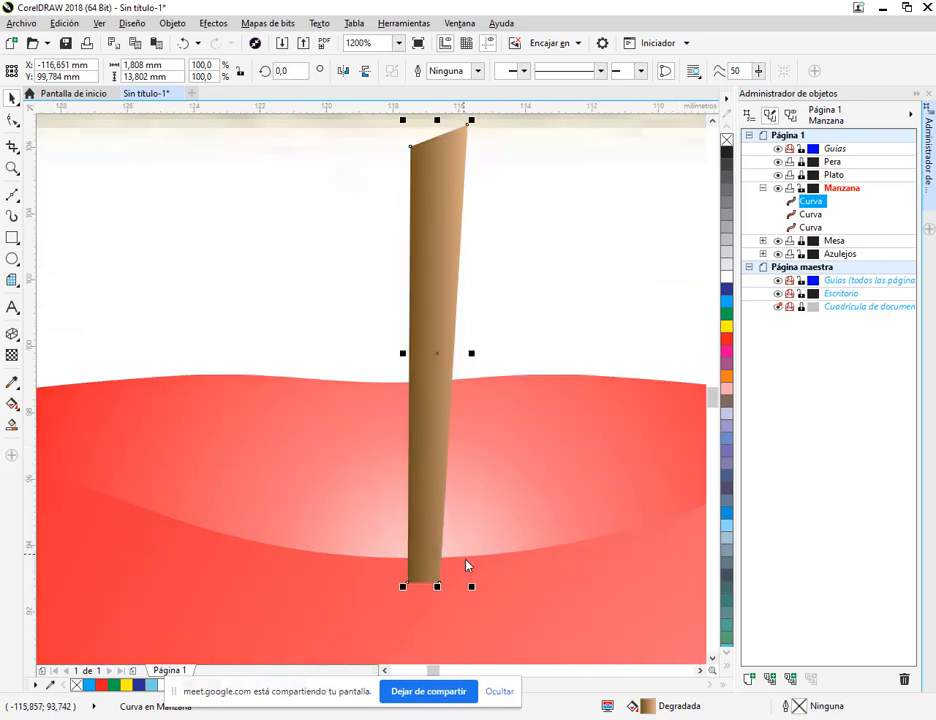
# Step: Reorder the stem to sit directly in front of the apple's rear hollow curve and behind the front body curve
pyautogui.rightClick(424, 516)
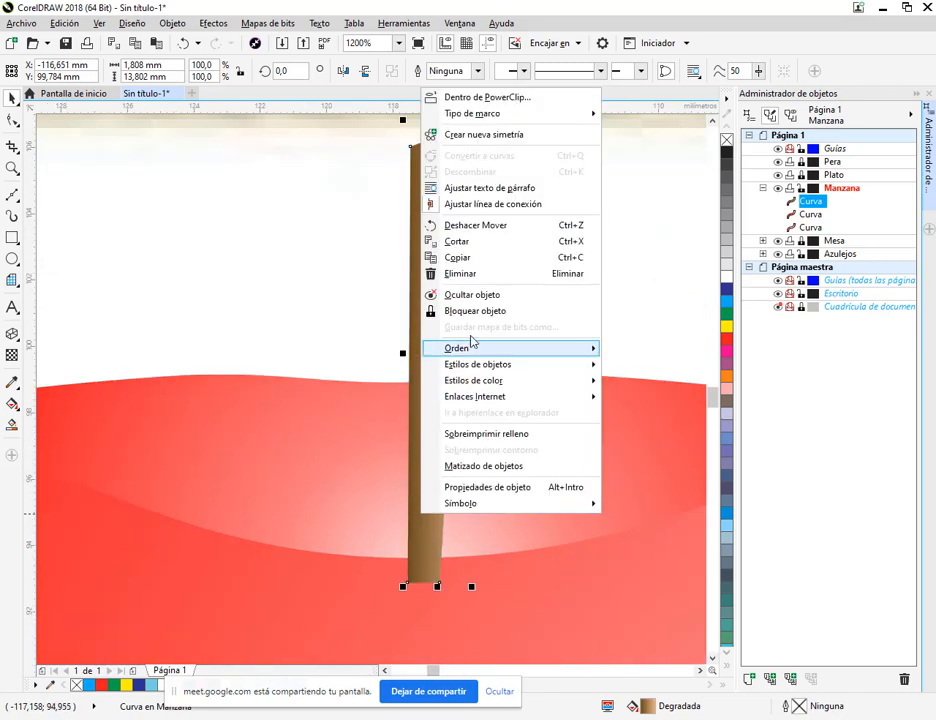
pyautogui.moveTo(470, 345)
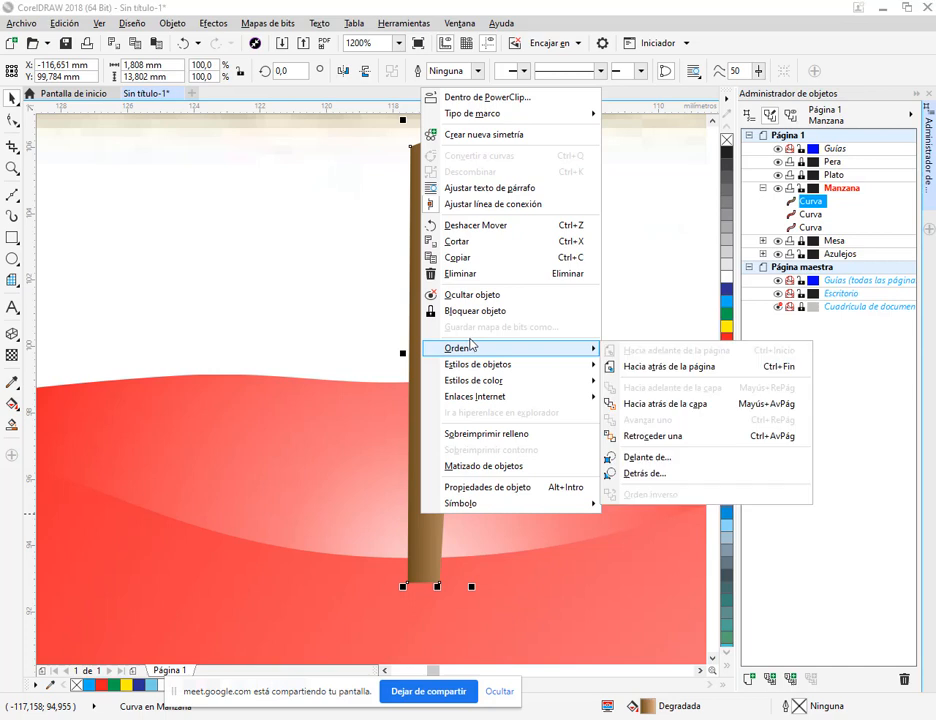
pyautogui.click(647, 458)
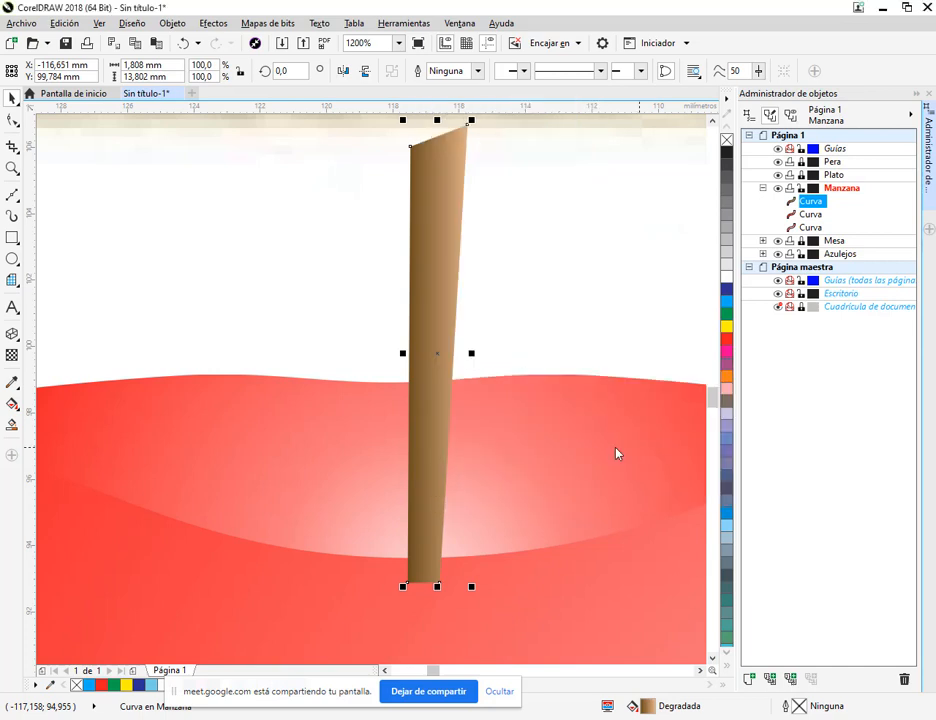
pyautogui.click(485, 486)
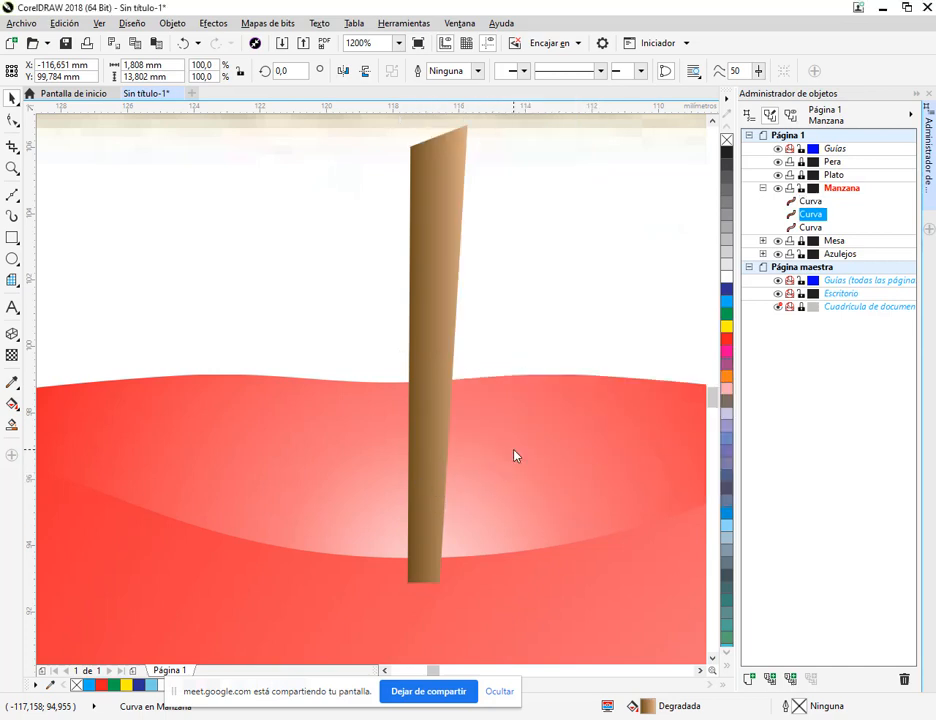
pyautogui.click(533, 297)
pyautogui.click(577, 435)
pyautogui.scroll(-2, 563, 427)
pyautogui.scroll(-3, 563, 427)
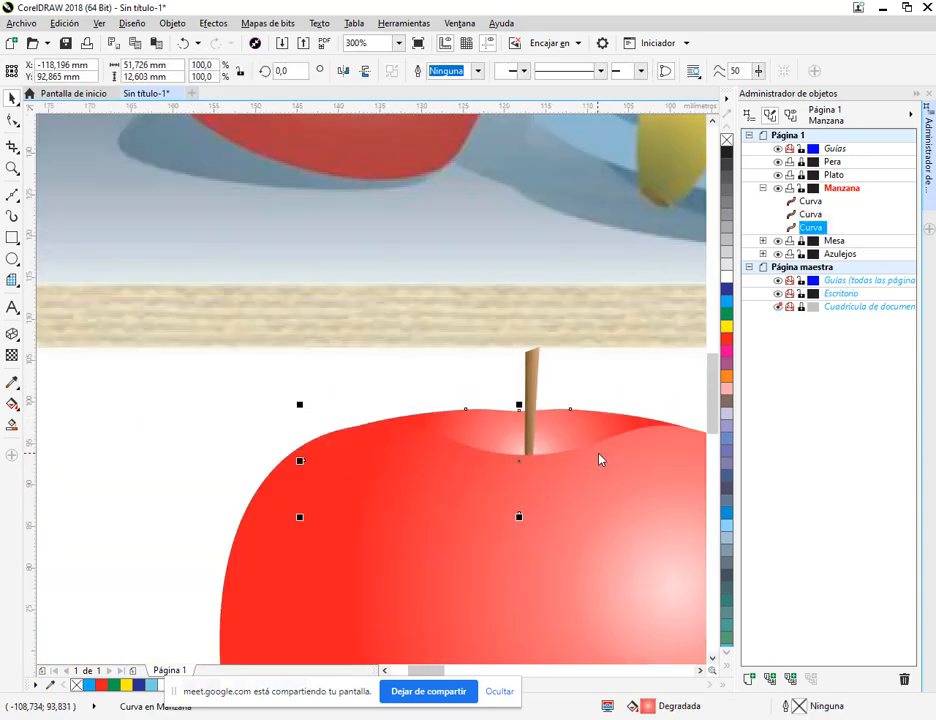
pyautogui.click(382, 292)
pyautogui.scroll(-2, 382, 292)
pyautogui.scroll(-1, 390, 327)
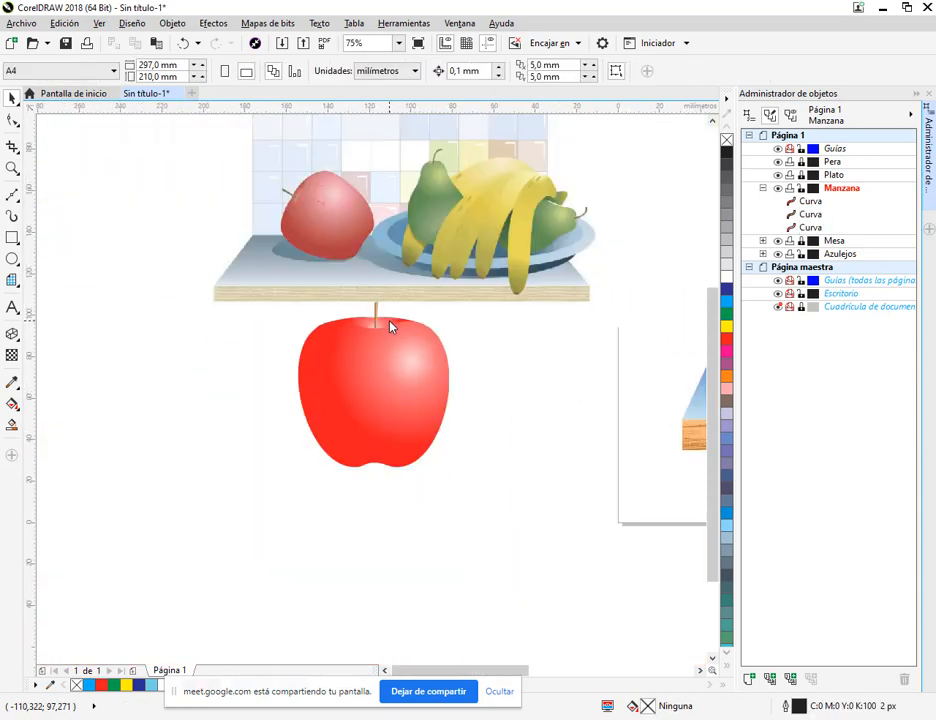
# Step: Enlarge the stem slightly so that it rises higher above the apple
pyautogui.moveTo(283, 507); pyautogui.dragTo(466, 294)
pyautogui.press('Escape')
pyautogui.click(376, 315)
pyautogui.scroll(1, 378, 312)
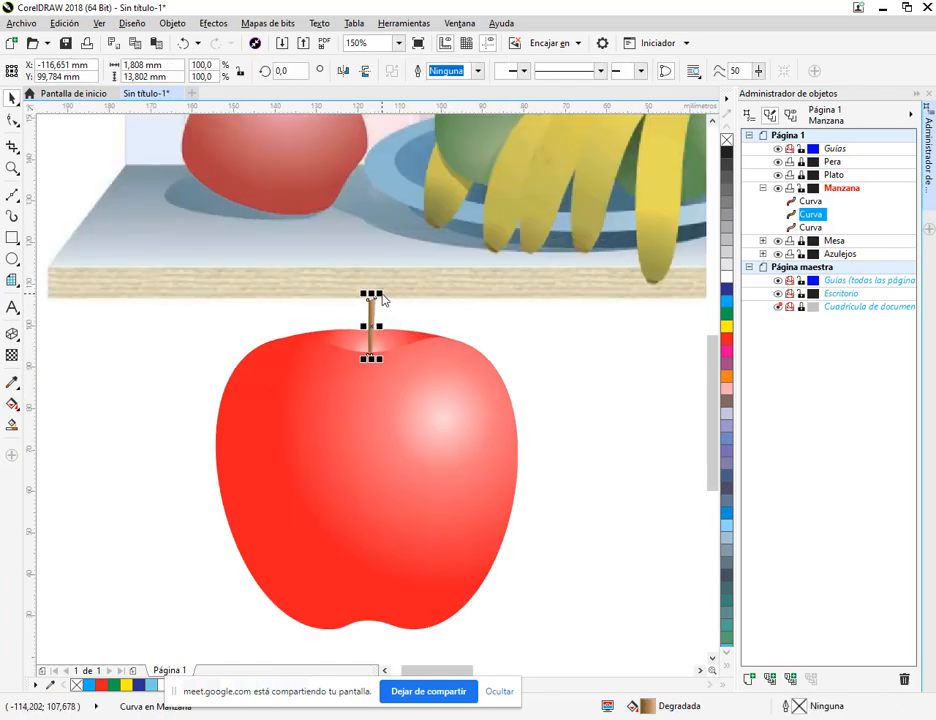
pyautogui.click(556, 369)
pyautogui.scroll(-1, 496, 386)
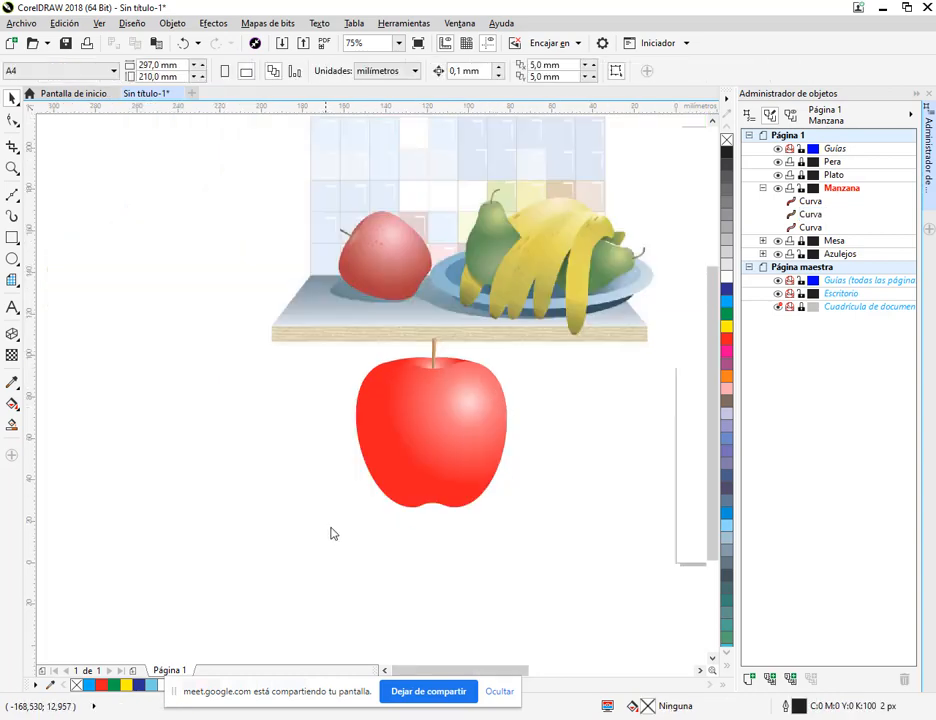
# Step: Group the stem and both apple curves, move the group clear of the reference image, and scale it proportionally to 68.6%
pyautogui.click(476, 422)
pyautogui.rightClick(477, 420)
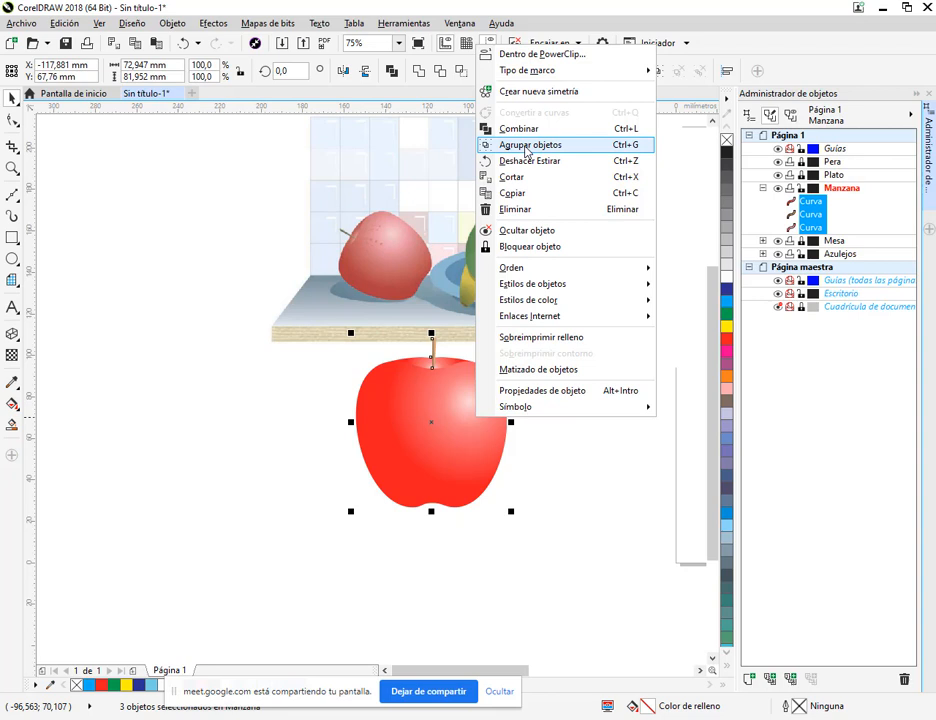
pyautogui.click(526, 149)
pyautogui.moveTo(495, 428); pyautogui.dragTo(584, 486)
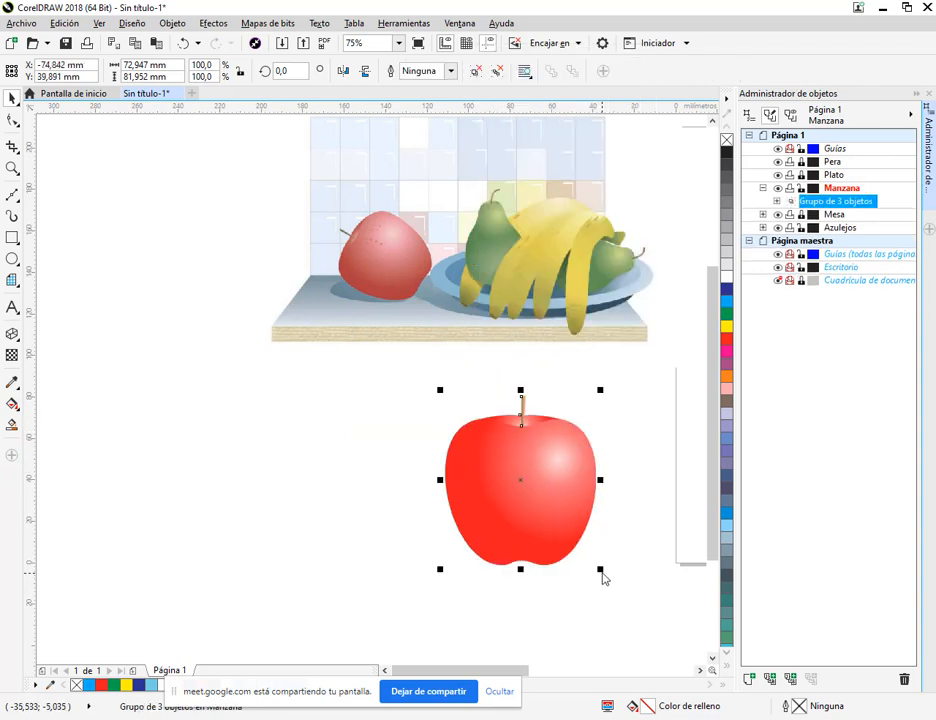
pyautogui.moveTo(602, 578); pyautogui.dragTo(556, 534)
# Step: Move the apple group onto the page so that it stands on the blue tabletop in front of the tiles
pyautogui.hscroll(5, 487, 549)
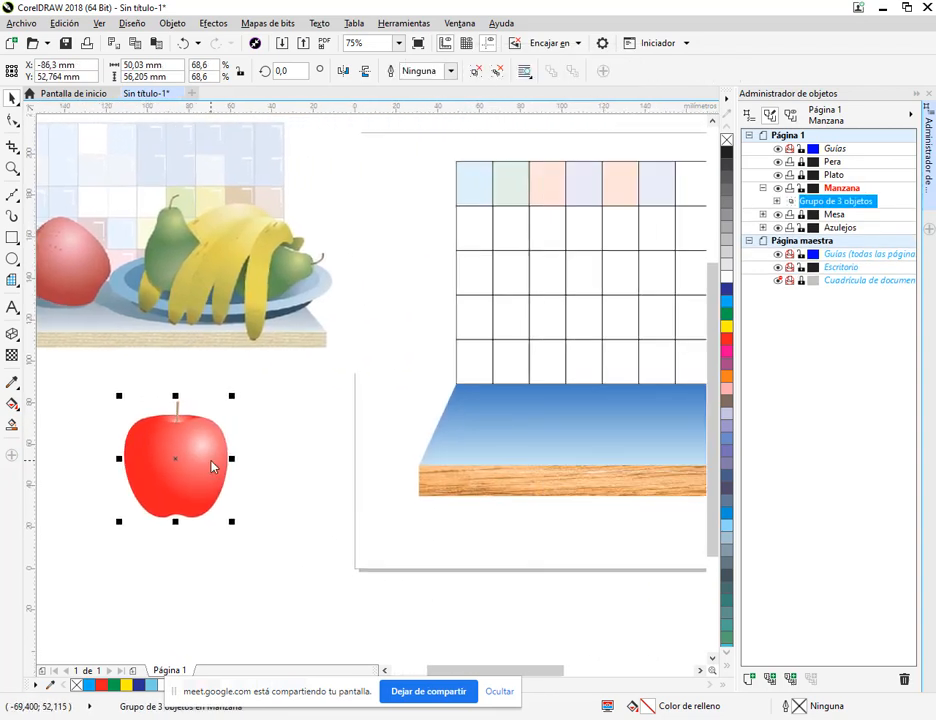
pyautogui.moveTo(212, 466); pyautogui.dragTo(607, 394)
pyautogui.scroll(-3, 602, 390)
pyautogui.scroll(4, 627, 380)
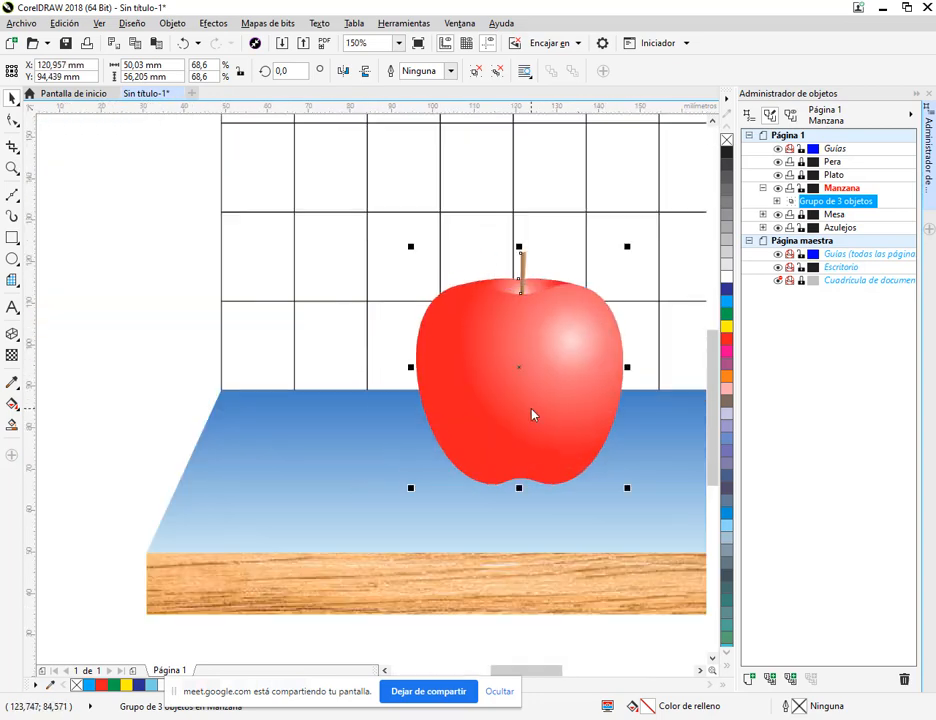
# Step: Try rotating the apple group to about 53° around its own centre to match the reference apple's tilt
pyautogui.click(533, 414)
pyautogui.scroll(-2, 446, 422)
pyautogui.scroll(-2, 222, 390)
pyautogui.scroll(4, 219, 392)
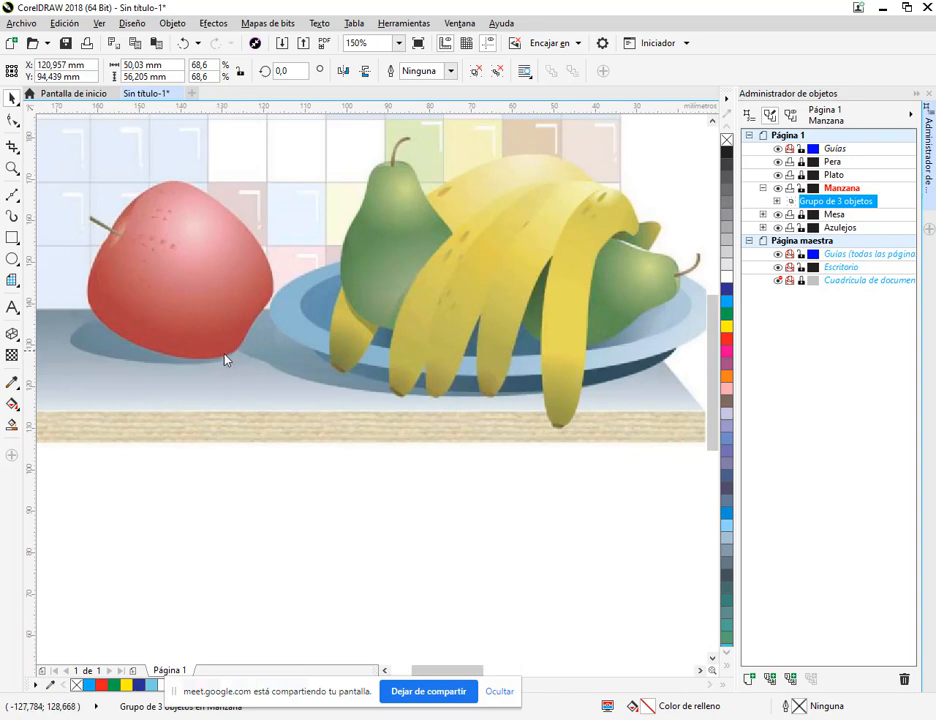
pyautogui.scroll(-2, 324, 382)
pyautogui.hscroll(3, 631, 445)
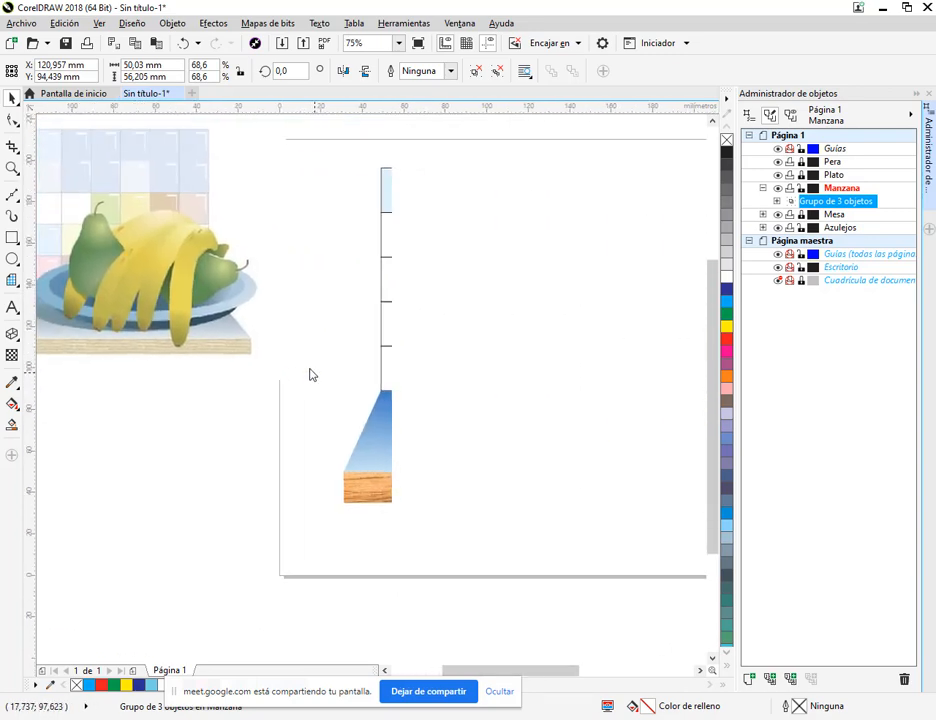
pyautogui.scroll(2, 586, 429)
pyautogui.moveTo(579, 452); pyautogui.dragTo(678, 311)
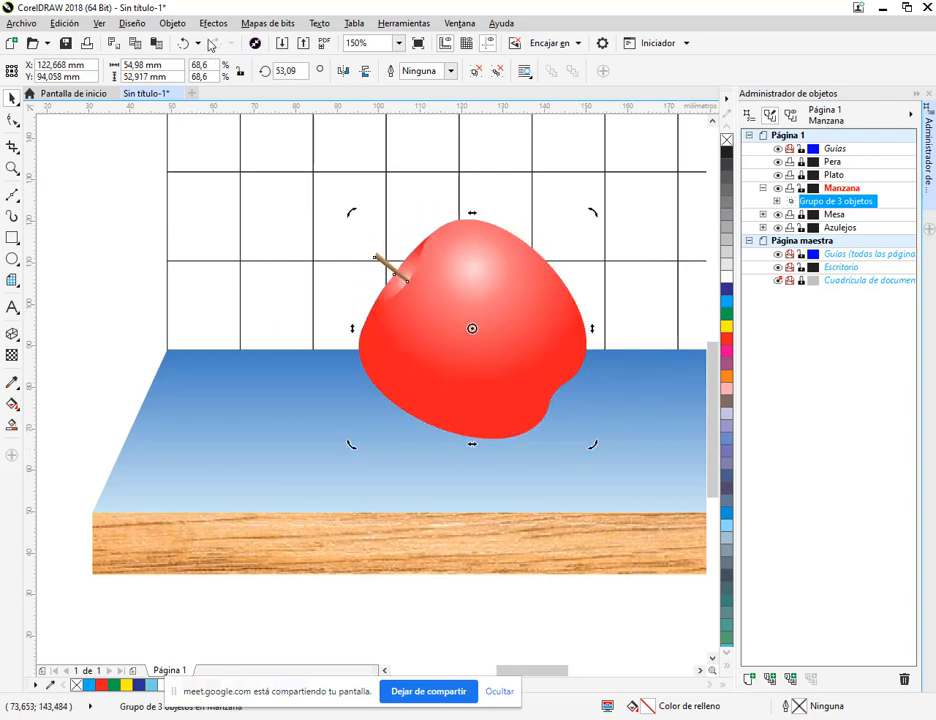
pyautogui.click(183, 43)
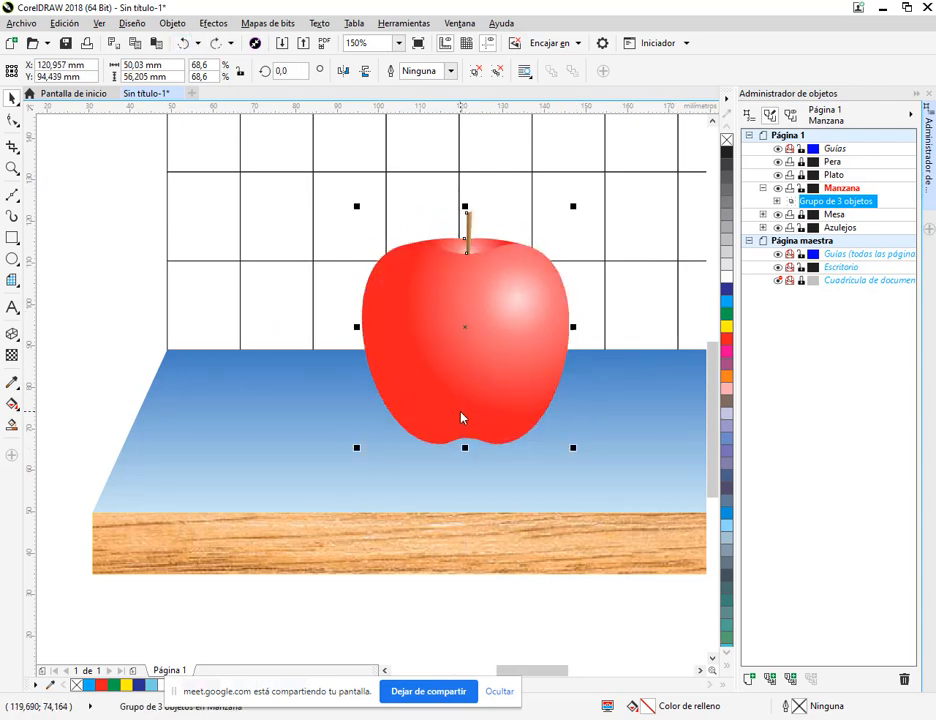
# Step: Move the apple group's rotation centre to its lower left lobe and rotate the group to about 42.6°
pyautogui.click(437, 428)
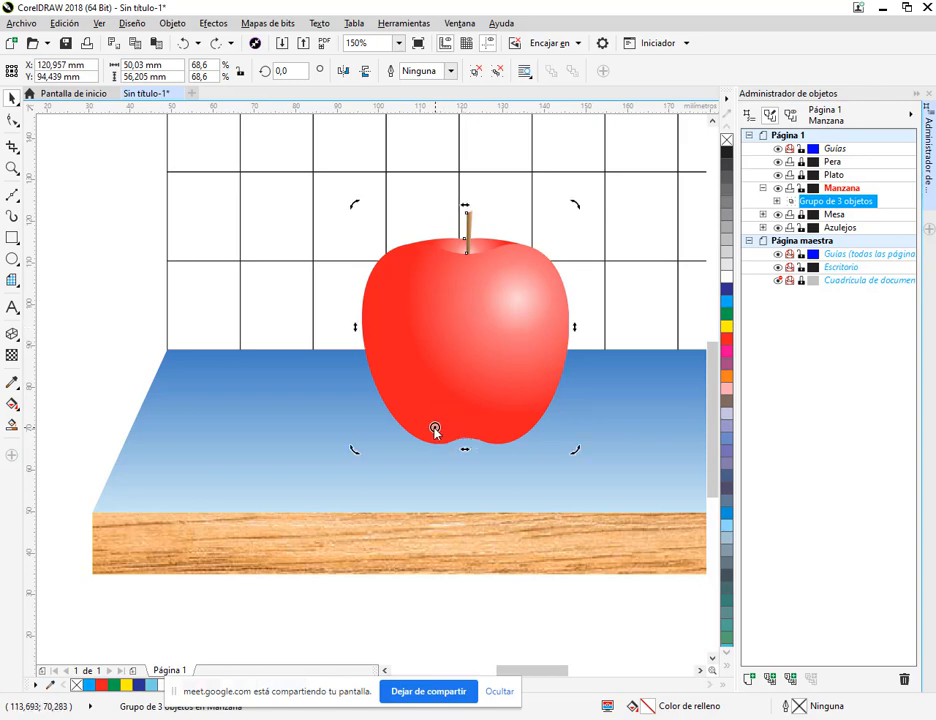
pyautogui.moveTo(359, 208); pyautogui.dragTo(215, 319)
pyautogui.click(115, 298)
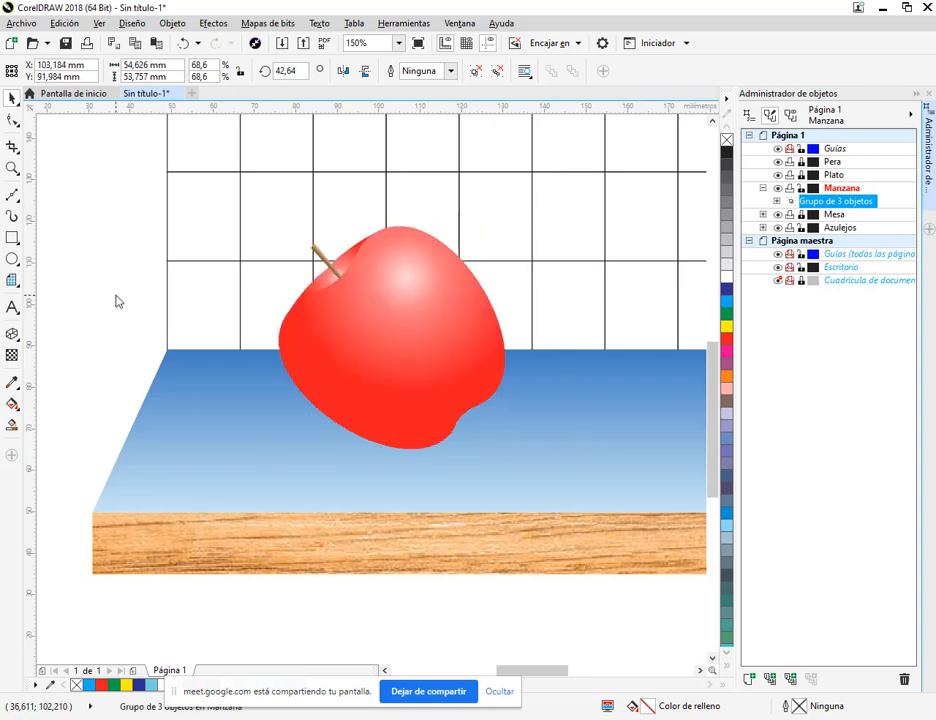
# Step: Tilt the apple group further around its base, to a rotation of about 58.2°
pyautogui.click(395, 383)
pyautogui.click(395, 383)
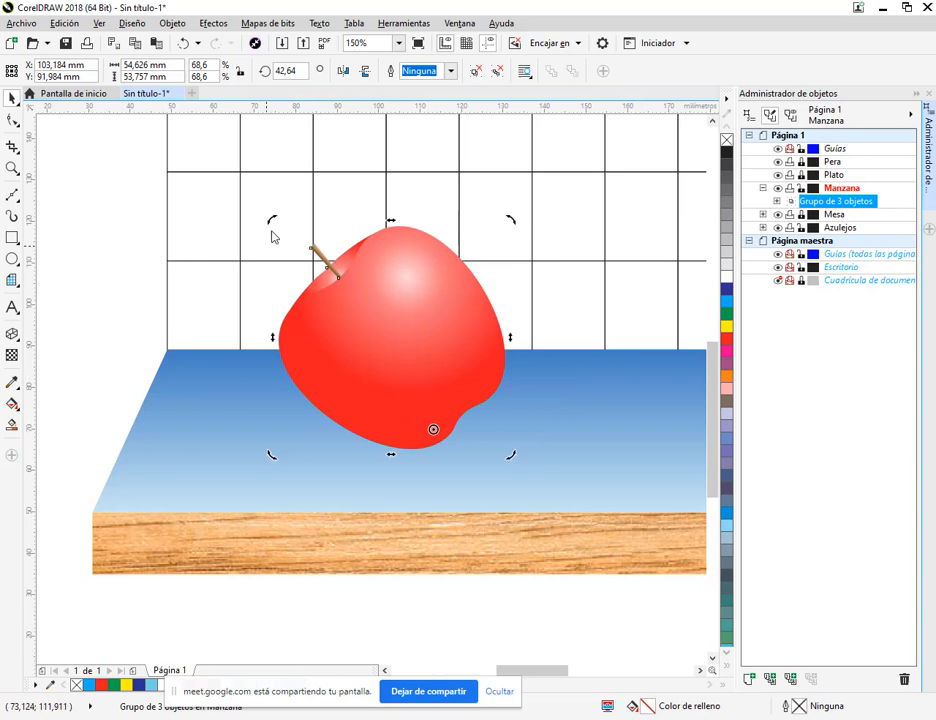
pyautogui.moveTo(274, 226); pyautogui.dragTo(182, 267)
pyautogui.click(163, 300)
pyautogui.scroll(-2, 165, 301)
pyautogui.scroll(-2, 165, 301)
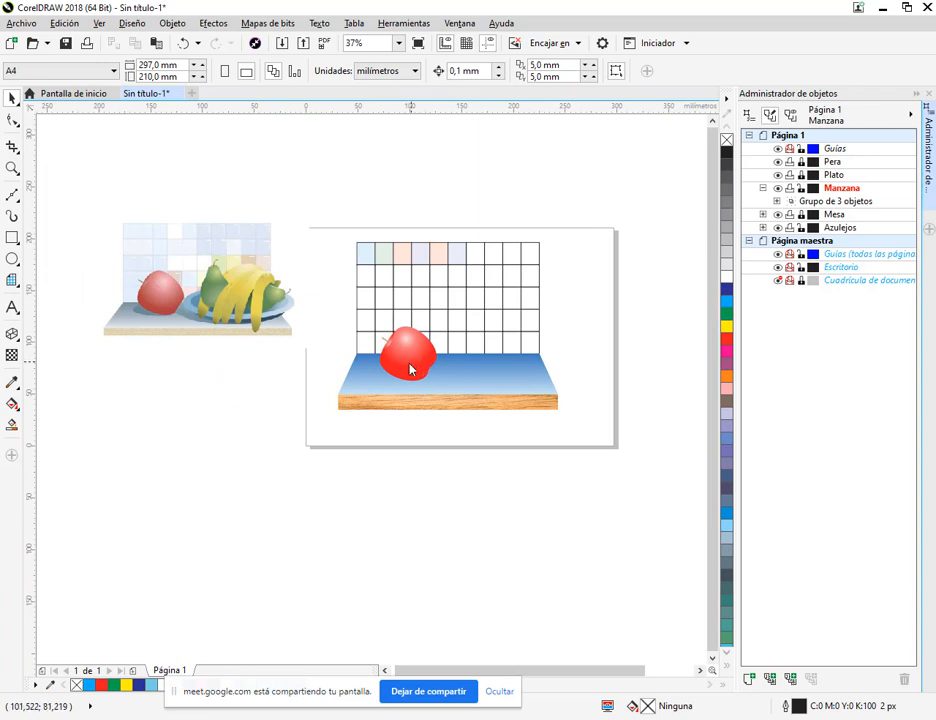
# Step: Make two duplicates of the tilted apple group and place them side by side below the reference image
pyautogui.scroll(4, 136, 307)
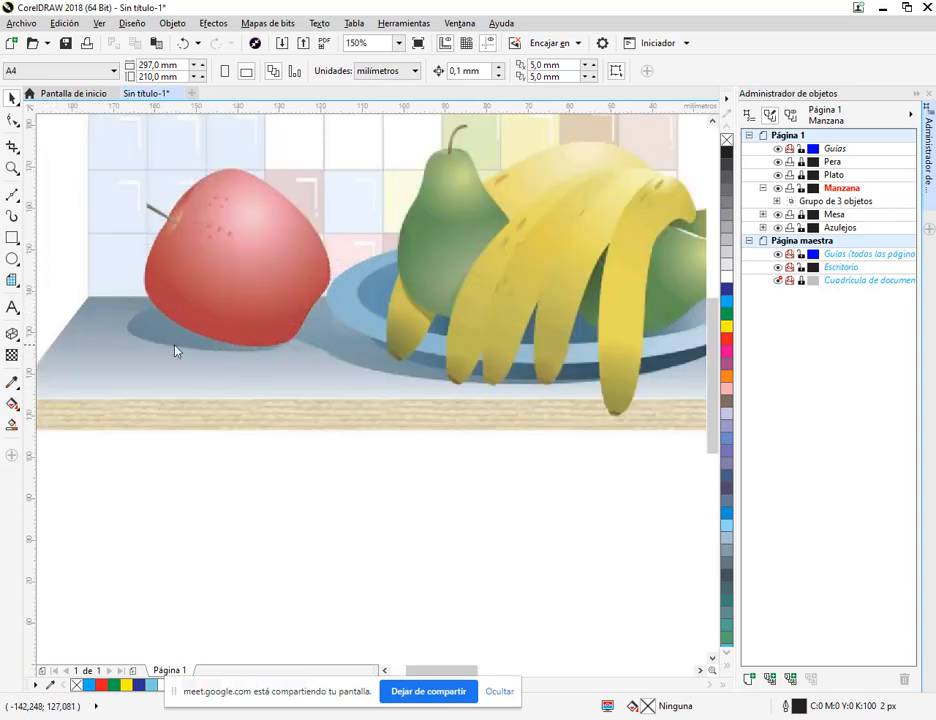
pyautogui.scroll(-2, 186, 362)
pyautogui.hscroll(3, 222, 344)
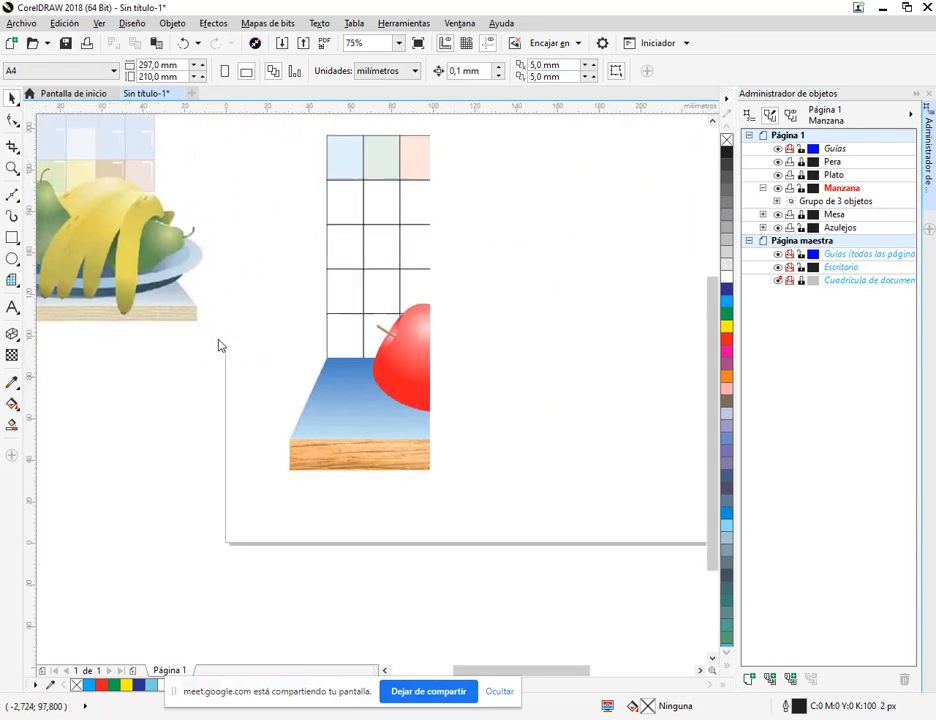
pyautogui.click(438, 362)
pyautogui.hscroll(-3, 464, 412)
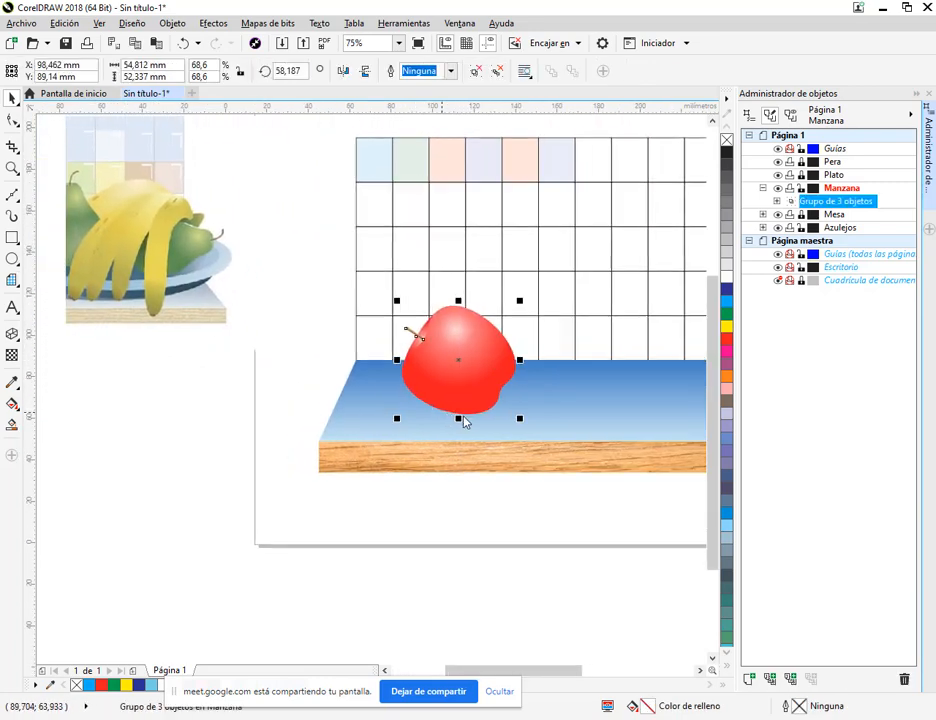
pyautogui.hotkey('ctrl', 'd')
pyautogui.moveTo(659, 376); pyautogui.dragTo(182, 434)
pyautogui.hscroll(-3, 502, 418)
pyautogui.hscroll(-1, 490, 415)
pyautogui.moveTo(472, 411); pyautogui.dragTo(590, 402)
pyautogui.hotkey('ctrl', 'd')
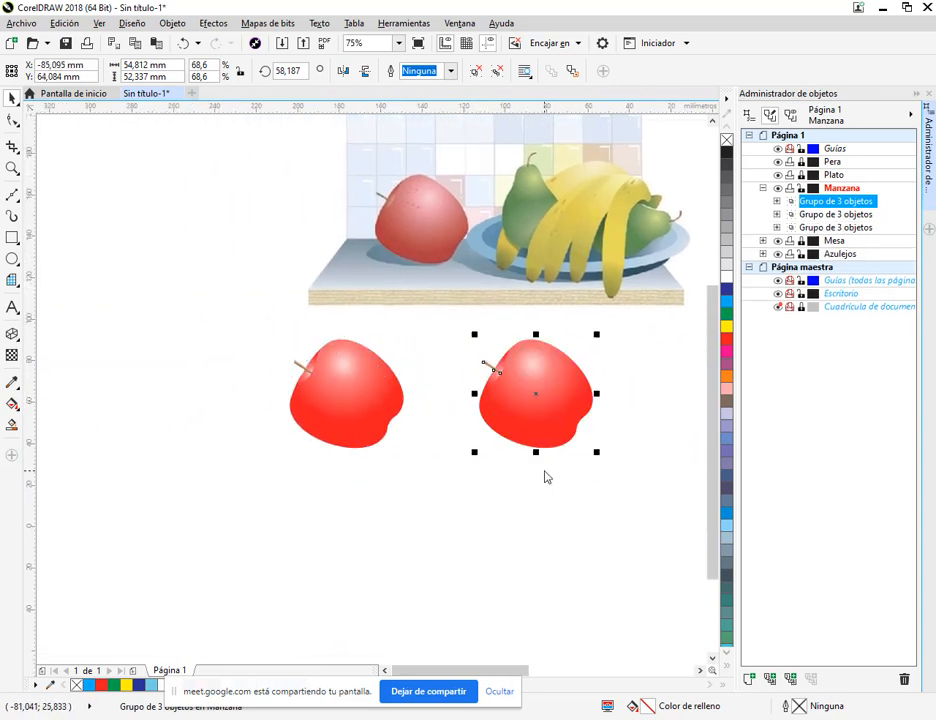
# Step: Add a drop shadow to the left apple copy, cast about 14.8 mm to its left
pyautogui.click(70, 428)
pyautogui.click(324, 409)
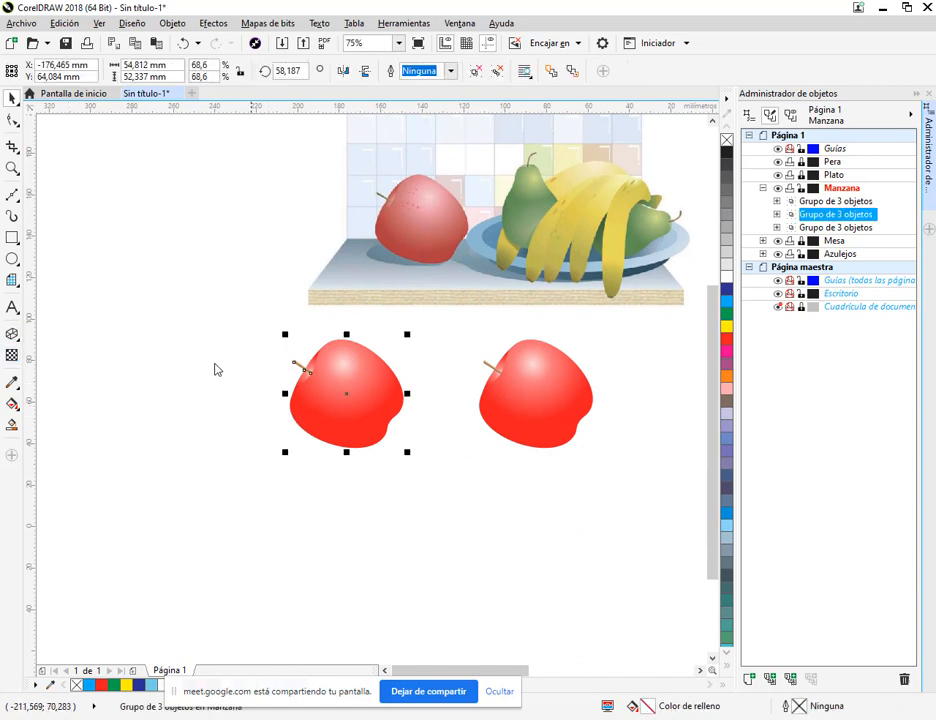
pyautogui.click(17, 337)
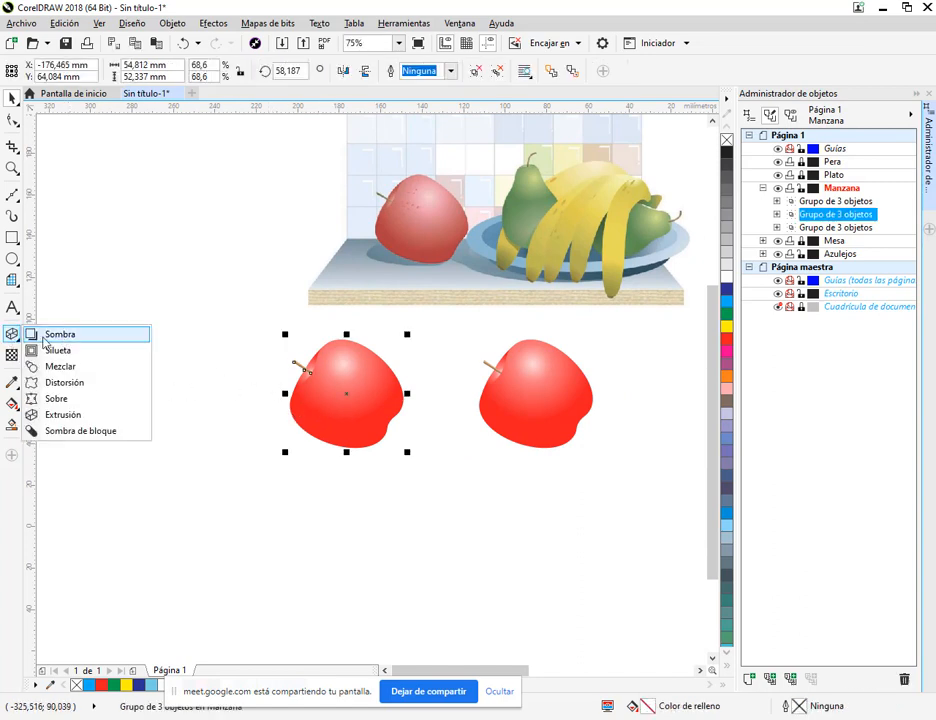
pyautogui.click(62, 332)
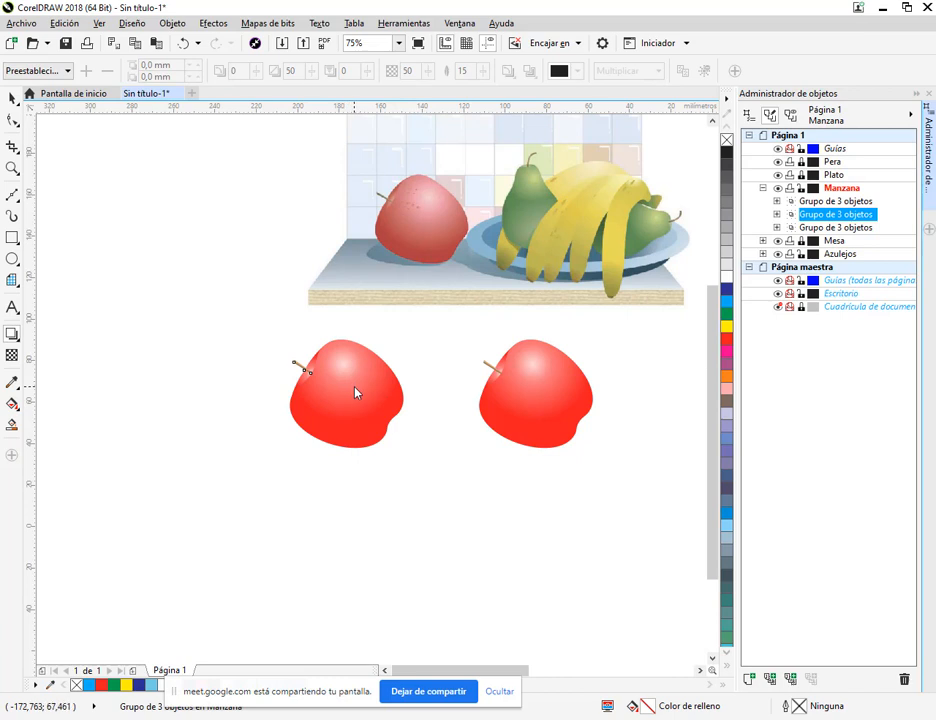
pyautogui.moveTo(310, 375); pyautogui.dragTo(259, 393)
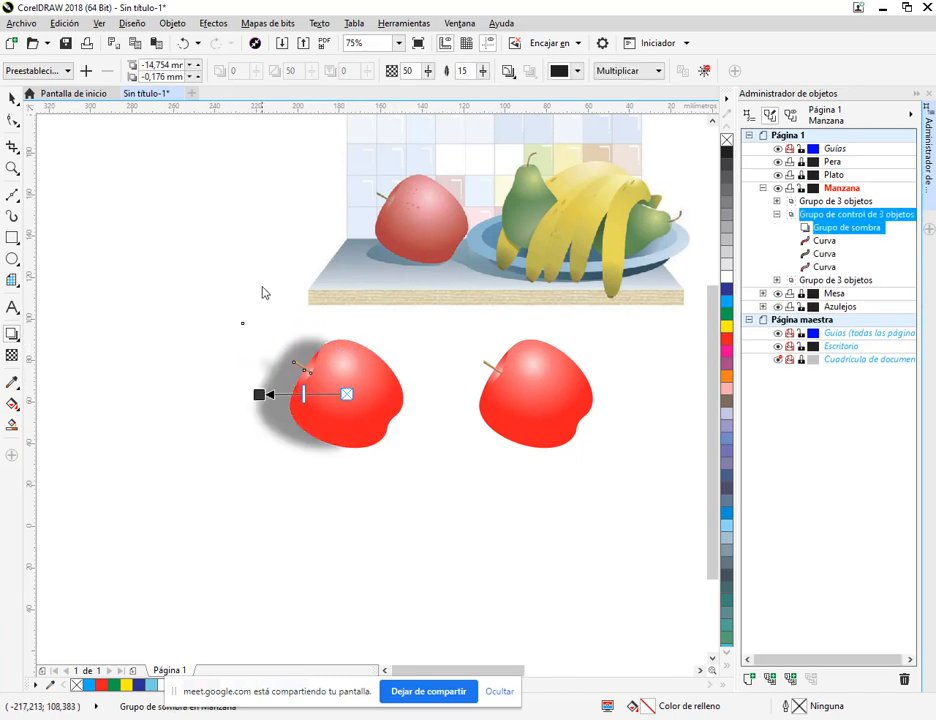
pyautogui.click(12, 97)
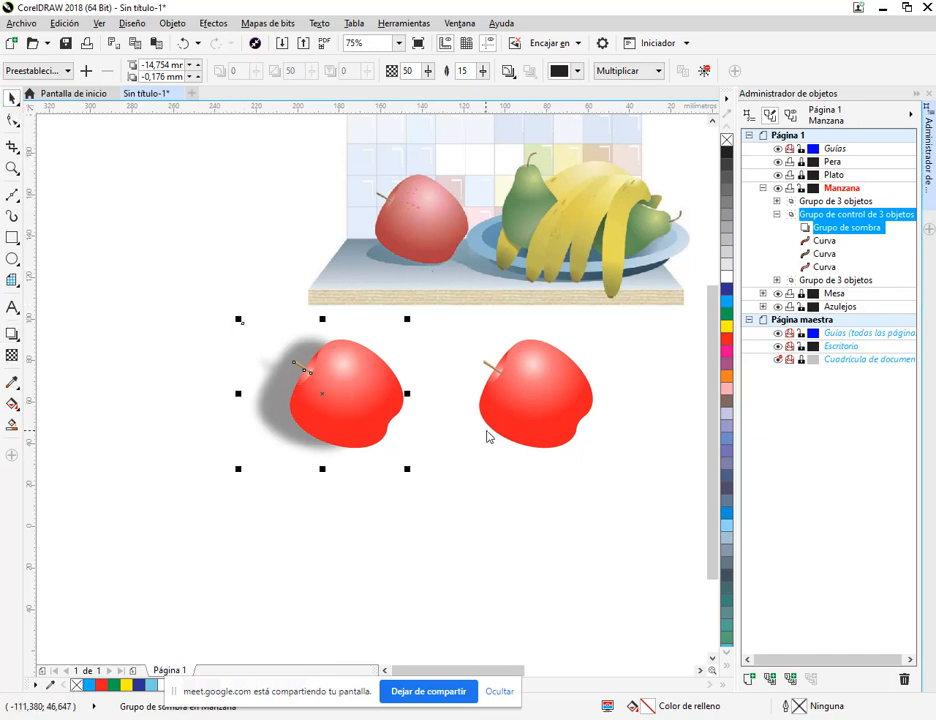
# Step: Add a perspective shadow to the right apple copy, cast from its base nearly flat to the left at an angle of 171
pyautogui.hscroll(3, 410, 438)
pyautogui.click(416, 400)
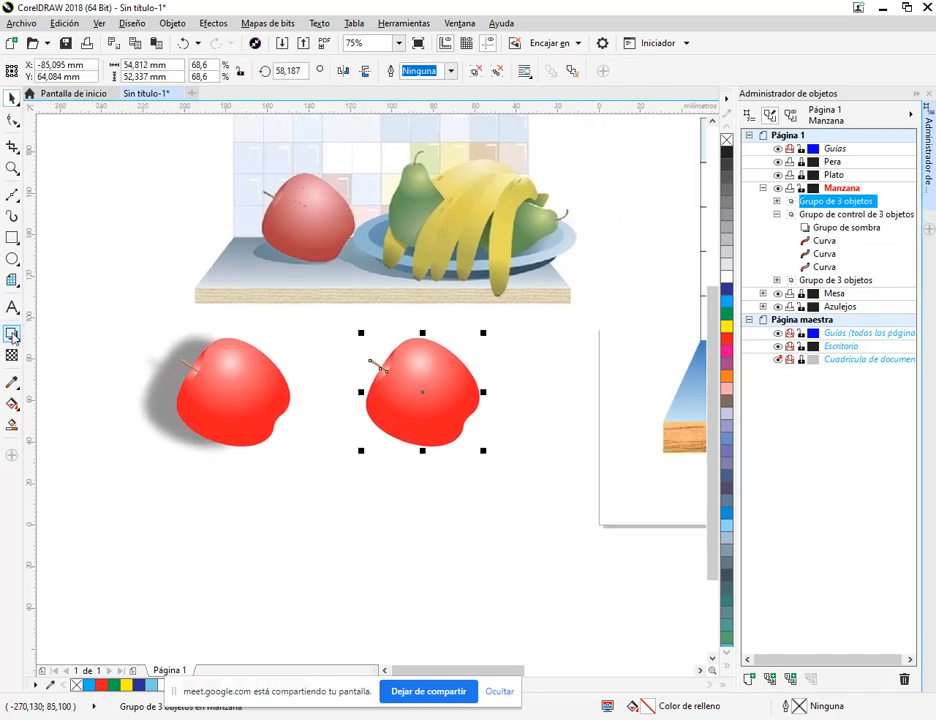
pyautogui.click(12, 333)
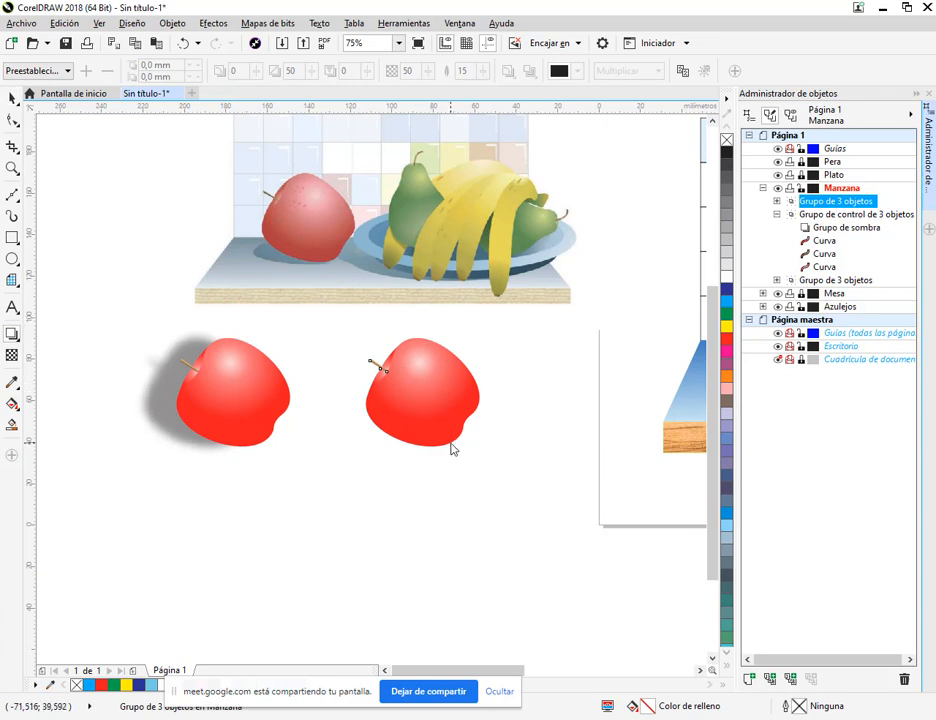
pyautogui.moveTo(453, 449); pyautogui.dragTo(384, 445)
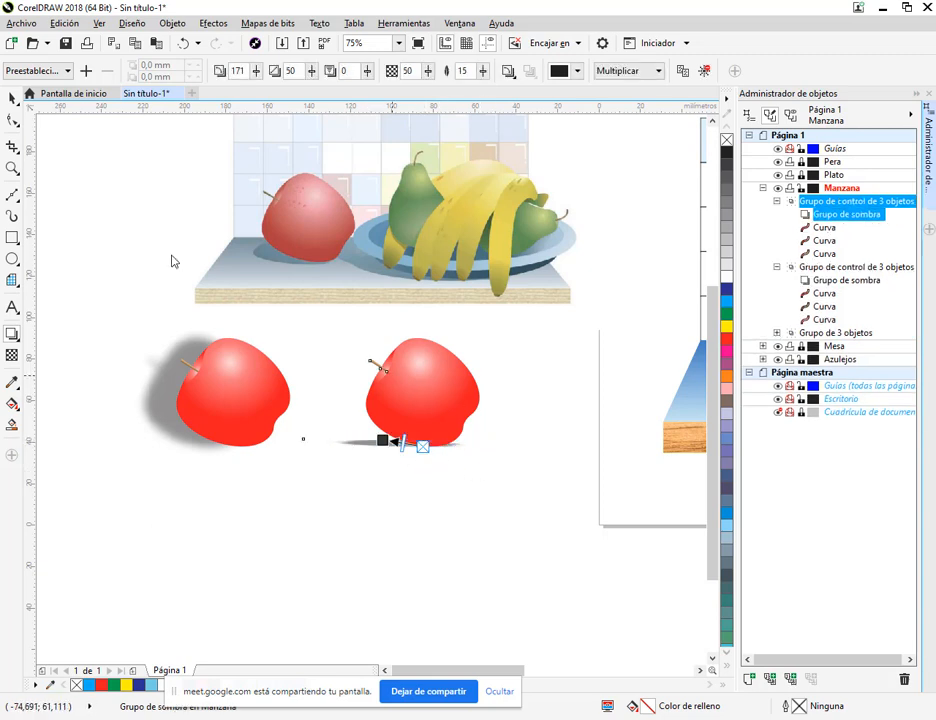
pyautogui.click(13, 97)
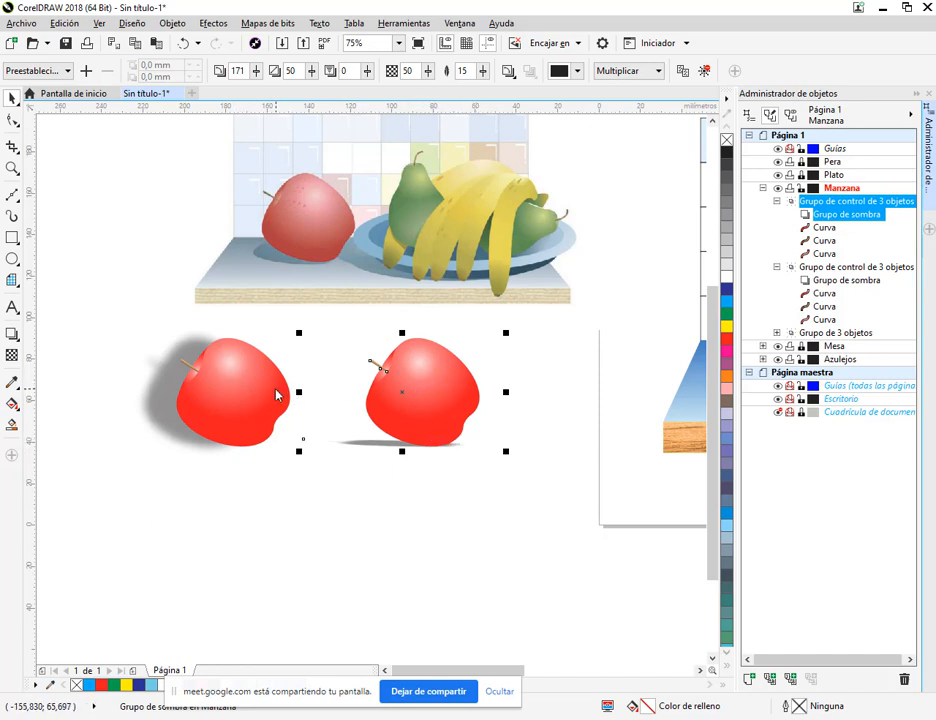
# Step: Delete the left apple copy together with its drop shadow
pyautogui.click(233, 389)
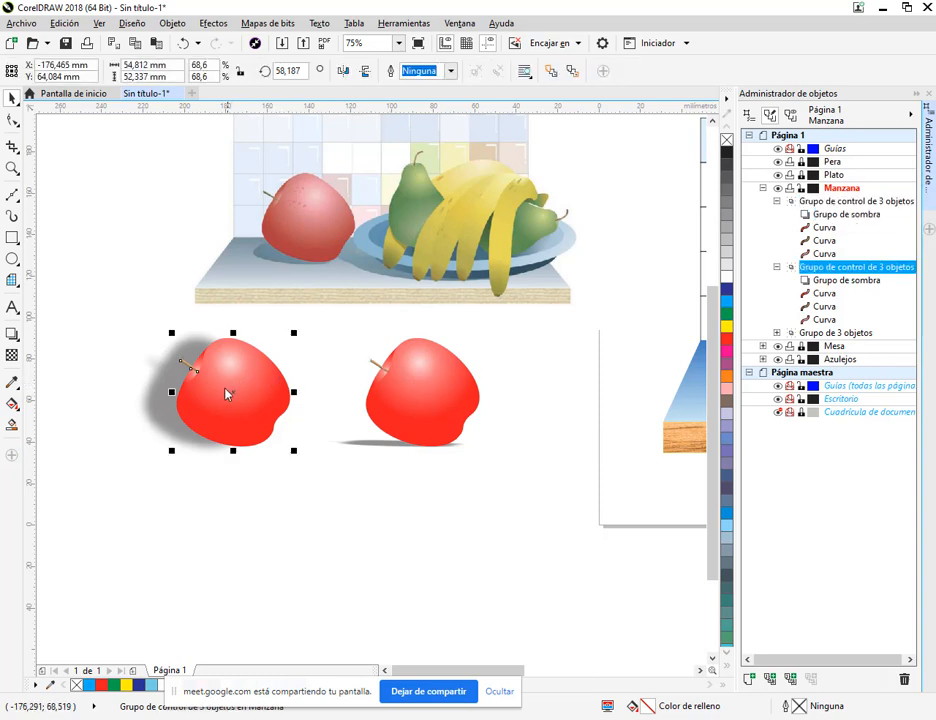
pyautogui.click(444, 434)
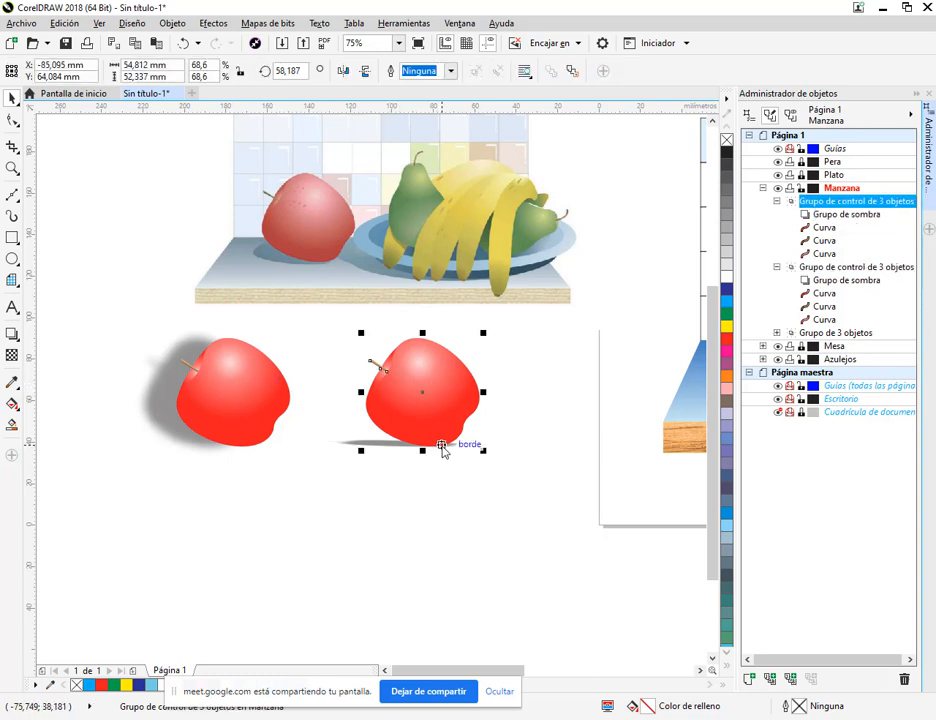
pyautogui.click(193, 388)
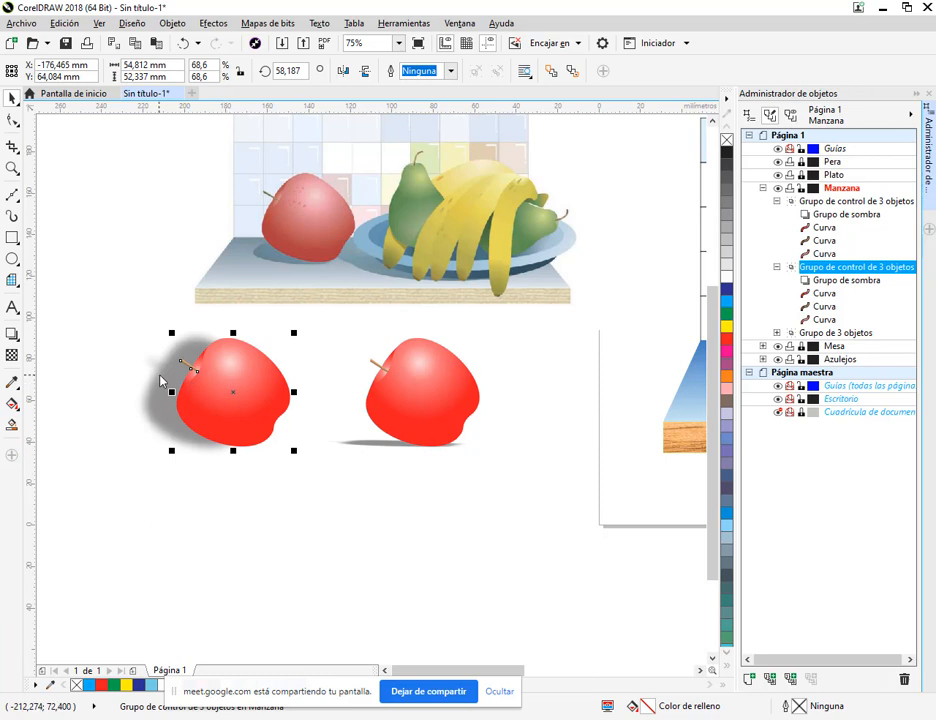
pyautogui.click(374, 522)
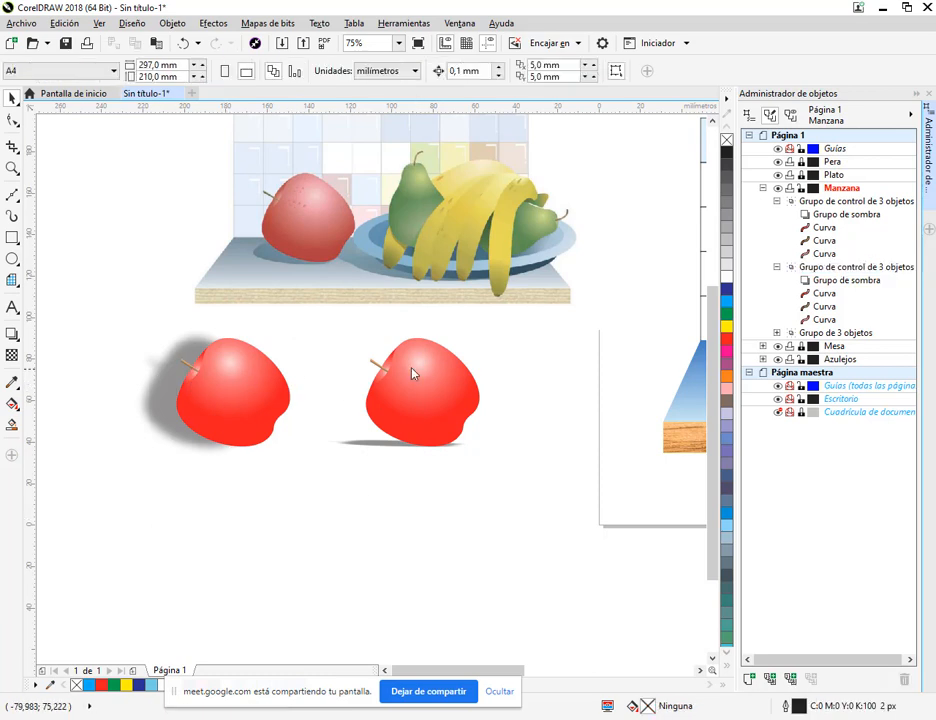
pyautogui.click(178, 370)
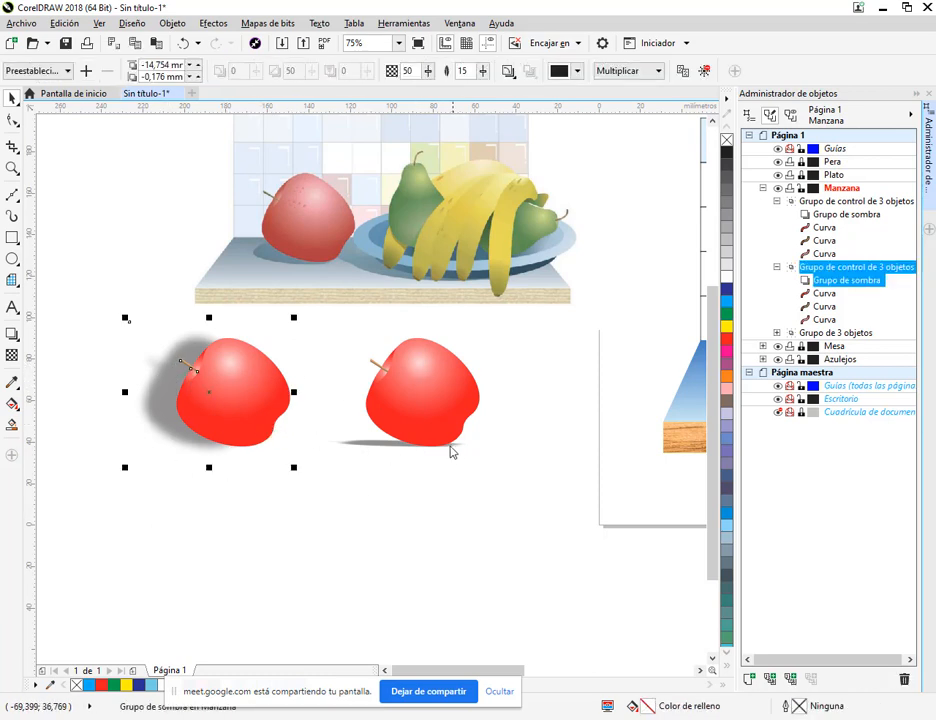
pyautogui.press('Delete')
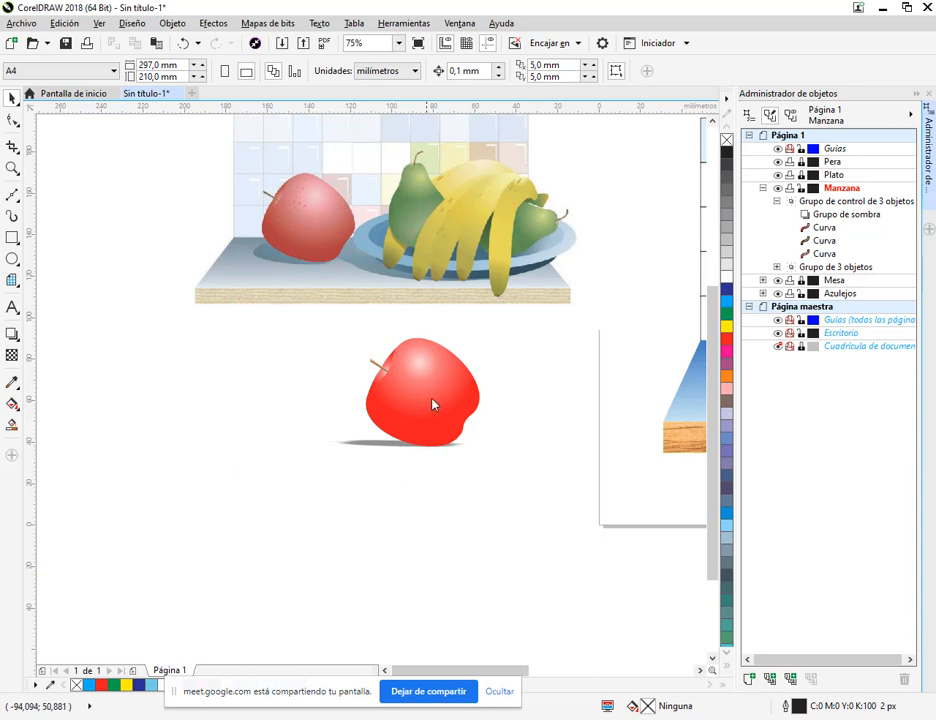
# Step: Set the remaining copy's shadow colour to blue (C 70, M 38, Y 0, K 0) and shift the apple slightly down and right
pyautogui.click(386, 447)
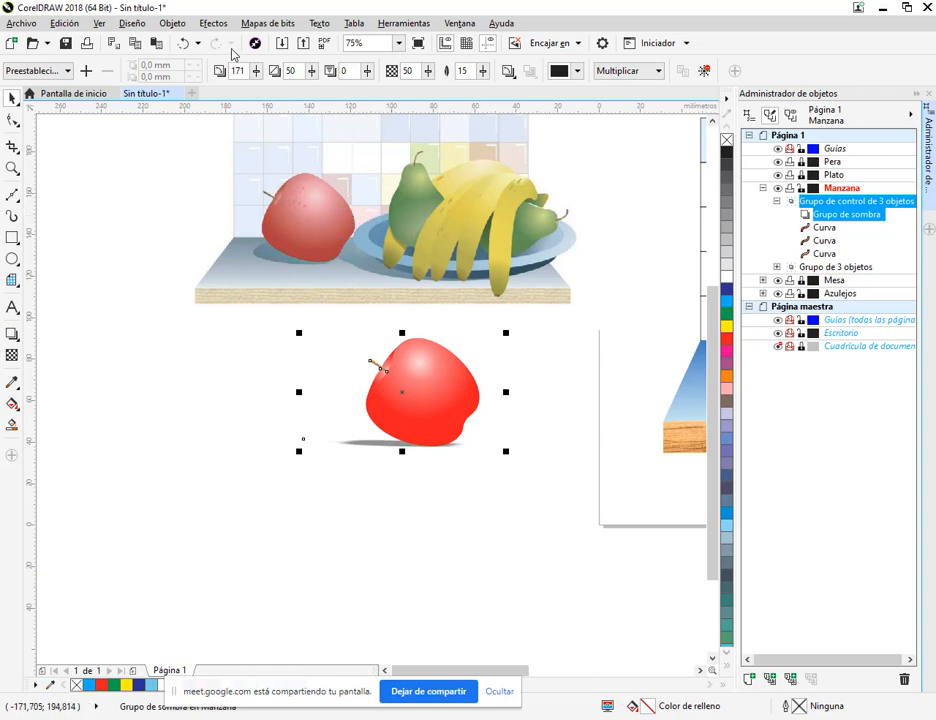
pyautogui.moveTo(273, 53)
pyautogui.mouseDown()
pyautogui.moveTo(491, 77)
pyautogui.moveTo(652, 77)
pyautogui.moveTo(700, 97)
pyautogui.moveTo(673, 88)
pyautogui.mouseUp()
pyautogui.moveTo(543, 58); pyautogui.dragTo(590, 87)
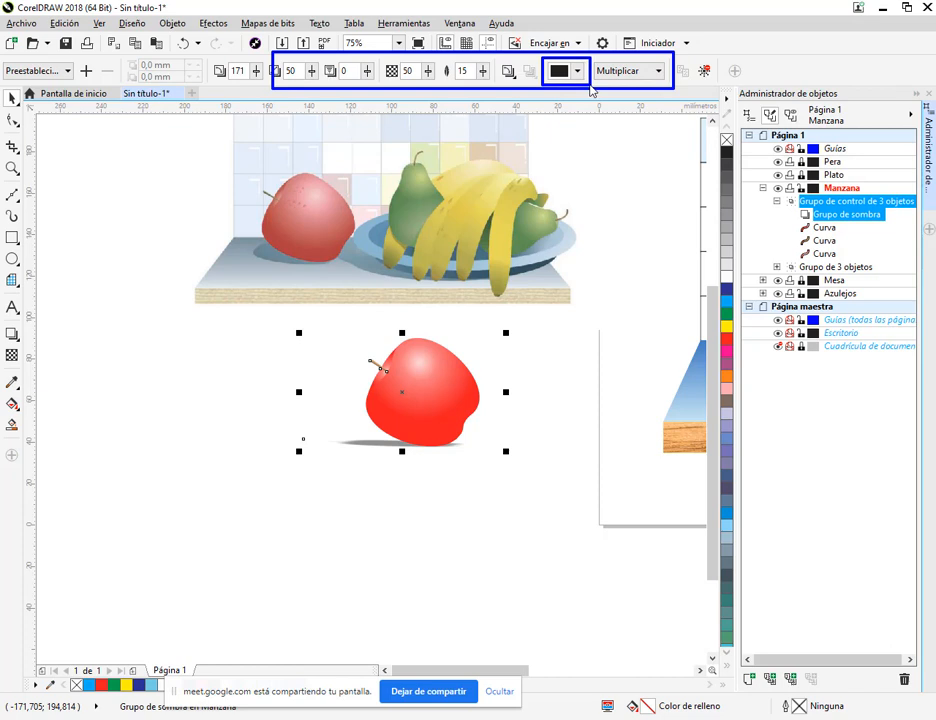
pyautogui.press('Escape')
pyautogui.click(577, 72)
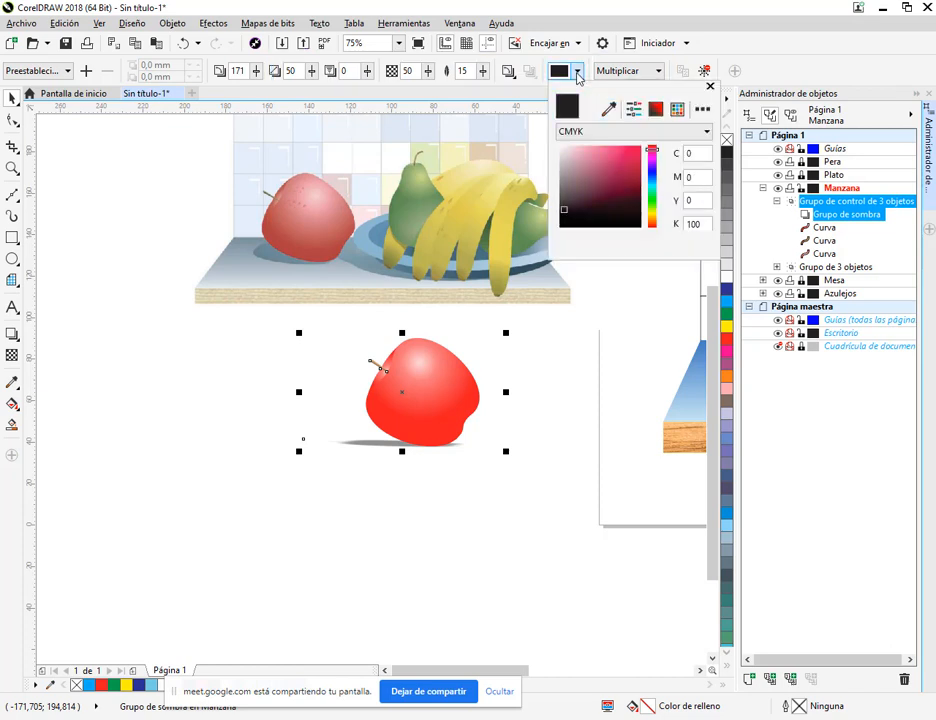
pyautogui.moveTo(656, 156); pyautogui.dragTo(658, 176)
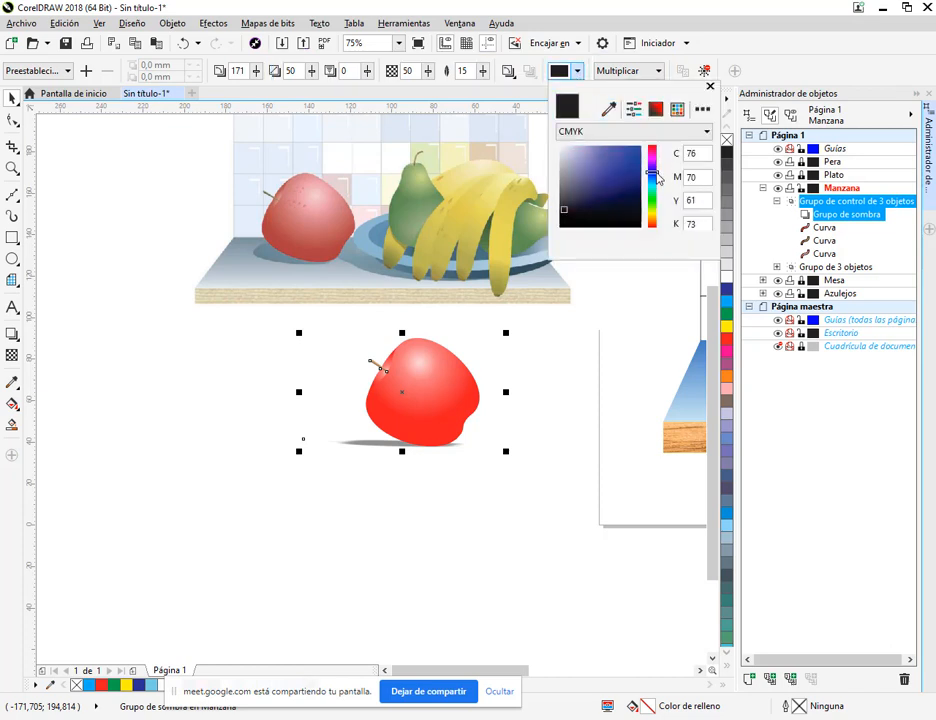
pyautogui.click(584, 153)
pyautogui.click(656, 178)
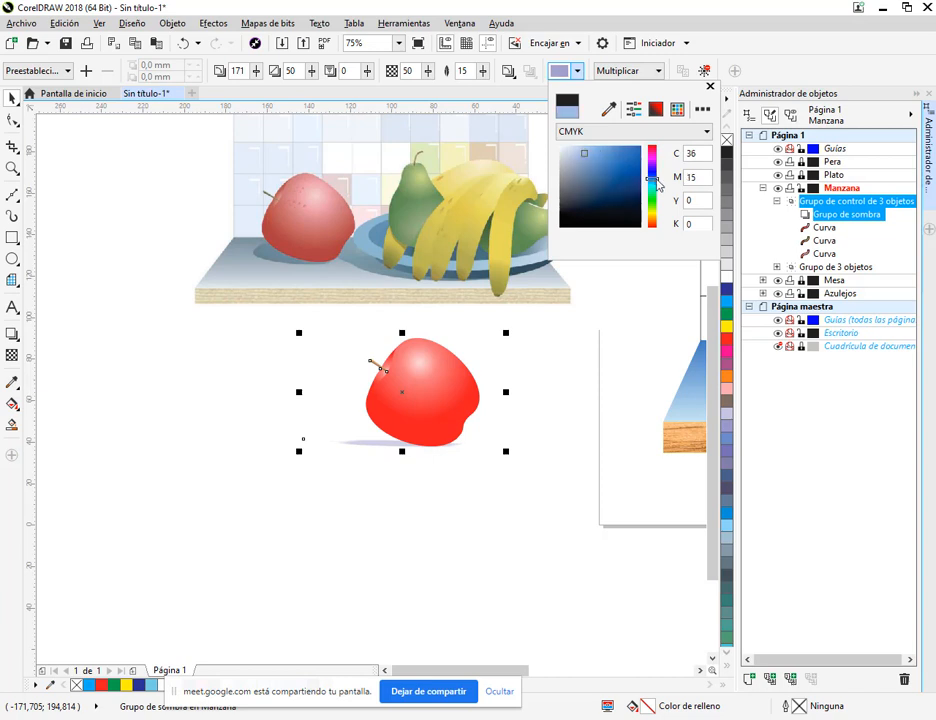
pyautogui.click(579, 149)
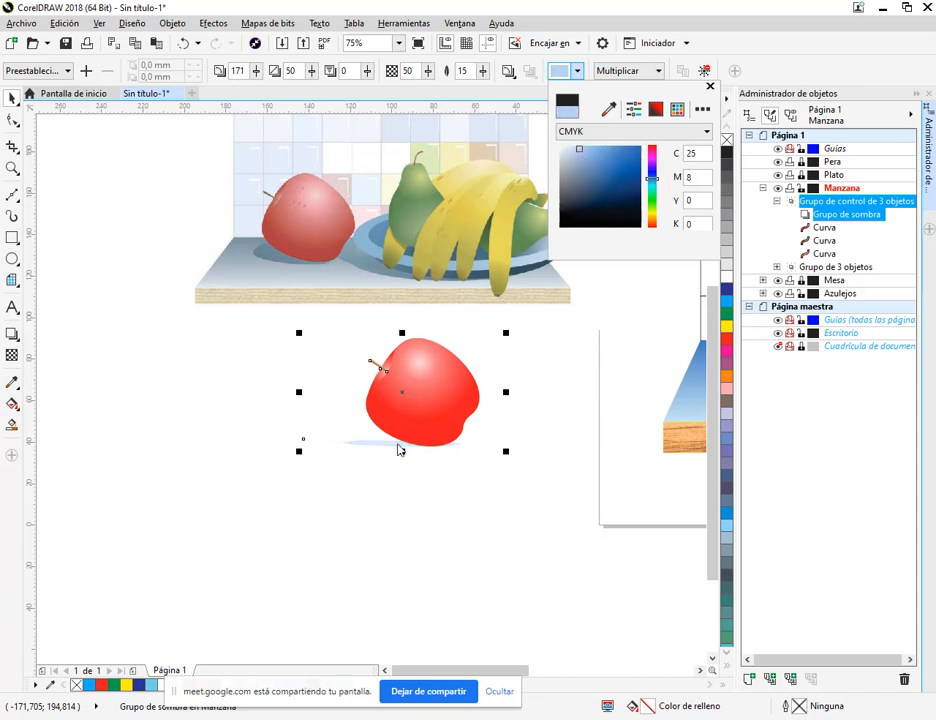
pyautogui.click(618, 157)
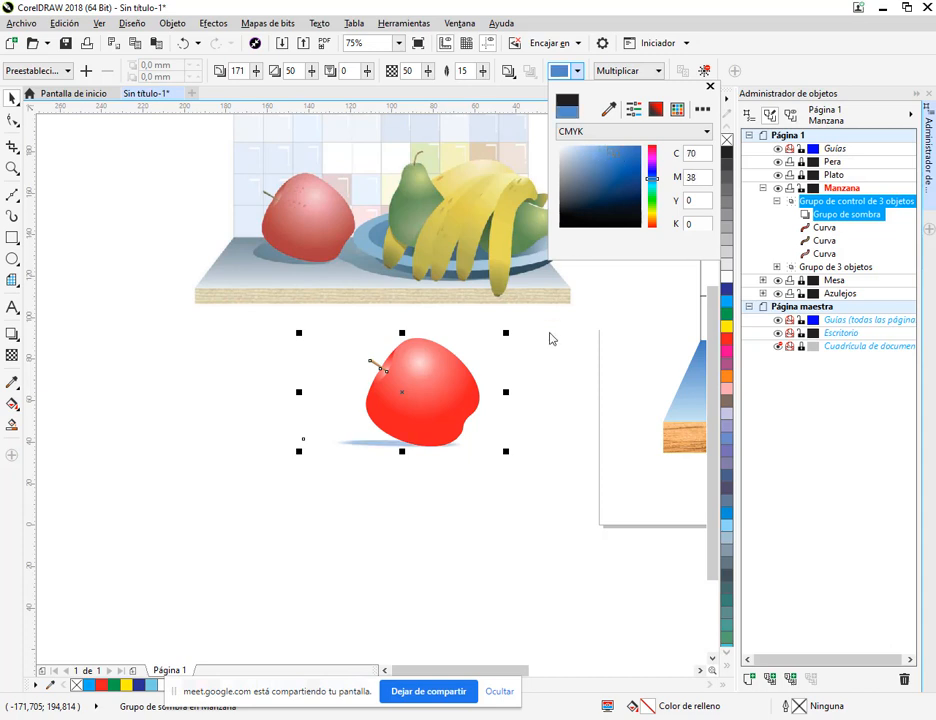
pyautogui.click(403, 409)
pyautogui.moveTo(403, 409); pyautogui.dragTo(414, 418)
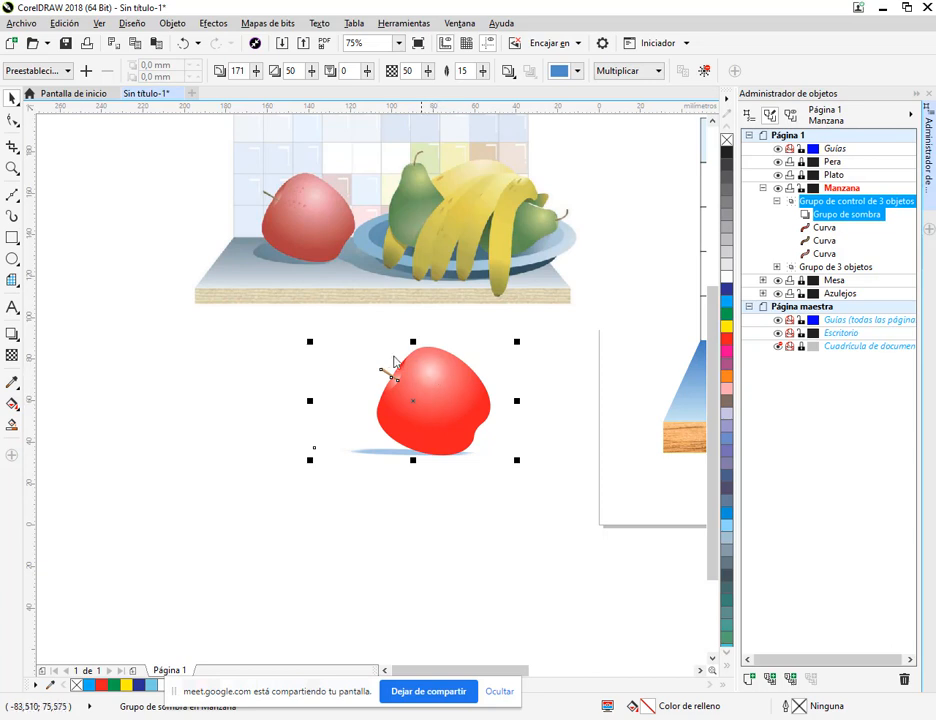
# Step: Raise the end of the copy's shadow to an angle of 148, giving a broader cast shadow behind the apple
pyautogui.click(12, 334)
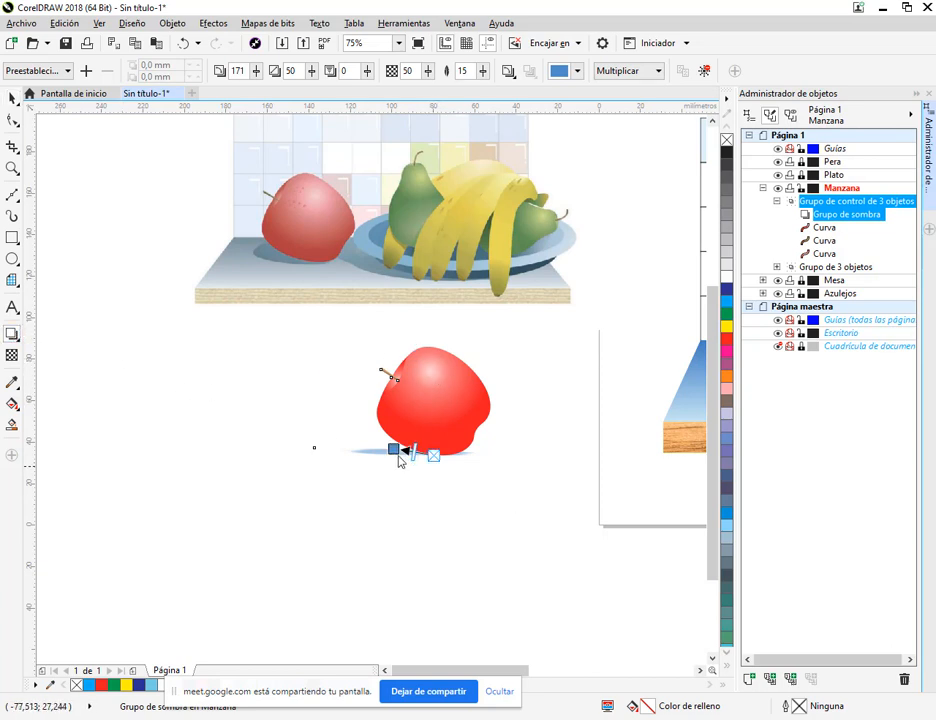
pyautogui.moveTo(398, 456); pyautogui.dragTo(407, 413)
pyautogui.scroll(2, 392, 440)
pyautogui.scroll(-1, 451, 437)
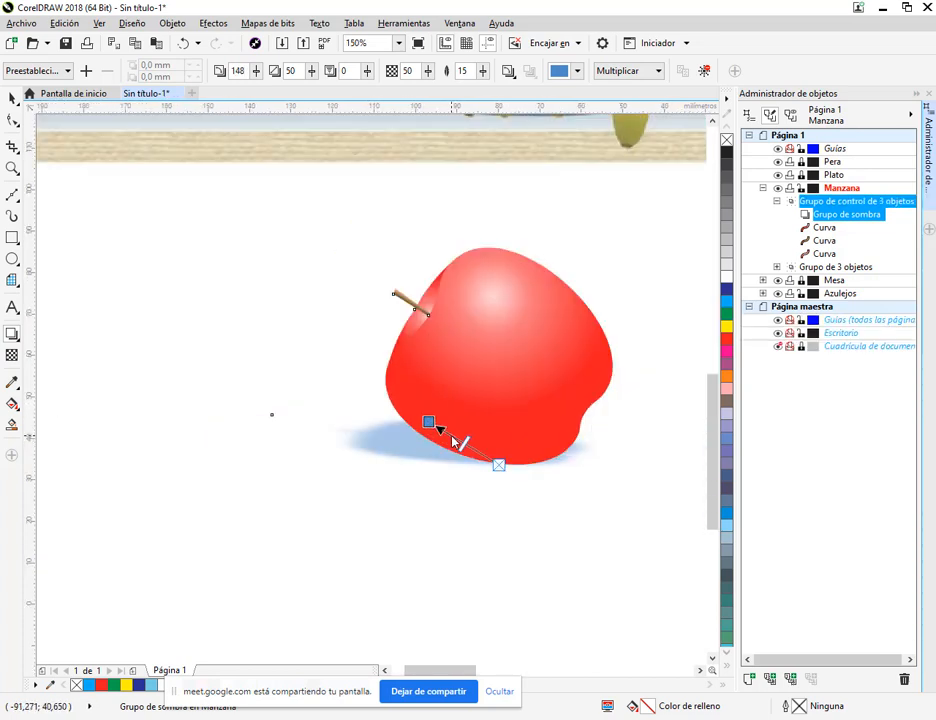
pyautogui.scroll(1, 620, 455)
pyautogui.scroll(-1, 587, 462)
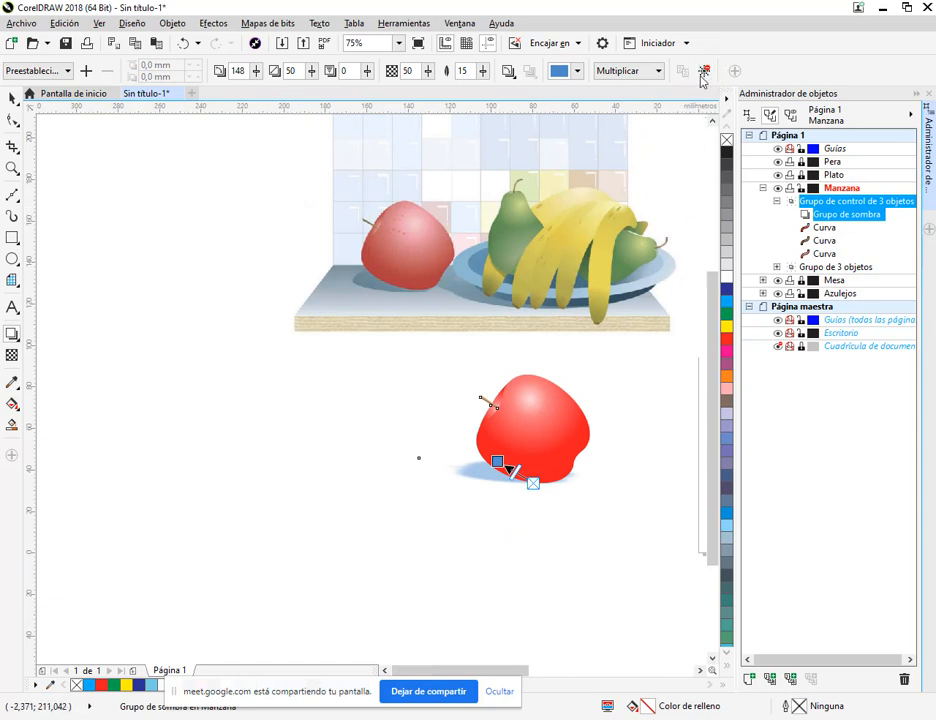
# Step: Clear the shadow from the remaining apple copy and delete that copy from below the reference image
pyautogui.press('Delete')
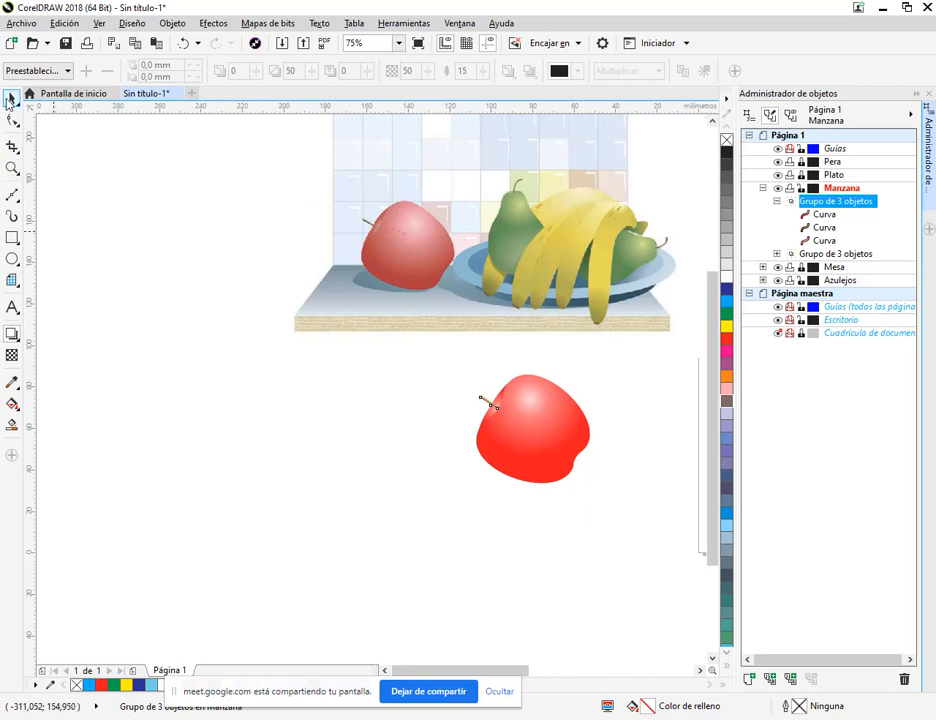
pyautogui.click(11, 97)
pyautogui.moveTo(523, 431); pyautogui.dragTo(402, 456)
pyautogui.press('Delete')
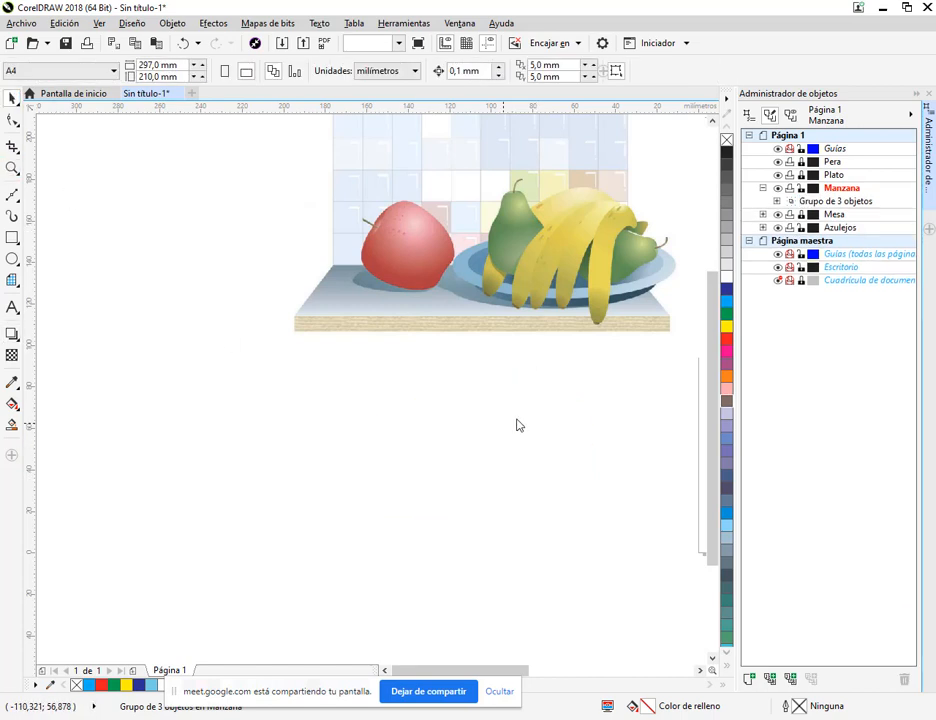
# Step: Add a perspective shadow to the apple on the table, cast from its base toward the upper left at an angle of 147
pyautogui.moveTo(568, 424); pyautogui.dragTo(173, 485)
pyautogui.moveTo(459, 480); pyautogui.dragTo(651, 385)
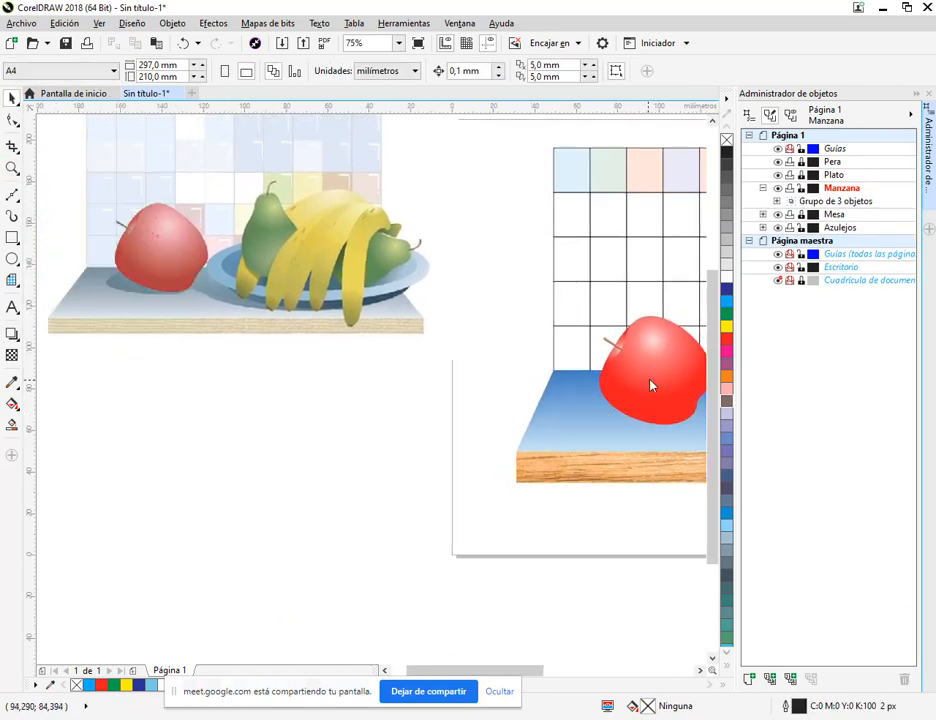
pyautogui.click(655, 379)
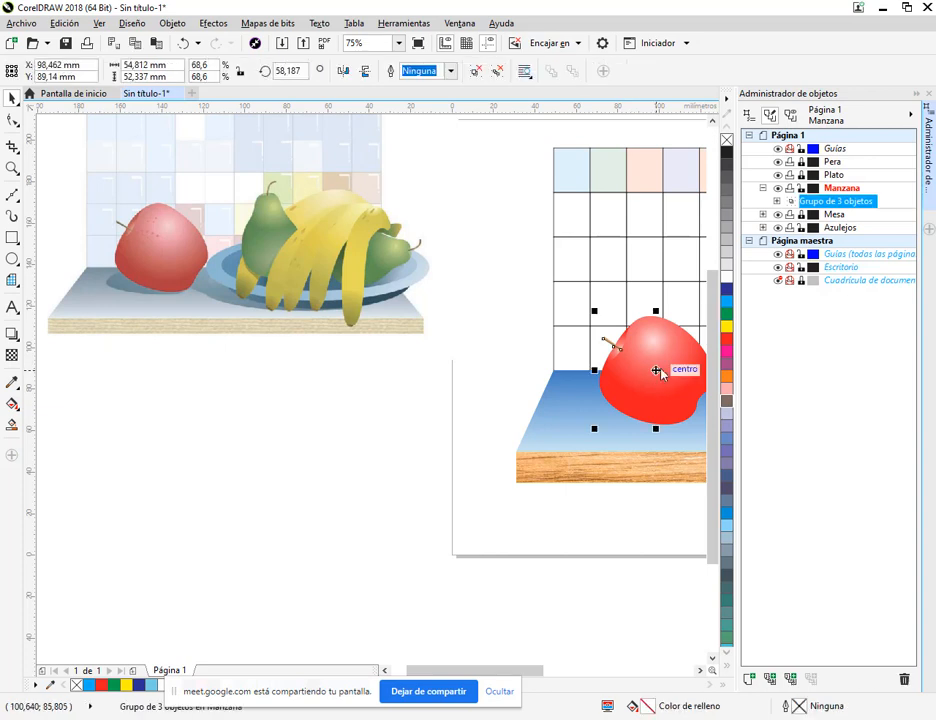
pyautogui.click(13, 336)
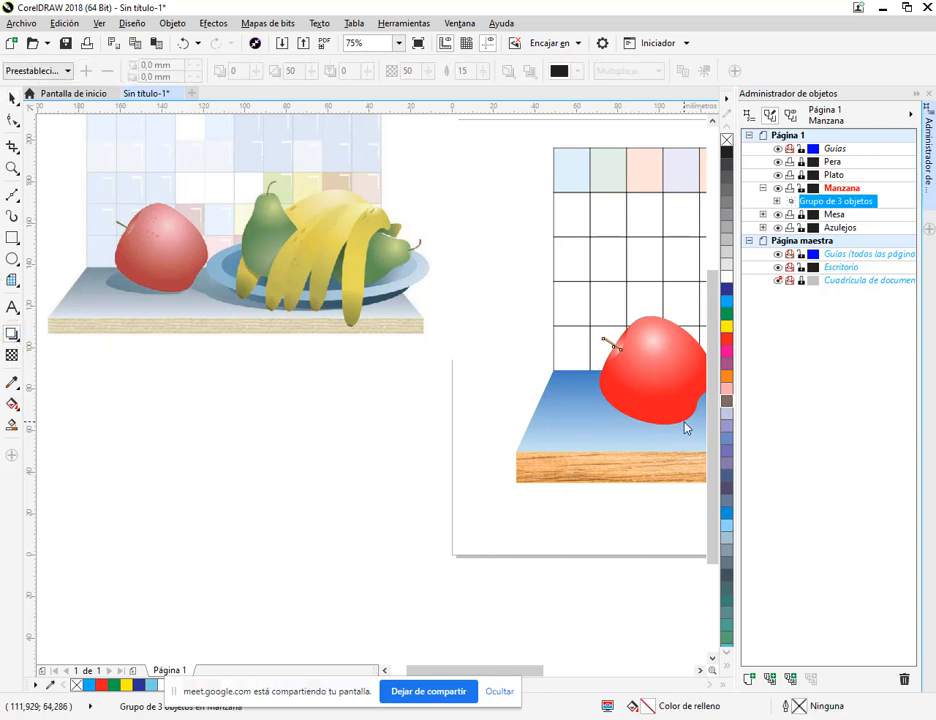
pyautogui.moveTo(656, 425); pyautogui.dragTo(618, 403)
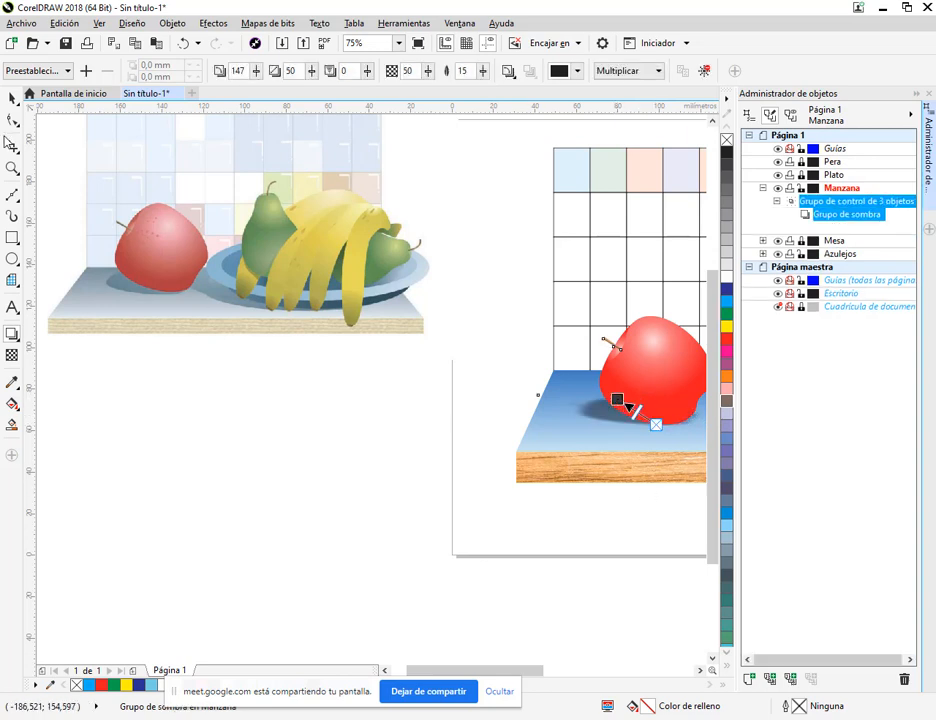
pyautogui.moveTo(490, 411); pyautogui.dragTo(301, 417)
pyautogui.scroll(1, 473, 418)
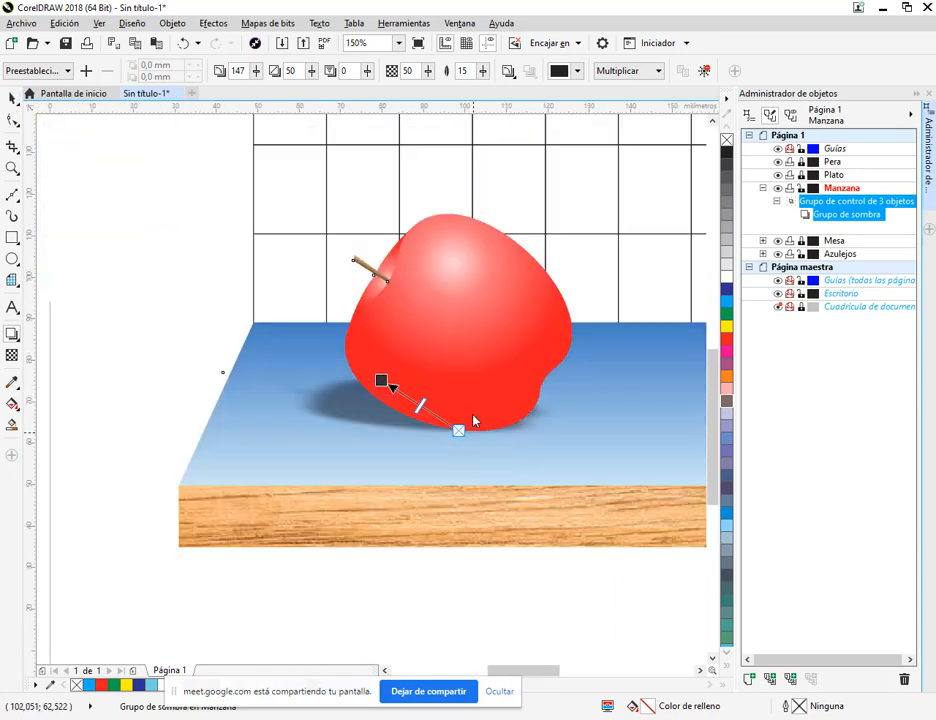
# Step: Set the table apple's shadow colour to a violet blue (C 58, M 51, Y 0, K 0)
pyautogui.click(577, 71)
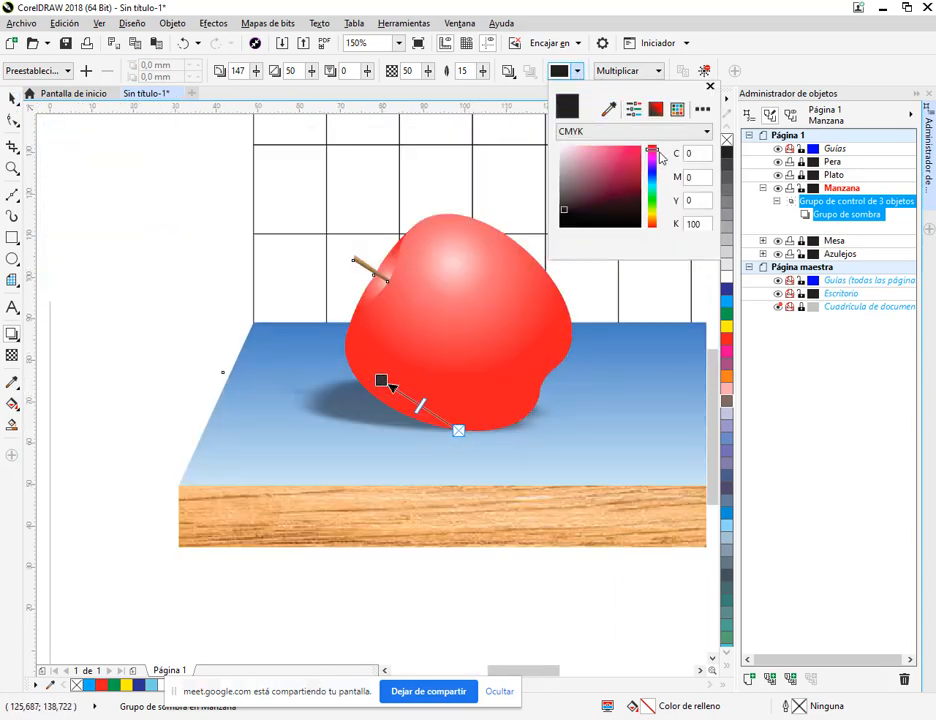
pyautogui.click(656, 164)
pyautogui.moveTo(655, 169); pyautogui.dragTo(655, 175)
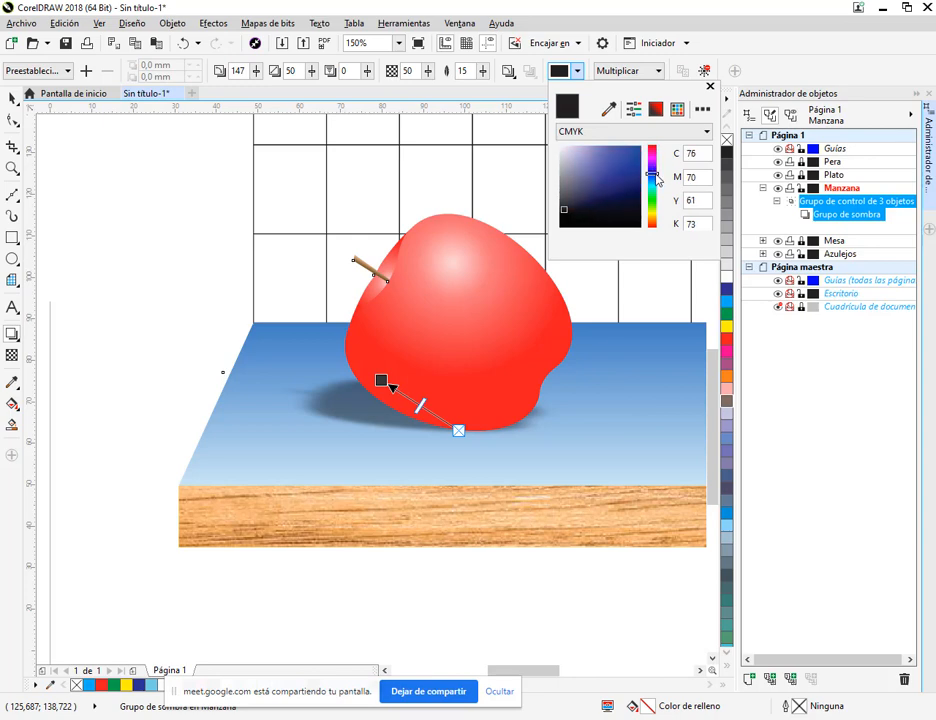
pyautogui.click(594, 164)
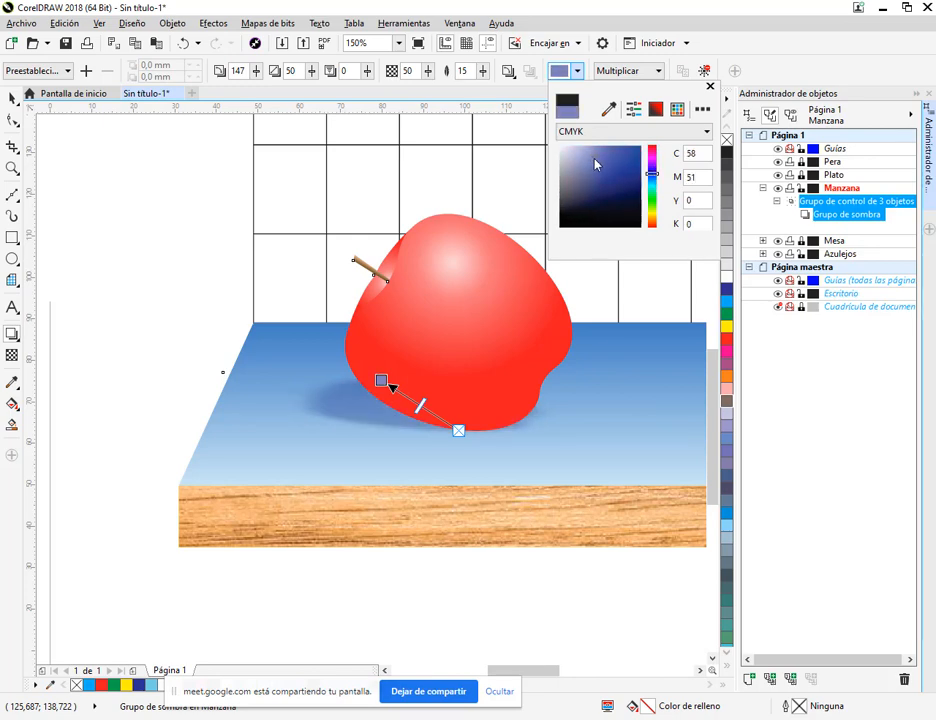
pyautogui.click(731, 67)
# Step: Compare the edges and shape of the apple's cast shadow with those of the reference apple's shadow
pyautogui.scroll(2, 410, 403)
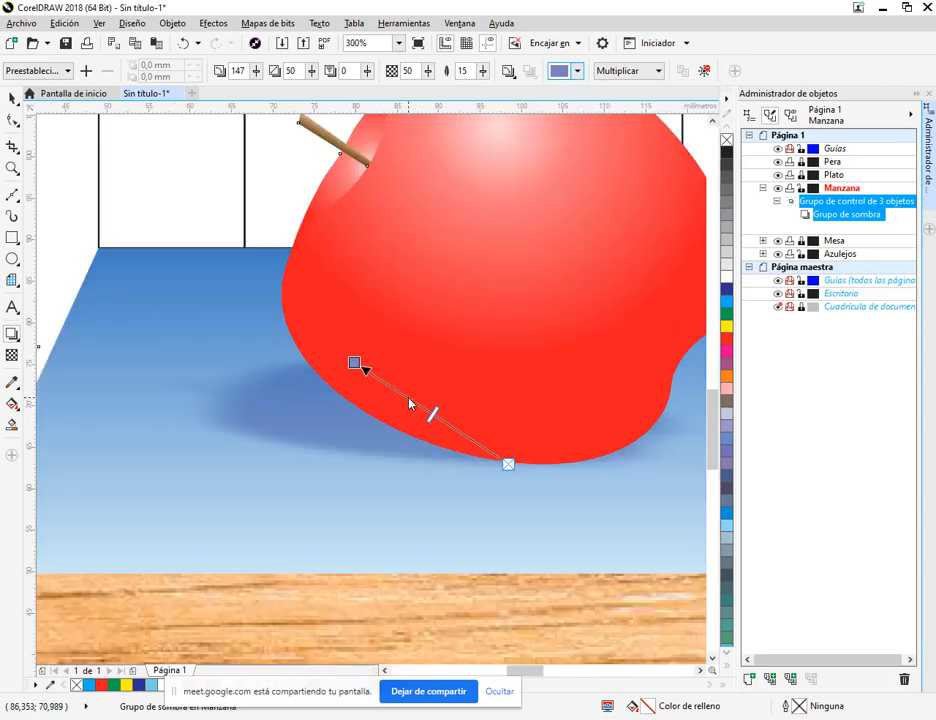
pyautogui.scroll(-2, 372, 386)
pyautogui.scroll(-2, 399, 372)
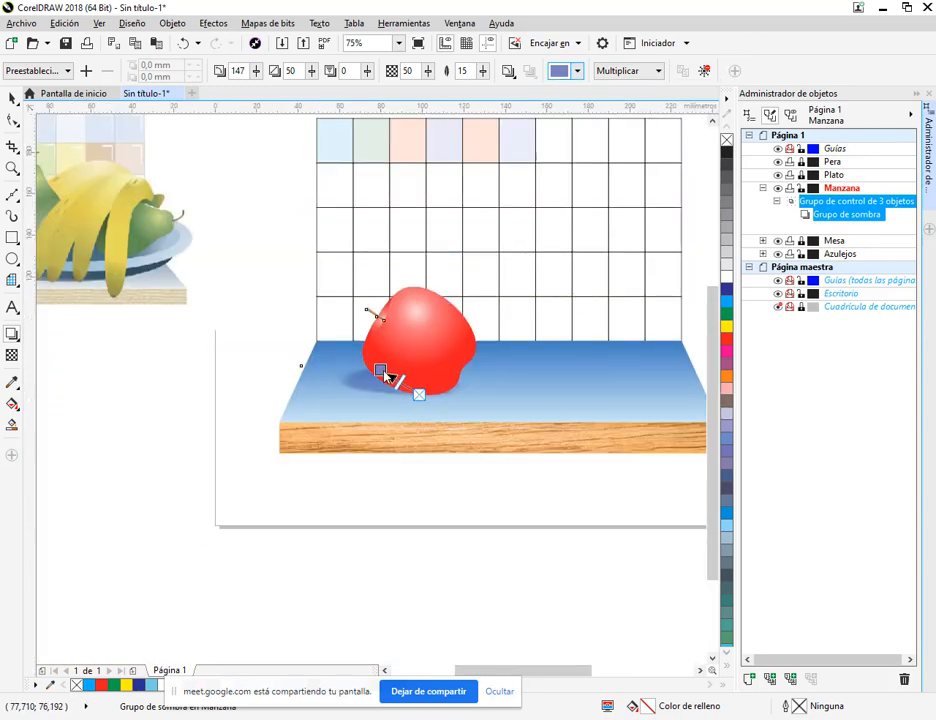
pyautogui.hscroll(-3, 150, 325)
pyautogui.hscroll(-1, 100, 306)
pyautogui.scroll(2, 84, 301)
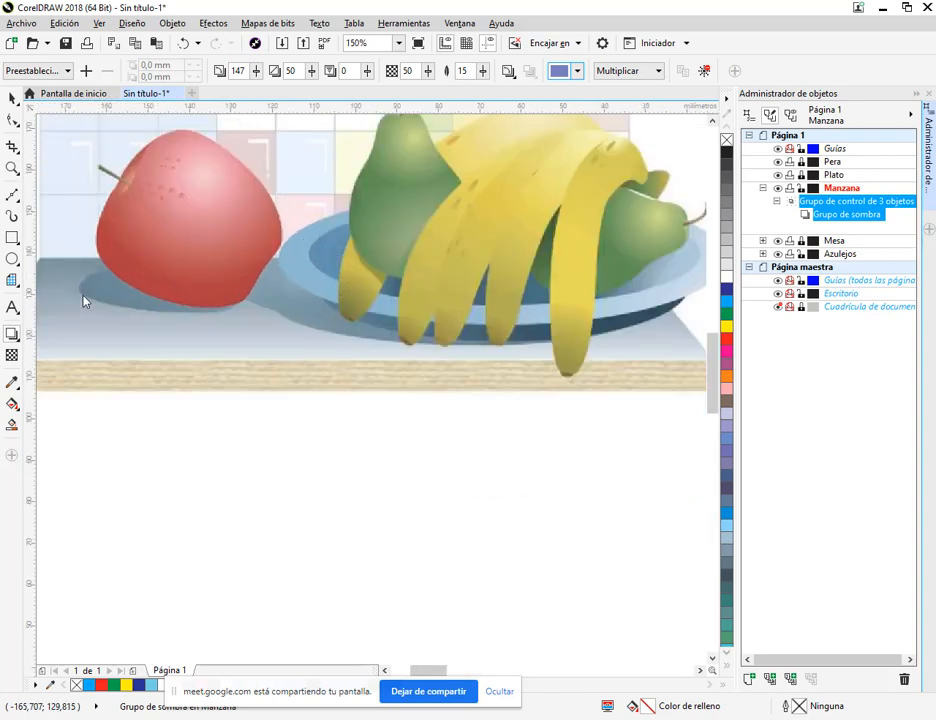
pyautogui.scroll(2, 84, 301)
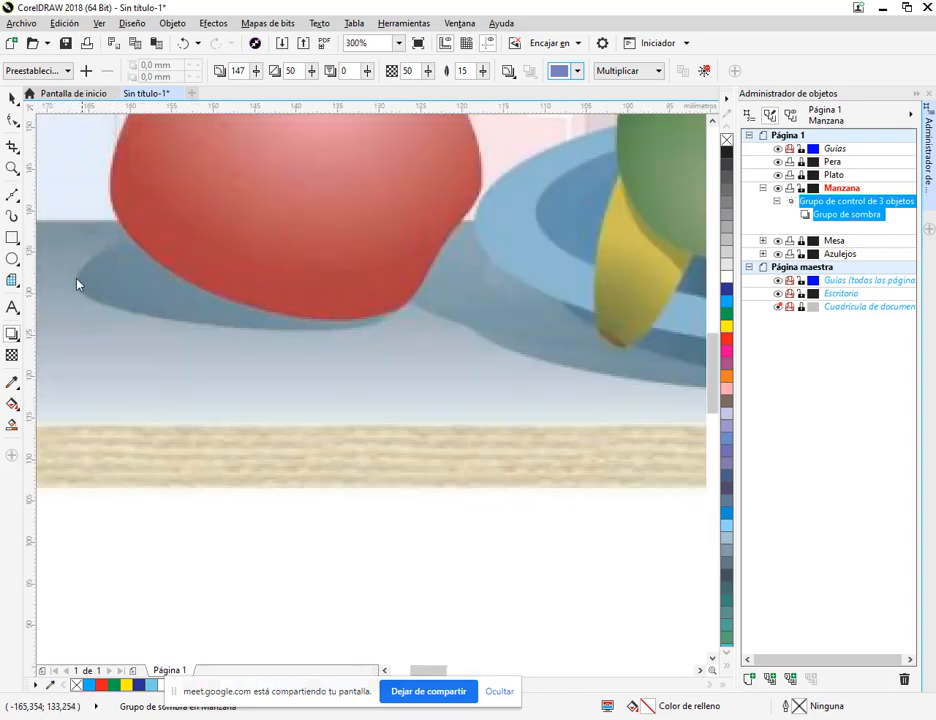
# Step: Try stronger opacities of 74 and 80 on the table apple's cast shadow
pyautogui.scroll(-2, 386, 326)
pyautogui.hscroll(4, 522, 411)
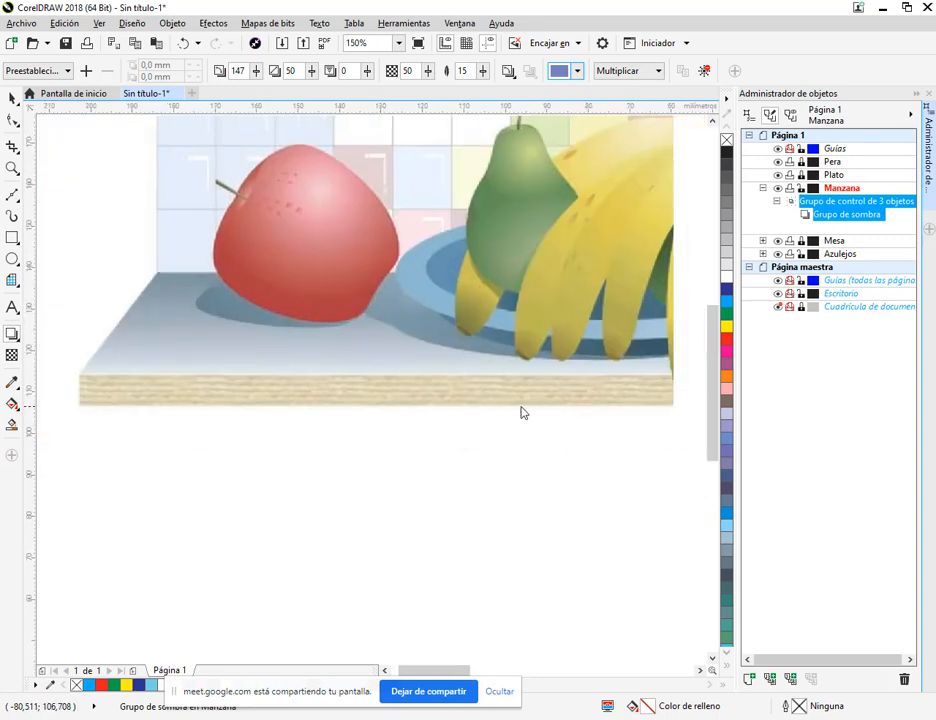
pyautogui.hscroll(5, 293, 411)
pyautogui.scroll(-2, 293, 411)
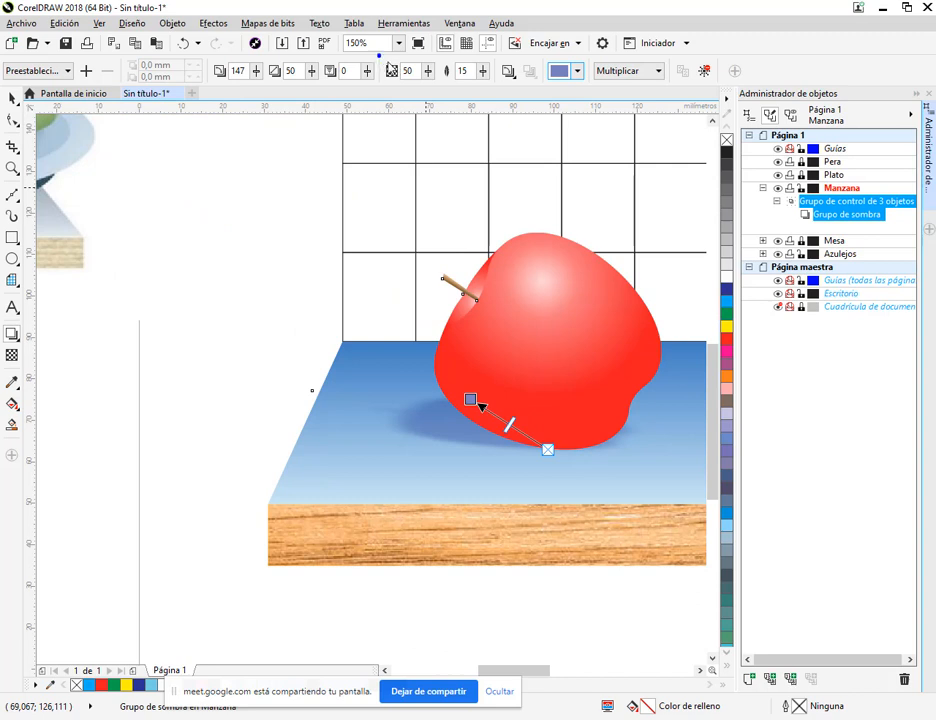
pyautogui.hscroll(2, 458, 249)
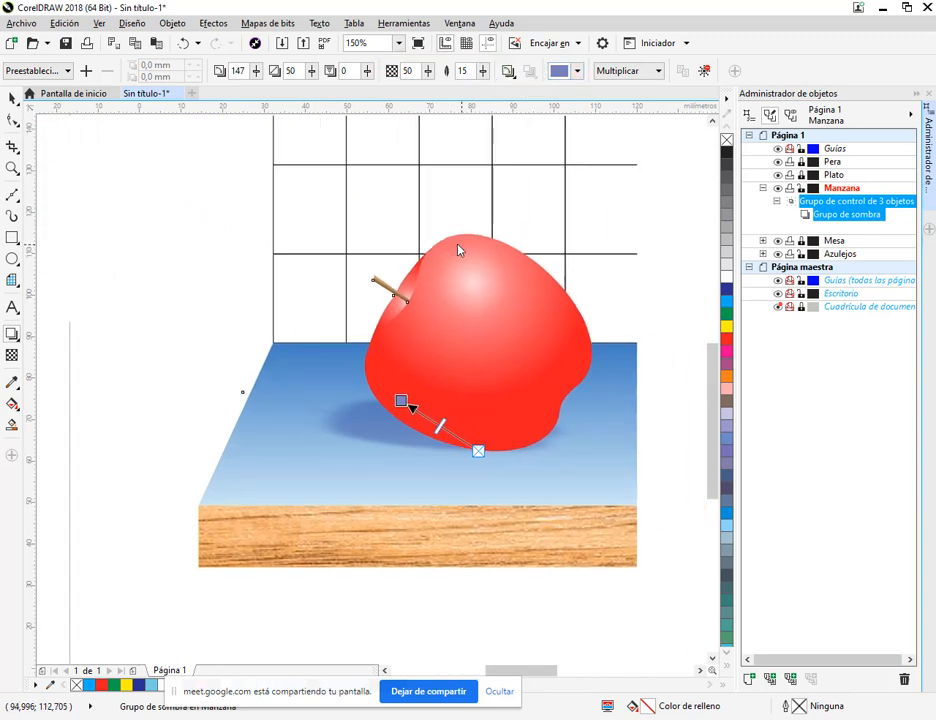
pyautogui.hscroll(1, 458, 249)
pyautogui.click(429, 75)
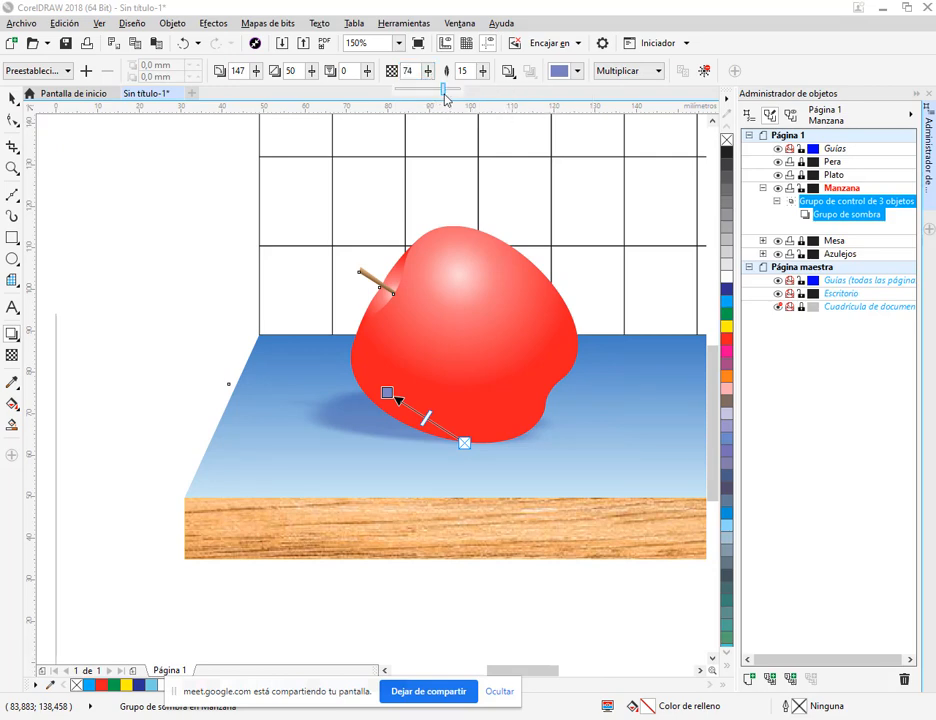
pyautogui.click(445, 97)
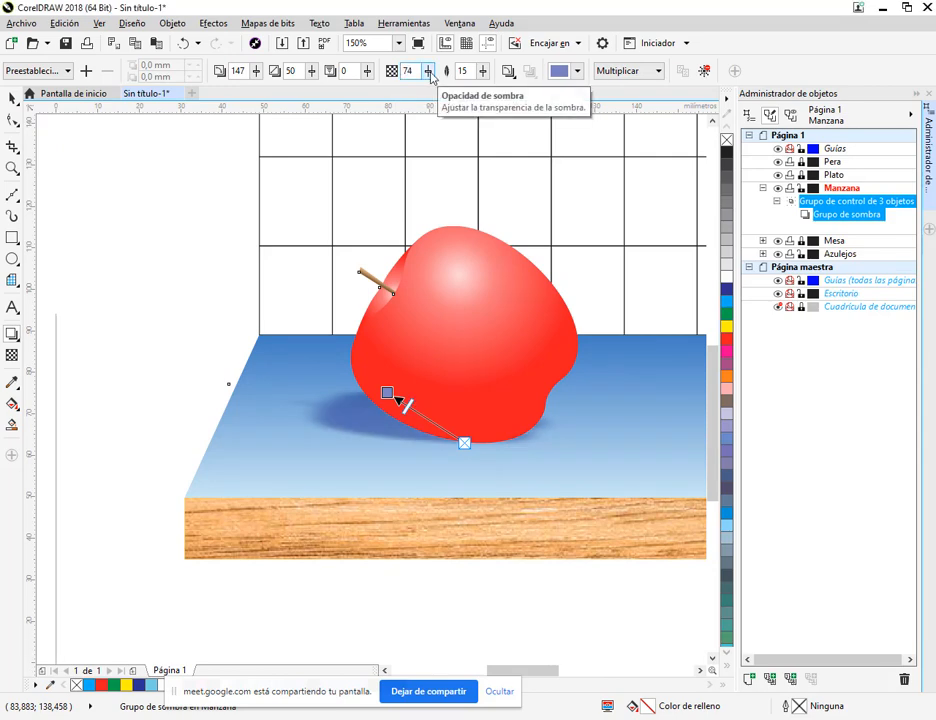
pyautogui.click(430, 72)
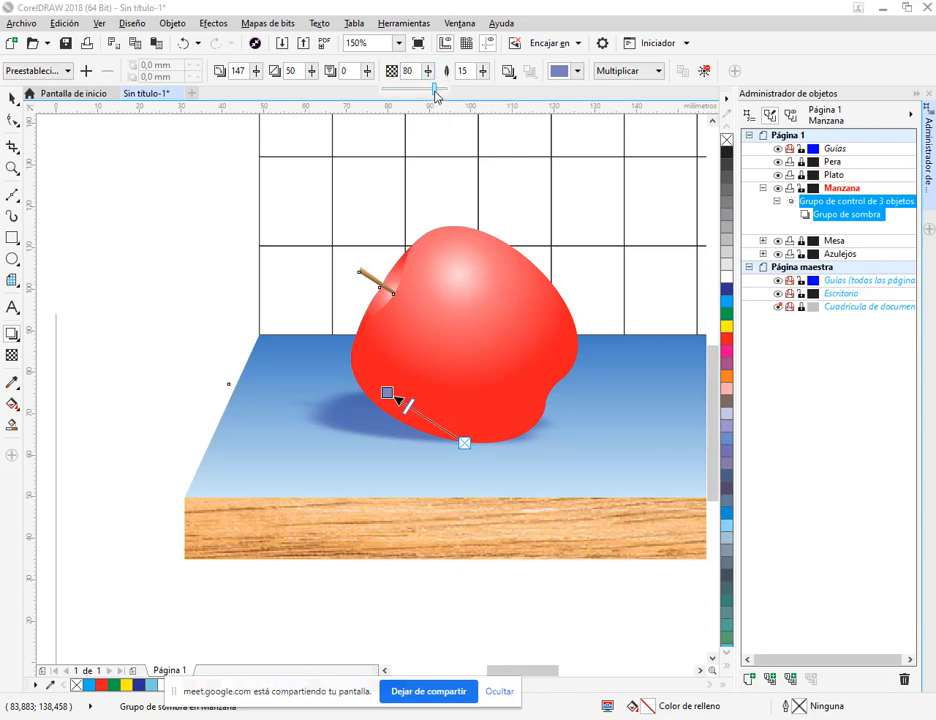
pyautogui.moveTo(435, 91); pyautogui.dragTo(434, 87)
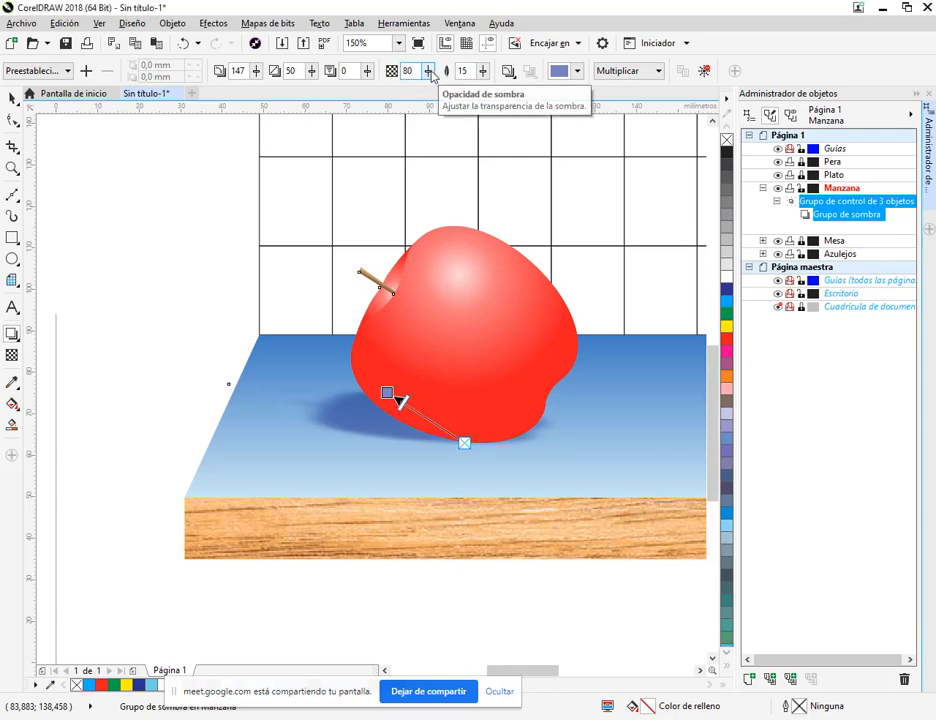
# Step: Try a fainter opacity of 21 on the table apple's shadow and restore the opacity to 50
pyautogui.click(429, 72)
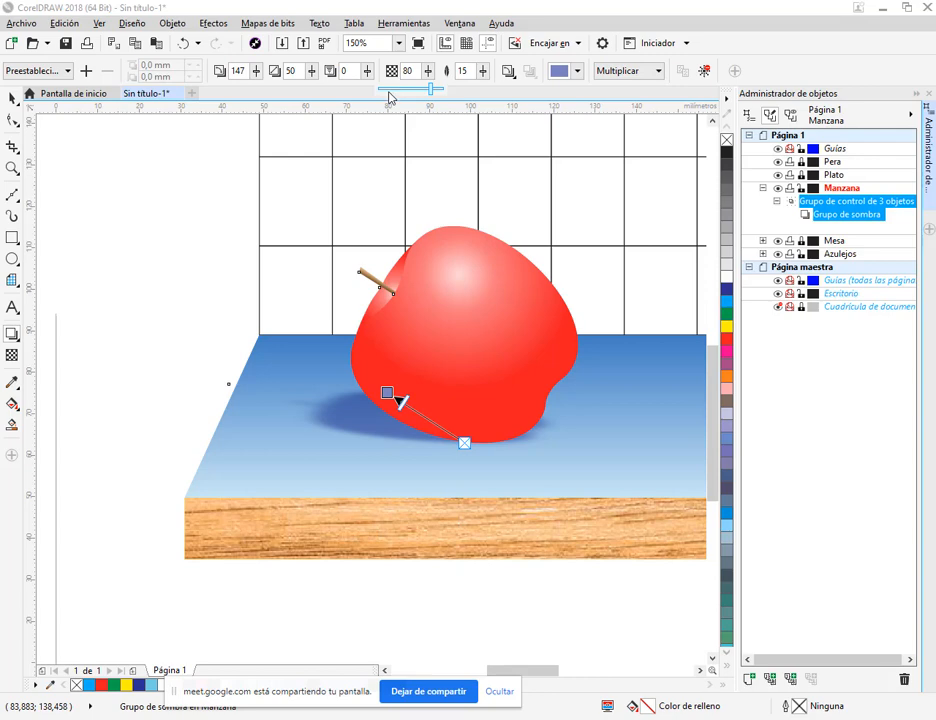
pyautogui.click(395, 91)
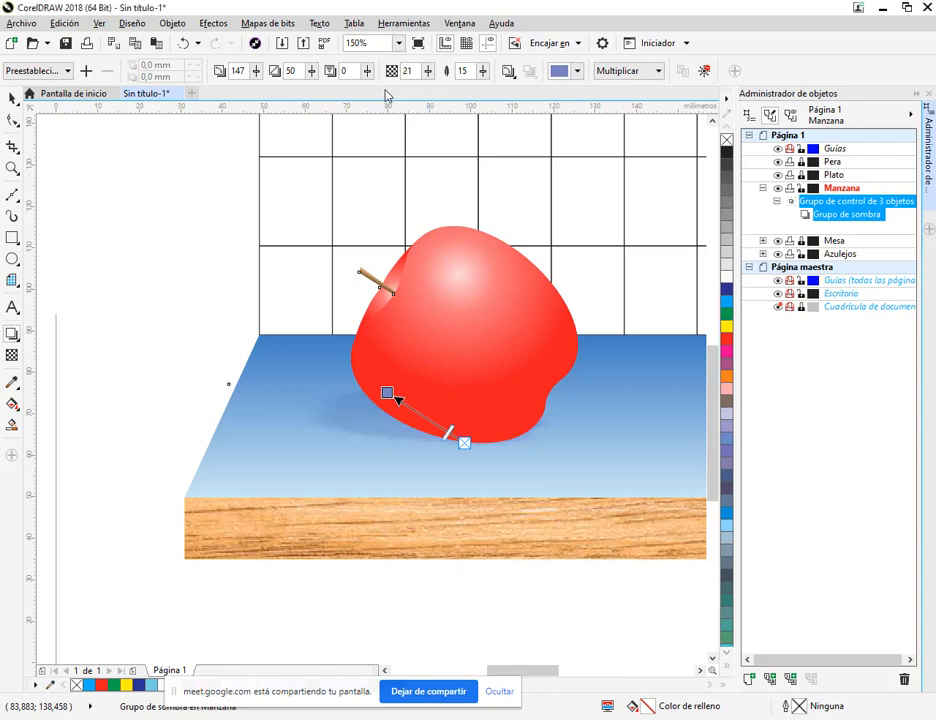
pyautogui.click(429, 72)
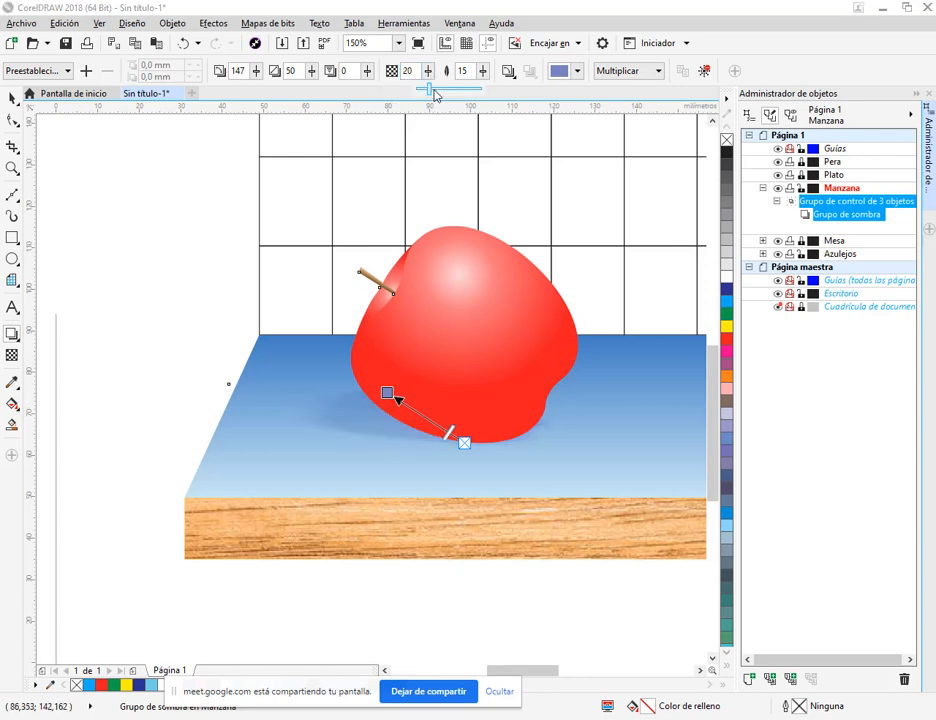
pyautogui.click(442, 90)
pyautogui.click(429, 72)
pyautogui.moveTo(431, 85); pyautogui.dragTo(447, 90)
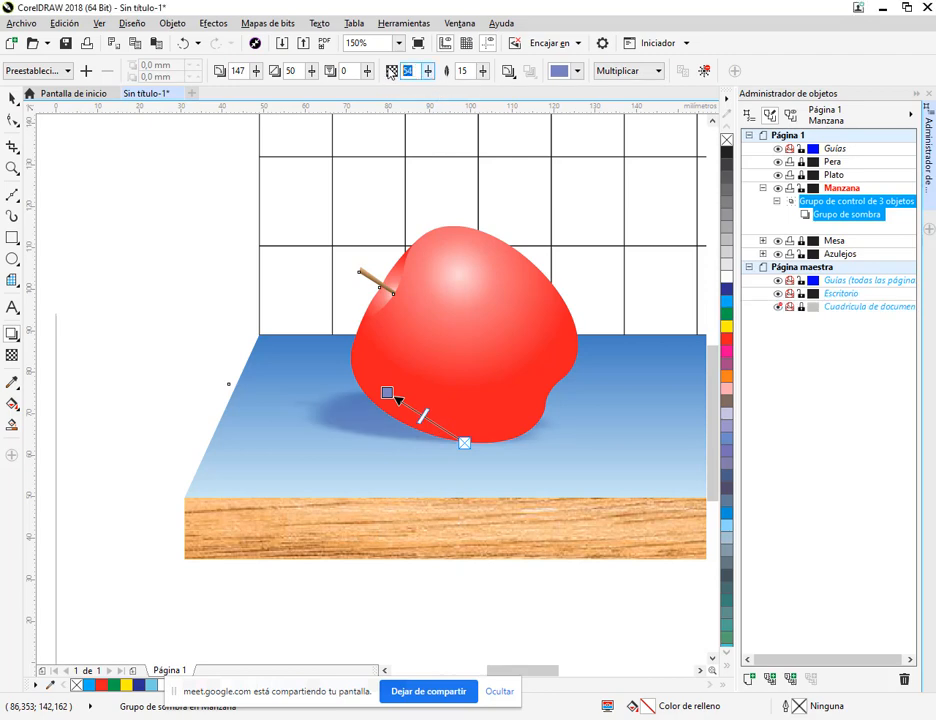
pyautogui.write('0')
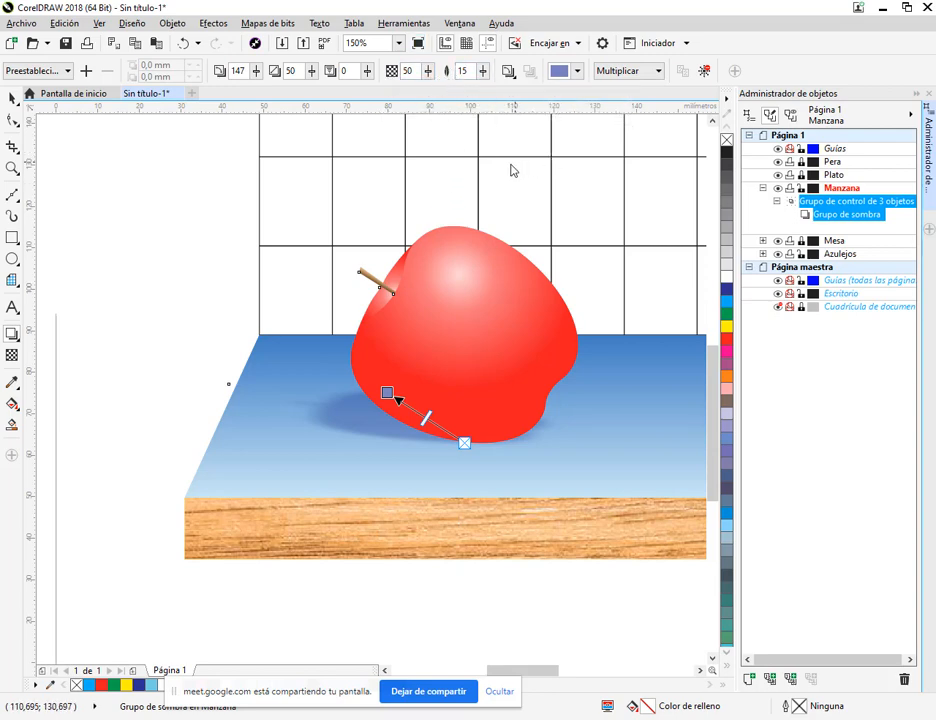
# Step: Try feathering values of 41 and 0 on the table apple's shadow and check its edge up close
pyautogui.click(484, 75)
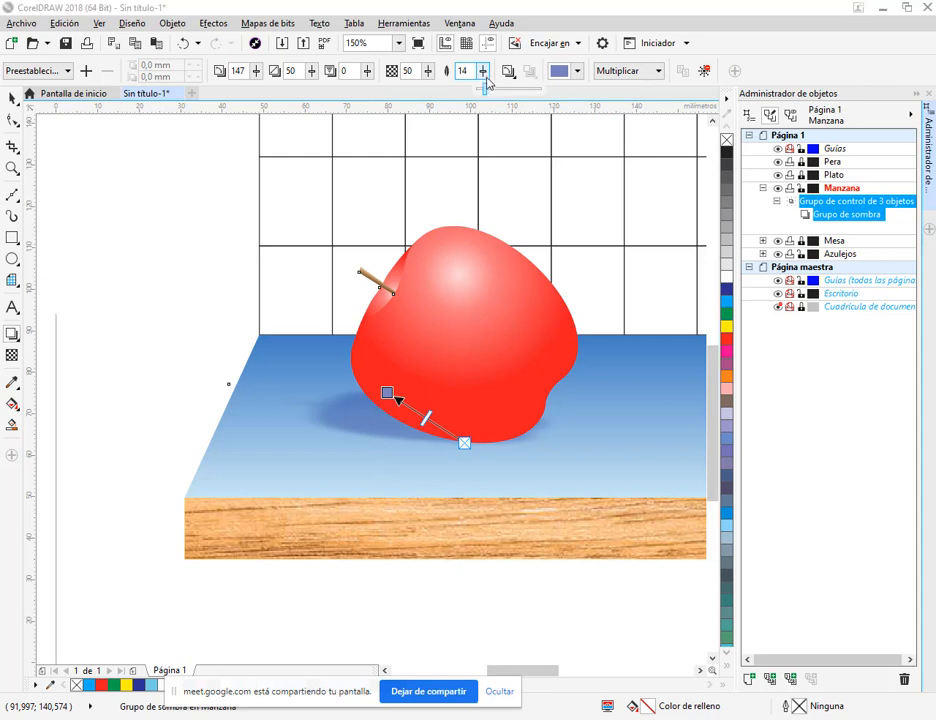
pyautogui.moveTo(490, 90); pyautogui.dragTo(502, 90)
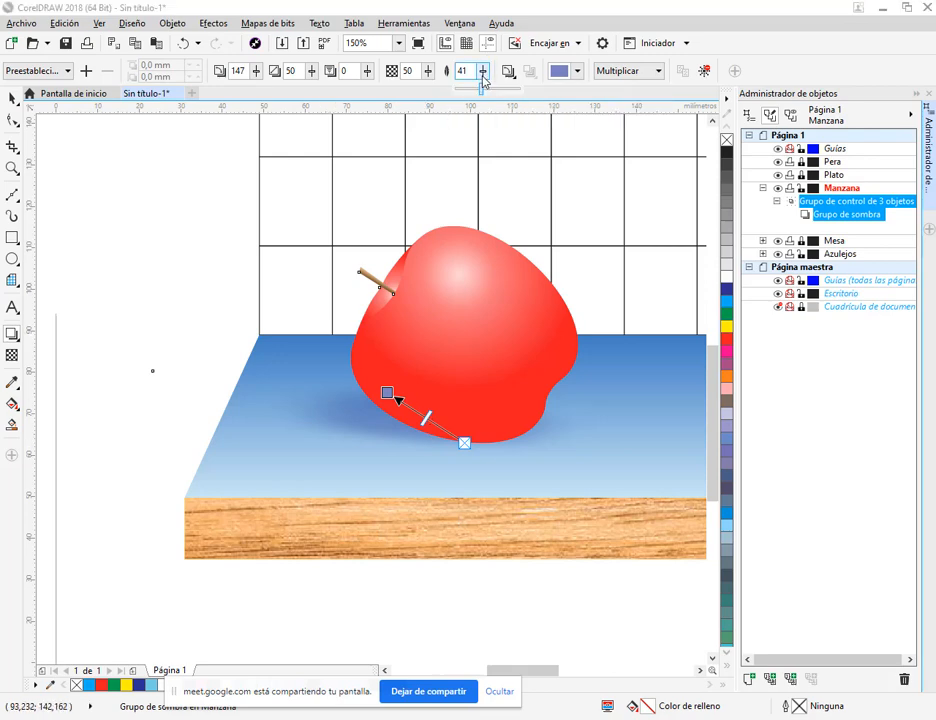
pyautogui.moveTo(482, 86); pyautogui.dragTo(455, 91)
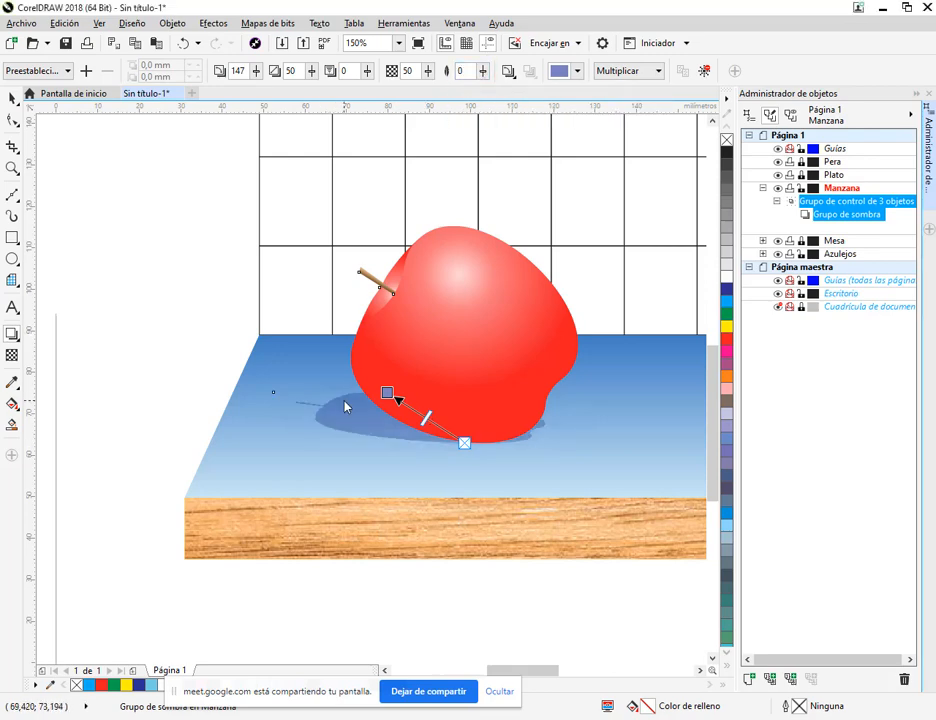
pyautogui.scroll(2, 400, 424)
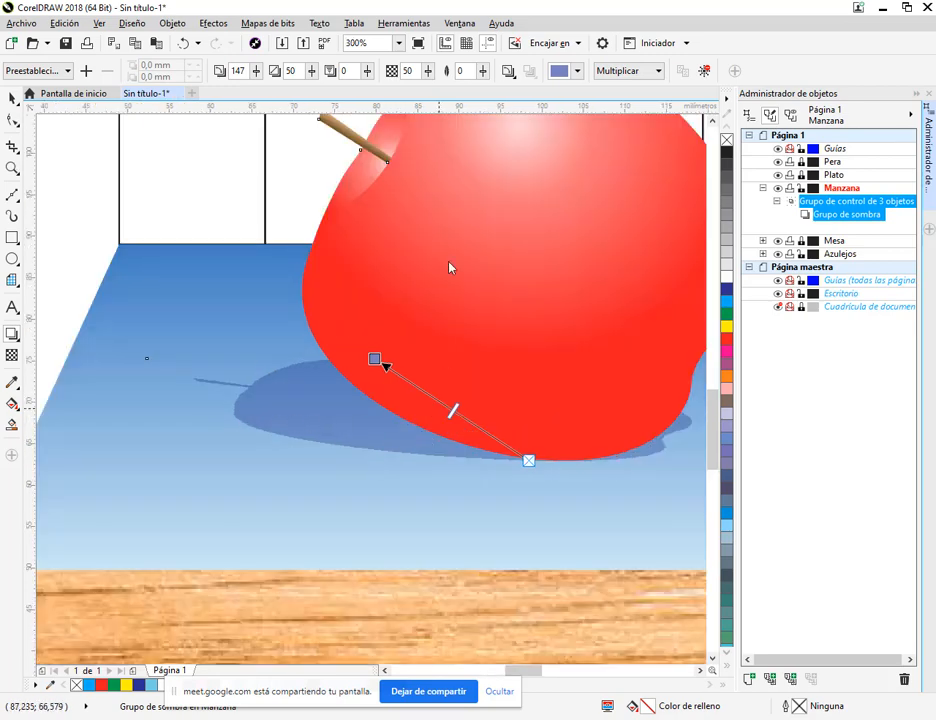
# Step: Set the feathering of the table apple's shadow to 6 and deselect the apple
pyautogui.moveTo(483, 75); pyautogui.dragTo(487, 83)
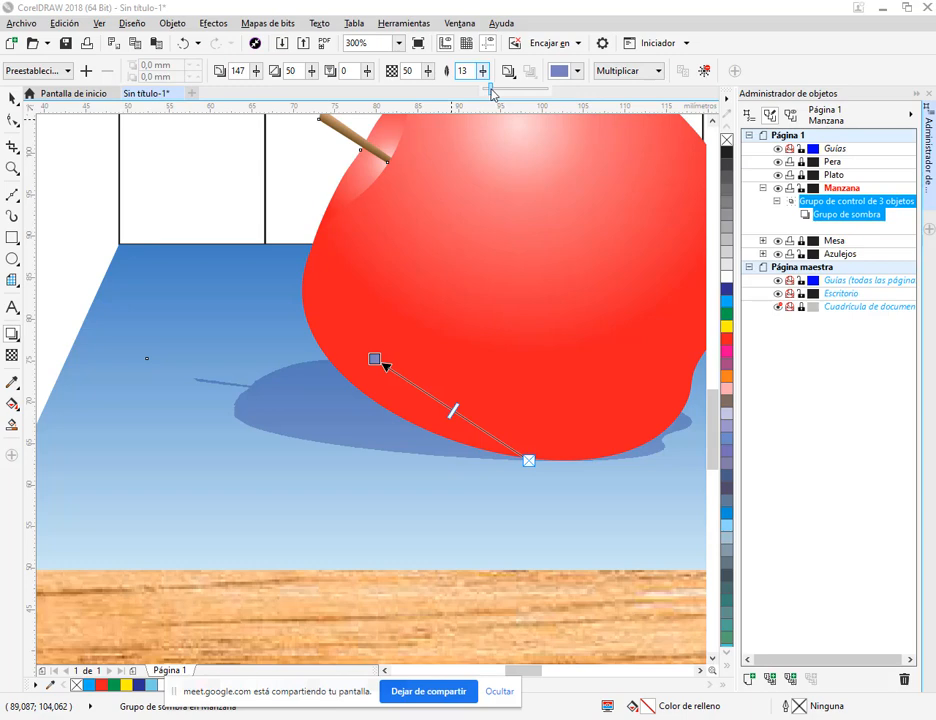
pyautogui.moveTo(490, 93); pyautogui.dragTo(486, 90)
pyautogui.click(482, 72)
pyautogui.click(483, 72)
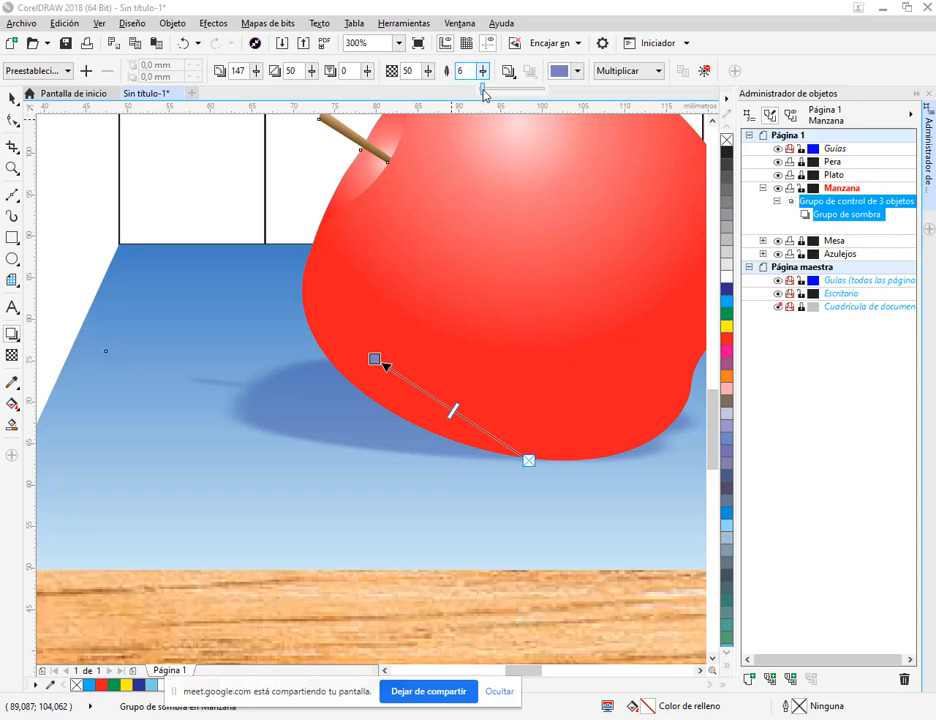
pyautogui.scroll(-1, 386, 375)
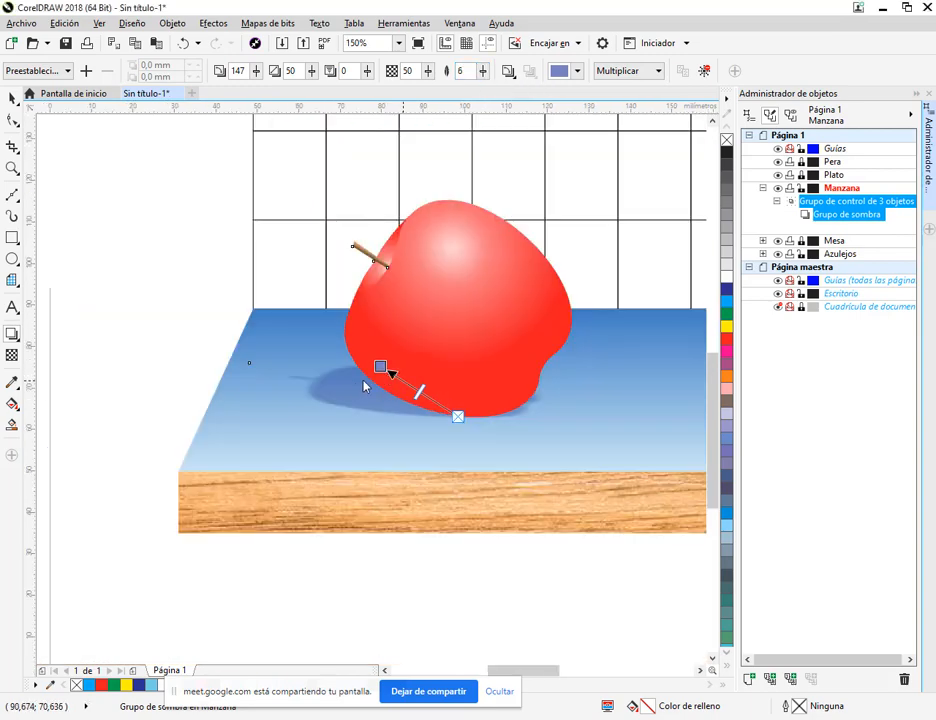
pyautogui.press('space')
pyautogui.press('Escape')
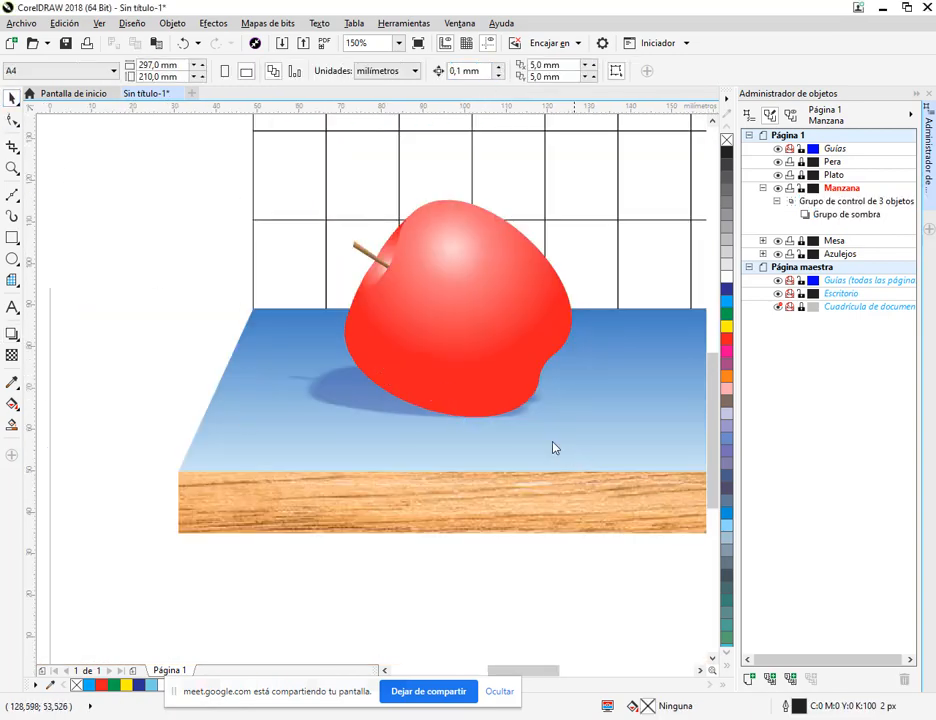
# Step: Compare the softened shadow of the table apple with the shadow under the apple in the reference image
pyautogui.scroll(-2, 420, 385)
pyautogui.scroll(1, 142, 300)
pyautogui.scroll(2, 240, 302)
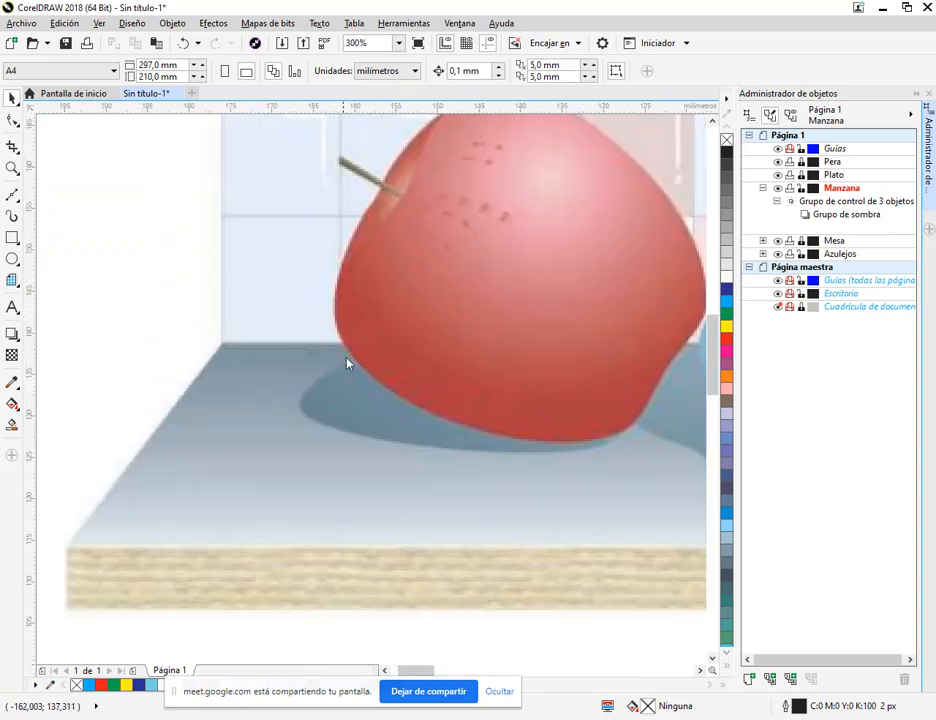
pyautogui.scroll(-1, 347, 363)
pyautogui.scroll(1, 357, 373)
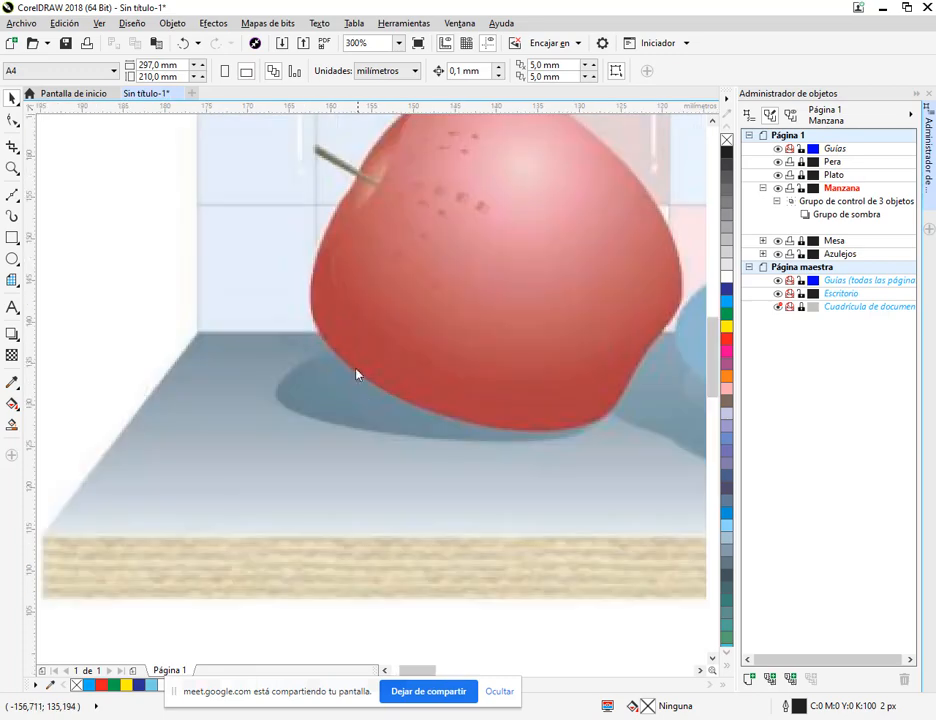
pyautogui.scroll(-2, 310, 349)
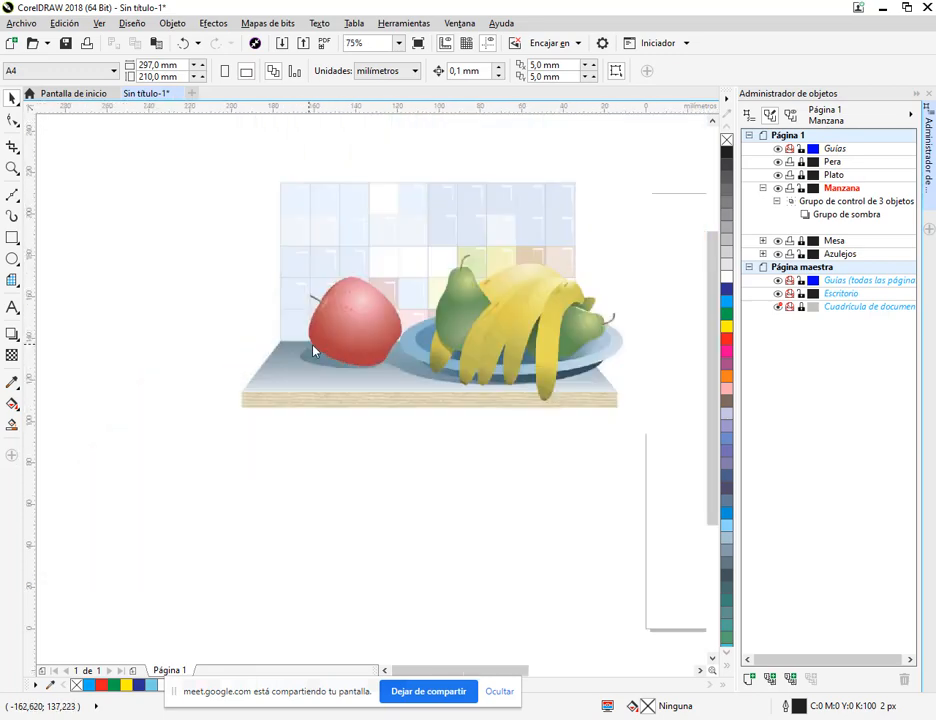
pyautogui.hscroll(1, 435, 455)
pyautogui.scroll(1, 612, 472)
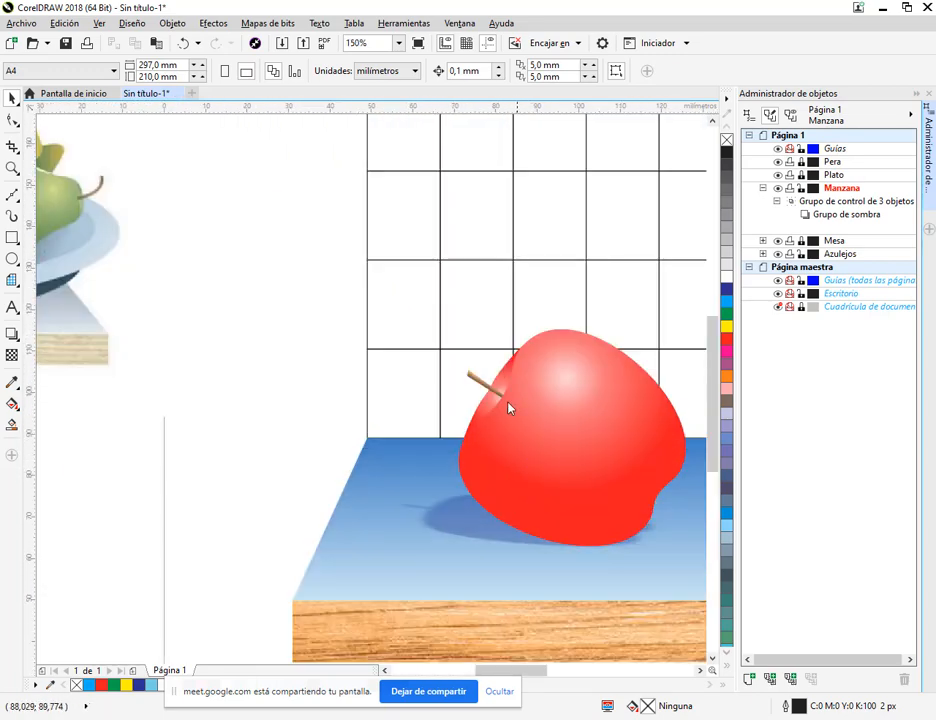
# Step: Inspect how the table apple and its linked shadow select together, including the shadow's interactive direction handles
pyautogui.click(492, 390)
pyautogui.moveTo(613, 456); pyautogui.dragTo(397, 351)
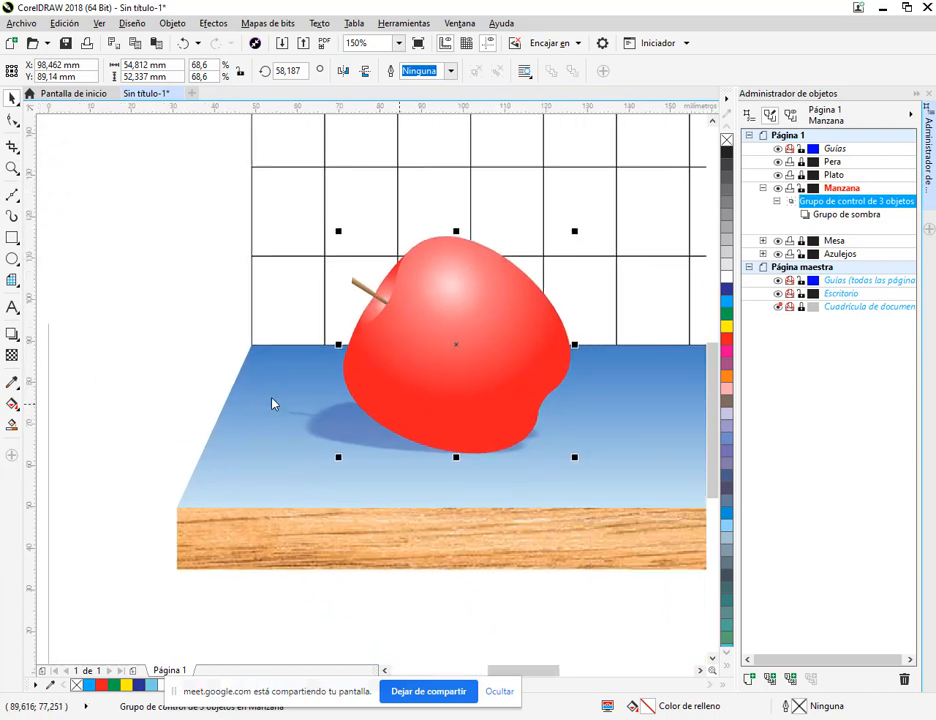
pyautogui.click(357, 443)
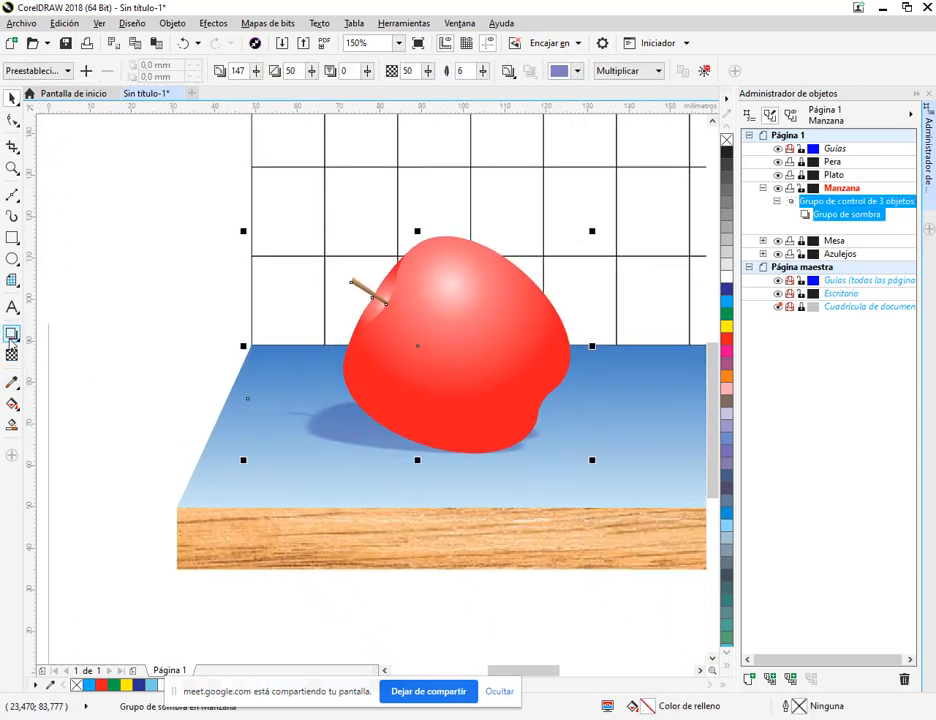
pyautogui.click(12, 336)
pyautogui.moveTo(459, 454)
pyautogui.mouseDown()
pyautogui.moveTo(442, 449)
pyautogui.moveTo(450, 450)
pyautogui.mouseUp()
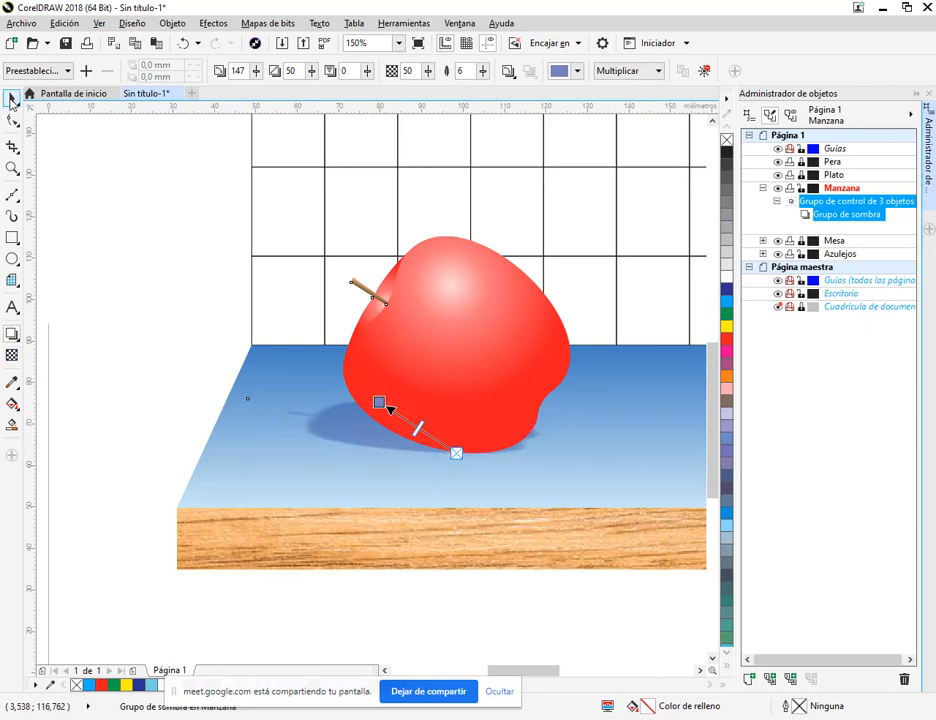
pyautogui.press('space')
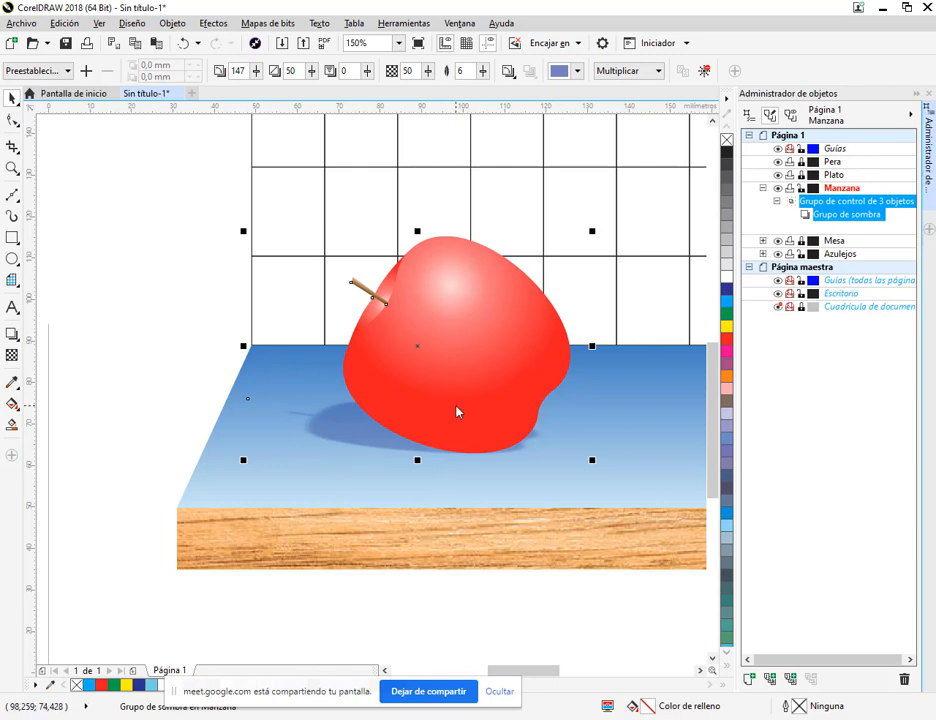
pyautogui.click(176, 385)
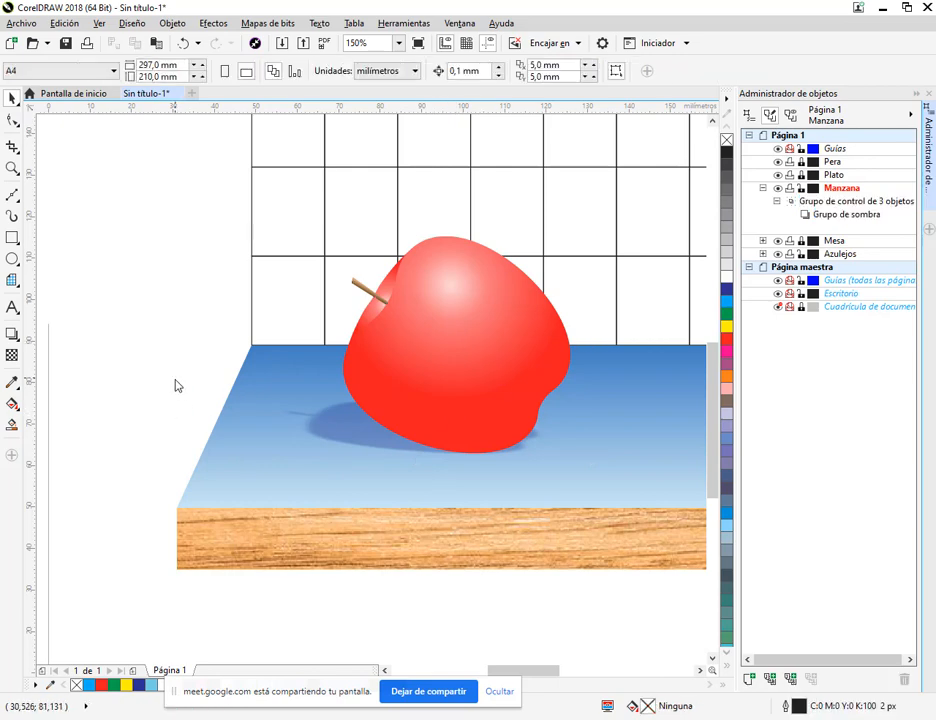
# Step: Break the shadow group apart so the cast shadow is an object separate from the apple
pyautogui.click(342, 440)
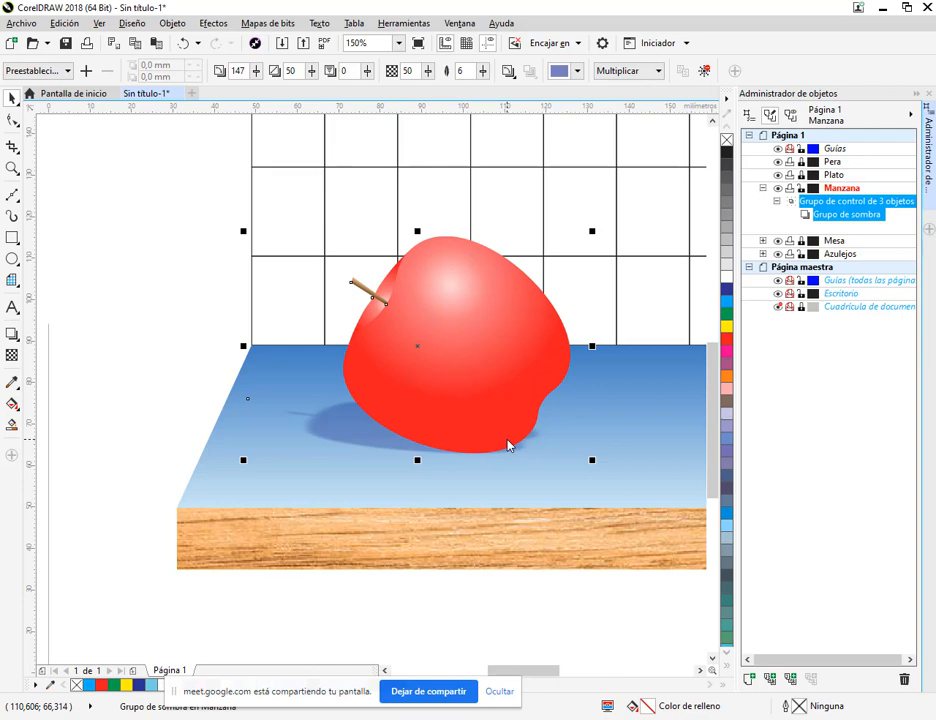
pyautogui.click(171, 24)
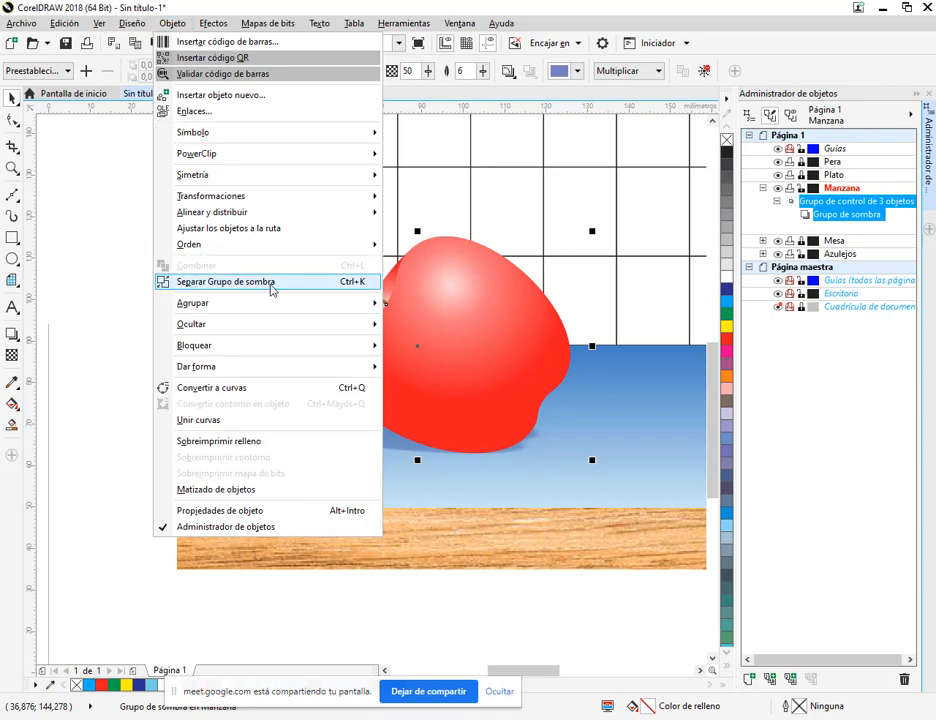
pyautogui.click(271, 288)
pyautogui.click(161, 332)
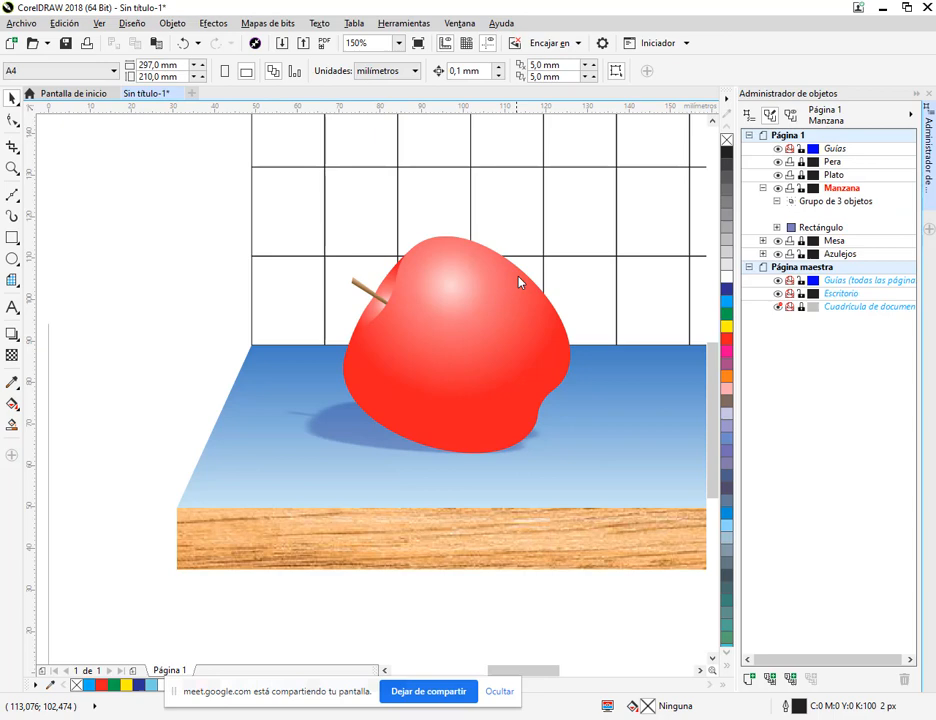
# Step: Select only the detached shadow beneath the apple, leaving the apple group unselected
pyautogui.click(464, 344)
pyautogui.click(325, 436)
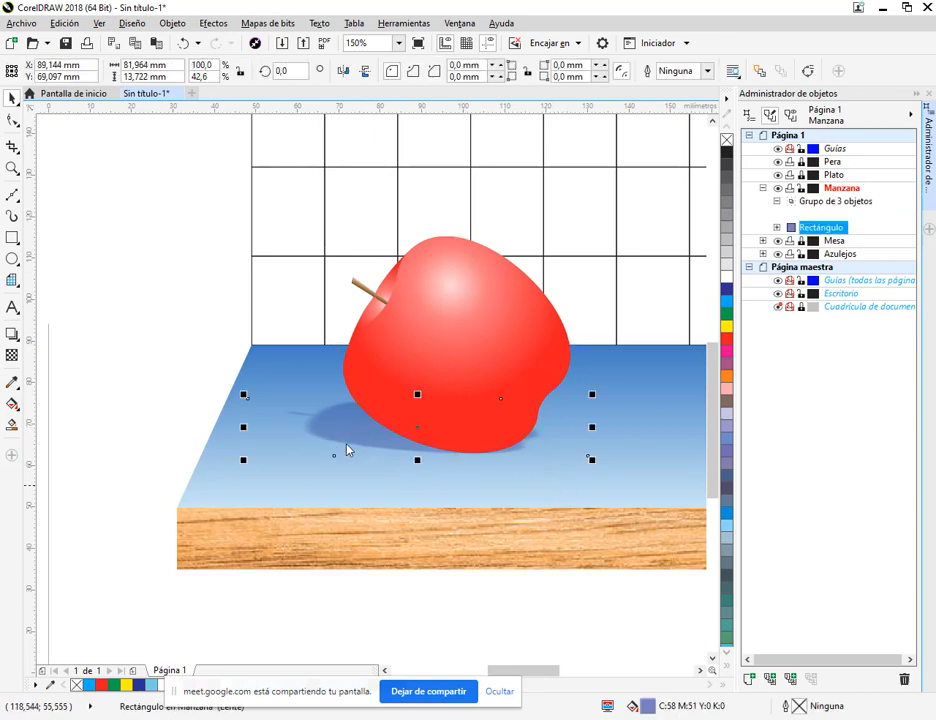
pyautogui.click(90, 351)
pyautogui.click(344, 443)
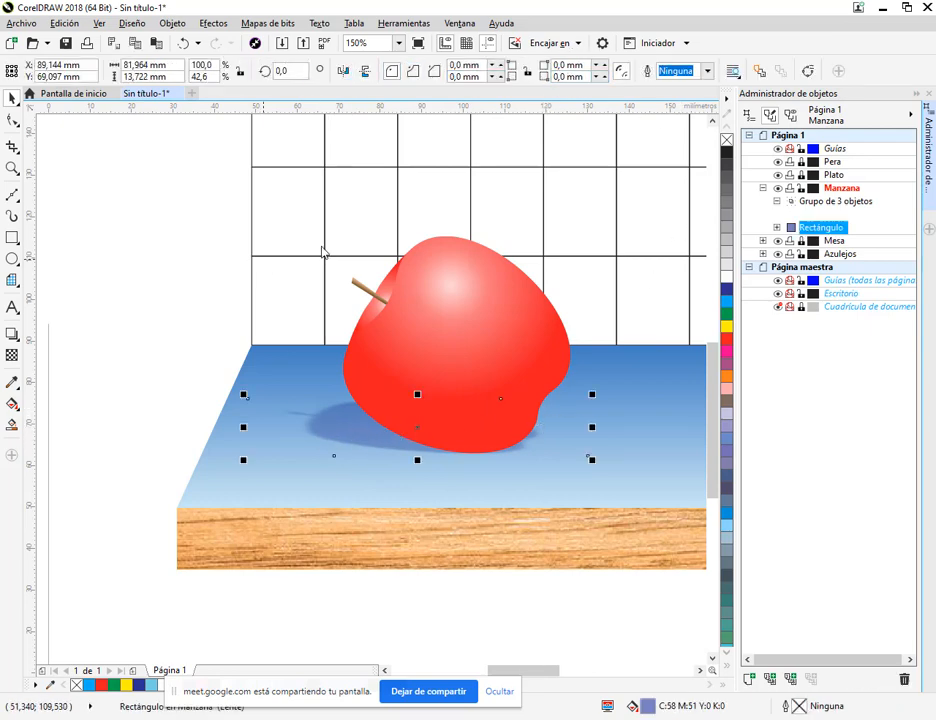
pyautogui.scroll(1, 377, 440)
pyautogui.scroll(-1, 447, 455)
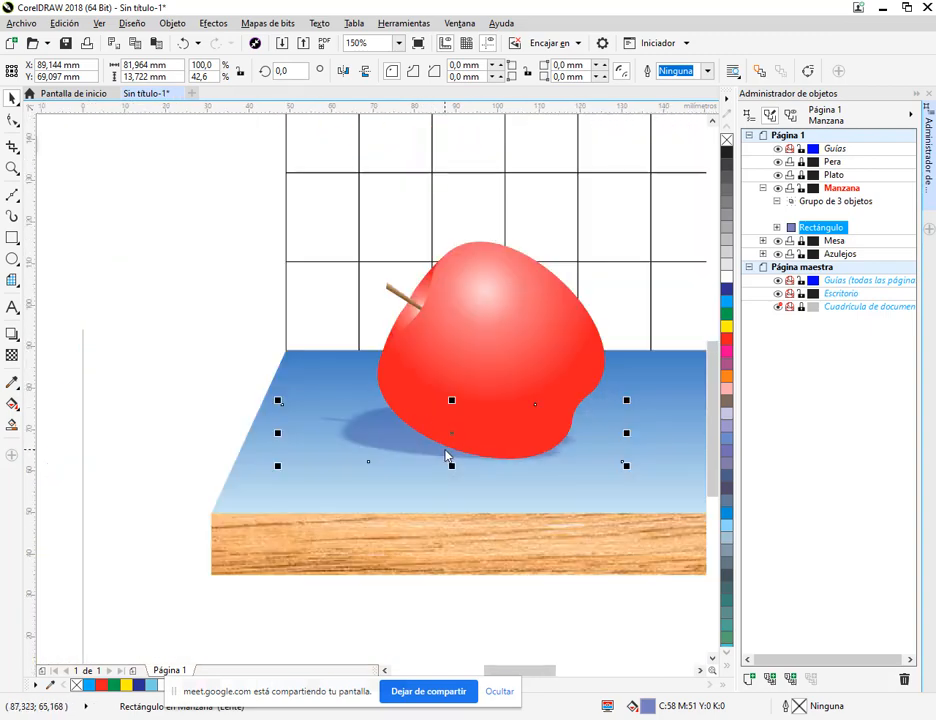
# Step: Try shifting the detached cast shadow slightly to another spot beneath the apple
pyautogui.moveTo(372, 445); pyautogui.dragTo(369, 449)
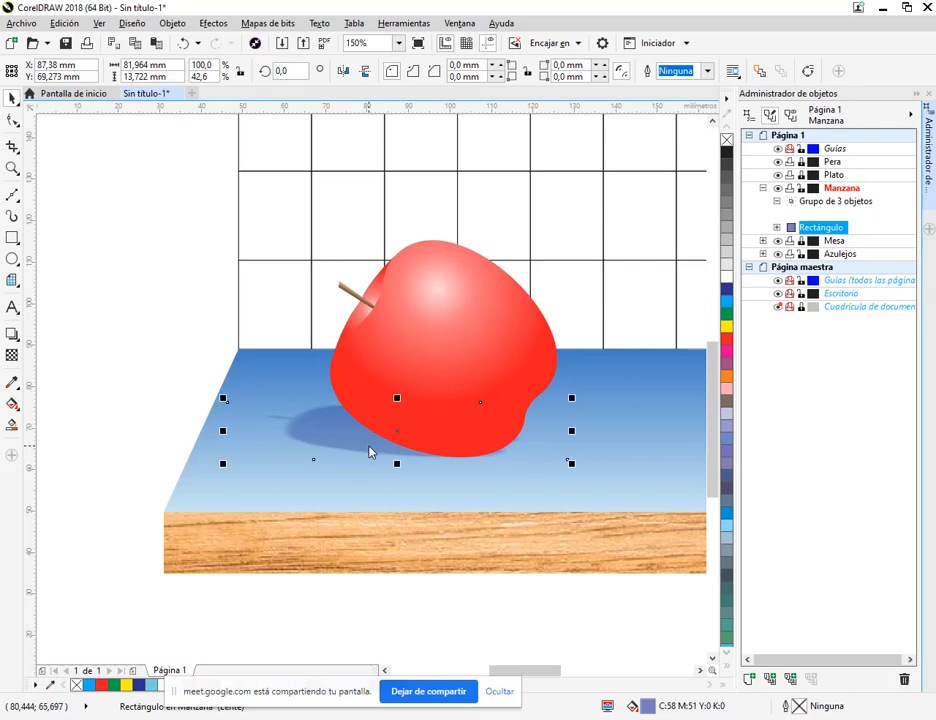
pyautogui.click(146, 372)
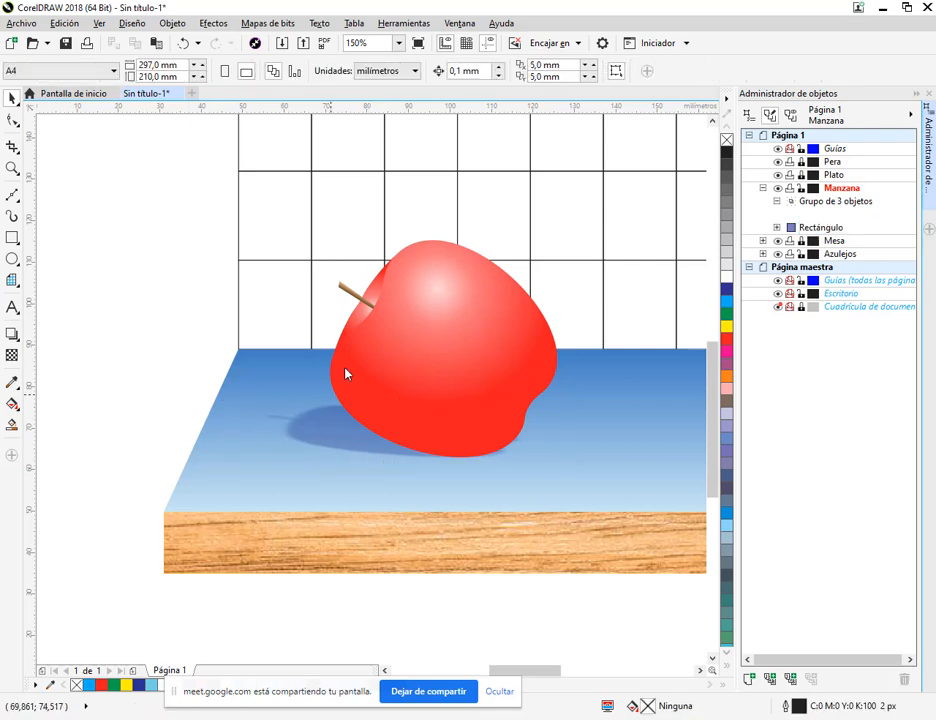
# Step: Undo the detached shadow's moves and its separation from the apple, and select the restored shadow group
pyautogui.click(182, 44)
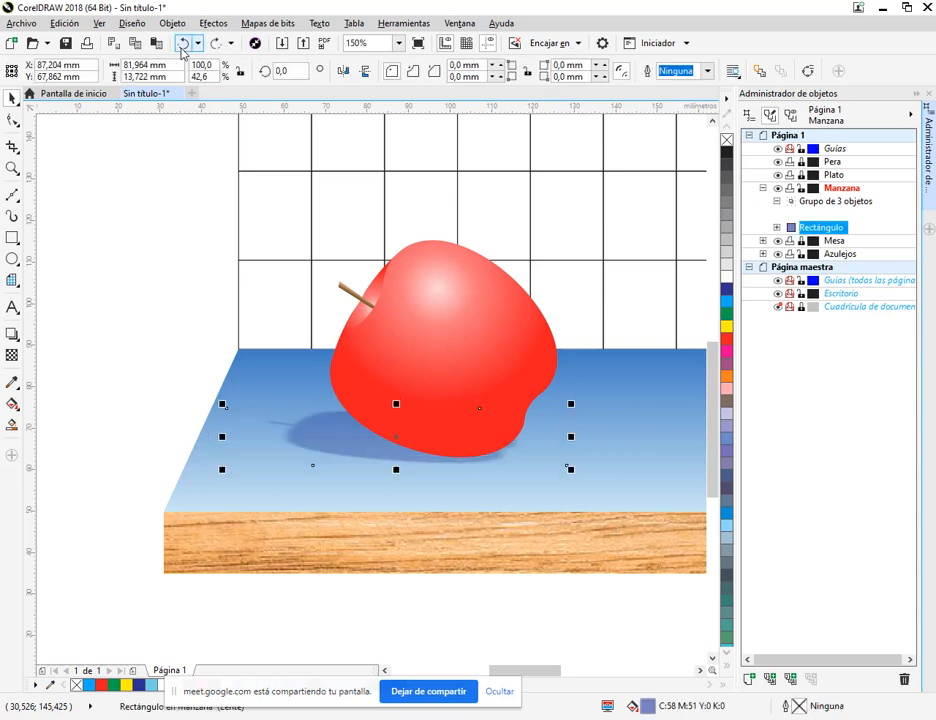
pyautogui.click(182, 48)
pyautogui.click(182, 48)
pyautogui.click(182, 48)
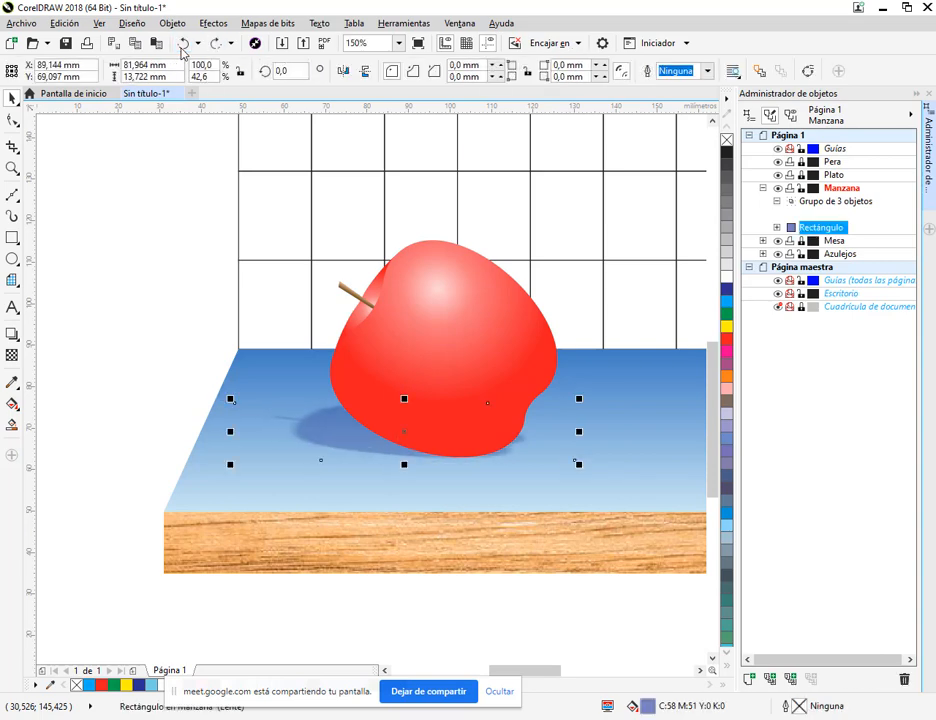
pyautogui.click(182, 50)
pyautogui.click(185, 225)
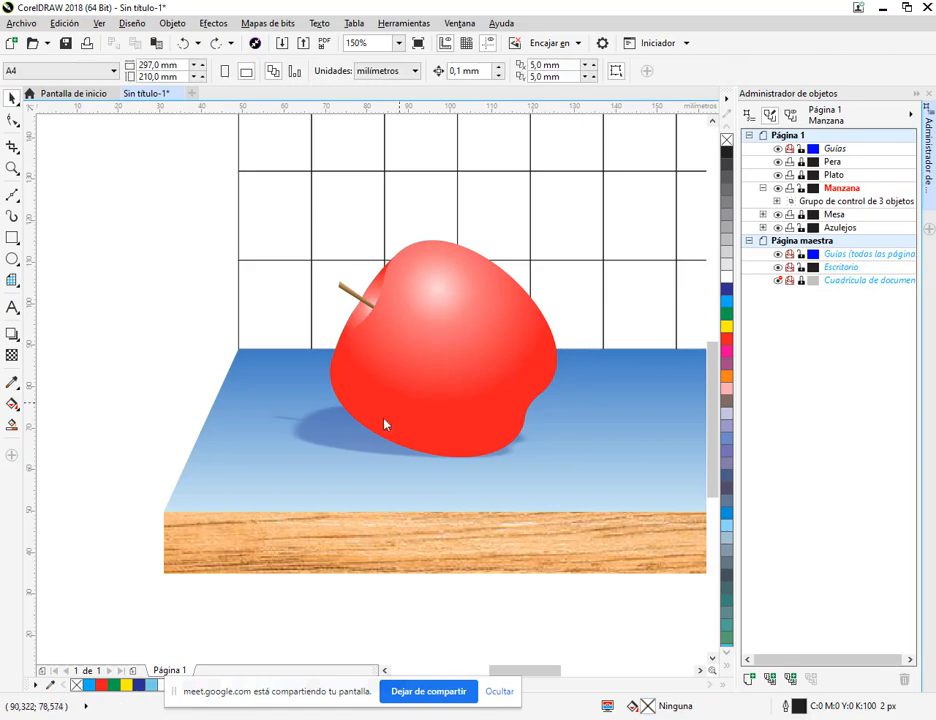
pyautogui.click(353, 443)
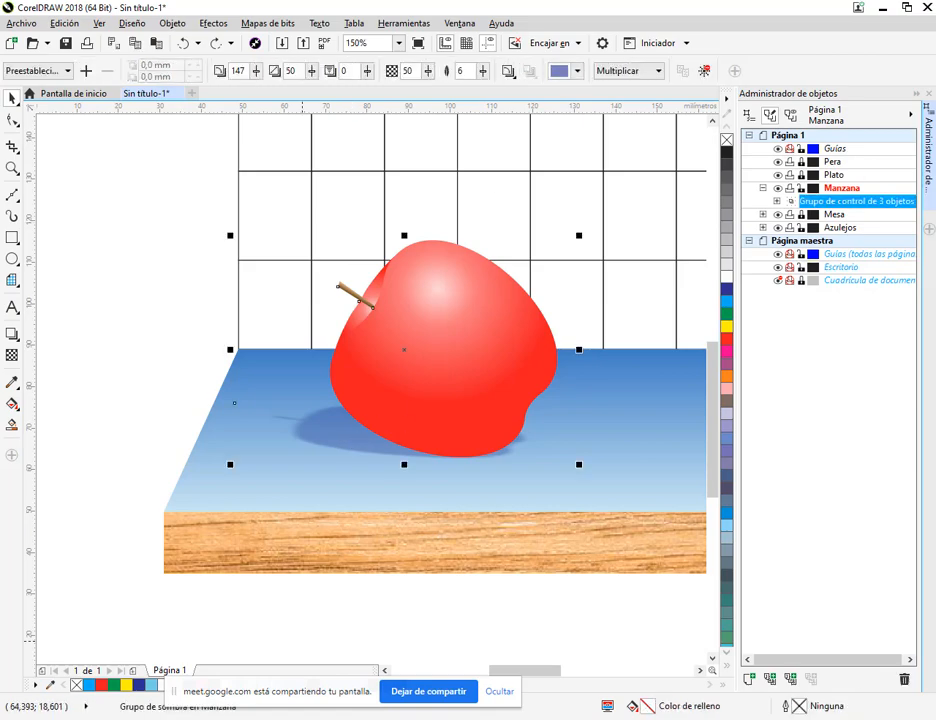
# Step: Switch to Chrome, close the "textura madera" search tab, and return to CorelDRAW with nothing selected
pyautogui.moveTo(125, 718)
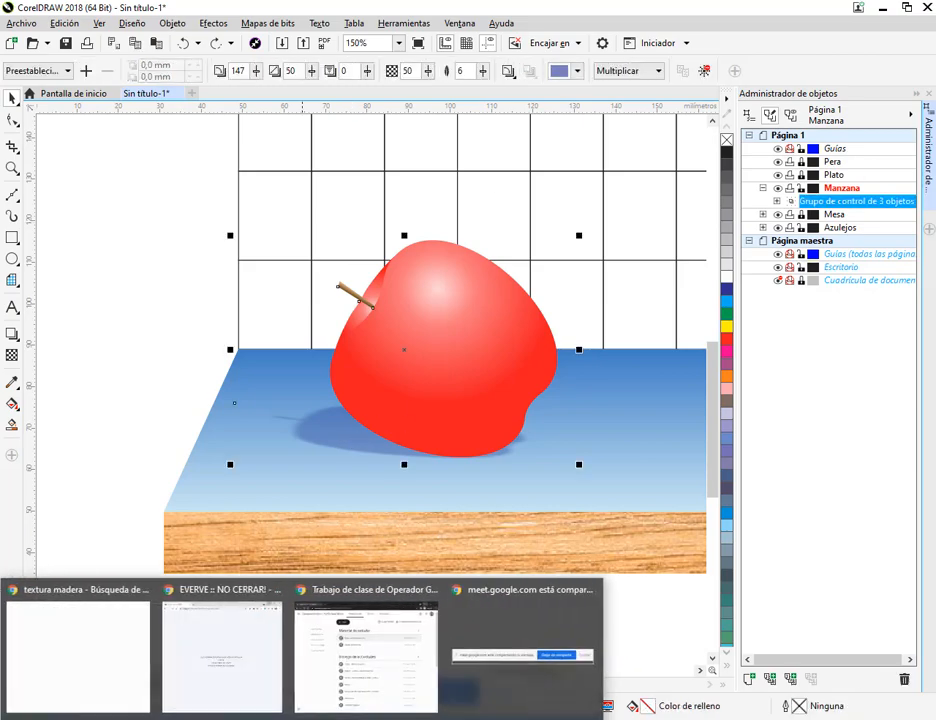
pyautogui.click(69, 685)
pyautogui.click(305, 12)
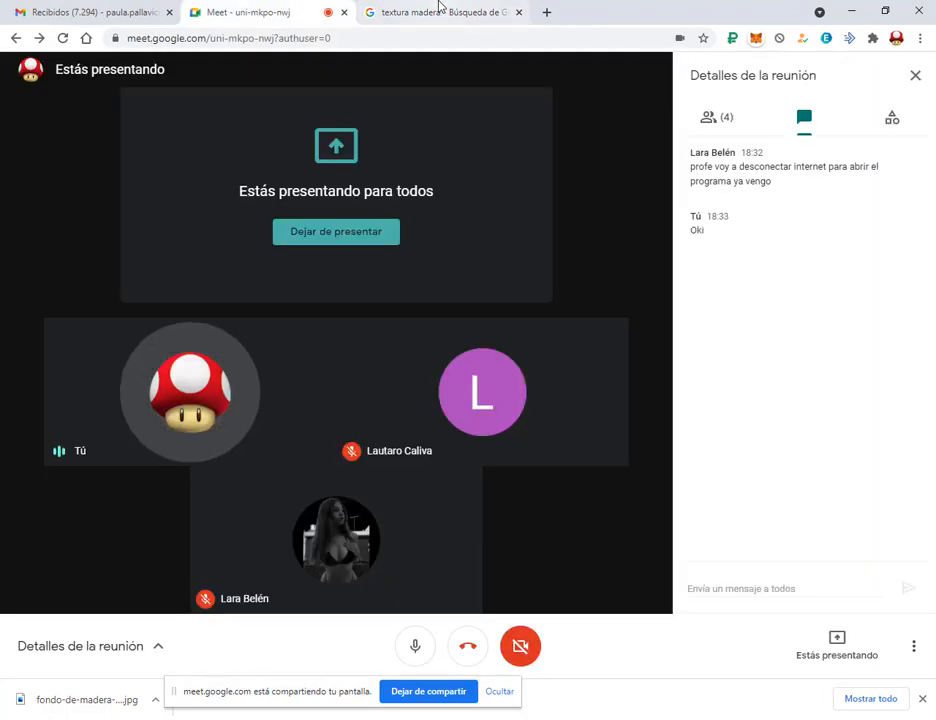
pyautogui.click(519, 12)
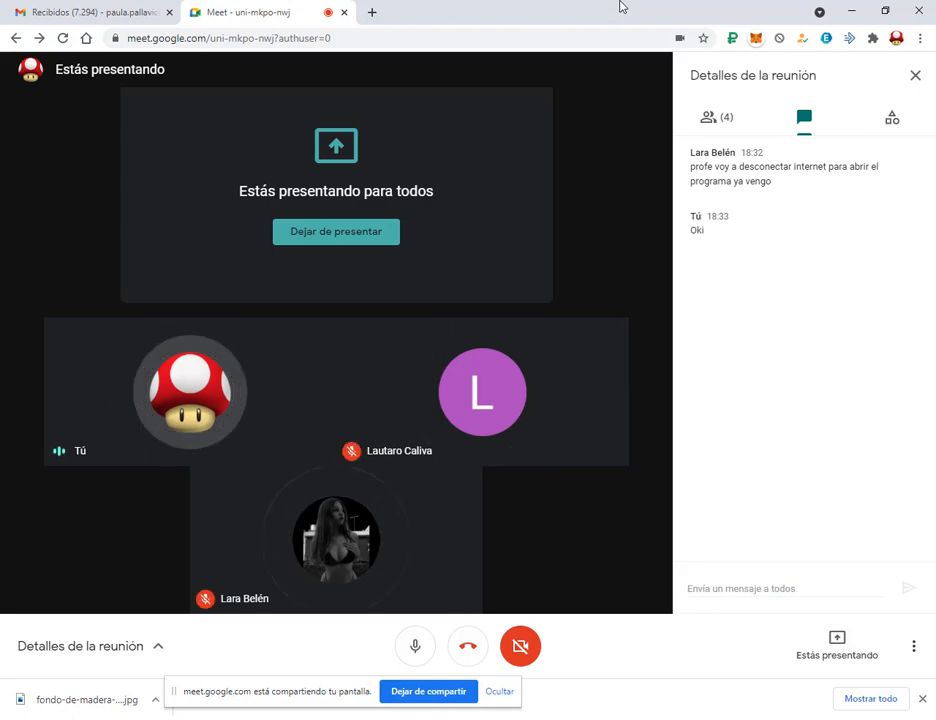
pyautogui.click(850, 9)
pyautogui.click(201, 254)
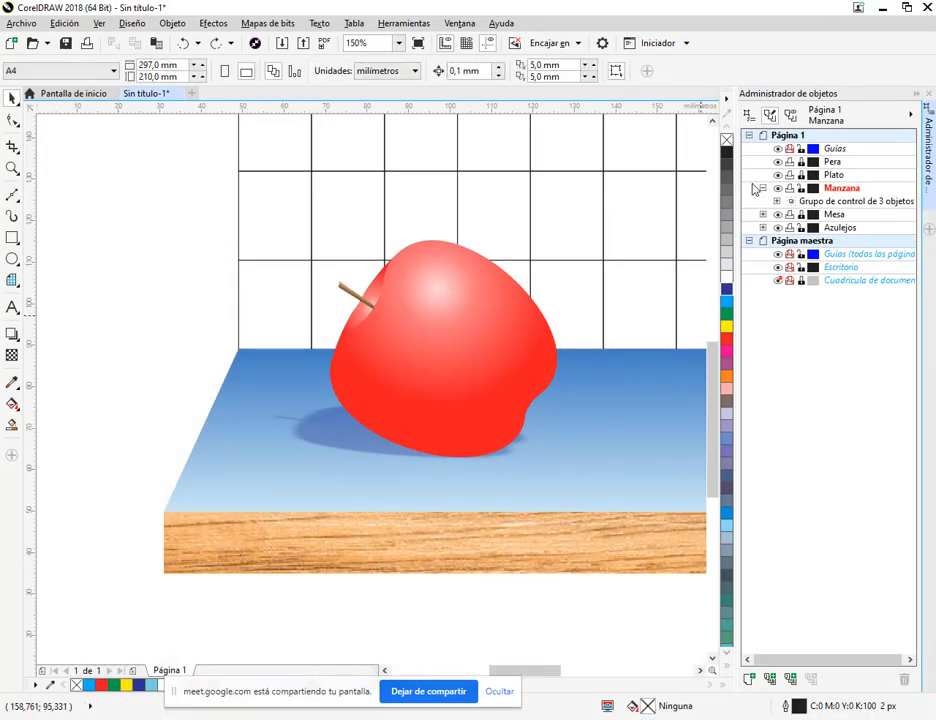
# Step: Save the drawing to the Desktop (Escritorio) as a CDR file named frutas
pyautogui.click(66, 44)
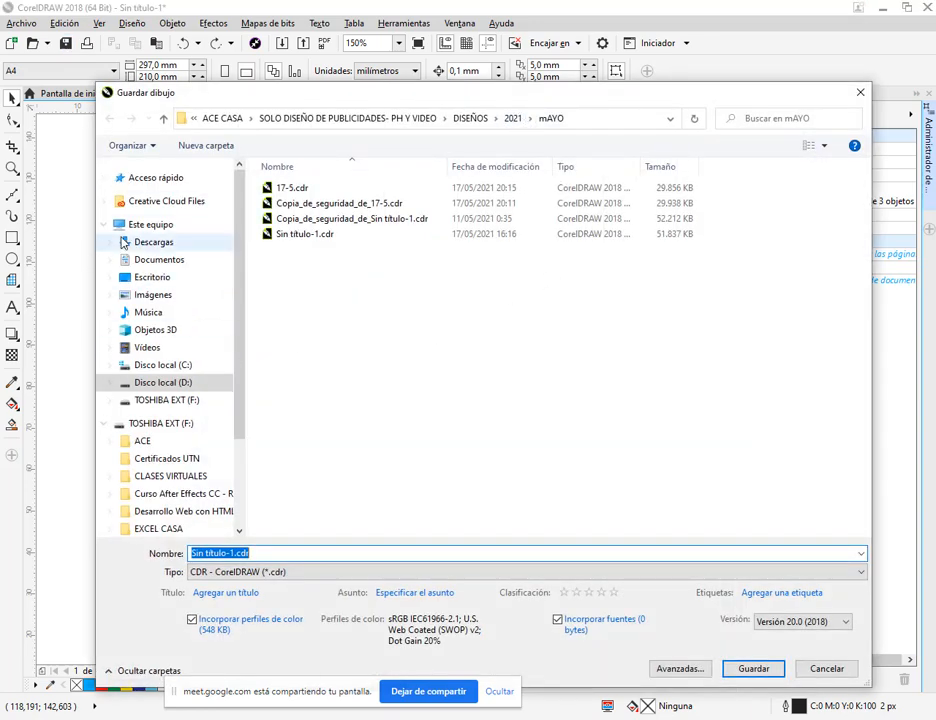
pyautogui.click(168, 277)
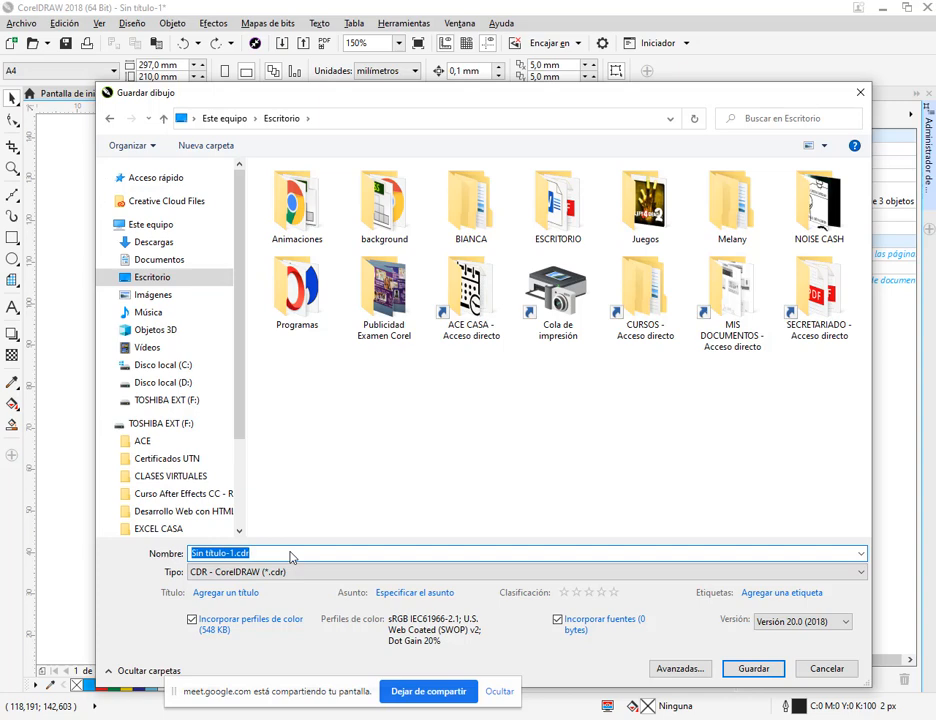
pyautogui.write('frutas')
pyautogui.press('Return')
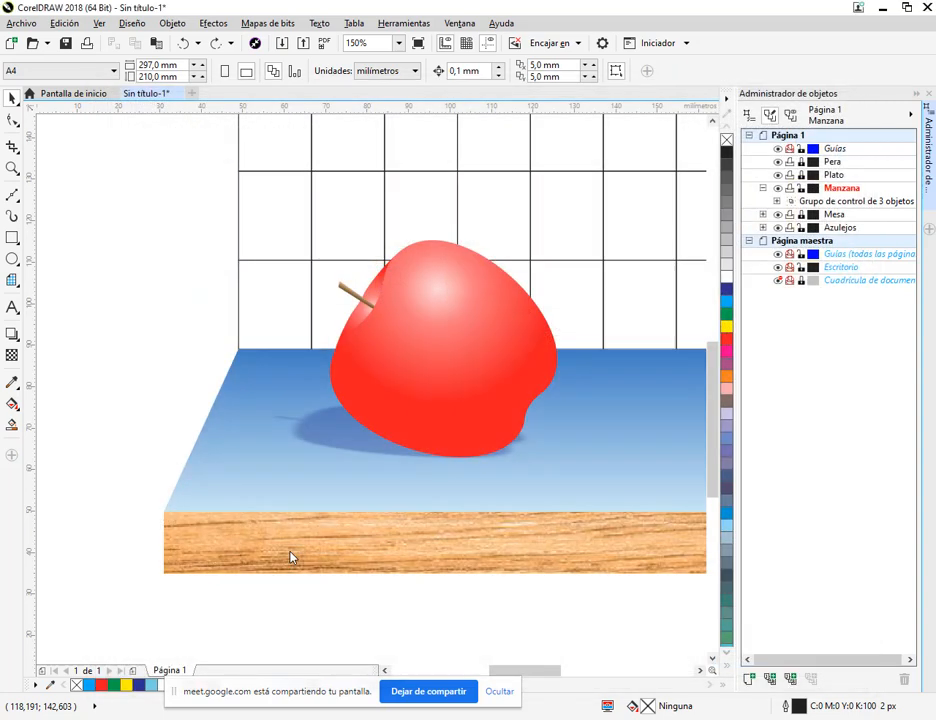
# Step: Lock the Manzana layer and collapse its contents
pyautogui.click(801, 189)
pyautogui.click(763, 188)
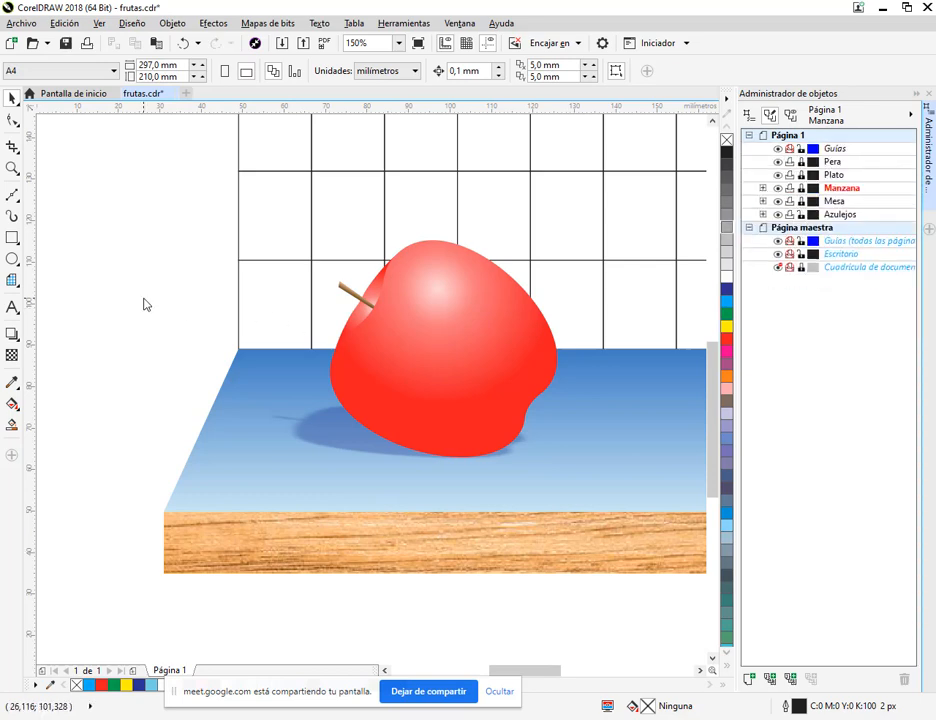
# Step: Make Pera the active layer for a Bézier drawing in the empty area below the reference fruit image
pyautogui.scroll(-2, 358, 362)
pyautogui.moveTo(302, 350); pyautogui.dragTo(564, 433)
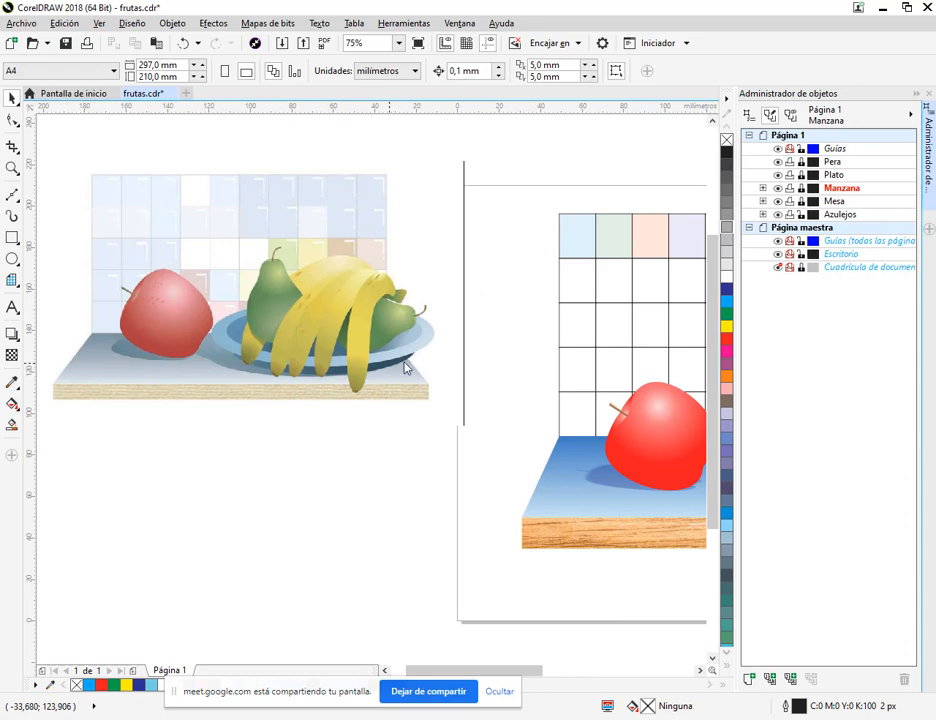
pyautogui.scroll(2, 244, 303)
pyautogui.moveTo(320, 309); pyautogui.dragTo(428, 326)
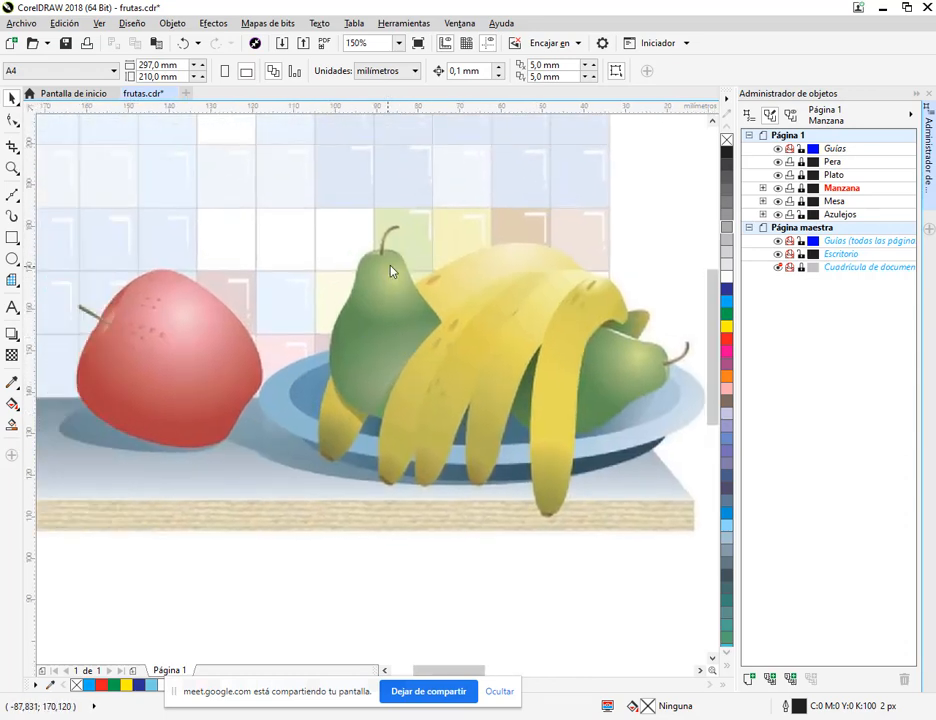
pyautogui.scroll(-3, 500, 350)
pyautogui.scroll(-2, 428, 410)
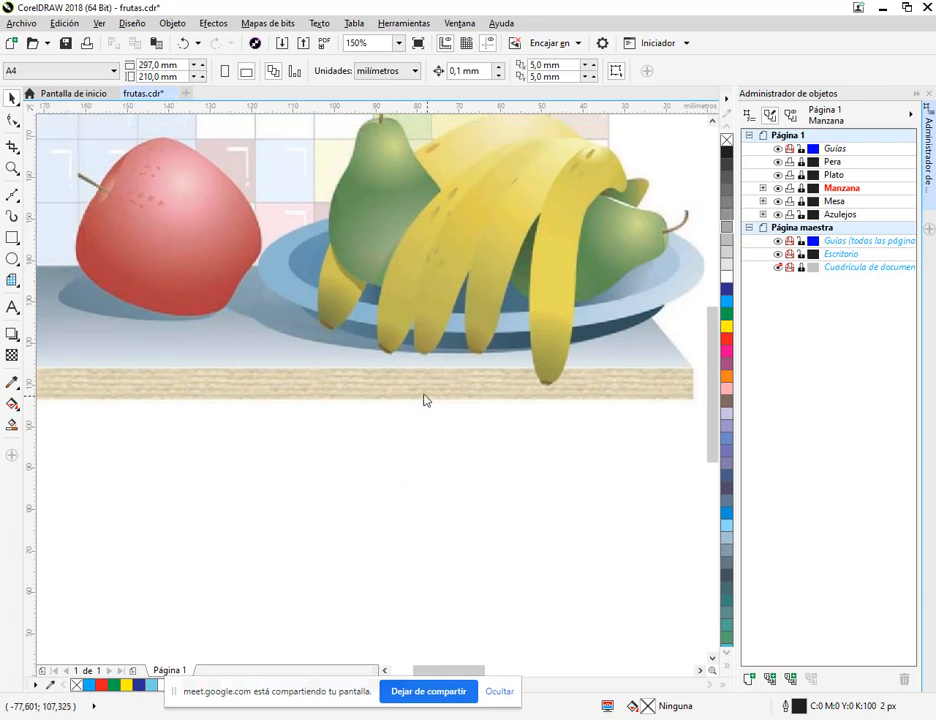
pyautogui.scroll(-2, 388, 345)
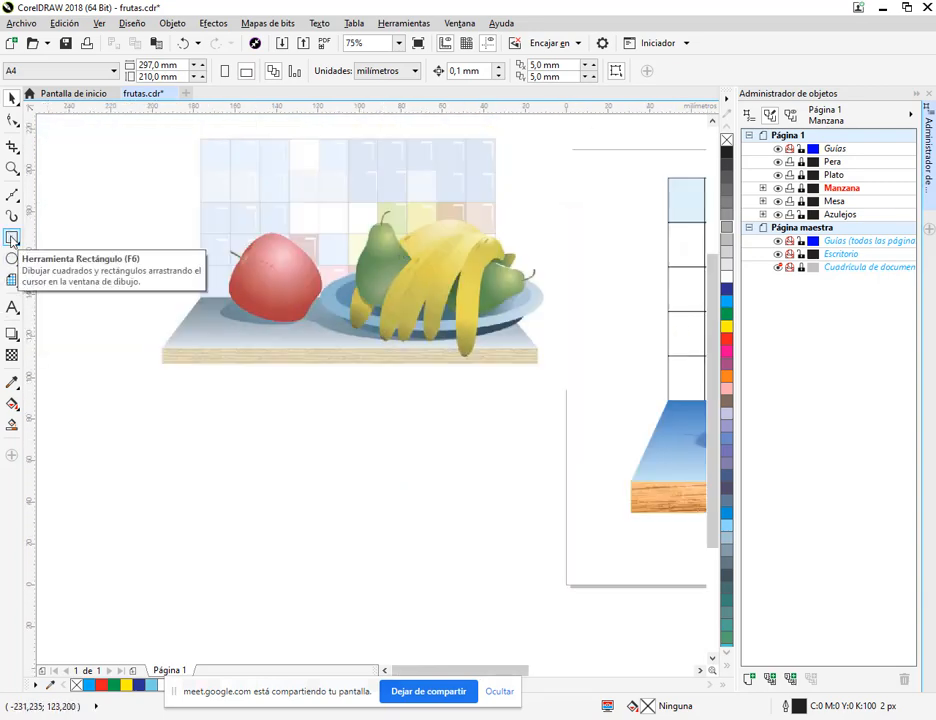
pyautogui.click(12, 197)
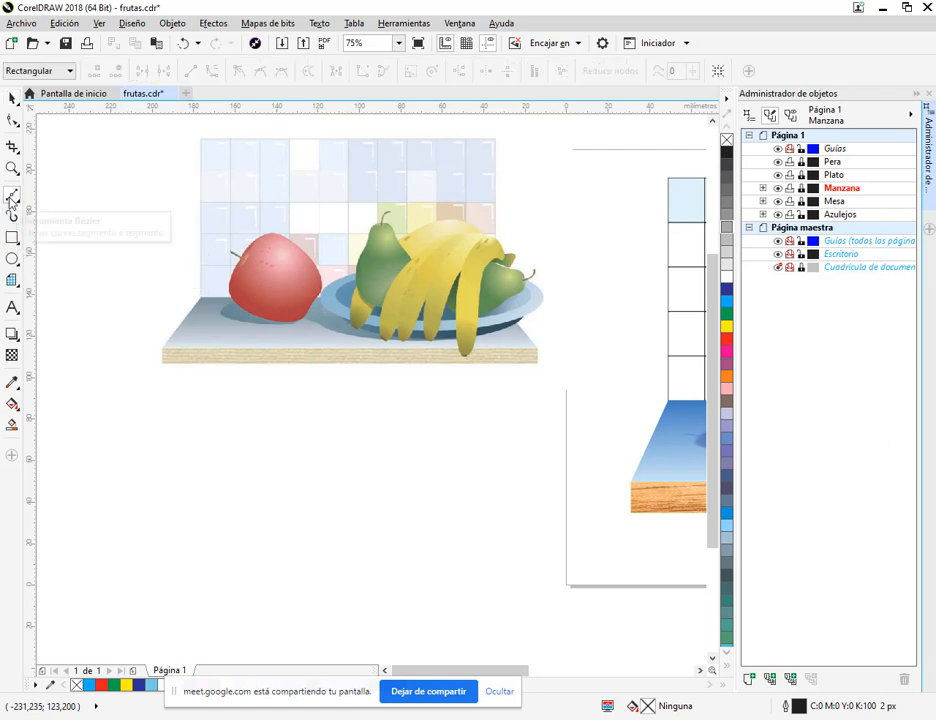
pyautogui.click(321, 404)
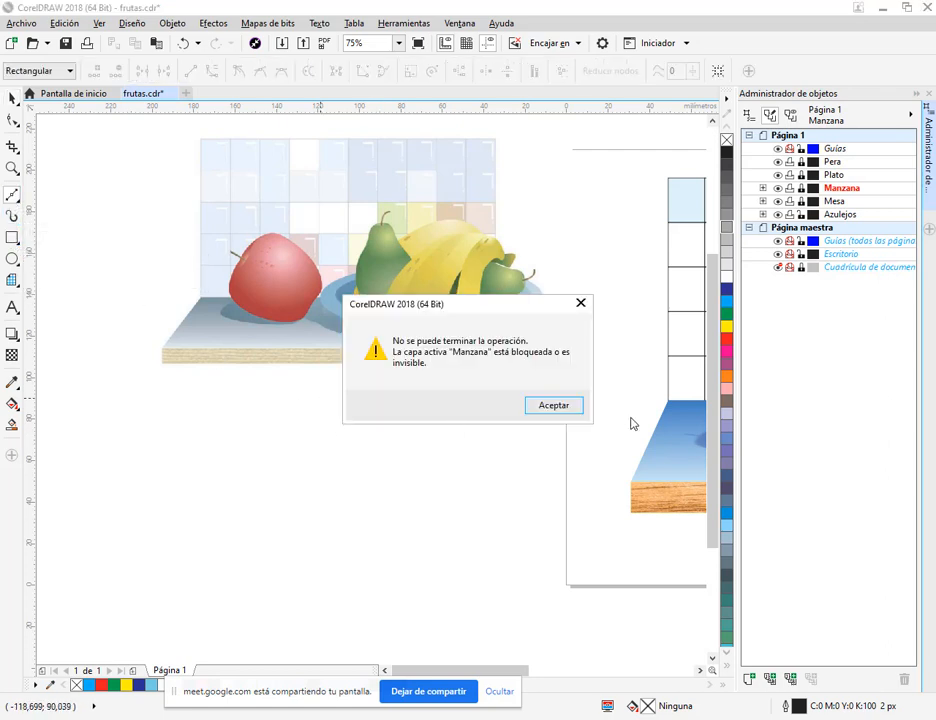
pyautogui.click(574, 411)
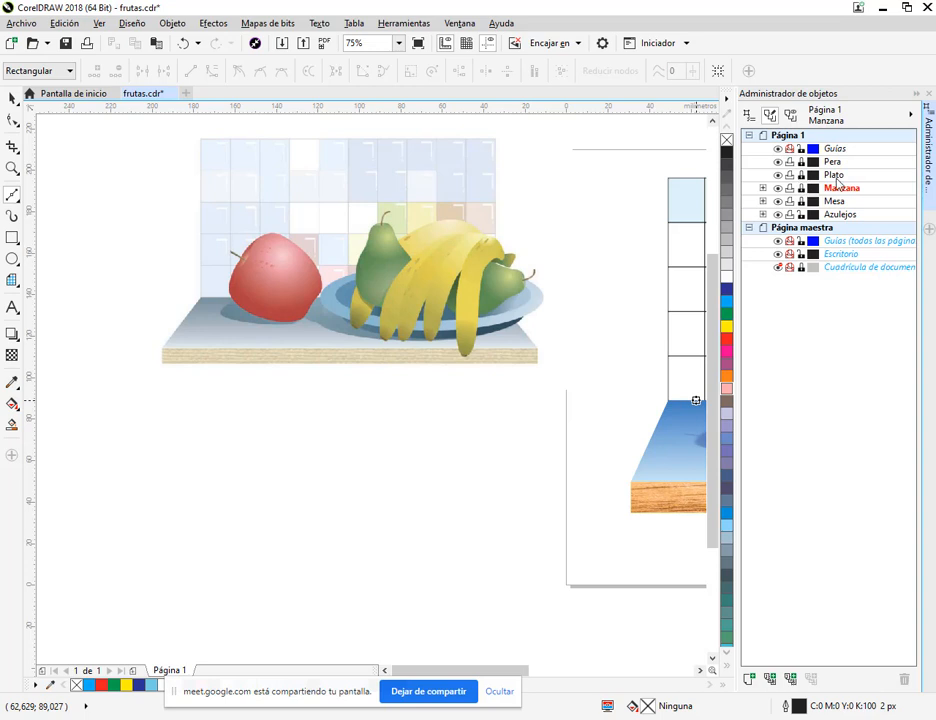
pyautogui.click(834, 164)
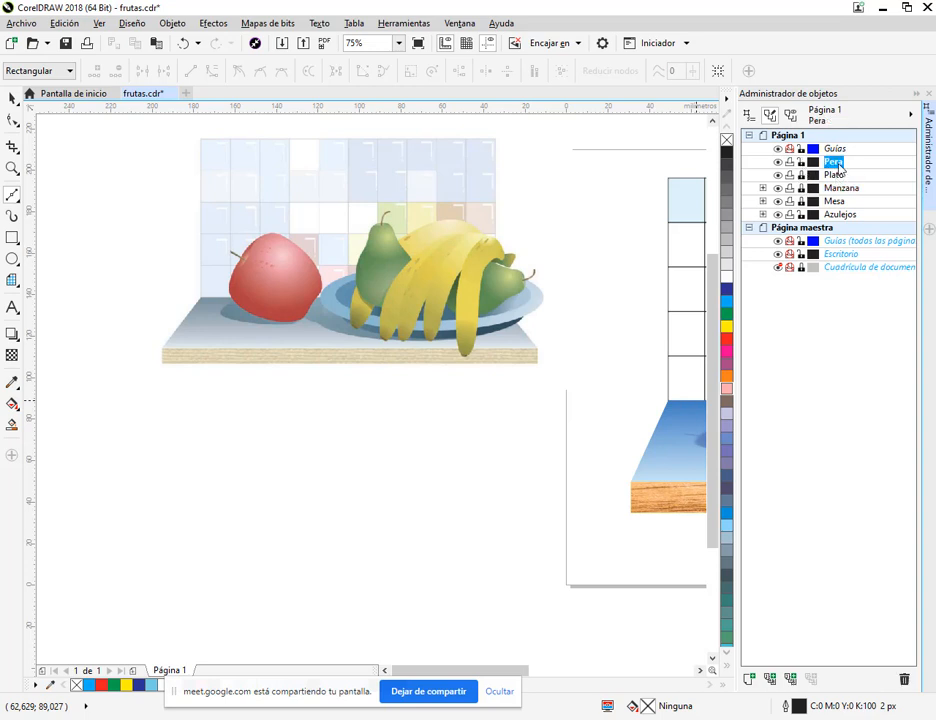
# Step: Draw a closed five-node Bézier outline with a shallow notched top and wider base below the reference image
pyautogui.click(316, 399)
pyautogui.click(356, 404)
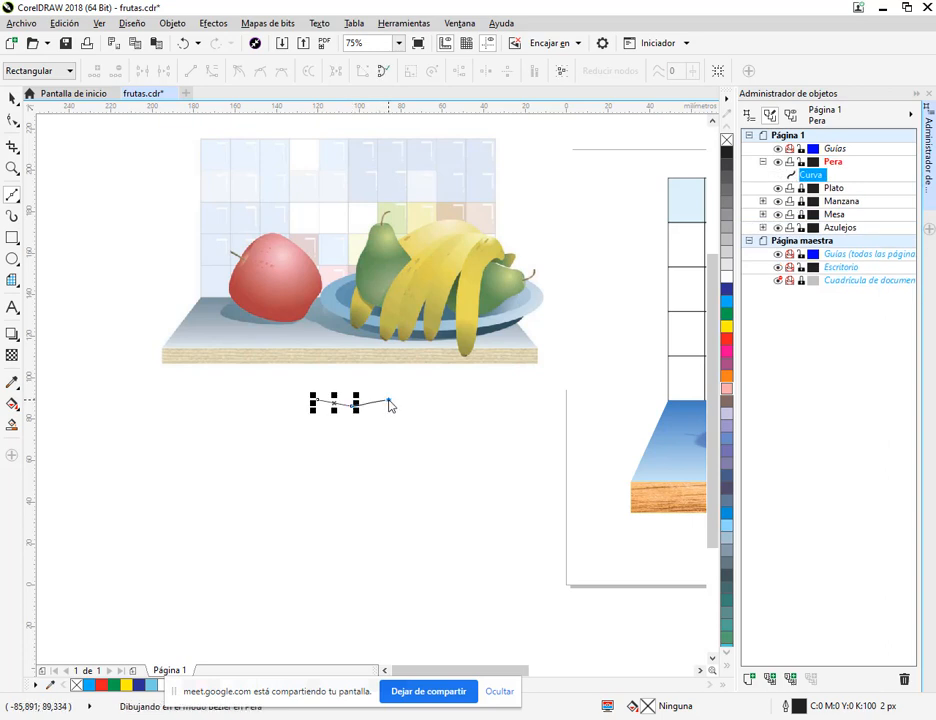
pyautogui.doubleClick(390, 401)
pyautogui.doubleClick(394, 481)
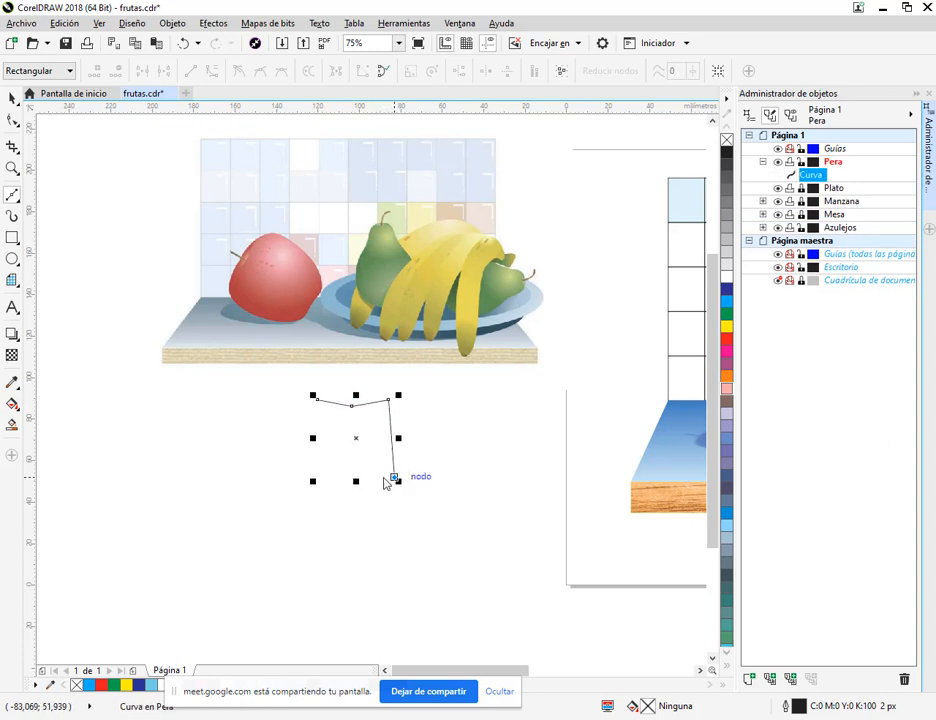
pyautogui.click(305, 471)
pyautogui.click(316, 400)
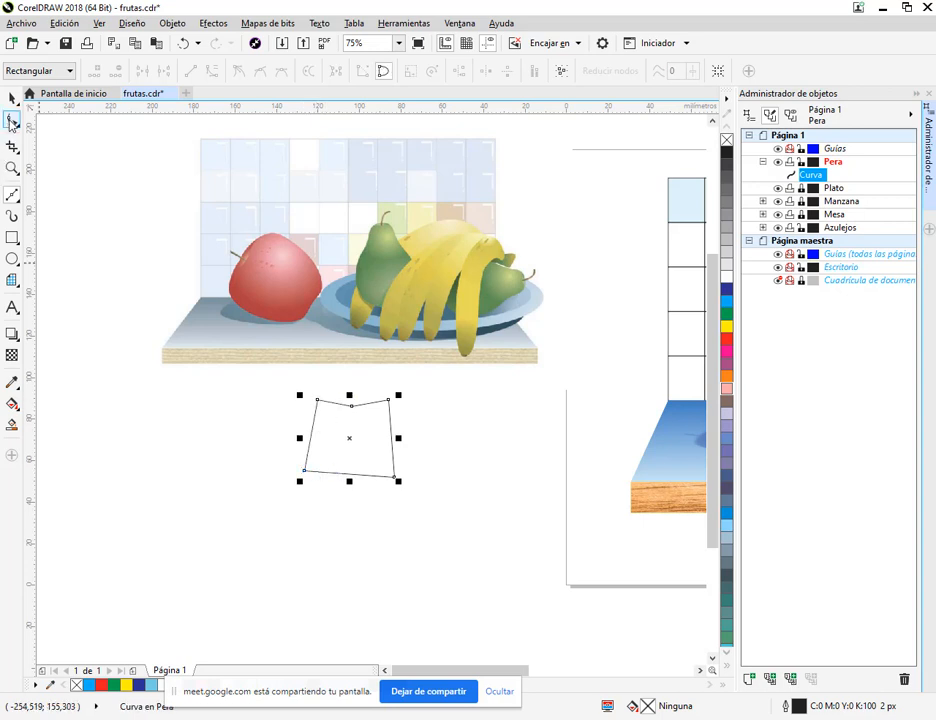
# Step: Adjust the outline's two lower corner nodes so that its bottom edge is level and slightly wider
pyautogui.click(11, 120)
pyautogui.scroll(2, 376, 480)
pyautogui.moveTo(237, 468); pyautogui.dragTo(236, 477)
pyautogui.moveTo(420, 482); pyautogui.dragTo(427, 480)
pyautogui.hscroll(-3, 429, 477)
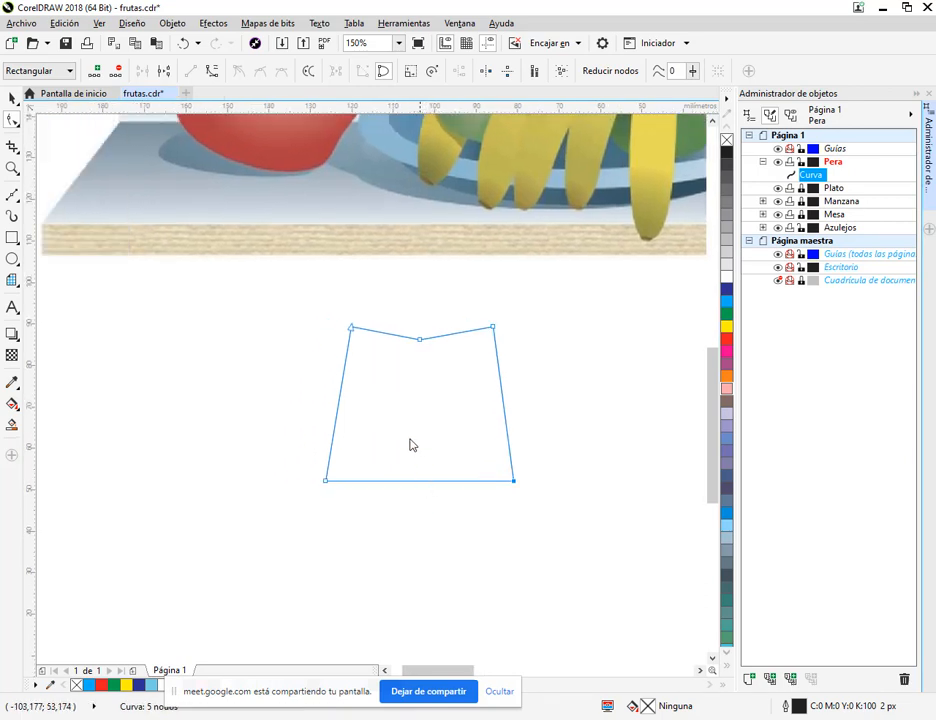
# Step: Add a node at the middle of the outline's bottom edge and pull it far down into a point
pyautogui.scroll(-3, 426, 434)
pyautogui.hscroll(1, 349, 302)
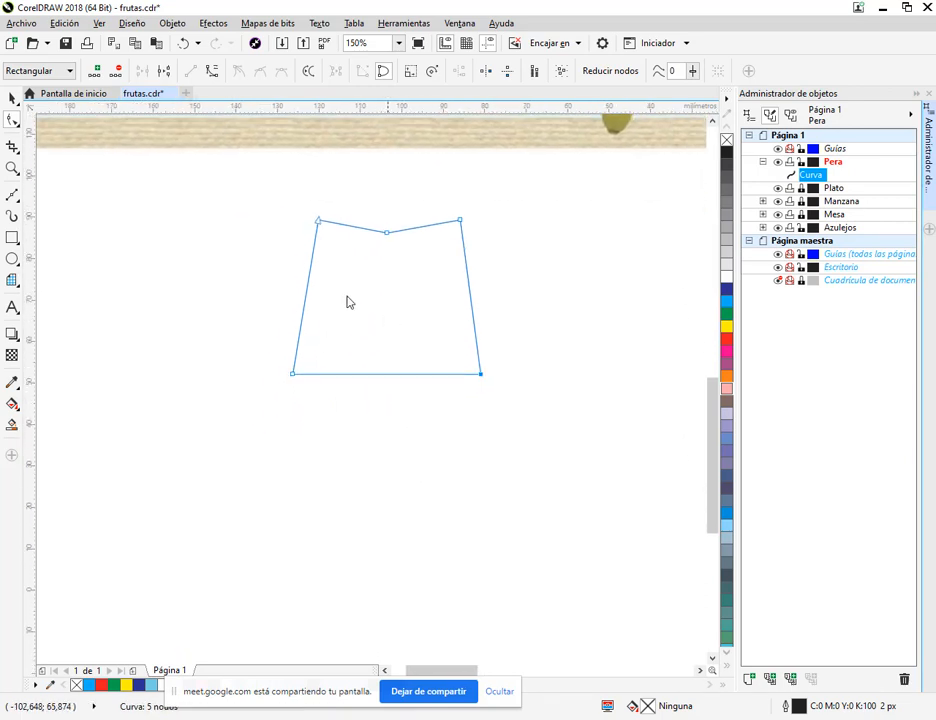
pyautogui.click(391, 374)
pyautogui.doubleClick(389, 373)
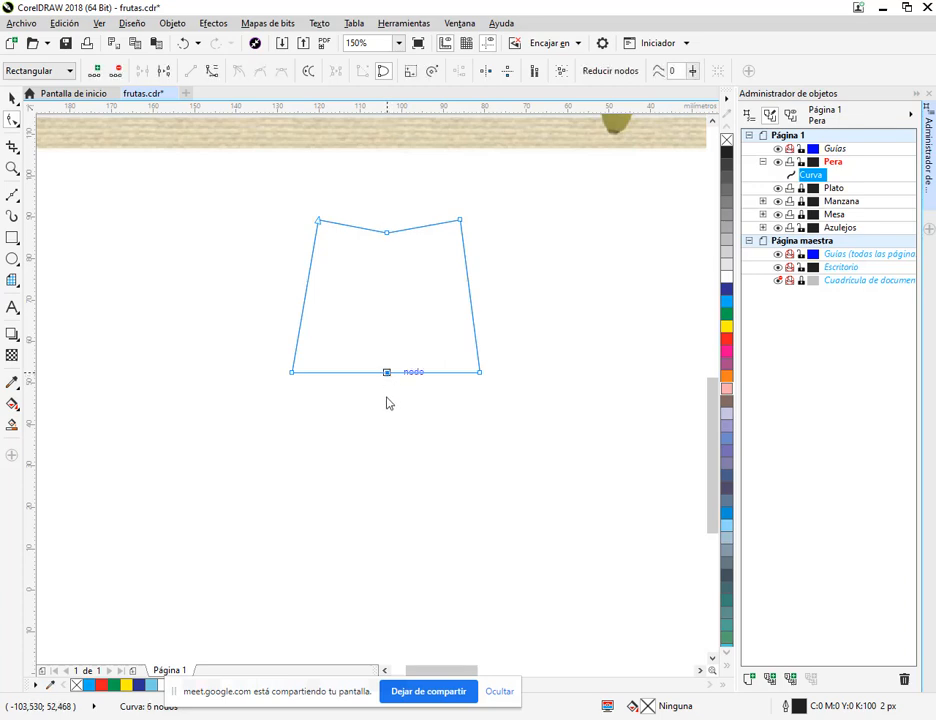
pyautogui.moveTo(389, 373); pyautogui.dragTo(391, 579)
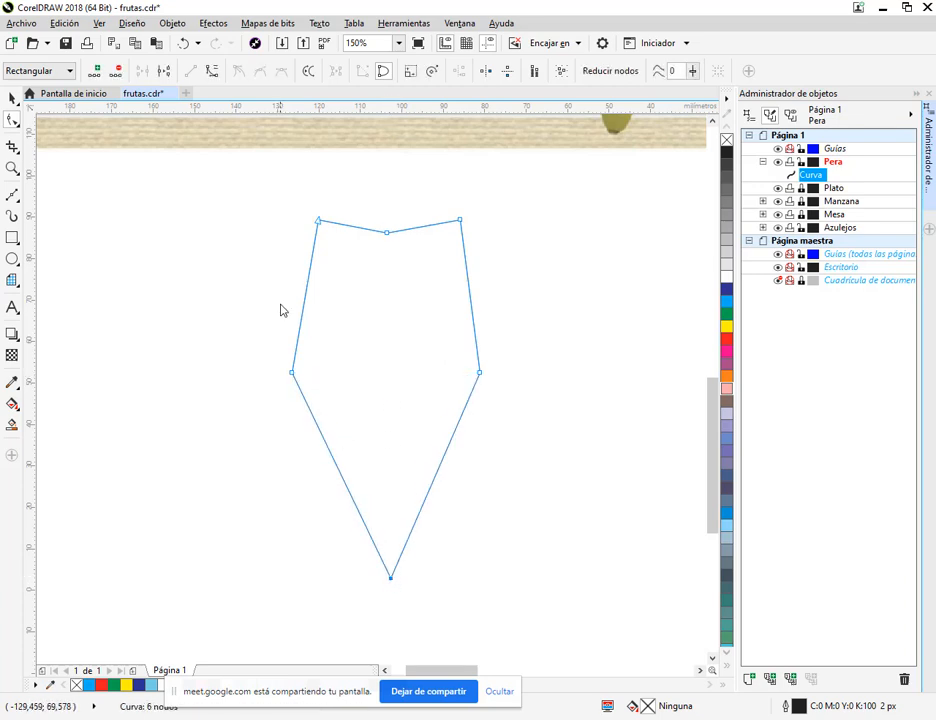
# Step: Select all six nodes of the pear outline and convert its straight segments to curves
pyautogui.scroll(-2, 282, 309)
pyautogui.moveTo(424, 425)
pyautogui.mouseDown()
pyautogui.moveTo(443, 491)
pyautogui.moveTo(424, 449)
pyautogui.mouseUp()
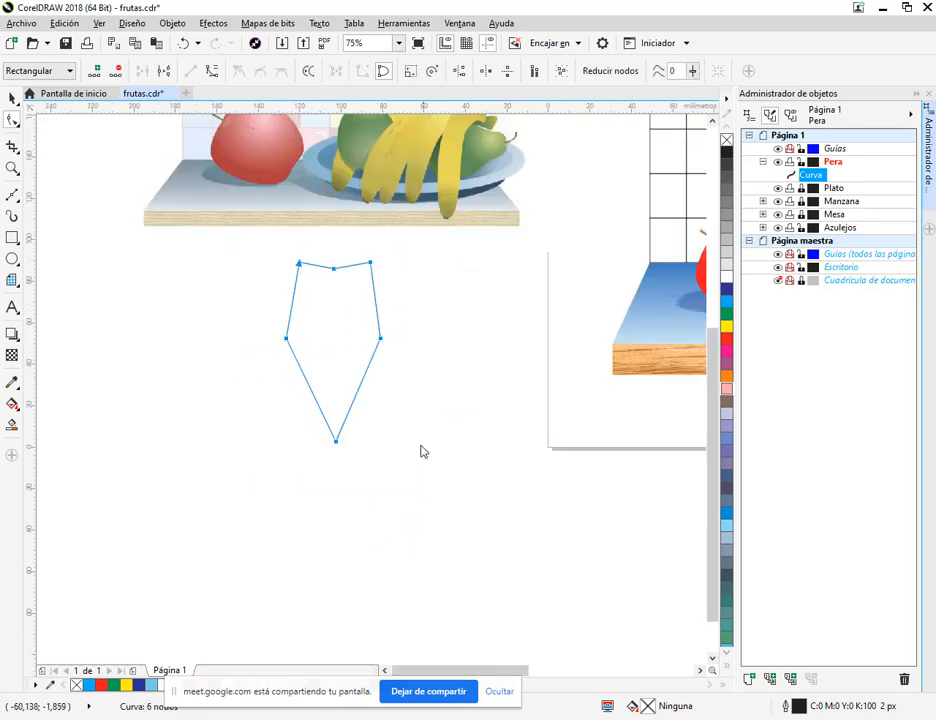
pyautogui.click(212, 77)
pyautogui.moveTo(411, 341); pyautogui.dragTo(461, 431)
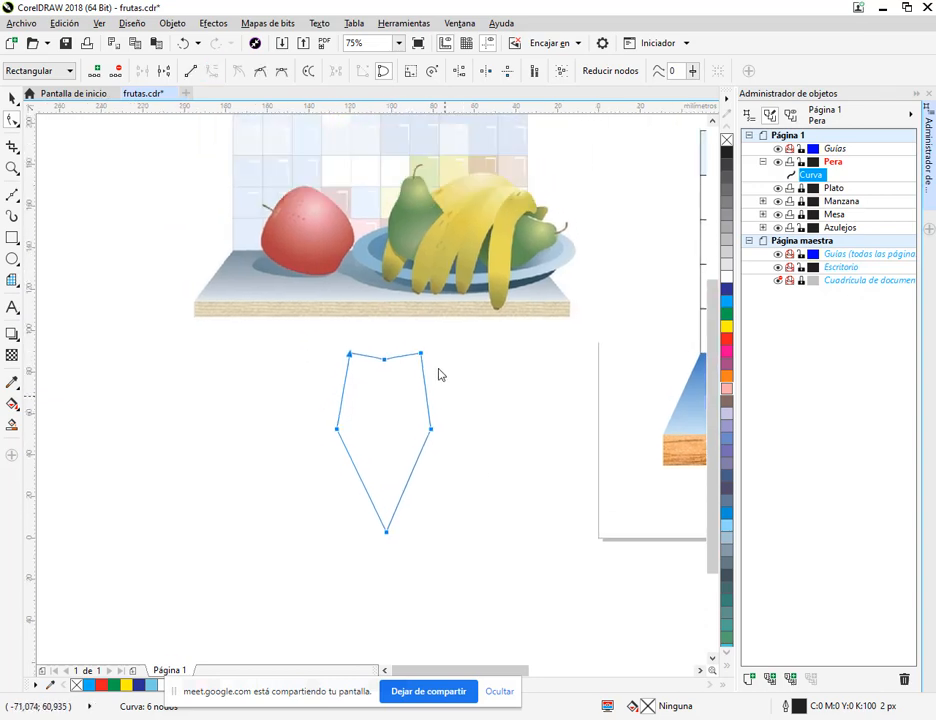
# Step: Move the outline's two top corner nodes inward to narrow the neck and bend the upper sides
pyautogui.click(437, 361)
pyautogui.scroll(1, 419, 361)
pyautogui.moveTo(422, 344); pyautogui.dragTo(406, 346)
pyautogui.click(281, 345)
pyautogui.moveTo(296, 348); pyautogui.dragTo(296, 346)
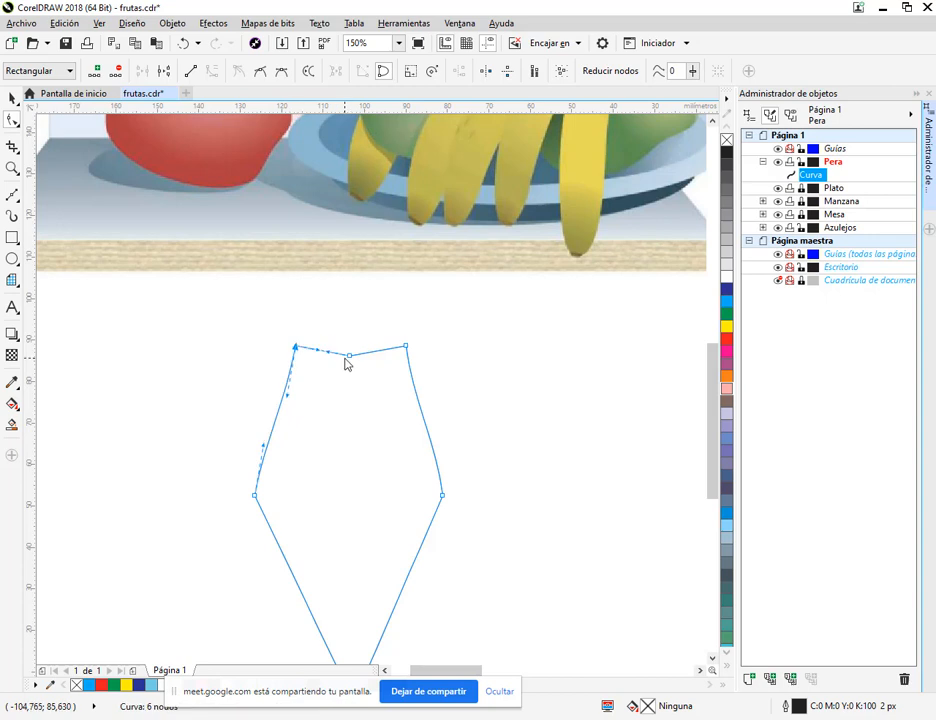
# Step: Make the middle node and both corner nodes of the pear outline's upper edge symmetrical
pyautogui.scroll(2, 352, 359)
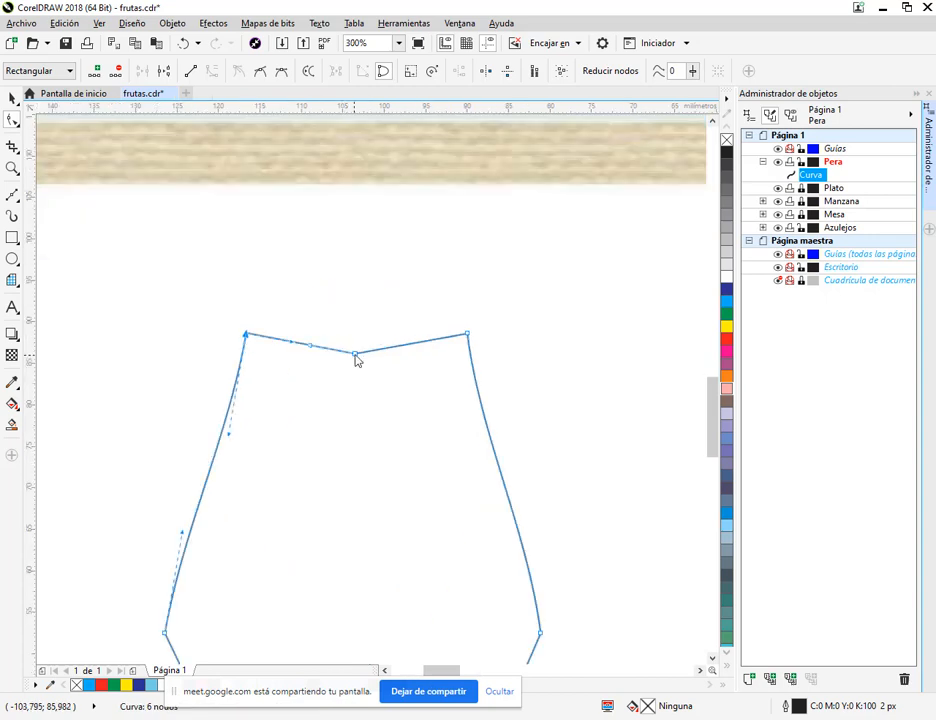
pyautogui.click(281, 70)
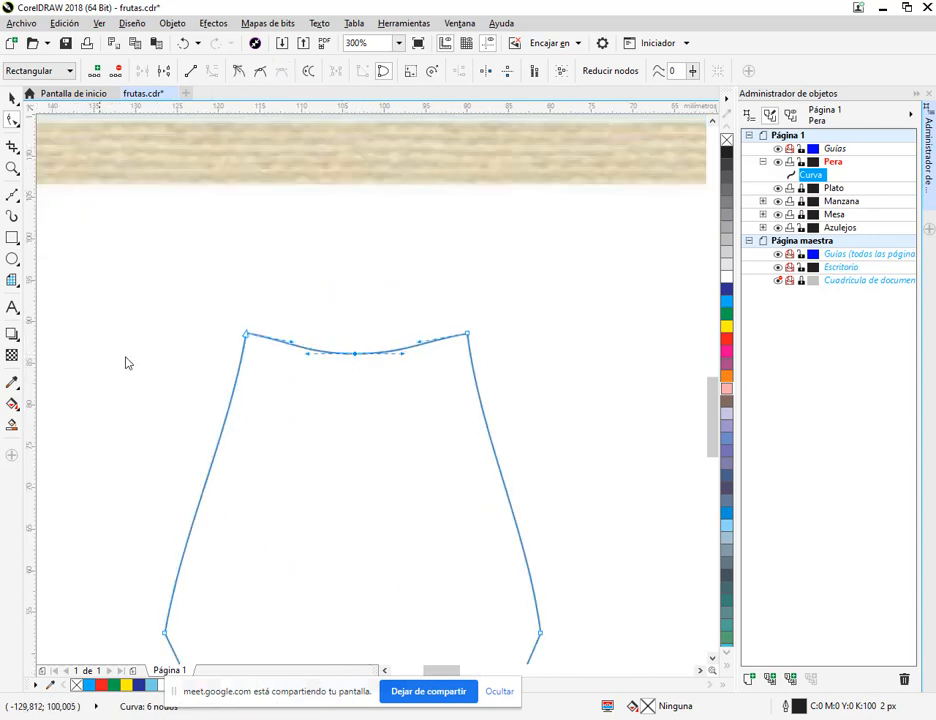
pyautogui.click(468, 336)
pyautogui.click(283, 76)
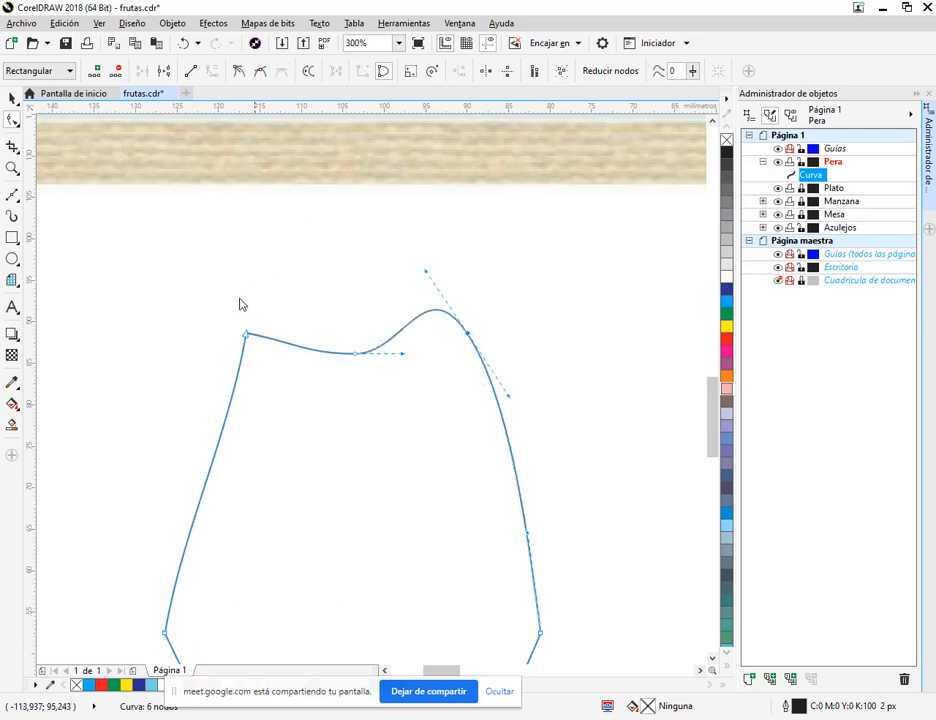
pyautogui.click(245, 336)
pyautogui.click(282, 70)
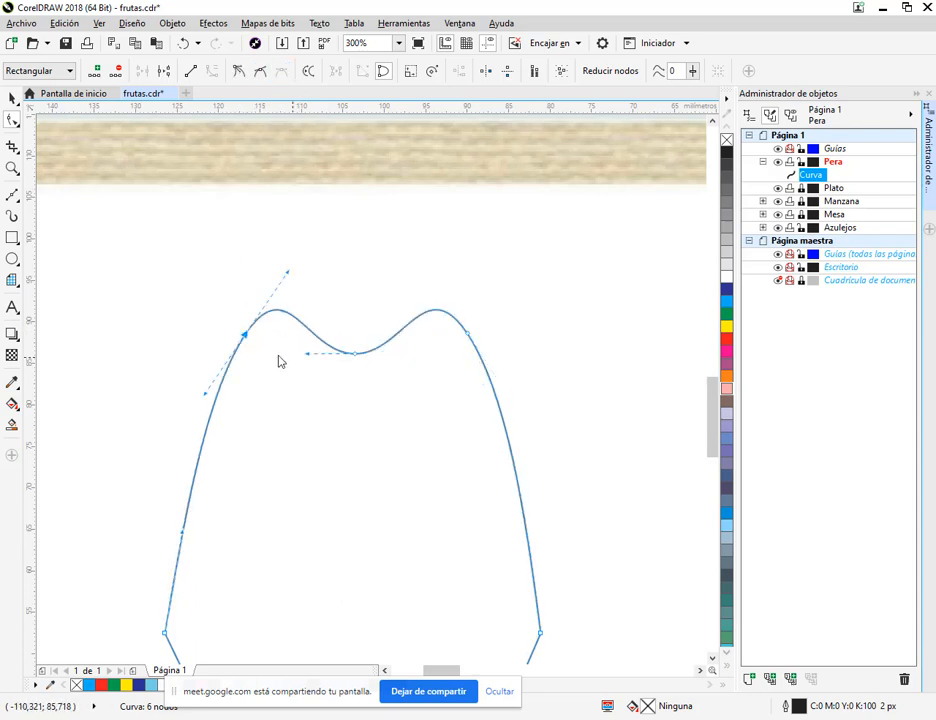
# Step: Flatten the handles of the two top corner nodes and raise the middle node for a shallower dip in the pear's top
pyautogui.moveTo(289, 271); pyautogui.dragTo(290, 302)
pyautogui.click(466, 335)
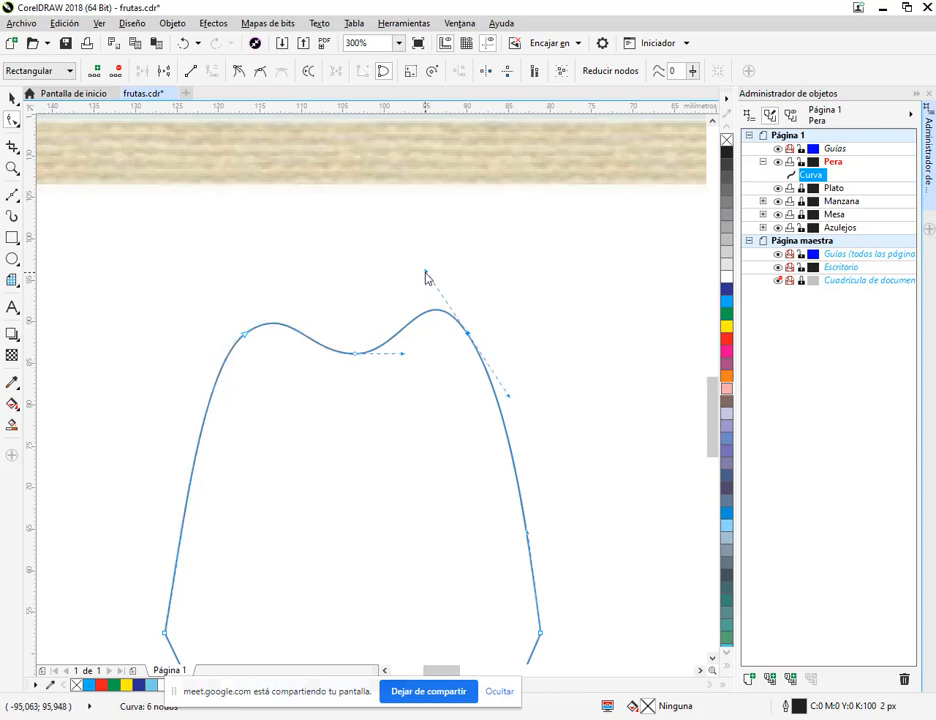
pyautogui.moveTo(425, 277); pyautogui.dragTo(460, 331)
pyautogui.scroll(-2, 462, 348)
pyautogui.scroll(3, 428, 354)
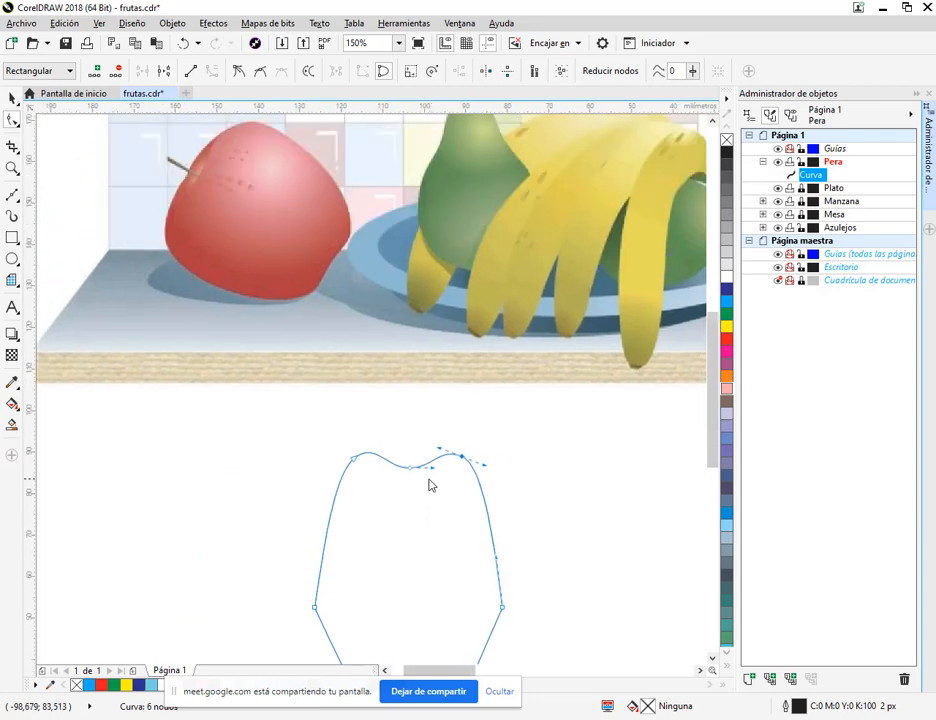
pyautogui.scroll(2, 378, 561)
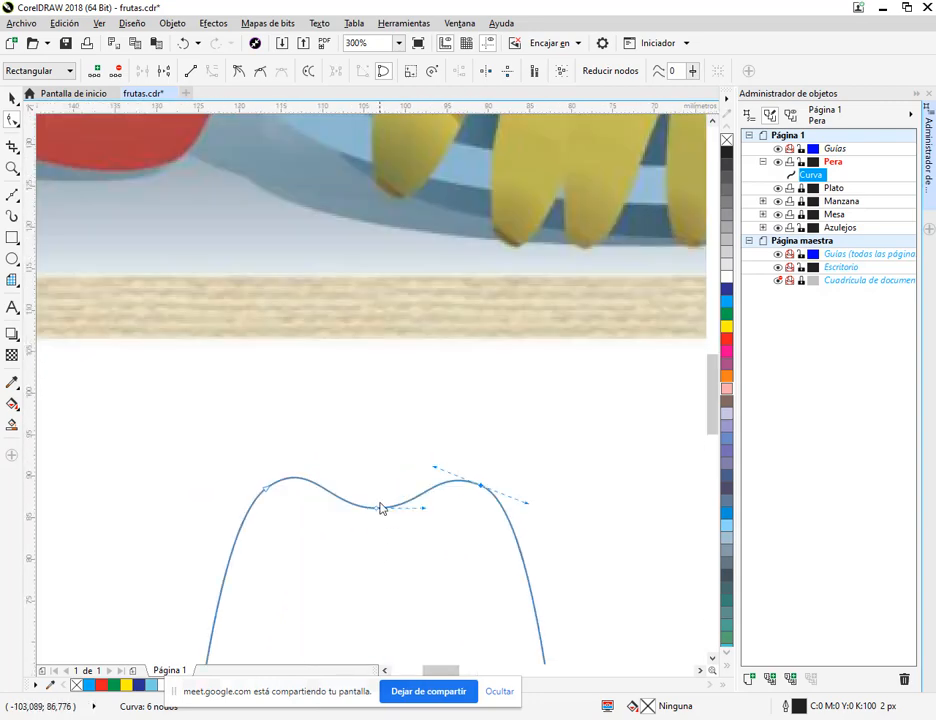
pyautogui.moveTo(379, 512); pyautogui.dragTo(380, 497)
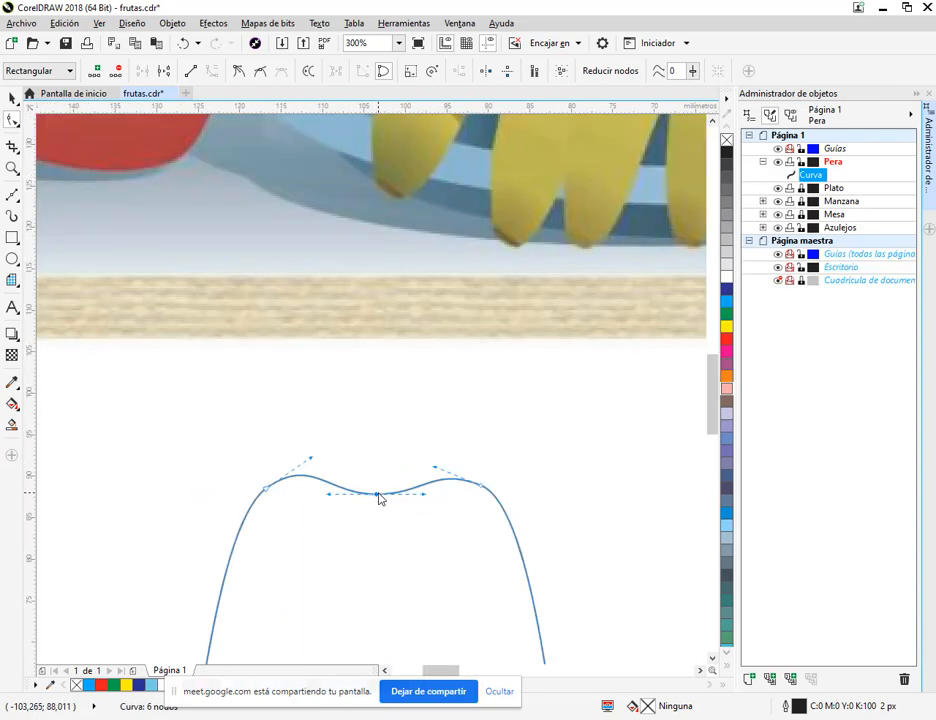
# Step: Select the two waist nodes and the bottom node of the pear outline and make them symmetrical
pyautogui.scroll(-2, 380, 497)
pyautogui.scroll(-3, 440, 452)
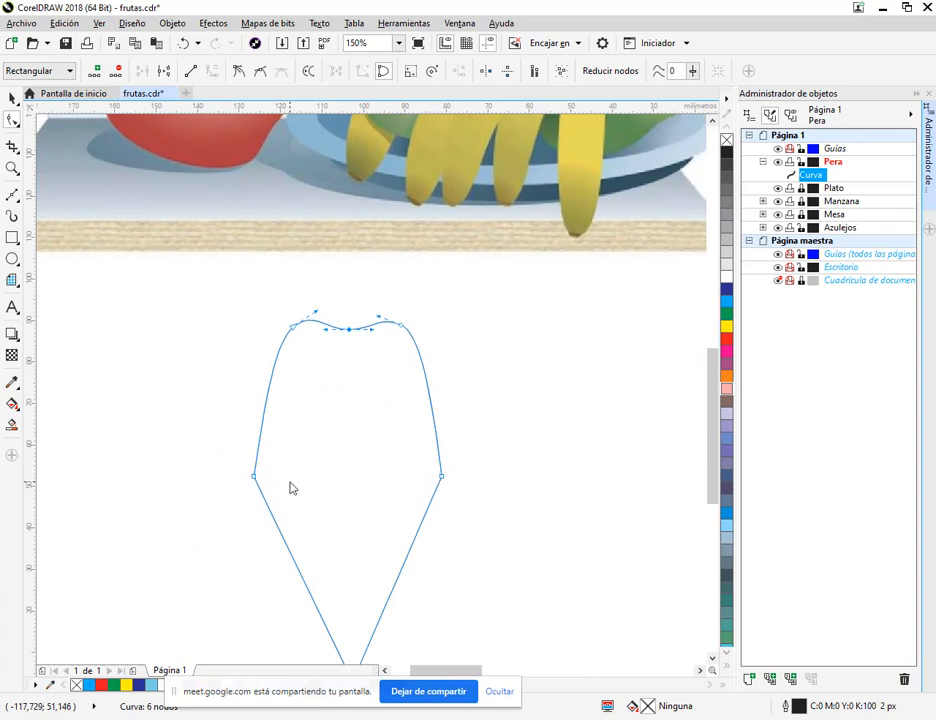
pyautogui.scroll(-3, 288, 487)
pyautogui.moveTo(240, 303); pyautogui.dragTo(556, 572)
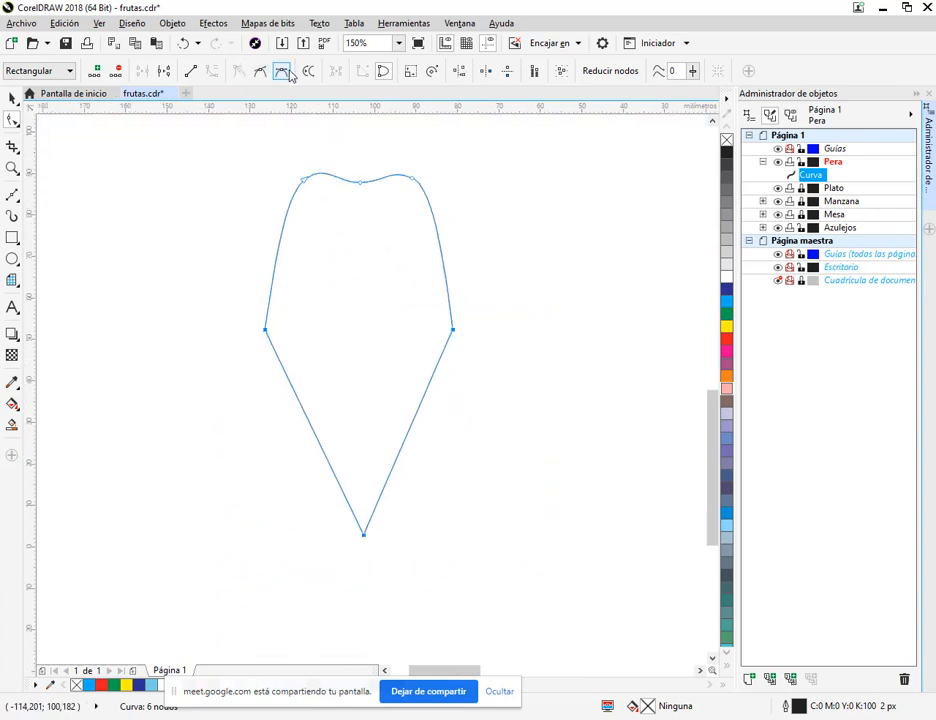
pyautogui.click(282, 71)
pyautogui.click(470, 426)
# Step: Lengthen the bottom node's handles to widen the pear's base and tilt both waist nodes' upper handles inward to form the neck
pyautogui.click(362, 537)
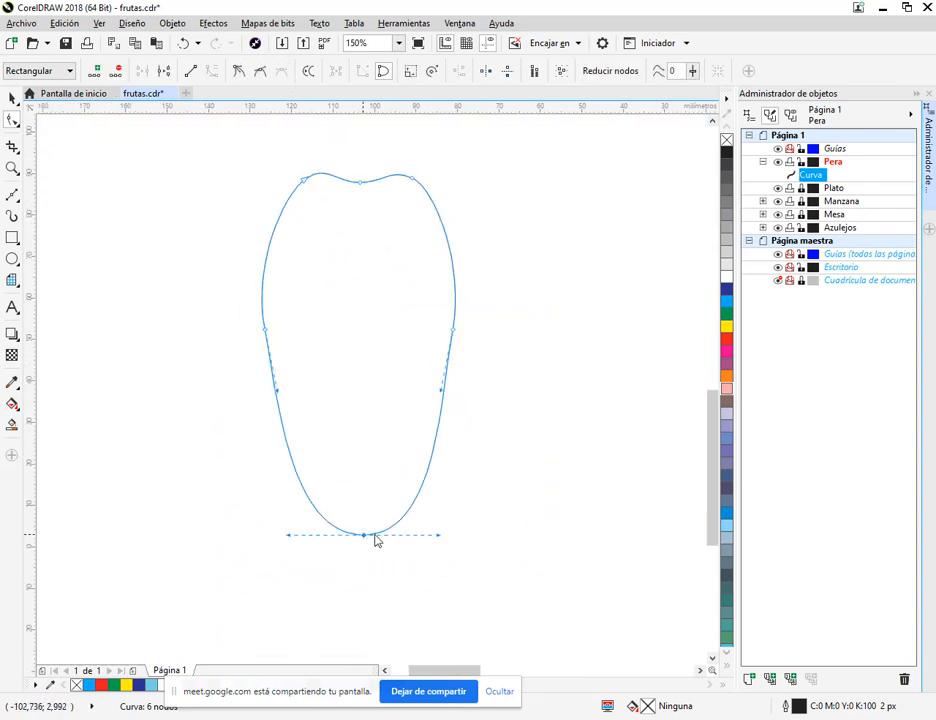
pyautogui.moveTo(448, 538); pyautogui.dragTo(537, 540)
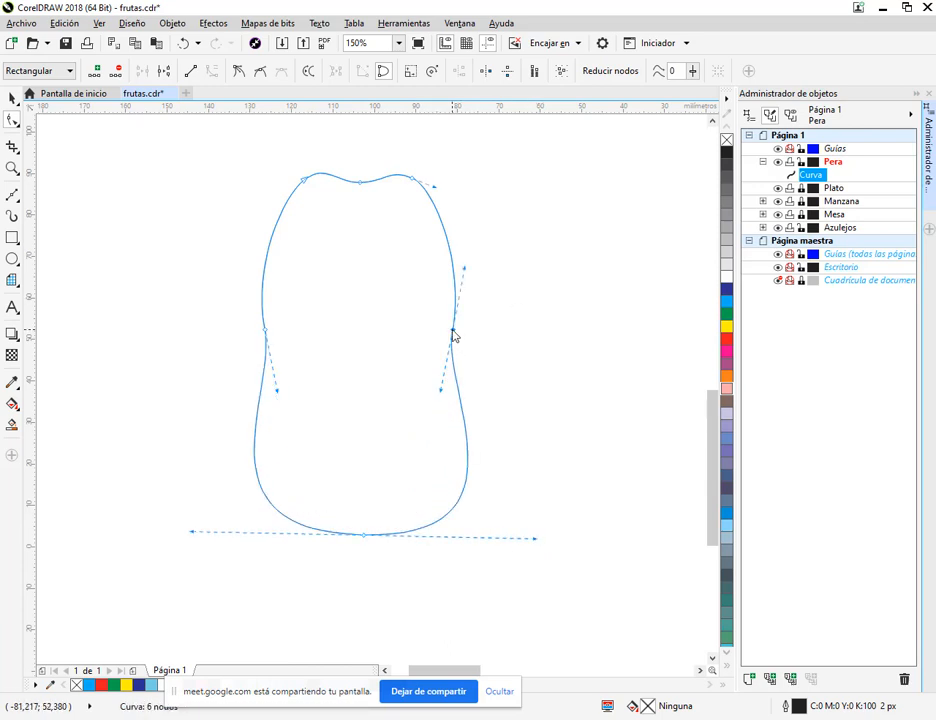
pyautogui.moveTo(466, 274); pyautogui.dragTo(428, 303)
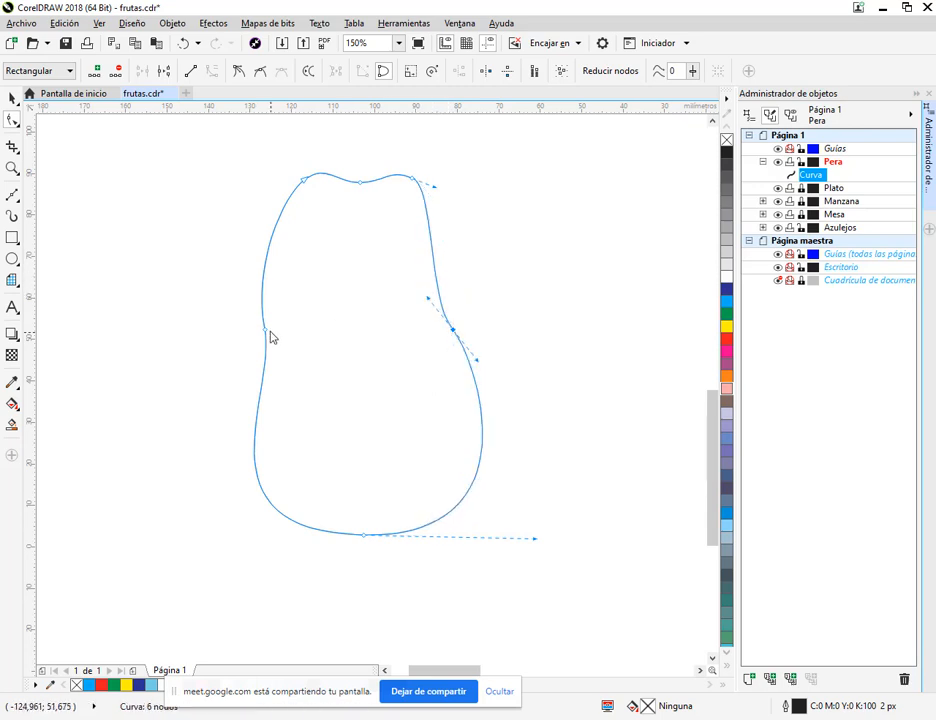
pyautogui.click(264, 331)
pyautogui.moveTo(249, 272); pyautogui.dragTo(297, 292)
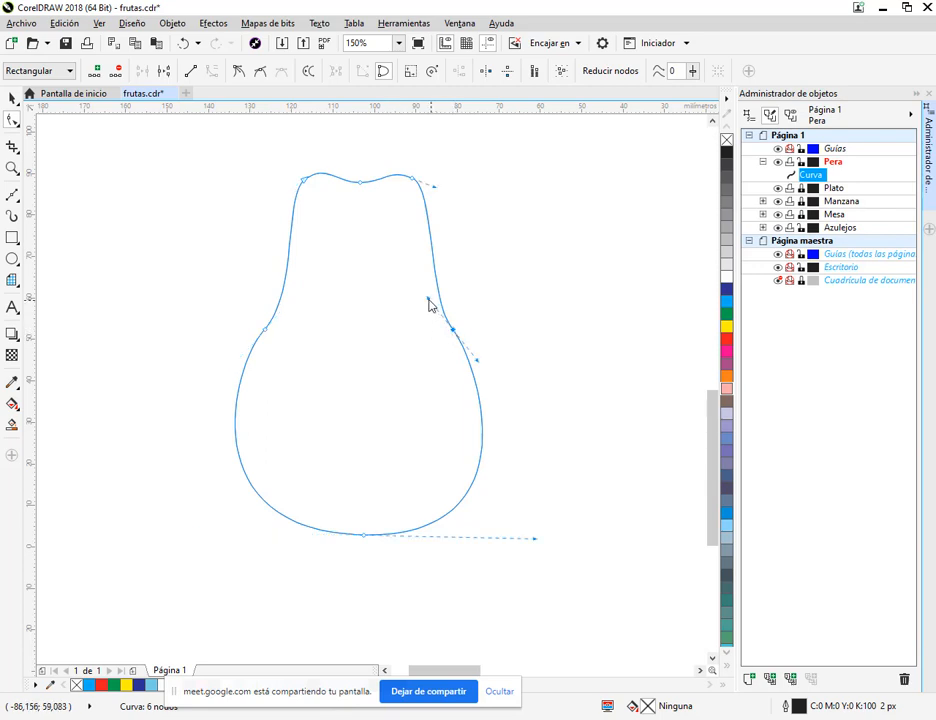
pyautogui.moveTo(429, 300); pyautogui.dragTo(419, 304)
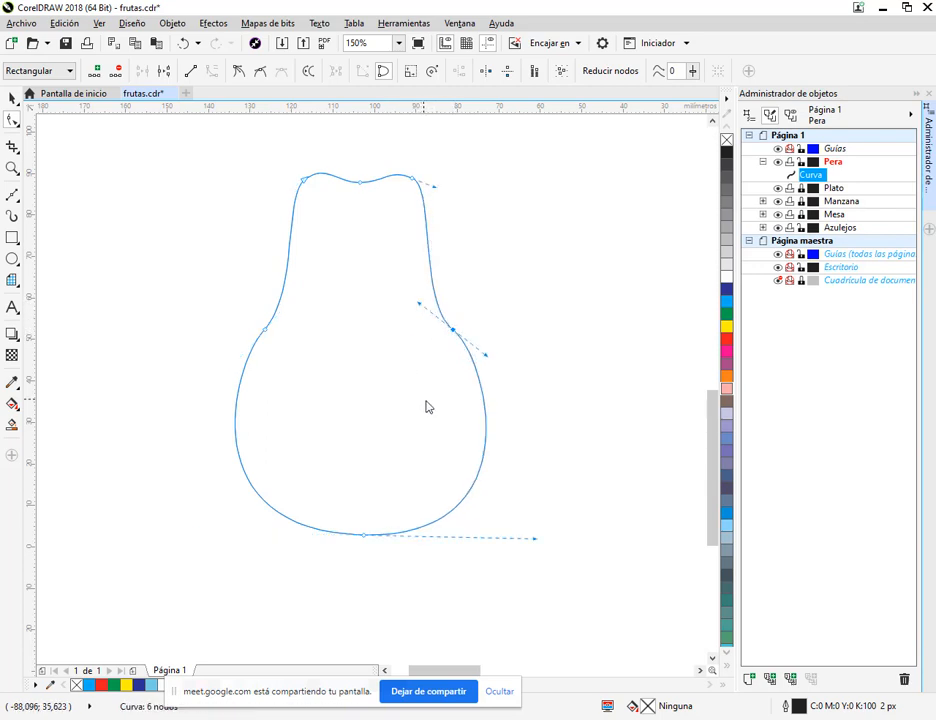
# Step: Select both waist nodes of the pear outline and move them up about 12 mm to shorten the neck
pyautogui.scroll(1, 440, 395)
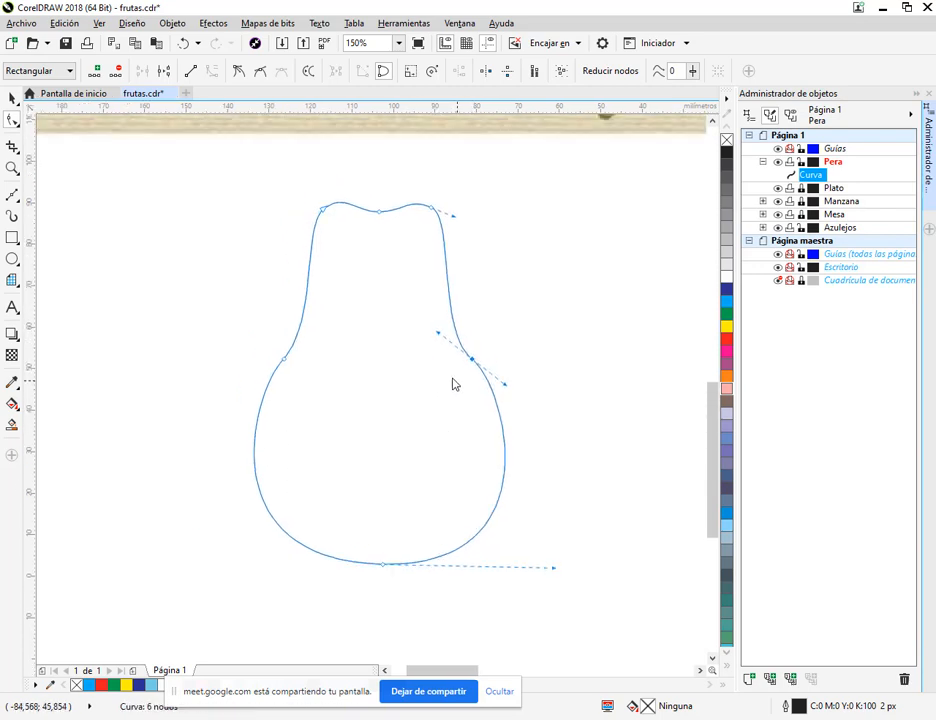
pyautogui.click(284, 360)
pyautogui.click(547, 327)
pyautogui.moveTo(529, 333); pyautogui.dragTo(531, 541)
pyautogui.scroll(-1, 501, 482)
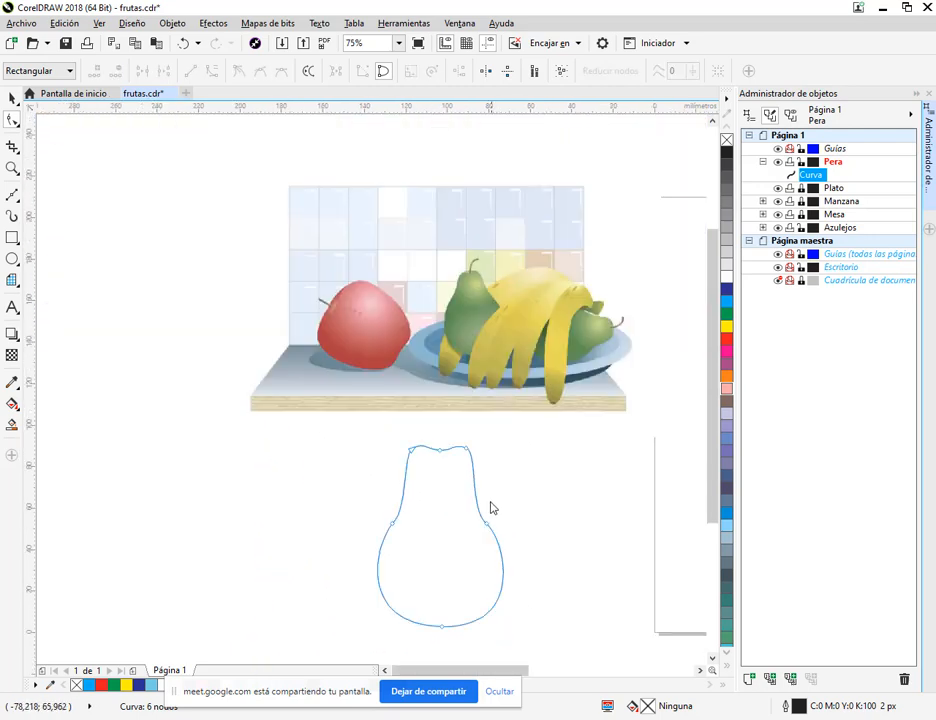
pyautogui.scroll(1, 414, 516)
pyautogui.click(573, 548)
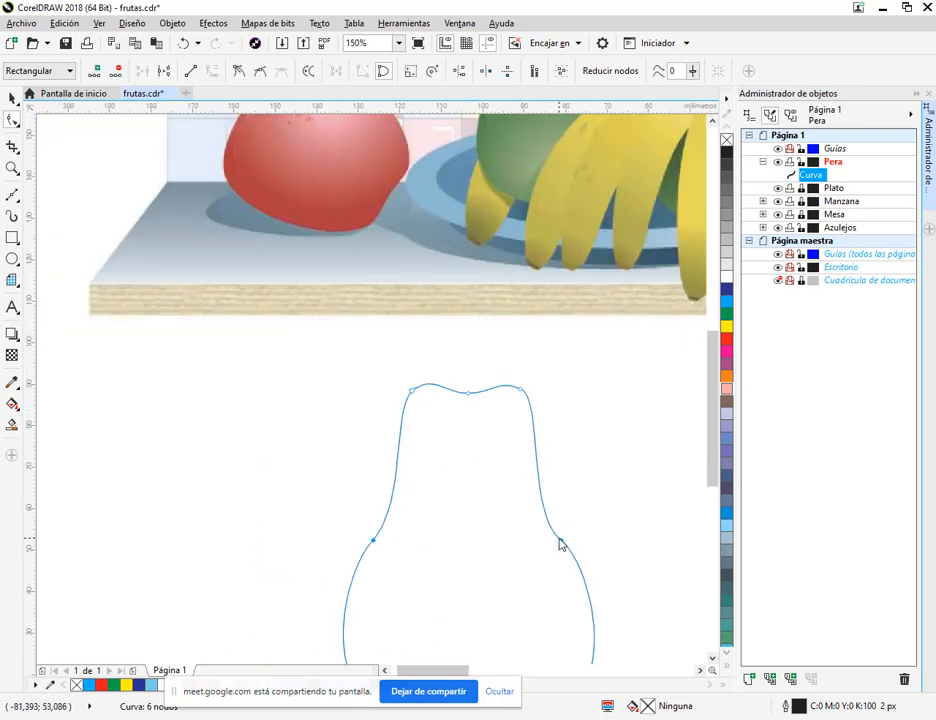
pyautogui.moveTo(560, 544); pyautogui.dragTo(556, 497)
pyautogui.click(415, 502)
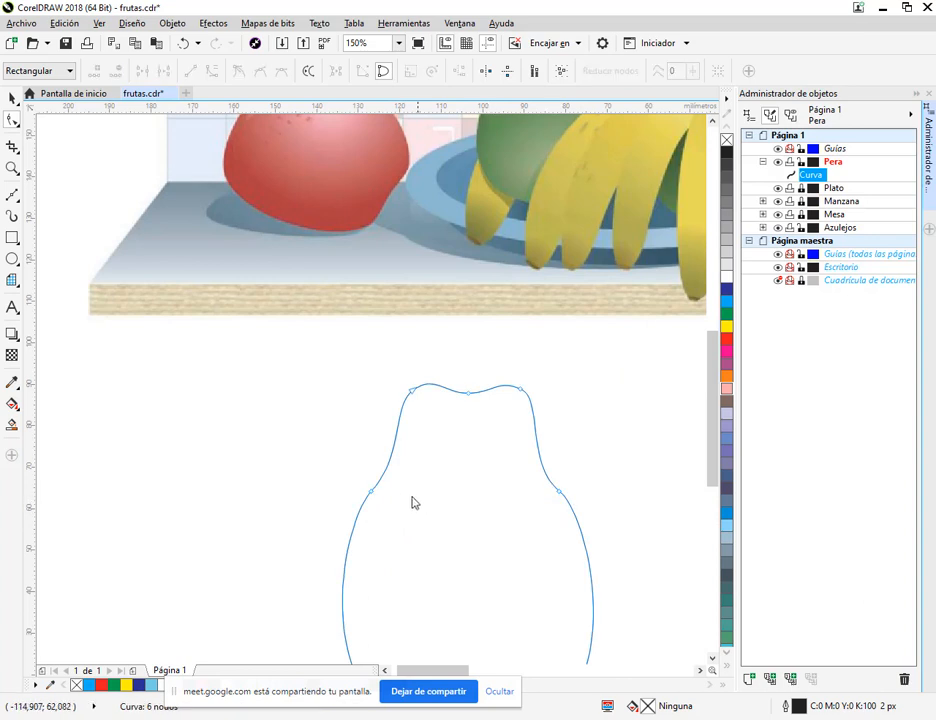
# Step: Reposition the two waist nodes individually to about the same height and flatten their handles to balance the pear's shoulders
pyautogui.moveTo(371, 497); pyautogui.dragTo(384, 495)
pyautogui.moveTo(562, 497); pyautogui.dragTo(450, 455)
pyautogui.scroll(-1, 558, 504)
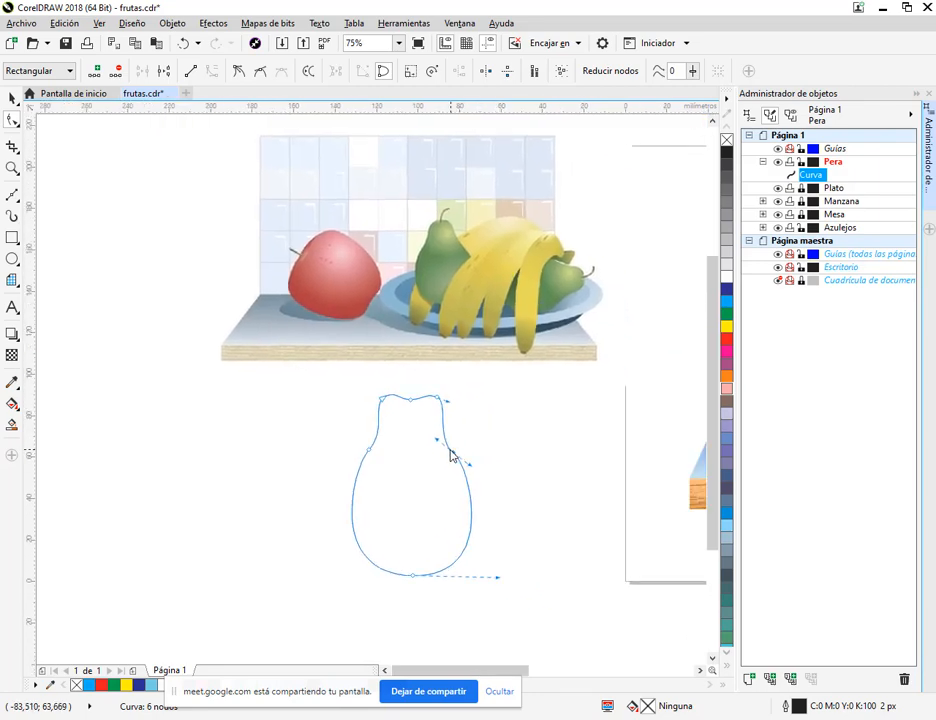
pyautogui.scroll(2, 412, 423)
pyautogui.scroll(-1, 370, 507)
pyautogui.moveTo(370, 499); pyautogui.dragTo(370, 444)
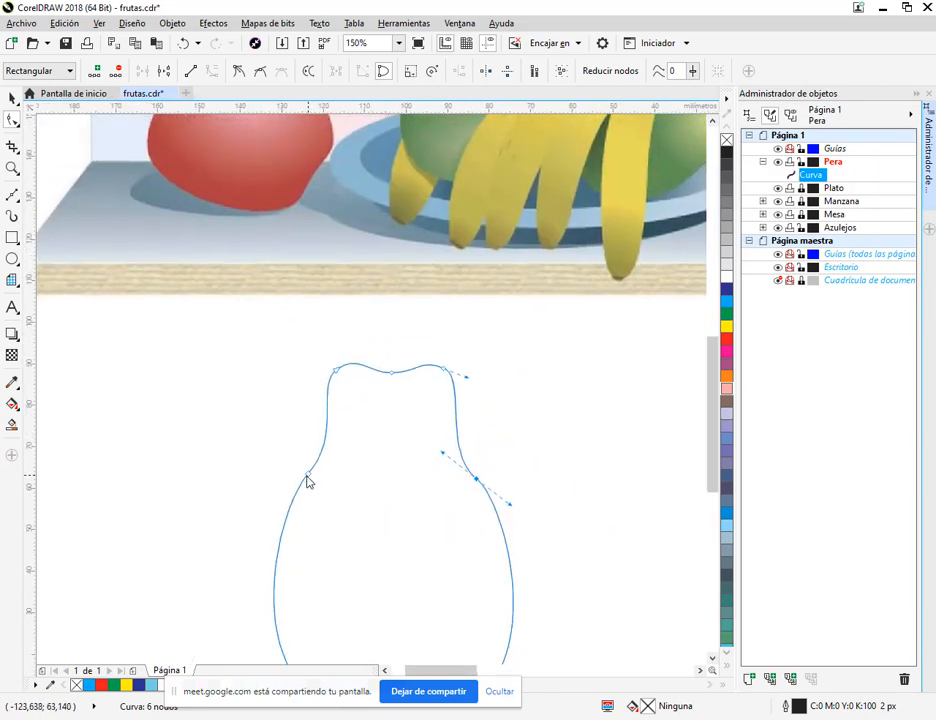
pyautogui.moveTo(308, 482); pyautogui.dragTo(286, 479)
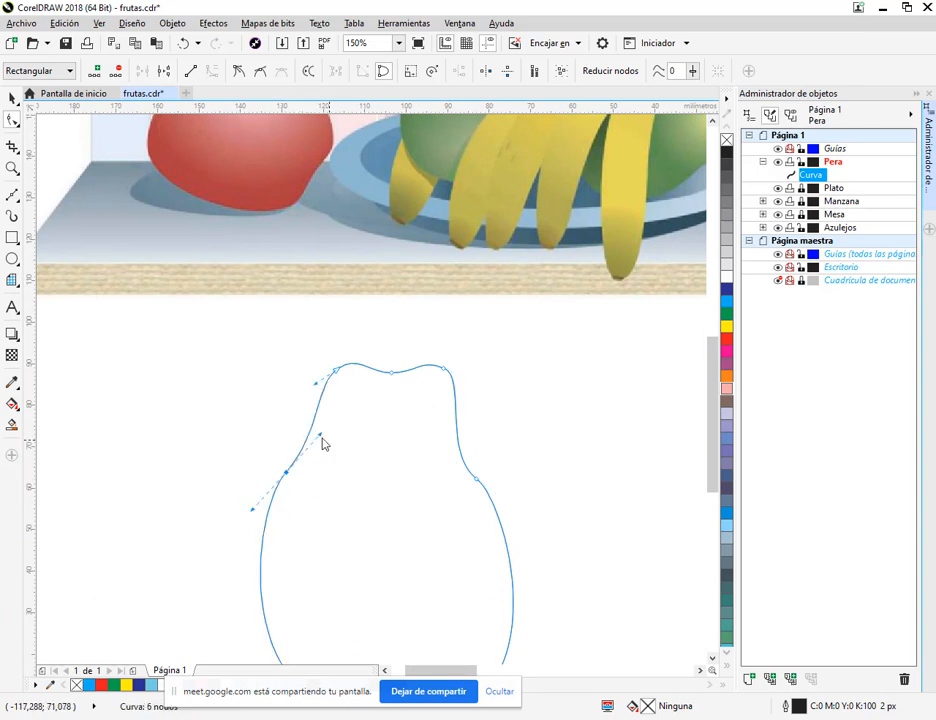
pyautogui.moveTo(320, 440); pyautogui.dragTo(296, 481)
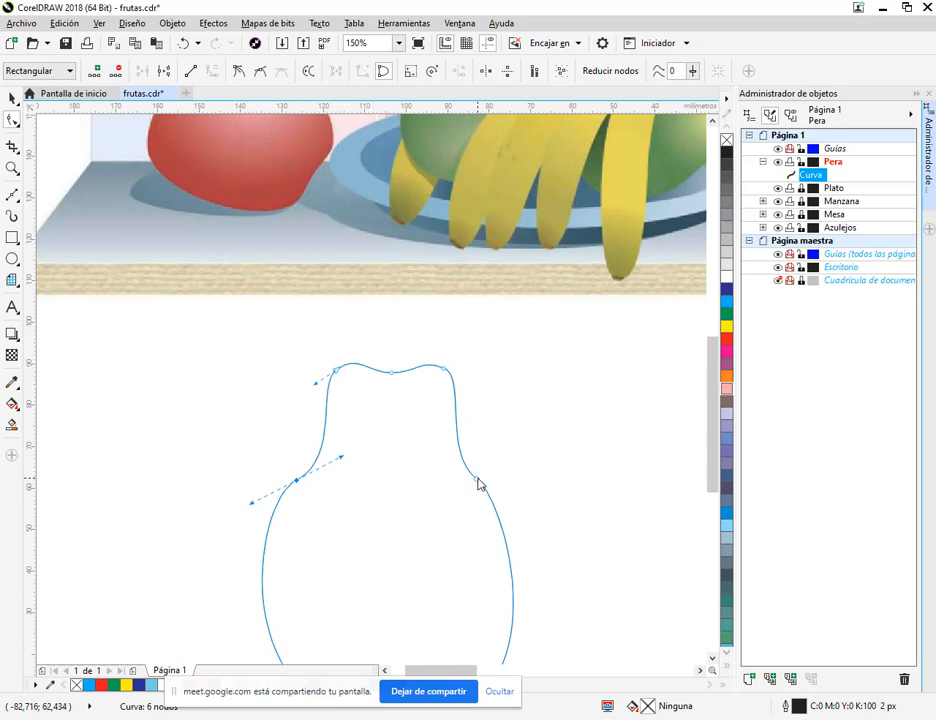
pyautogui.moveTo(478, 484); pyautogui.dragTo(440, 461)
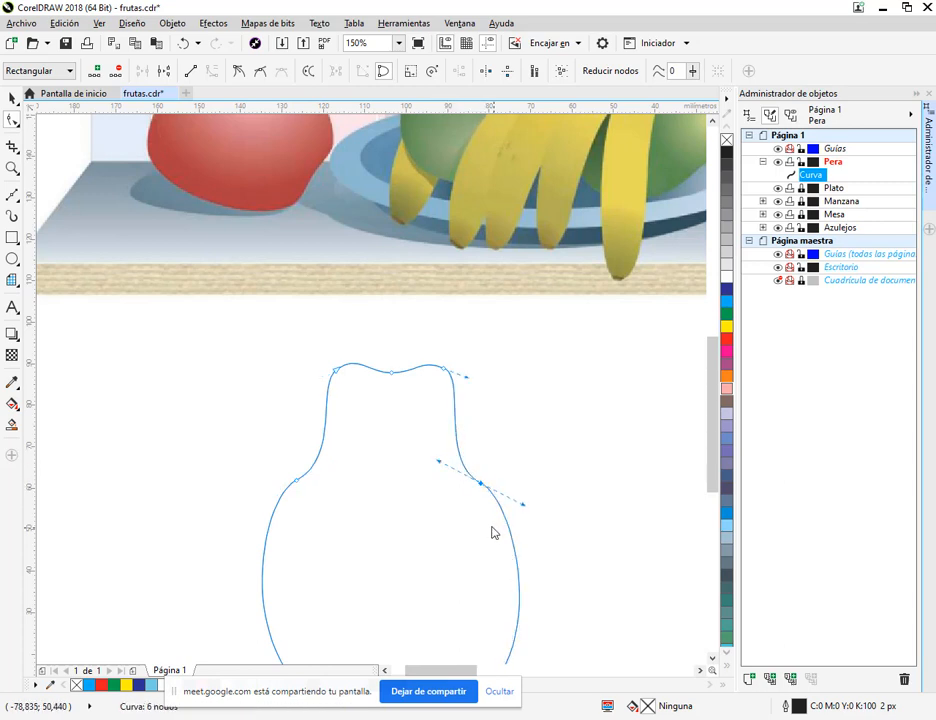
# Step: Tilt the handles of both waist nodes more steeply so the neck flows more gently into the pear's body
pyautogui.scroll(-3, 478, 445)
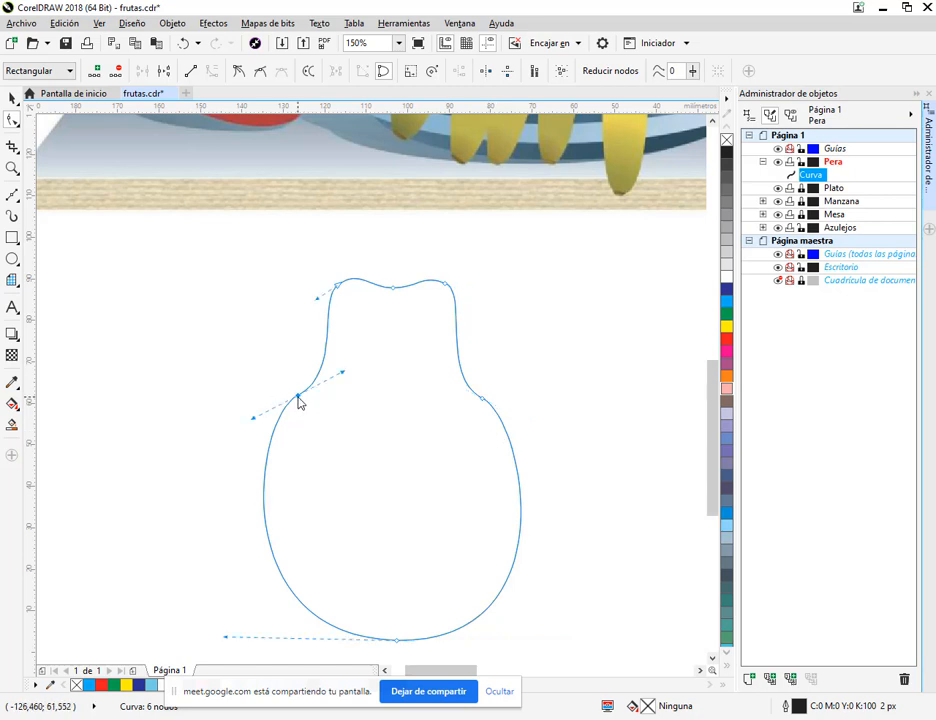
pyautogui.moveTo(256, 421); pyautogui.dragTo(258, 428)
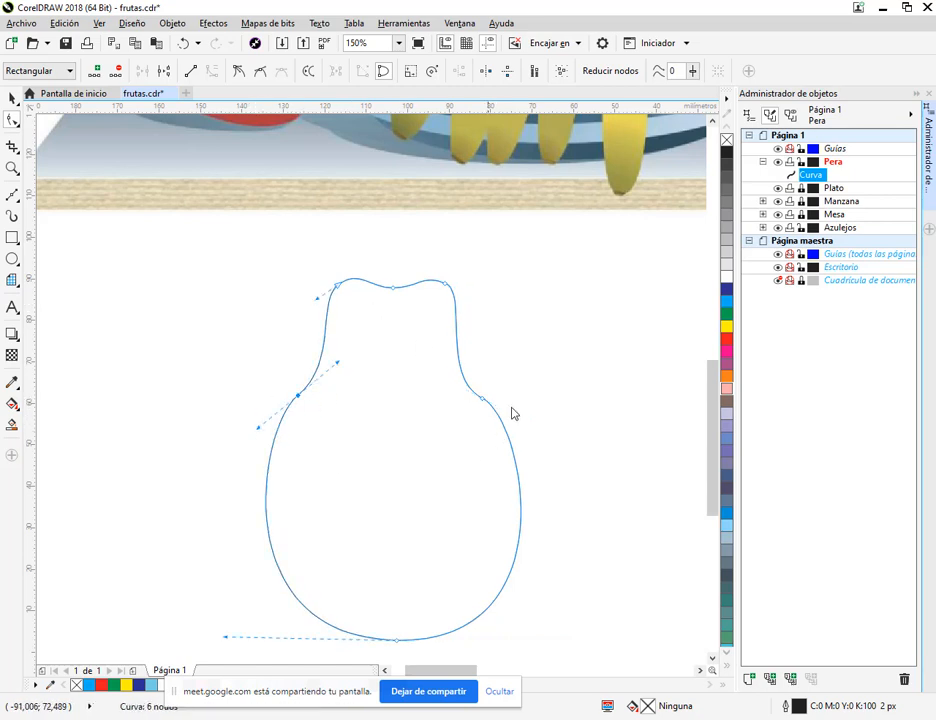
pyautogui.click(481, 403)
pyautogui.moveTo(526, 422)
pyautogui.mouseDown()
pyautogui.moveTo(522, 434)
pyautogui.moveTo(517, 428)
pyautogui.mouseUp()
pyautogui.click(576, 432)
# Step: Shorten the bottom node's handles slightly to trim the pear's rounded base and deselect the outline
pyautogui.scroll(-2, 556, 480)
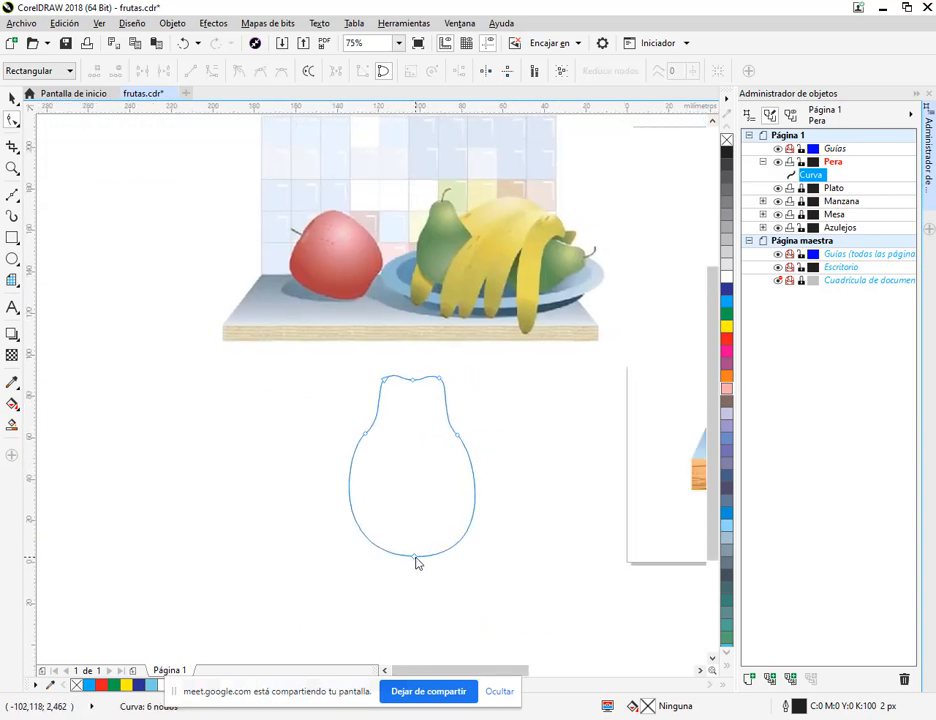
pyautogui.click(415, 557)
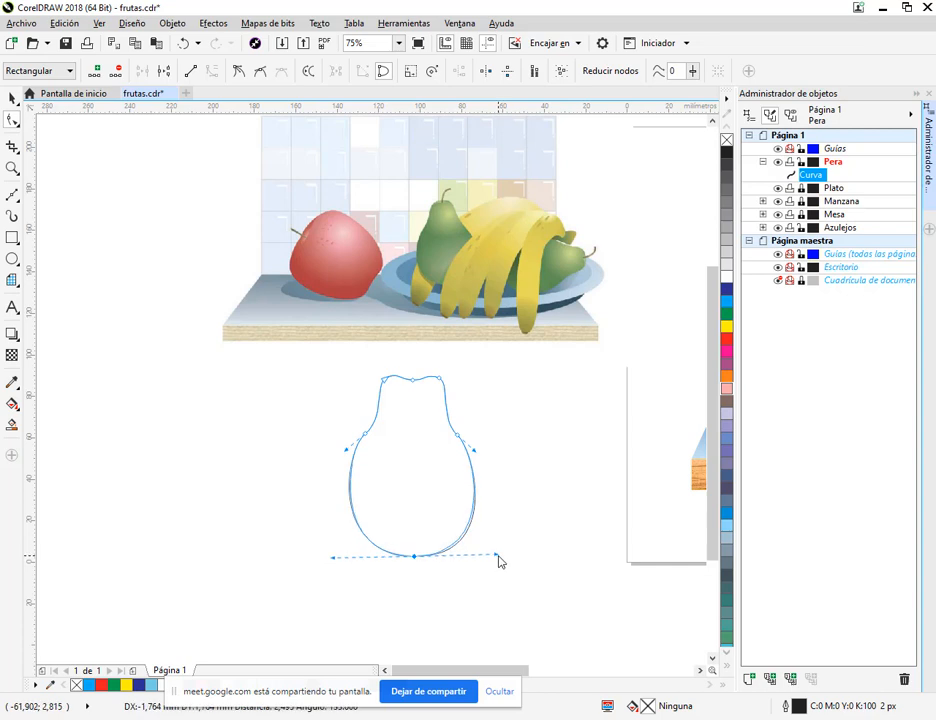
pyautogui.click(499, 412)
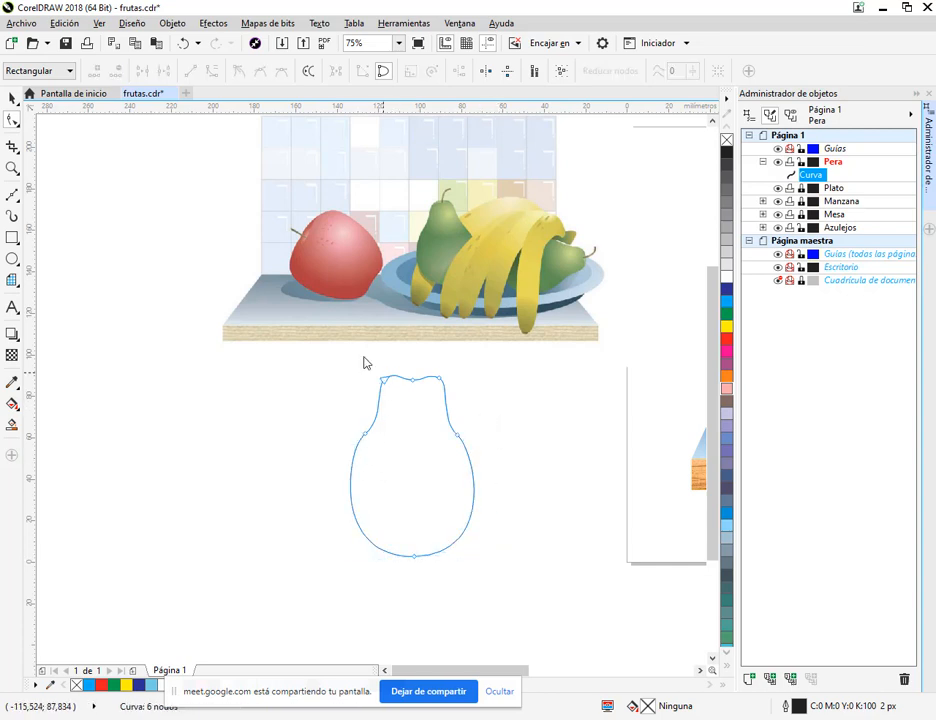
pyautogui.click(12, 97)
pyautogui.click(185, 392)
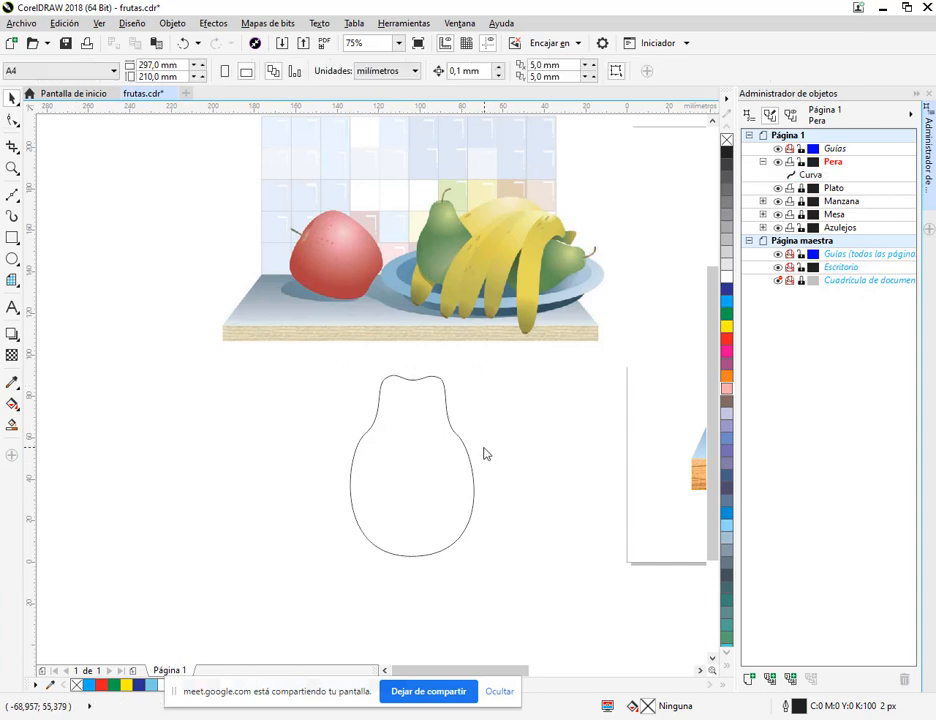
# Step: Reselect the pear outline for node editing, steepen both waist nodes' handles a little further to smooth the neck, and deselect it
pyautogui.click(450, 465)
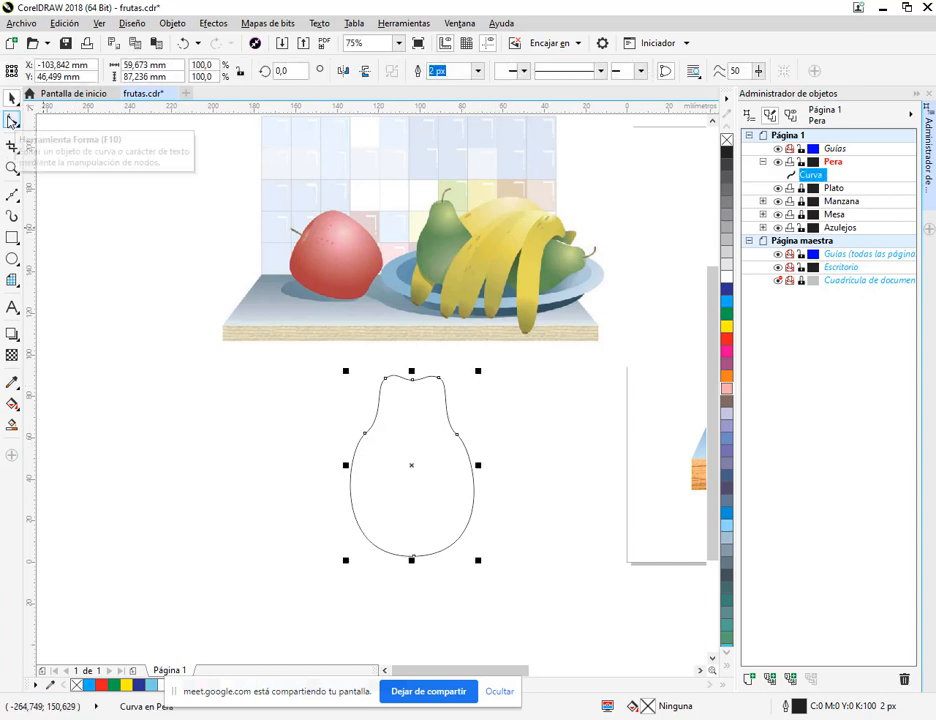
pyautogui.click(12, 120)
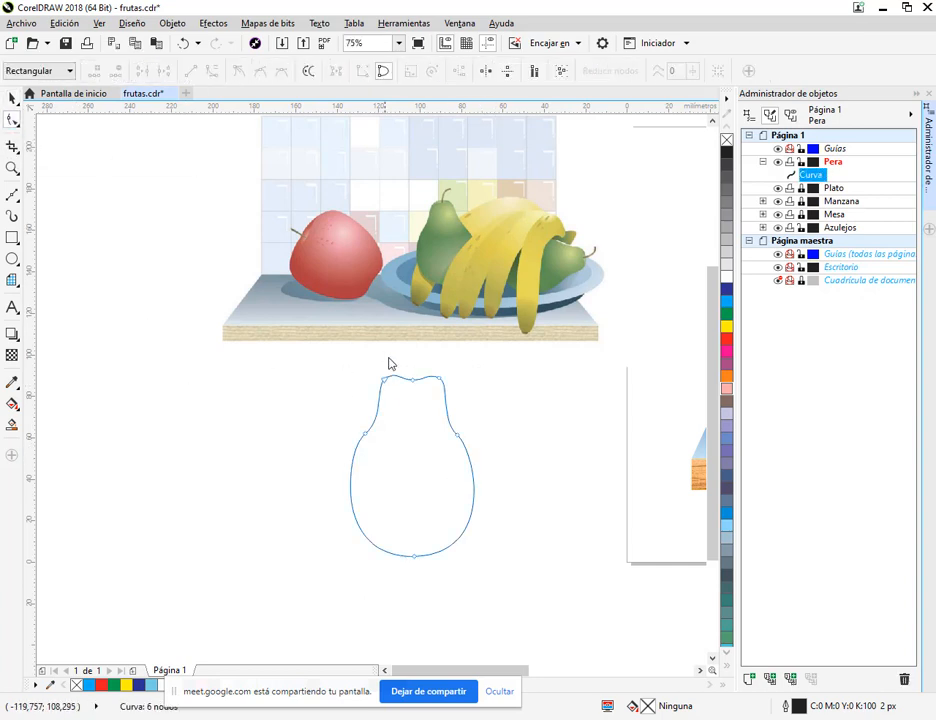
pyautogui.click(365, 433)
pyautogui.scroll(2, 400, 416)
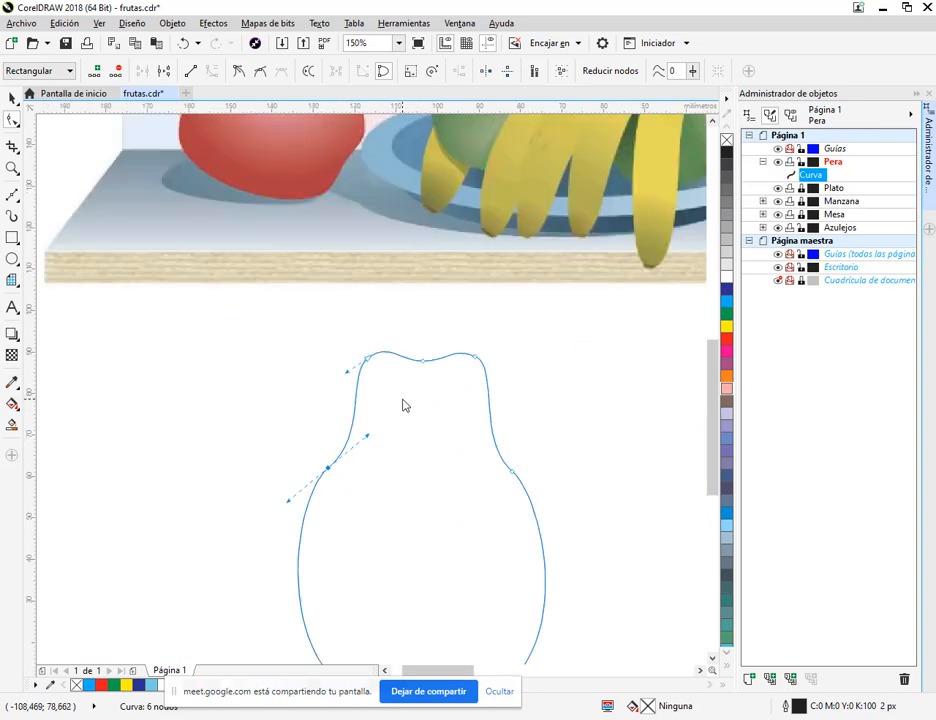
pyautogui.moveTo(334, 474); pyautogui.dragTo(326, 461)
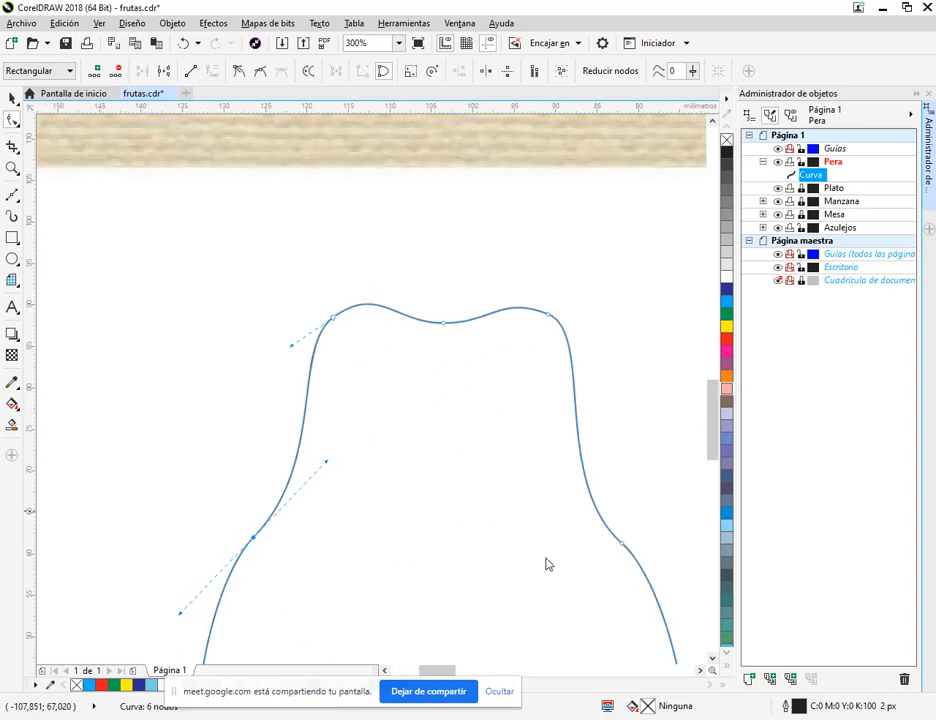
pyautogui.click(620, 545)
pyautogui.moveTo(552, 482); pyautogui.dragTo(559, 478)
pyautogui.click(12, 98)
pyautogui.click(112, 262)
pyautogui.scroll(-1, 422, 514)
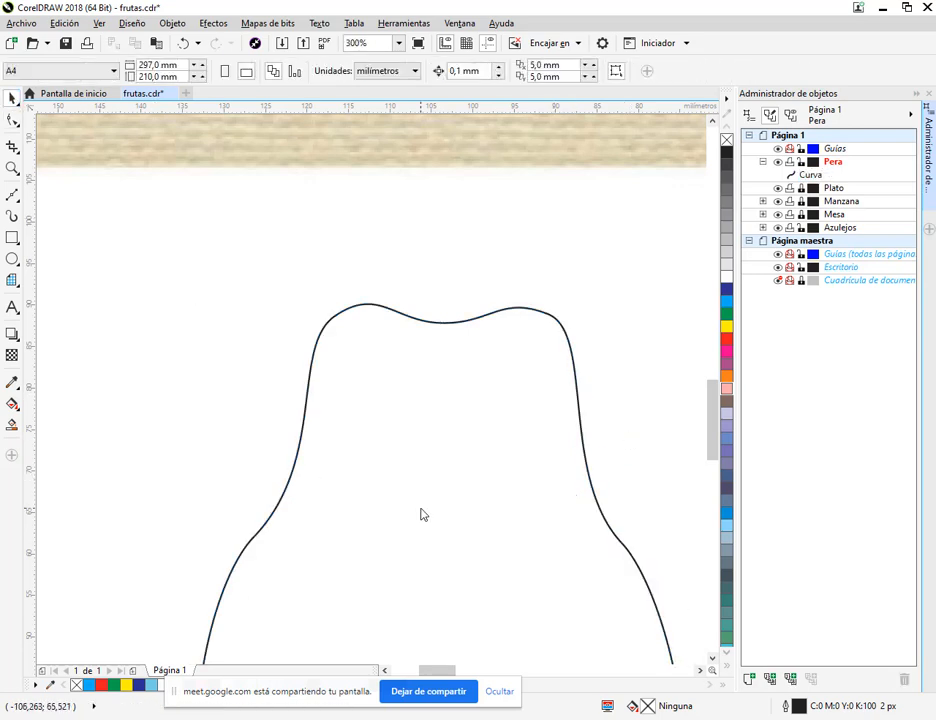
# Step: Reopen the pear outline for node editing, add a node midway down the body's left side and move it slightly outward
pyautogui.moveTo(427, 516); pyautogui.dragTo(400, 426)
pyautogui.click(448, 462)
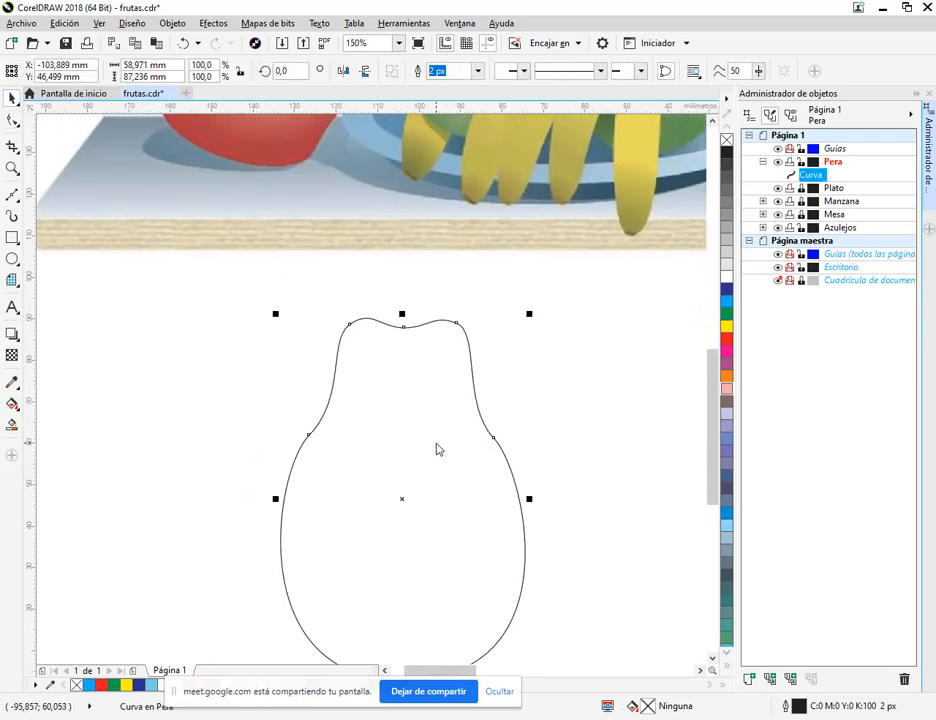
pyautogui.scroll(-1, 437, 450)
pyautogui.click(12, 119)
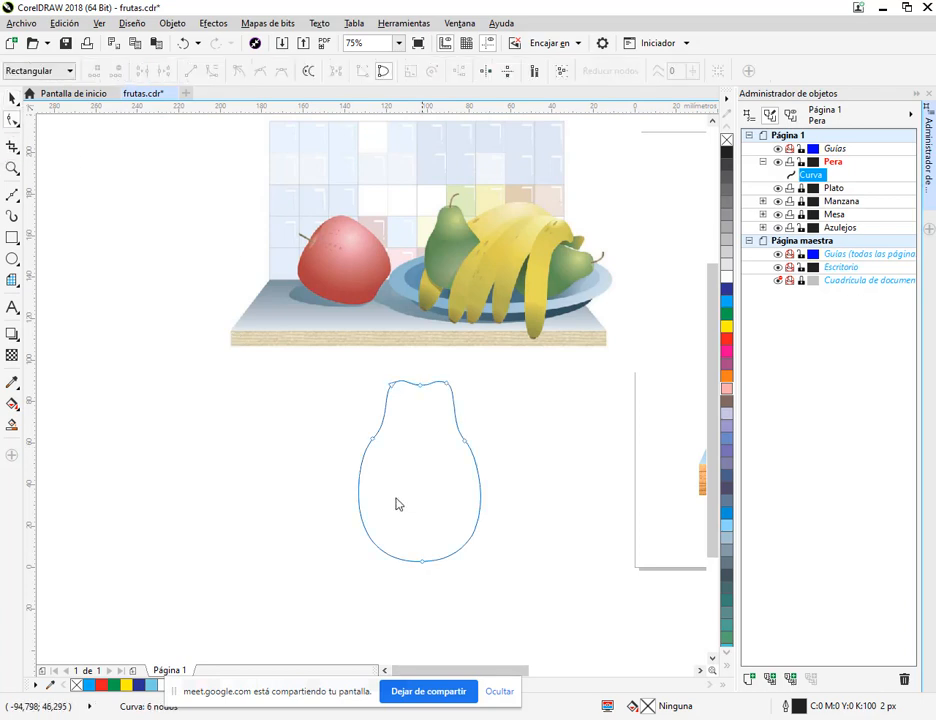
pyautogui.scroll(1, 391, 472)
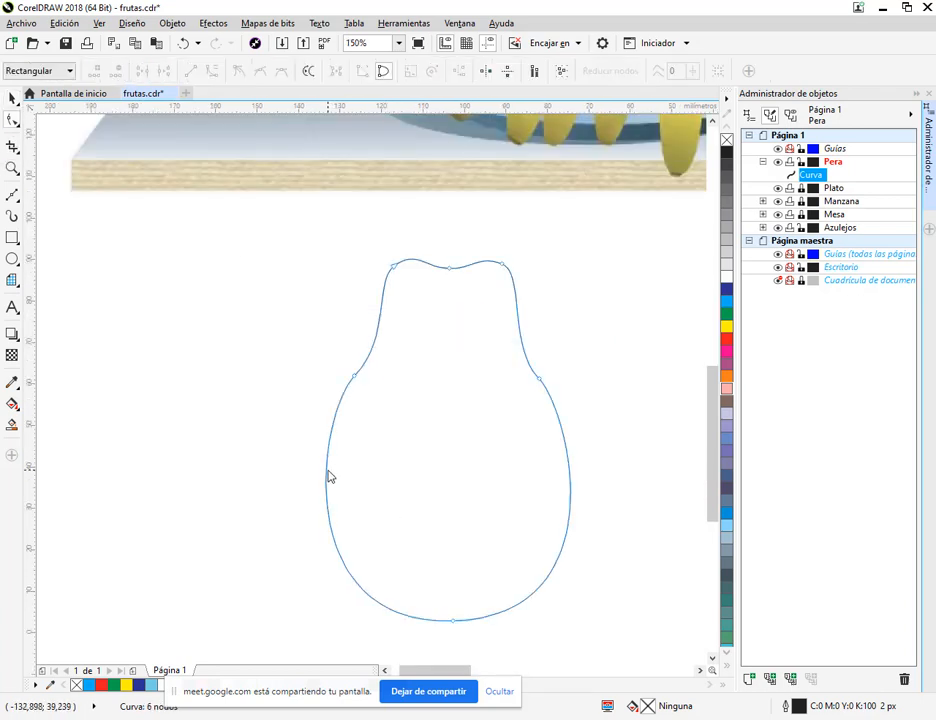
pyautogui.doubleClick(329, 476)
pyautogui.moveTo(327, 476); pyautogui.dragTo(319, 473)
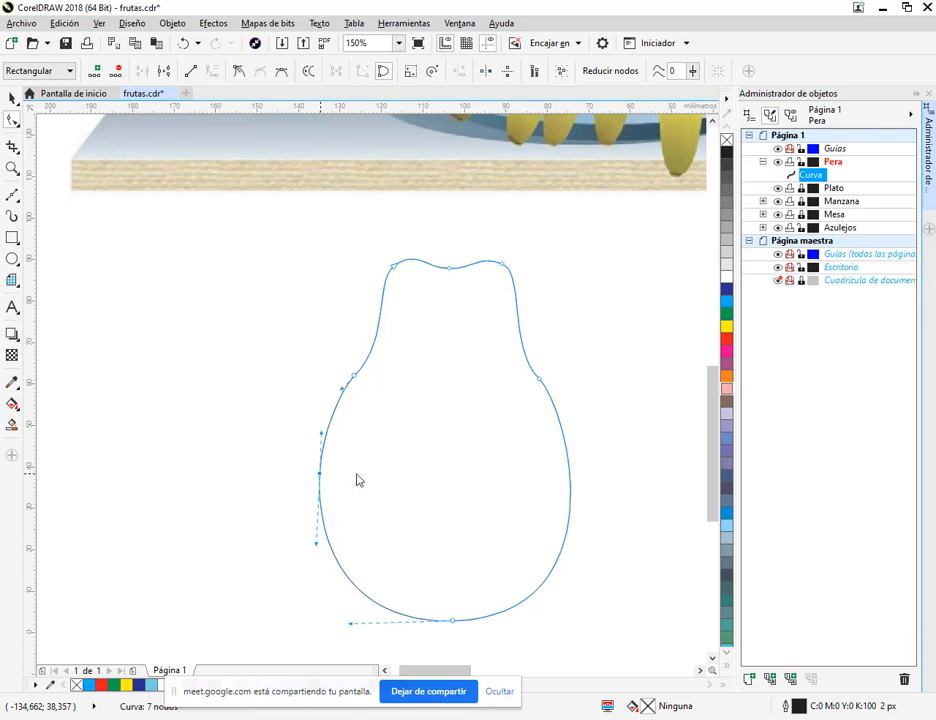
# Step: Widen the body's right side to match with a new node moved outward, adjust the right waist node's lower handle, and deselect the outline
pyautogui.doubleClick(571, 482)
pyautogui.moveTo(570, 483)
pyautogui.mouseDown()
pyautogui.moveTo(580, 488)
pyautogui.moveTo(578, 480)
pyautogui.mouseUp()
pyautogui.moveTo(551, 398)
pyautogui.mouseDown()
pyautogui.moveTo(564, 415)
pyautogui.moveTo(560, 405)
pyautogui.mouseUp()
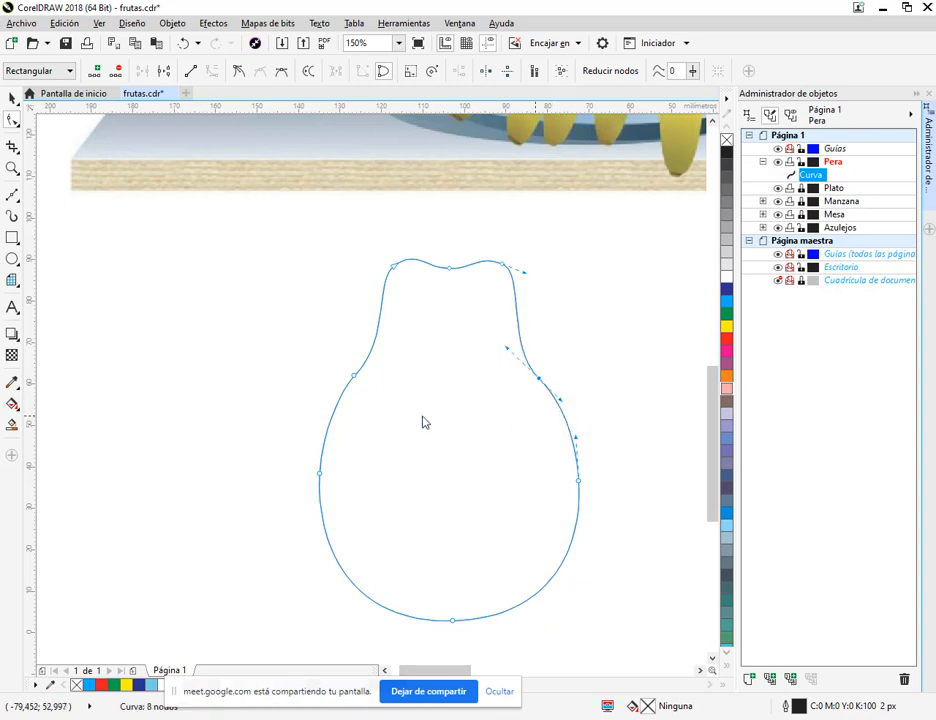
pyautogui.click(590, 366)
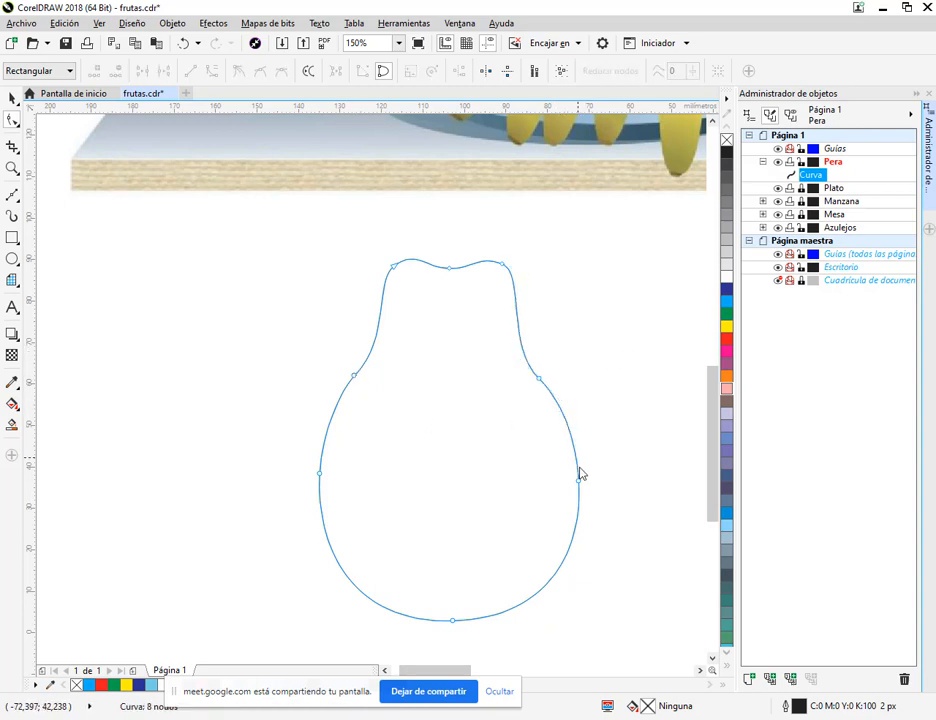
pyautogui.click(12, 97)
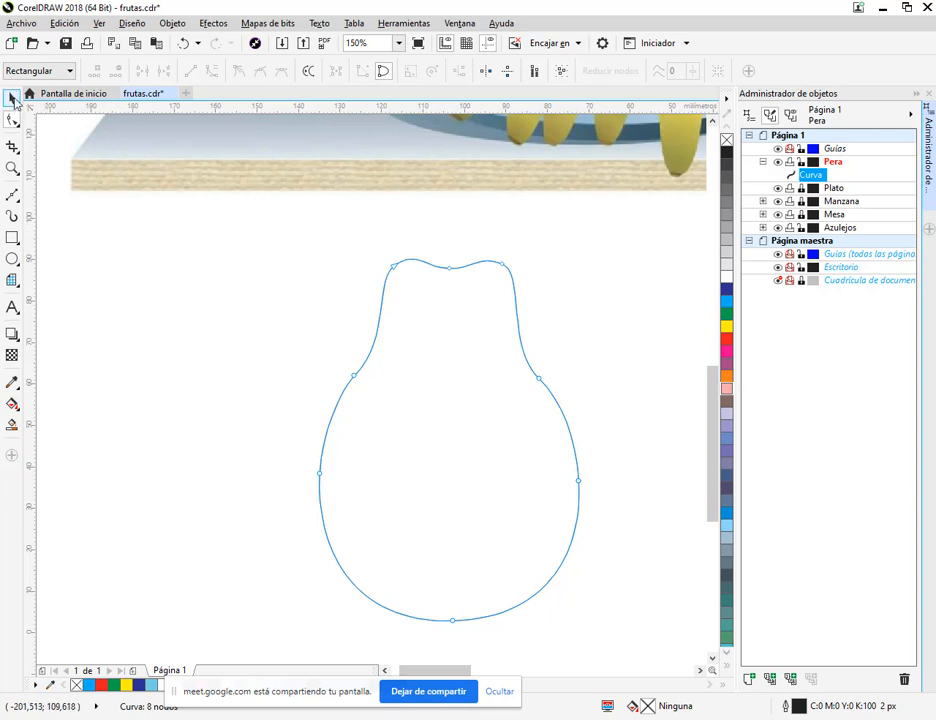
pyautogui.click(445, 426)
pyautogui.scroll(-3, 372, 436)
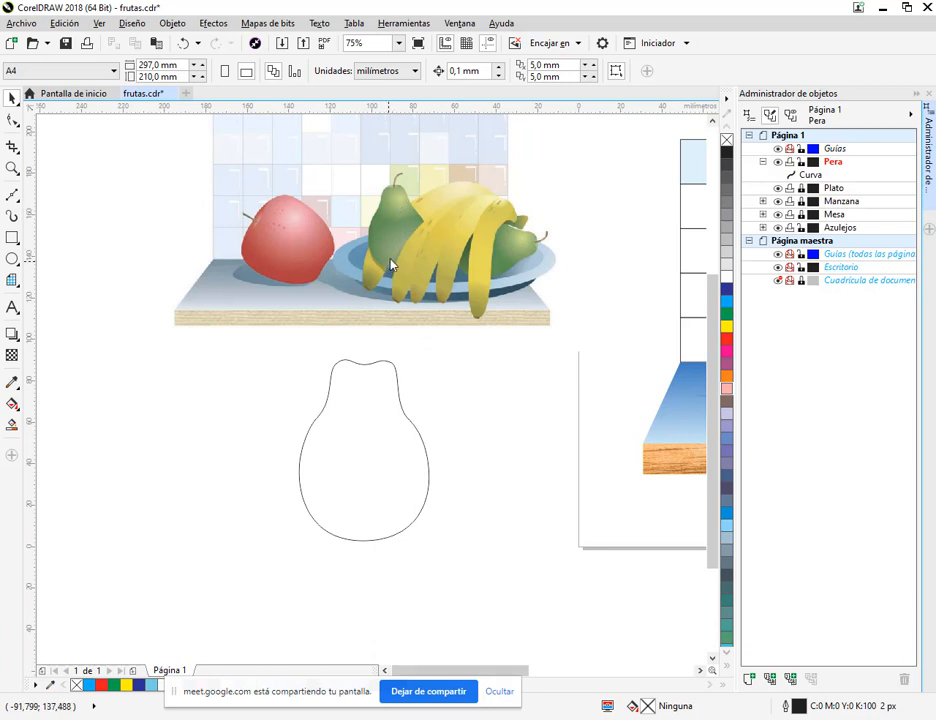
# Step: Resize the pear outline to about 54 mm wide and 79 mm tall
pyautogui.click(395, 390)
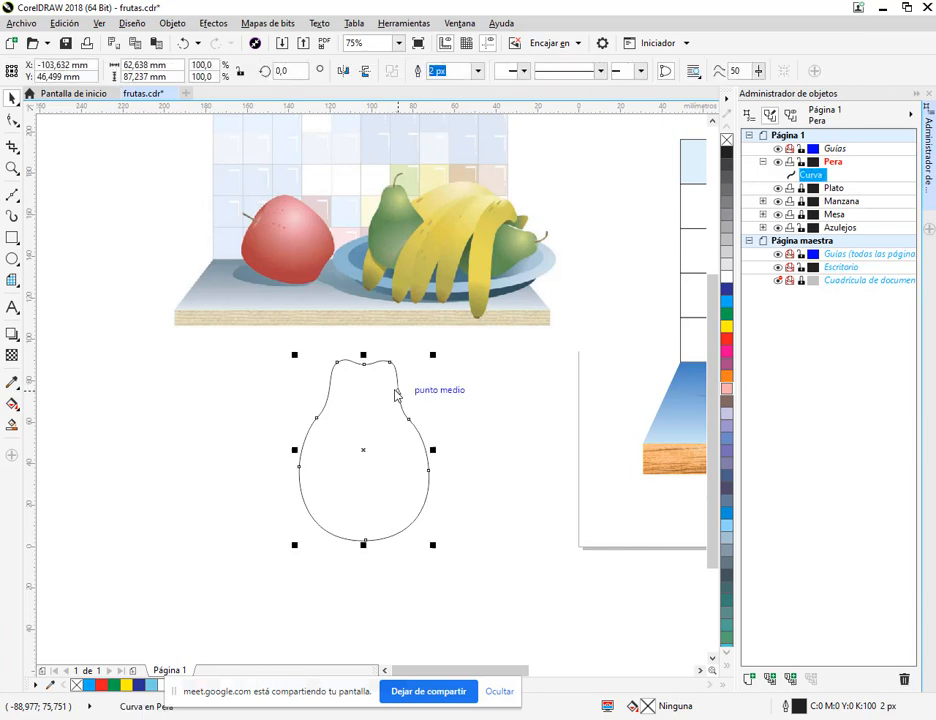
pyautogui.moveTo(431, 451)
pyautogui.mouseDown()
pyautogui.moveTo(393, 455)
pyautogui.moveTo(432, 455)
pyautogui.moveTo(414, 455)
pyautogui.mouseUp()
pyautogui.click(255, 503)
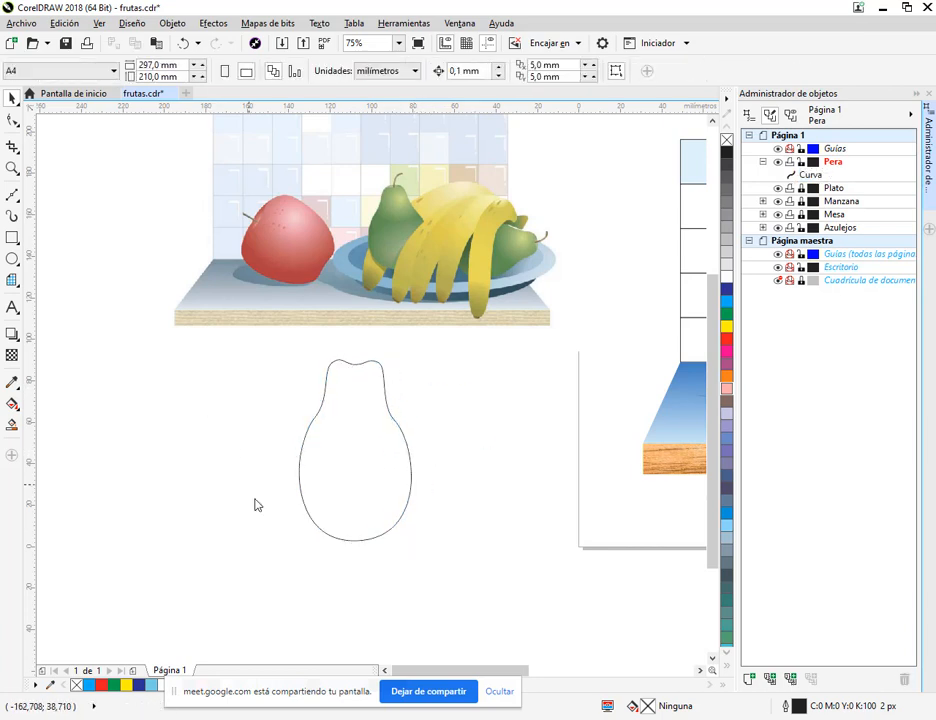
pyautogui.click(325, 528)
pyautogui.moveTo(355, 545); pyautogui.dragTo(357, 535)
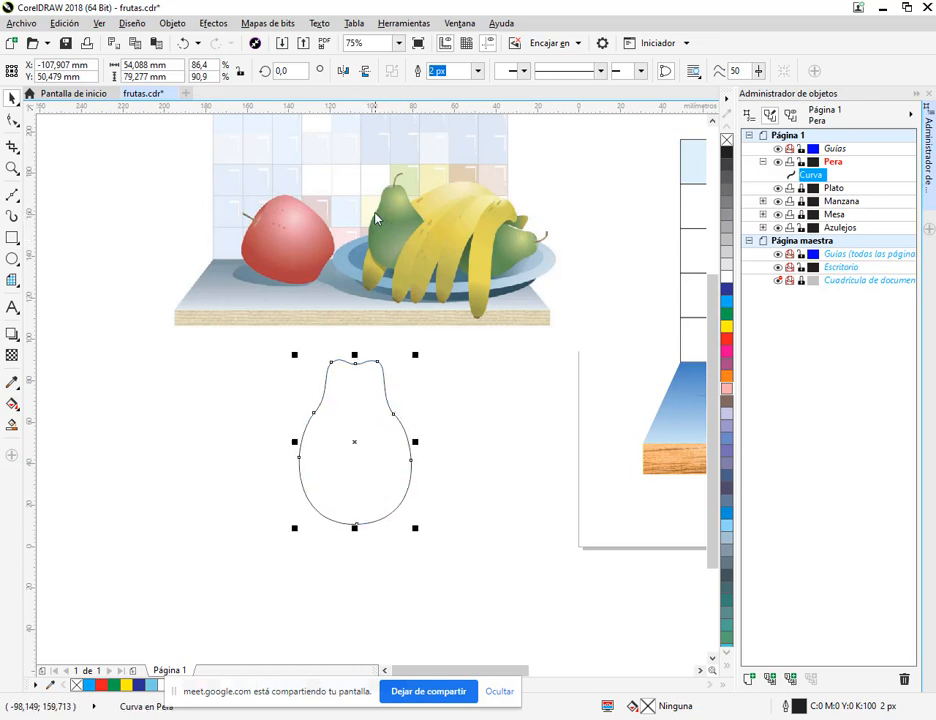
# Step: Try to split the pear outline with a straight Knife cut just below the neck
pyautogui.scroll(3, 368, 461)
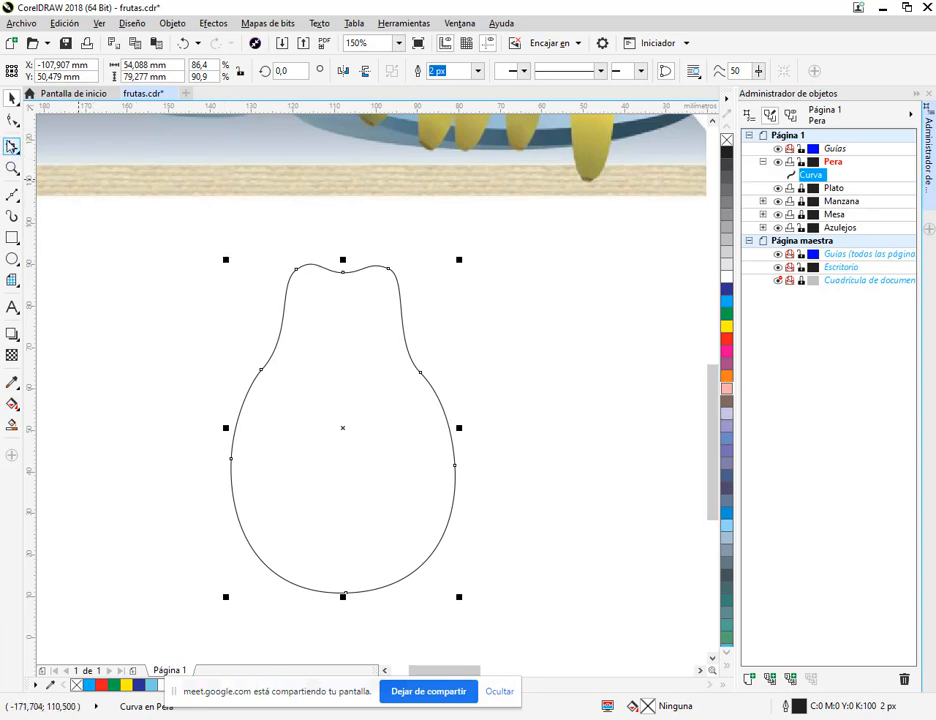
pyautogui.click(11, 147)
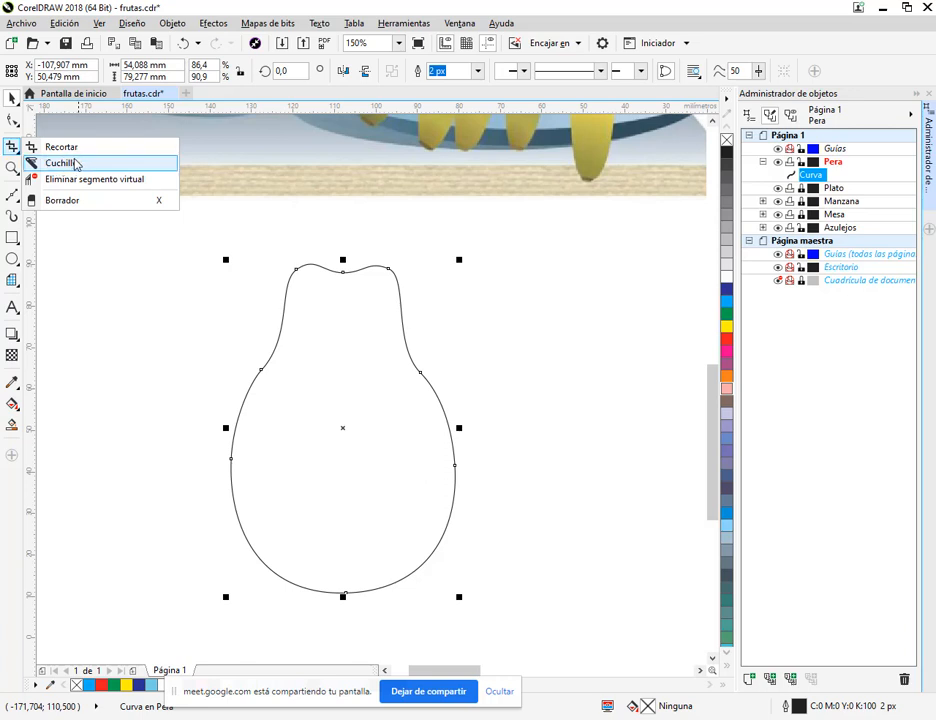
pyautogui.click(62, 163)
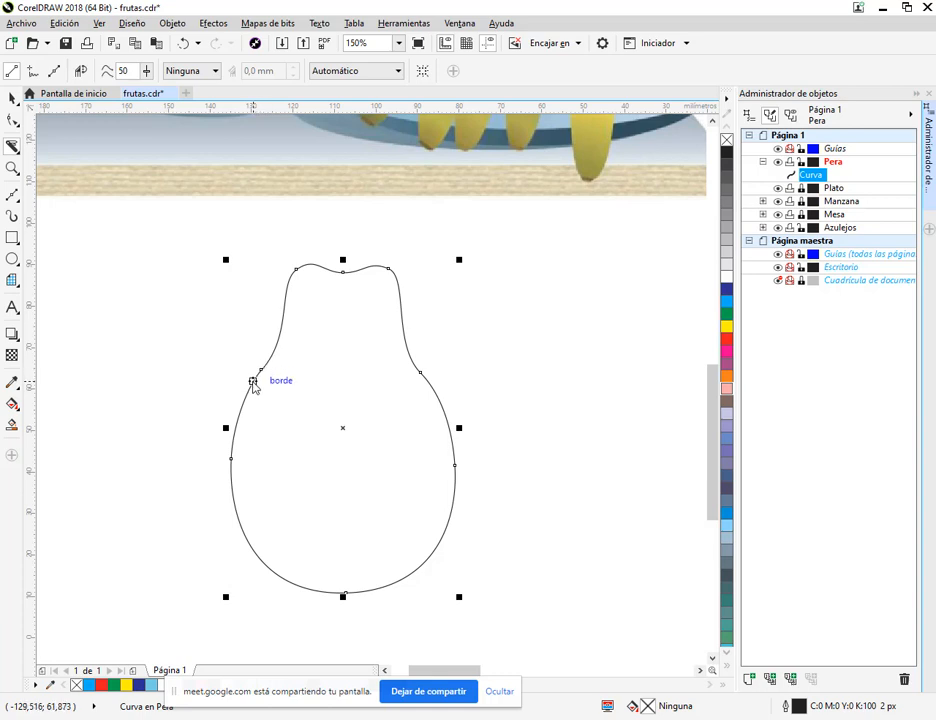
pyautogui.click(252, 382)
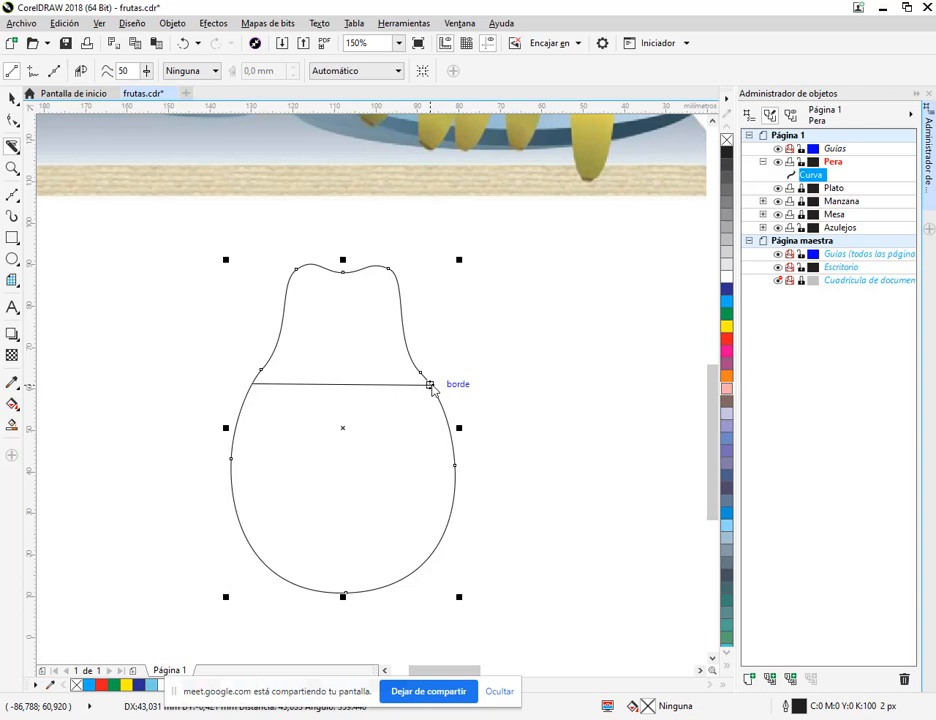
pyautogui.click(430, 384)
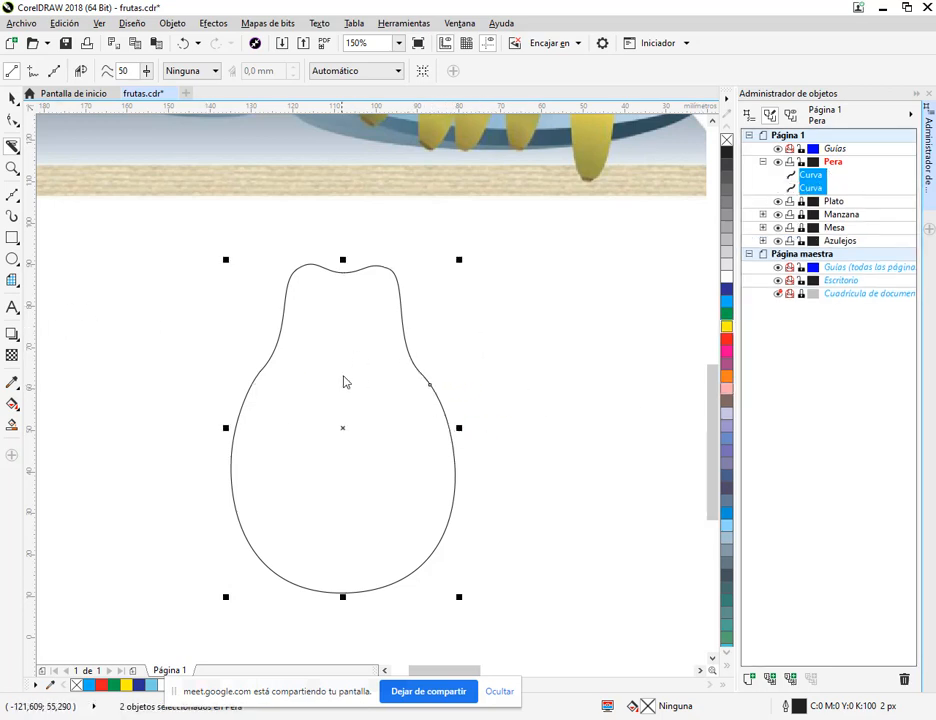
# Step: Move the pear's upper piece away from the body to check the cut, and undo both the move and the cut
pyautogui.click(13, 97)
pyautogui.click(405, 367)
pyautogui.click(411, 356)
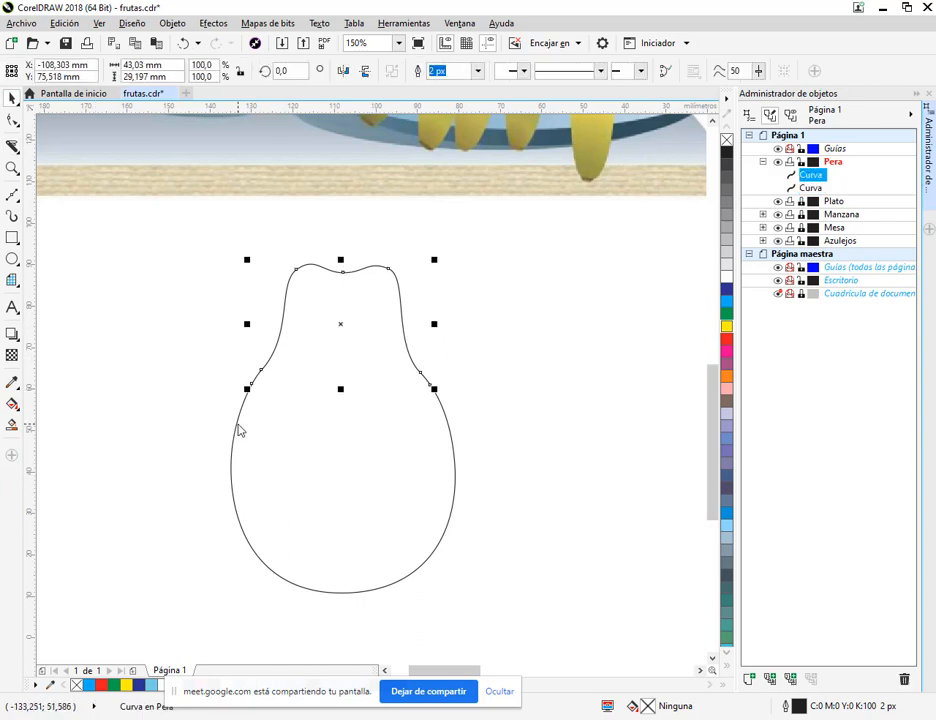
pyautogui.click(238, 430)
pyautogui.click(289, 294)
pyautogui.moveTo(290, 294); pyautogui.dragTo(296, 248)
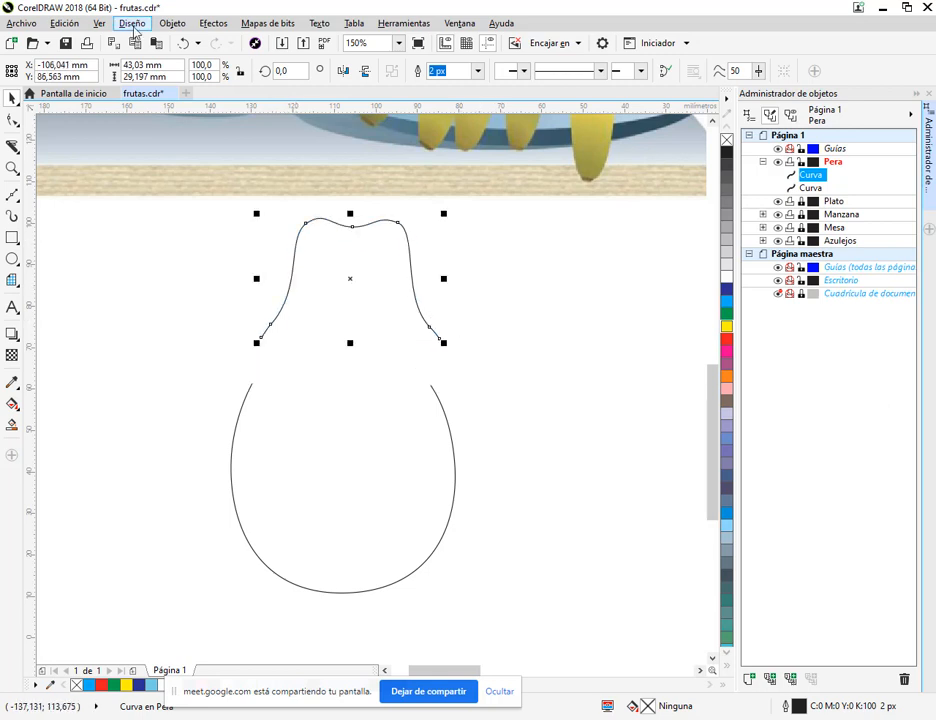
pyautogui.click(183, 43)
pyautogui.click(183, 43)
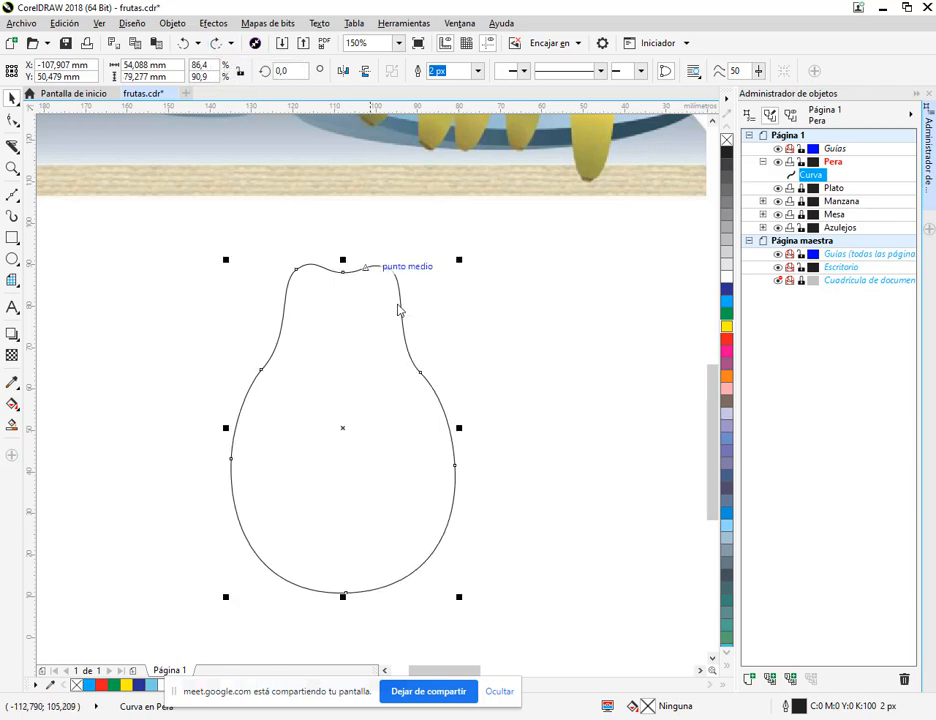
# Step: Split the pear outline into two closed shapes with a straight Knife cut just below the neck, with automatic closing turned on
pyautogui.click(416, 292)
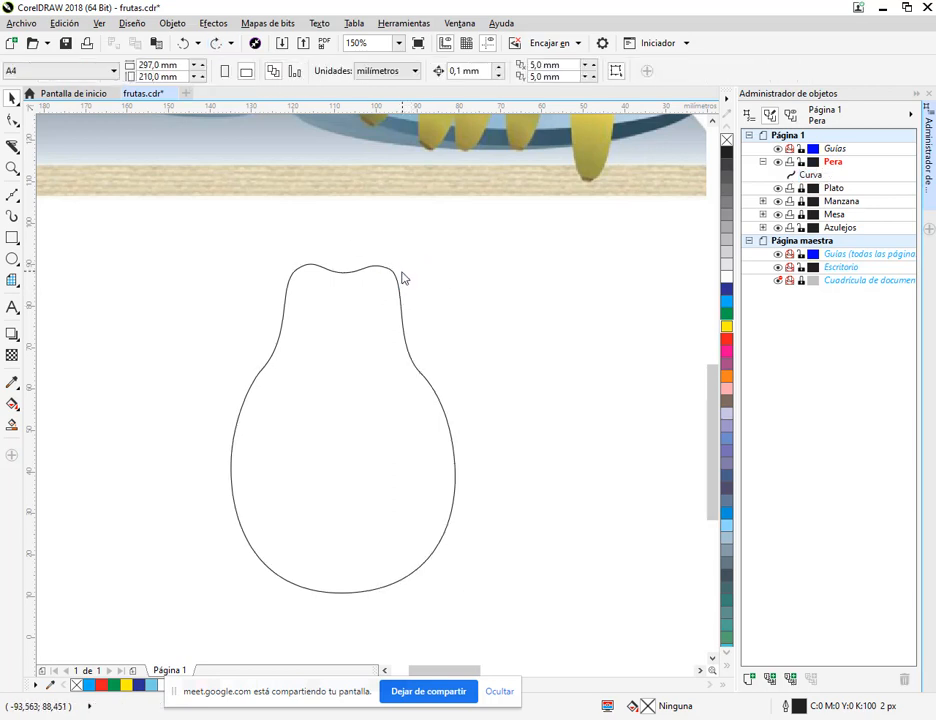
pyautogui.click(397, 318)
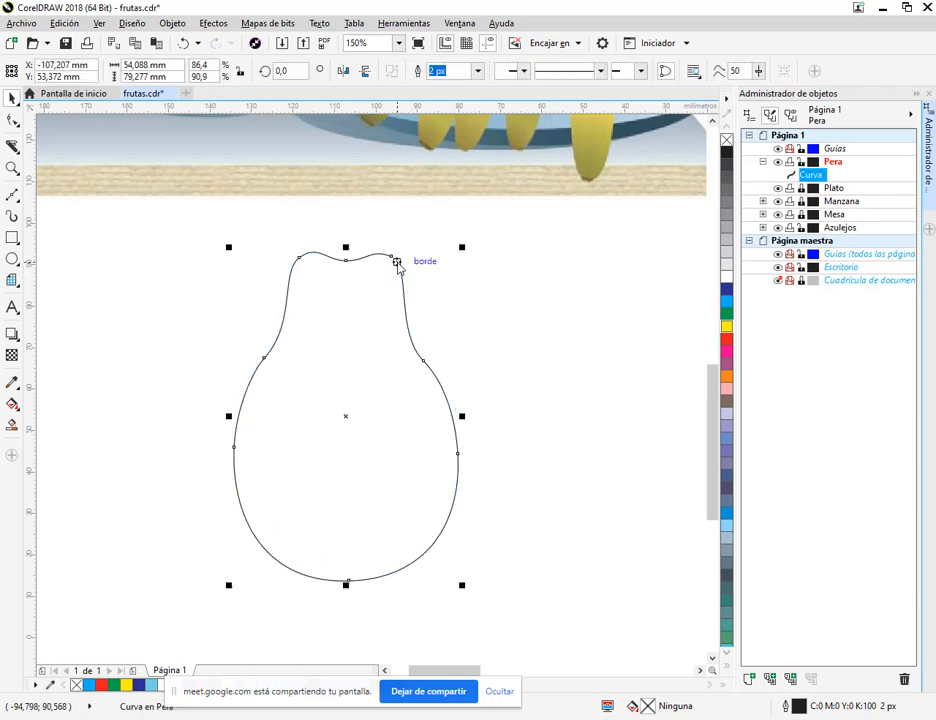
pyautogui.click(12, 145)
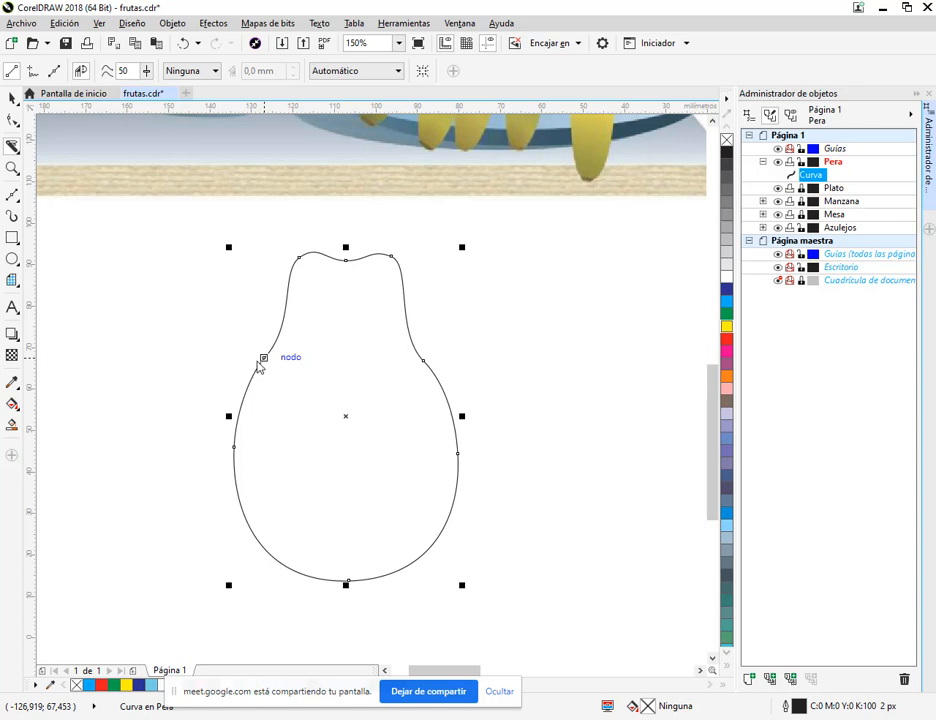
pyautogui.moveTo(260, 364)
pyautogui.mouseDown()
pyautogui.moveTo(374, 388)
pyautogui.moveTo(429, 369)
pyautogui.mouseUp()
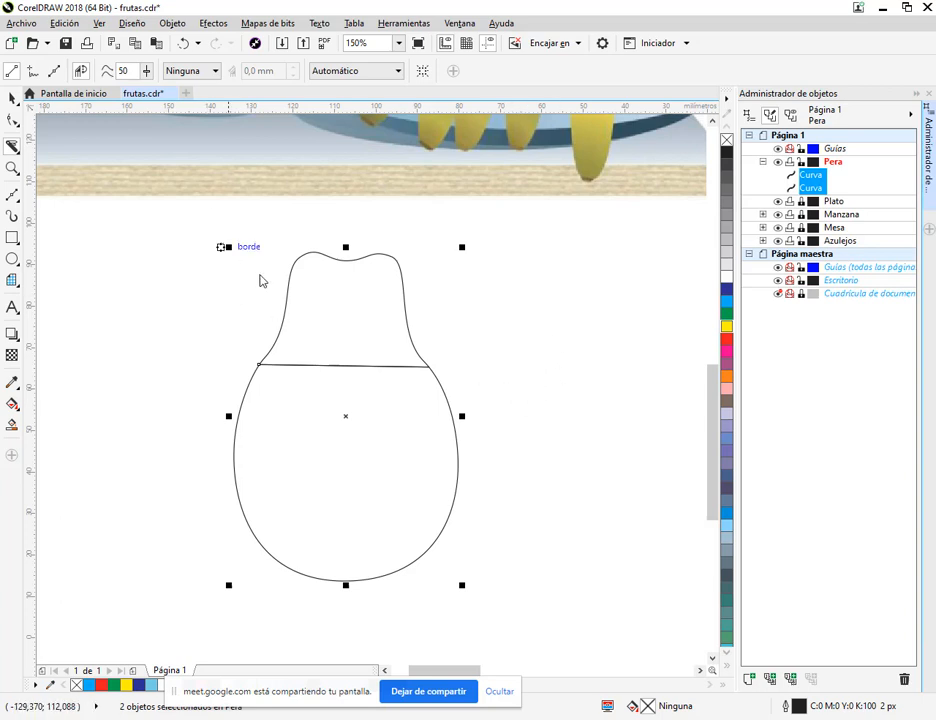
pyautogui.hotkey('ctrl', 'z')
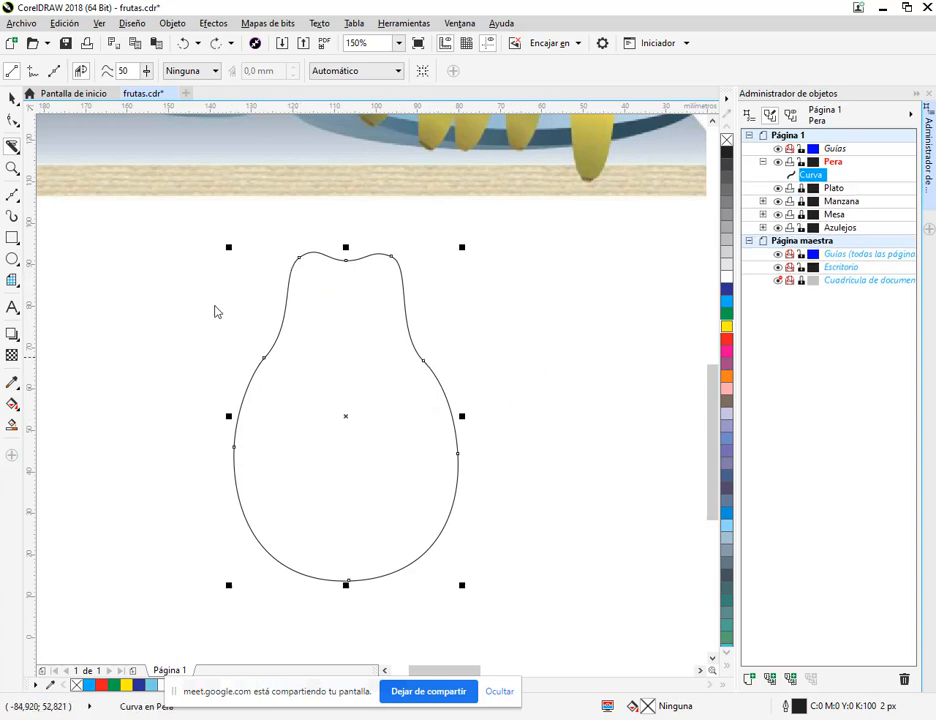
pyautogui.click(253, 372)
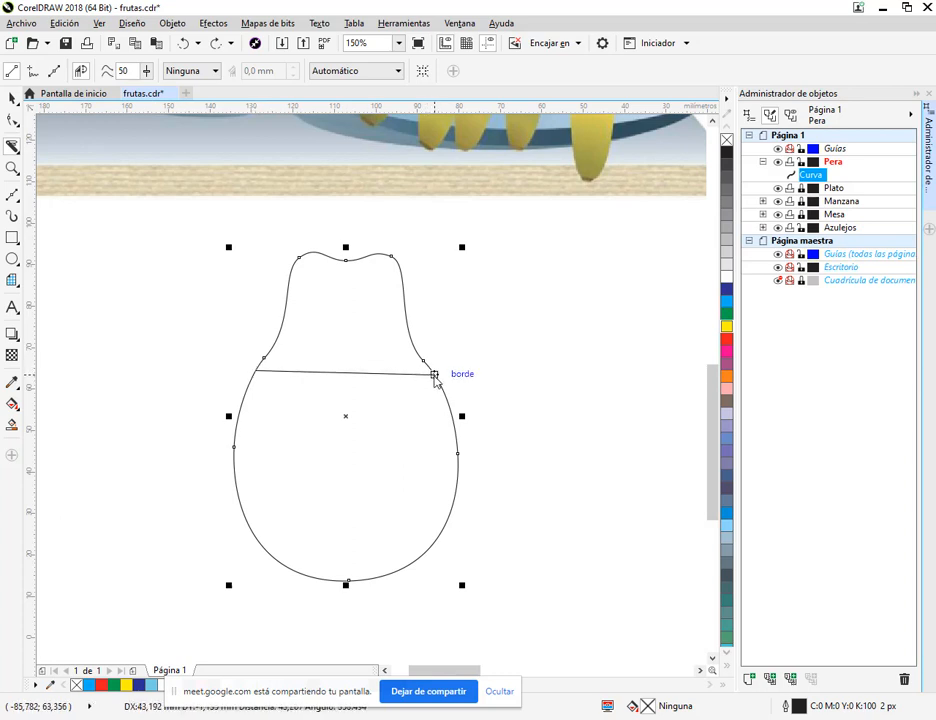
pyautogui.click(432, 373)
# Step: Pull the closed upper piece away from the pear's body to check the split, and undo the move
pyautogui.click(12, 97)
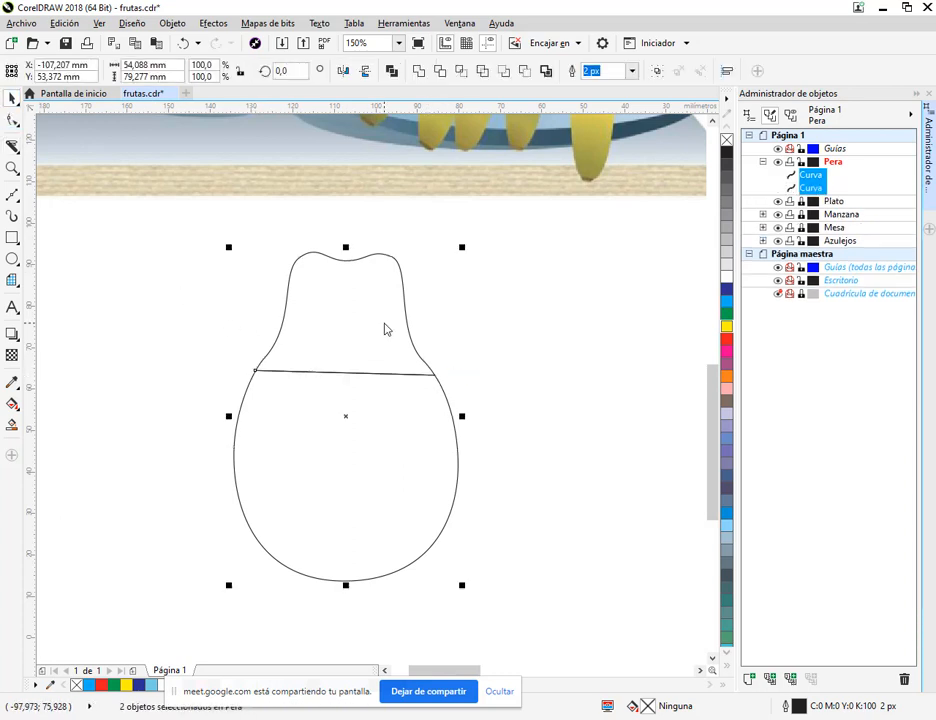
pyautogui.click(510, 335)
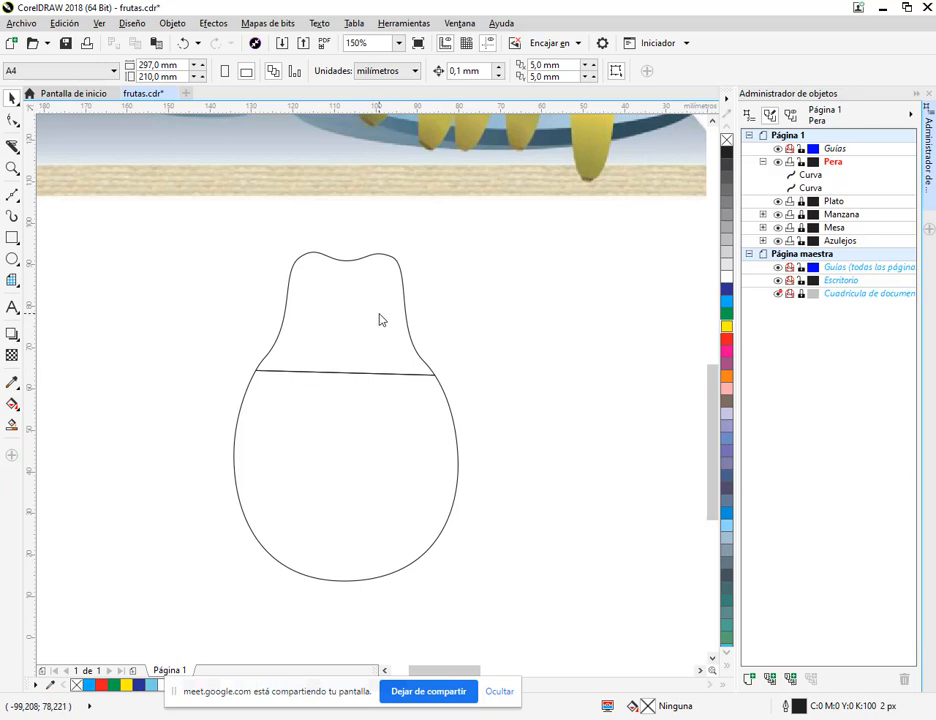
pyautogui.moveTo(379, 320); pyautogui.dragTo(397, 268)
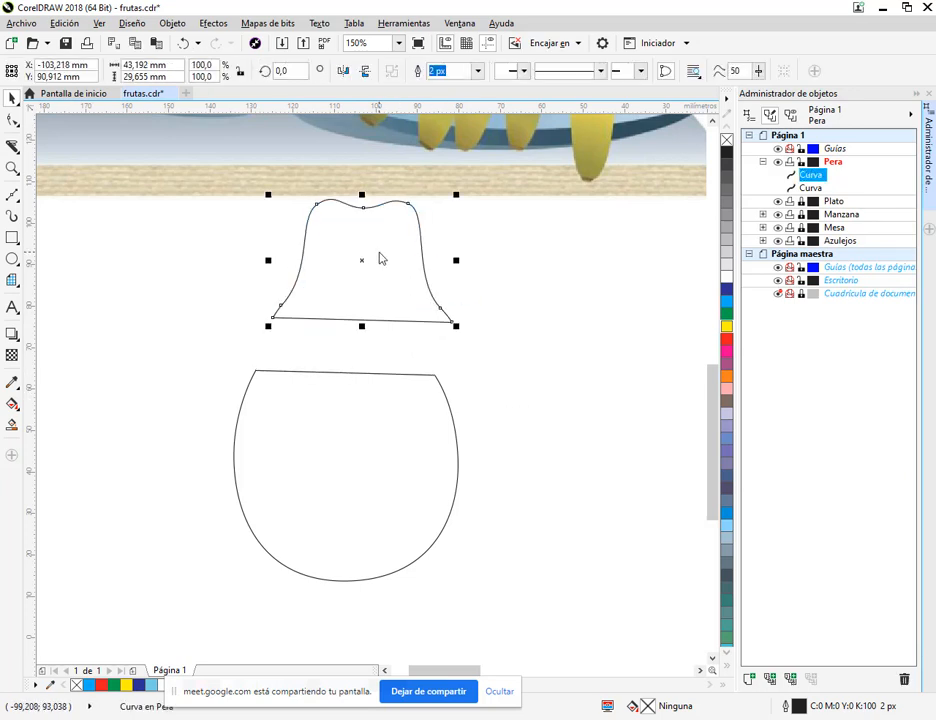
pyautogui.click(183, 43)
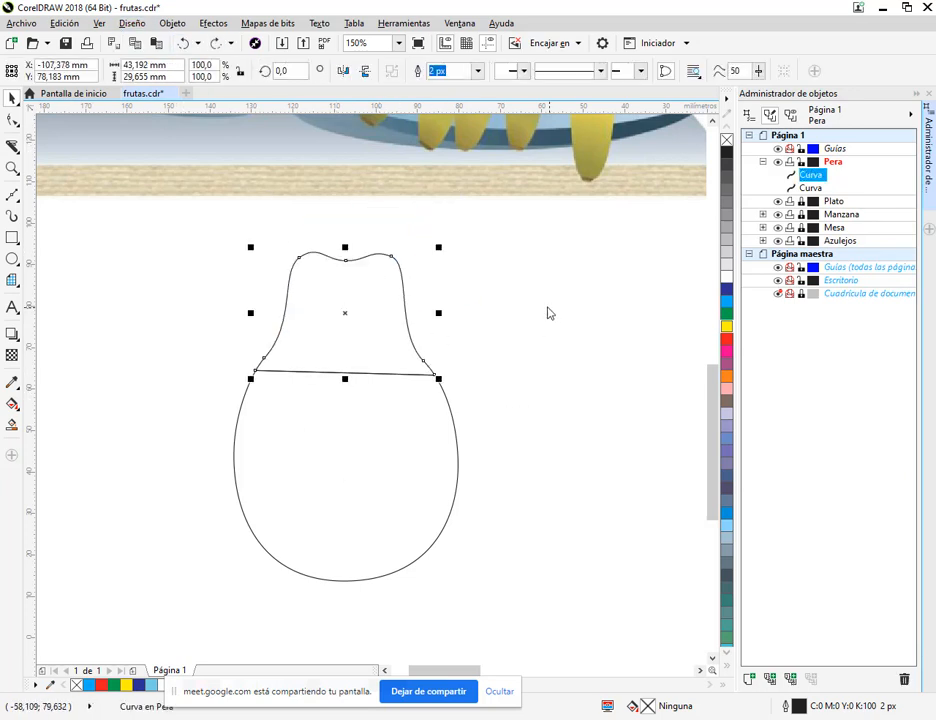
# Step: Apply an elliptical fountain fill to the pear's upper piece, centred near its upper right, with free scale and skew turned off
pyautogui.scroll(2, 531, 387)
pyautogui.scroll(2, 390, 400)
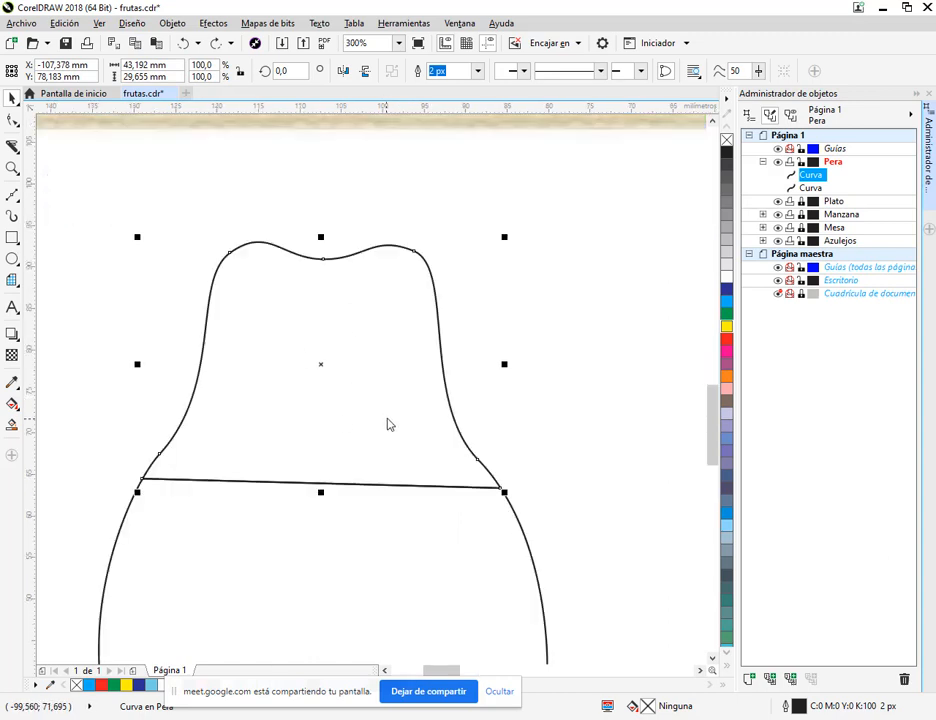
pyautogui.moveTo(319, 389); pyautogui.dragTo(387, 316)
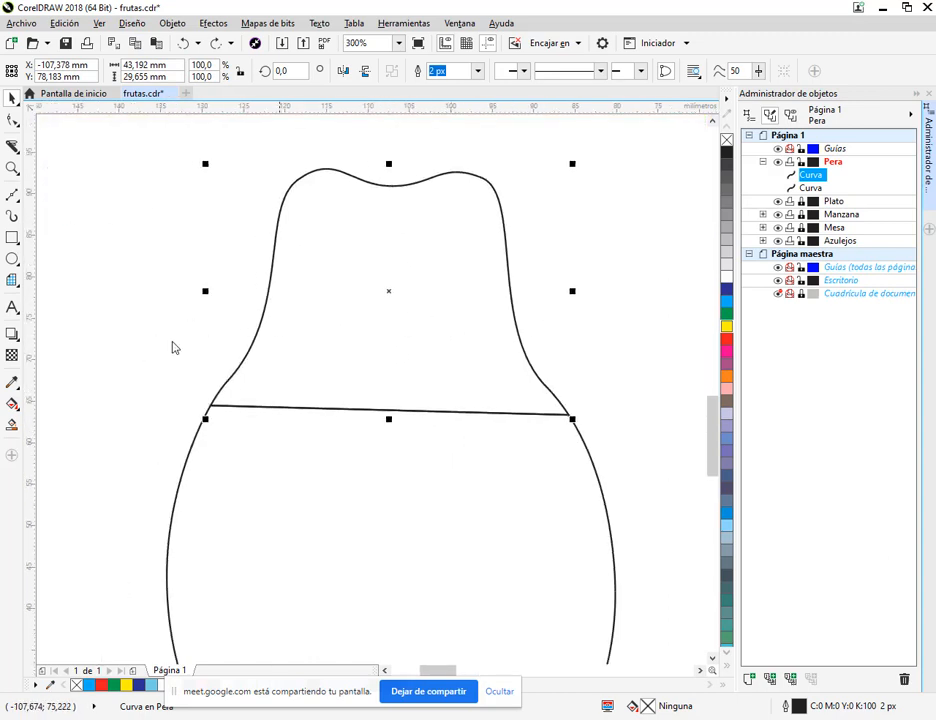
pyautogui.click(13, 404)
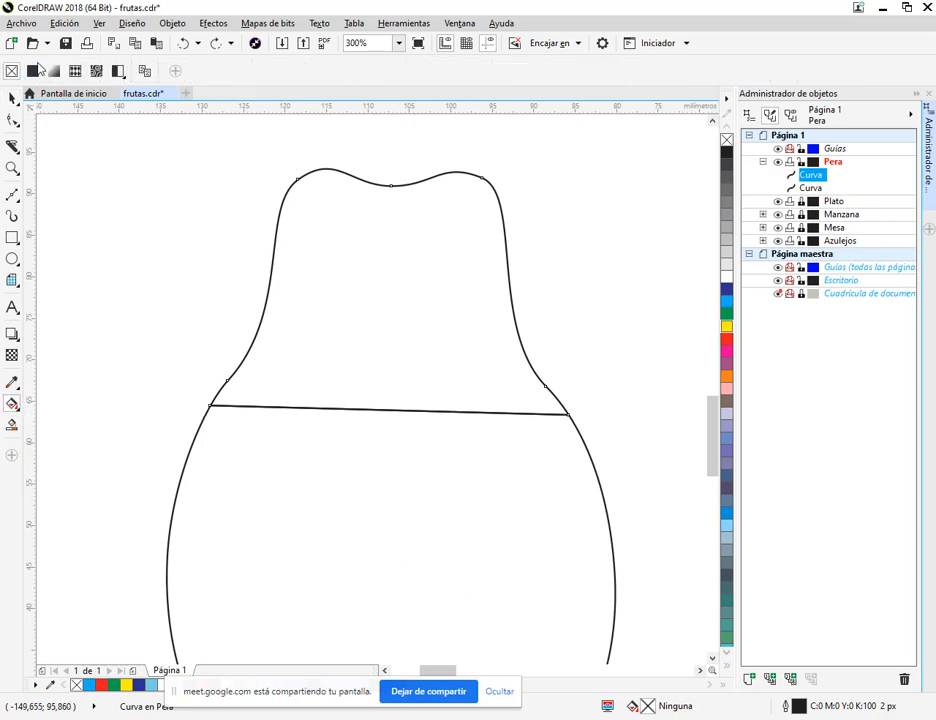
pyautogui.click(52, 70)
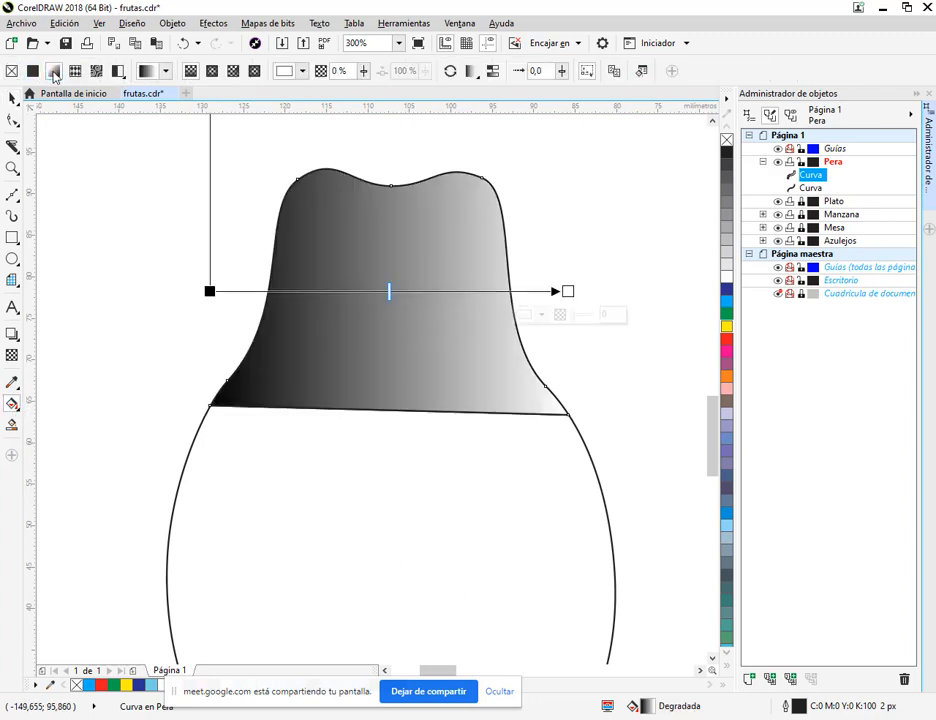
pyautogui.click(212, 71)
pyautogui.moveTo(399, 304); pyautogui.dragTo(460, 229)
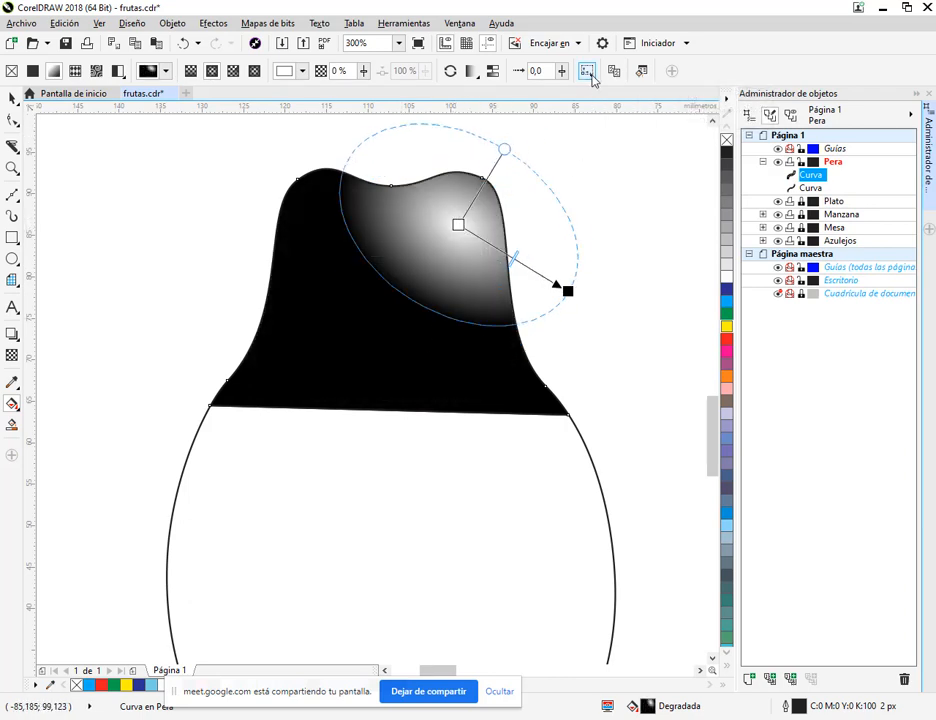
pyautogui.click(589, 70)
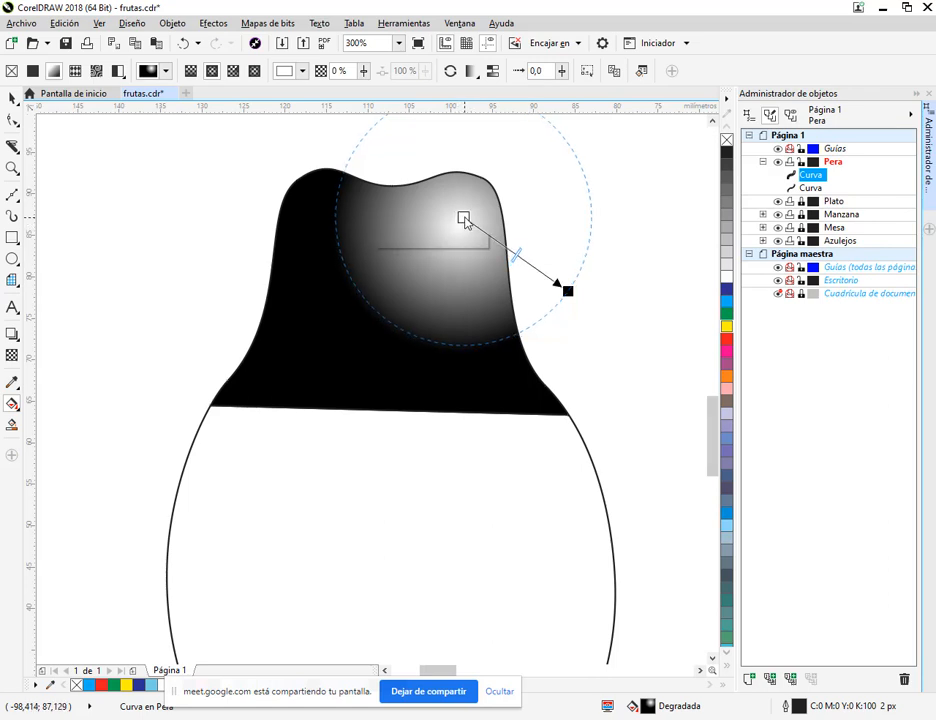
# Step: Set the centre colour of the upper piece's gradient to pale yellow #FFFBAD
pyautogui.scroll(-2, 466, 222)
pyautogui.scroll(5, 441, 370)
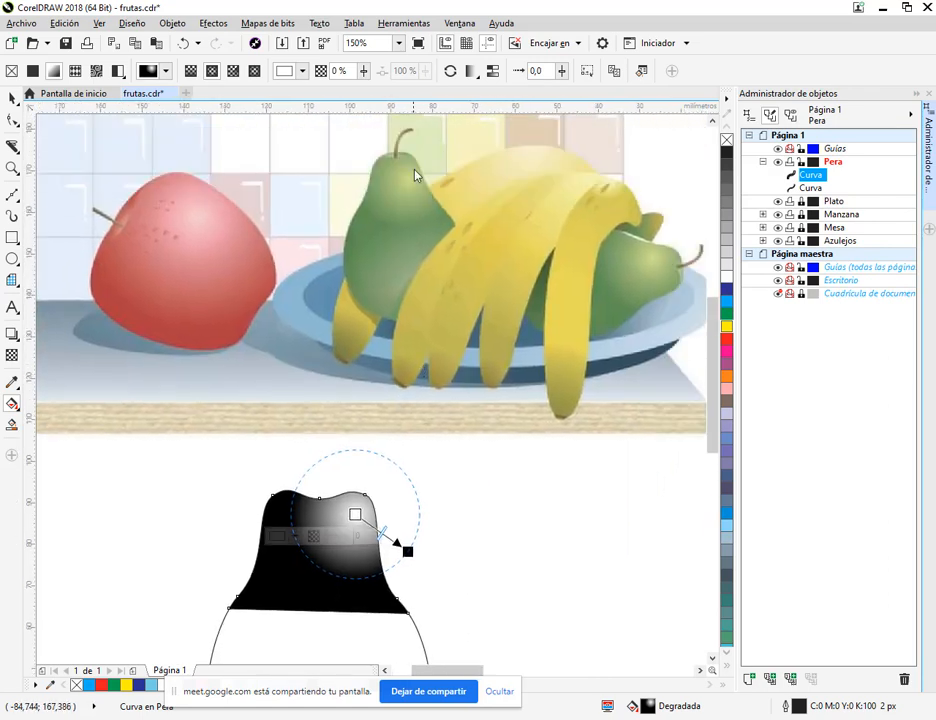
pyautogui.moveTo(428, 484); pyautogui.dragTo(455, 376)
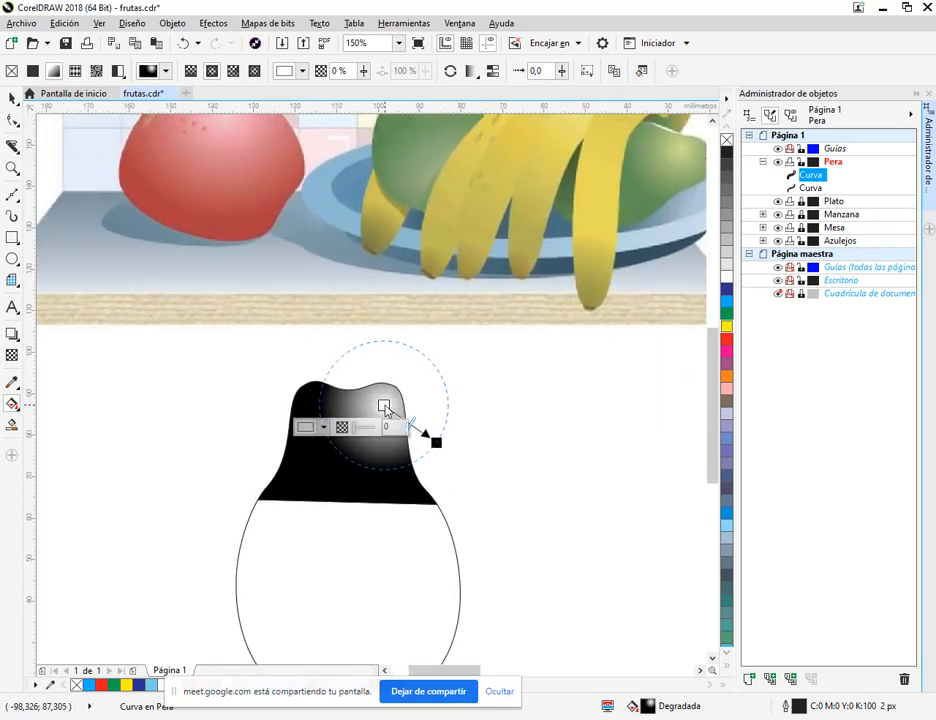
pyautogui.click(308, 427)
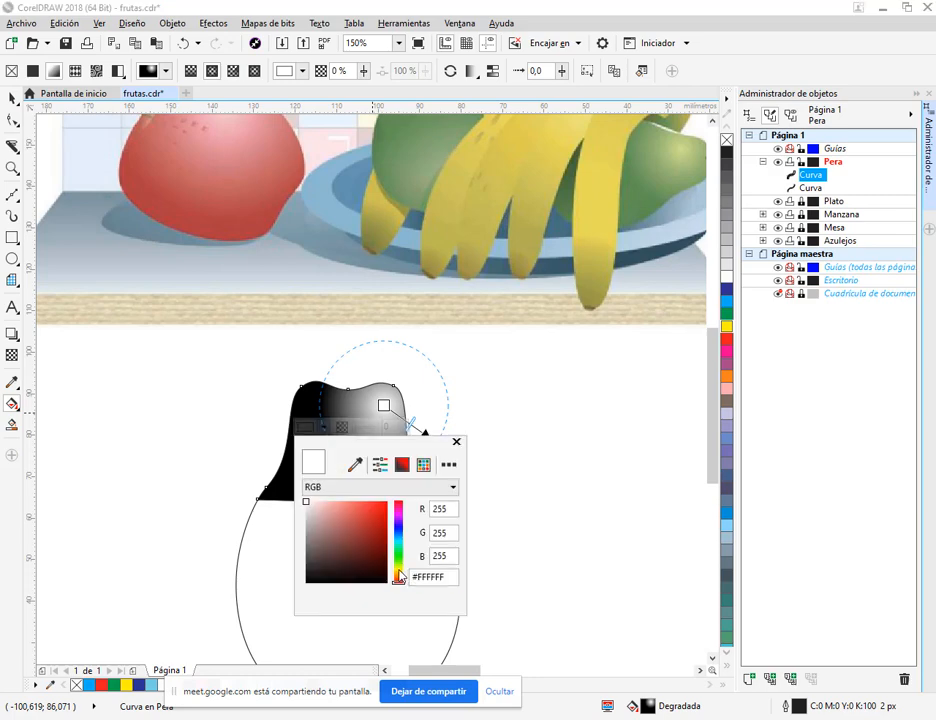
pyautogui.moveTo(397, 579); pyautogui.dragTo(398, 569)
pyautogui.moveTo(325, 506)
pyautogui.mouseDown()
pyautogui.moveTo(345, 504)
pyautogui.moveTo(332, 502)
pyautogui.mouseUp()
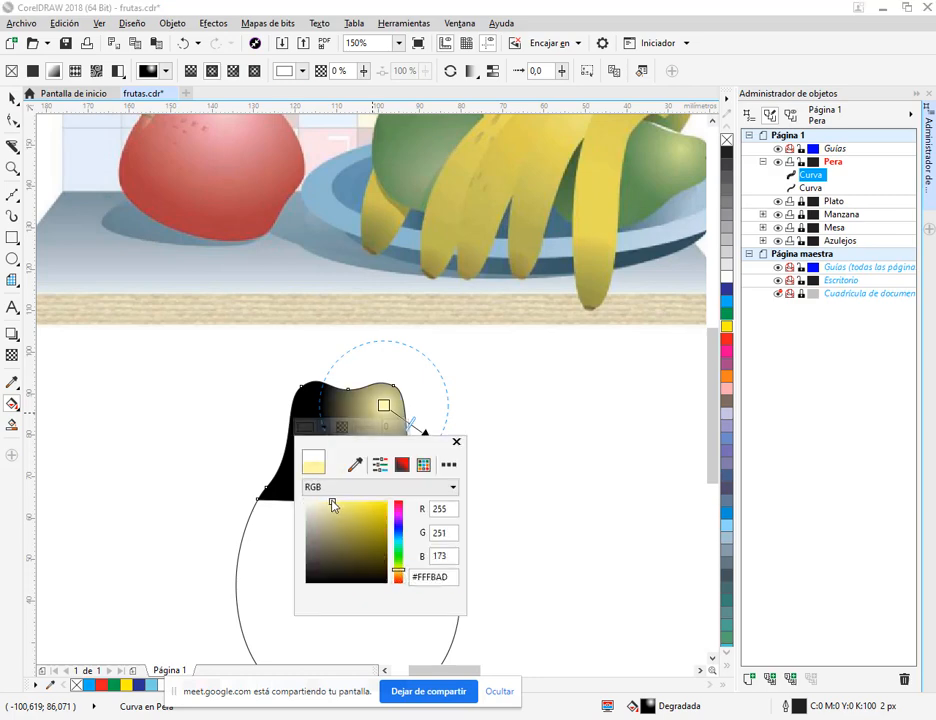
# Step: Set the outer colour of the upper piece's gradient to green in CMYK: C 84, M 2, Y 100, K 0
pyautogui.click(432, 438)
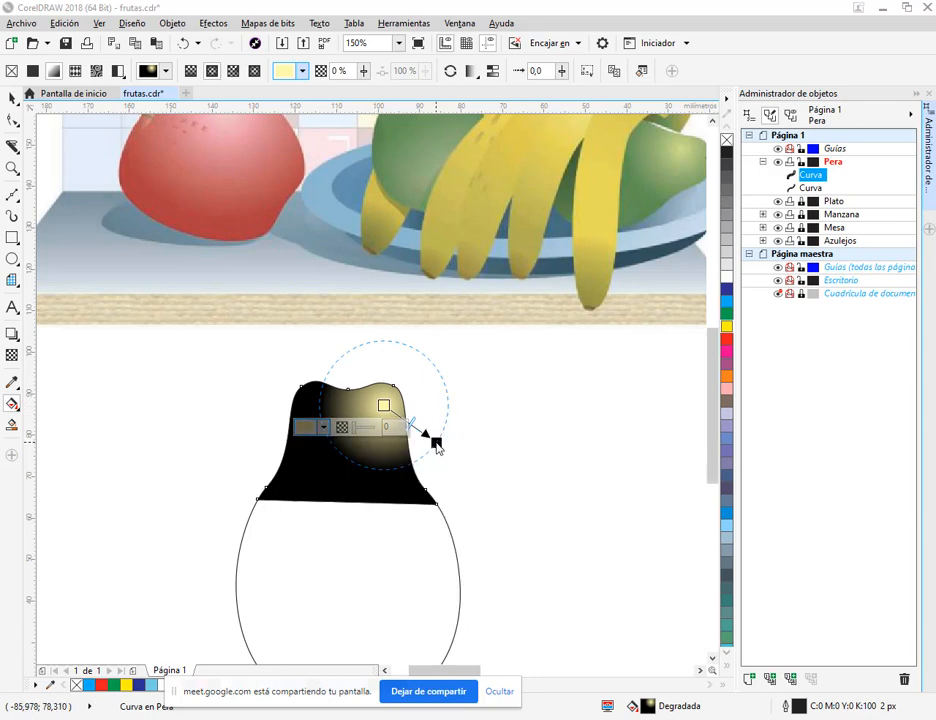
pyautogui.click(376, 465)
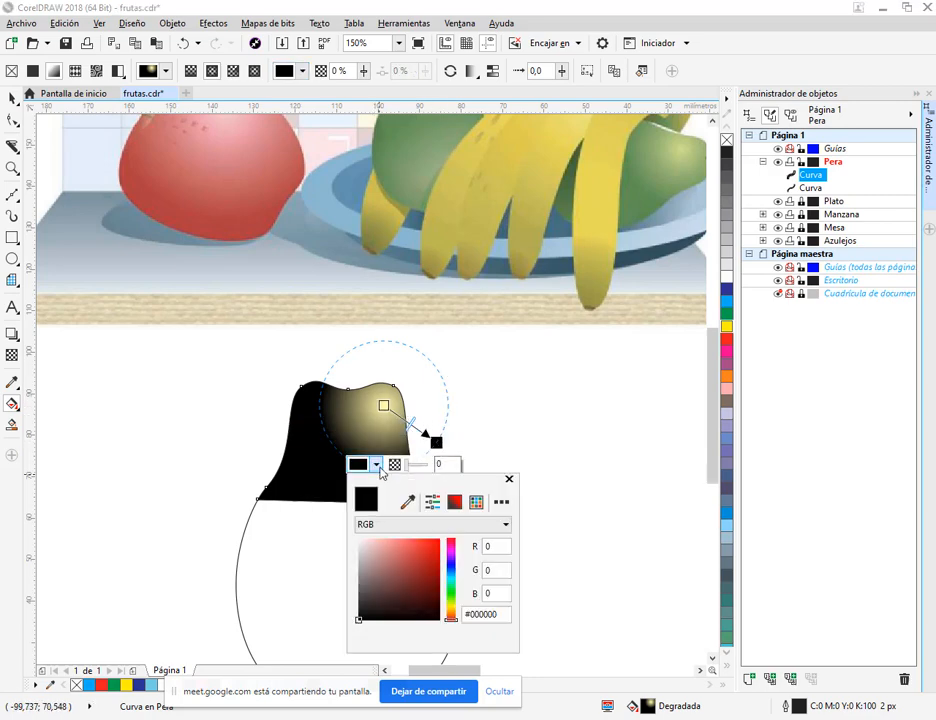
pyautogui.moveTo(438, 590)
pyautogui.mouseDown()
pyautogui.moveTo(457, 606)
pyautogui.moveTo(444, 552)
pyautogui.moveTo(428, 571)
pyautogui.moveTo(436, 576)
pyautogui.mouseUp()
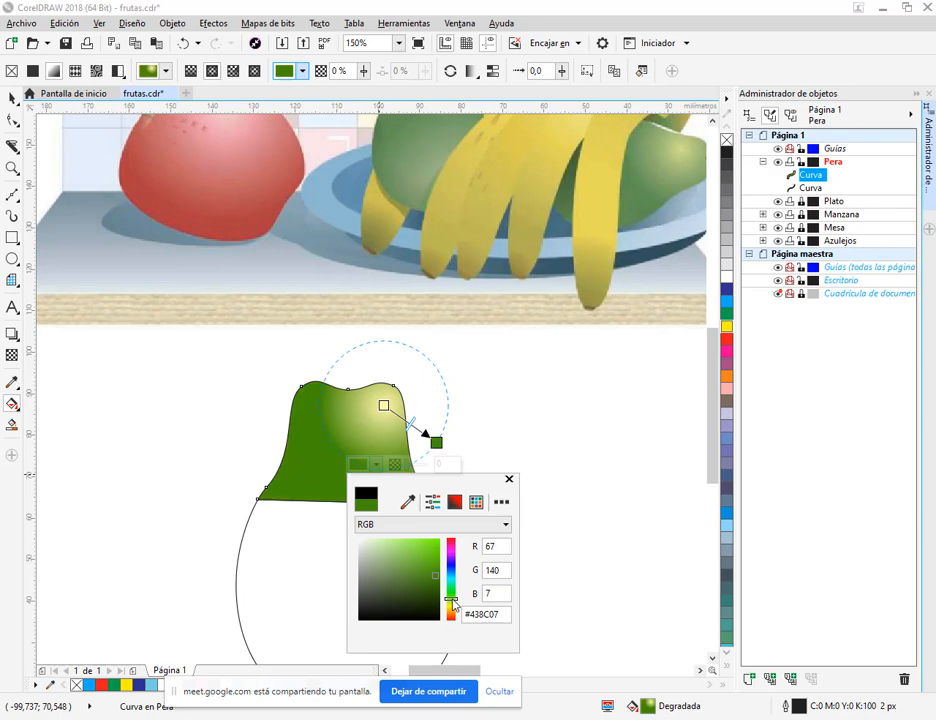
pyautogui.click(460, 524)
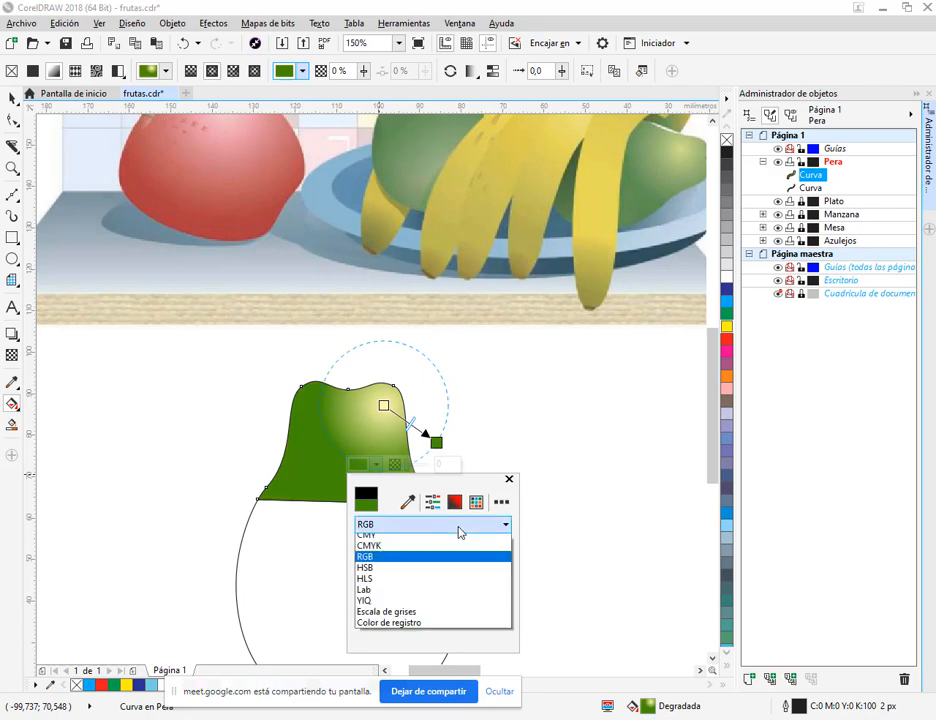
pyautogui.click(397, 552)
pyautogui.moveTo(414, 568); pyautogui.dragTo(440, 565)
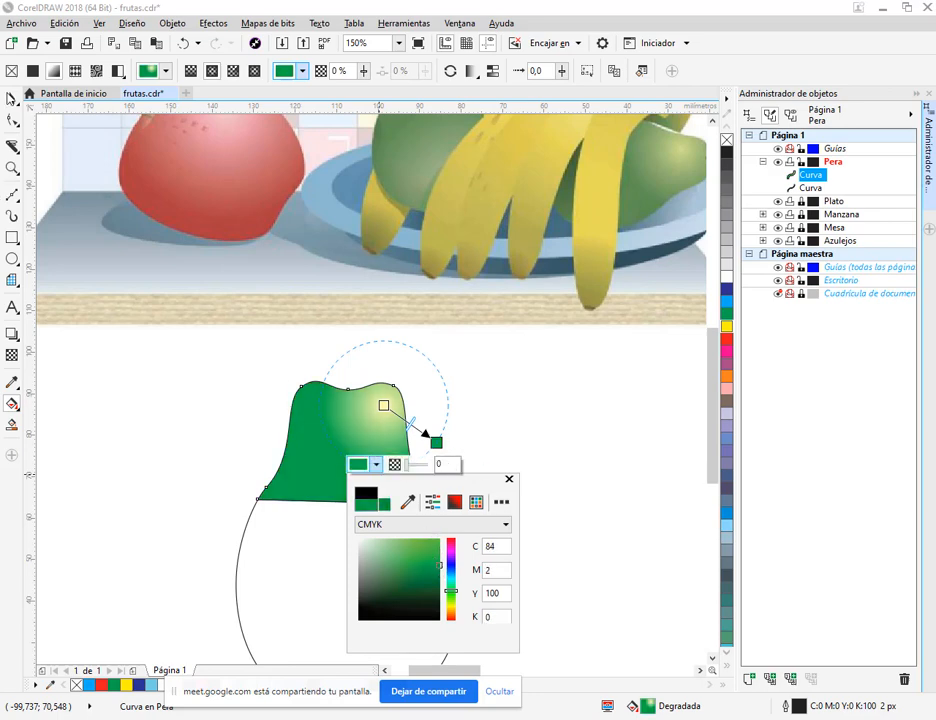
pyautogui.click(128, 336)
# Step: Compare the upper piece with the reference pear and shift its gradient's outer colour to a slightly darker CMYK green
pyautogui.moveTo(511, 448); pyautogui.dragTo(519, 539)
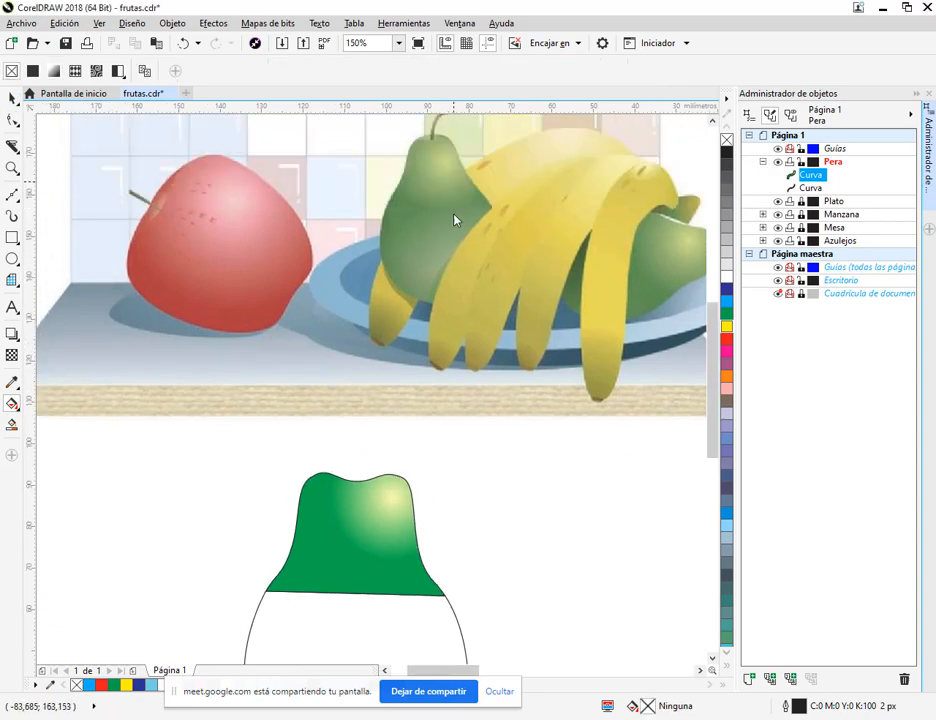
pyautogui.click(397, 527)
pyautogui.scroll(-3, 455, 450)
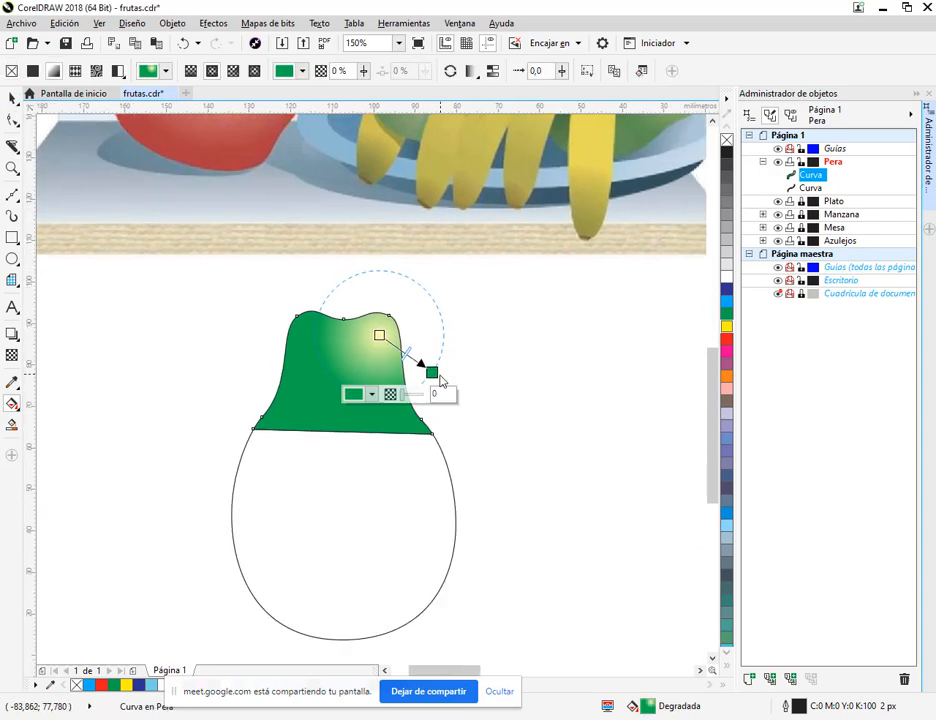
pyautogui.scroll(2, 430, 395)
pyautogui.click(360, 359)
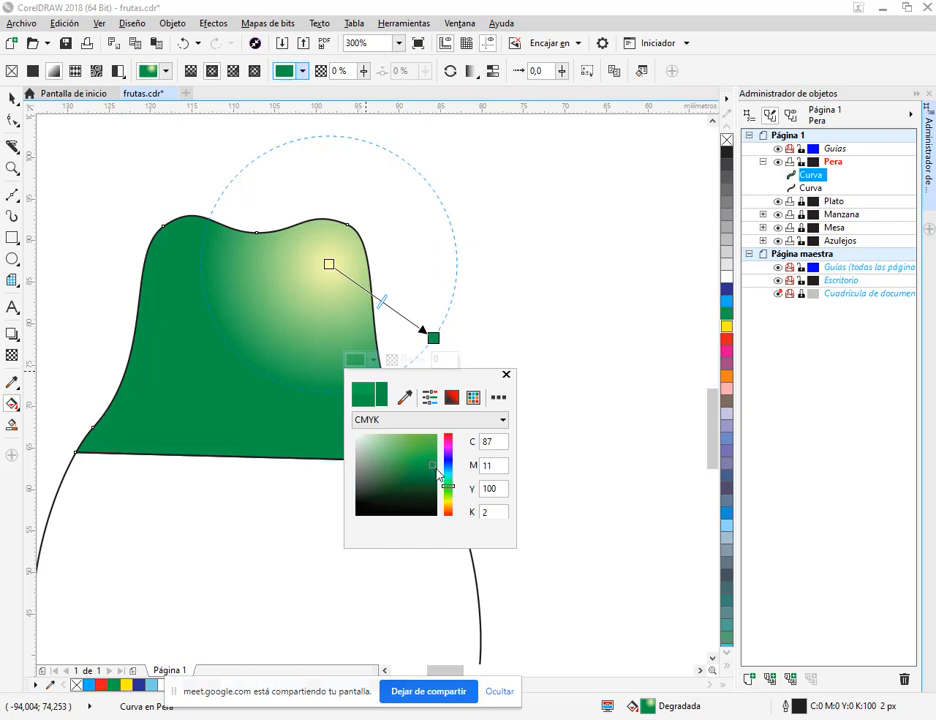
pyautogui.moveTo(433, 471); pyautogui.dragTo(433, 467)
pyautogui.click(10, 99)
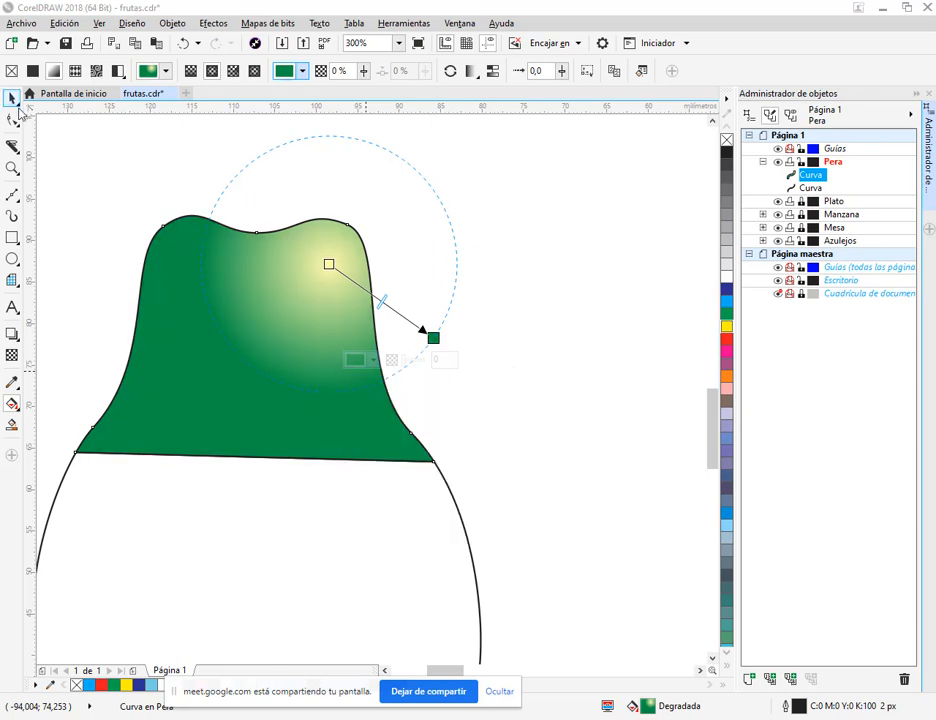
pyautogui.click(11, 98)
pyautogui.click(89, 179)
# Step: Copy the upper piece's gradient fill onto the pear's unfilled body
pyautogui.scroll(-1, 380, 331)
pyautogui.moveTo(416, 359); pyautogui.dragTo(520, 414)
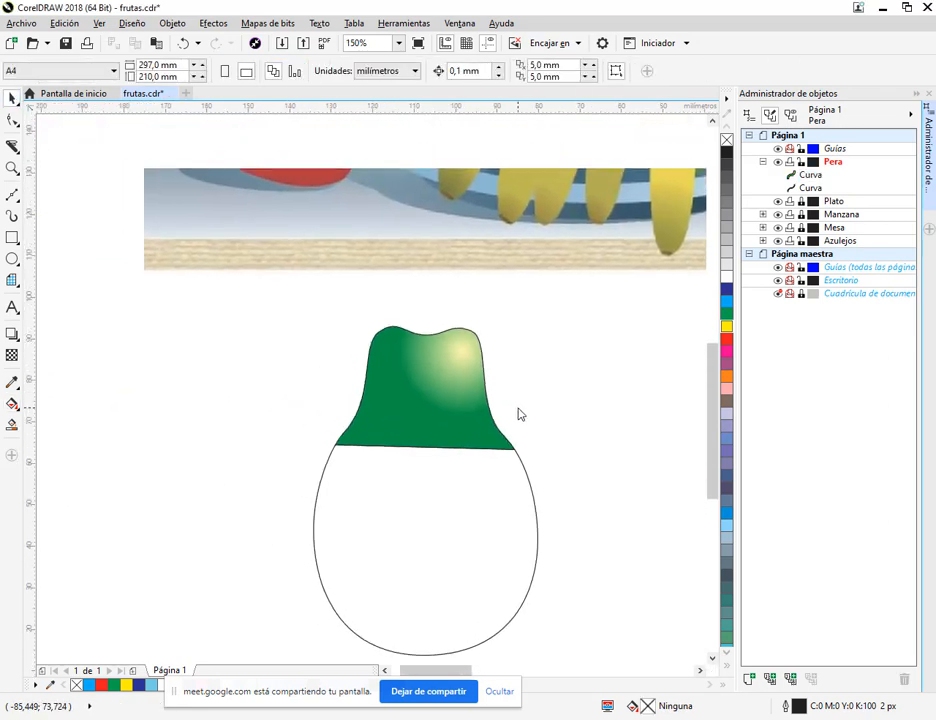
pyautogui.click(468, 377)
pyautogui.moveTo(481, 373); pyautogui.dragTo(483, 482)
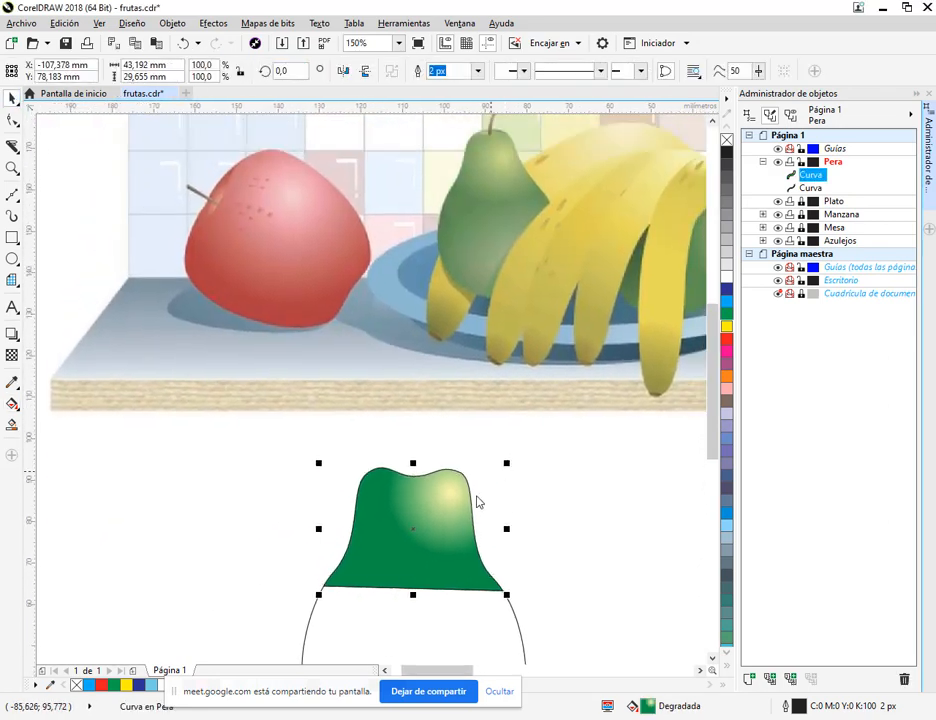
pyautogui.moveTo(503, 524); pyautogui.dragTo(453, 290)
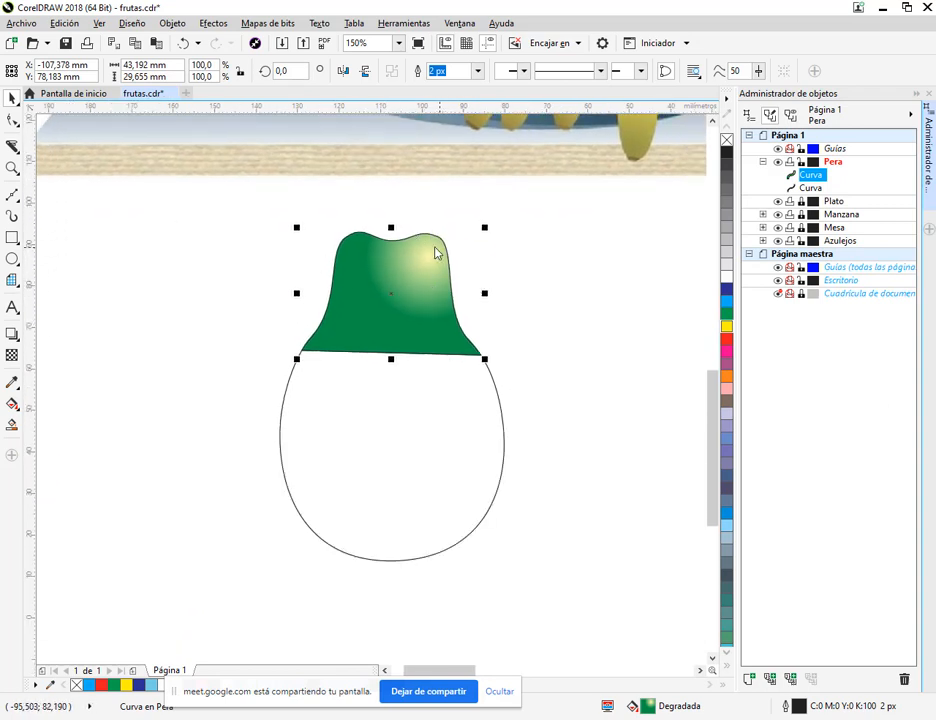
pyautogui.moveTo(414, 299); pyautogui.dragTo(426, 430)
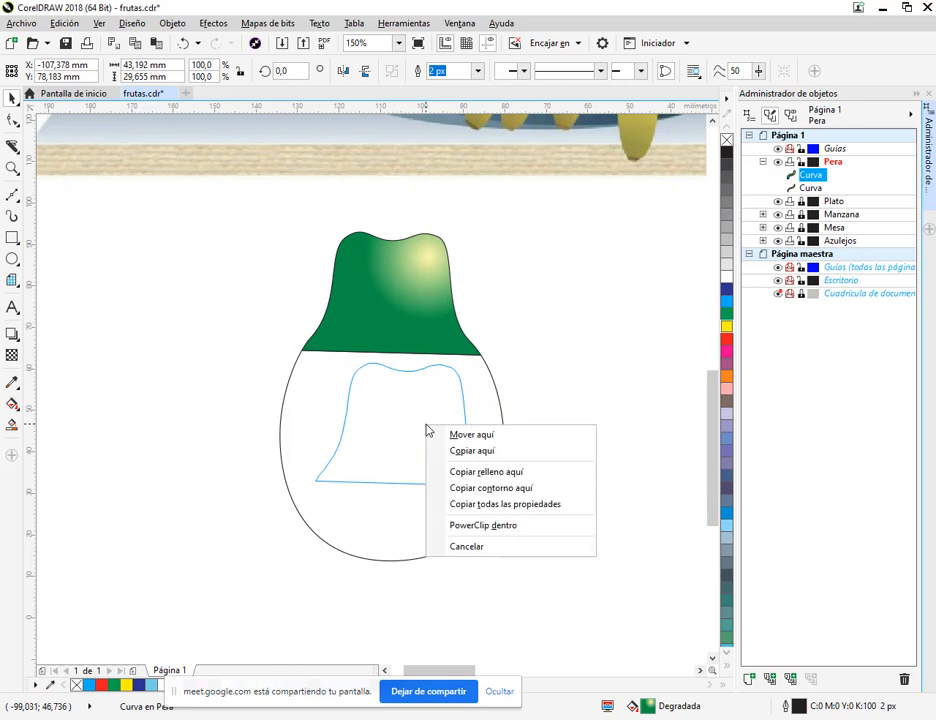
pyautogui.click(479, 471)
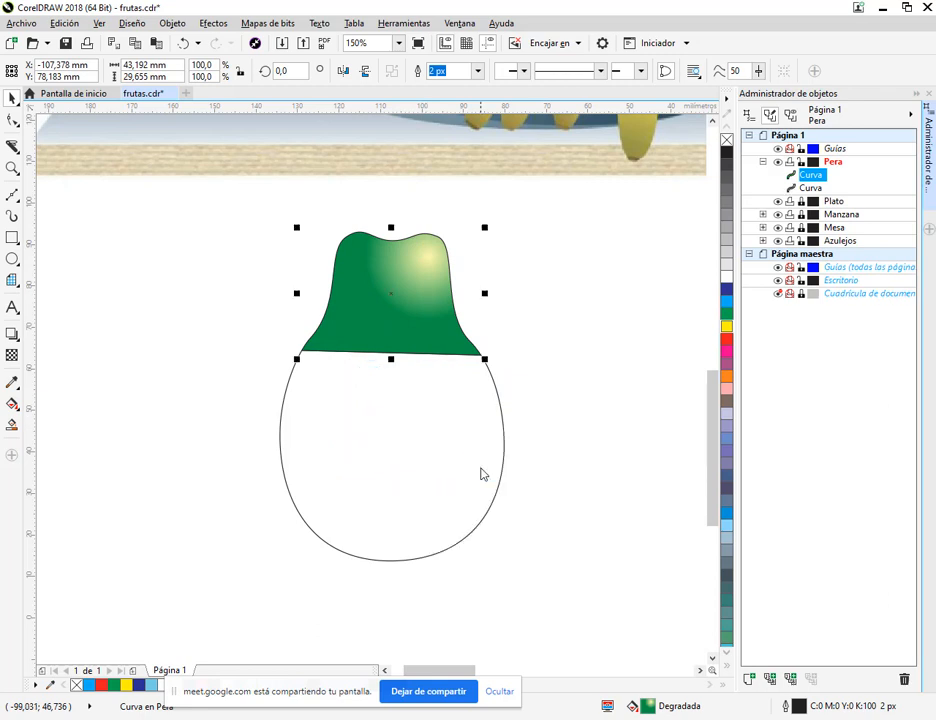
# Step: Move the body gradient's pale centre to its lower right and aim the green end at its upper left
pyautogui.click(12, 404)
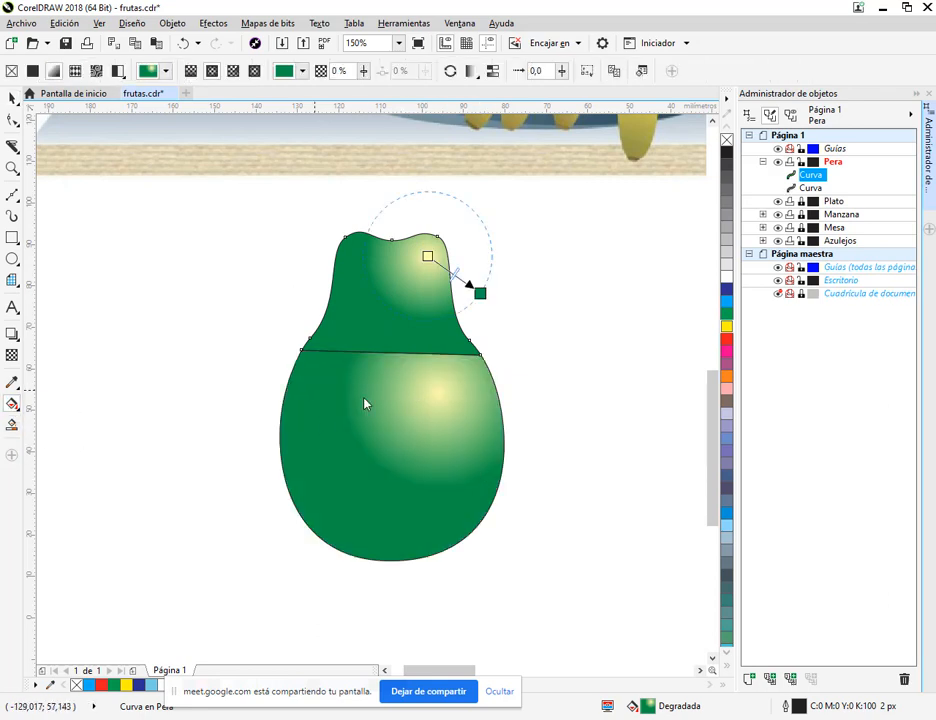
pyautogui.click(393, 428)
pyautogui.moveTo(437, 391); pyautogui.dragTo(422, 513)
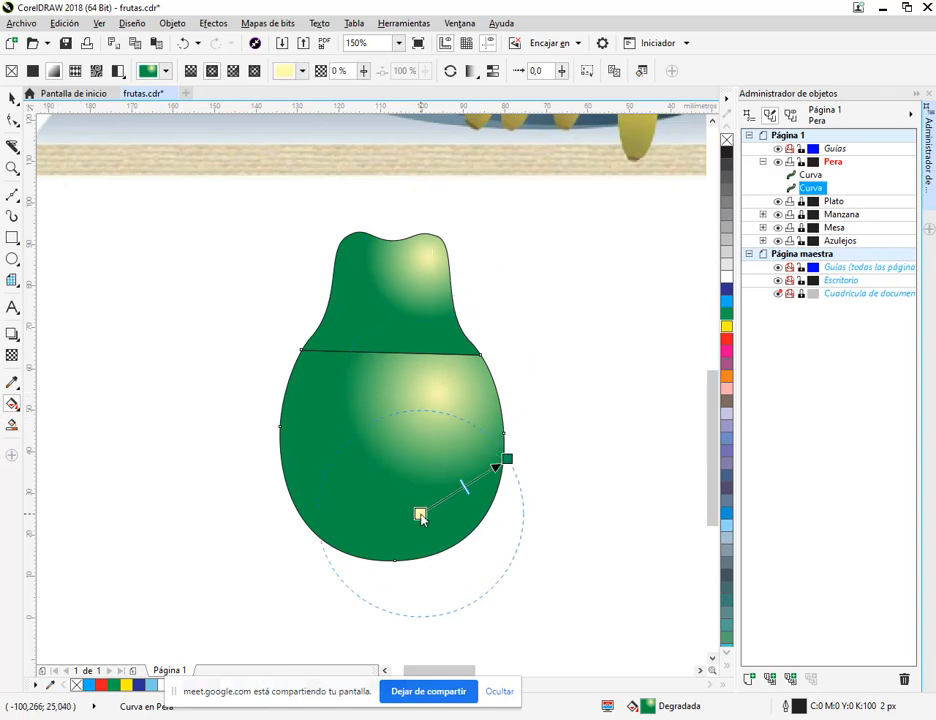
pyautogui.moveTo(506, 458); pyautogui.dragTo(350, 417)
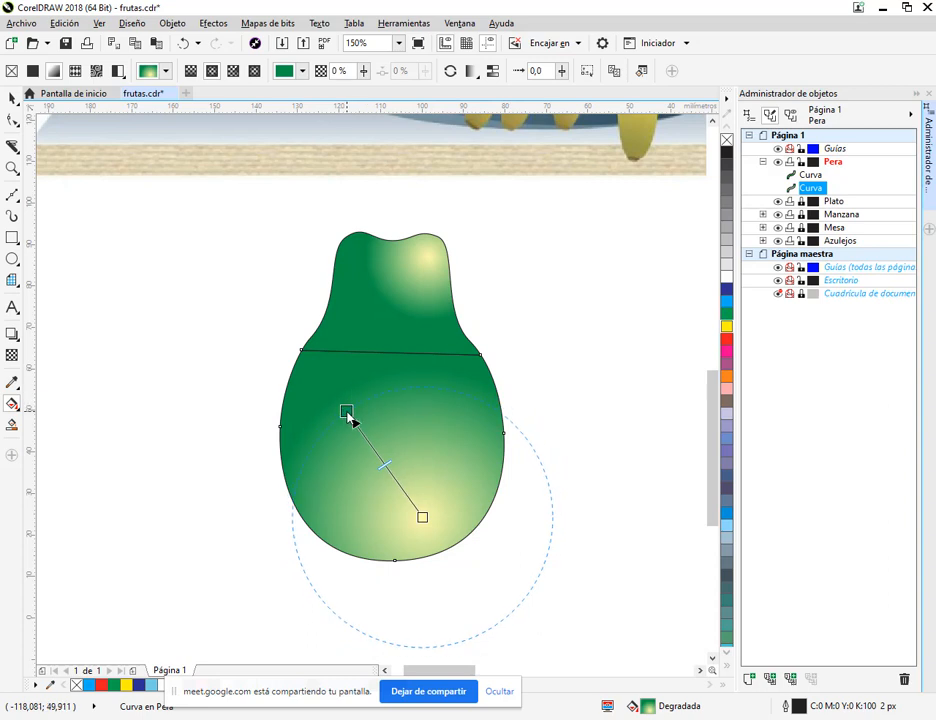
# Step: Remove the outline from both pieces of the pear
pyautogui.press('space')
pyautogui.moveTo(209, 209); pyautogui.dragTo(600, 625)
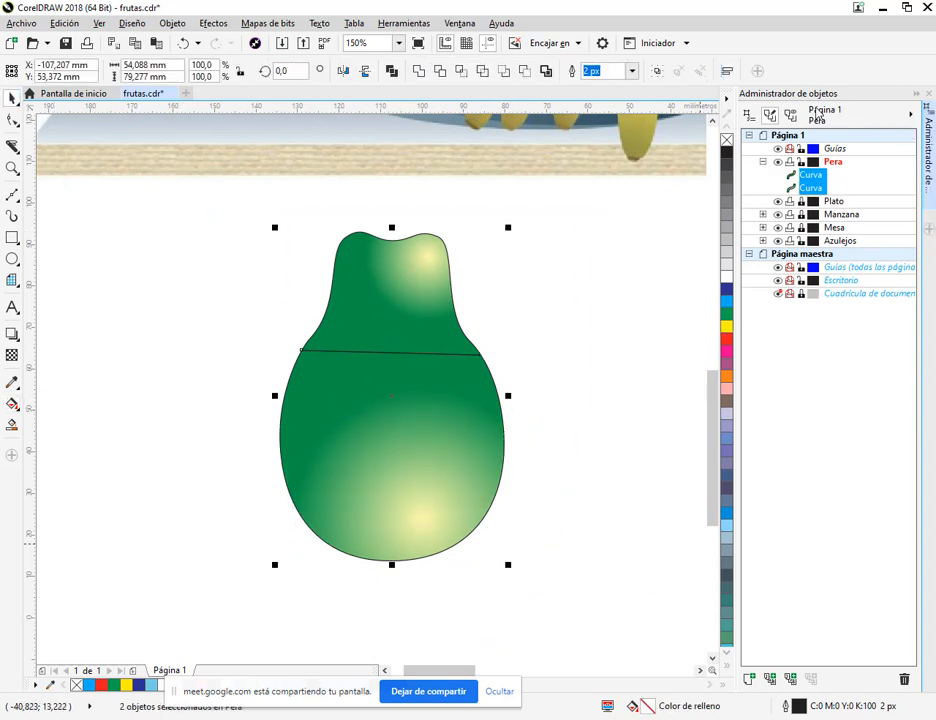
pyautogui.rightClick(727, 140)
pyautogui.click(529, 317)
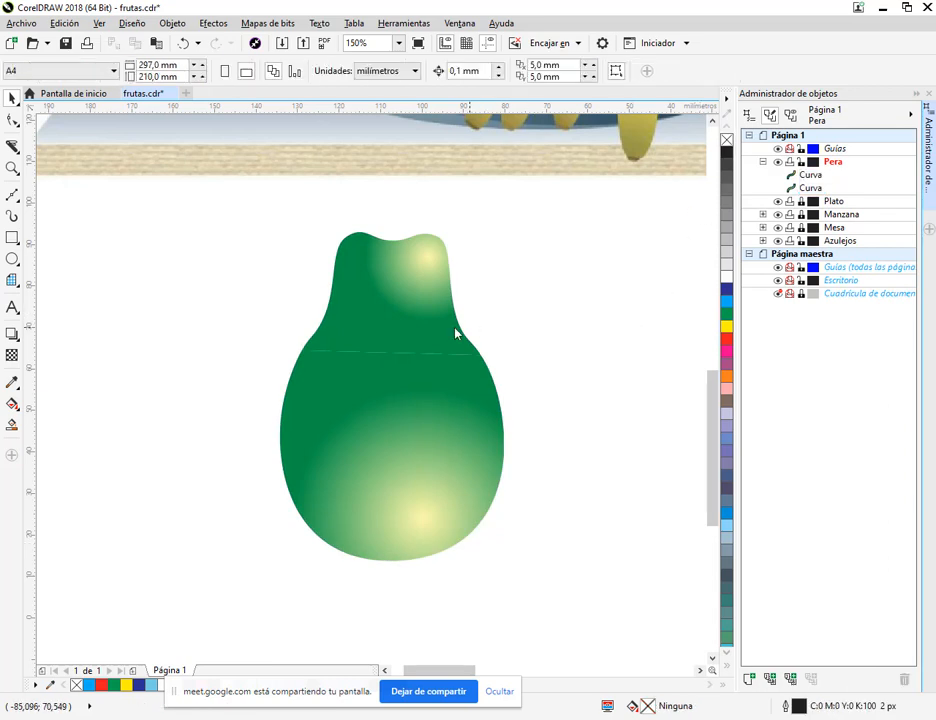
# Step: Convert the upper piece's straight bottom edge to a curve and bow it slightly downward over the body
pyautogui.scroll(-2, 460, 340)
pyautogui.scroll(-1, 465, 347)
pyautogui.scroll(2, 453, 344)
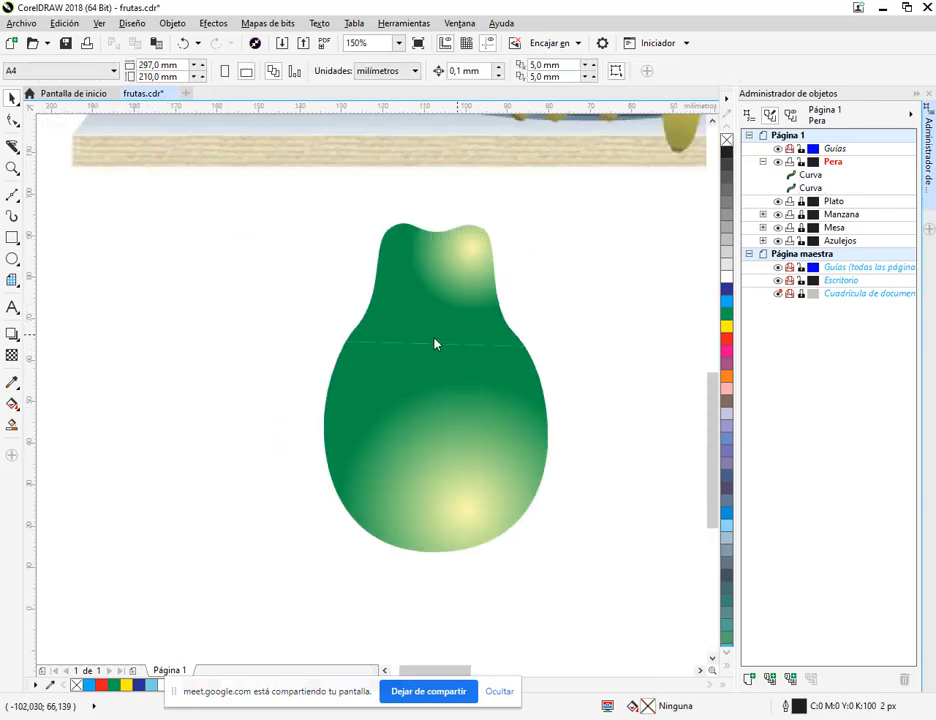
pyautogui.scroll(-1, 478, 380)
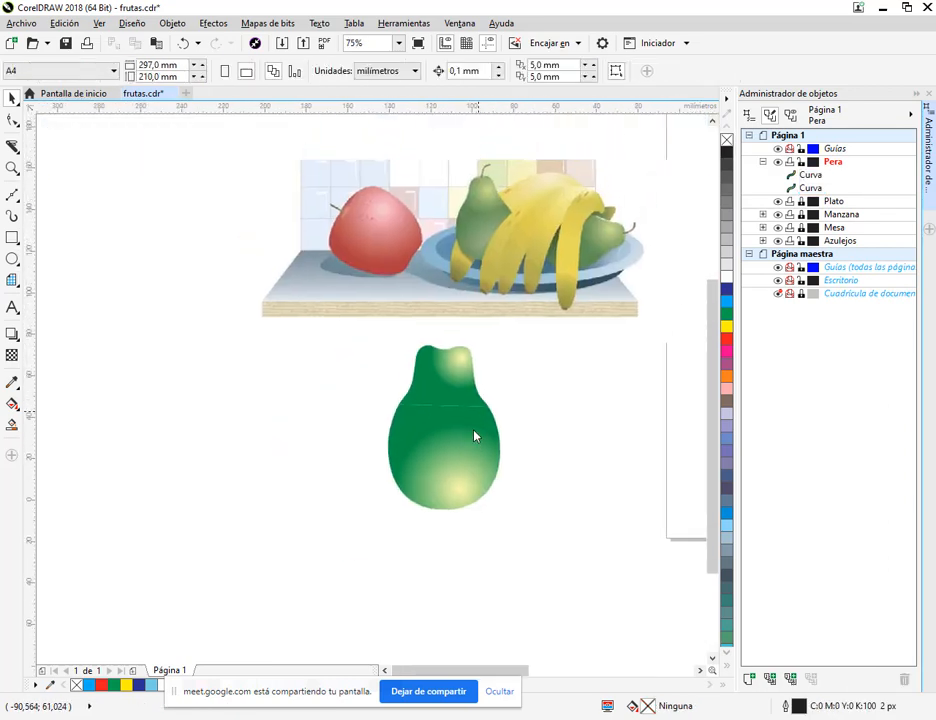
pyautogui.scroll(1, 460, 430)
pyautogui.scroll(1, 458, 433)
pyautogui.click(428, 386)
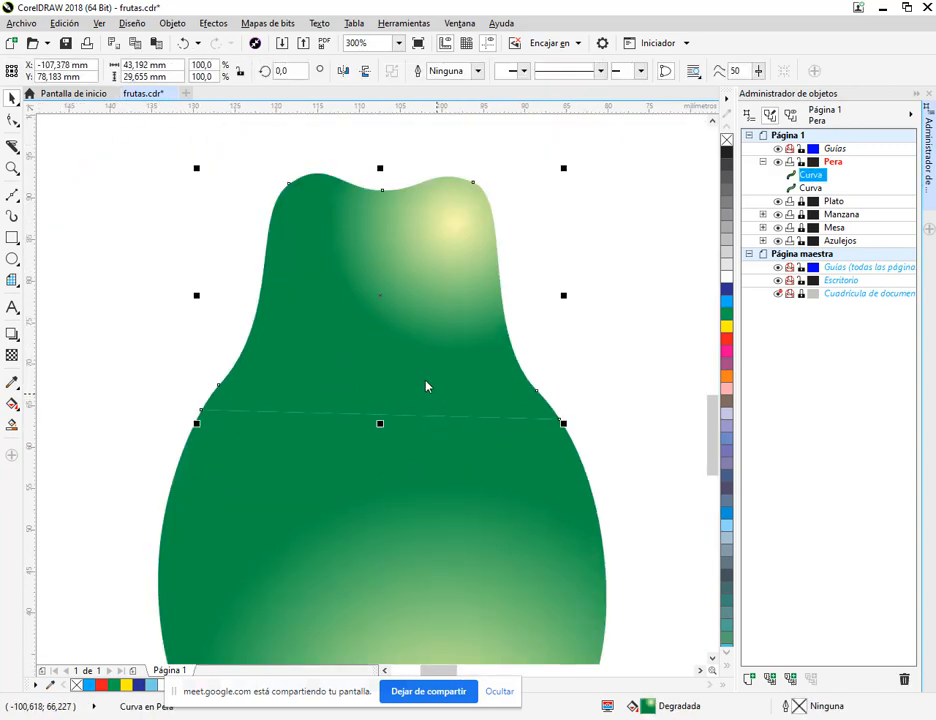
pyautogui.press('F10')
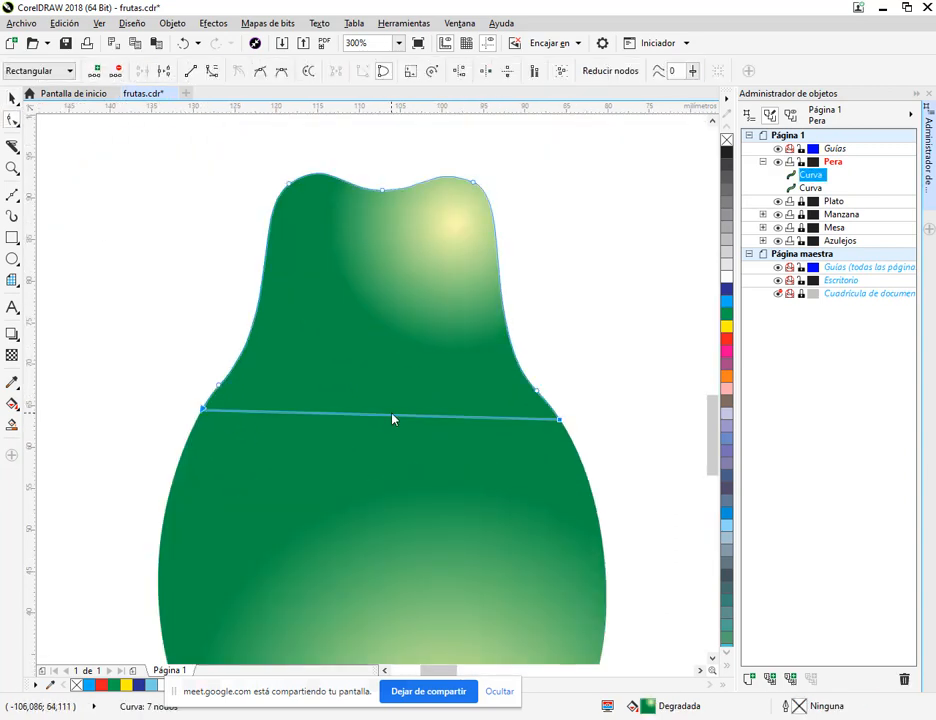
pyautogui.click(392, 417)
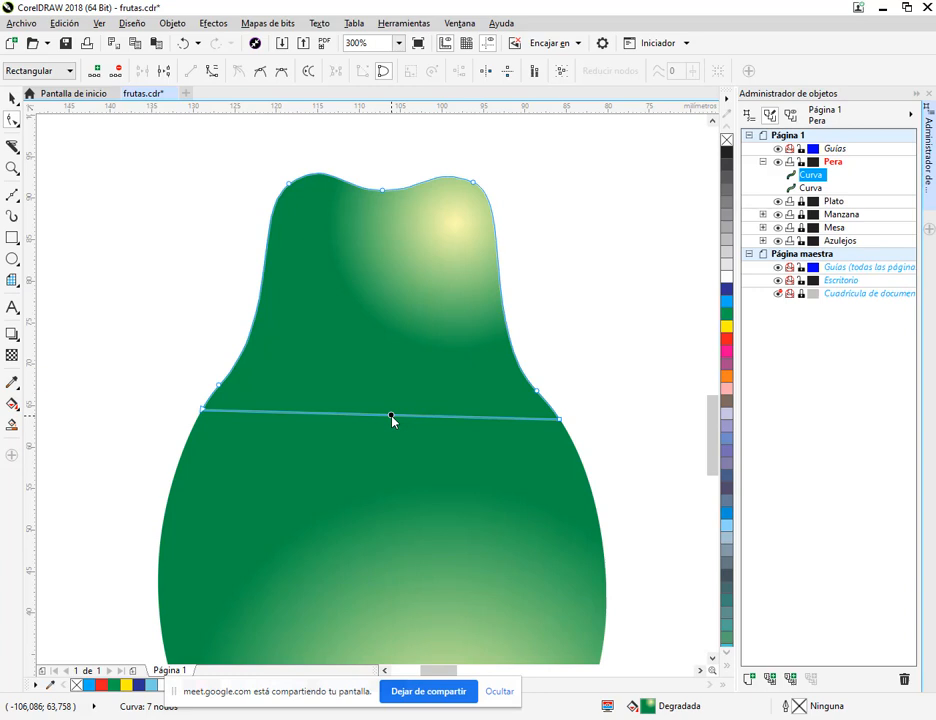
pyautogui.rightClick(392, 418)
pyautogui.click(432, 480)
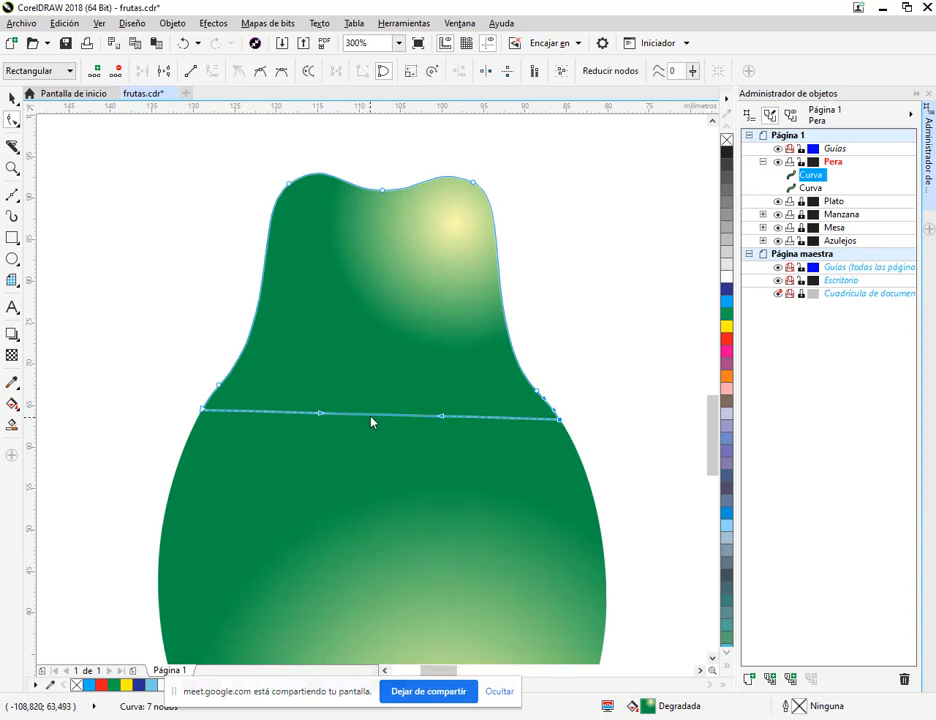
pyautogui.moveTo(371, 421); pyautogui.dragTo(373, 431)
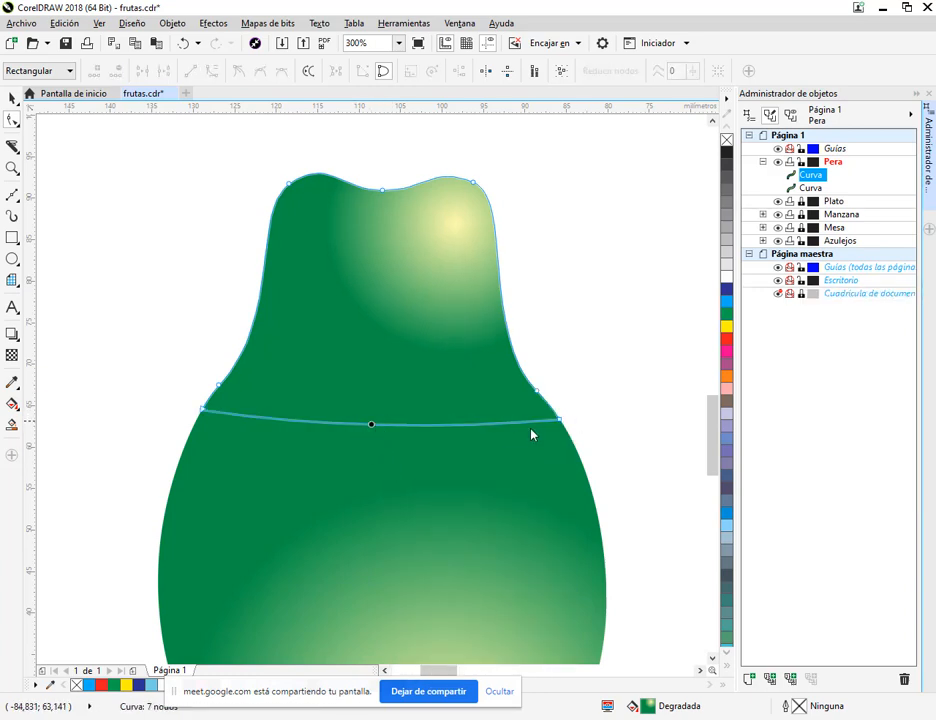
# Step: Adjust the curved bottom edge's node handles so the upper piece rounds deeper over the body and hides the seam
pyautogui.click(204, 414)
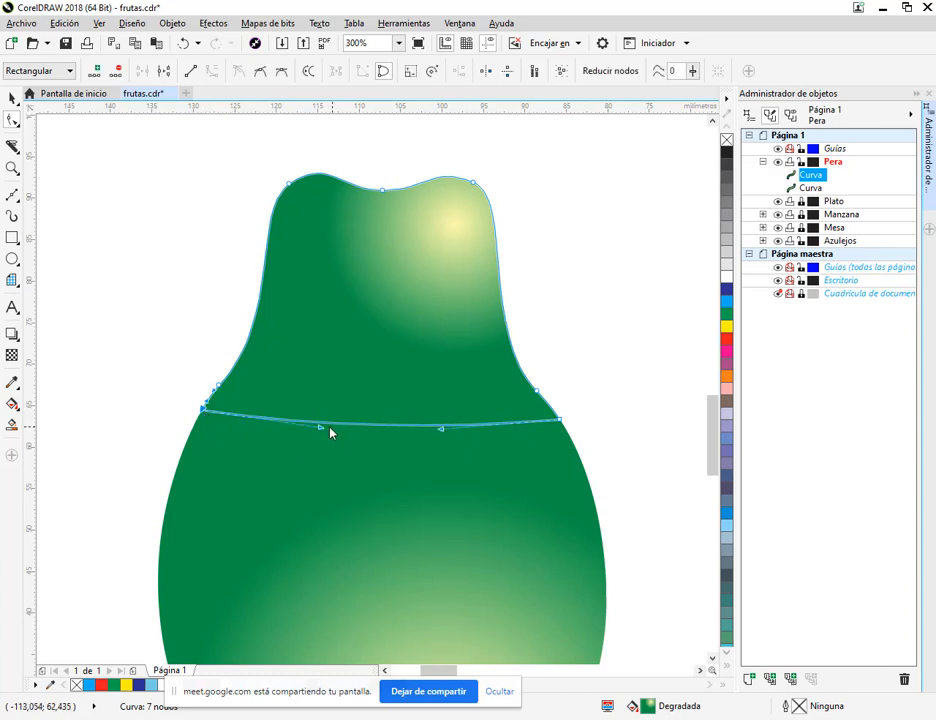
pyautogui.moveTo(321, 428); pyautogui.dragTo(248, 442)
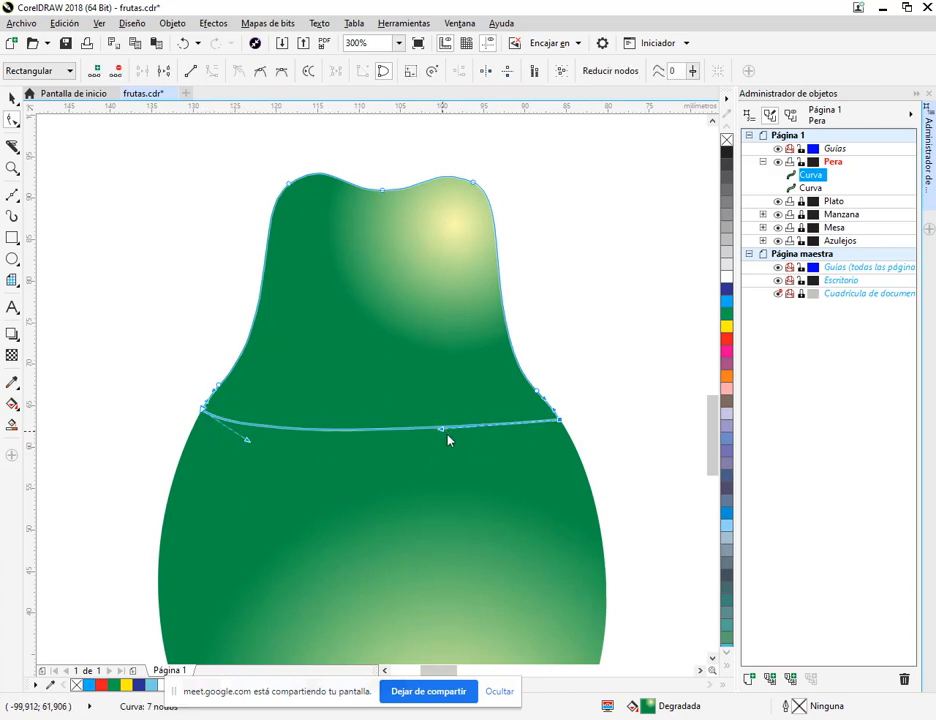
pyautogui.click(12, 97)
pyautogui.click(250, 291)
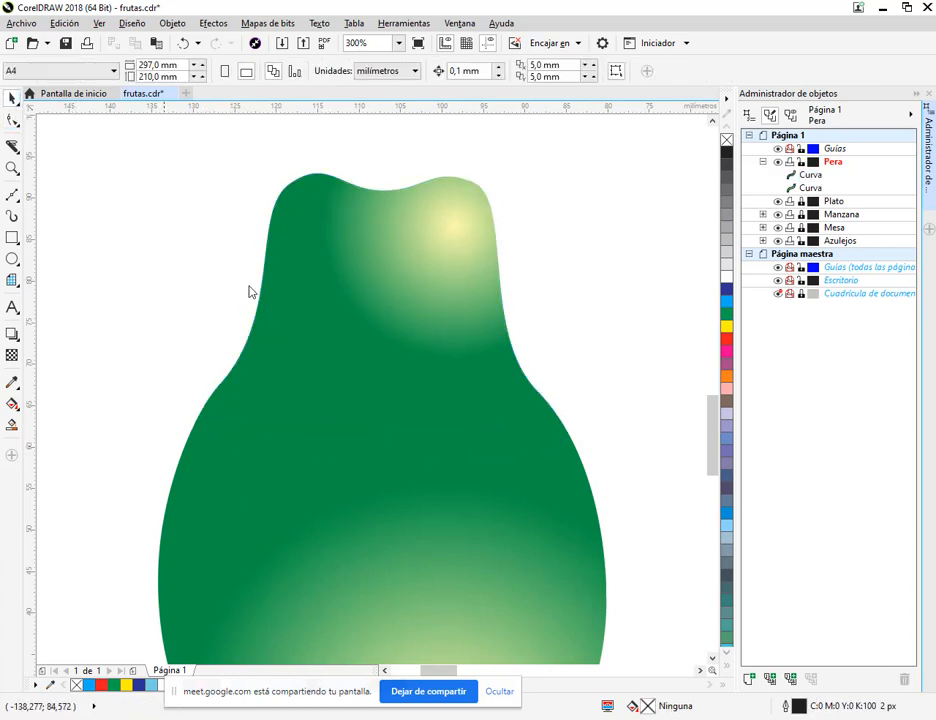
pyautogui.scroll(-2, 419, 517)
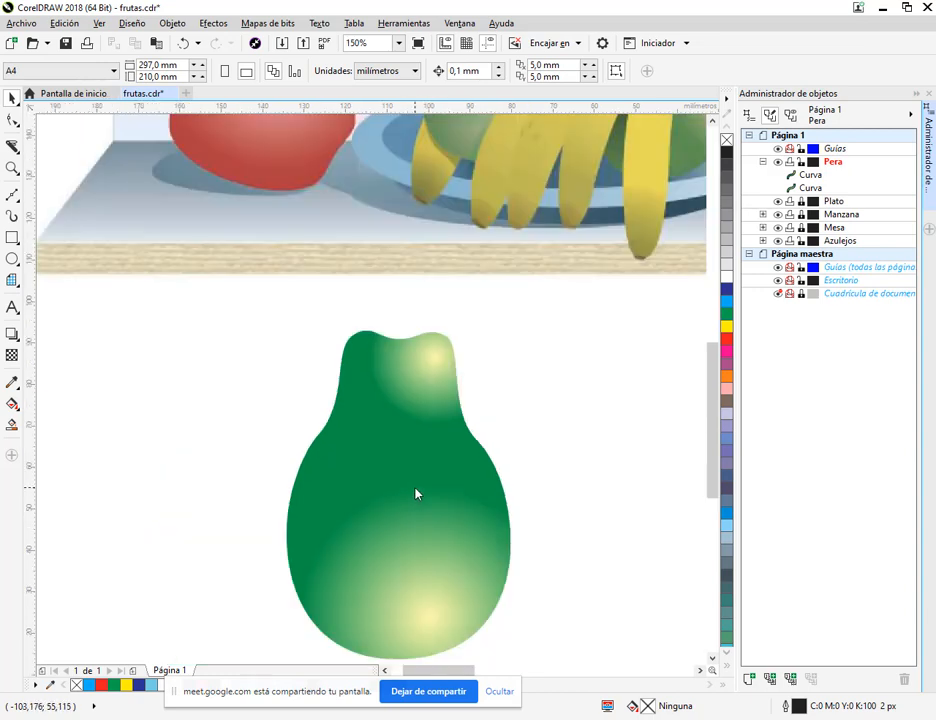
# Step: Try to extend the body gradient's green end up to the seam below the neck
pyautogui.click(410, 377)
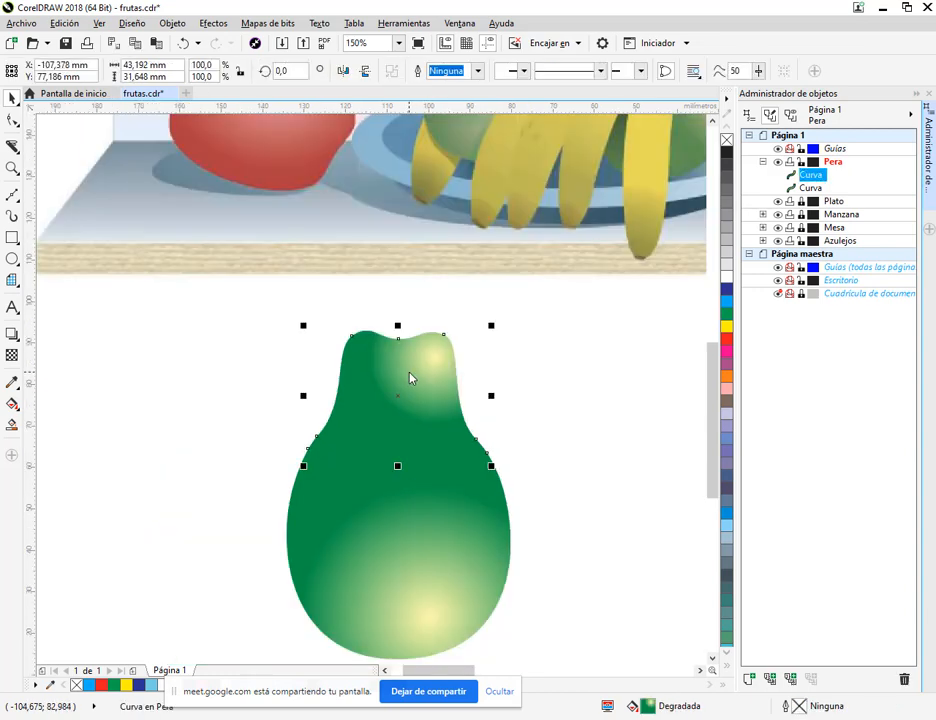
pyautogui.click(406, 523)
pyautogui.click(12, 404)
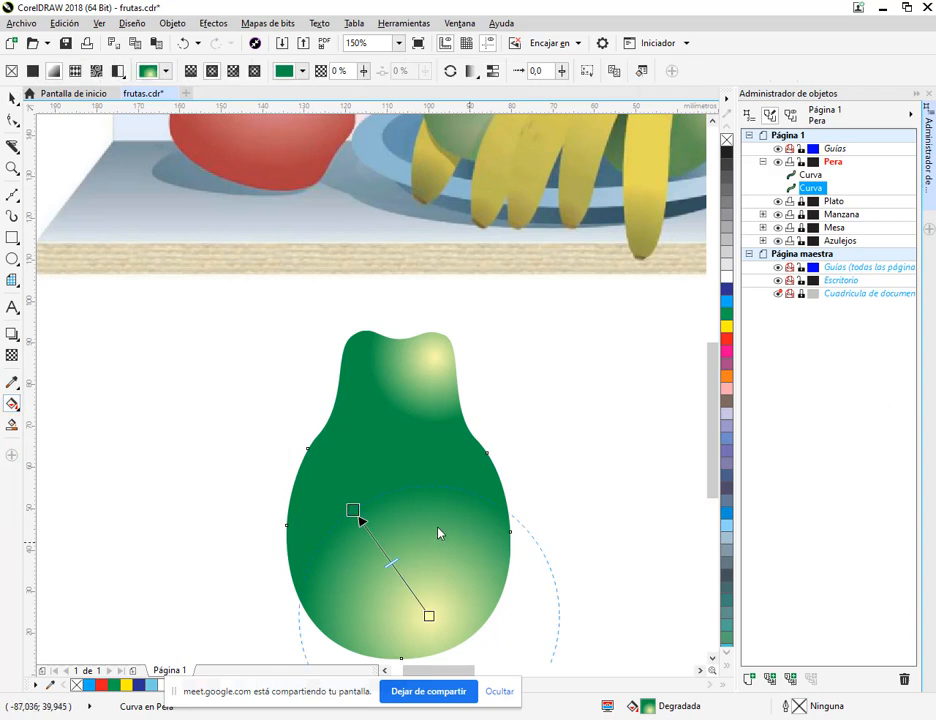
pyautogui.moveTo(356, 513); pyautogui.dragTo(340, 463)
pyautogui.click(290, 391)
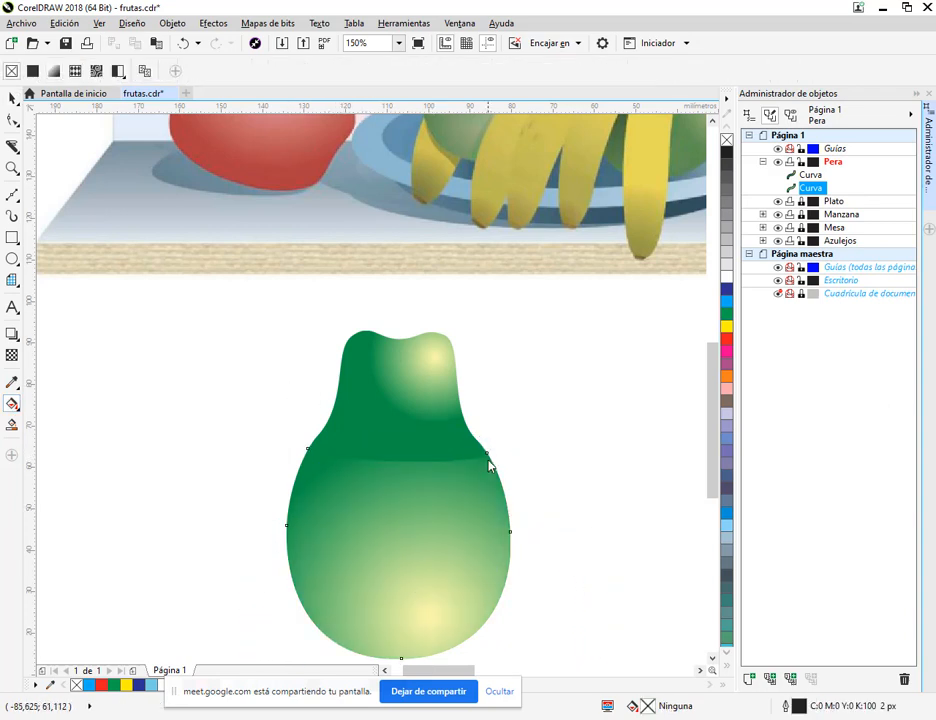
# Step: Pull the body gradient's green end back below the seam so the body's upper area matches the neck's solid green
pyautogui.click(457, 509)
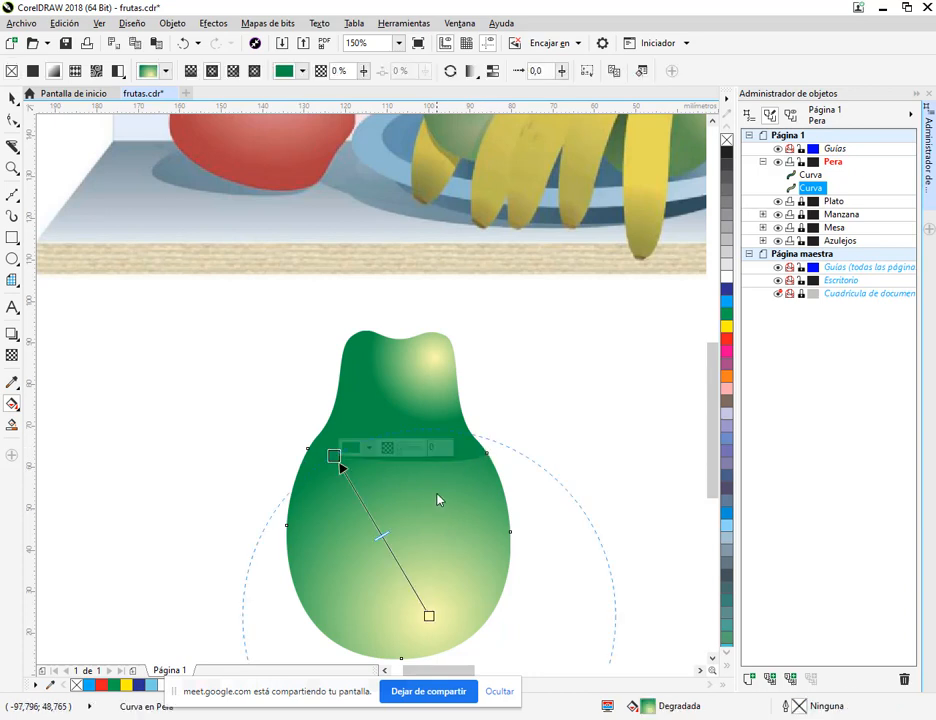
pyautogui.scroll(-2, 470, 500)
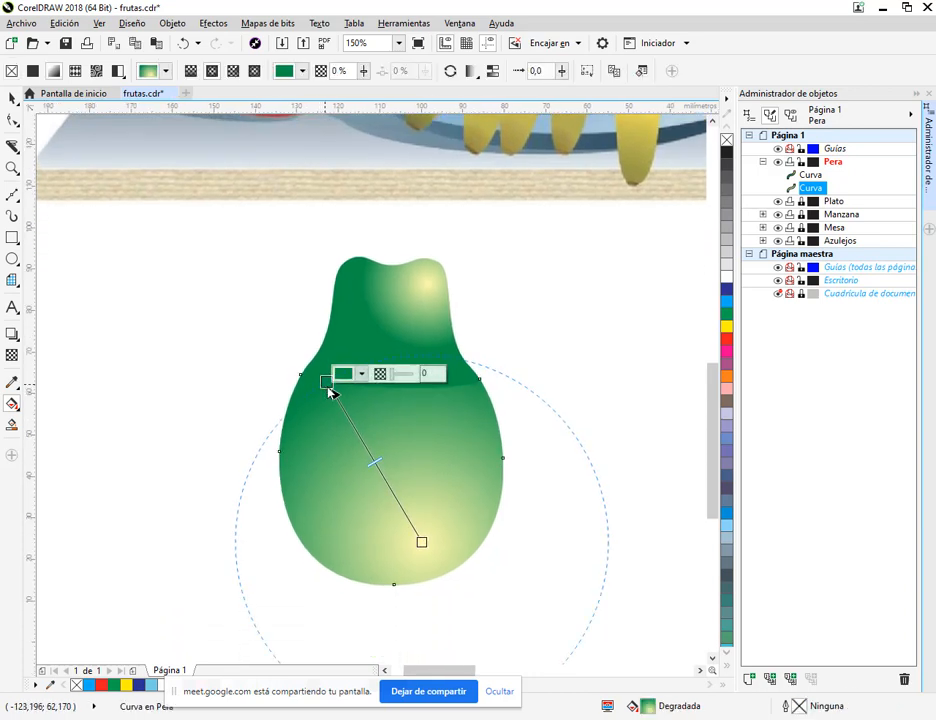
pyautogui.moveTo(326, 383); pyautogui.dragTo(354, 432)
pyautogui.click(352, 340)
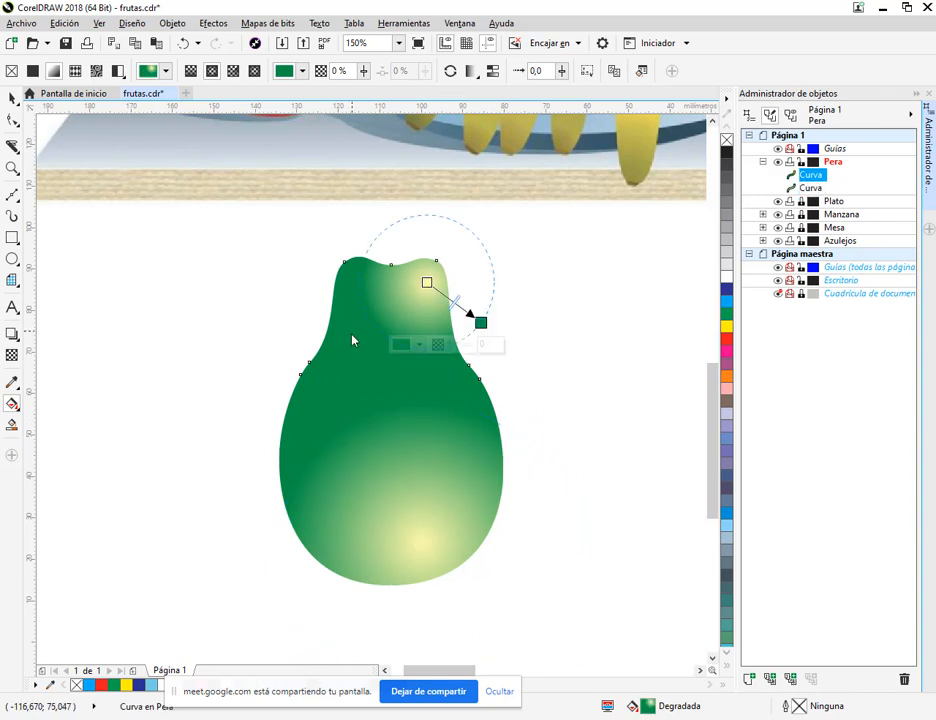
pyautogui.click(401, 441)
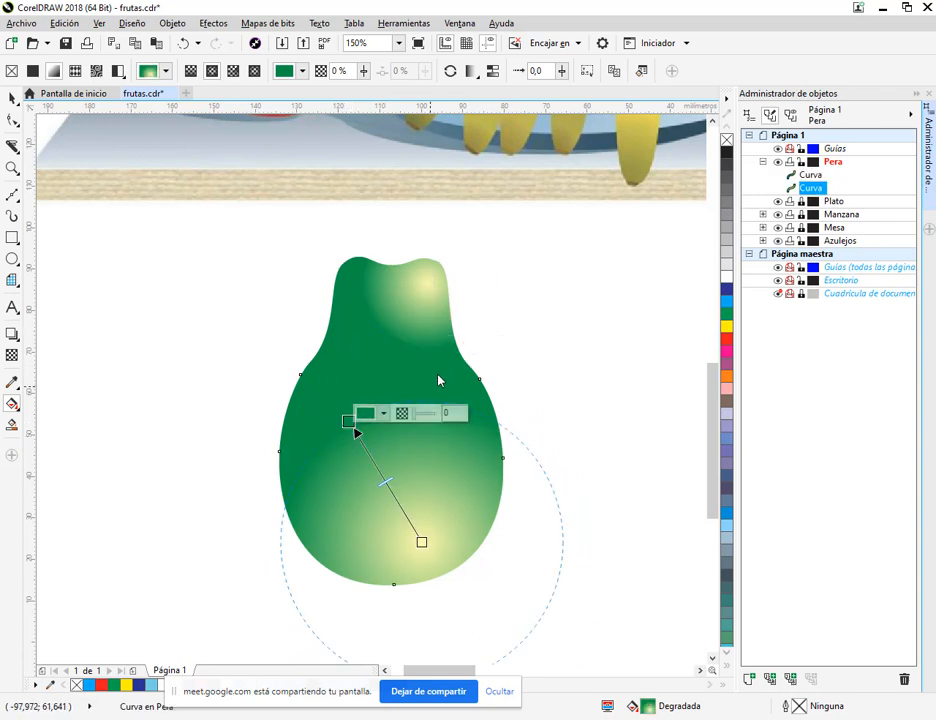
pyautogui.click(13, 98)
pyautogui.click(232, 320)
# Step: Draw a flat ellipse about 21.9 mm wide and 7.1 mm high across the dip at the top of the pear's neck
pyautogui.moveTo(419, 385); pyautogui.dragTo(422, 491)
pyautogui.scroll(1, 420, 330)
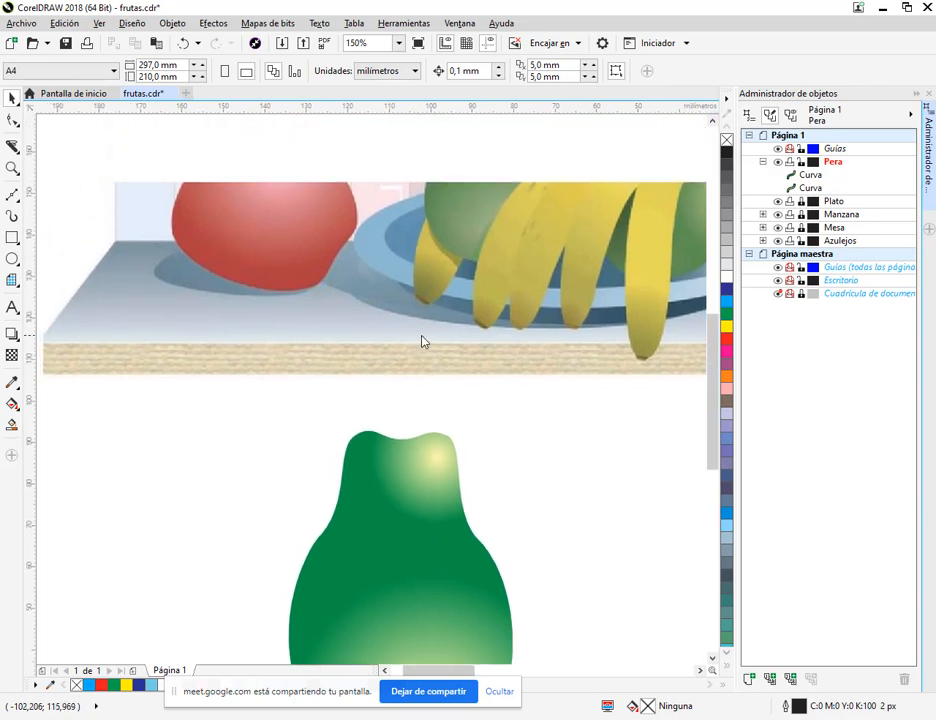
pyautogui.scroll(1, 480, 210)
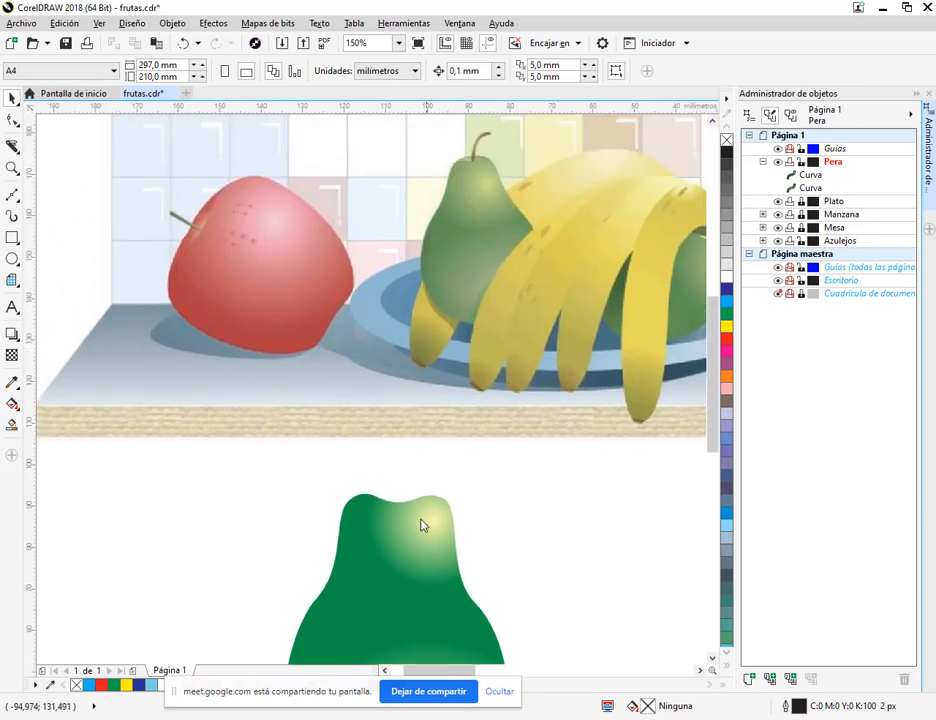
pyautogui.scroll(2, 424, 527)
pyautogui.click(12, 259)
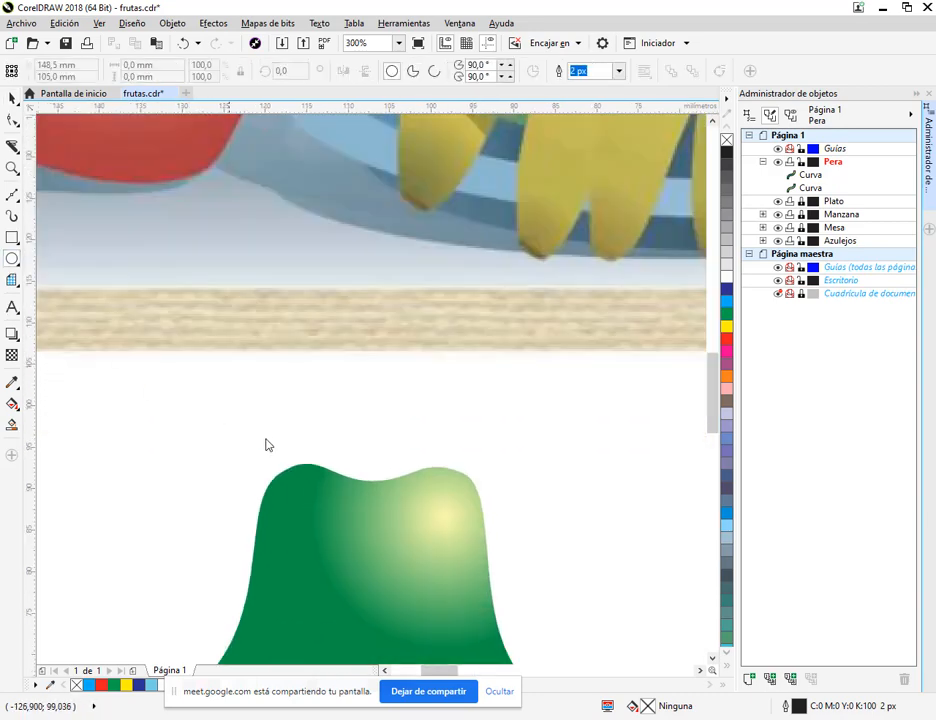
pyautogui.moveTo(286, 472); pyautogui.dragTo(471, 532)
pyautogui.click(13, 97)
# Step: Raise the ellipse over the dip in the neck's top edge and widen it to about 23.8 mm
pyautogui.scroll(2, 378, 426)
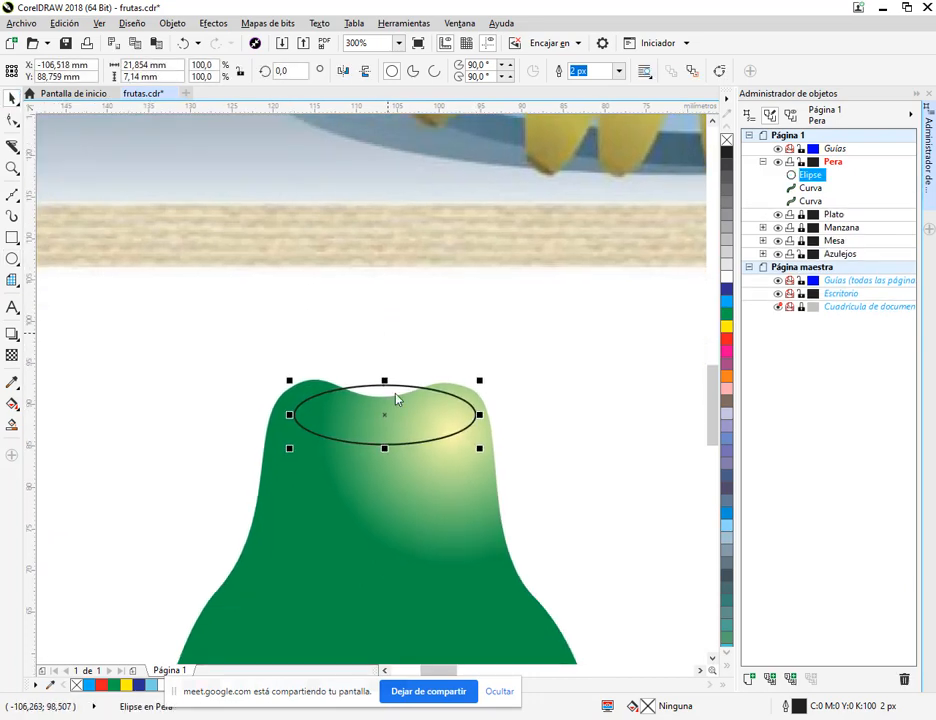
pyautogui.moveTo(388, 360); pyautogui.dragTo(361, 330)
pyautogui.moveTo(539, 380); pyautogui.dragTo(571, 384)
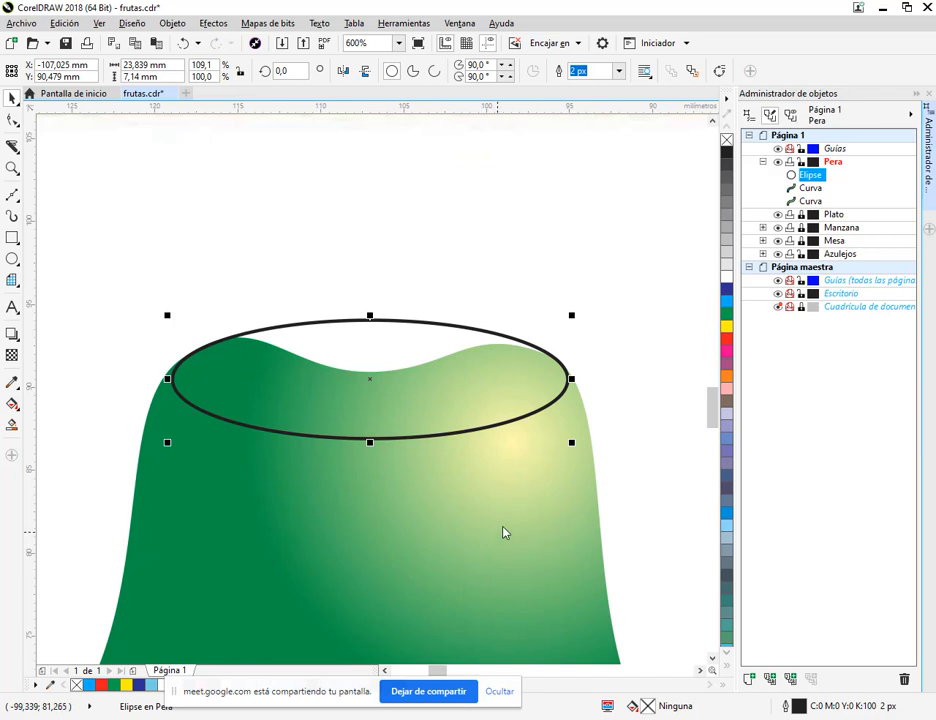
# Step: Place the ellipse directly behind the pear's upper piece and copy that piece's gradient fill to it
pyautogui.scroll(-3, 434, 356)
pyautogui.hscroll(2, 434, 356)
pyautogui.rightClick(391, 203)
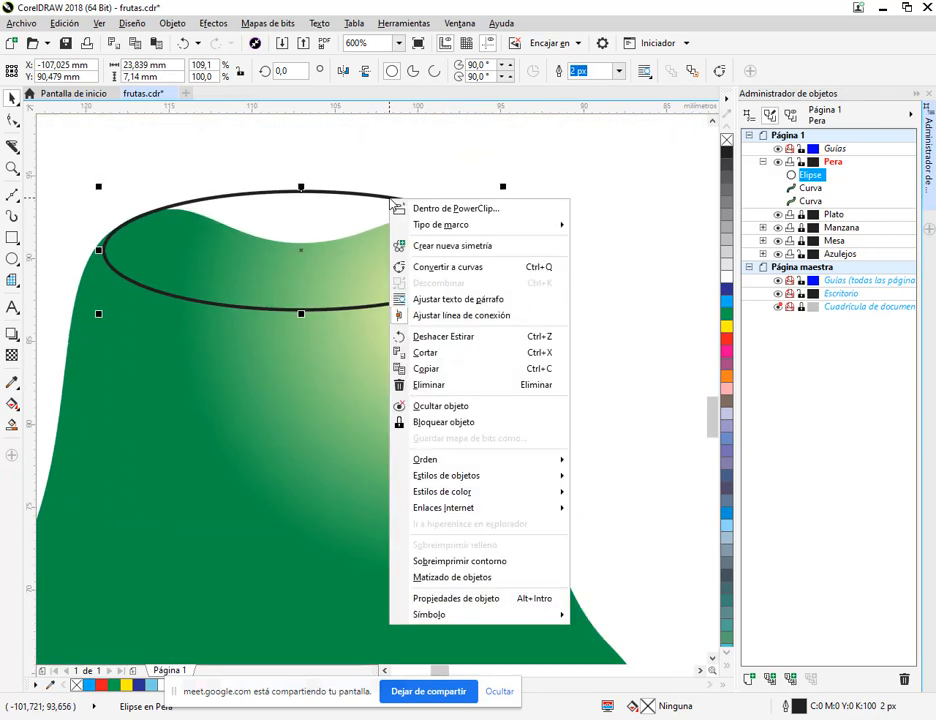
pyautogui.moveTo(466, 467)
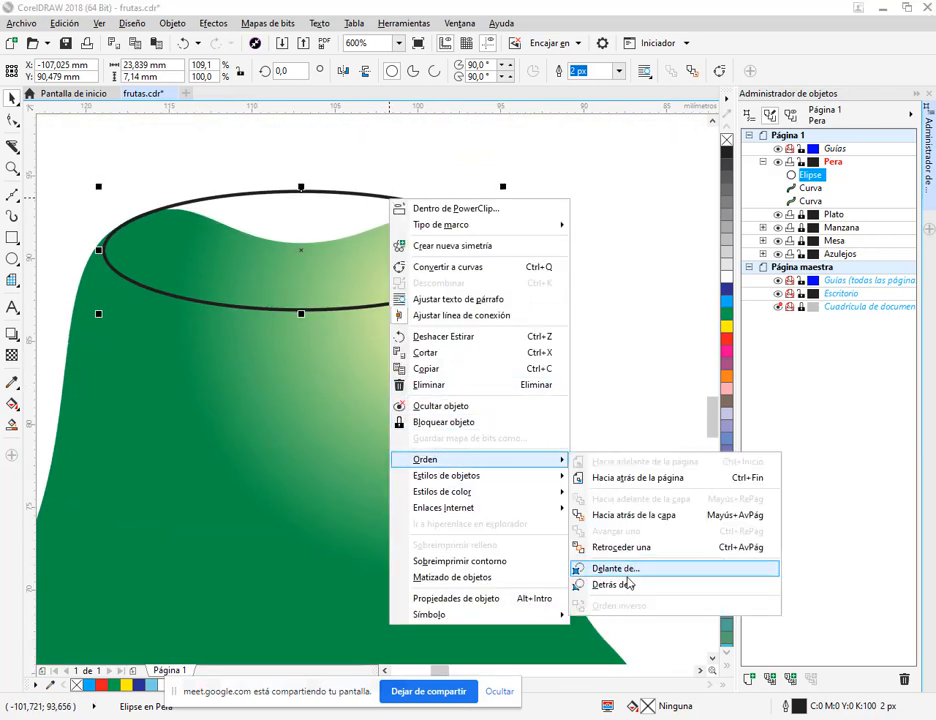
pyautogui.click(604, 566)
pyautogui.click(416, 426)
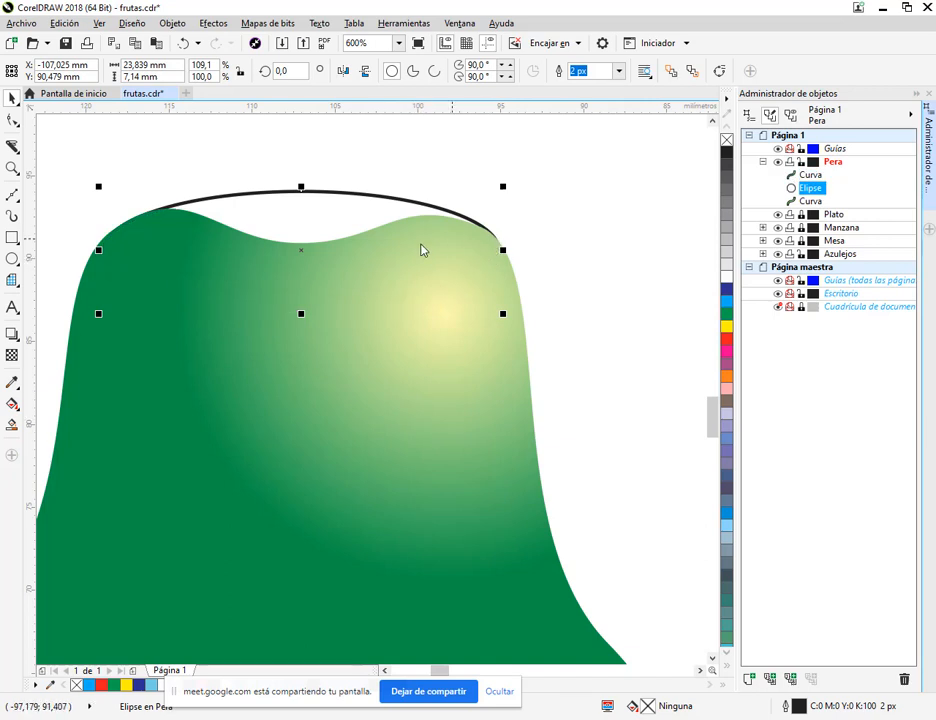
pyautogui.moveTo(366, 457); pyautogui.dragTo(308, 222)
pyautogui.click(367, 263)
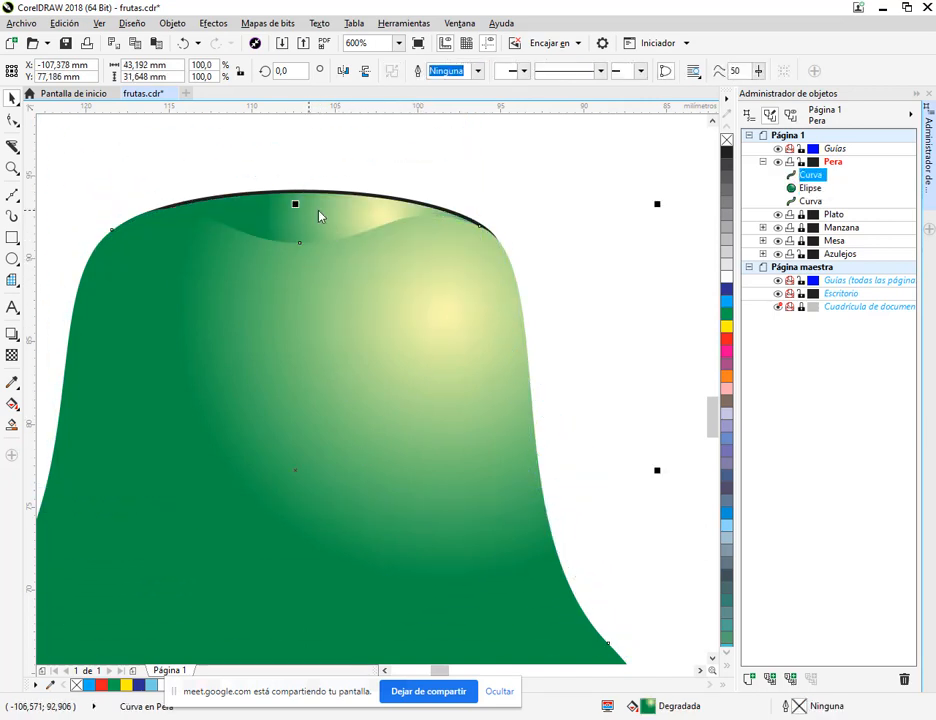
pyautogui.click(12, 404)
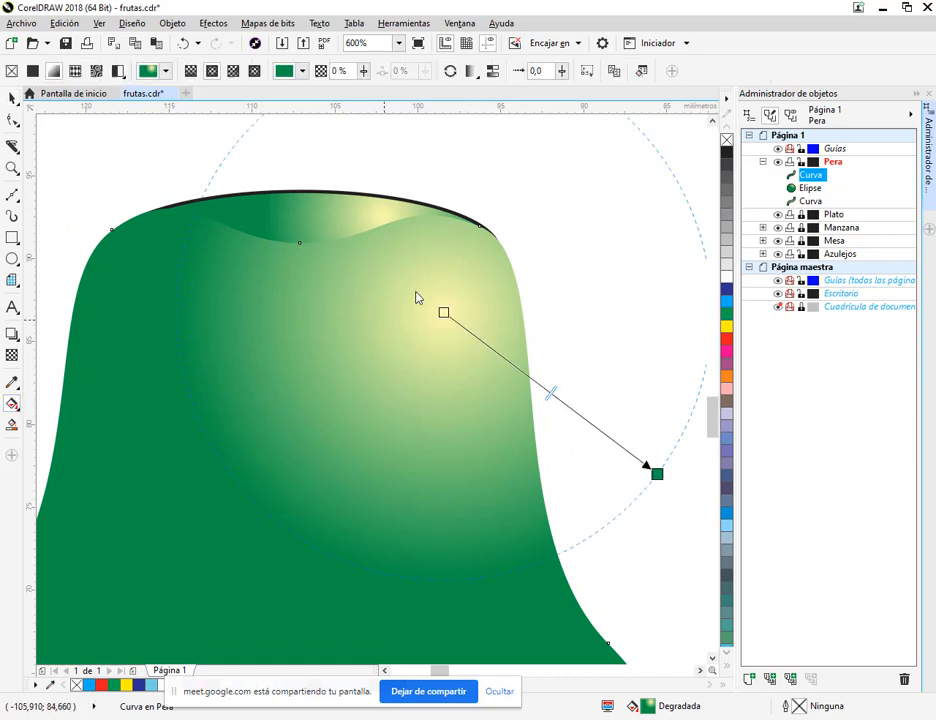
pyautogui.moveTo(458, 315); pyautogui.dragTo(305, 274)
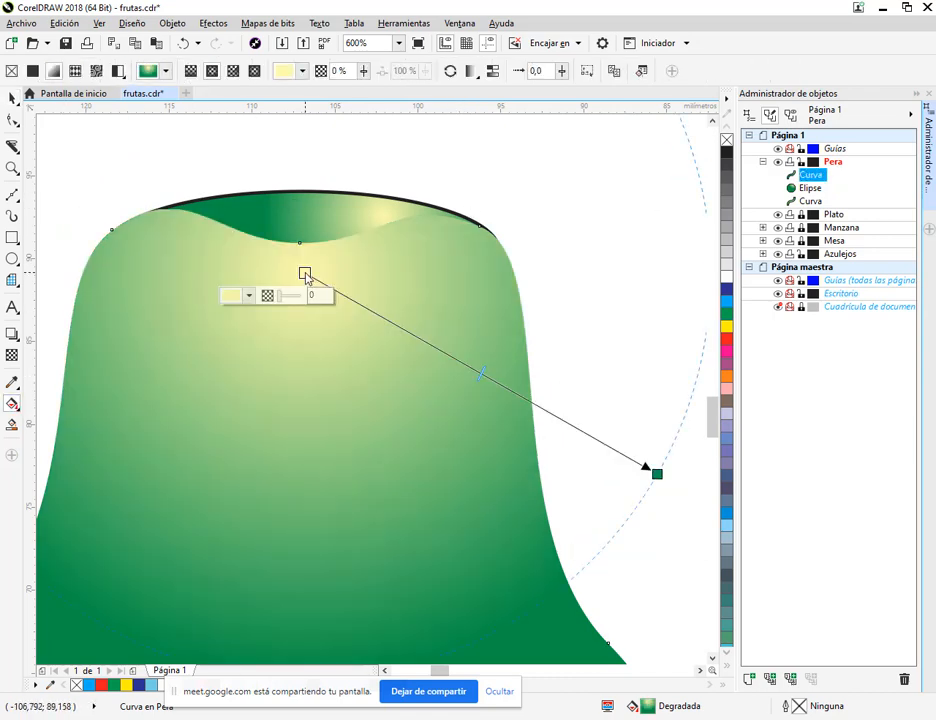
pyautogui.click(183, 43)
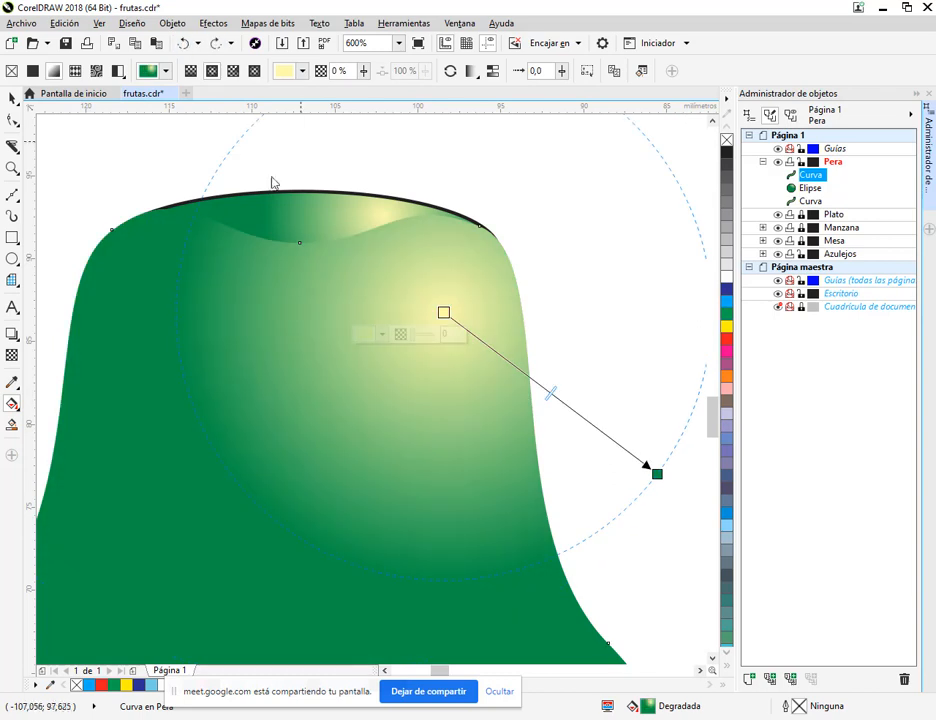
# Step: Centre the ellipse gradient's pale point just below the dip and shorten its reach so the ellipse's ends turn green
pyautogui.click(242, 217)
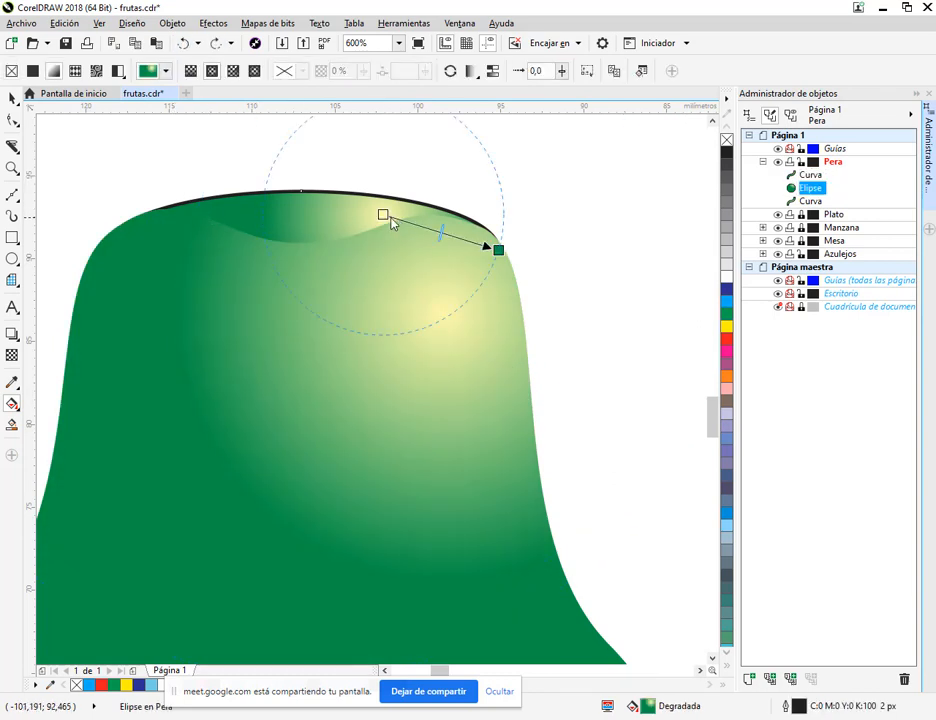
pyautogui.moveTo(389, 216); pyautogui.dragTo(308, 280)
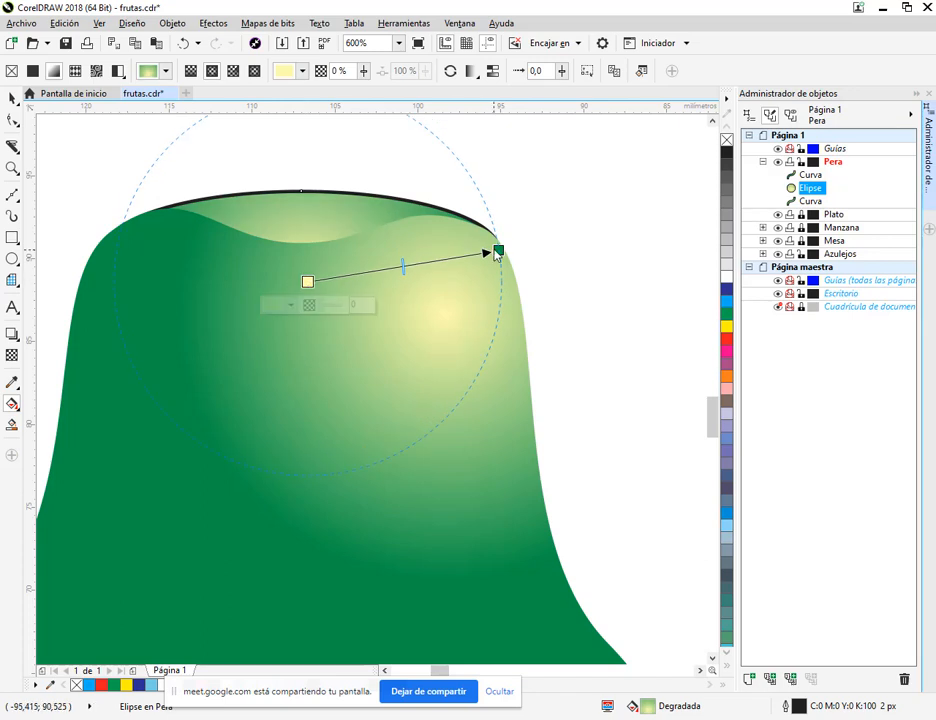
pyautogui.moveTo(499, 250); pyautogui.dragTo(434, 272)
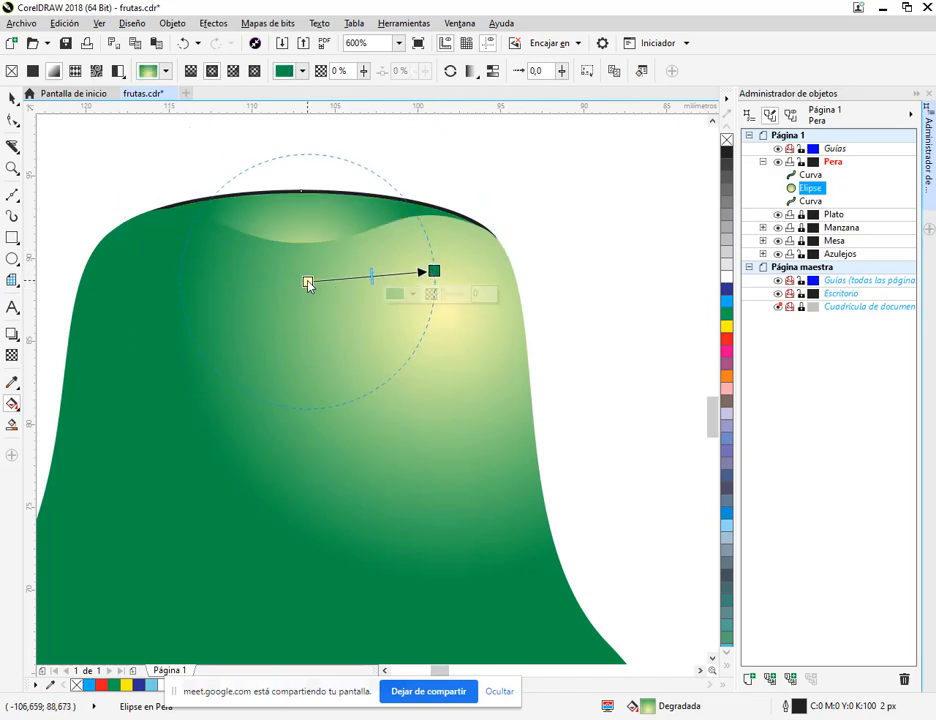
pyautogui.moveTo(308, 283); pyautogui.dragTo(309, 272)
# Step: Remove the outline from the ellipse at the top of the neck
pyautogui.scroll(-2, 424, 266)
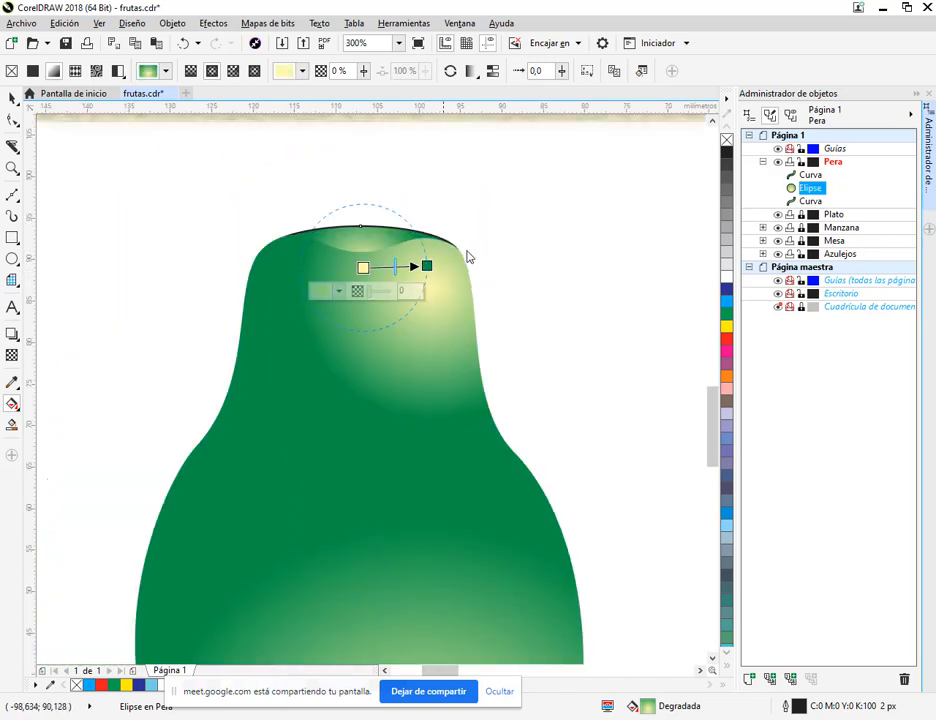
pyautogui.scroll(6, 468, 258)
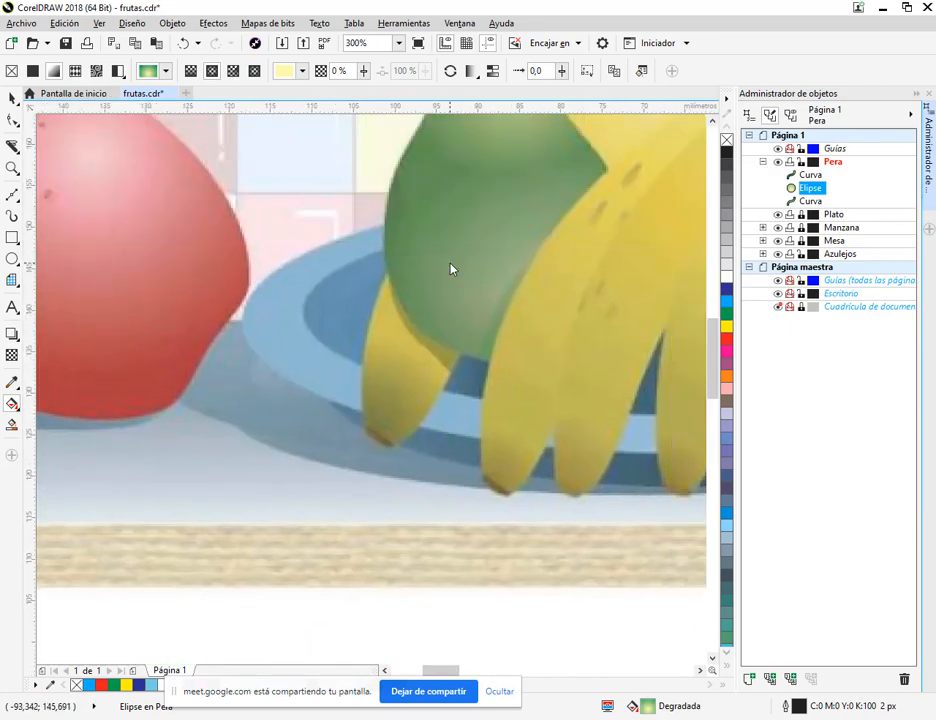
pyautogui.scroll(-2, 450, 268)
pyautogui.scroll(-1, 490, 380)
pyautogui.scroll(2, 492, 455)
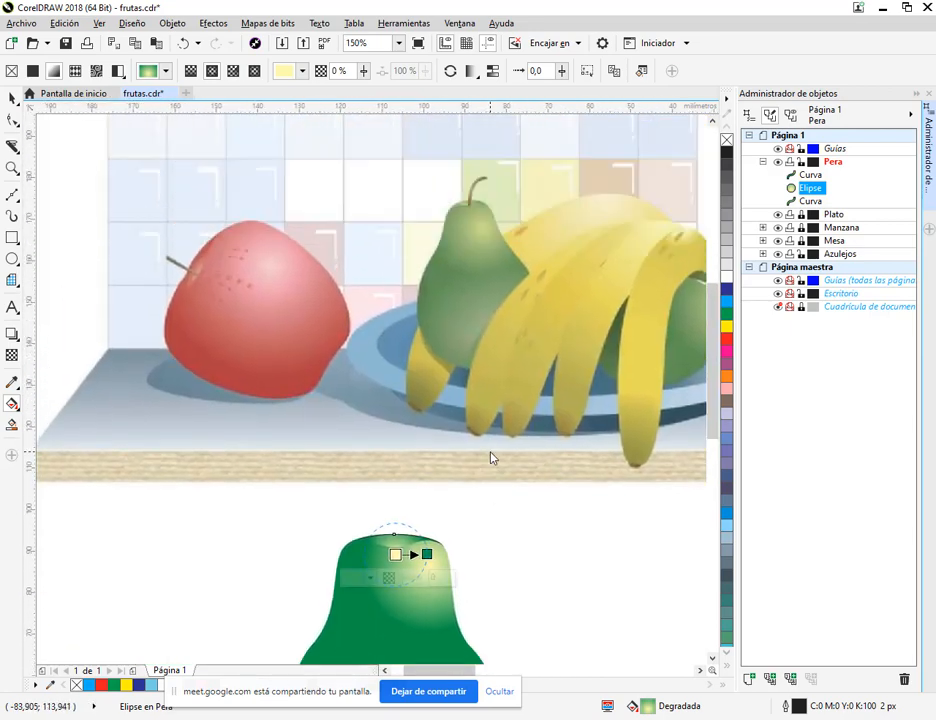
pyautogui.scroll(-2, 440, 480)
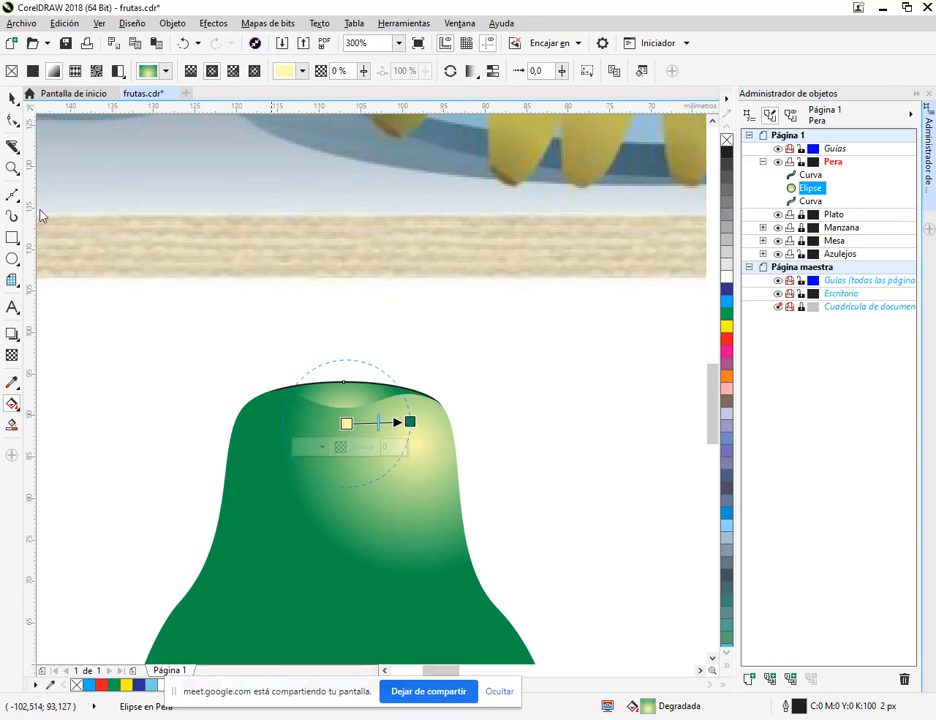
pyautogui.click(12, 97)
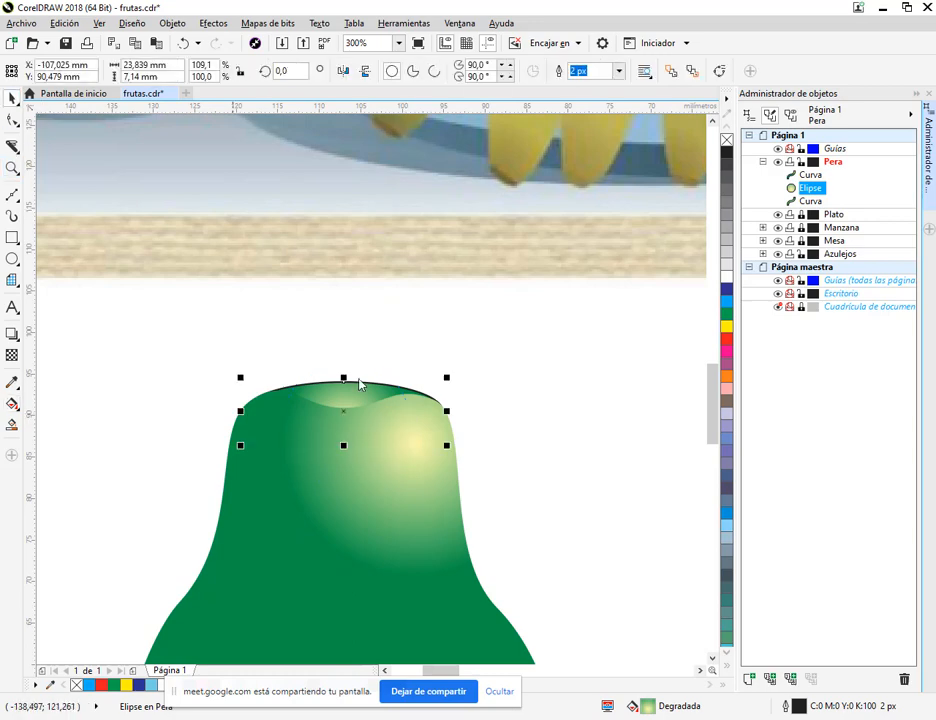
pyautogui.rightClick(76, 685)
pyautogui.click(554, 445)
# Step: Group the three pieces of the pear
pyautogui.scroll(-2, 340, 480)
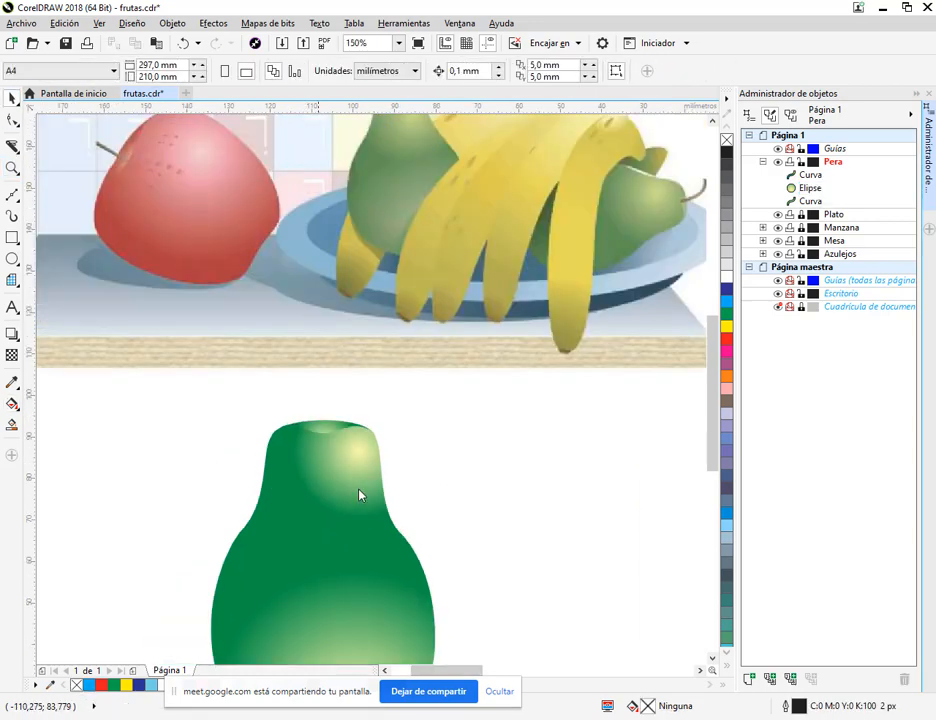
pyautogui.scroll(-1, 345, 457)
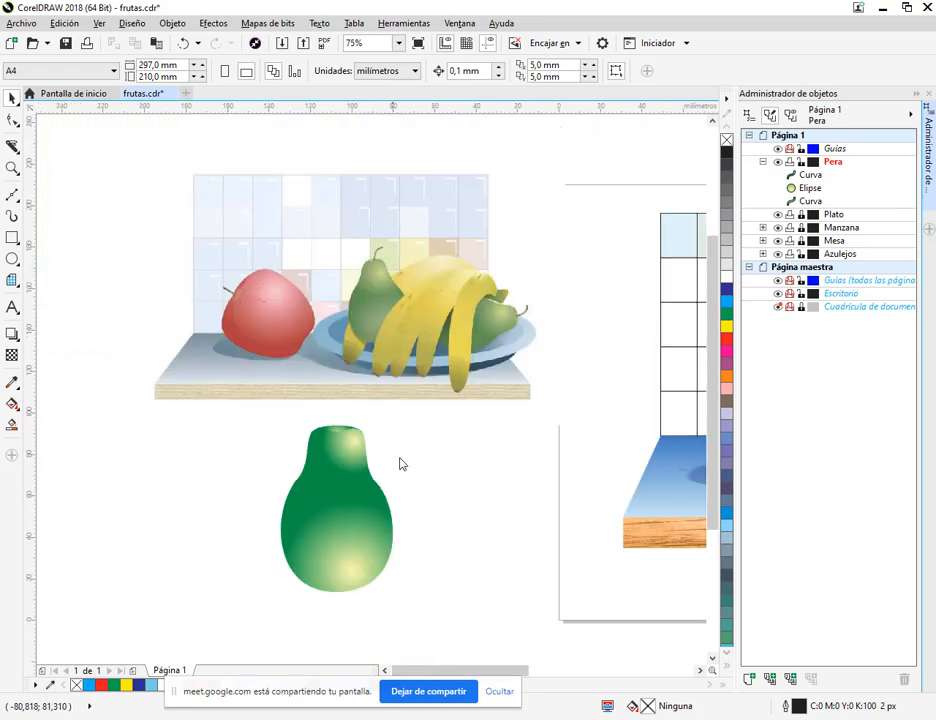
pyautogui.moveTo(352, 446); pyautogui.dragTo(367, 391)
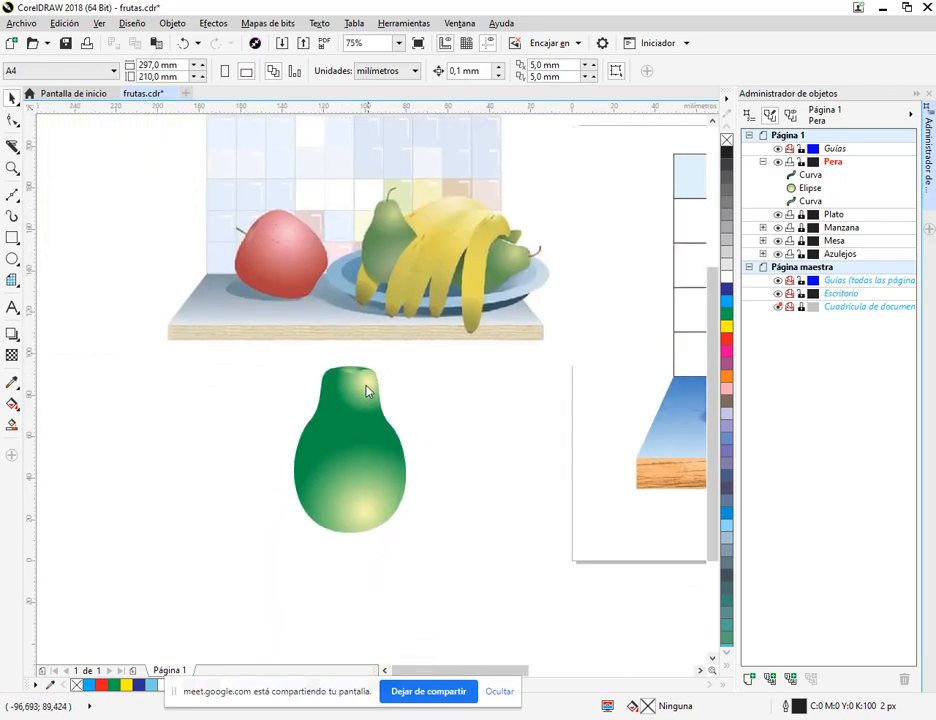
pyautogui.moveTo(267, 349); pyautogui.dragTo(462, 581)
pyautogui.rightClick(341, 436)
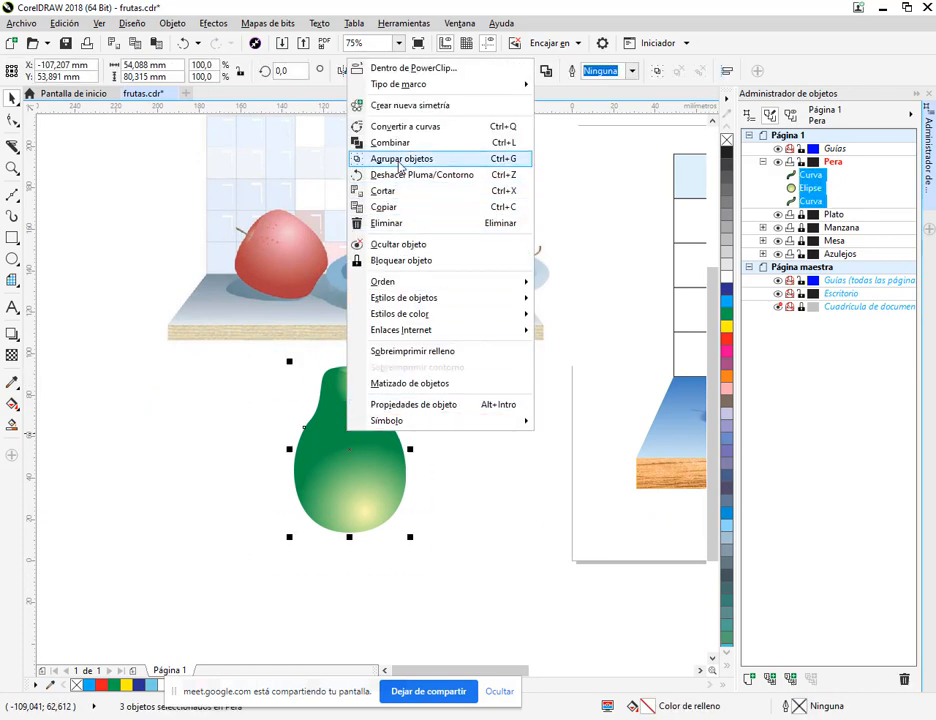
pyautogui.click(360, 158)
pyautogui.click(464, 422)
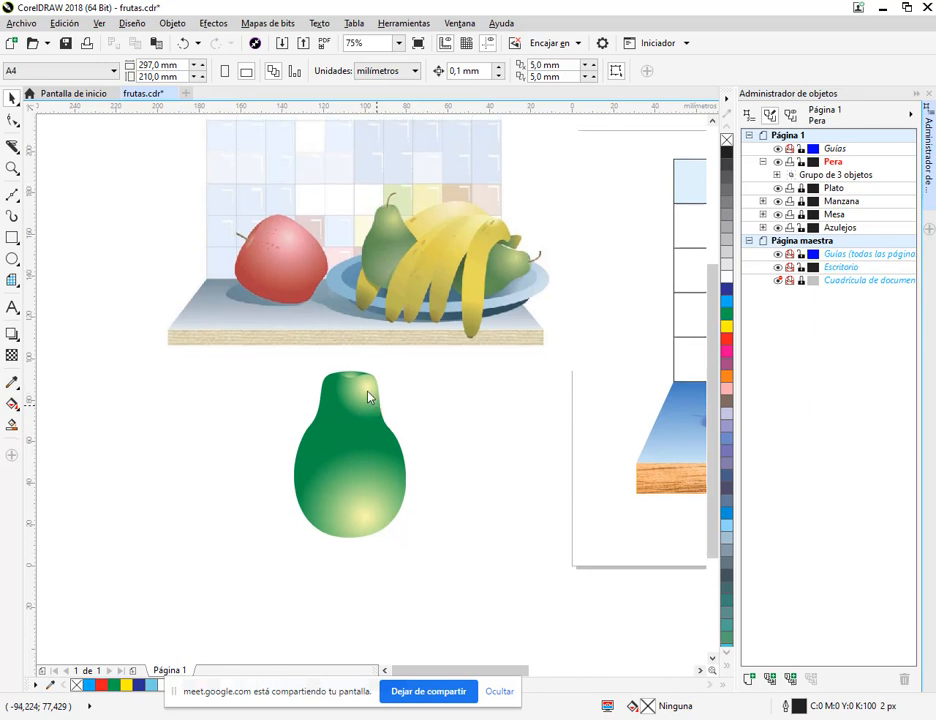
# Step: Draw a straight two-node Bézier line from the dip at the pear's top, slanting up to the right
pyautogui.scroll(2, 365, 370)
pyautogui.scroll(3, 359, 489)
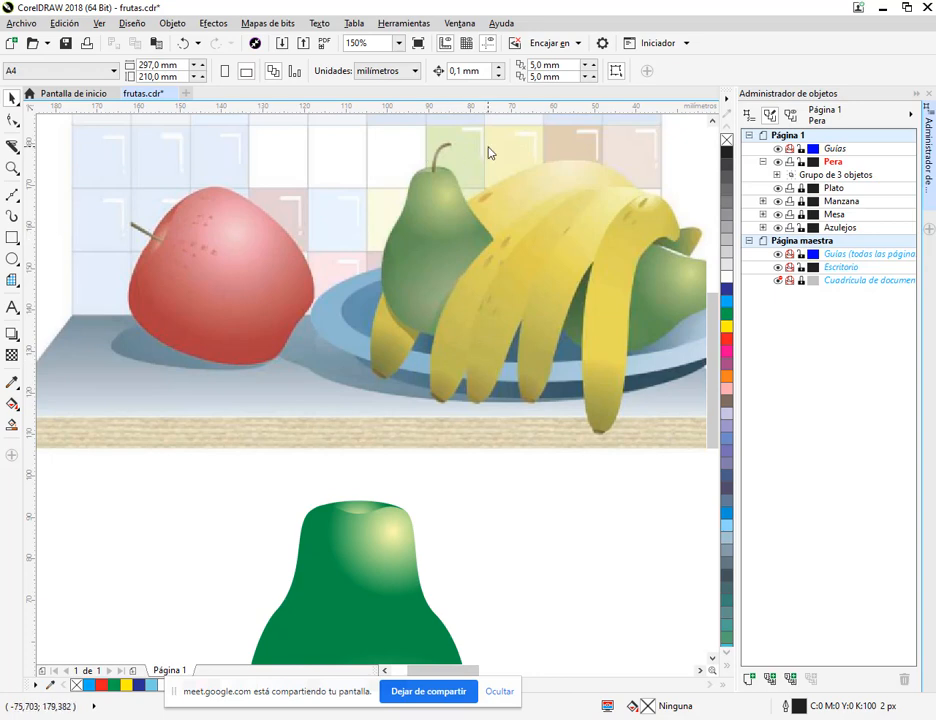
pyautogui.click(9, 199)
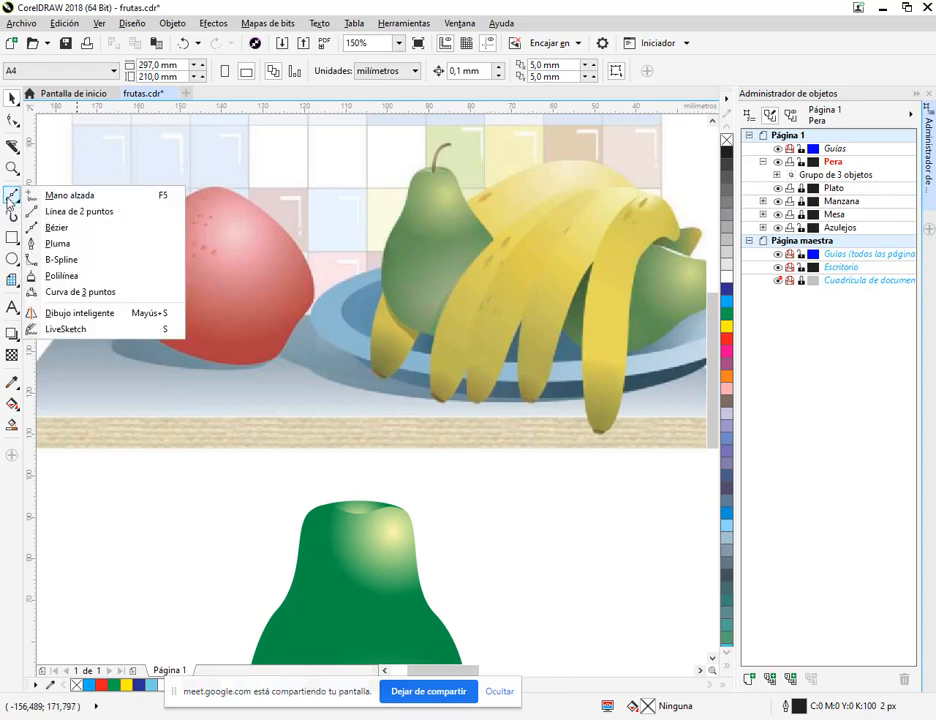
pyautogui.click(56, 229)
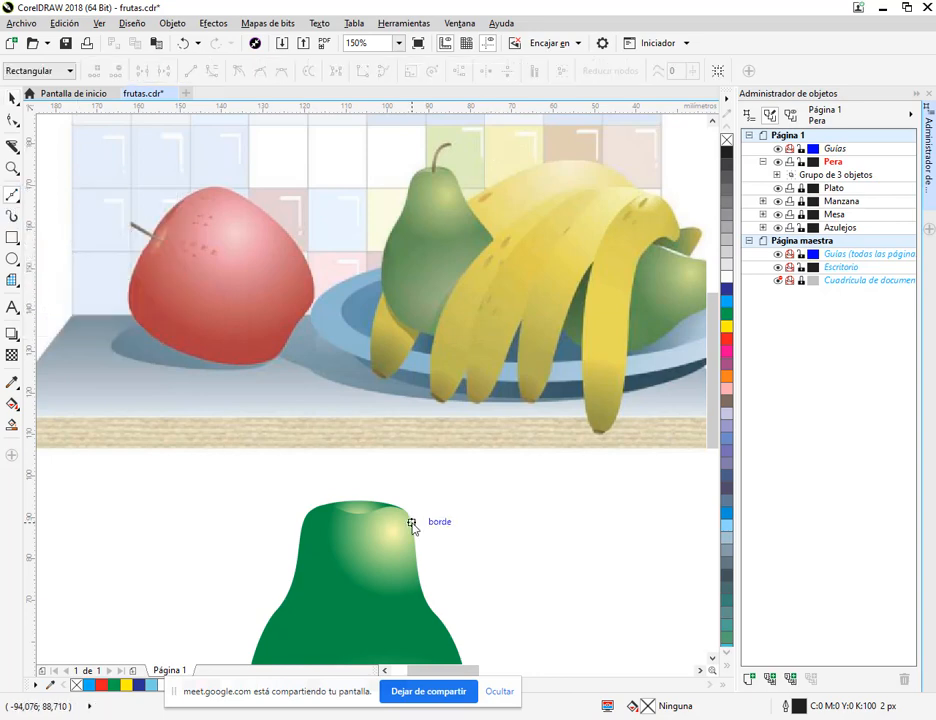
pyautogui.click(358, 516)
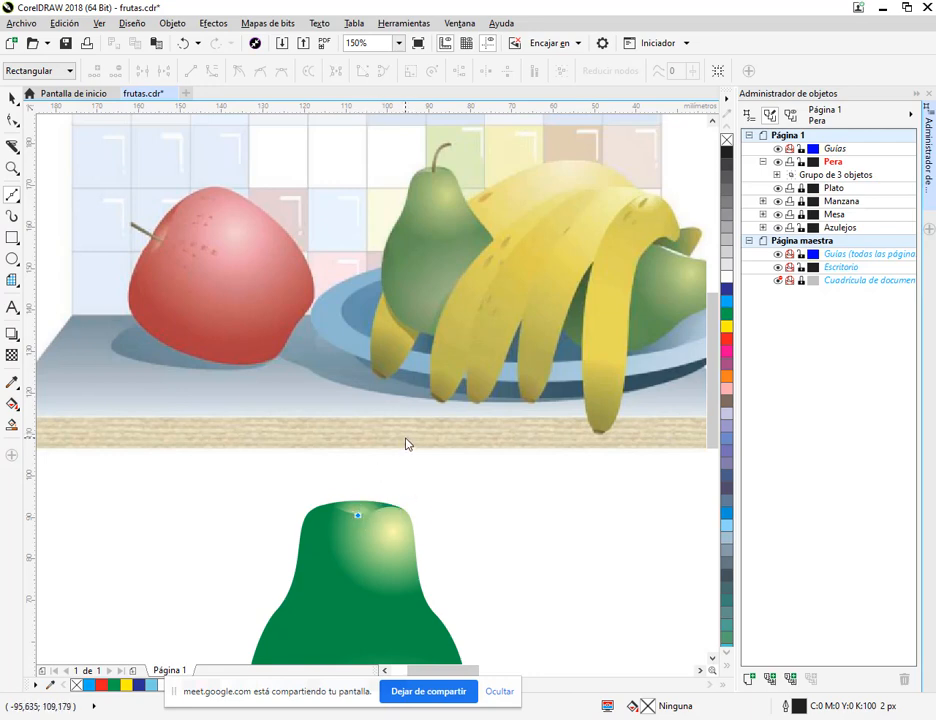
pyautogui.click(405, 438)
# Step: Convert the line to a curve and bend it into a stem arching right, about 6.7 mm wide and 13.9 mm tall
pyautogui.press('F10')
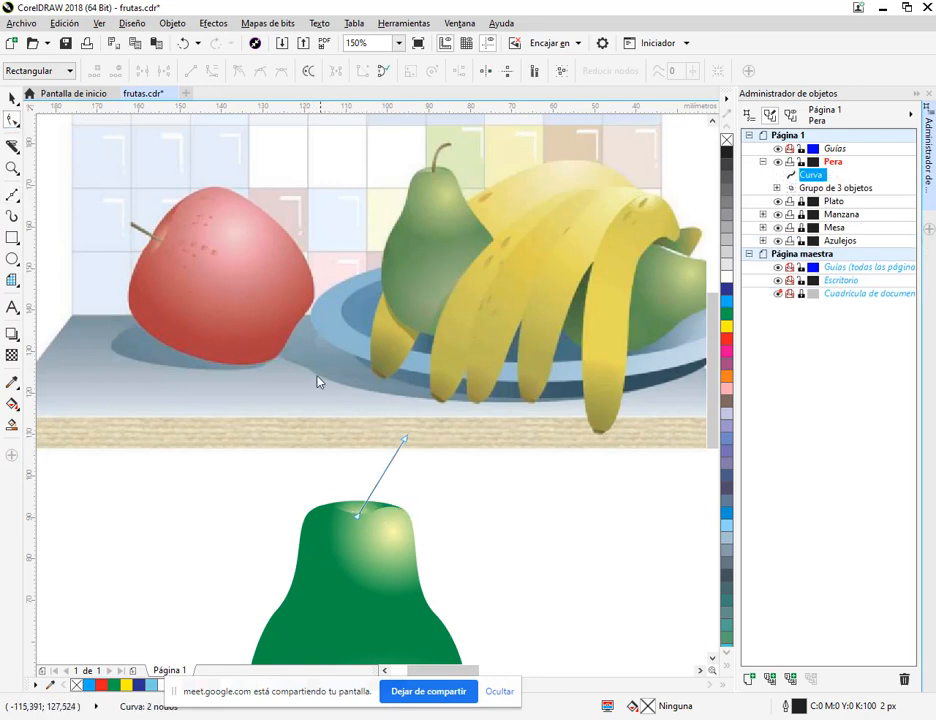
pyautogui.rightClick(385, 469)
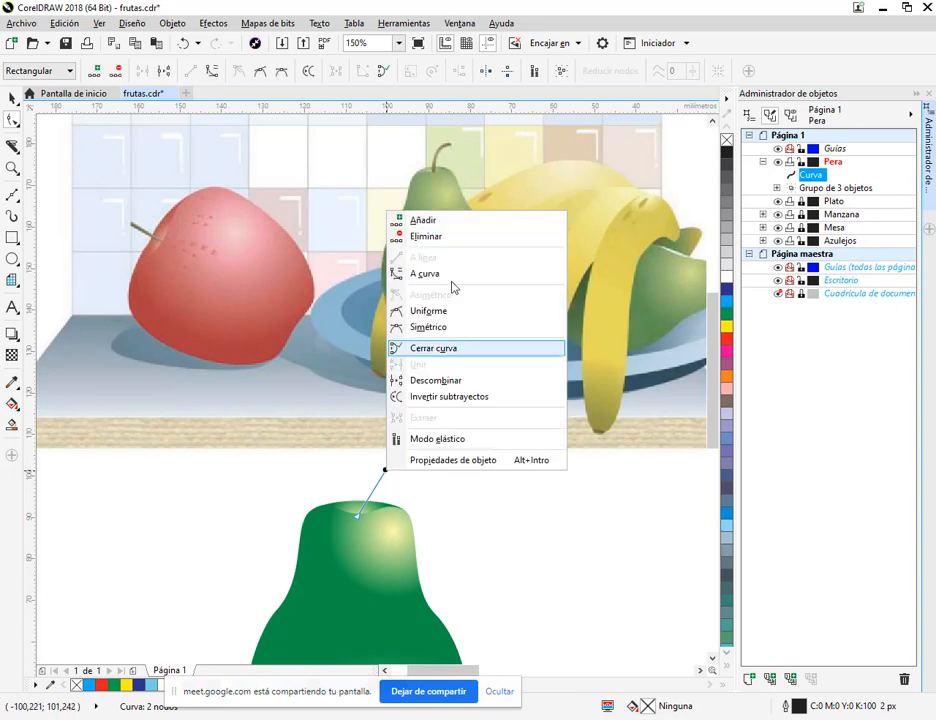
pyautogui.click(459, 274)
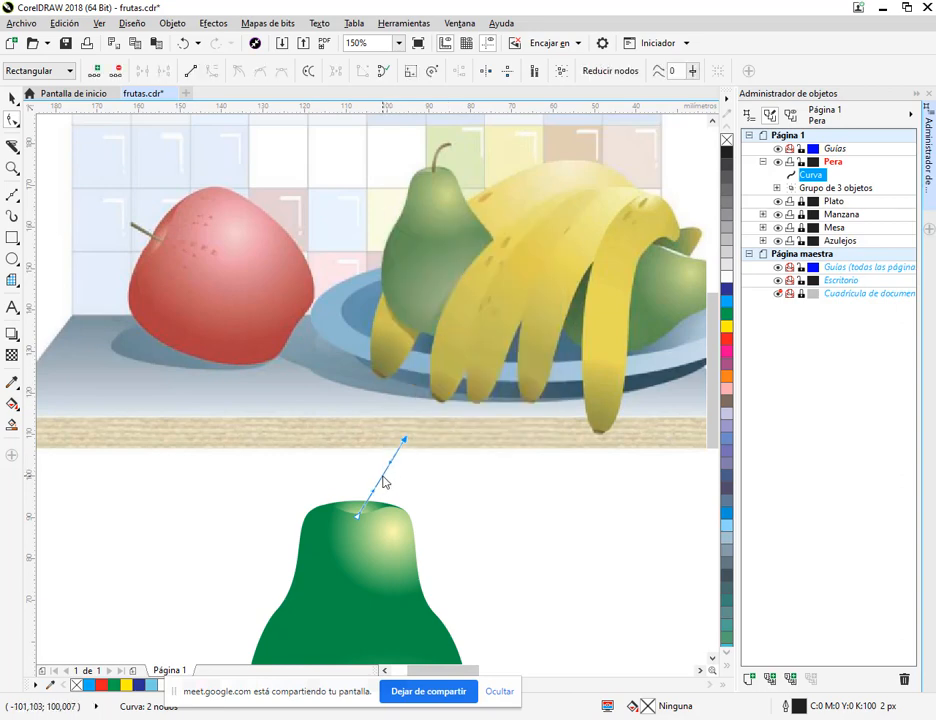
pyautogui.moveTo(385, 483)
pyautogui.mouseDown()
pyautogui.moveTo(365, 472)
pyautogui.moveTo(390, 449)
pyautogui.moveTo(385, 461)
pyautogui.mouseUp()
pyautogui.scroll(4, 362, 490)
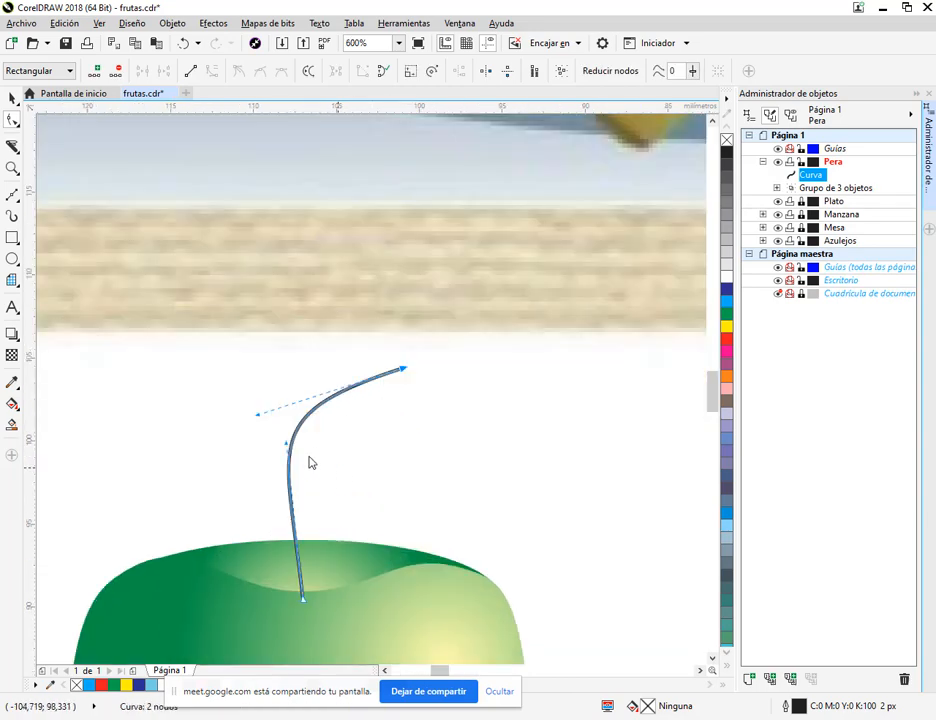
pyautogui.moveTo(287, 443); pyautogui.dragTo(289, 519)
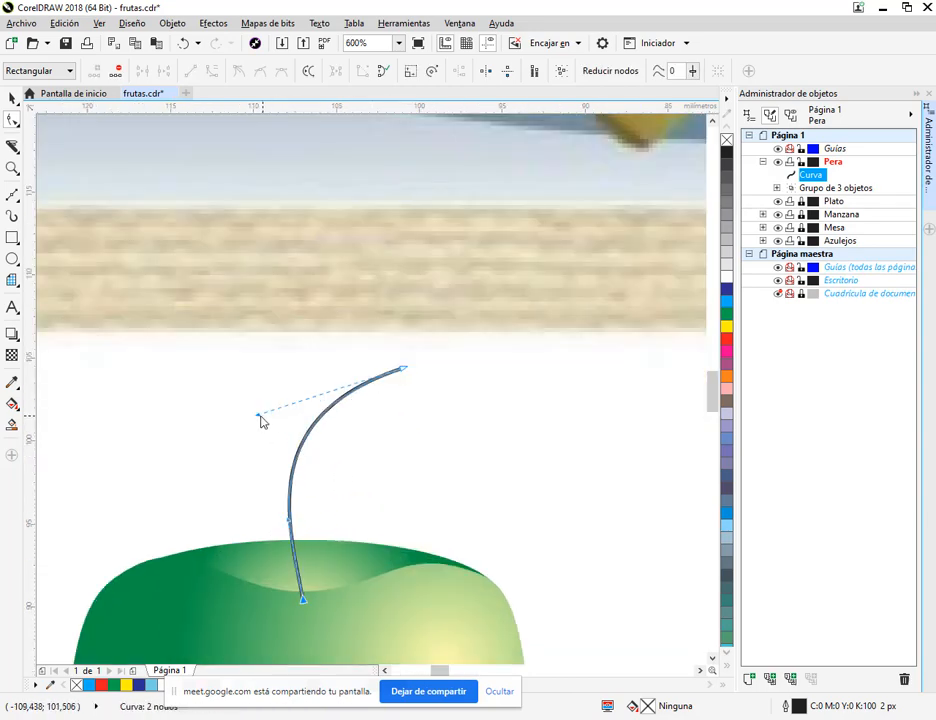
pyautogui.moveTo(260, 421); pyautogui.dragTo(405, 378)
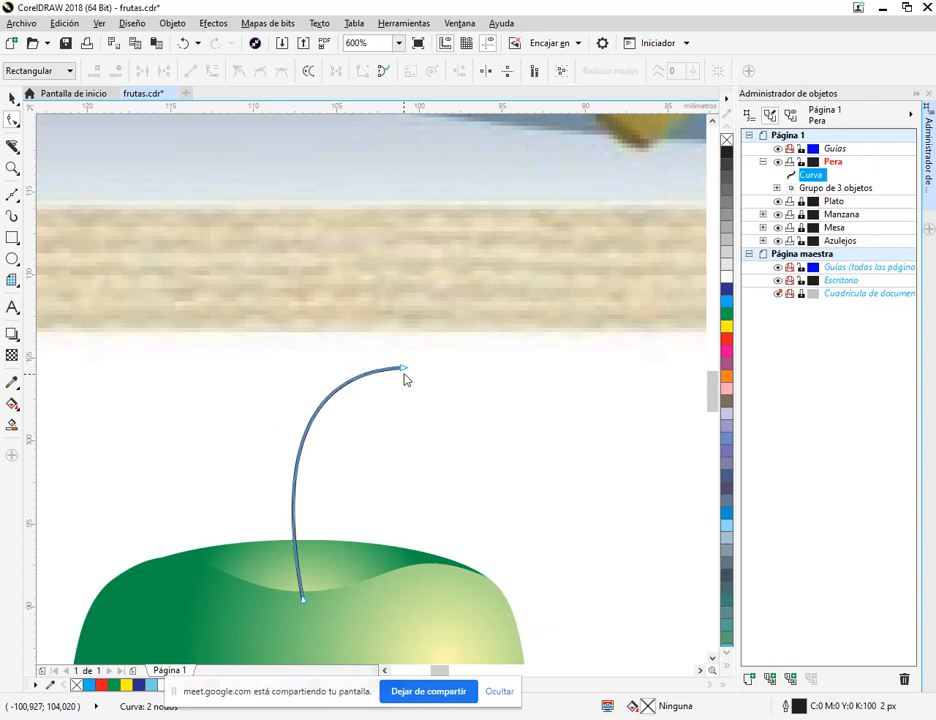
# Step: Scale the stem proportionally to 83.9% and move its base node slightly lower, just below the dip's edge
pyautogui.scroll(-4, 404, 378)
pyautogui.click(12, 97)
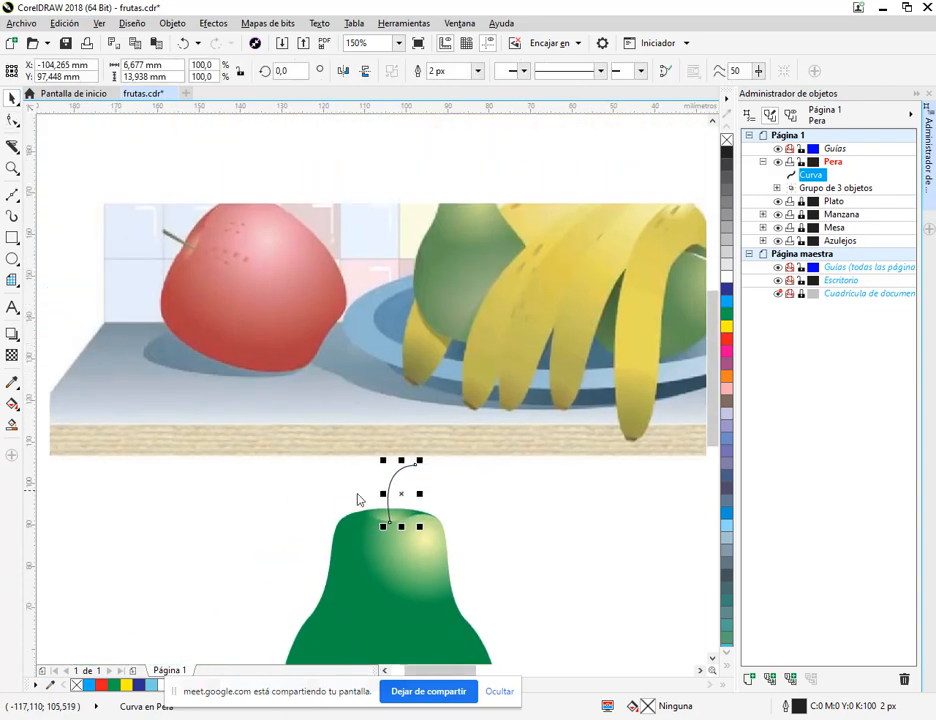
pyautogui.moveTo(424, 478); pyautogui.dragTo(421, 487)
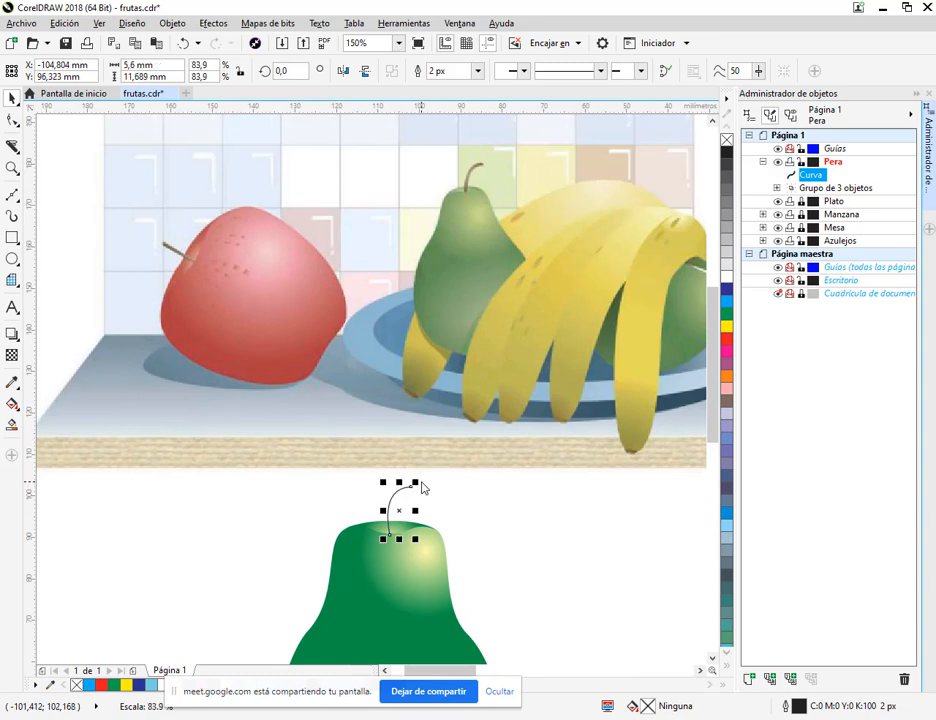
pyautogui.scroll(4, 430, 560)
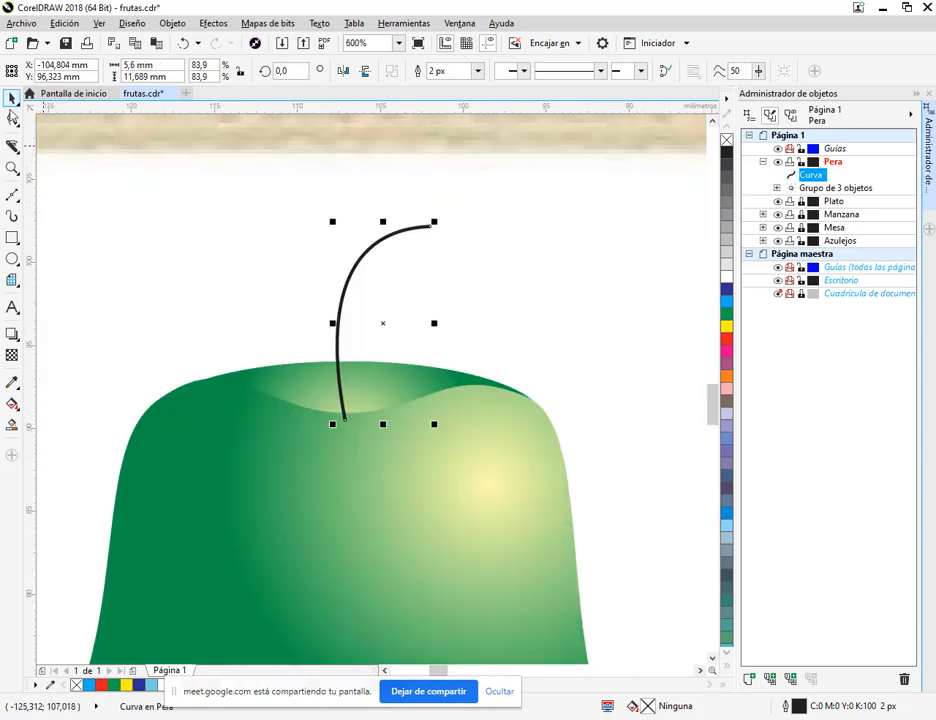
pyautogui.press('F10')
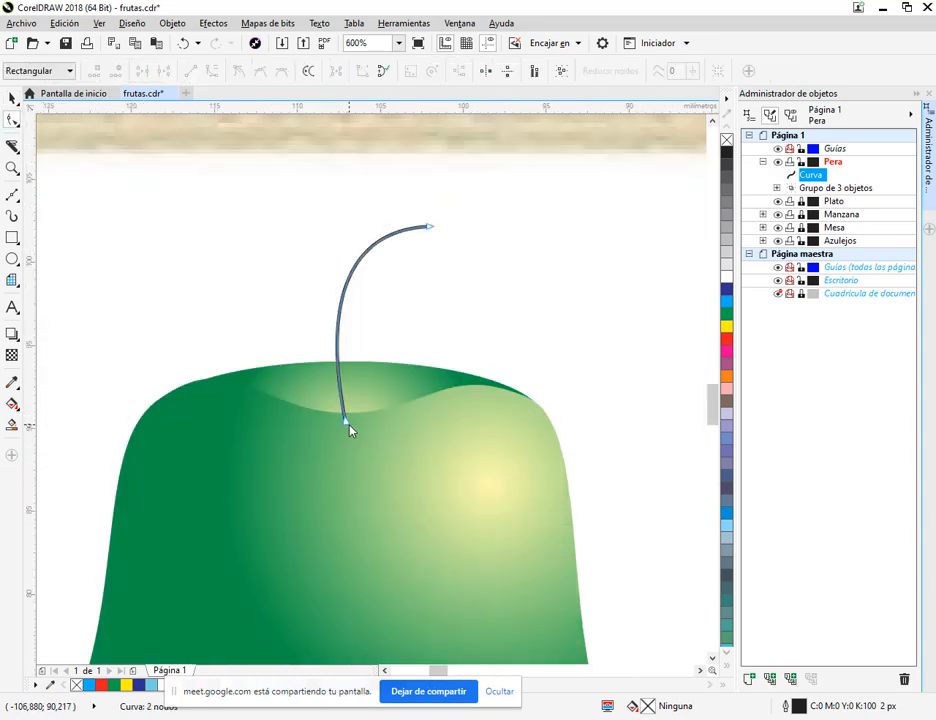
pyautogui.moveTo(345, 430)
pyautogui.mouseDown()
pyautogui.moveTo(347, 418)
pyautogui.moveTo(345, 436)
pyautogui.mouseUp()
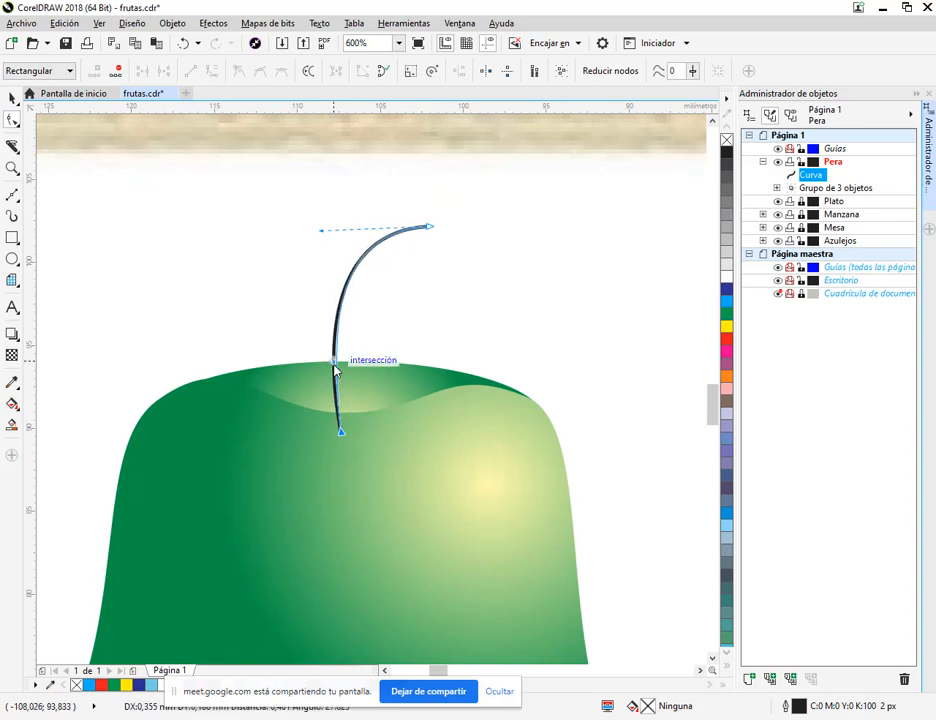
# Step: Set the stem's outline width to 10 px
pyautogui.click(12, 97)
pyautogui.click(478, 71)
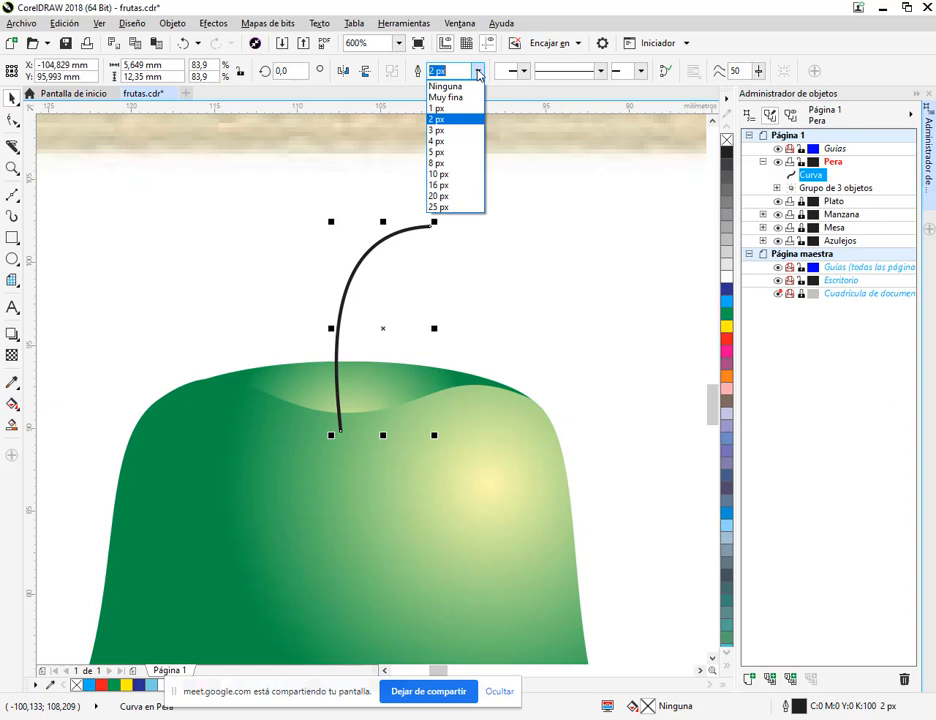
pyautogui.click(438, 174)
# Step: Place the stem behind the grouped pear pieces
pyautogui.click(376, 254)
pyautogui.rightClick(376, 254)
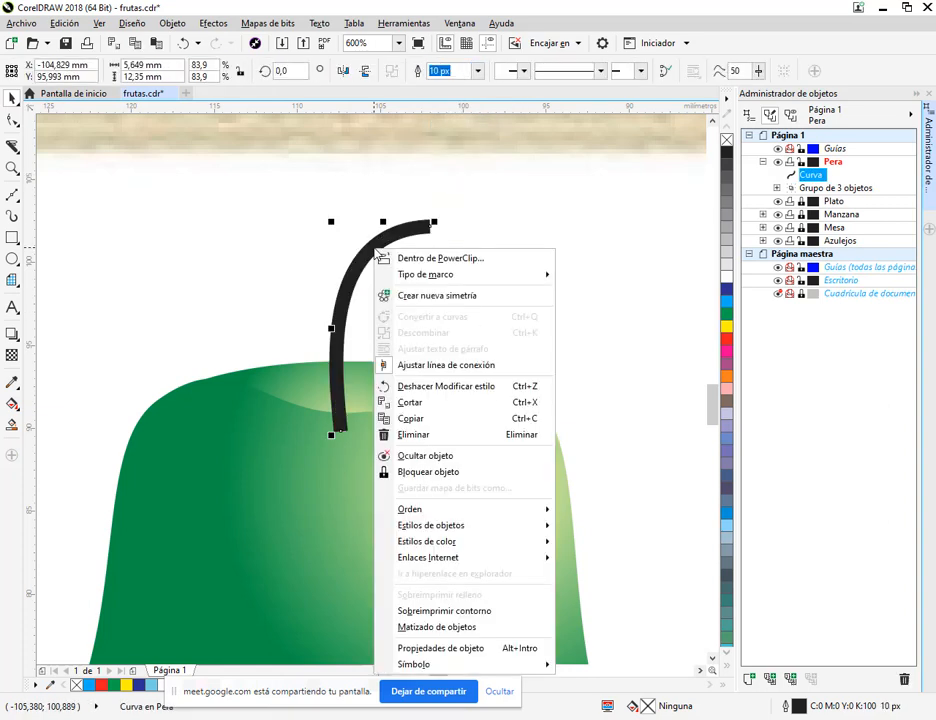
pyautogui.moveTo(405, 509)
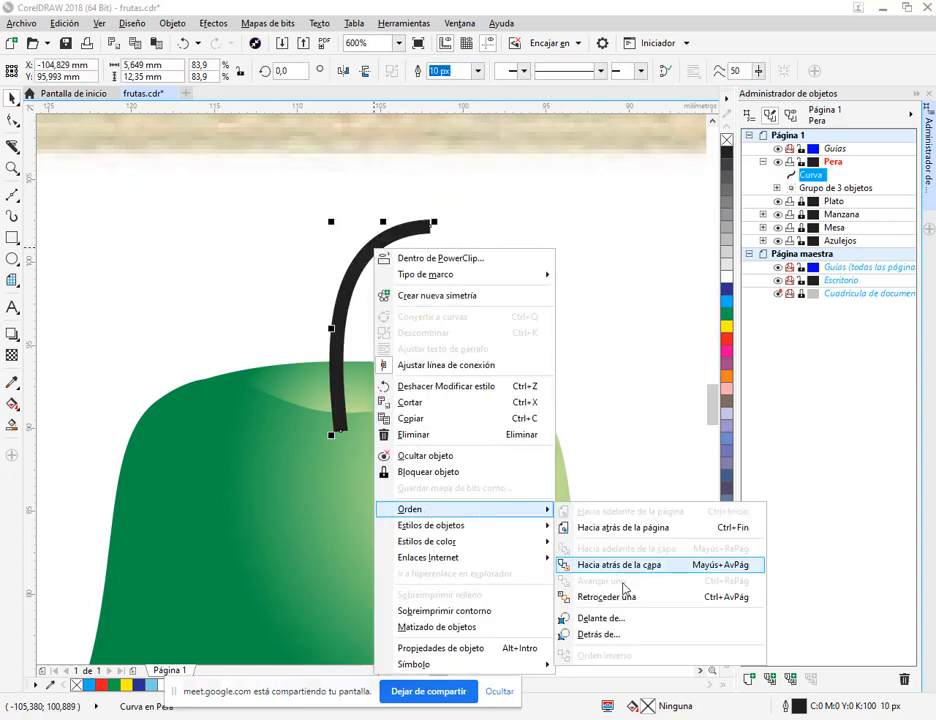
pyautogui.click(617, 638)
pyautogui.click(486, 422)
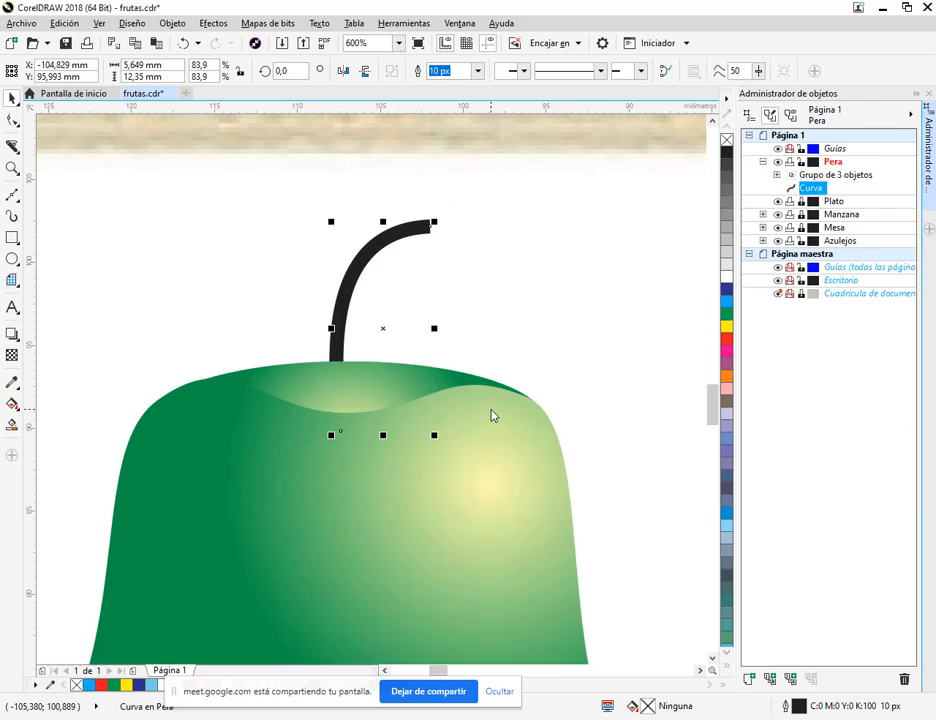
# Step: Ungroup the pear's pieces and place the stem directly in front of the ellipse, behind the upper piece
pyautogui.click(422, 376)
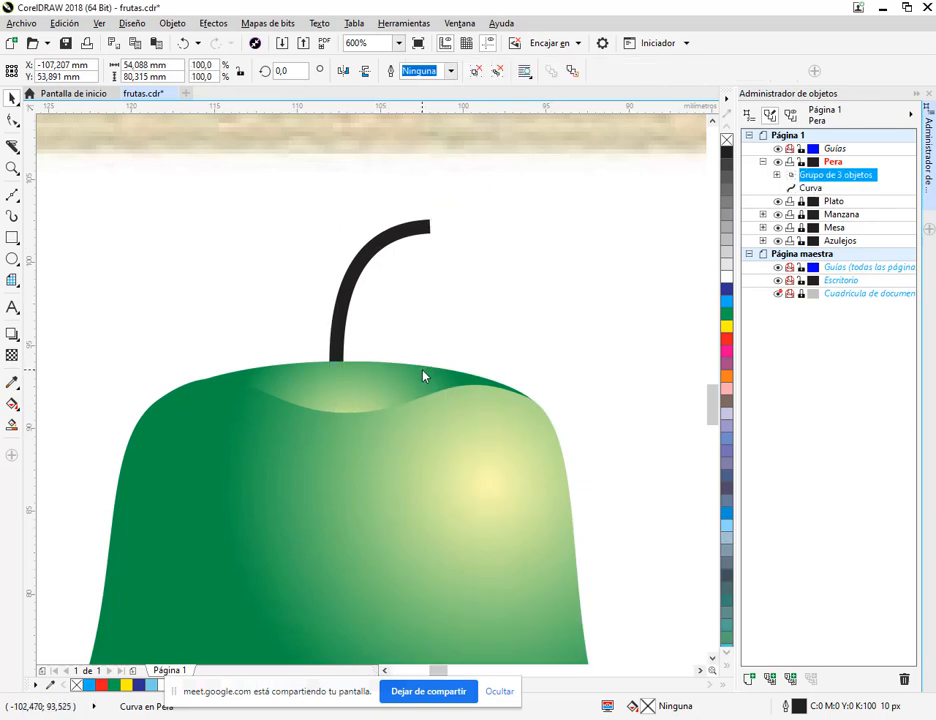
pyautogui.rightClick(422, 376)
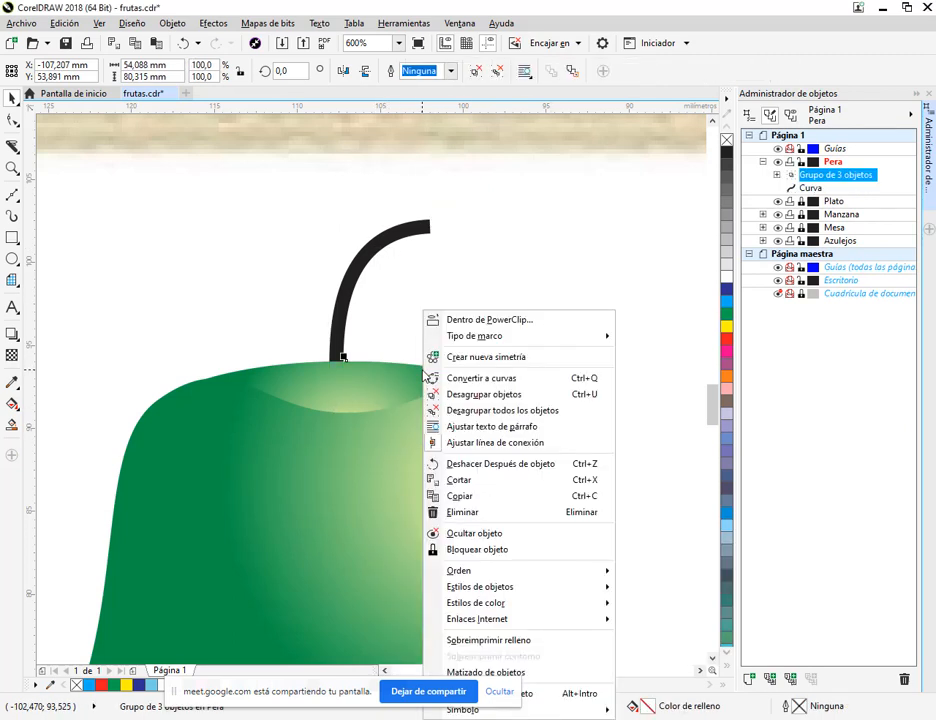
pyautogui.click(490, 396)
pyautogui.rightClick(358, 271)
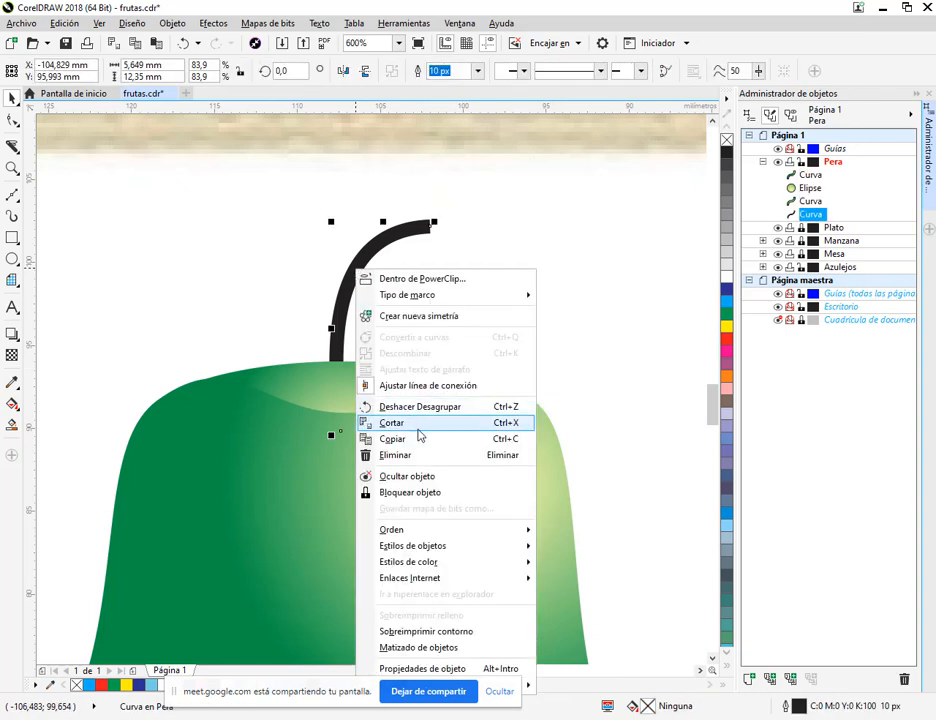
pyautogui.moveTo(466, 532)
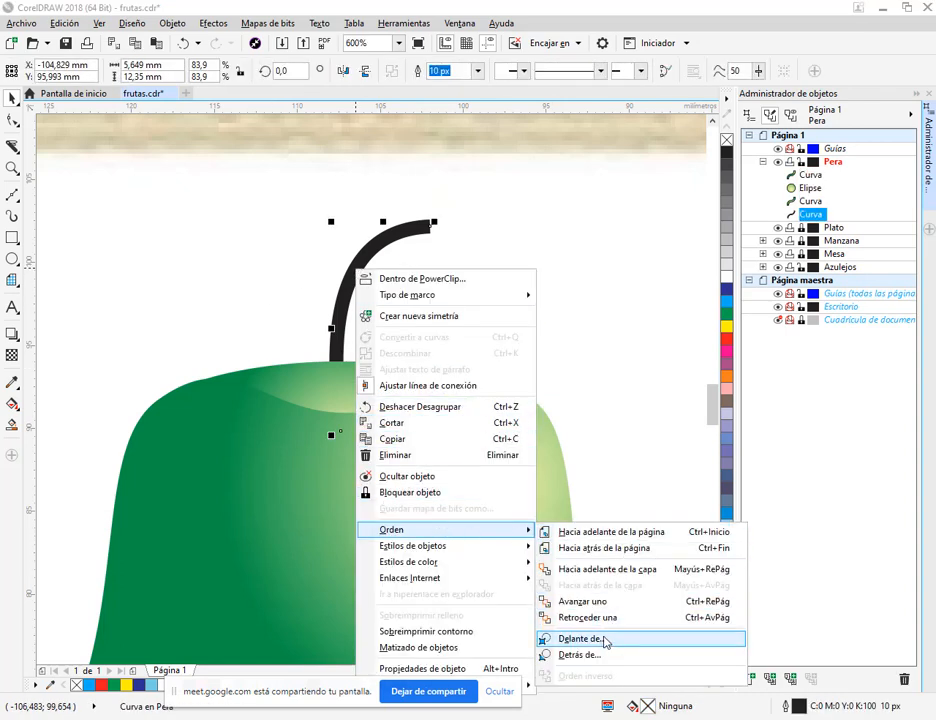
pyautogui.click(604, 641)
pyautogui.click(386, 382)
pyautogui.click(424, 260)
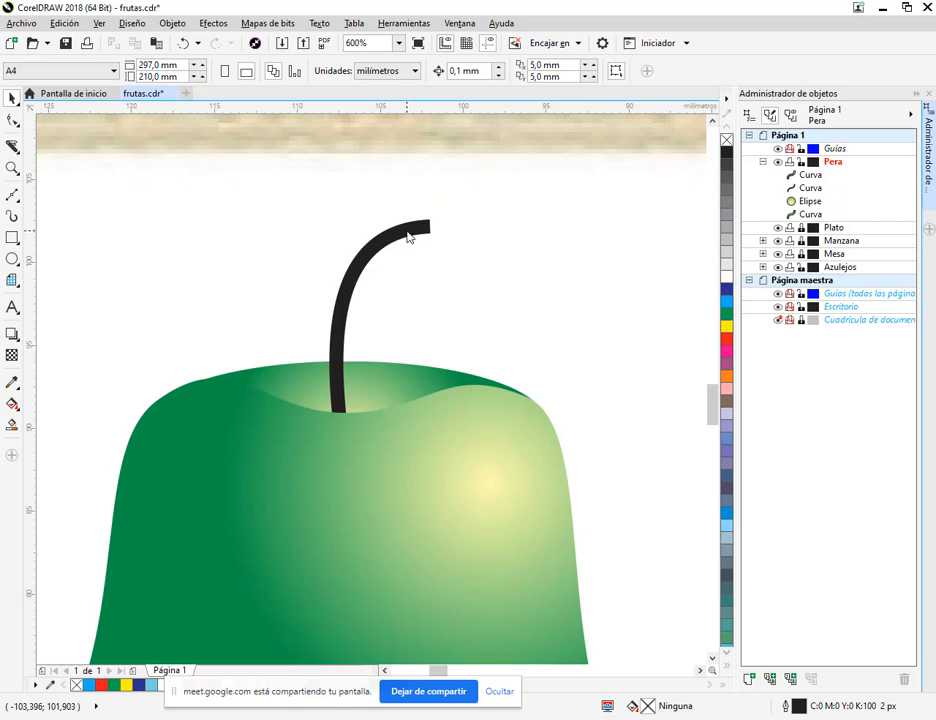
# Step: Move the stem's rotation centre to its base and rotate it slightly clockwise, to about 357.4°
pyautogui.click(410, 234)
pyautogui.click(418, 234)
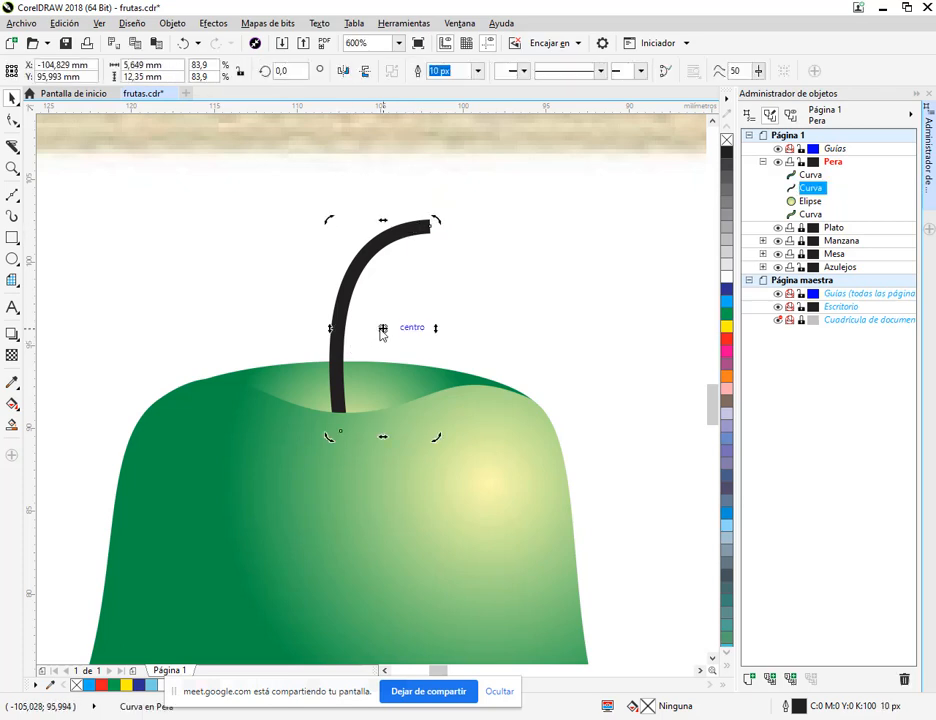
pyautogui.moveTo(382, 328)
pyautogui.mouseDown()
pyautogui.moveTo(336, 445)
pyautogui.moveTo(339, 419)
pyautogui.mouseUp()
pyautogui.moveTo(437, 224); pyautogui.dragTo(452, 228)
pyautogui.click(420, 249)
pyautogui.click(419, 244)
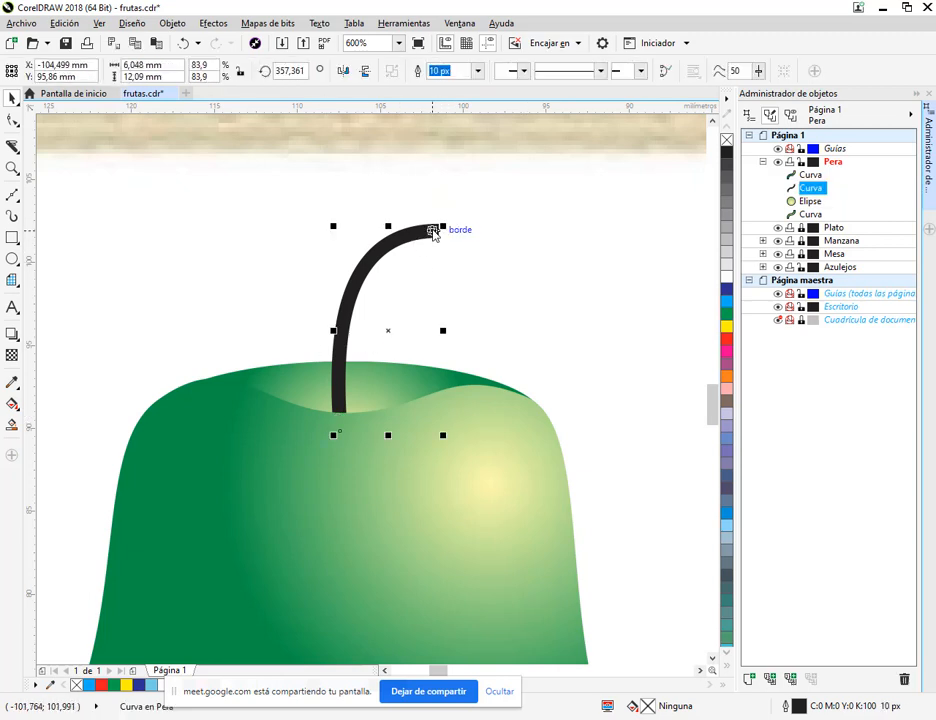
# Step: Try palette colours on the stem's outline and leave it red (C:0 M:100 Y:100 K:0)
pyautogui.rightClick(726, 302)
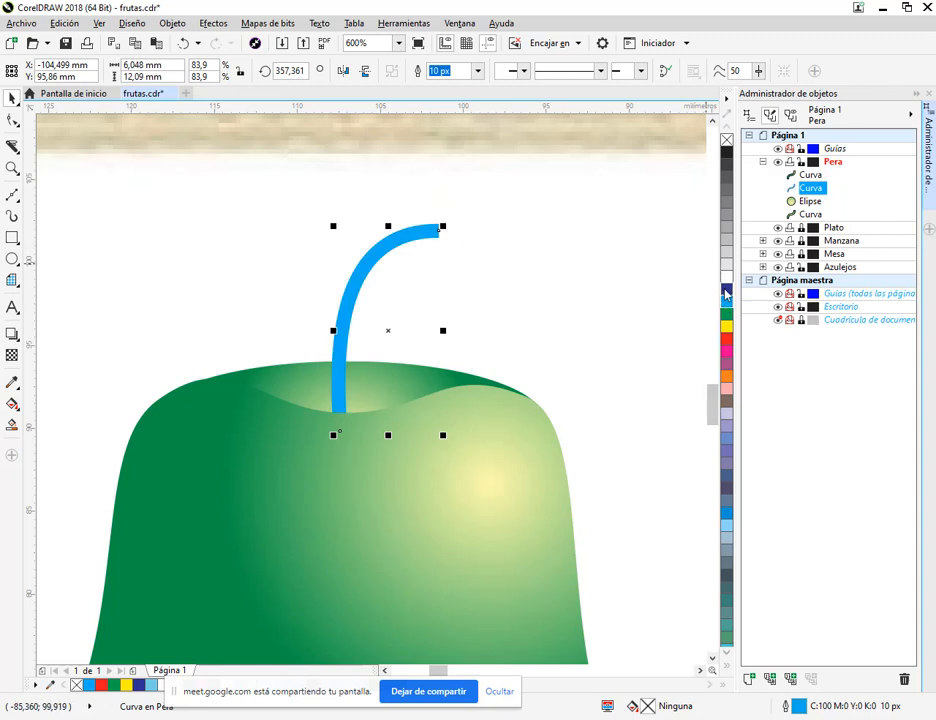
pyautogui.rightClick(726, 290)
pyautogui.rightClick(726, 325)
pyautogui.rightClick(726, 338)
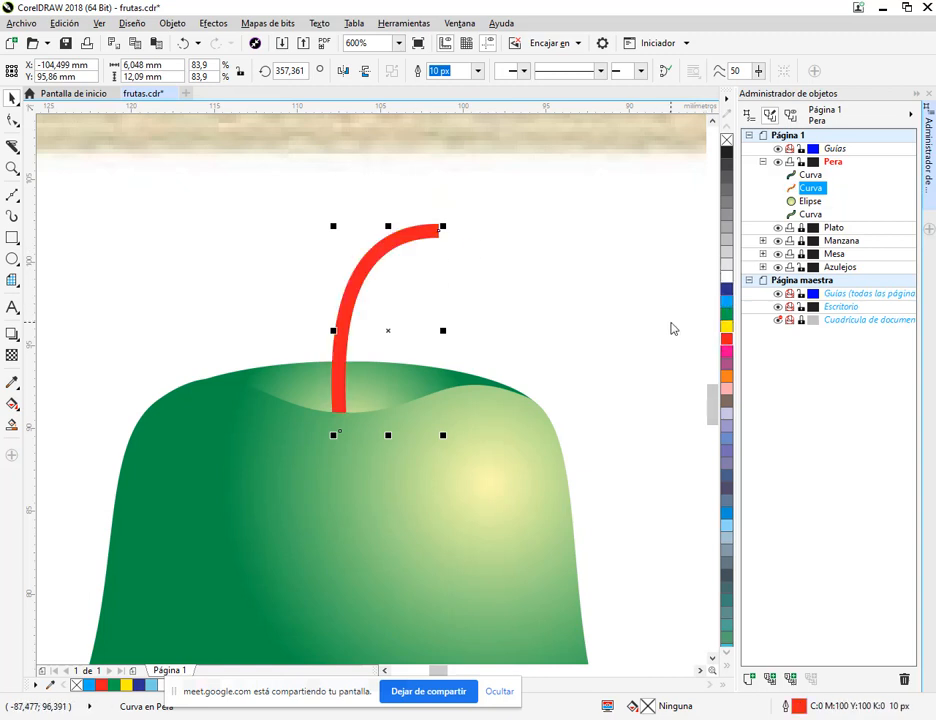
pyautogui.click(643, 326)
# Step: Examine the pear stem in the reference picture and the stem of the drawn apple to compare with the new stem
pyautogui.click(431, 236)
pyautogui.scroll(-2, 431, 238)
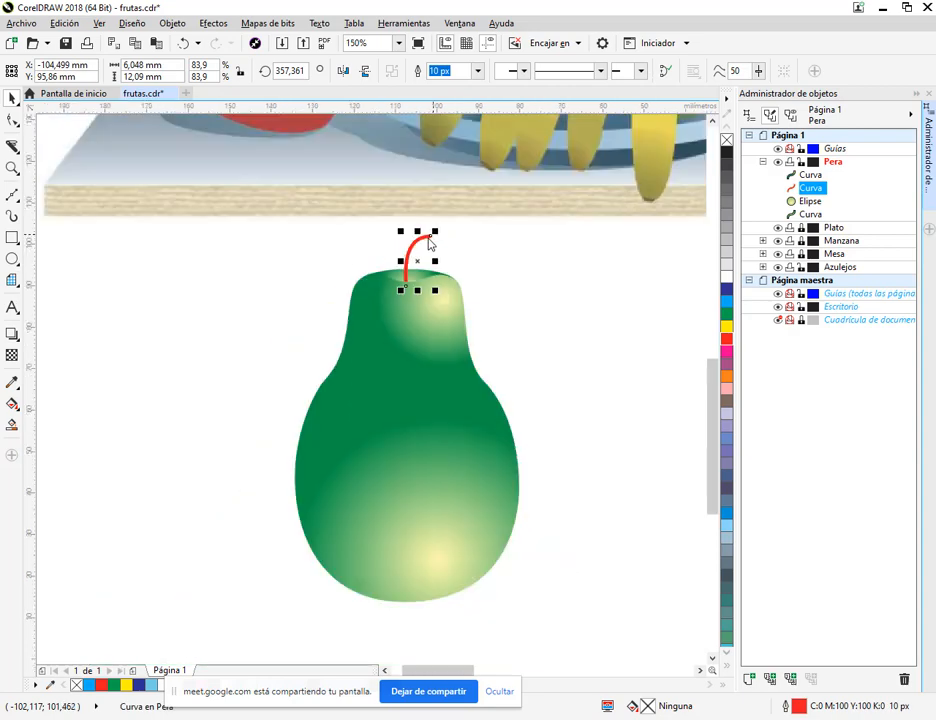
pyautogui.moveTo(438, 225); pyautogui.dragTo(374, 486)
pyautogui.scroll(1, 430, 186)
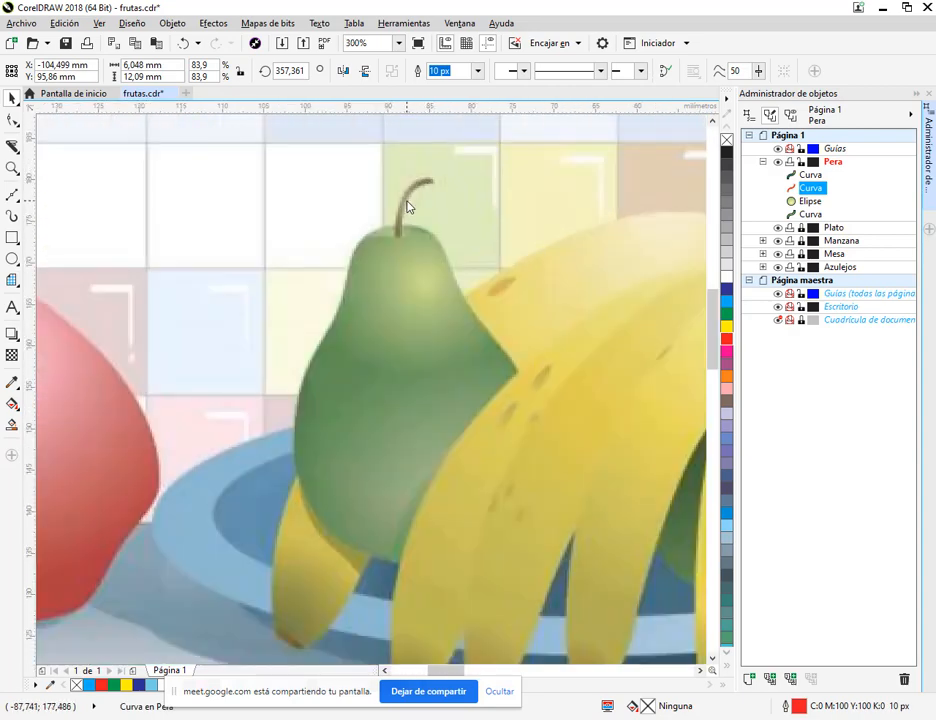
pyautogui.scroll(-1, 407, 207)
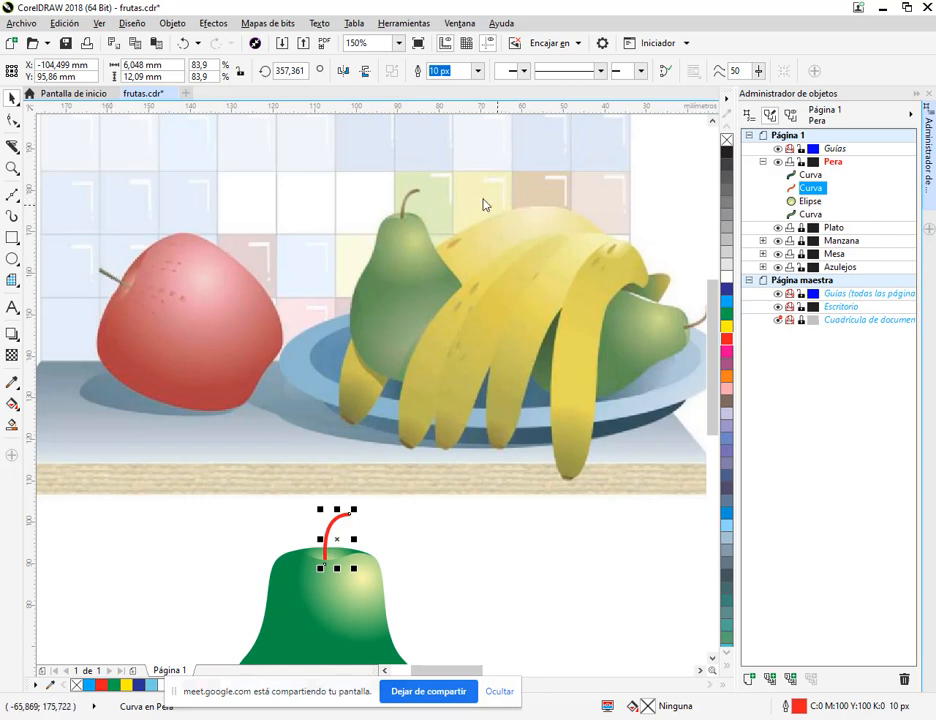
pyautogui.moveTo(356, 488); pyautogui.dragTo(257, 326)
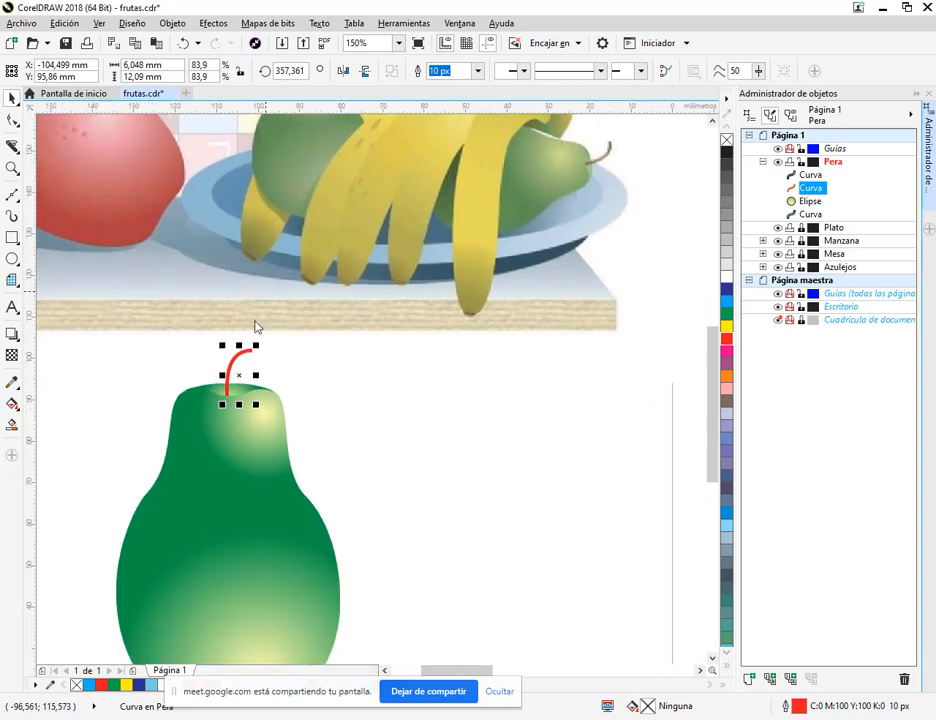
pyautogui.scroll(-1, 343, 348)
pyautogui.moveTo(471, 381); pyautogui.dragTo(443, 378)
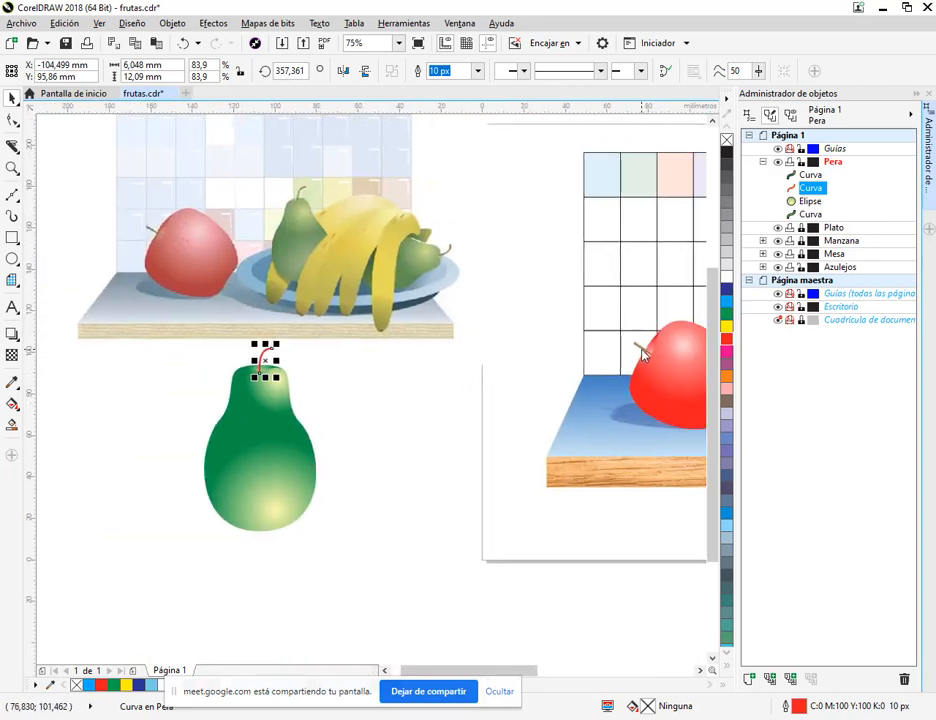
pyautogui.scroll(2, 266, 366)
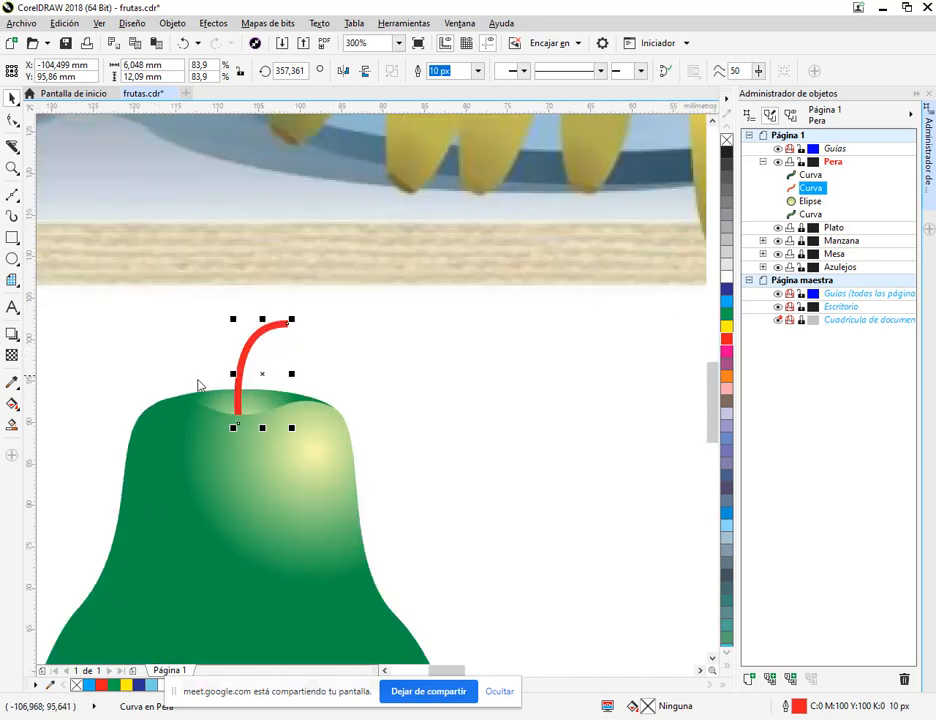
pyautogui.moveTo(198, 380); pyautogui.dragTo(273, 370)
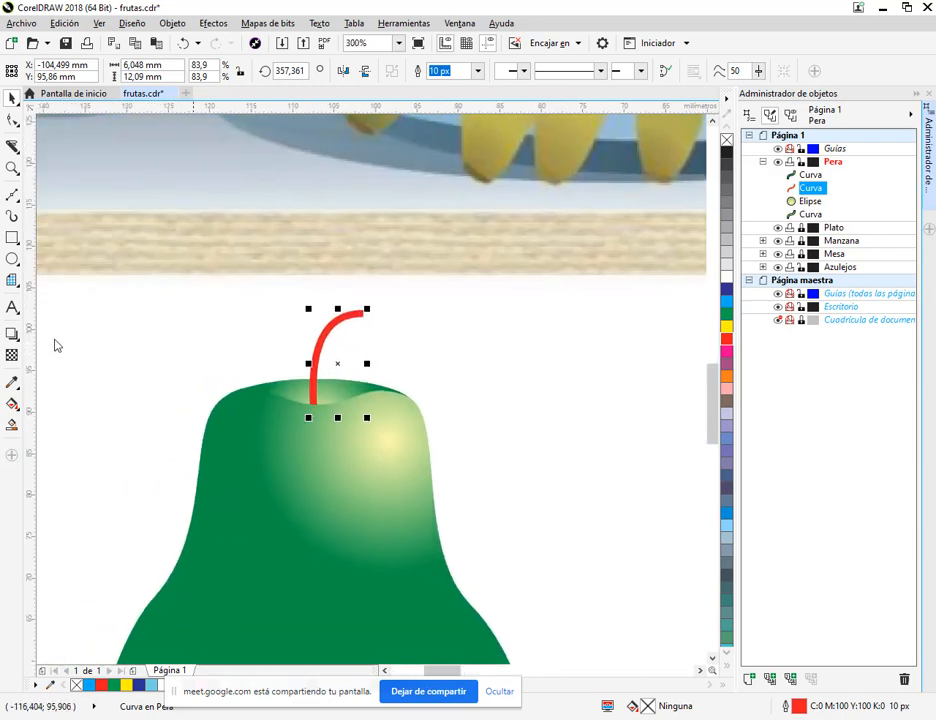
# Step: Try to give the pear stem's open curve an elliptical gradient fill whose outer handle lies near the stem's upper bend
pyautogui.click(13, 405)
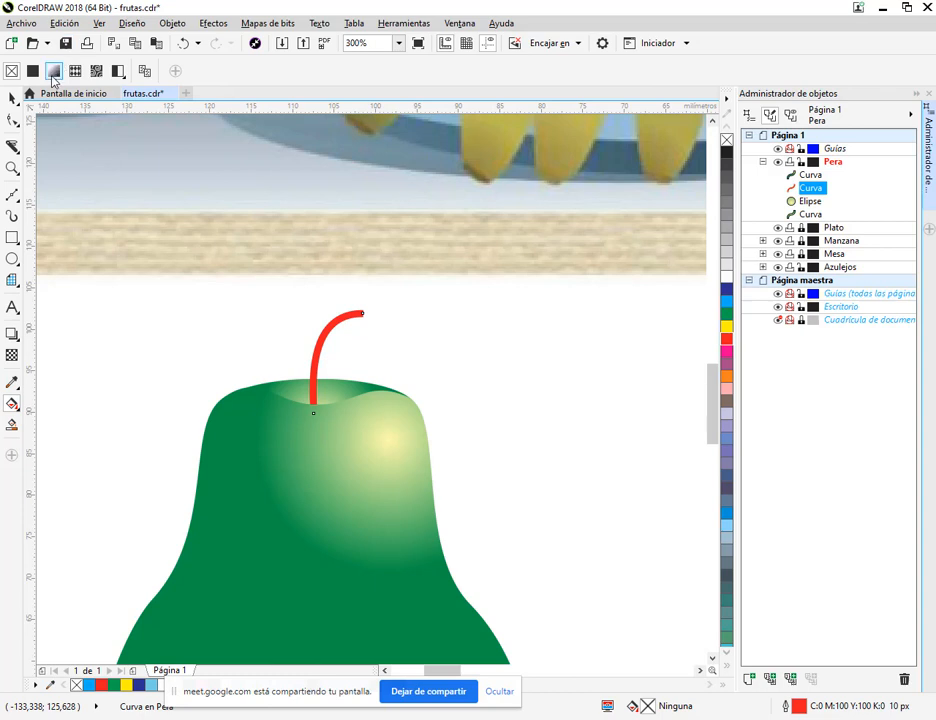
pyautogui.click(54, 70)
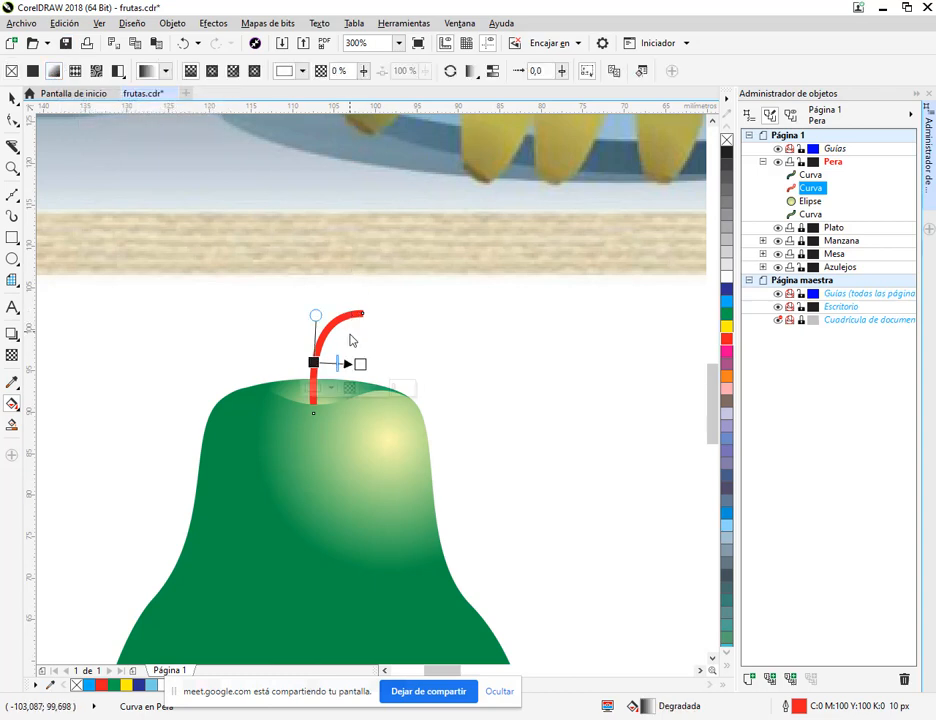
pyautogui.click(211, 70)
pyautogui.moveTo(340, 313)
pyautogui.mouseDown()
pyautogui.moveTo(341, 332)
pyautogui.moveTo(375, 357)
pyautogui.moveTo(315, 357)
pyautogui.moveTo(348, 334)
pyautogui.mouseUp()
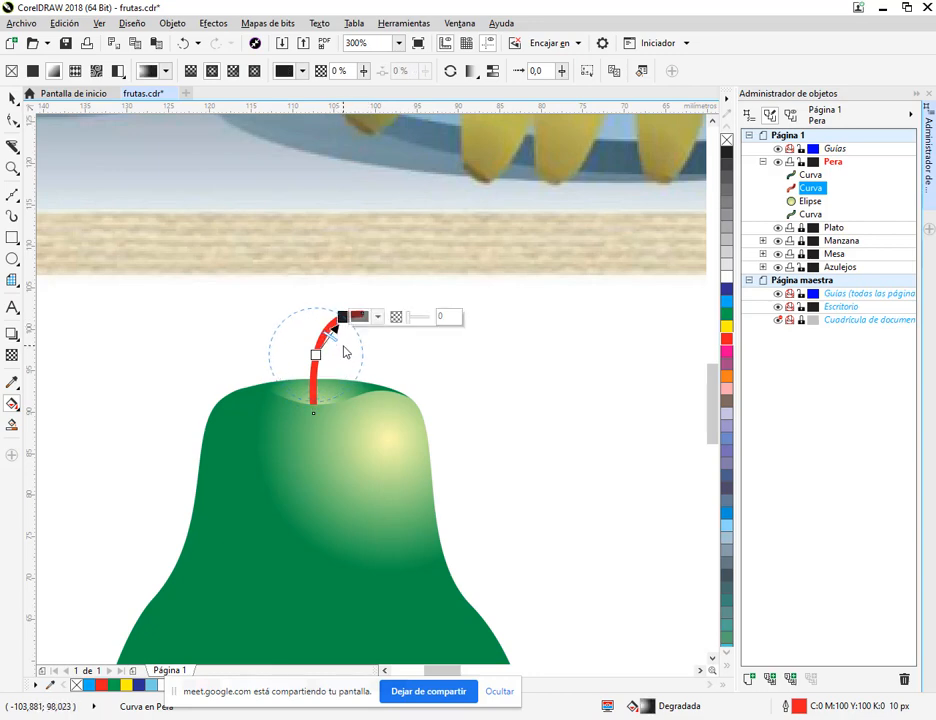
pyautogui.scroll(2, 349, 334)
pyautogui.moveTo(347, 234)
pyautogui.mouseDown()
pyautogui.moveTo(372, 352)
pyautogui.moveTo(330, 260)
pyautogui.moveTo(352, 228)
pyautogui.mouseUp()
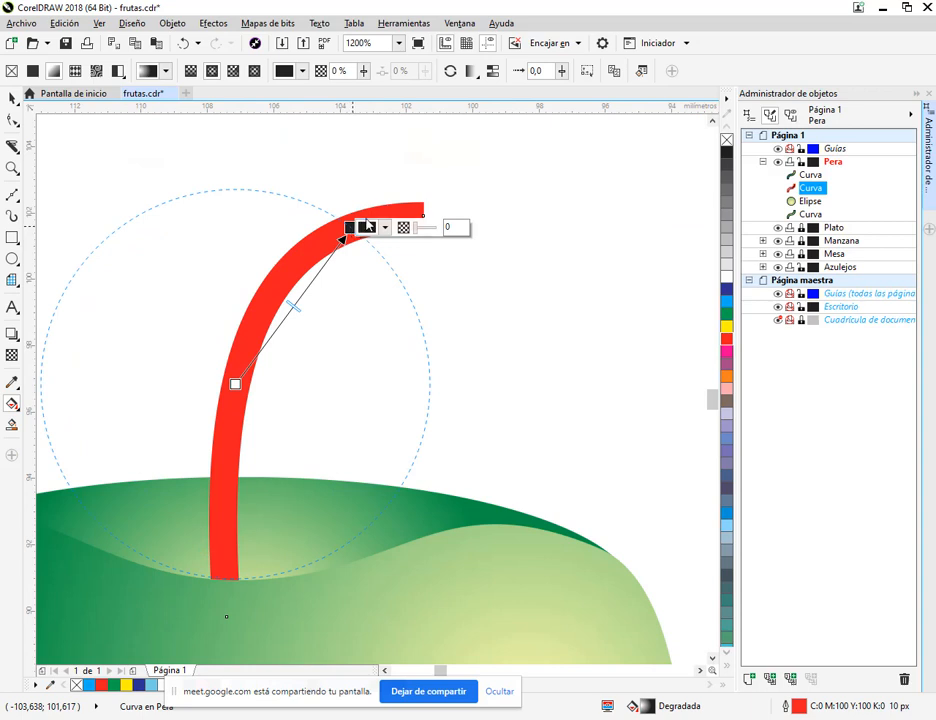
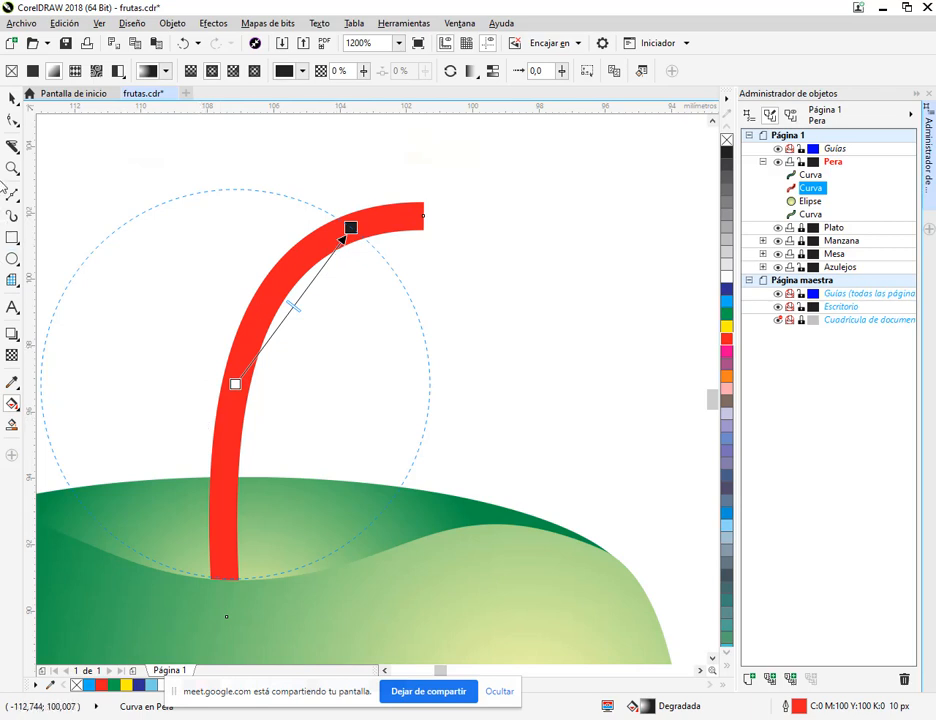
# Step: Draw a rectangle of about 5 × 3.2 mm beside the stem's tip and delete it
pyautogui.click(12, 237)
pyautogui.moveTo(489, 212); pyautogui.dragTo(660, 322)
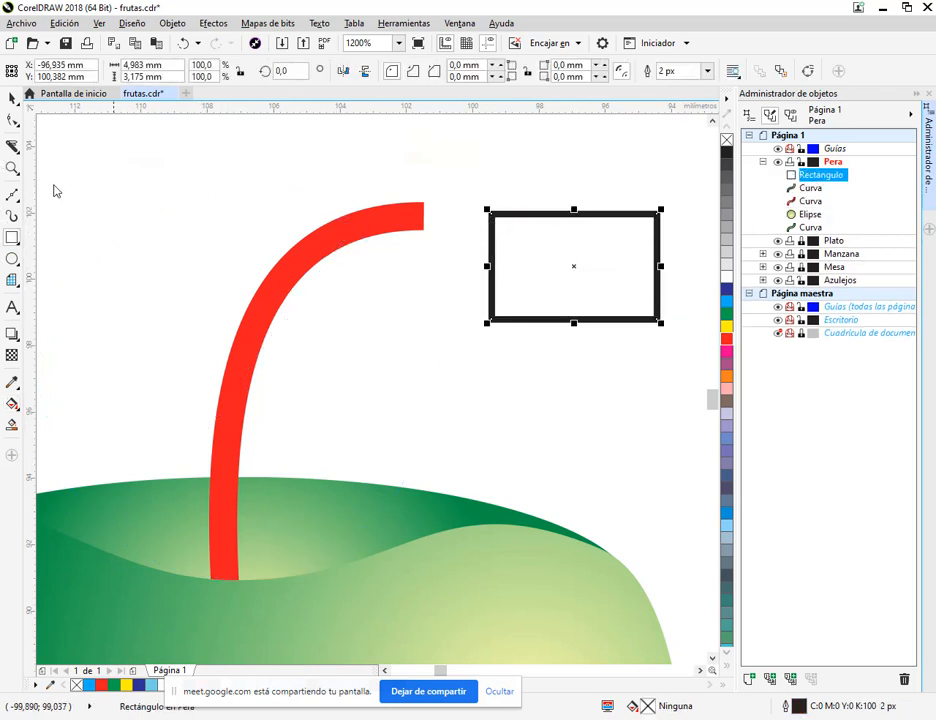
pyautogui.press('space')
pyautogui.press('Delete')
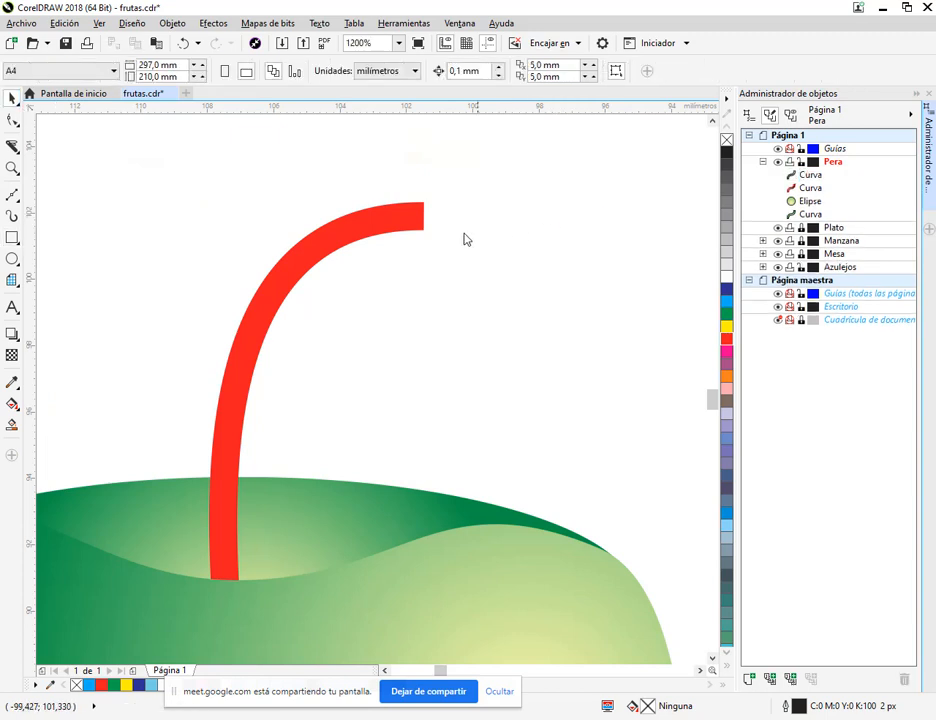
# Step: Convert the pear stem's outline into a fillable object and keep it selected
pyautogui.click(410, 228)
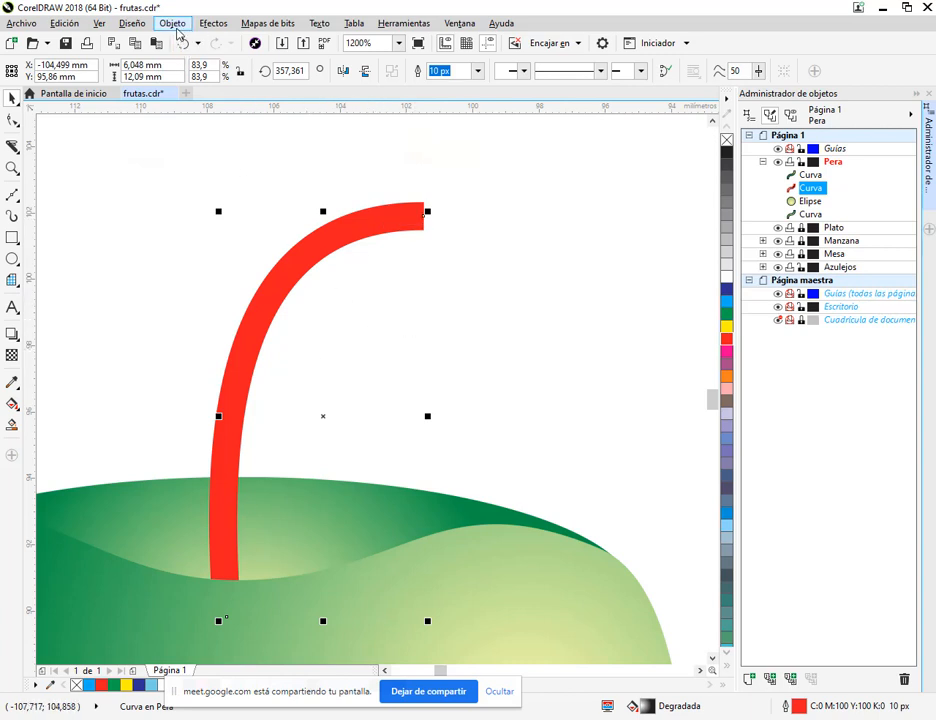
pyautogui.click(174, 25)
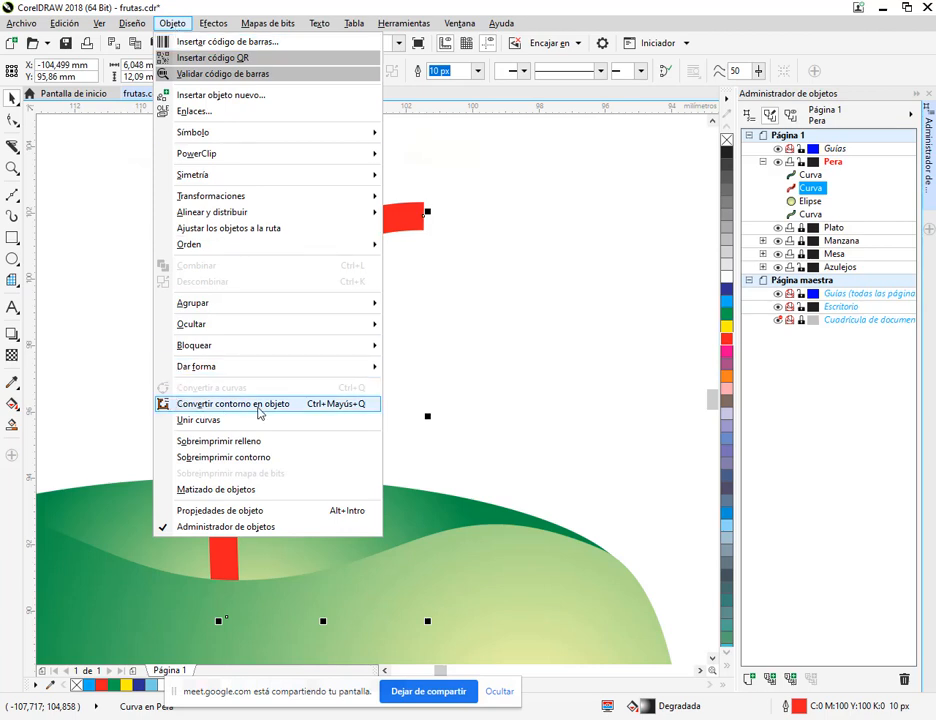
pyautogui.click(258, 405)
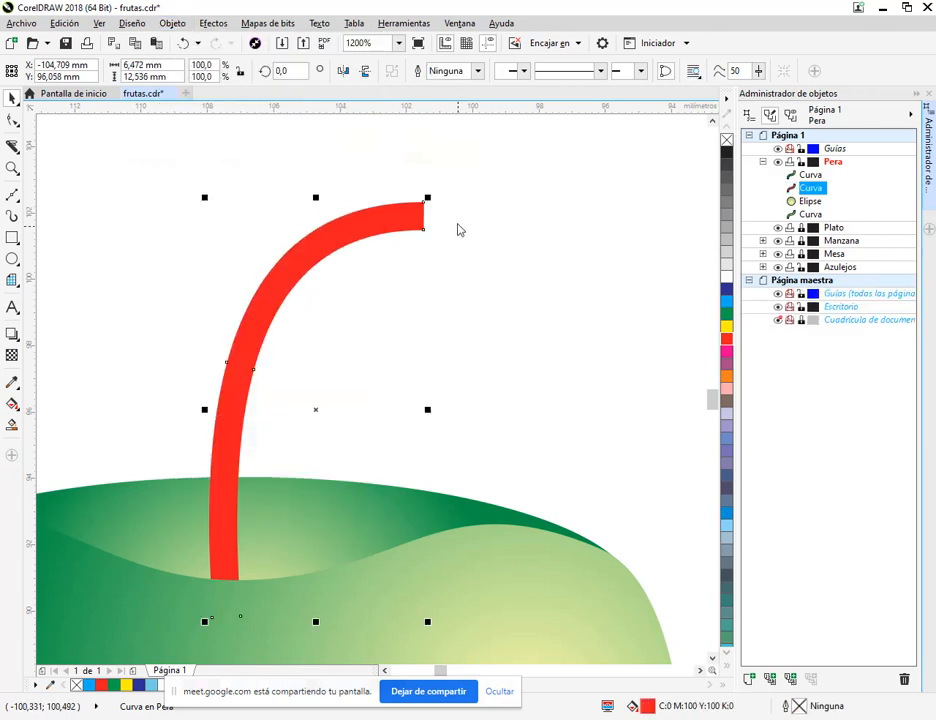
pyautogui.click(435, 215)
pyautogui.click(420, 218)
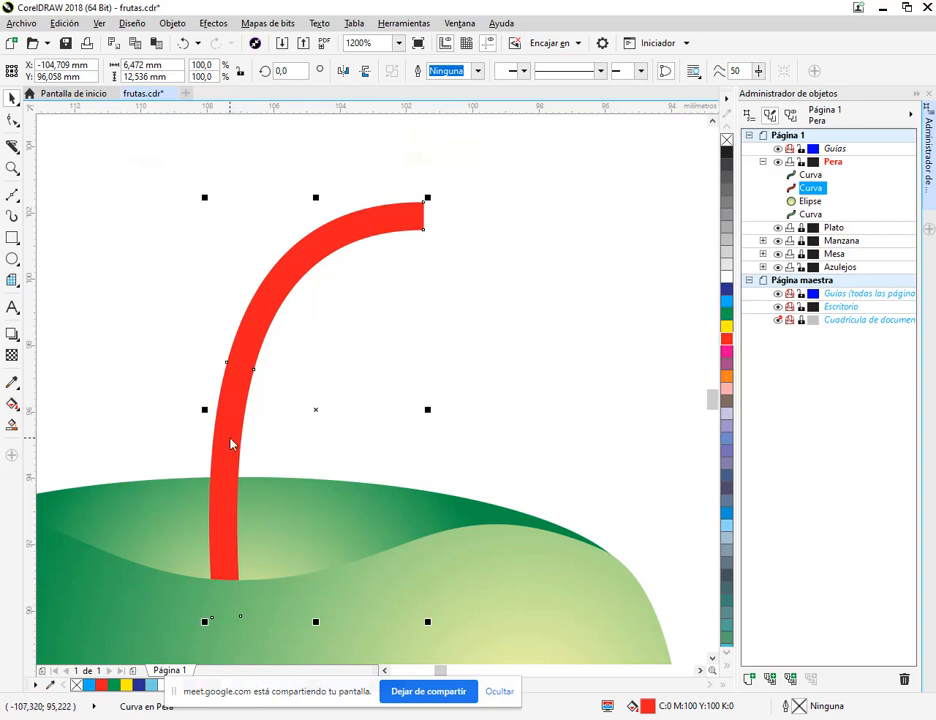
# Step: Try moving the converted stem up and giving it a blue outline (C:100 M:100 Y:0 K:0), undoing each change
pyautogui.moveTo(231, 443); pyautogui.dragTo(261, 335)
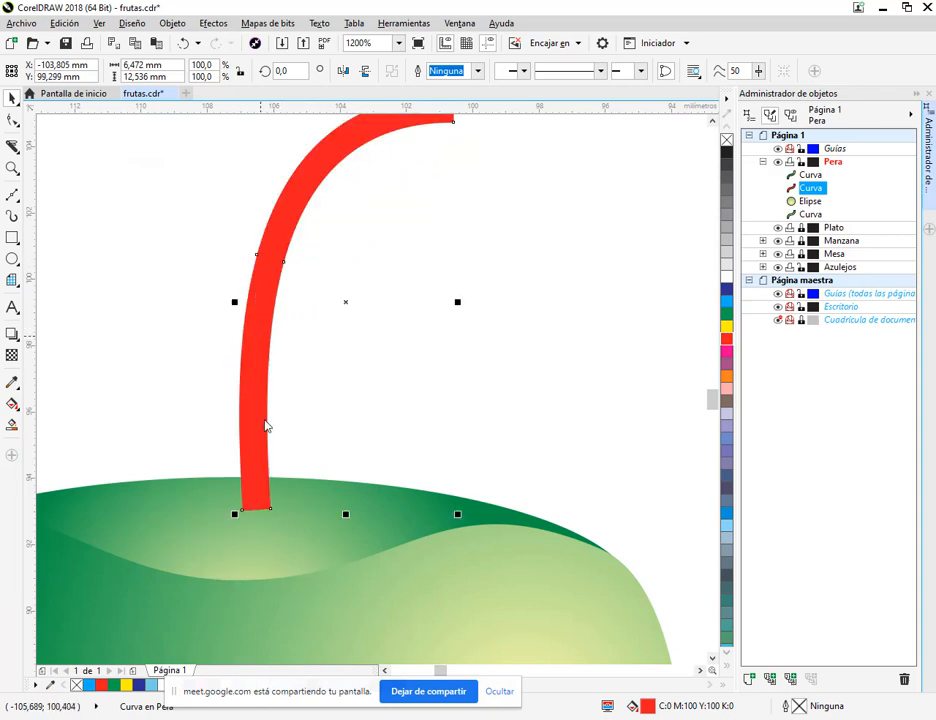
pyautogui.click(183, 43)
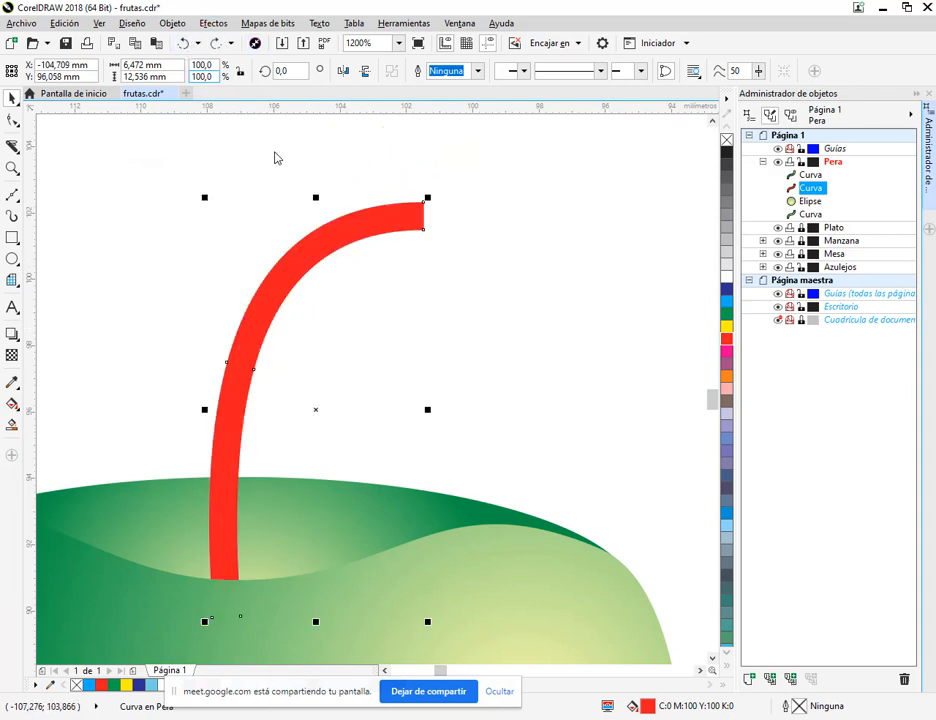
pyautogui.rightClick(726, 290)
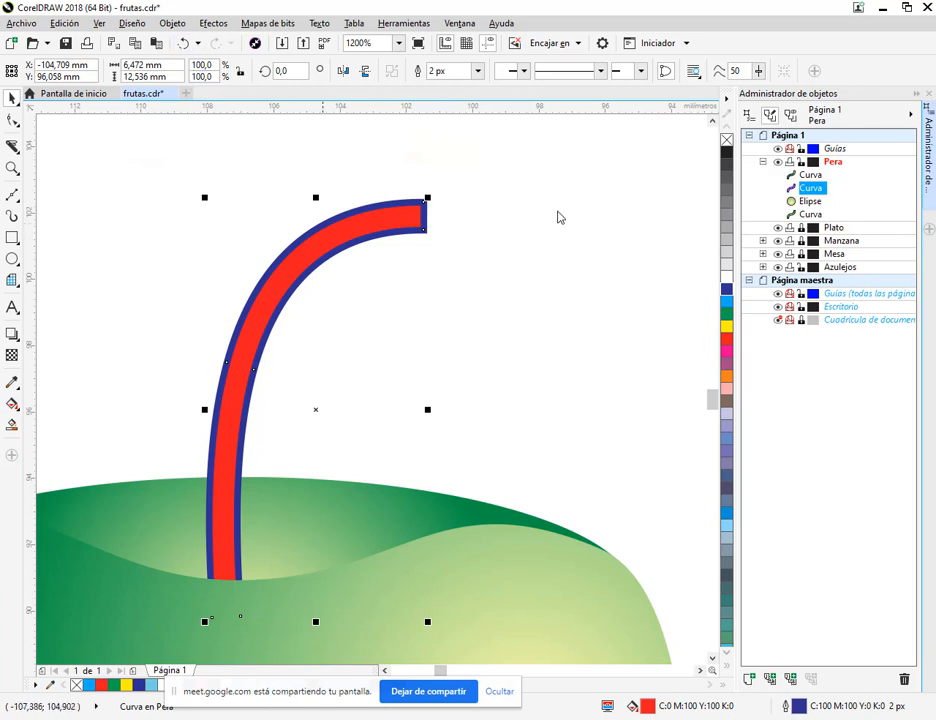
pyautogui.hotkey('ctrl', 'z')
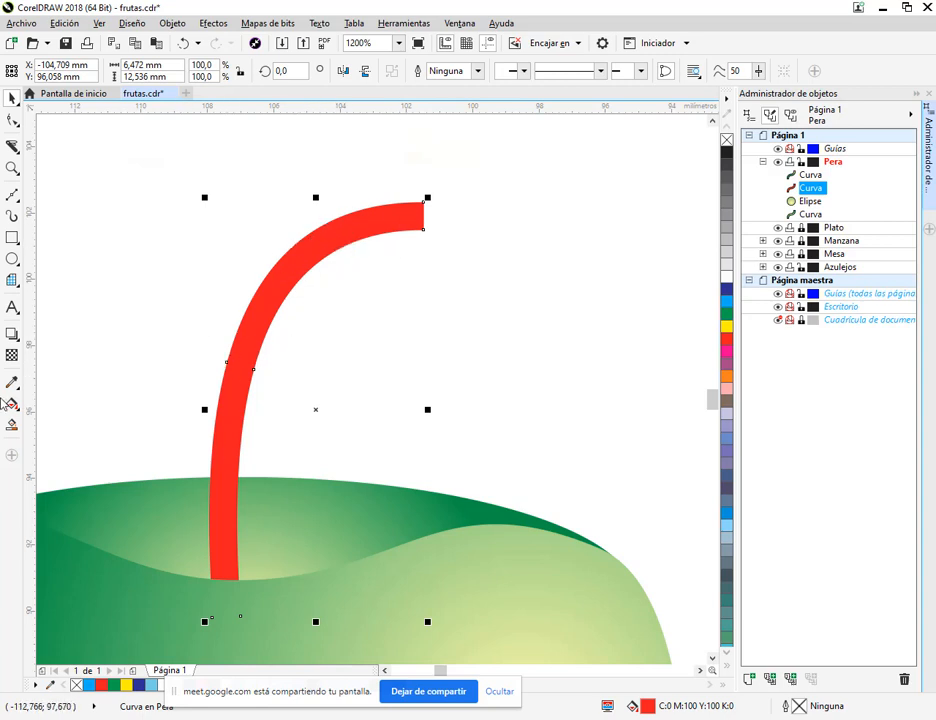
# Step: Fill the stem with an elliptical gradient centred on the middle of the stem, with its radius handle horizontal and slightly above the hollow
pyautogui.click(12, 404)
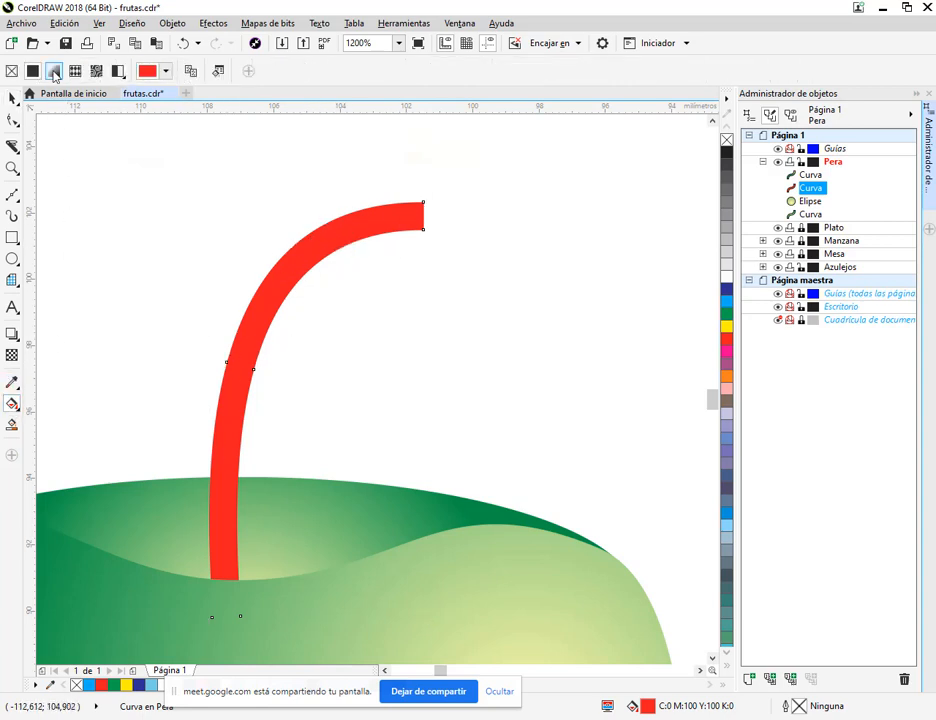
pyautogui.click(54, 71)
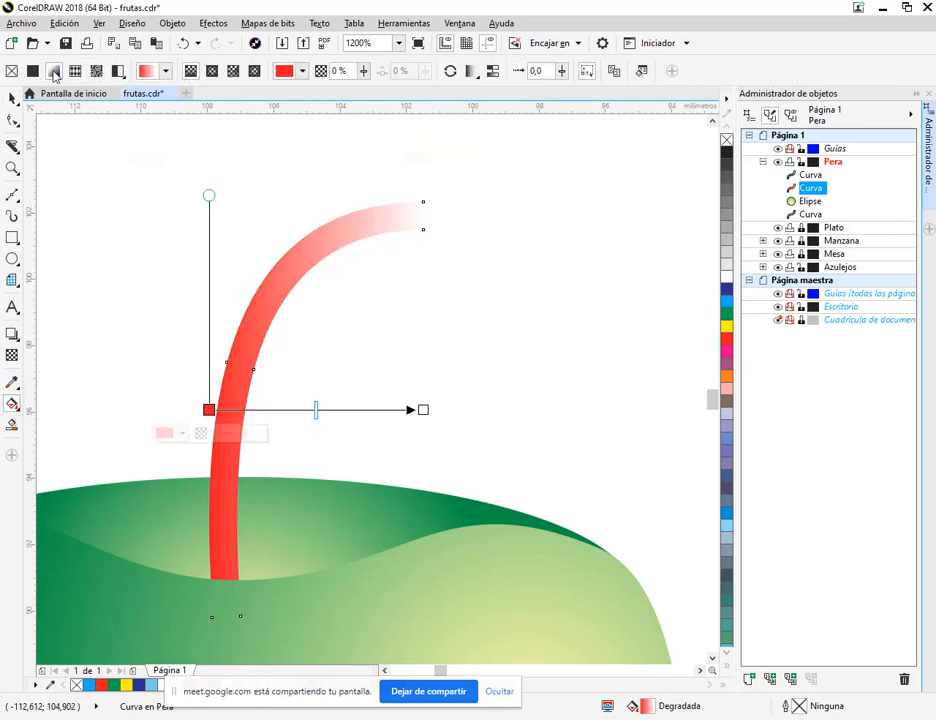
pyautogui.click(212, 72)
pyautogui.moveTo(316, 202); pyautogui.dragTo(327, 336)
pyautogui.click(589, 71)
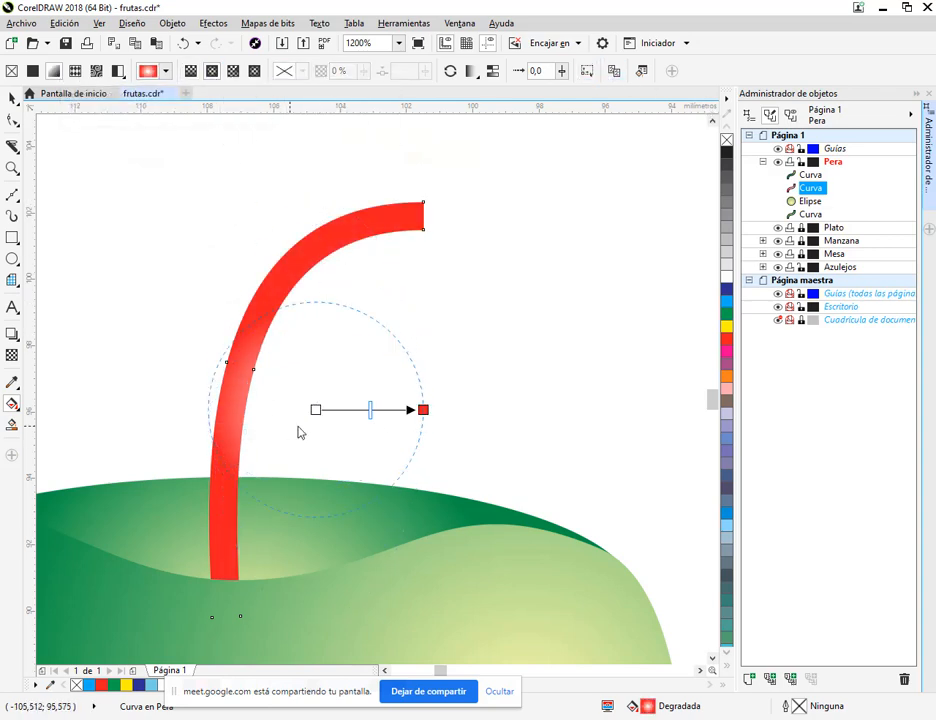
pyautogui.moveTo(316, 410); pyautogui.dragTo(242, 368)
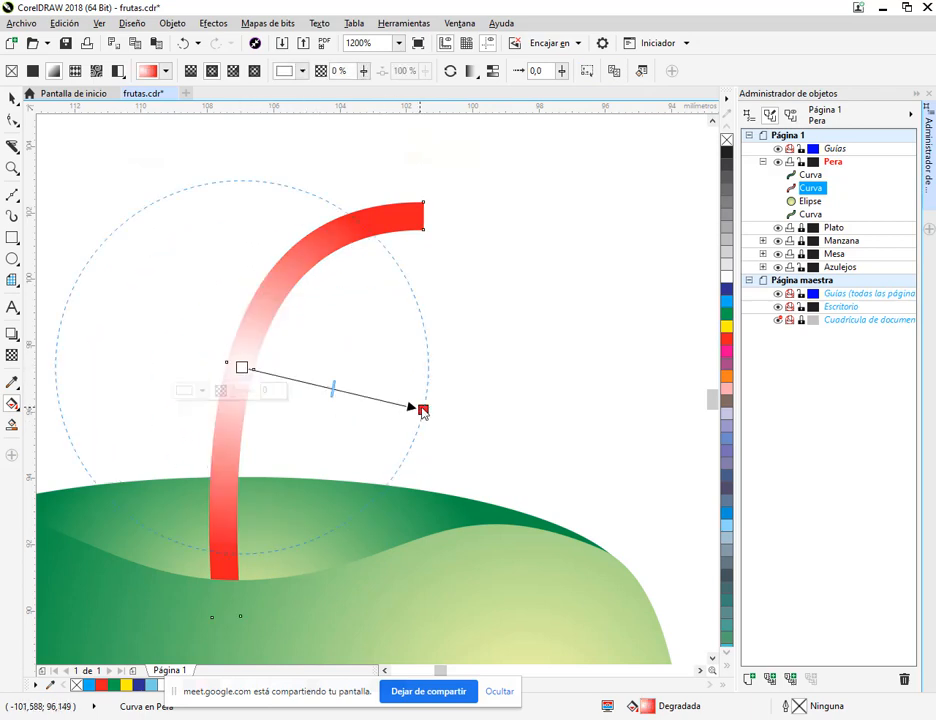
pyautogui.moveTo(423, 410); pyautogui.dragTo(397, 367)
# Step: Change the stem gradient's centre colour to a light orange-brown
pyautogui.click(241, 369)
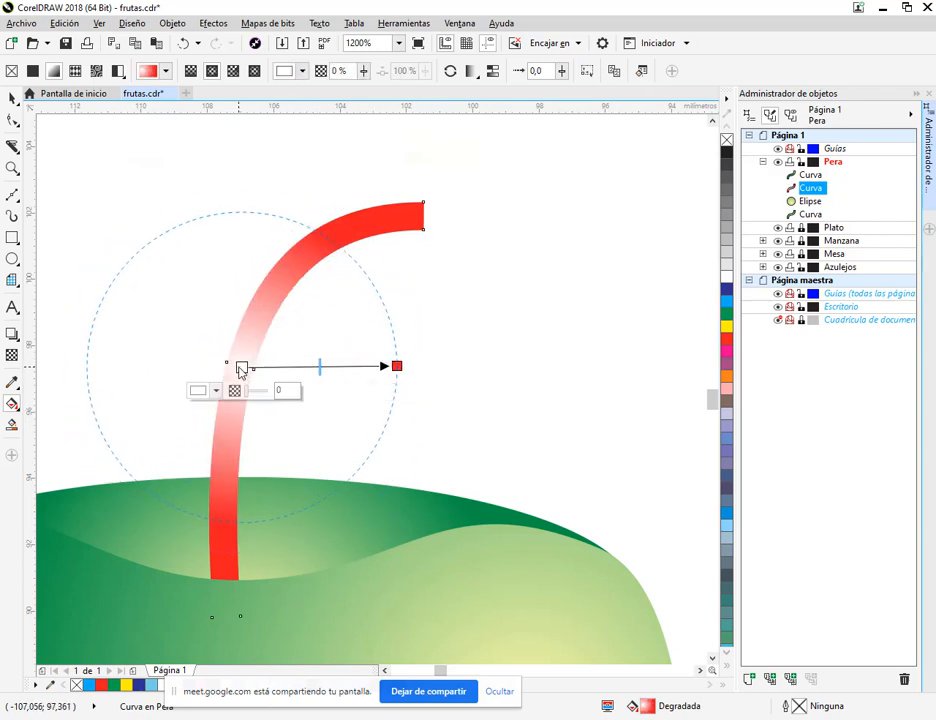
pyautogui.click(216, 391)
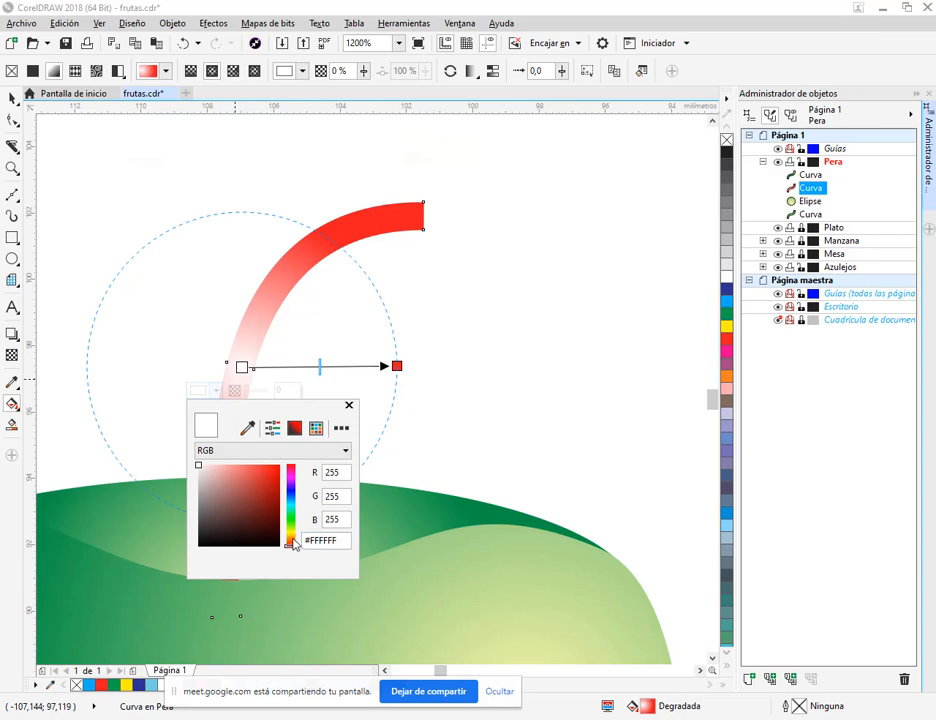
pyautogui.click(294, 544)
pyautogui.moveTo(270, 510)
pyautogui.mouseDown()
pyautogui.moveTo(276, 497)
pyautogui.moveTo(246, 470)
pyautogui.mouseUp()
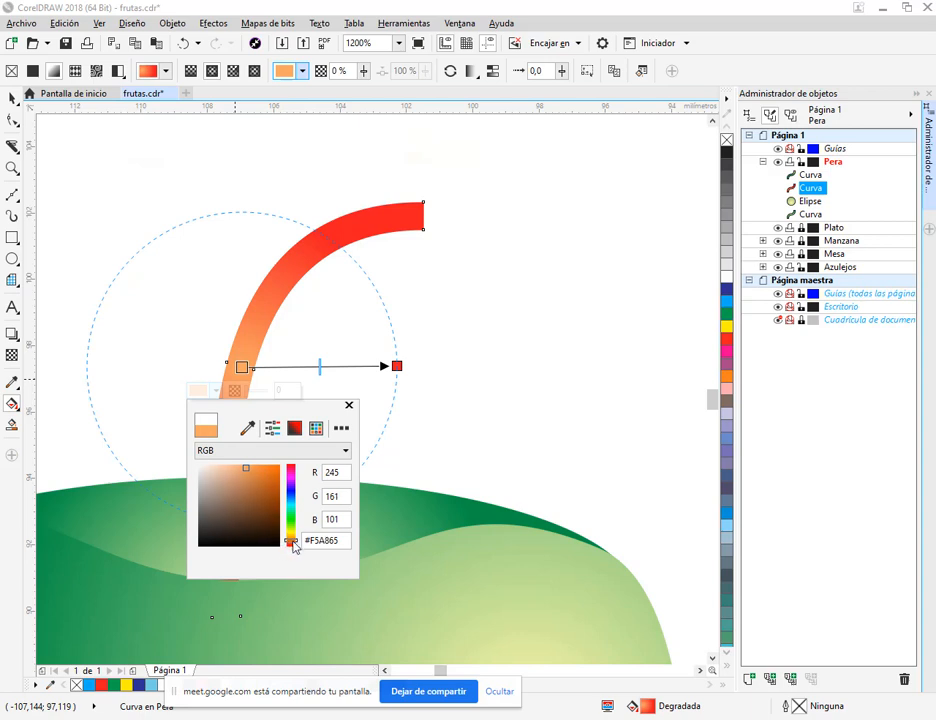
pyautogui.moveTo(295, 545); pyautogui.dragTo(297, 548)
pyautogui.click(295, 539)
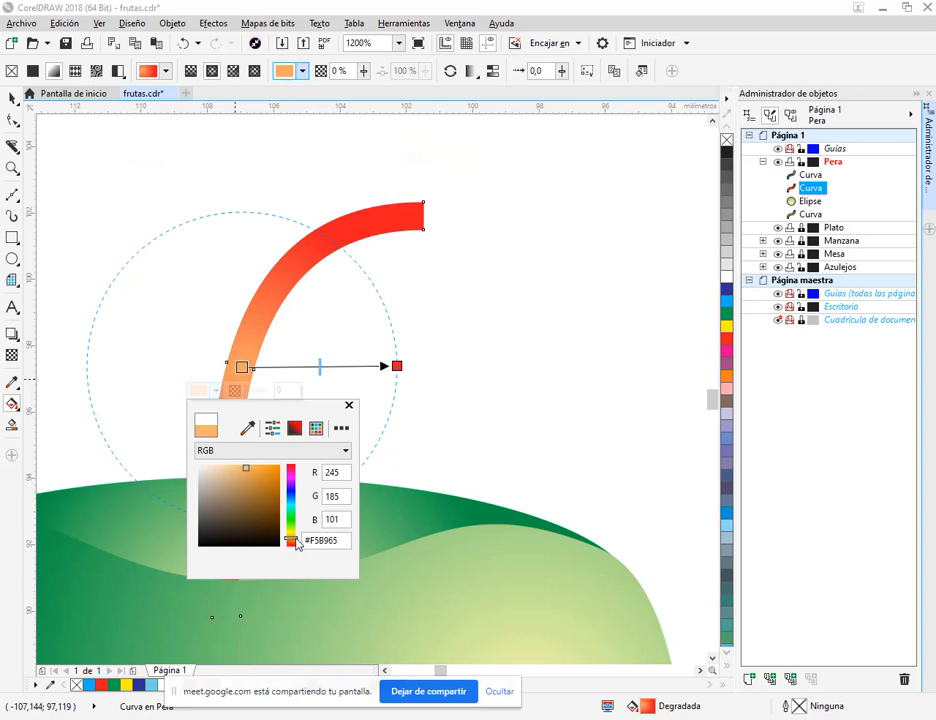
pyautogui.click(240, 496)
pyautogui.click(240, 479)
pyautogui.click(240, 474)
# Step: Set the stem gradient's outer colour to dark brown, C:32 M:82 Y:100 K:38, and deselect the stem
pyautogui.click(397, 367)
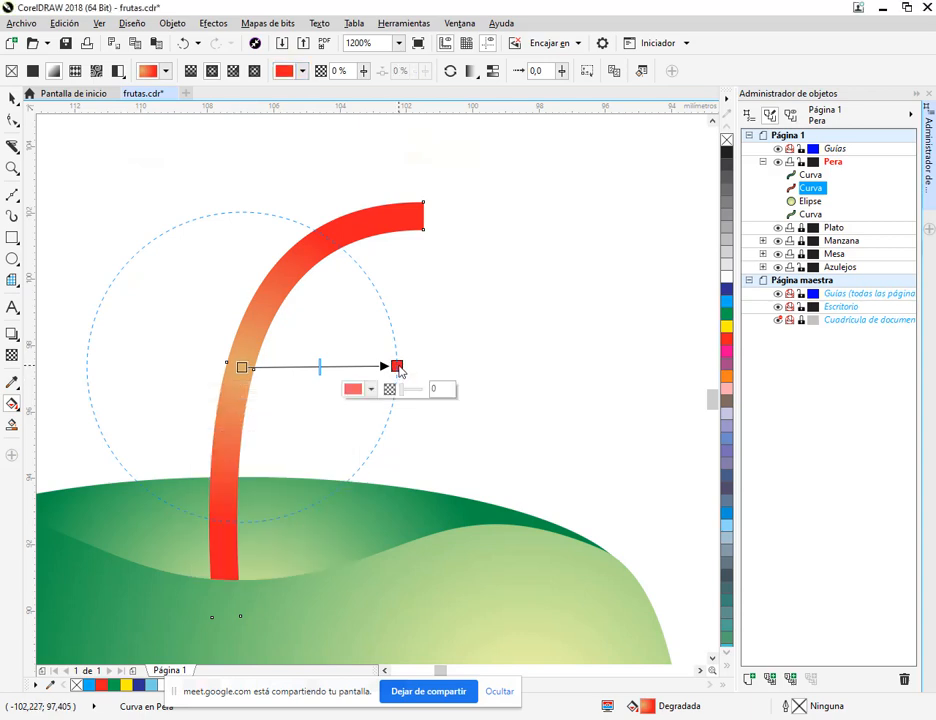
pyautogui.click(371, 389)
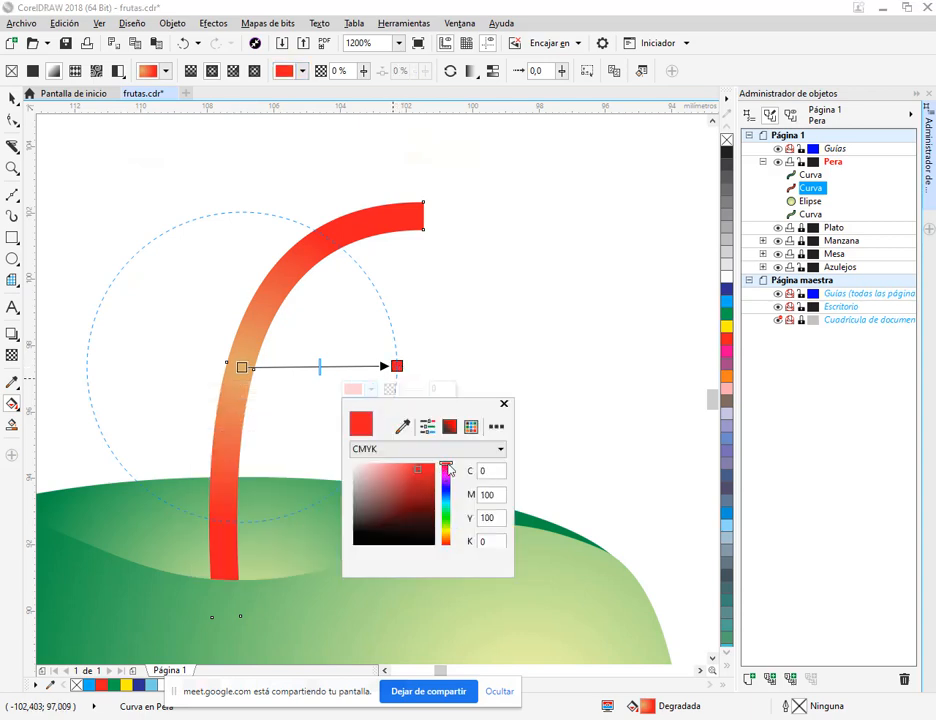
pyautogui.moveTo(447, 543)
pyautogui.mouseDown()
pyautogui.moveTo(455, 554)
pyautogui.moveTo(453, 545)
pyautogui.mouseUp()
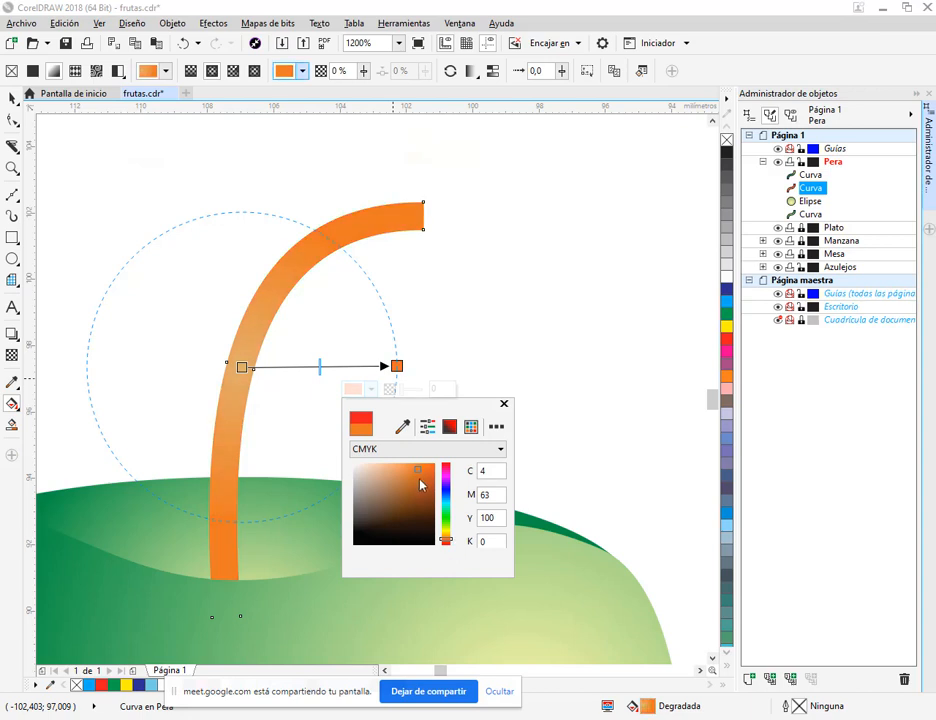
pyautogui.moveTo(418, 480); pyautogui.dragTo(437, 504)
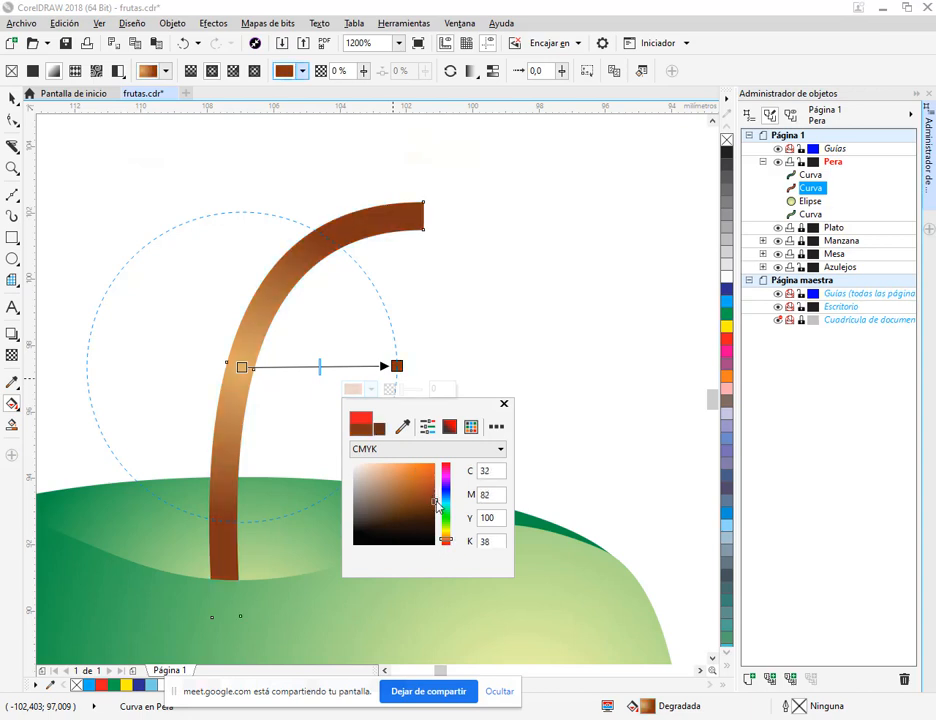
pyautogui.click(12, 100)
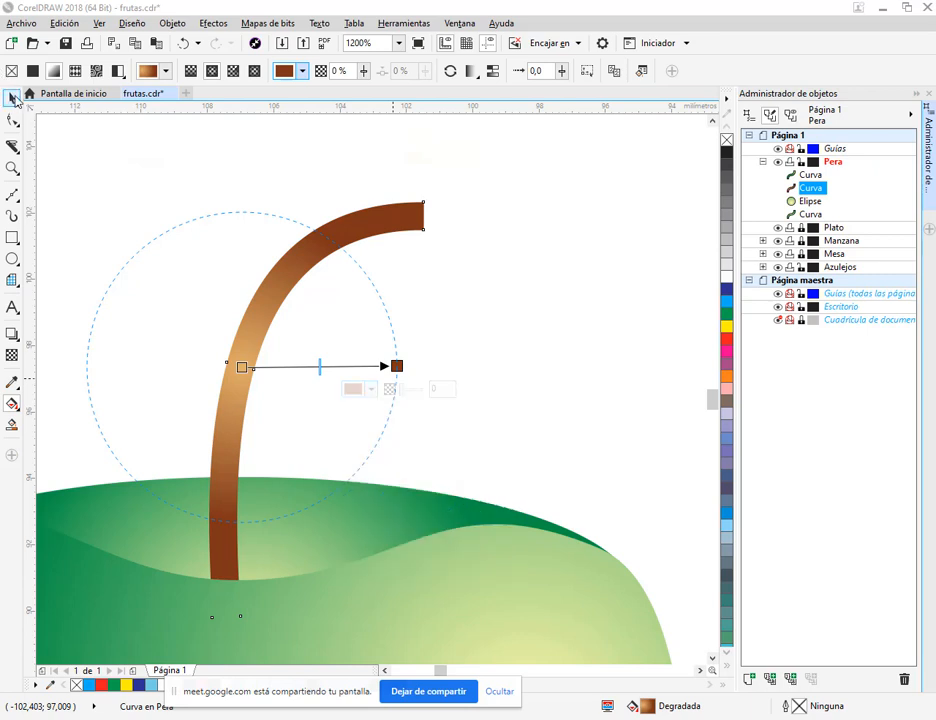
pyautogui.click(420, 244)
# Step: Group the pear's four pieces, including the finished stem, into one object
pyautogui.scroll(-3, 388, 271)
pyautogui.scroll(-2, 388, 271)
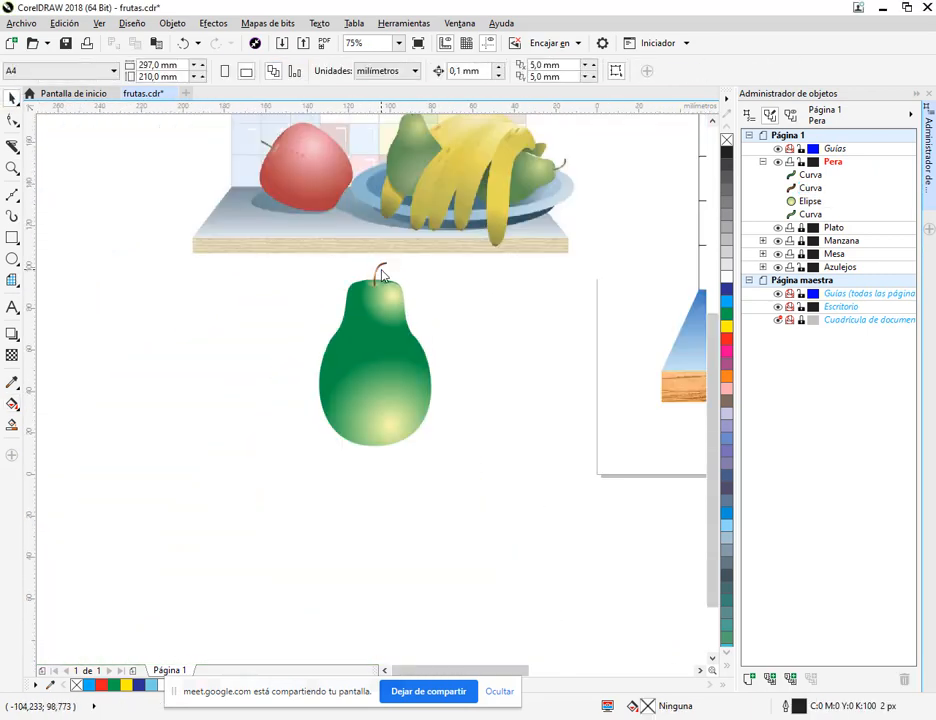
pyautogui.scroll(2, 420, 359)
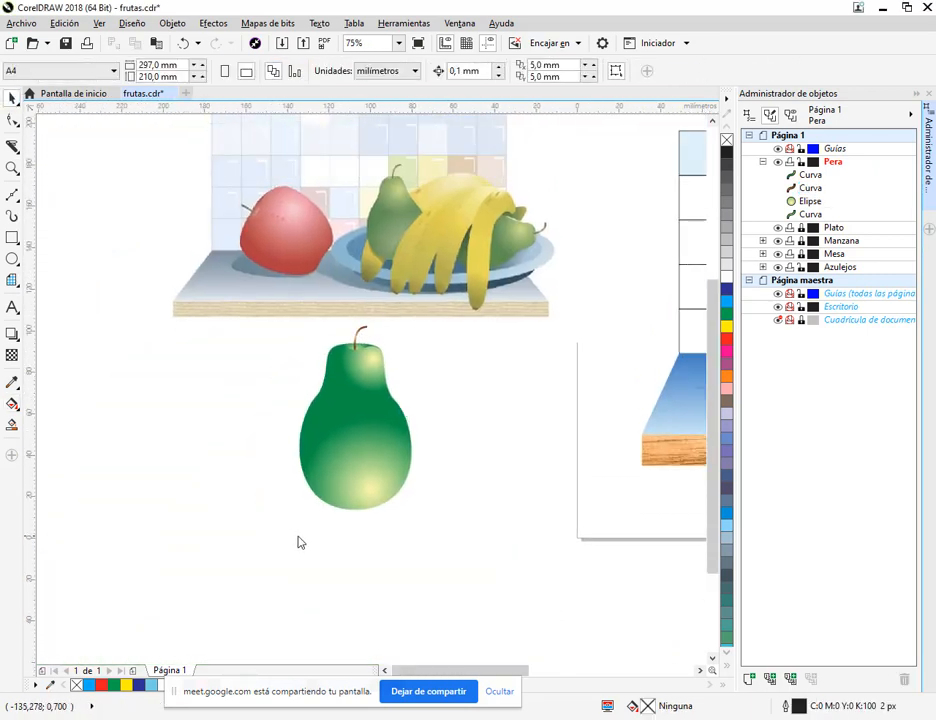
pyautogui.moveTo(281, 539); pyautogui.dragTo(437, 329)
pyautogui.rightClick(368, 418)
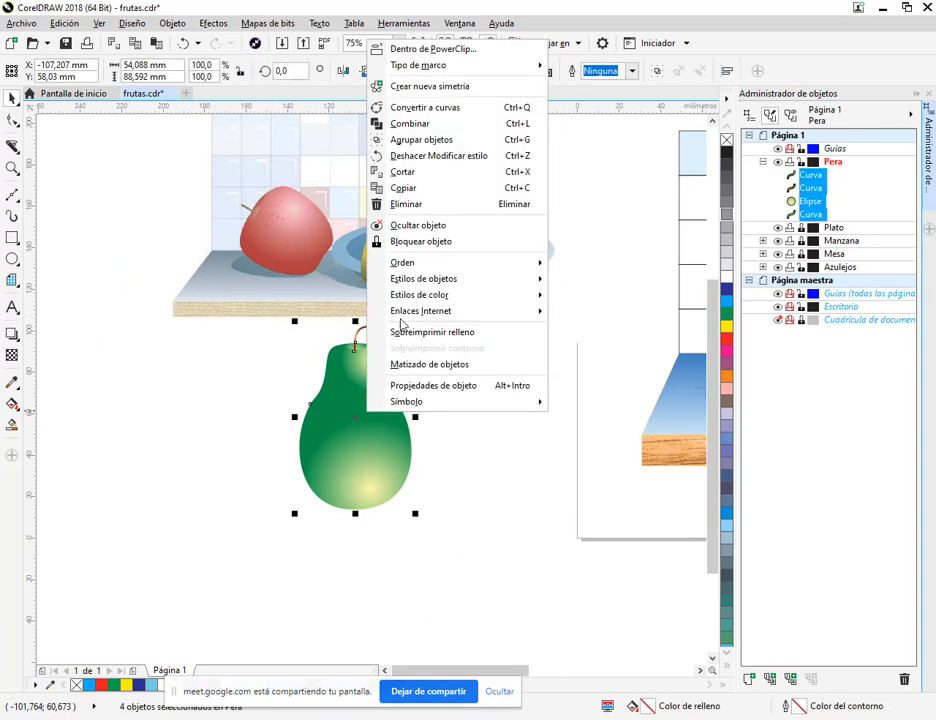
pyautogui.click(422, 141)
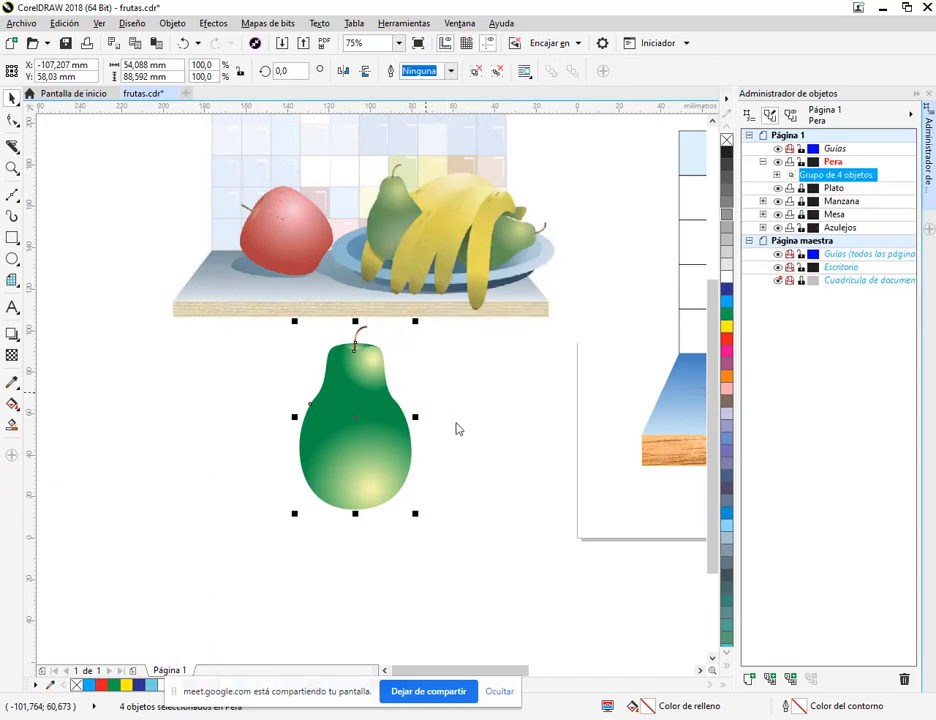
# Step: Move the pear group onto the drawn table beside the apple and scale it down to 65.3 %, about 35.3 × 57.8 mm
pyautogui.hscroll(4, 309, 449)
pyautogui.moveTo(192, 463); pyautogui.dragTo(606, 378)
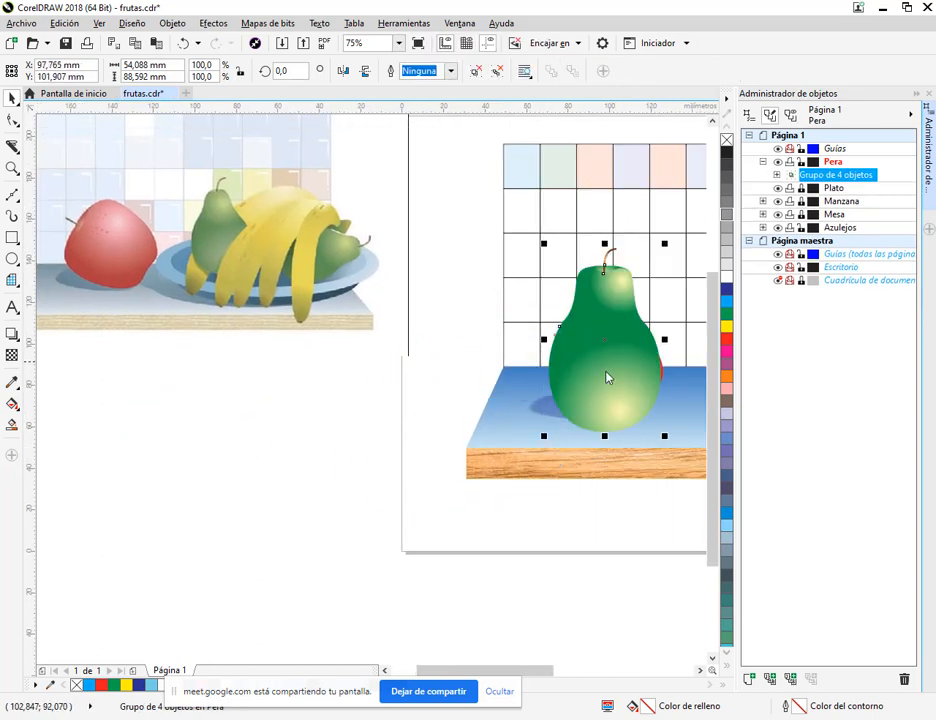
pyautogui.hscroll(-2, 510, 405)
pyautogui.moveTo(568, 252); pyautogui.dragTo(549, 281)
pyautogui.moveTo(529, 382); pyautogui.dragTo(494, 351)
pyautogui.scroll(-2, 284, 443)
pyautogui.scroll(2, 492, 384)
pyautogui.press('Escape')
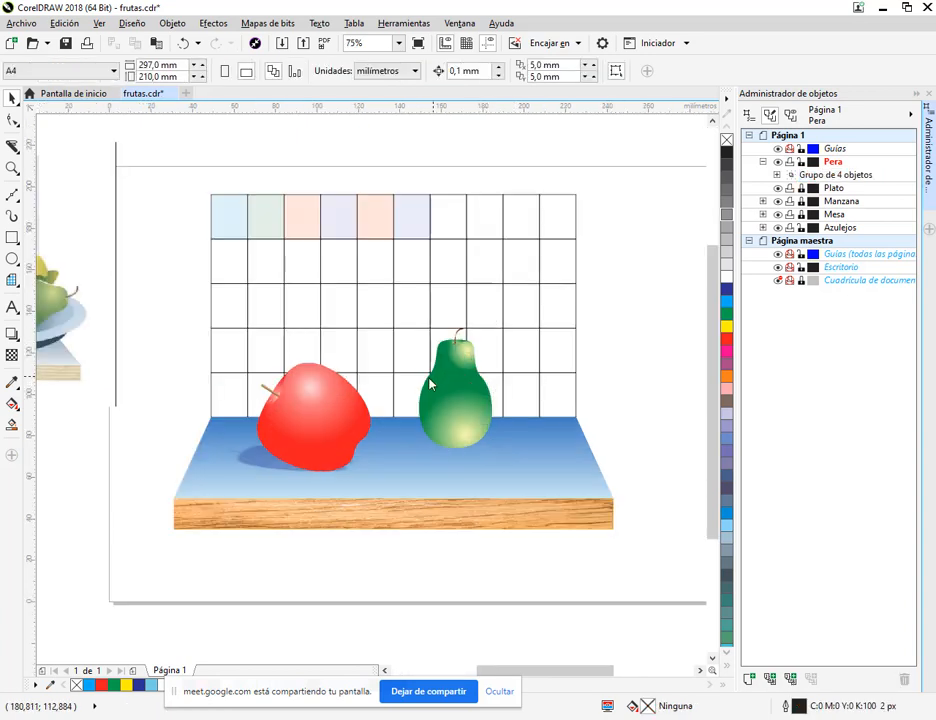
pyautogui.click(458, 390)
pyautogui.moveTo(321, 412); pyautogui.dragTo(492, 436)
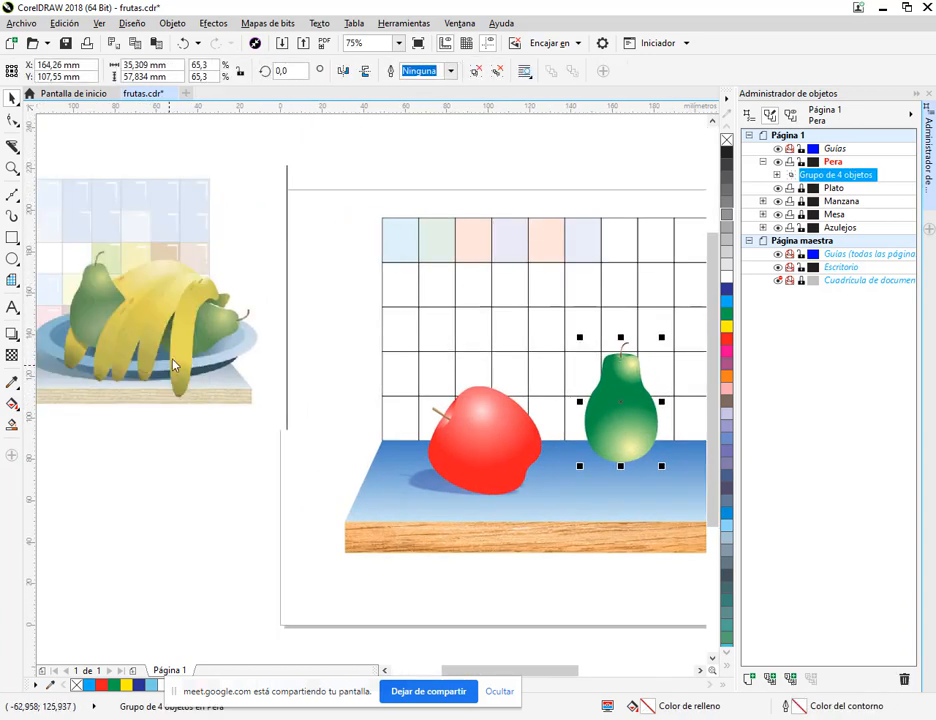
# Step: Lock the Pera layer and make Plato the active, unlocked layer
pyautogui.click(833, 188)
pyautogui.click(803, 164)
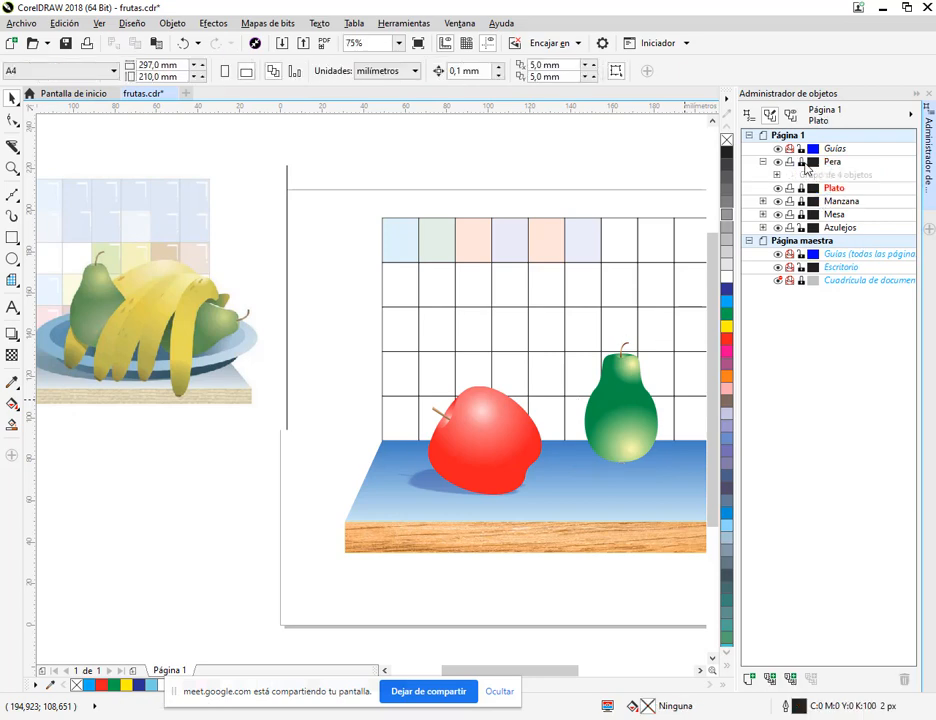
pyautogui.hscroll(-5, 328, 493)
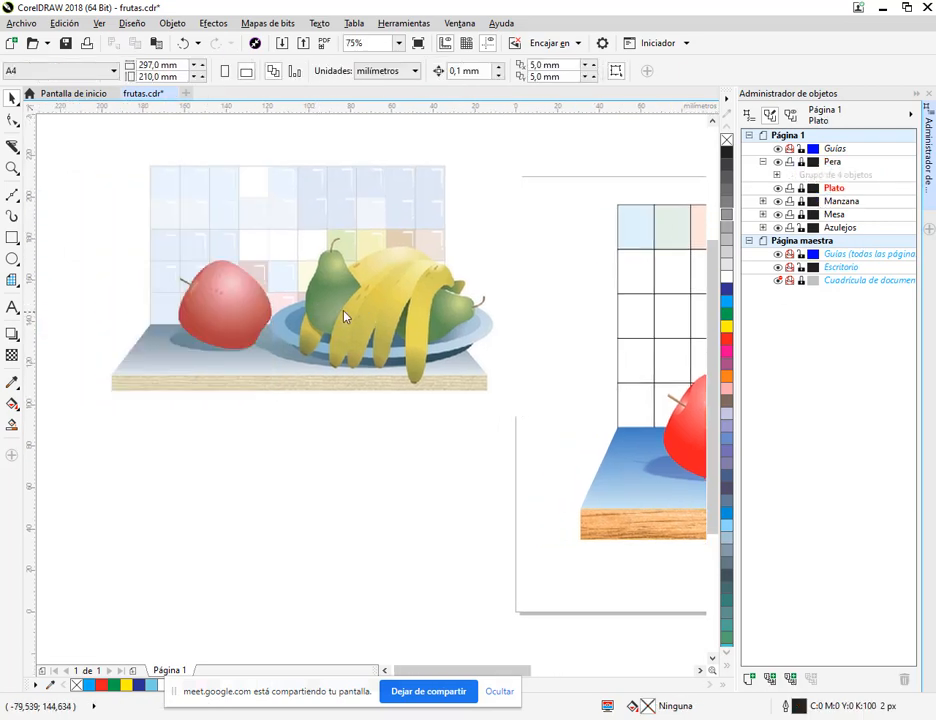
pyautogui.scroll(2, 446, 362)
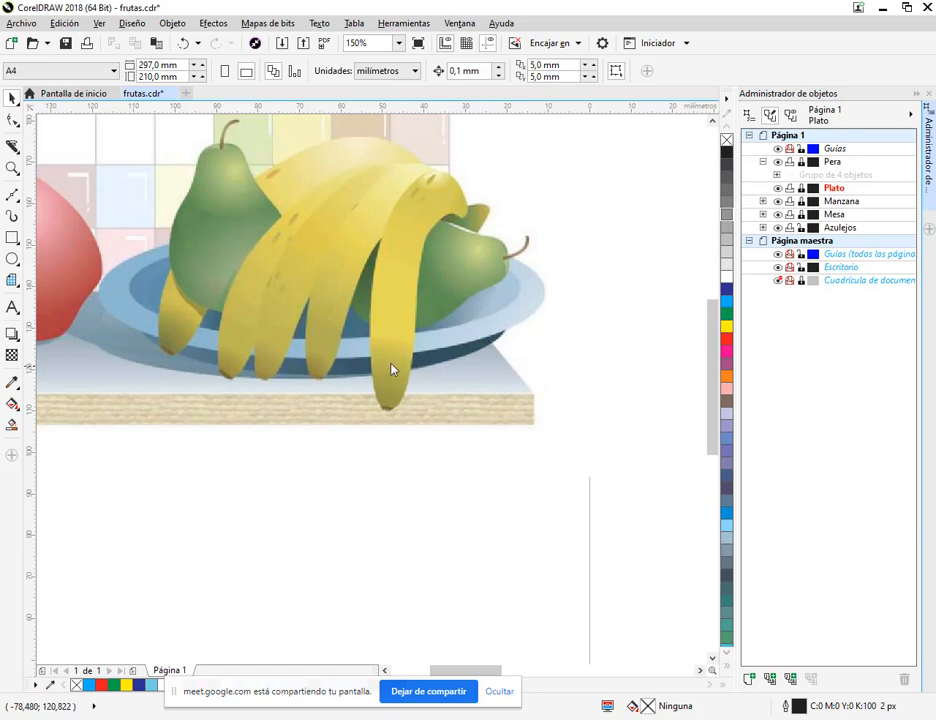
pyautogui.scroll(-2, 372, 386)
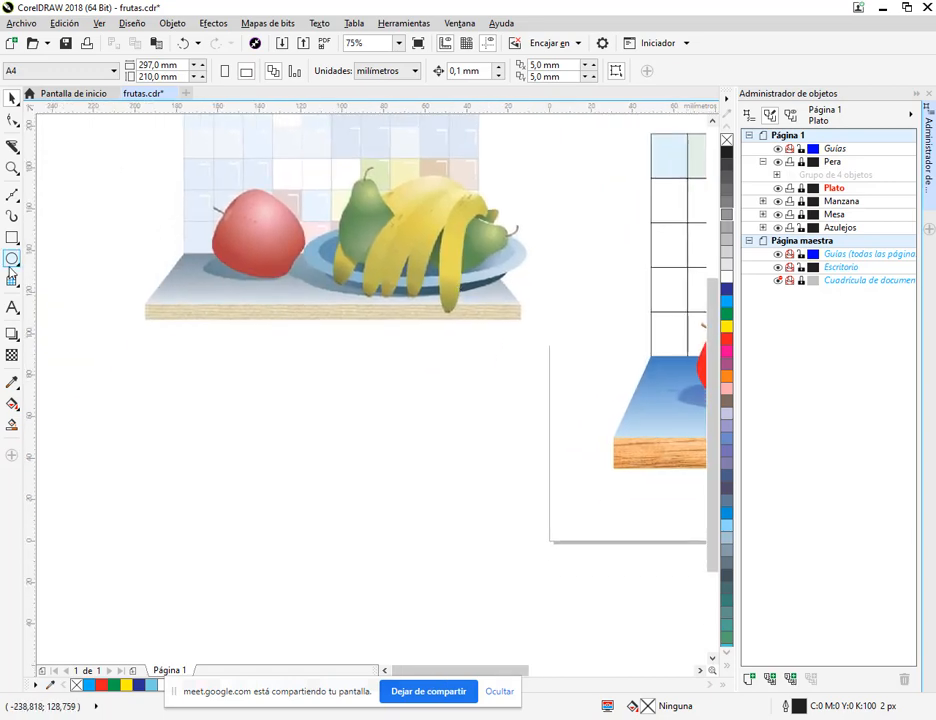
pyautogui.click(12, 258)
pyautogui.click(151, 385)
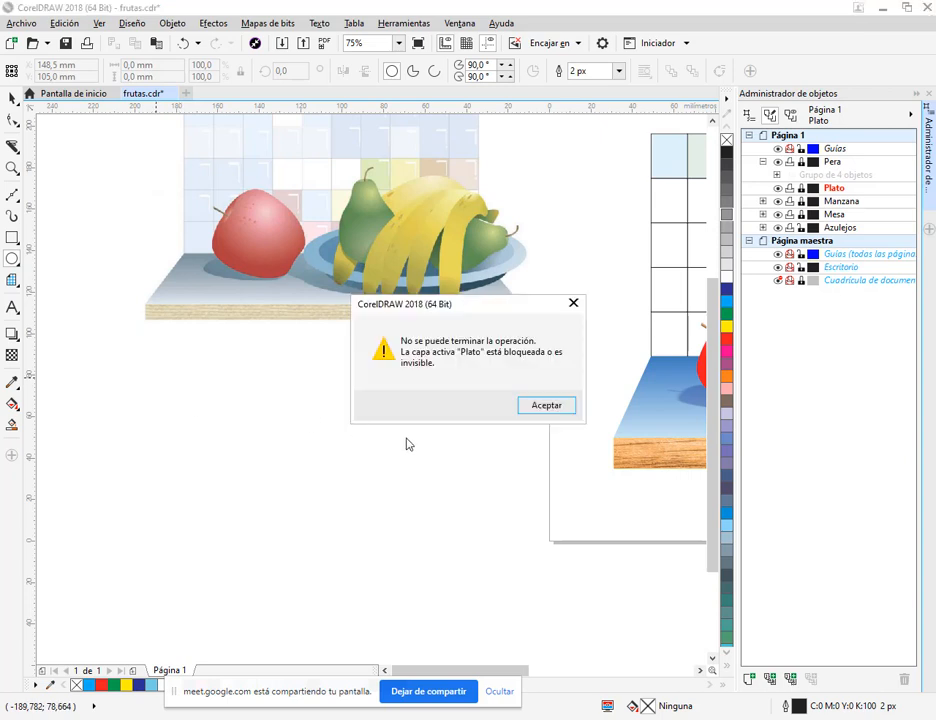
pyautogui.click(557, 402)
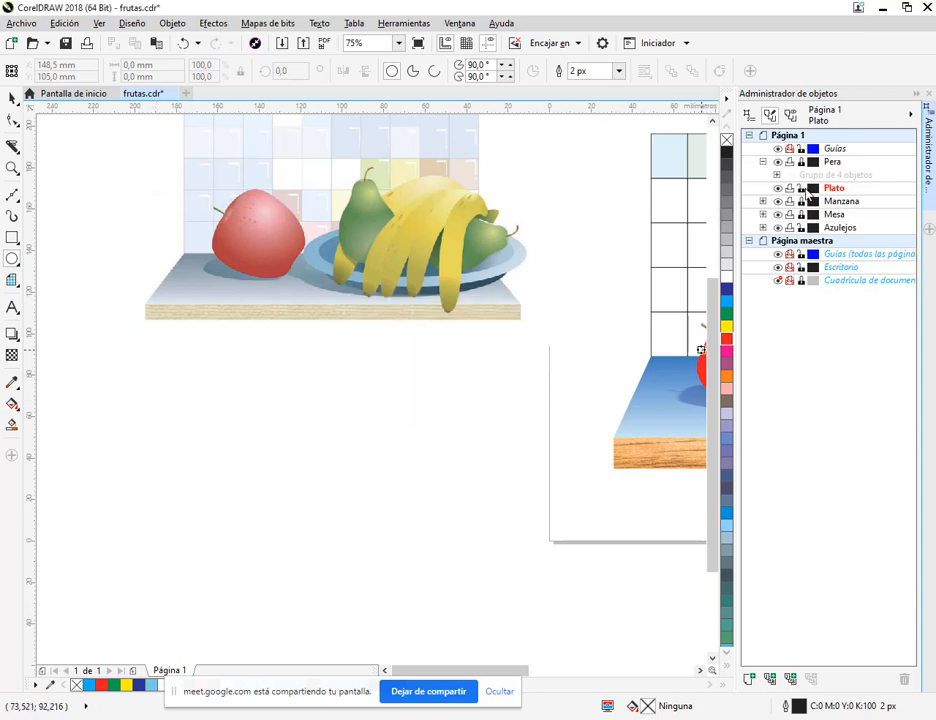
pyautogui.moveTo(193, 352); pyautogui.dragTo(455, 418)
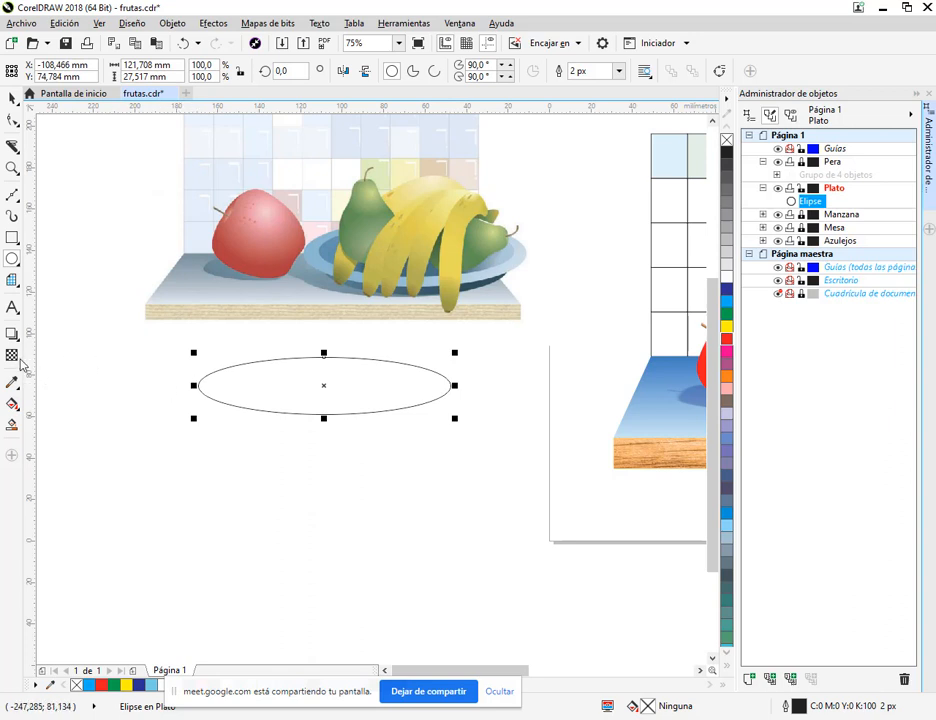
pyautogui.click(12, 333)
pyautogui.click(62, 399)
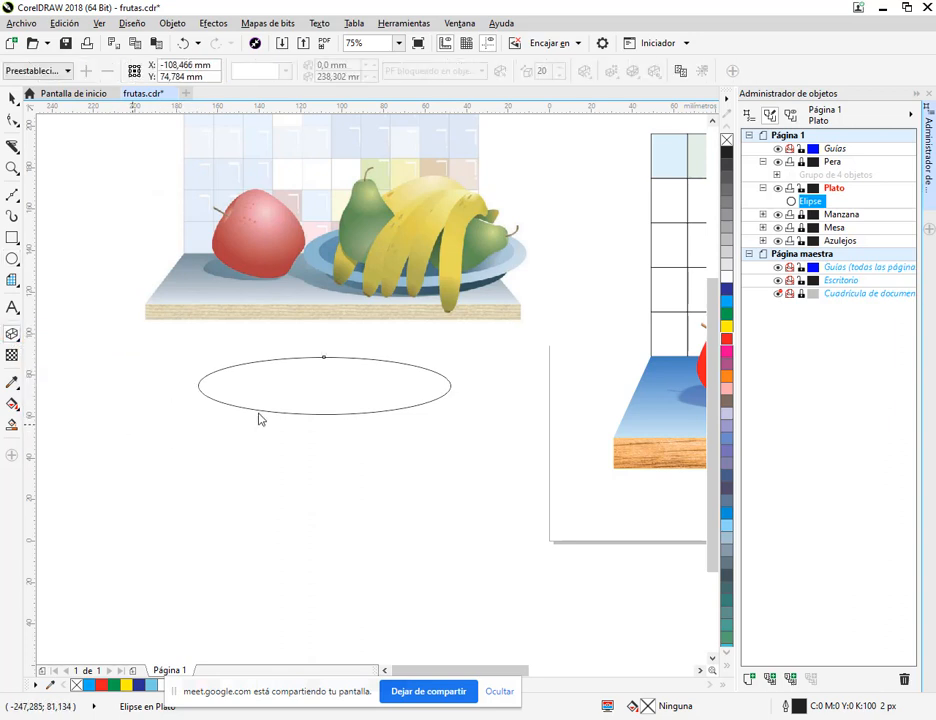
pyautogui.moveTo(336, 388); pyautogui.dragTo(339, 490)
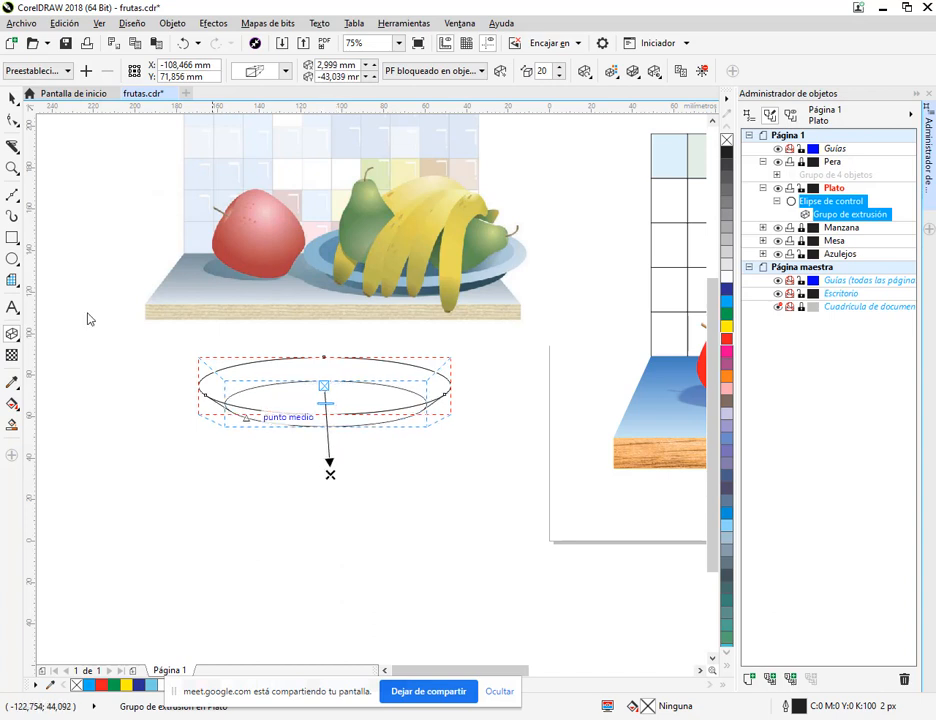
pyautogui.click(12, 97)
pyautogui.click(730, 281)
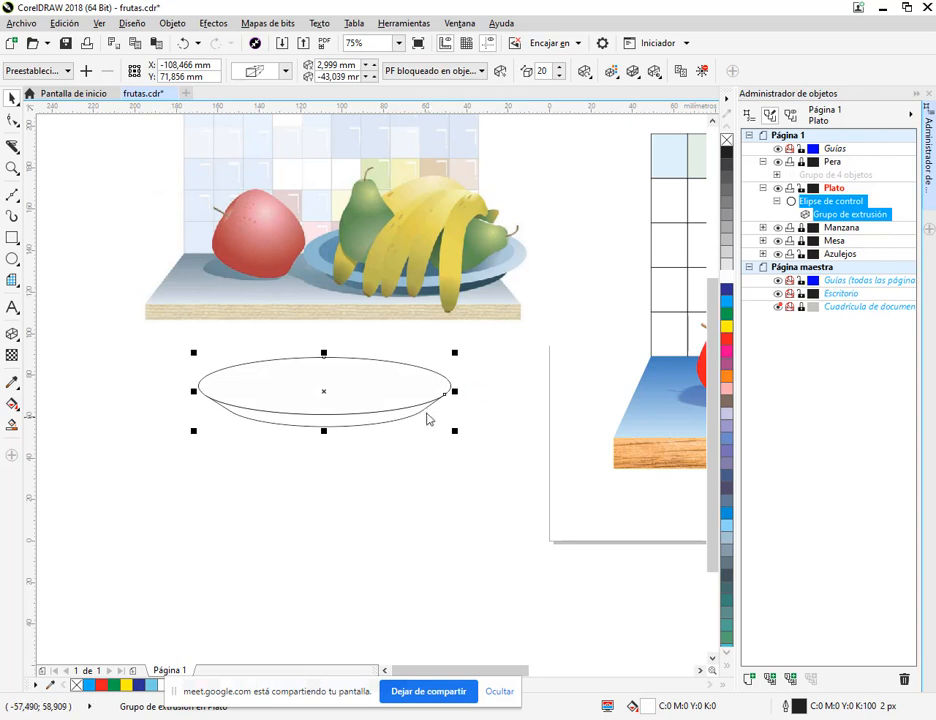
pyautogui.scroll(1, 428, 420)
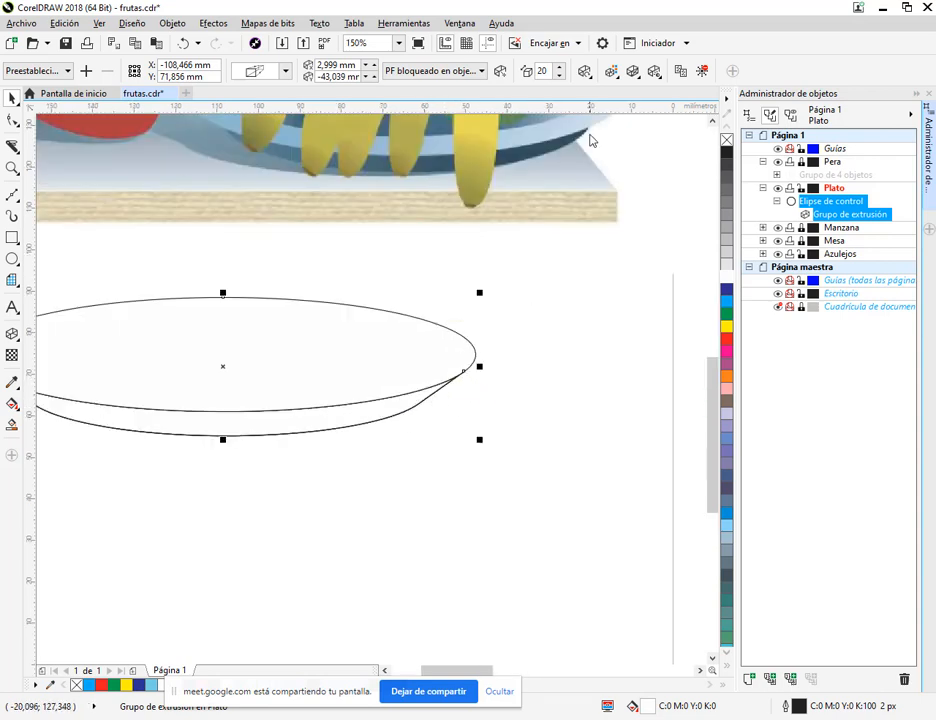
pyautogui.scroll(-1, 377, 460)
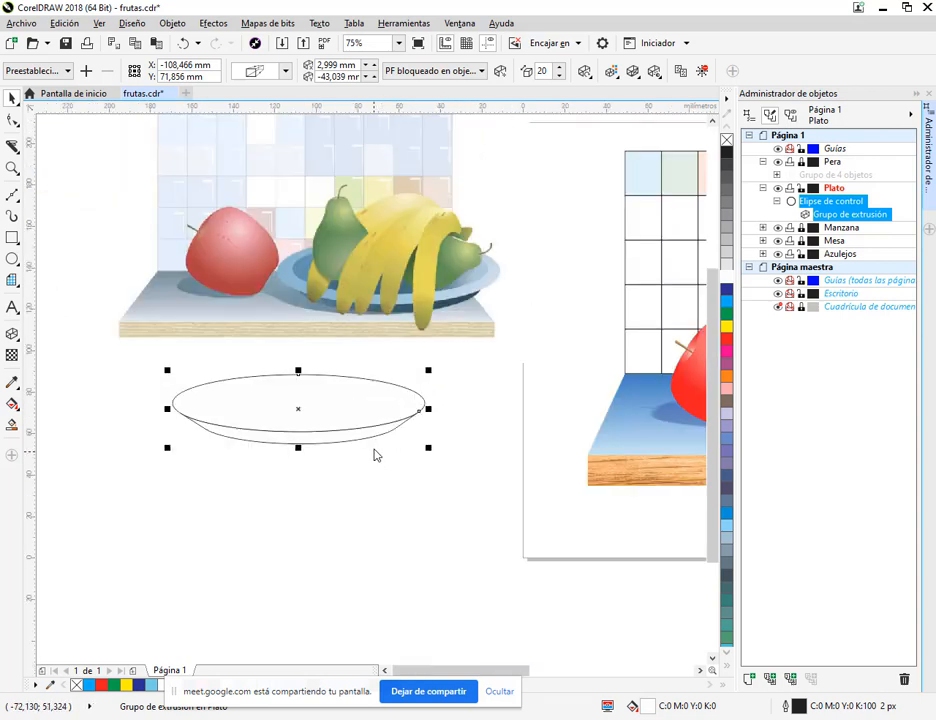
pyautogui.moveTo(428, 384); pyautogui.dragTo(244, 372)
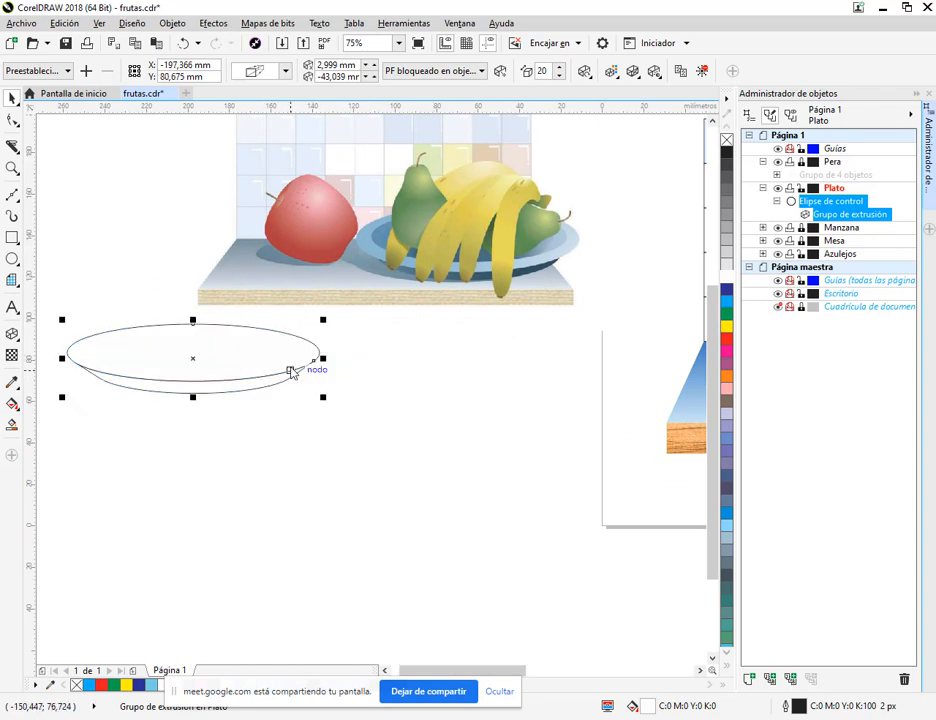
pyautogui.press('Delete')
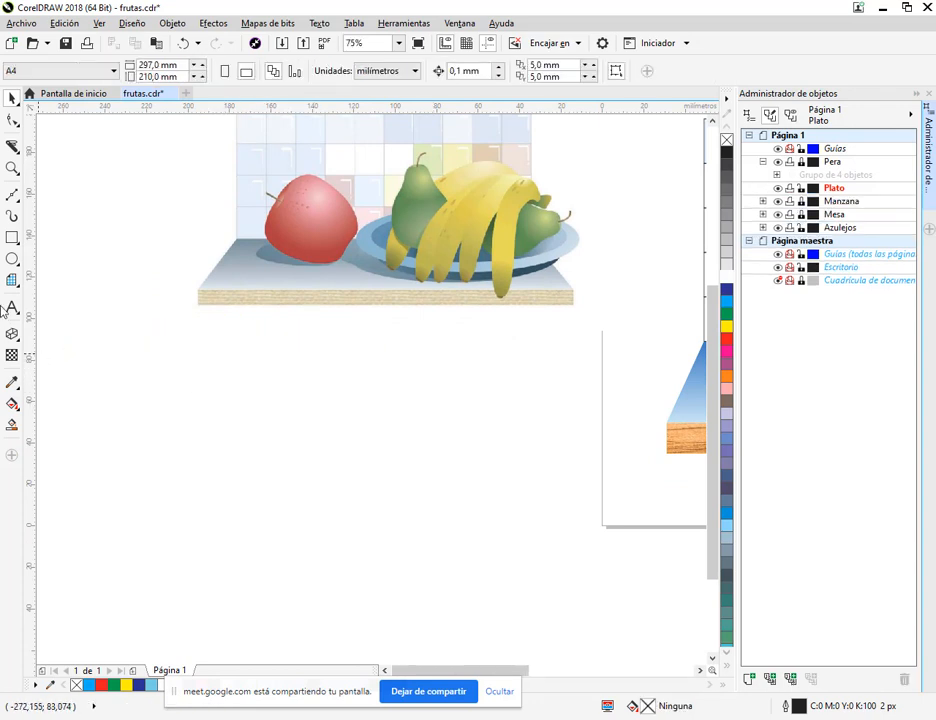
# Step: Draw a horizontal ellipse about 101 × 35 mm below the reference picture, and a second one about 133 × 42 mm overlapping its upper part
pyautogui.click(12, 258)
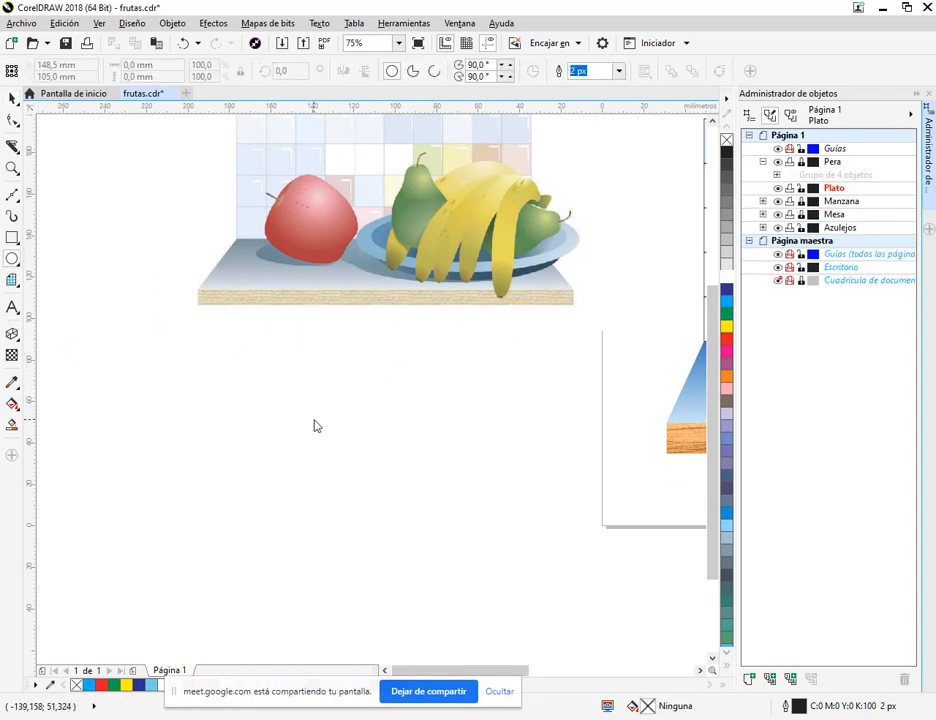
pyautogui.moveTo(315, 415)
pyautogui.mouseDown()
pyautogui.moveTo(497, 493)
pyautogui.moveTo(531, 496)
pyautogui.mouseUp()
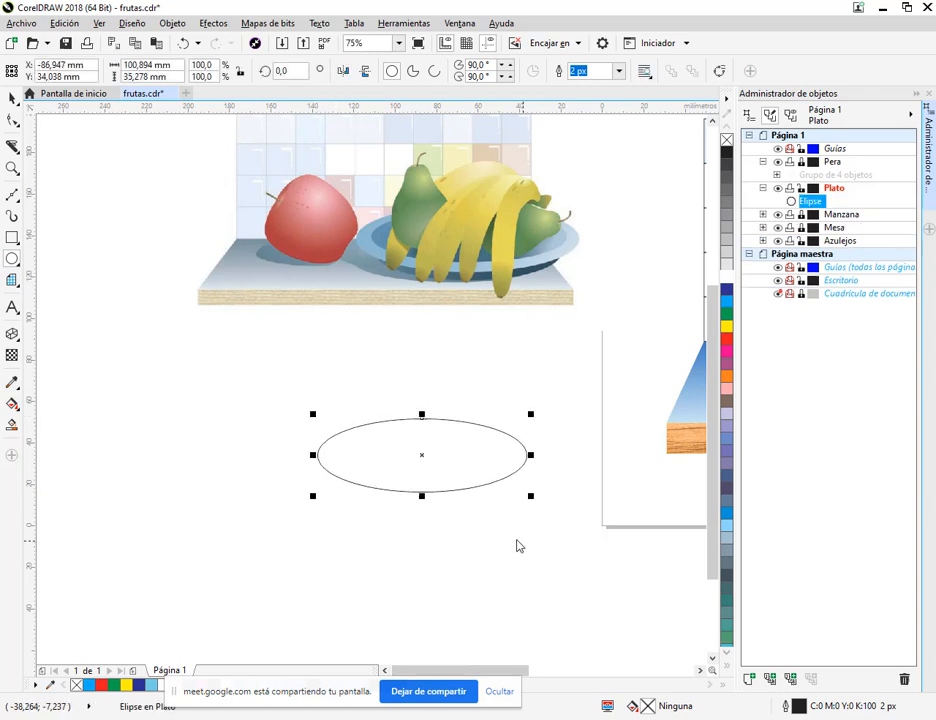
pyautogui.moveTo(284, 383); pyautogui.dragTo(562, 475)
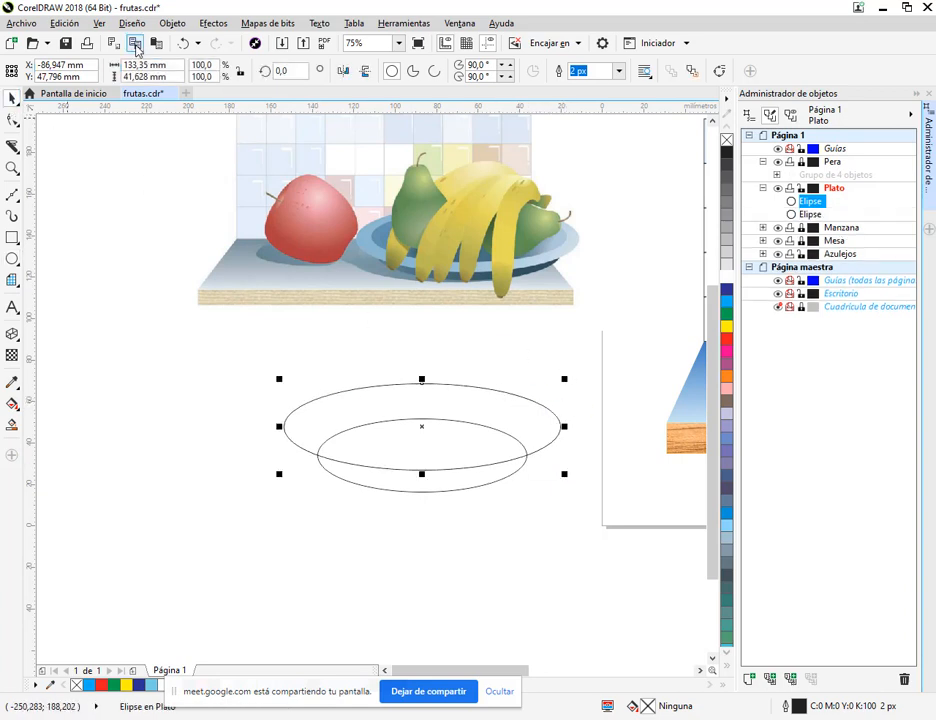
# Step: Duplicate the larger ellipse, scale the copy about its centre to 83.1 %, and fill all three ellipses with white
pyautogui.click(157, 44)
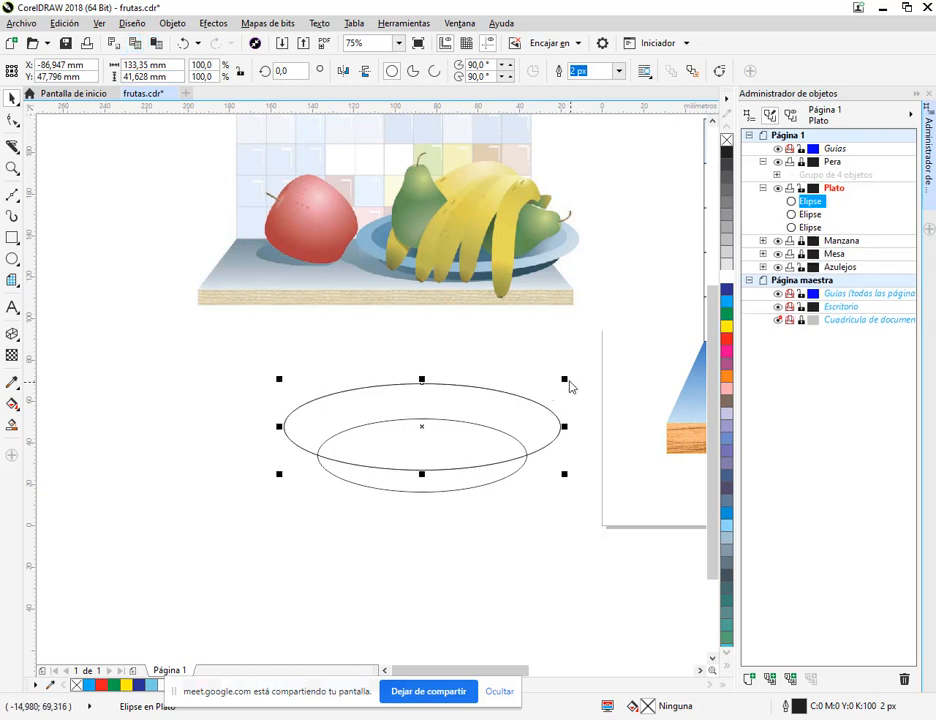
pyautogui.moveTo(568, 382); pyautogui.dragTo(562, 392)
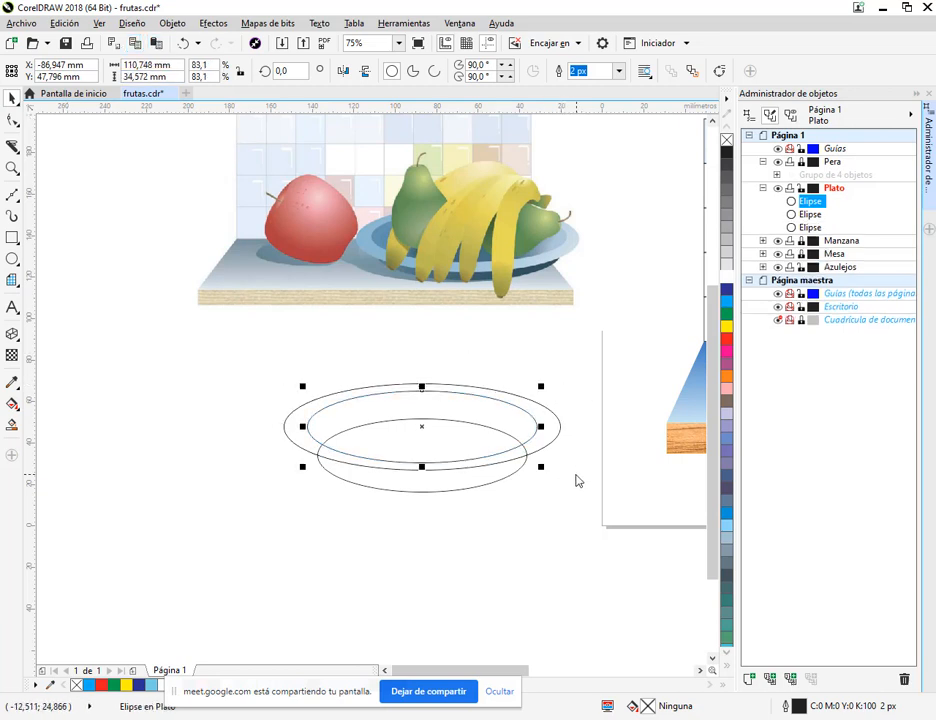
pyautogui.moveTo(244, 367); pyautogui.dragTo(587, 535)
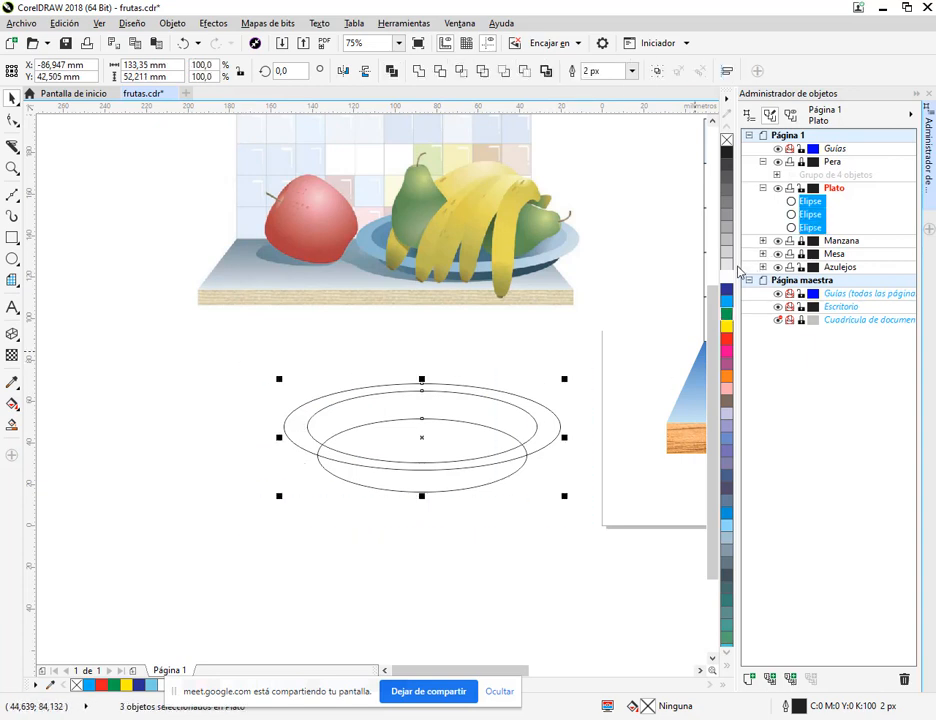
pyautogui.click(729, 266)
pyautogui.click(560, 334)
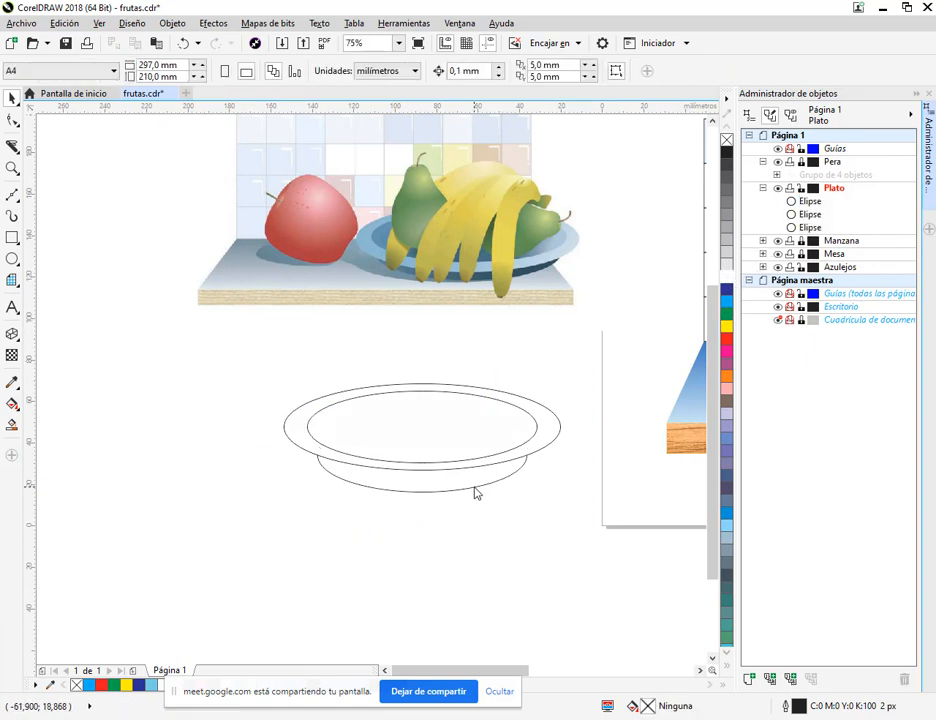
# Step: Nudge the plate's lower base ellipse up closer to the rim and widen it evenly on both sides to about 111.5 mm
pyautogui.click(476, 492)
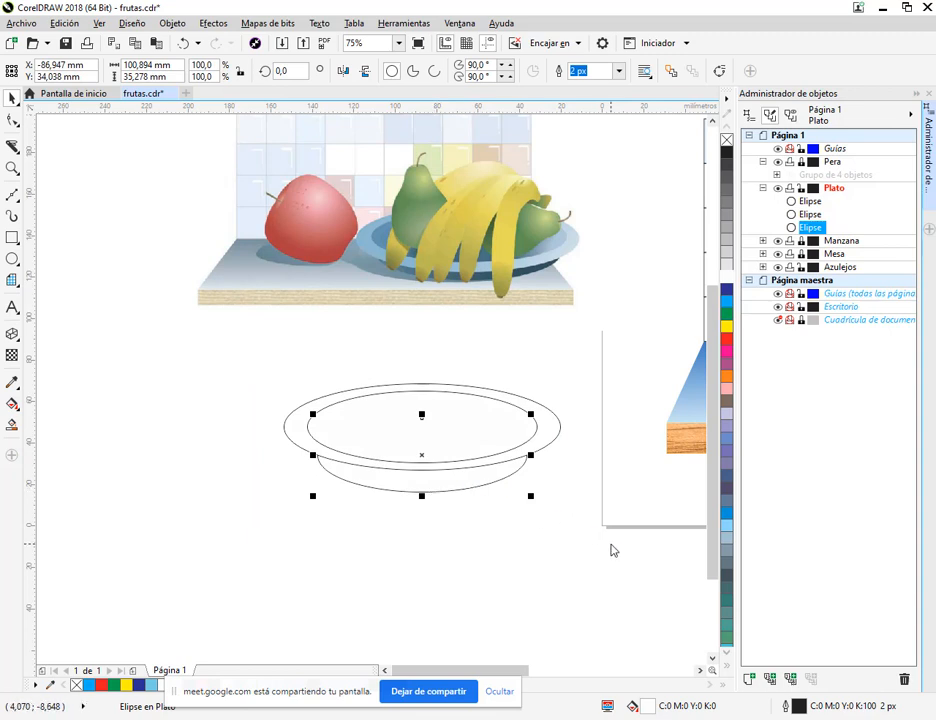
pyautogui.press('Up')
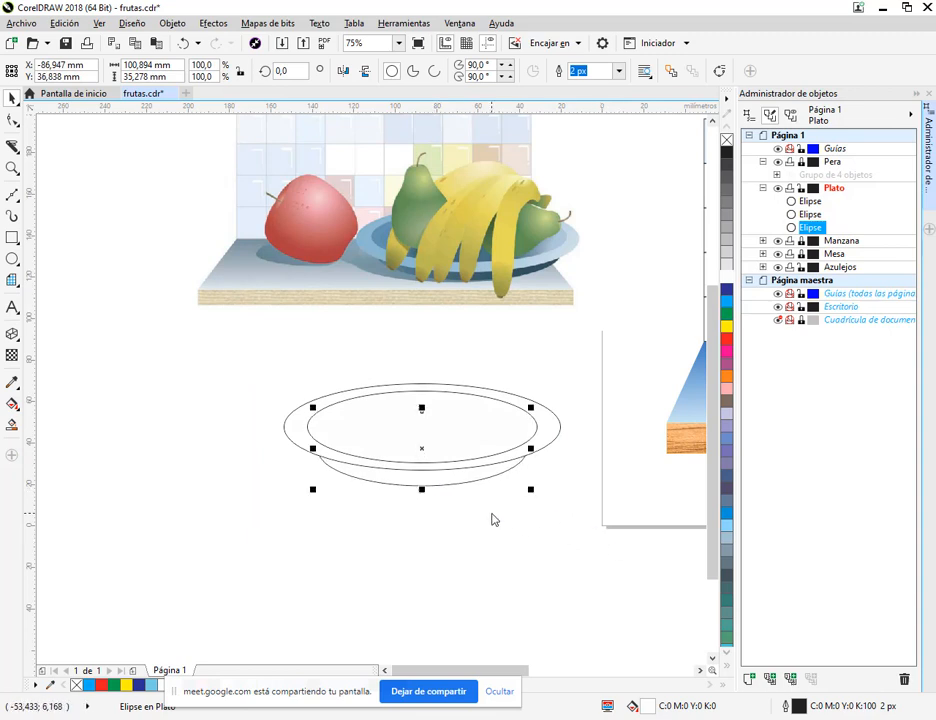
pyautogui.press('Up')
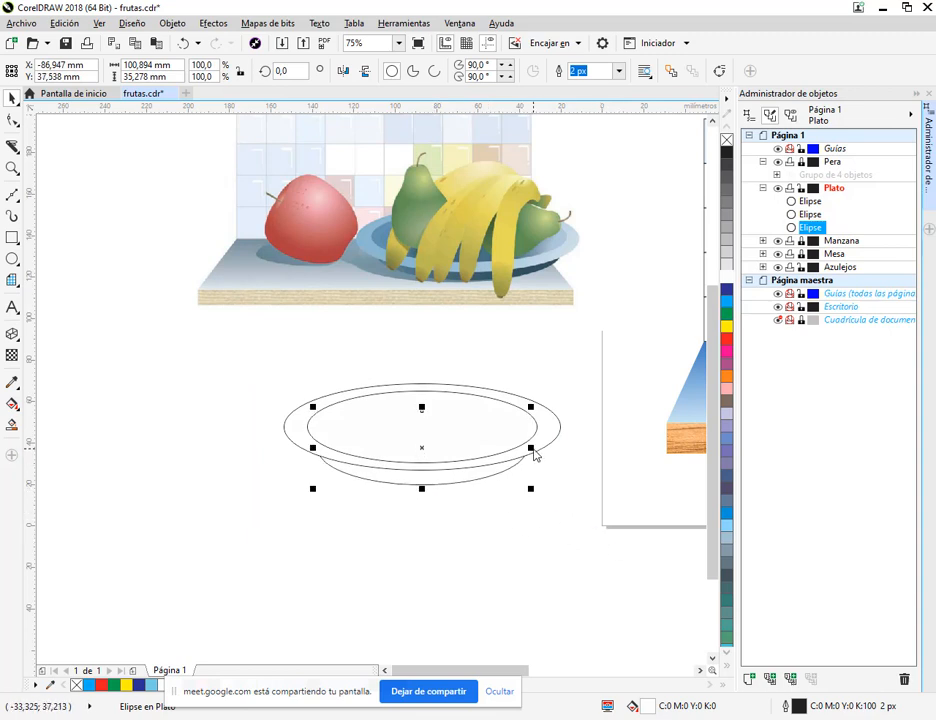
pyautogui.moveTo(533, 448); pyautogui.dragTo(546, 453)
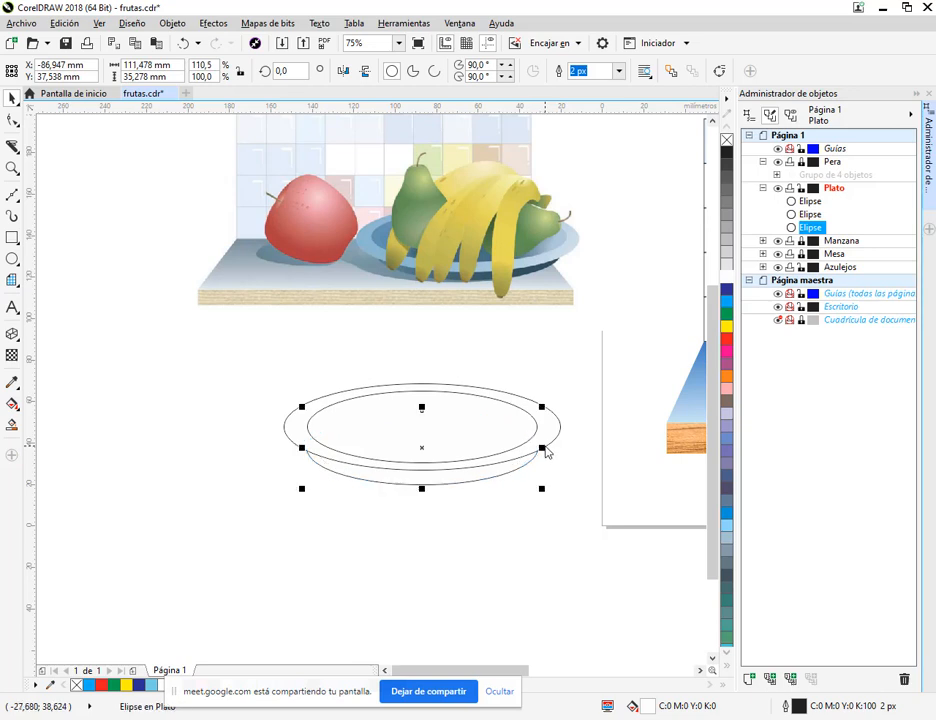
pyautogui.press('Up')
pyautogui.press('Up')
pyautogui.press('Up')
pyautogui.press('Up')
pyautogui.press('Up')
pyautogui.press('Up')
pyautogui.press('Up')
pyautogui.press('Up')
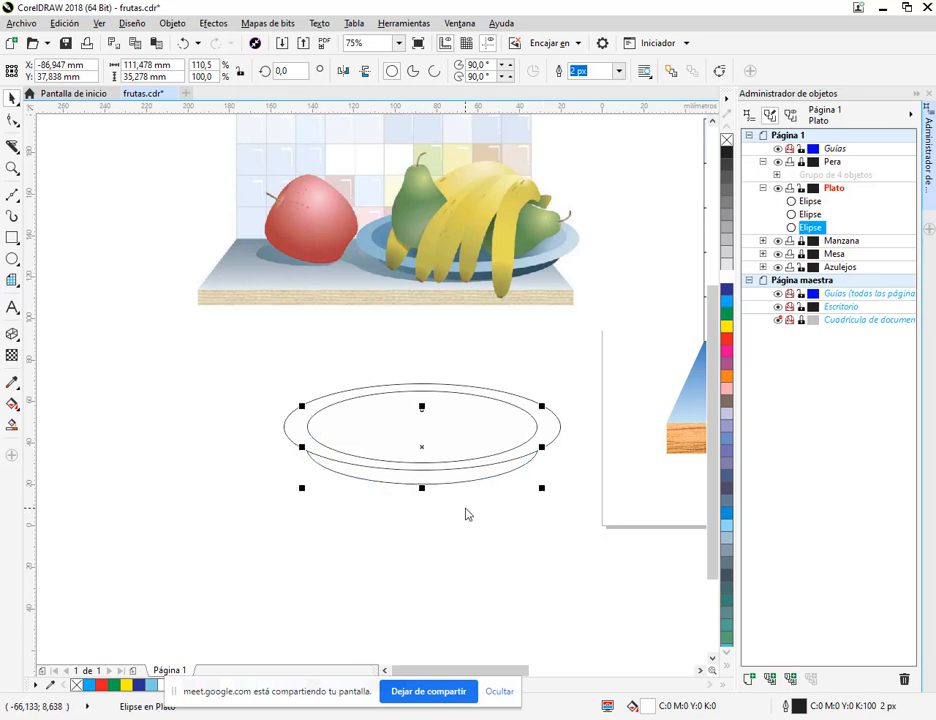
pyautogui.click(512, 549)
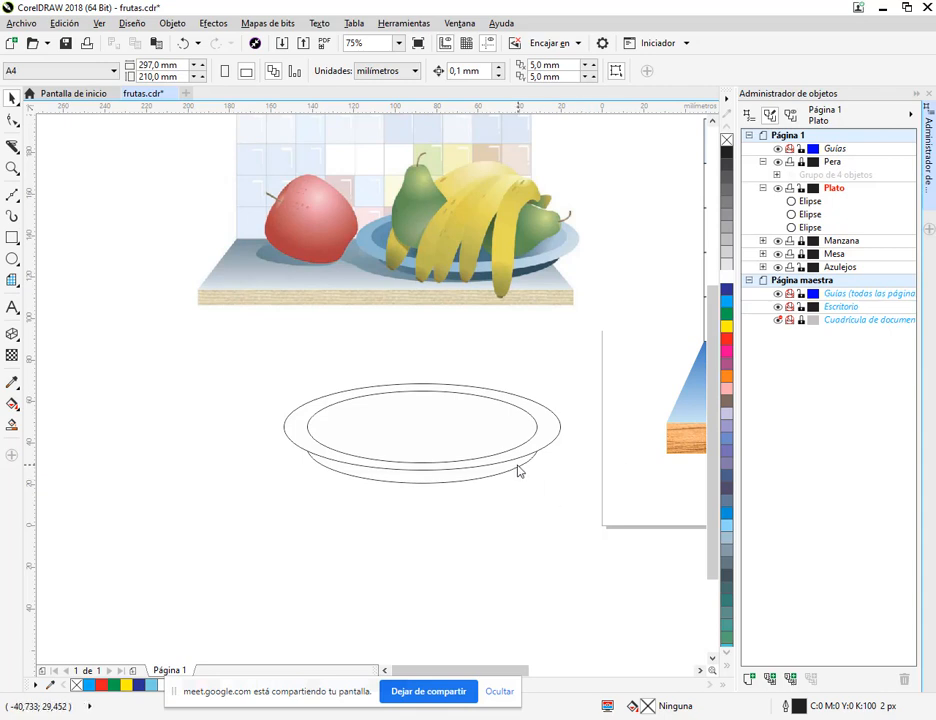
# Step: Widen the plate's base ellipse slightly further on both sides
pyautogui.click(519, 471)
pyautogui.moveTo(542, 447); pyautogui.dragTo(546, 448)
pyautogui.click(517, 544)
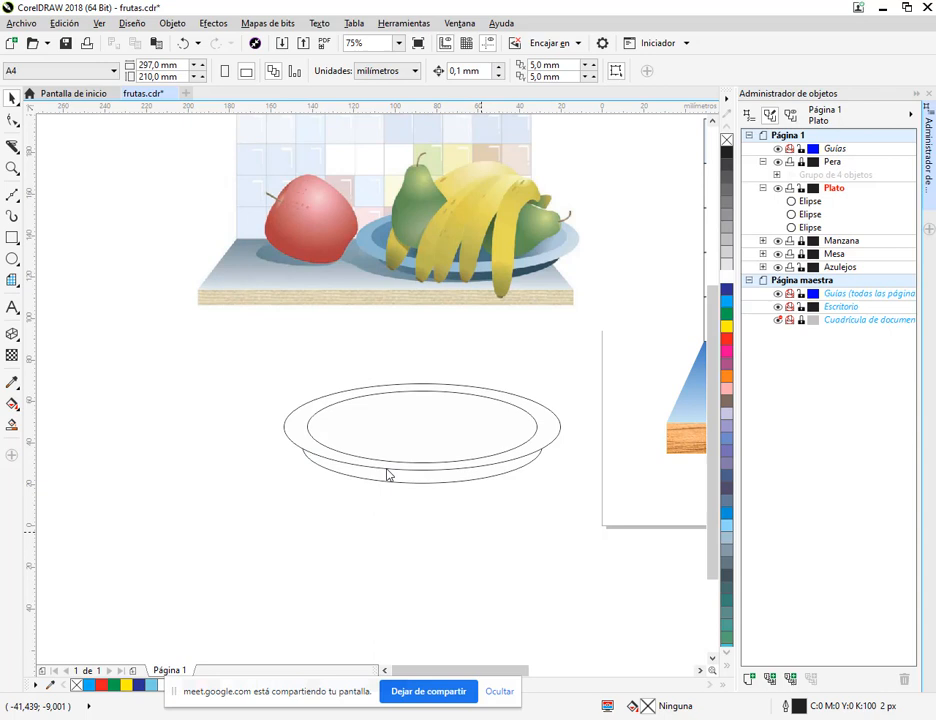
# Step: Flatten the plate's outer rim ellipse to about 35.1 mm high by lowering its upper edge
pyautogui.click(455, 438)
pyautogui.scroll(2, 441, 443)
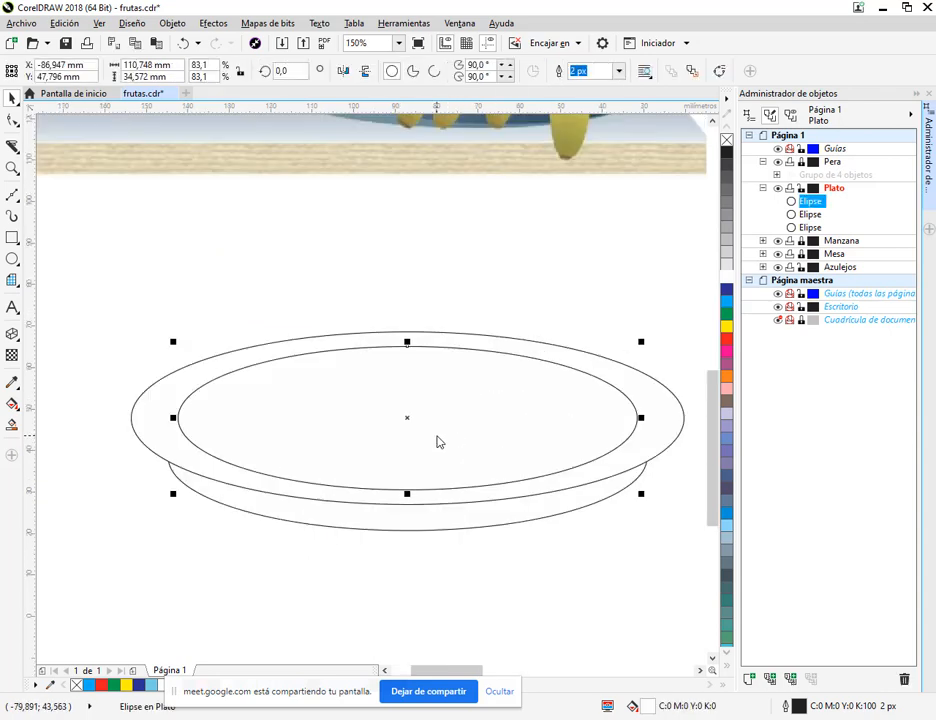
pyautogui.click(384, 332)
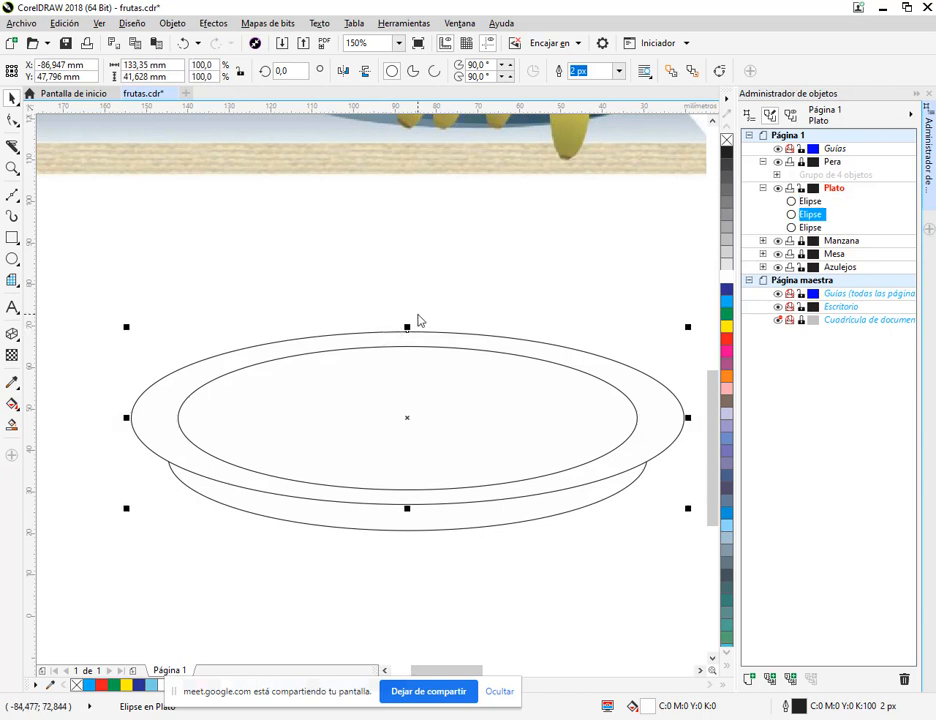
pyautogui.moveTo(407, 330); pyautogui.dragTo(412, 359)
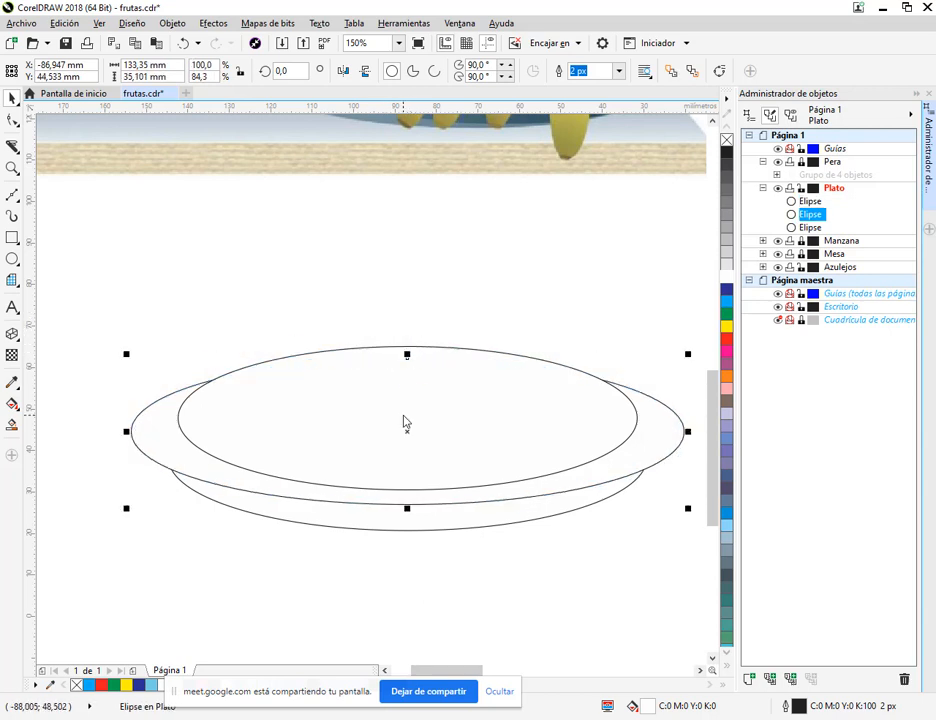
# Step: Replace the plate's inner ellipse with a copy of the outer rim, resized about its centre to about 107.9 × 24.5 mm
pyautogui.click(470, 397)
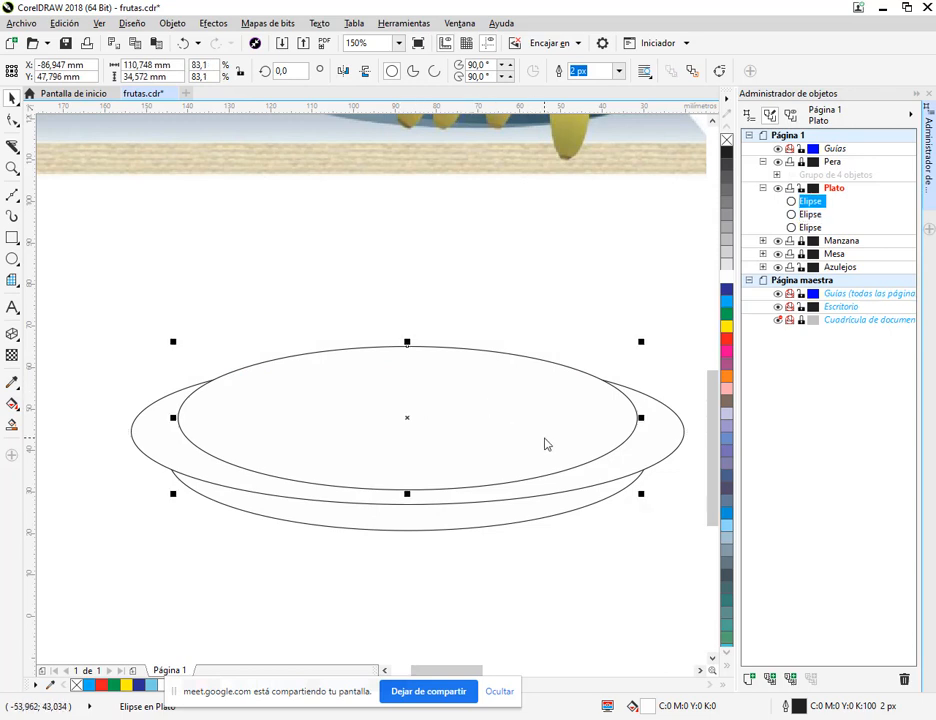
pyautogui.press('Delete')
pyautogui.click(628, 437)
pyautogui.hotkey('ctrl', 'c')
pyautogui.hotkey('ctrl', 'v')
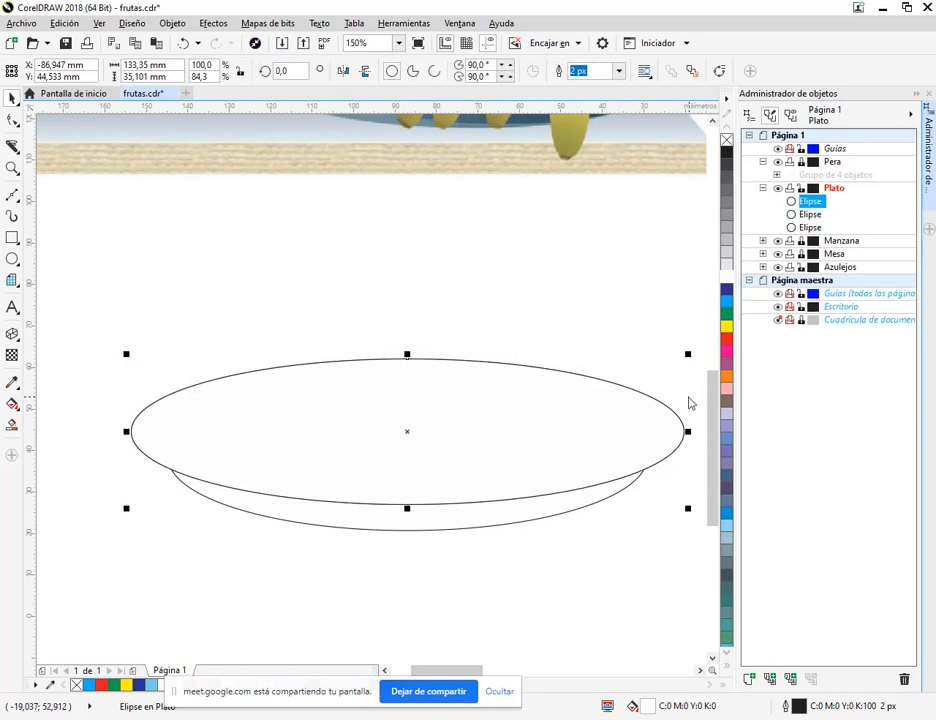
pyautogui.moveTo(692, 357); pyautogui.dragTo(675, 371)
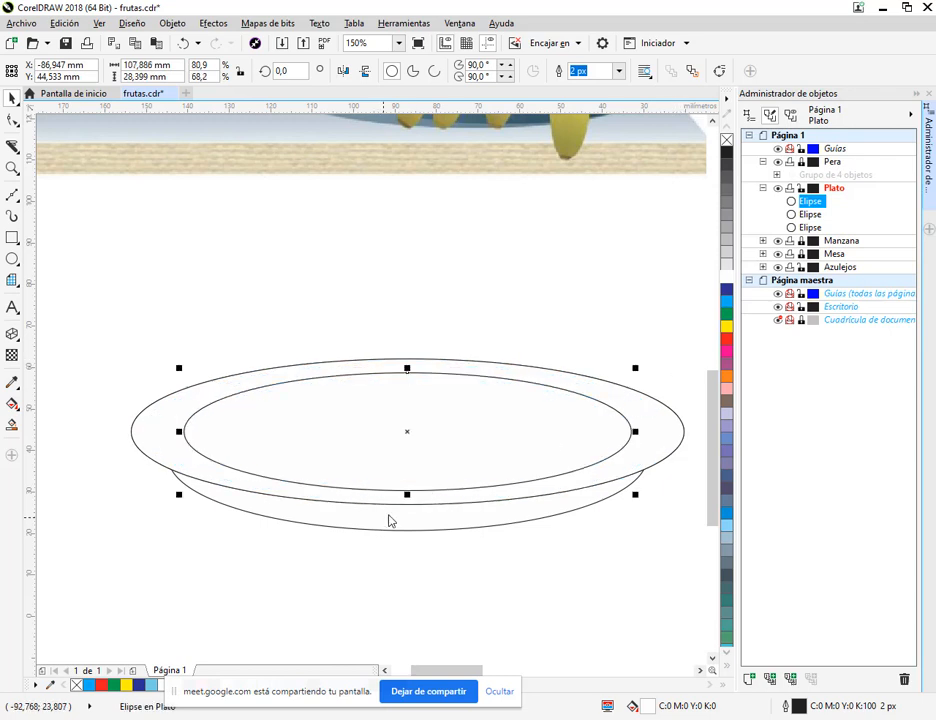
pyautogui.moveTo(410, 496); pyautogui.dragTo(410, 488)
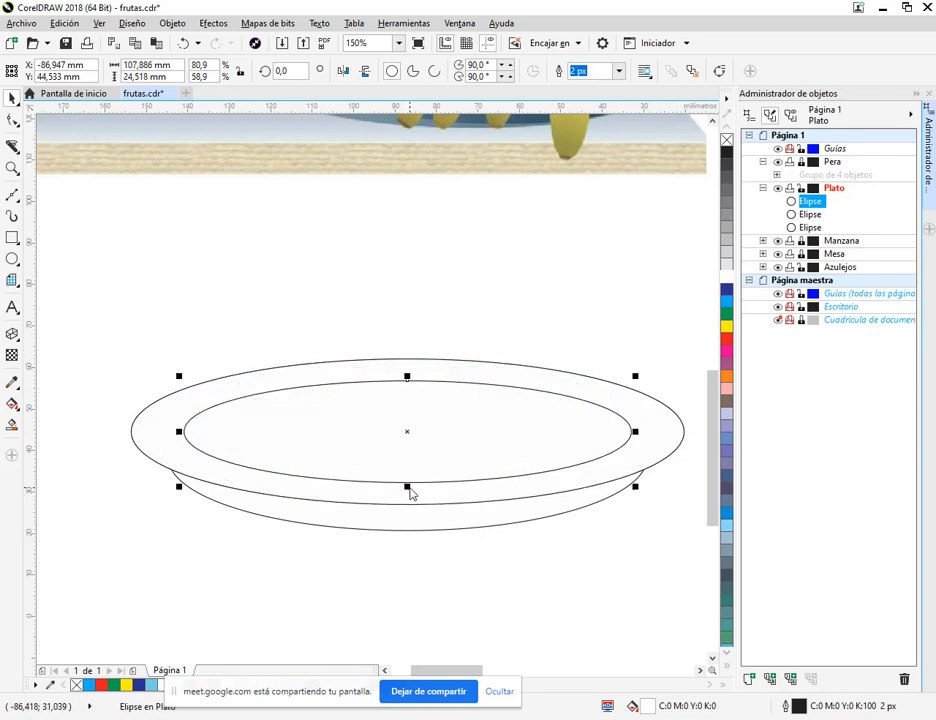
# Step: Fill the plate's lower base ellipse with solid blue (C100 M100 Y0 K0)
pyautogui.click(462, 317)
pyautogui.scroll(-3, 466, 440)
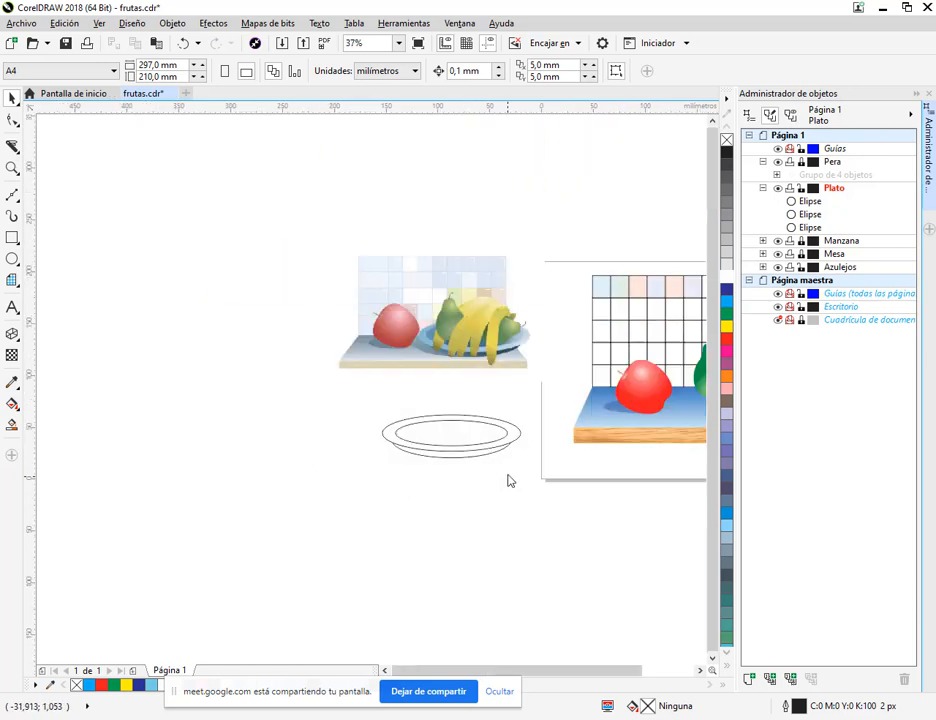
pyautogui.scroll(1, 505, 437)
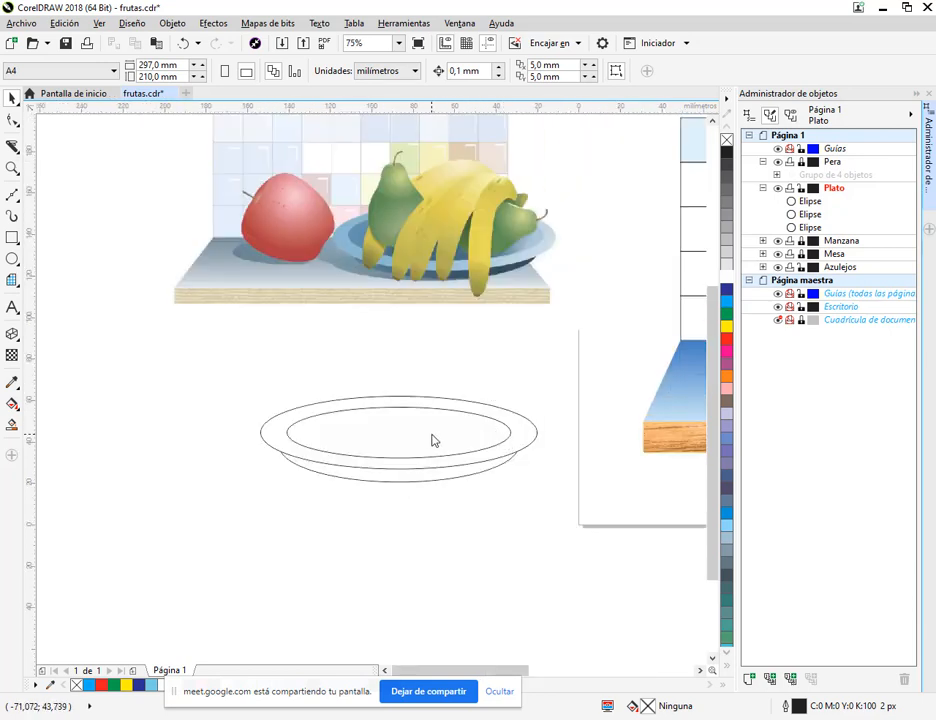
pyautogui.scroll(-1, 249, 443)
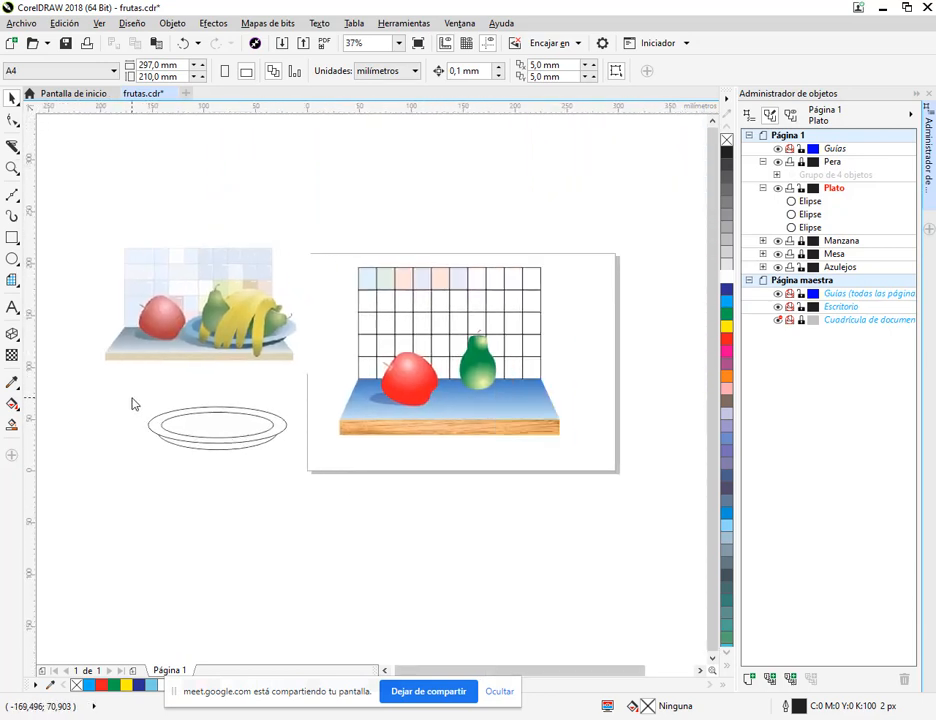
pyautogui.scroll(1, 166, 419)
pyautogui.hscroll(-2, 315, 432)
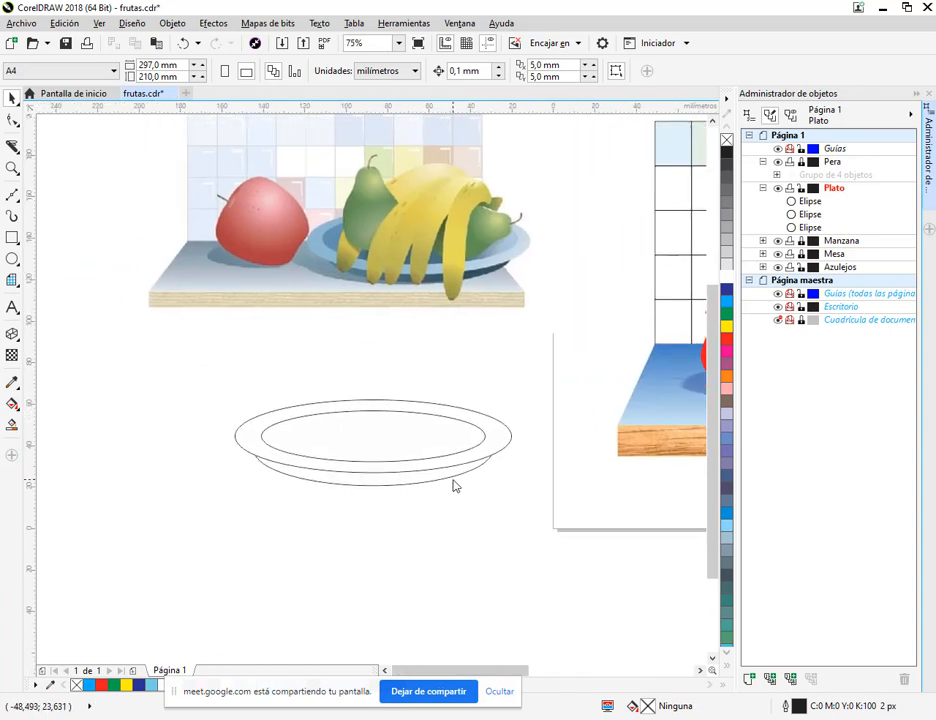
pyautogui.click(453, 485)
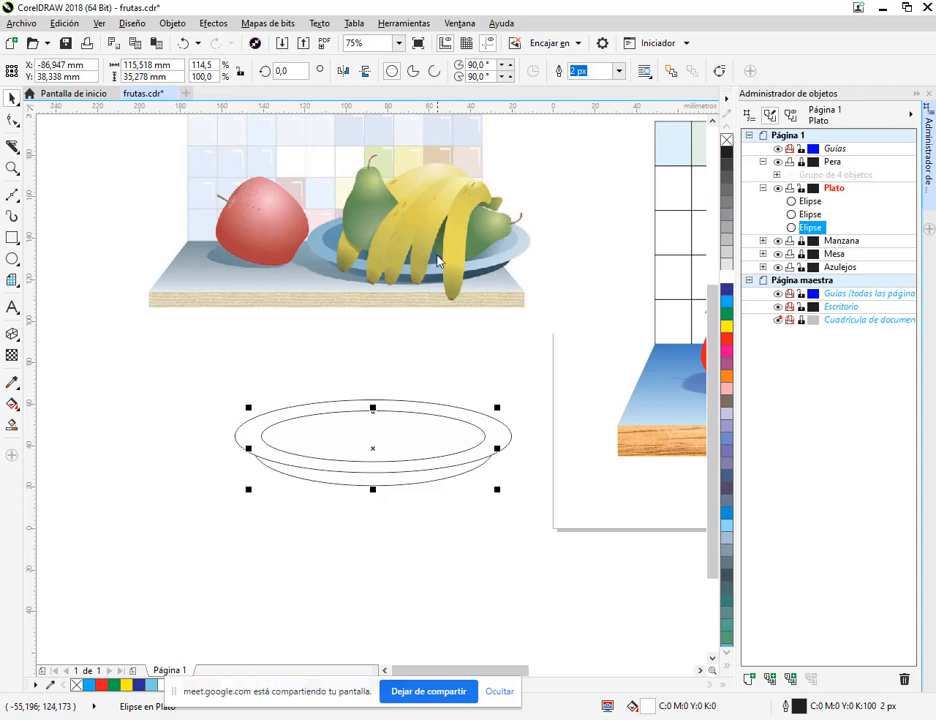
pyautogui.scroll(2, 437, 262)
pyautogui.scroll(-2, 497, 426)
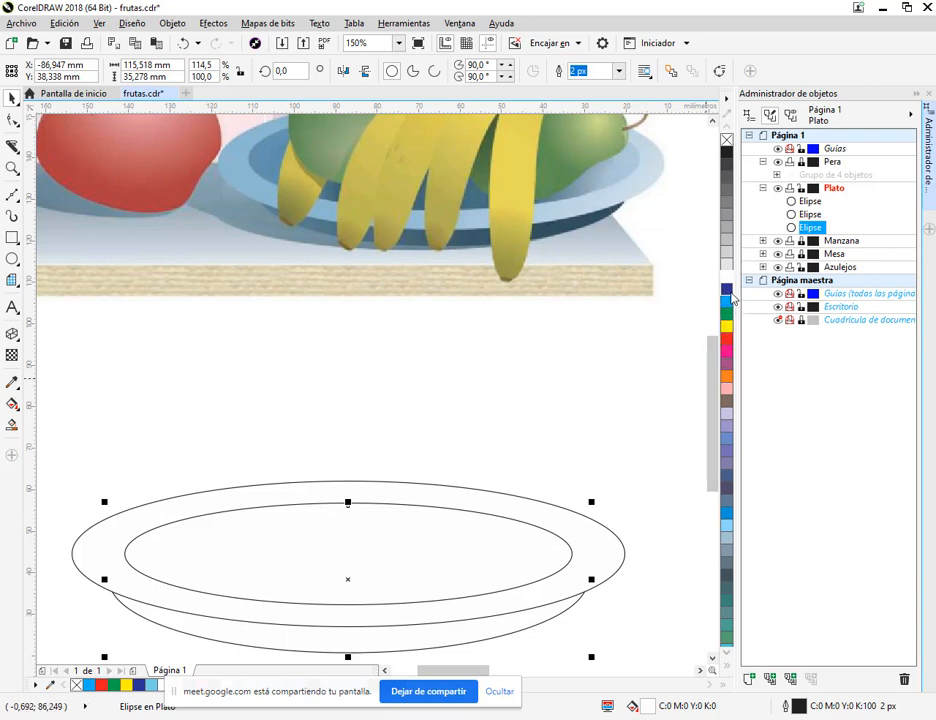
pyautogui.click(728, 290)
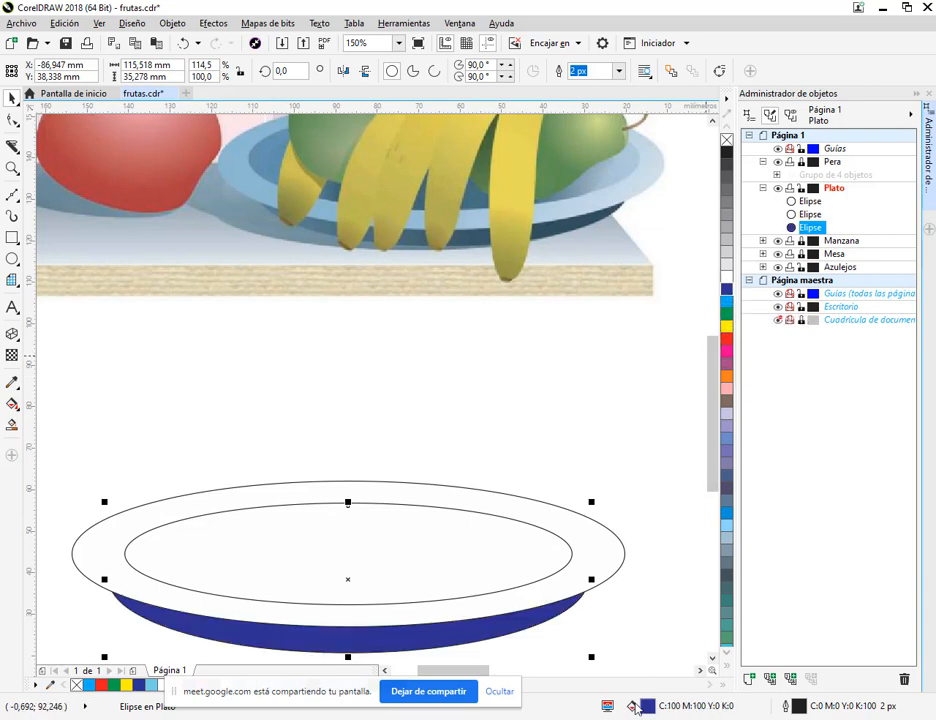
# Step: Change the base ellipse's solid fill to a softer blue, C92 M76 Y14 K2
pyautogui.doubleClick(648, 708)
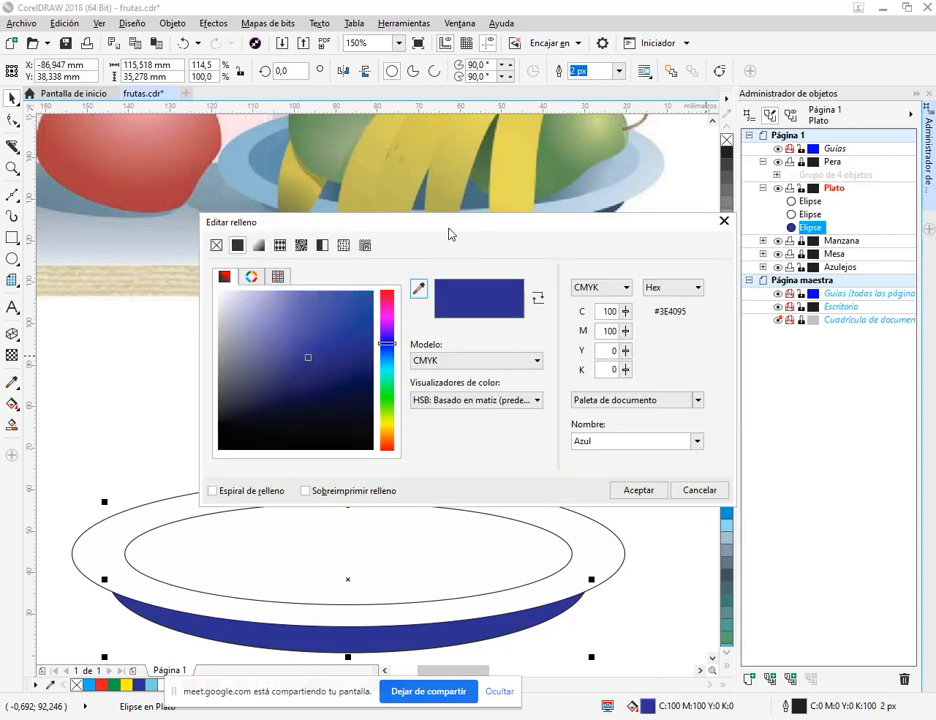
pyautogui.moveTo(449, 234); pyautogui.dragTo(595, 302)
pyautogui.moveTo(533, 418); pyautogui.dragTo(536, 421)
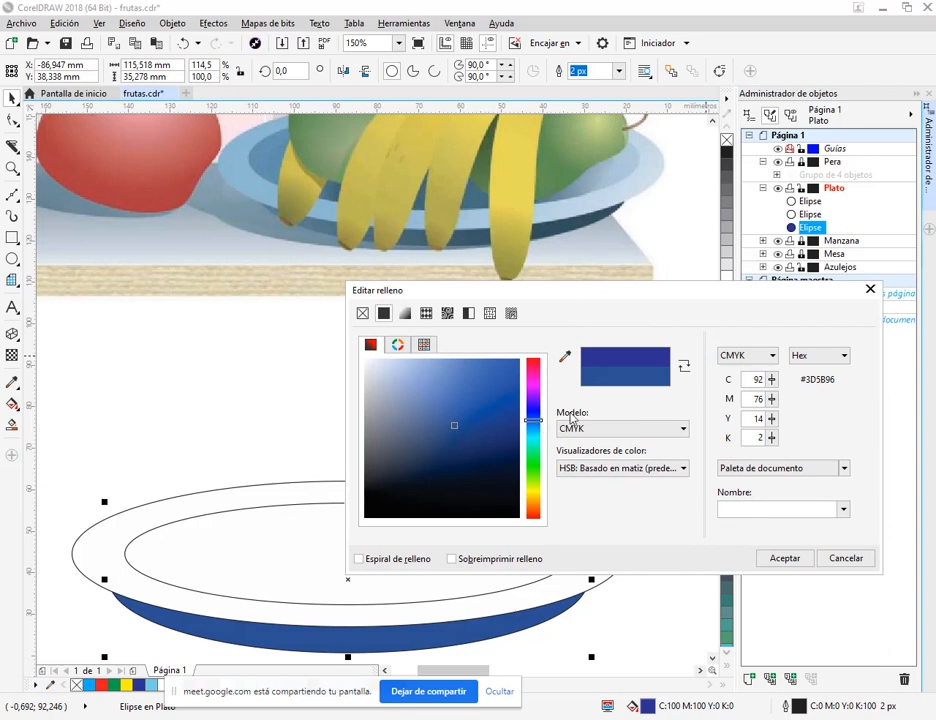
pyautogui.click(783, 558)
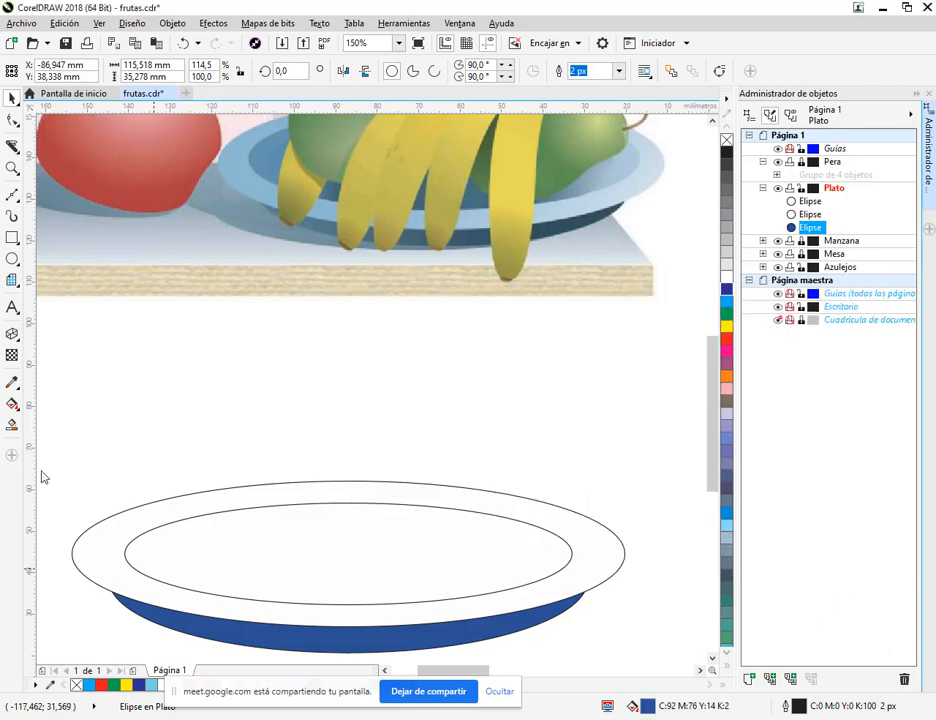
# Step: Give the base ellipse a linear gradient fill and reverse it so it runs from white on the left to blue on the right
pyautogui.click(219, 635)
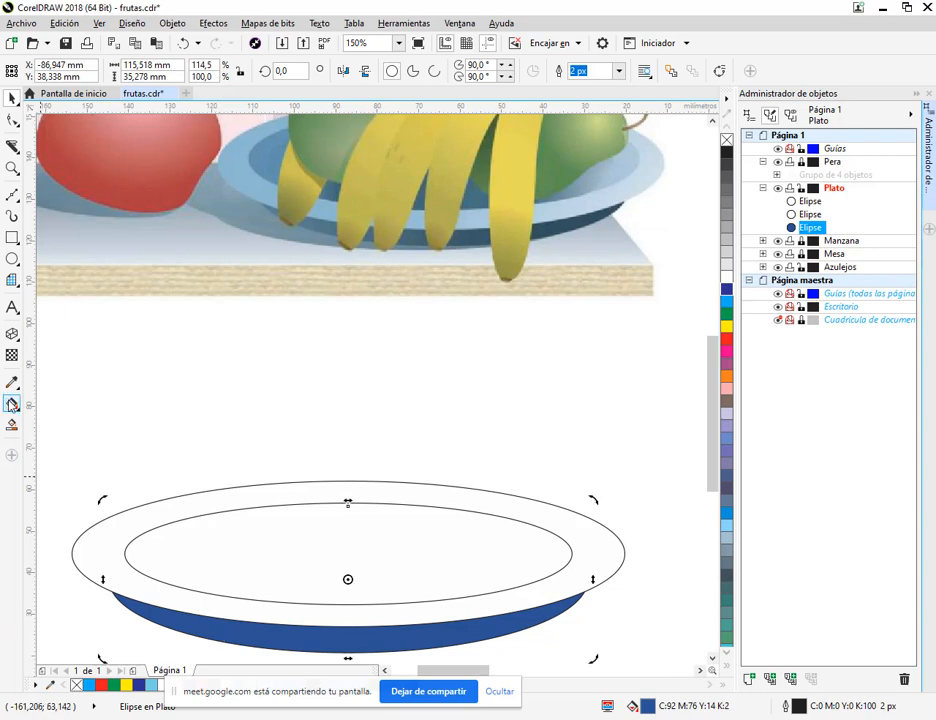
pyautogui.click(12, 404)
pyautogui.click(54, 70)
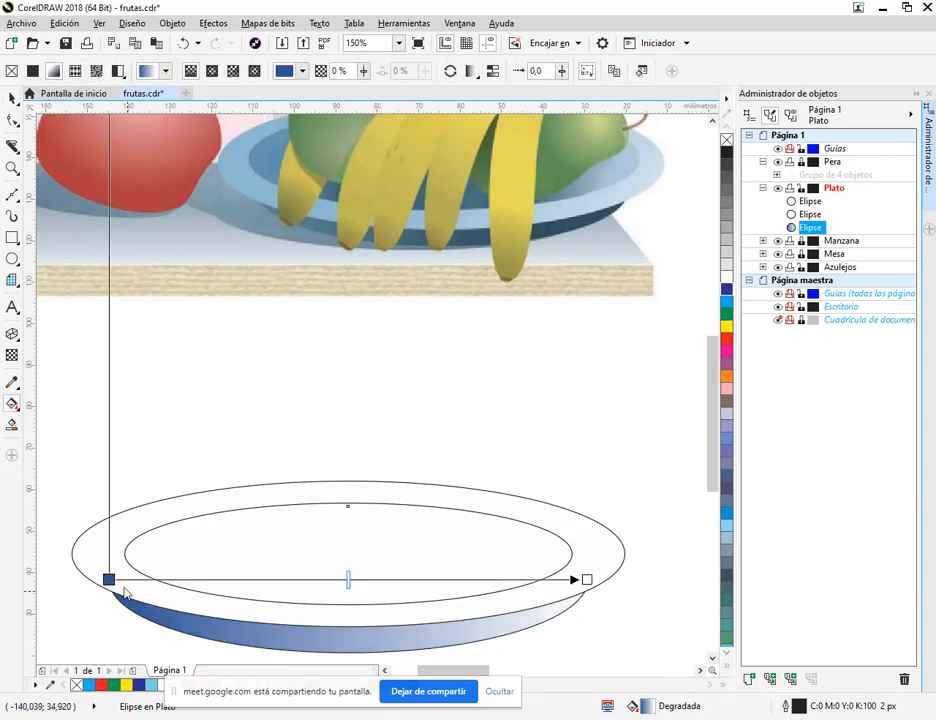
pyautogui.click(450, 72)
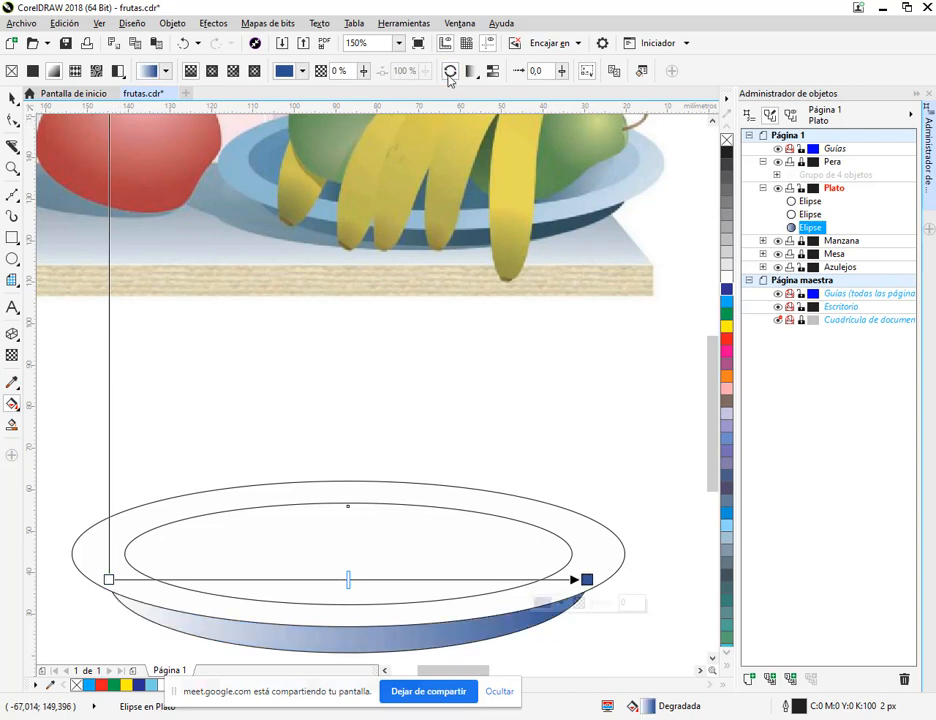
# Step: Change the white left stop of the base ellipse's gradient to light blue, C38 M10 Y0 K0
pyautogui.click(108, 579)
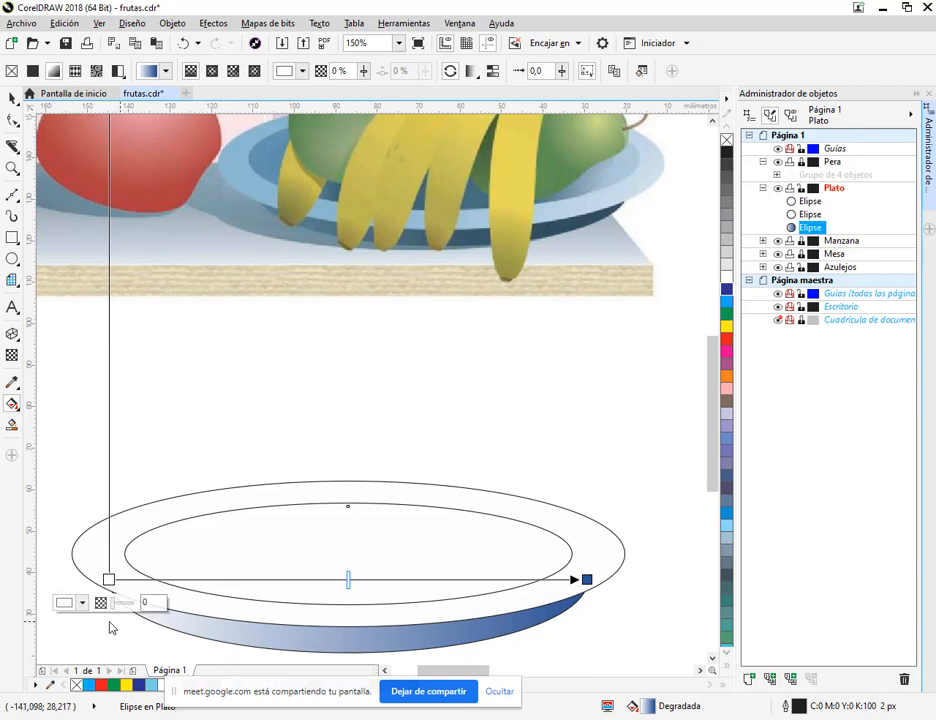
pyautogui.click(66, 603)
pyautogui.click(155, 513)
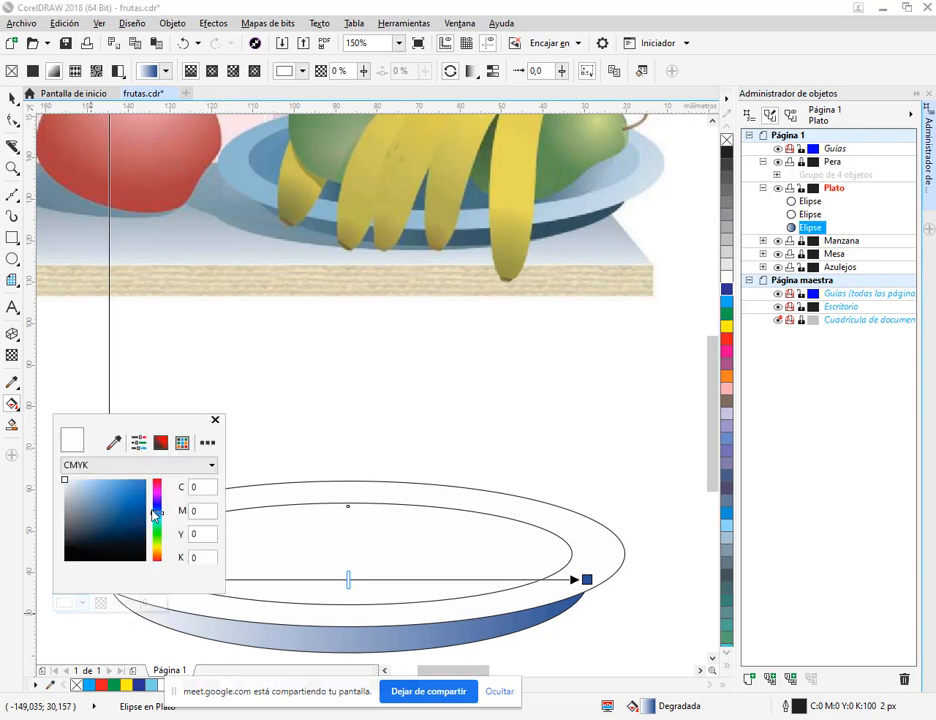
pyautogui.moveTo(112, 507); pyautogui.dragTo(96, 487)
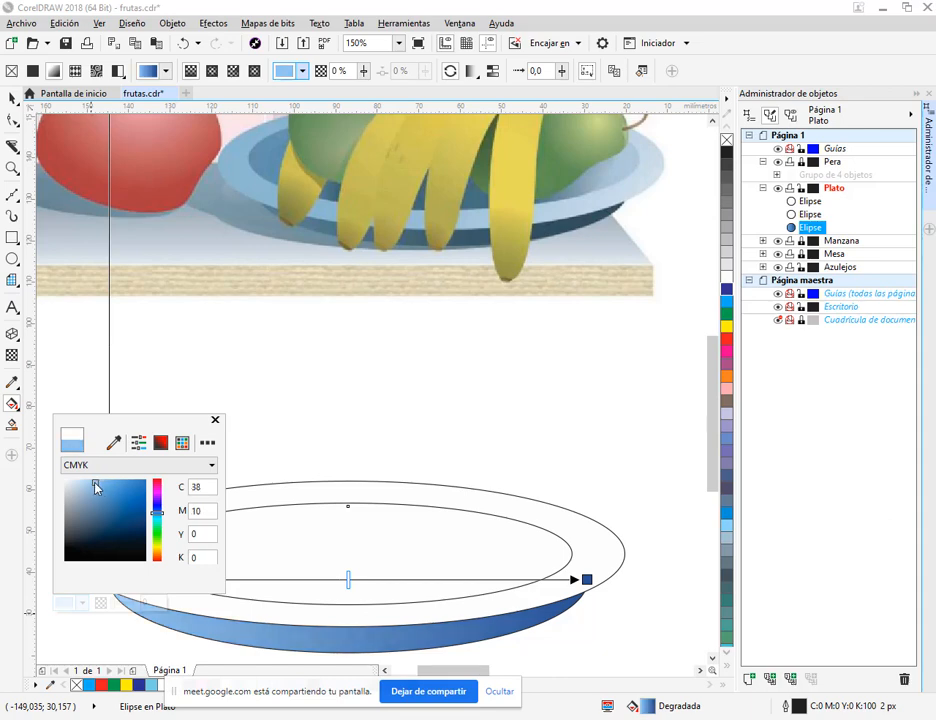
pyautogui.click(13, 98)
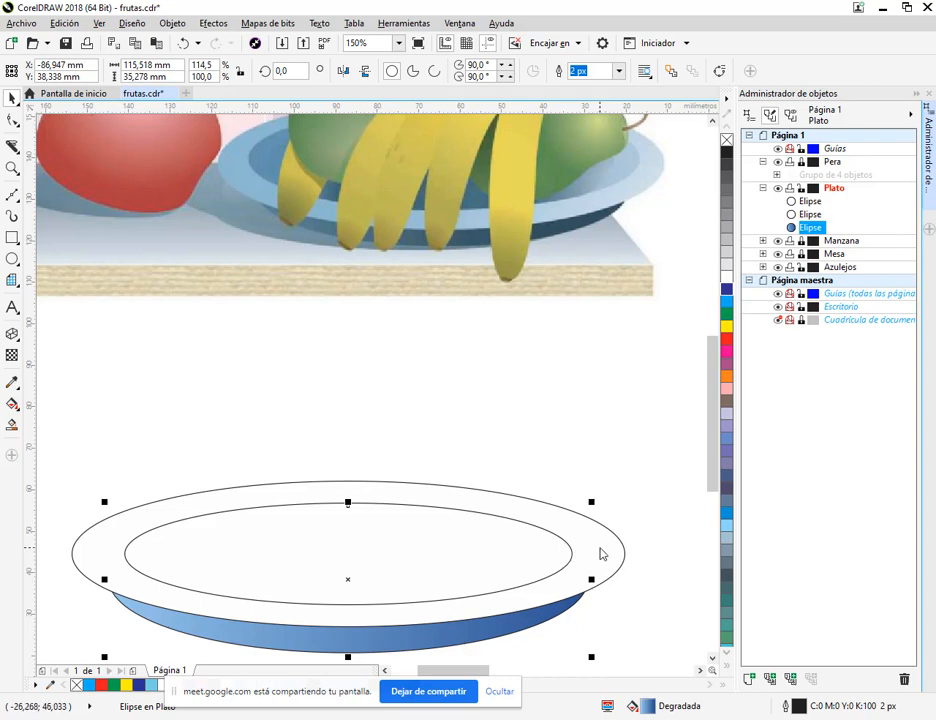
# Step: Apply a horizontal linear gradient to the plate's outer rim ellipse, with light blue at its left stop and white at the right
pyautogui.click(601, 553)
pyautogui.click(12, 403)
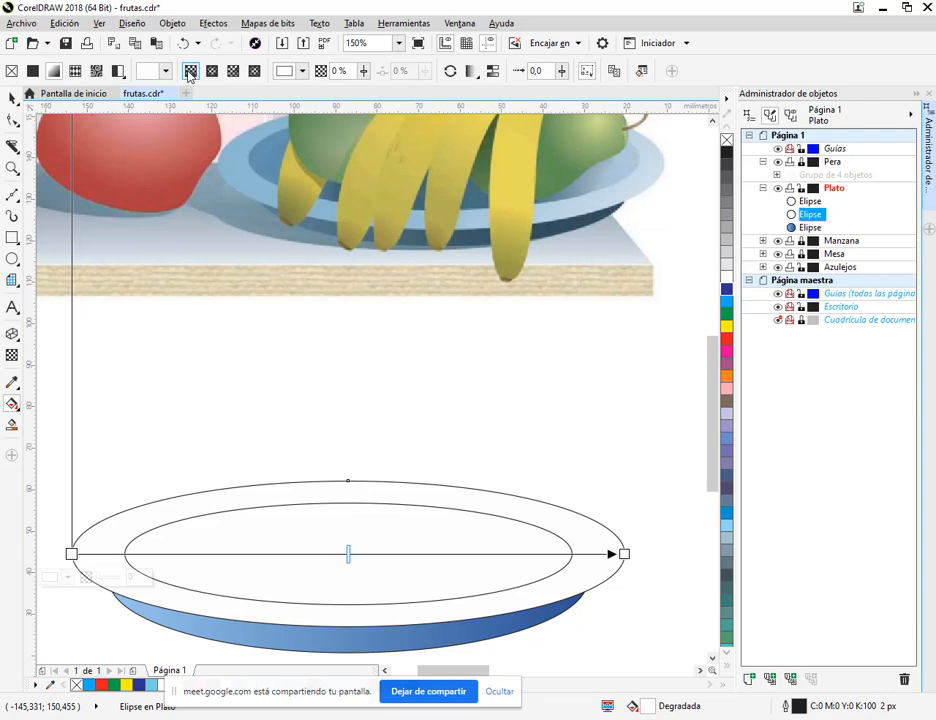
pyautogui.click(71, 553)
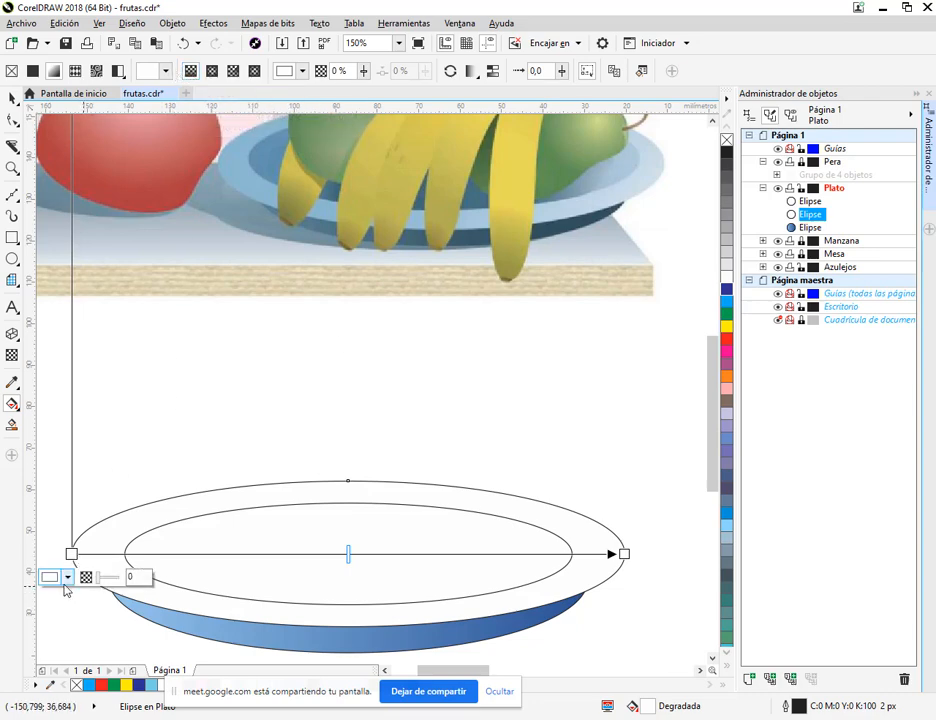
pyautogui.click(67, 577)
pyautogui.click(142, 490)
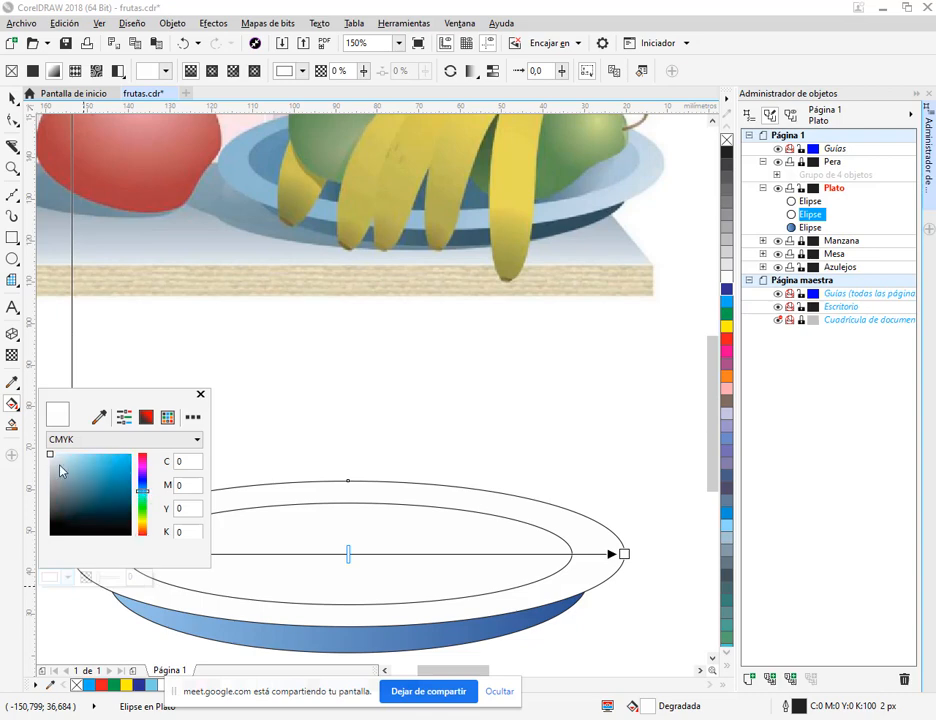
pyautogui.click(83, 461)
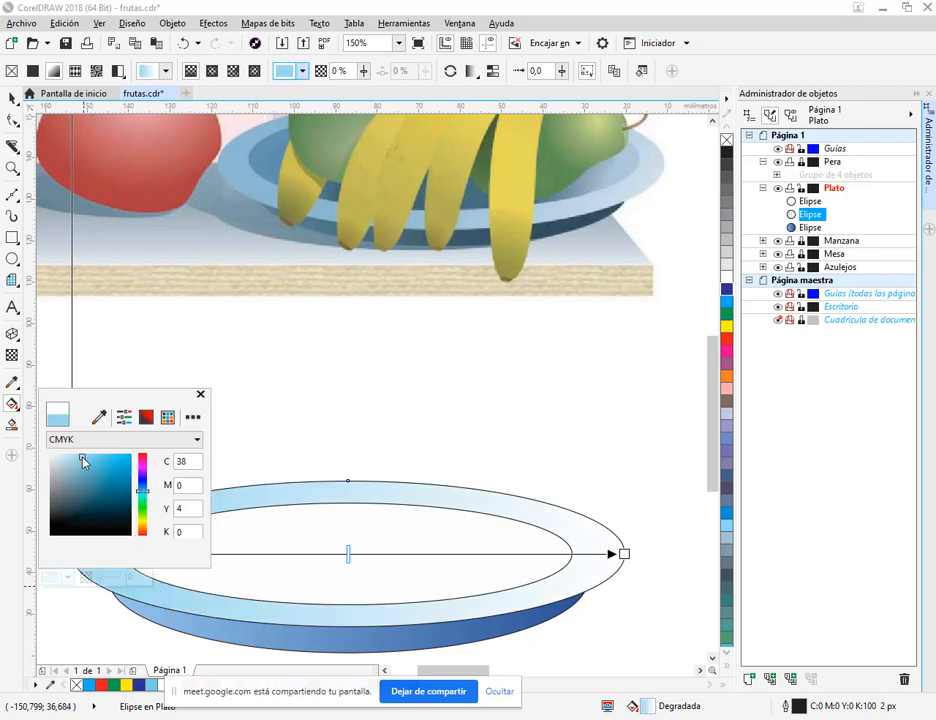
pyautogui.moveTo(86, 463)
pyautogui.mouseDown()
pyautogui.moveTo(90, 471)
pyautogui.moveTo(89, 459)
pyautogui.mouseUp()
# Step: Darken the left stop of the rim ellipse's gradient to a medium blue, C82 M44 Y0 K0
pyautogui.moveTo(178, 693); pyautogui.dragTo(331, 714)
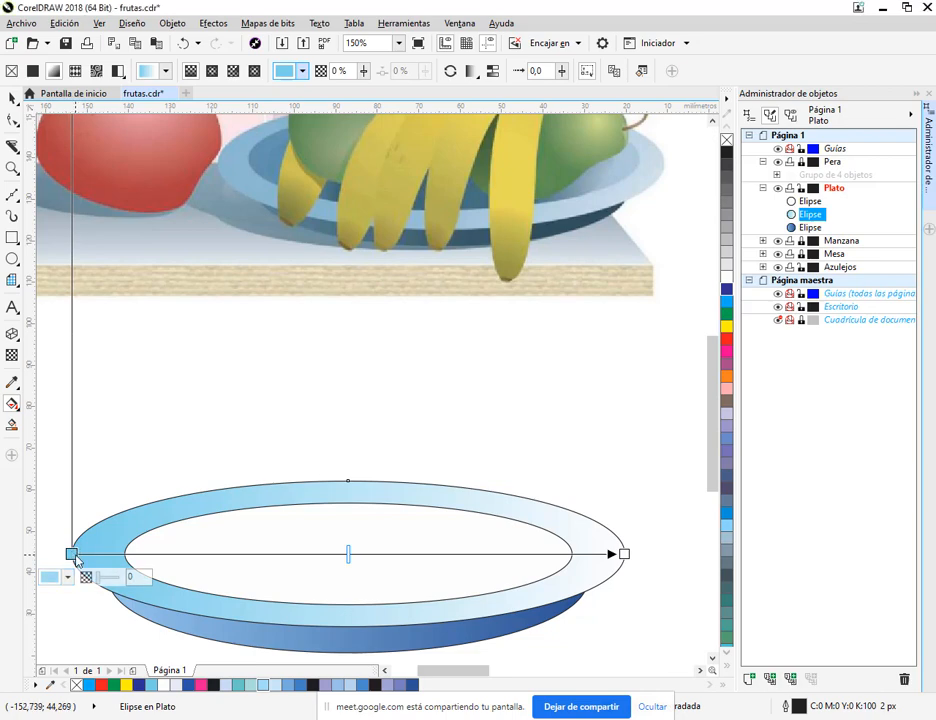
pyautogui.click(52, 577)
pyautogui.moveTo(125, 477)
pyautogui.mouseDown()
pyautogui.moveTo(125, 486)
pyautogui.moveTo(142, 487)
pyautogui.moveTo(115, 475)
pyautogui.mouseUp()
# Step: Change the white right stop of the rim ellipse's gradient to a pale sky blue, then deselect the ellipse
pyautogui.click(626, 555)
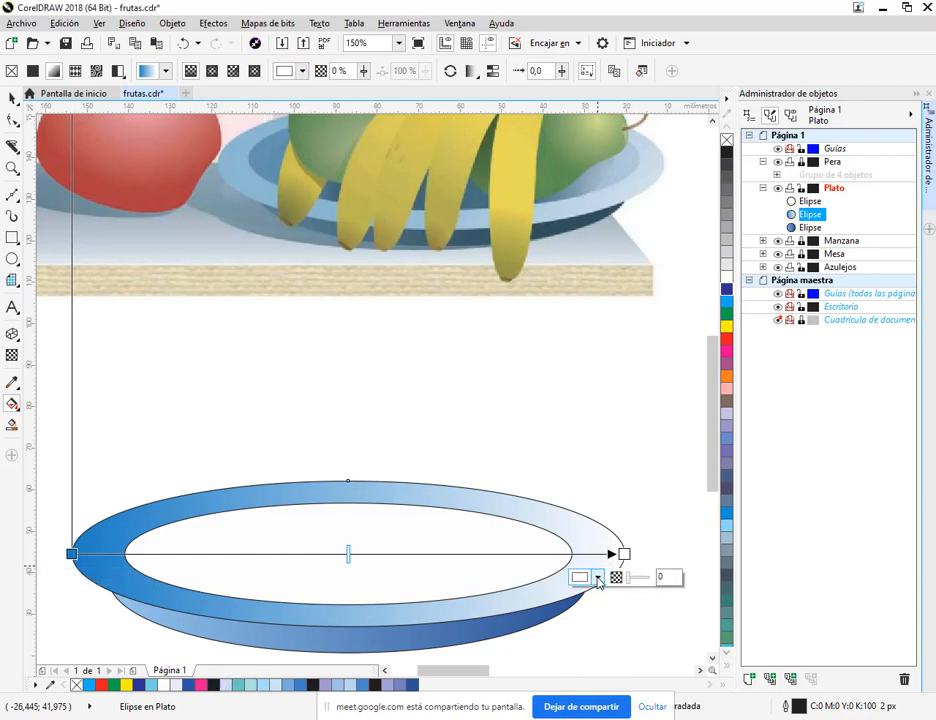
pyautogui.click(587, 578)
pyautogui.moveTo(677, 505)
pyautogui.mouseDown()
pyautogui.moveTo(673, 484)
pyautogui.moveTo(631, 474)
pyautogui.moveTo(613, 456)
pyautogui.mouseUp()
pyautogui.click(643, 467)
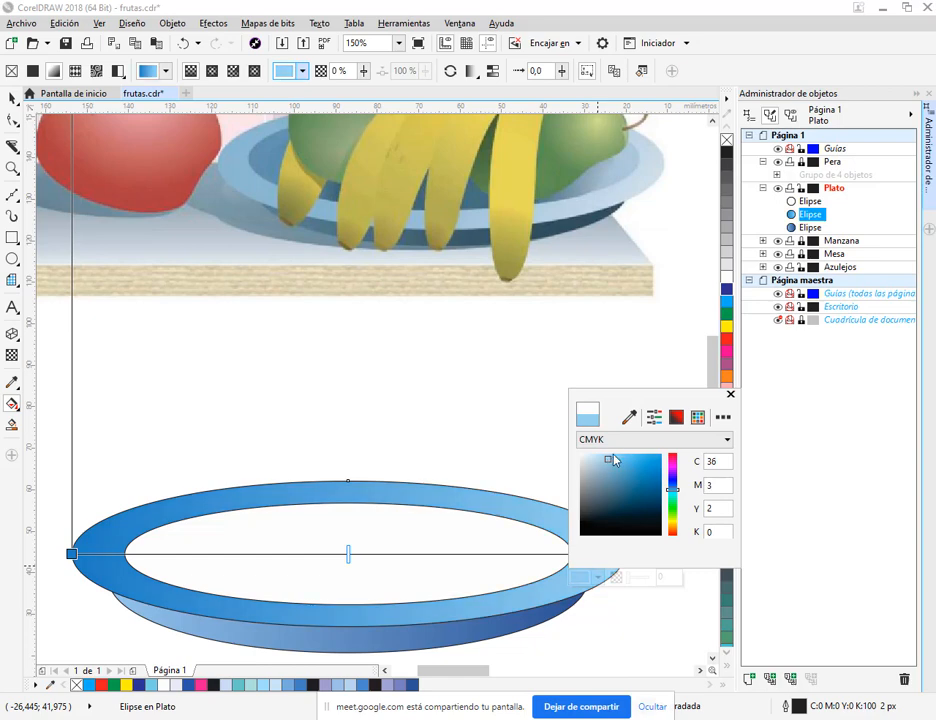
pyautogui.moveTo(679, 377); pyautogui.dragTo(648, 284)
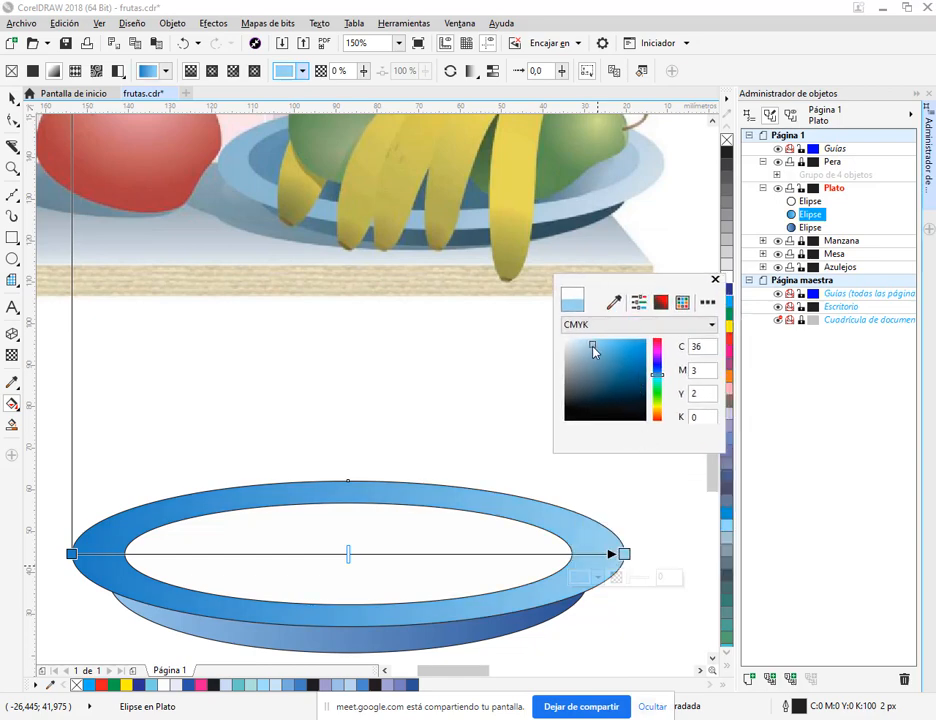
pyautogui.moveTo(593, 351); pyautogui.dragTo(589, 349)
pyautogui.click(13, 98)
pyautogui.click(13, 98)
pyautogui.click(274, 396)
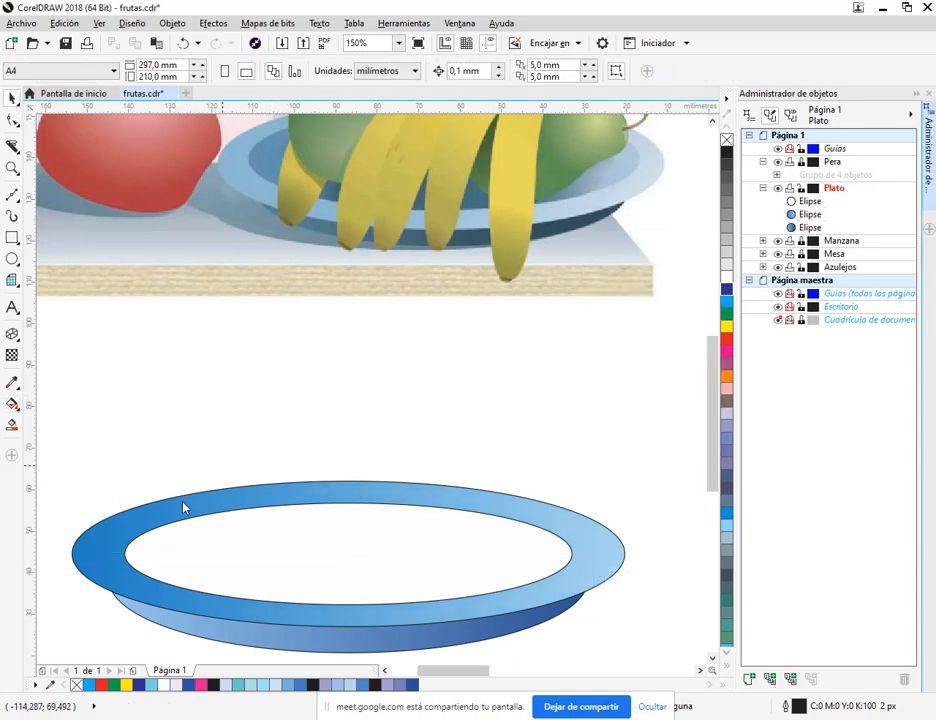
# Step: Copy the outer rim's gradient fill onto the plate's inner ellipse
pyautogui.click(113, 533)
pyautogui.moveTo(113, 536); pyautogui.dragTo(328, 545)
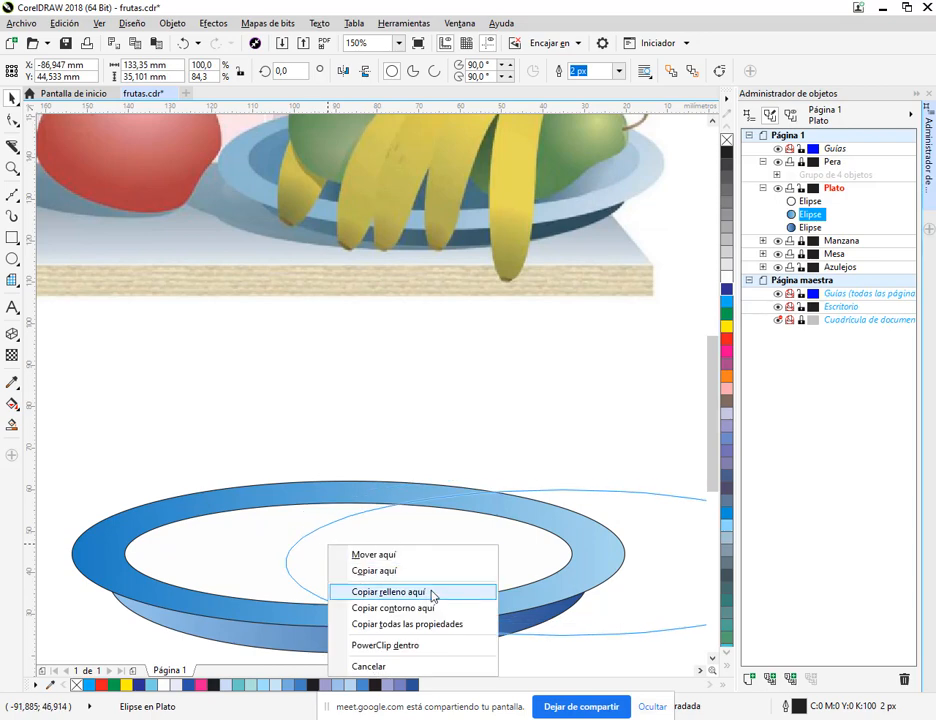
pyautogui.click(432, 592)
pyautogui.press('Escape')
pyautogui.click(341, 567)
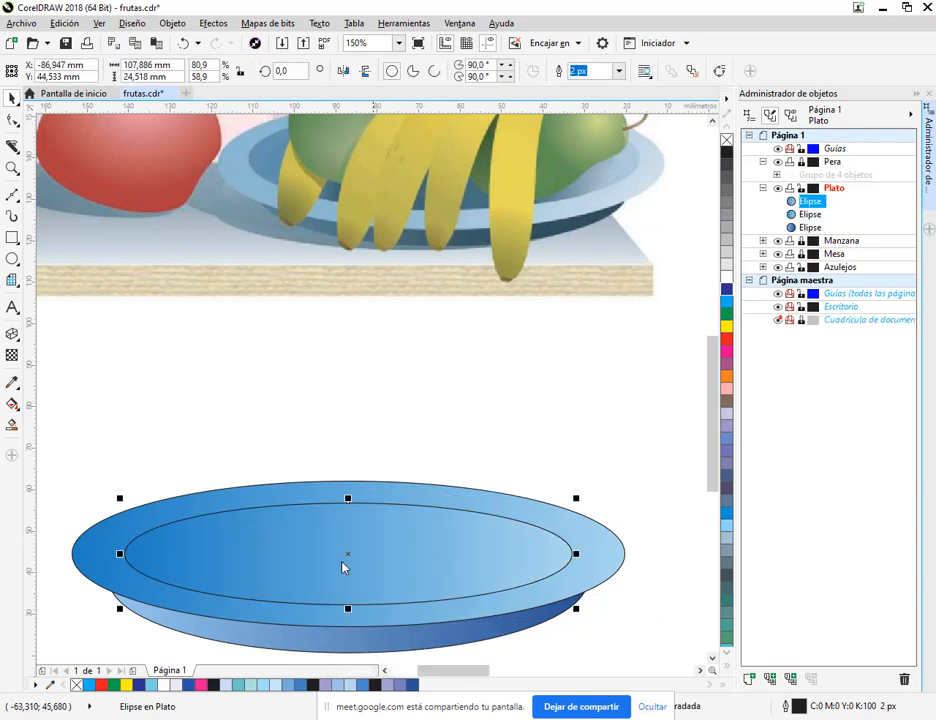
# Step: Darken the left stop of the inner ellipse's gradient to a deep navy blue, keeping the light blue stop on the right
pyautogui.click(13, 404)
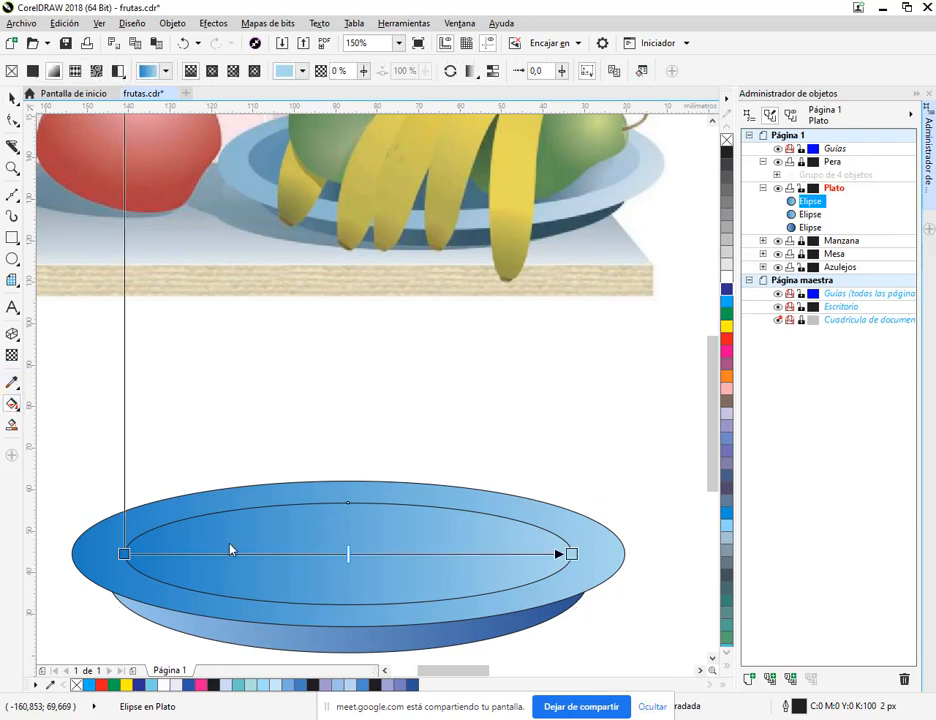
pyautogui.click(450, 72)
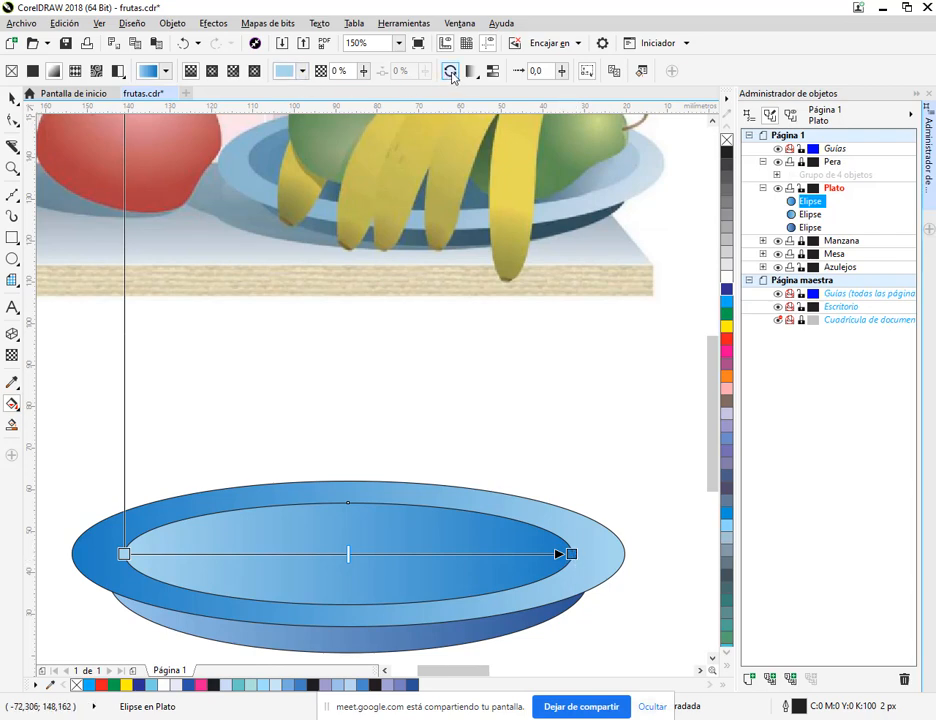
pyautogui.click(450, 72)
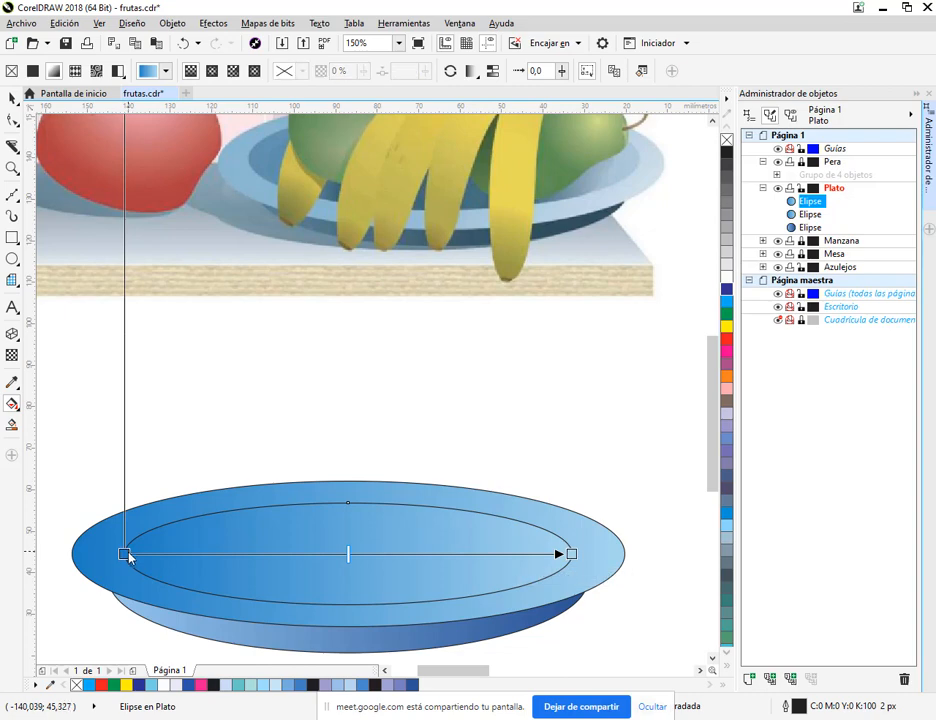
pyautogui.click(97, 577)
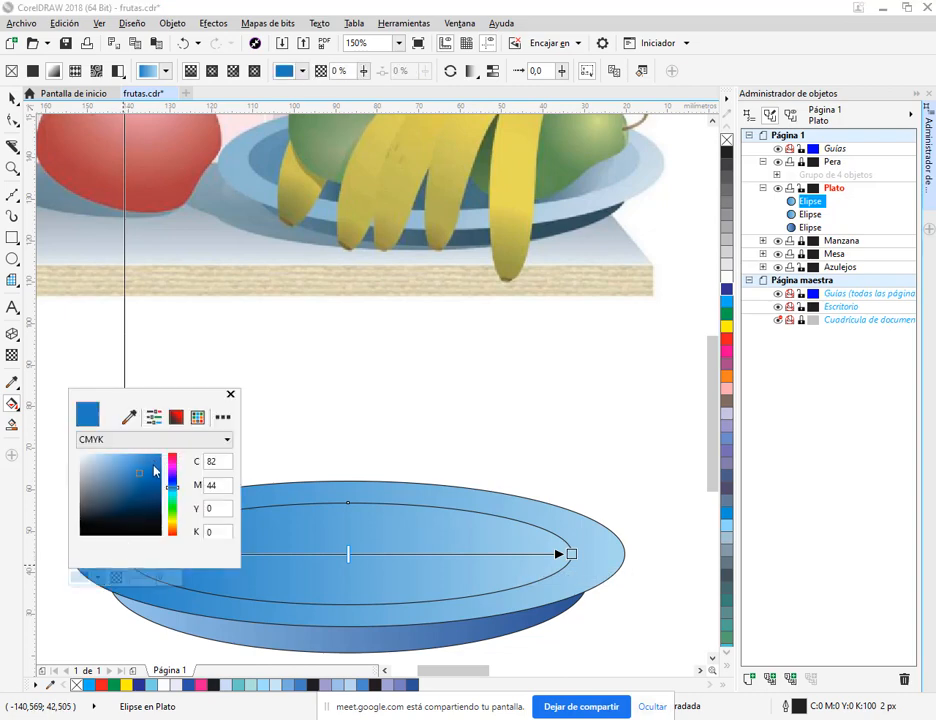
pyautogui.click(150, 486)
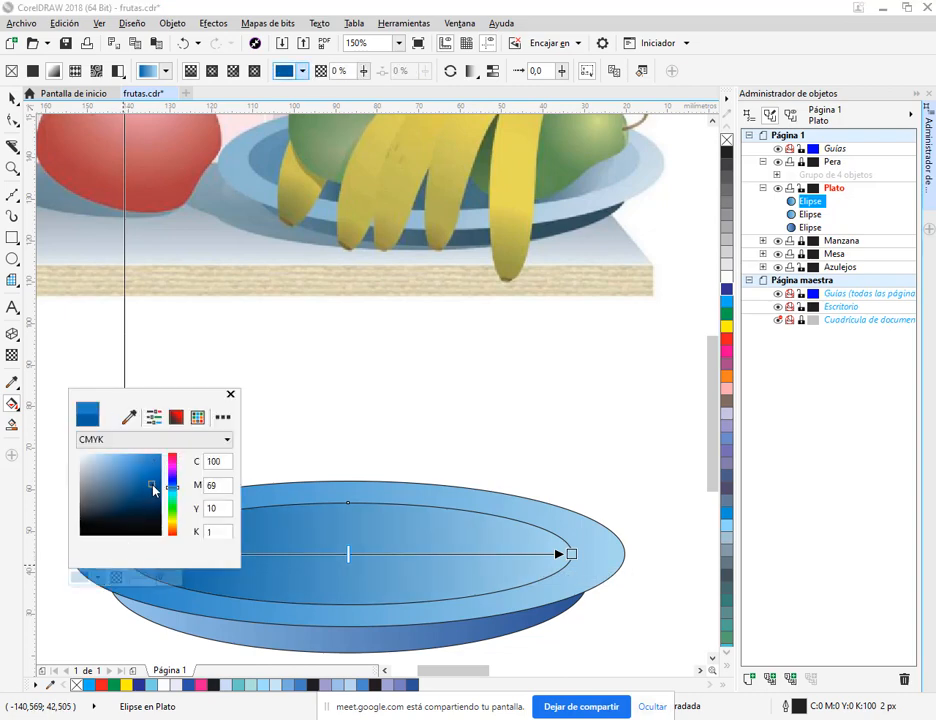
pyautogui.moveTo(153, 488); pyautogui.dragTo(161, 495)
pyautogui.click(434, 459)
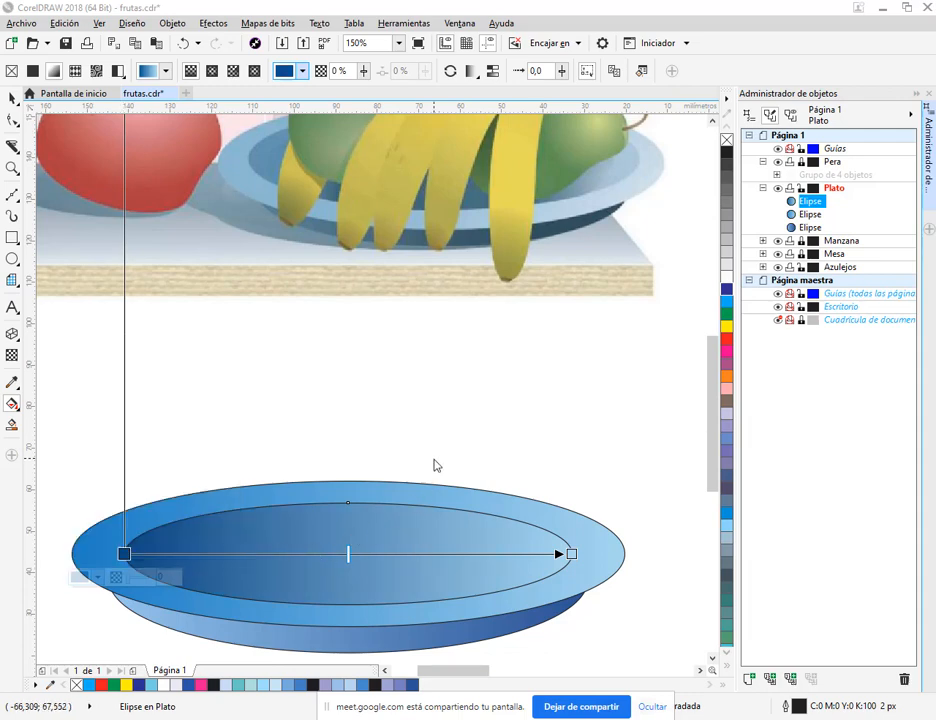
pyautogui.click(12, 98)
pyautogui.click(396, 412)
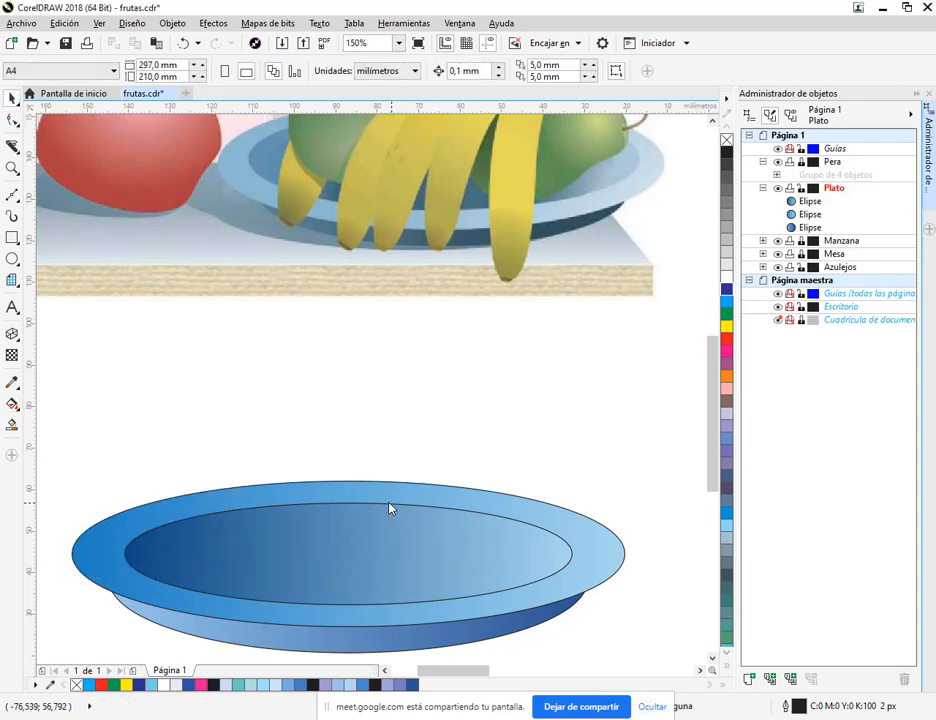
# Step: Remove the outlines from the plate's three ellipses and group the ellipses together
pyautogui.scroll(-2, 389, 503)
pyautogui.moveTo(184, 462); pyautogui.dragTo(538, 598)
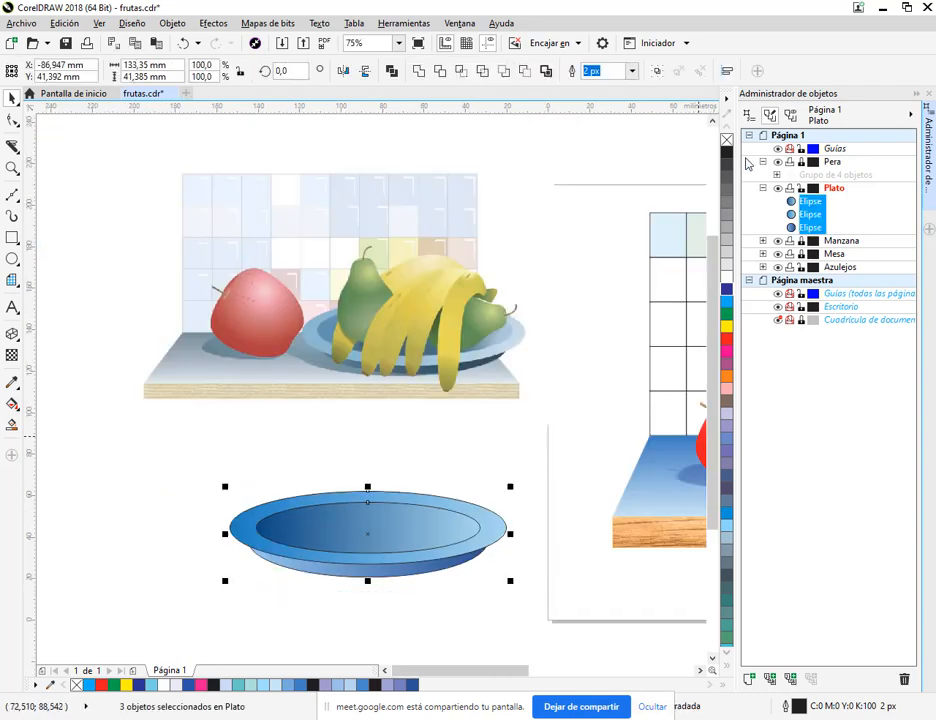
pyautogui.press('Escape')
pyautogui.moveTo(441, 565); pyautogui.dragTo(351, 453)
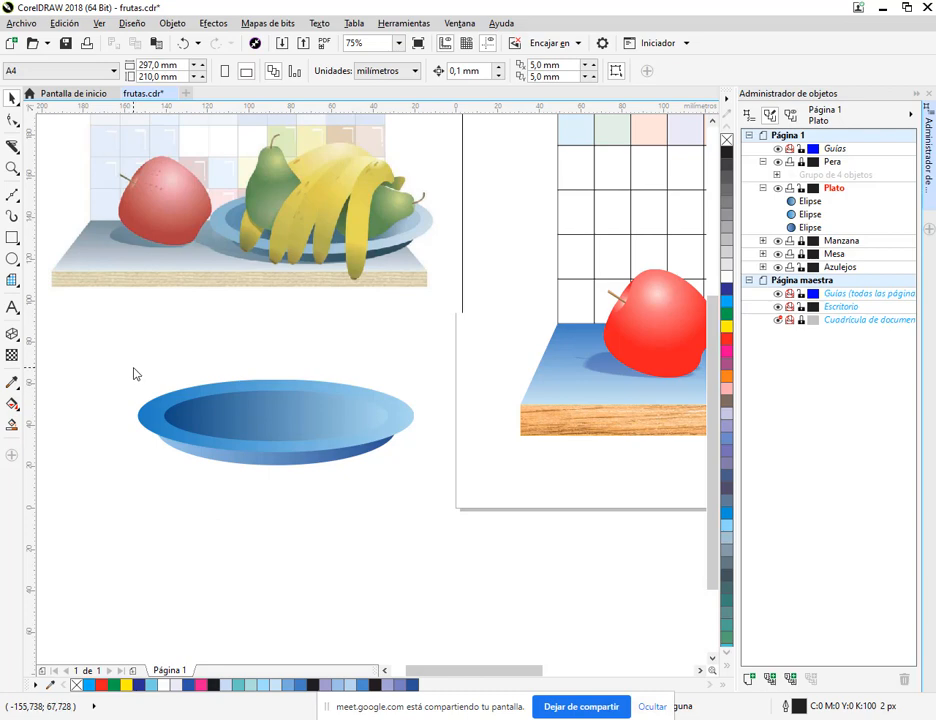
pyautogui.moveTo(118, 378); pyautogui.dragTo(437, 494)
pyautogui.click(615, 76)
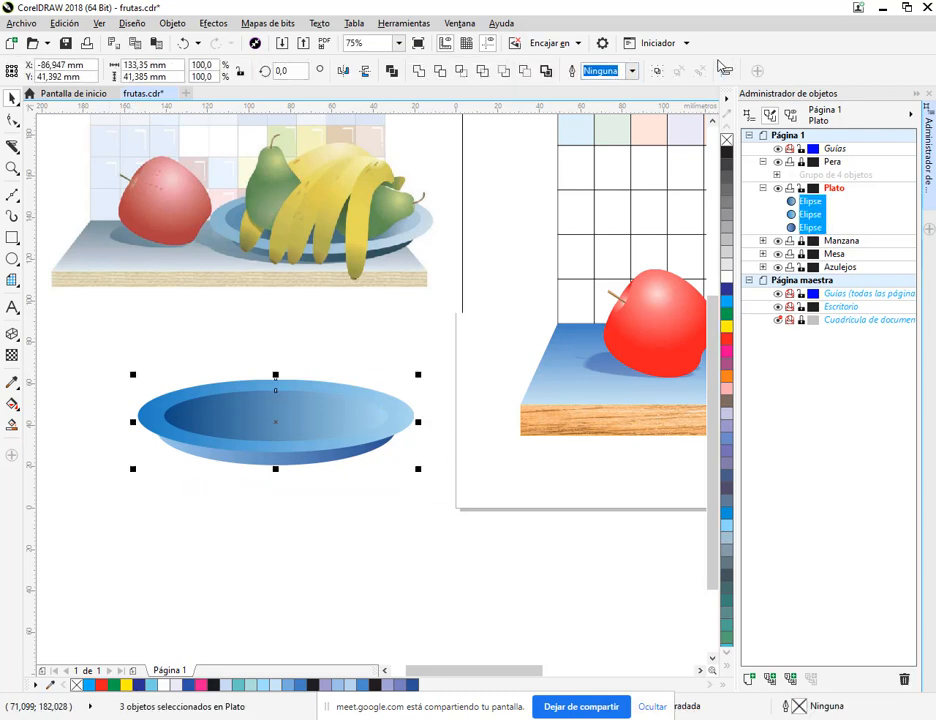
pyautogui.hotkey('ctrl', 'g')
# Step: Move the plate group onto the table in the page drawing, beside the apple and behind the pear
pyautogui.scroll(-2, 466, 424)
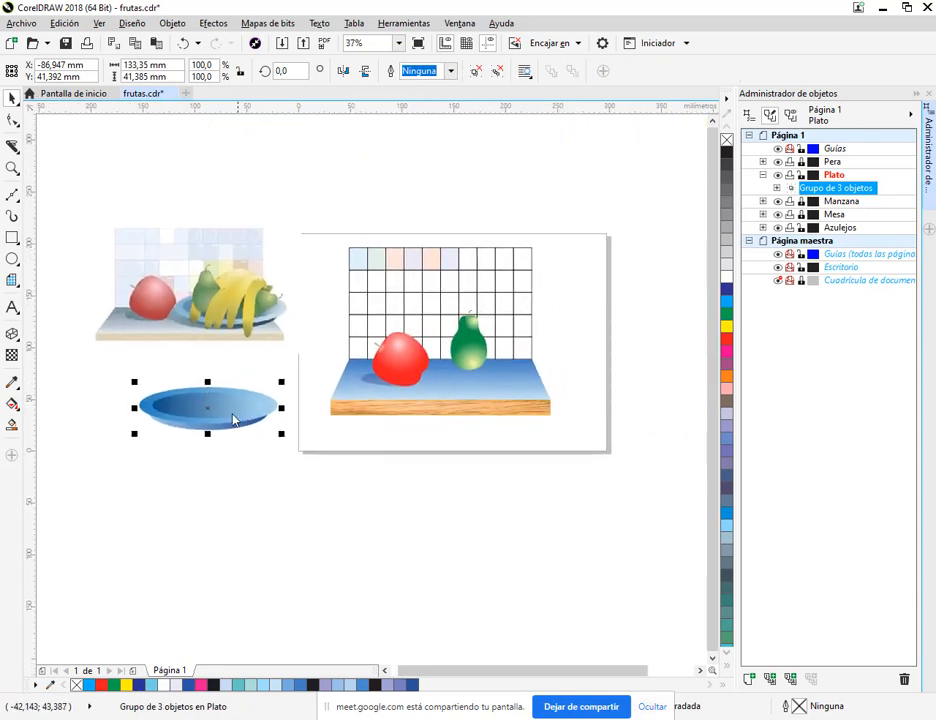
pyautogui.moveTo(218, 414); pyautogui.dragTo(503, 384)
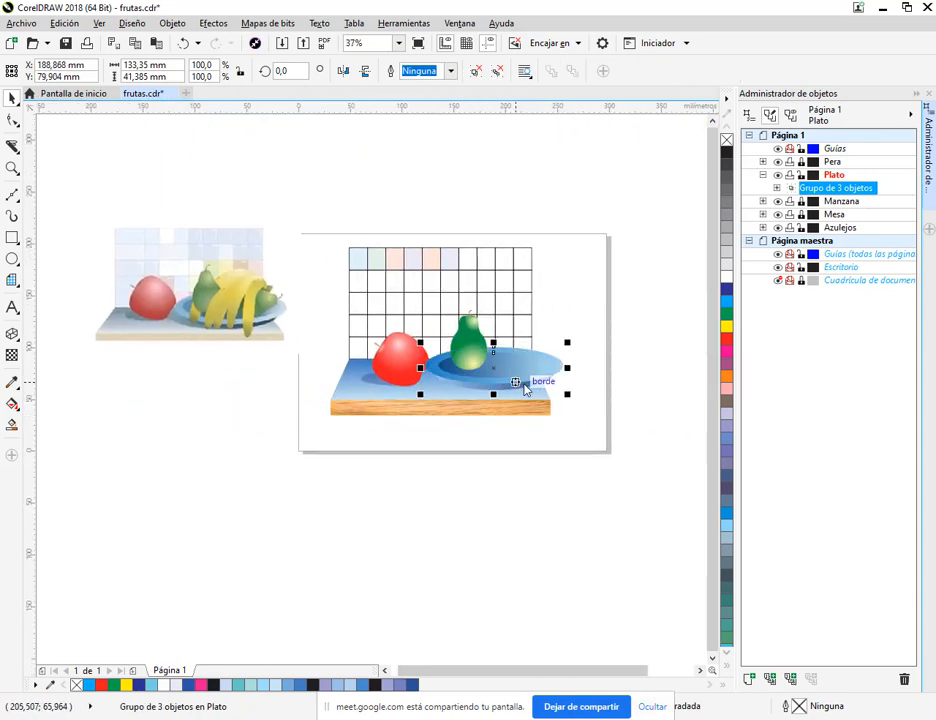
pyautogui.scroll(2, 503, 398)
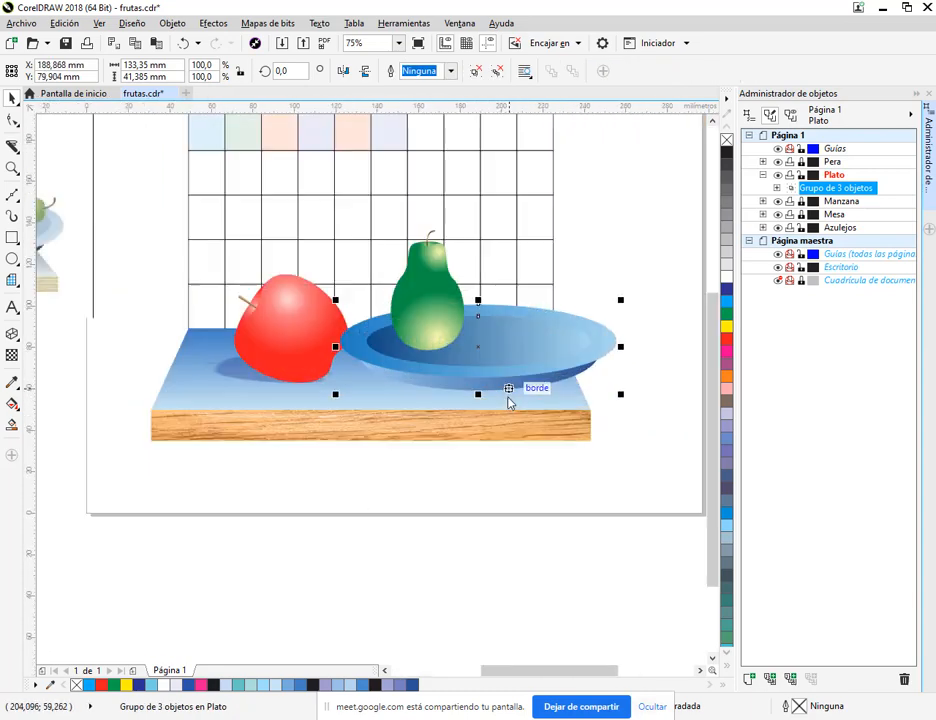
pyautogui.scroll(-1, 309, 361)
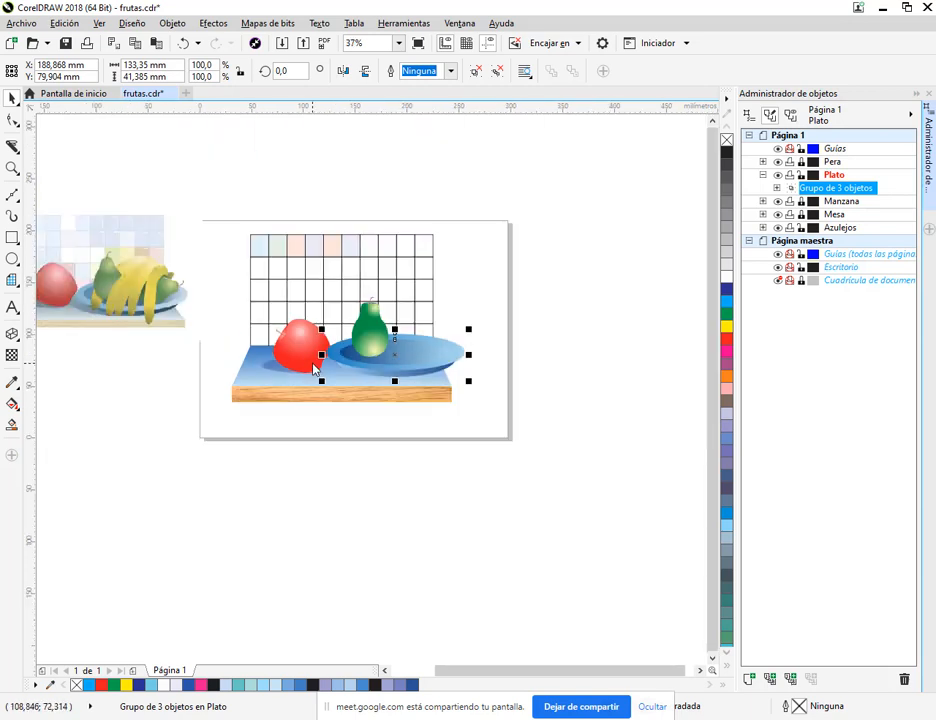
pyautogui.moveTo(315, 367); pyautogui.dragTo(410, 359)
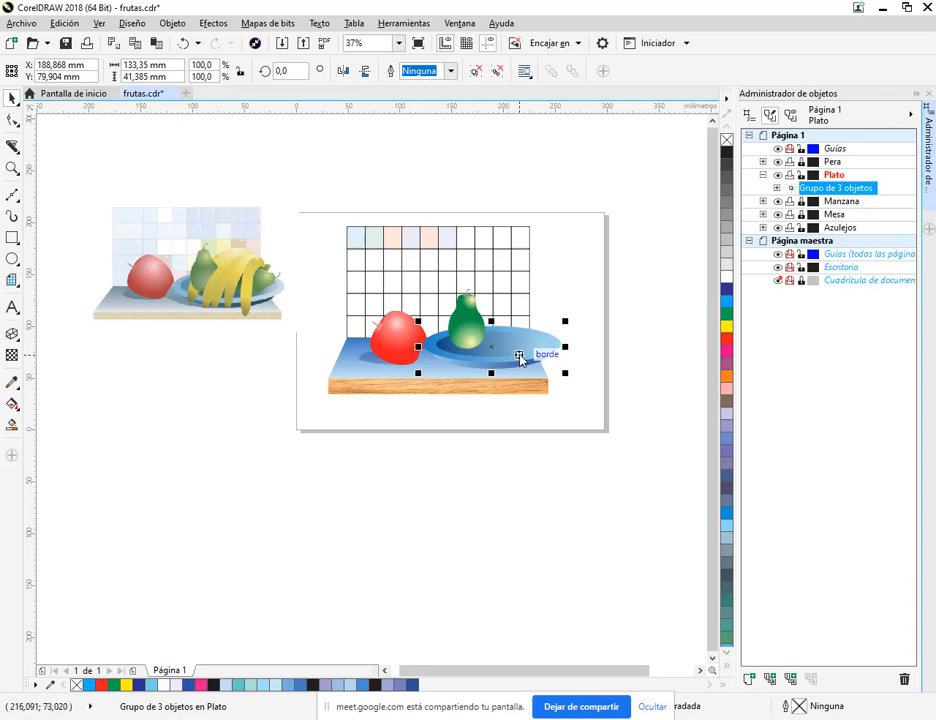
# Step: Scale the plate group proportionally to about 126 mm wide and shift it slightly down on the tabletop
pyautogui.scroll(2, 510, 370)
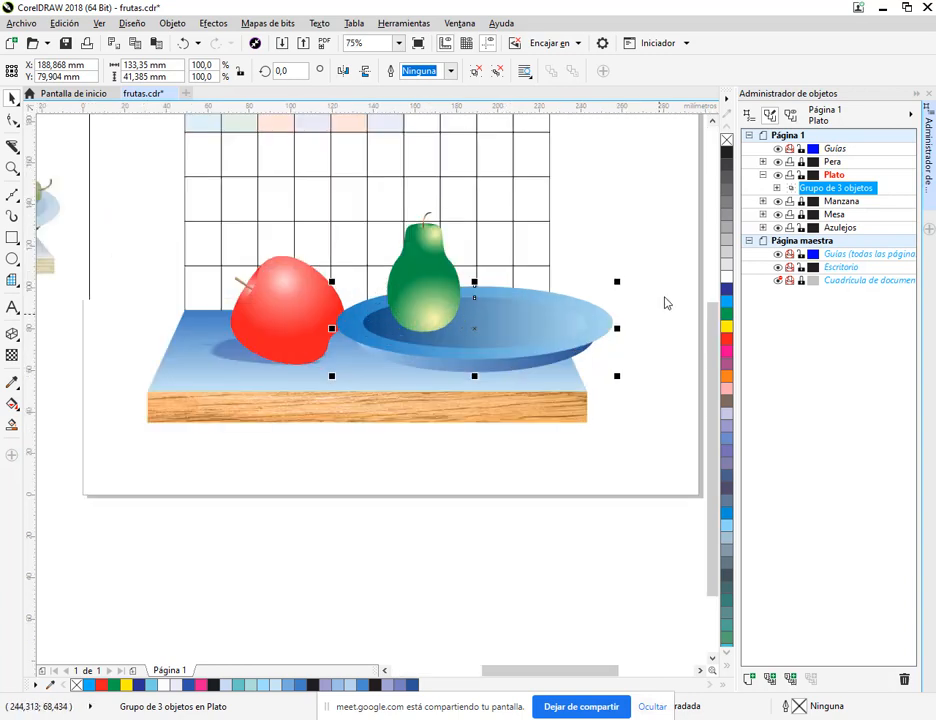
pyautogui.moveTo(618, 280); pyautogui.dragTo(604, 287)
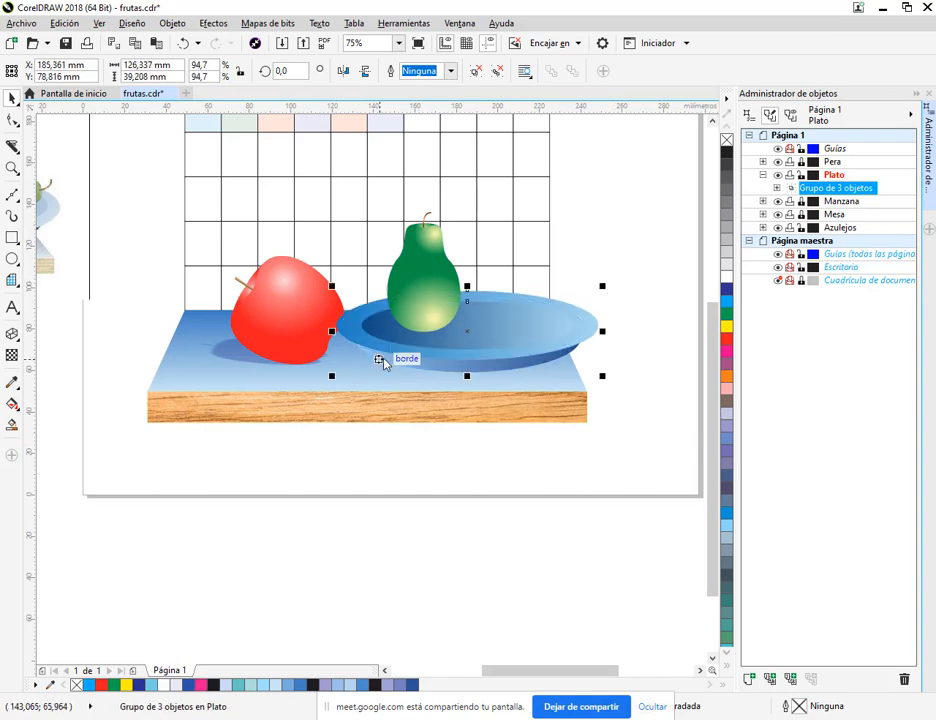
pyautogui.scroll(1, 386, 358)
pyautogui.moveTo(537, 356); pyautogui.dragTo(537, 370)
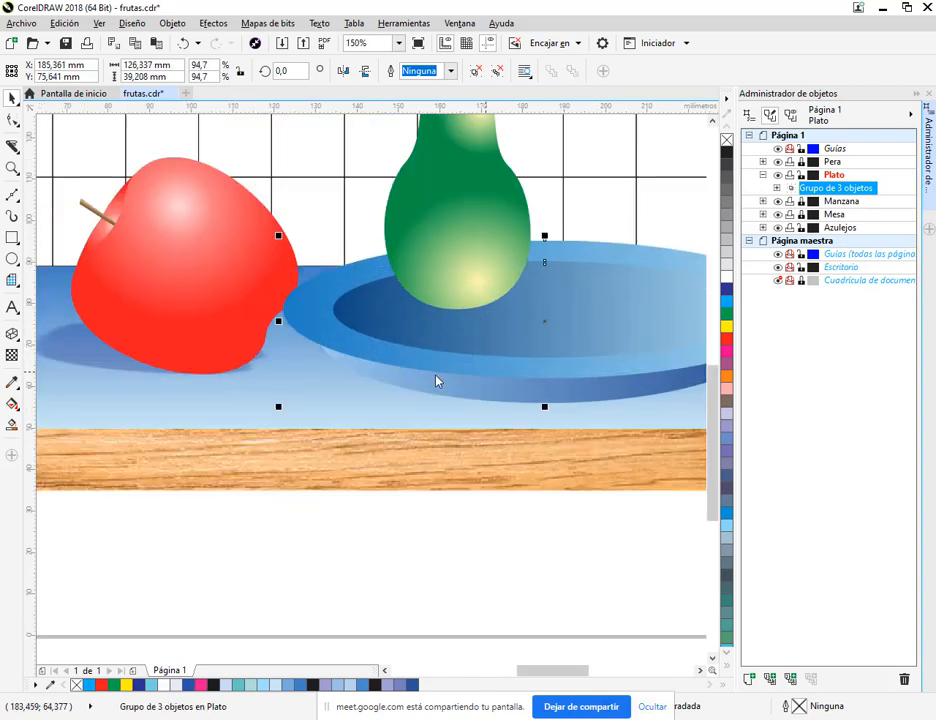
pyautogui.moveTo(457, 370); pyautogui.dragTo(354, 400)
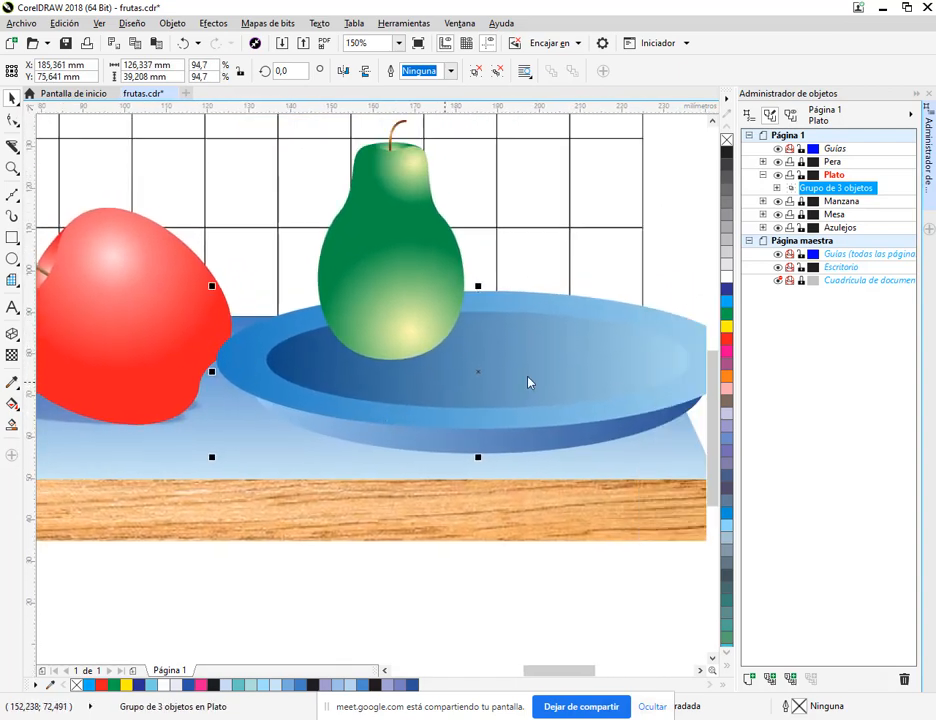
pyautogui.scroll(-1, 344, 397)
pyautogui.moveTo(270, 387); pyautogui.dragTo(577, 387)
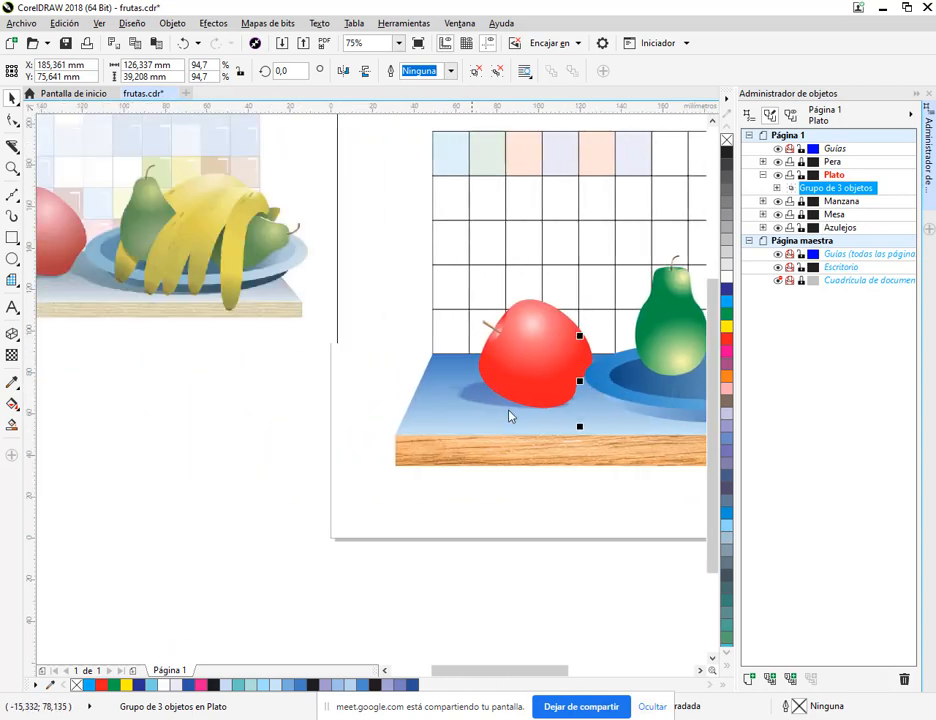
pyautogui.moveTo(515, 405); pyautogui.dragTo(103, 358)
pyautogui.moveTo(387, 372); pyautogui.dragTo(466, 397)
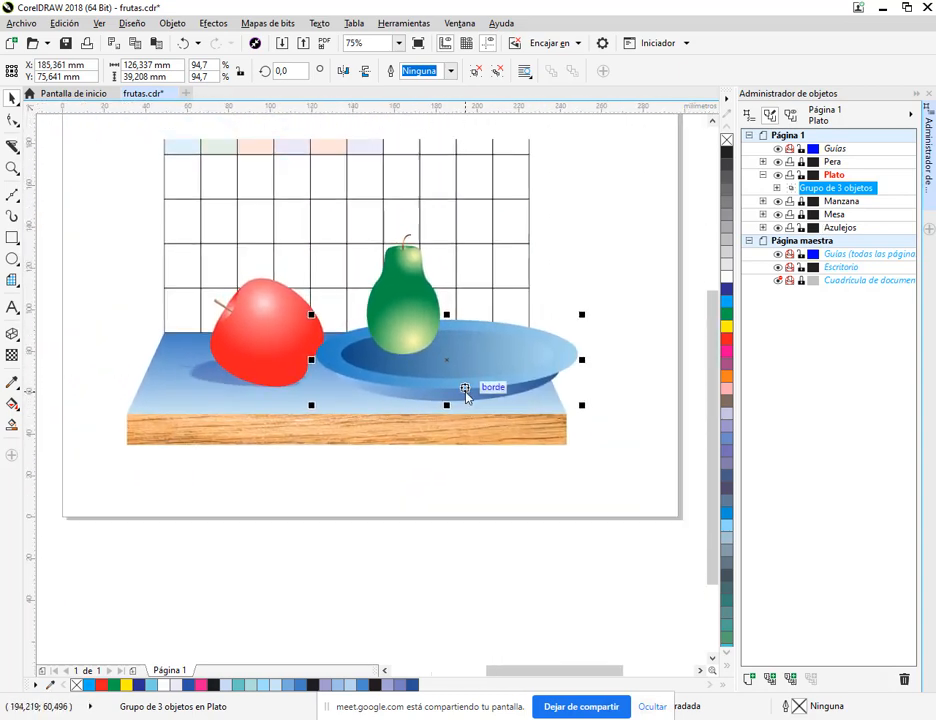
# Step: Add a drop shadow to the plate group, cast up and to the left across the tabletop towards the apple
pyautogui.click(14, 335)
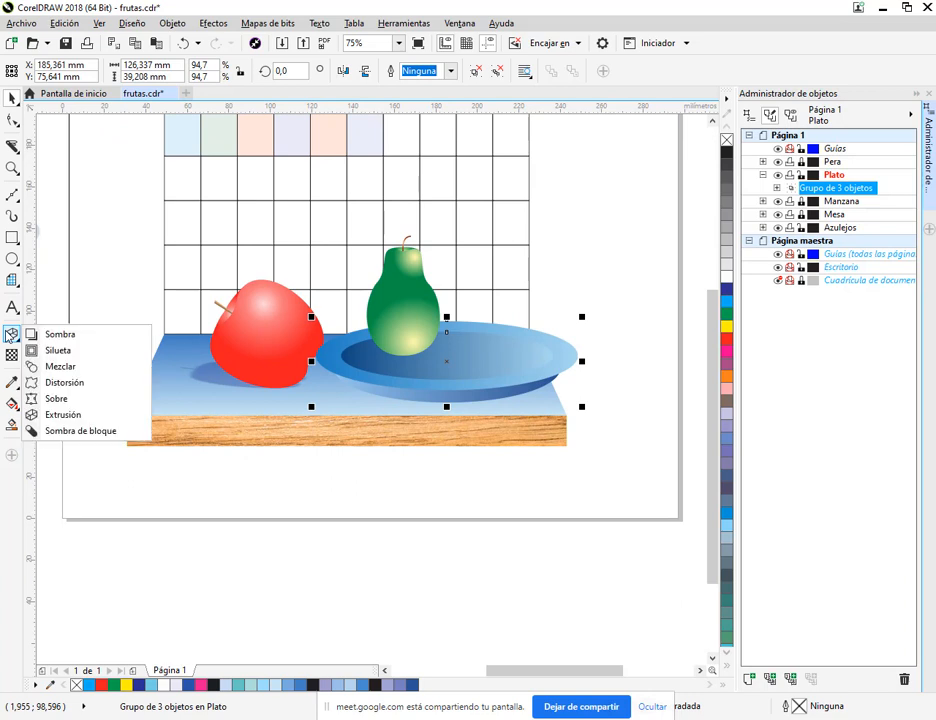
pyautogui.click(54, 334)
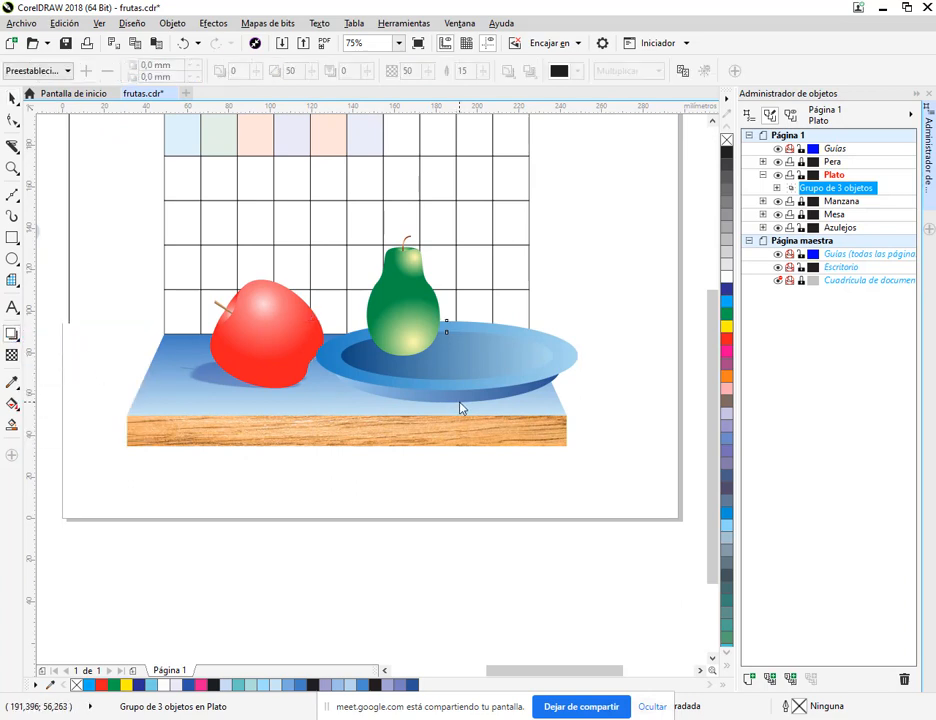
pyautogui.moveTo(461, 407); pyautogui.dragTo(370, 373)
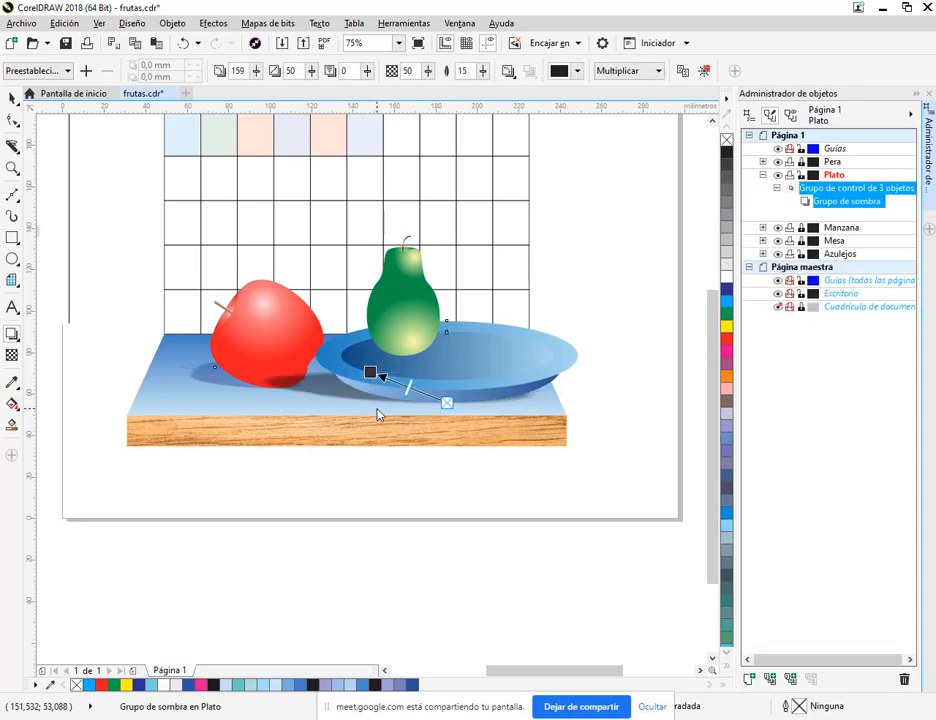
pyautogui.scroll(-2, 378, 415)
pyautogui.scroll(2, 379, 411)
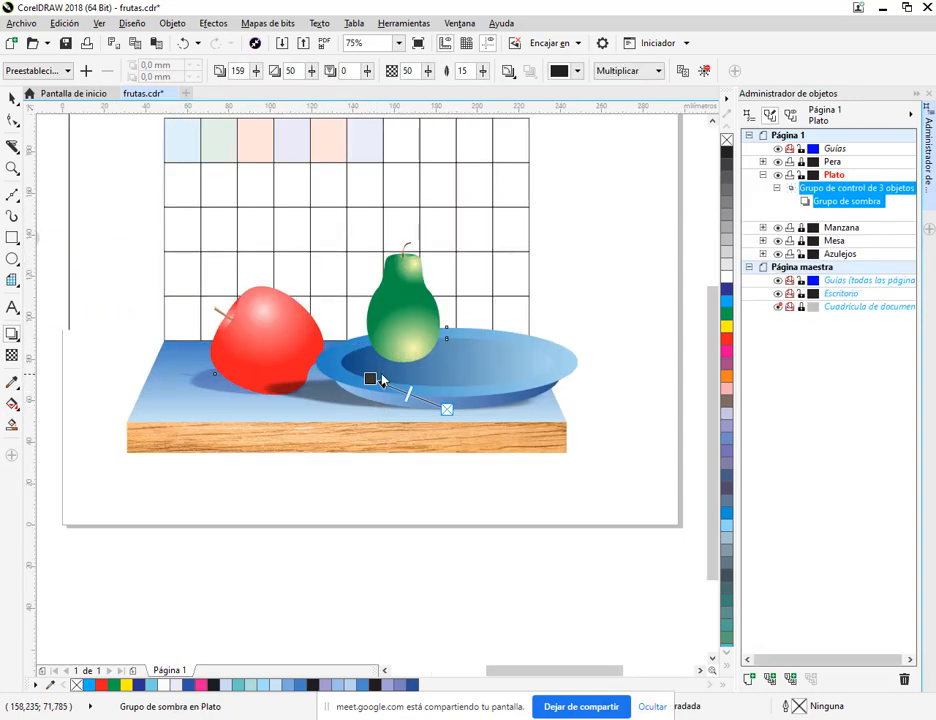
pyautogui.moveTo(372, 382); pyautogui.dragTo(432, 371)
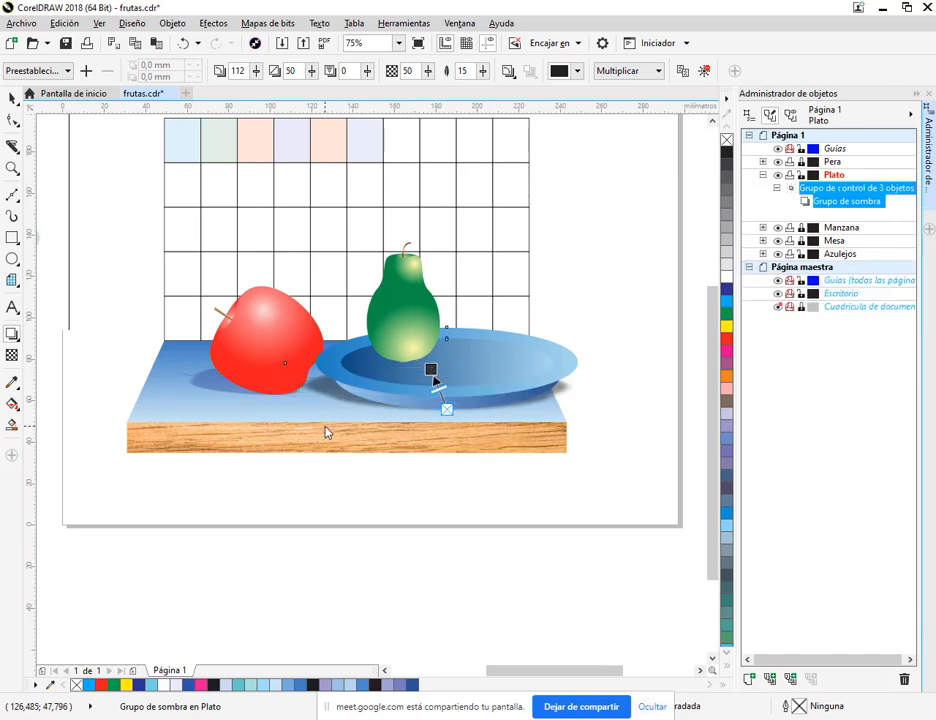
pyautogui.scroll(2, 325, 432)
pyautogui.moveTo(535, 318); pyautogui.dragTo(462, 312)
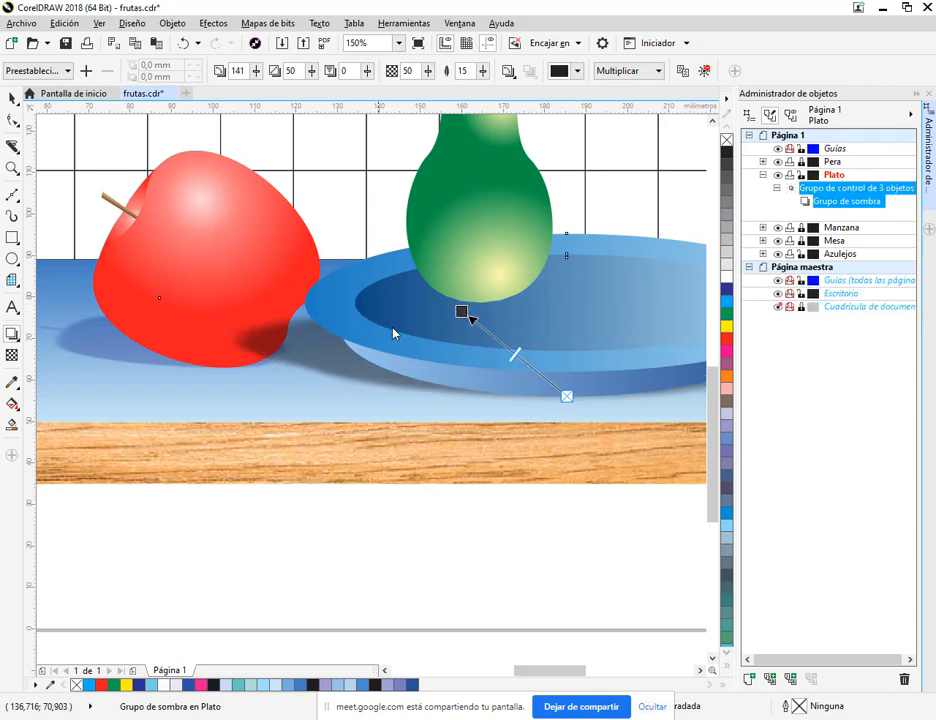
# Step: Move the Manzana layer above the Plato layer so the apple covers the plate's shadow
pyautogui.click(12, 98)
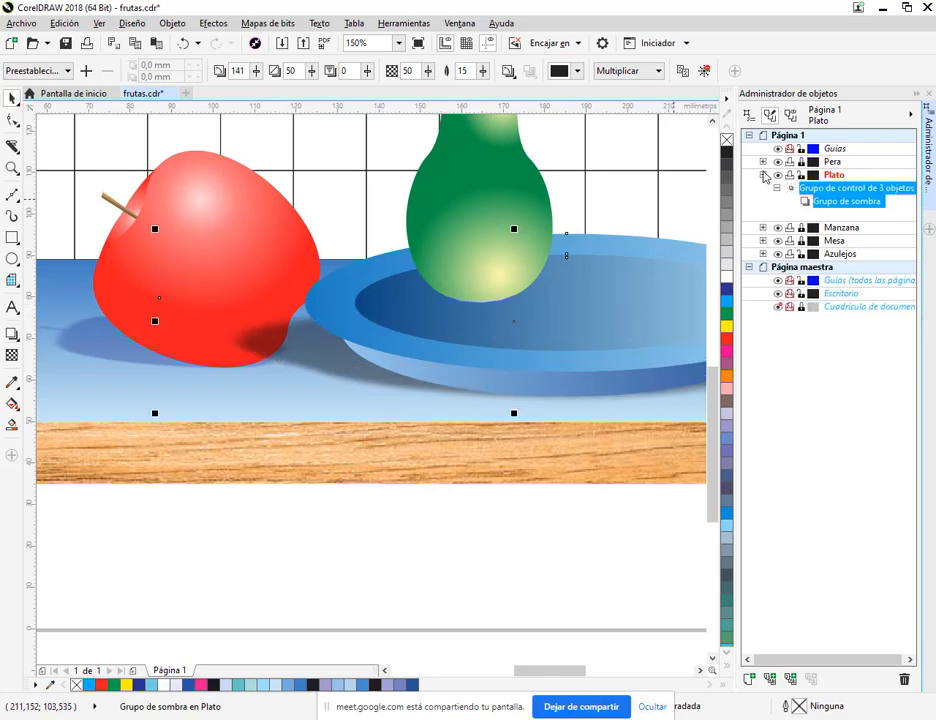
pyautogui.click(764, 175)
pyautogui.click(843, 189)
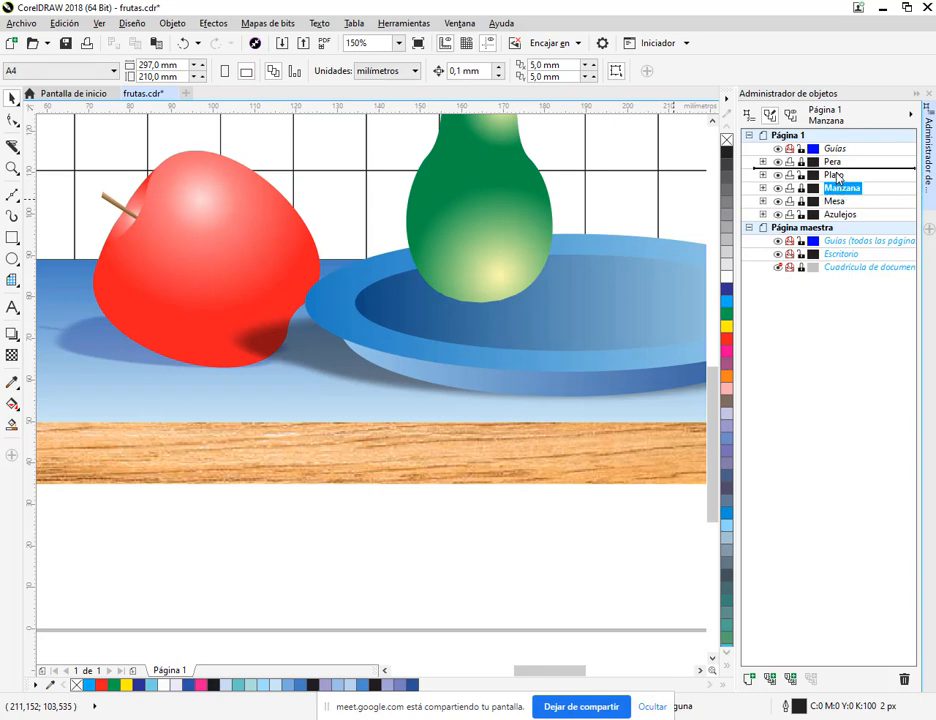
pyautogui.moveTo(843, 193); pyautogui.dragTo(840, 174)
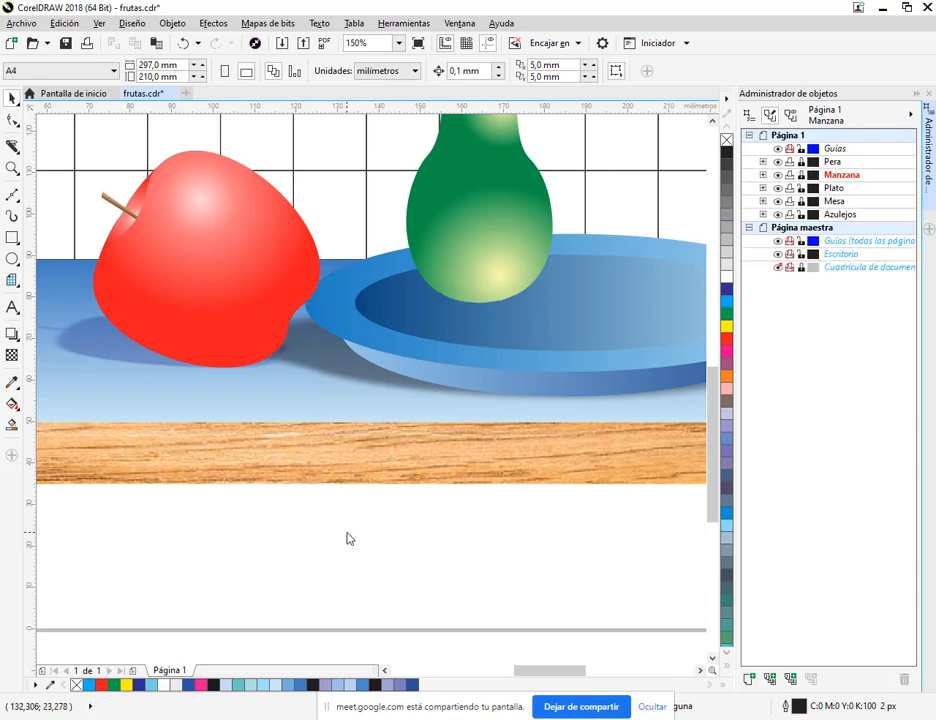
# Step: Move the pear group slightly down and to the right, deeper into the plate
pyautogui.scroll(-1, 338, 371)
pyautogui.moveTo(444, 400); pyautogui.dragTo(316, 480)
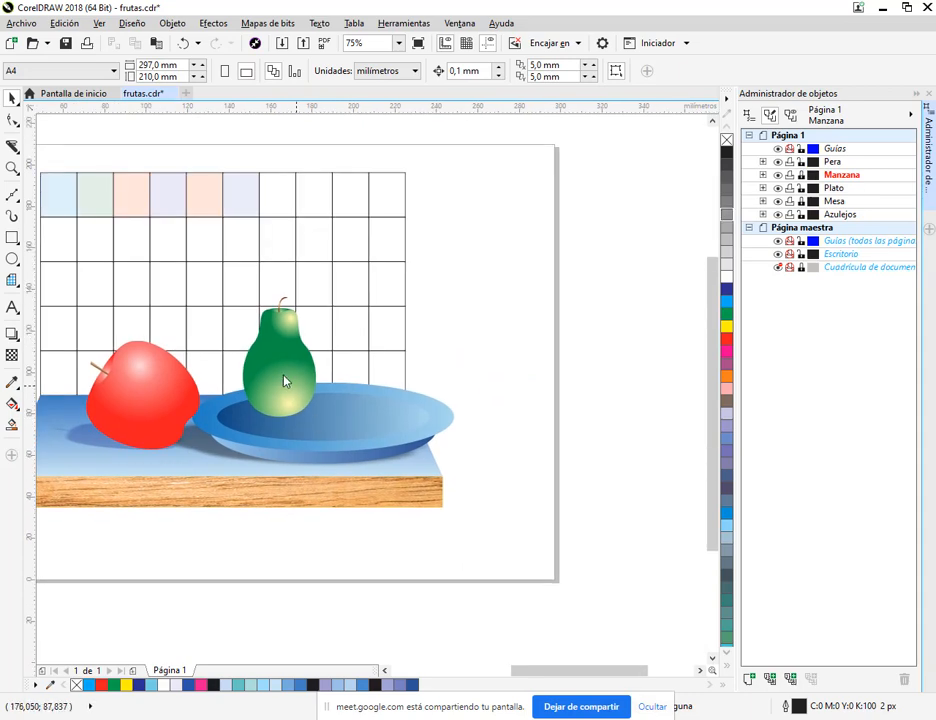
pyautogui.click(284, 381)
pyautogui.moveTo(284, 381); pyautogui.dragTo(640, 378)
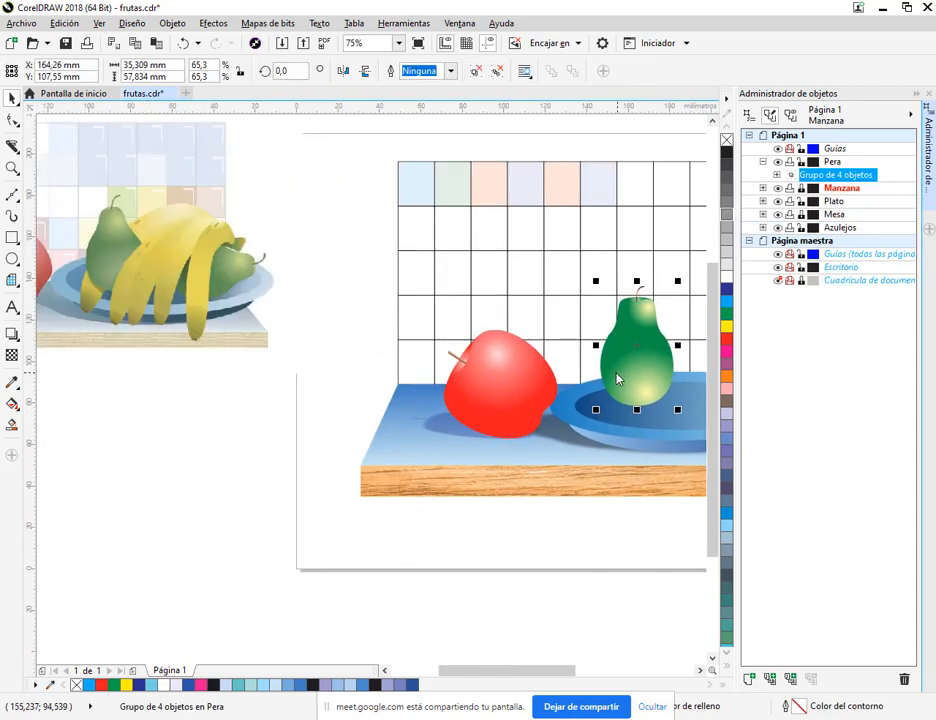
pyautogui.moveTo(631, 382); pyautogui.dragTo(560, 389)
# Step: Try a mirrored duplicate of the pear at the plate's right end, and delete the duplicate
pyautogui.rightClick(560, 384)
pyautogui.click(343, 72)
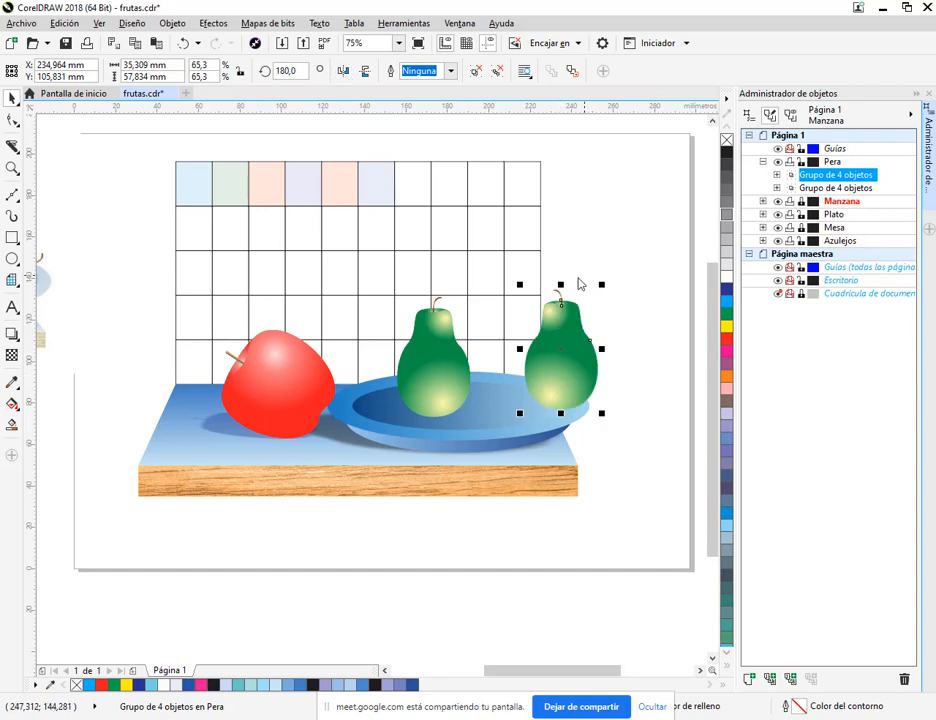
pyautogui.hscroll(-3, 280, 350)
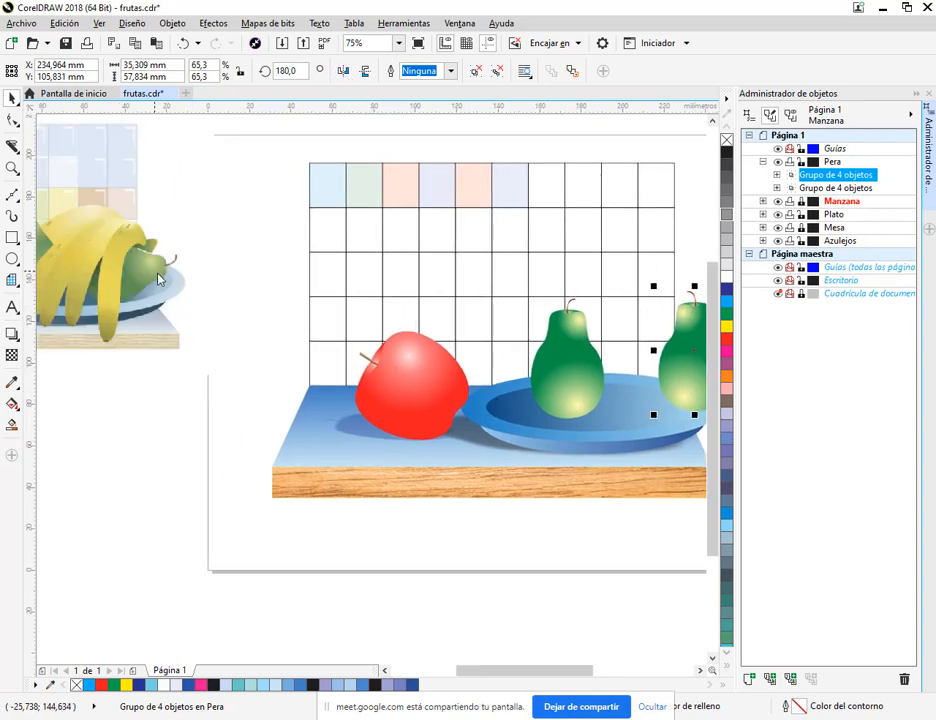
pyautogui.hscroll(4, 328, 389)
pyautogui.scroll(2, 425, 330)
pyautogui.click(425, 330)
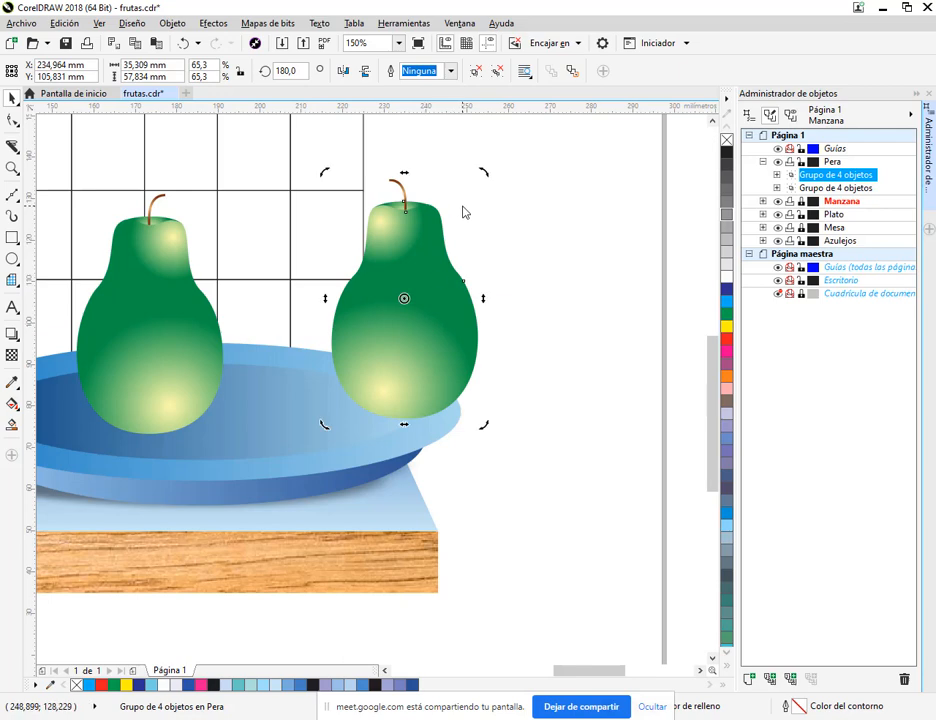
pyautogui.press('Delete')
# Step: Ungroup the remaining pear into its separate curves and ellipse, and clear the selection
pyautogui.click(125, 225)
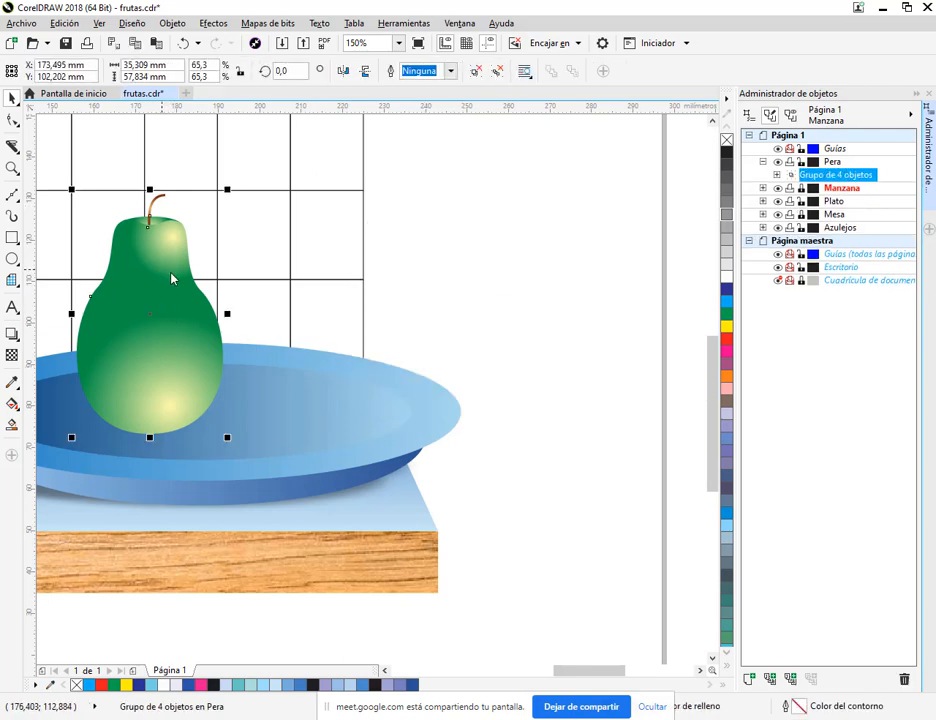
pyautogui.hscroll(-5, 124, 199)
pyautogui.click(474, 71)
pyautogui.click(566, 194)
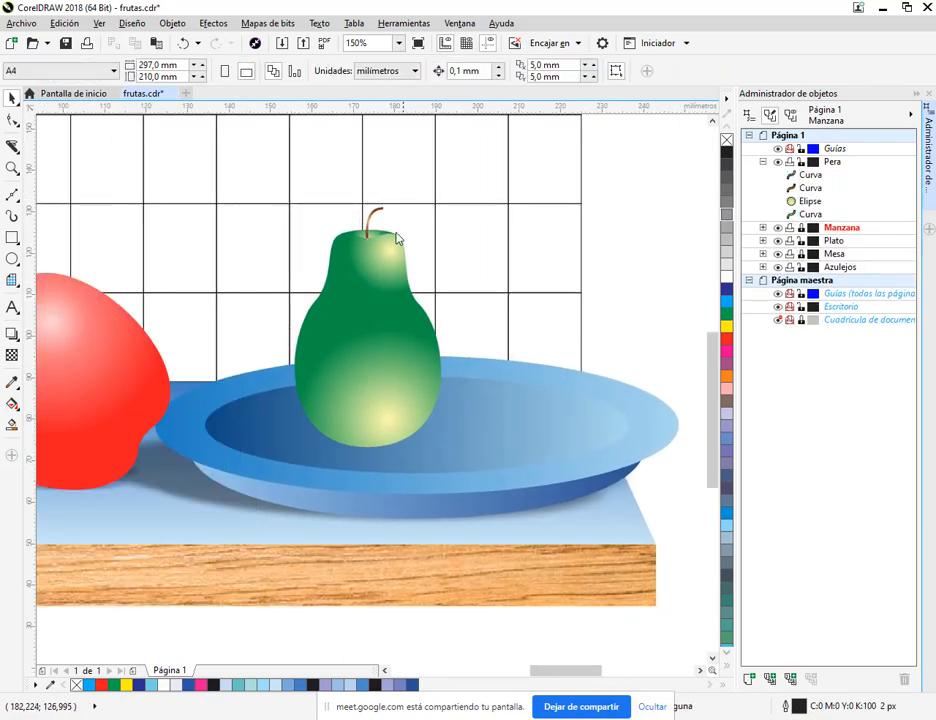
# Step: Change the pale yellow center stop of the pear's upper body gradient to a light yellow-green, #E4FFAD
pyautogui.scroll(2, 393, 240)
pyautogui.click(409, 224)
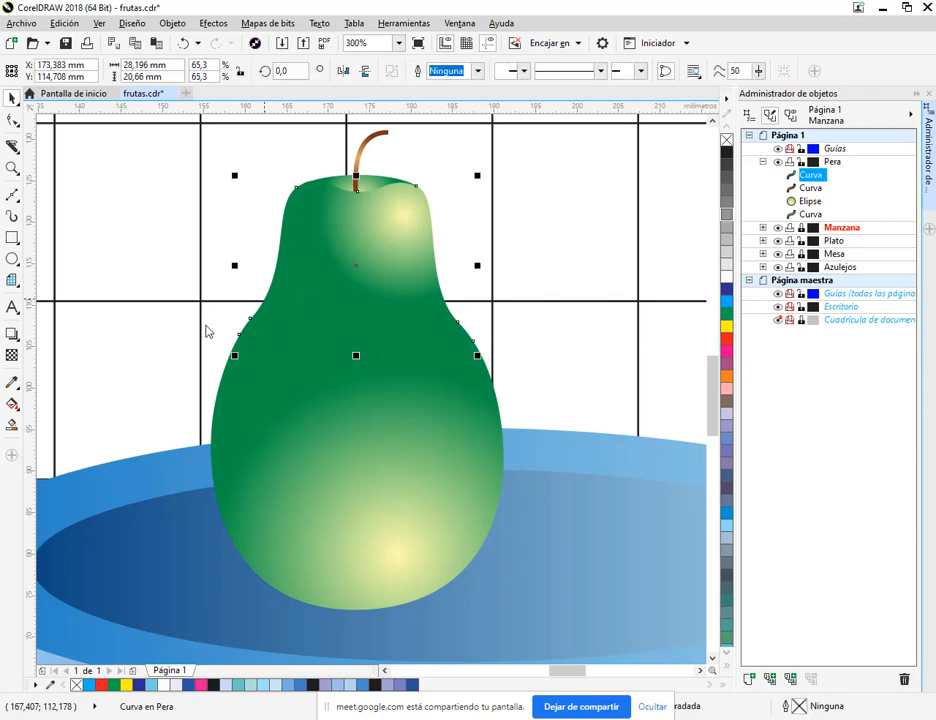
pyautogui.click(12, 404)
pyautogui.click(405, 217)
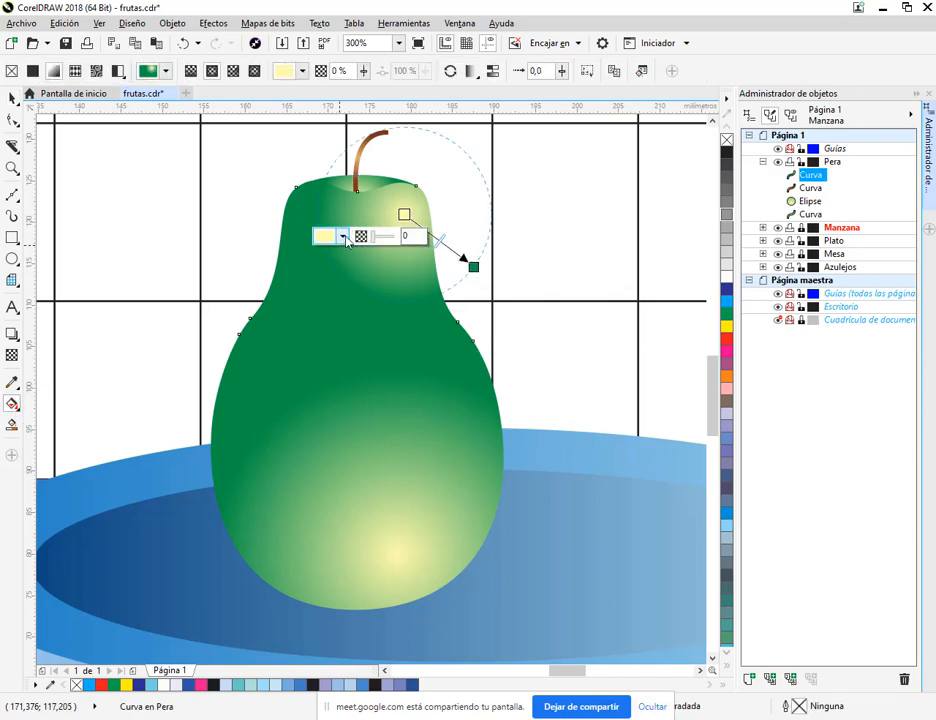
pyautogui.click(341, 236)
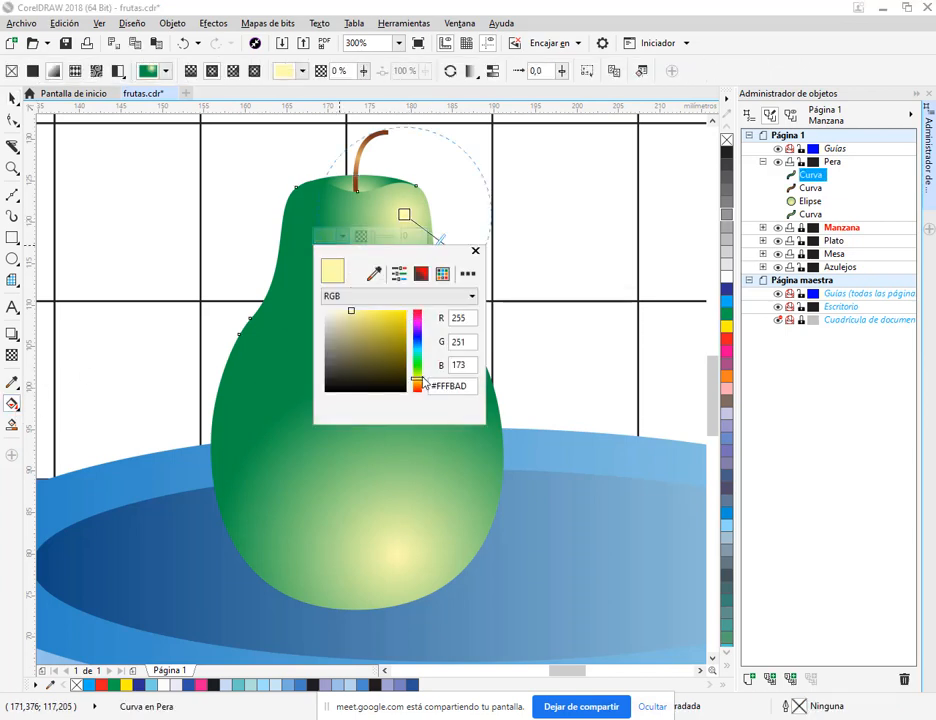
pyautogui.click(419, 377)
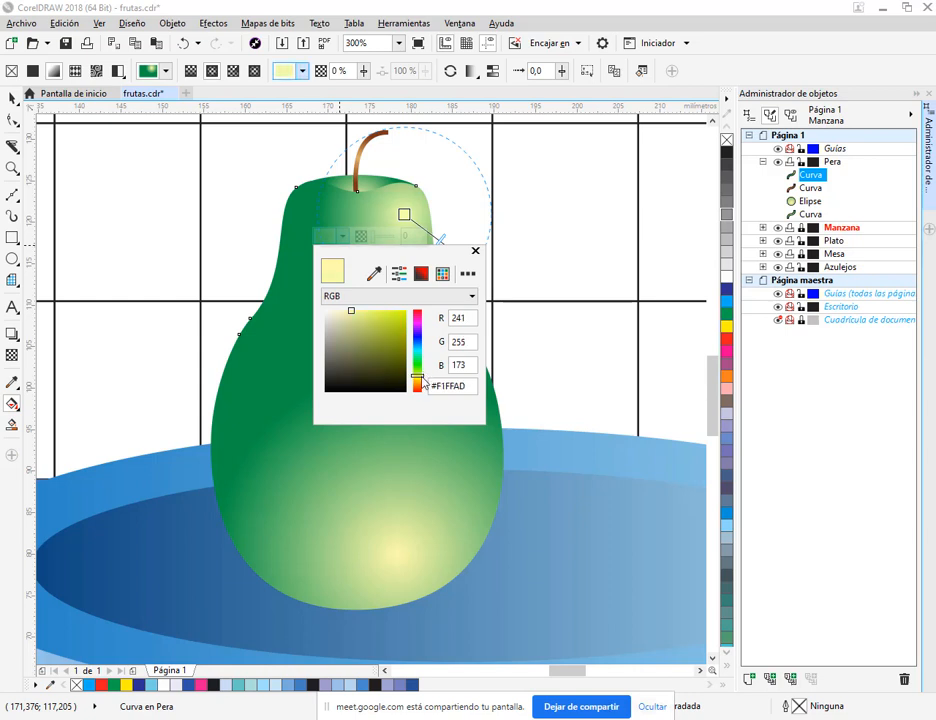
pyautogui.click(420, 375)
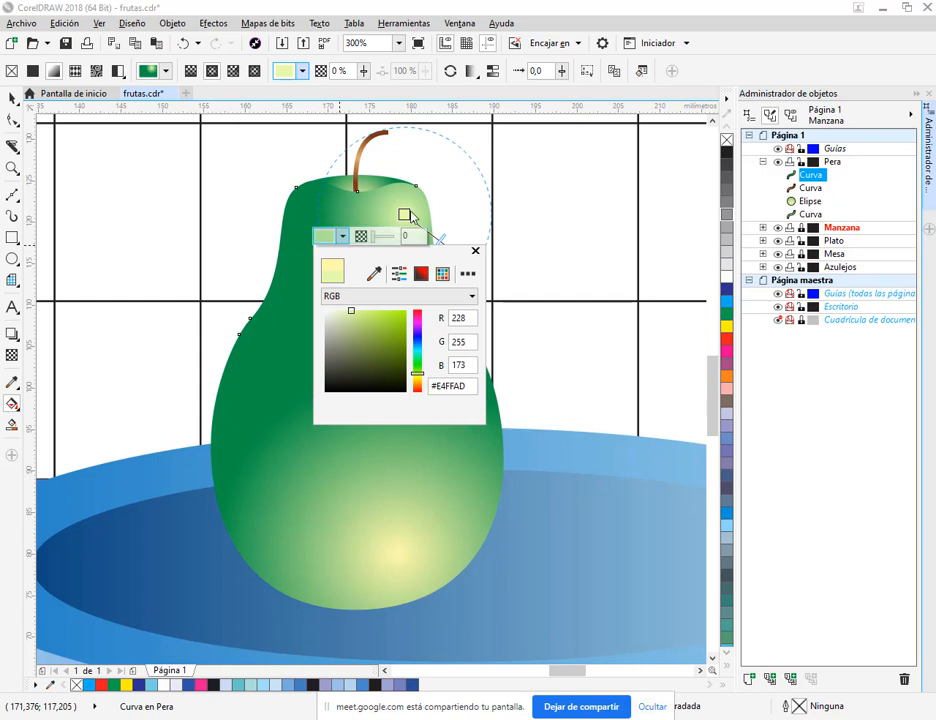
# Step: Copy the upper body's gradient fill to the pear's lower body, move its light center near the base, and widen the glow
pyautogui.click(12, 97)
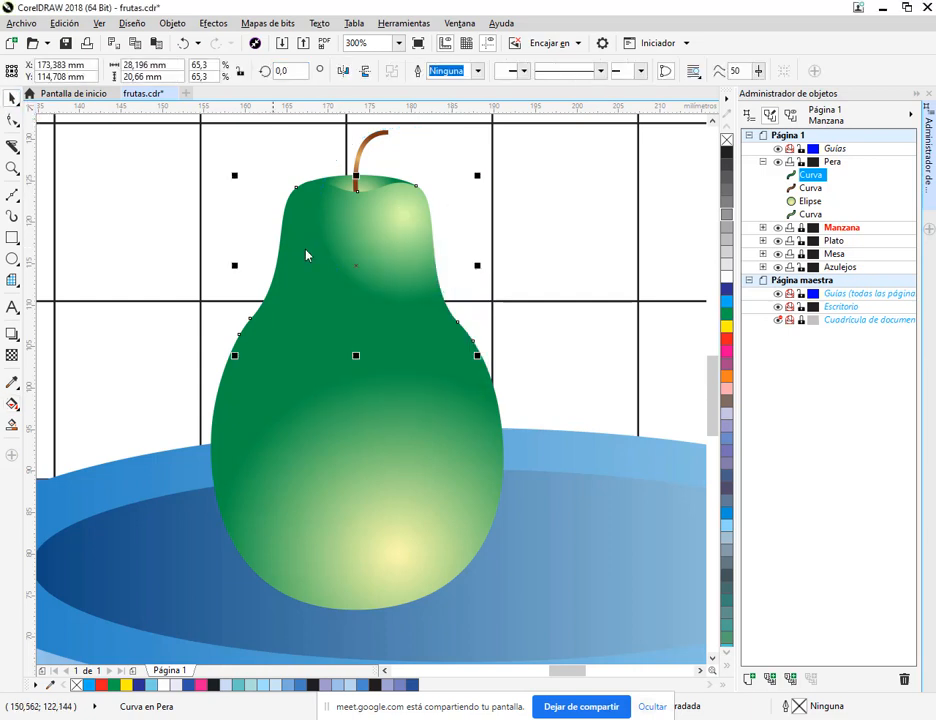
pyautogui.moveTo(403, 231); pyautogui.dragTo(378, 548)
pyautogui.click(419, 593)
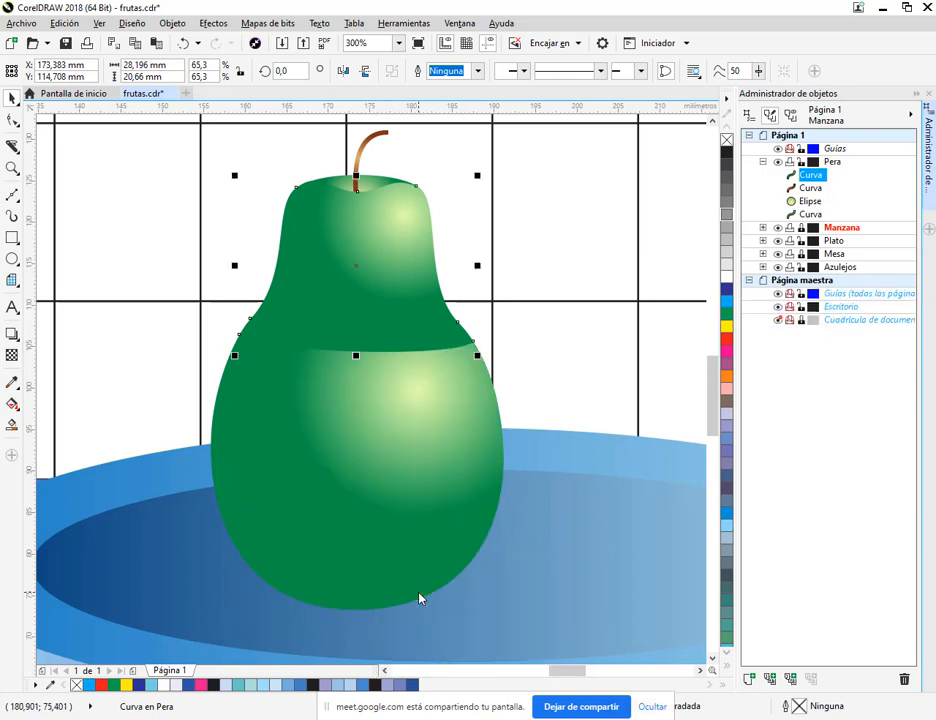
pyautogui.click(12, 404)
pyautogui.click(422, 424)
pyautogui.moveTo(418, 389); pyautogui.dragTo(386, 568)
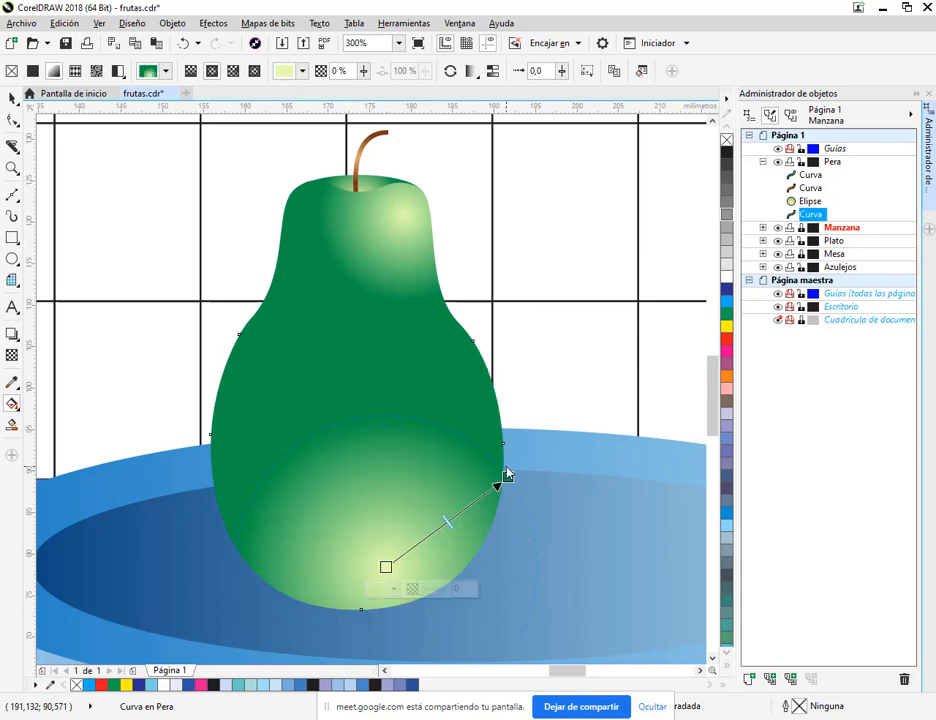
pyautogui.moveTo(507, 477); pyautogui.dragTo(485, 427)
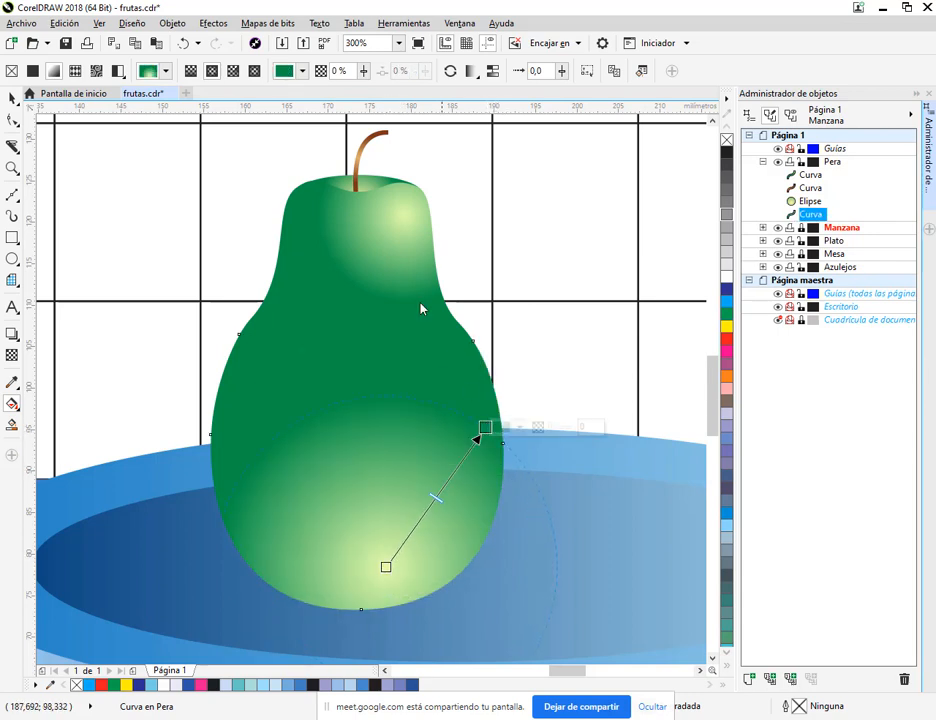
# Step: Copy the upper body's gradient fill to the ellipse at the top of the pear
pyautogui.click(12, 98)
pyautogui.click(410, 228)
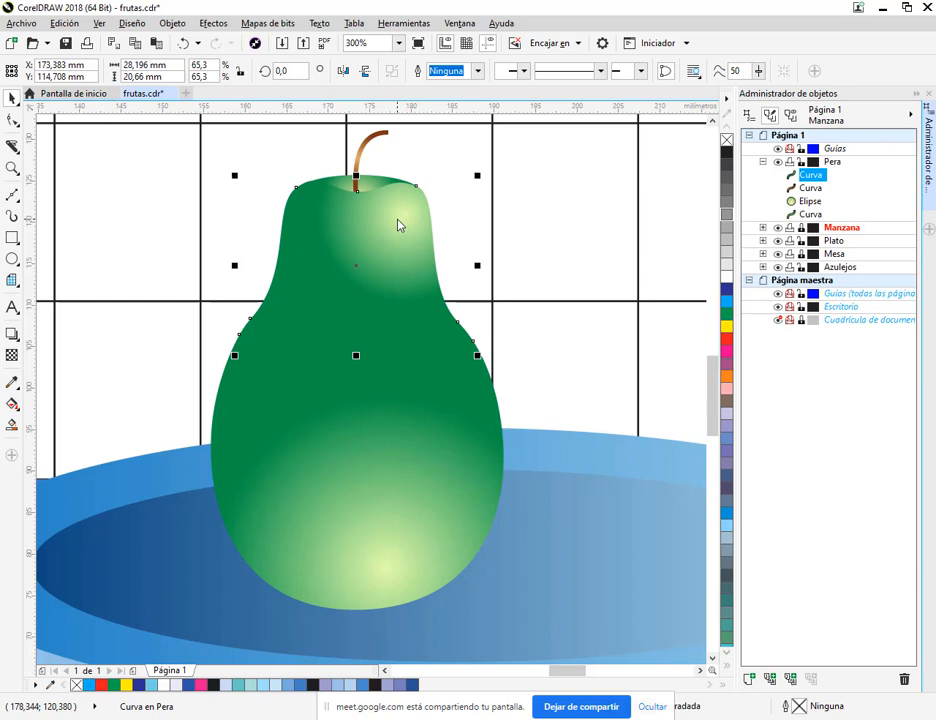
pyautogui.moveTo(397, 224); pyautogui.dragTo(366, 190)
pyautogui.click(422, 231)
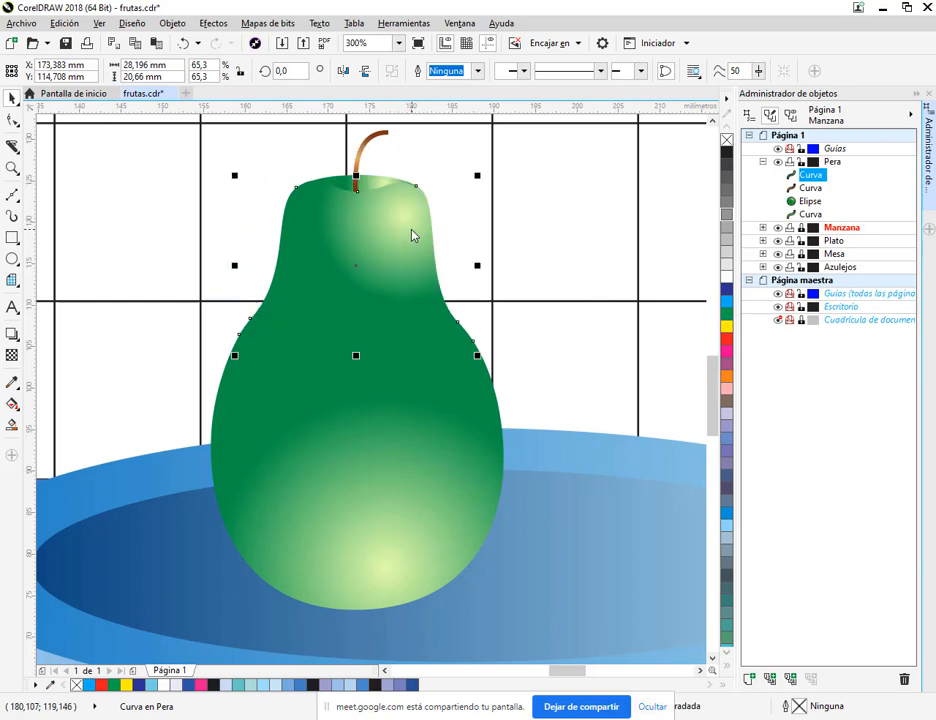
# Step: Move the top ellipse's gradient center to the stem's base and shorten its reach to just above the rim
pyautogui.click(302, 158)
pyautogui.click(310, 192)
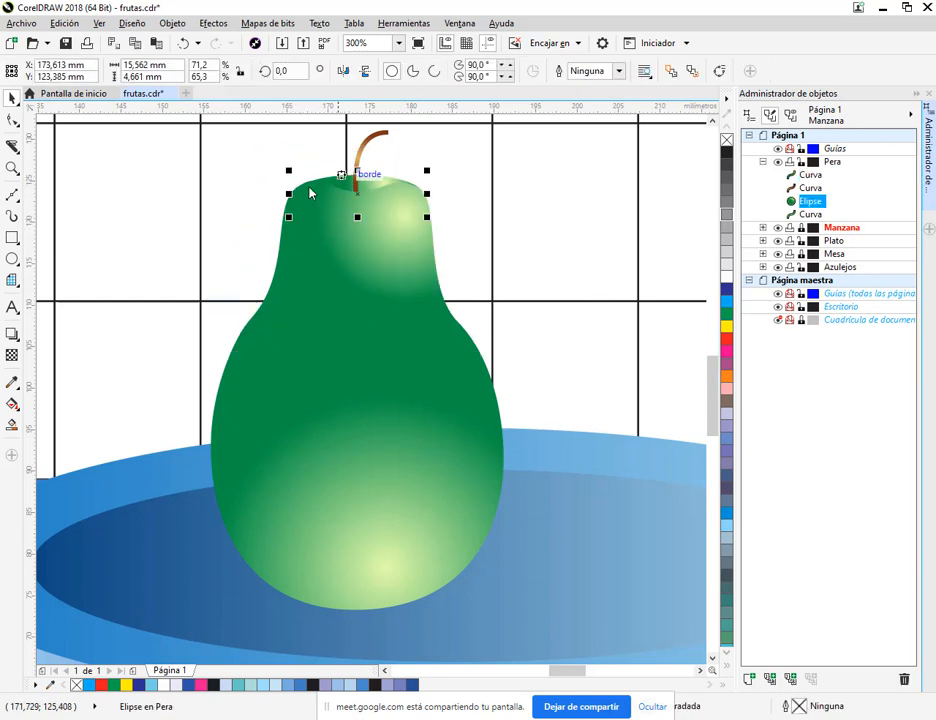
pyautogui.click(12, 404)
pyautogui.scroll(2, 362, 145)
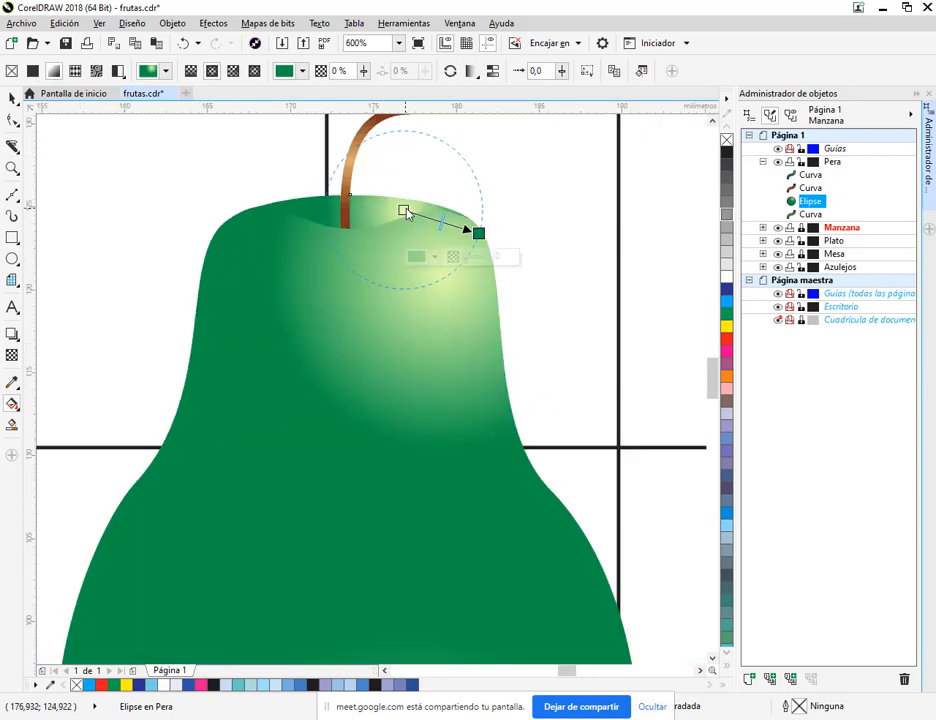
pyautogui.moveTo(403, 211); pyautogui.dragTo(354, 248)
pyautogui.moveTo(354, 246); pyautogui.dragTo(379, 187)
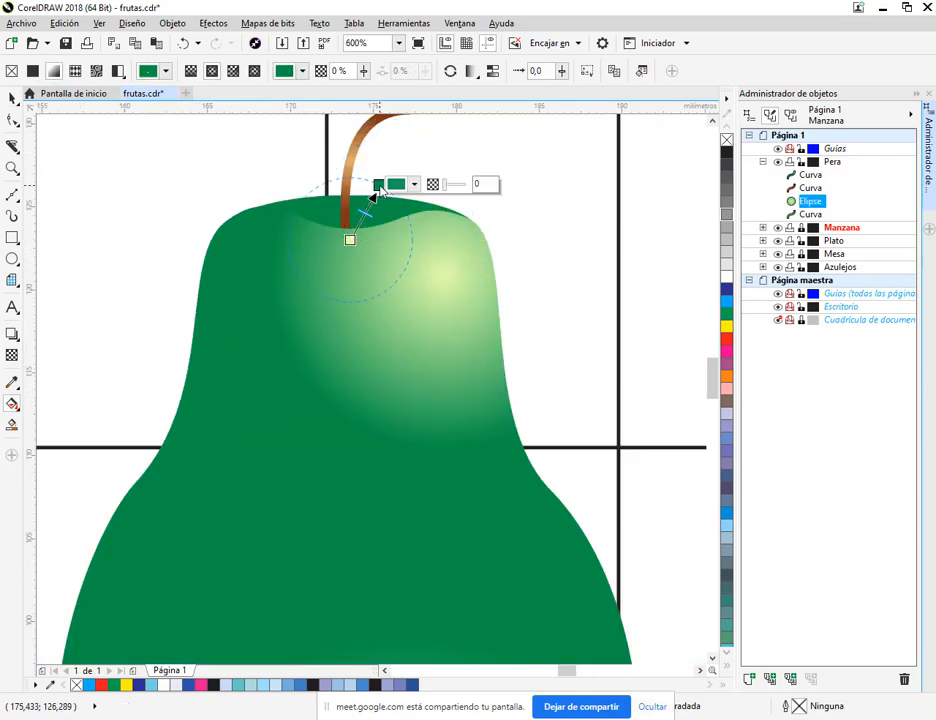
pyautogui.click(351, 241)
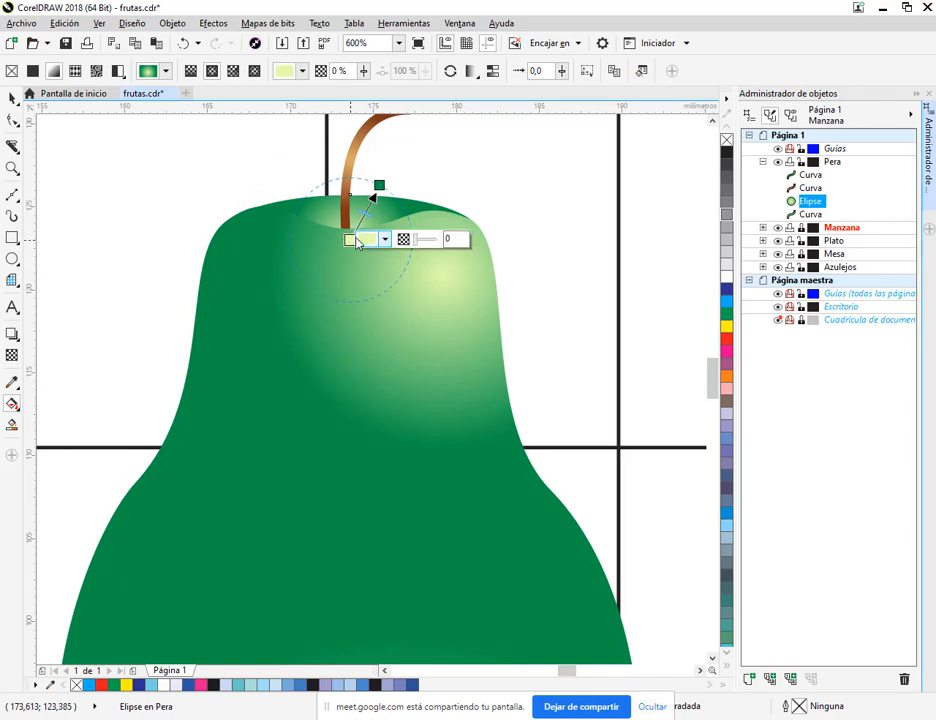
pyautogui.click(12, 98)
# Step: Make Pera the active layer and group the pear's three curves and ellipse
pyautogui.scroll(-1, 318, 287)
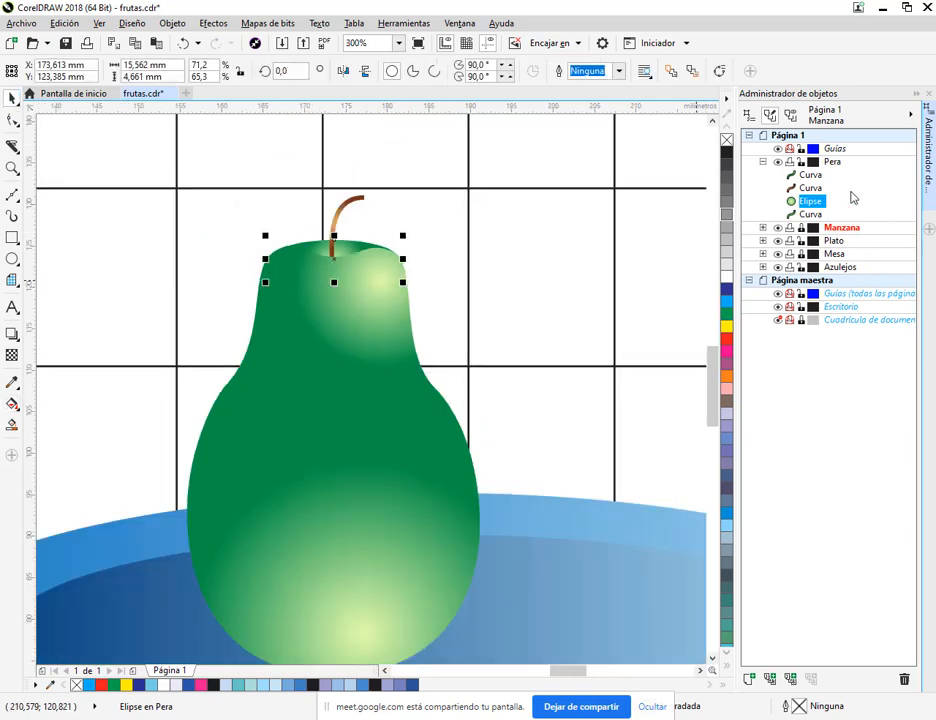
pyautogui.click(838, 164)
pyautogui.scroll(-1, 578, 287)
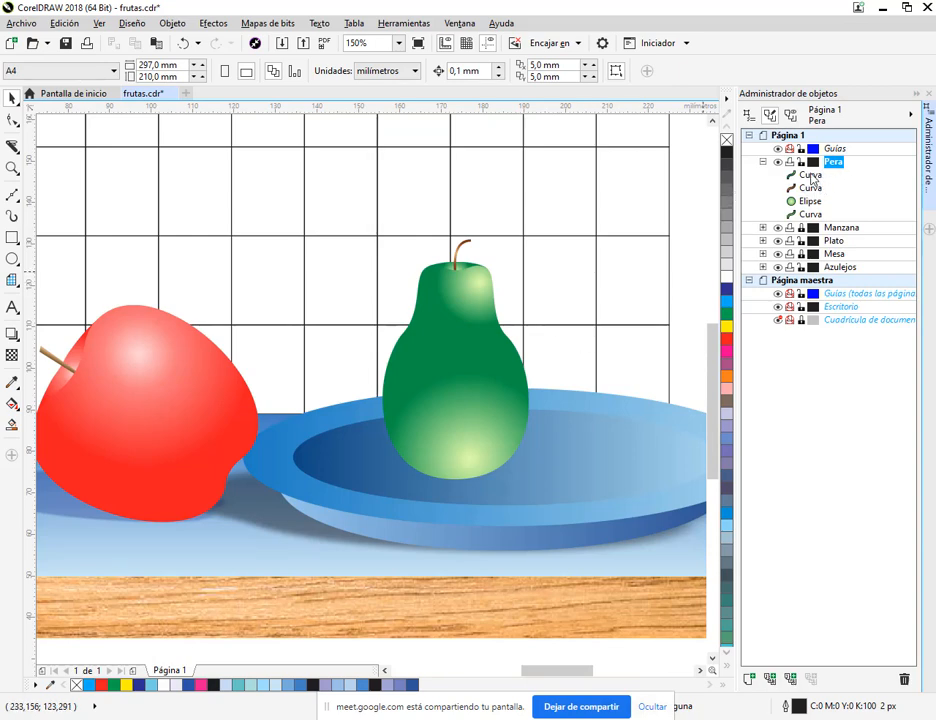
pyautogui.click(810, 175)
pyautogui.keyDown('shift'); pyautogui.click(813, 190); pyautogui.keyUp('shift')
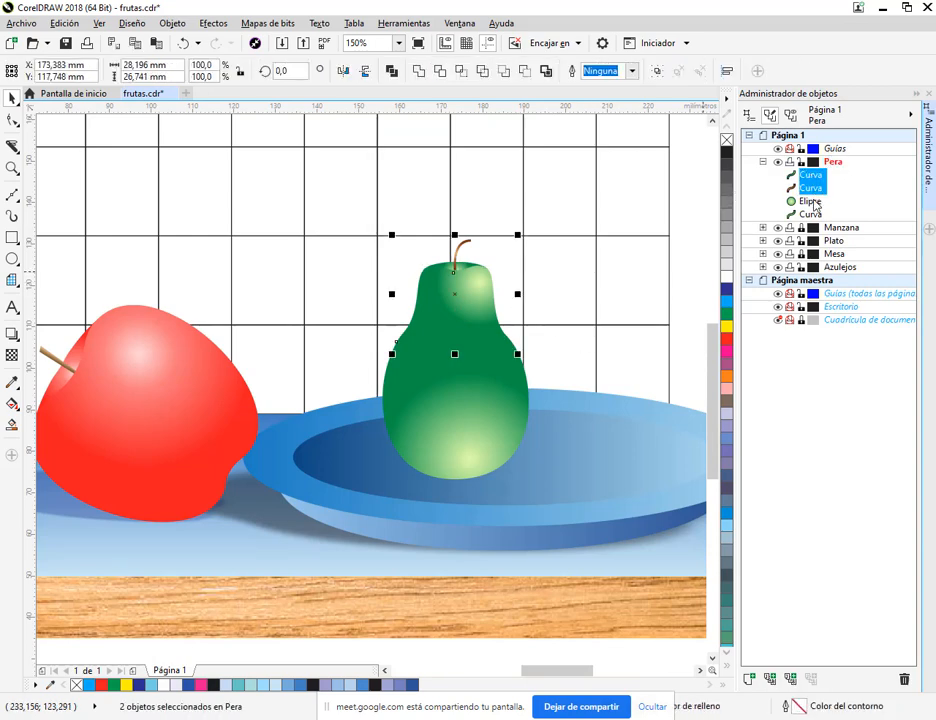
pyautogui.keyDown('shift'); pyautogui.click(814, 202); pyautogui.keyUp('shift')
pyautogui.keyDown('shift'); pyautogui.click(812, 215); pyautogui.keyUp('shift')
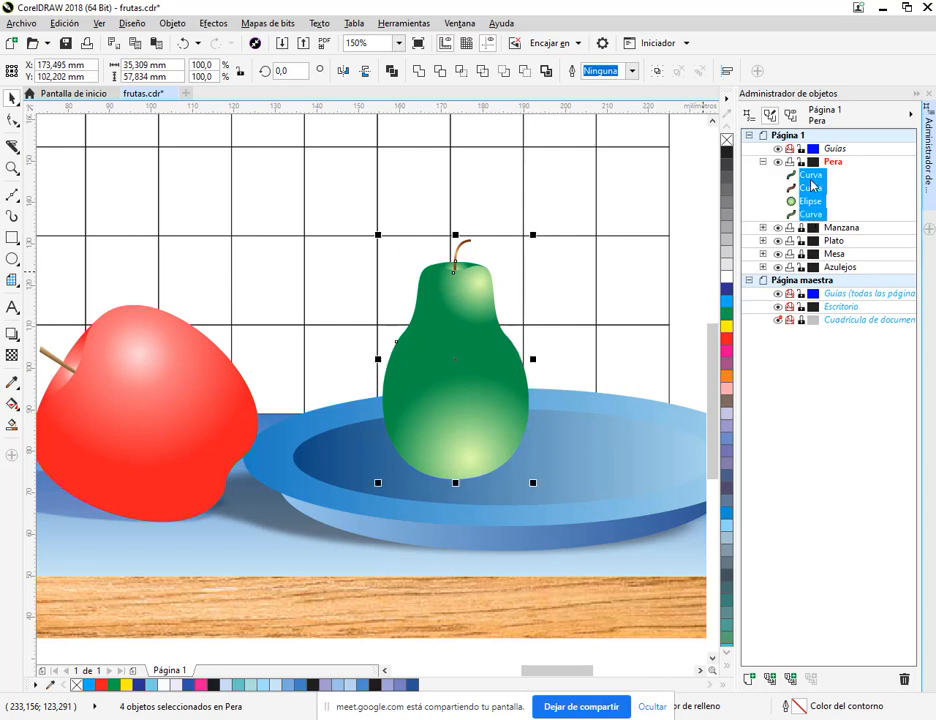
pyautogui.hotkey('ctrl', 'g')
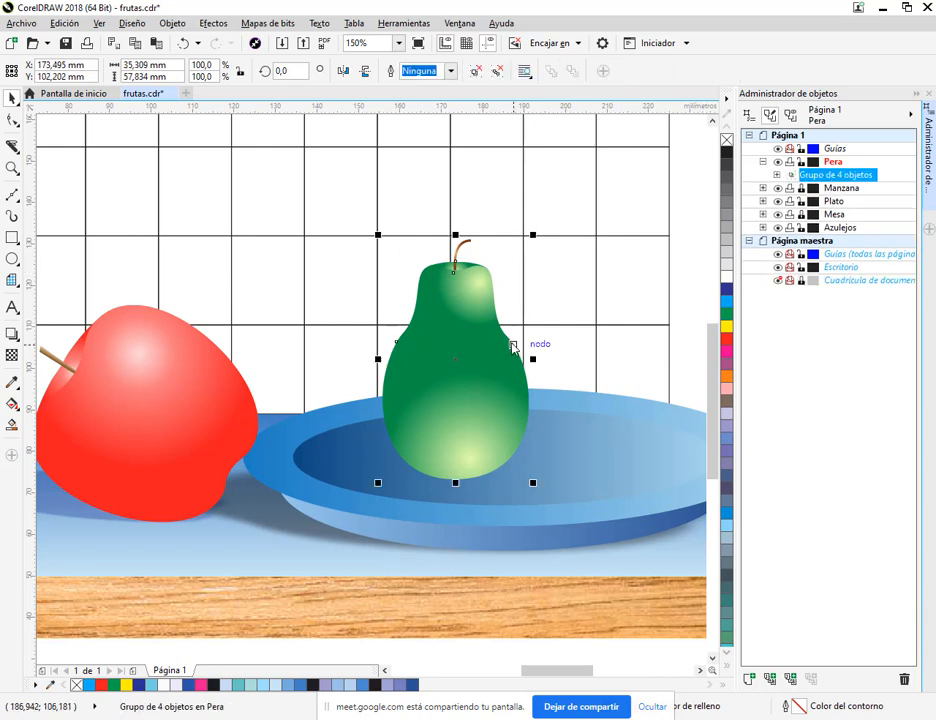
# Step: Duplicate the pear group onto the plate's right half and mirror the copy horizontally
pyautogui.hscroll(1, 430, 347)
pyautogui.moveTo(428, 347); pyautogui.dragTo(564, 370)
pyautogui.press('KP_Add')
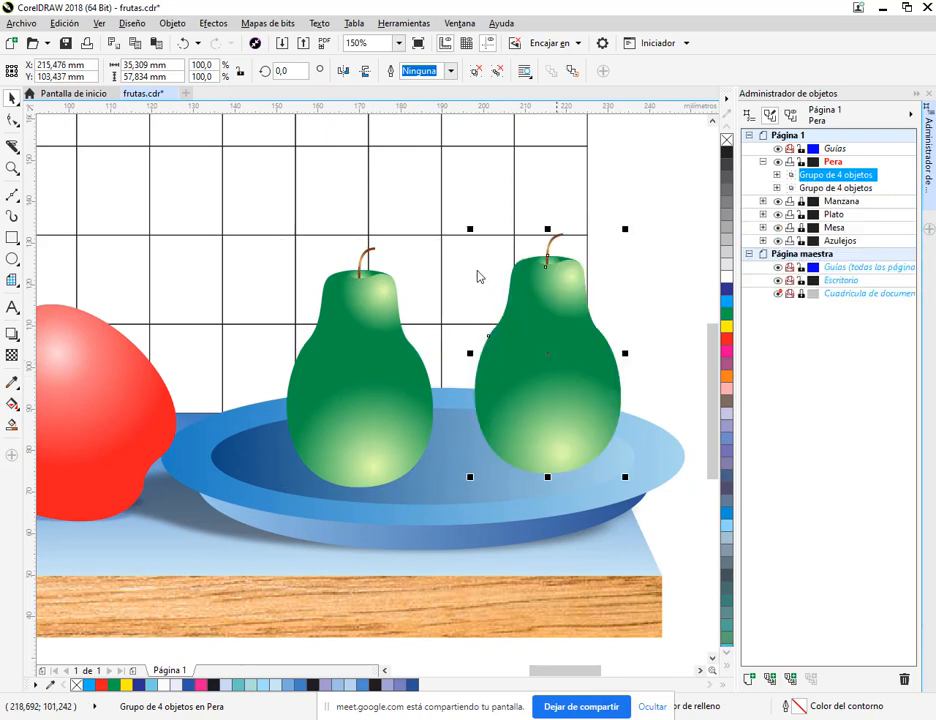
pyautogui.click(363, 70)
# Step: Rotate the mirrored pear clockwise about its base, place it leaning over the plate's right rim, and clear the selection
pyautogui.click(577, 309)
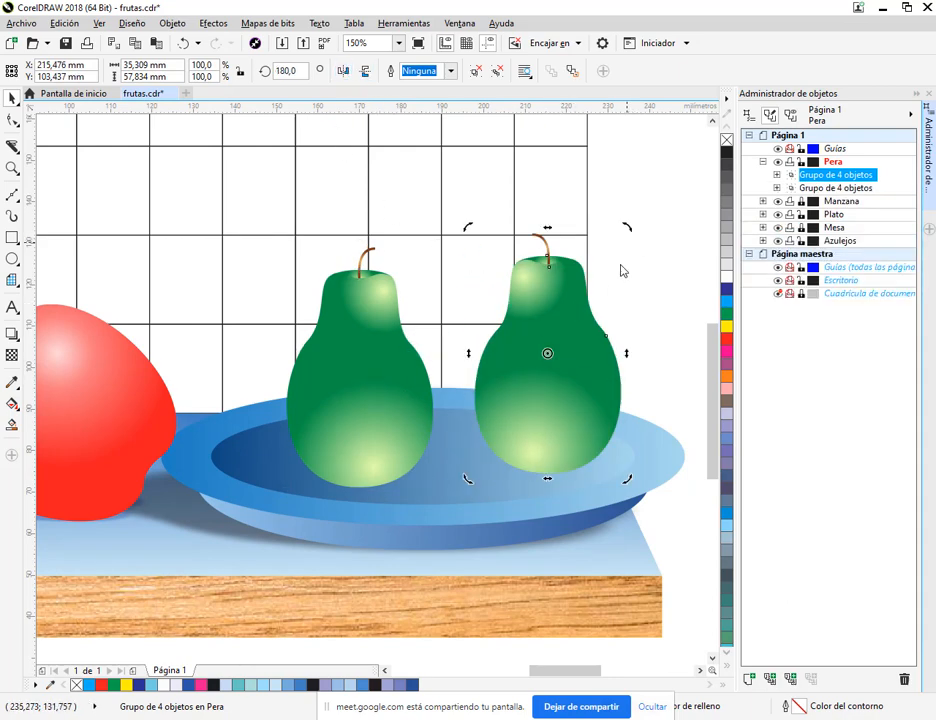
pyautogui.moveTo(552, 366); pyautogui.dragTo(541, 462)
pyautogui.moveTo(631, 230); pyautogui.dragTo(673, 437)
pyautogui.moveTo(612, 443); pyautogui.dragTo(579, 423)
pyautogui.click(621, 264)
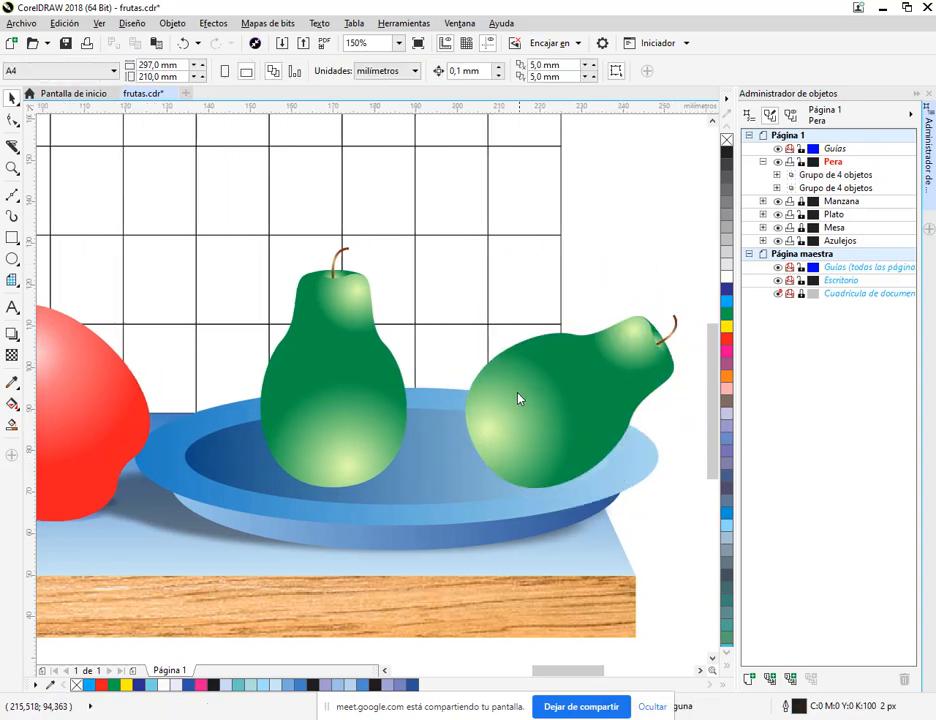
# Step: Compare the drawing with the reference picture, and examine the plate group's gradient fills
pyautogui.scroll(-1, 518, 396)
pyautogui.moveTo(440, 429); pyautogui.dragTo(642, 419)
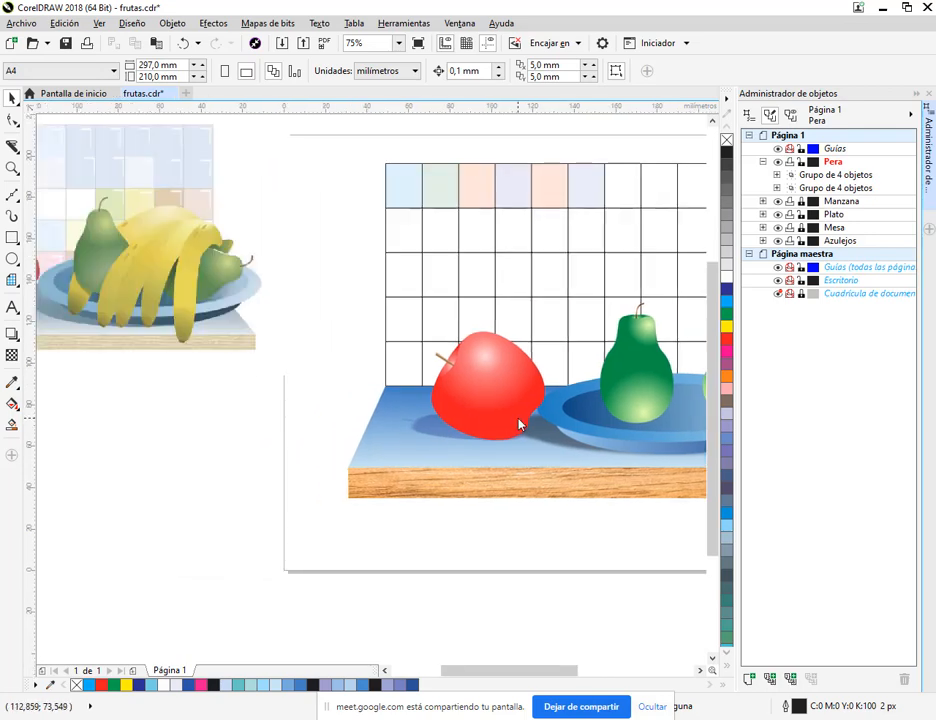
pyautogui.moveTo(519, 425); pyautogui.dragTo(318, 392)
pyautogui.moveTo(531, 371); pyautogui.dragTo(461, 420)
pyautogui.click(452, 411)
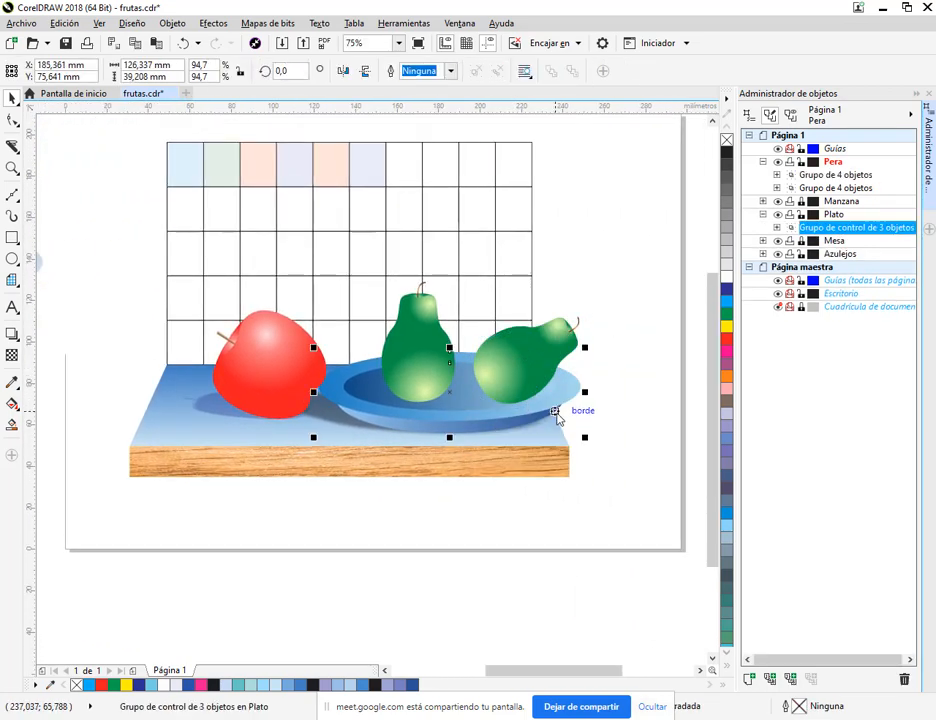
pyautogui.scroll(2, 551, 429)
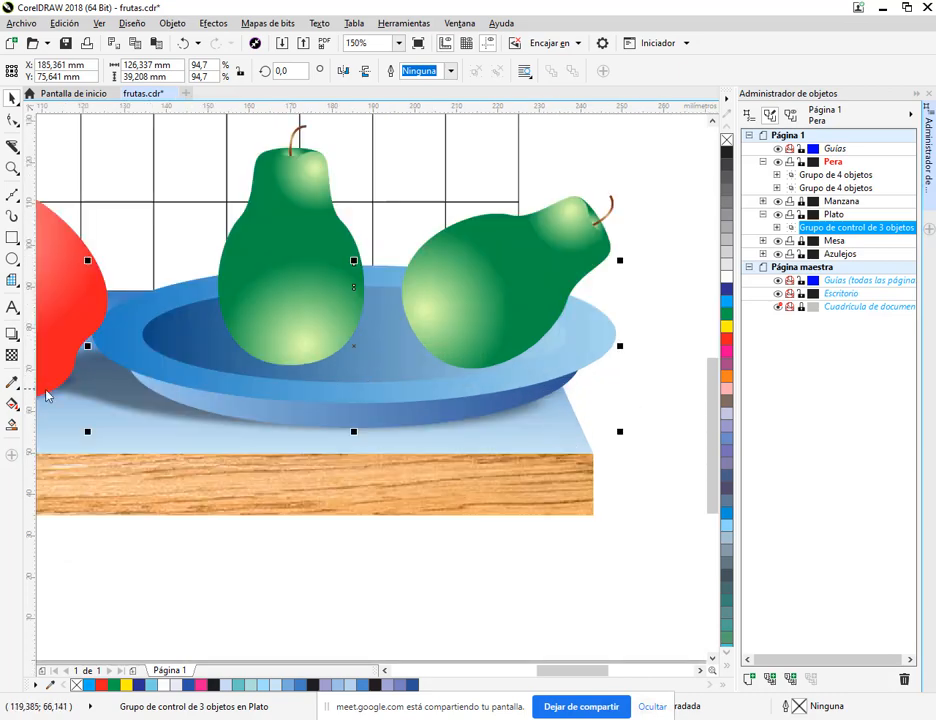
pyautogui.click(12, 403)
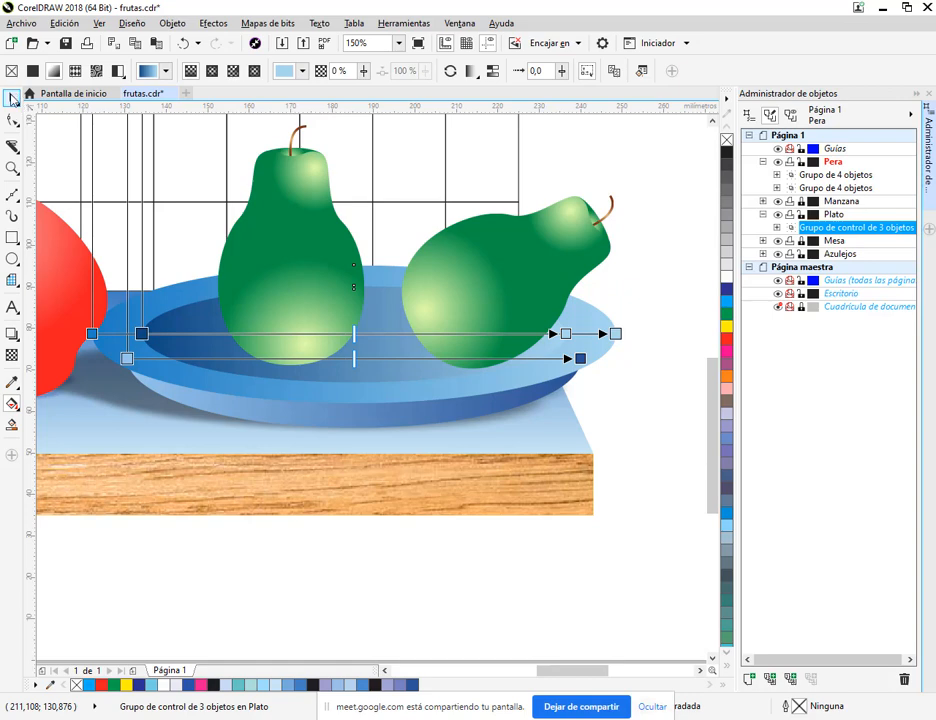
pyautogui.click(12, 97)
# Step: Try to ungroup the plate's control group while its shadow is still attached
pyautogui.rightClick(362, 387)
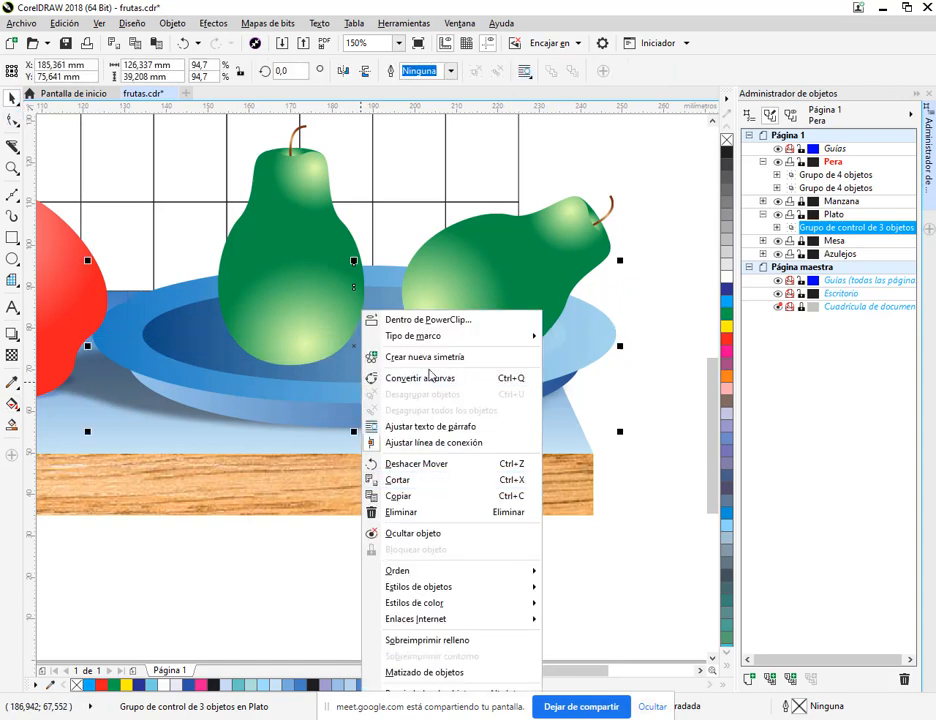
pyautogui.click(308, 410)
pyautogui.click(399, 562)
pyautogui.click(372, 388)
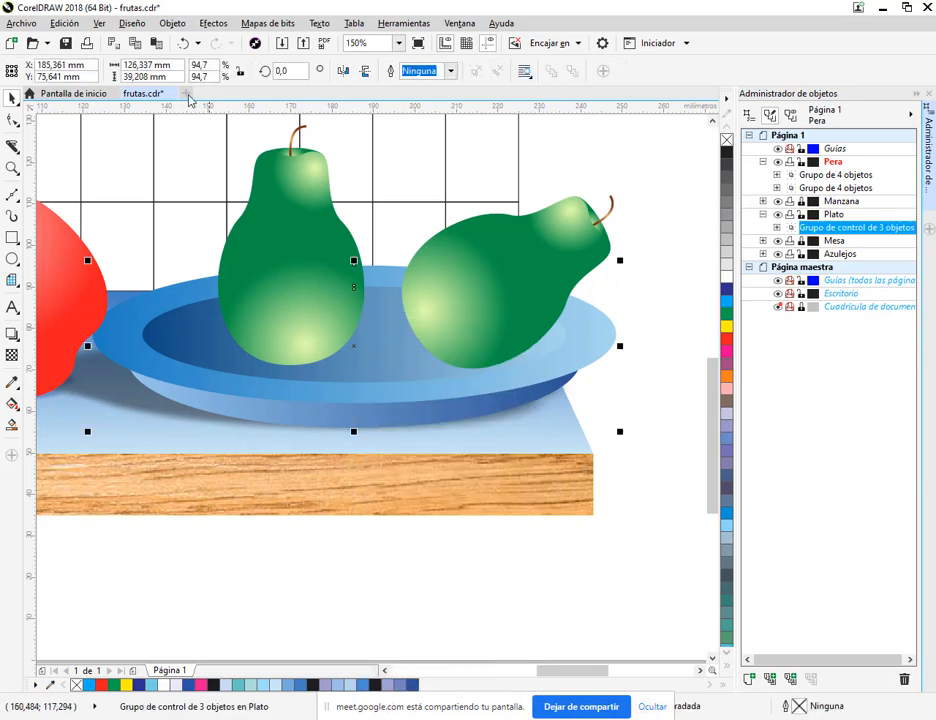
pyautogui.click(175, 23)
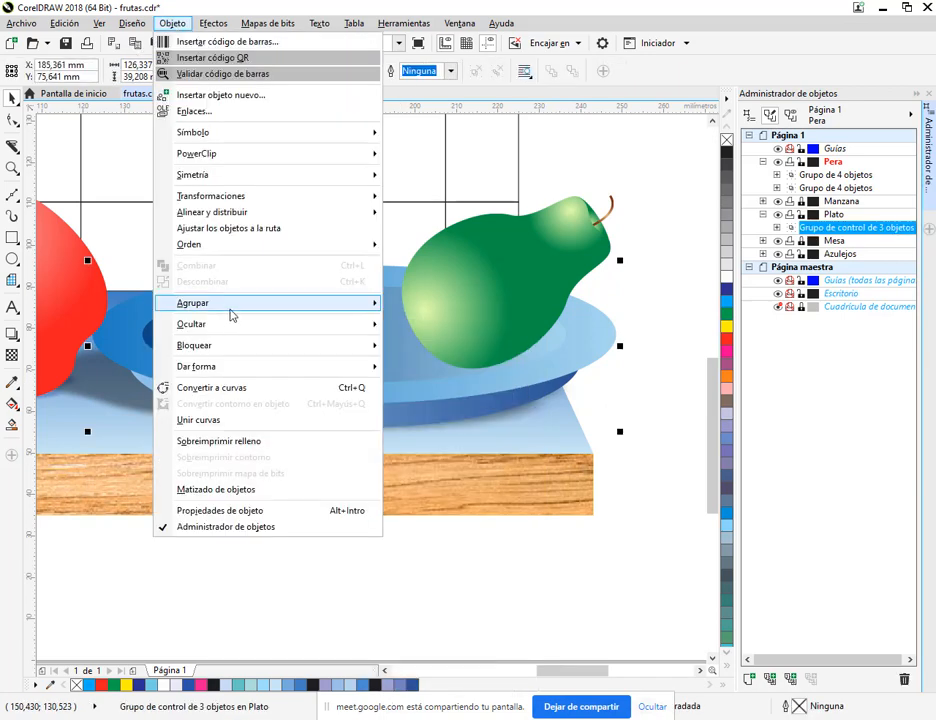
pyautogui.moveTo(316, 305)
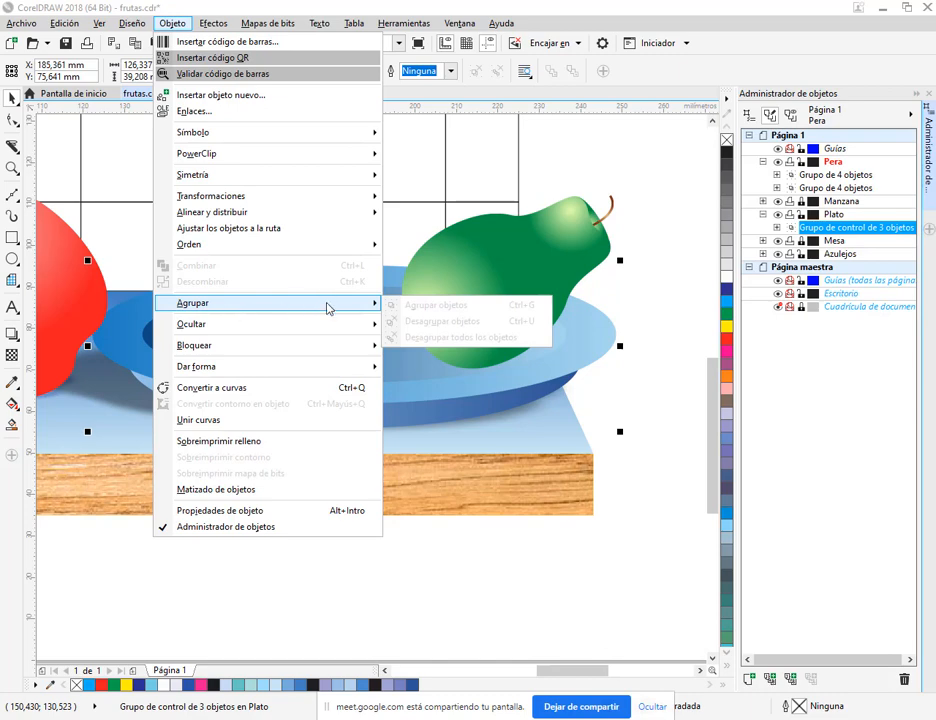
pyautogui.click(685, 252)
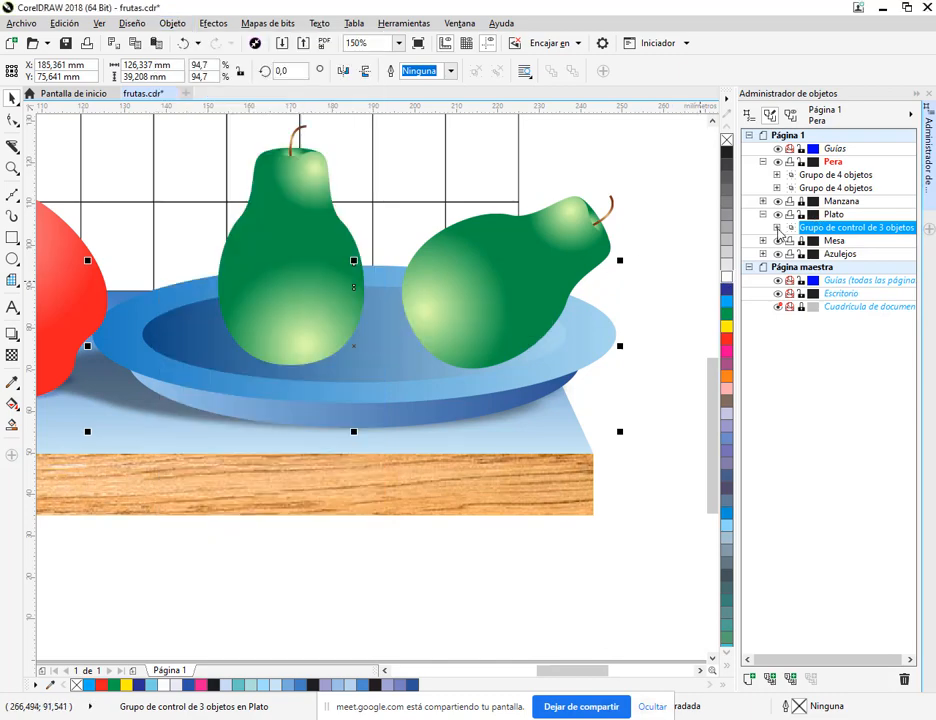
# Step: Remove the drop shadow from the plate group and ungroup it into its three ellipses
pyautogui.click(777, 228)
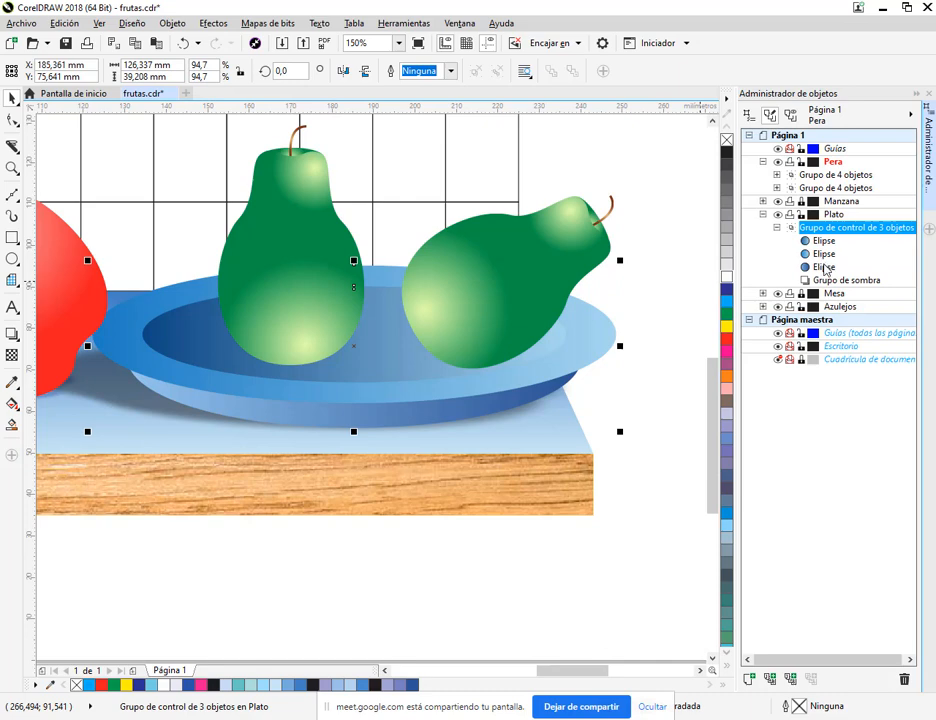
pyautogui.click(829, 281)
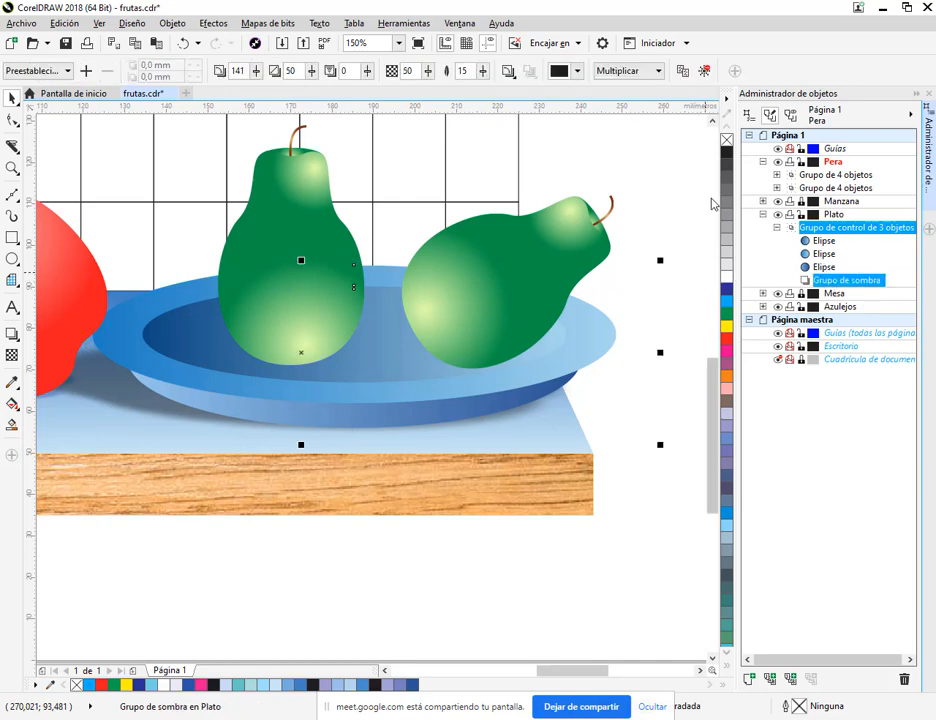
pyautogui.click(599, 350)
pyautogui.click(601, 357)
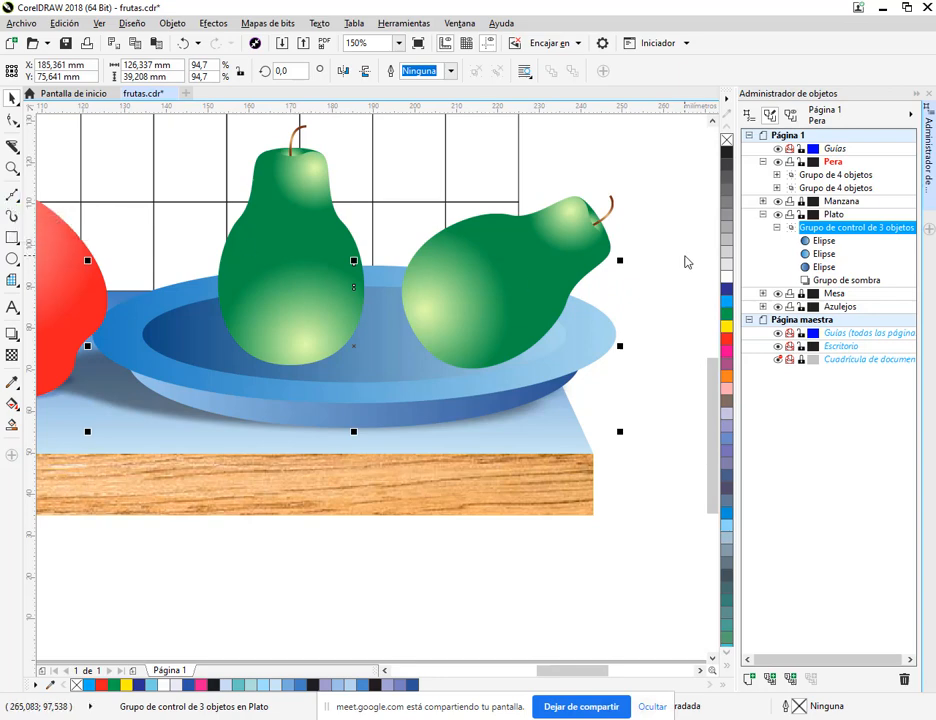
pyautogui.click(828, 283)
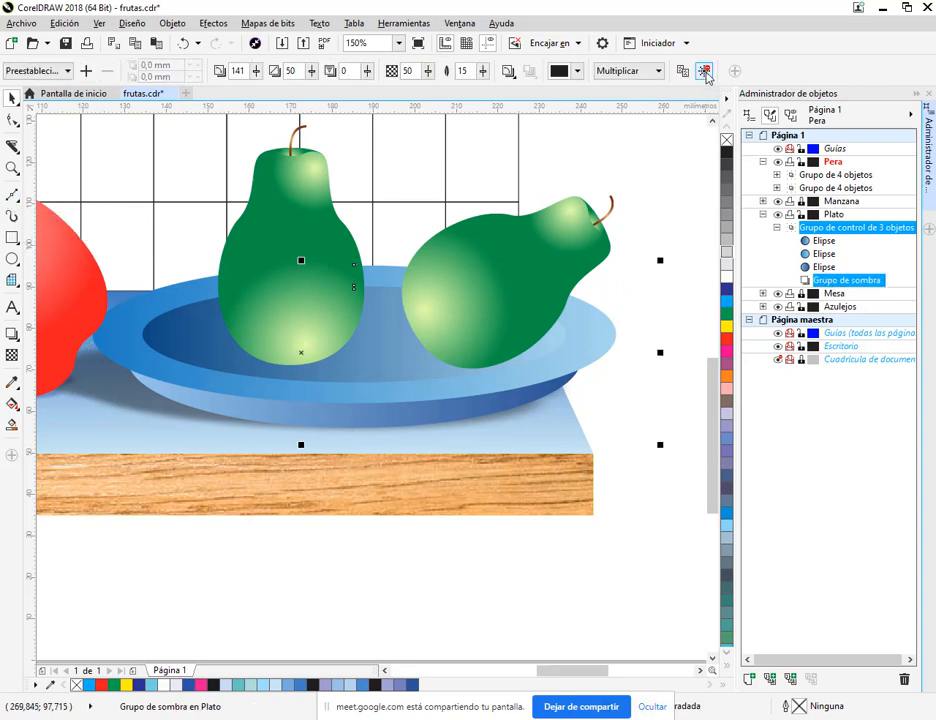
pyautogui.click(704, 71)
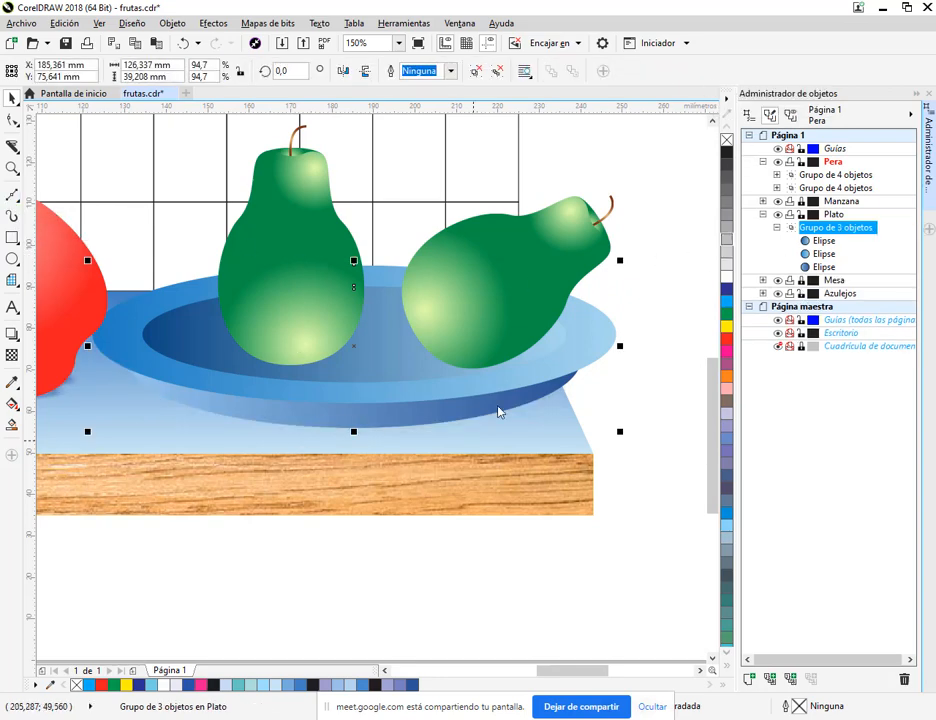
pyautogui.click(475, 71)
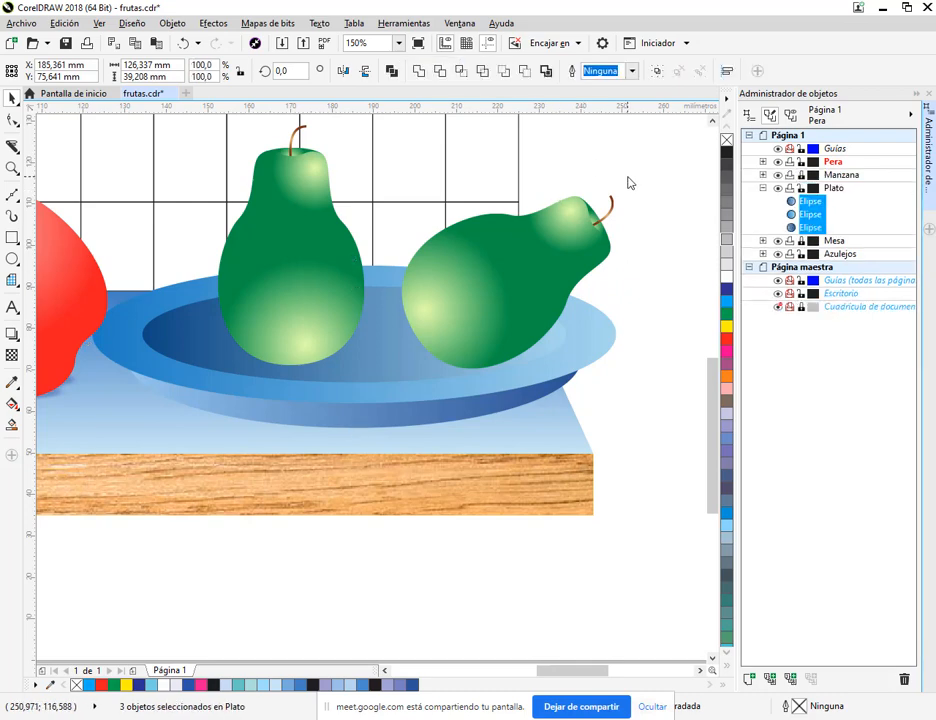
# Step: Move the dark blue start of the plate's inner ellipse gradient inward to beneath the upright pear
pyautogui.click(627, 182)
pyautogui.click(366, 378)
pyautogui.click(12, 403)
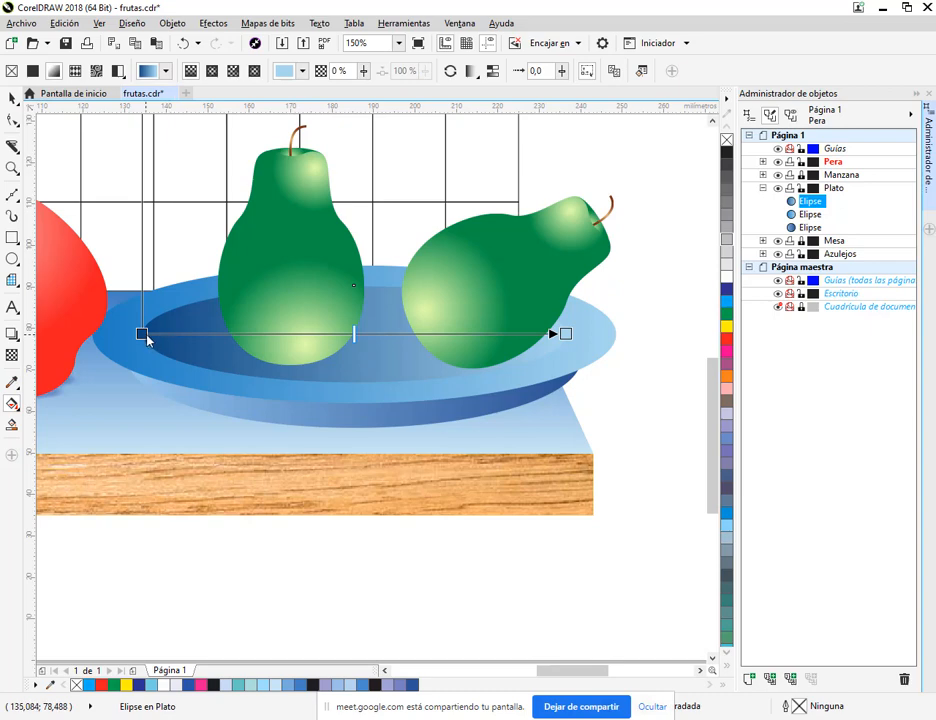
pyautogui.moveTo(147, 338); pyautogui.dragTo(273, 337)
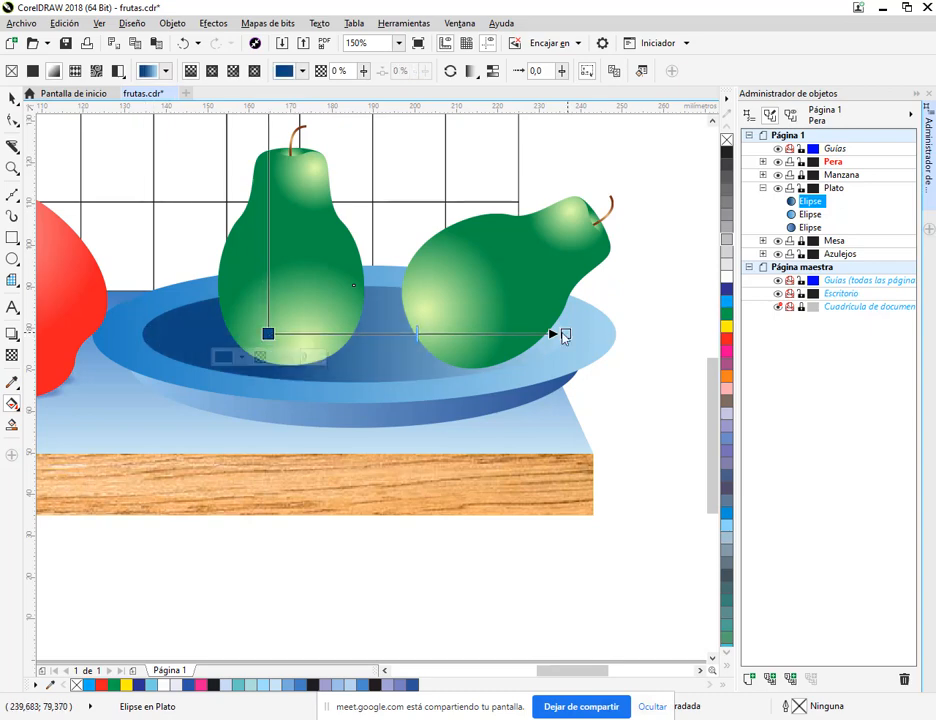
# Step: Tilt the inner ellipse's gradient by raising its light end and lowering its dark start to the upright pear's base
pyautogui.moveTo(563, 335); pyautogui.dragTo(561, 307)
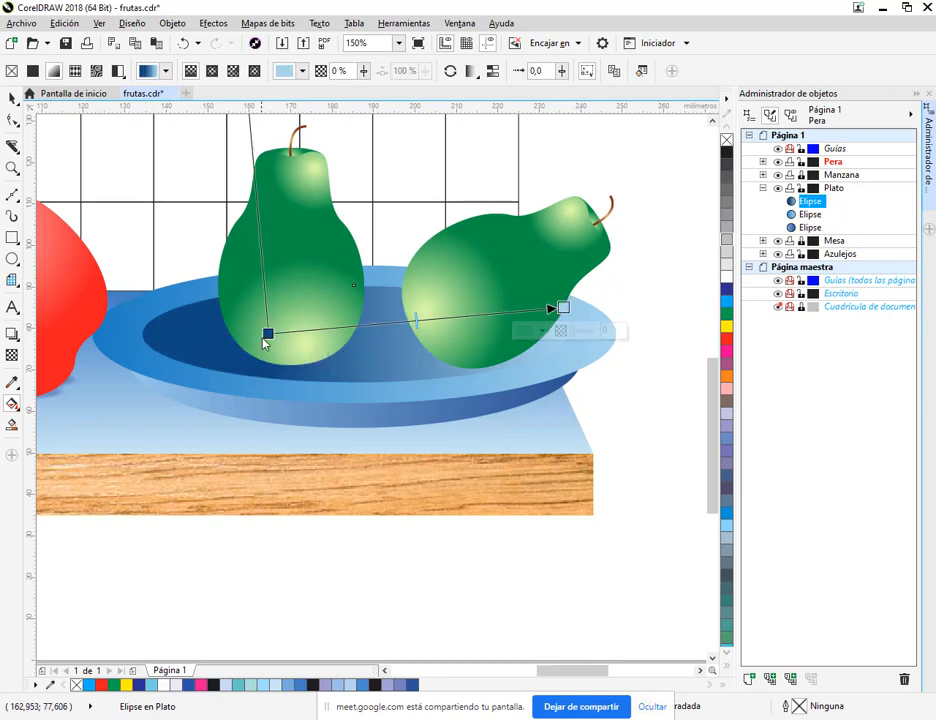
pyautogui.moveTo(264, 340); pyautogui.dragTo(262, 368)
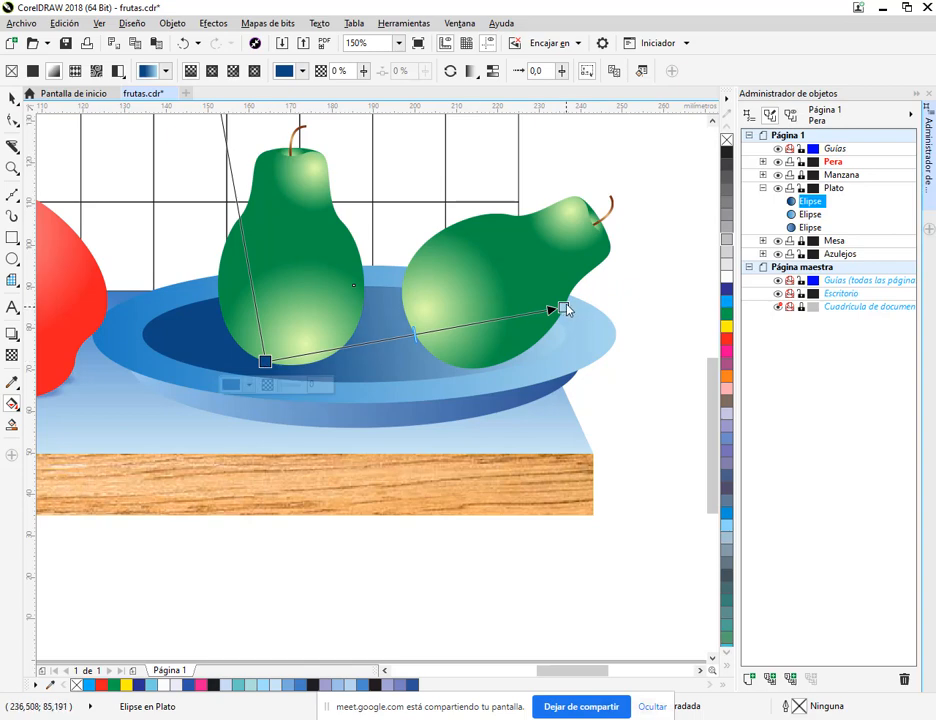
pyautogui.moveTo(565, 309); pyautogui.dragTo(560, 291)
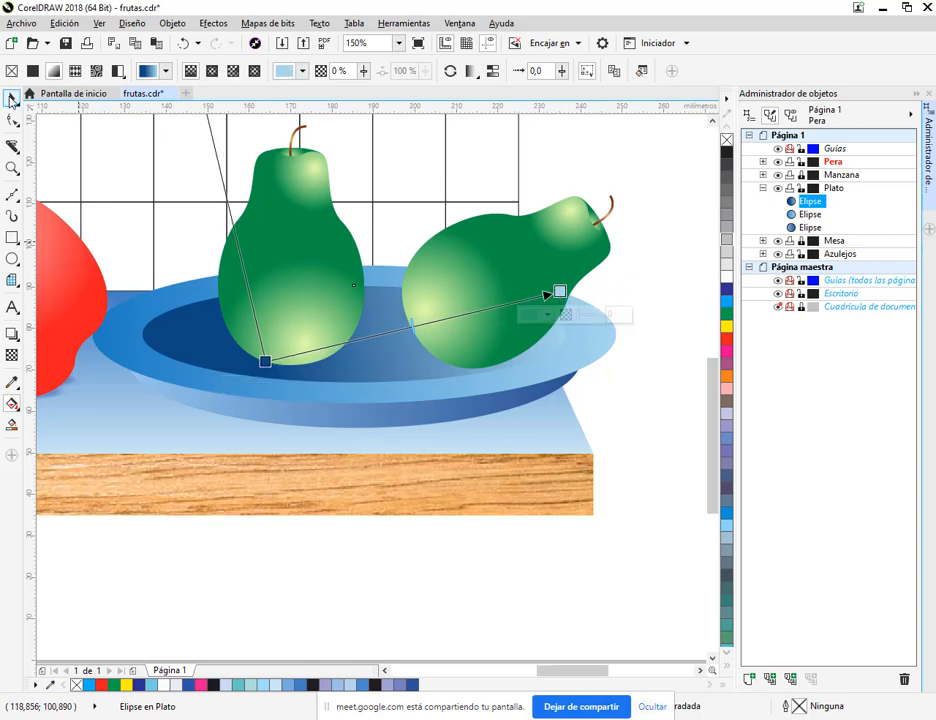
pyautogui.doubleClick(11, 99)
pyautogui.click(657, 187)
# Step: Shift the tilted pear group slightly to the left on the plate
pyautogui.click(519, 287)
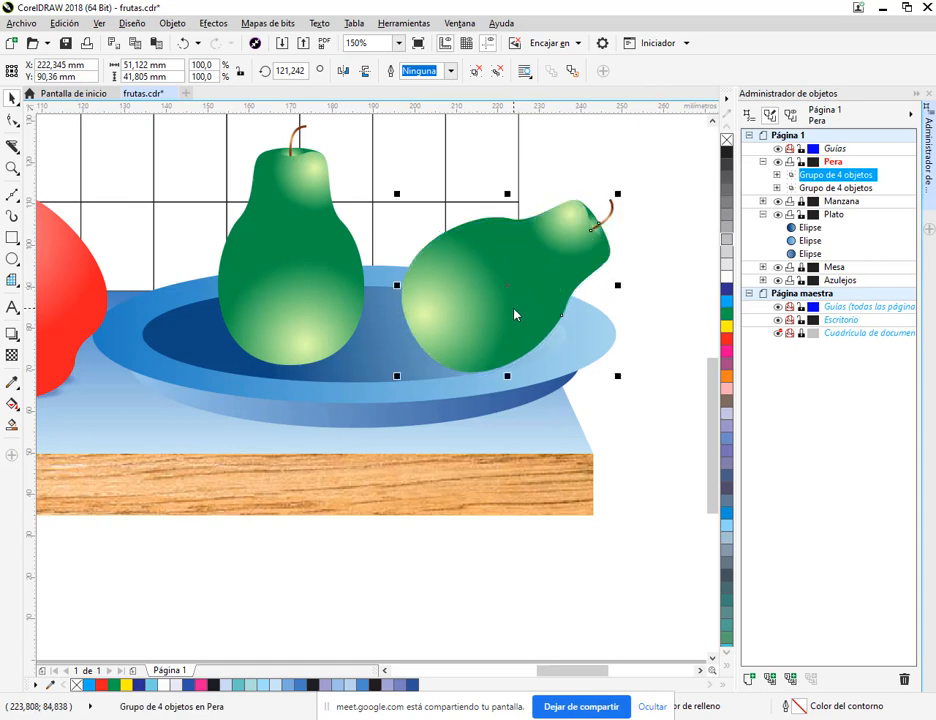
pyautogui.moveTo(515, 315); pyautogui.dragTo(509, 314)
pyautogui.click(648, 225)
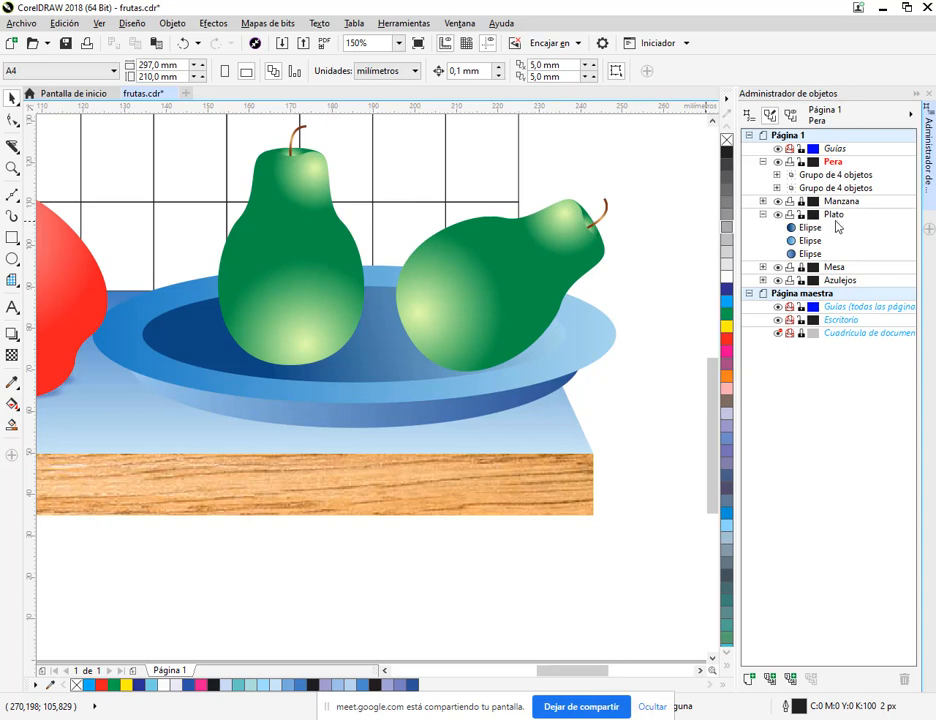
# Step: Add a drop shadow to the plate's lower ellipse, cast toward the upper left behind the apple
pyautogui.hscroll(-3, 419, 435)
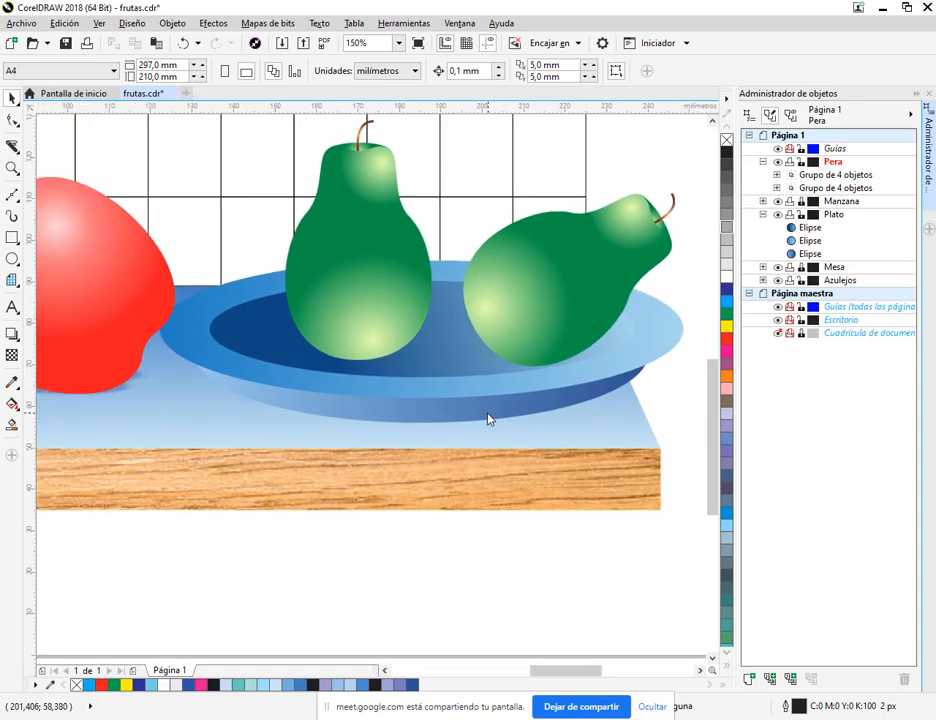
pyautogui.click(488, 419)
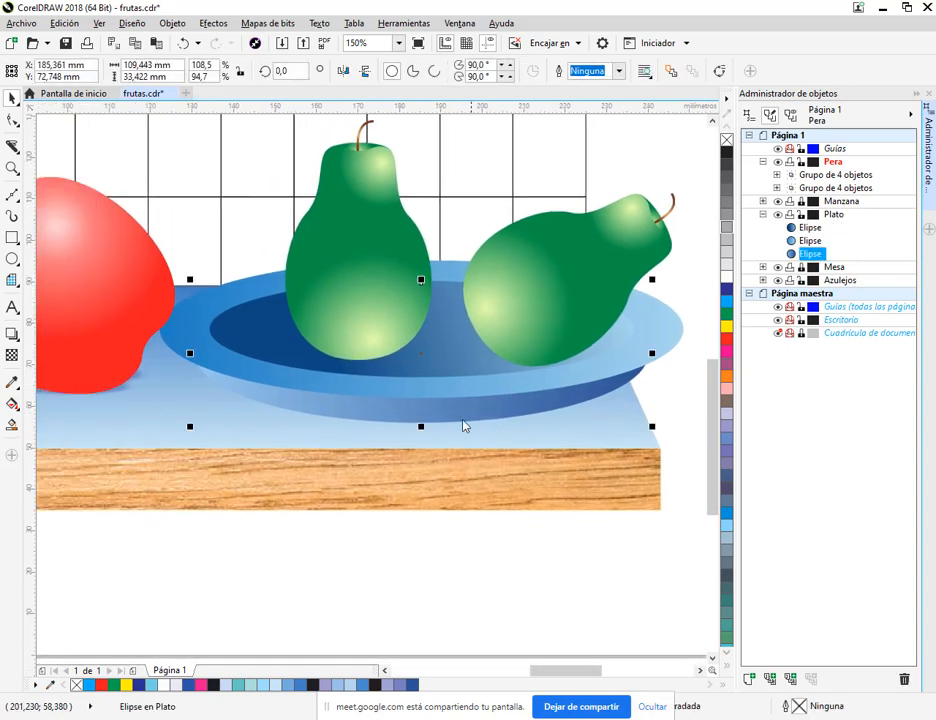
pyautogui.click(12, 333)
pyautogui.moveTo(421, 422); pyautogui.dragTo(214, 306)
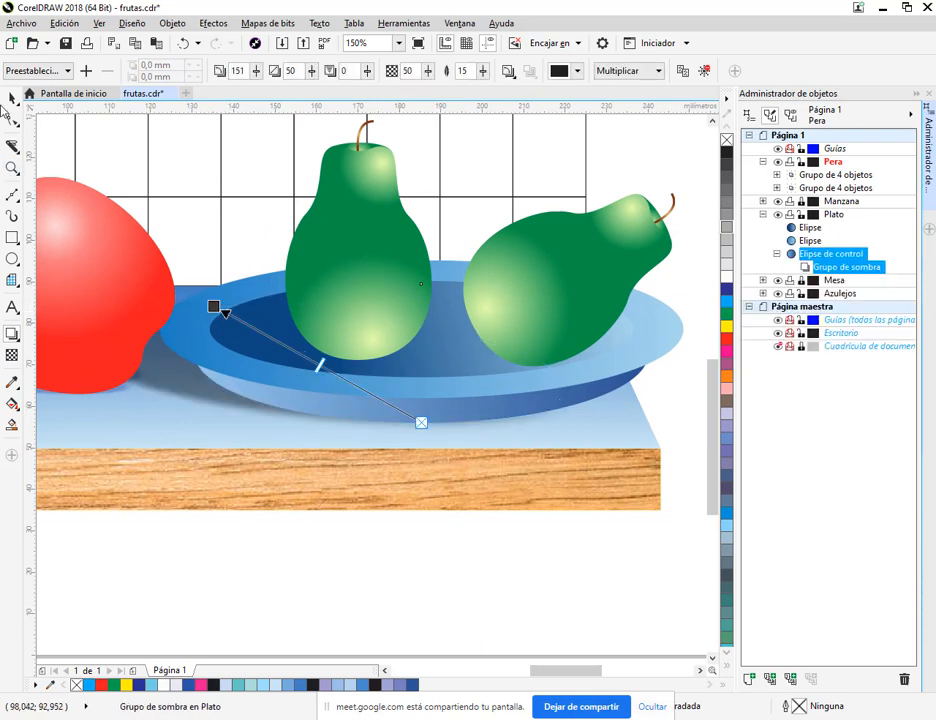
pyautogui.press('space')
# Step: Select the plate's ellipses with their shadow, and lock and collapse the Plato layer
pyautogui.click(810, 228)
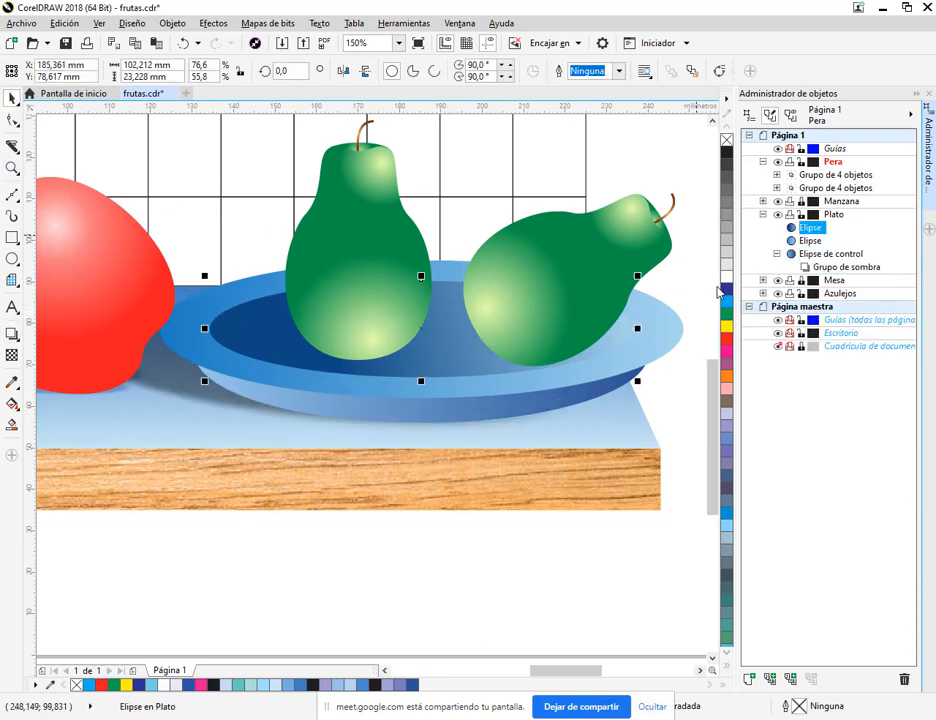
pyautogui.keyDown('shift'); pyautogui.click(806, 264); pyautogui.keyUp('shift')
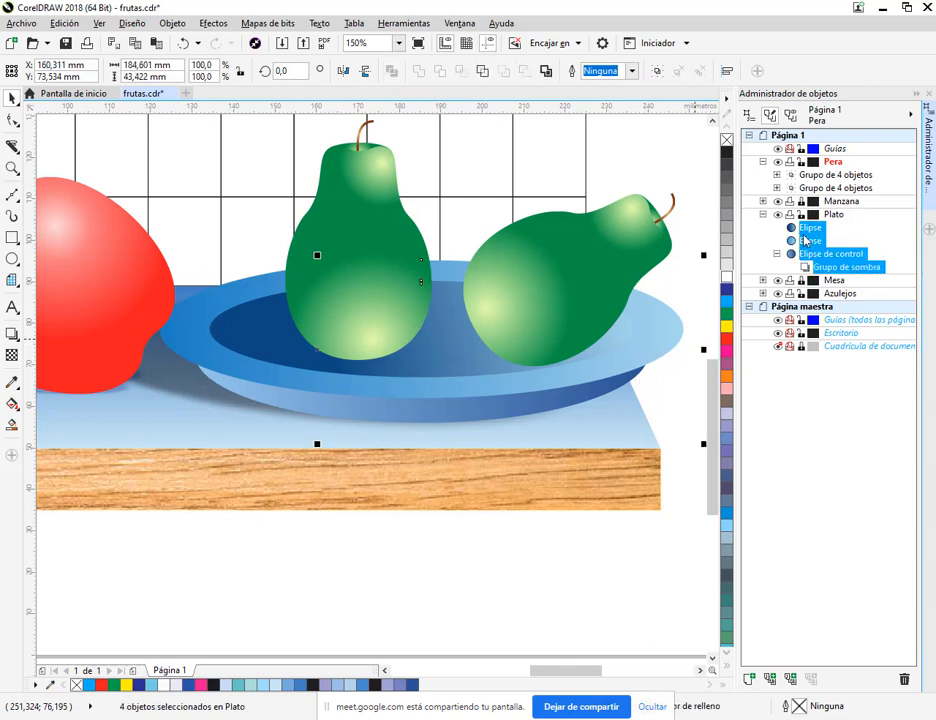
pyautogui.press('Delete')
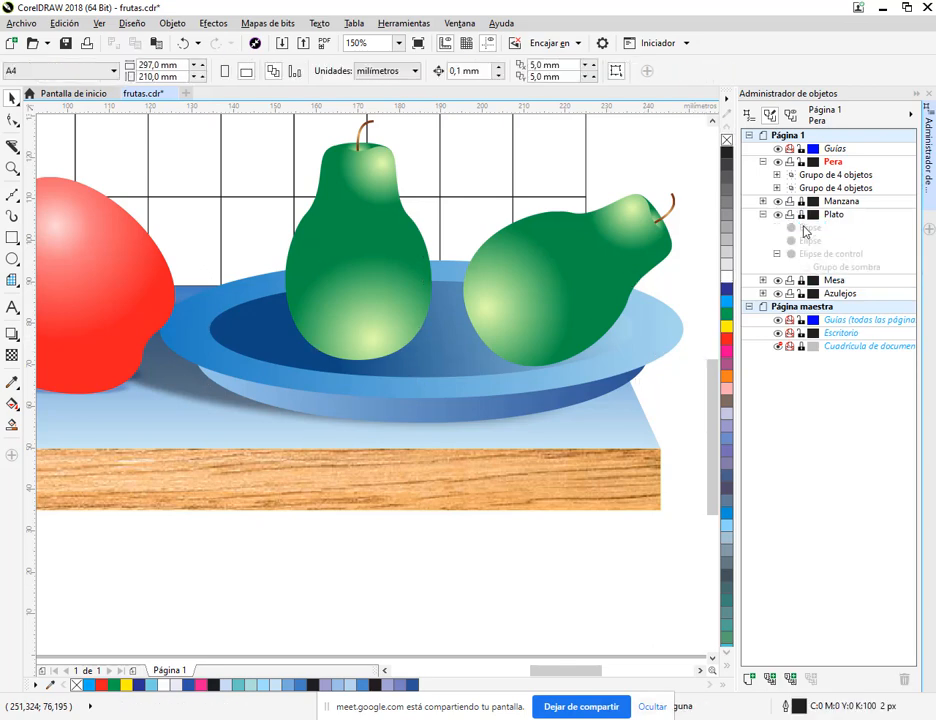
pyautogui.click(763, 214)
# Step: Examine the bananas lying over the plate in the reference picture up close
pyautogui.scroll(-2, 654, 478)
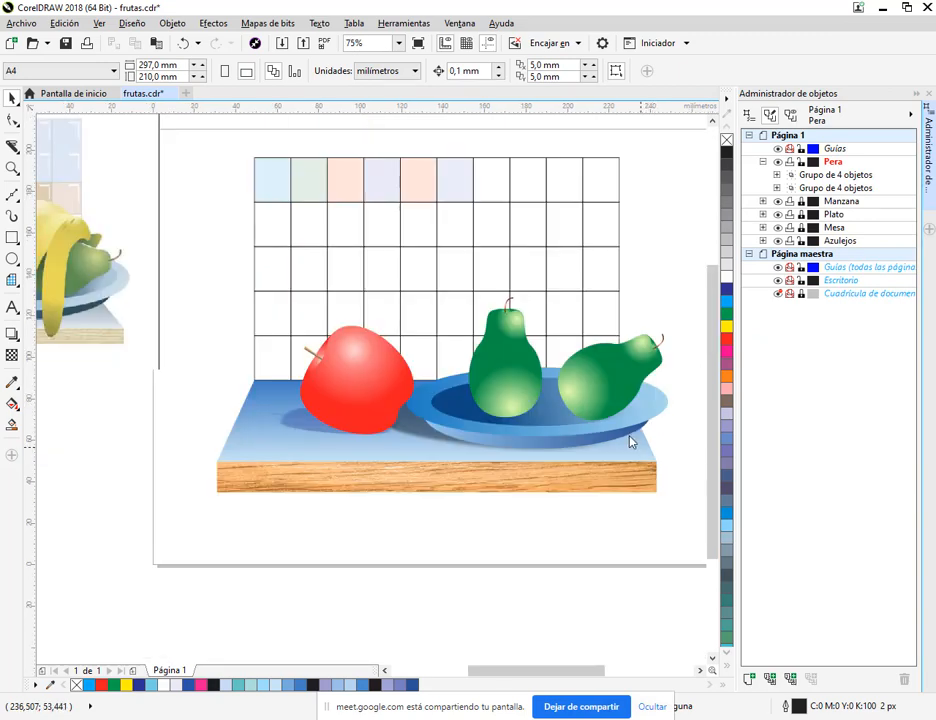
pyautogui.hscroll(-3, 253, 297)
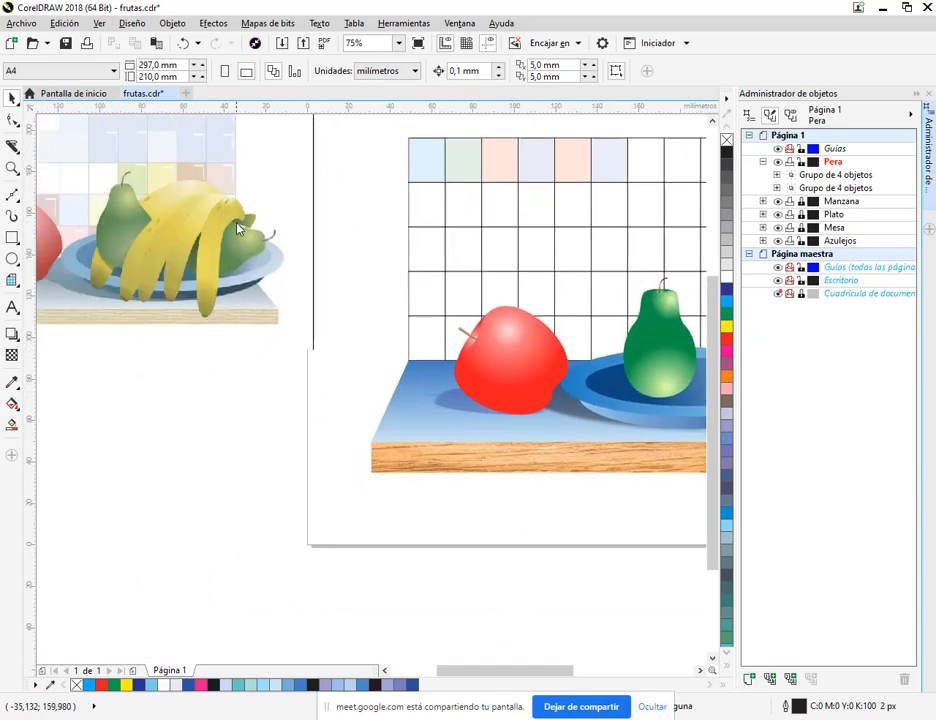
pyautogui.hscroll(-4, 483, 280)
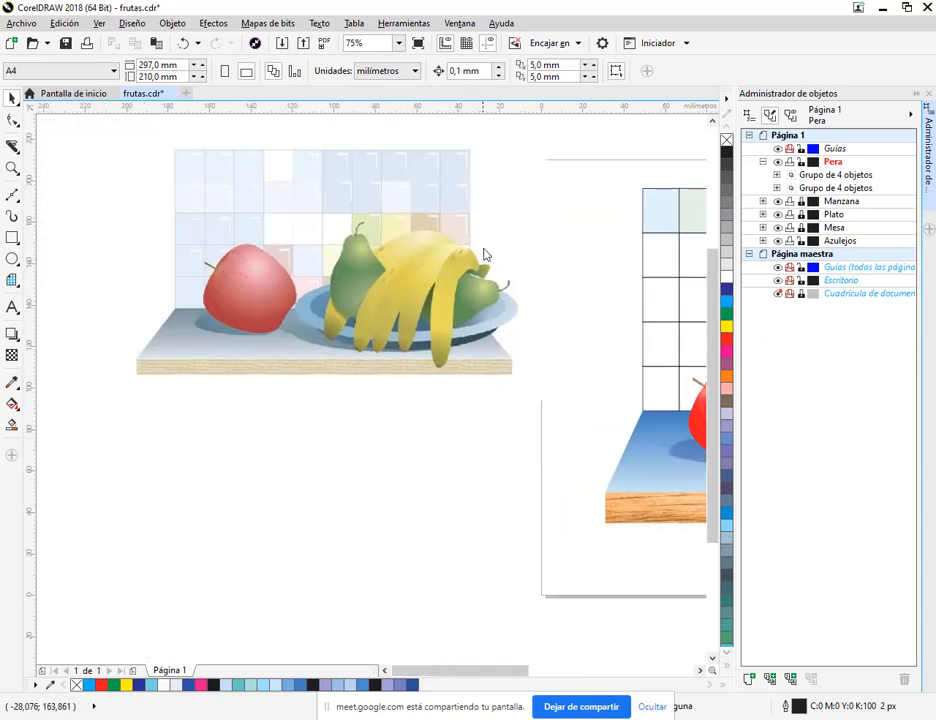
pyautogui.scroll(2, 466, 350)
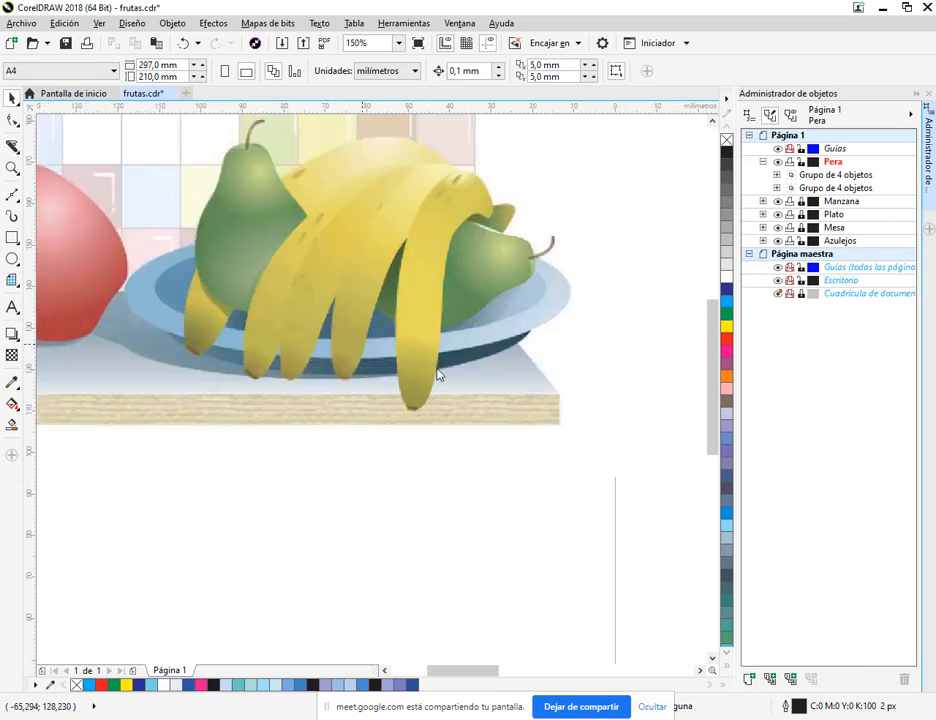
pyautogui.scroll(-2, 455, 376)
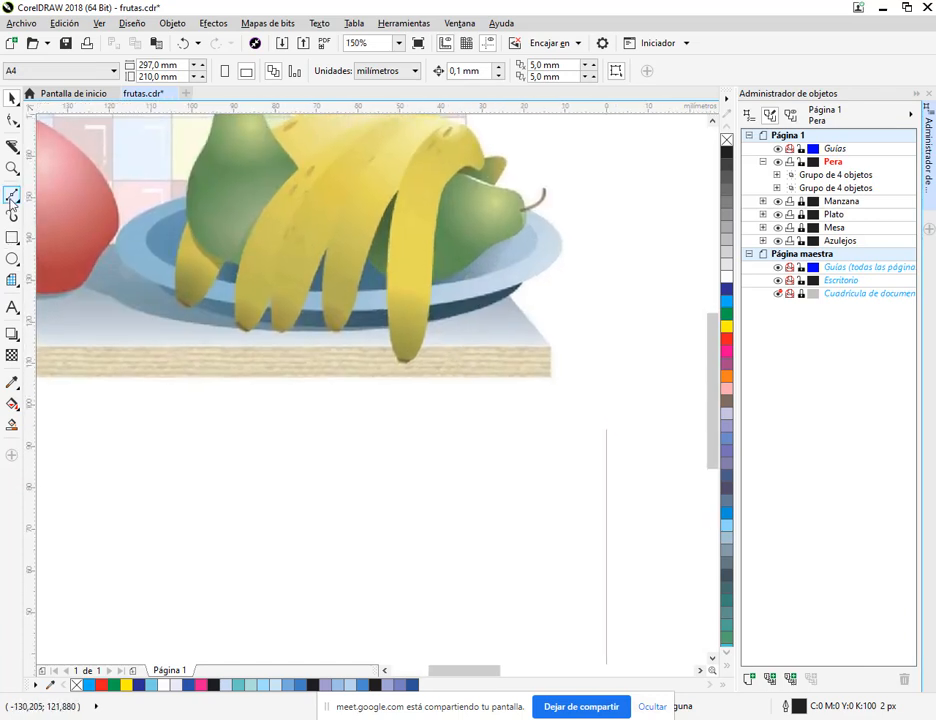
# Step: Draw a closed outline with four nodes below the tabletop as the rough shape of the hanging front banana
pyautogui.click(12, 196)
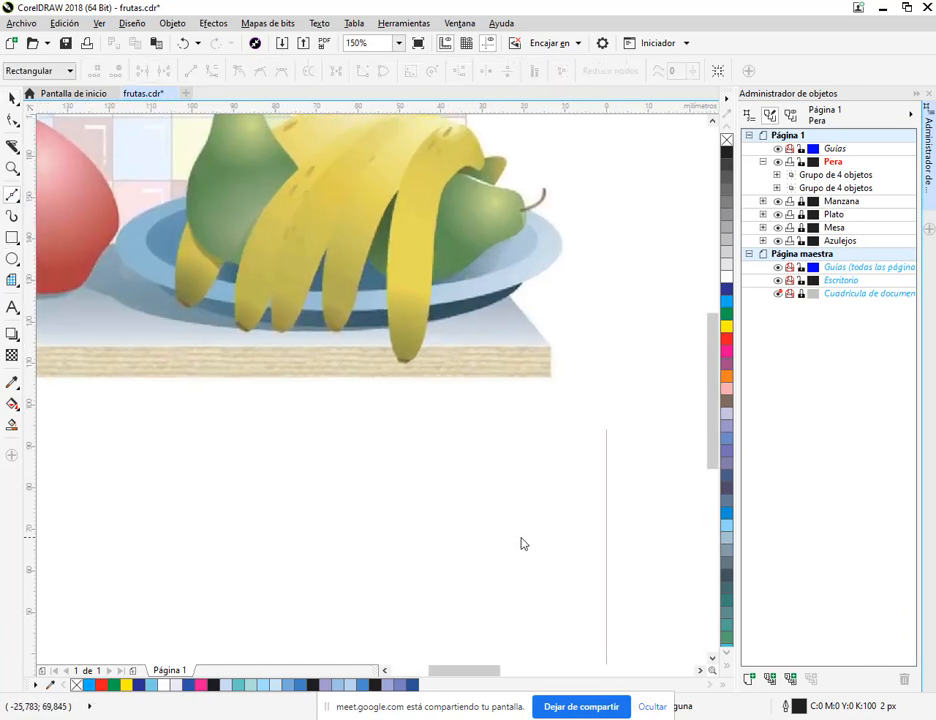
pyautogui.click(529, 429)
pyautogui.click(527, 449)
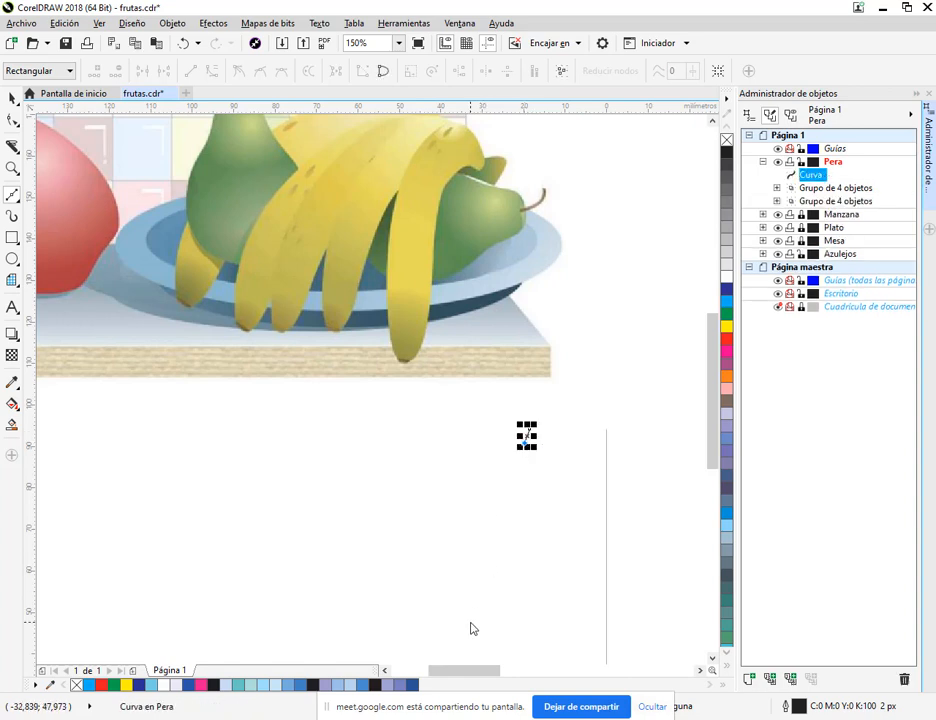
pyautogui.click(525, 442)
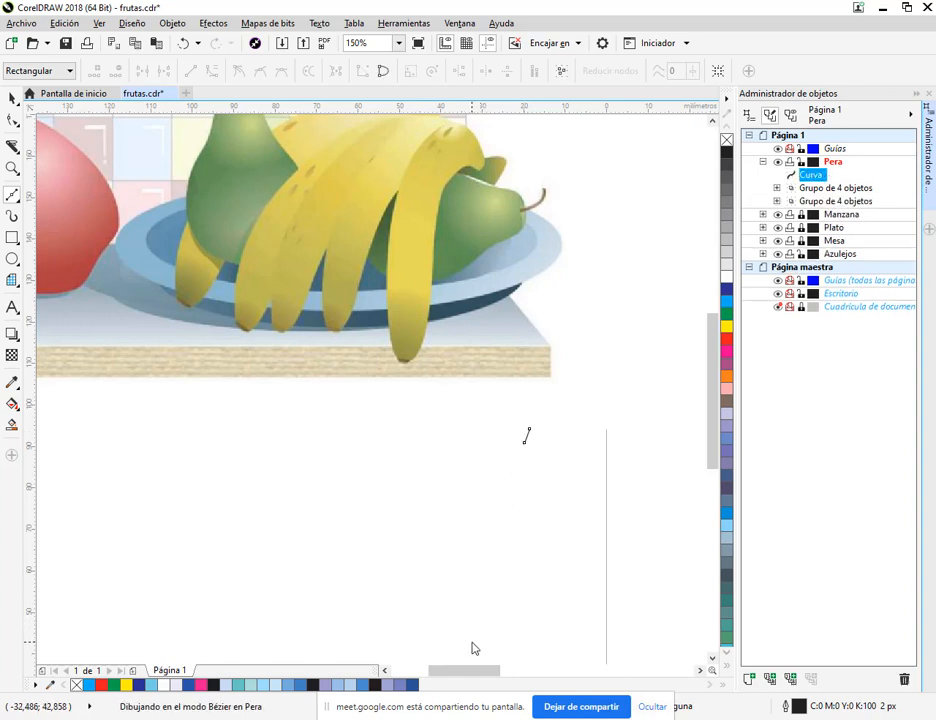
pyautogui.click(471, 645)
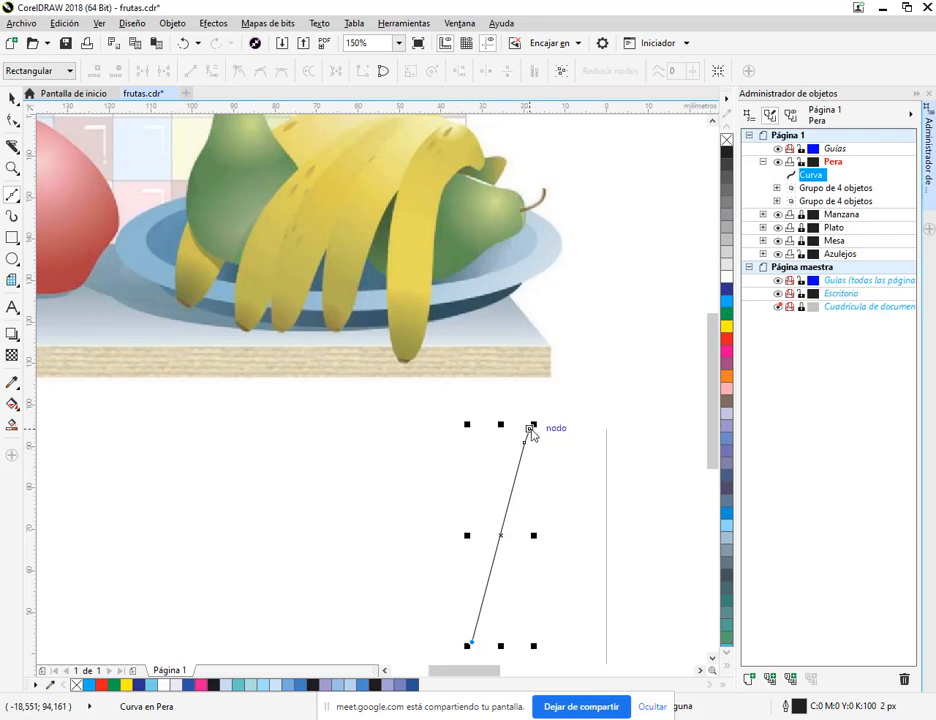
pyautogui.click(490, 398)
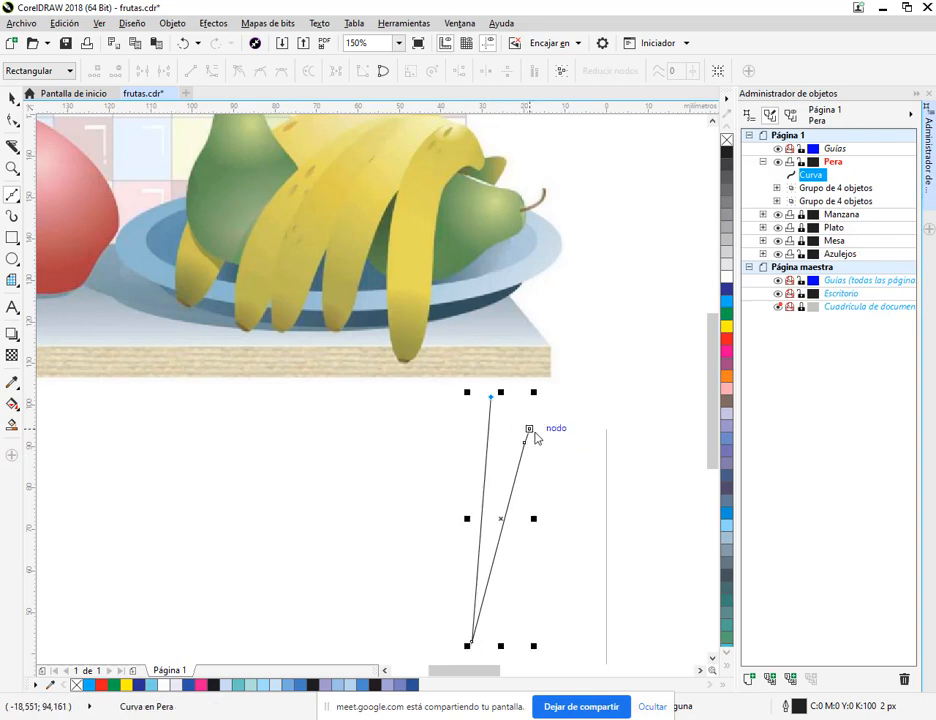
pyautogui.click(530, 430)
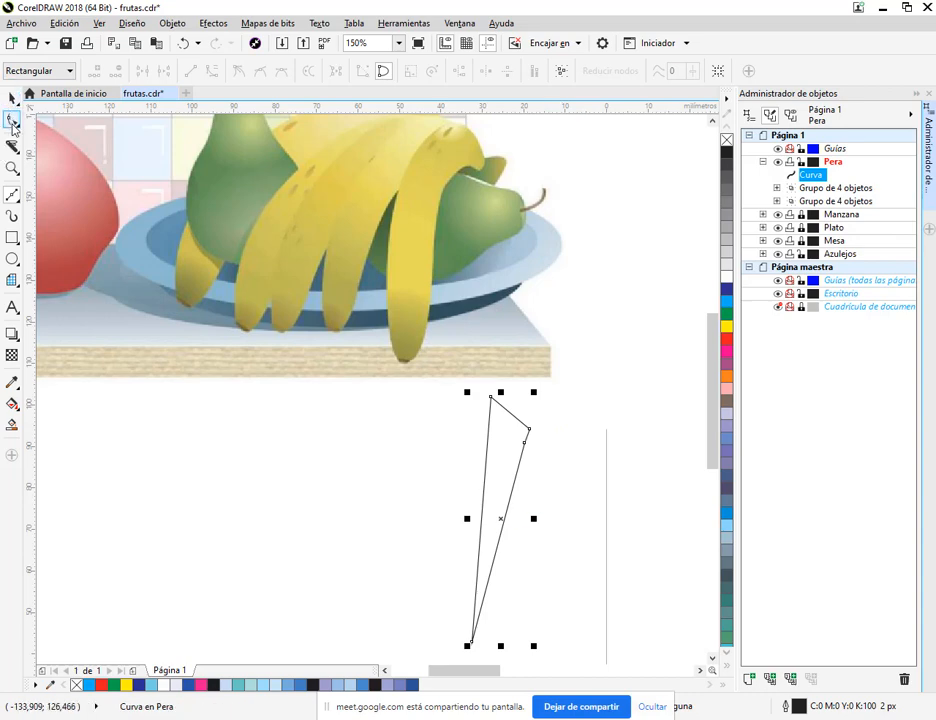
# Step: Convert all segments of the rough banana outline to curves
pyautogui.click(12, 119)
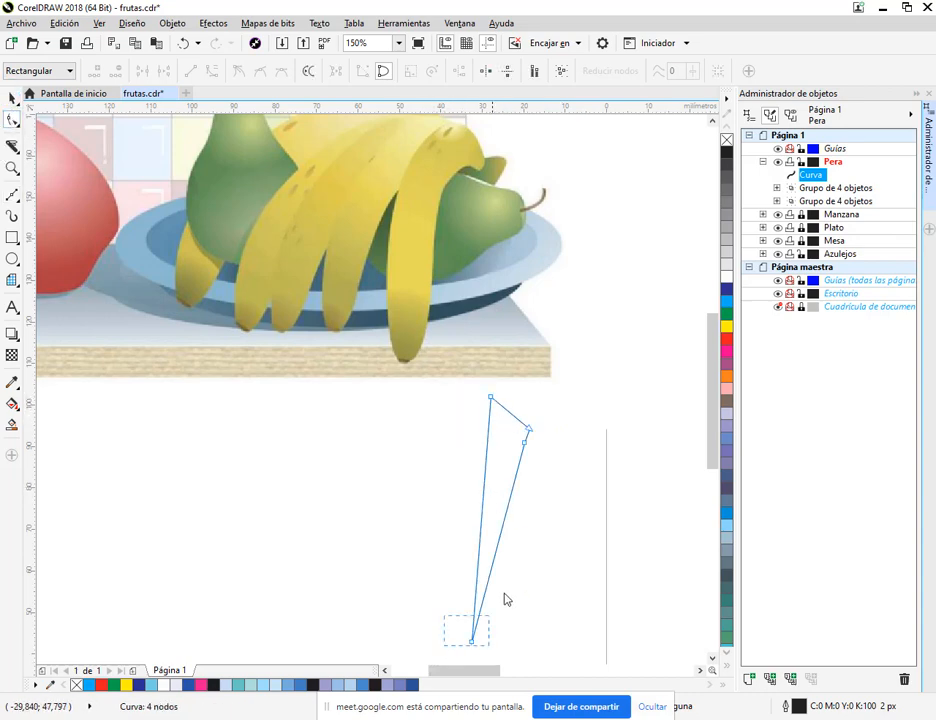
pyautogui.moveTo(505, 594); pyautogui.dragTo(553, 390)
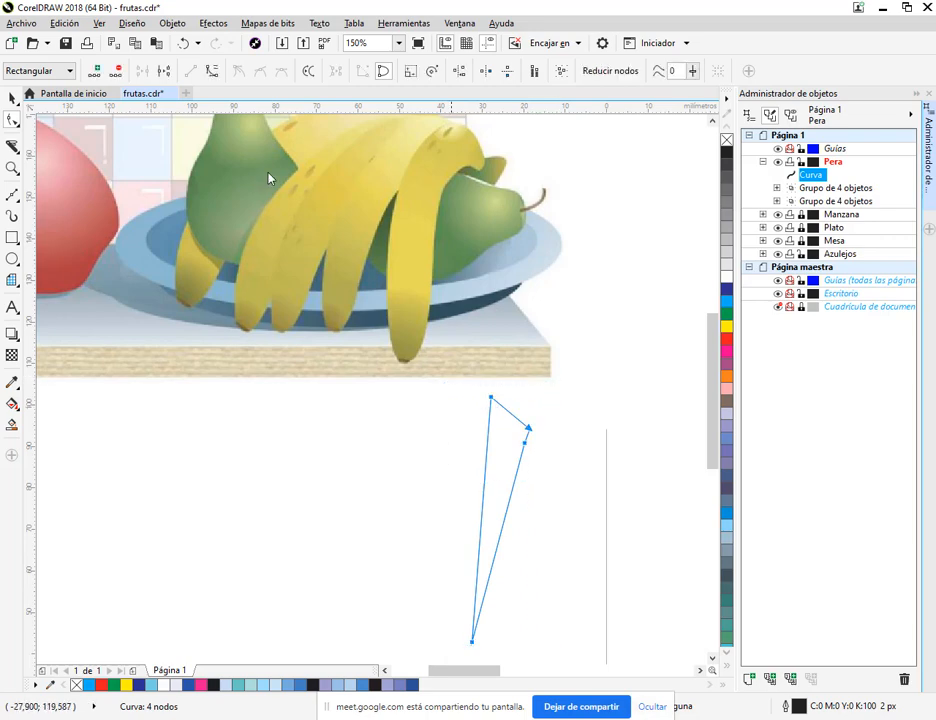
pyautogui.click(401, 517)
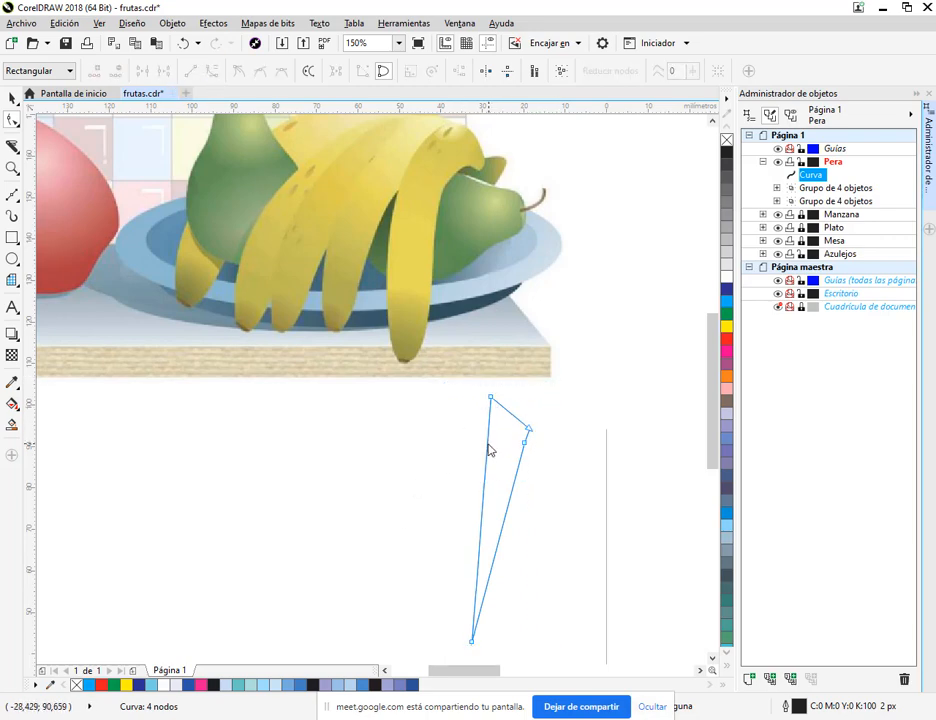
# Step: Bend the outer side into a rounded top, remove the top corner node, and curve the inner side toward the stem
pyautogui.moveTo(490, 451); pyautogui.dragTo(499, 400)
pyautogui.doubleClick(491, 398)
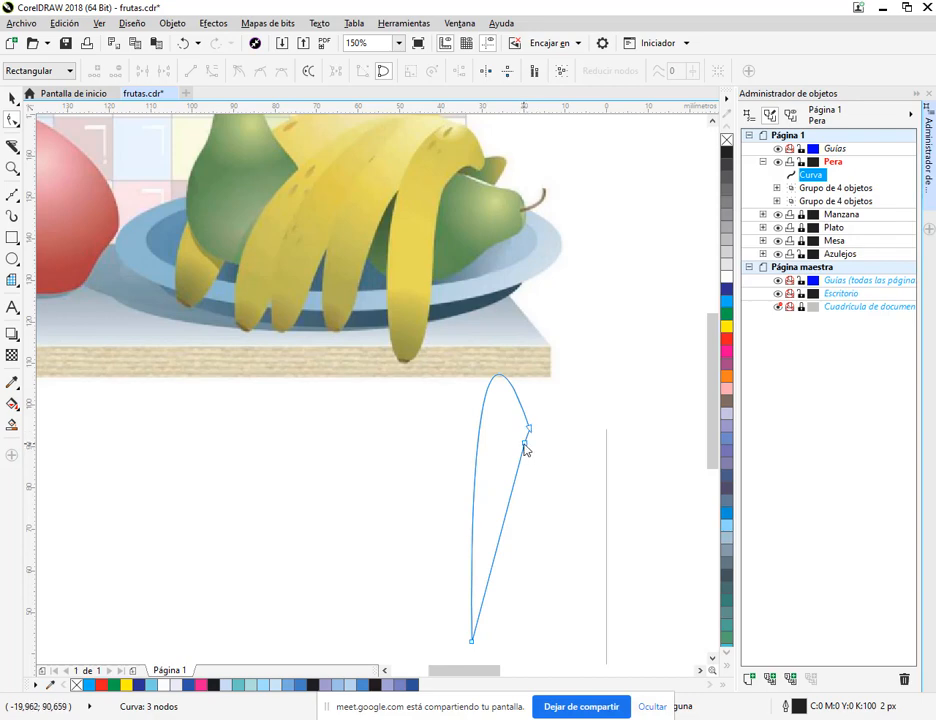
pyautogui.moveTo(522, 467); pyautogui.dragTo(517, 442)
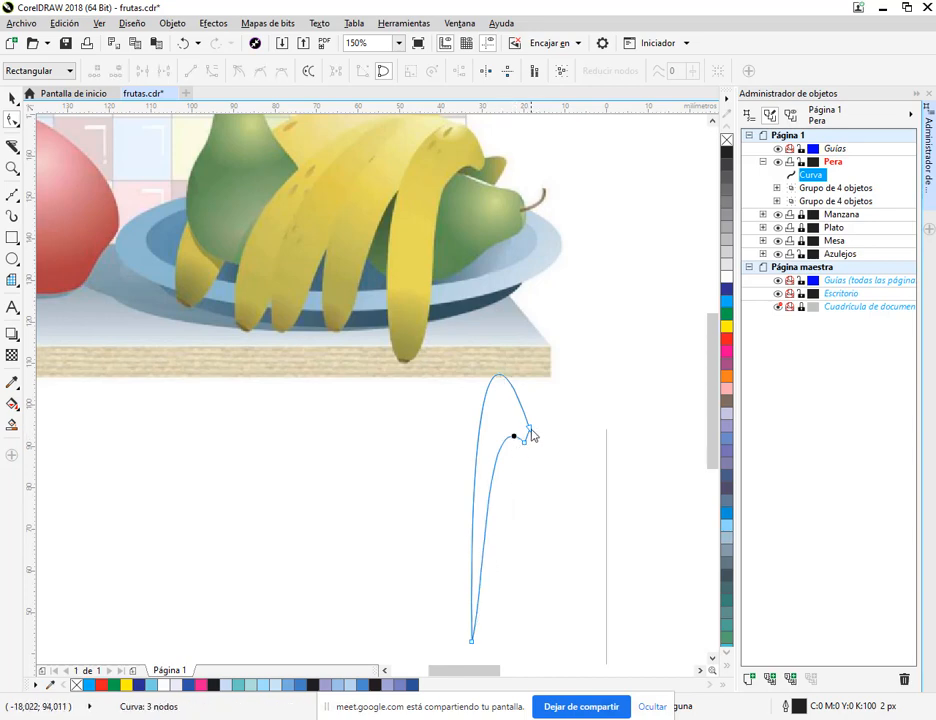
pyautogui.click(530, 432)
# Step: Add a second node at the banana's pointed lower tip and place it level with the end node to form a narrow blunt end
pyautogui.moveTo(468, 236); pyautogui.dragTo(468, 239)
pyautogui.scroll(-5, 566, 535)
pyautogui.scroll(3, 452, 476)
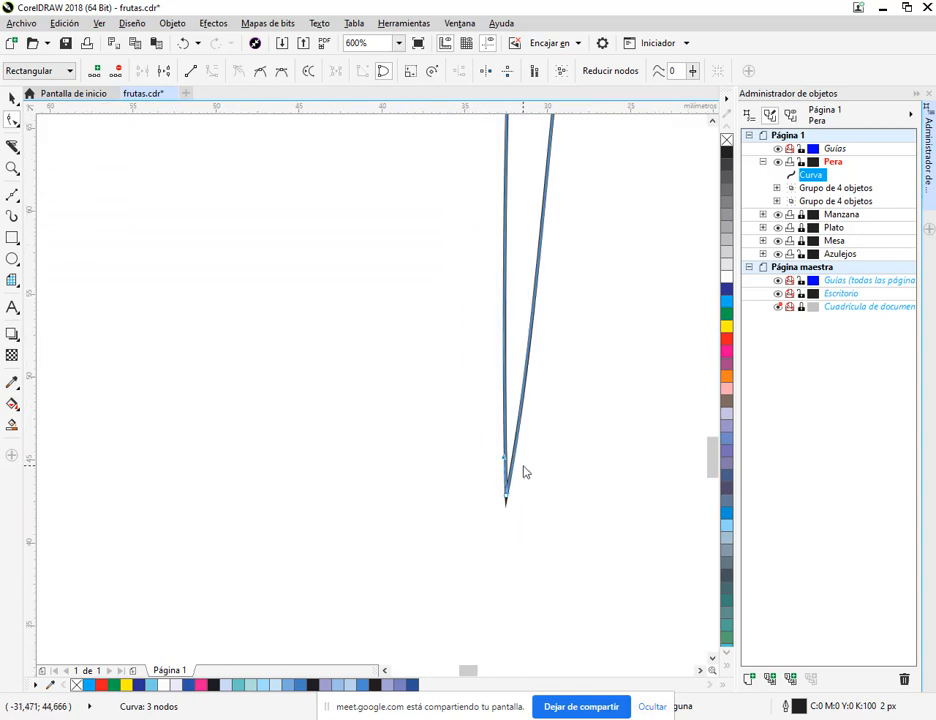
pyautogui.doubleClick(507, 458)
pyautogui.moveTo(506, 457); pyautogui.dragTo(478, 498)
pyautogui.scroll(1, 488, 515)
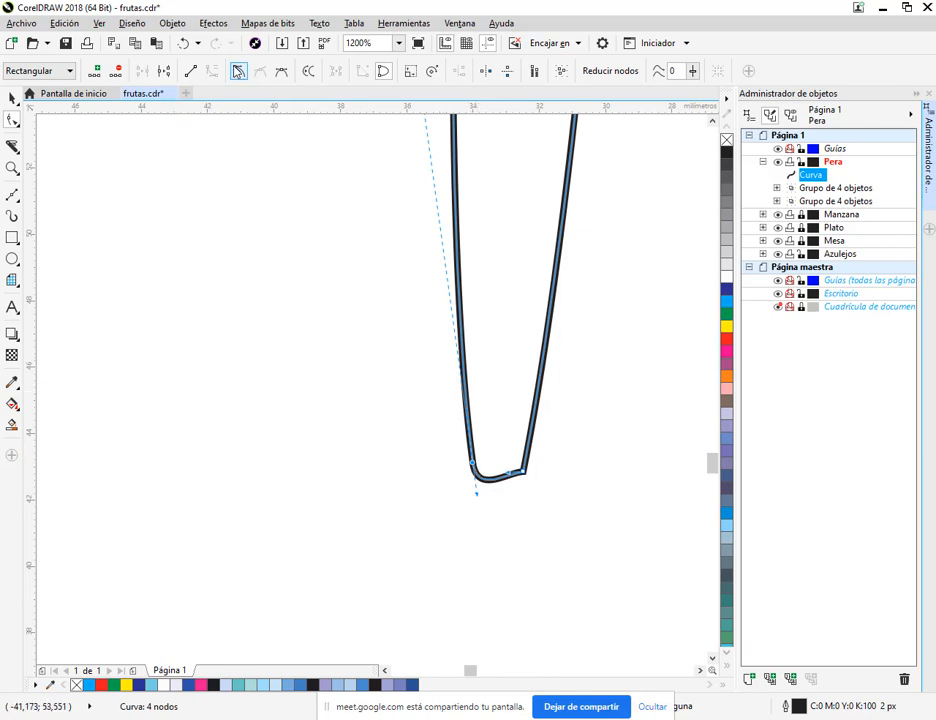
pyautogui.moveTo(477, 501)
pyautogui.mouseDown()
pyautogui.moveTo(486, 474)
pyautogui.moveTo(477, 478)
pyautogui.mouseUp()
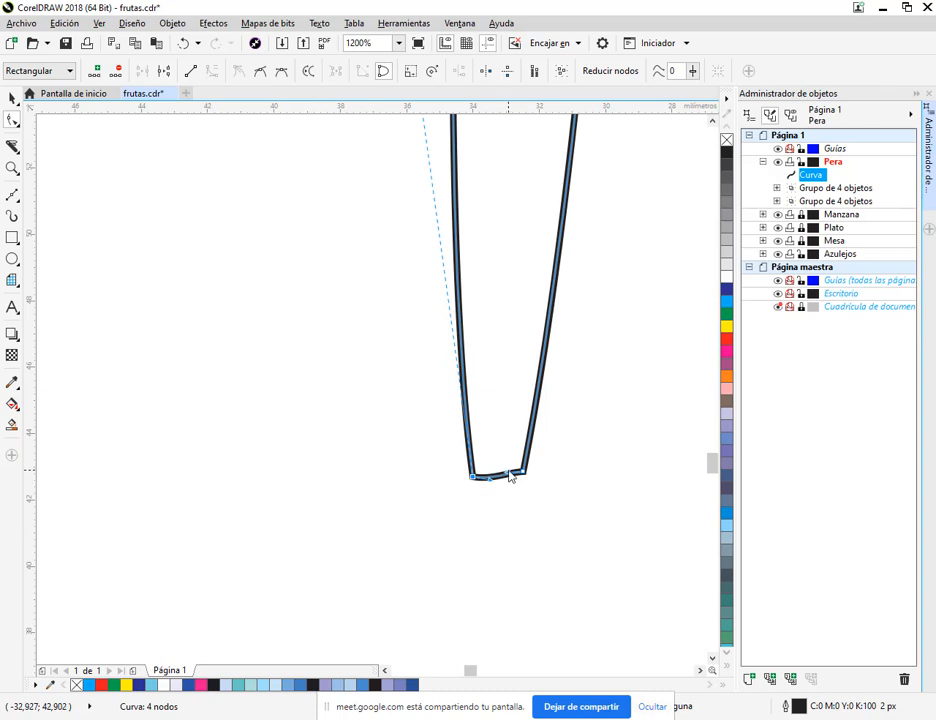
pyautogui.scroll(2, 514, 482)
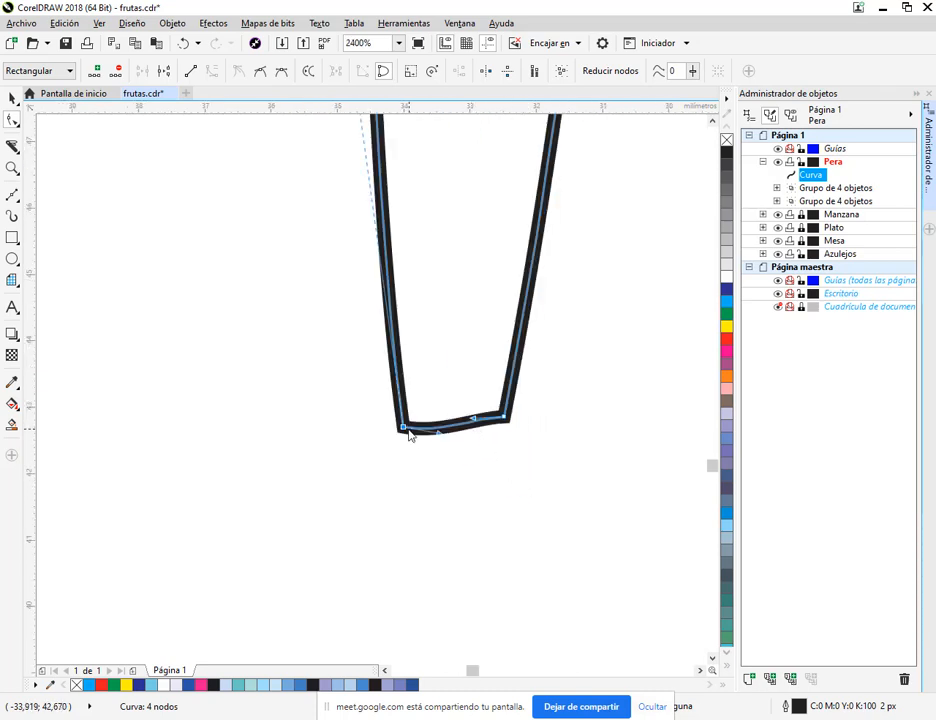
pyautogui.moveTo(408, 433); pyautogui.dragTo(404, 416)
# Step: Adjust the tip nodes' handles to bulge both lower sides outward, with a short flat edge between the nodes
pyautogui.scroll(-6, 506, 349)
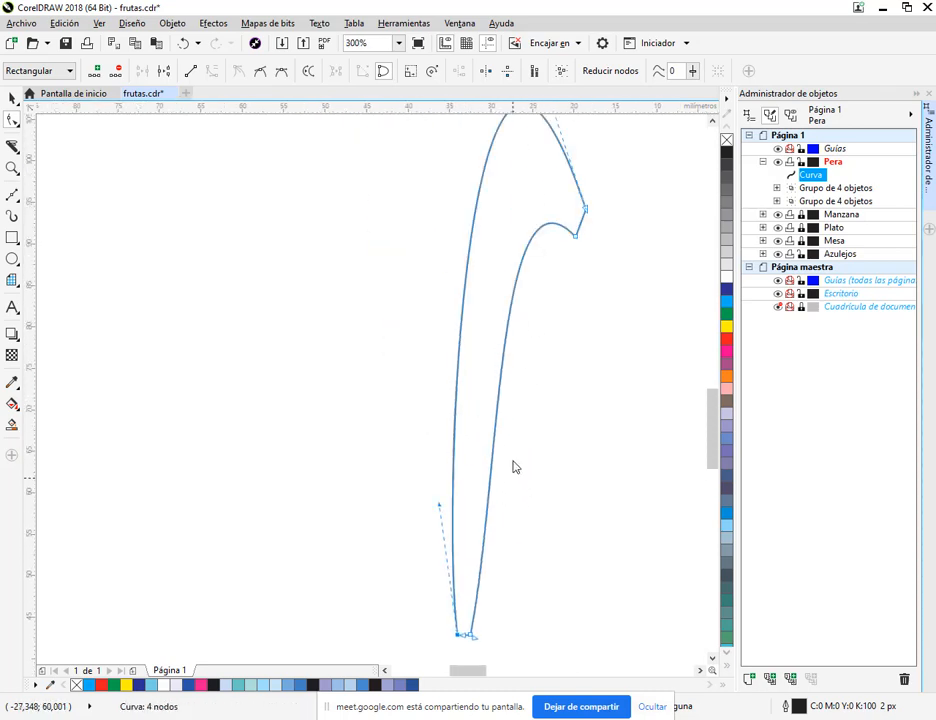
pyautogui.scroll(-1, 514, 467)
pyautogui.scroll(1, 524, 465)
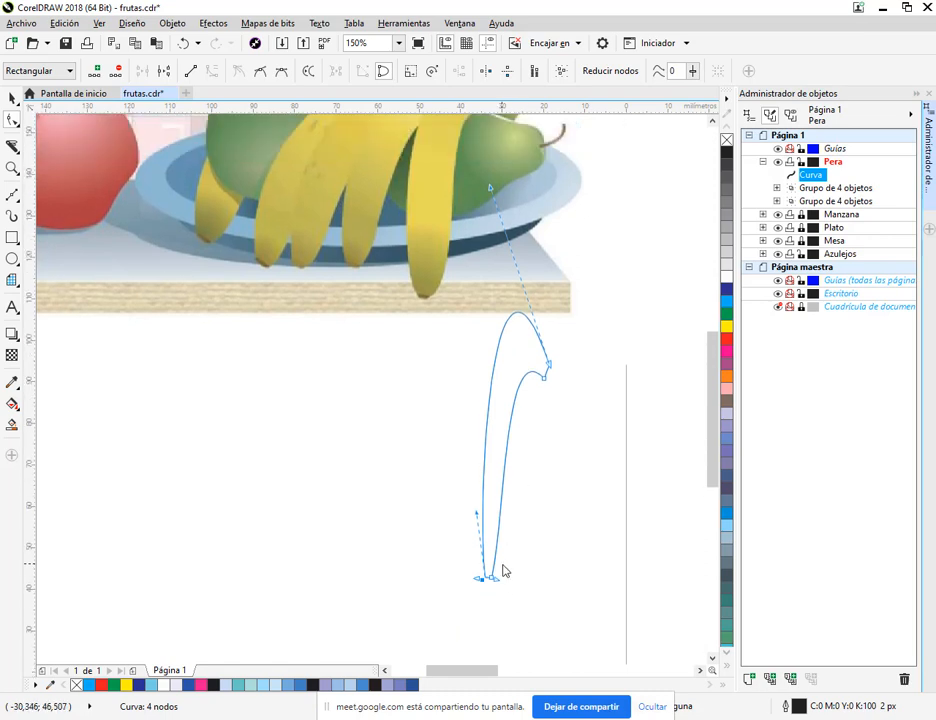
pyautogui.moveTo(477, 518); pyautogui.dragTo(459, 547)
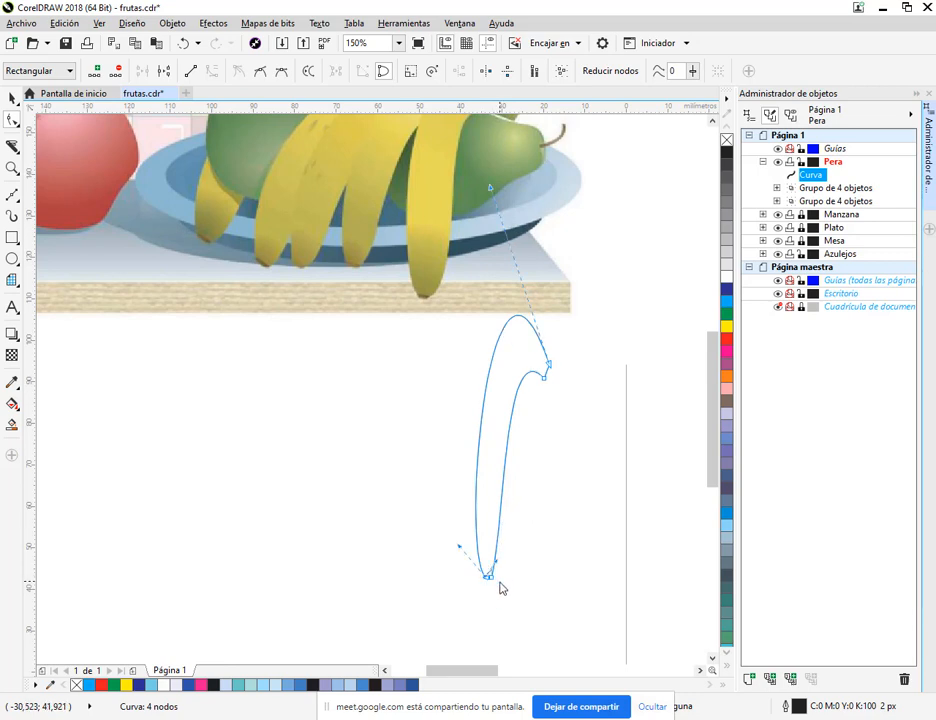
pyautogui.scroll(4, 503, 568)
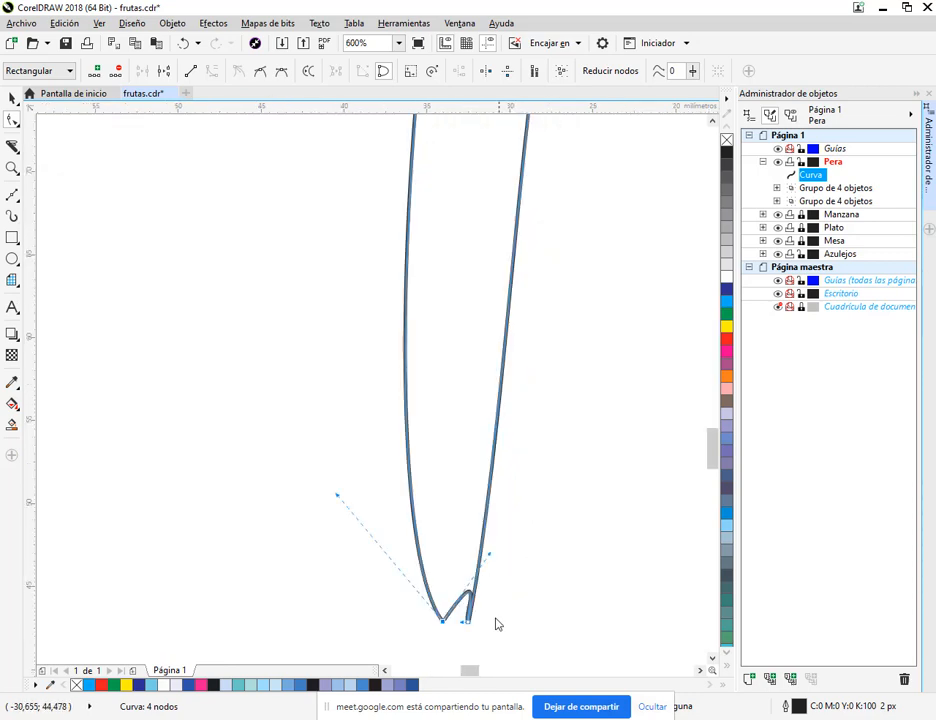
pyautogui.scroll(-3, 479, 610)
pyautogui.moveTo(513, 424); pyautogui.dragTo(493, 495)
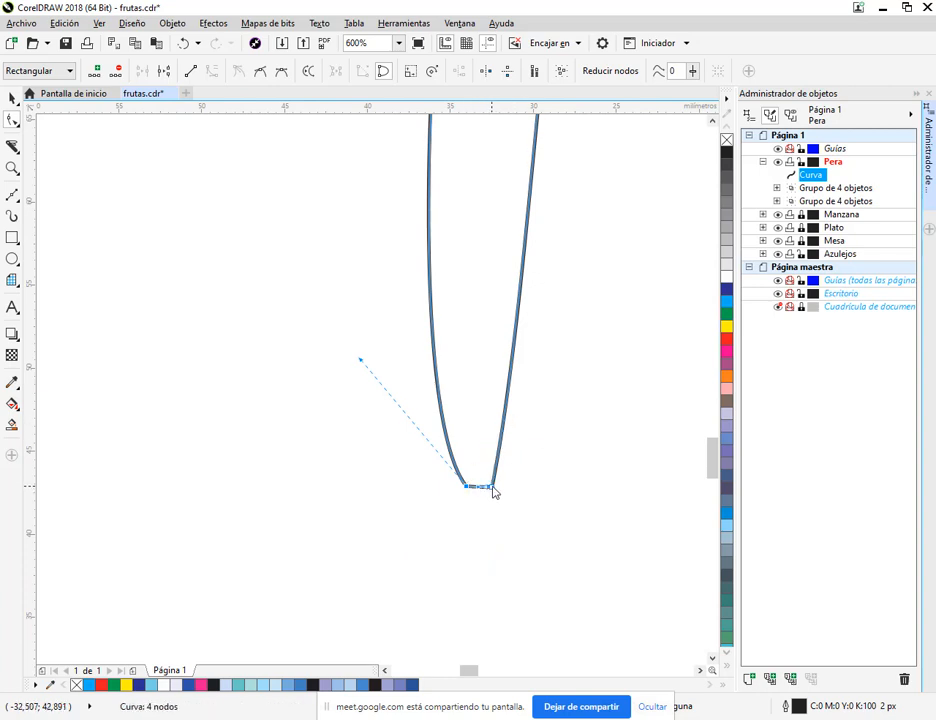
pyautogui.scroll(-4, 563, 237)
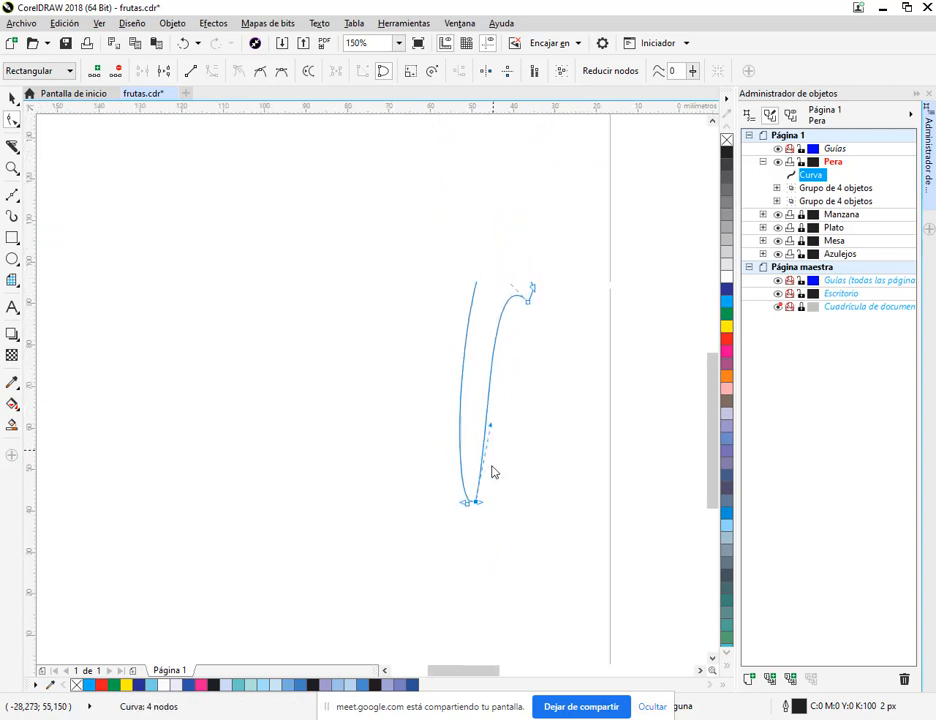
pyautogui.moveTo(490, 454); pyautogui.dragTo(508, 508)
# Step: Curve the short segment at the banana's stem end slightly outward
pyautogui.scroll(5, 535, 420)
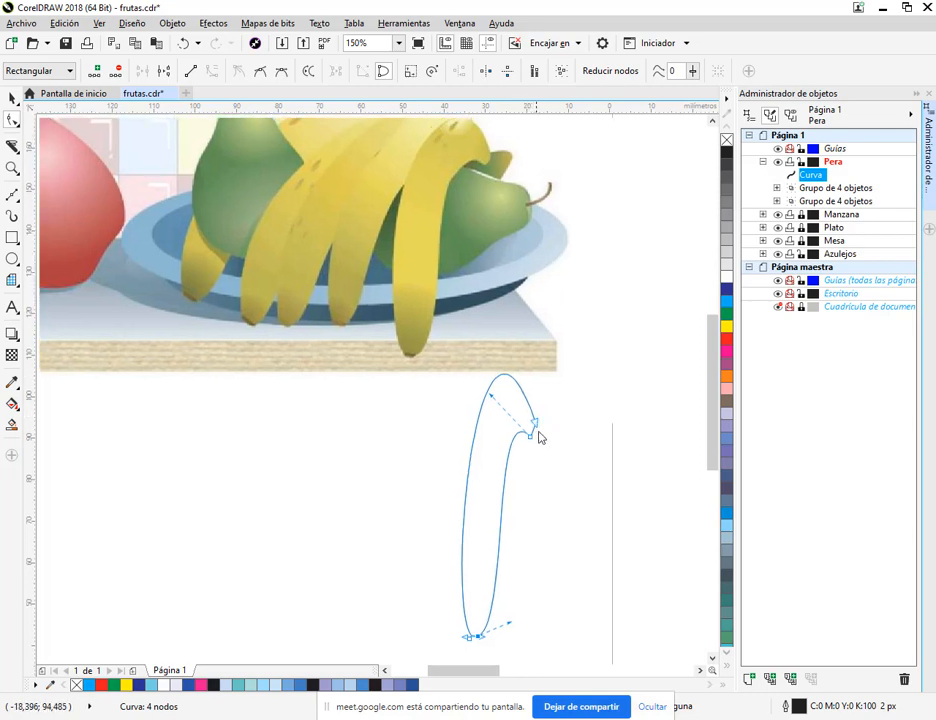
pyautogui.scroll(1, 537, 430)
pyautogui.scroll(4, 545, 460)
pyautogui.click(539, 452)
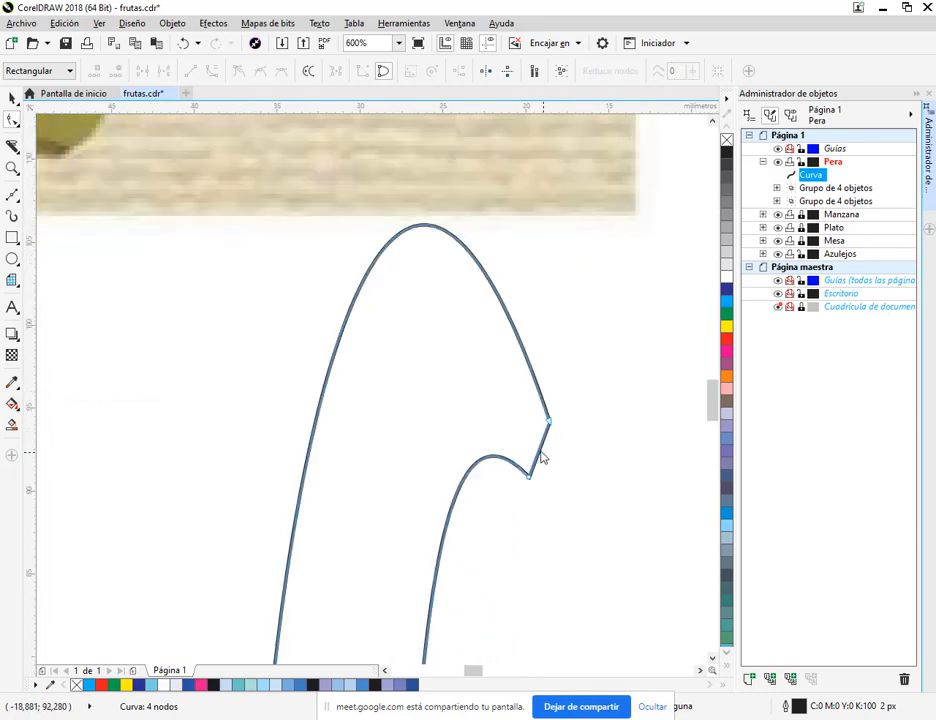
pyautogui.moveTo(541, 457); pyautogui.dragTo(545, 461)
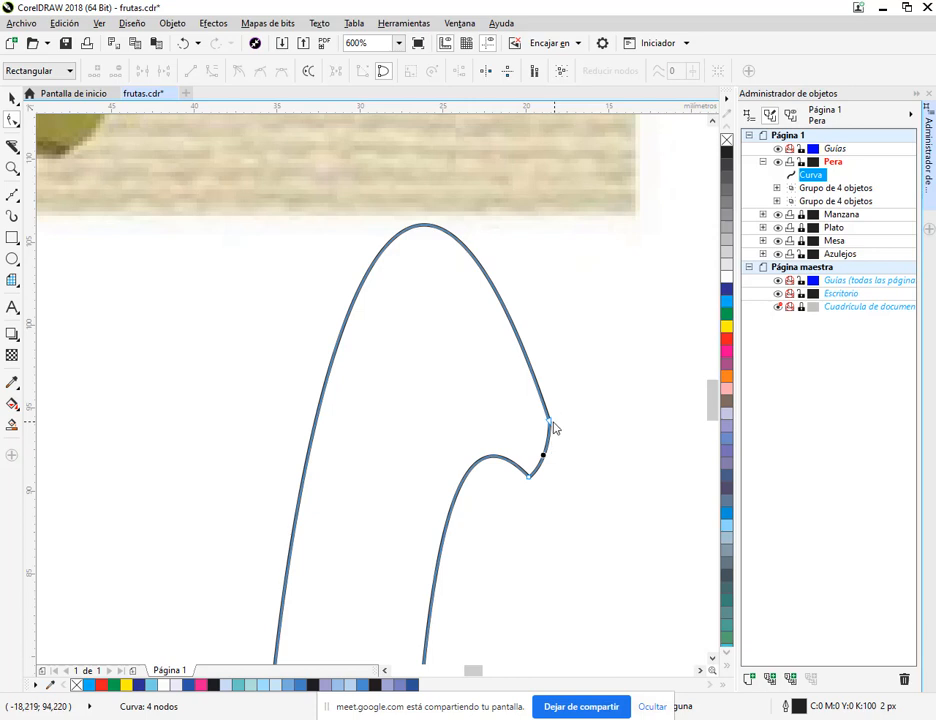
# Step: Refine the top arch by adjusting the stem node's handle, adding a node on the upper outer edge, and lowering the curve
pyautogui.click(551, 424)
pyautogui.scroll(-2, 553, 428)
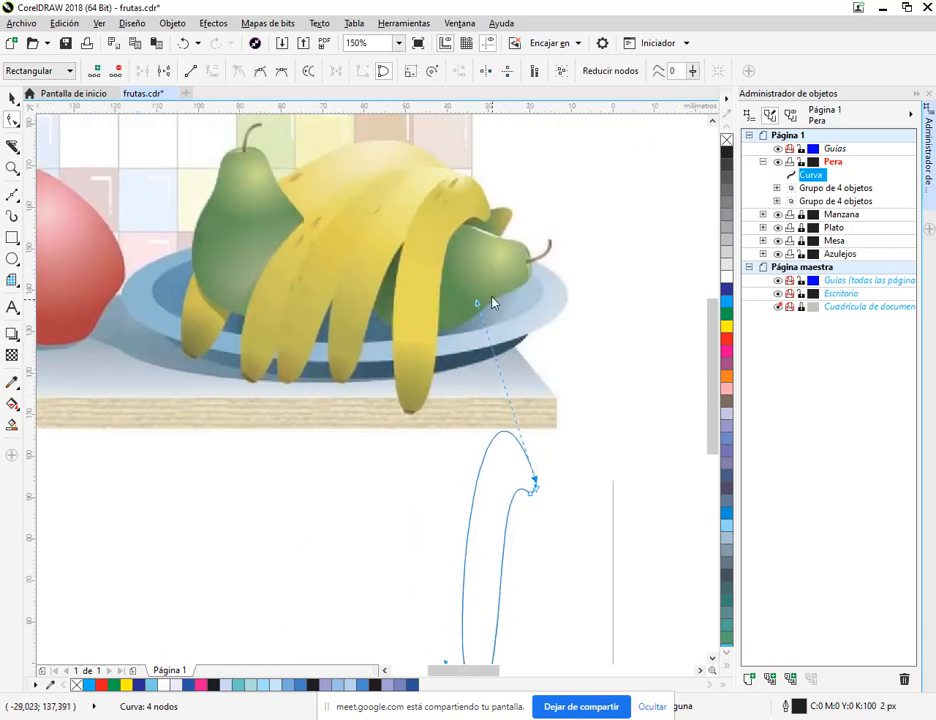
pyautogui.moveTo(477, 308); pyautogui.dragTo(484, 311)
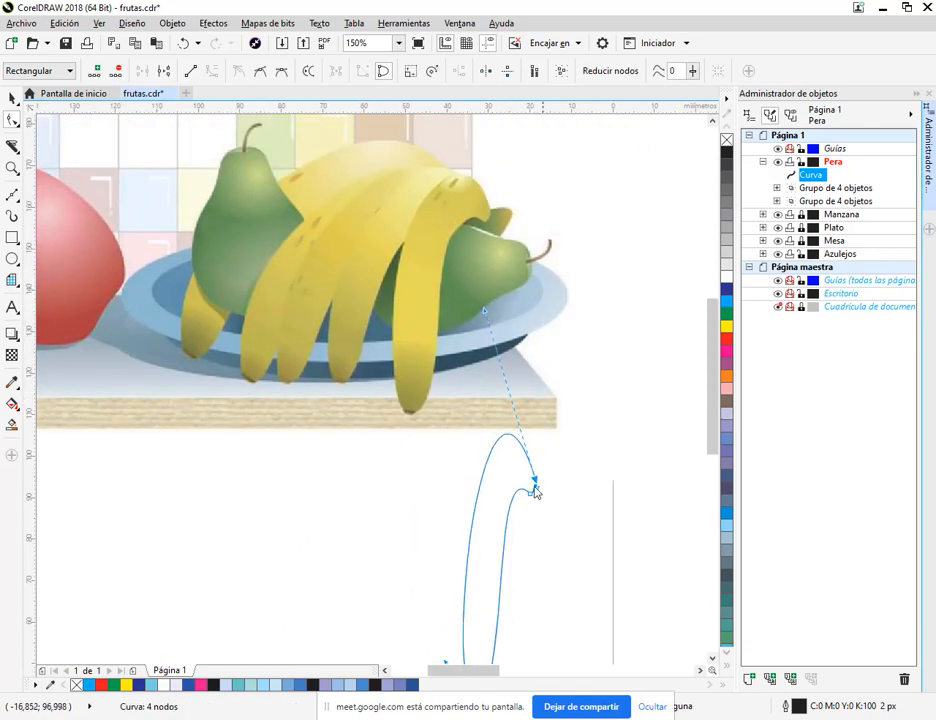
pyautogui.doubleClick(485, 469)
pyautogui.scroll(1, 503, 490)
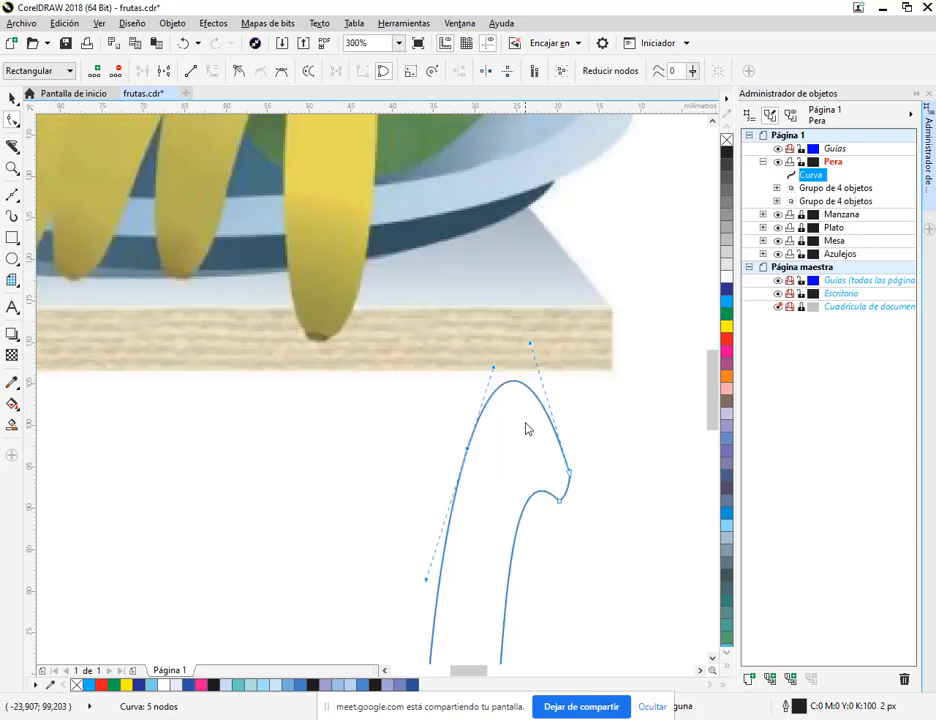
pyautogui.moveTo(517, 390); pyautogui.dragTo(518, 401)
pyautogui.scroll(-1, 545, 462)
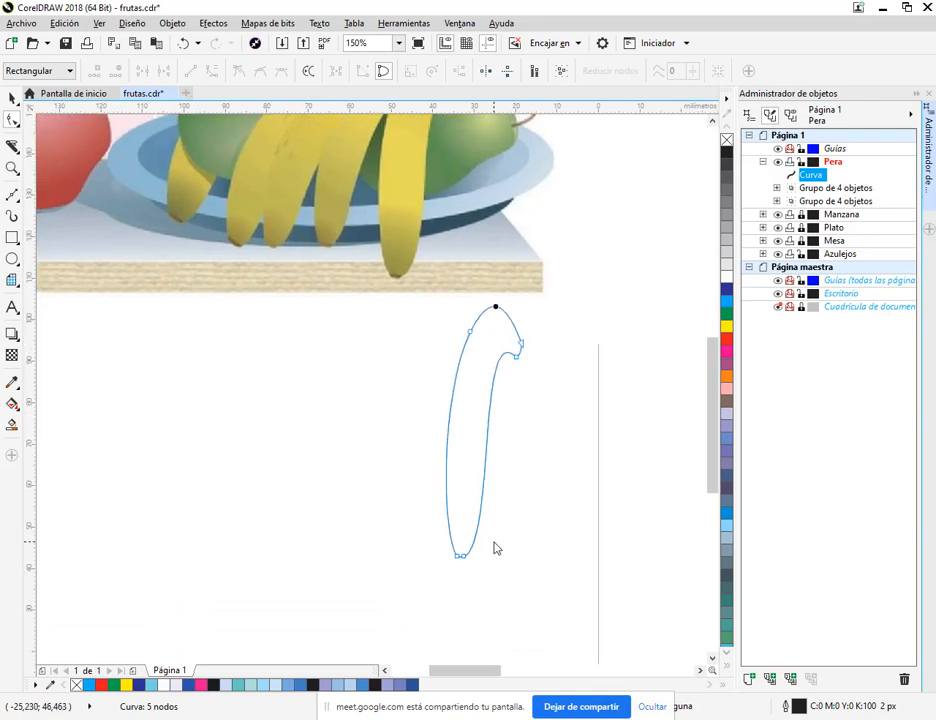
# Step: Move both tip nodes together slightly toward the stem side to straighten the banana's lower end
pyautogui.scroll(1, 465, 560)
pyautogui.click(447, 558)
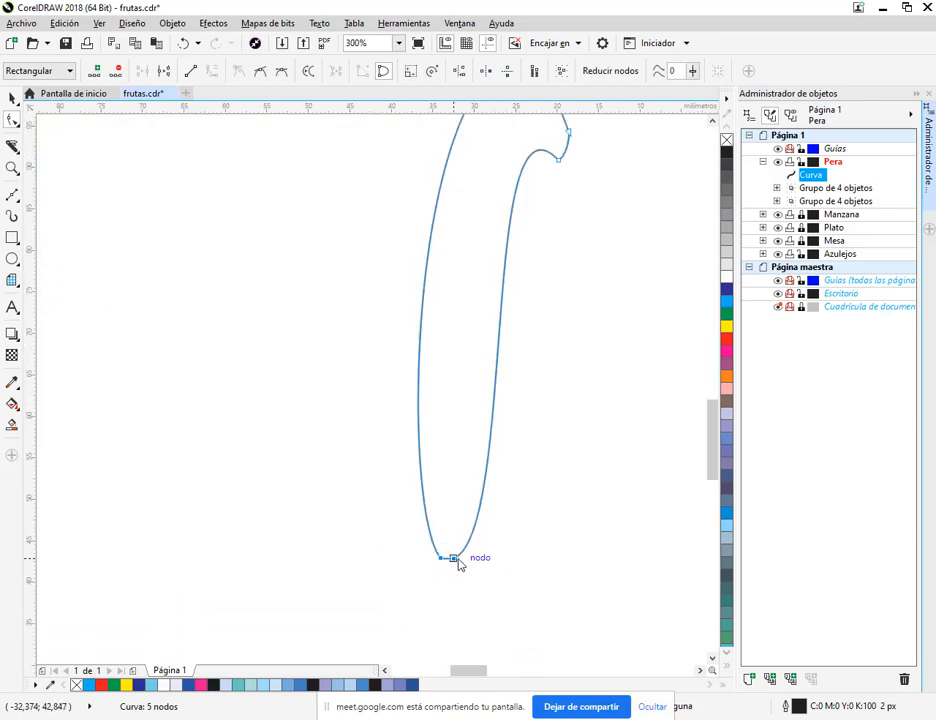
pyautogui.moveTo(457, 560); pyautogui.dragTo(468, 563)
pyautogui.click(527, 531)
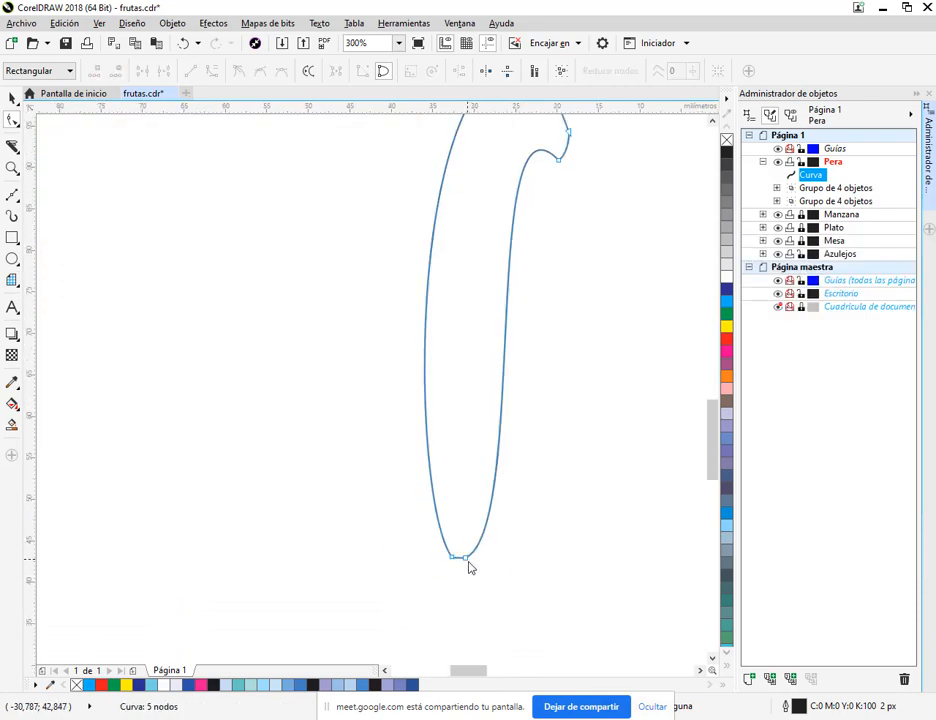
# Step: Place a horizontal guideline at the banana's tip and check the tip nodes' alignment against it
pyautogui.scroll(3, 462, 524)
pyautogui.moveTo(413, 106); pyautogui.dragTo(452, 498)
pyautogui.click(451, 497)
pyautogui.scroll(-3, 452, 500)
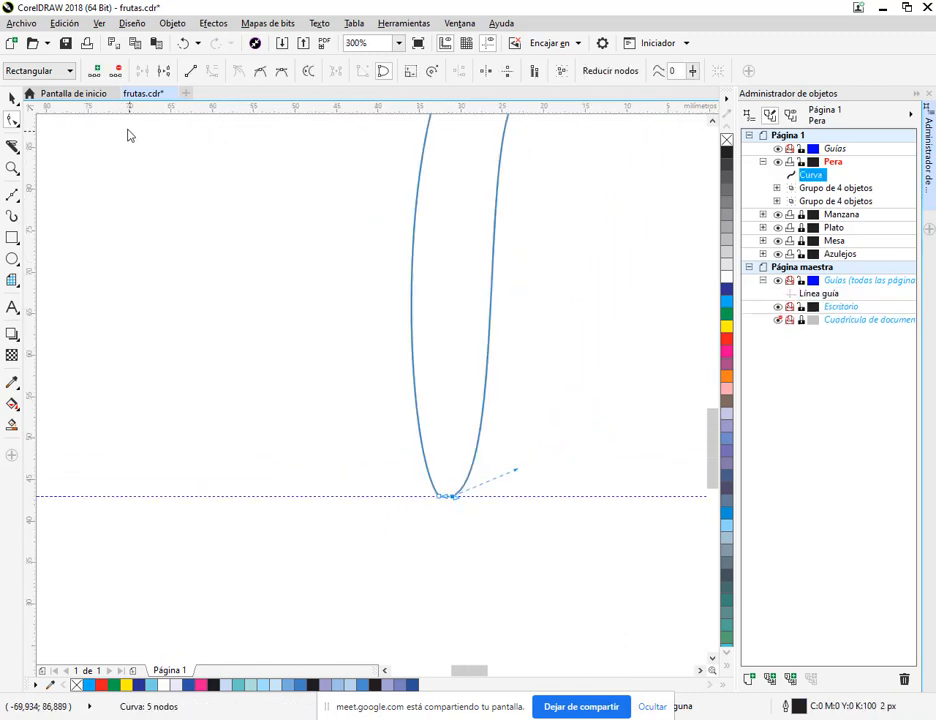
# Step: Delete the horizontal guideline at the banana's tip
pyautogui.click(12, 98)
pyautogui.click(298, 302)
pyautogui.scroll(-1, 299, 303)
pyautogui.moveTo(314, 309); pyautogui.dragTo(374, 523)
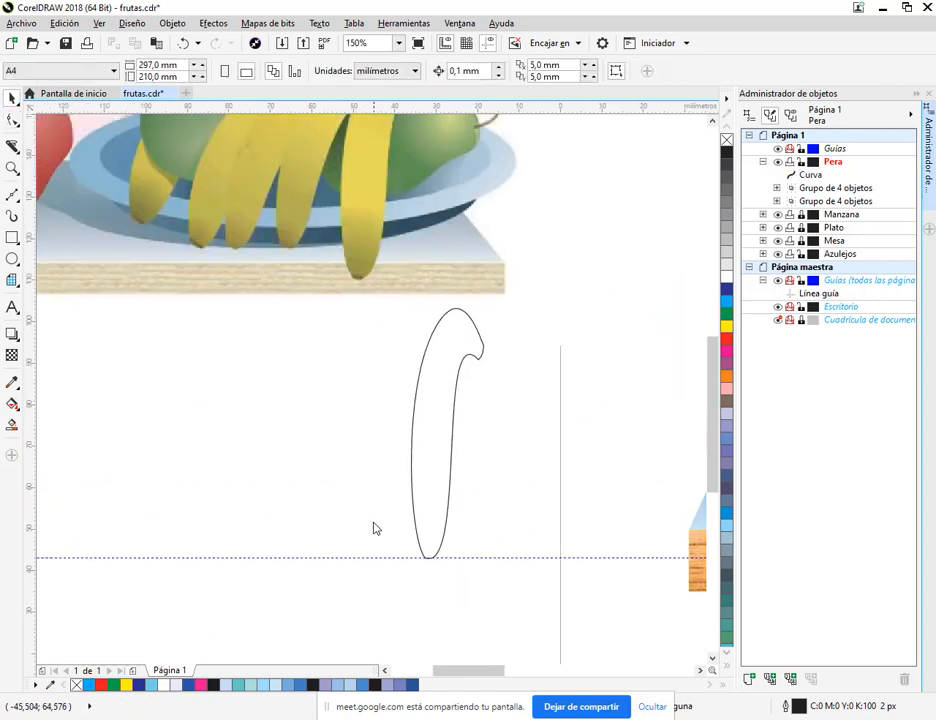
pyautogui.click(461, 558)
pyautogui.press('Delete')
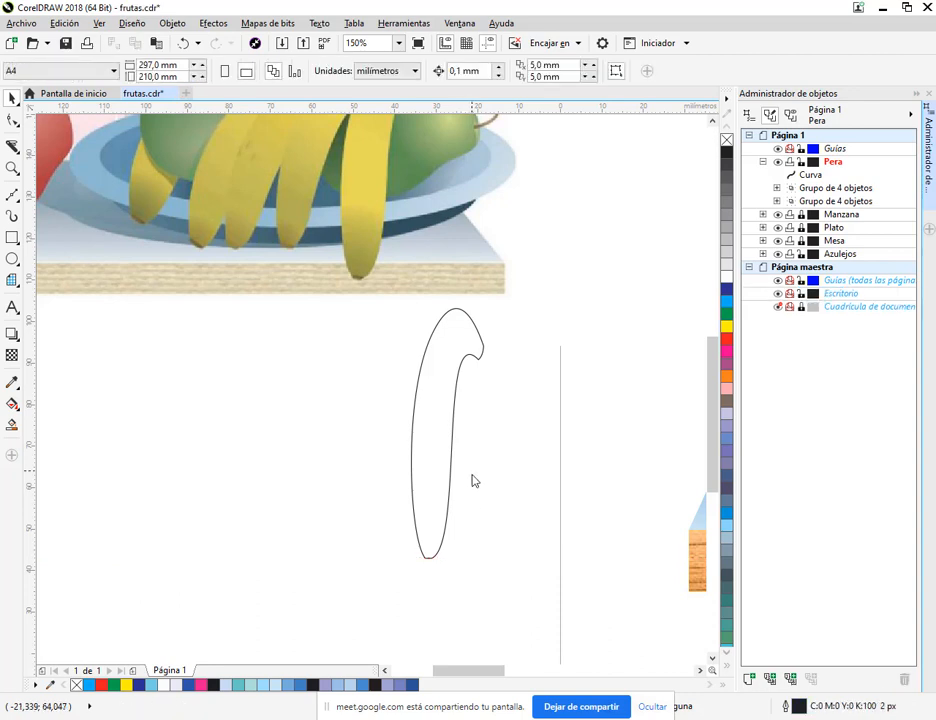
# Step: Try to reshape the banana's inner edge below the stem by adding a node there and adjusting its upper handle
pyautogui.moveTo(428, 264); pyautogui.dragTo(389, 382)
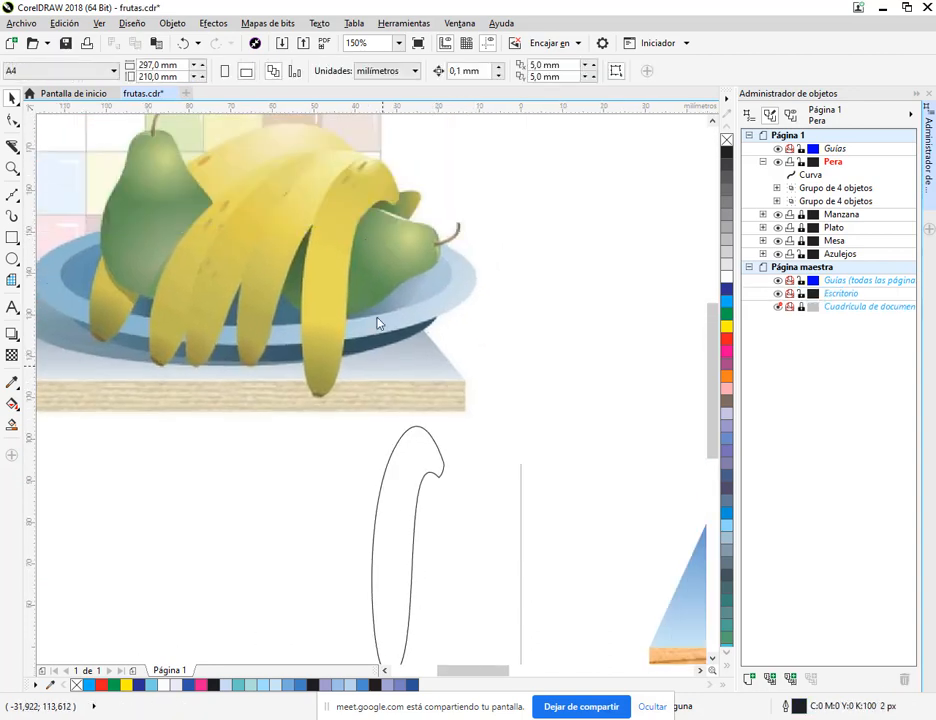
pyautogui.click(400, 487)
pyautogui.press('F10')
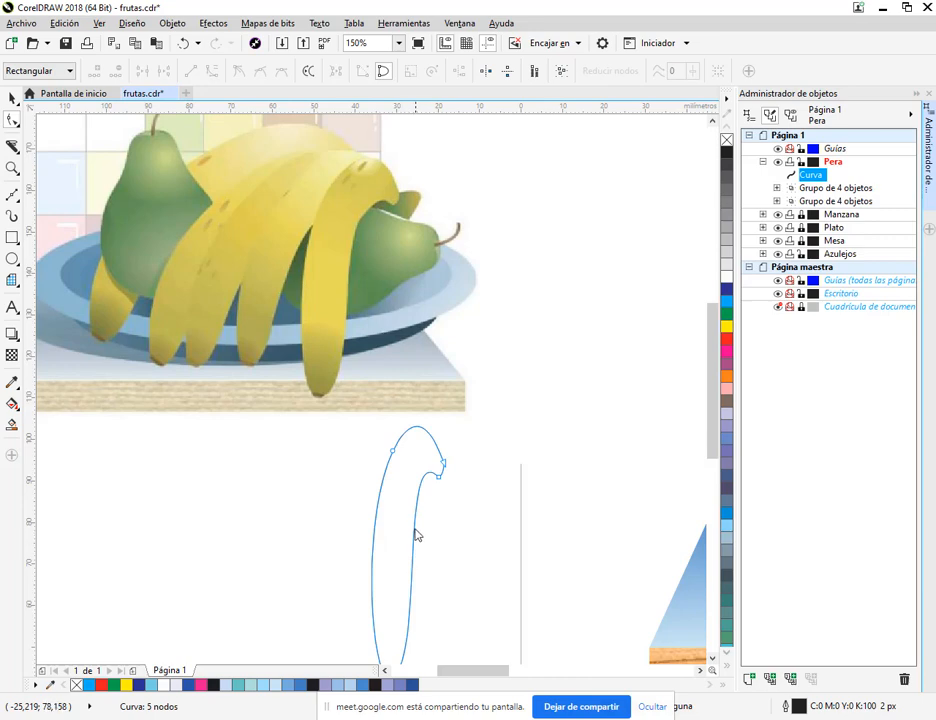
pyautogui.doubleClick(416, 531)
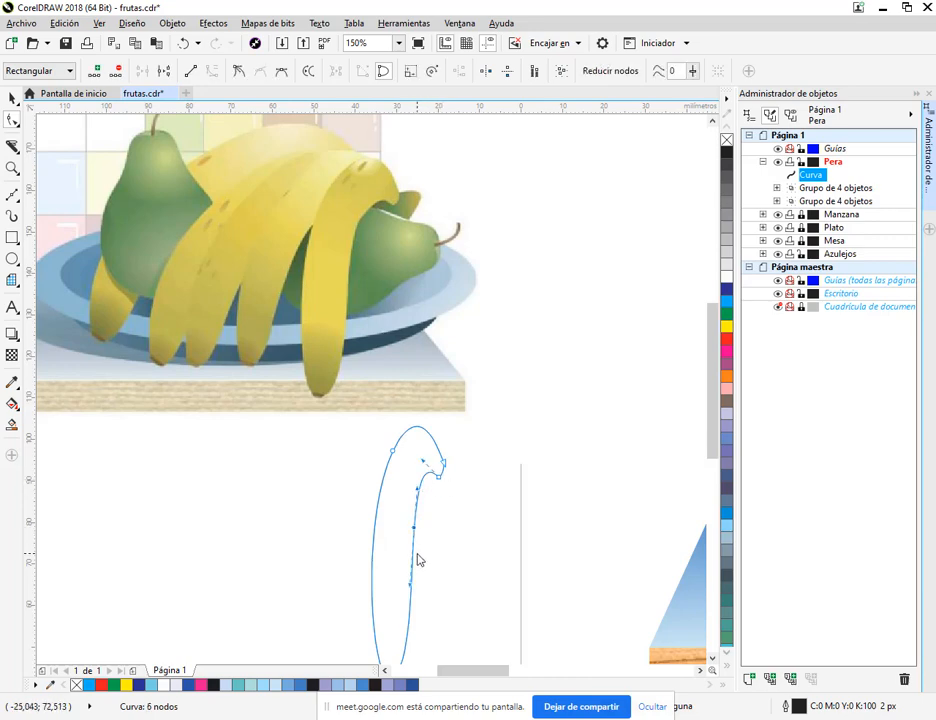
pyautogui.scroll(2, 419, 560)
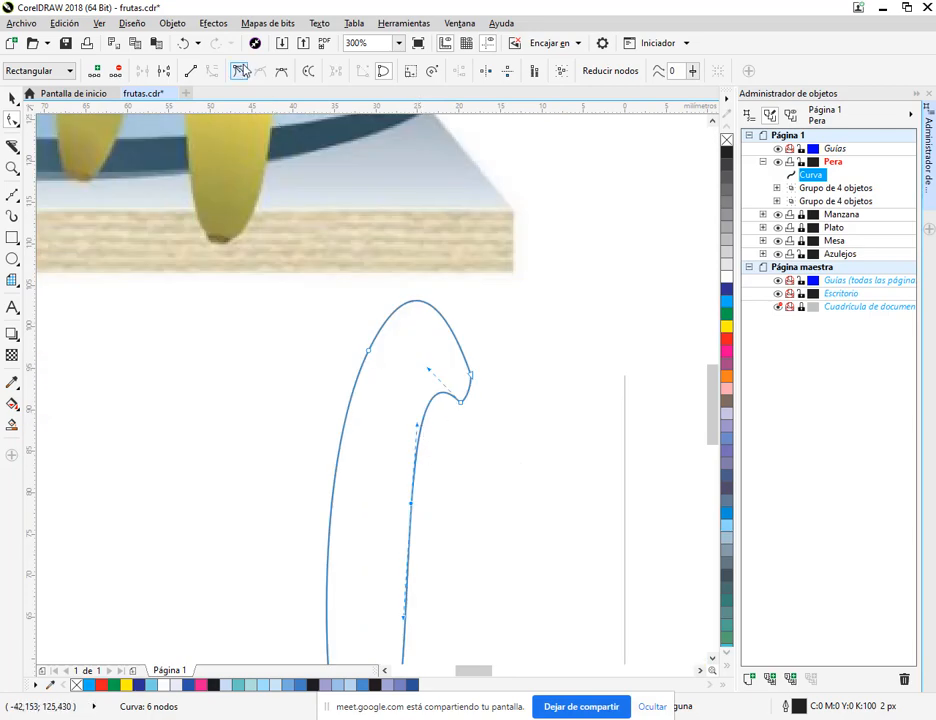
pyautogui.moveTo(420, 431); pyautogui.dragTo(418, 446)
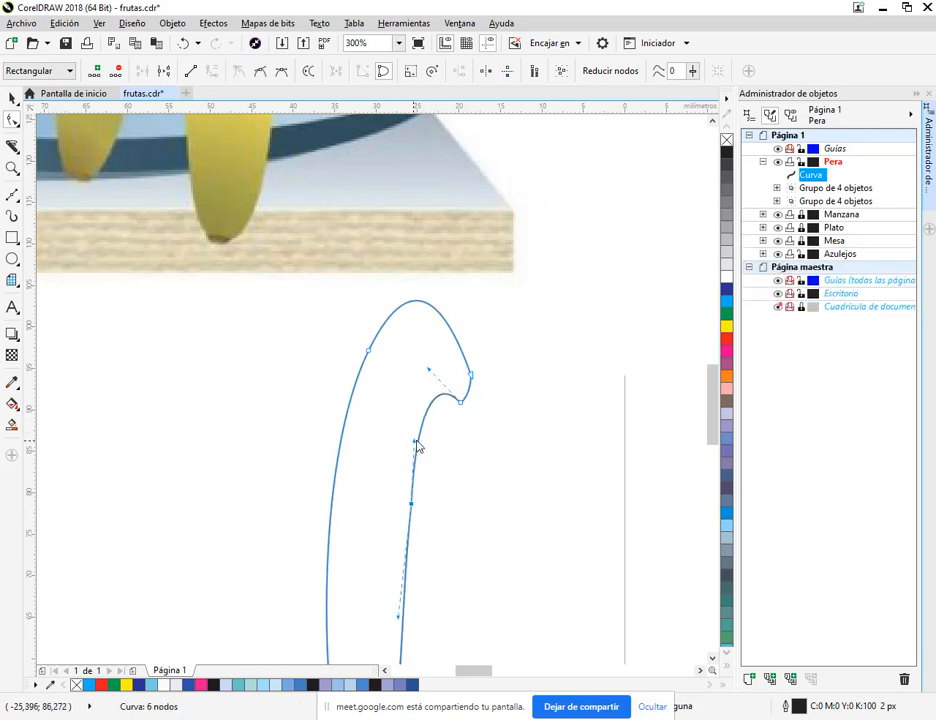
# Step: Undo the handle changes and delete the node added on the banana's inner edge
pyautogui.click(184, 43)
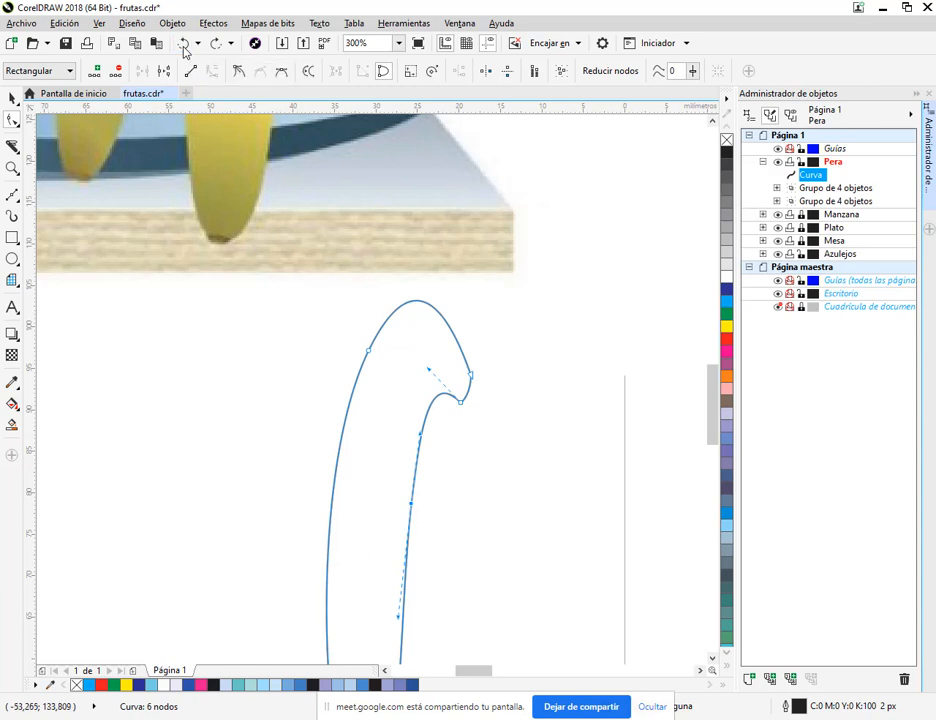
pyautogui.click(184, 46)
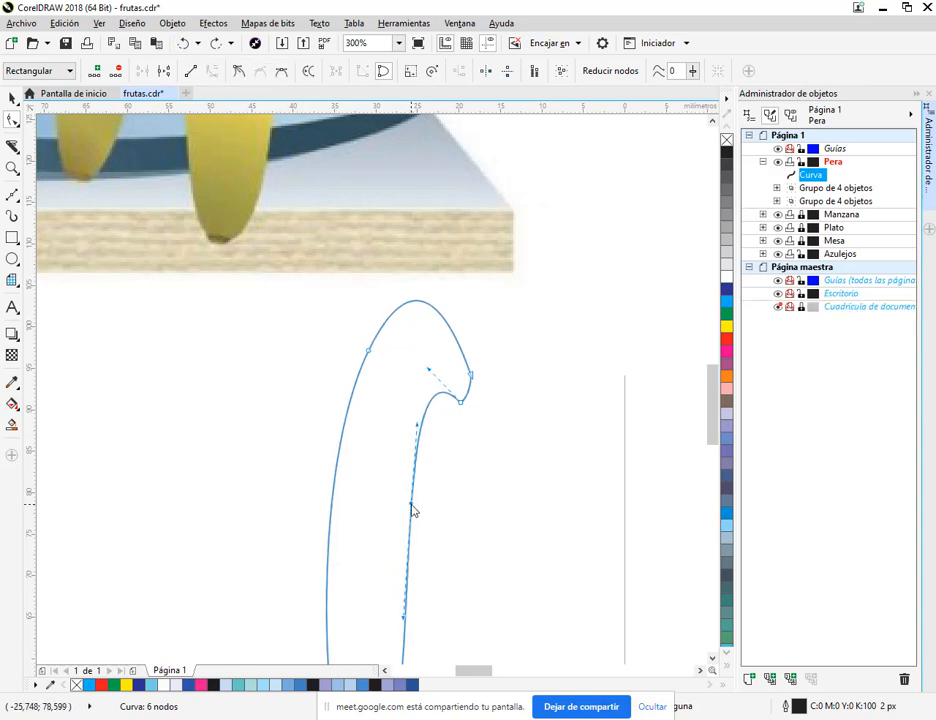
pyautogui.press('Delete')
pyautogui.scroll(-2, 464, 545)
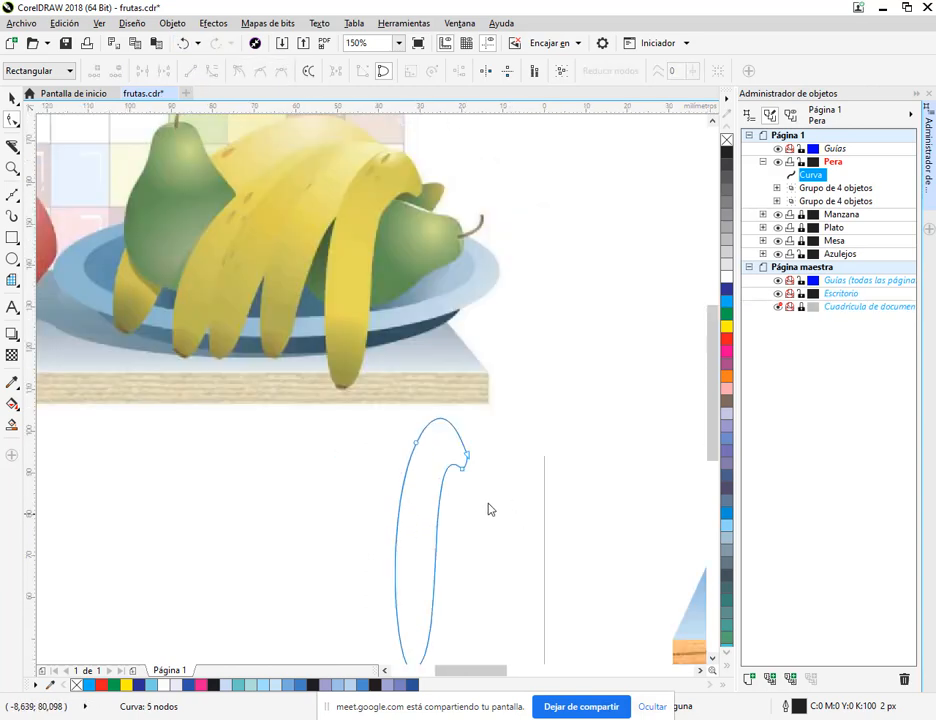
pyautogui.scroll(-2, 466, 453)
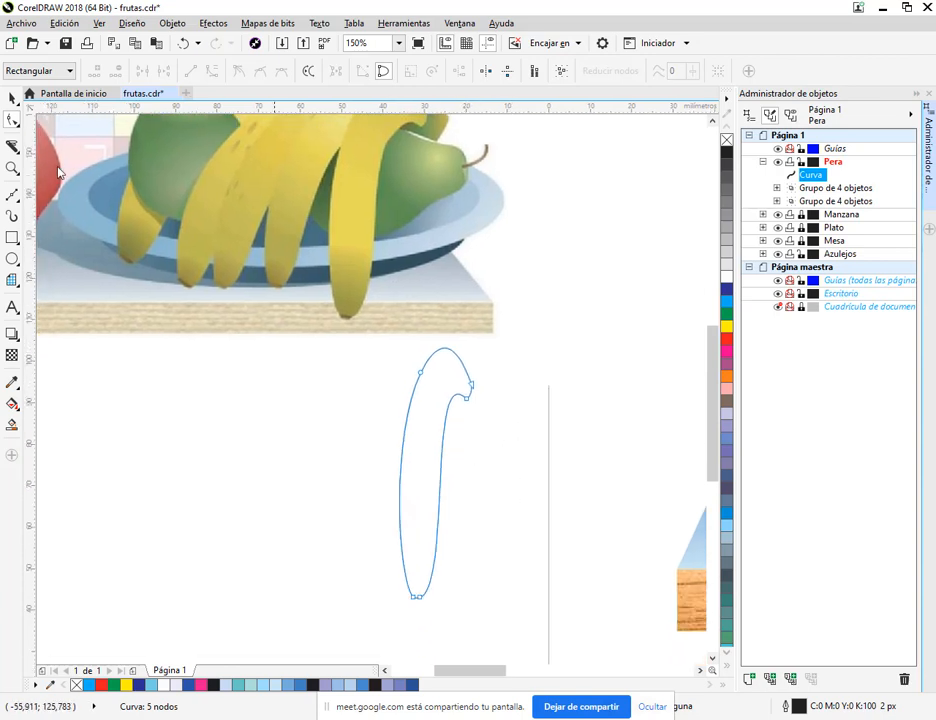
# Step: Draw an ellipse about 2.3 mm wide and 0.8 mm high over the banana's tip and fill it with white
pyautogui.click(13, 100)
pyautogui.scroll(1, 447, 492)
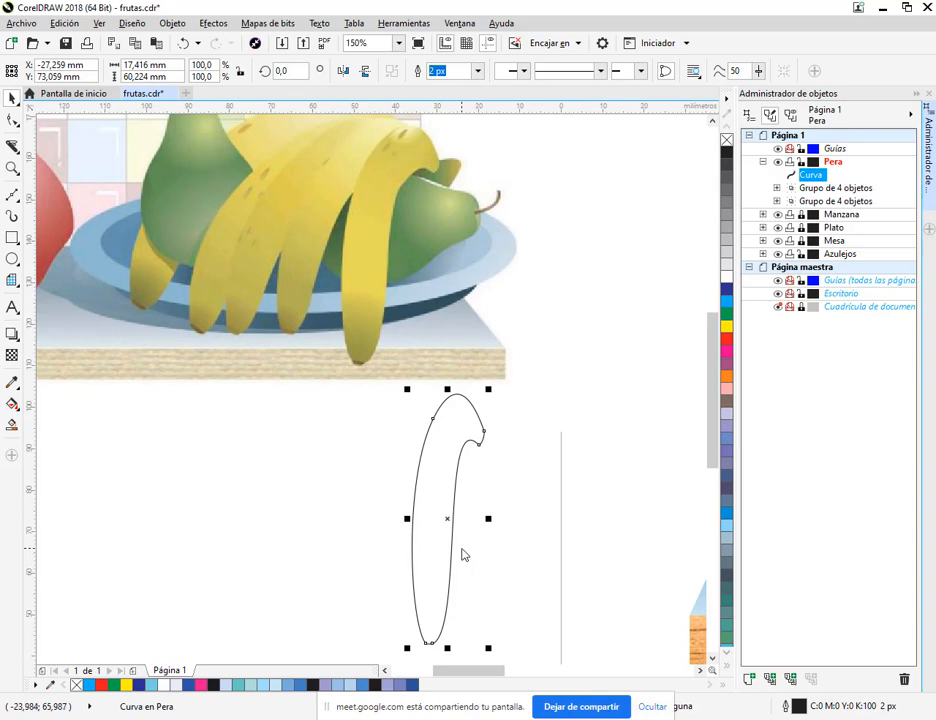
pyautogui.scroll(-3, 463, 555)
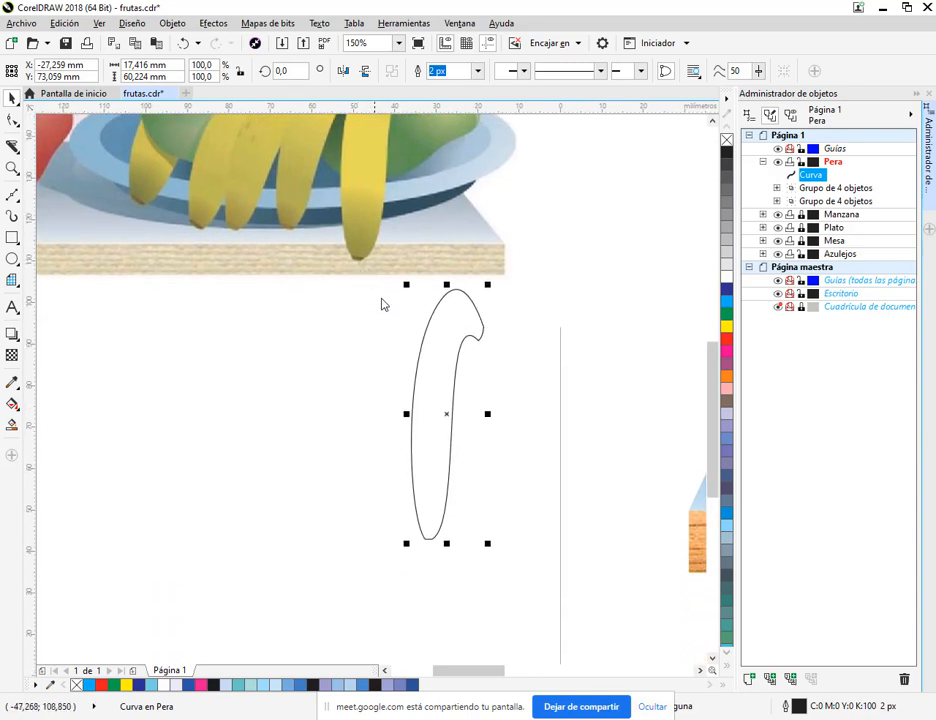
pyautogui.scroll(3, 364, 282)
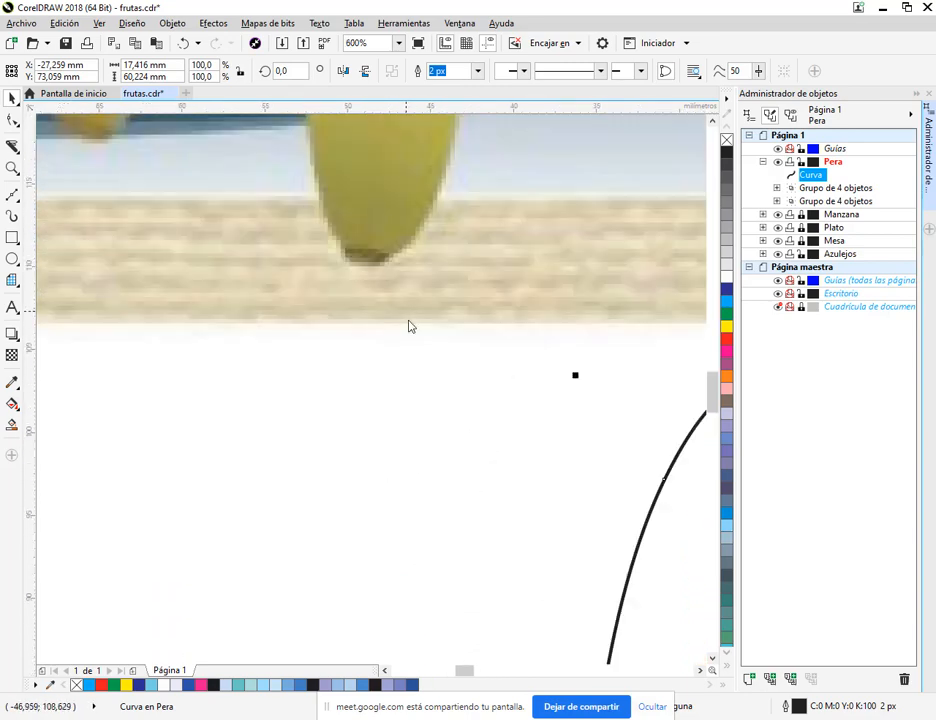
pyautogui.scroll(-3, 410, 326)
pyautogui.scroll(4, 487, 590)
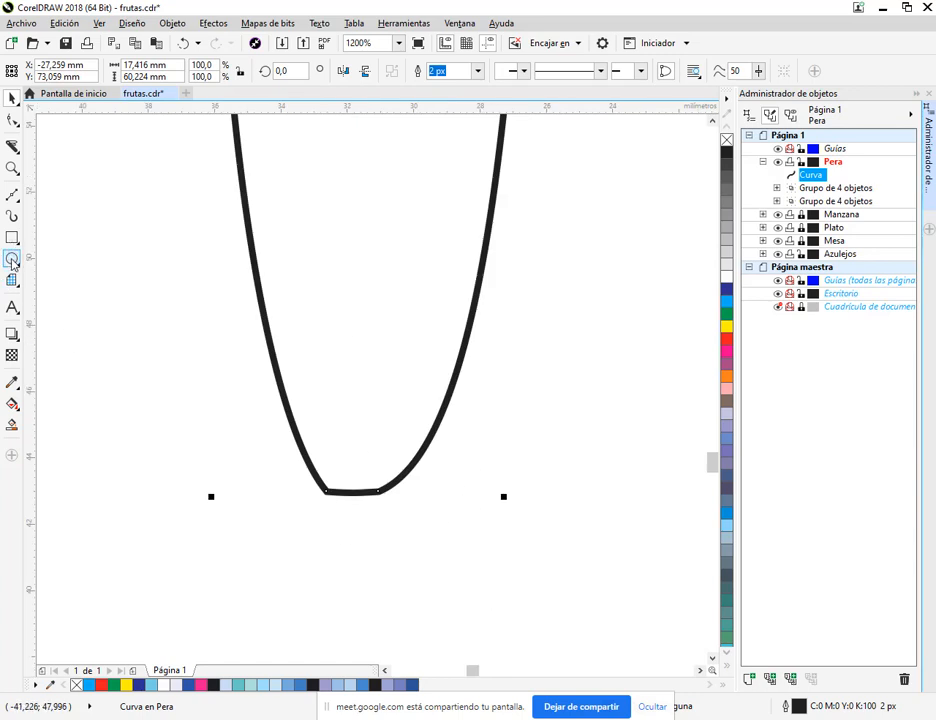
pyautogui.click(11, 259)
pyautogui.moveTo(318, 485); pyautogui.dragTo(400, 513)
pyautogui.click(11, 97)
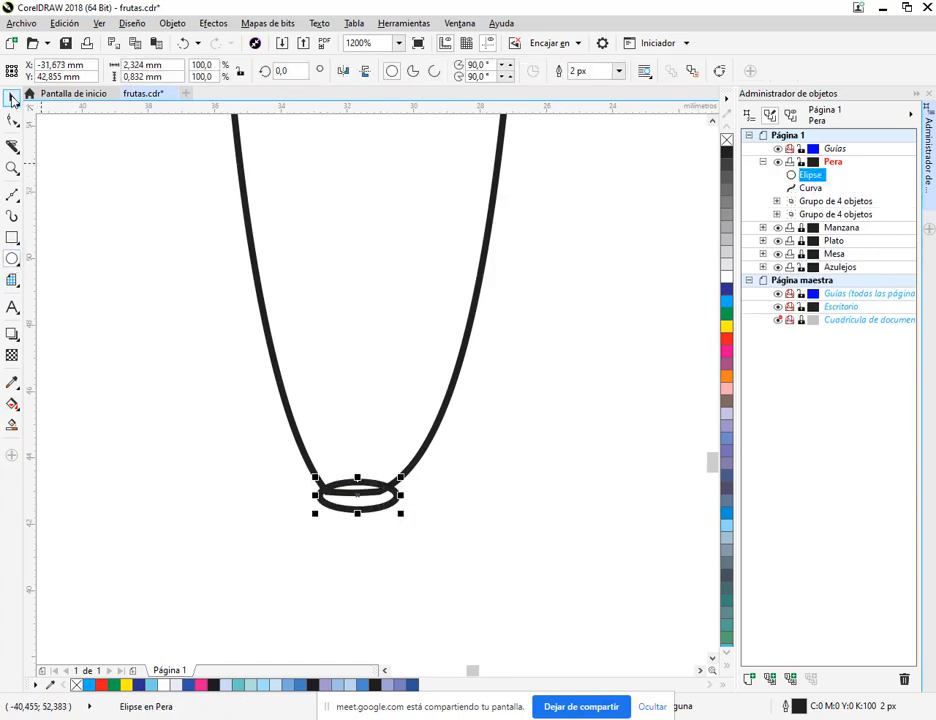
pyautogui.click(336, 526)
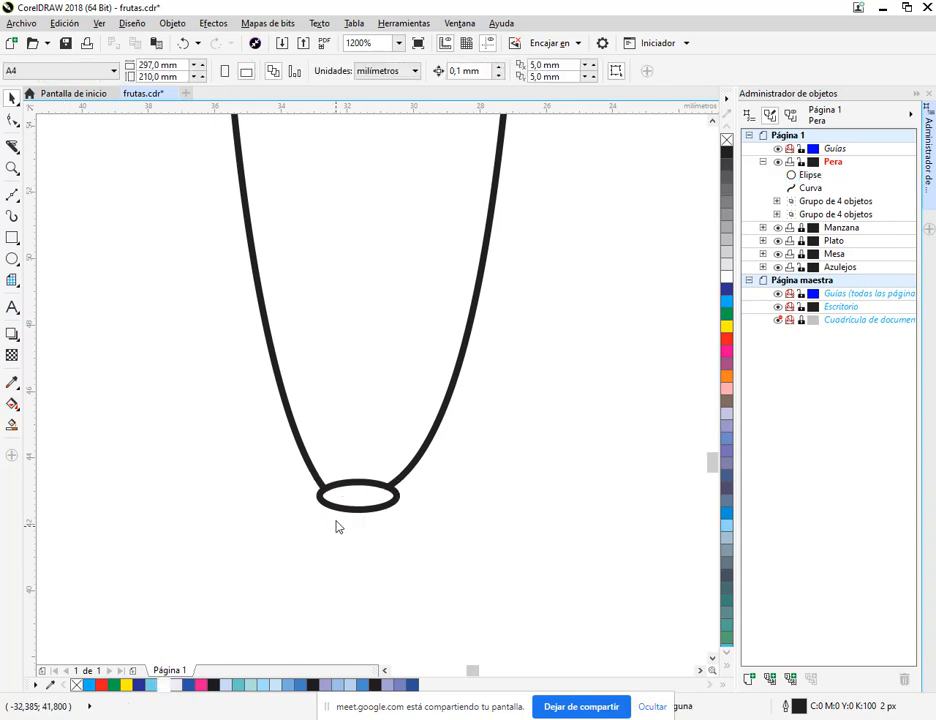
# Step: Narrow the tip ellipse to about 2.1 mm wide and move it slightly lower on the banana's end
pyautogui.scroll(-3, 337, 520)
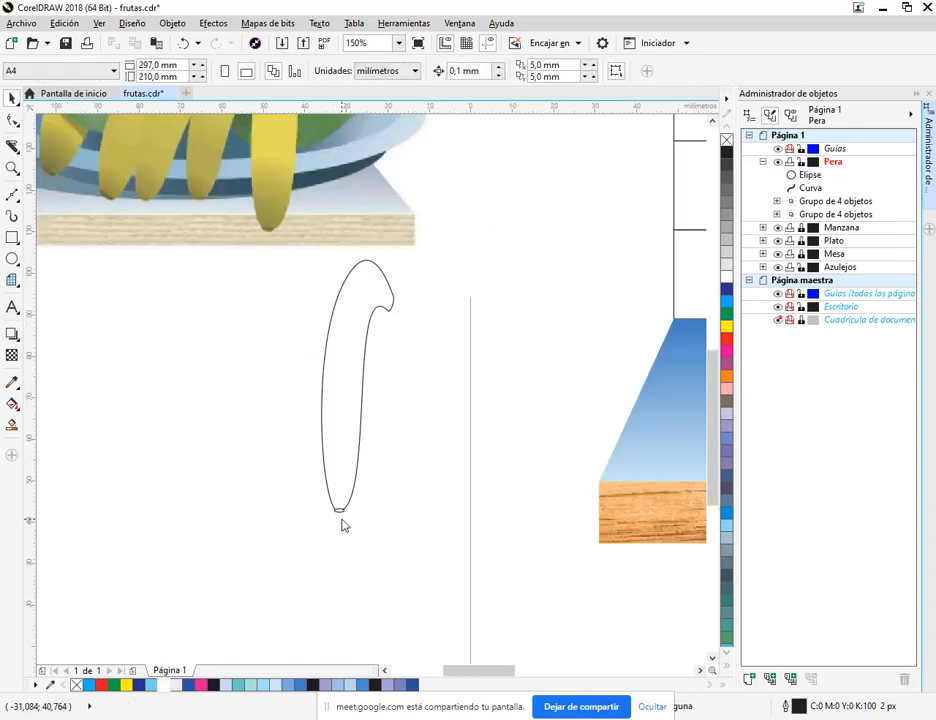
pyautogui.scroll(4, 339, 524)
pyautogui.click(419, 384)
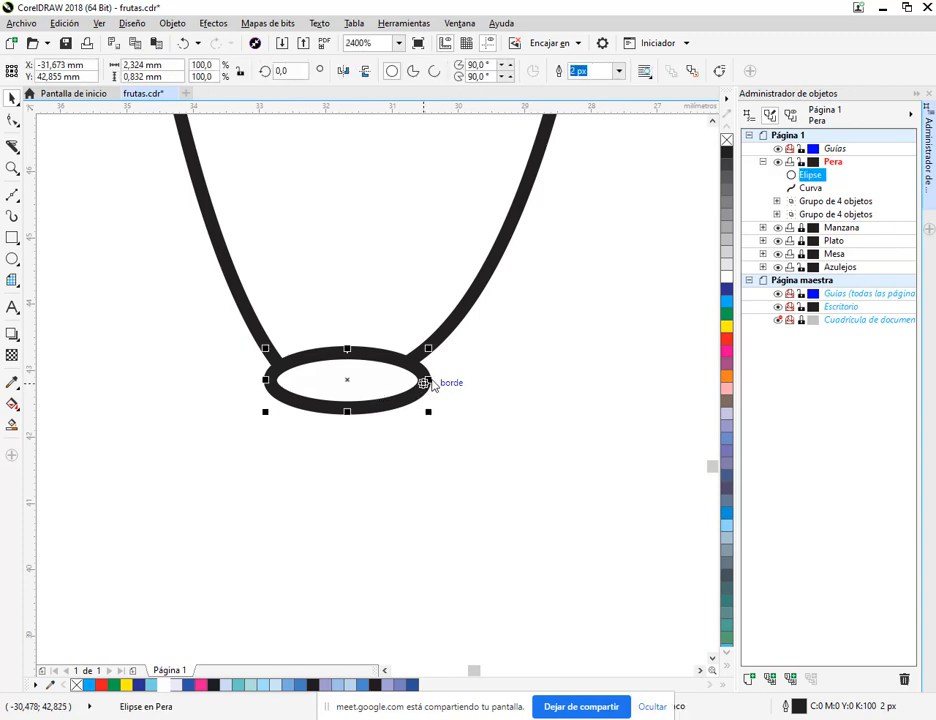
pyautogui.moveTo(372, 380)
pyautogui.mouseDown()
pyautogui.moveTo(359, 428)
pyautogui.moveTo(366, 391)
pyautogui.moveTo(382, 397)
pyautogui.moveTo(366, 393)
pyautogui.mouseUp()
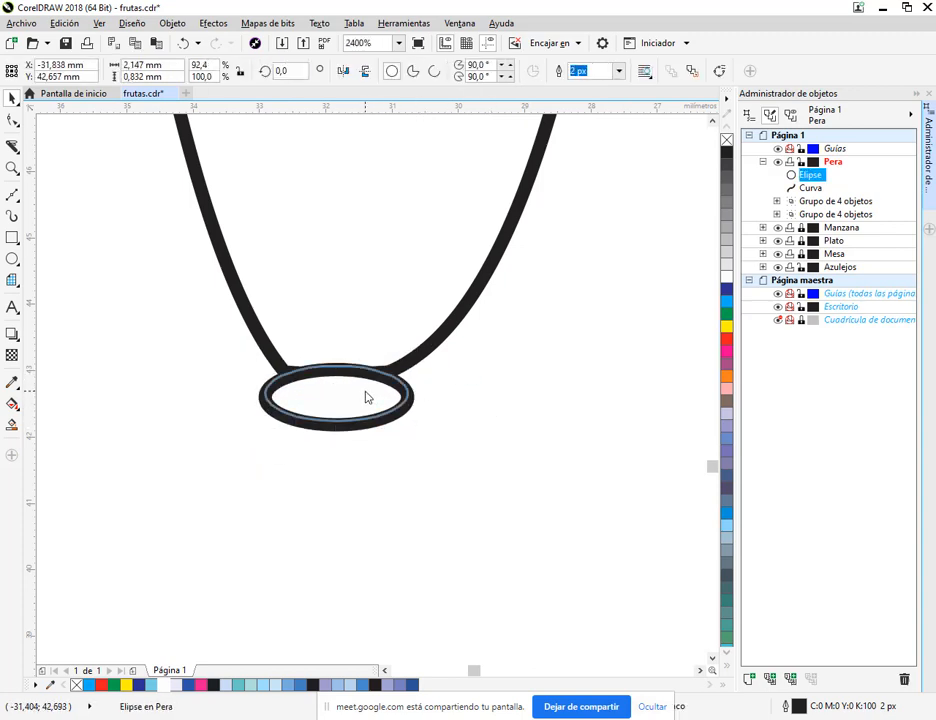
pyautogui.click(438, 450)
pyautogui.scroll(-2, 437, 451)
pyautogui.scroll(-2, 376, 372)
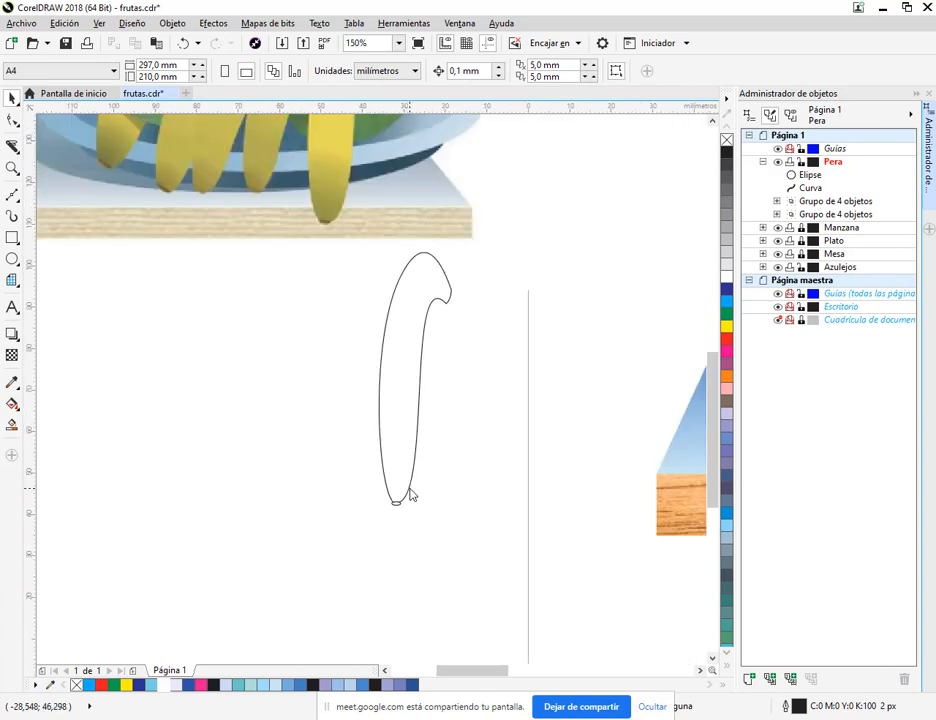
# Step: Move the tip ellipse slightly up and narrow it to about 1.7 mm so its sides meet the outline's two end corners
pyautogui.scroll(5, 396, 496)
pyautogui.scroll(-1, 428, 457)
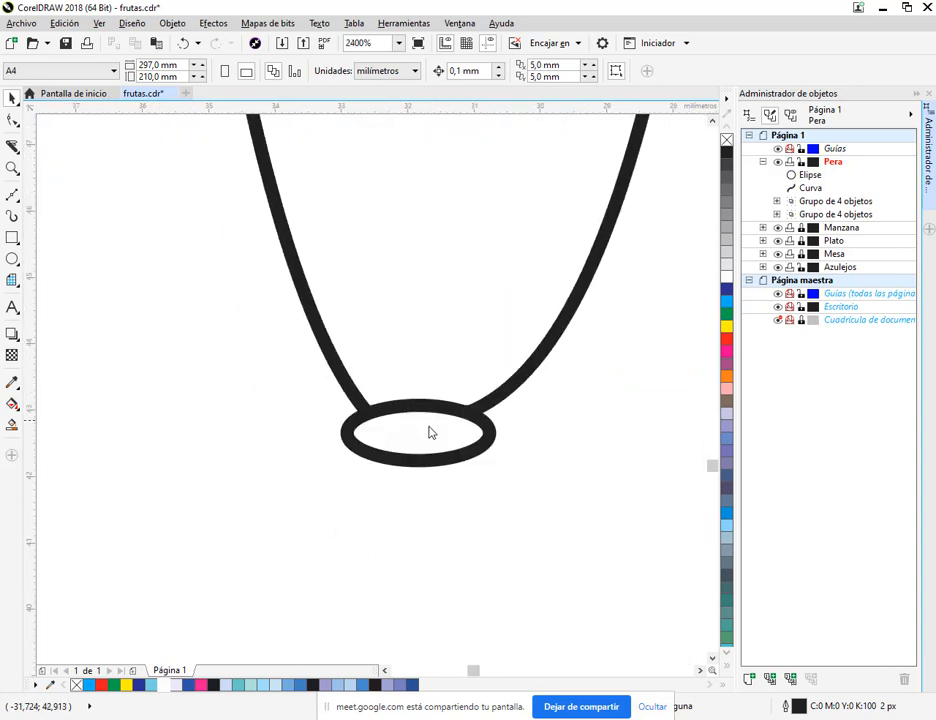
pyautogui.click(437, 415)
pyautogui.moveTo(436, 412); pyautogui.dragTo(437, 415)
pyautogui.moveTo(499, 409); pyautogui.dragTo(469, 411)
pyautogui.moveTo(385, 411)
pyautogui.mouseDown()
pyautogui.moveTo(407, 374)
pyautogui.moveTo(403, 416)
pyautogui.mouseUp()
pyautogui.click(518, 443)
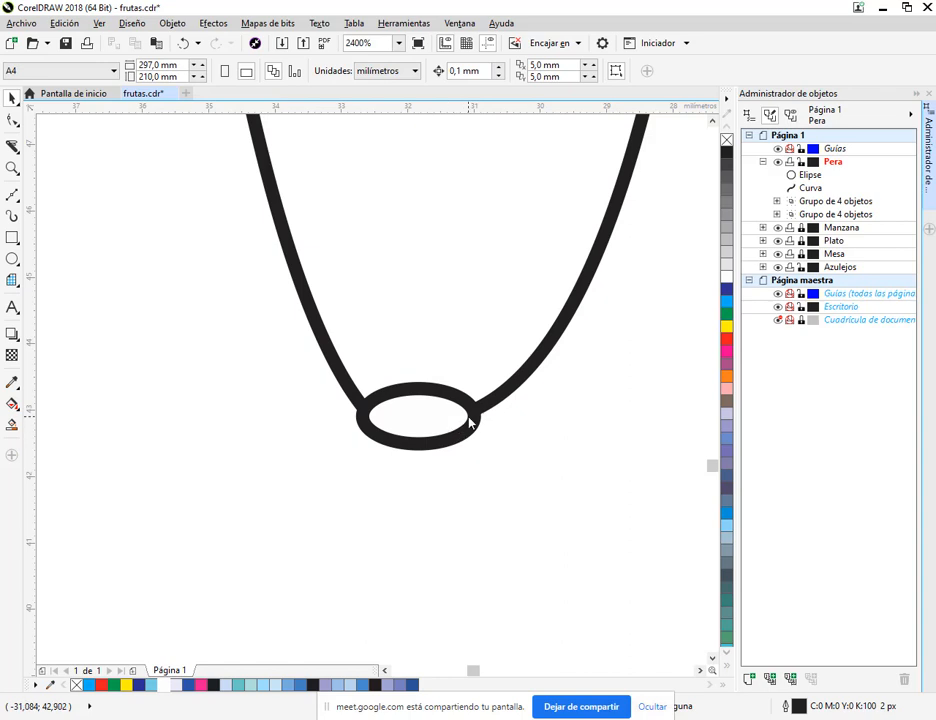
# Step: Flatten the tip ellipse slightly by lowering its upper edge
pyautogui.scroll(-2, 470, 424)
pyautogui.scroll(3, 460, 420)
pyautogui.click(424, 331)
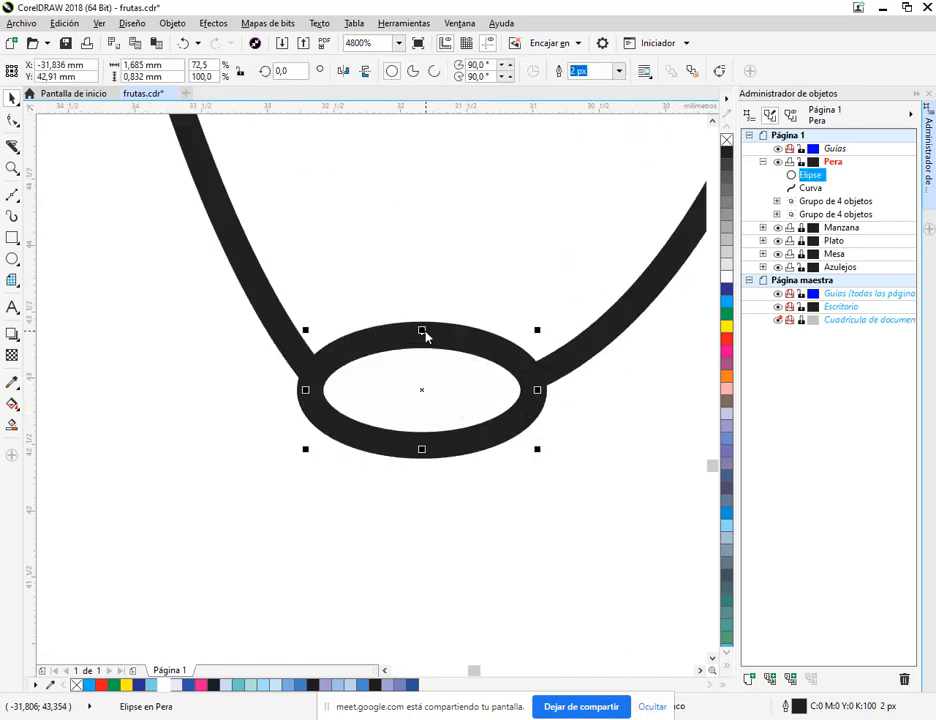
pyautogui.moveTo(425, 336); pyautogui.dragTo(426, 345)
pyautogui.click(589, 464)
pyautogui.scroll(-2, 587, 451)
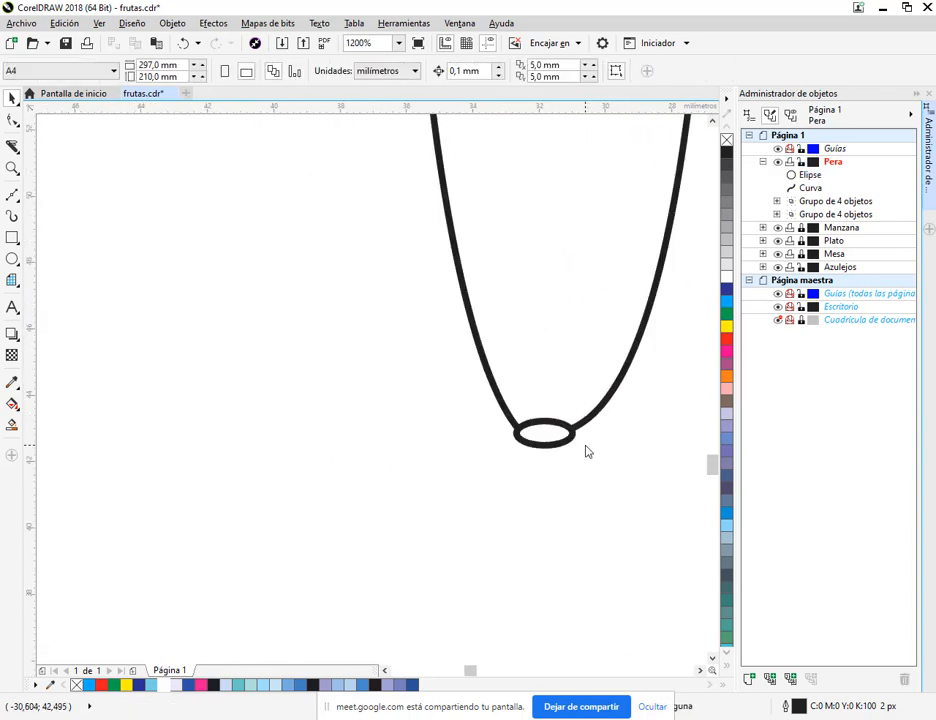
pyautogui.scroll(-3, 587, 451)
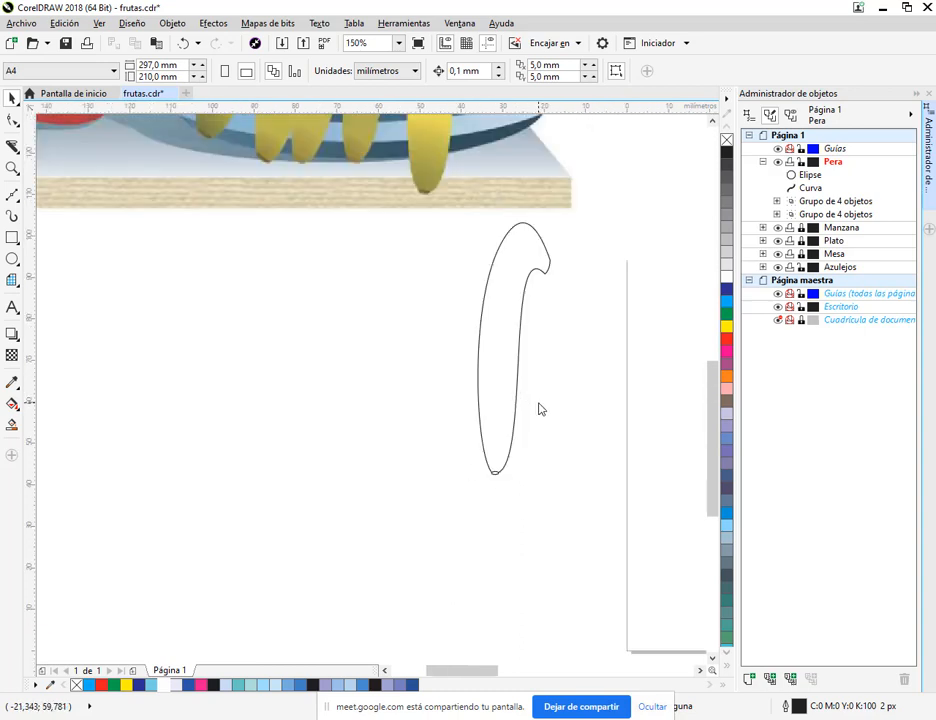
# Step: Apply an elliptical fountain fill to the banana curve and constrain the gradient to a circular shape
pyautogui.moveTo(539, 402); pyautogui.dragTo(493, 503)
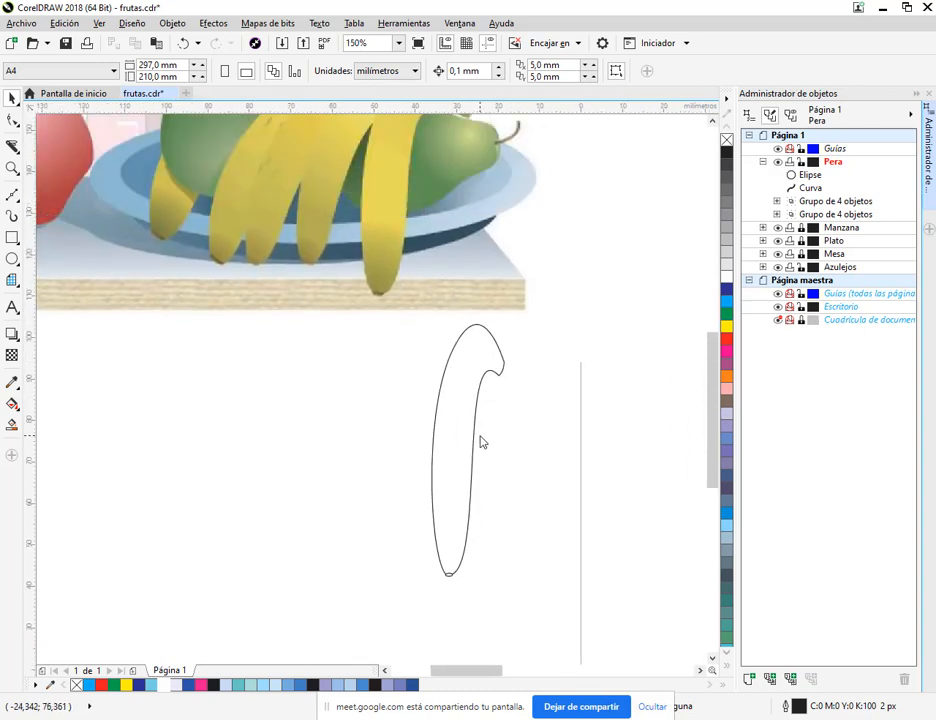
pyautogui.moveTo(480, 437); pyautogui.dragTo(471, 532)
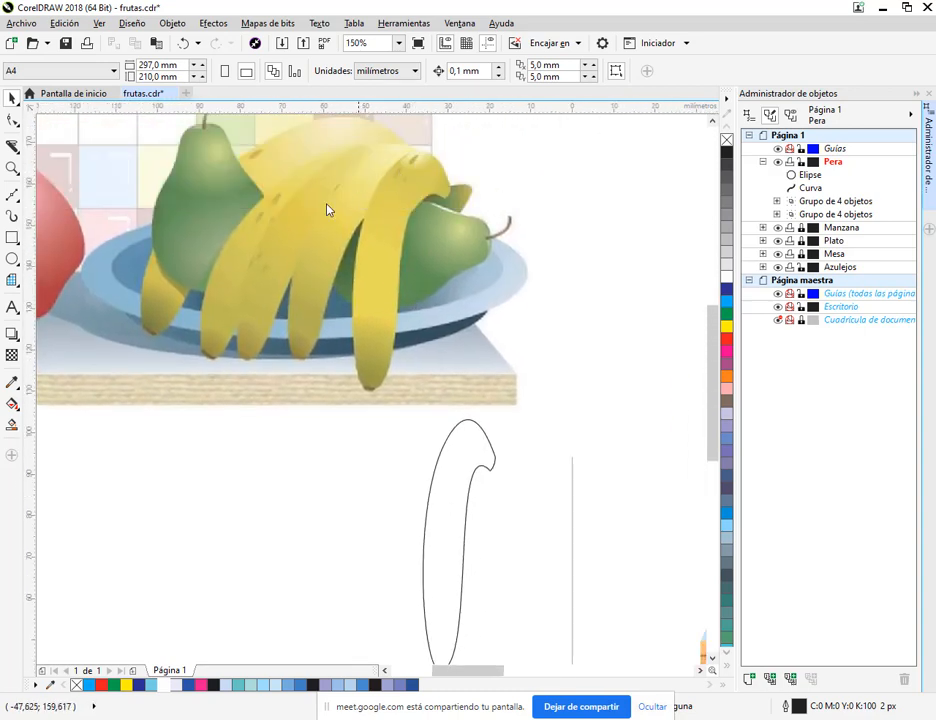
pyautogui.click(467, 482)
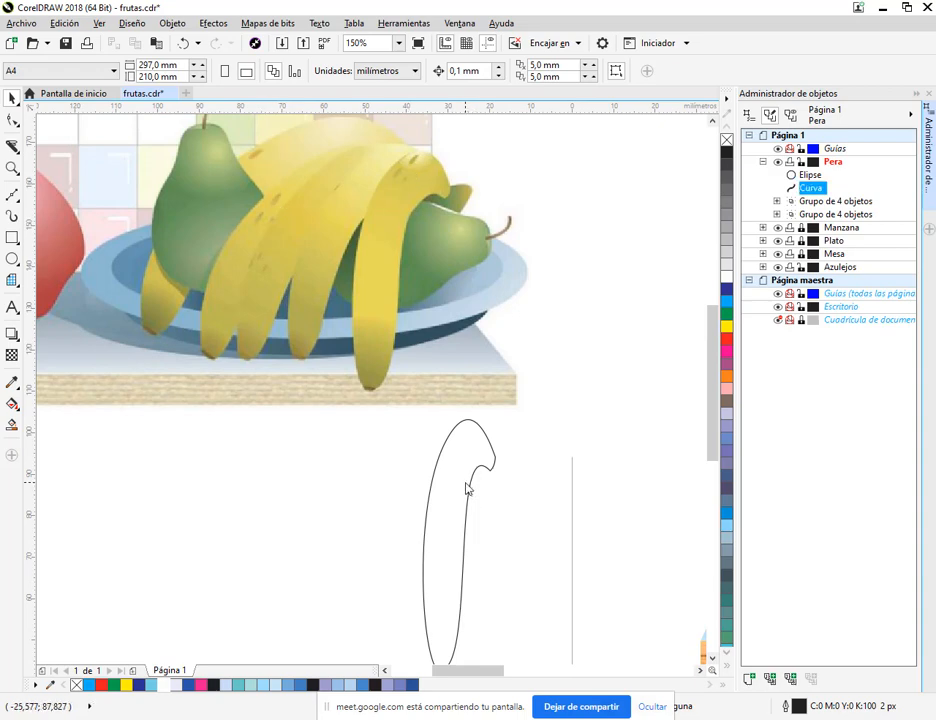
pyautogui.moveTo(469, 476); pyautogui.dragTo(440, 427)
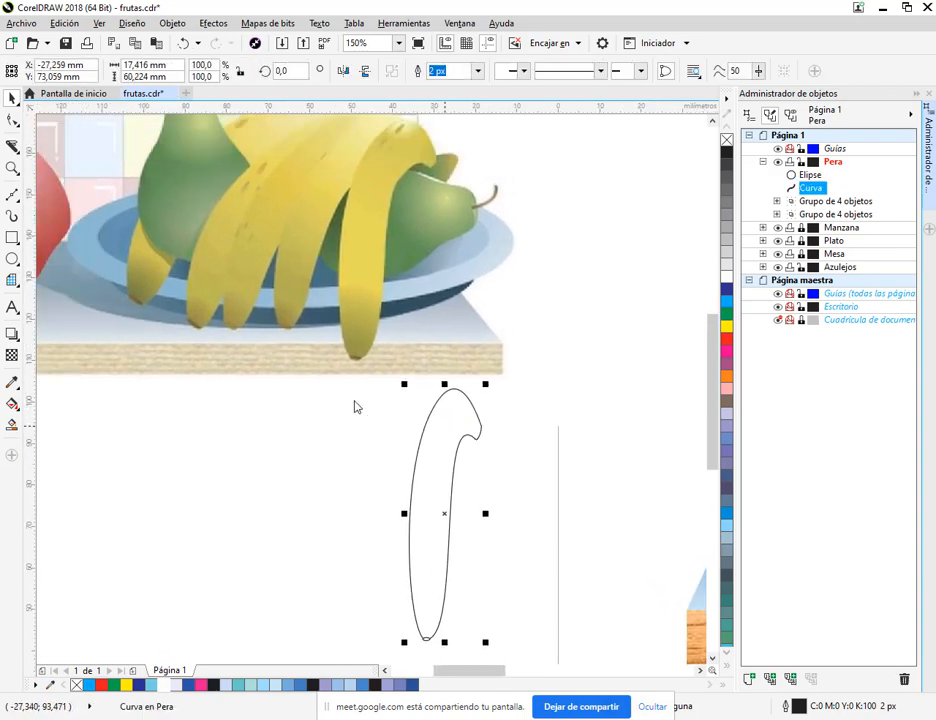
pyautogui.click(17, 403)
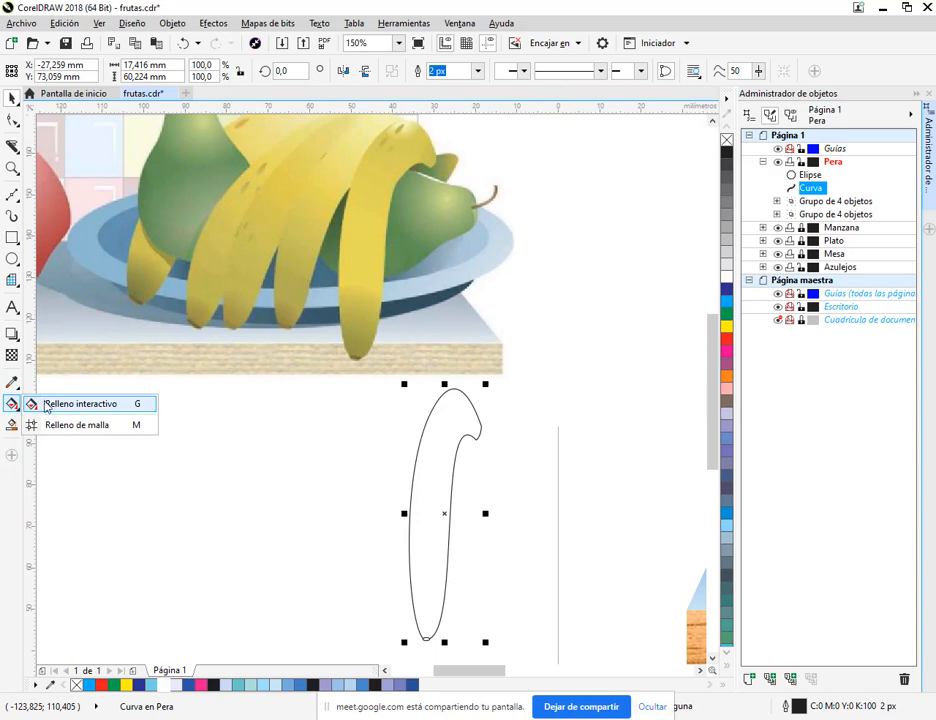
pyautogui.click(45, 411)
pyautogui.click(53, 70)
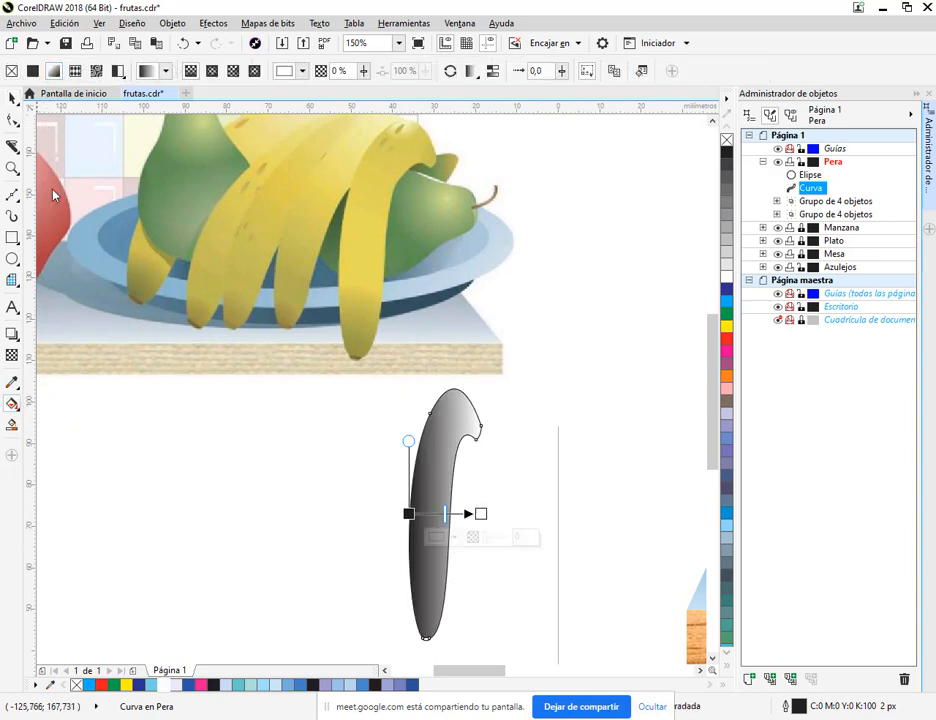
pyautogui.click(211, 70)
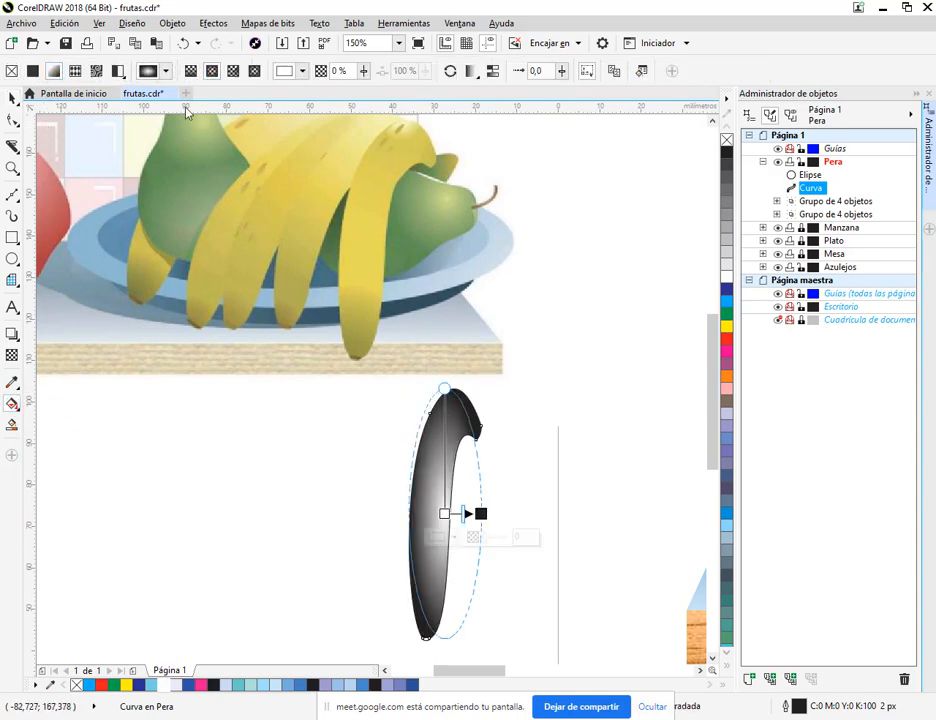
pyautogui.click(587, 71)
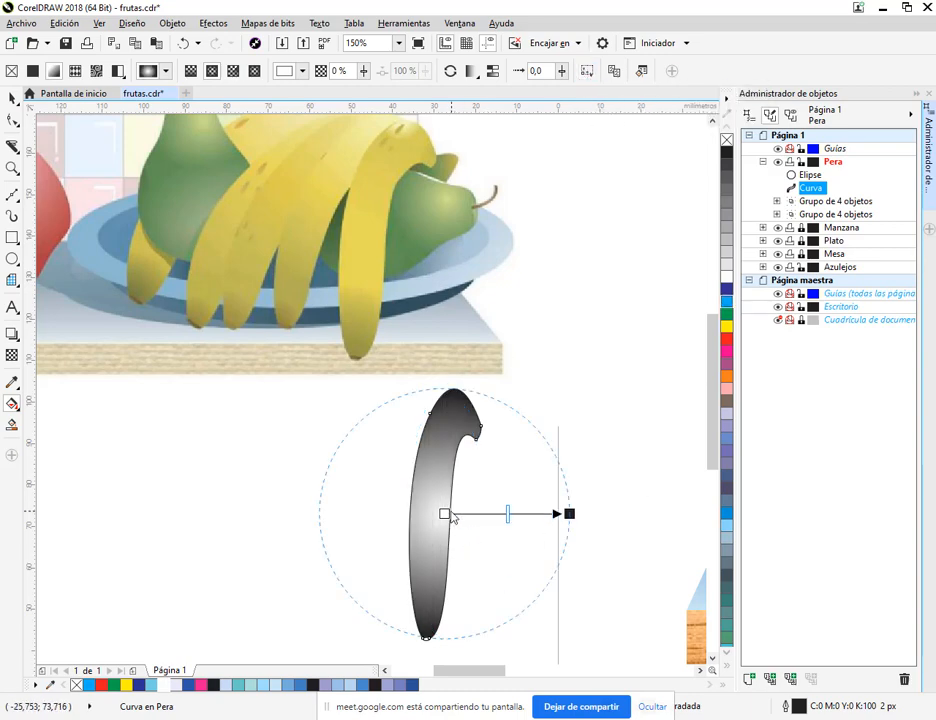
# Step: Run the gradient from the banana's upper arch to just above its tip and add a colour stop near the middle
pyautogui.moveTo(446, 513); pyautogui.dragTo(449, 399)
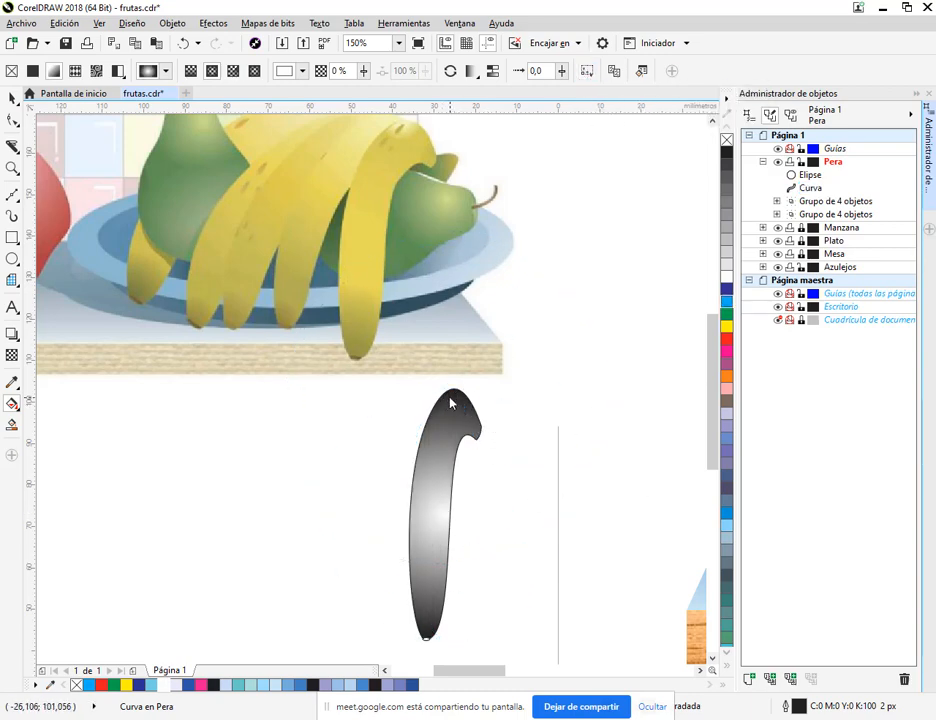
pyautogui.moveTo(568, 512); pyautogui.dragTo(430, 614)
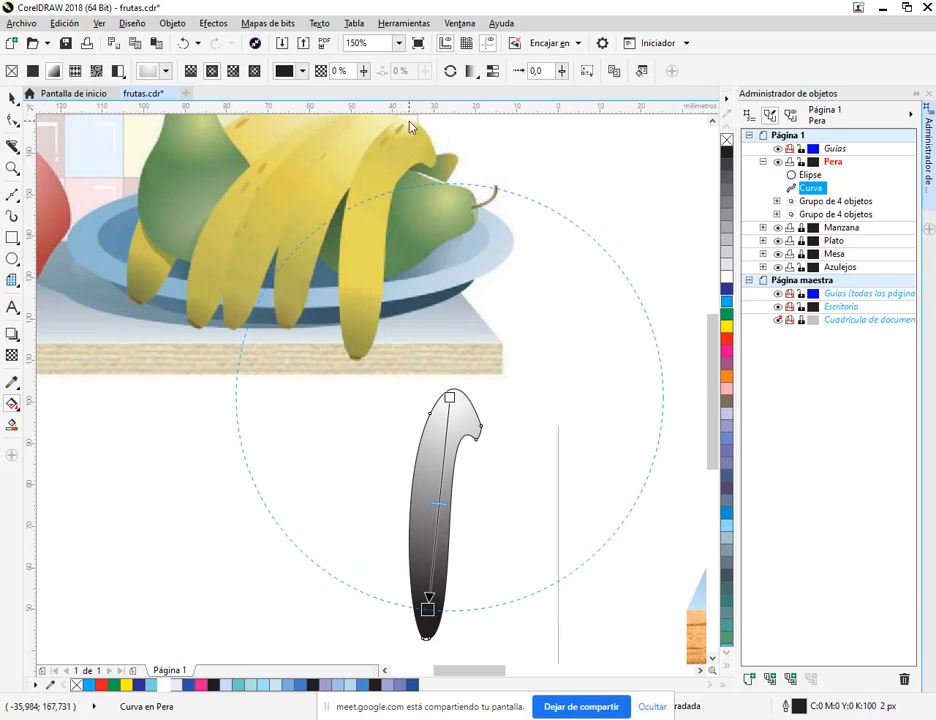
pyautogui.doubleClick(437, 520)
# Step: Colour the gradient's start stop at the banana's upper arch pale yellow, C3 M0 Y33 K0
pyautogui.click(449, 399)
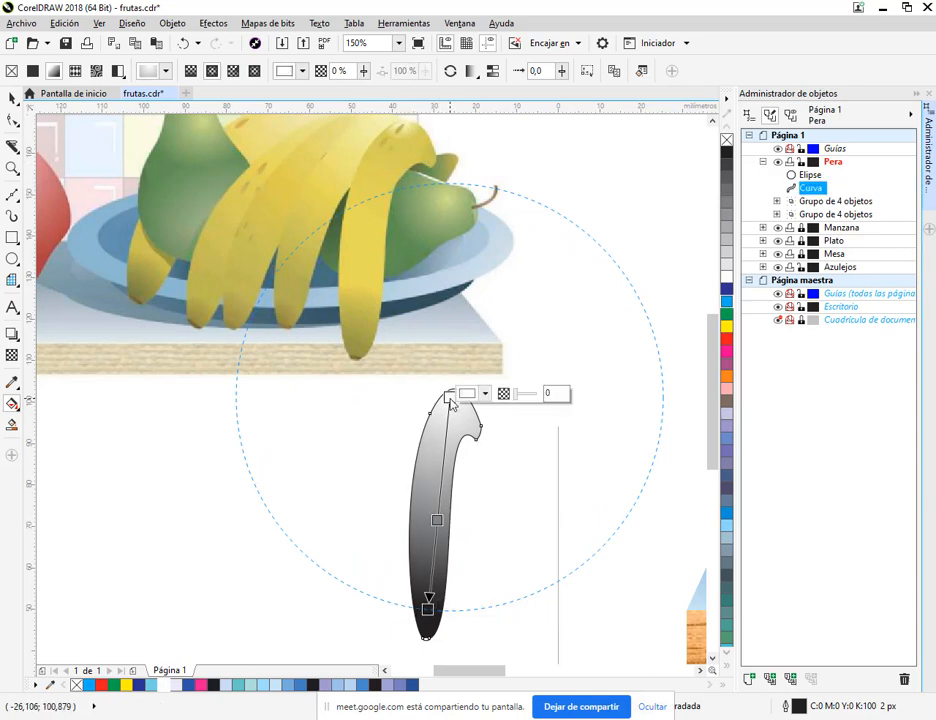
pyautogui.click(484, 393)
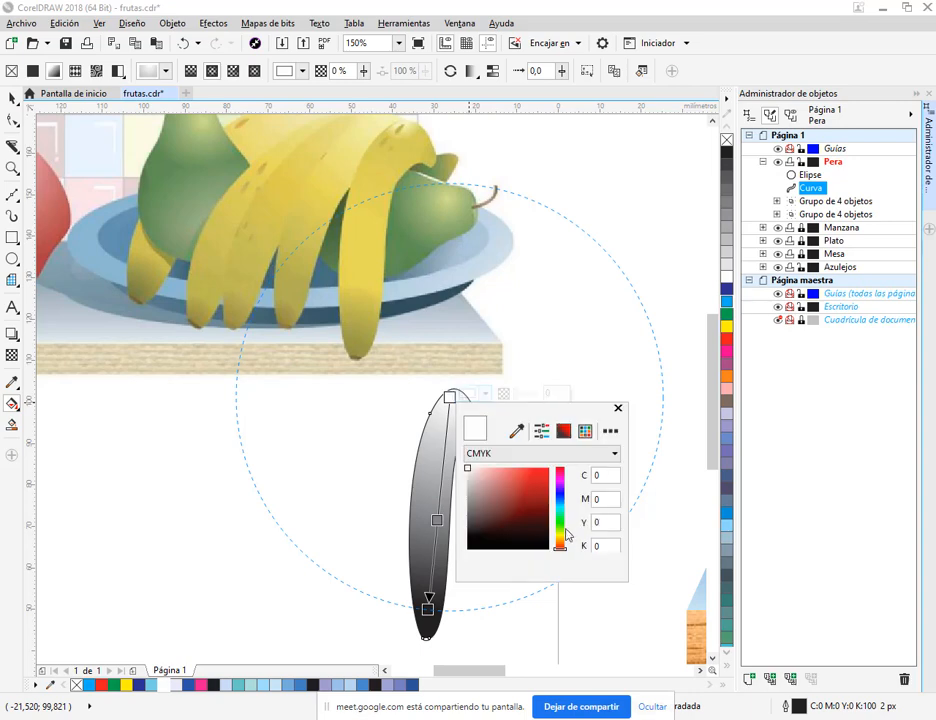
pyautogui.moveTo(563, 544); pyautogui.dragTo(560, 537)
pyautogui.click(499, 472)
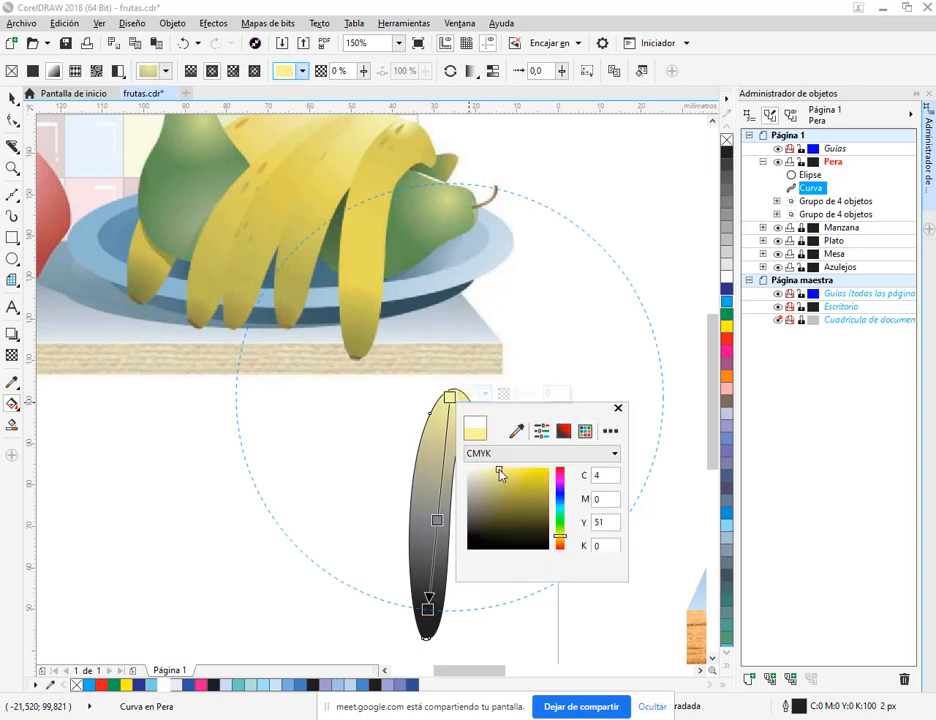
pyautogui.click(488, 475)
pyautogui.moveTo(488, 474); pyautogui.dragTo(489, 470)
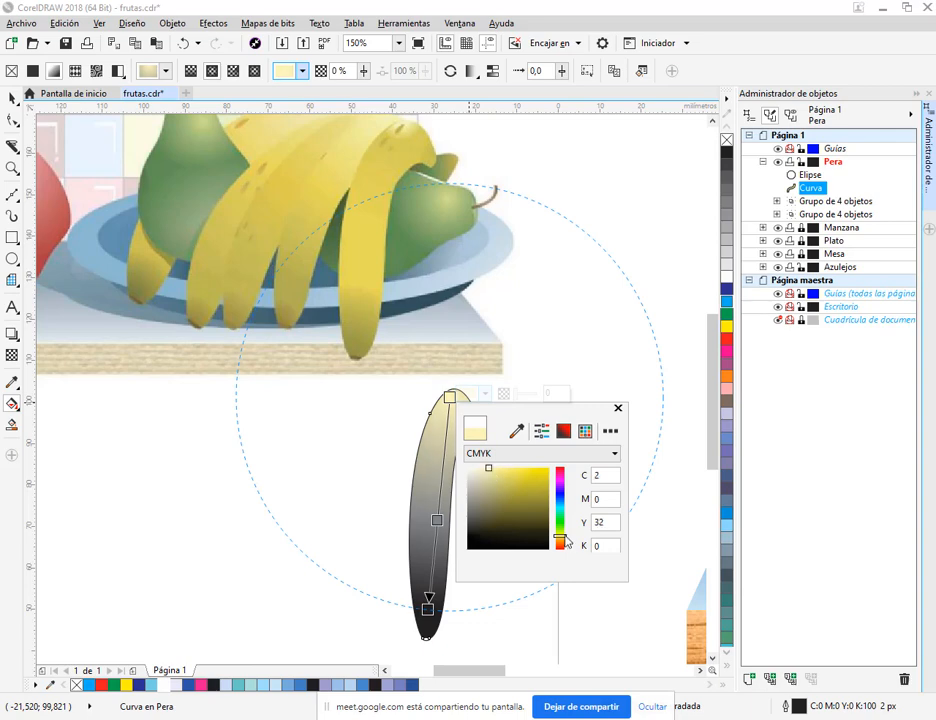
pyautogui.moveTo(565, 545); pyautogui.dragTo(569, 540)
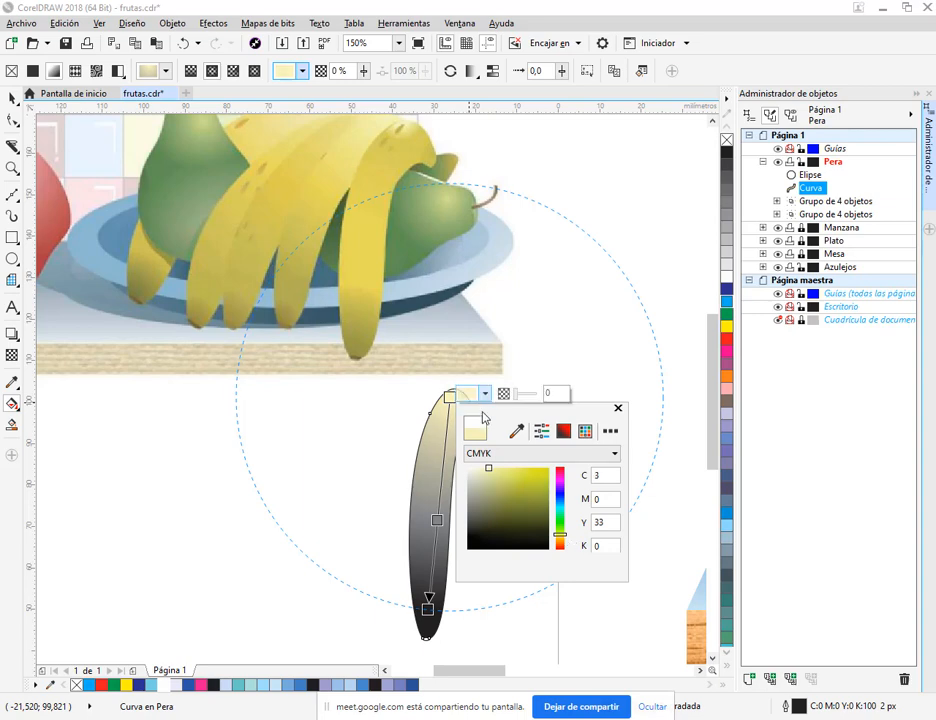
# Step: Set the banana gradient's middle colour stop to golden yellow, C5 M7 Y81 K0
pyautogui.click(436, 520)
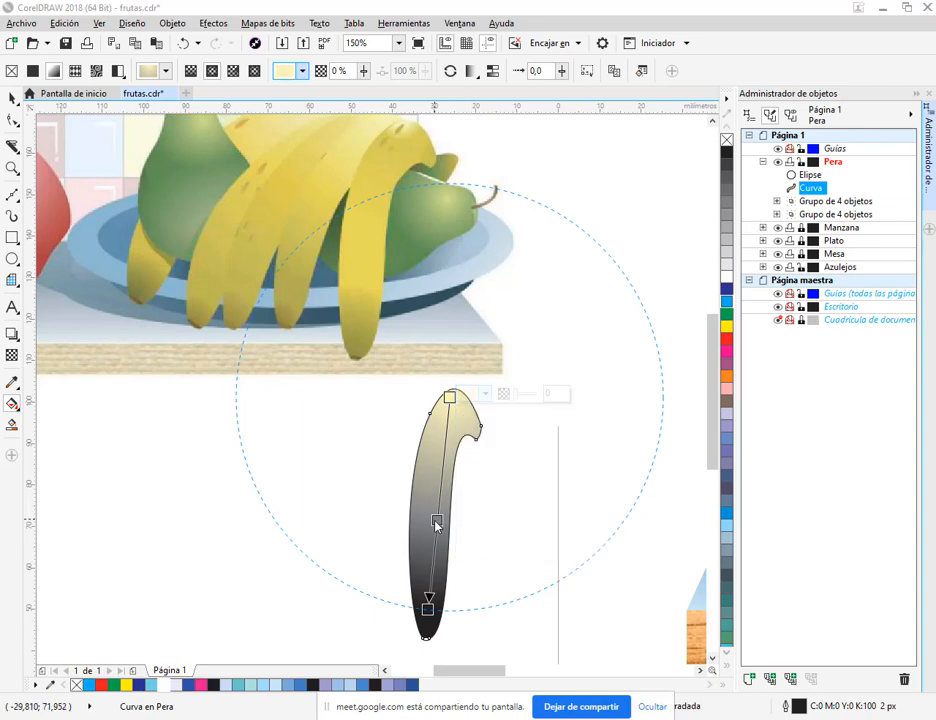
pyautogui.click(472, 516)
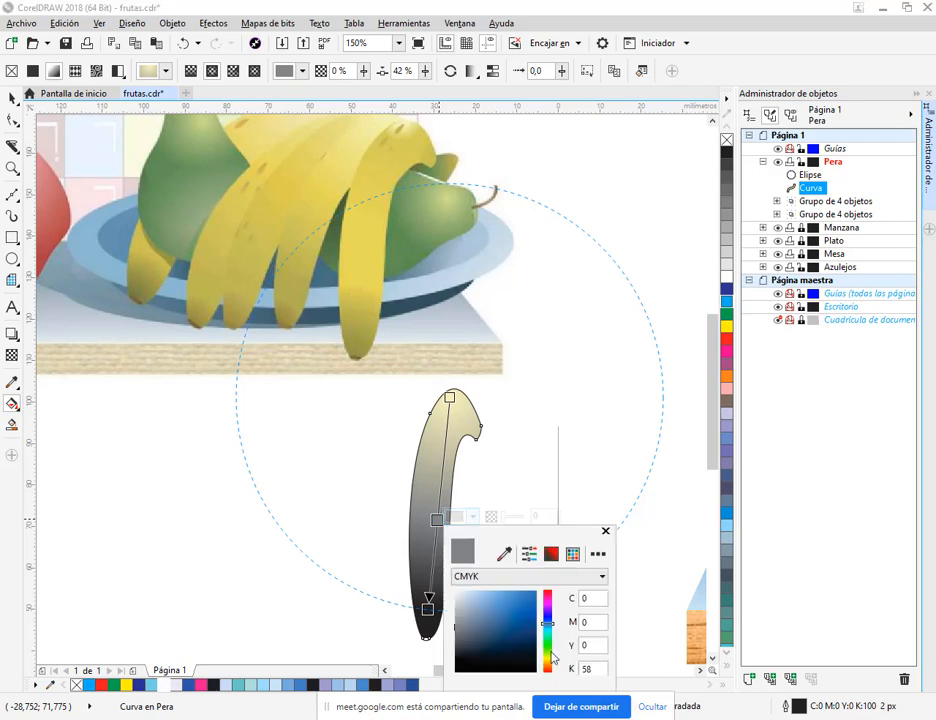
pyautogui.moveTo(549, 628); pyautogui.dragTo(548, 658)
pyautogui.click(522, 597)
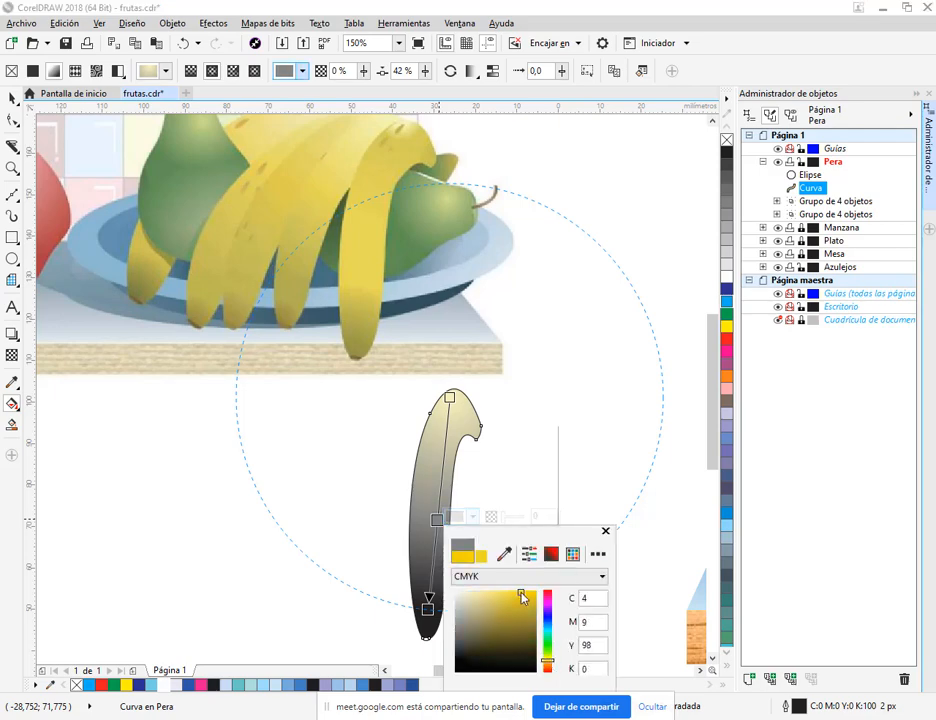
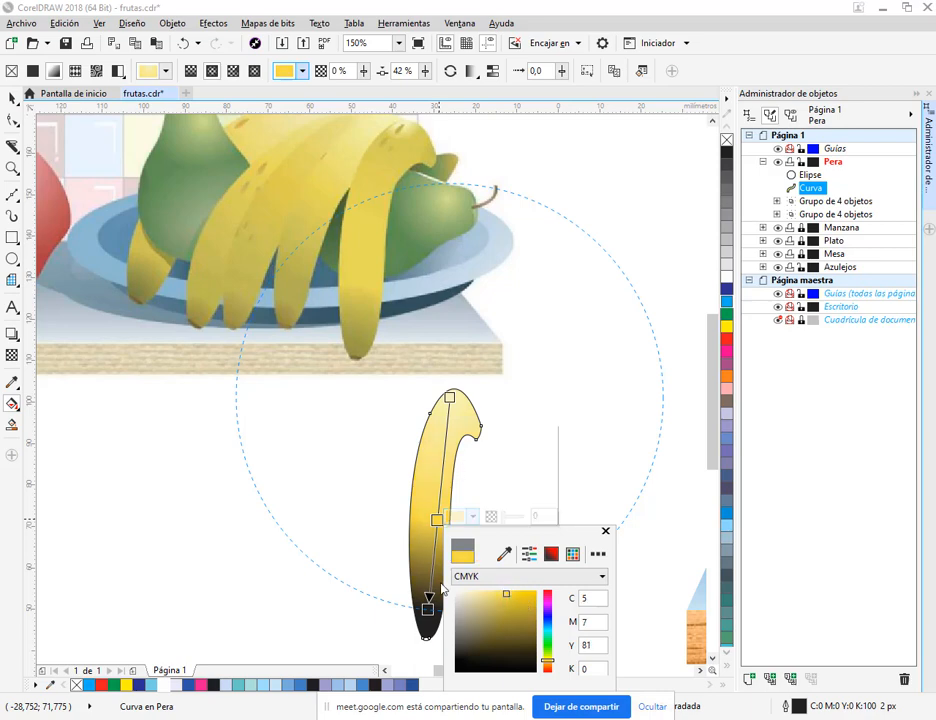
# Step: Set the gradient's end stop near the banana's tip to dark olive, C40 M32 Y100 K6, and deselect the banana
pyautogui.click(428, 613)
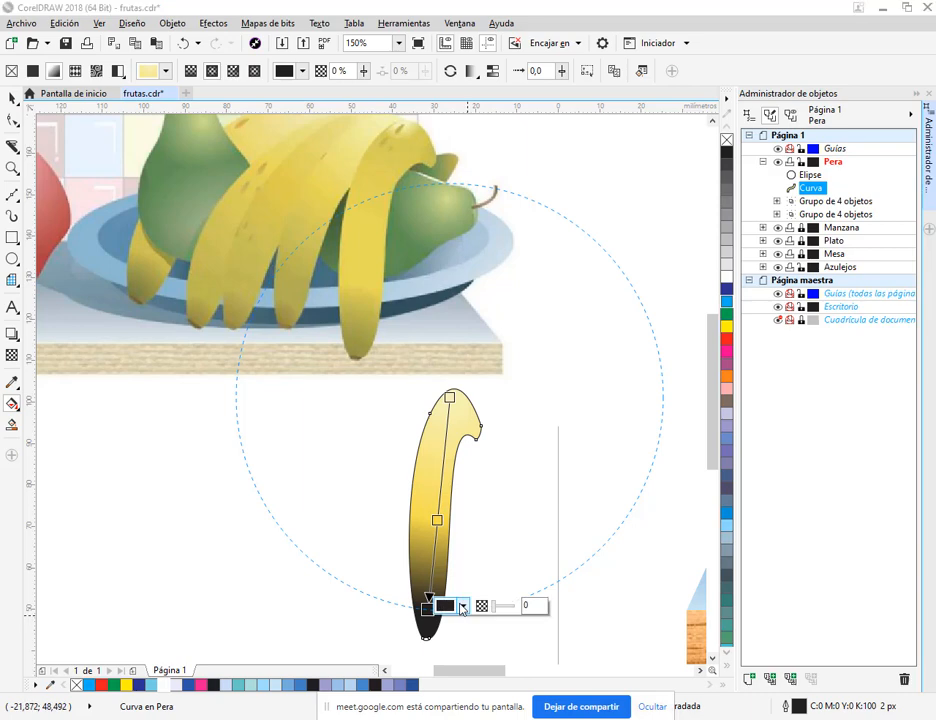
pyautogui.click(462, 607)
pyautogui.moveTo(539, 555); pyautogui.dragTo(545, 557)
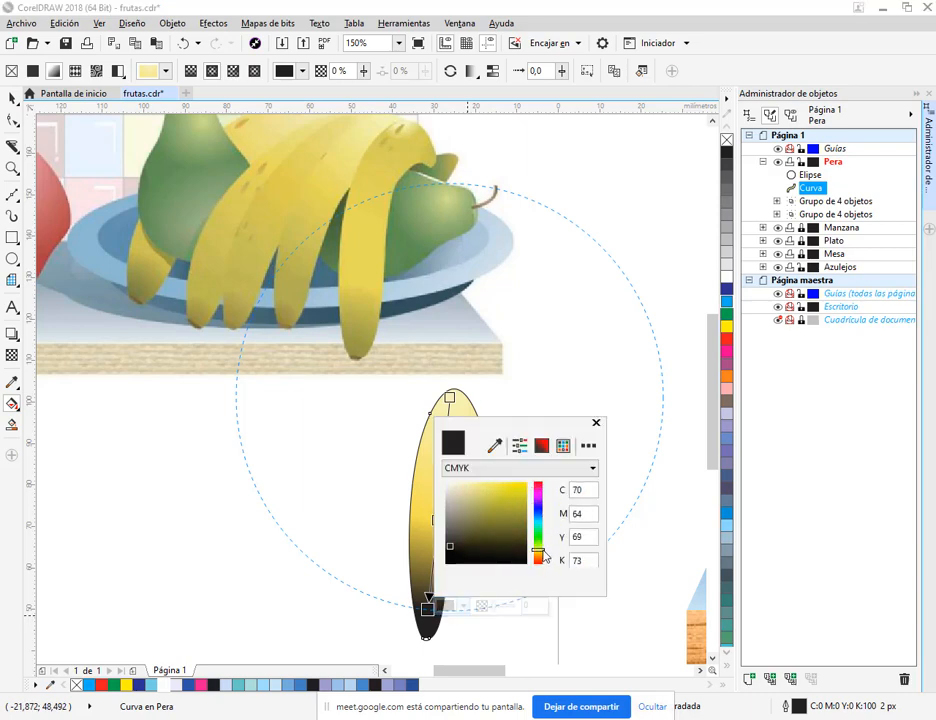
pyautogui.click(488, 505)
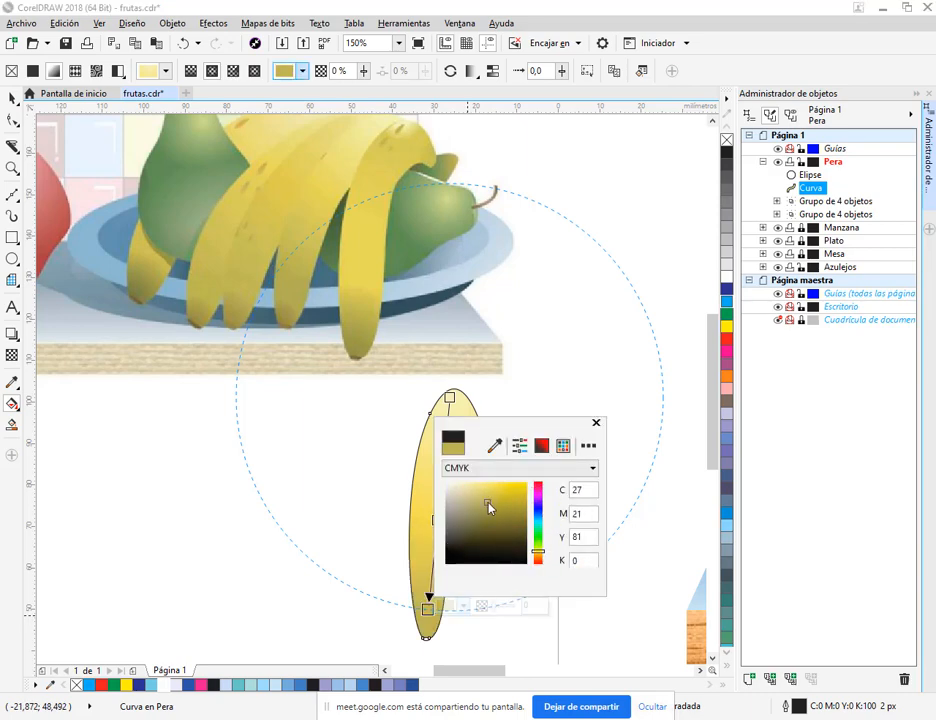
pyautogui.moveTo(489, 506)
pyautogui.mouseDown()
pyautogui.moveTo(497, 522)
pyautogui.moveTo(505, 517)
pyautogui.mouseUp()
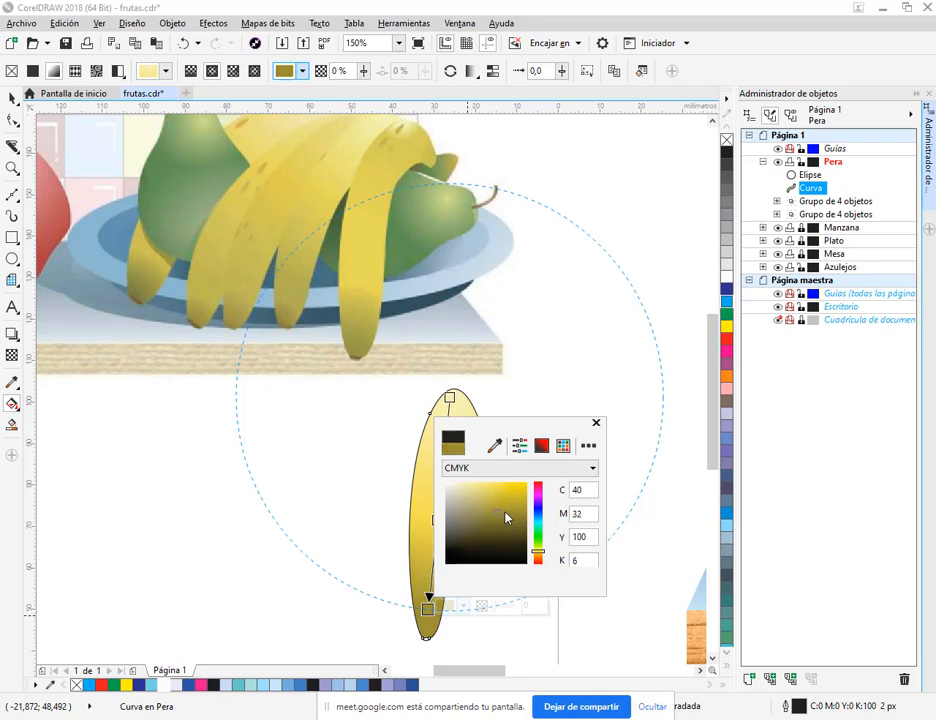
pyautogui.click(356, 404)
pyautogui.click(12, 97)
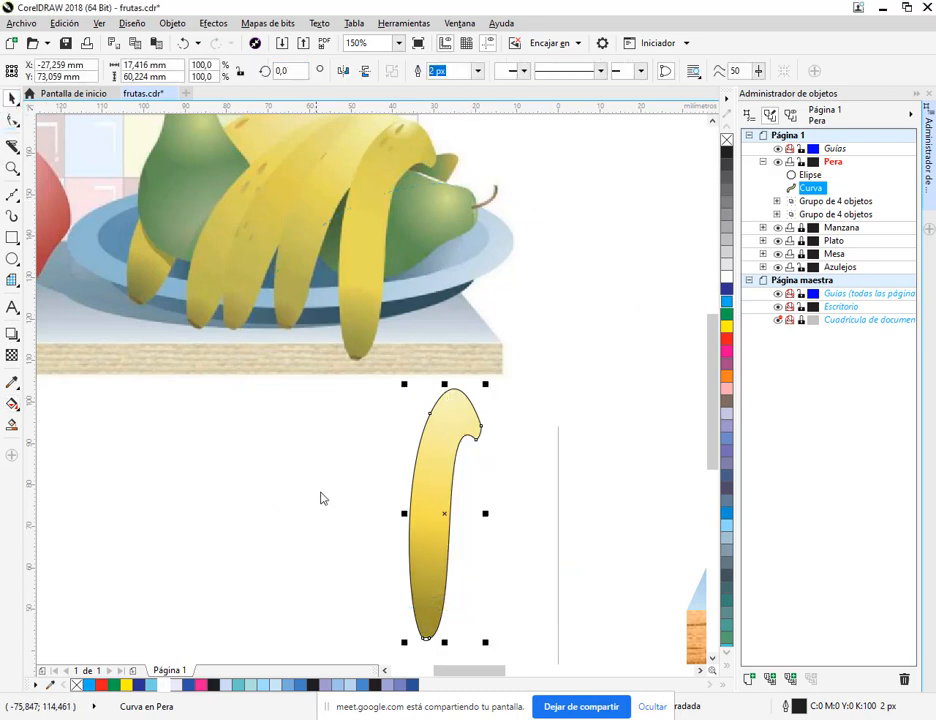
pyautogui.click(313, 499)
# Step: Apply a linear fountain fill across the tip ellipse, starting with brown C43 M48 Y100 K19
pyautogui.scroll(-1, 432, 560)
pyautogui.scroll(2, 432, 540)
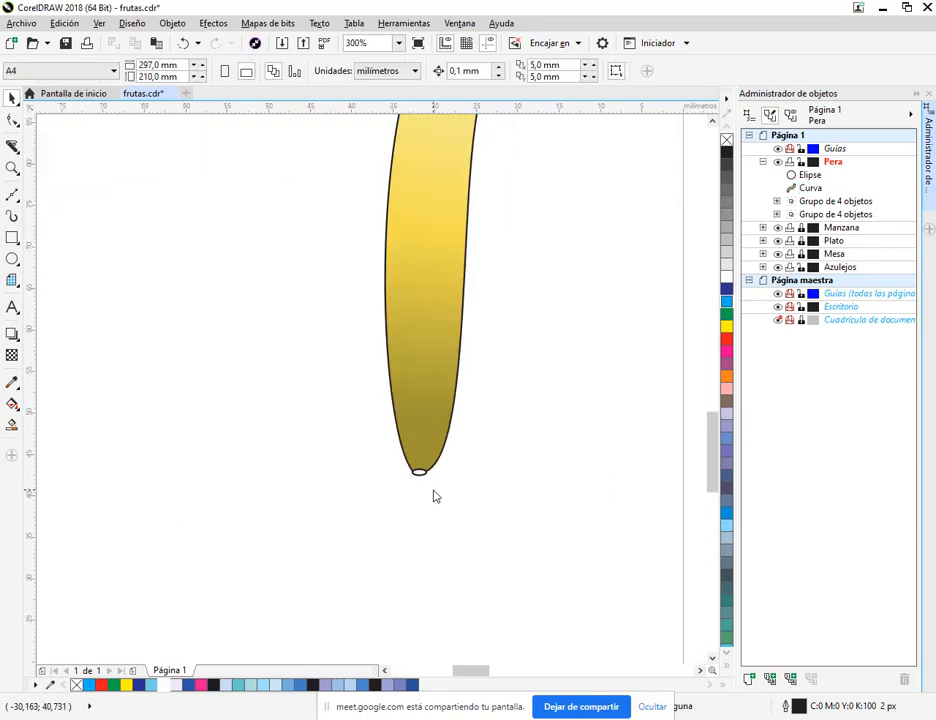
pyautogui.scroll(4, 433, 496)
pyautogui.click(382, 447)
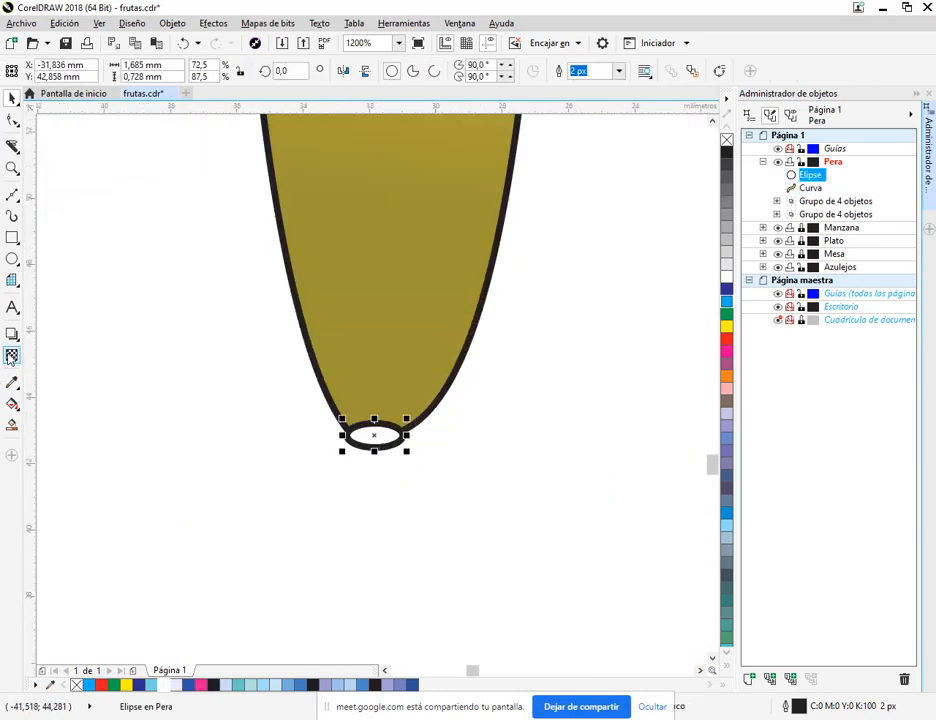
pyautogui.click(12, 403)
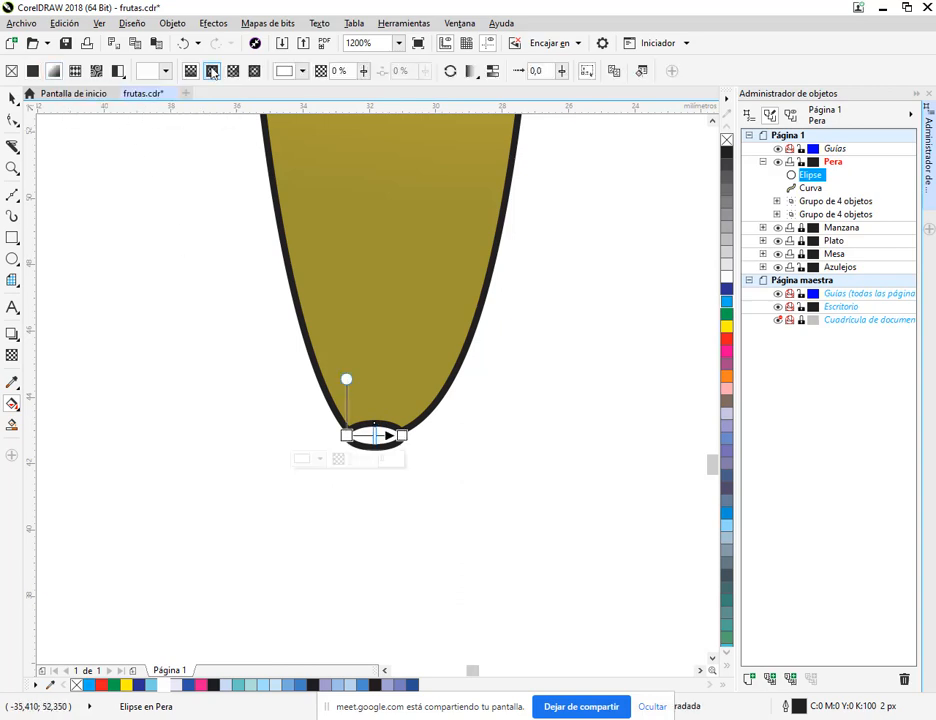
pyautogui.scroll(4, 358, 430)
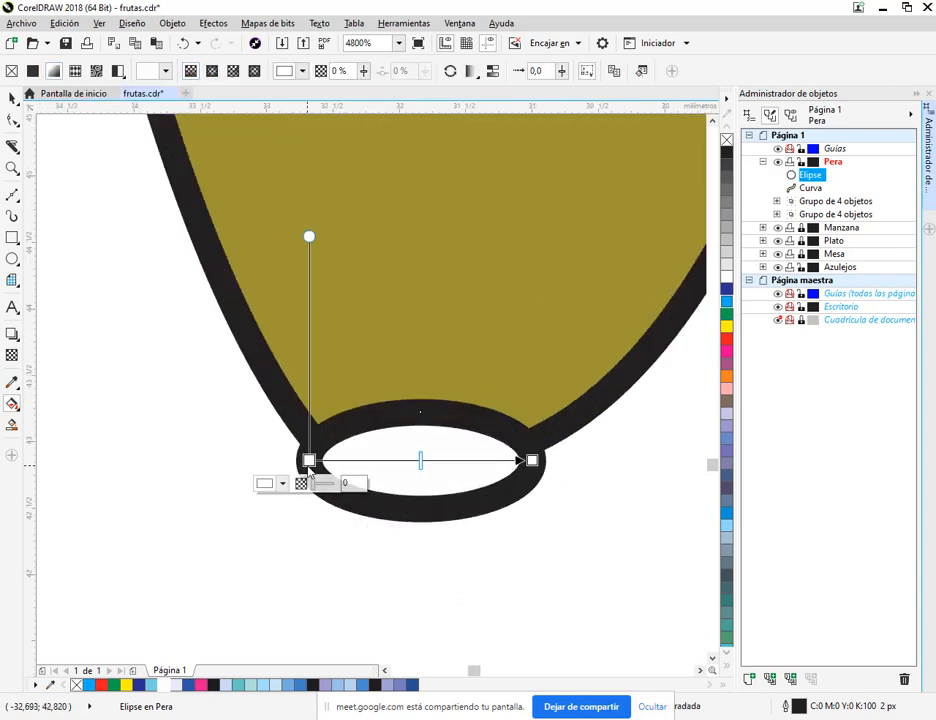
pyautogui.click(283, 483)
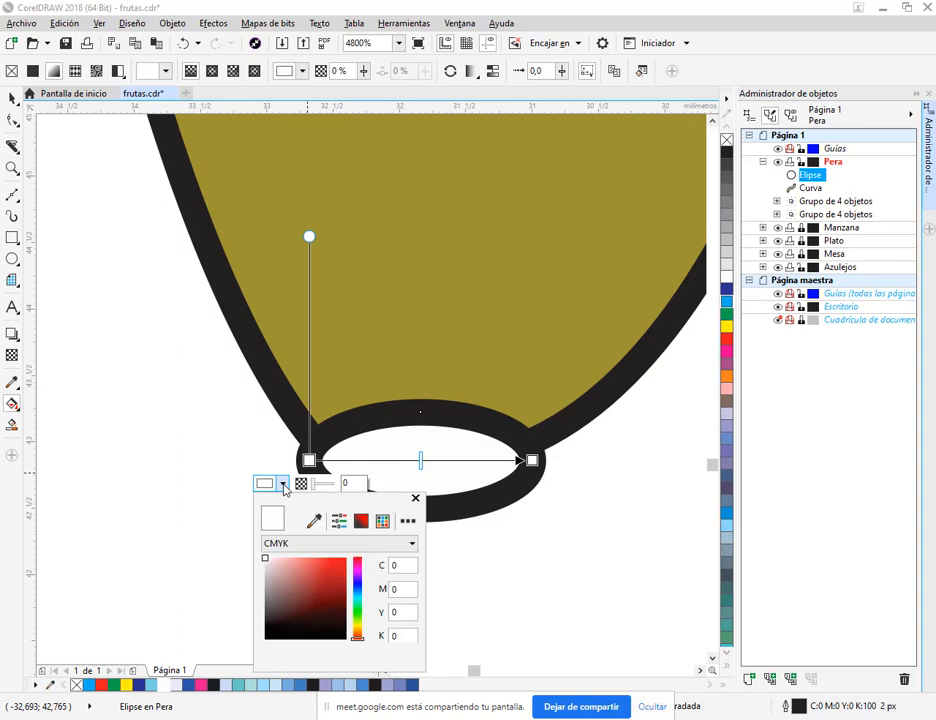
pyautogui.click(360, 628)
pyautogui.moveTo(337, 600); pyautogui.dragTo(337, 595)
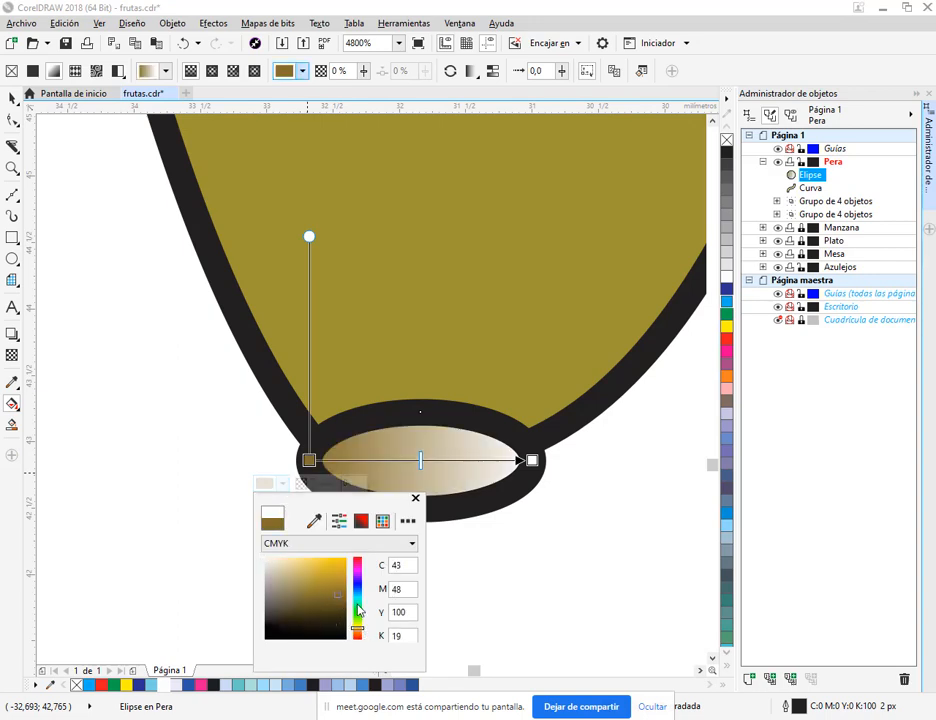
# Step: Change the tip ellipse gradient's white end stop to a medium yellow
pyautogui.click(533, 461)
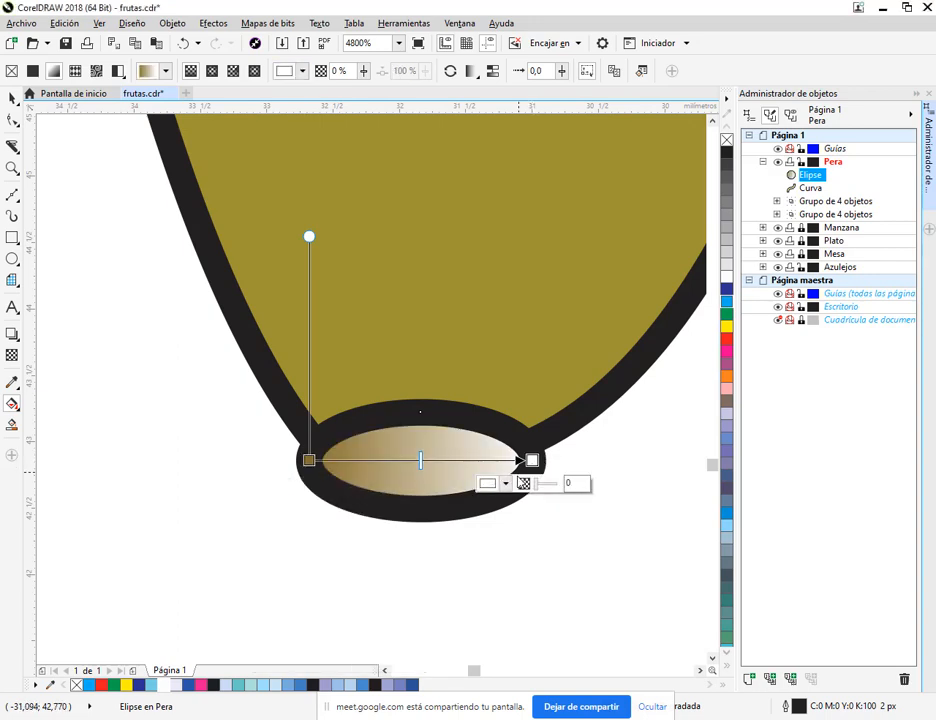
pyautogui.click(506, 484)
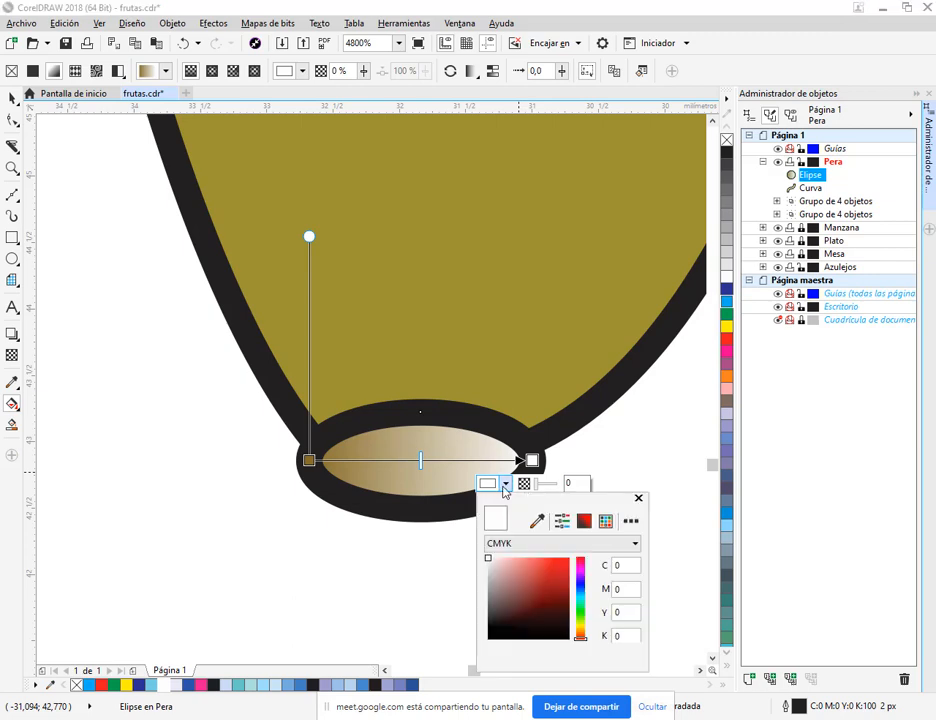
pyautogui.click(582, 627)
pyautogui.click(558, 604)
pyautogui.click(555, 585)
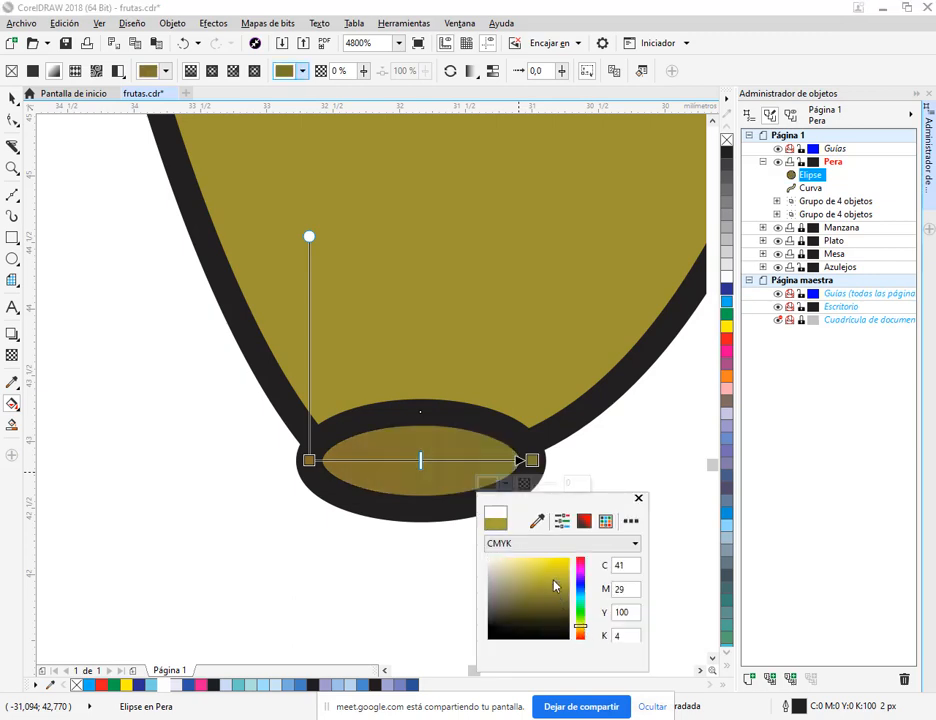
pyautogui.moveTo(555, 585)
pyautogui.mouseDown()
pyautogui.moveTo(545, 597)
pyautogui.moveTo(537, 572)
pyautogui.mouseUp()
pyautogui.click(12, 100)
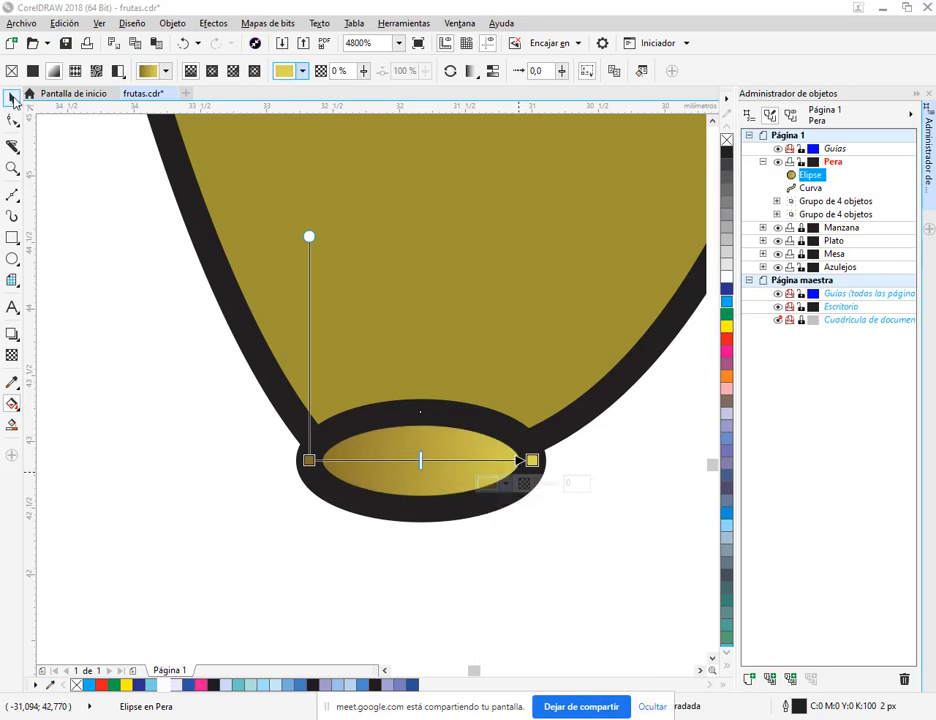
# Step: Select the banana curve together with its tip ellipse and remove their outlines
pyautogui.click(209, 430)
pyautogui.scroll(-7, 213, 440)
pyautogui.scroll(-2, 213, 440)
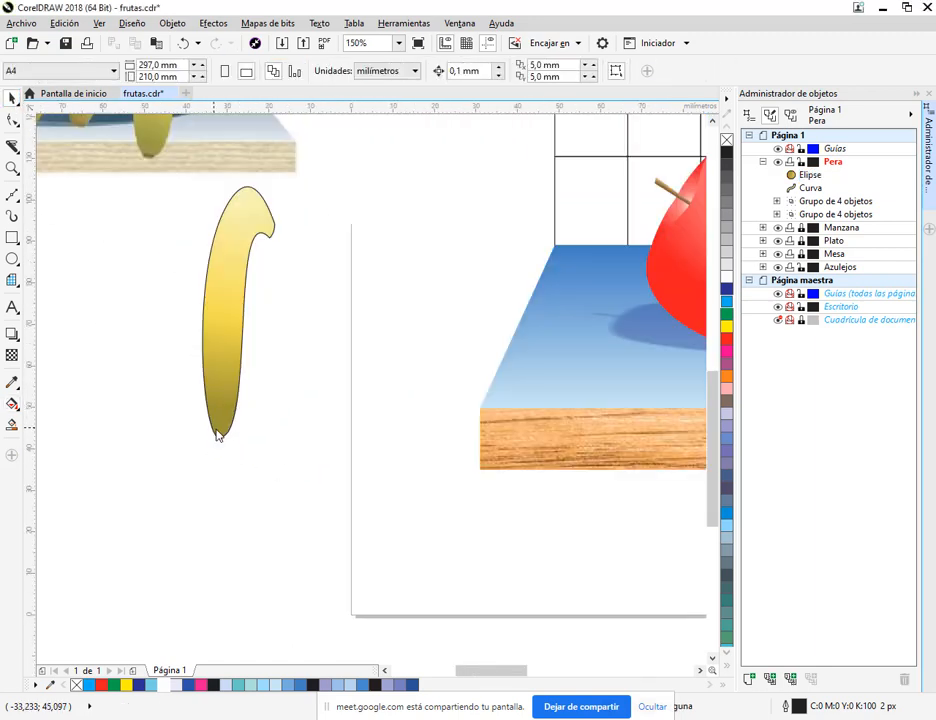
pyautogui.moveTo(190, 507)
pyautogui.mouseDown()
pyautogui.moveTo(355, 208)
pyautogui.moveTo(365, 226)
pyautogui.mouseUp()
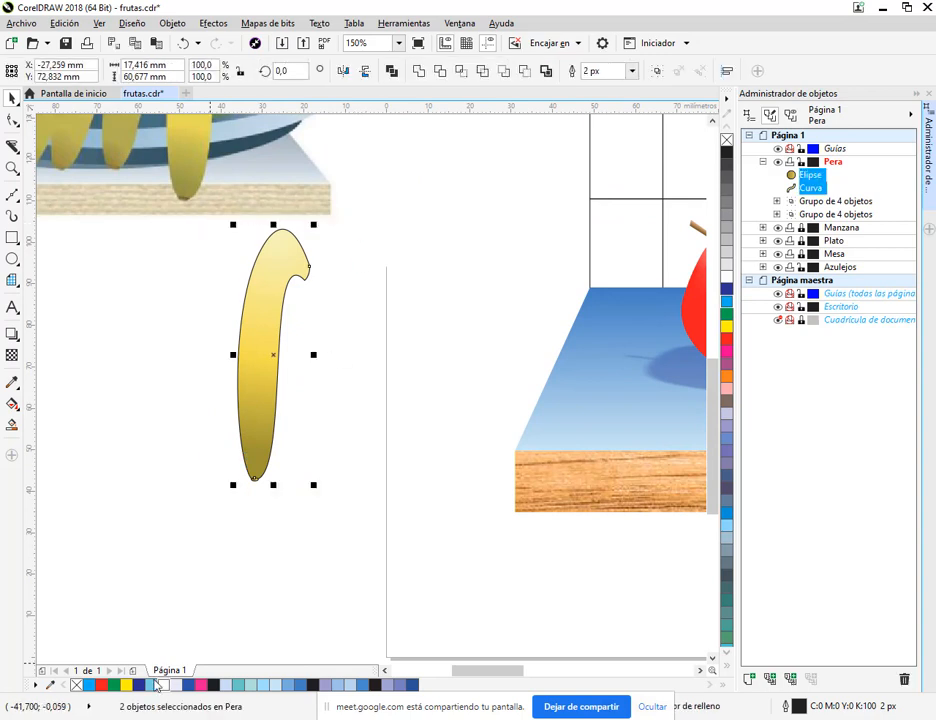
pyautogui.rightClick(76, 685)
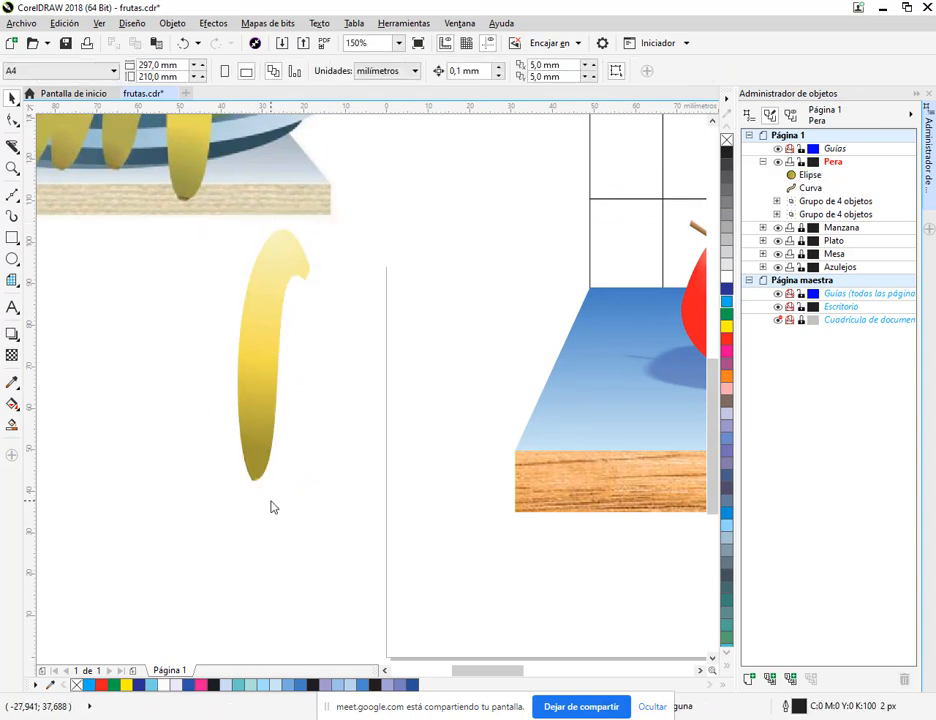
# Step: Darken the start stop of the tip ellipse's gradient to a deep brown
pyautogui.scroll(3, 280, 497)
pyautogui.click(335, 495)
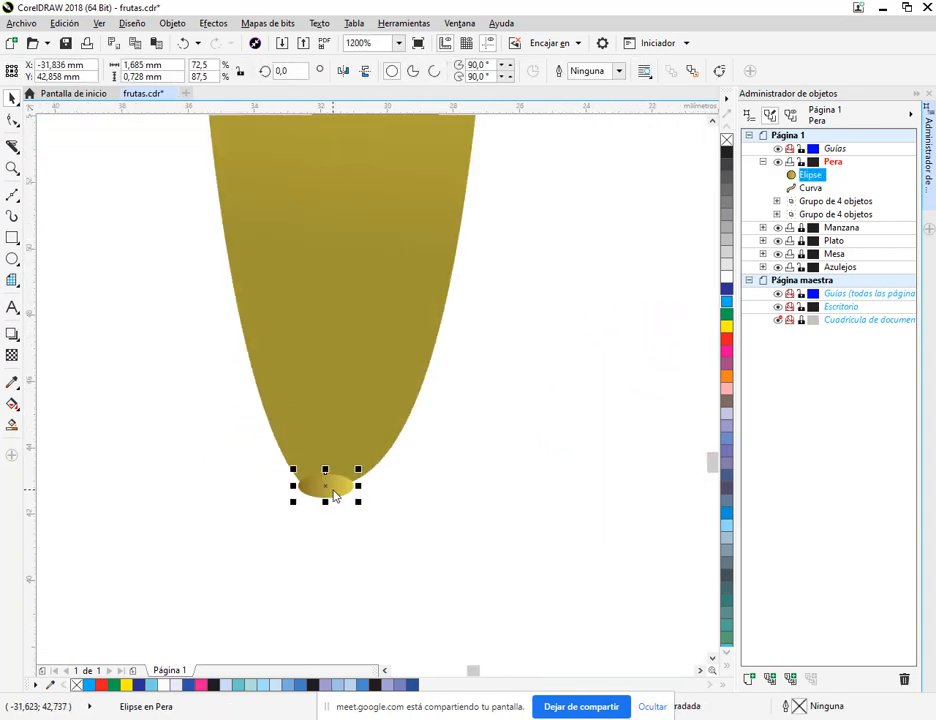
pyautogui.click(12, 403)
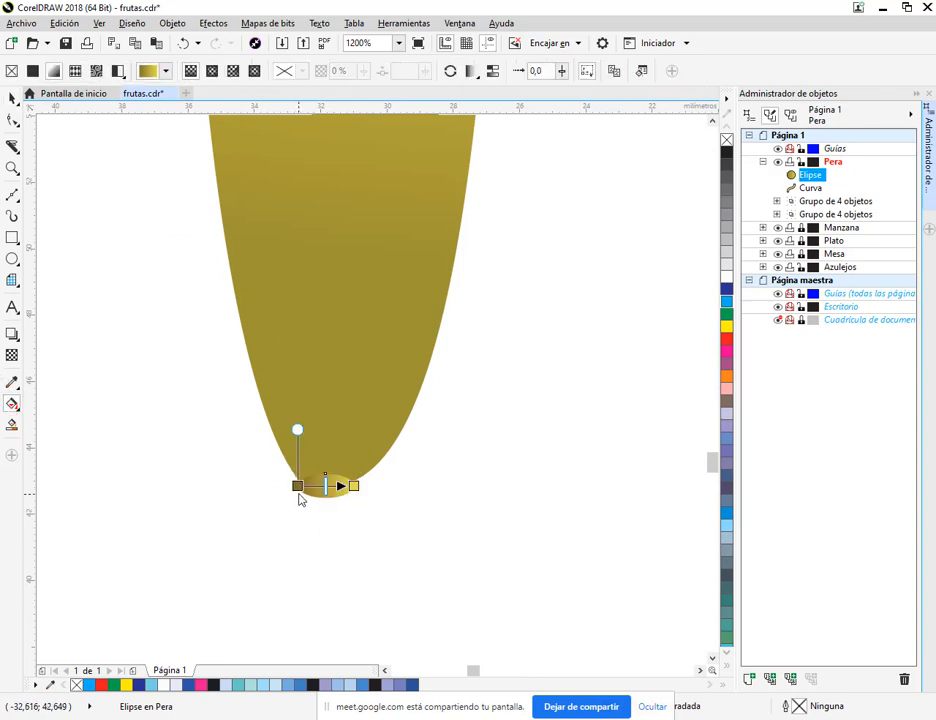
pyautogui.click(297, 486)
pyautogui.scroll(1, 298, 490)
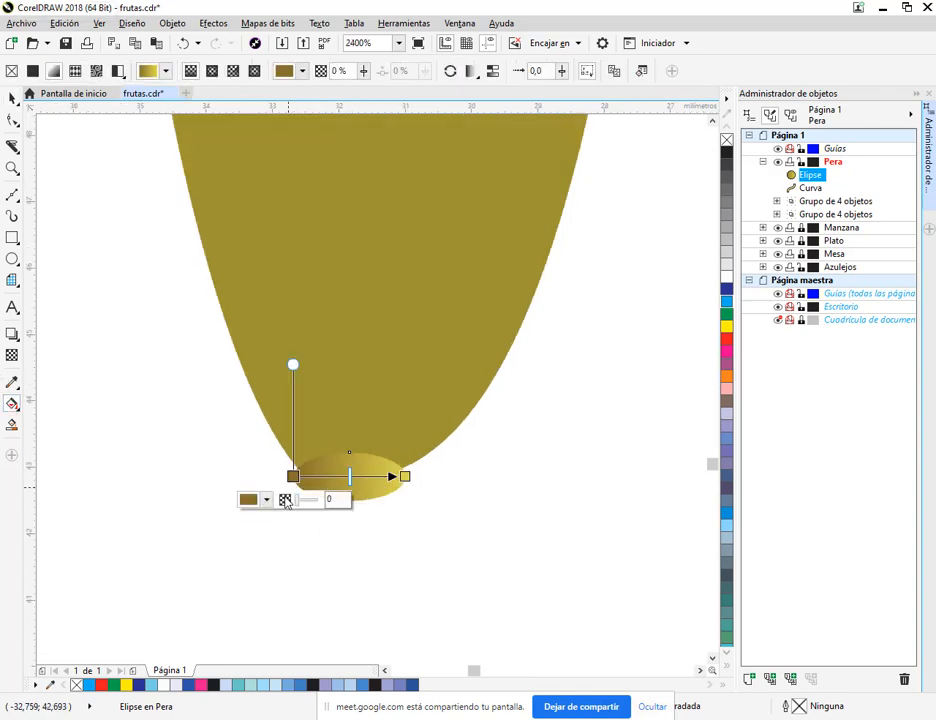
pyautogui.click(266, 499)
pyautogui.moveTo(298, 617); pyautogui.dragTo(330, 630)
# Step: Set the end stop of the tip ellipse's gradient to a duller yellow, C27 M16 Y85 K0
pyautogui.click(405, 478)
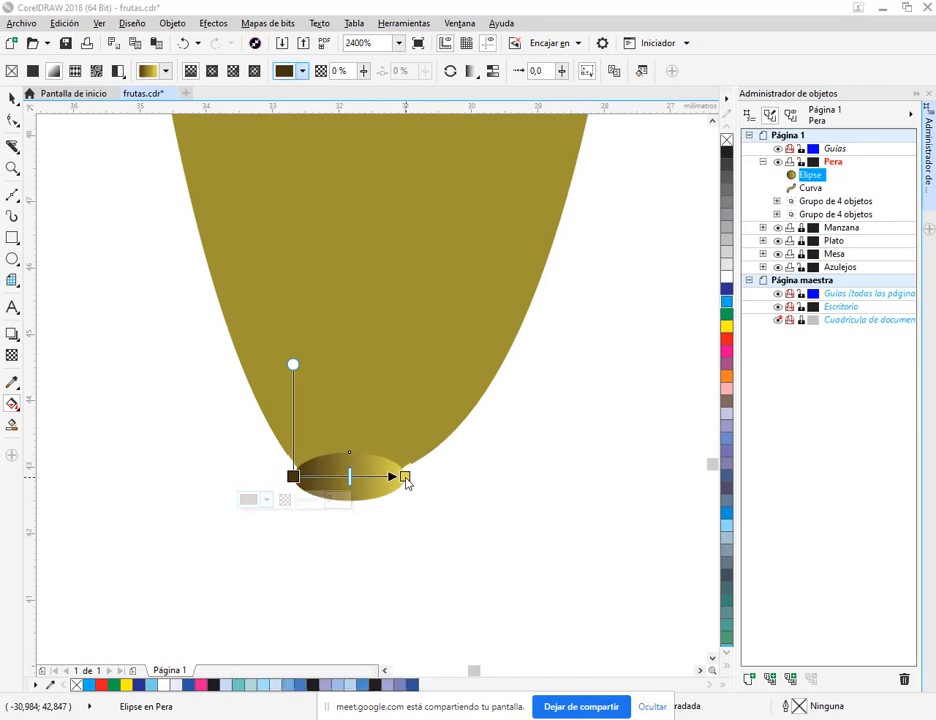
pyautogui.click(405, 478)
pyautogui.scroll(1, 421, 462)
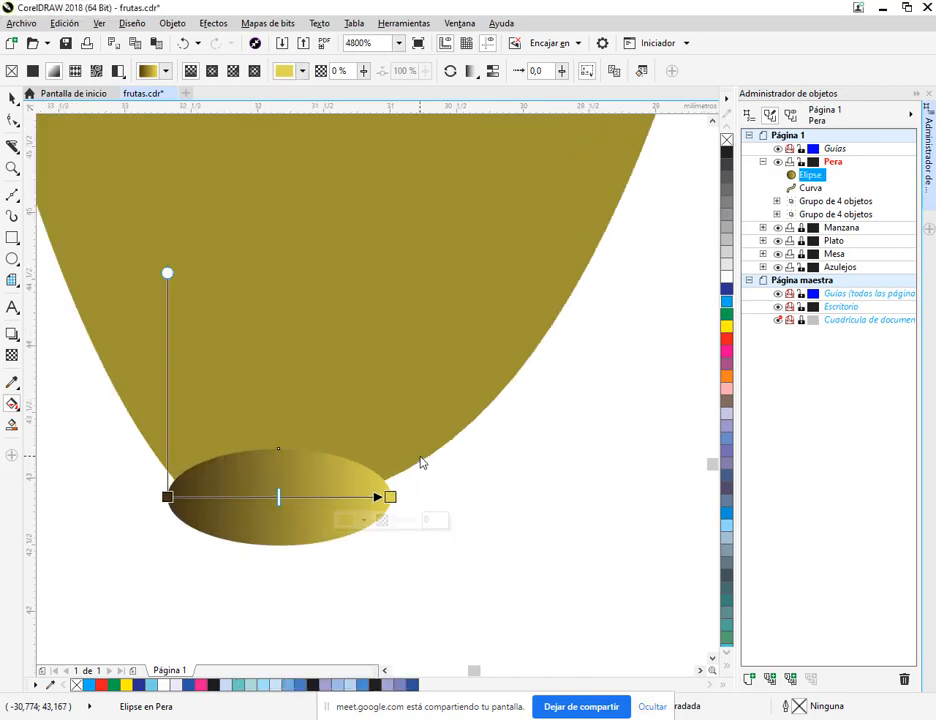
pyautogui.scroll(-1, 393, 500)
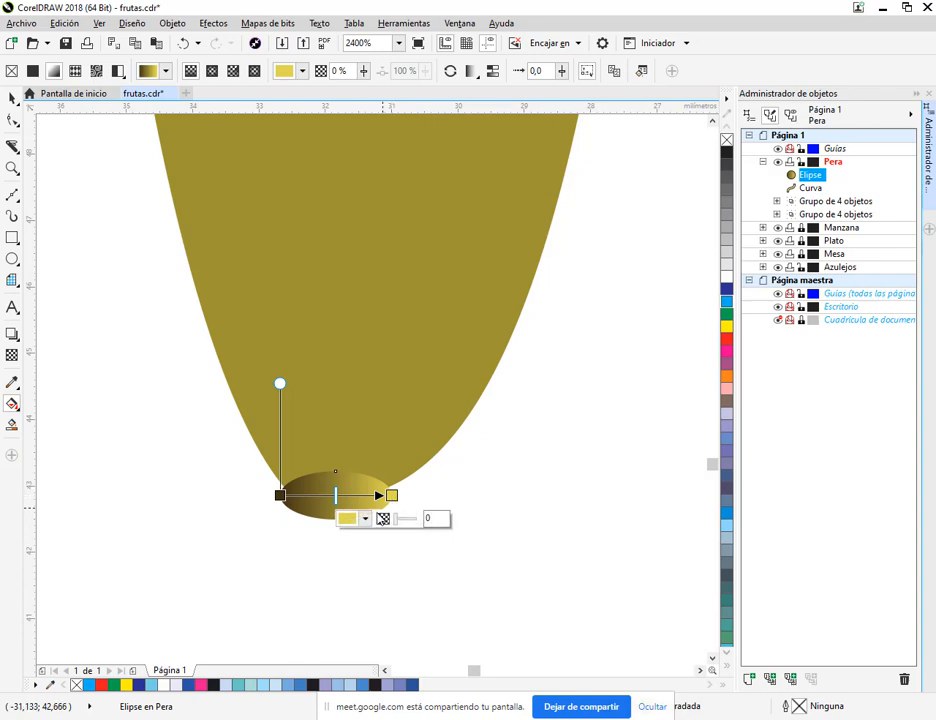
pyautogui.click(365, 518)
pyautogui.click(392, 611)
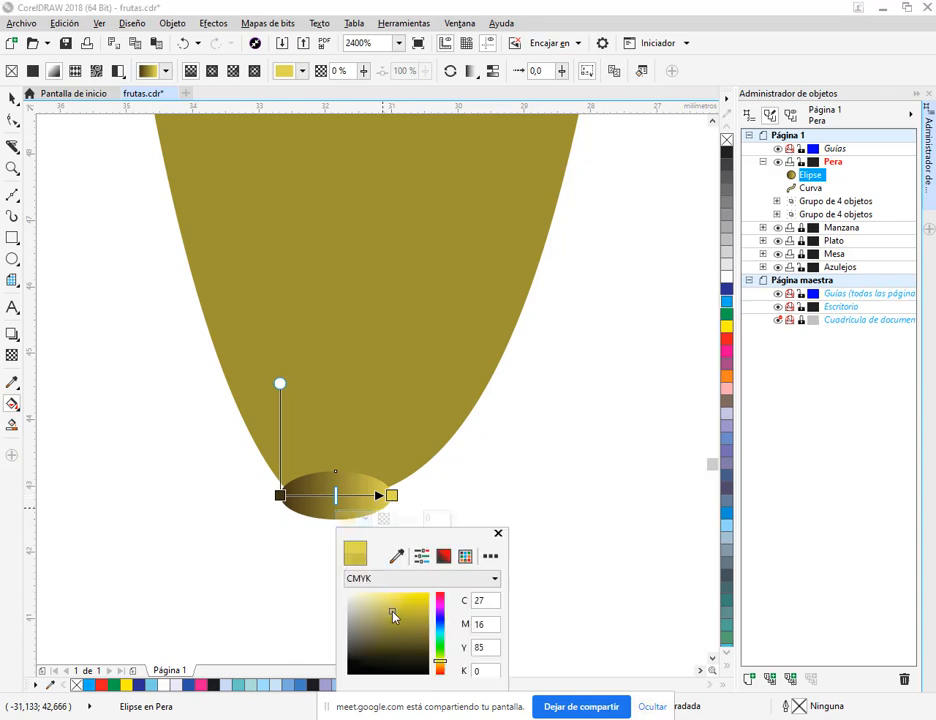
pyautogui.click(12, 98)
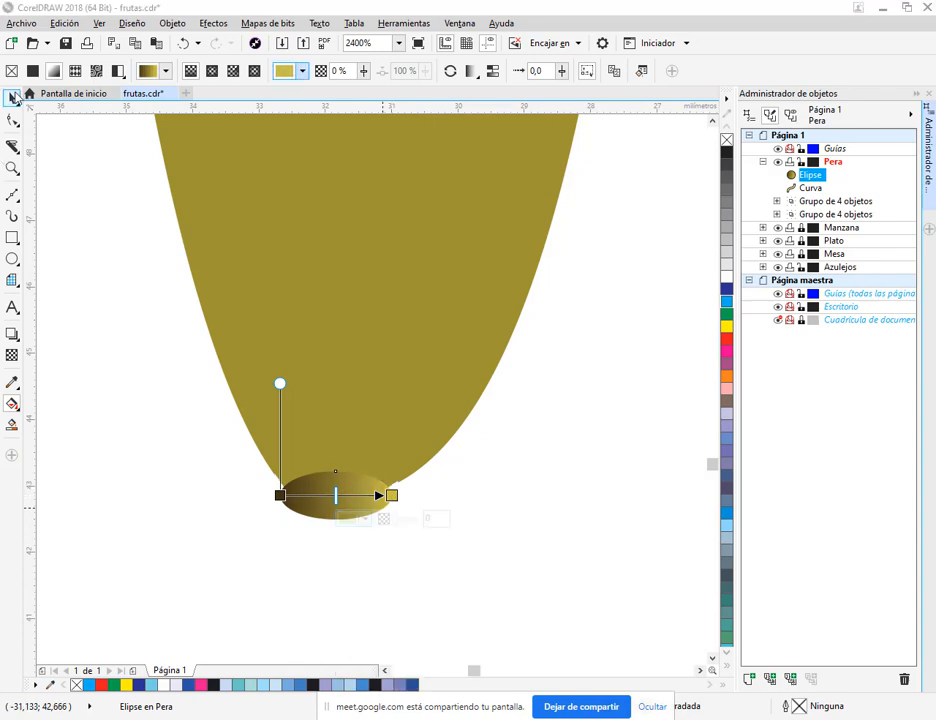
# Step: Select the banana curve and bring up its fill for interactive gradient editing
pyautogui.click(142, 401)
pyautogui.scroll(-3, 142, 401)
pyautogui.scroll(-2, 142, 404)
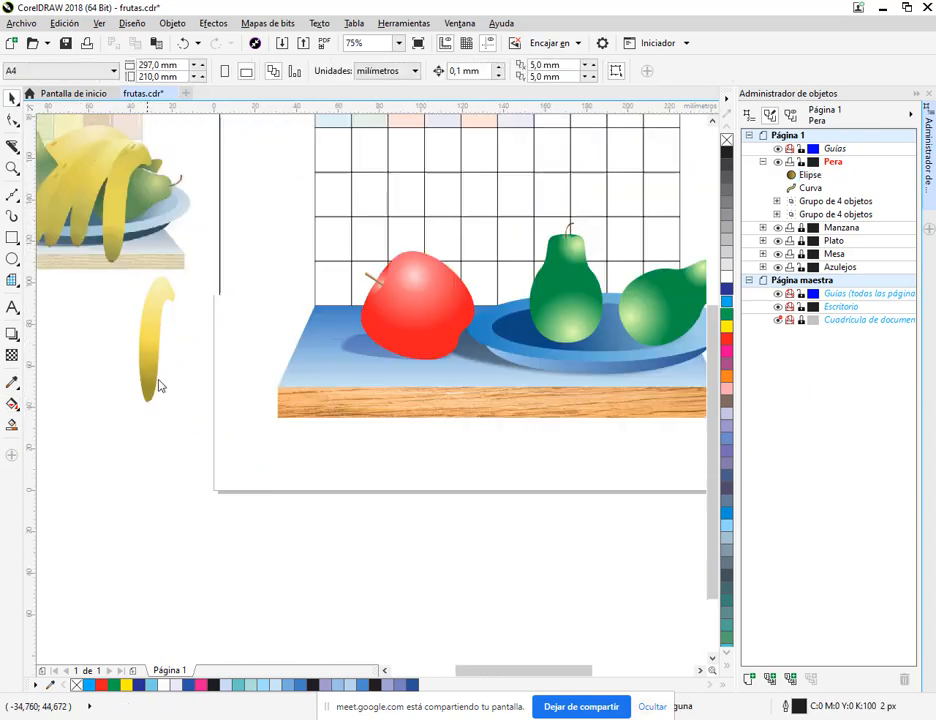
pyautogui.scroll(2, 266, 424)
pyautogui.scroll(-1, 267, 424)
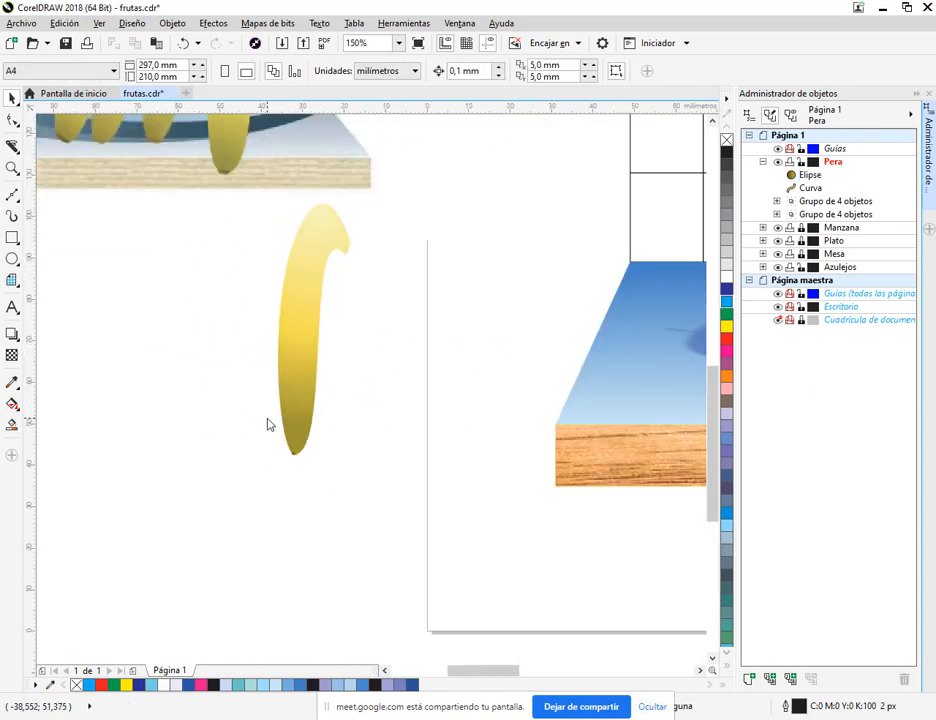
pyautogui.moveTo(267, 424); pyautogui.dragTo(328, 497)
pyautogui.moveTo(374, 380); pyautogui.dragTo(353, 445)
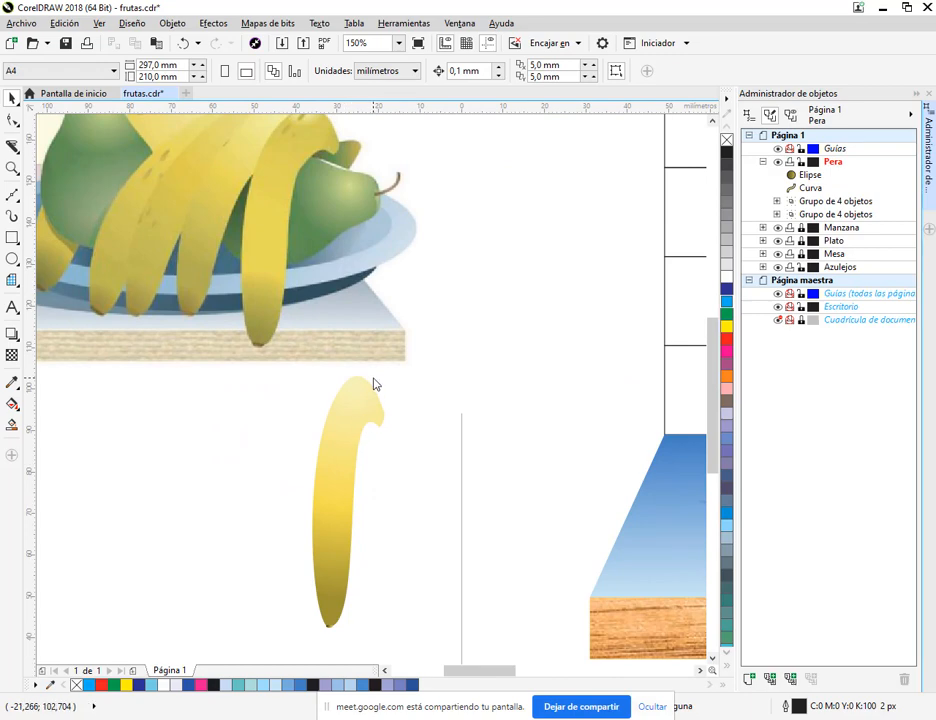
pyautogui.click(367, 397)
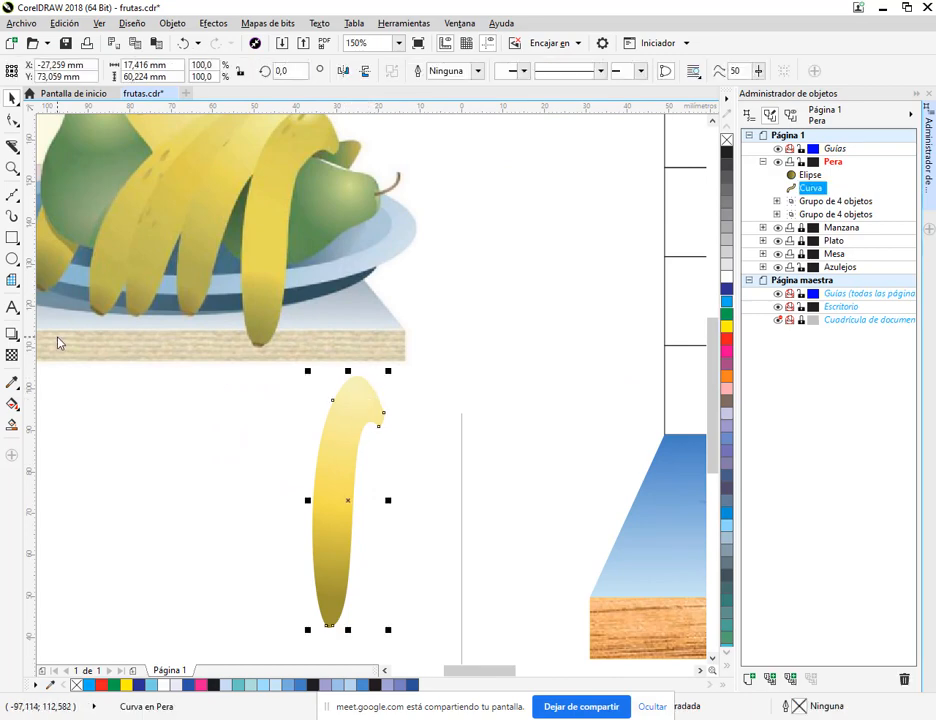
pyautogui.click(12, 403)
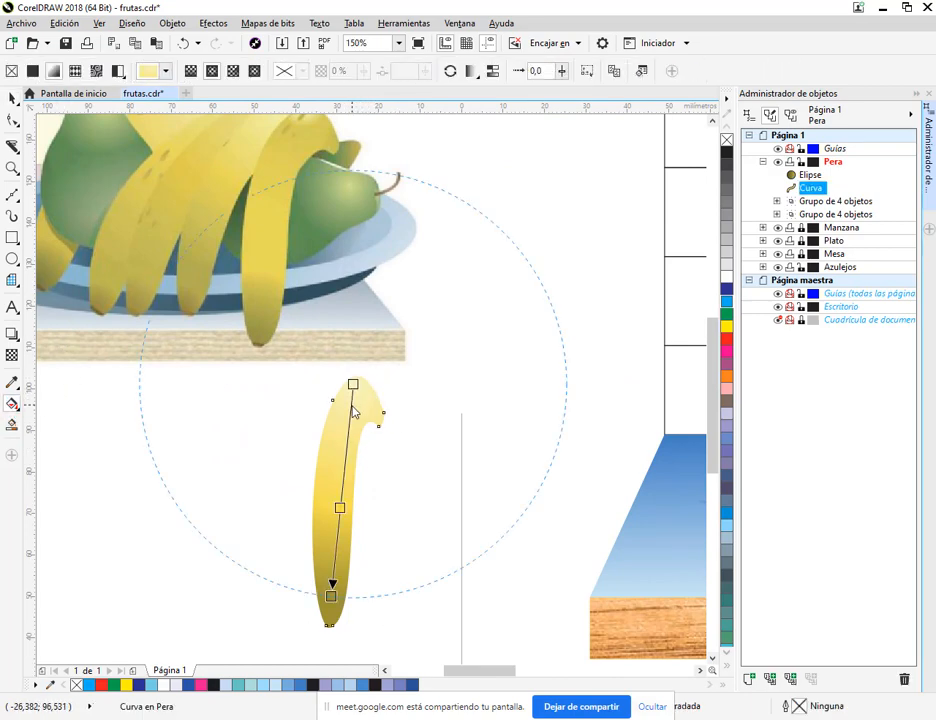
pyautogui.doubleClick(350, 414)
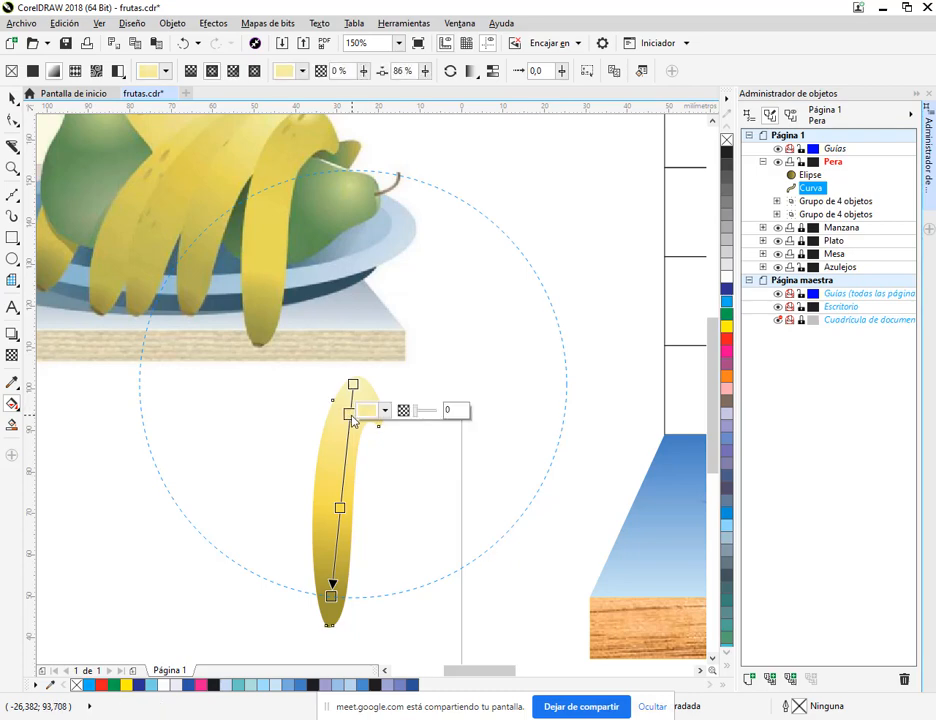
pyautogui.click(385, 414)
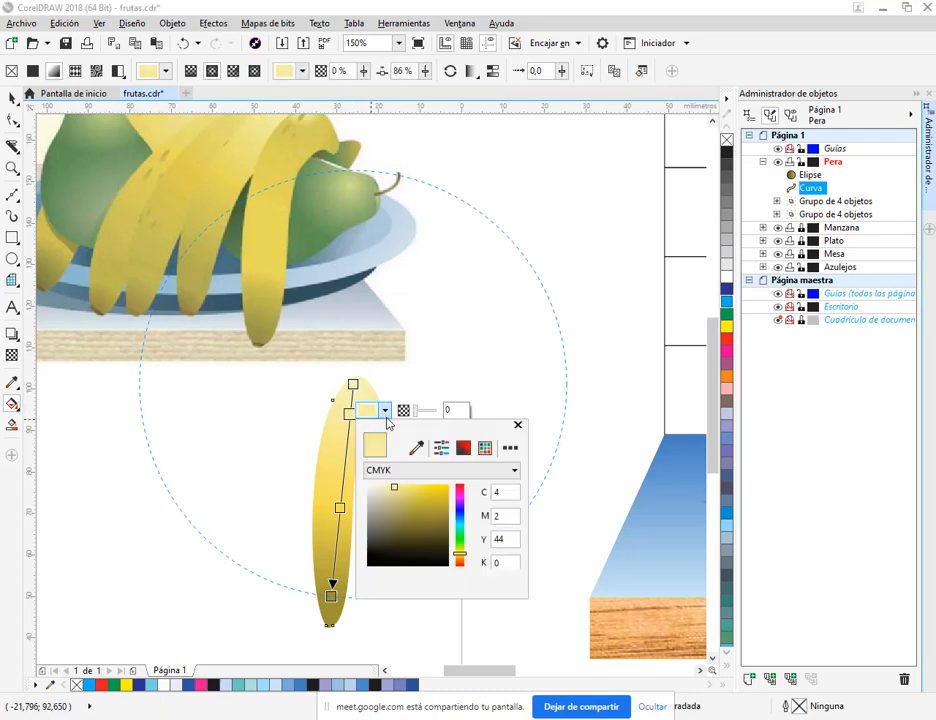
pyautogui.click(419, 384)
pyautogui.doubleClick(350, 414)
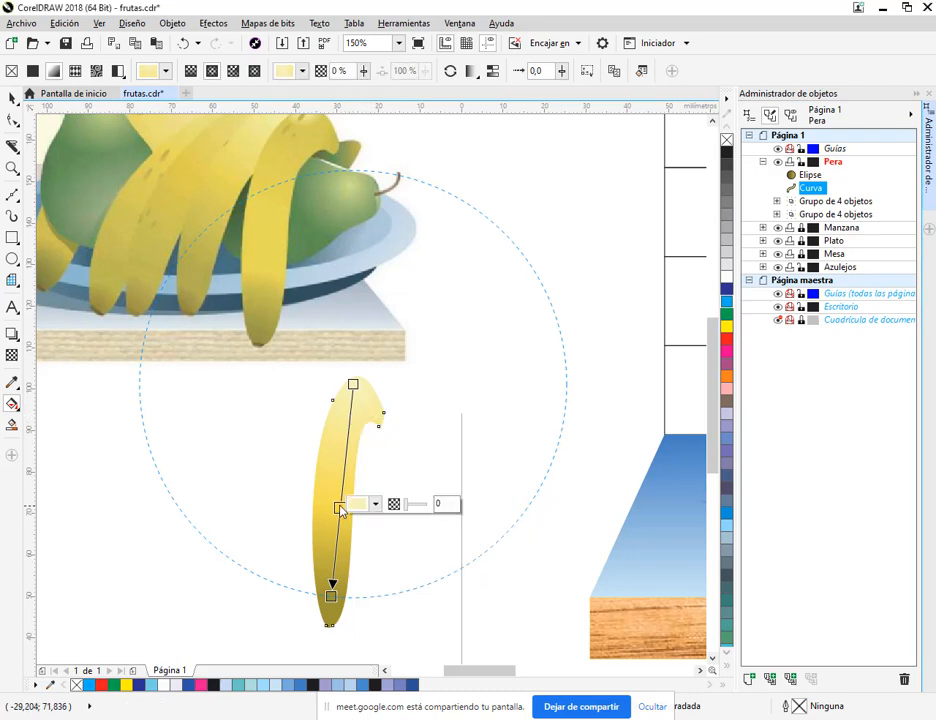
# Step: Add a golden-yellow stop to the banana's gradient just below its pale start stop to confine the highlight to the upper bend
pyautogui.moveTo(340, 507)
pyautogui.mouseDown()
pyautogui.moveTo(345, 476)
pyautogui.moveTo(343, 503)
pyautogui.mouseUp()
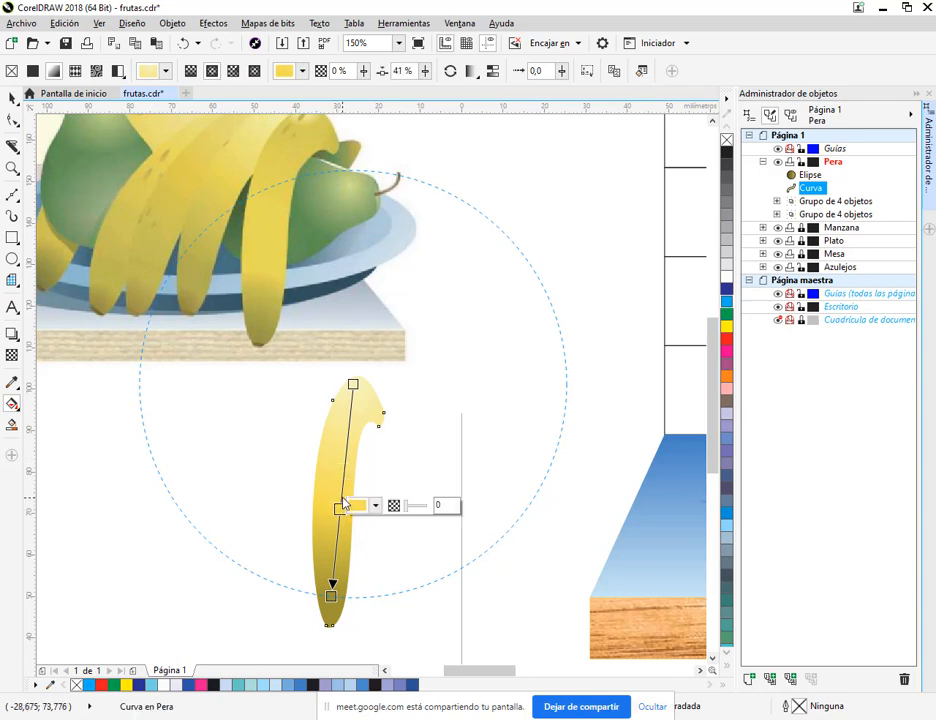
pyautogui.doubleClick(350, 412)
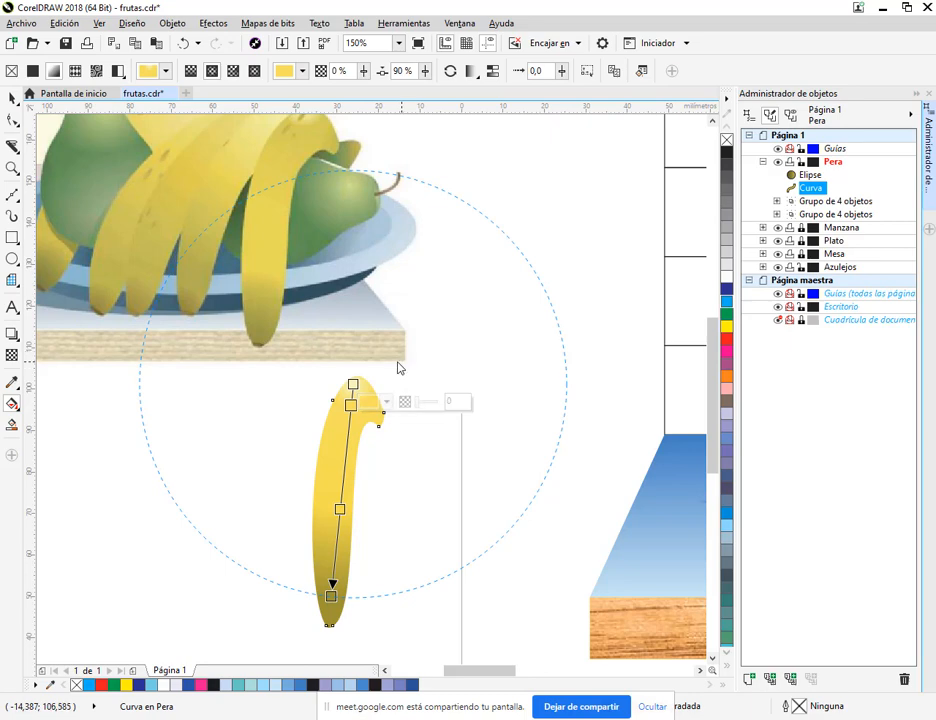
pyautogui.scroll(3, 366, 391)
pyautogui.scroll(1, 366, 391)
pyautogui.moveTo(263, 558); pyautogui.dragTo(267, 499)
# Step: Lighten the start stop of the banana's gradient to pale cream, C1 M0 Y22 K0, and deselect the curve
pyautogui.click(278, 381)
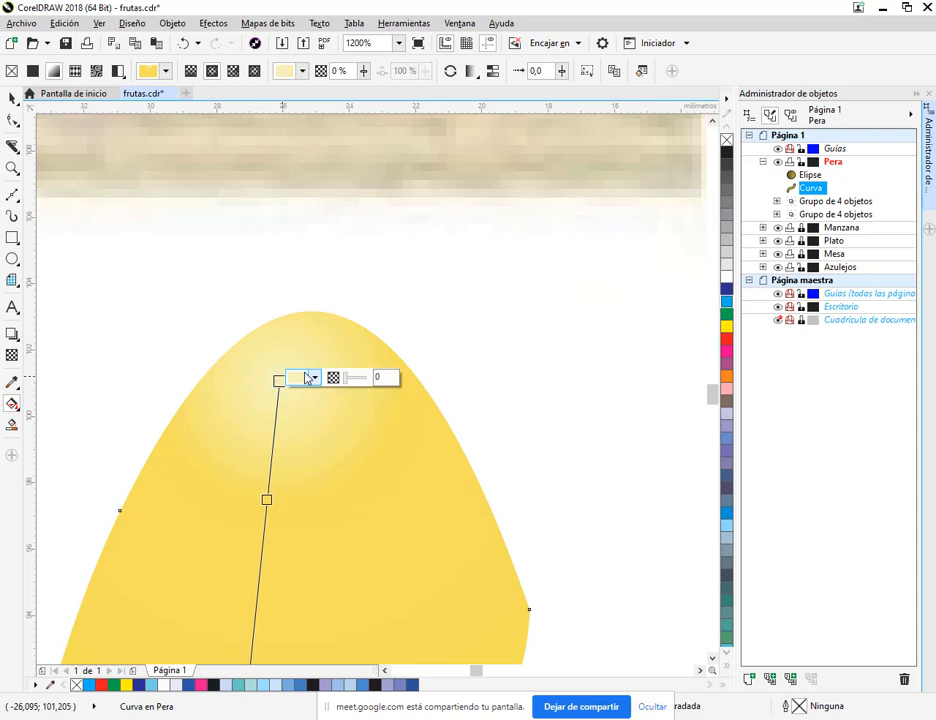
pyautogui.click(313, 377)
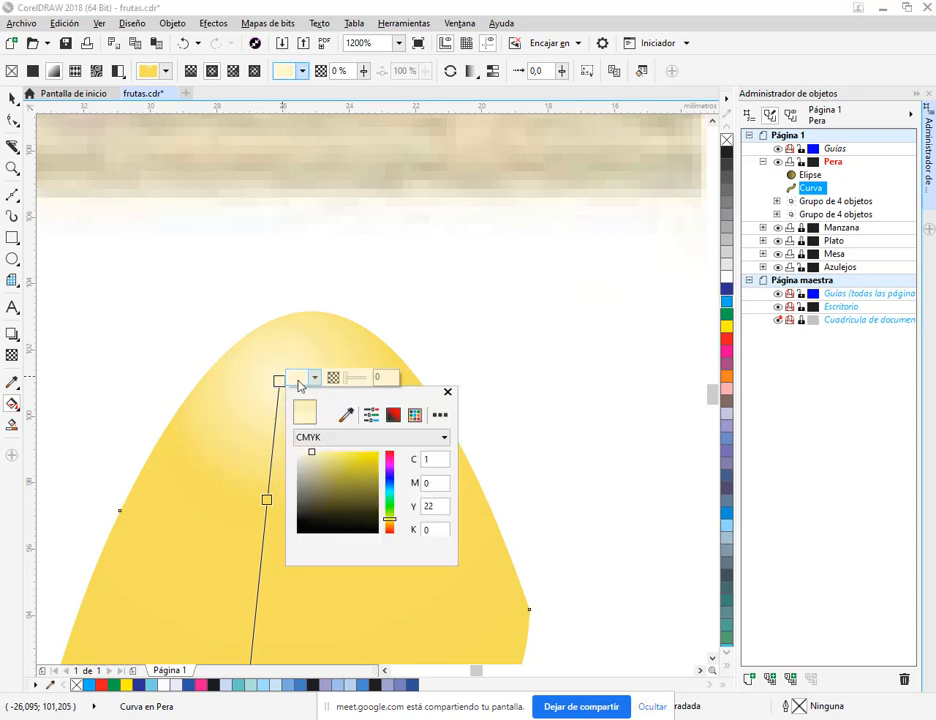
pyautogui.click(315, 278)
pyautogui.click(12, 98)
pyautogui.click(89, 330)
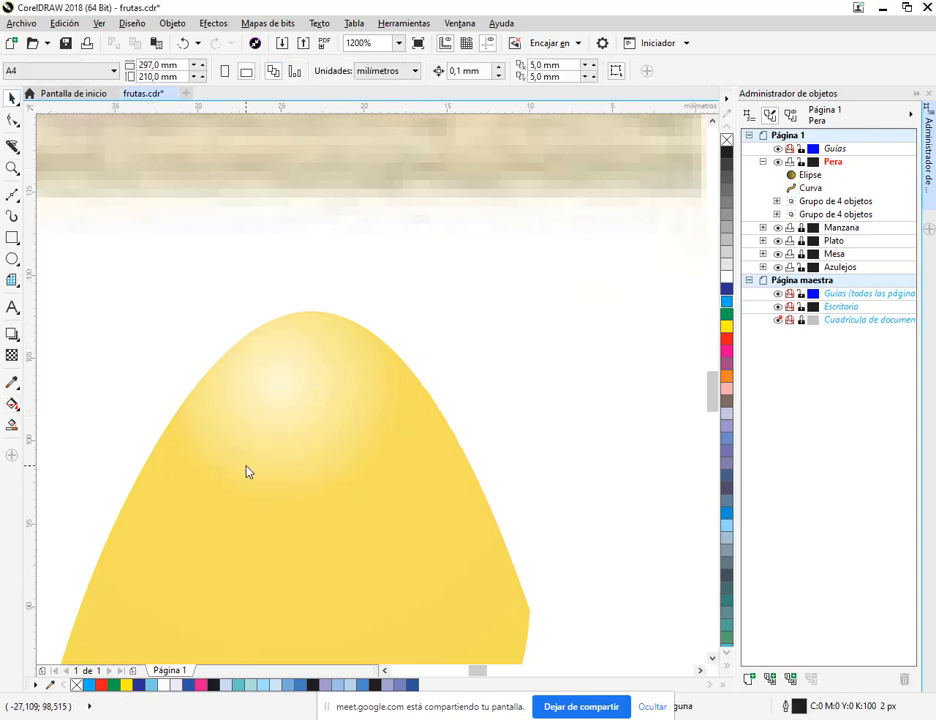
# Step: Draw a narrow upright ellipse about 1.1 × 3.1 mm over the highlight on the banana's upper bend
pyautogui.scroll(-4, 257, 493)
pyautogui.scroll(1, 257, 493)
pyautogui.moveTo(253, 519); pyautogui.dragTo(354, 486)
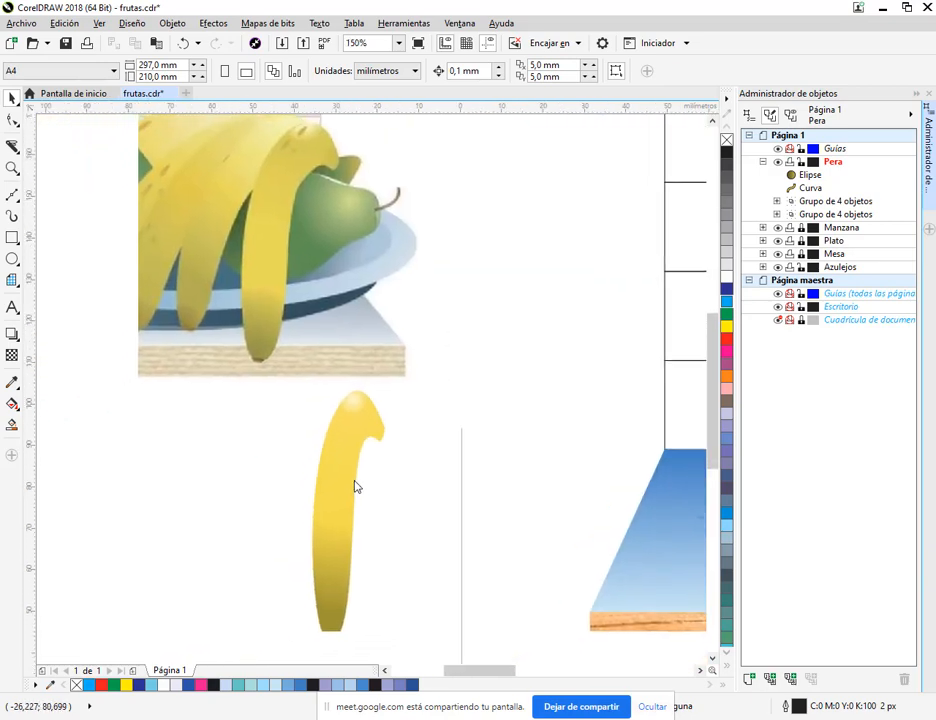
pyautogui.click(12, 260)
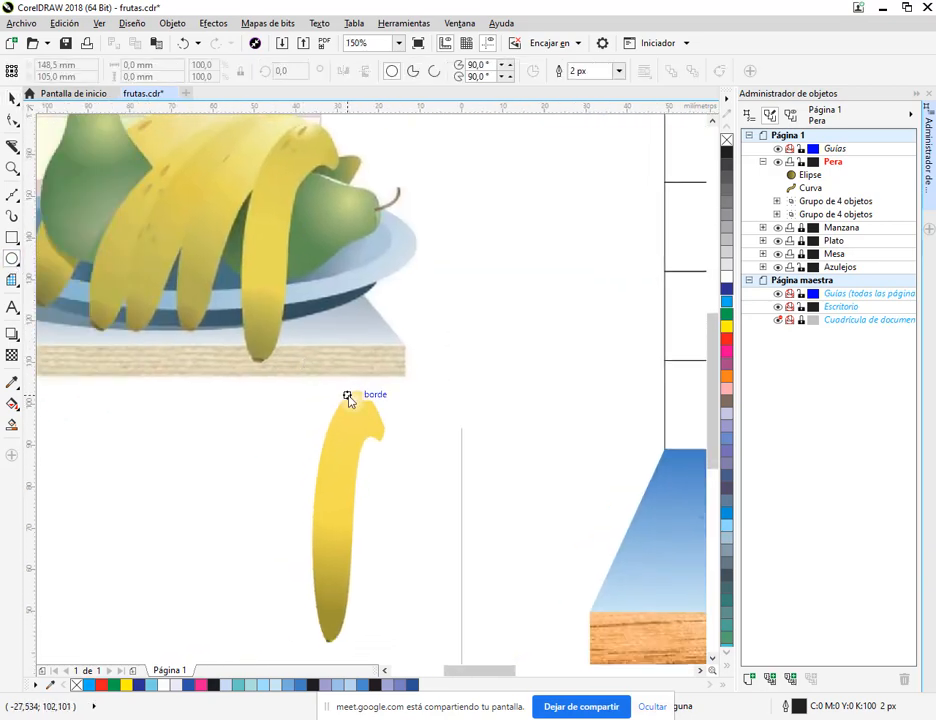
pyautogui.scroll(1, 350, 405)
pyautogui.moveTo(351, 411); pyautogui.dragTo(361, 438)
pyautogui.press('space')
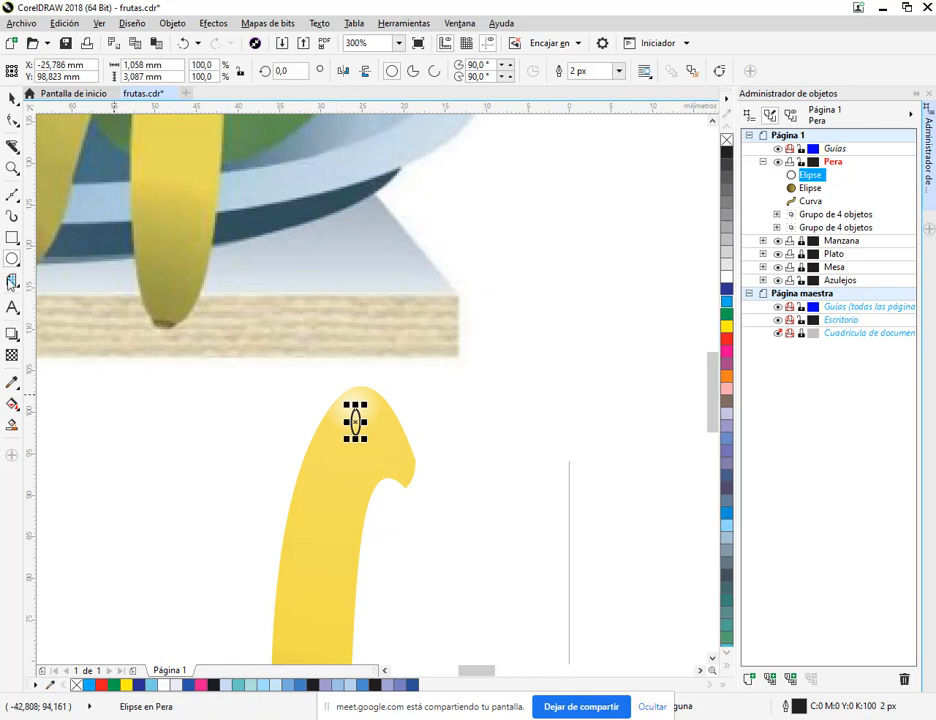
# Step: Sample the olive tone from the banana's lower part and fill the new small ellipse with it
pyautogui.scroll(-1, 239, 289)
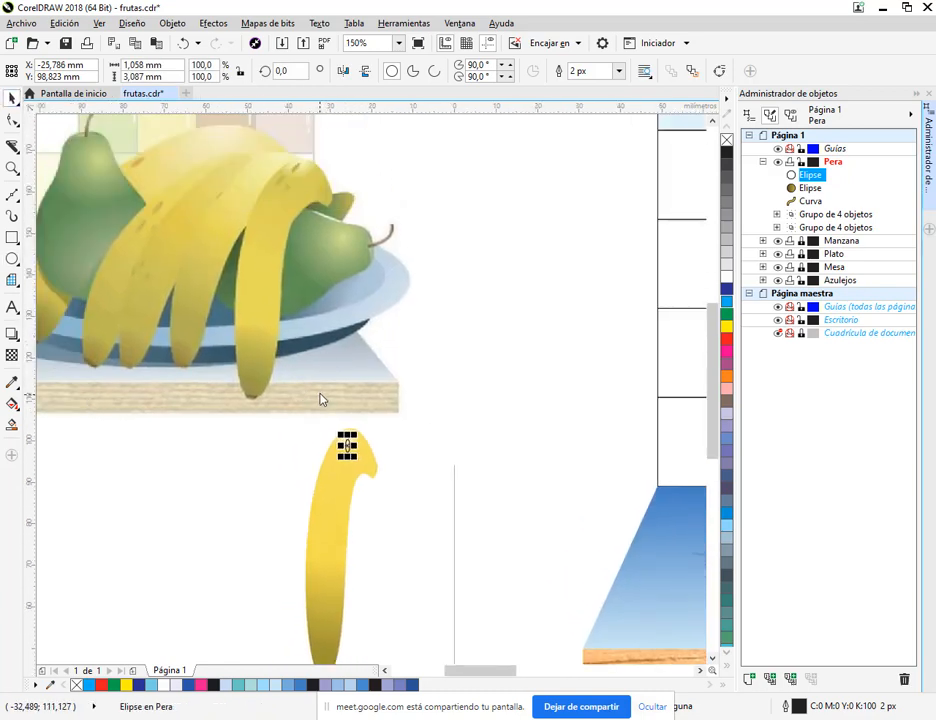
pyautogui.scroll(1, 345, 450)
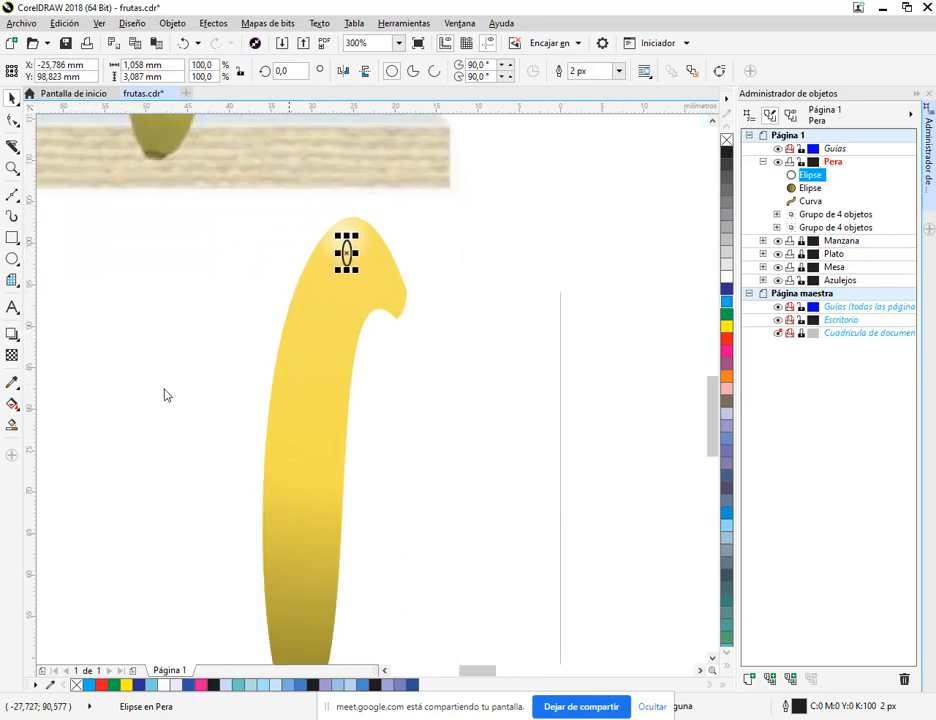
pyautogui.click(11, 385)
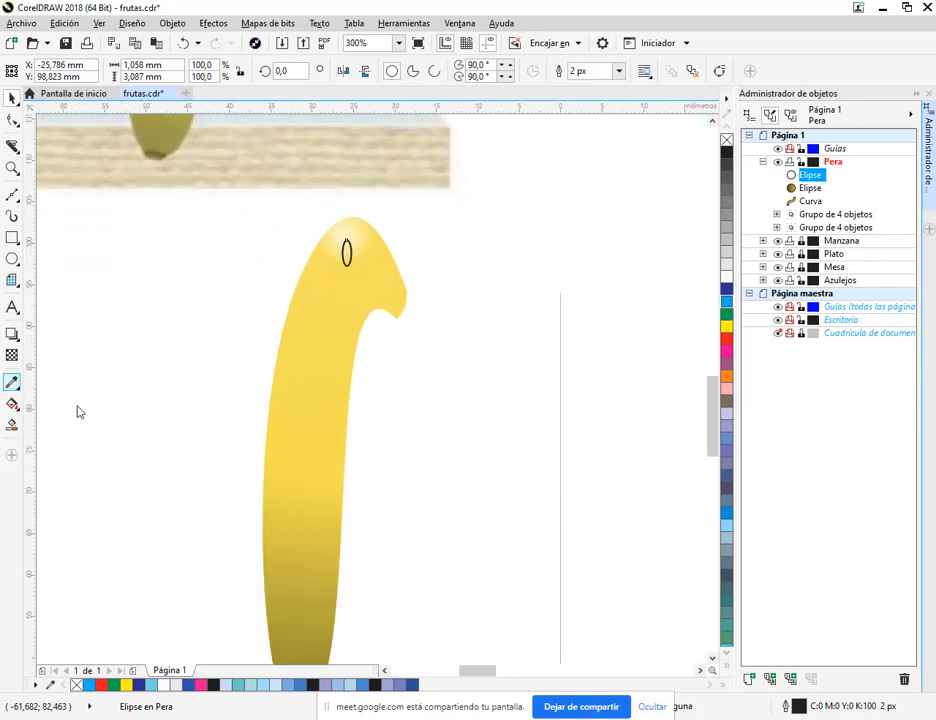
pyautogui.click(313, 613)
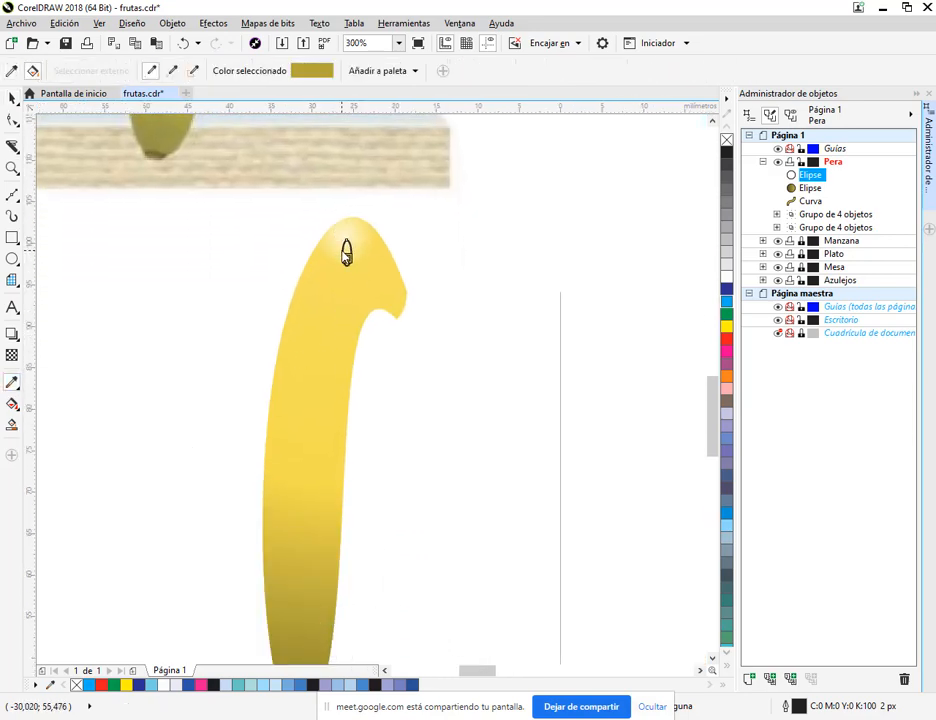
pyautogui.scroll(2, 346, 253)
pyautogui.click(354, 257)
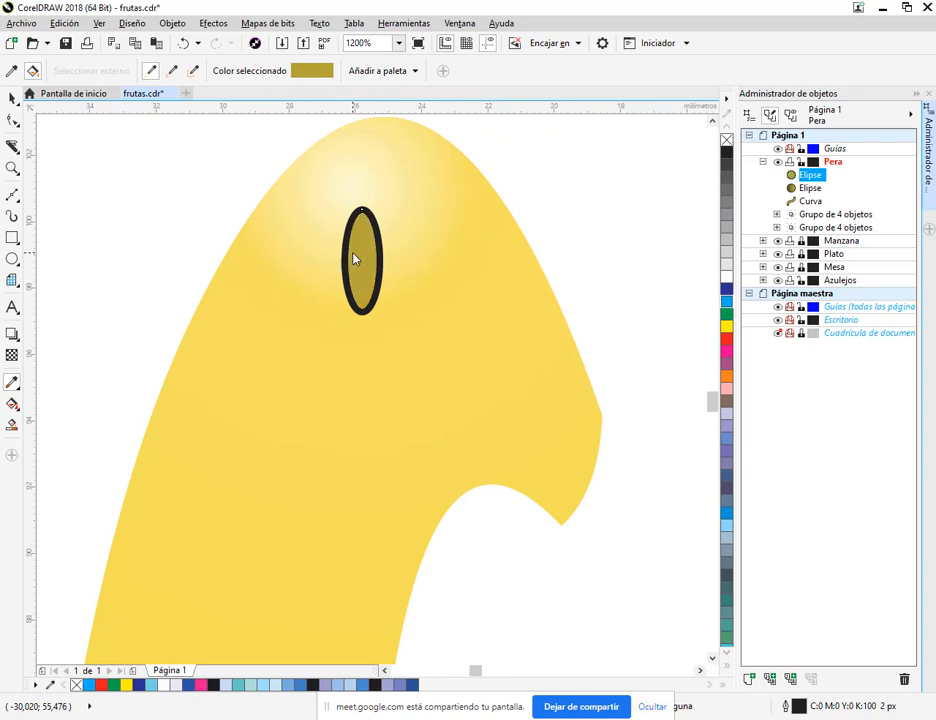
# Step: Stretch the olive ellipse downward to about 3.5 mm tall and remove its outline
pyautogui.click(12, 97)
pyautogui.moveTo(361, 318); pyautogui.dragTo(361, 330)
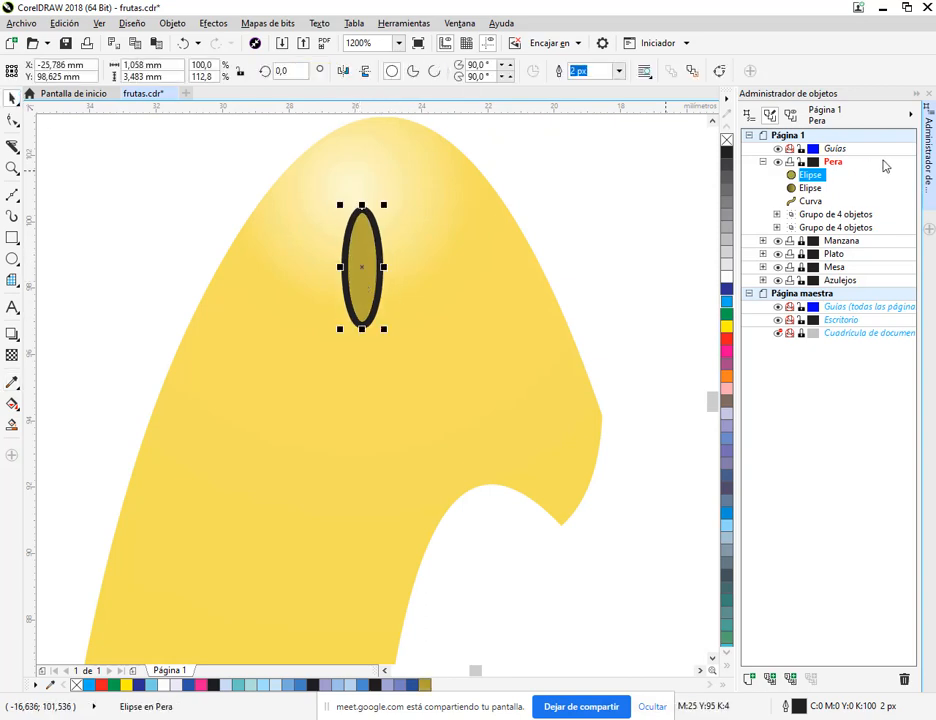
pyautogui.rightClick(77, 685)
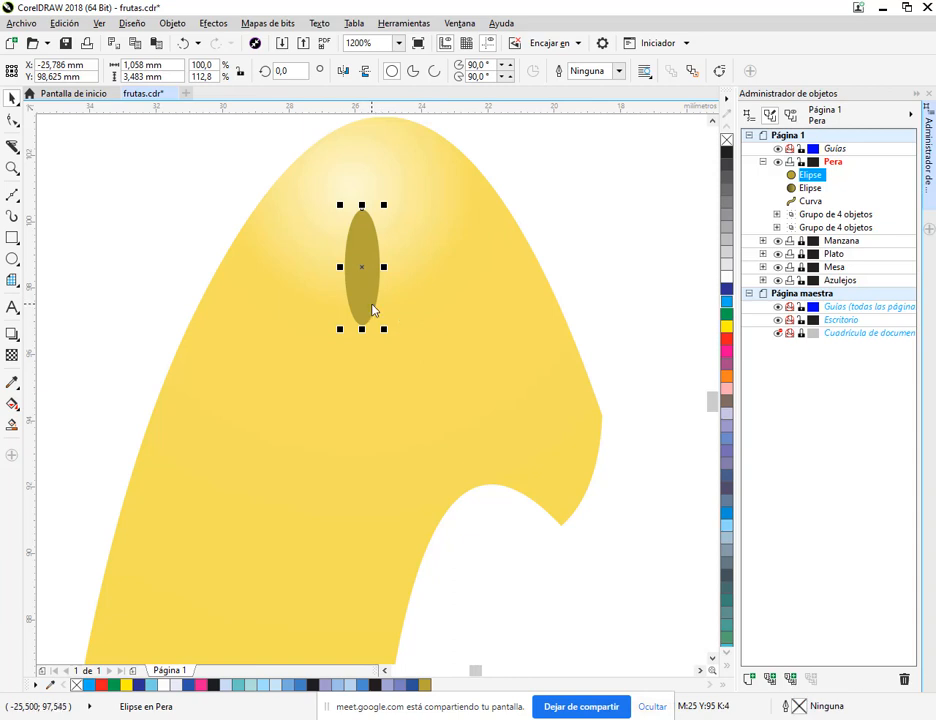
# Step: Shift the olive ellipse slightly up and to the left and tilt it clockwise to a rotation of about 334°
pyautogui.moveTo(370, 306); pyautogui.dragTo(345, 283)
pyautogui.moveTo(363, 186); pyautogui.dragTo(389, 200)
pyautogui.press('Escape')
pyautogui.scroll(-3, 376, 248)
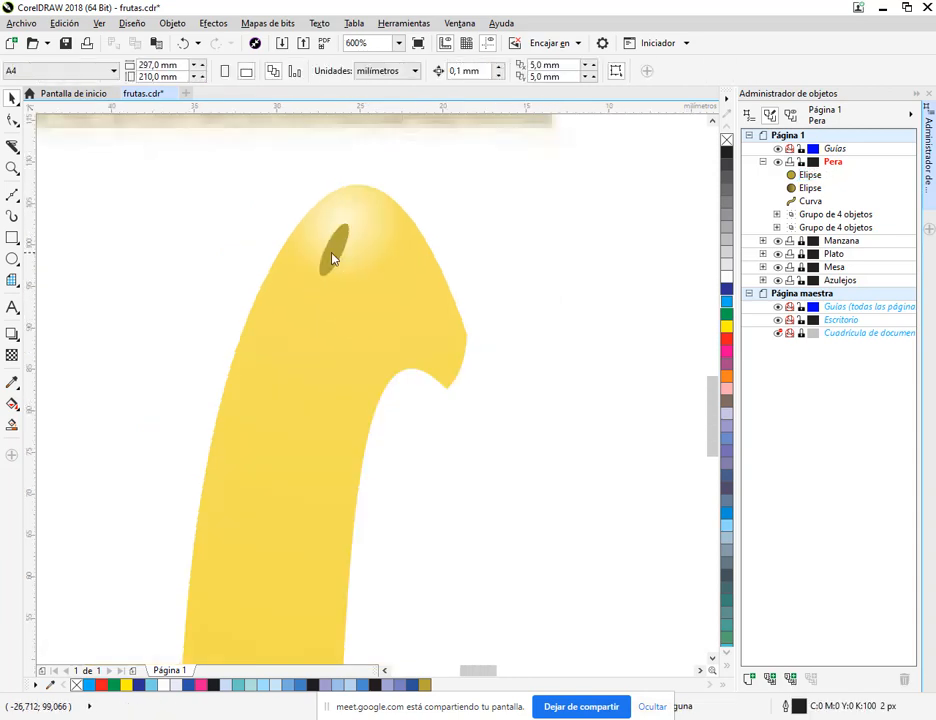
pyautogui.scroll(1, 310, 250)
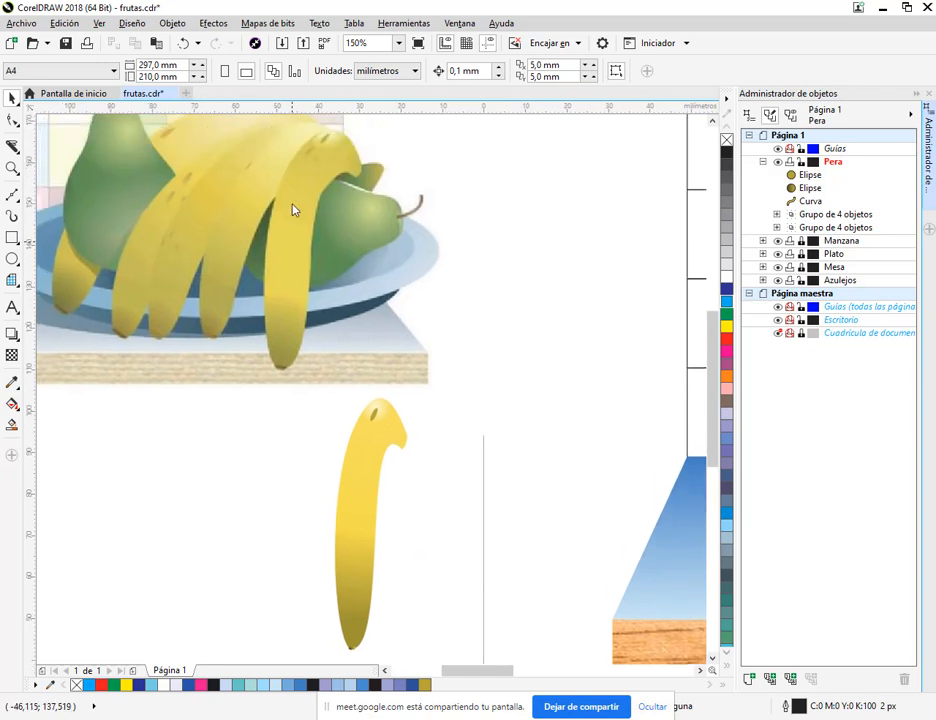
# Step: Apply a uniform transparency of 50 to the tilted olive ellipse and nudge it slightly to the right
pyautogui.scroll(2, 370, 441)
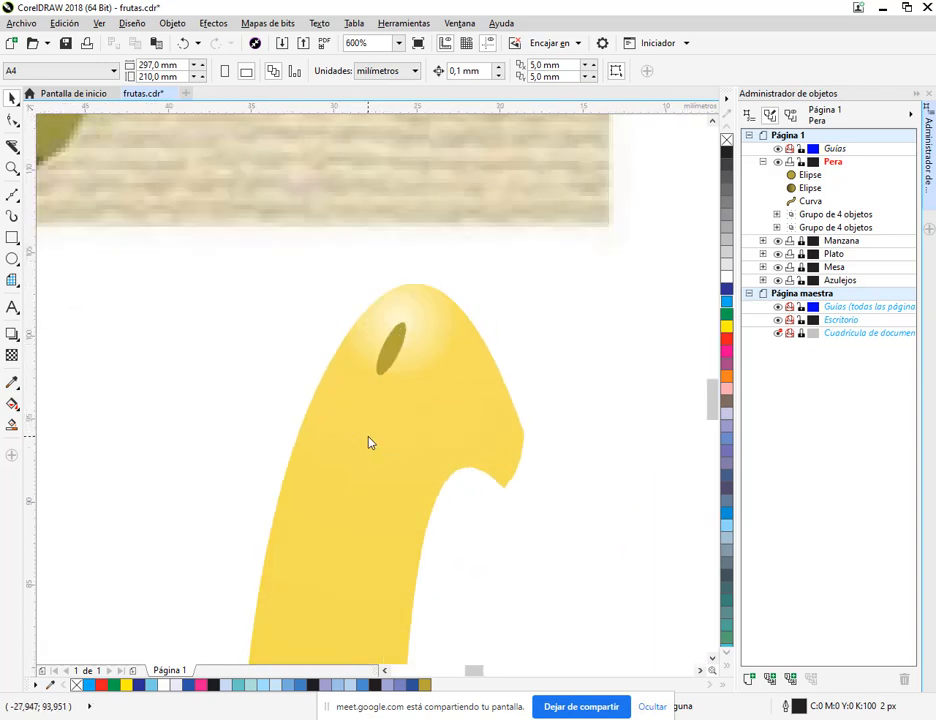
pyautogui.click(390, 352)
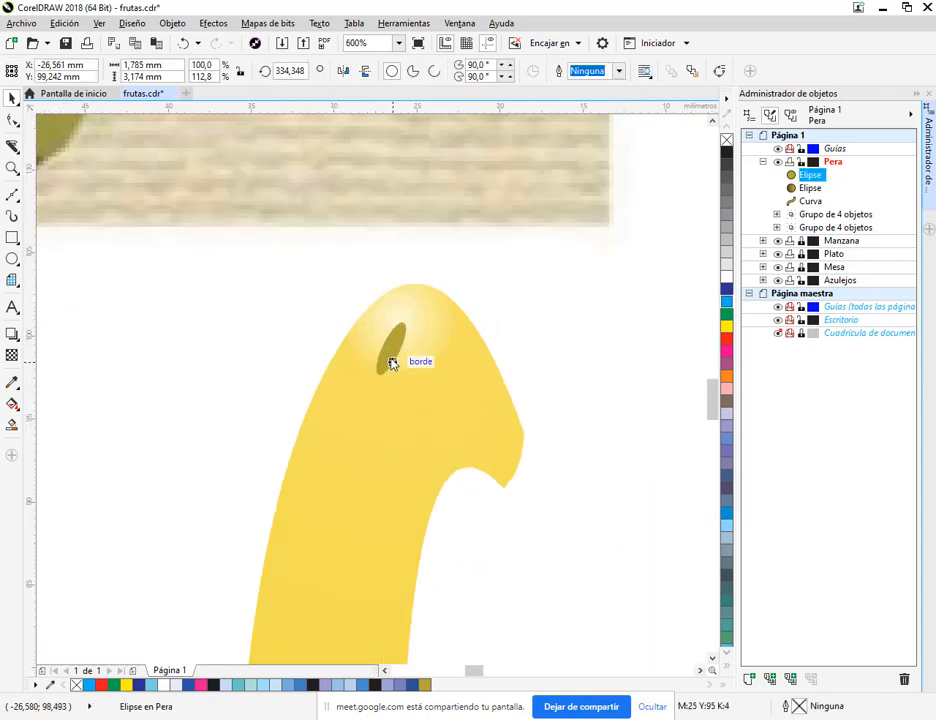
pyautogui.click(12, 355)
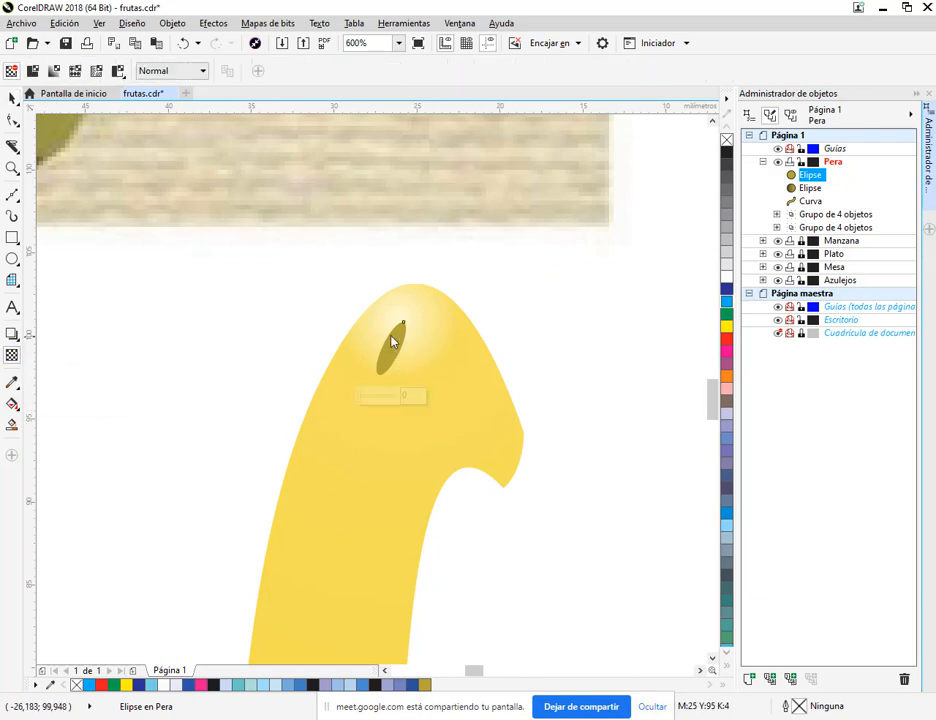
pyautogui.click(33, 72)
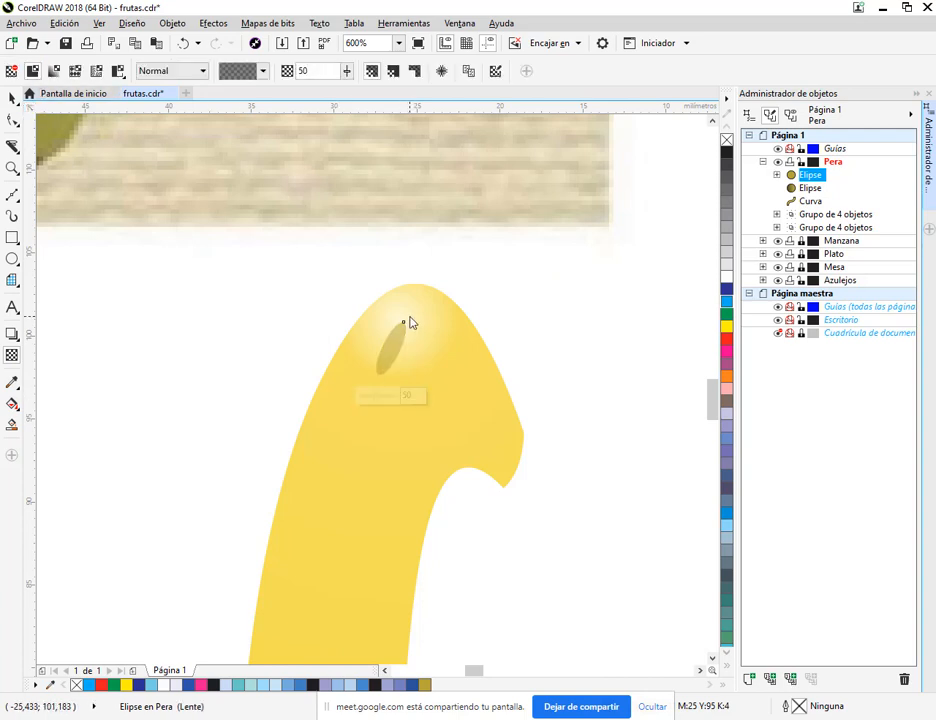
pyautogui.press('space')
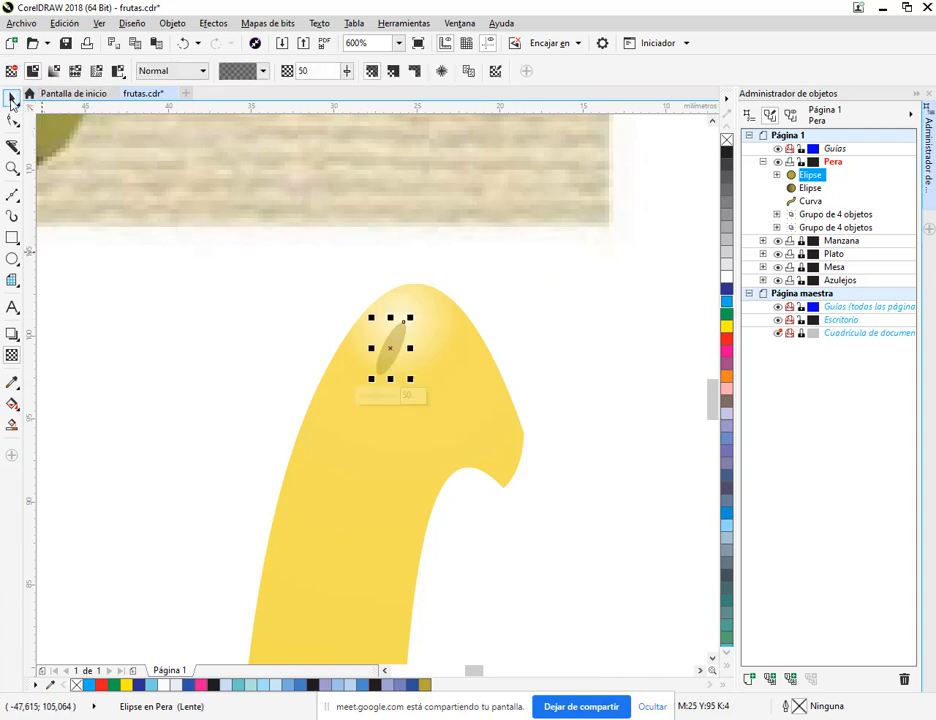
pyautogui.scroll(2, 407, 362)
pyautogui.moveTo(361, 279)
pyautogui.mouseDown()
pyautogui.moveTo(385, 263)
pyautogui.moveTo(378, 273)
pyautogui.mouseUp()
# Step: Set the olive ellipse's uniform transparency to 74 and deselect it
pyautogui.click(11, 356)
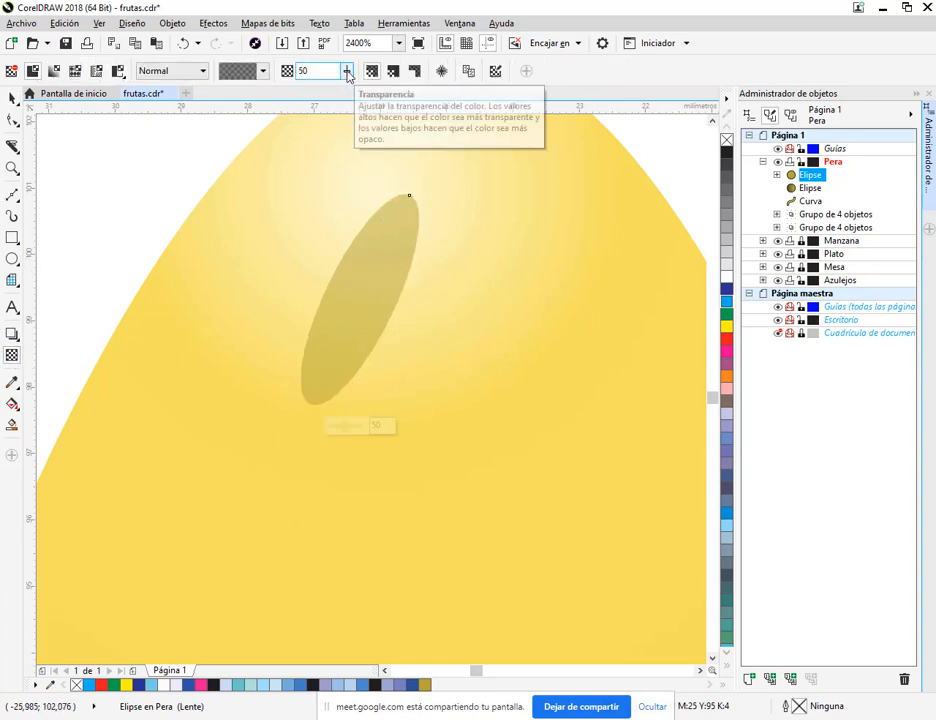
pyautogui.click(346, 71)
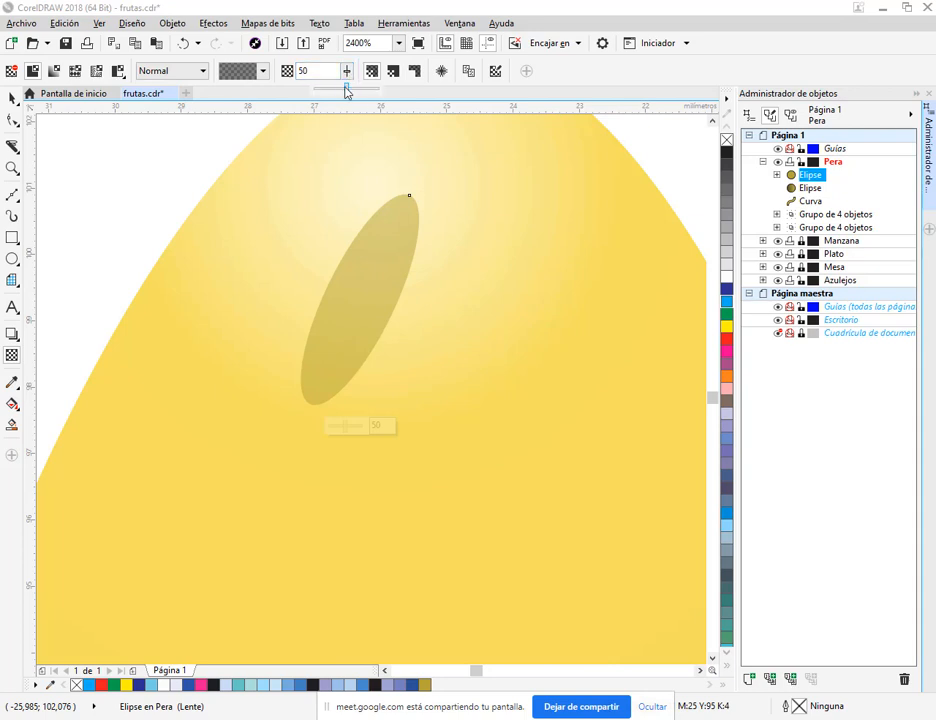
pyautogui.moveTo(328, 89); pyautogui.dragTo(327, 89)
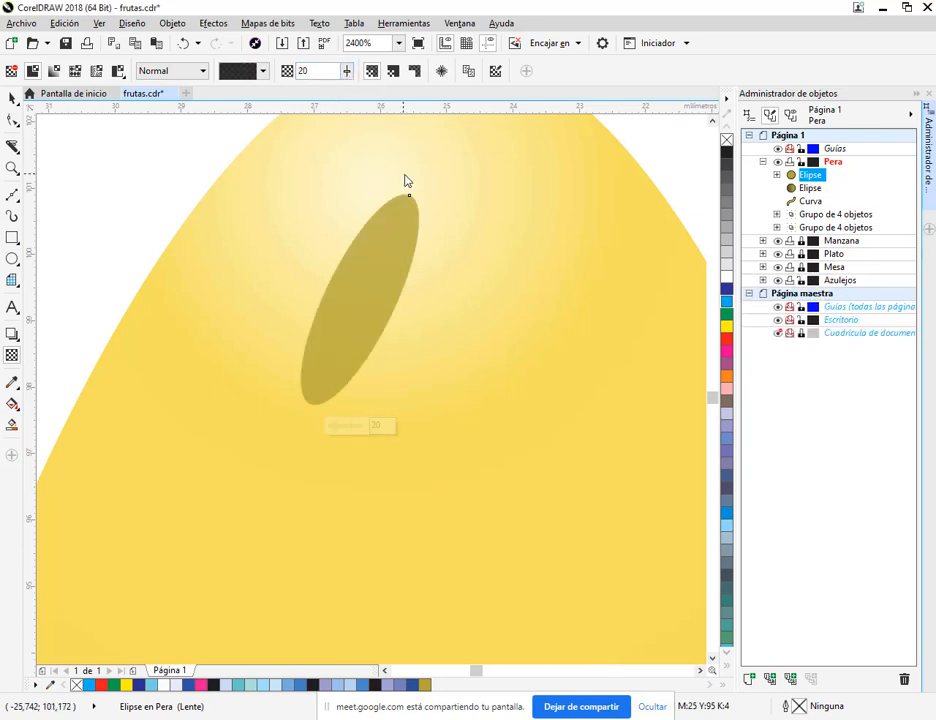
pyautogui.click(347, 72)
pyautogui.moveTo(346, 89); pyautogui.dragTo(389, 92)
pyautogui.click(347, 72)
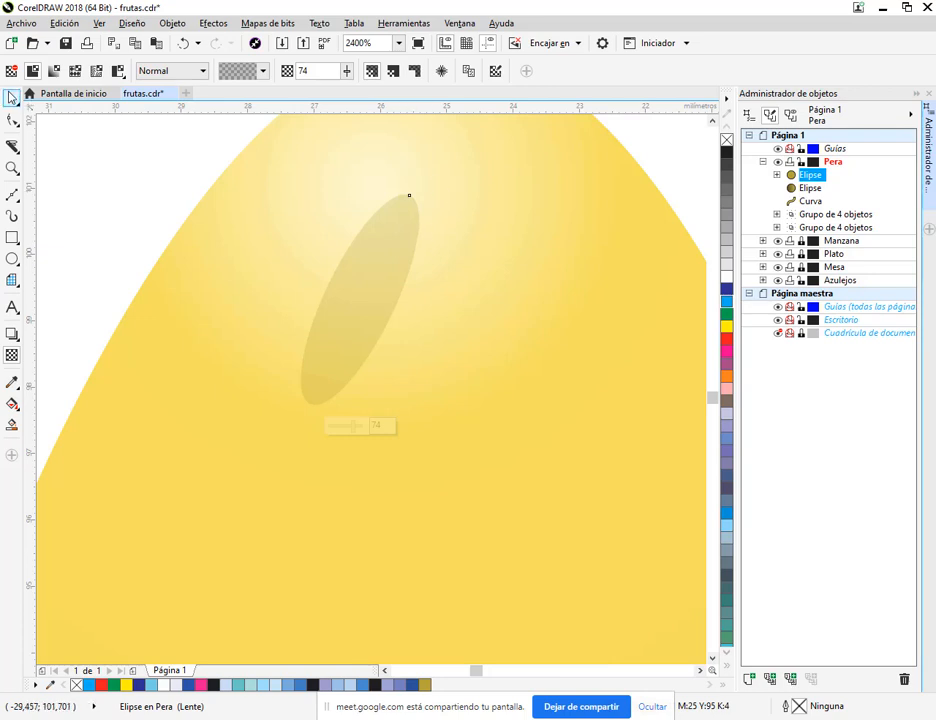
pyautogui.click(12, 98)
pyautogui.click(110, 227)
pyautogui.scroll(-3, 111, 228)
pyautogui.moveTo(190, 254); pyautogui.dragTo(473, 503)
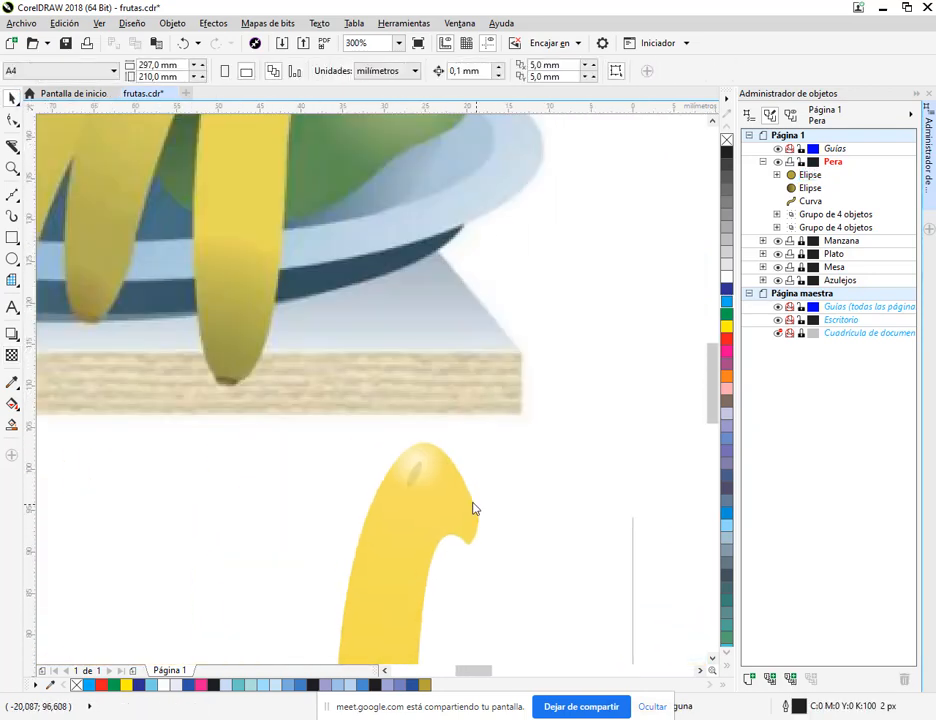
# Step: Lower the olive spot's uniform transparency to 58
pyautogui.scroll(-1, 402, 330)
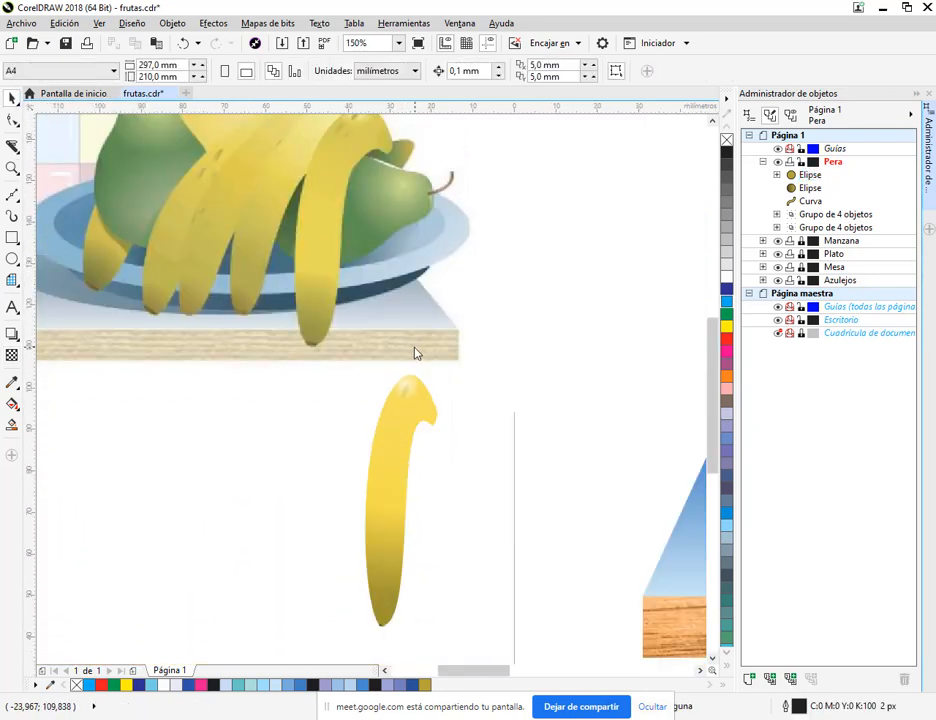
pyautogui.scroll(1, 416, 430)
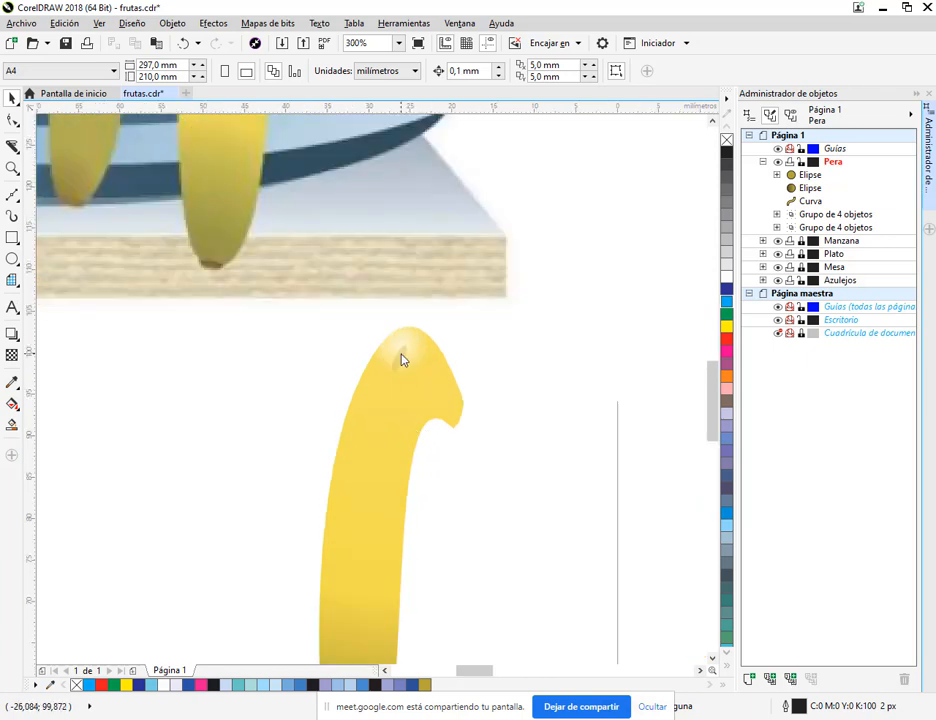
pyautogui.click(402, 360)
pyautogui.scroll(1, 410, 400)
pyautogui.click(12, 354)
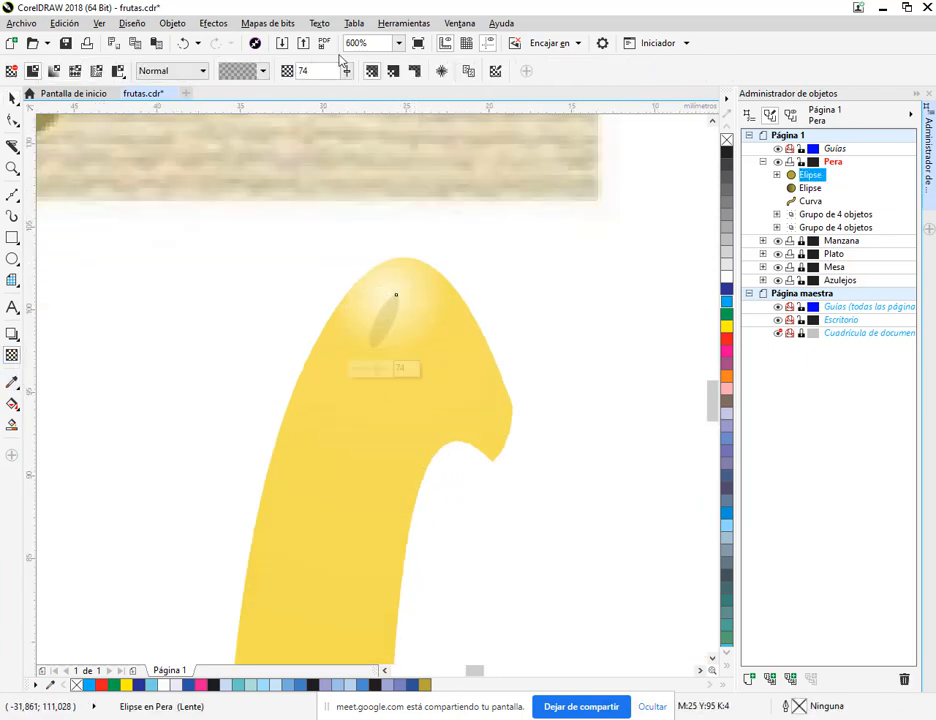
pyautogui.click(346, 75)
pyautogui.moveTo(337, 92); pyautogui.dragTo(336, 91)
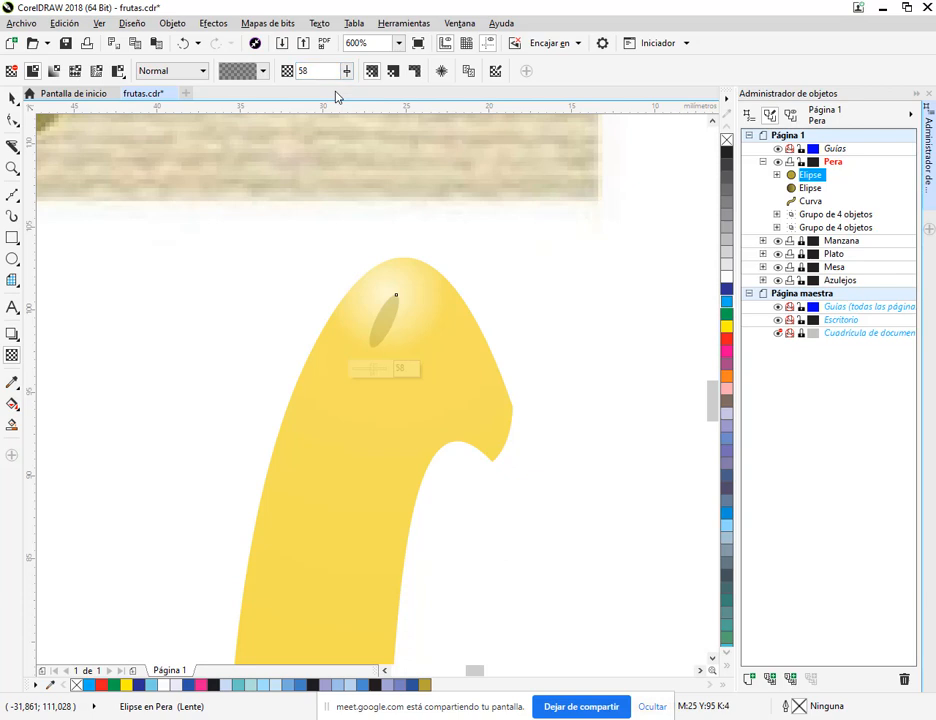
pyautogui.click(12, 98)
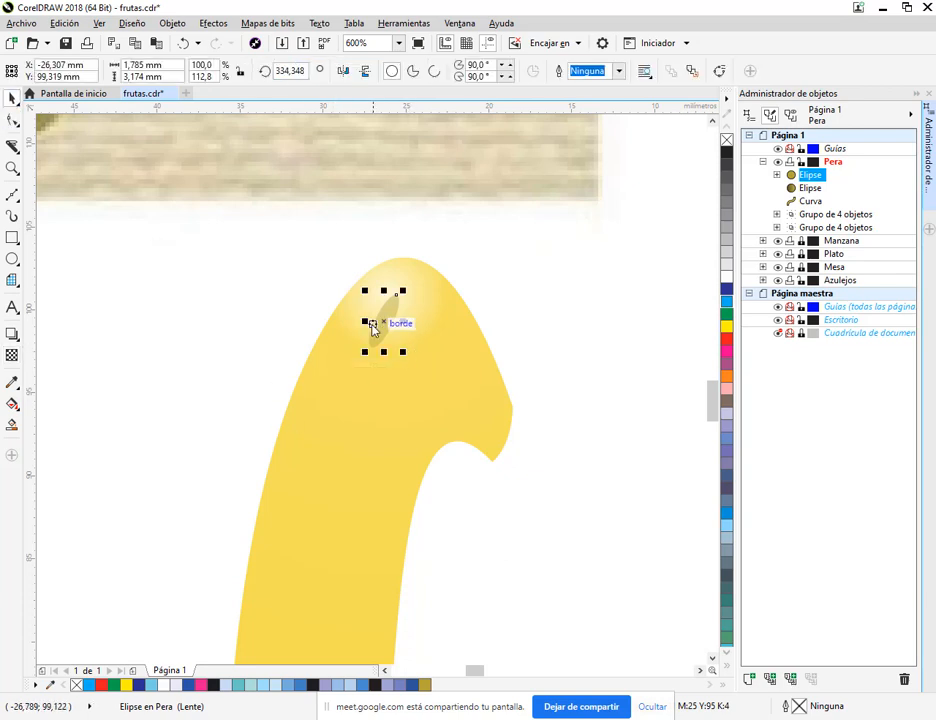
# Step: Add two smaller copies of the olive spot below it, one about 1.2 mm wide and 2.1 mm tall, the other tinier
pyautogui.press('KP_Add')
pyautogui.moveTo(384, 322); pyautogui.dragTo(362, 360)
pyautogui.press('KP_Add')
pyautogui.scroll(3, 363, 363)
pyautogui.moveTo(372, 413); pyautogui.dragTo(345, 344)
pyautogui.hotkey('ctrl', 'z')
pyautogui.hotkey('ctrl', 'z')
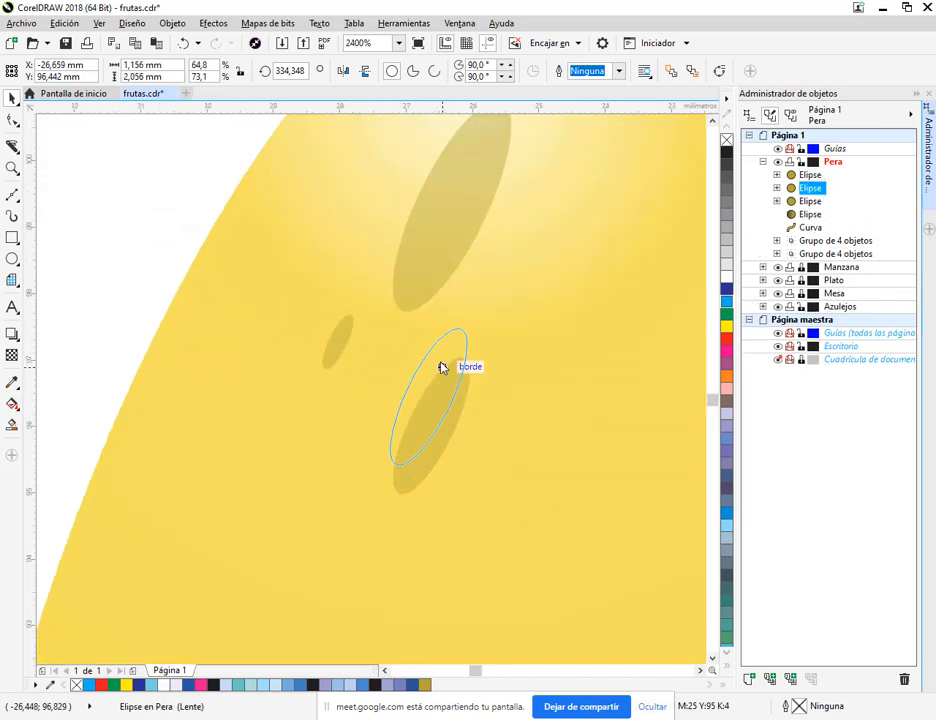
pyautogui.press('Escape')
# Step: Group the banana's body, tip and highlight objects with its three spots and save the drawing
pyautogui.scroll(-4, 221, 330)
pyautogui.scroll(-3, 324, 368)
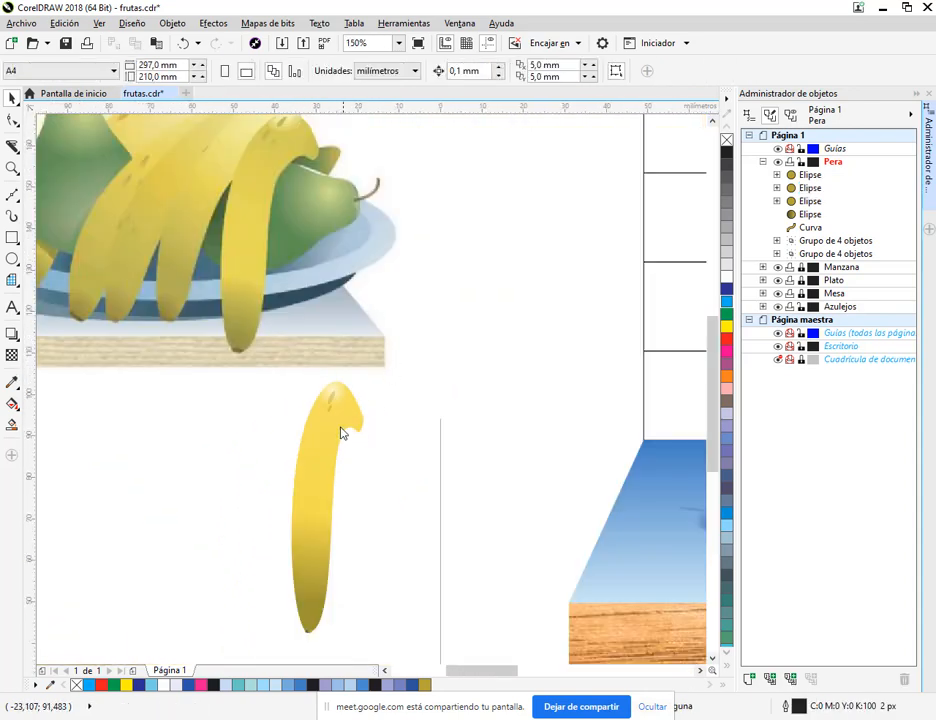
pyautogui.scroll(-2, 366, 486)
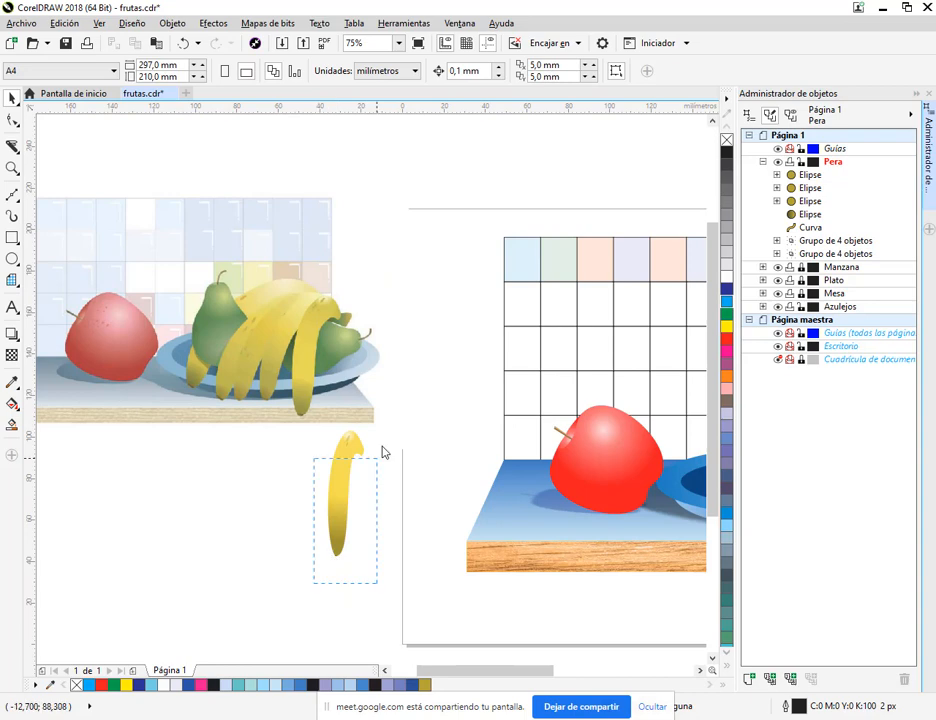
pyautogui.moveTo(383, 452); pyautogui.dragTo(394, 426)
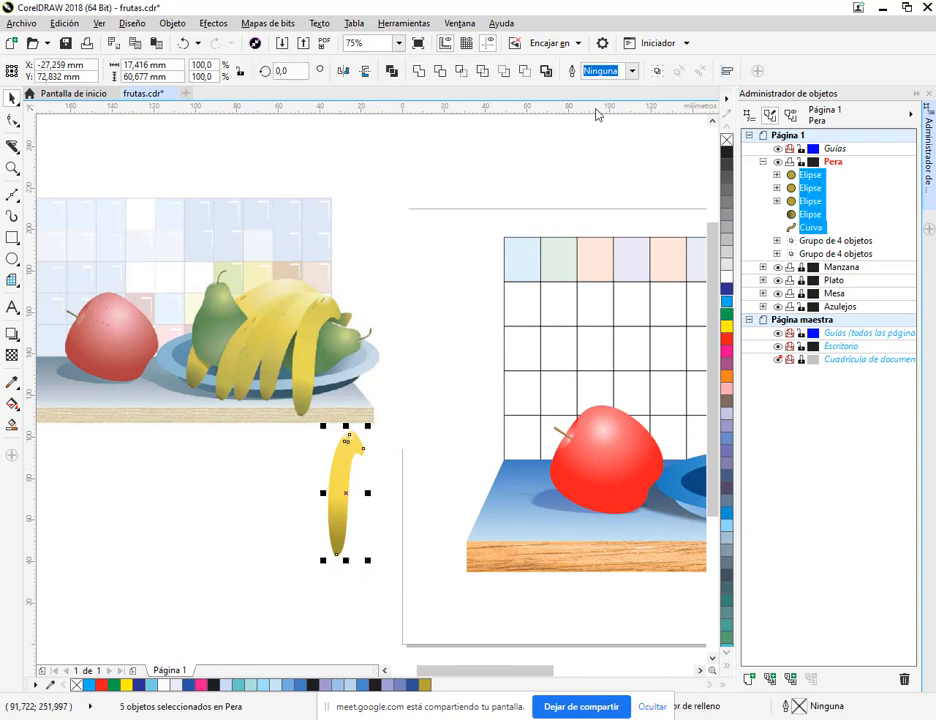
pyautogui.click(657, 71)
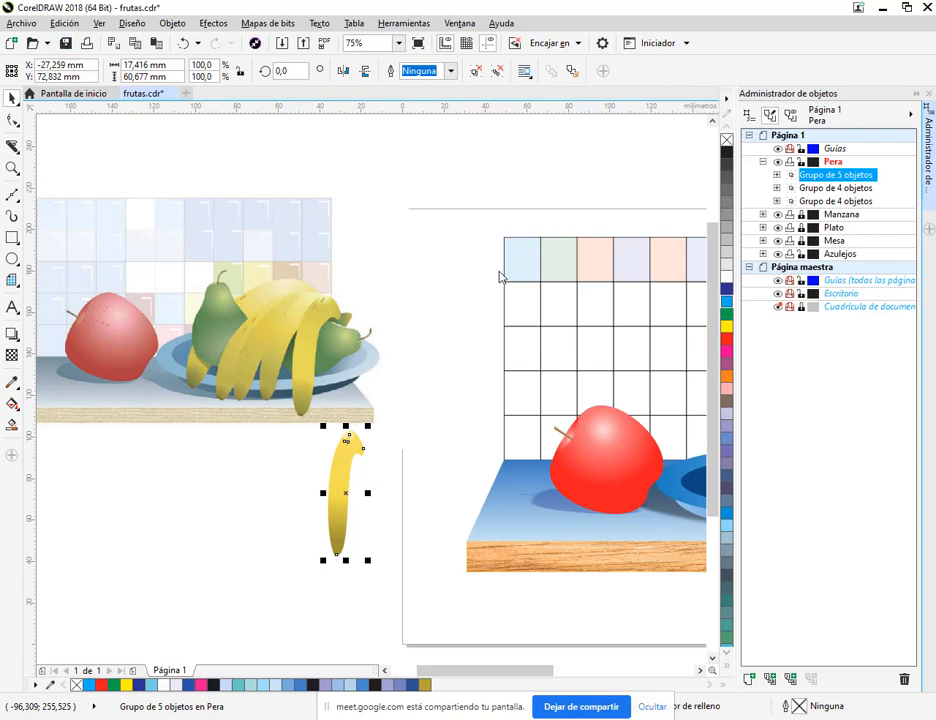
pyautogui.hotkey('ctrl', 's')
# Step: Create a layer named Bananas above Pera and transfer the banana group into it
pyautogui.moveTo(343, 489); pyautogui.dragTo(405, 490)
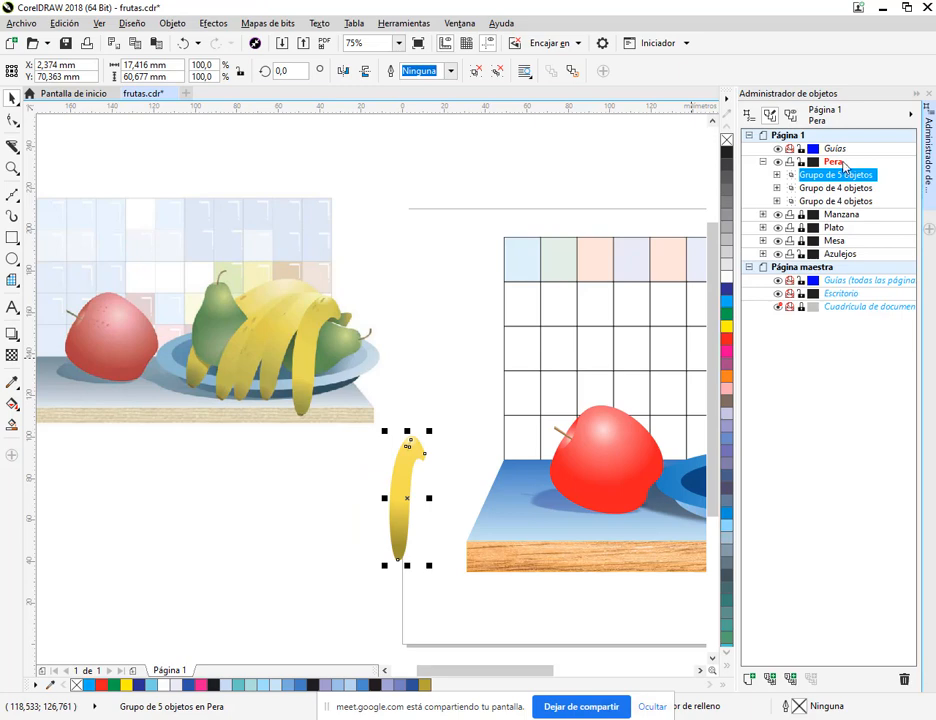
pyautogui.click(843, 164)
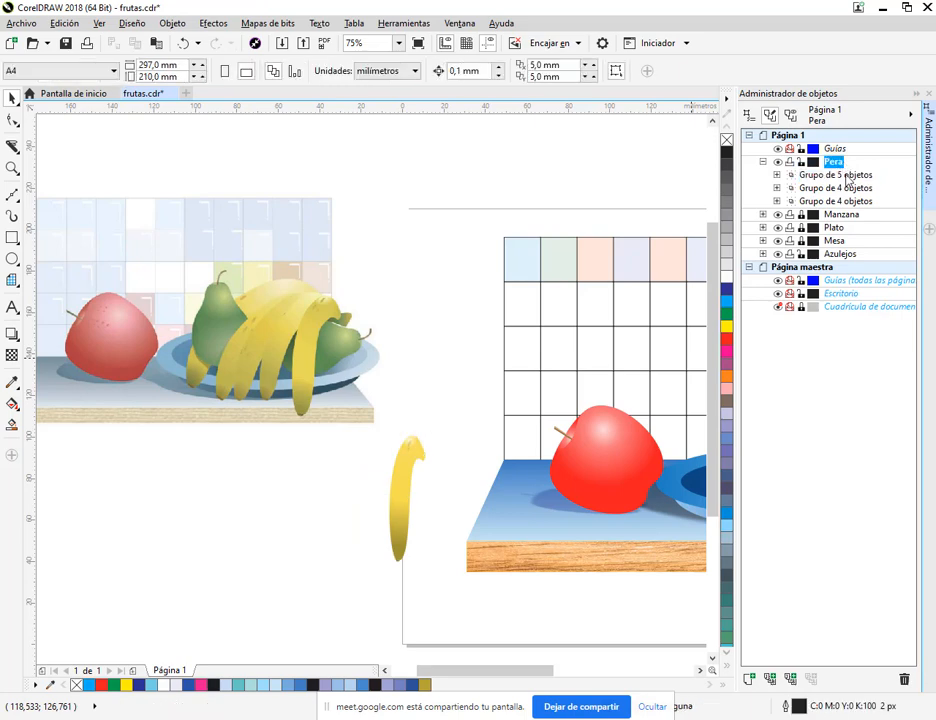
pyautogui.click(749, 680)
pyautogui.write('Bananas')
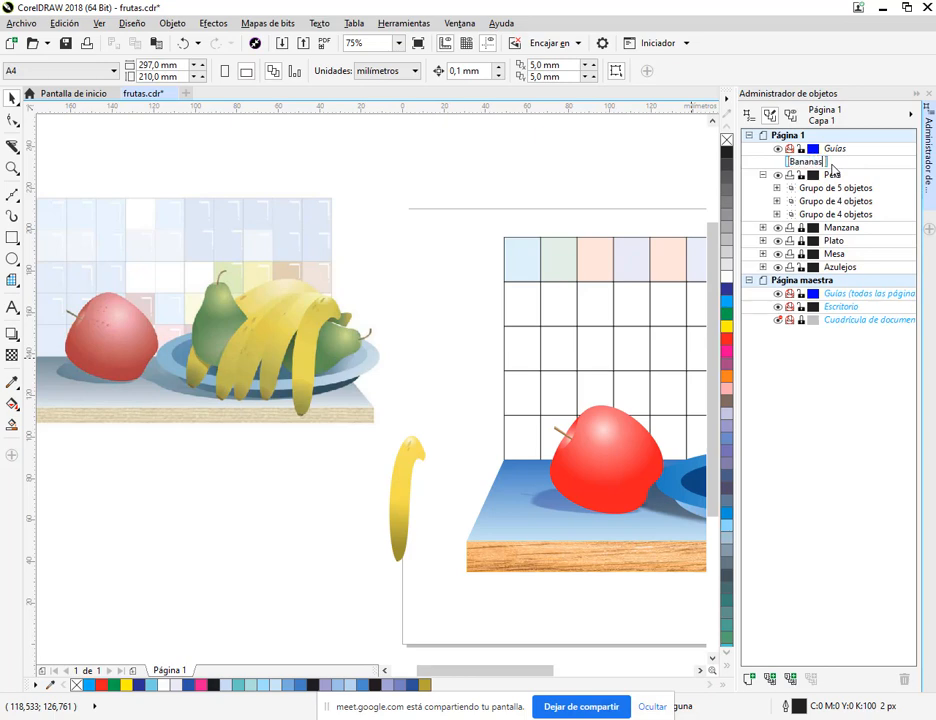
pyautogui.press('Return')
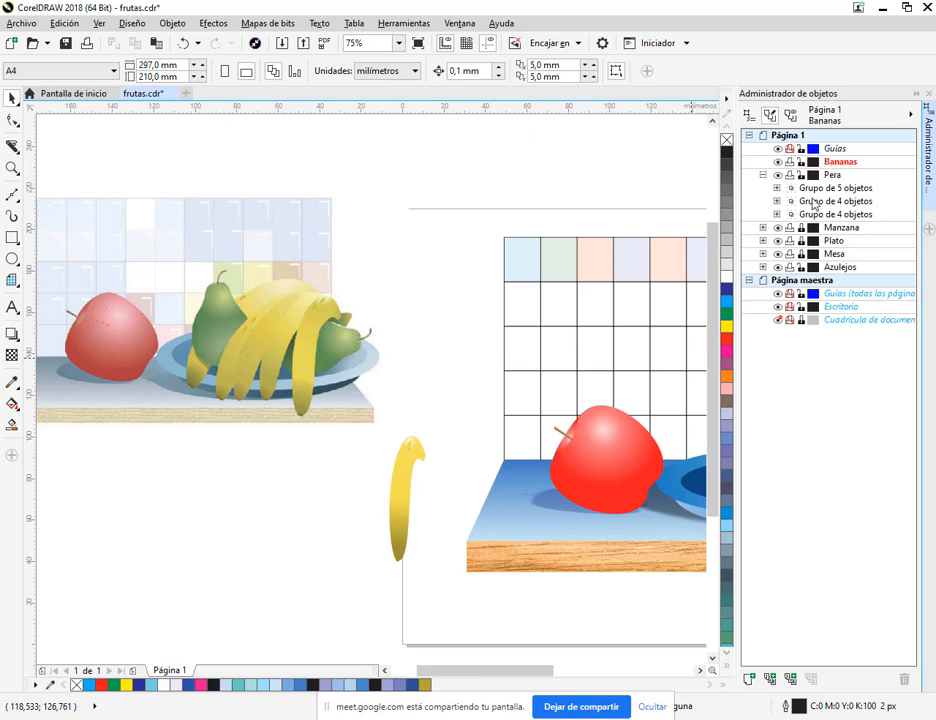
pyautogui.click(413, 456)
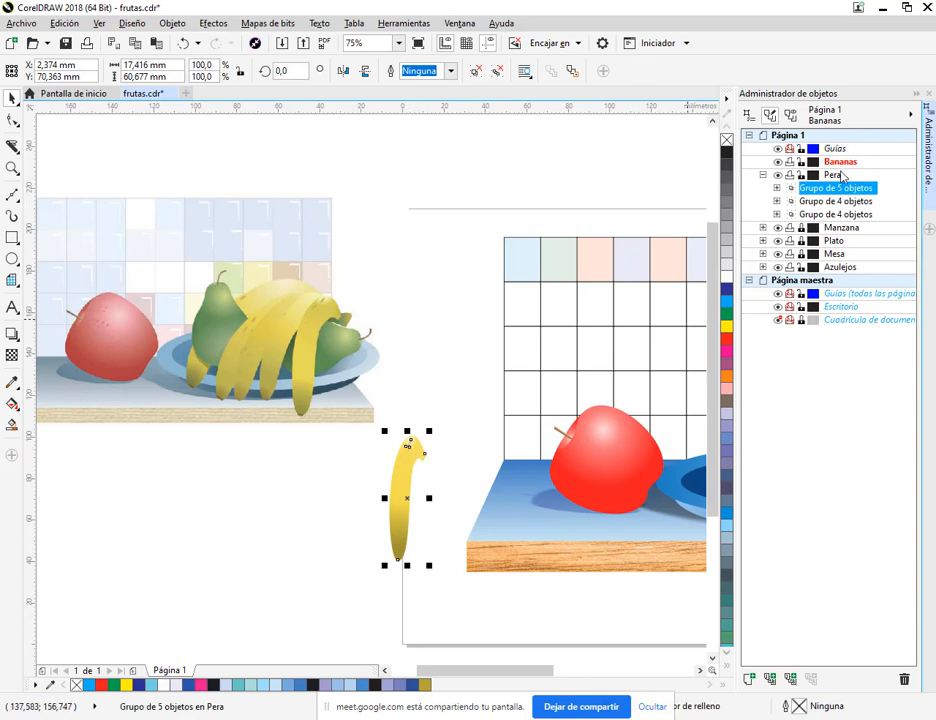
pyautogui.moveTo(835, 187); pyautogui.dragTo(842, 165)
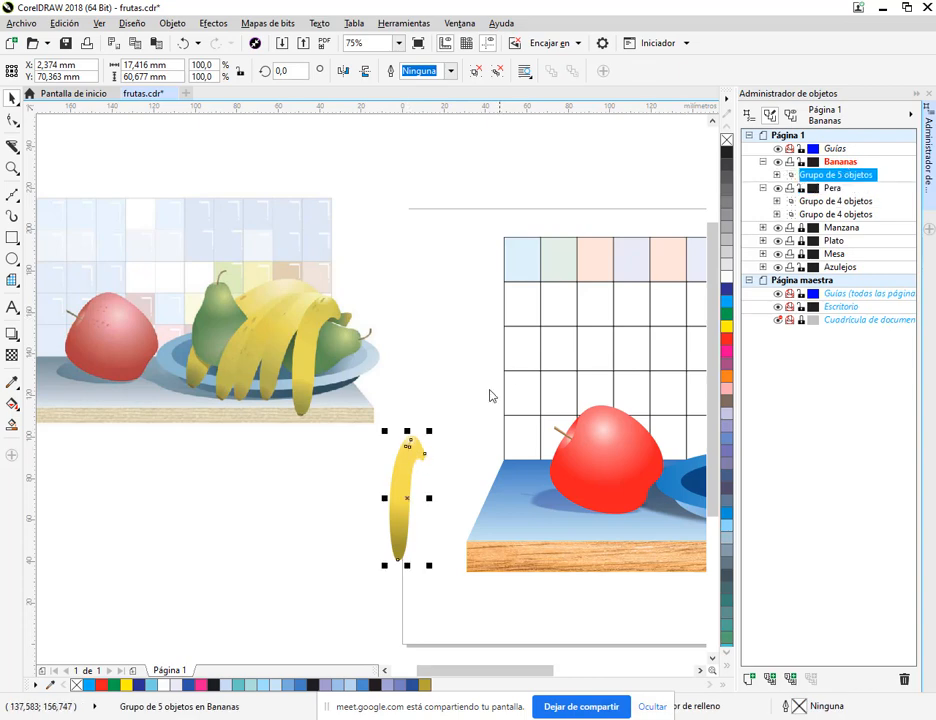
# Step: Hide and show the Pera layer to check its contents, and compare the layout with the reference picture
pyautogui.click(778, 189)
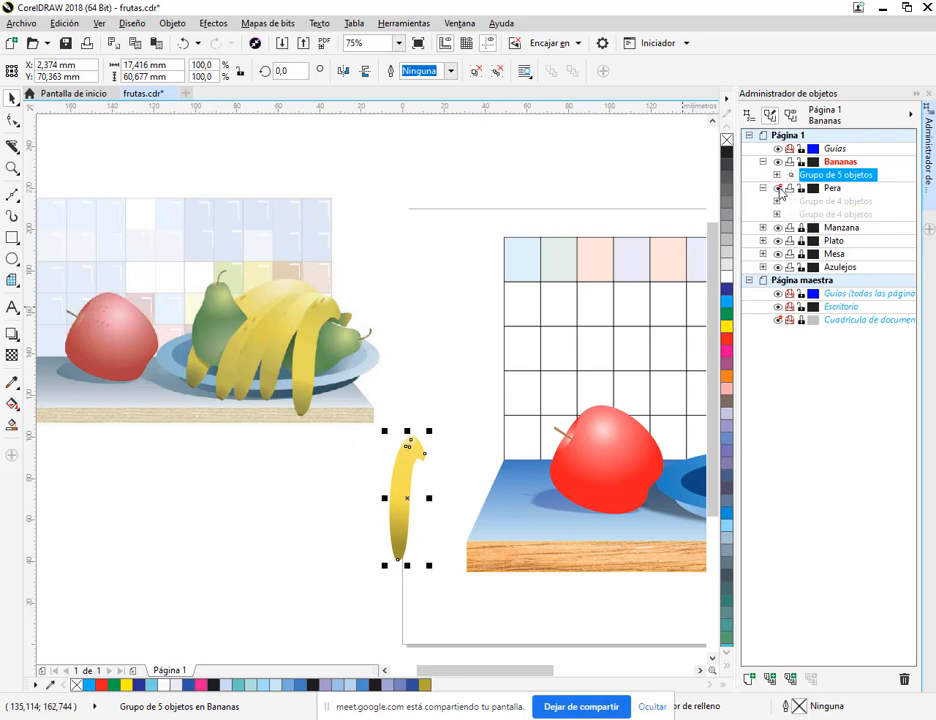
pyautogui.moveTo(640, 336); pyautogui.dragTo(478, 275)
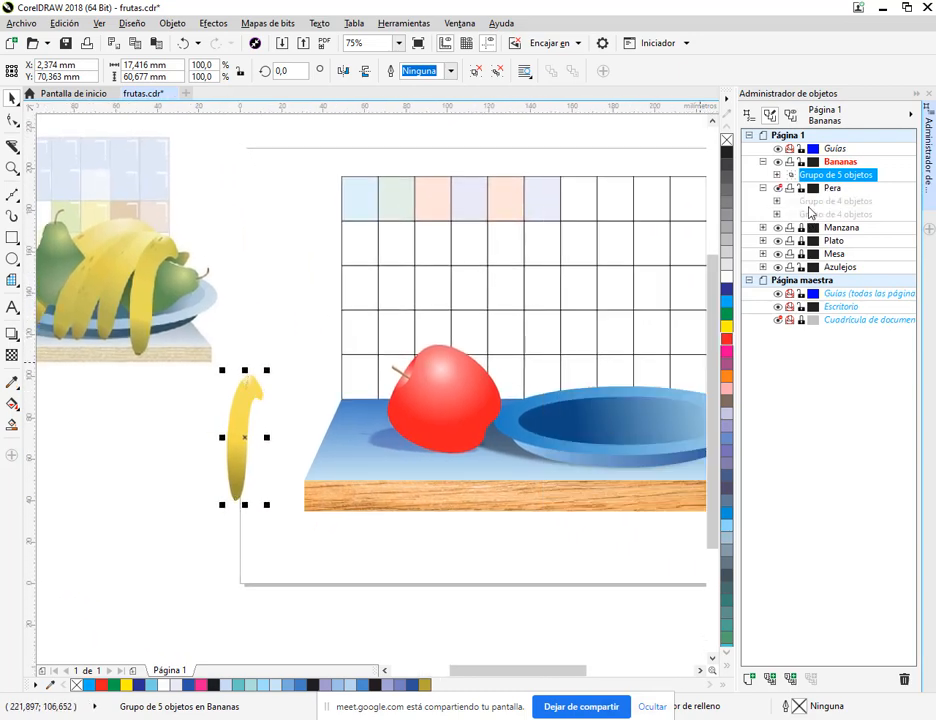
pyautogui.click(778, 189)
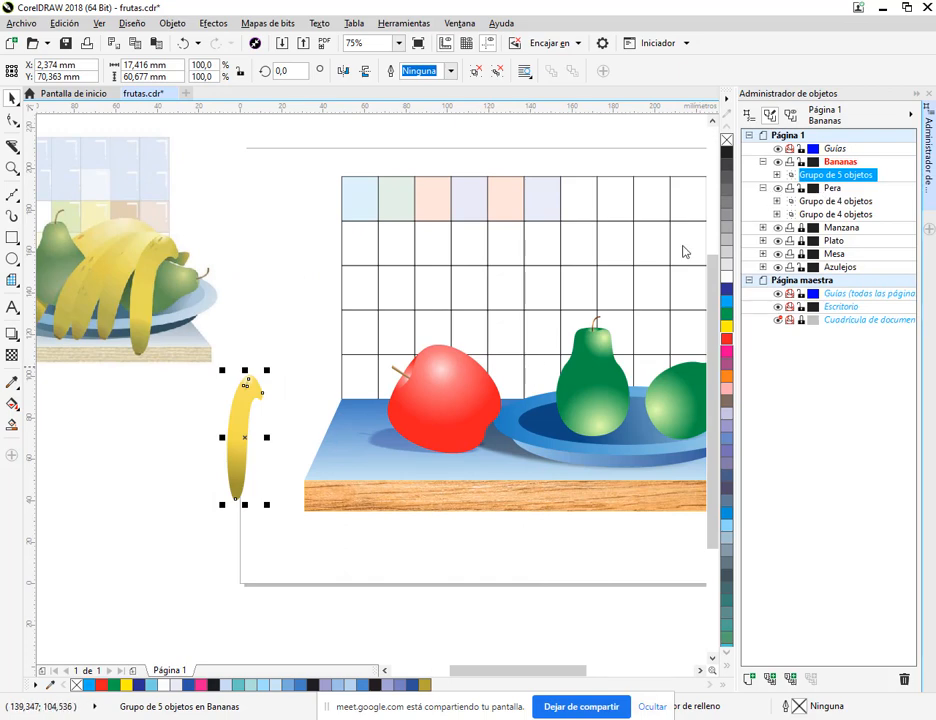
pyautogui.click(300, 352)
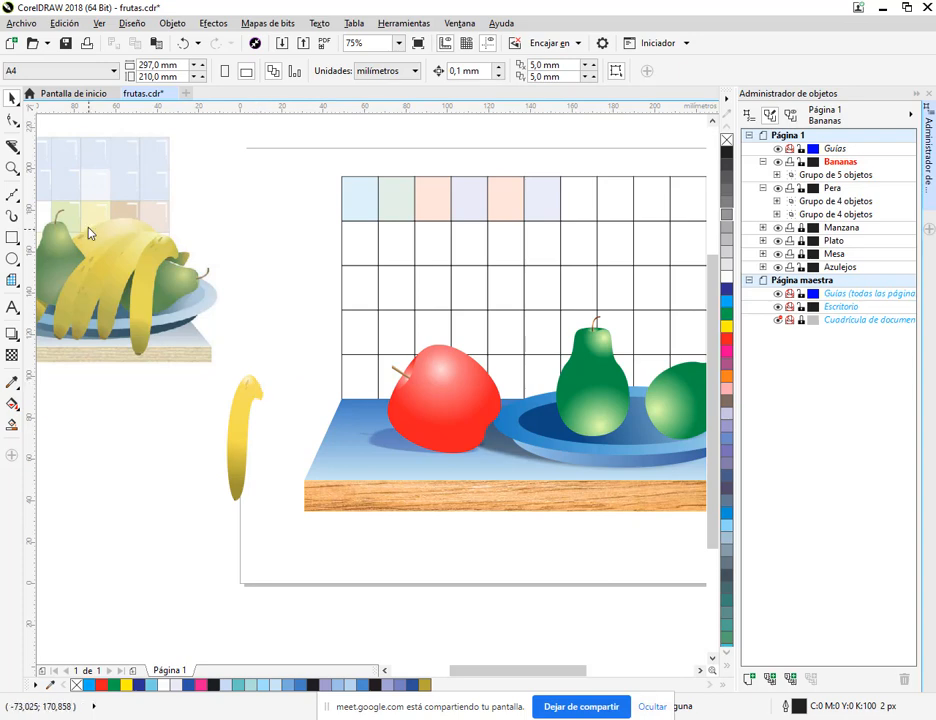
pyautogui.moveTo(130, 233); pyautogui.dragTo(185, 220)
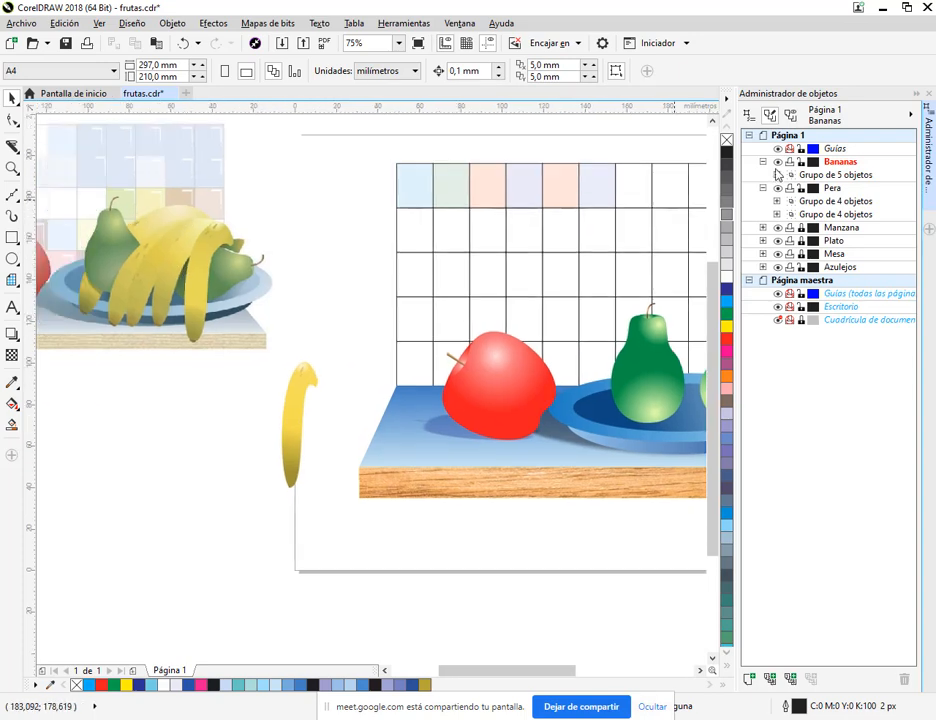
# Step: Move the banana group onto the plate, in front of the tilted pear
pyautogui.moveTo(295, 413); pyautogui.dragTo(348, 410)
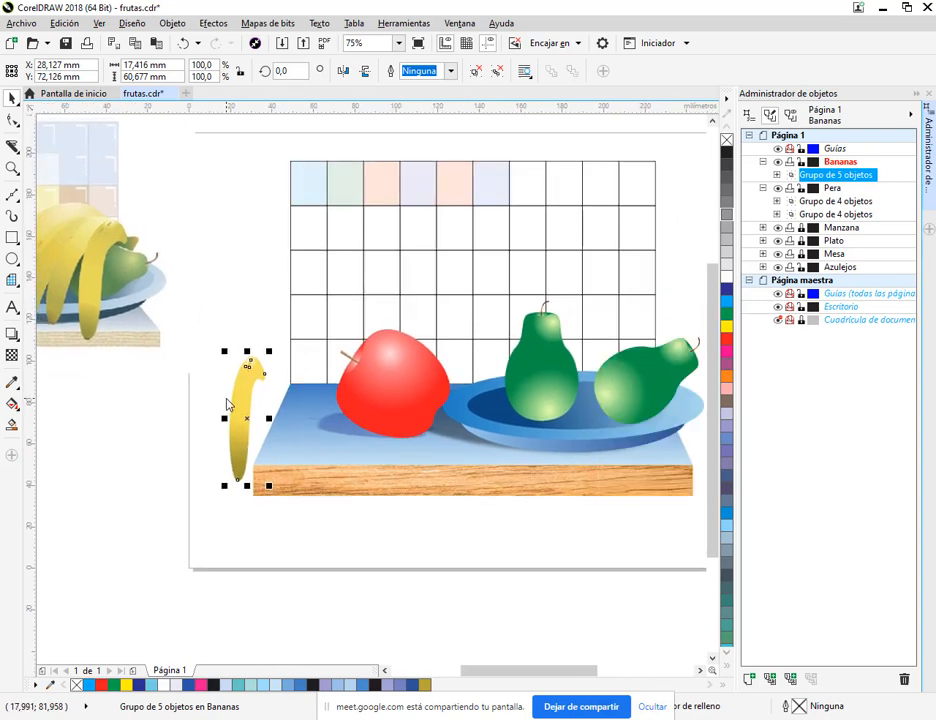
pyautogui.scroll(-2, 230, 410)
pyautogui.moveTo(391, 407); pyautogui.dragTo(432, 396)
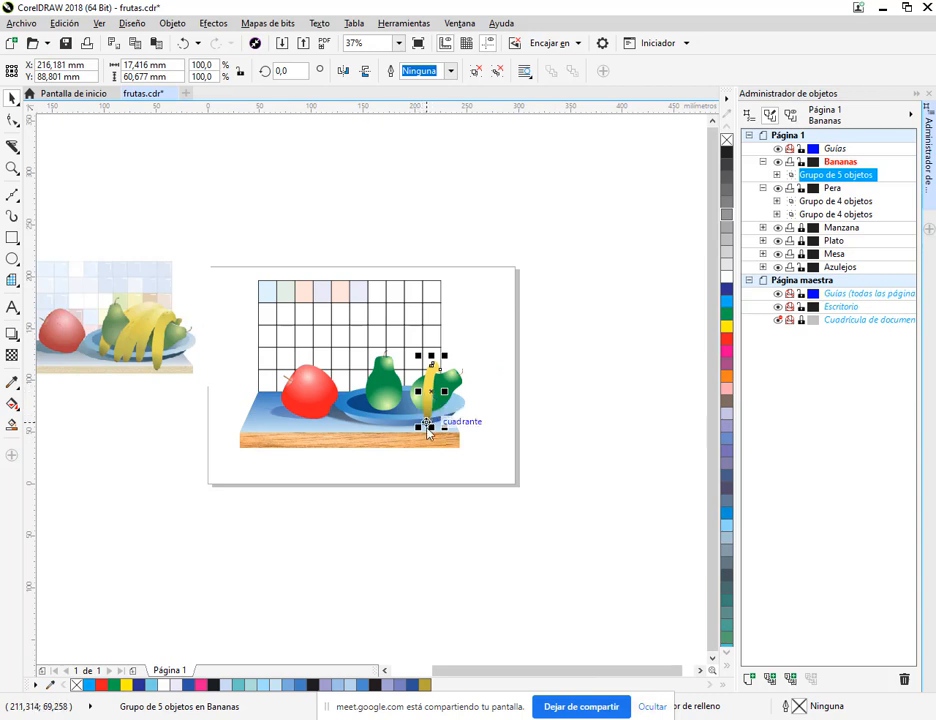
pyautogui.scroll(2, 430, 420)
# Step: Enlarge the banana group proportionally to about 126.5%, roughly 22 by 76.8 mm, and duplicate it in place
pyautogui.moveTo(458, 425); pyautogui.dragTo(476, 449)
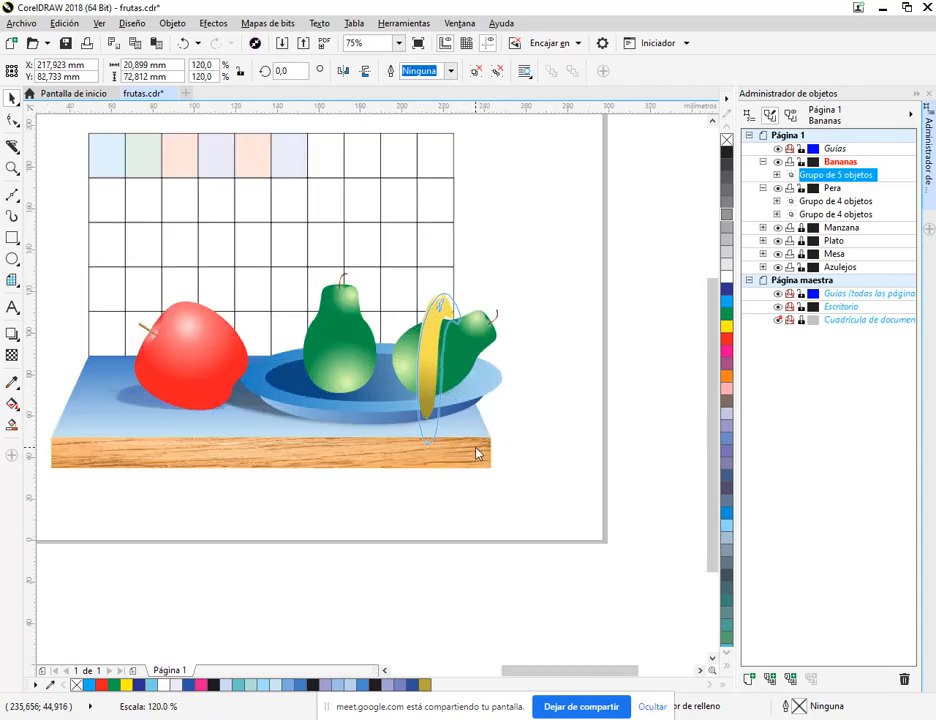
pyautogui.scroll(-2, 510, 477)
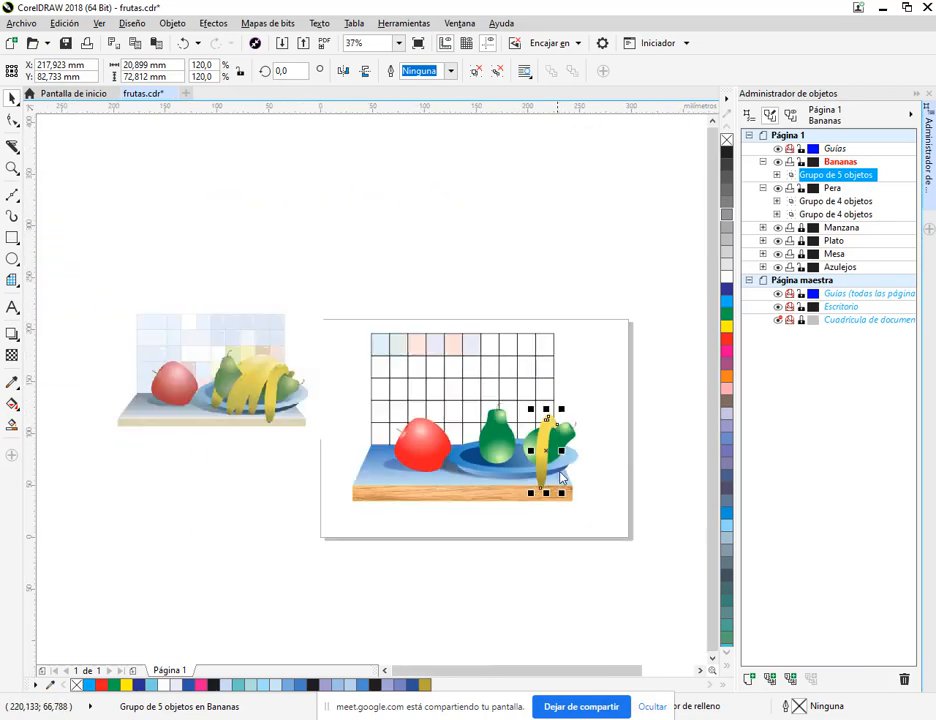
pyautogui.scroll(2, 540, 455)
pyautogui.moveTo(527, 438); pyautogui.dragTo(581, 457)
pyautogui.scroll(-1, 525, 472)
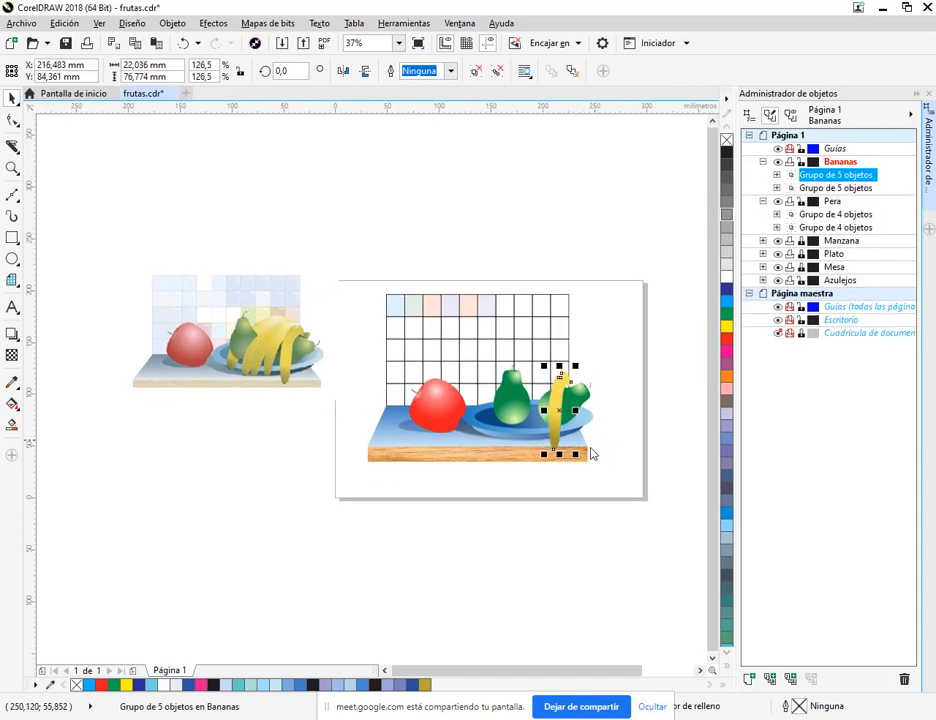
# Step: Scale the banana copy down to about 106%, roughly 18.5 by 64.4 mm, and position it over the larger banana
pyautogui.scroll(1, 573, 443)
pyautogui.moveTo(570, 468)
pyautogui.mouseDown()
pyautogui.moveTo(560, 457)
pyautogui.moveTo(576, 450)
pyautogui.mouseUp()
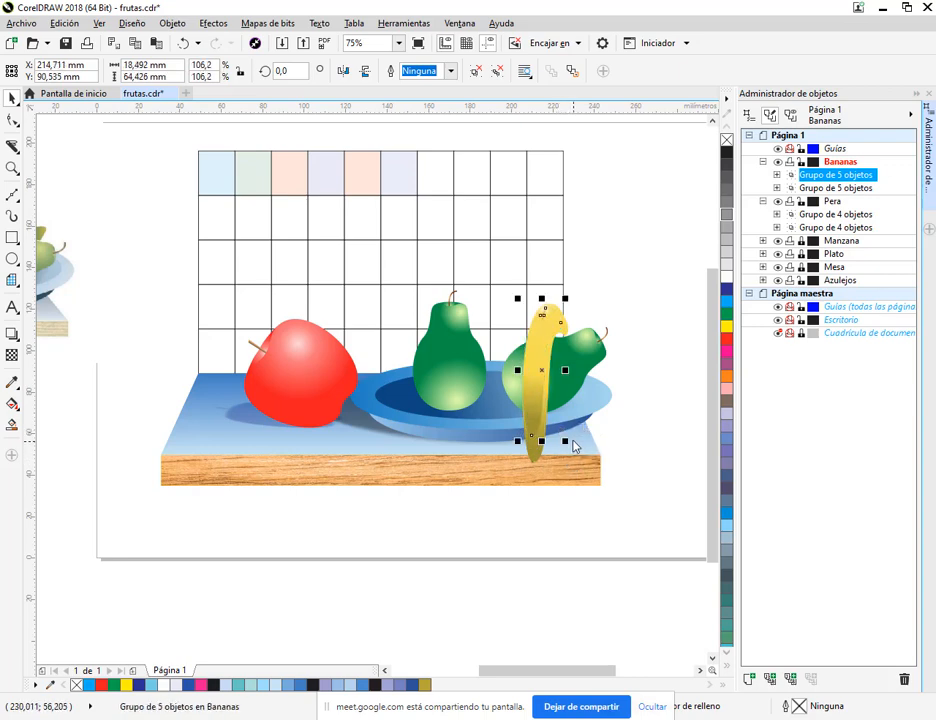
pyautogui.scroll(2, 576, 448)
pyautogui.moveTo(515, 282); pyautogui.dragTo(517, 280)
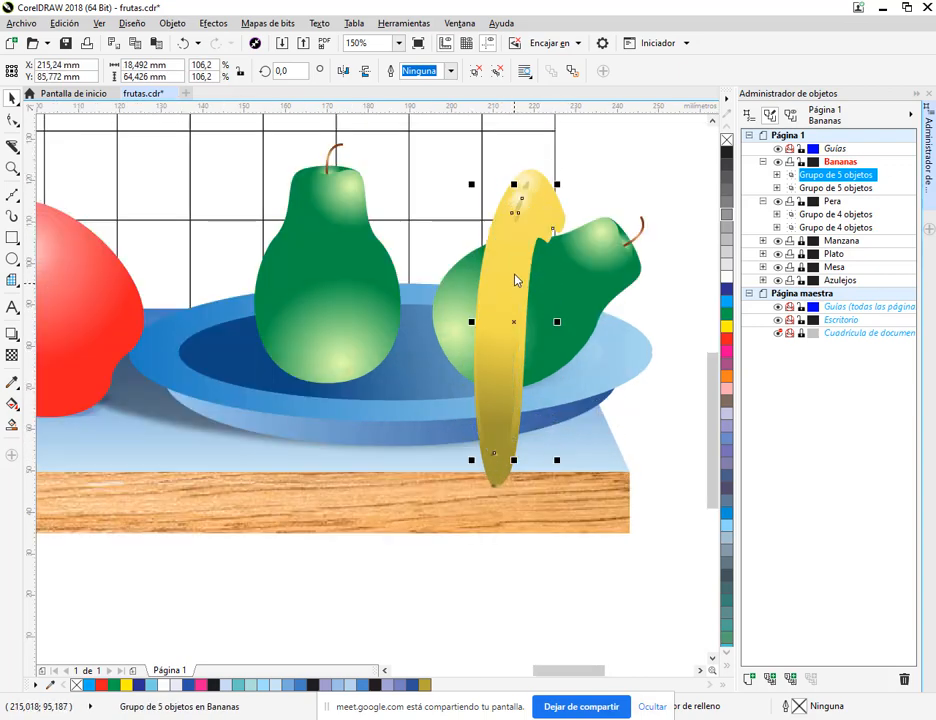
# Step: Rotate the smaller banana clockwise around a pivot near its upper end to about 345.6°
pyautogui.click(520, 233)
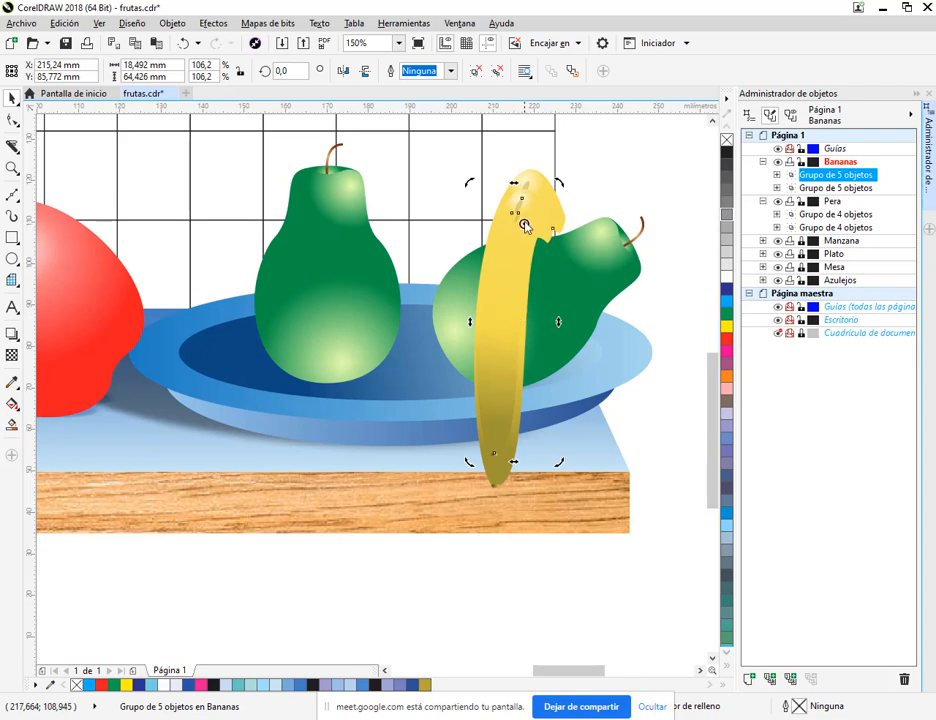
pyautogui.moveTo(465, 468); pyautogui.dragTo(421, 433)
pyautogui.click(681, 357)
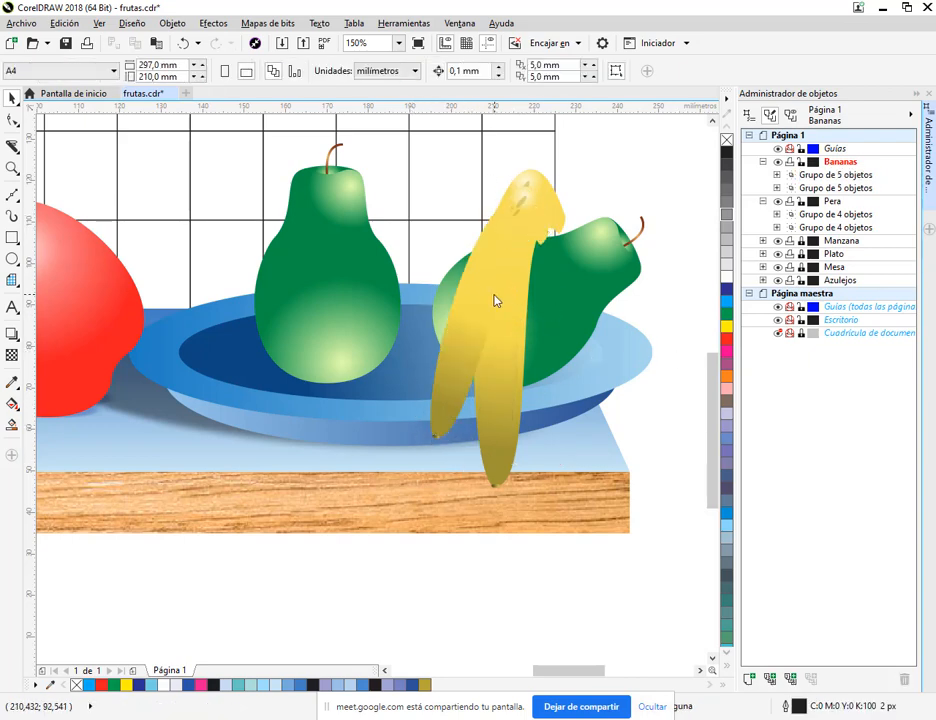
# Step: Shift the tilted banana to the left and place it behind the front banana in the stacking order
pyautogui.moveTo(492, 298); pyautogui.dragTo(468, 300)
pyautogui.rightClick(468, 300)
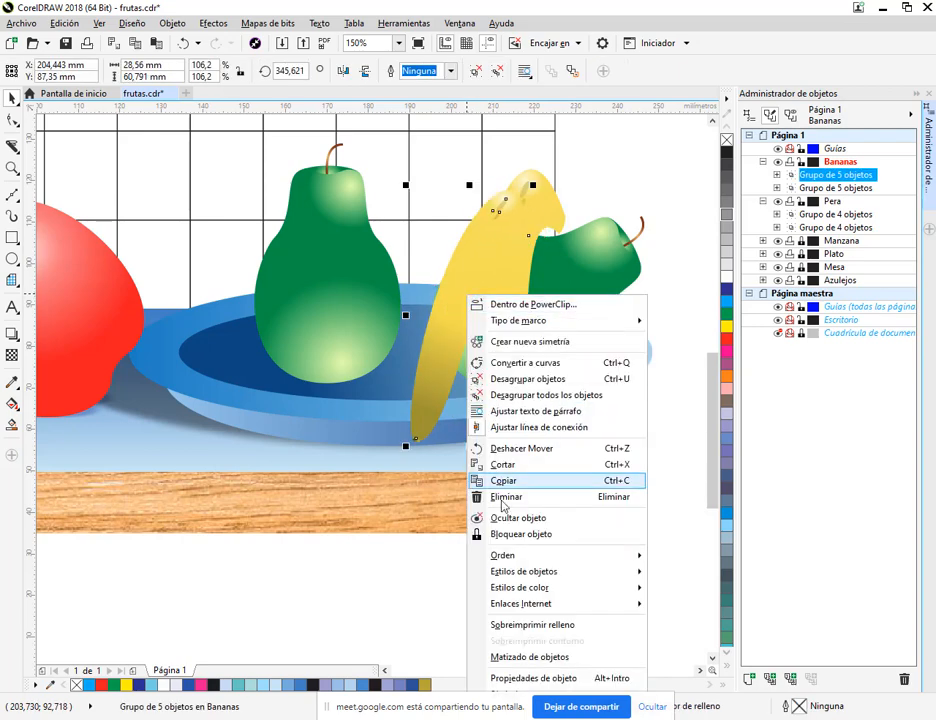
pyautogui.moveTo(600, 555)
pyautogui.click(692, 680)
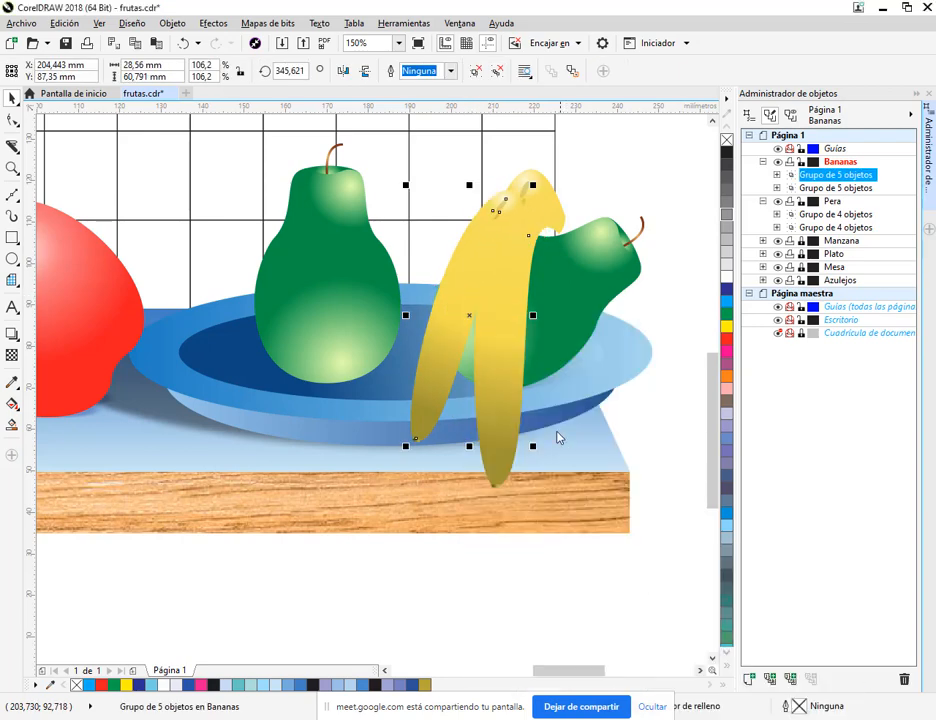
pyautogui.click(492, 384)
pyautogui.moveTo(435, 355); pyautogui.dragTo(533, 386)
pyautogui.scroll(-2, 418, 368)
pyautogui.scroll(2, 560, 355)
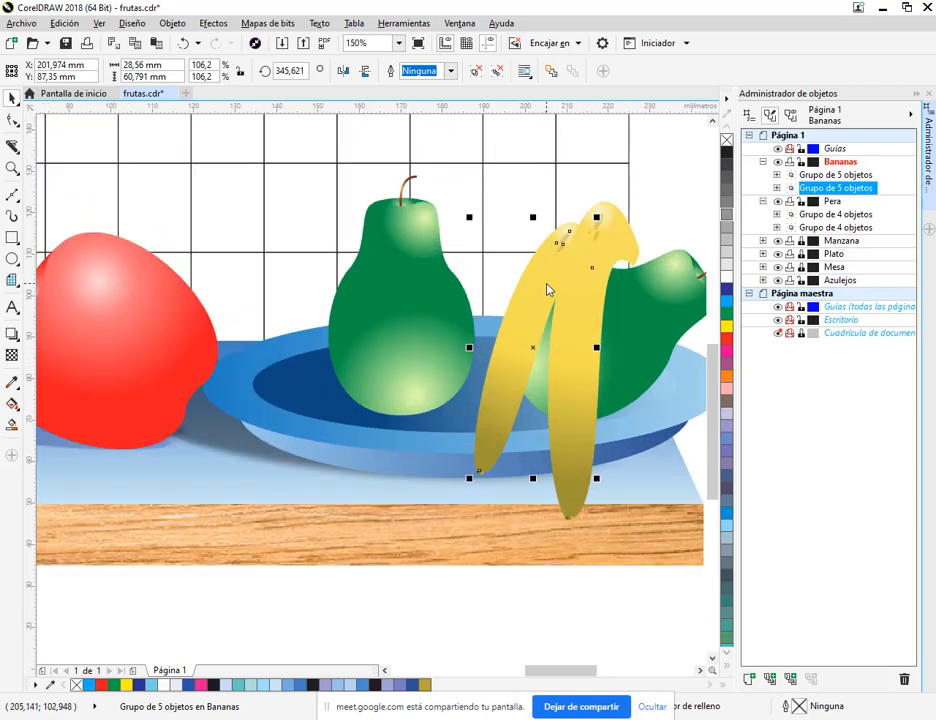
# Step: Duplicate the tilted banana in place and rotate the copy clockwise around its upper-end pivot to about 335.7°
pyautogui.scroll(-2, 548, 300)
pyautogui.scroll(2, 409, 340)
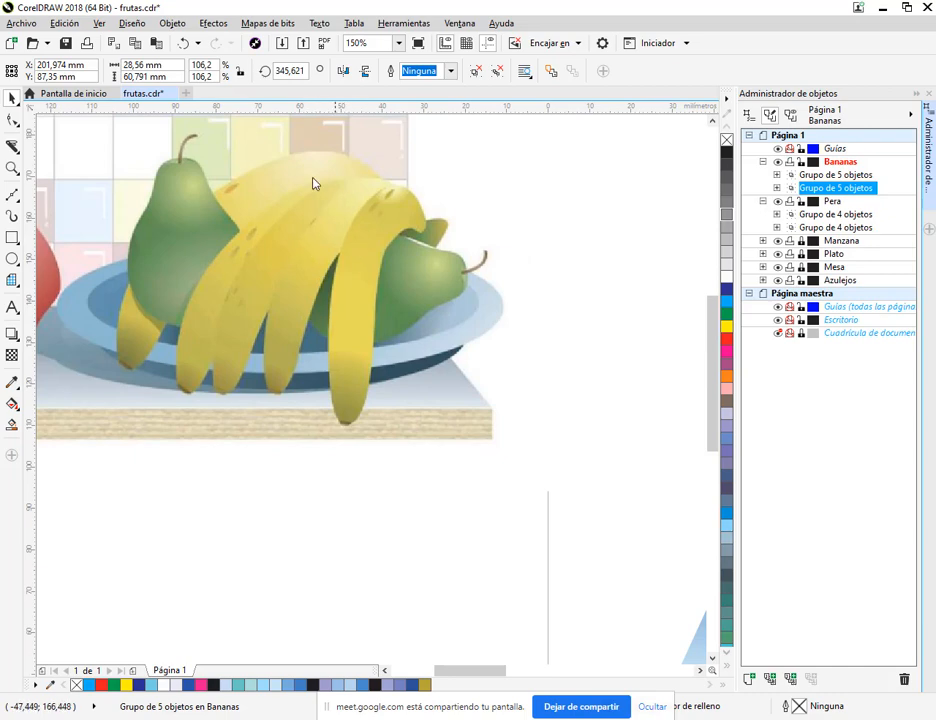
pyautogui.scroll(-1, 308, 267)
pyautogui.moveTo(541, 403); pyautogui.dragTo(374, 413)
pyautogui.moveTo(674, 415); pyautogui.dragTo(555, 377)
pyautogui.press('+')
pyautogui.click(549, 378)
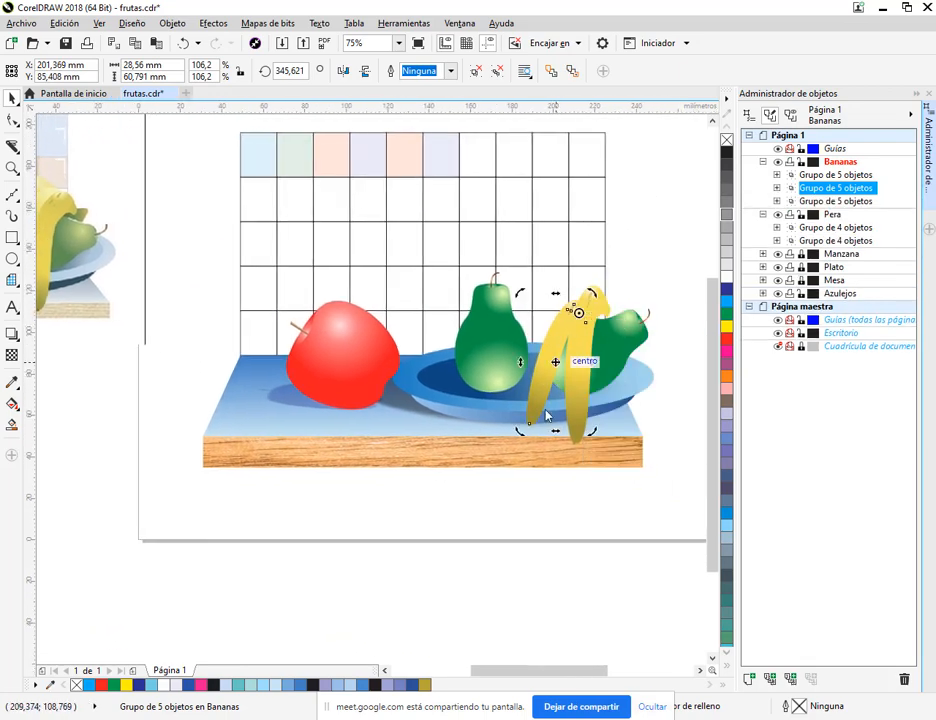
pyautogui.moveTo(521, 438); pyautogui.dragTo(501, 432)
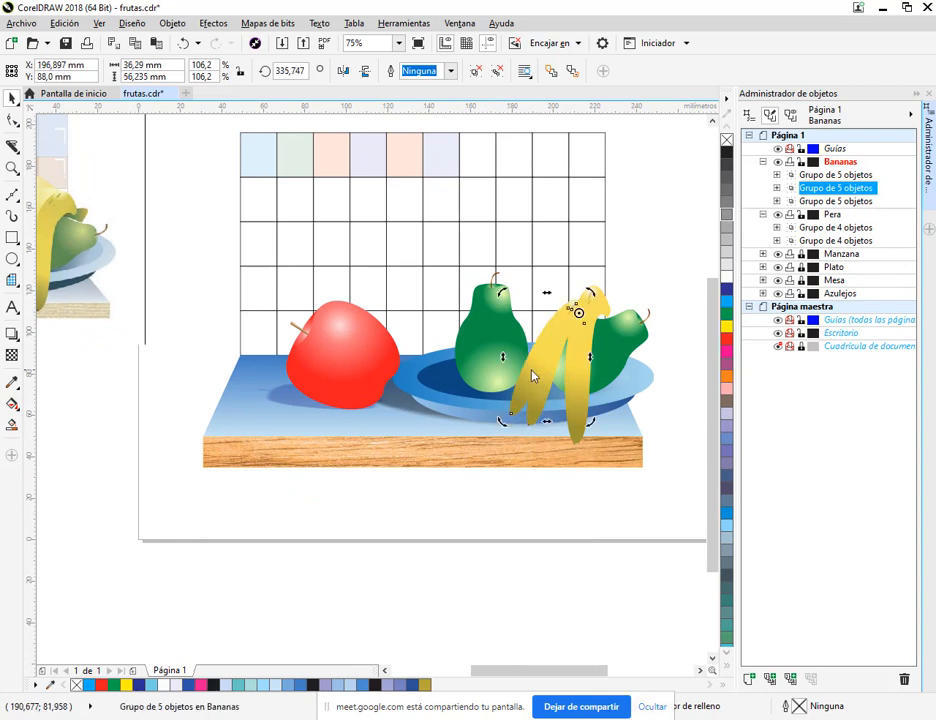
# Step: Enlarge the leftmost tilted banana proportionally to about 121.3%, roughly 41.5 by 64.3 mm
pyautogui.click(558, 428)
pyautogui.click(587, 418)
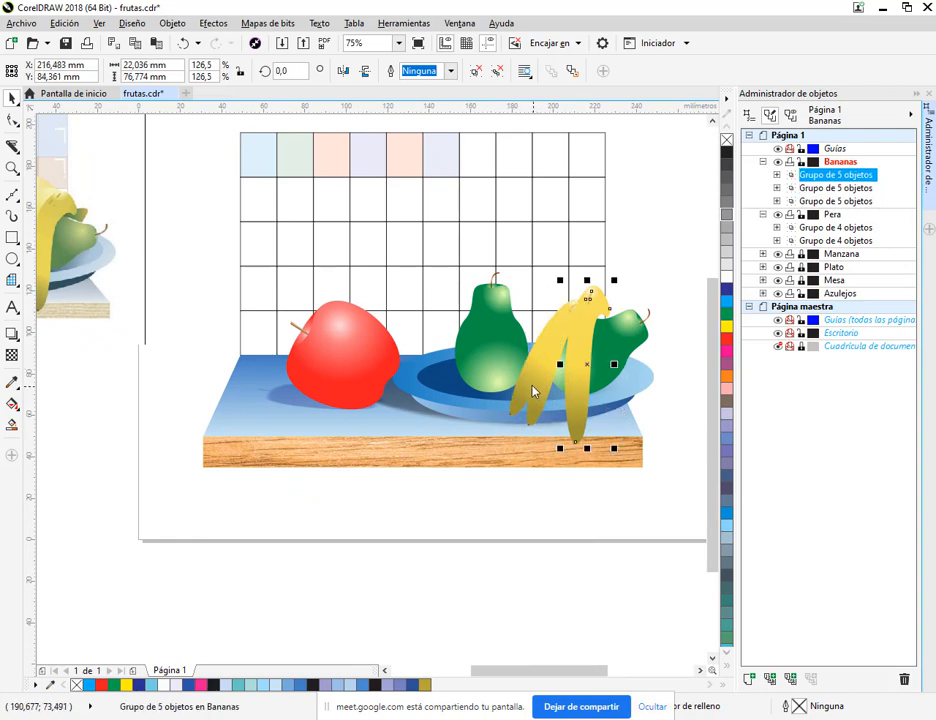
pyautogui.click(504, 416)
pyautogui.moveTo(502, 427); pyautogui.dragTo(495, 434)
pyautogui.click(523, 497)
pyautogui.scroll(2, 549, 374)
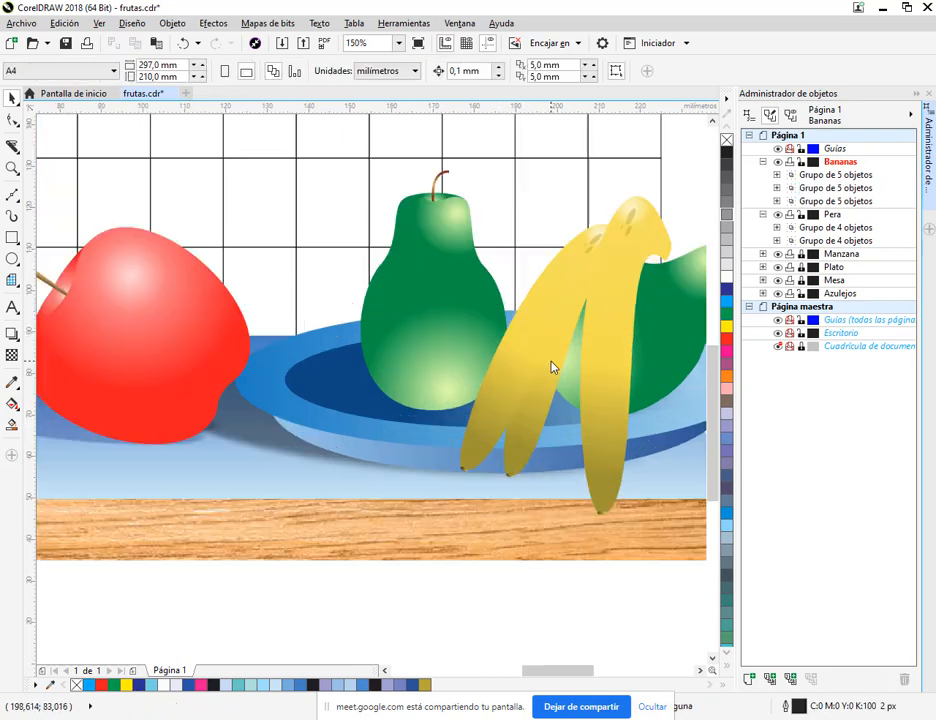
pyautogui.click(503, 378)
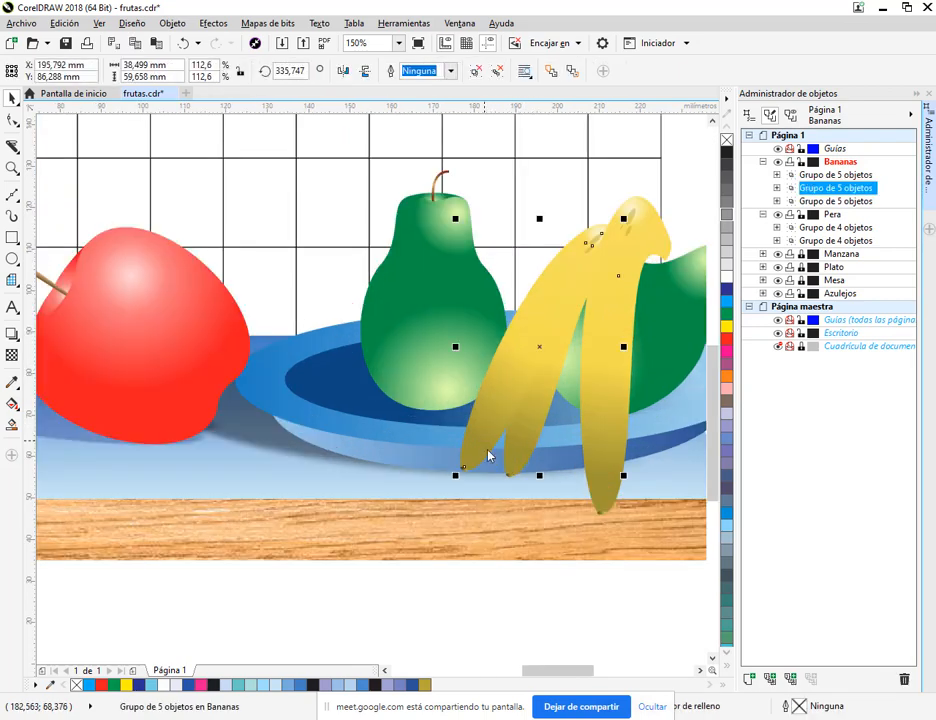
pyautogui.moveTo(453, 481); pyautogui.dragTo(443, 495)
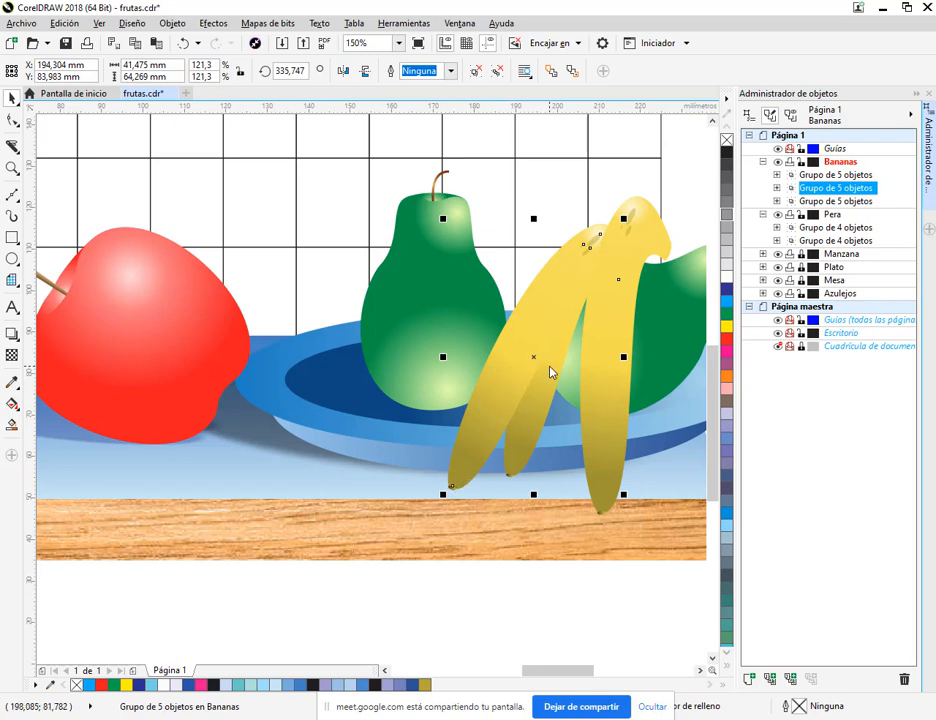
# Step: Duplicate the enlarged banana, rotate the copy clockwise to about 325.3° and shift it slightly left
pyautogui.press('KP_Add')
pyautogui.click(518, 360)
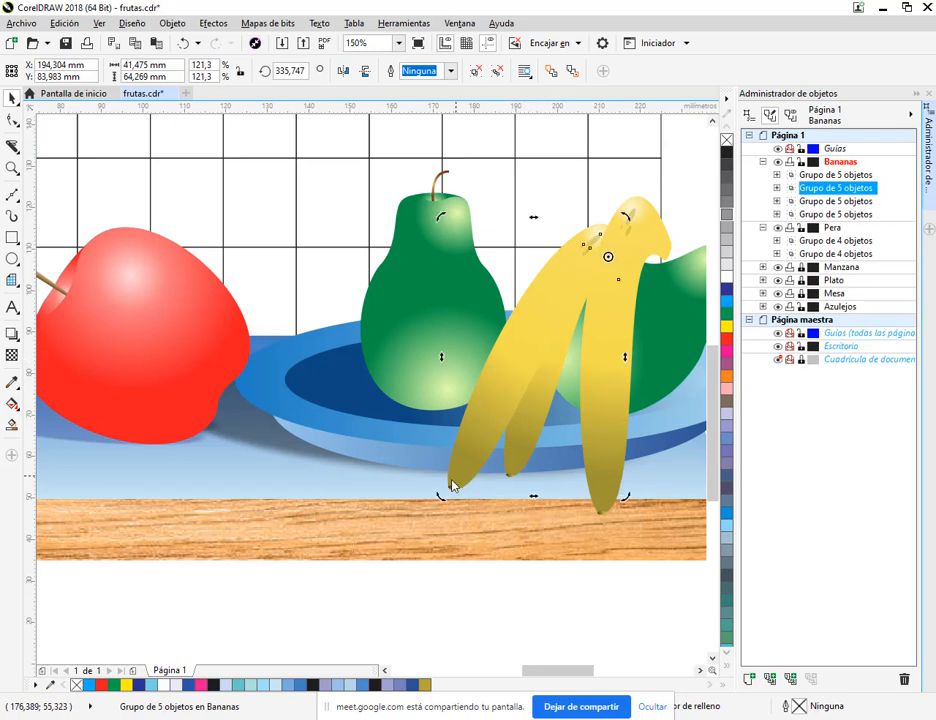
pyautogui.moveTo(441, 497); pyautogui.dragTo(398, 463)
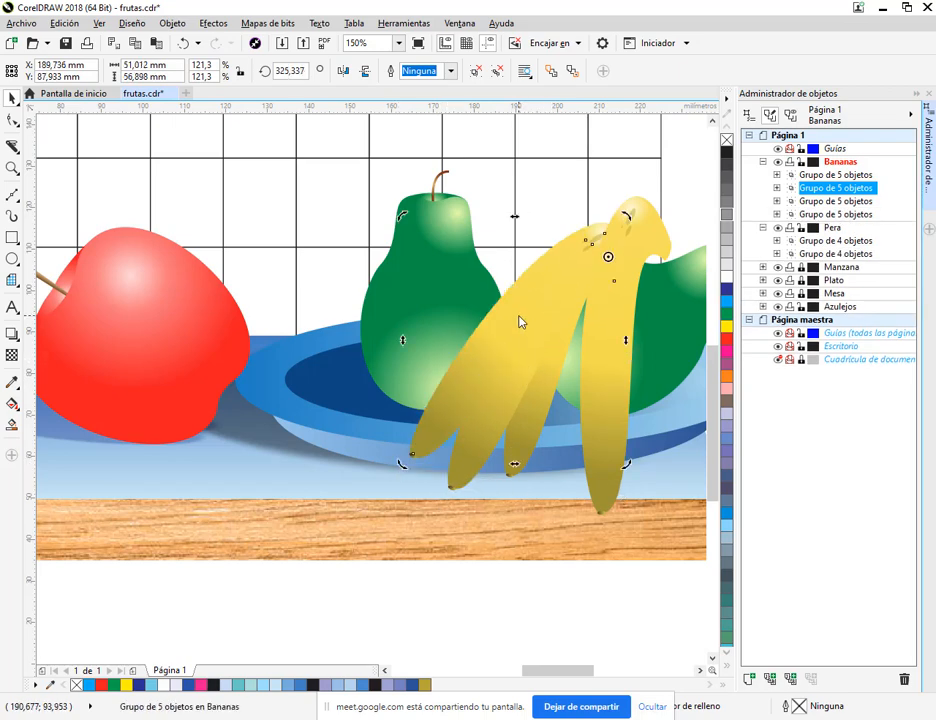
pyautogui.click(520, 321)
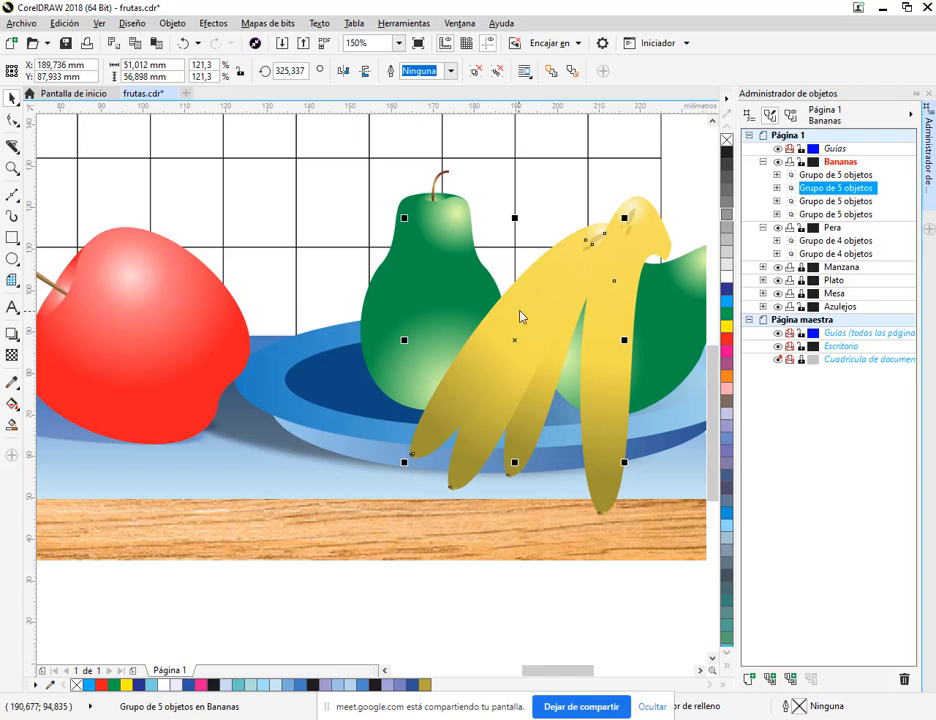
pyautogui.moveTo(520, 316); pyautogui.dragTo(502, 311)
pyautogui.scroll(-4, 535, 389)
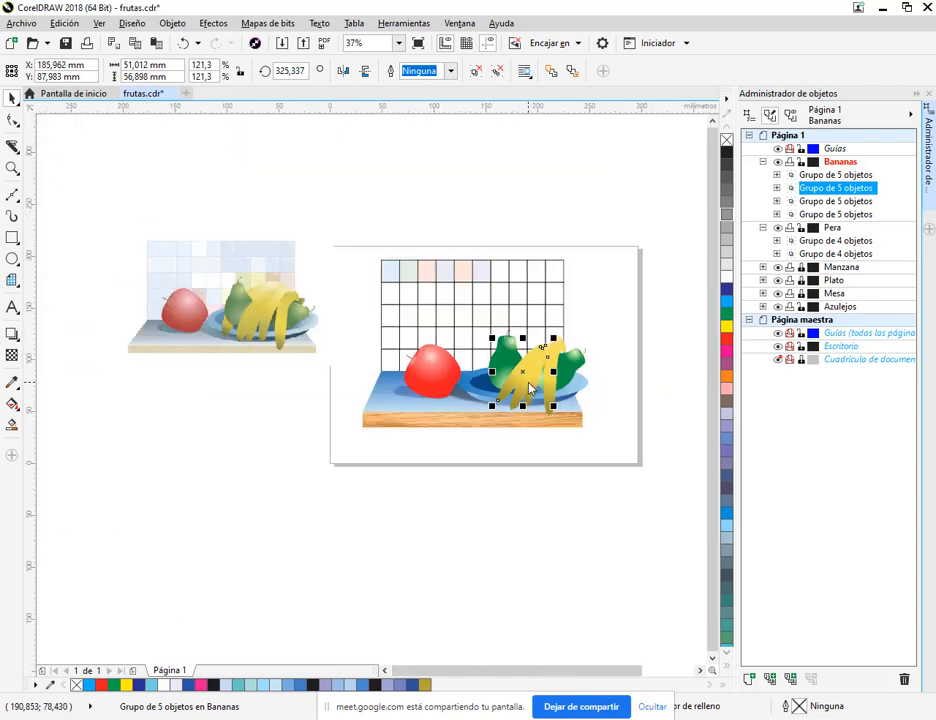
pyautogui.scroll(4, 565, 399)
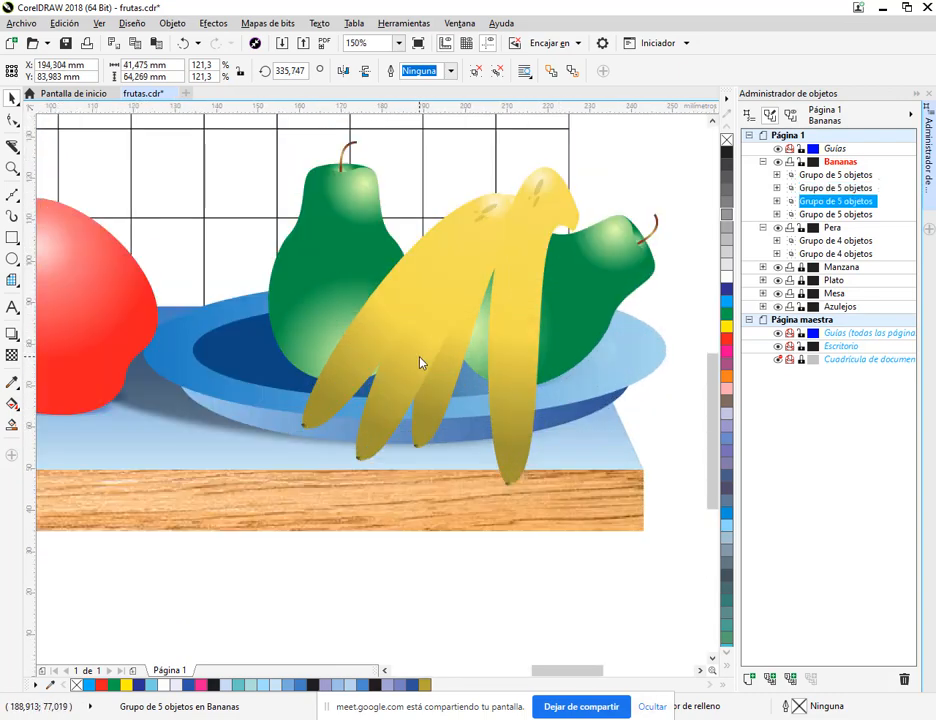
# Step: Reorder the two leftmost bananas so that each one sits behind its neighbour on the right
pyautogui.rightClick(420, 359)
pyautogui.click(398, 400)
pyautogui.rightClick(398, 400)
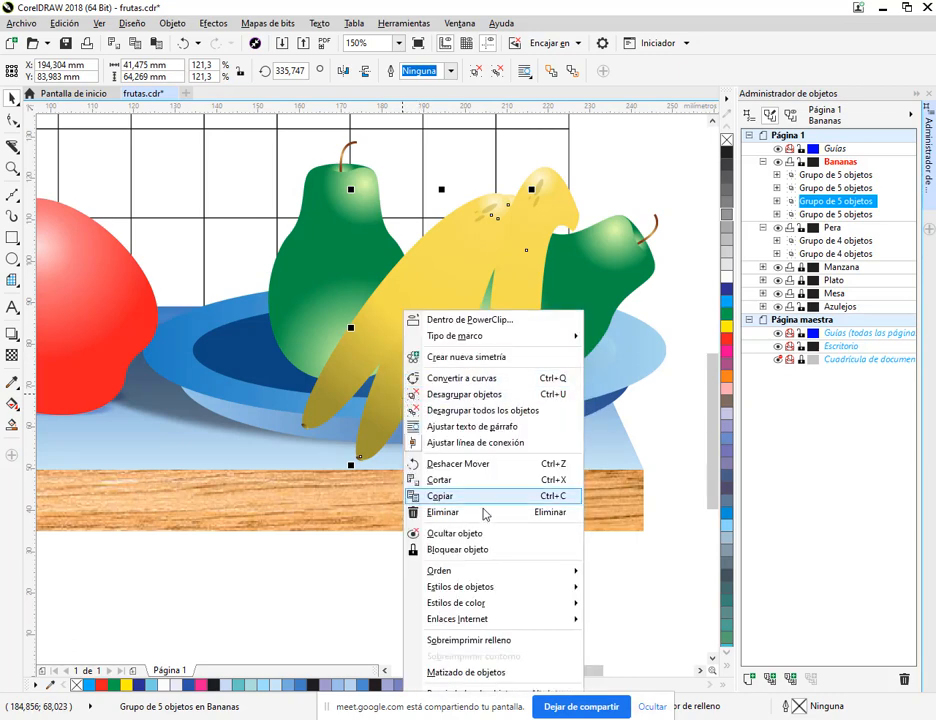
pyautogui.moveTo(484, 573)
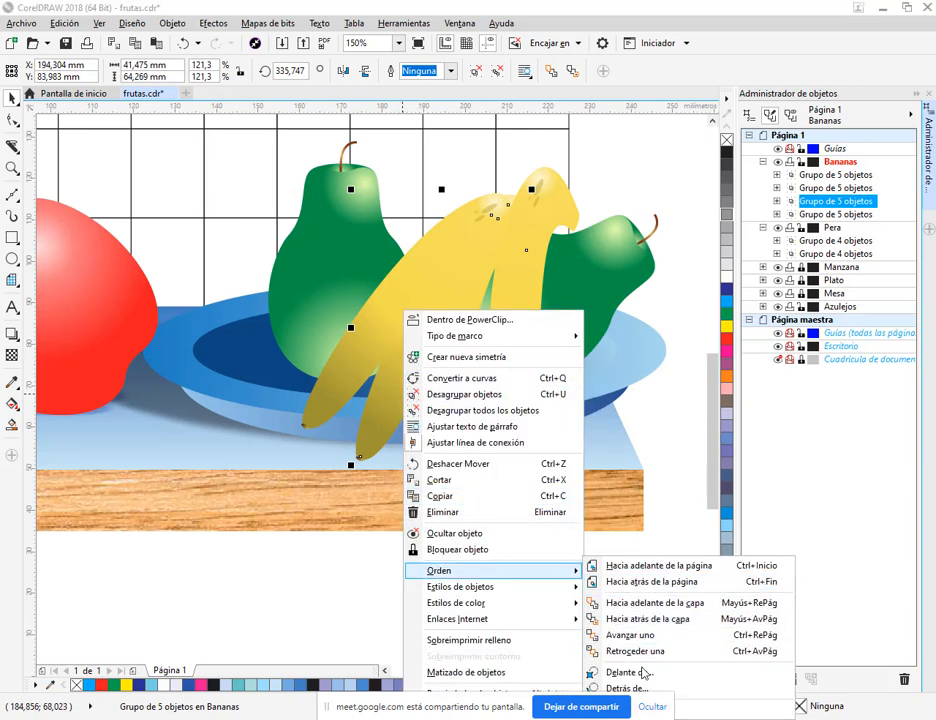
pyautogui.click(707, 694)
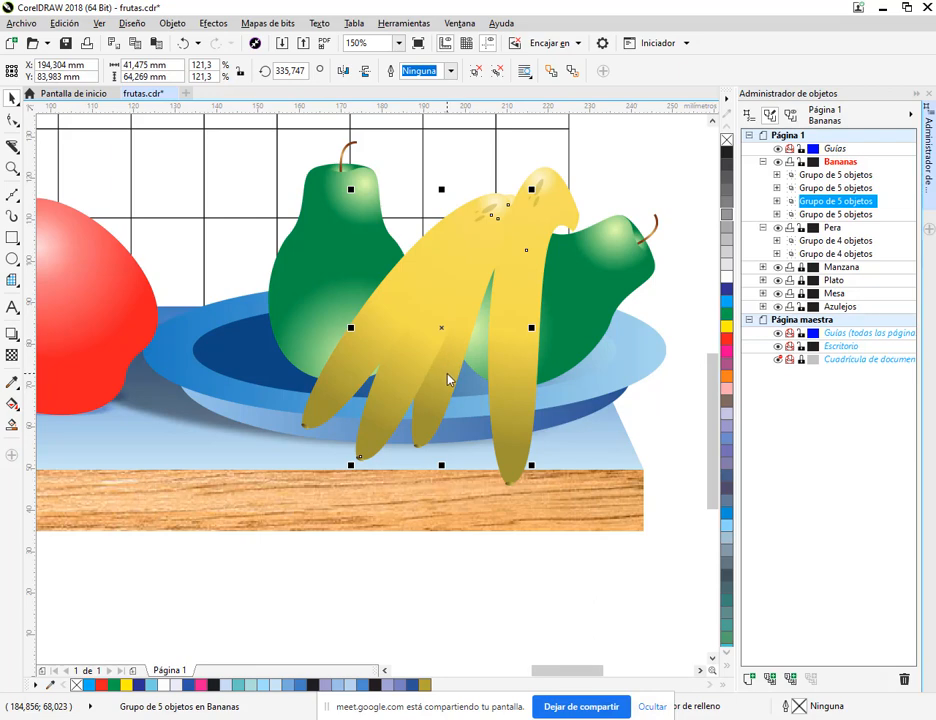
pyautogui.click(372, 360)
pyautogui.rightClick(371, 350)
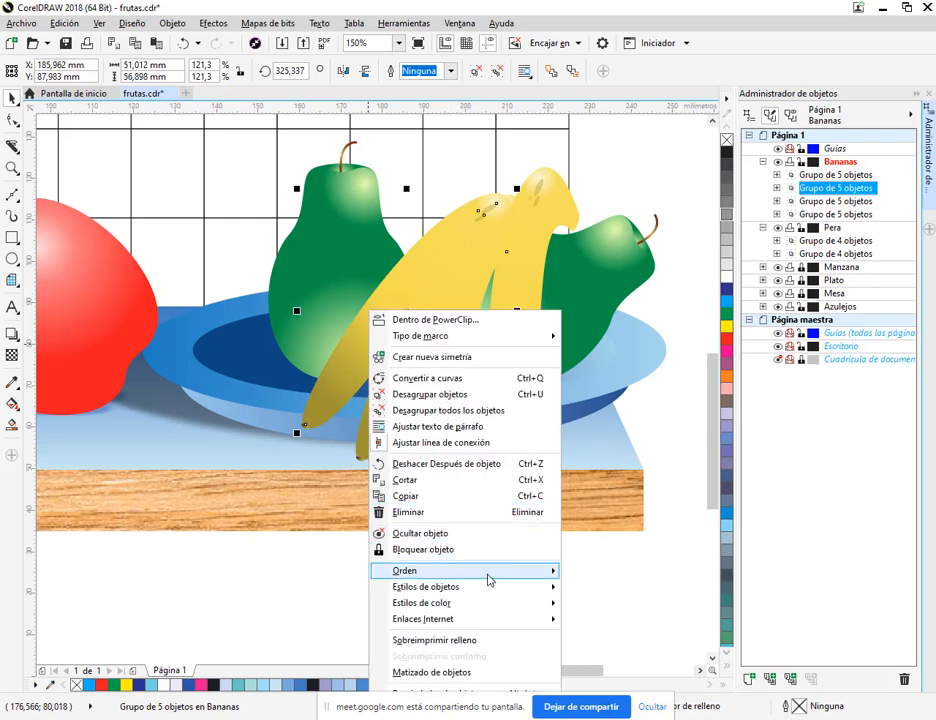
pyautogui.moveTo(487, 574)
pyautogui.click(607, 672)
pyautogui.click(407, 407)
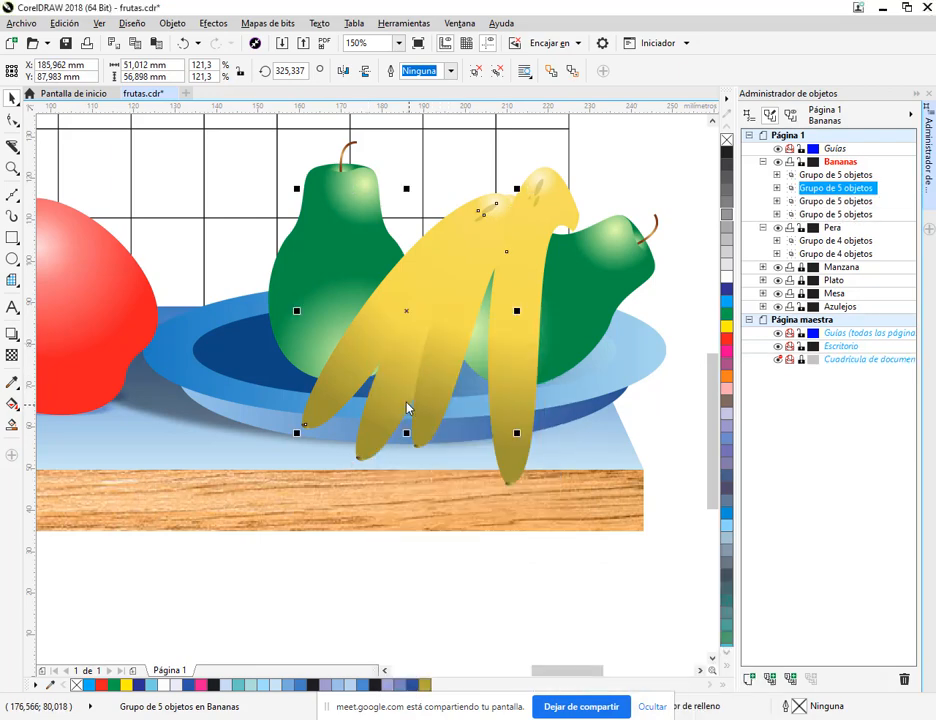
# Step: Copy the leftmost banana, enlarge the copy to about 135.7%, roughly 57 by 63.6 mm, and place it across the upright pear
pyautogui.moveTo(370, 334); pyautogui.dragTo(388, 237)
pyautogui.scroll(-4, 389, 313)
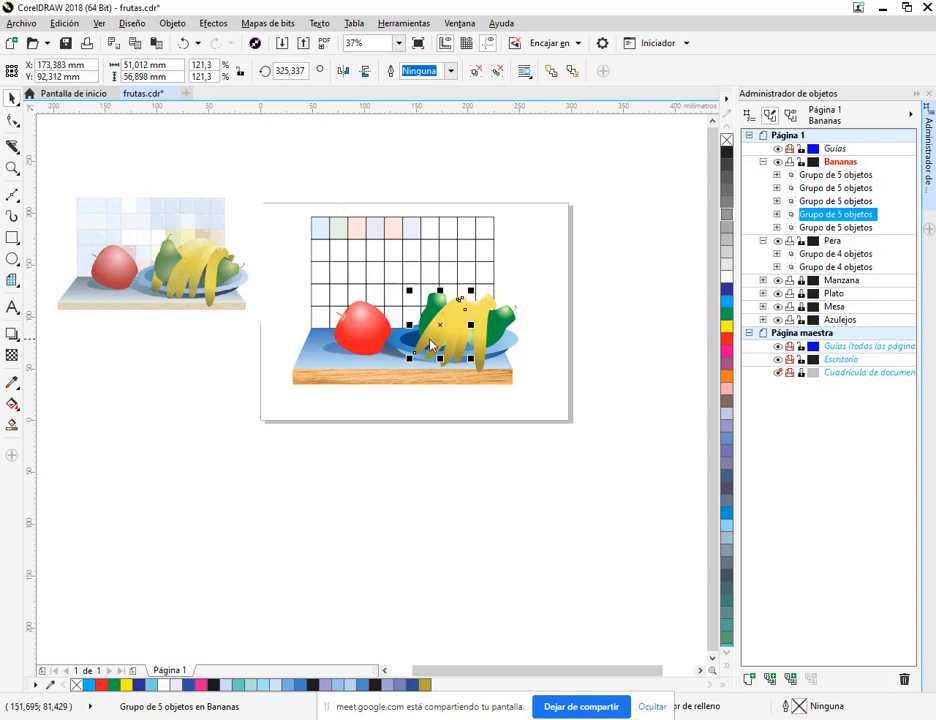
pyautogui.scroll(2, 455, 345)
pyautogui.moveTo(480, 347); pyautogui.dragTo(341, 522)
pyautogui.moveTo(416, 265); pyautogui.dragTo(478, 242)
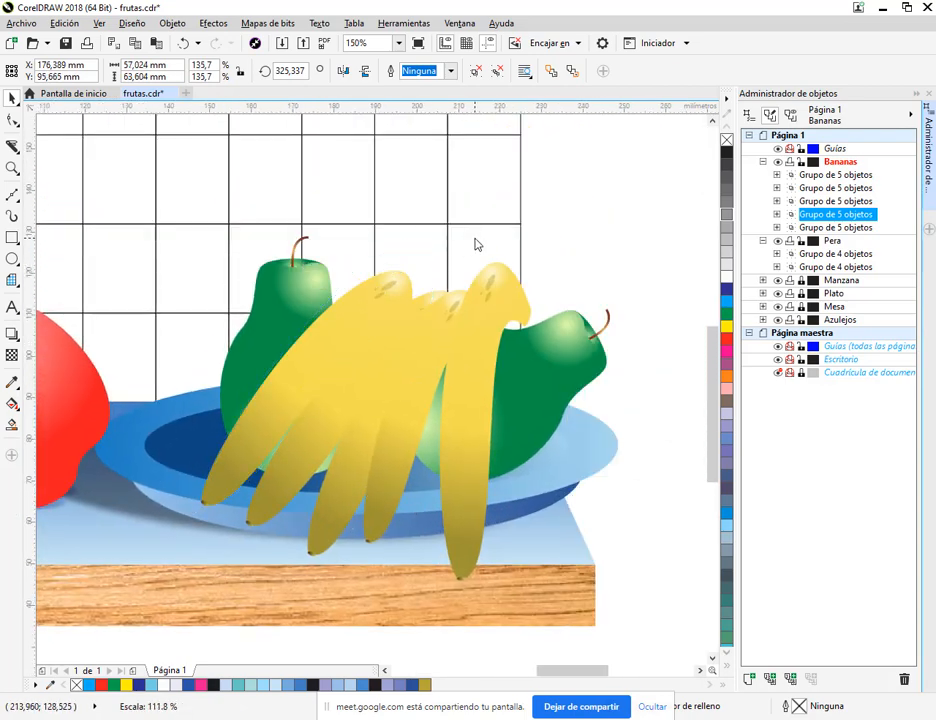
pyautogui.moveTo(368, 307); pyautogui.dragTo(347, 312)
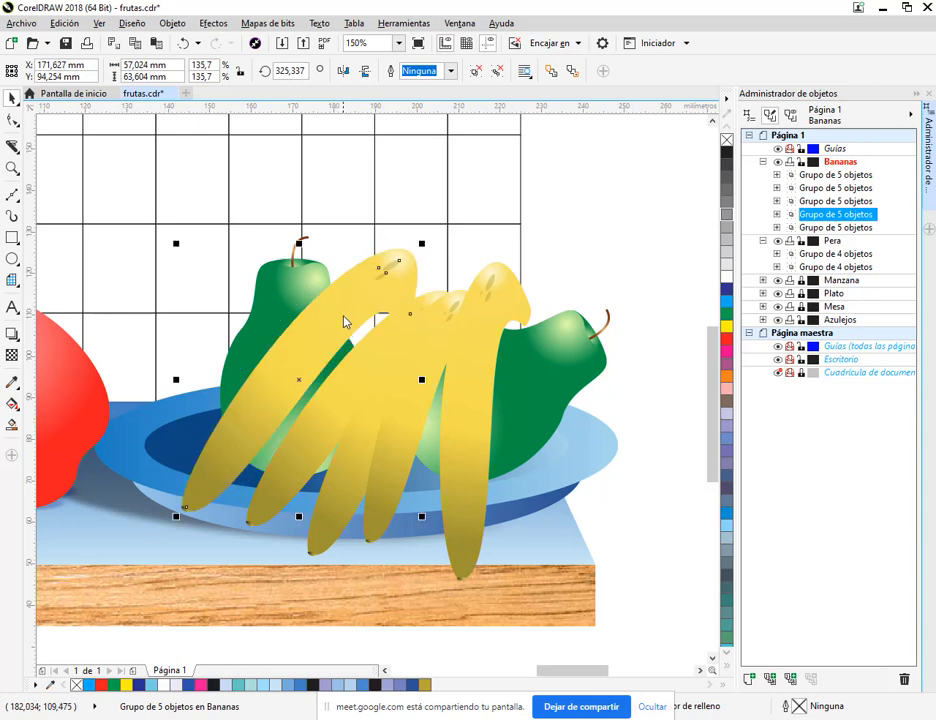
pyautogui.rightClick(345, 320)
pyautogui.moveTo(410, 568)
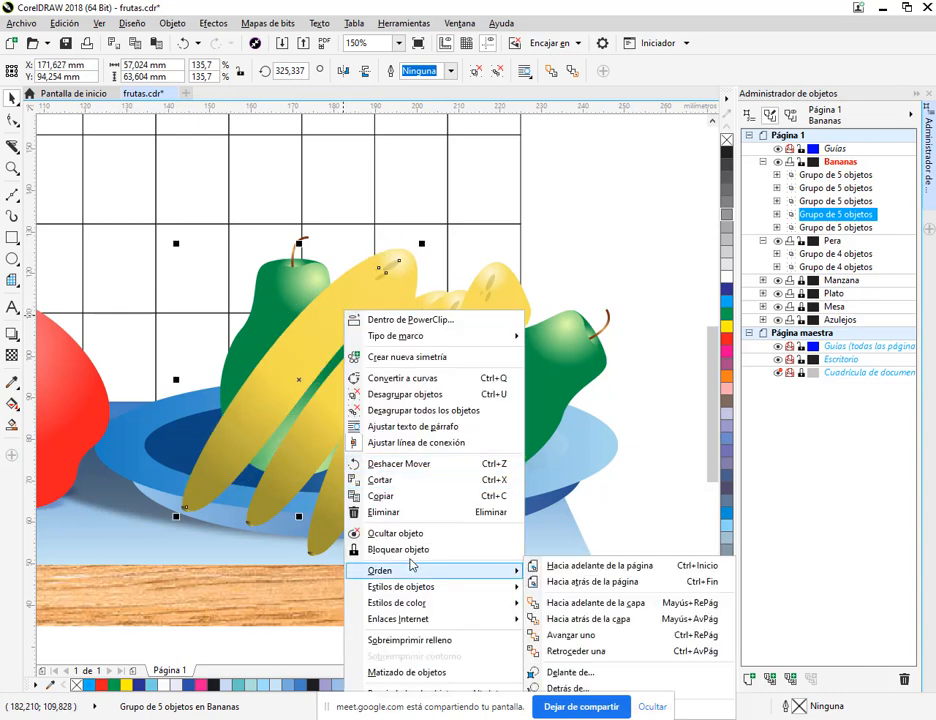
pyautogui.click(566, 651)
pyautogui.click(294, 290)
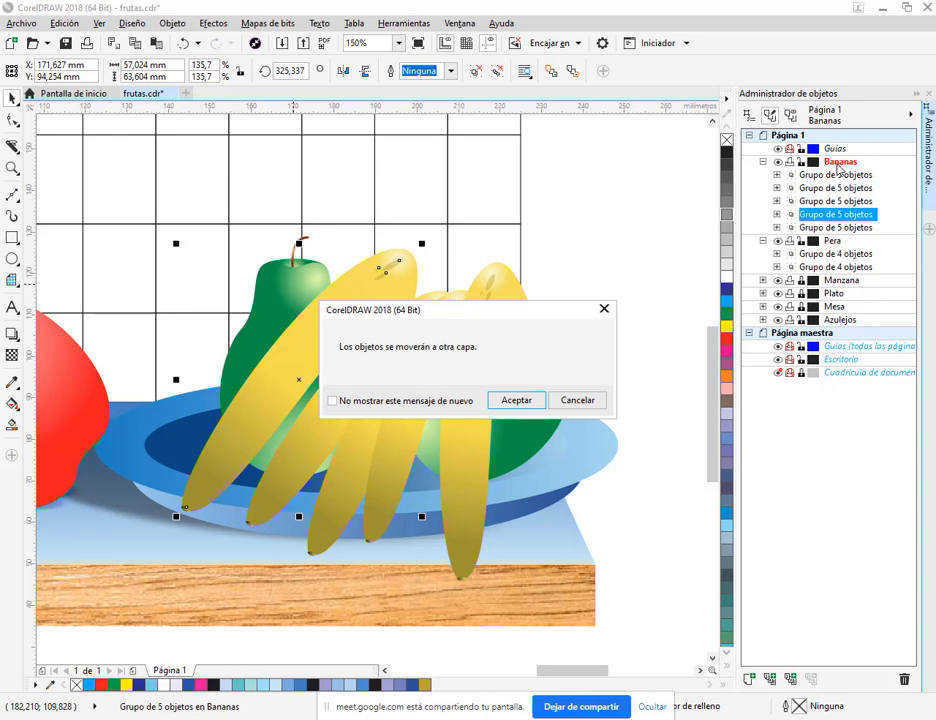
pyautogui.click(587, 402)
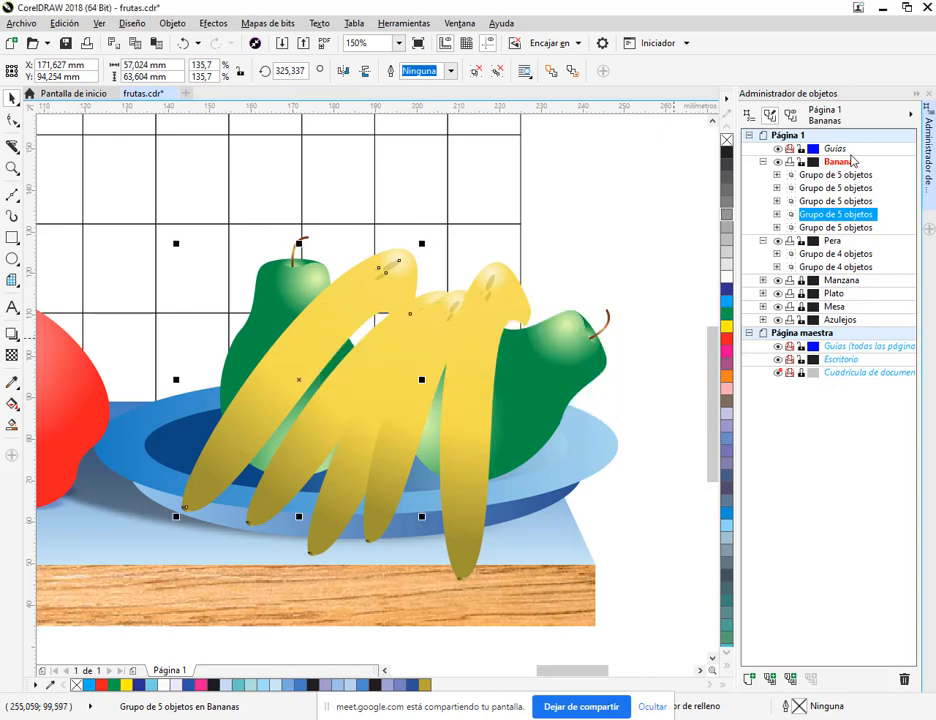
# Step: Try moving the whole Bananas layer below the Pera layer
pyautogui.click(848, 162)
pyautogui.click(764, 162)
pyautogui.moveTo(834, 162); pyautogui.dragTo(846, 213)
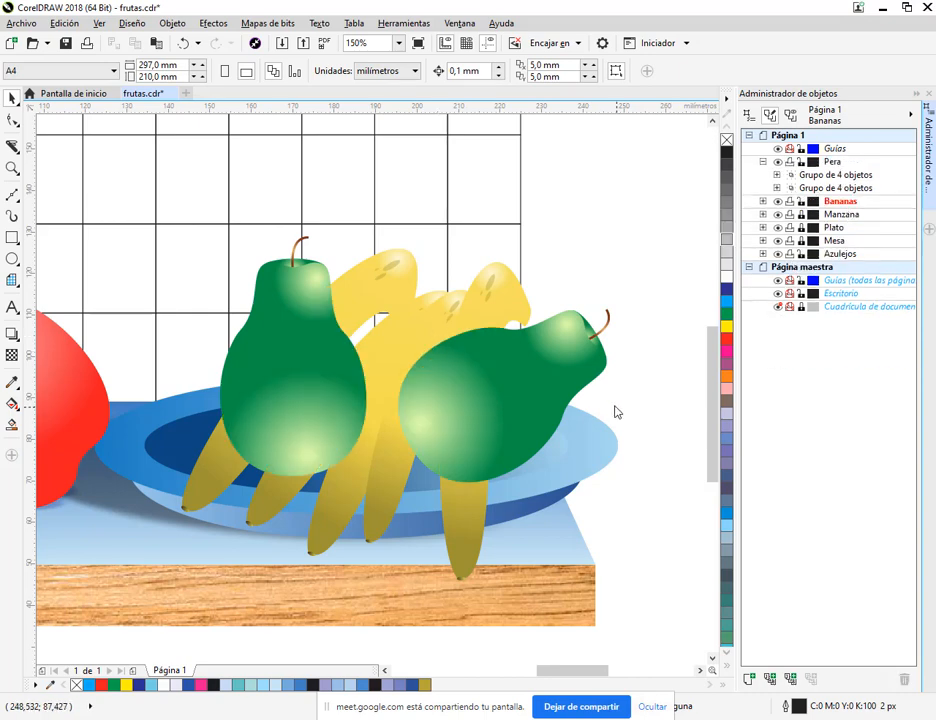
pyautogui.click(183, 43)
# Step: Send the large leftmost banana behind the upright pear, accepting its move to the pear's layer
pyautogui.click(368, 295)
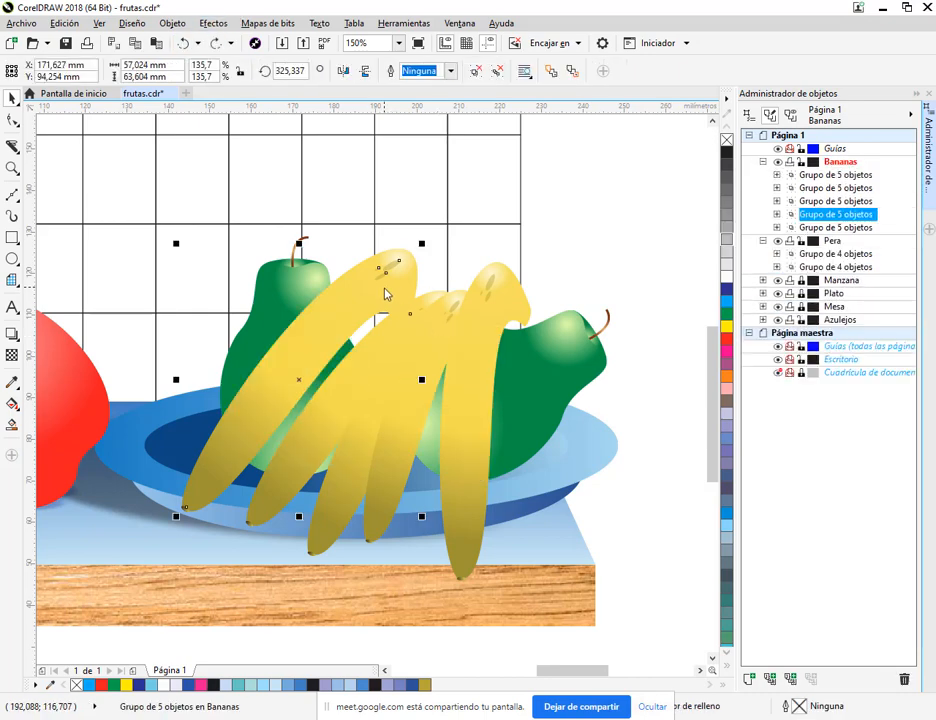
pyautogui.rightClick(362, 302)
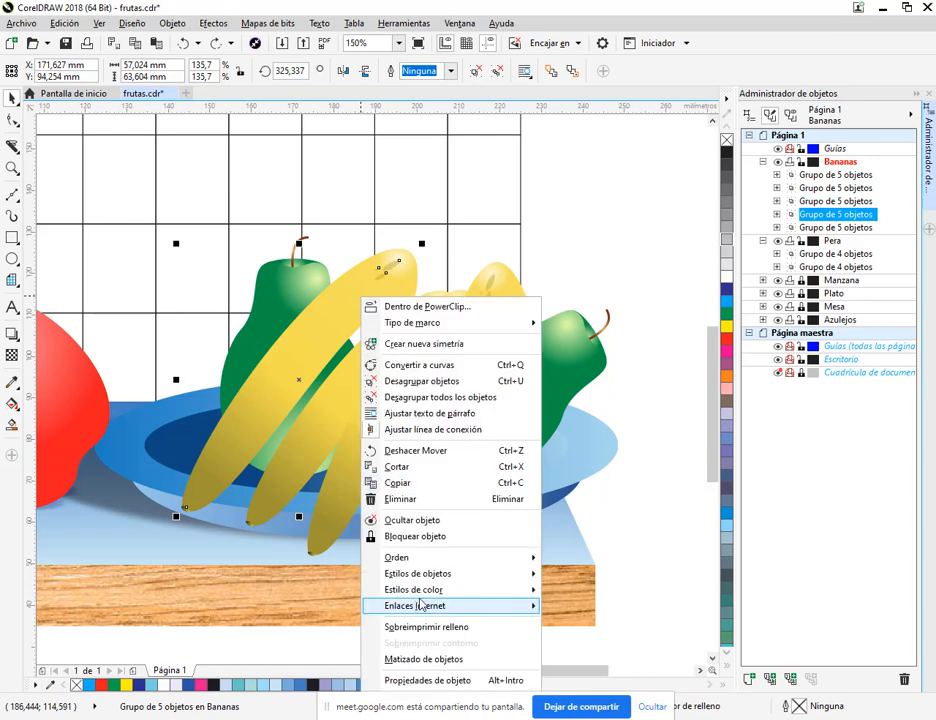
pyautogui.moveTo(441, 558)
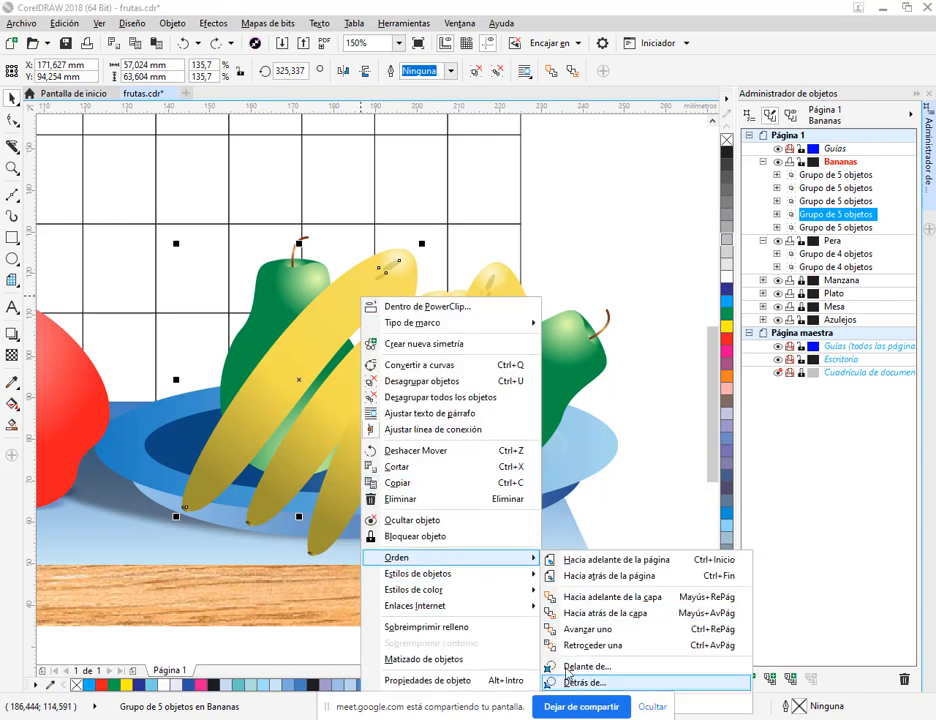
pyautogui.click(567, 681)
pyautogui.click(302, 278)
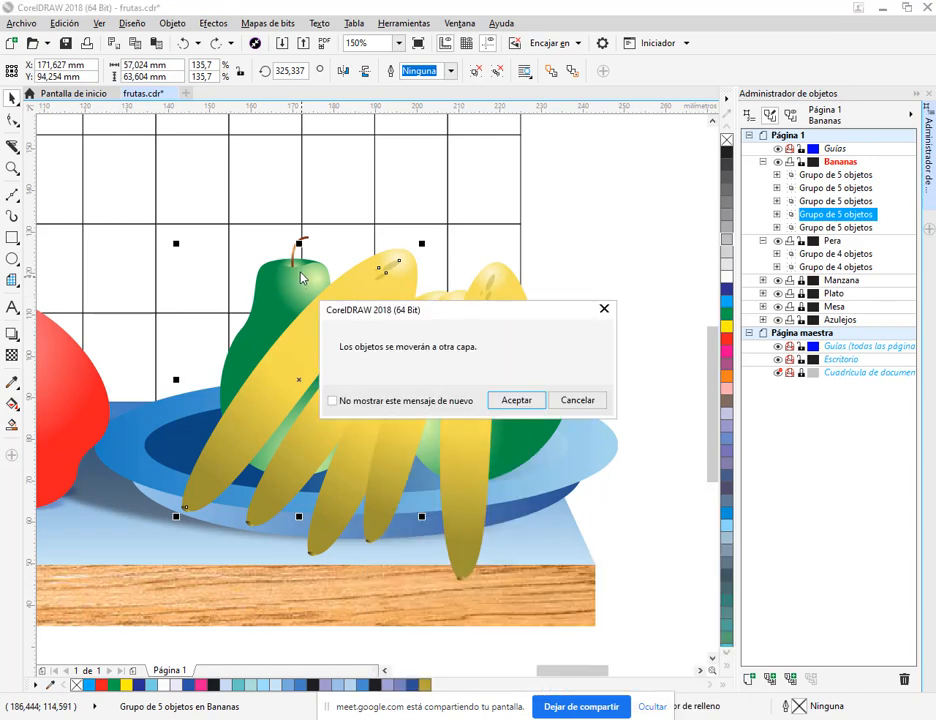
pyautogui.click(516, 400)
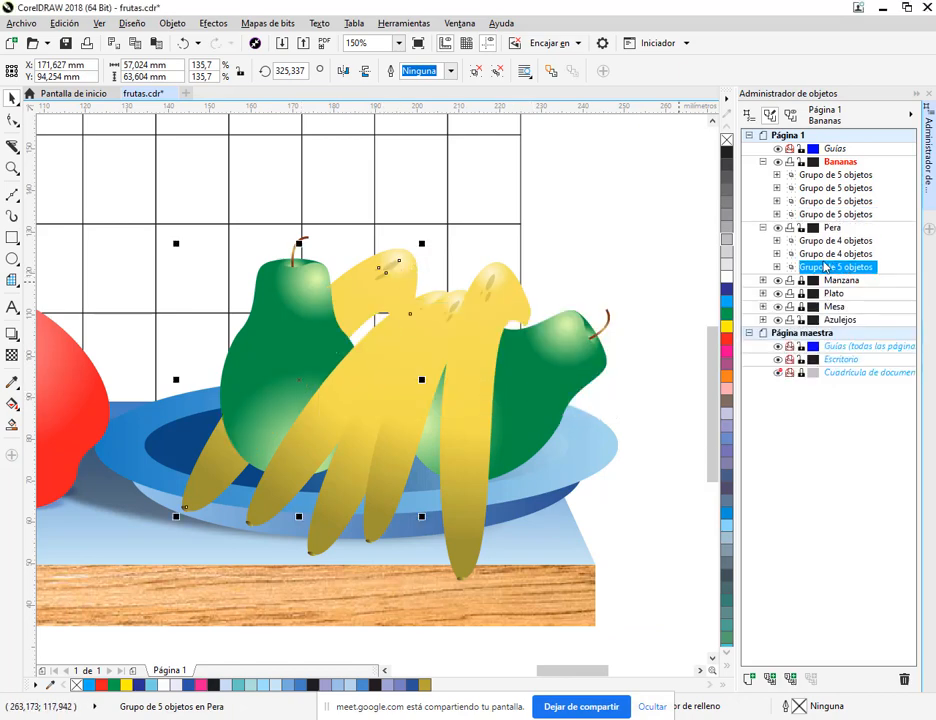
# Step: Rotate the banana behind the pear clockwise to about 318.8° and move it toward the rest of the bunch
pyautogui.click(403, 290)
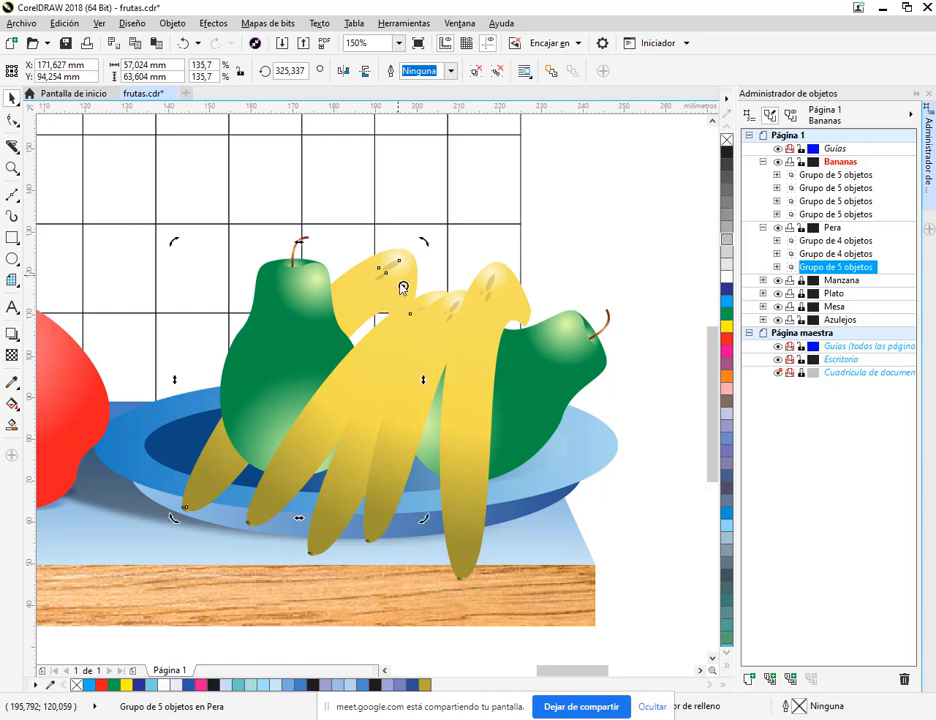
pyautogui.moveTo(175, 522); pyautogui.dragTo(150, 492)
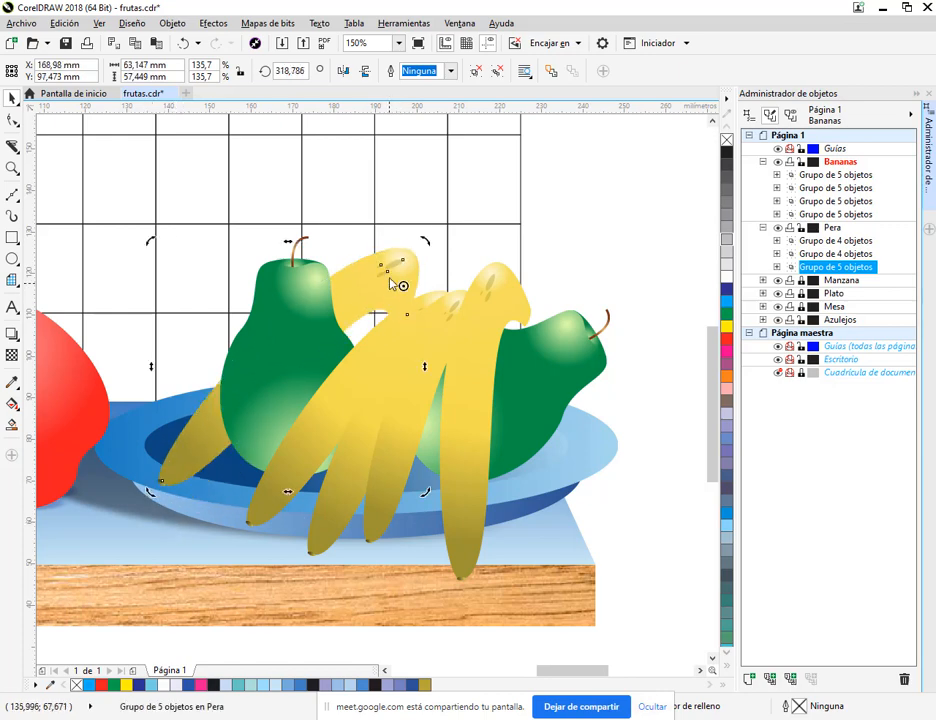
pyautogui.click(399, 285)
pyautogui.moveTo(389, 272); pyautogui.dragTo(407, 295)
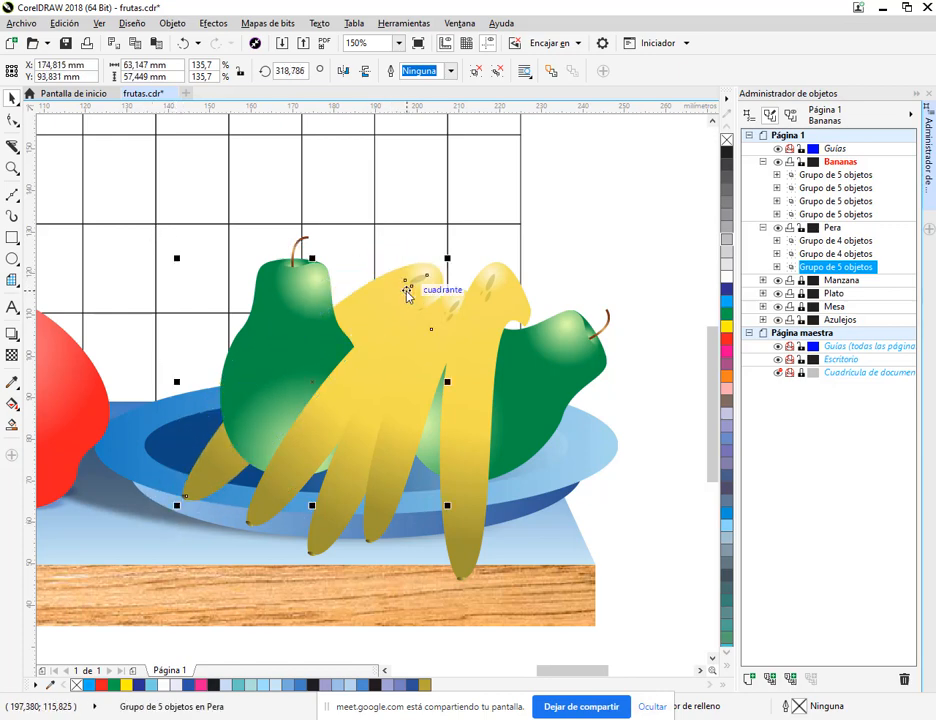
pyautogui.click(616, 265)
pyautogui.scroll(-3, 503, 348)
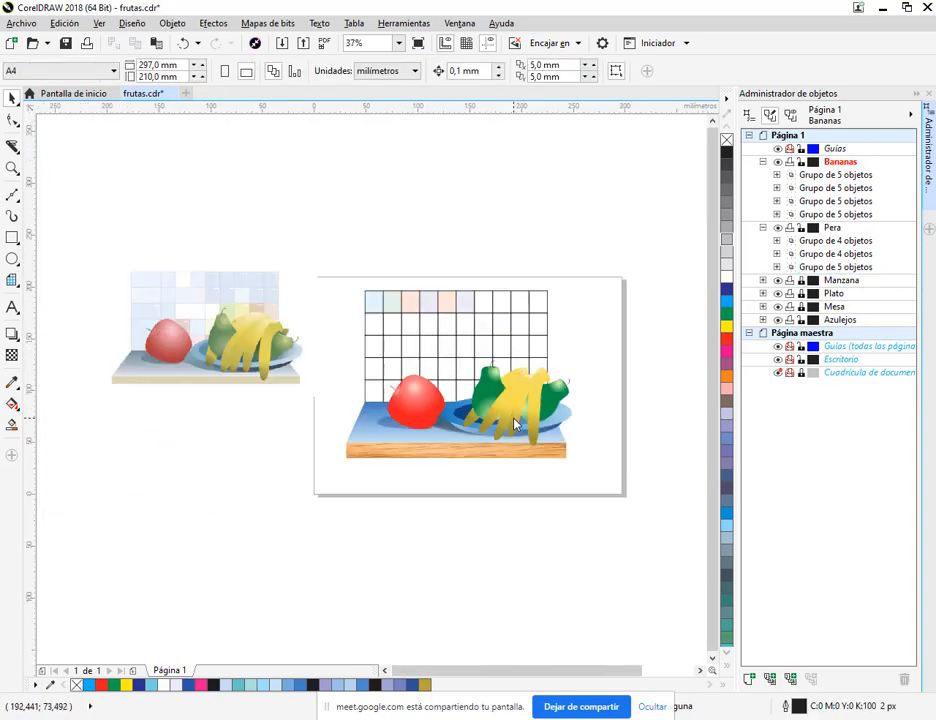
pyautogui.scroll(3, 512, 415)
# Step: Switch to the _MANUAL COREL.pdf document and view the COREL lettering exercise on page 208
pyautogui.click(440, 396)
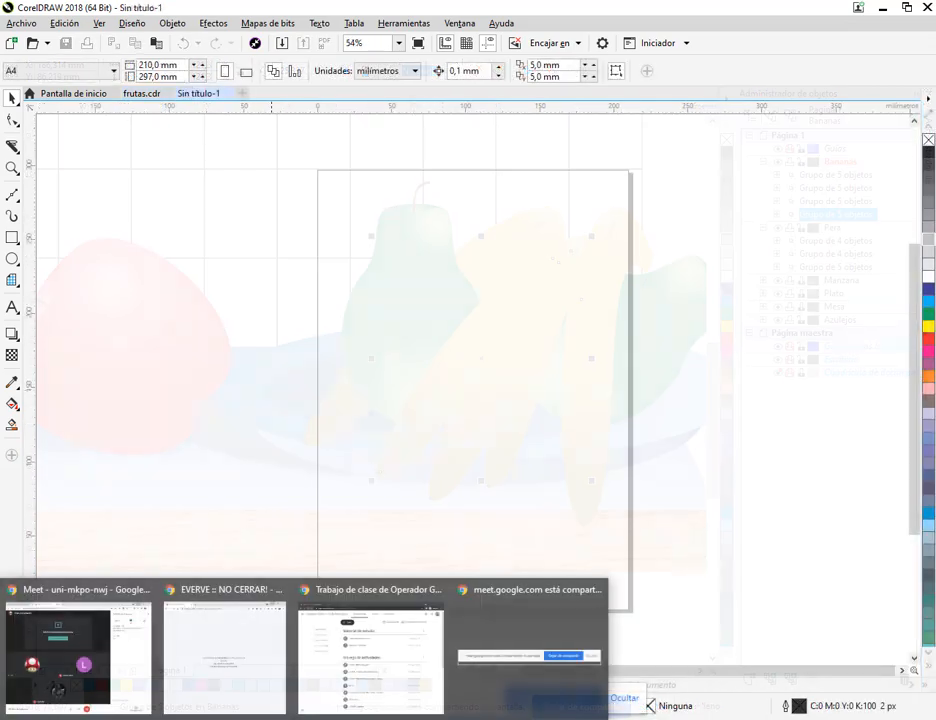
pyautogui.click(275, 660)
pyautogui.scroll(-2, 553, 301)
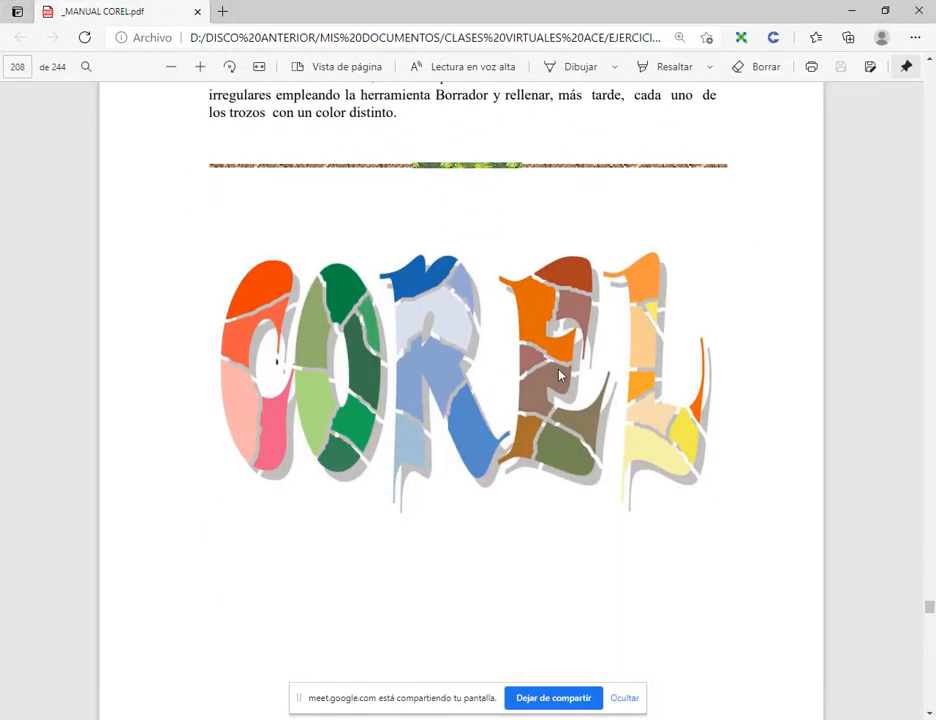
# Step: Read the Práctica 19 instructions on fragmented artistic text and view the COREL example on page 208
pyautogui.scroll(6, 560, 376)
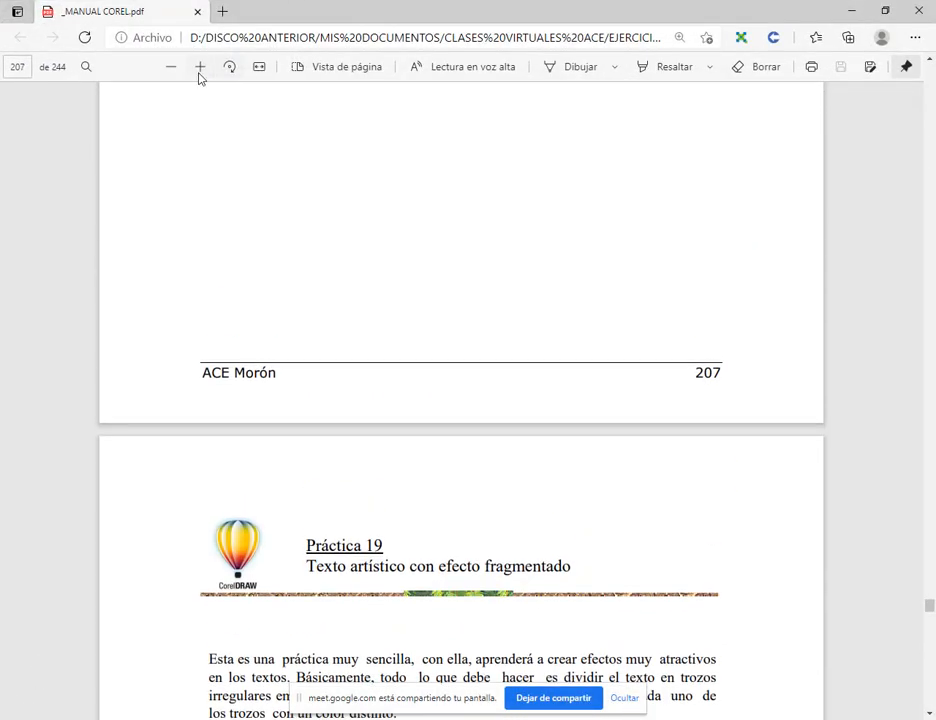
pyautogui.click(171, 67)
pyautogui.scroll(-6, 500, 408)
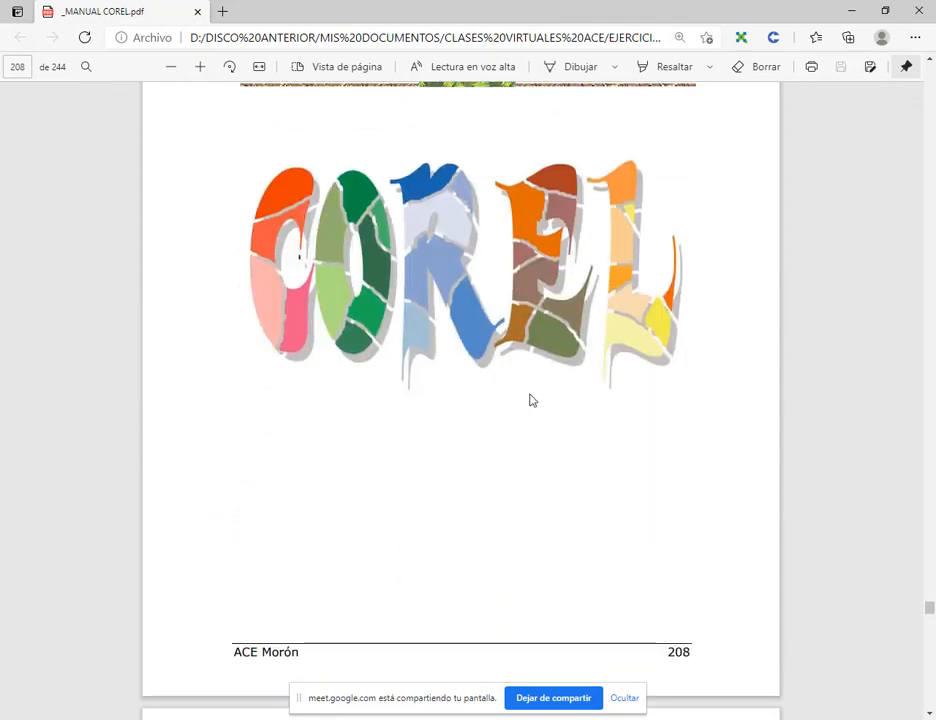
pyautogui.scroll(2, 418, 323)
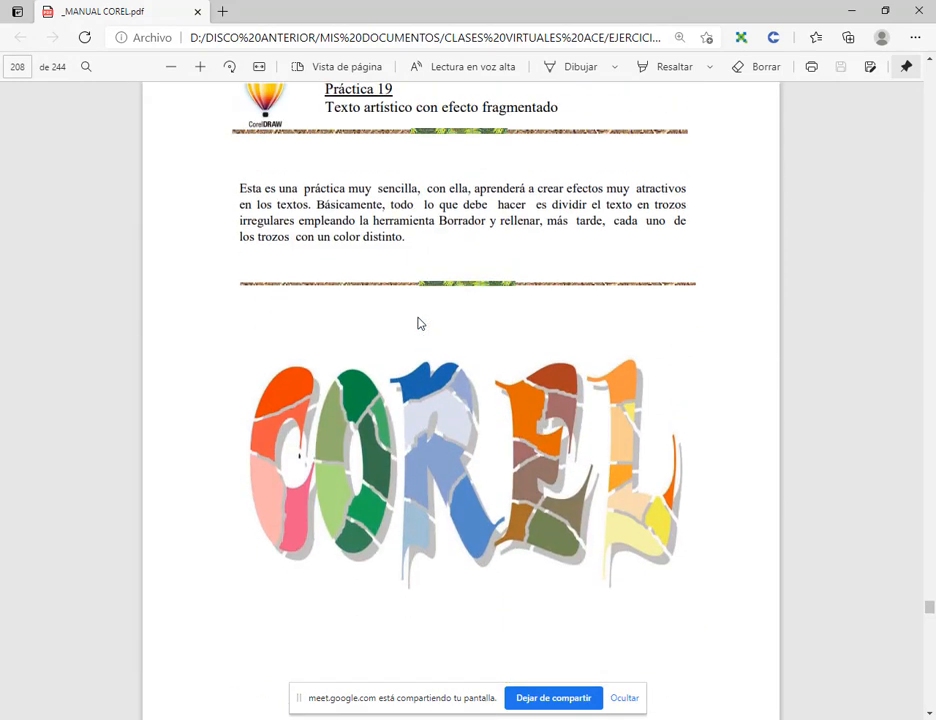
pyautogui.scroll(1, 441, 150)
pyautogui.scroll(-3, 476, 276)
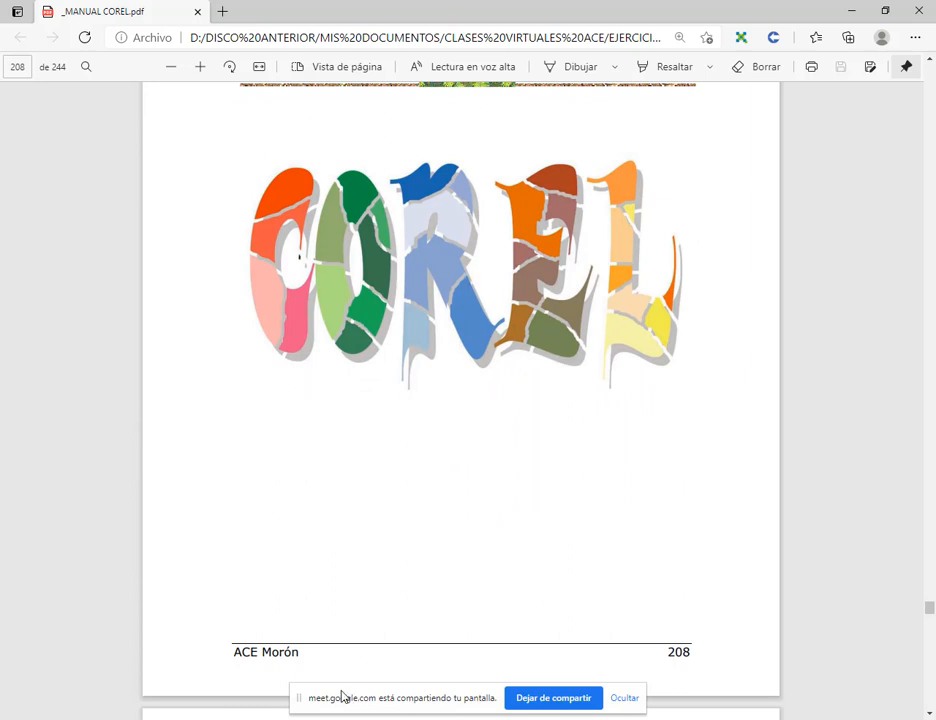
# Step: Switch to the untitled CorelDRAW document and set its A4 page to landscape orientation
pyautogui.click(304, 718)
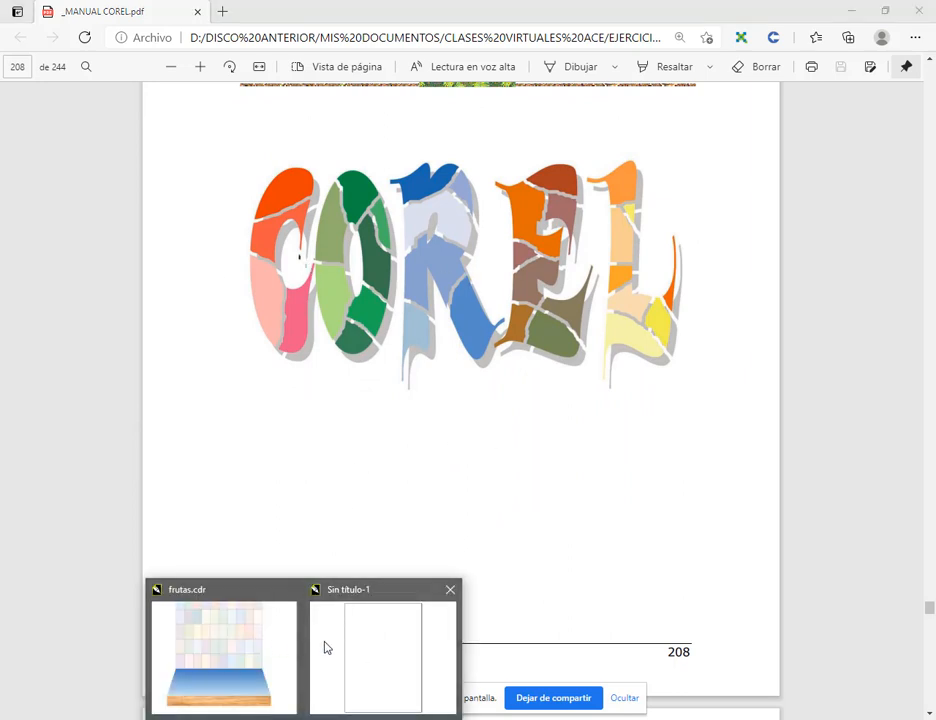
pyautogui.click(324, 647)
pyautogui.click(246, 70)
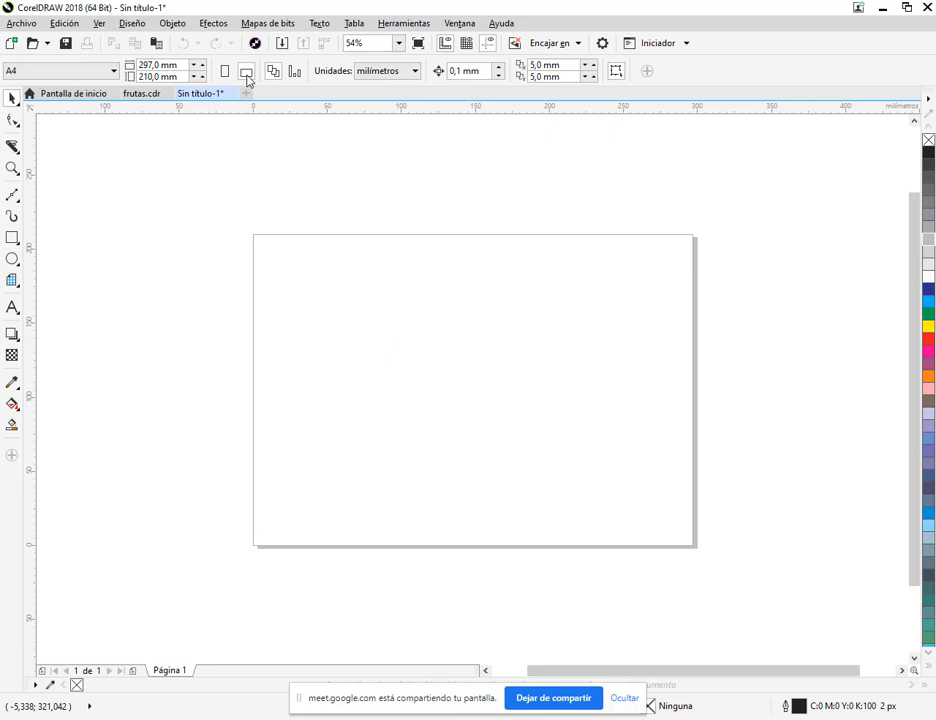
# Step: Add the artistic text COREL, enlarge it to about 209 mm wide and place it near the middle of the page
pyautogui.click(12, 307)
pyautogui.click(361, 397)
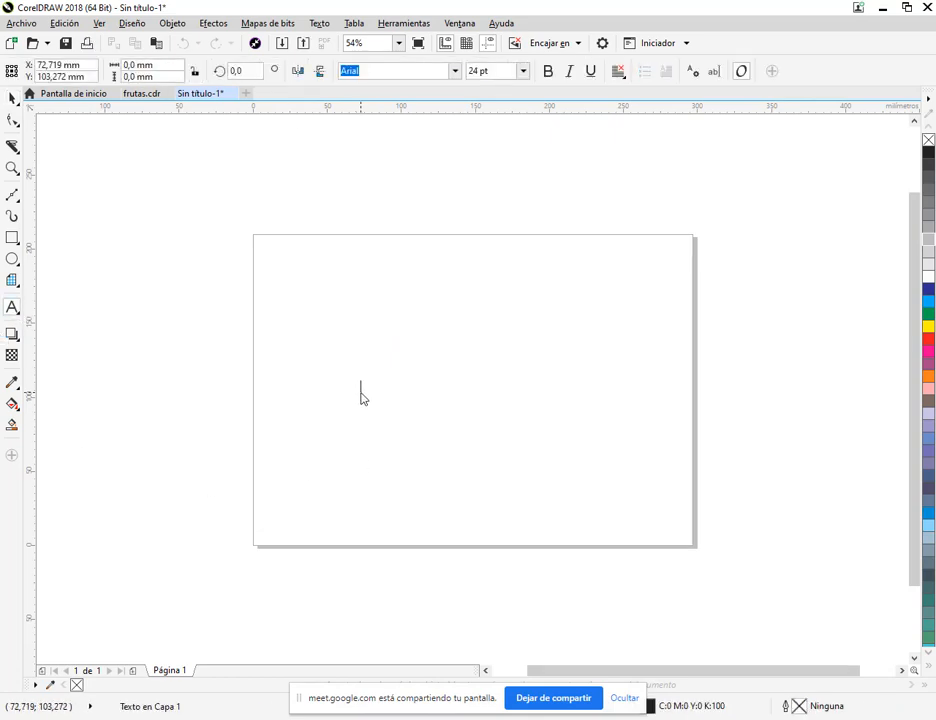
pyautogui.write('COREL')
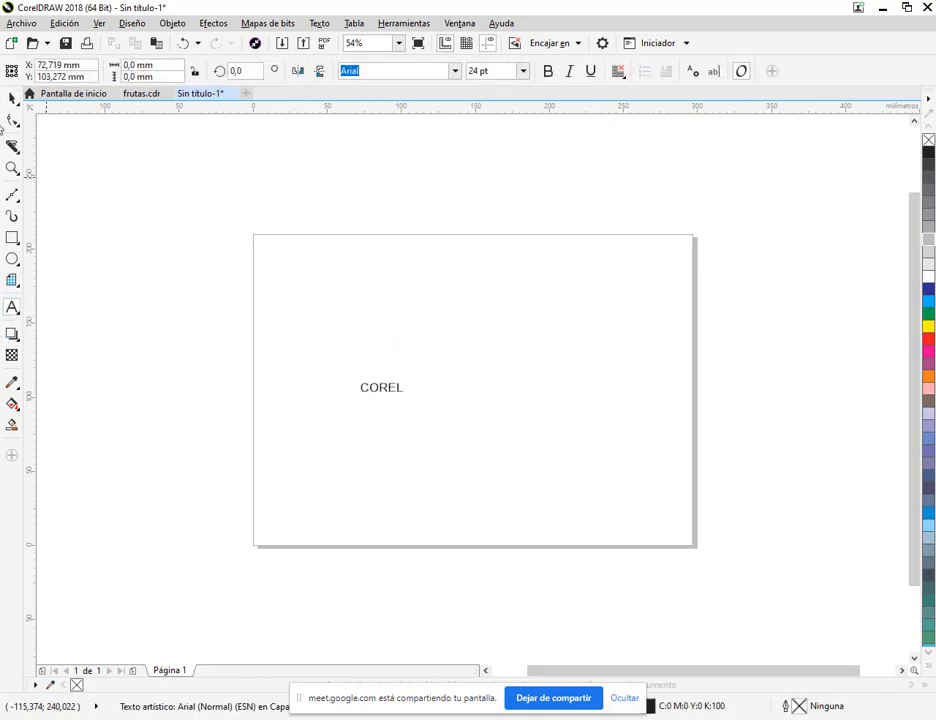
pyautogui.hotkey('ctrl', 'space')
pyautogui.moveTo(410, 404); pyautogui.dragTo(676, 462)
pyautogui.moveTo(539, 428); pyautogui.dragTo(507, 381)
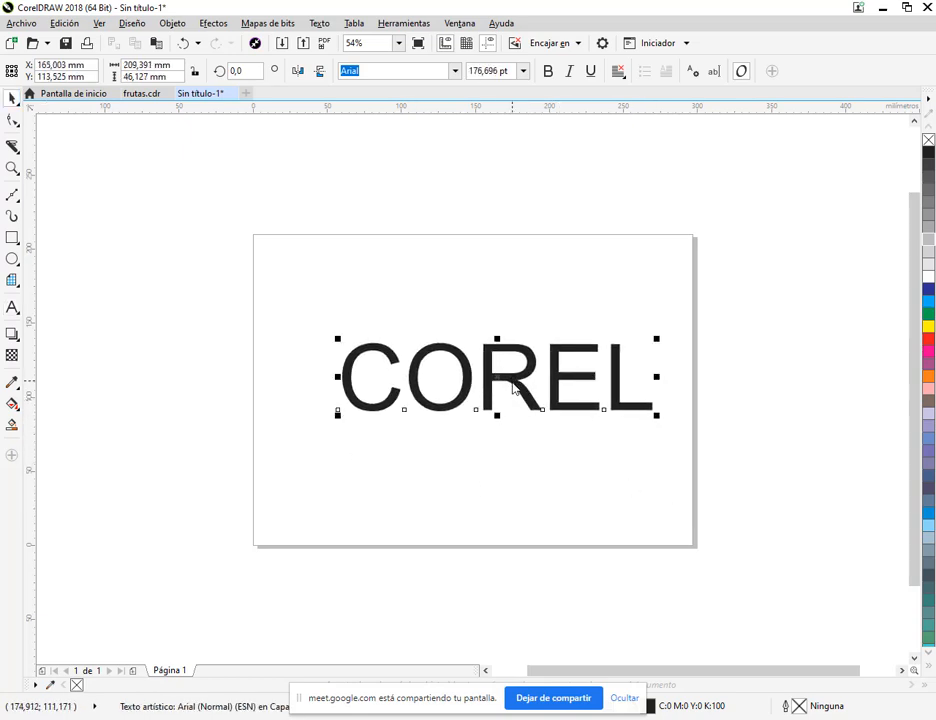
pyautogui.scroll(3, 512, 391)
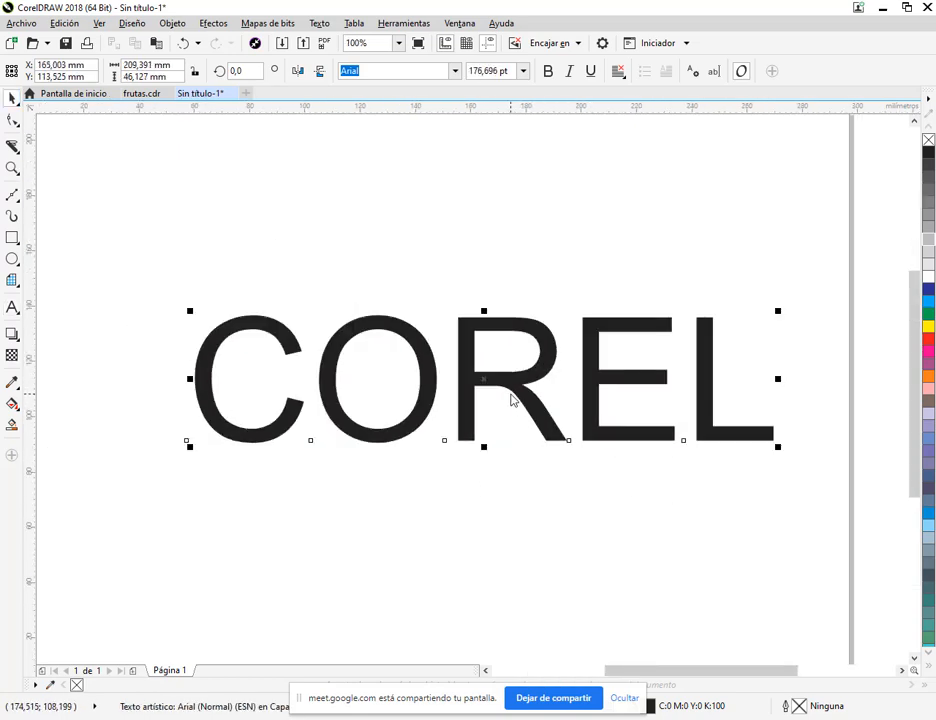
# Step: Check the manual's lettering style and set the COREL text's font to Cooper Std Black
pyautogui.hotkey('alt', 'Tab')
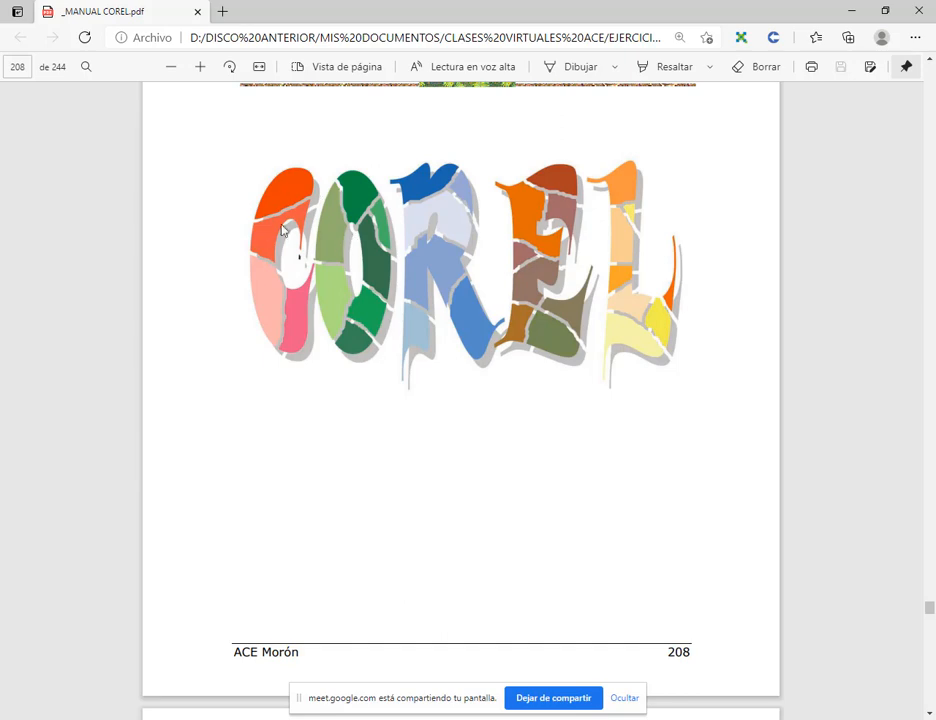
pyautogui.hotkey('alt', 'Tab')
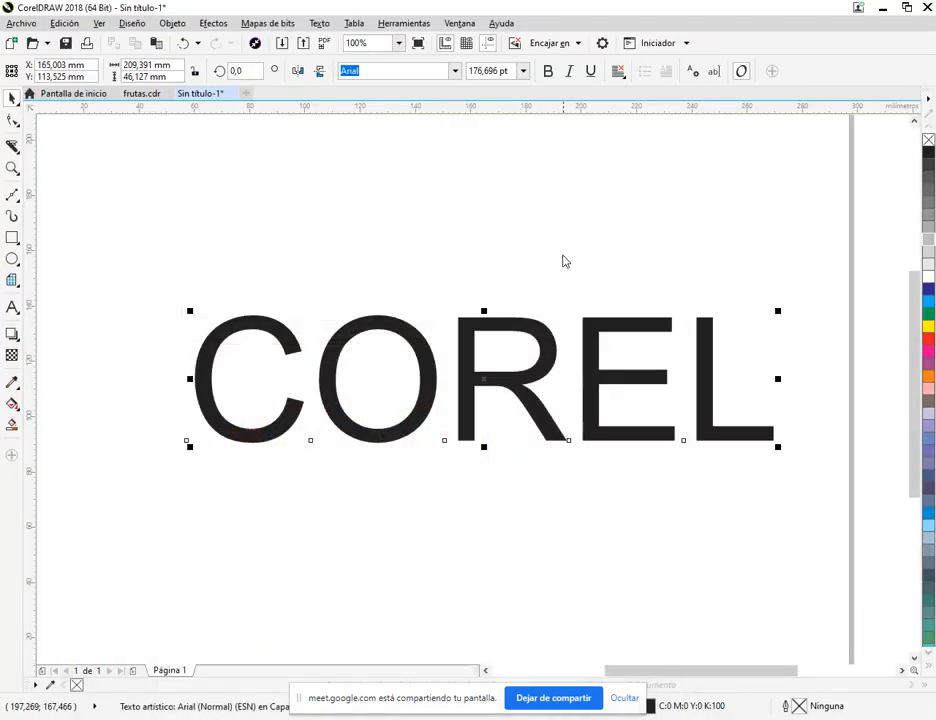
pyautogui.click(455, 75)
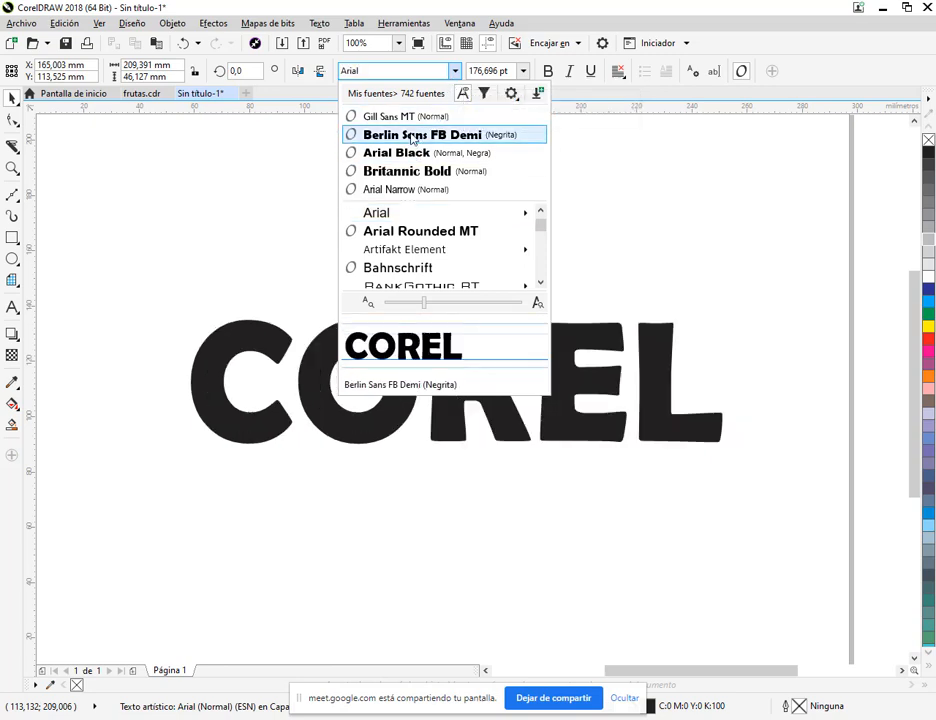
pyautogui.scroll(-2, 412, 221)
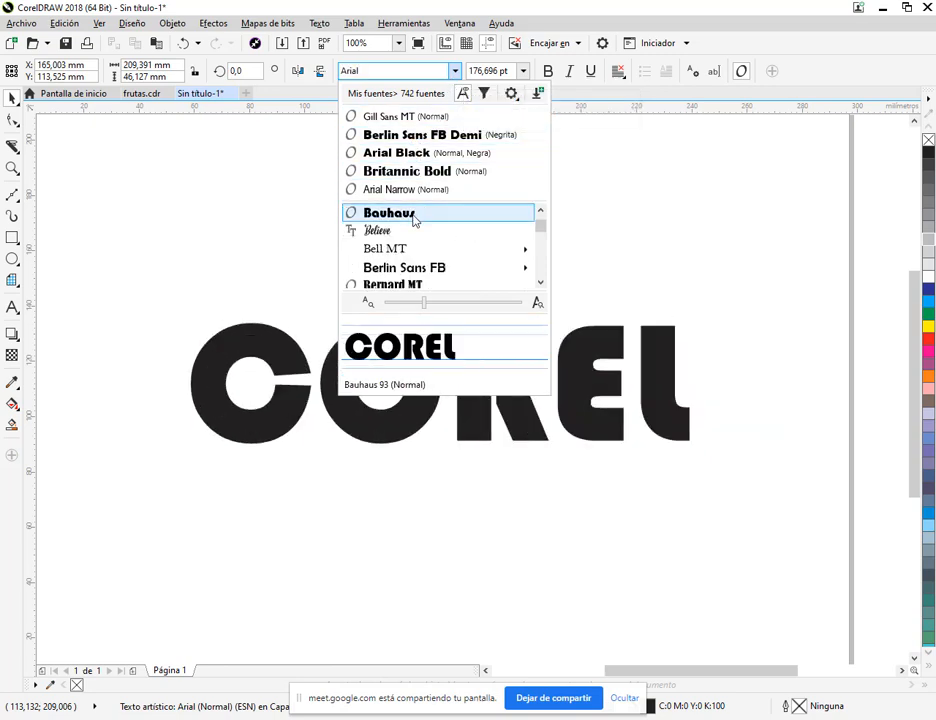
pyautogui.scroll(-3, 415, 220)
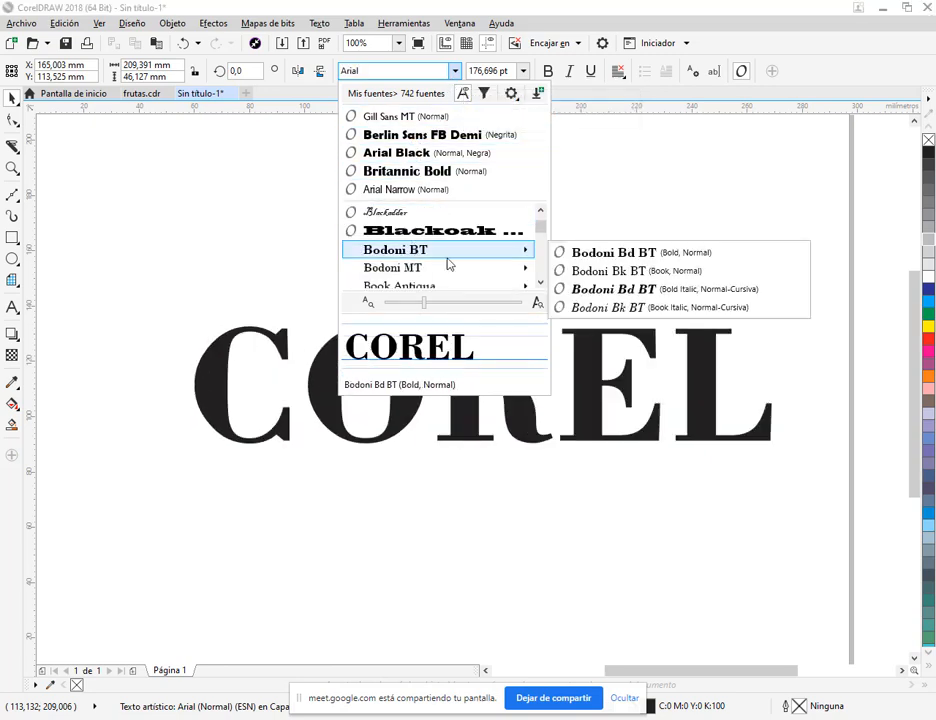
pyautogui.moveTo(546, 243); pyautogui.dragTo(544, 237)
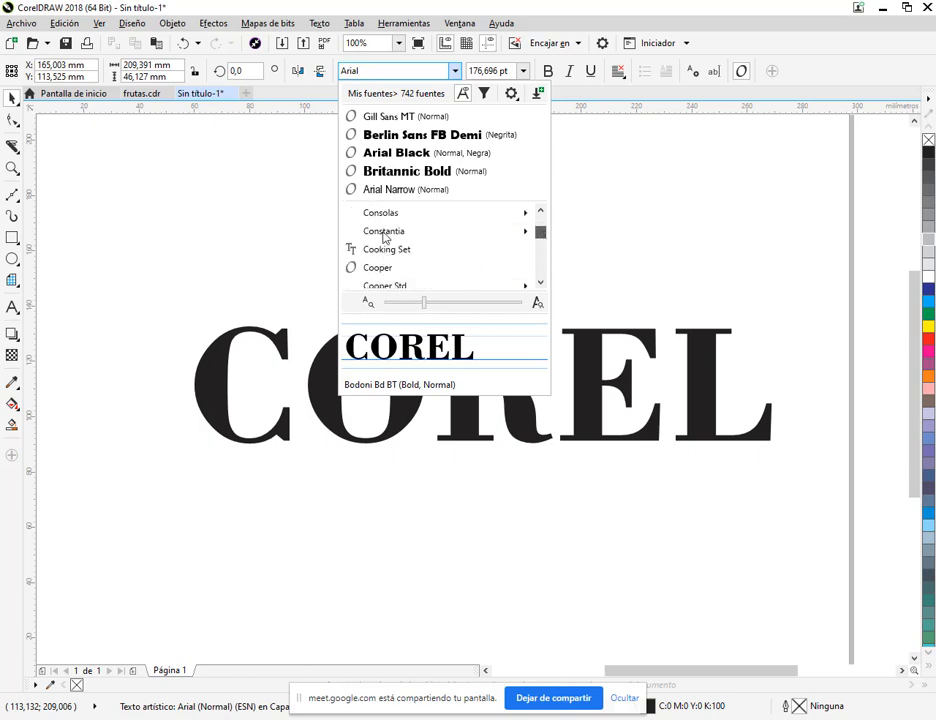
pyautogui.scroll(-5, 395, 250)
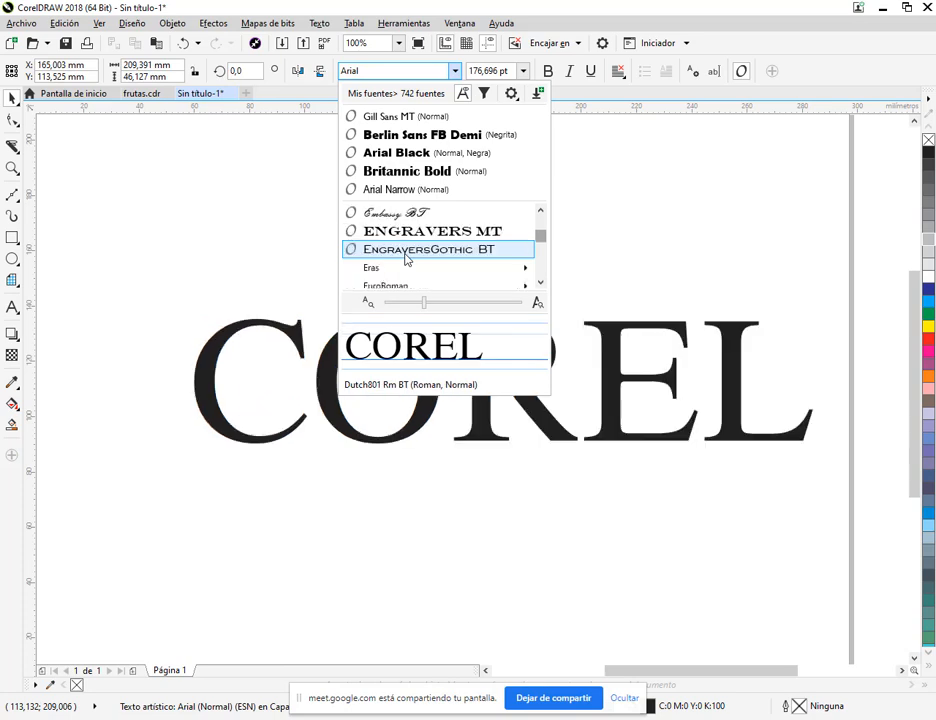
pyautogui.scroll(-5, 406, 258)
pyautogui.scroll(8, 400, 258)
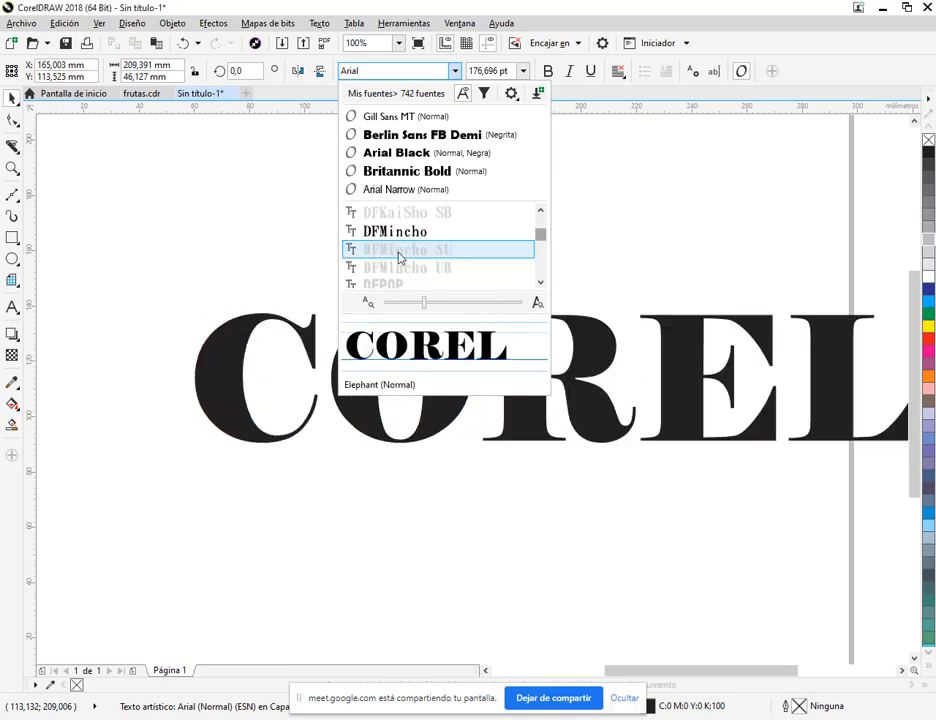
pyautogui.scroll(3, 398, 258)
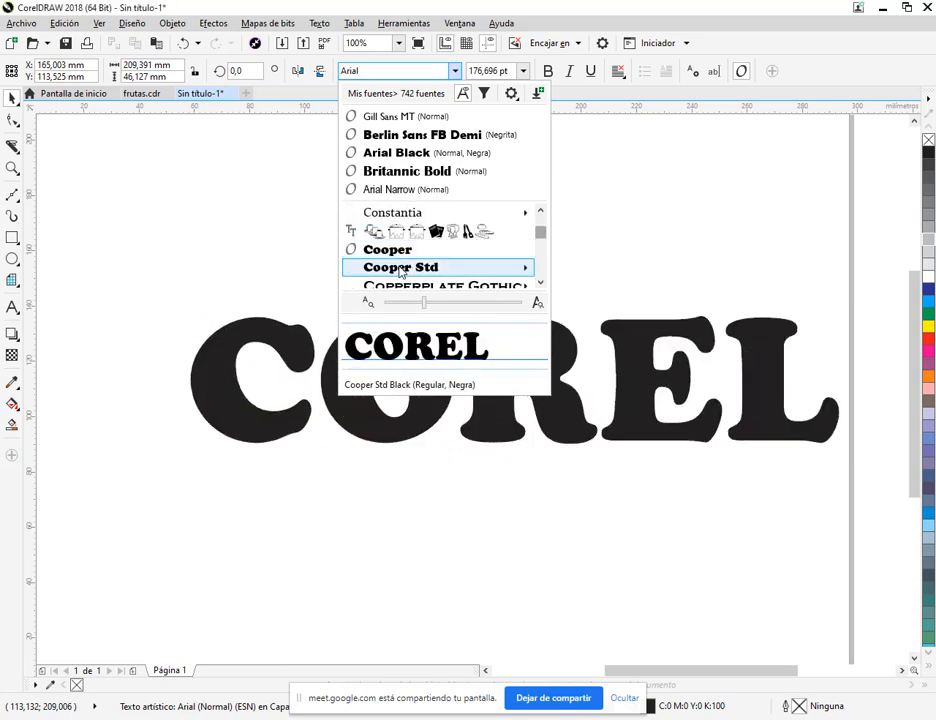
pyautogui.click(400, 270)
# Step: Fill the COREL text with 20% black and center it horizontally on the page by eye
pyautogui.moveTo(487, 351); pyautogui.dragTo(360, 300)
pyautogui.hscroll(-1, 424, 361)
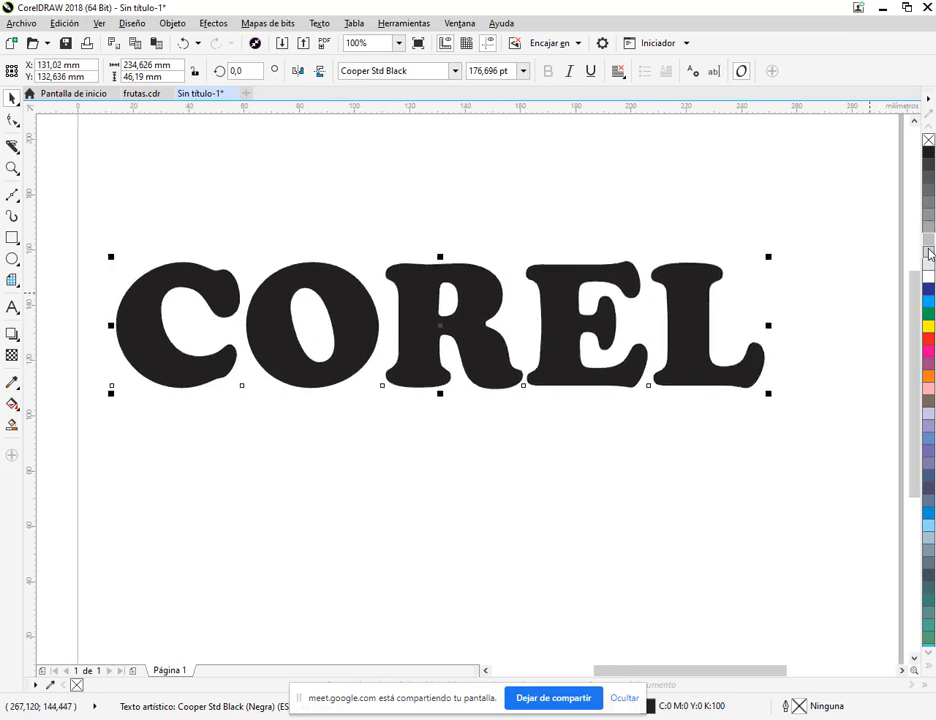
pyautogui.click(929, 254)
pyautogui.moveTo(460, 324); pyautogui.dragTo(540, 388)
pyautogui.scroll(-2, 540, 383)
pyautogui.scroll(2, 573, 420)
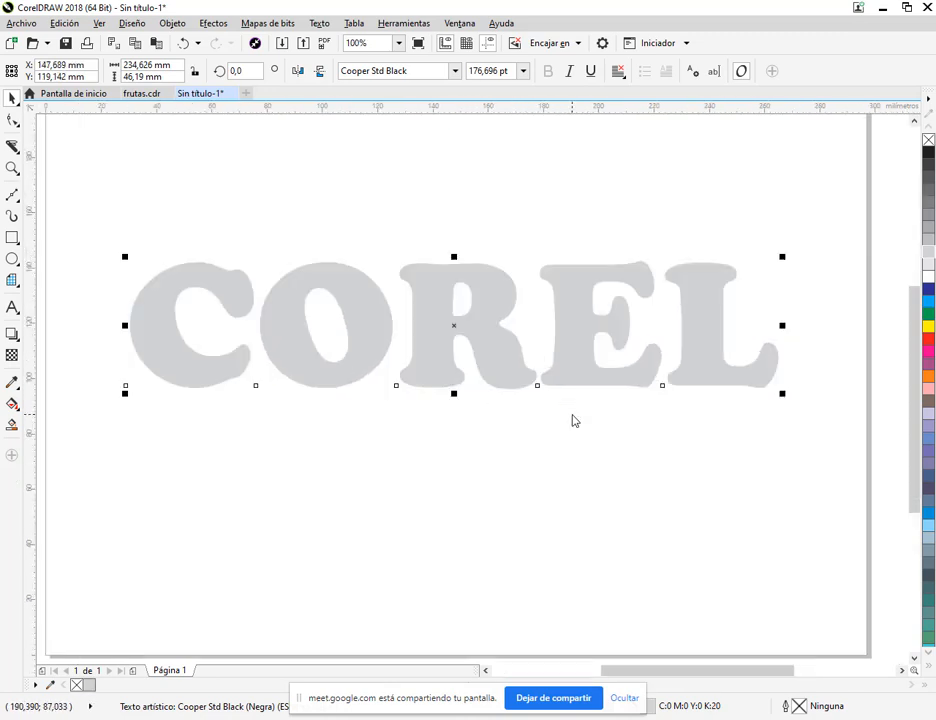
pyautogui.scroll(2, 573, 420)
pyautogui.scroll(-2, 573, 420)
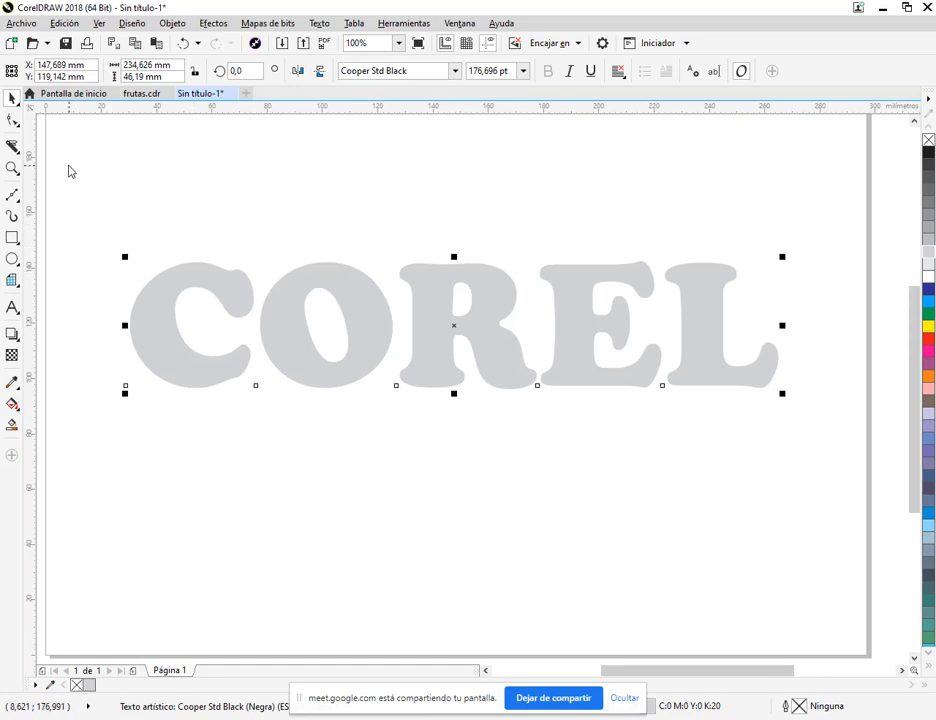
# Step: Erase an irregular gap through the C's upper right stroke with a 0,693 mm nib and convert the lettering to curves
pyautogui.click(13, 147)
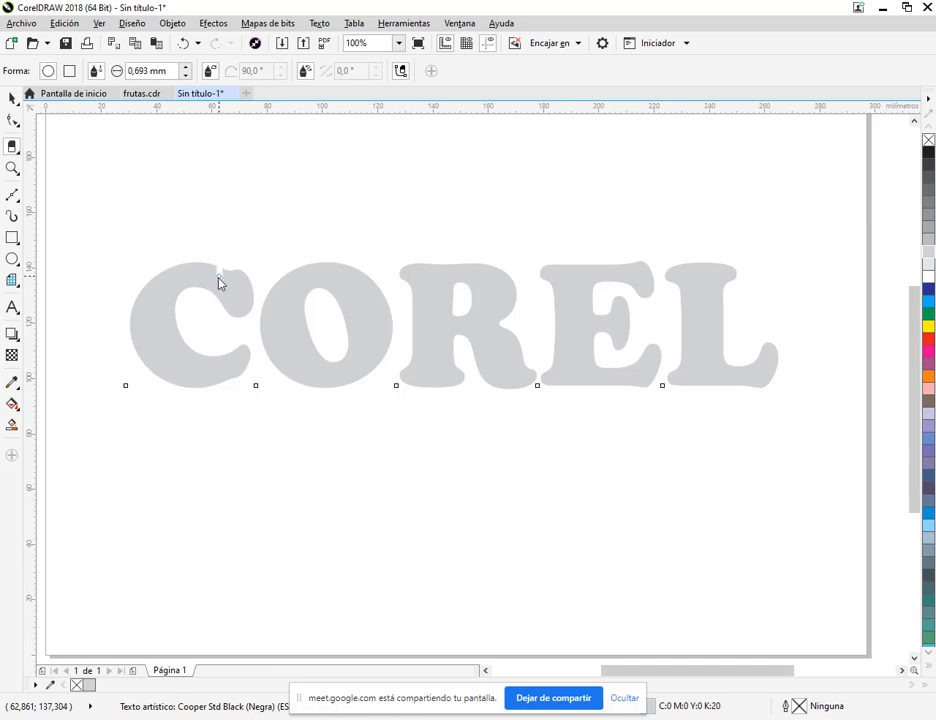
pyautogui.hotkey('ctrl', 'q')
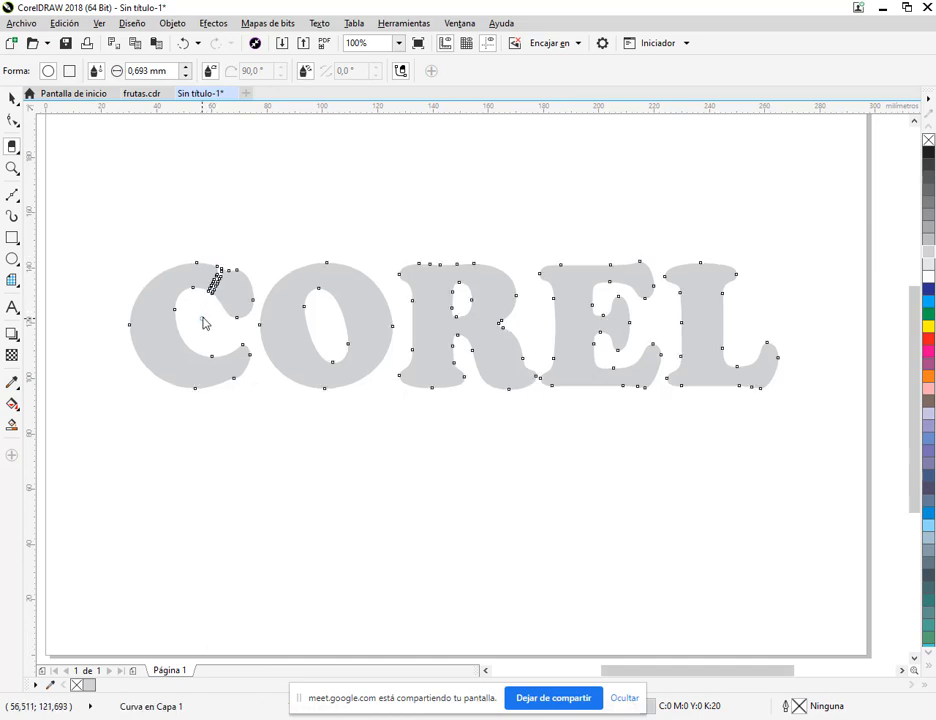
pyautogui.scroll(3, 203, 322)
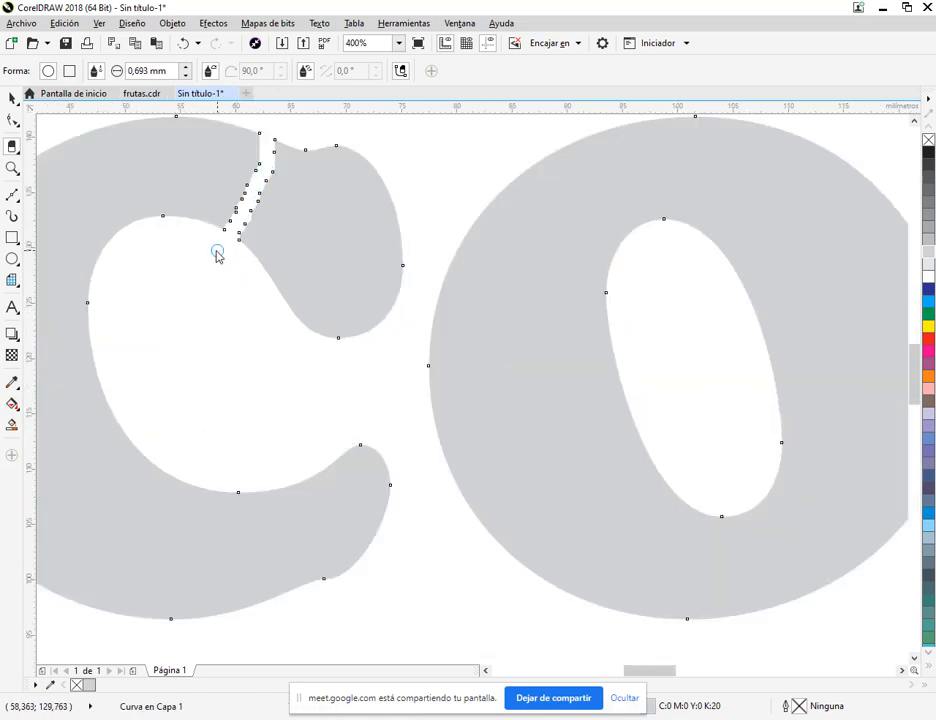
pyautogui.scroll(-2, 217, 255)
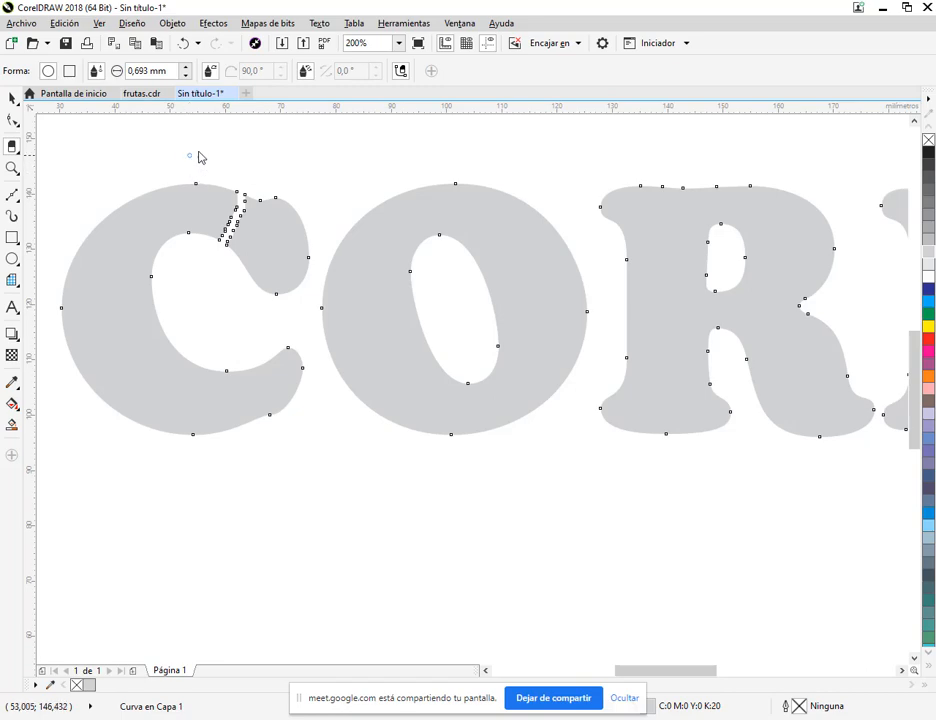
# Step: Check the gaps in the manual's example, set the eraser nib to 1,293 mm and cut through the C's upper left curve
pyautogui.click(206, 717)
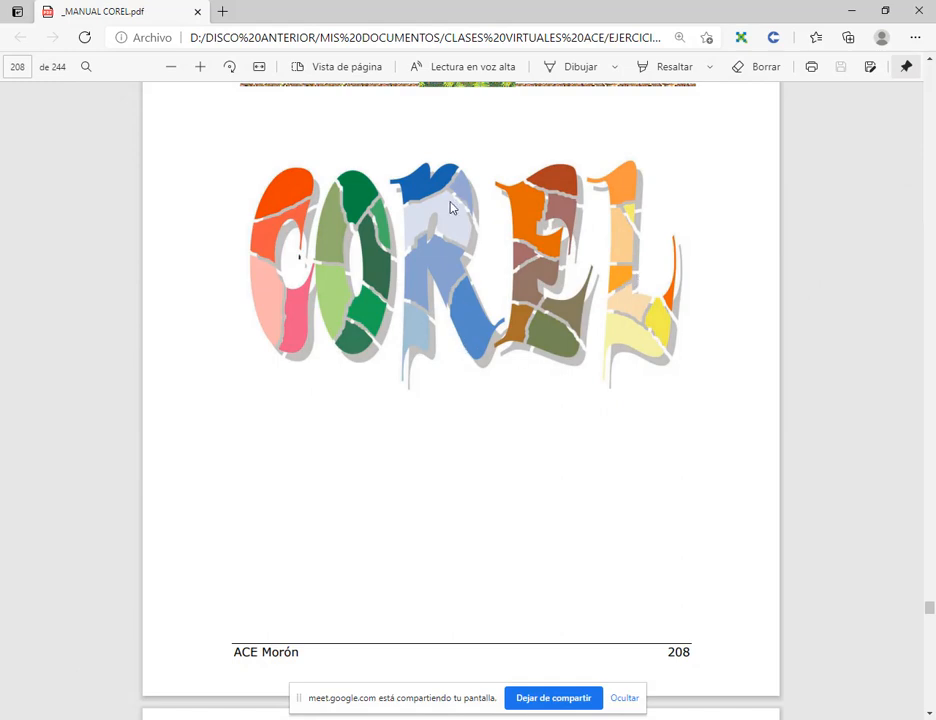
pyautogui.click(851, 10)
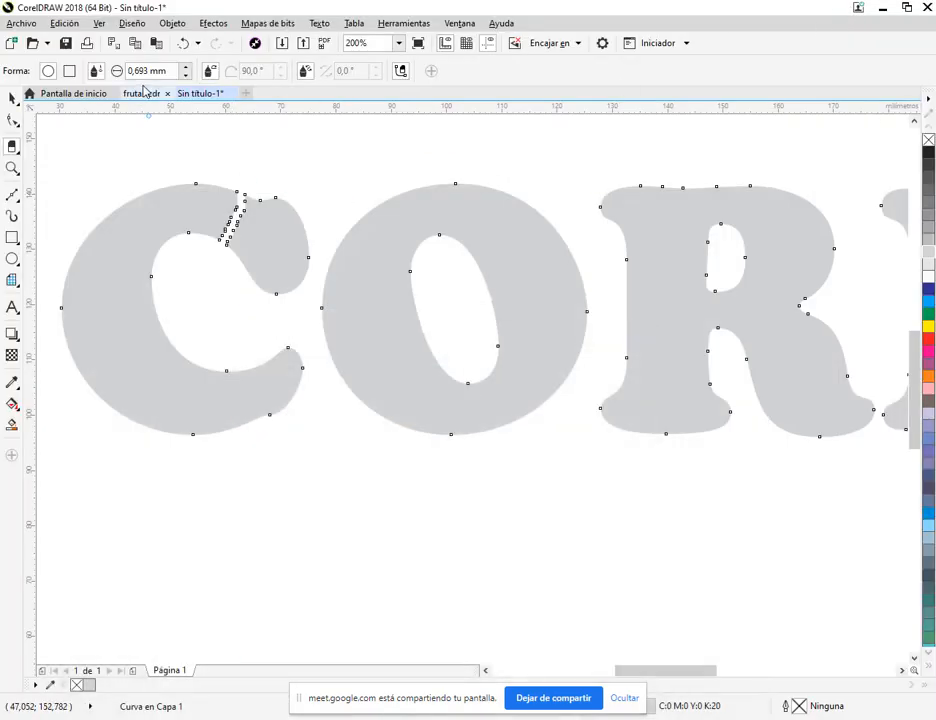
pyautogui.click(187, 68)
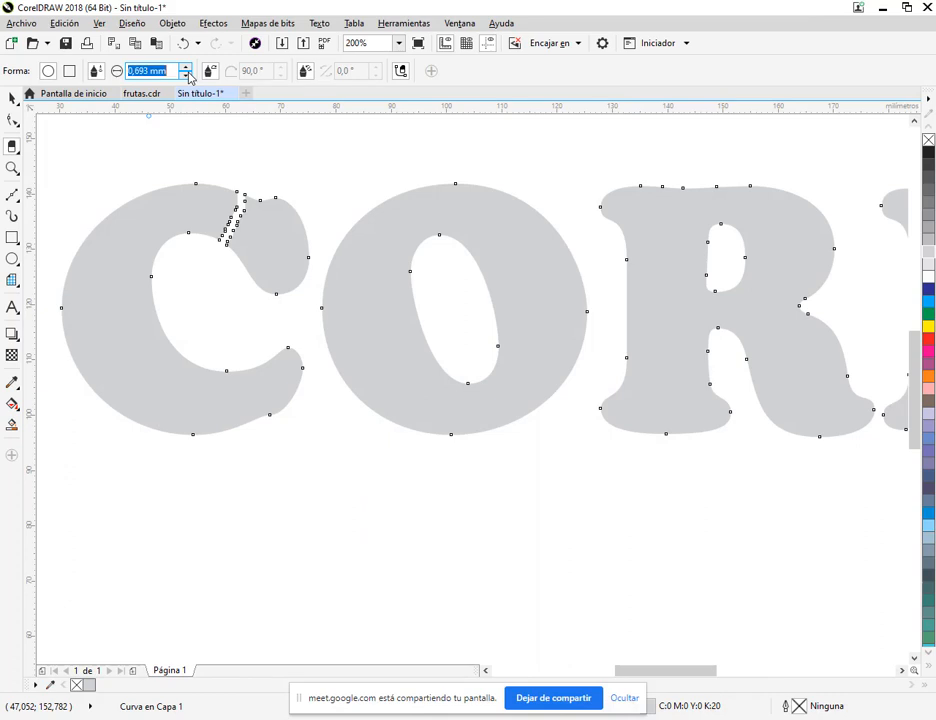
pyautogui.click(187, 68)
pyautogui.click(187, 68)
pyautogui.click(187, 68)
pyautogui.moveTo(143, 187); pyautogui.dragTo(180, 267)
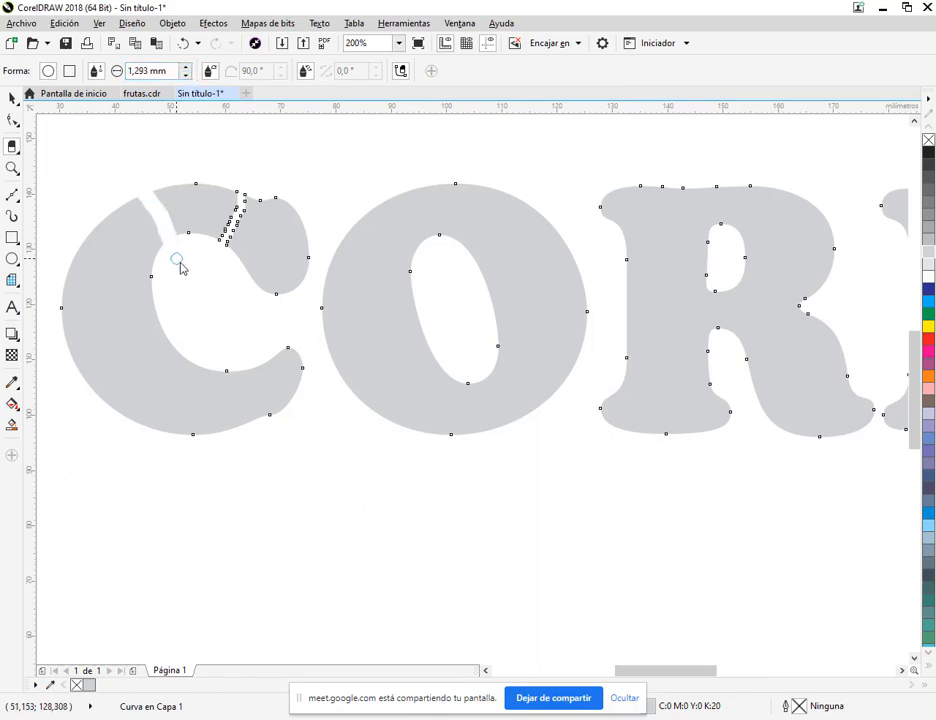
# Step: Set the eraser nib to 0,993 mm and cut a freehand gap through the C's lower stroke and a straight one through its lower left
pyautogui.click(187, 75)
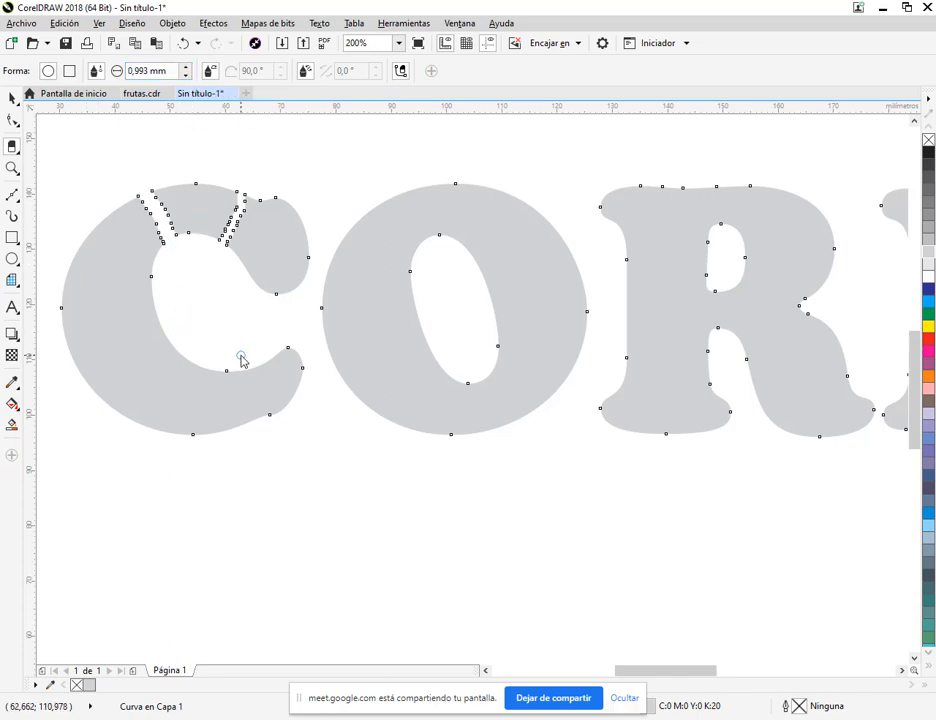
pyautogui.moveTo(240, 360); pyautogui.dragTo(227, 450)
pyautogui.scroll(2, 227, 450)
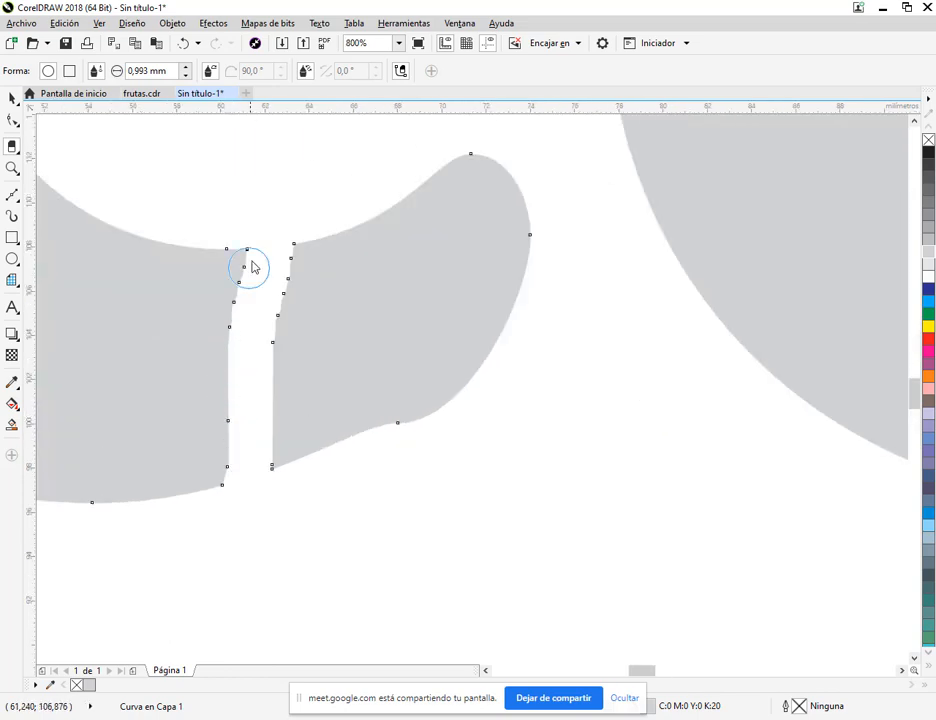
pyautogui.scroll(2, 238, 345)
pyautogui.scroll(-4, 244, 376)
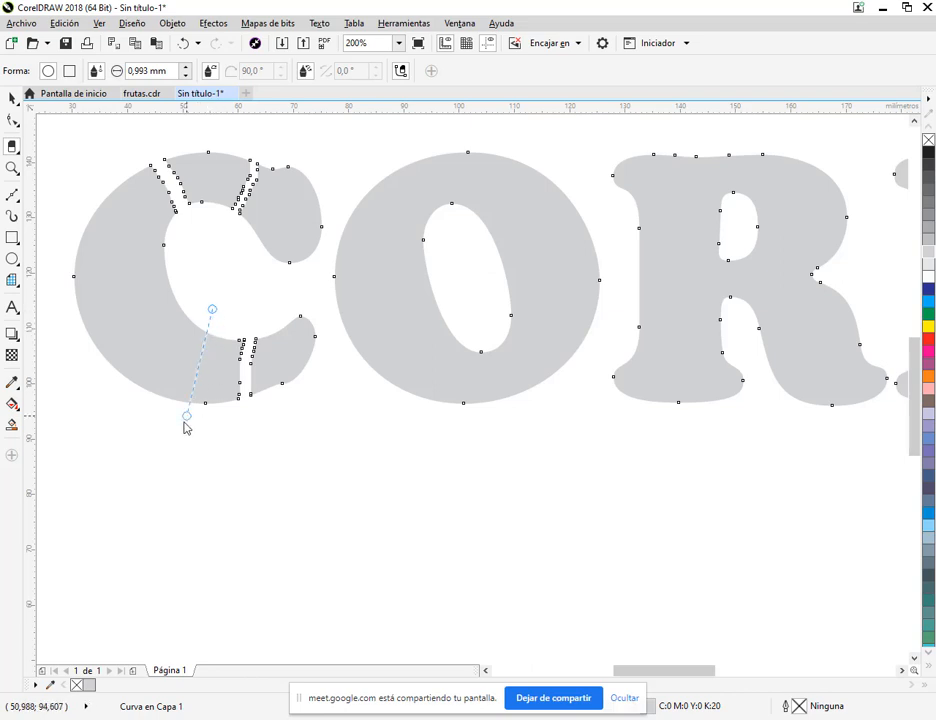
pyautogui.click(211, 309)
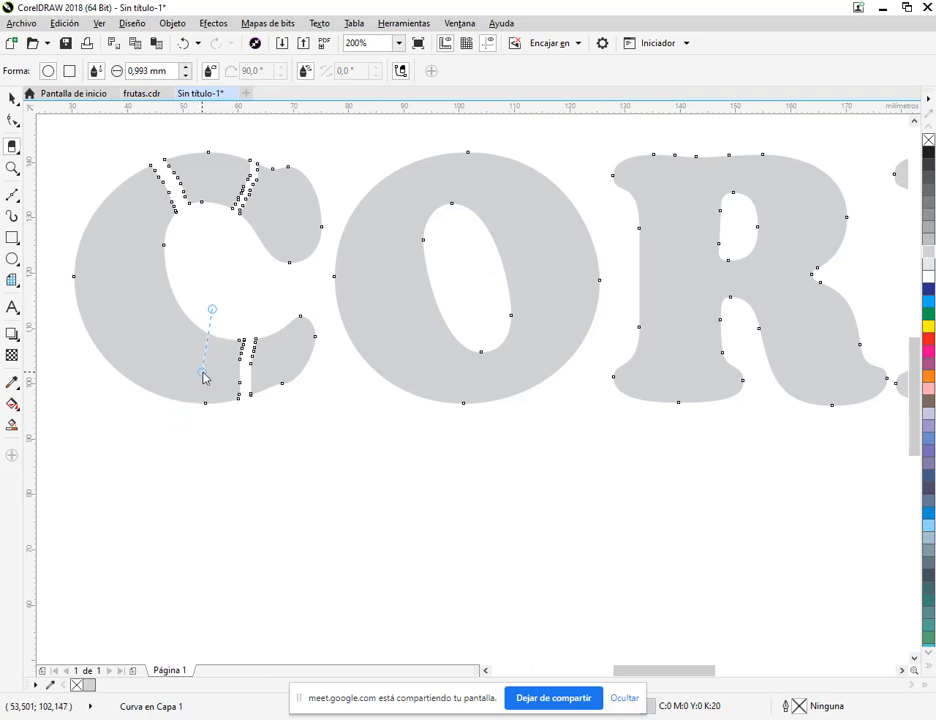
pyautogui.click(69, 347)
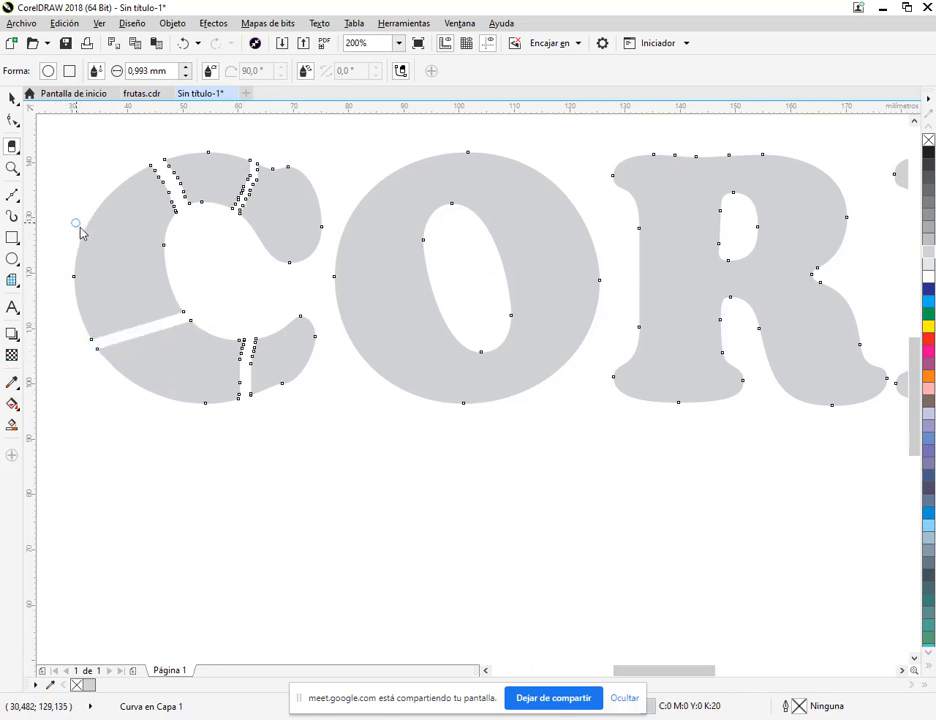
# Step: Erase a gap through the C's left side and six irregular gaps radiating outward around the O's ring
pyautogui.moveTo(80, 229)
pyautogui.mouseDown()
pyautogui.moveTo(108, 243)
pyautogui.moveTo(163, 250)
pyautogui.mouseUp()
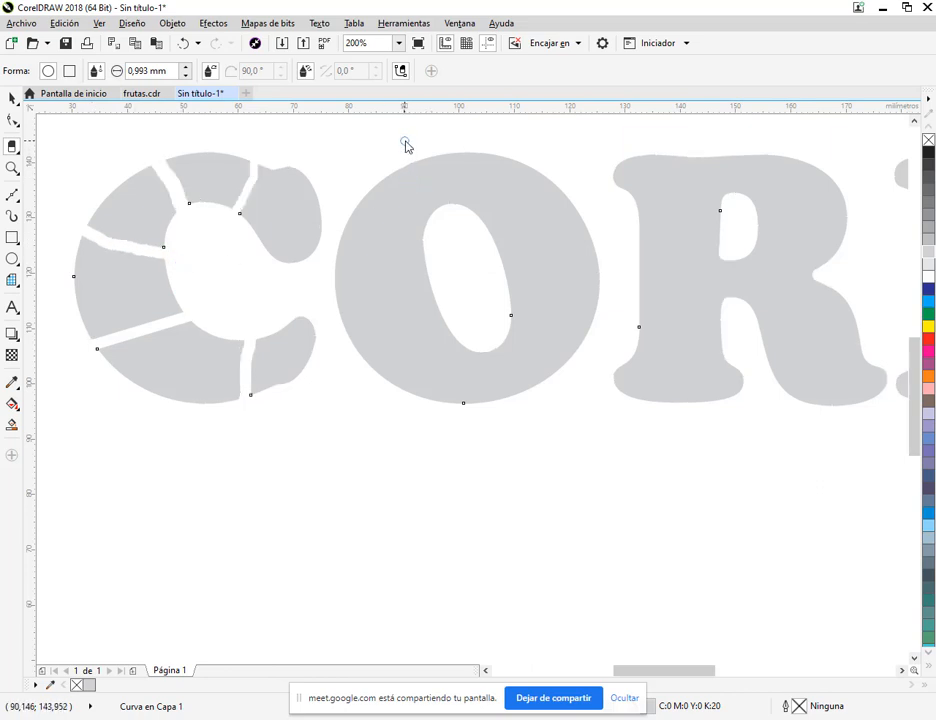
pyautogui.moveTo(423, 153)
pyautogui.mouseDown()
pyautogui.moveTo(446, 218)
pyautogui.moveTo(435, 262)
pyautogui.moveTo(384, 291)
pyautogui.moveTo(338, 320)
pyautogui.mouseUp()
pyautogui.moveTo(460, 290); pyautogui.dragTo(401, 393)
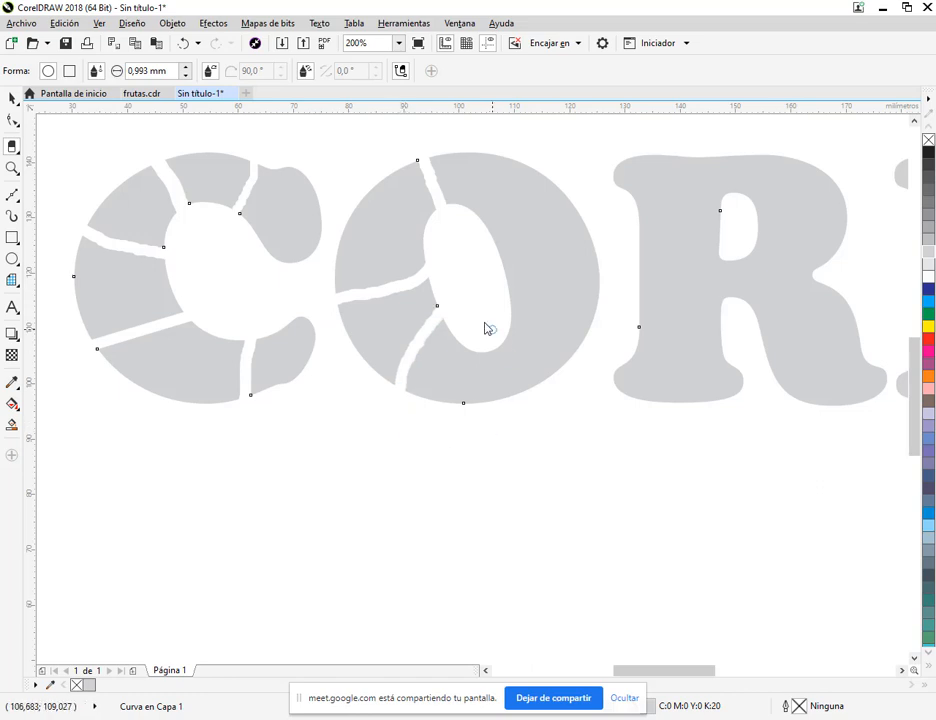
pyautogui.moveTo(485, 328); pyautogui.dragTo(509, 428)
pyautogui.moveTo(510, 140)
pyautogui.mouseDown()
pyautogui.moveTo(493, 263)
pyautogui.moveTo(550, 217)
pyautogui.moveTo(590, 207)
pyautogui.mouseUp()
pyautogui.moveTo(604, 303); pyautogui.dragTo(493, 305)
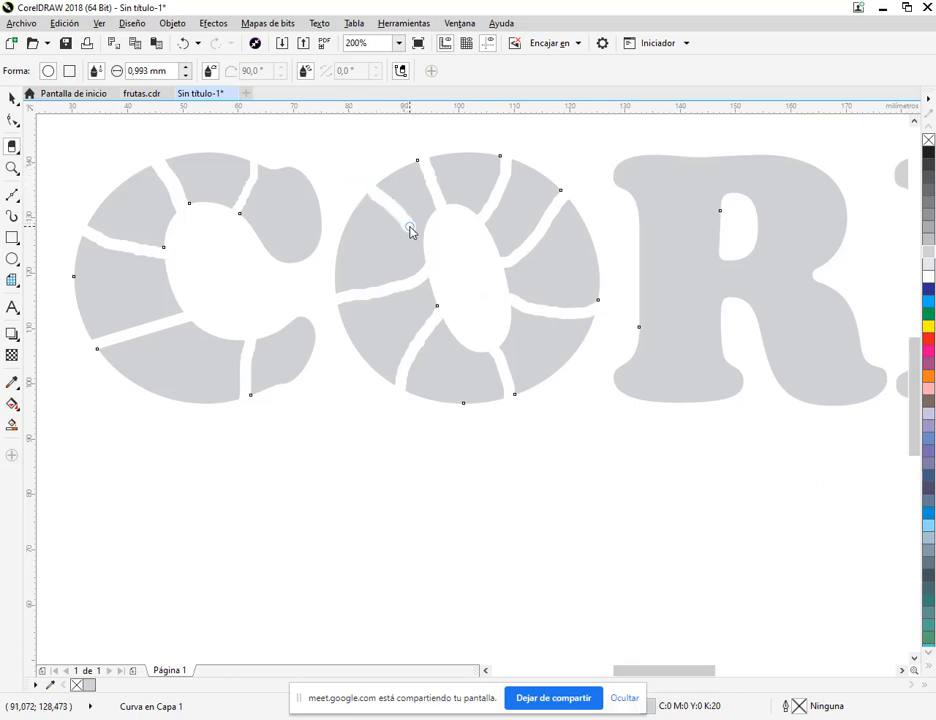
# Step: Undo the incomplete cut in the O's upper left, recut it fully, and split the O's right and lower left pieces lengthwise
pyautogui.moveTo(410, 230); pyautogui.dragTo(432, 270)
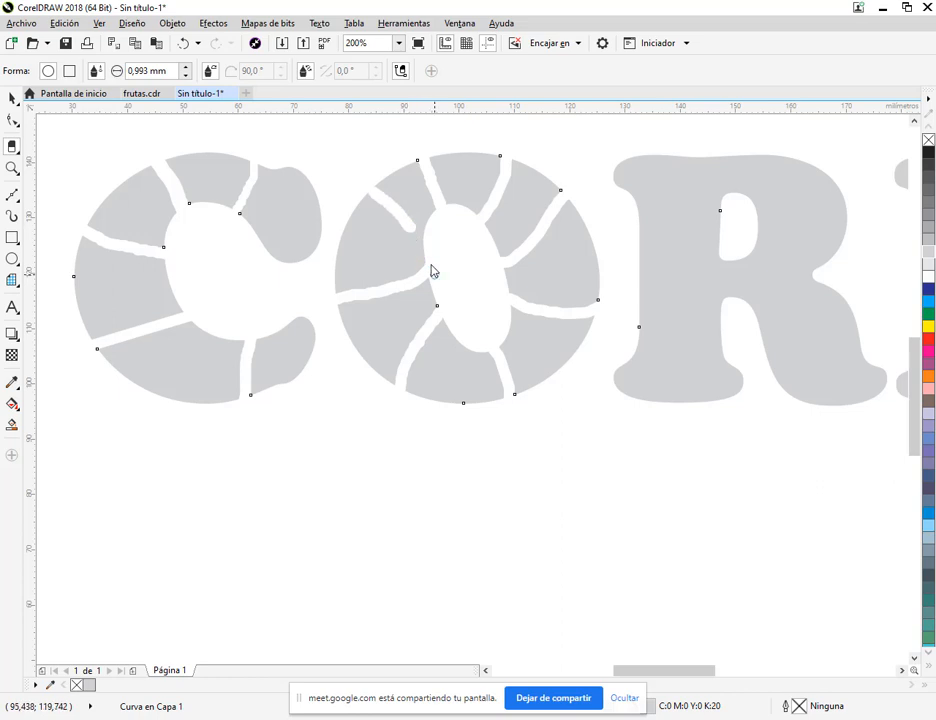
pyautogui.click(184, 43)
pyautogui.moveTo(360, 192); pyautogui.dragTo(418, 240)
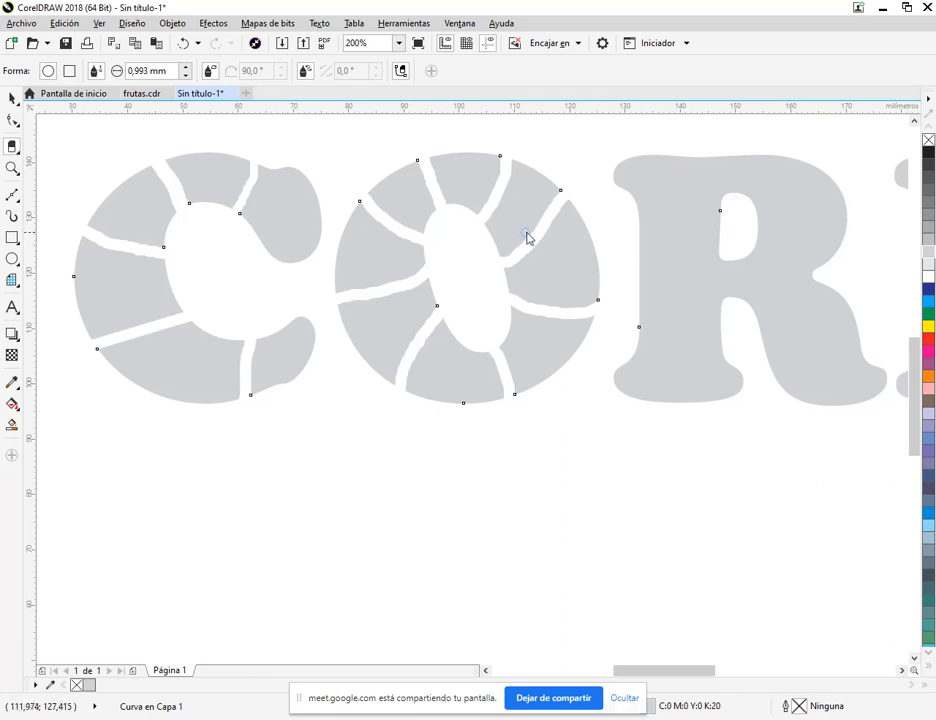
pyautogui.moveTo(538, 242); pyautogui.dragTo(556, 313)
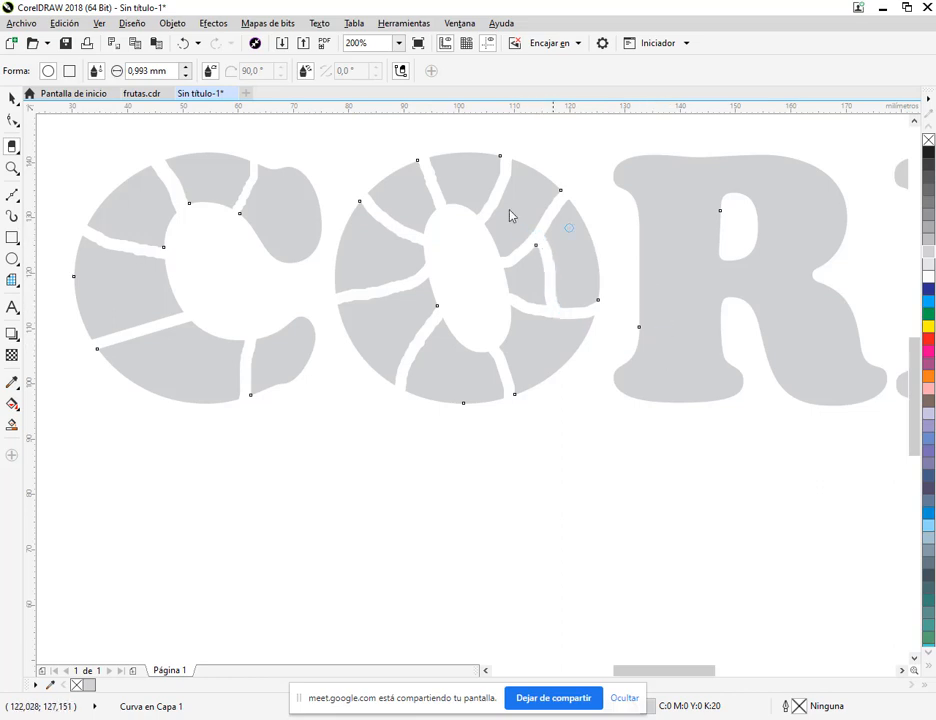
pyautogui.moveTo(401, 318); pyautogui.dragTo(412, 353)
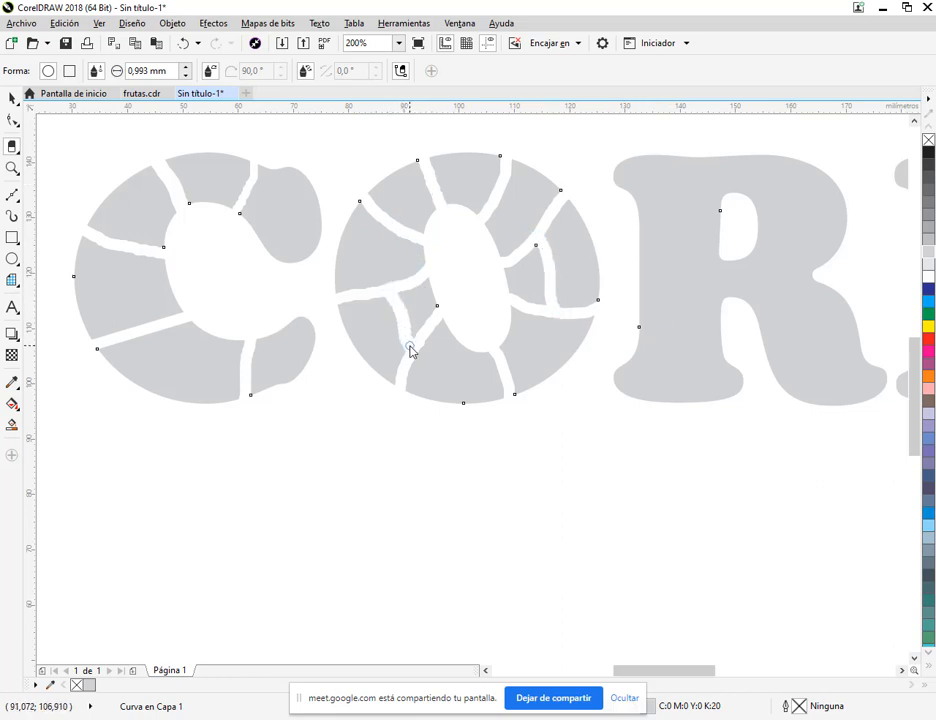
# Step: Erase a long diagonal gap across the R's upper part and a short one through its upper left serif
pyautogui.scroll(-1, 596, 335)
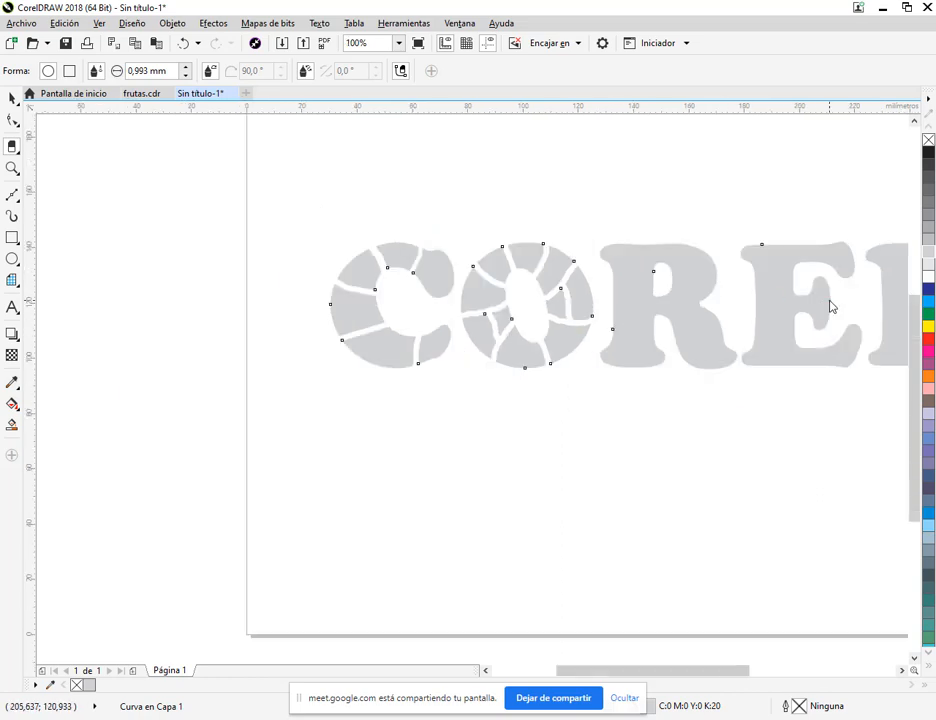
pyautogui.scroll(1, 830, 305)
pyautogui.moveTo(572, 182); pyautogui.dragTo(395, 277)
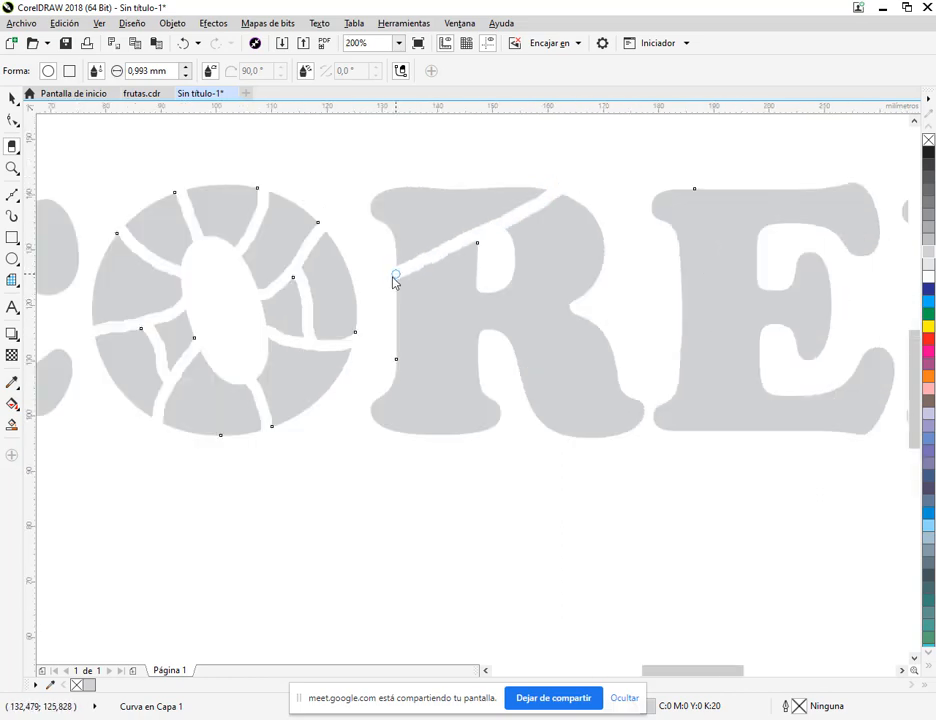
pyautogui.moveTo(435, 180)
pyautogui.mouseDown()
pyautogui.moveTo(402, 226)
pyautogui.moveTo(374, 251)
pyautogui.mouseUp()
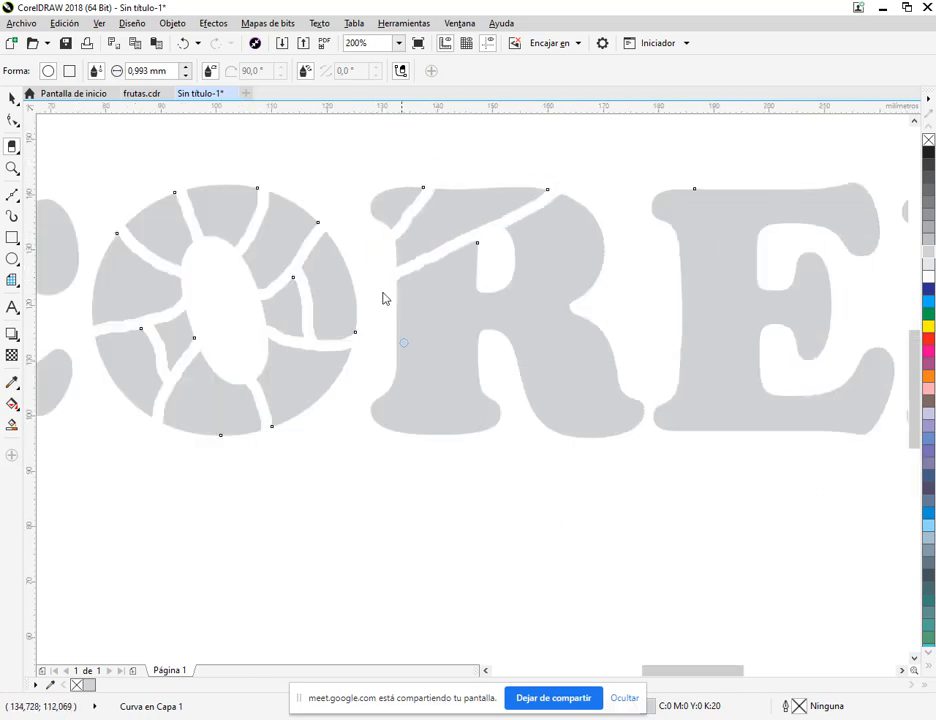
# Step: Set the eraser nib to 0,593 mm and cut gaps through the R's left foot, centre, bowl and right leg
pyautogui.click(185, 76)
pyautogui.moveTo(382, 336); pyautogui.dragTo(424, 460)
pyautogui.moveTo(487, 386); pyautogui.dragTo(466, 448)
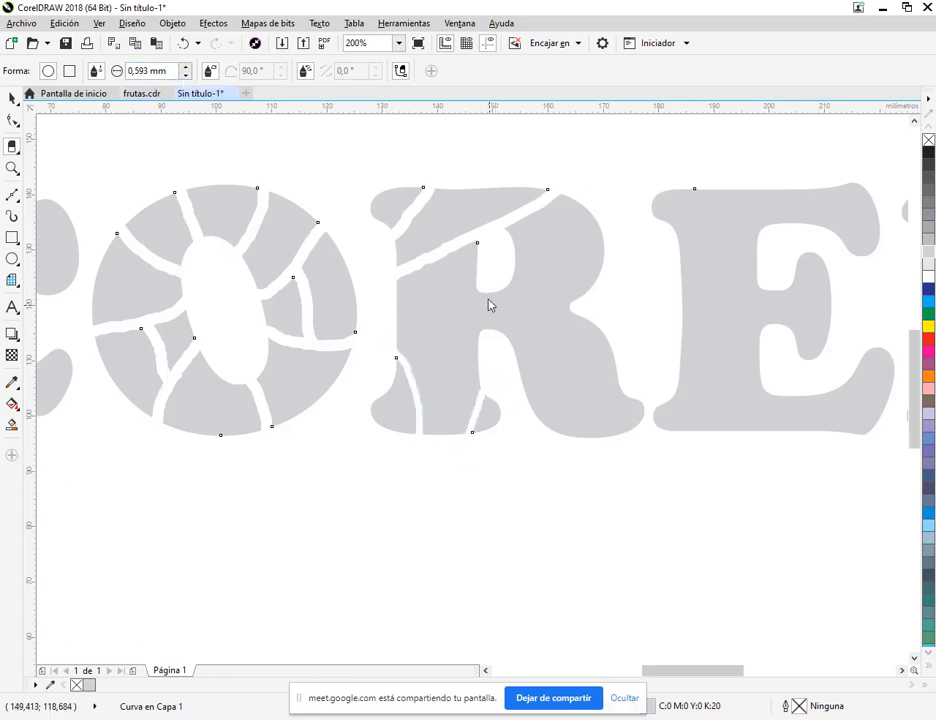
pyautogui.moveTo(489, 290); pyautogui.dragTo(493, 341)
pyautogui.moveTo(510, 276); pyautogui.dragTo(603, 272)
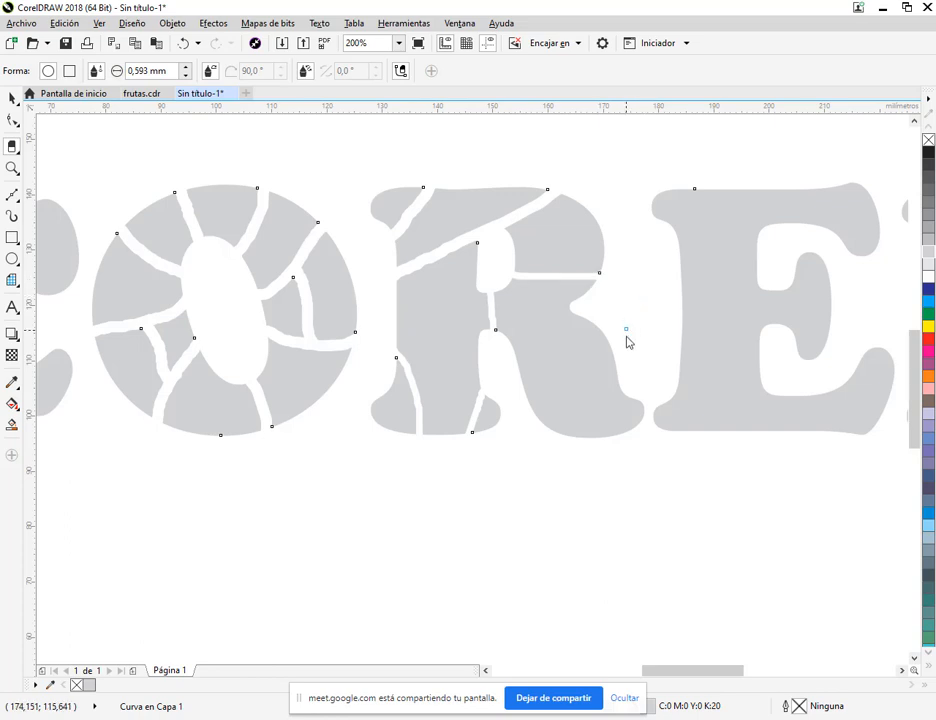
pyautogui.moveTo(617, 370); pyautogui.dragTo(600, 438)
pyautogui.moveTo(510, 386); pyautogui.dragTo(637, 330)
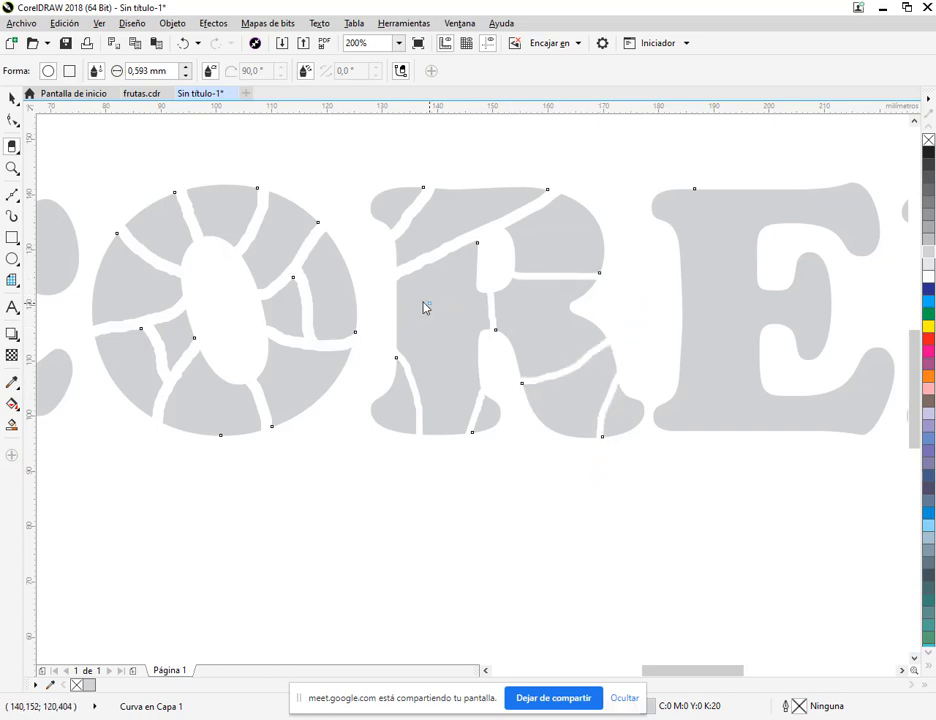
# Step: Cut irregular gaps through the E's upper serifs, middle arm, stem and lower left foot
pyautogui.moveTo(716, 681); pyautogui.dragTo(768, 681)
pyautogui.moveTo(302, 182); pyautogui.dragTo(267, 244)
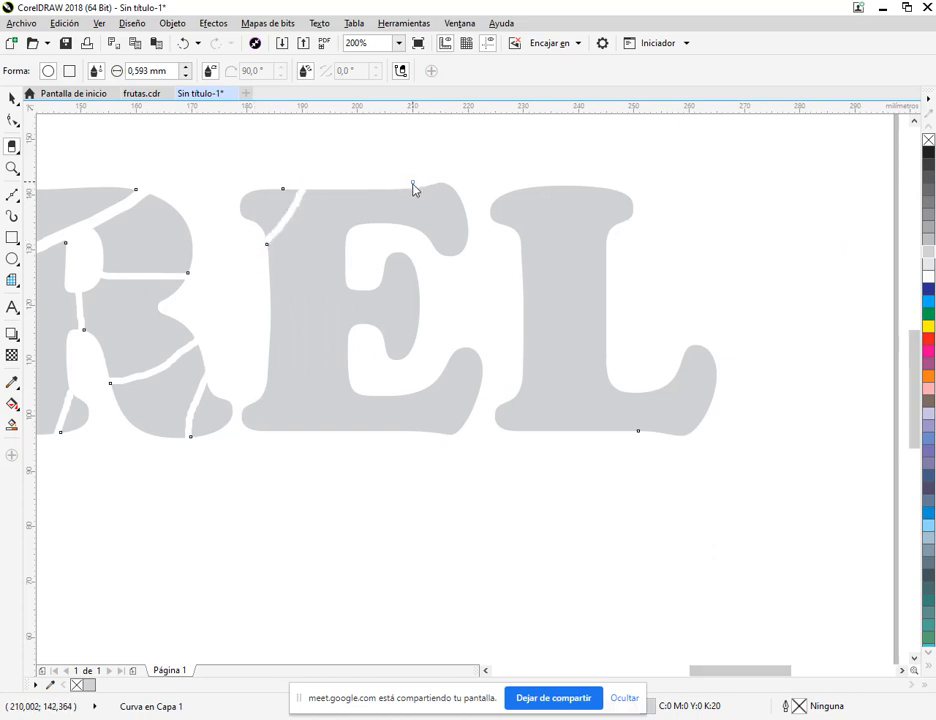
pyautogui.moveTo(415, 189)
pyautogui.mouseDown()
pyautogui.moveTo(412, 258)
pyautogui.moveTo(382, 248)
pyautogui.moveTo(378, 260)
pyautogui.moveTo(440, 328)
pyautogui.mouseUp()
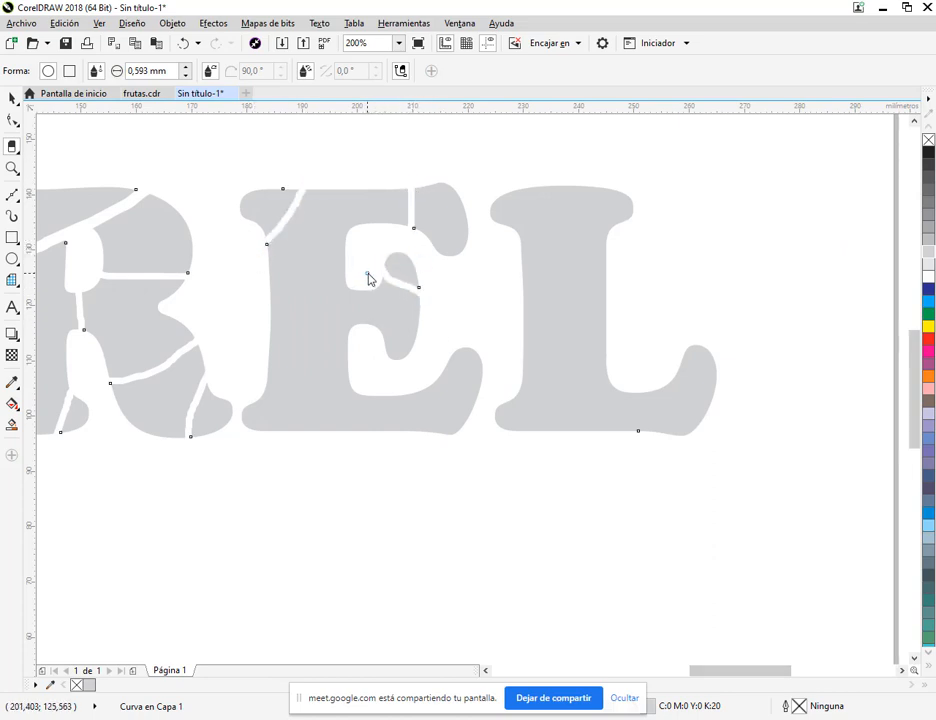
pyautogui.moveTo(368, 279); pyautogui.dragTo(365, 354)
pyautogui.moveTo(359, 255)
pyautogui.mouseDown()
pyautogui.moveTo(271, 300)
pyautogui.moveTo(263, 352)
pyautogui.moveTo(290, 432)
pyautogui.mouseUp()
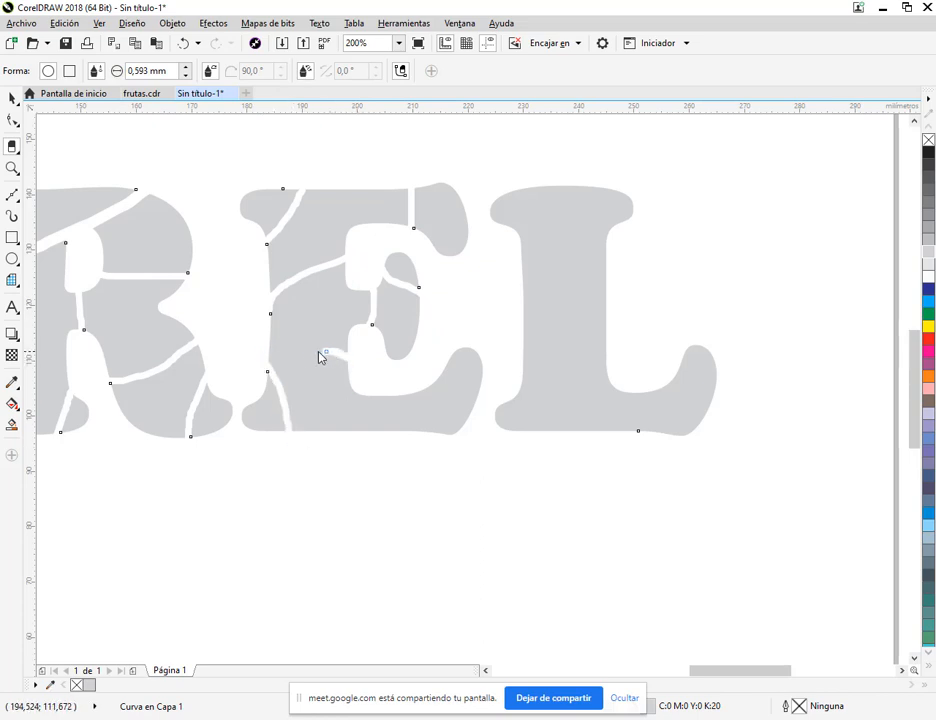
pyautogui.moveTo(320, 354); pyautogui.dragTo(244, 348)
# Step: Undo the lower right cut that overshoots into the L, recut the E's tip, and erase three gaps through its lower arm
pyautogui.moveTo(426, 381)
pyautogui.mouseDown()
pyautogui.moveTo(498, 406)
pyautogui.moveTo(426, 388)
pyautogui.mouseUp()
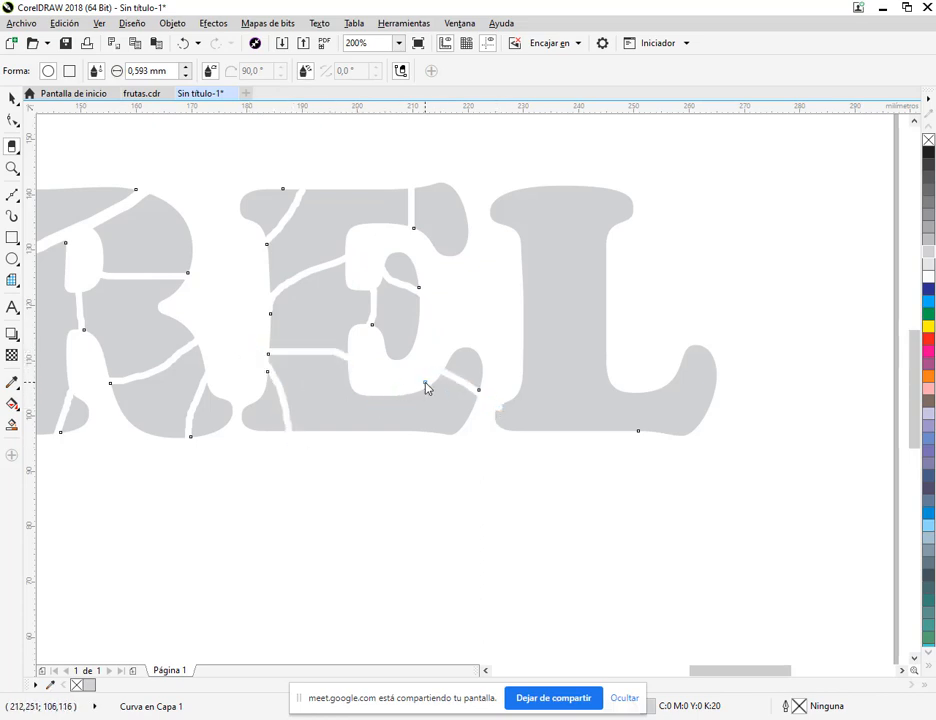
pyautogui.click(183, 43)
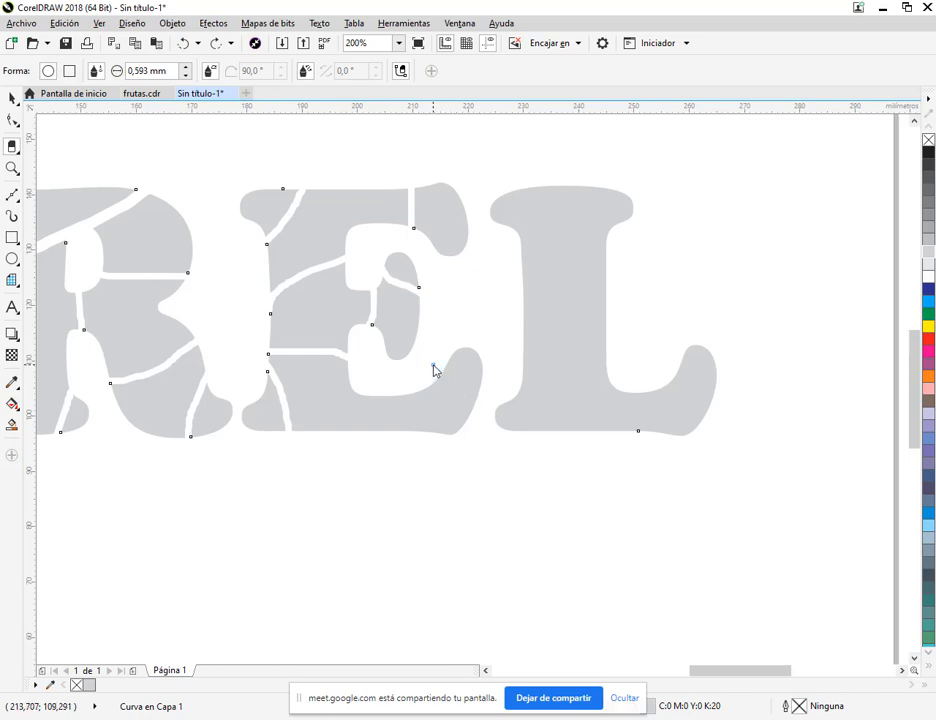
pyautogui.moveTo(421, 377); pyautogui.dragTo(455, 484)
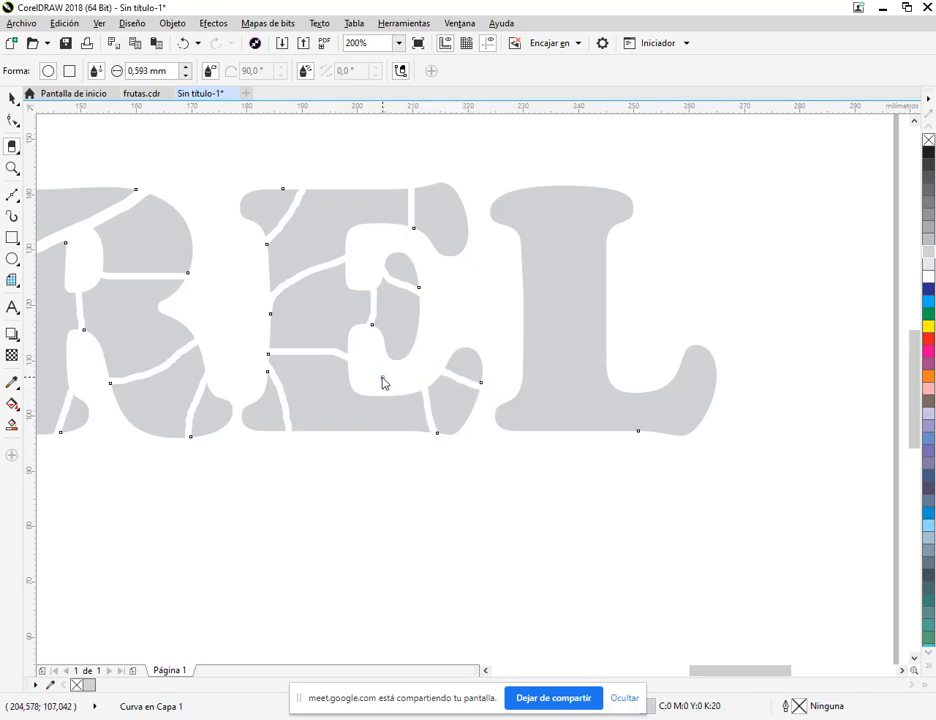
pyautogui.moveTo(383, 378)
pyautogui.mouseDown()
pyautogui.moveTo(388, 456)
pyautogui.moveTo(357, 369)
pyautogui.moveTo(337, 458)
pyautogui.mouseUp()
# Step: Split the L into irregular pieces with gaps through its upper serifs, stem, base and right tip
pyautogui.moveTo(537, 170); pyautogui.dragTo(524, 219)
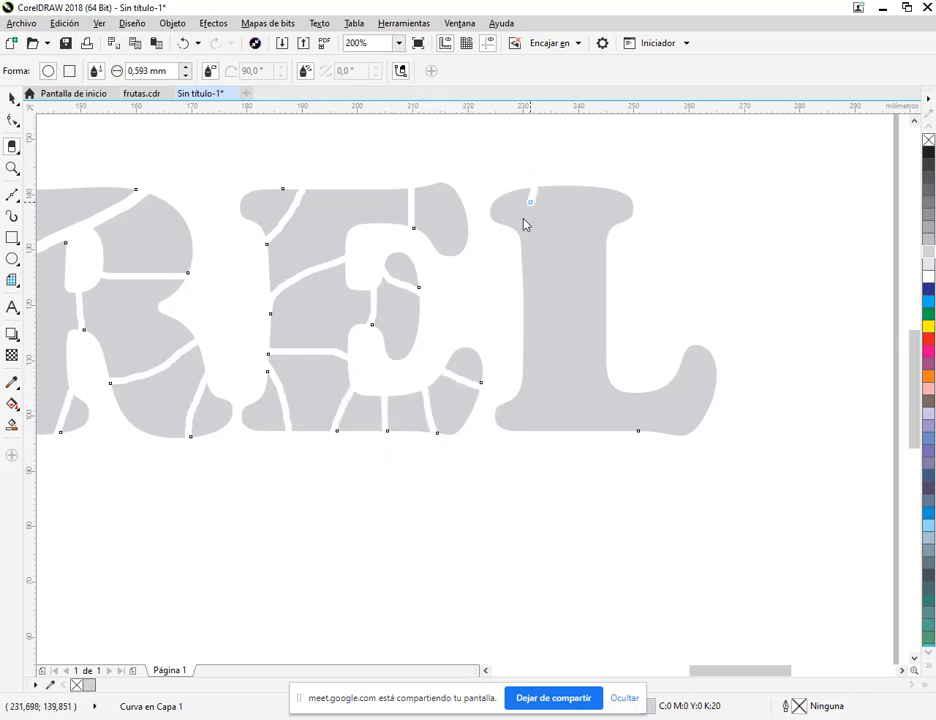
pyautogui.moveTo(581, 178); pyautogui.dragTo(627, 274)
pyautogui.moveTo(515, 265); pyautogui.dragTo(628, 272)
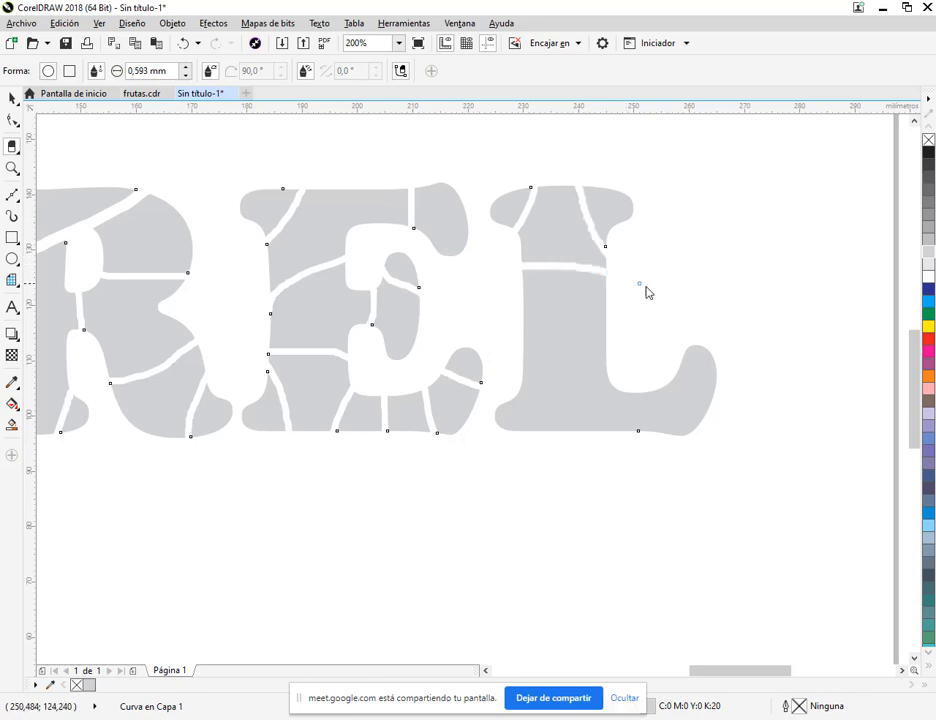
pyautogui.moveTo(674, 350)
pyautogui.mouseDown()
pyautogui.moveTo(714, 409)
pyautogui.moveTo(654, 416)
pyautogui.moveTo(653, 463)
pyautogui.mouseUp()
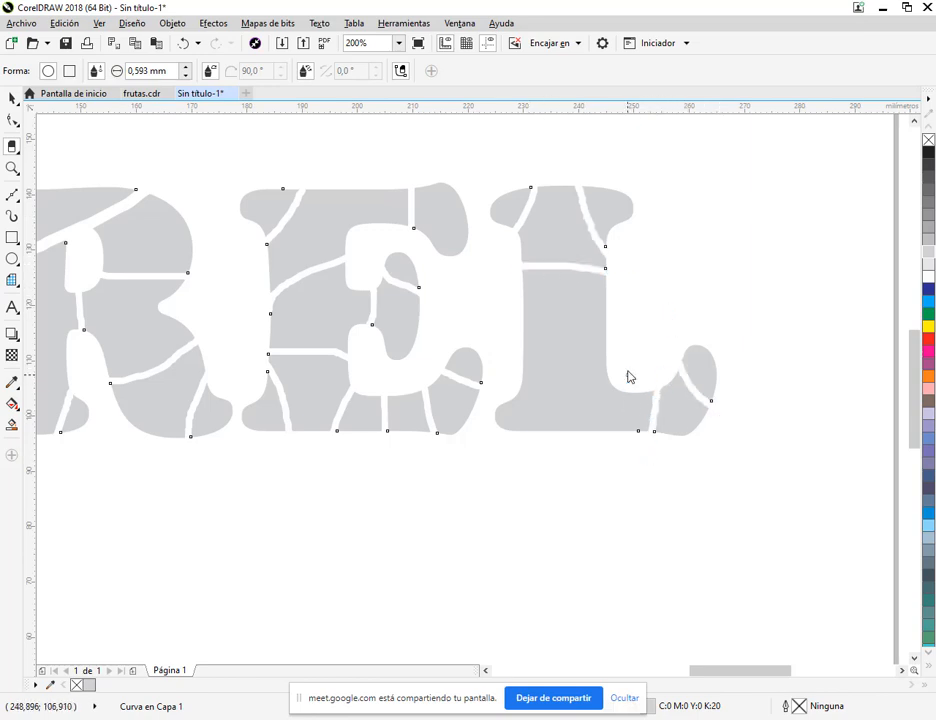
pyautogui.moveTo(629, 373); pyautogui.dragTo(563, 465)
pyautogui.moveTo(516, 358); pyautogui.dragTo(555, 428)
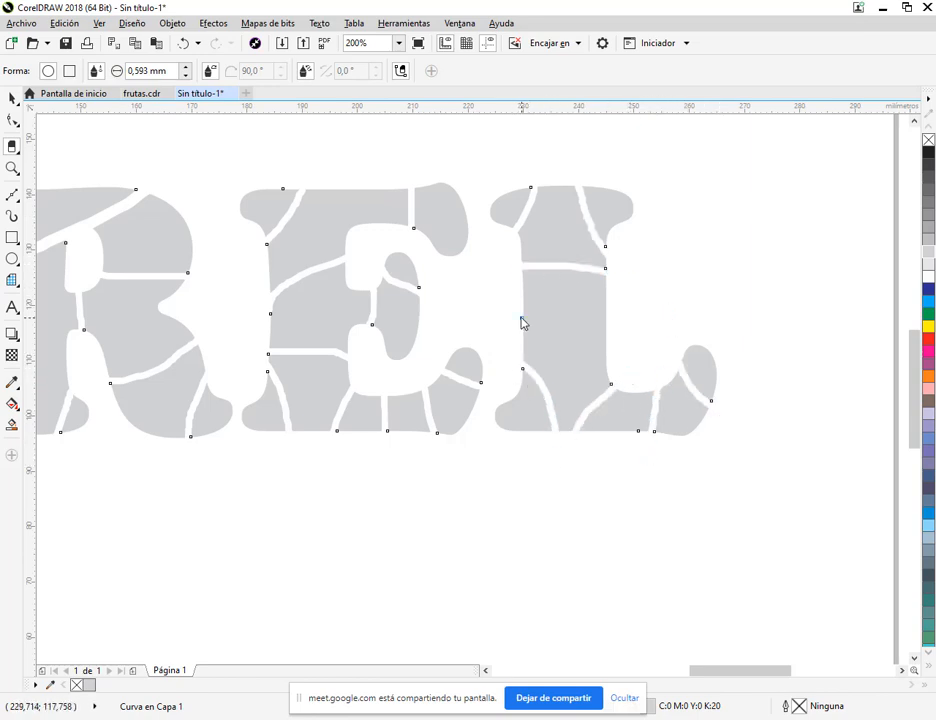
pyautogui.moveTo(522, 324); pyautogui.dragTo(623, 344)
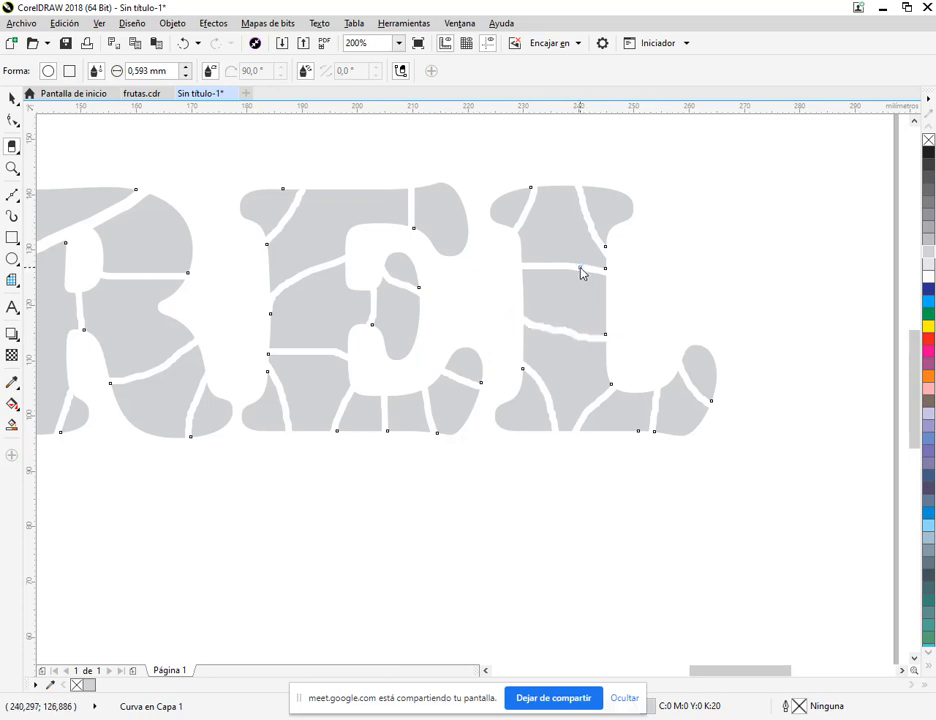
pyautogui.moveTo(582, 273); pyautogui.dragTo(550, 376)
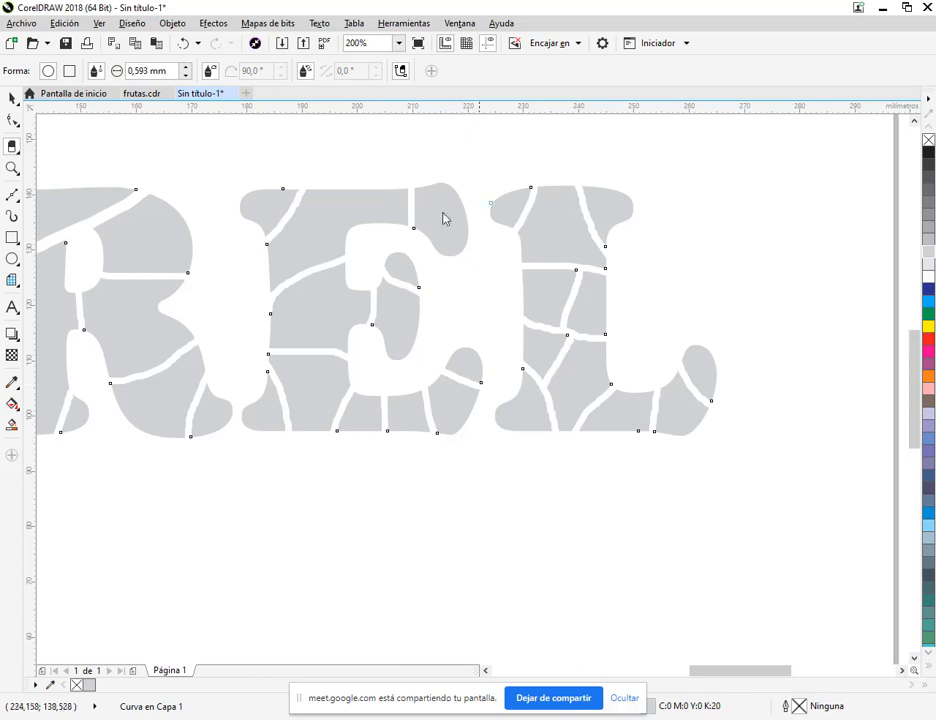
# Step: Cut another gap through the E's upper arm and one across the R's stem, and deselect the lettering
pyautogui.moveTo(336, 187); pyautogui.dragTo(360, 261)
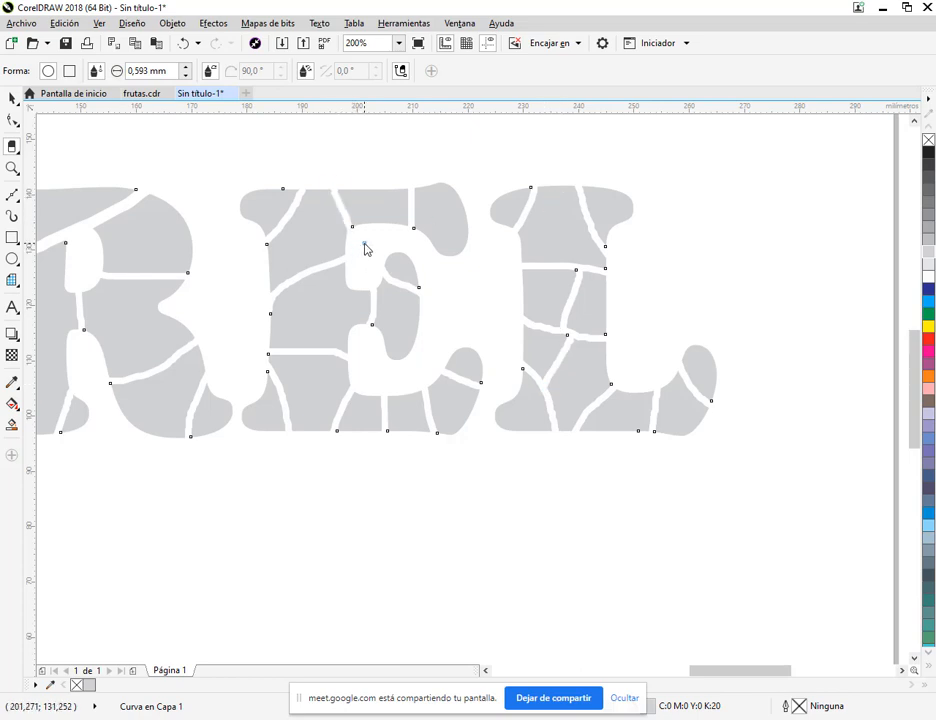
pyautogui.scroll(-2, 365, 249)
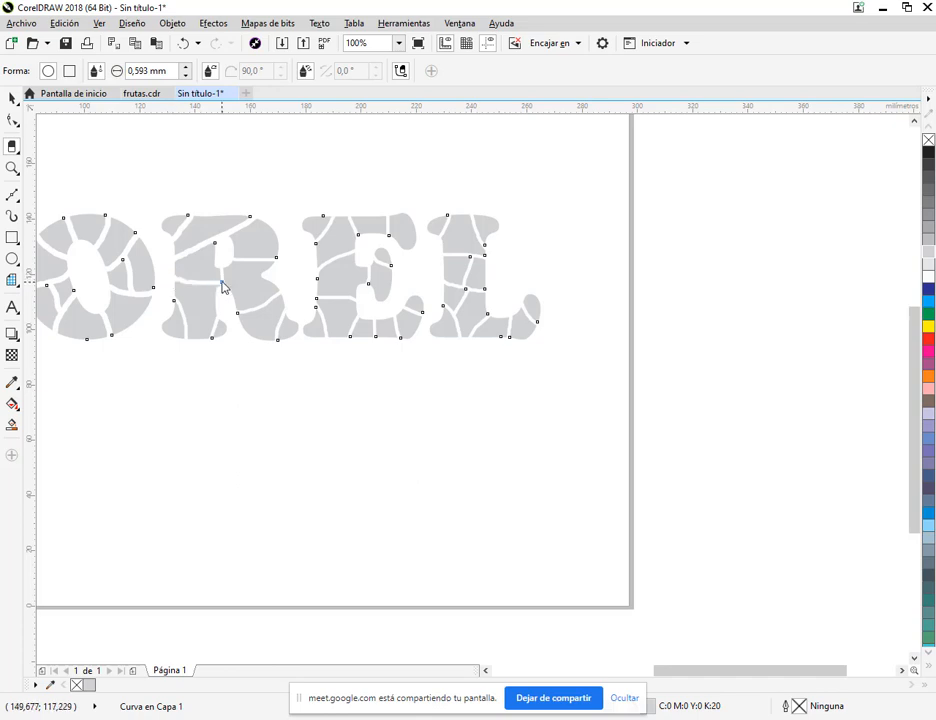
pyautogui.click(12, 99)
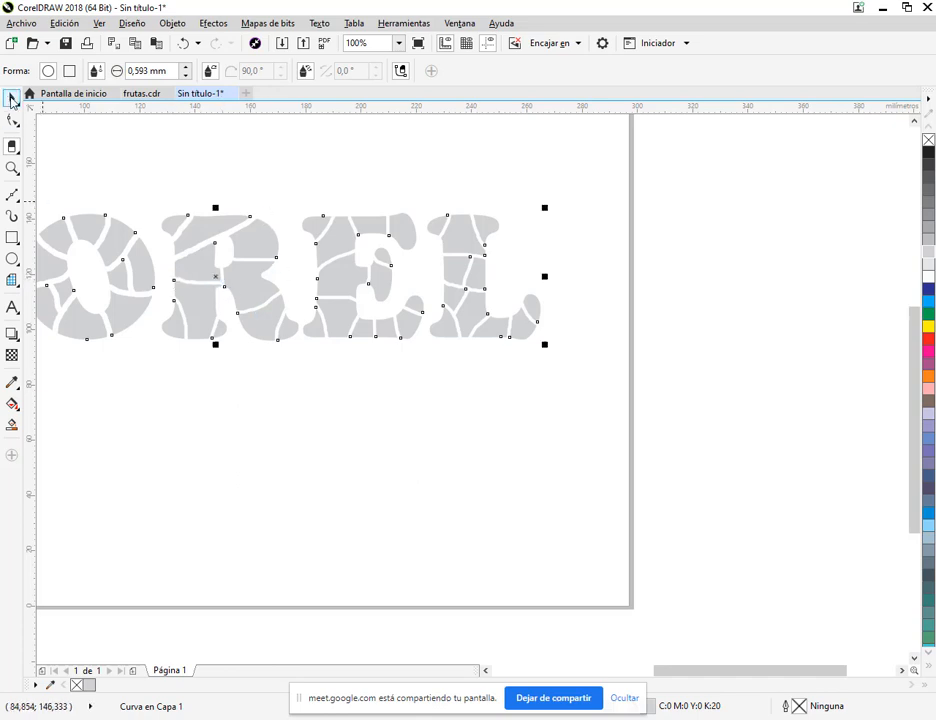
pyautogui.click(409, 146)
pyautogui.moveTo(458, 268); pyautogui.dragTo(508, 288)
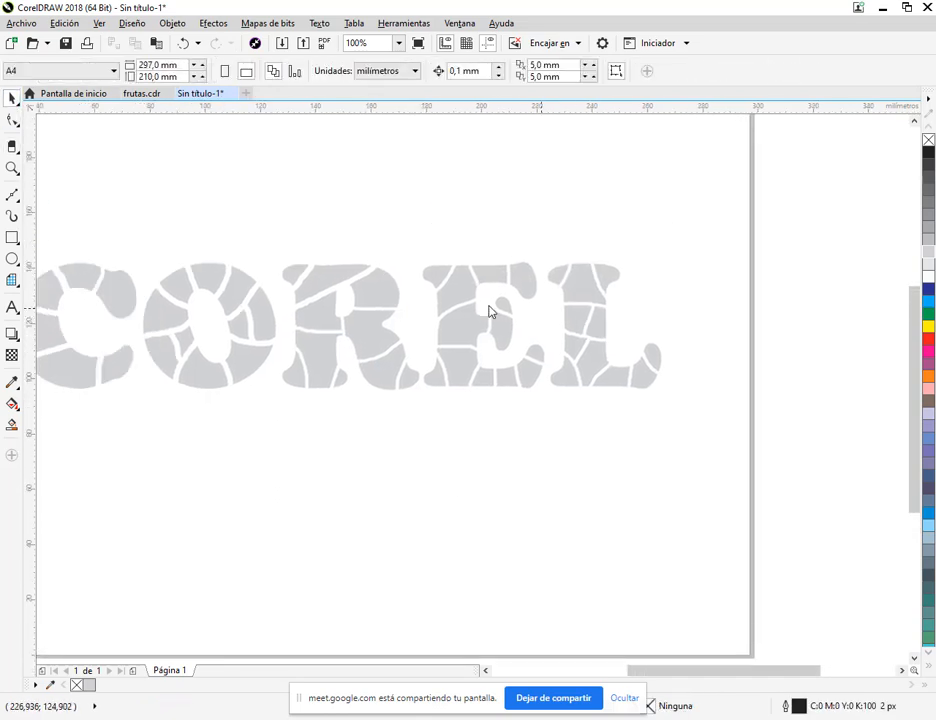
# Step: Fill the whole COREL lettering with yellow, replace the fill with red, and deselect it
pyautogui.click(466, 299)
pyautogui.click(927, 331)
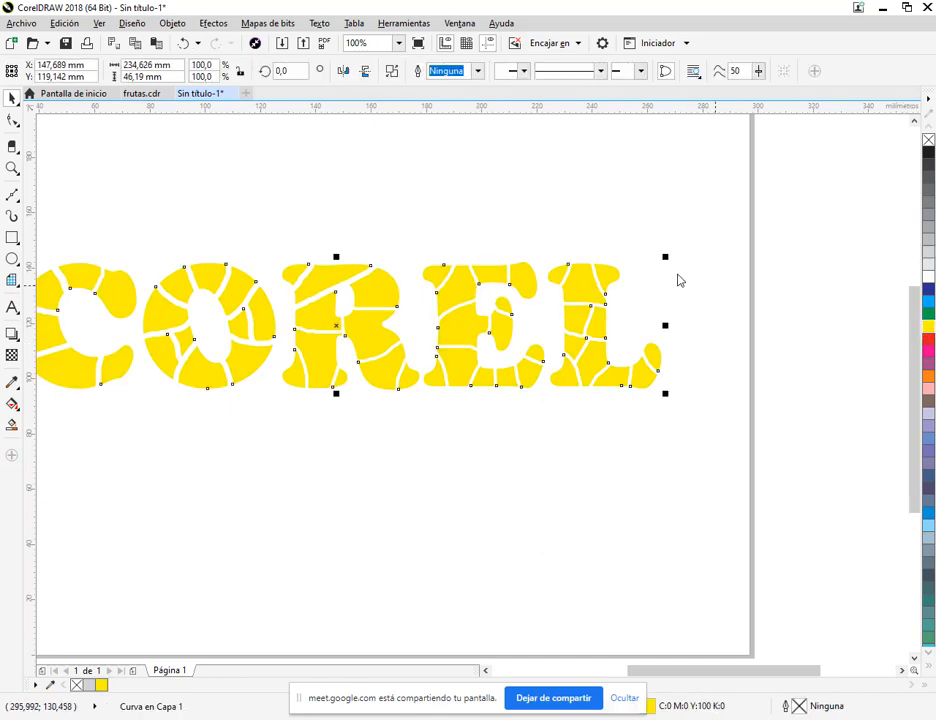
pyautogui.click(929, 341)
pyautogui.click(285, 311)
pyautogui.scroll(-1, 379, 299)
pyautogui.scroll(1, 372, 305)
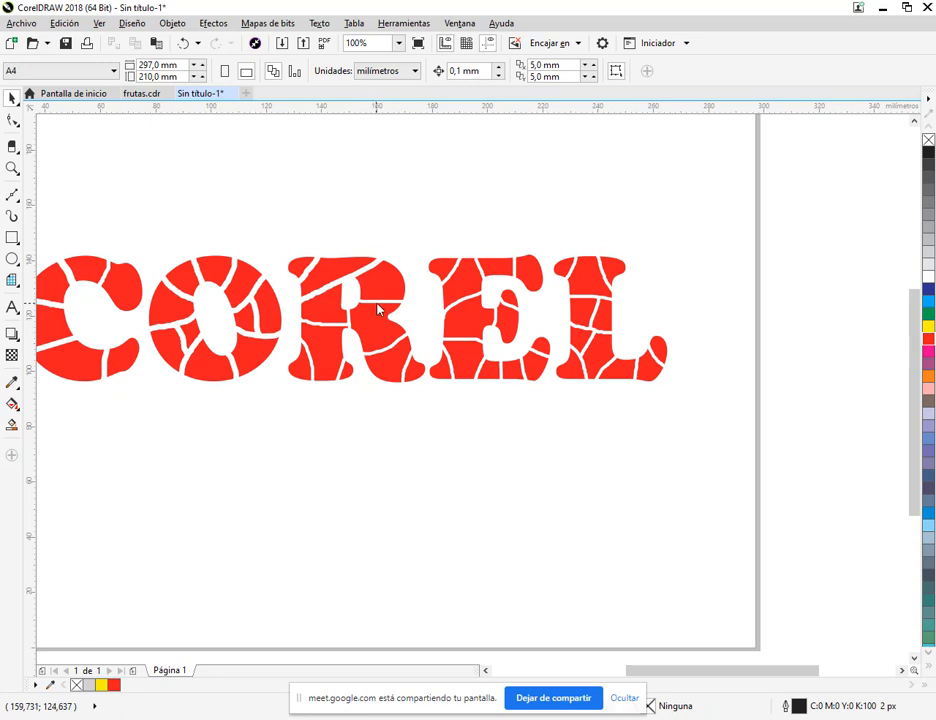
# Step: Break the red COREL curve apart into separate objects and deselect the pieces
pyautogui.hscroll(-2, 378, 310)
pyautogui.click(305, 291)
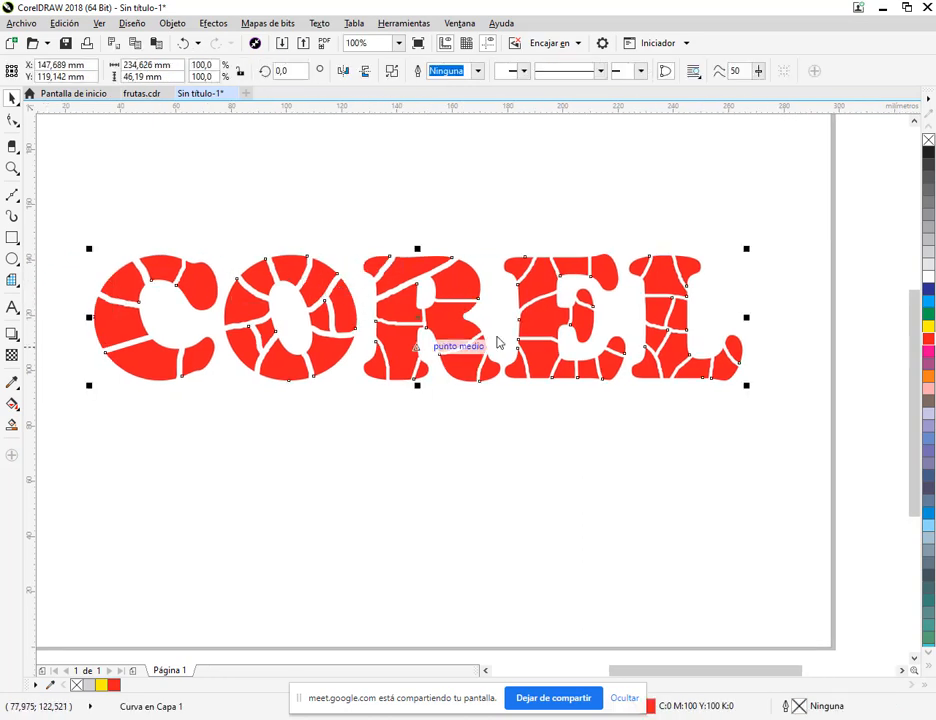
pyautogui.click(178, 23)
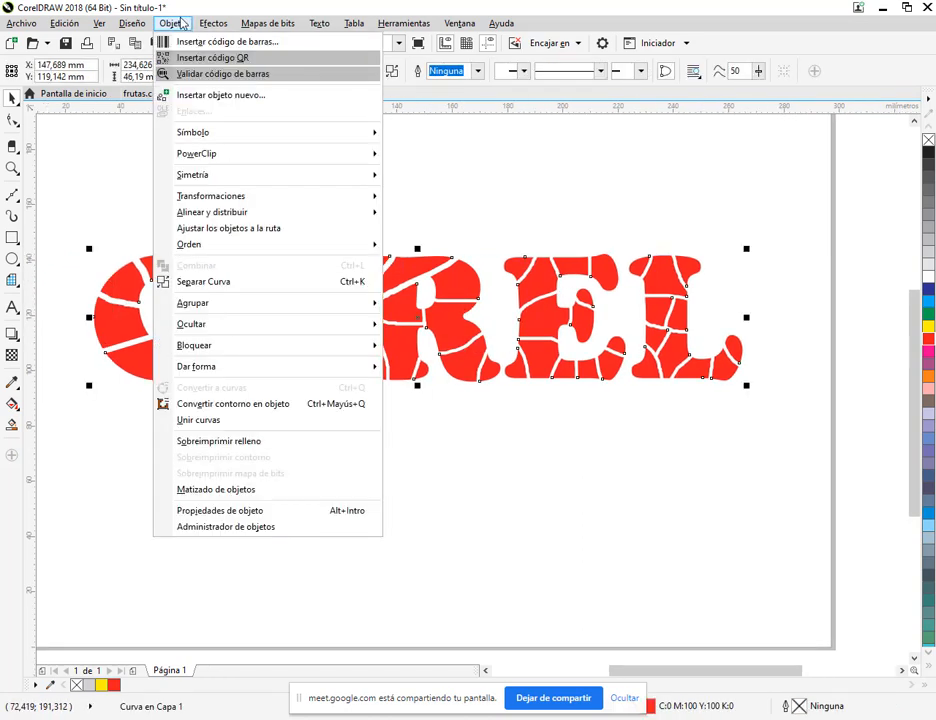
pyautogui.click(229, 291)
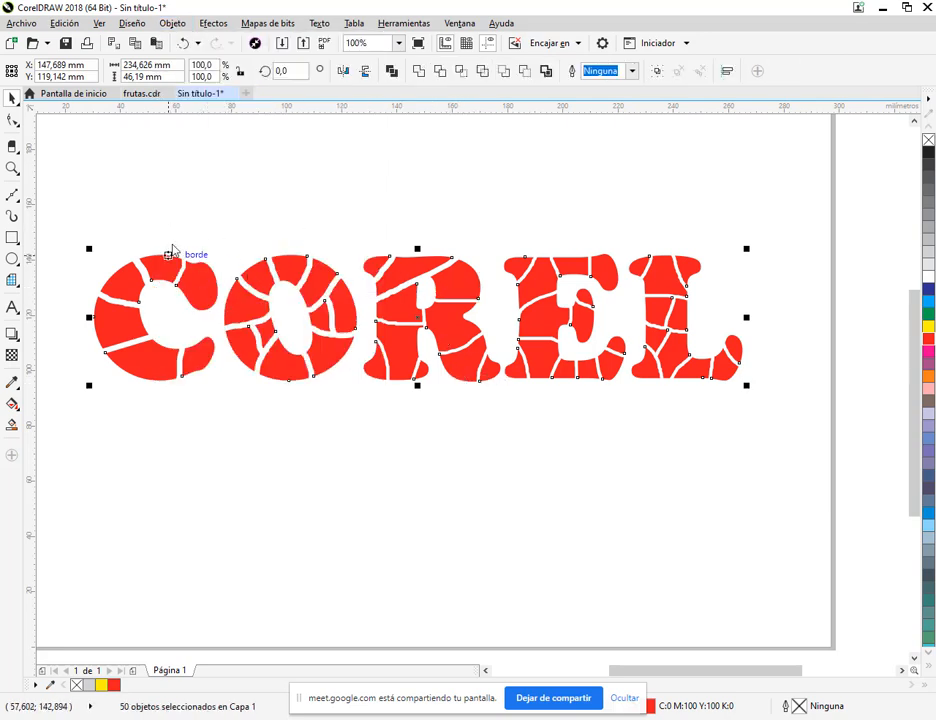
pyautogui.click(161, 467)
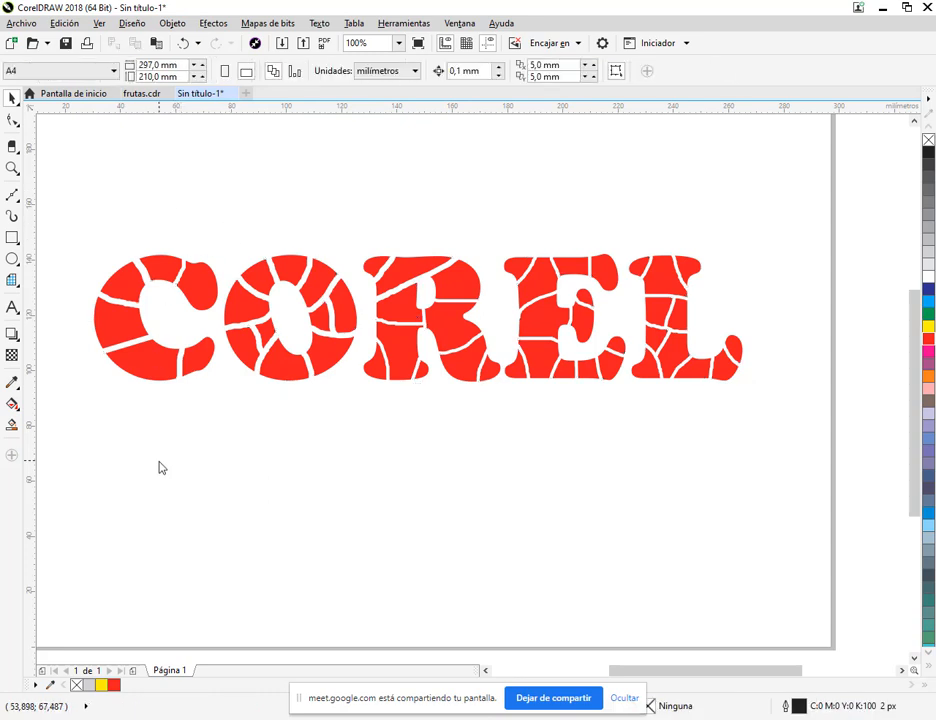
# Step: Fill the C's bottom piece with green, its upper tip with yellow, its upper-left piece with light blue and its left piece with pink
pyautogui.click(165, 372)
pyautogui.click(928, 316)
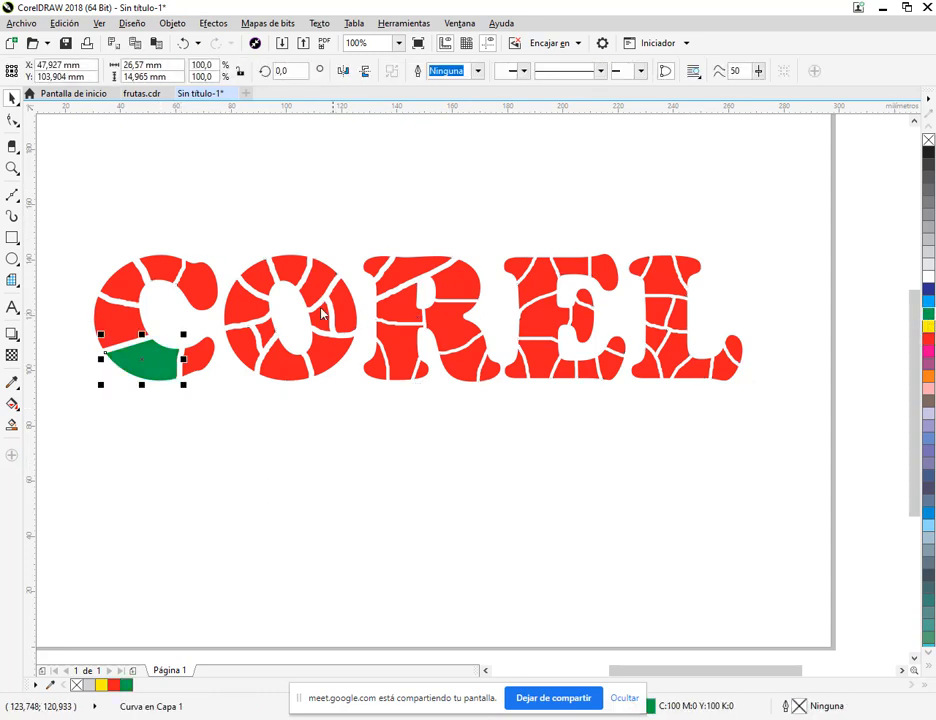
pyautogui.click(208, 298)
pyautogui.click(928, 326)
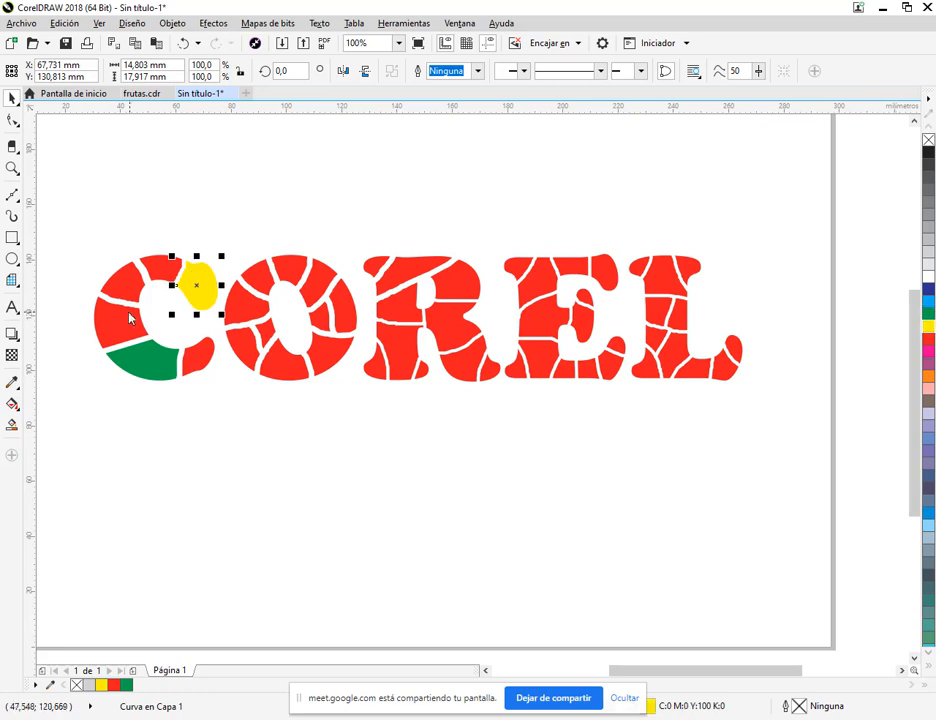
pyautogui.click(120, 284)
pyautogui.click(928, 300)
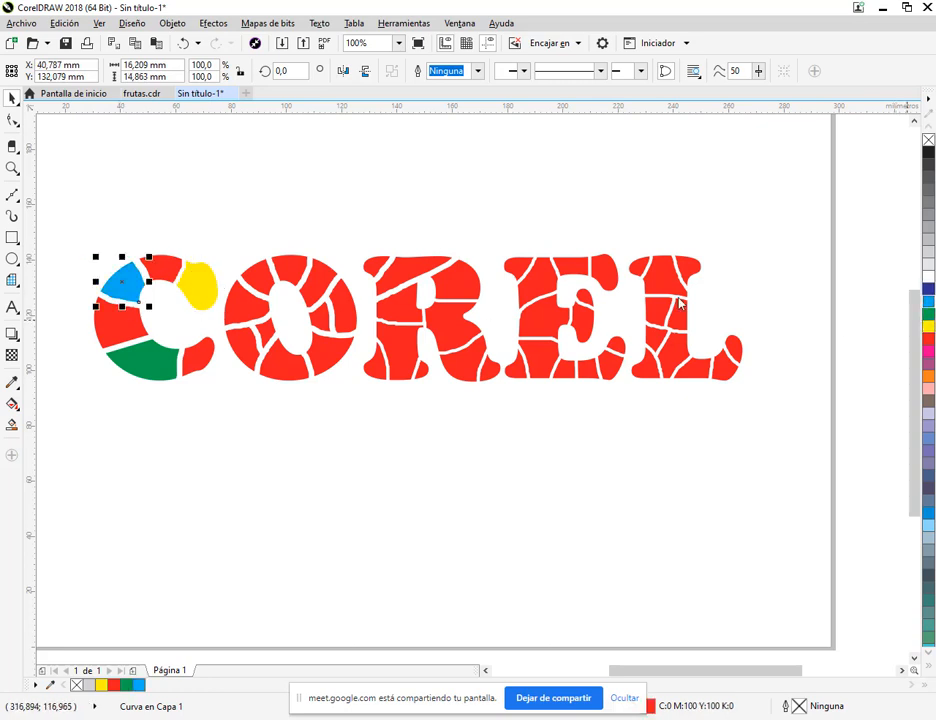
pyautogui.click(120, 324)
pyautogui.click(928, 390)
# Step: Fill the O's left piece with orange and its upper-right piece with yellow
pyautogui.click(245, 300)
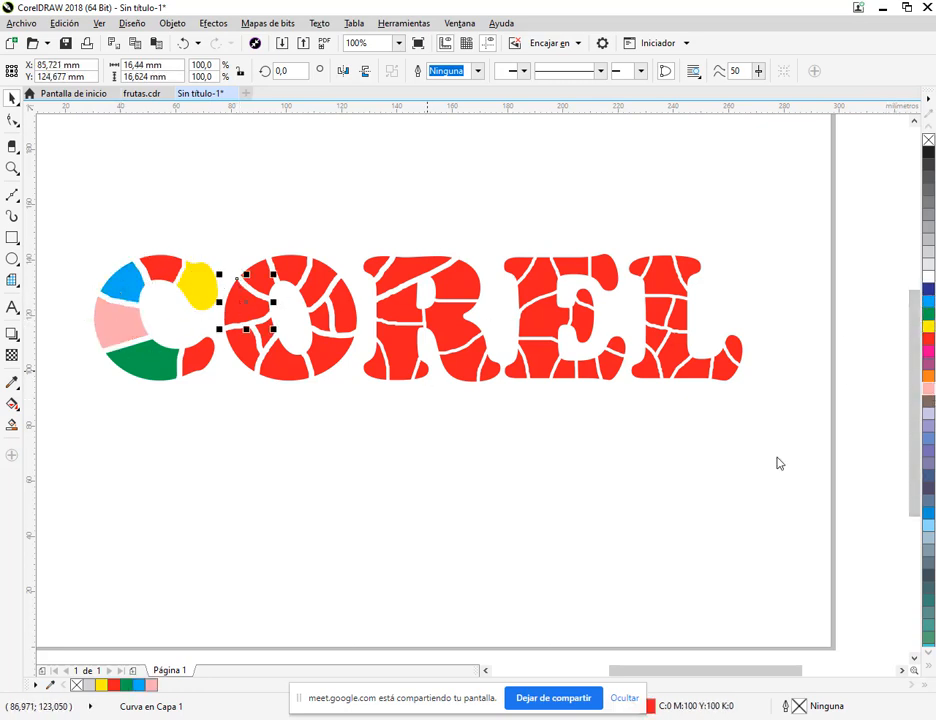
pyautogui.click(928, 377)
pyautogui.click(318, 288)
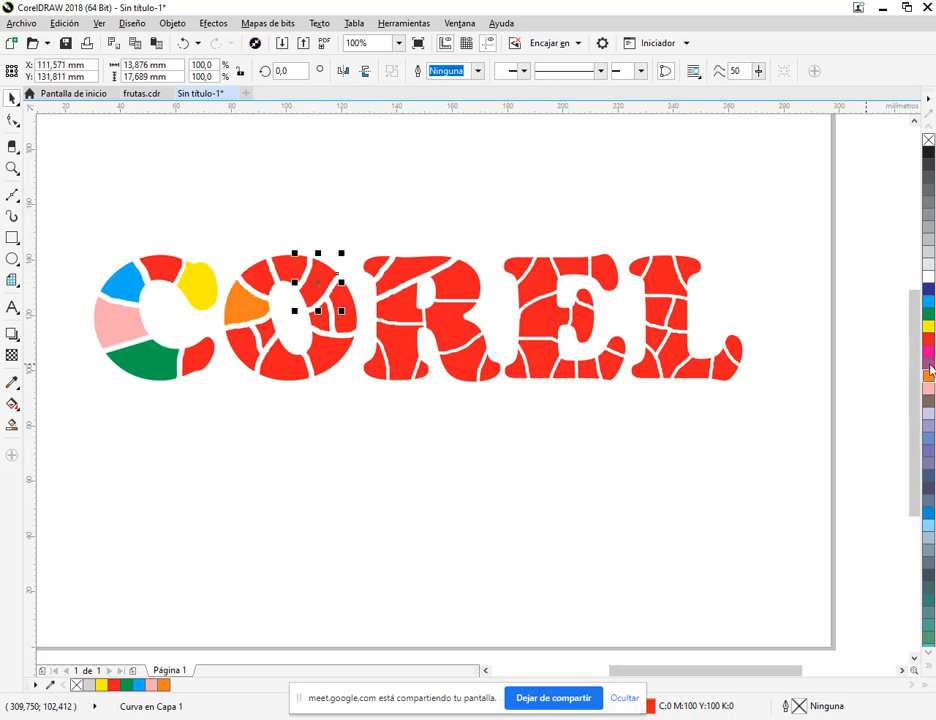
pyautogui.click(928, 327)
pyautogui.scroll(1, 319, 285)
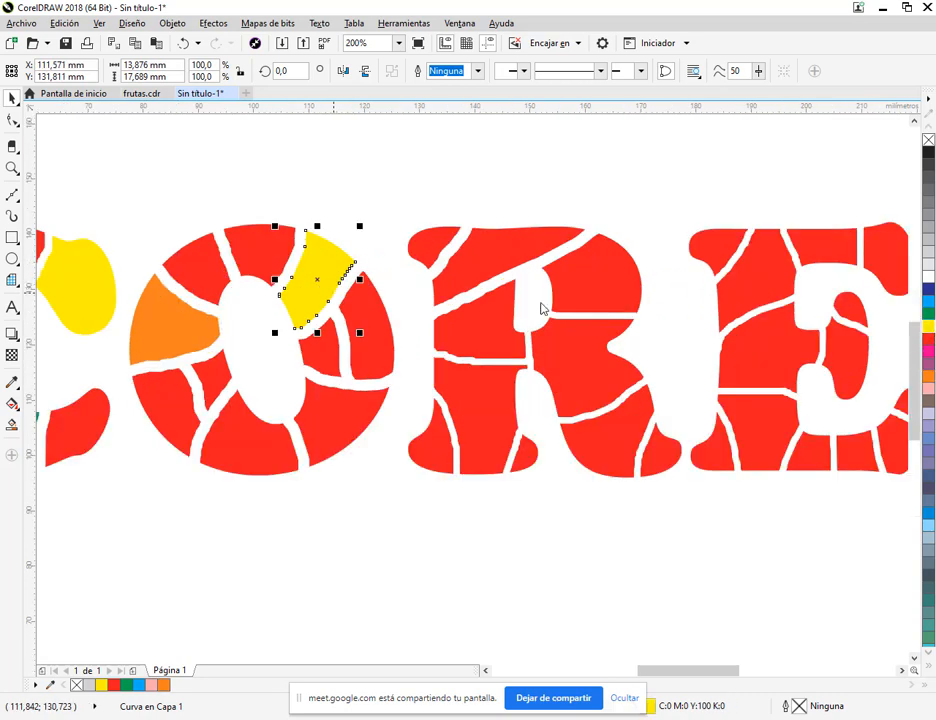
# Step: Fill the O's outer right piece with light blue and its lower-right piece with dark blue, and deselect it
pyautogui.click(366, 330)
pyautogui.click(928, 512)
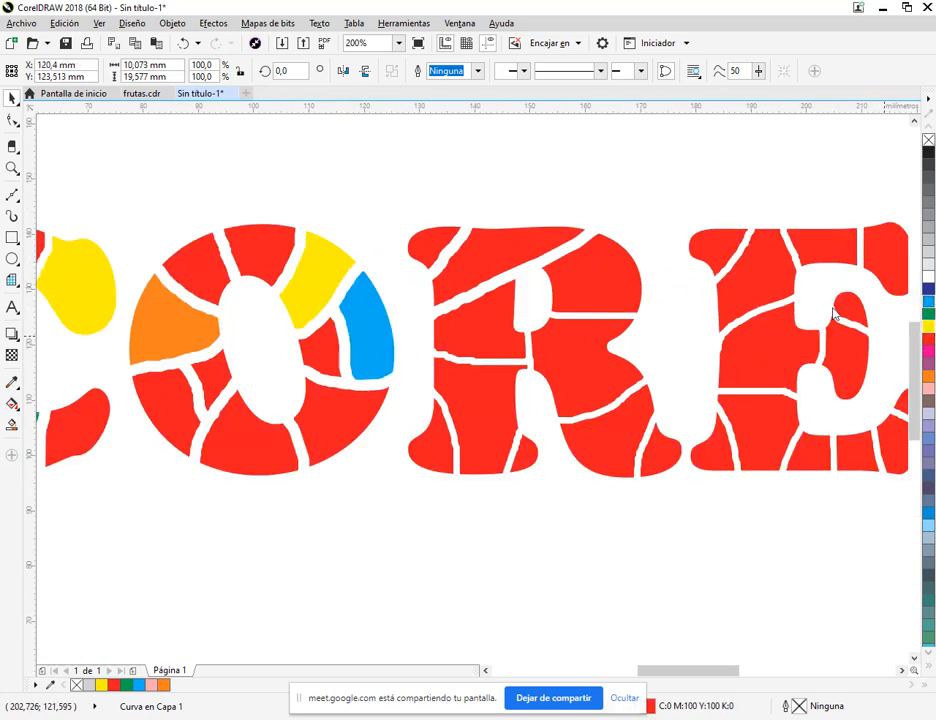
pyautogui.click(323, 411)
pyautogui.click(928, 289)
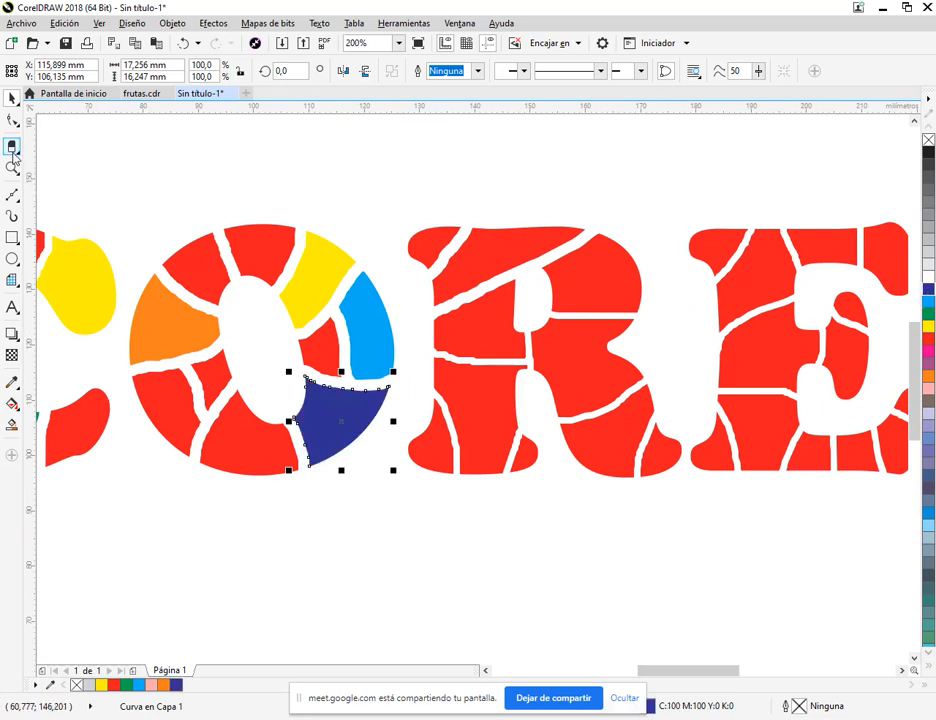
pyautogui.click(14, 152)
pyautogui.click(12, 119)
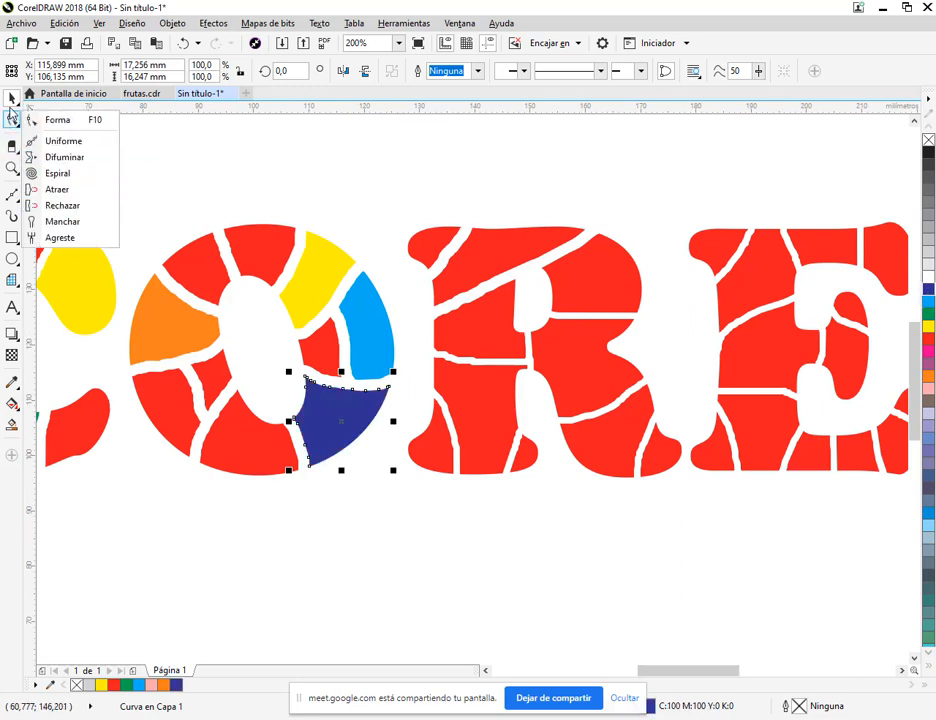
pyautogui.click(12, 97)
pyautogui.click(391, 196)
pyautogui.scroll(-2, 357, 241)
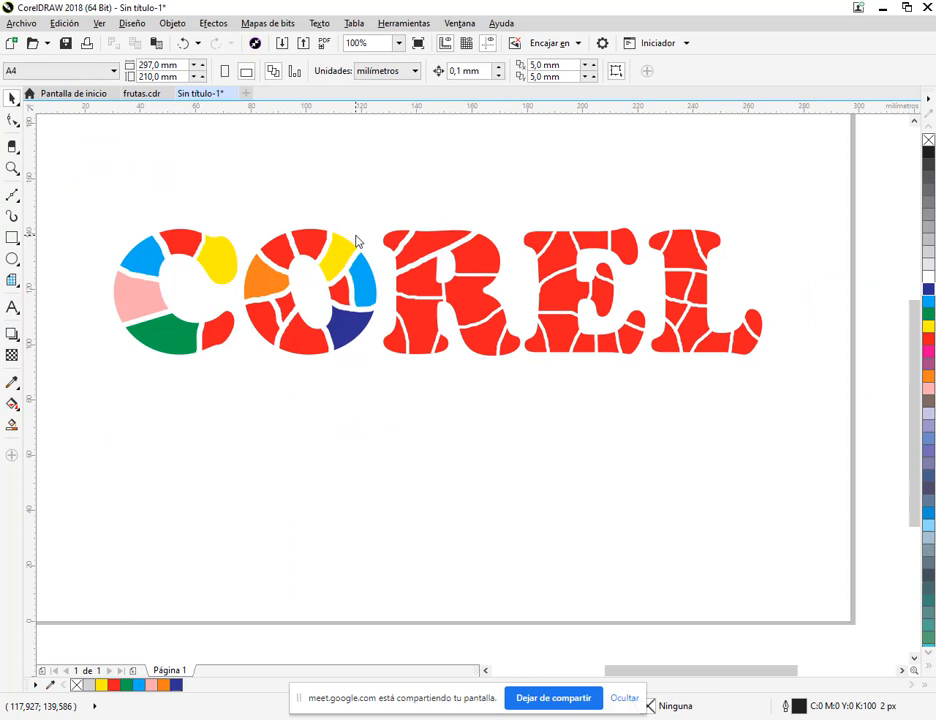
# Step: Draw a rectangle about 81 × 28 mm in the empty area below the lettering and deselect it
pyautogui.click(12, 237)
pyautogui.moveTo(238, 470); pyautogui.dragTo(462, 546)
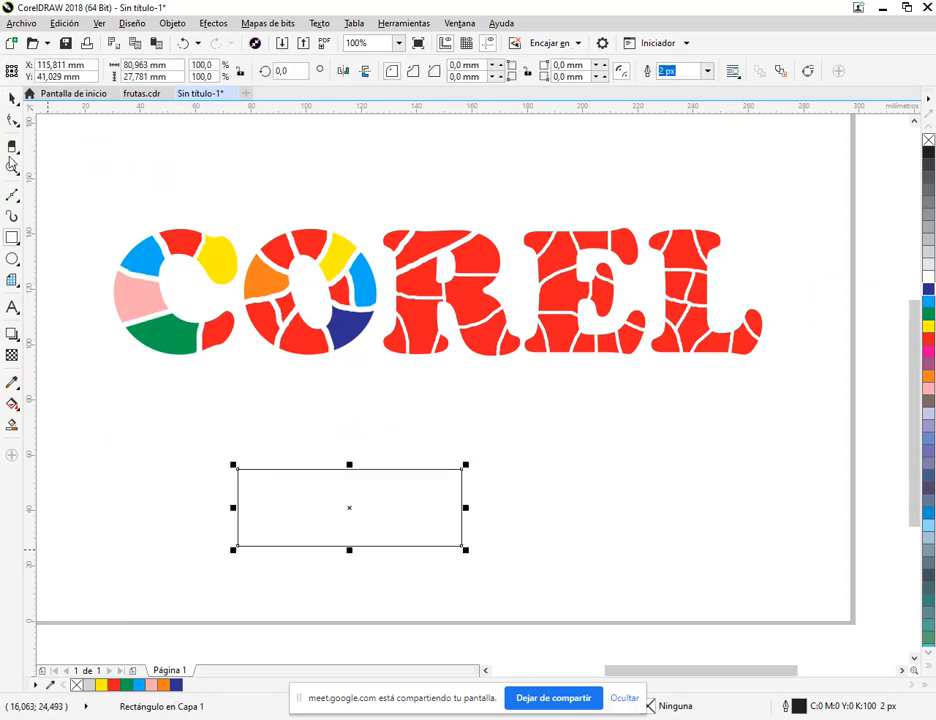
pyautogui.click(73, 312)
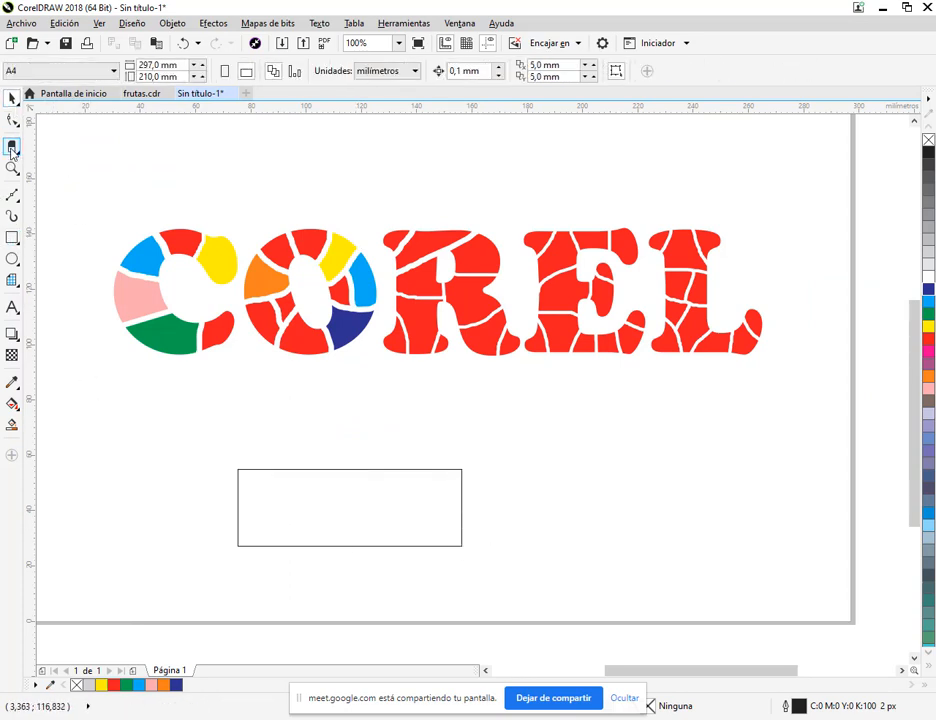
# Step: Erase three irregular gaps across the rectangle with the 0.593 mm Eraser
pyautogui.click(12, 148)
pyautogui.moveTo(287, 579); pyautogui.dragTo(289, 575)
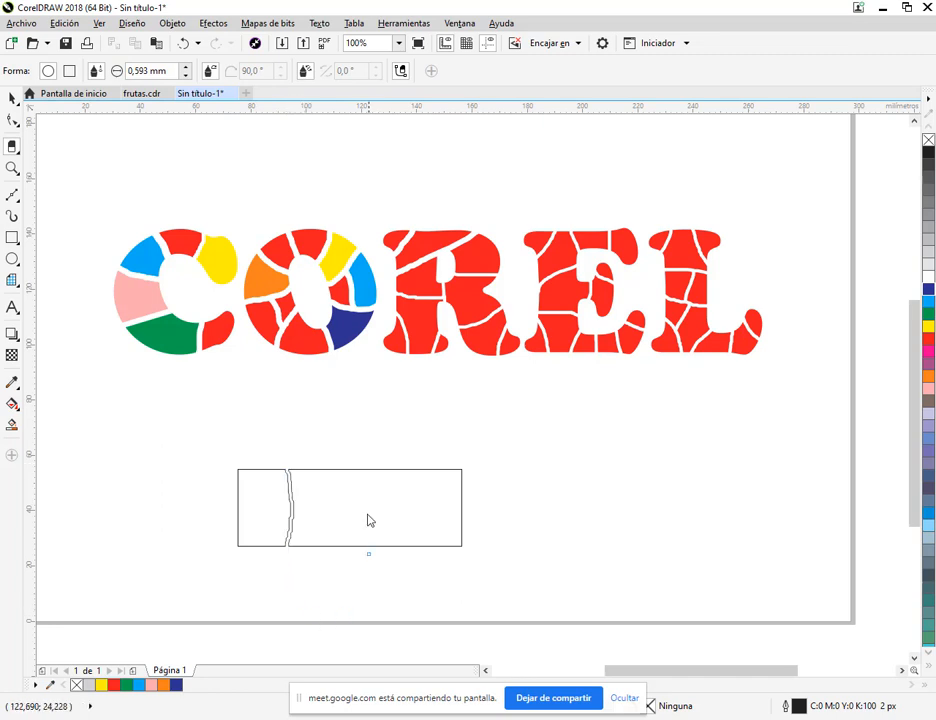
pyautogui.moveTo(360, 466)
pyautogui.mouseDown()
pyautogui.moveTo(382, 547)
pyautogui.moveTo(376, 606)
pyautogui.mouseUp()
pyautogui.moveTo(414, 462); pyautogui.dragTo(466, 548)
pyautogui.press('space')
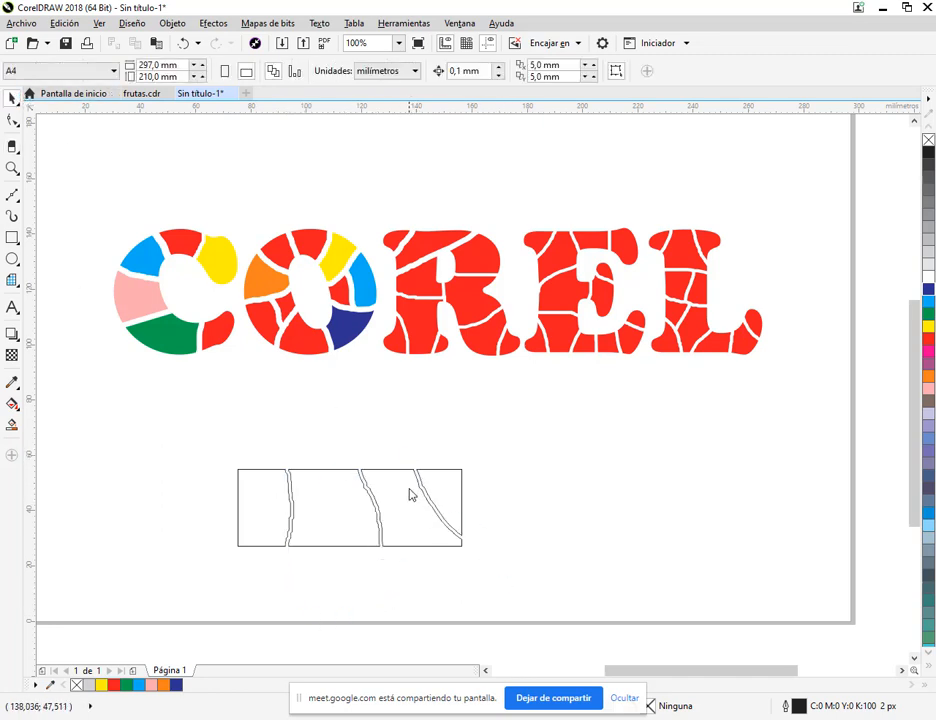
# Step: Move the cut rectangle slightly upward as one object and delete it
pyautogui.click(463, 517)
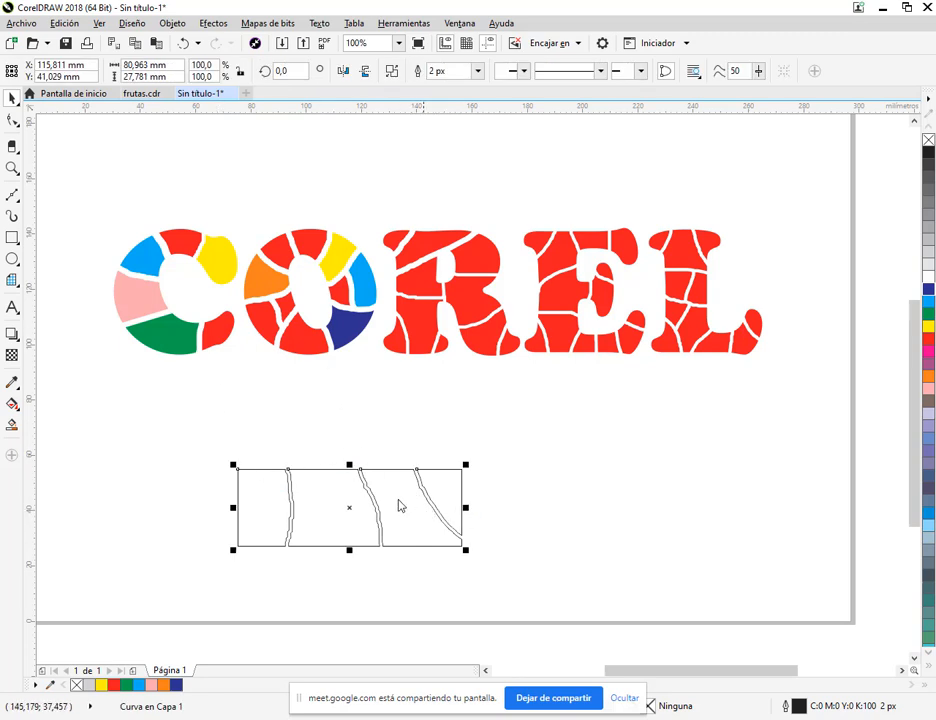
pyautogui.moveTo(399, 506); pyautogui.dragTo(389, 470)
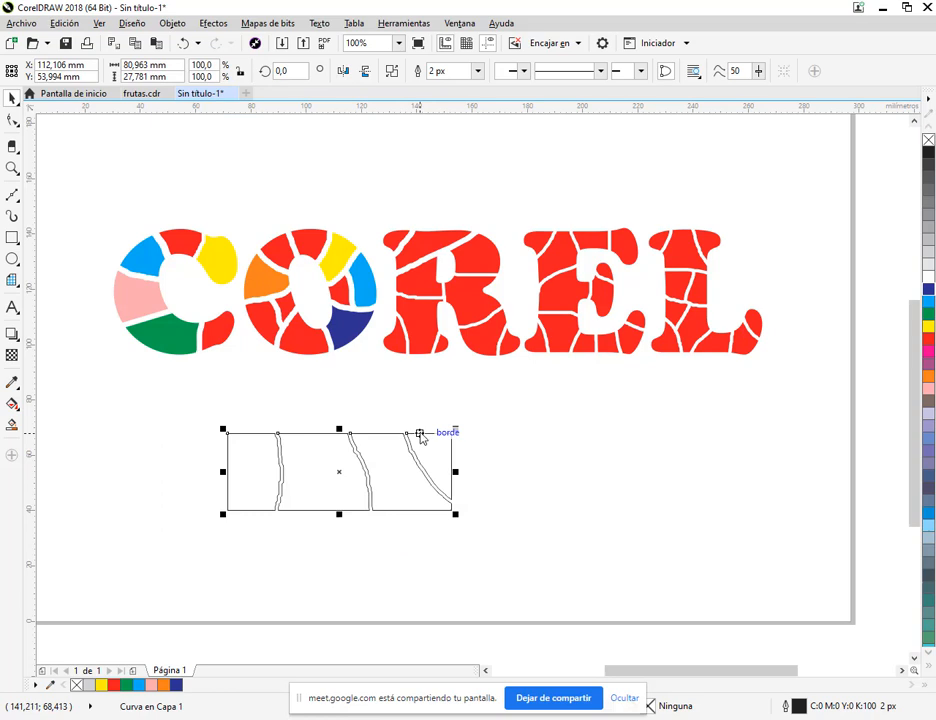
pyautogui.press('Delete')
# Step: Fill the R's top piece with green, its middle-right piece with yellow and its lower-left stem with pink, and deselect it
pyautogui.click(445, 241)
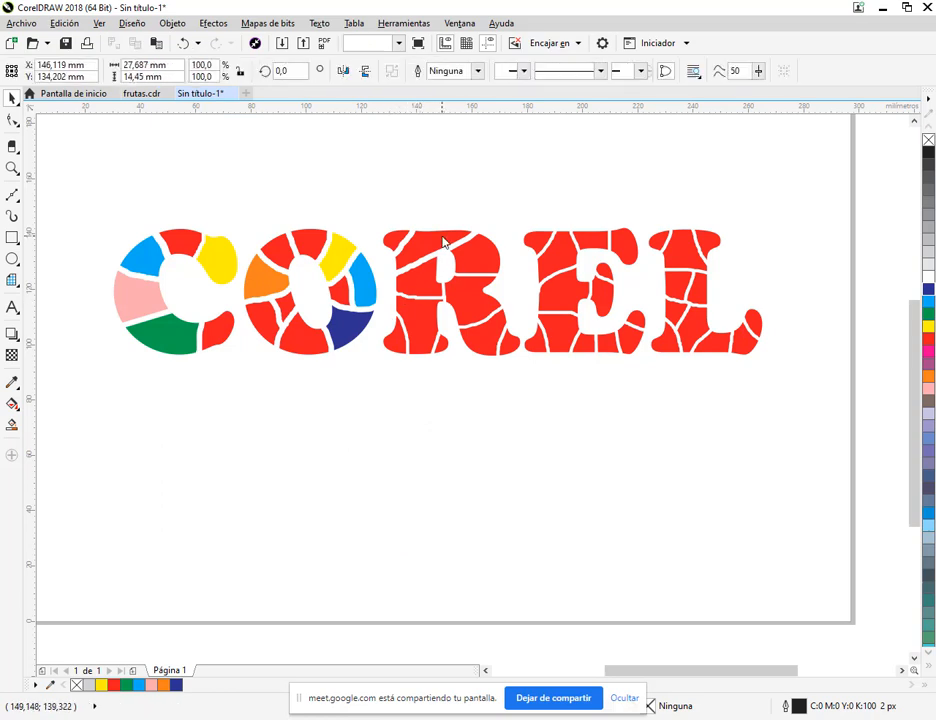
pyautogui.click(927, 313)
pyautogui.click(472, 300)
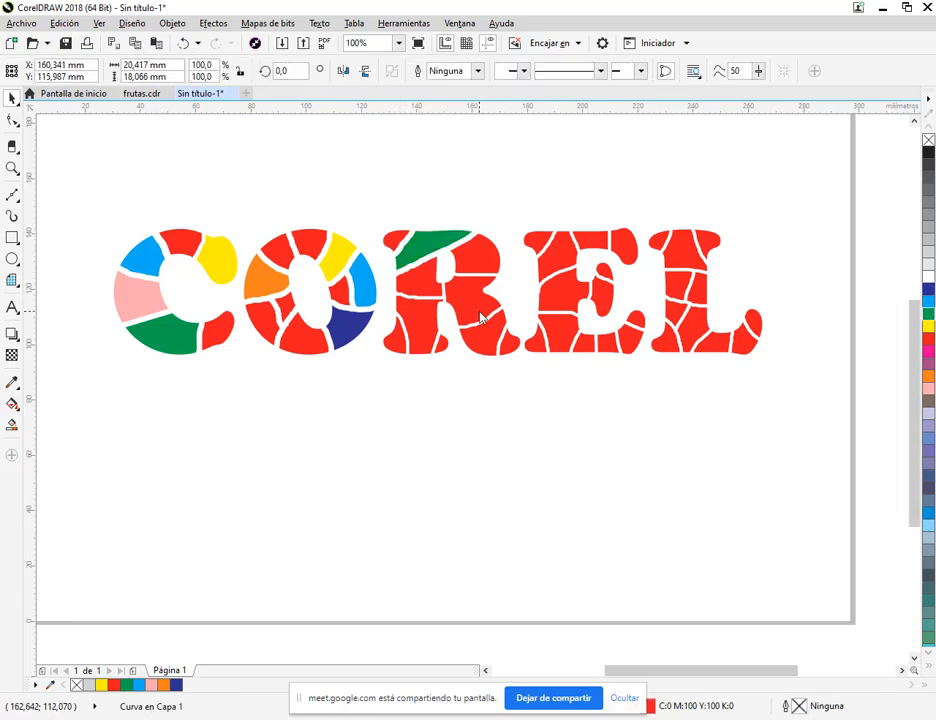
pyautogui.click(929, 327)
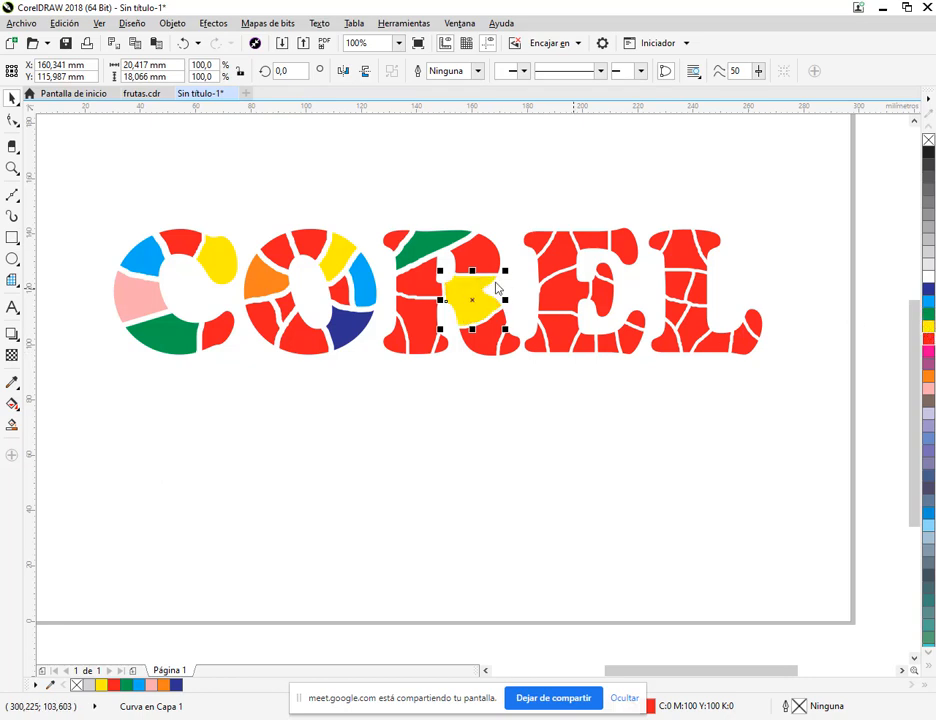
pyautogui.click(434, 324)
pyautogui.click(928, 388)
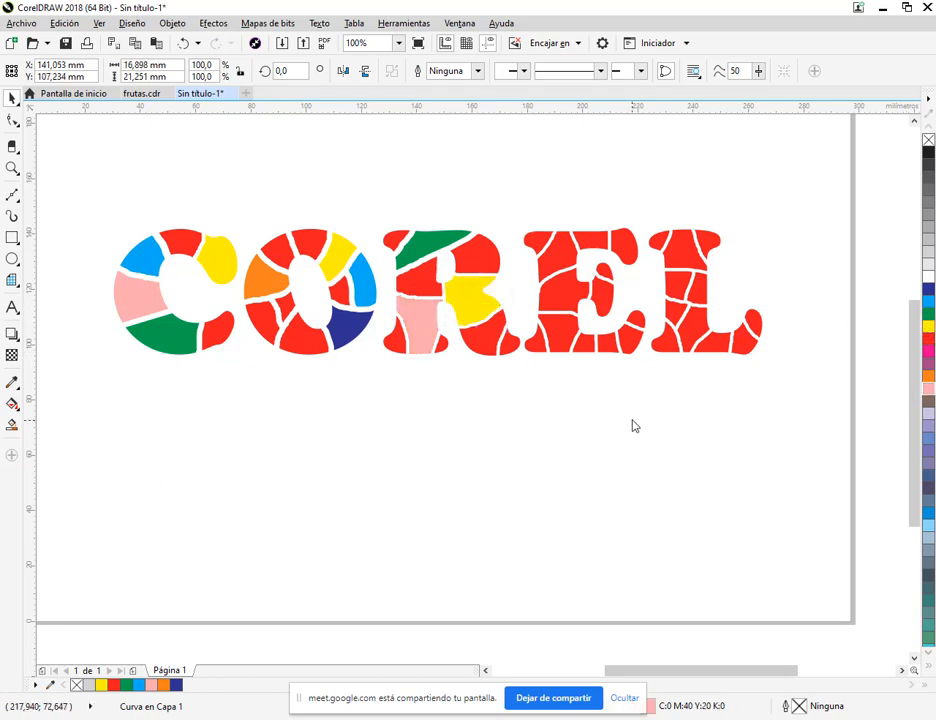
pyautogui.click(633, 426)
# Step: Select all the pieces of the COREL lettering and group them
pyautogui.scroll(-2, 484, 272)
pyautogui.scroll(2, 484, 272)
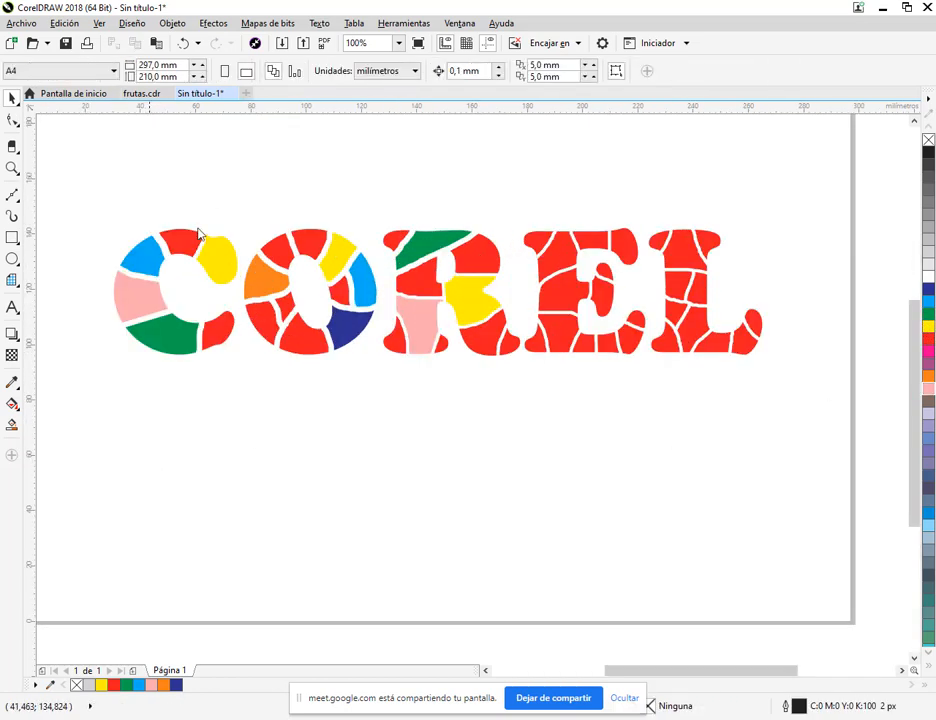
pyautogui.moveTo(99, 189); pyautogui.dragTo(800, 426)
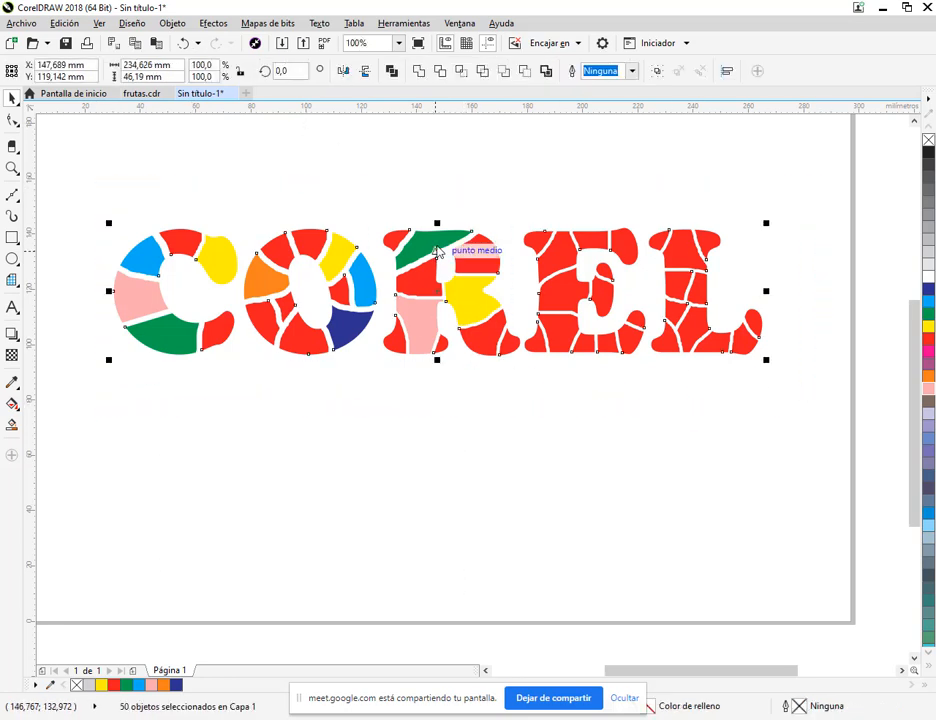
pyautogui.rightClick(438, 249)
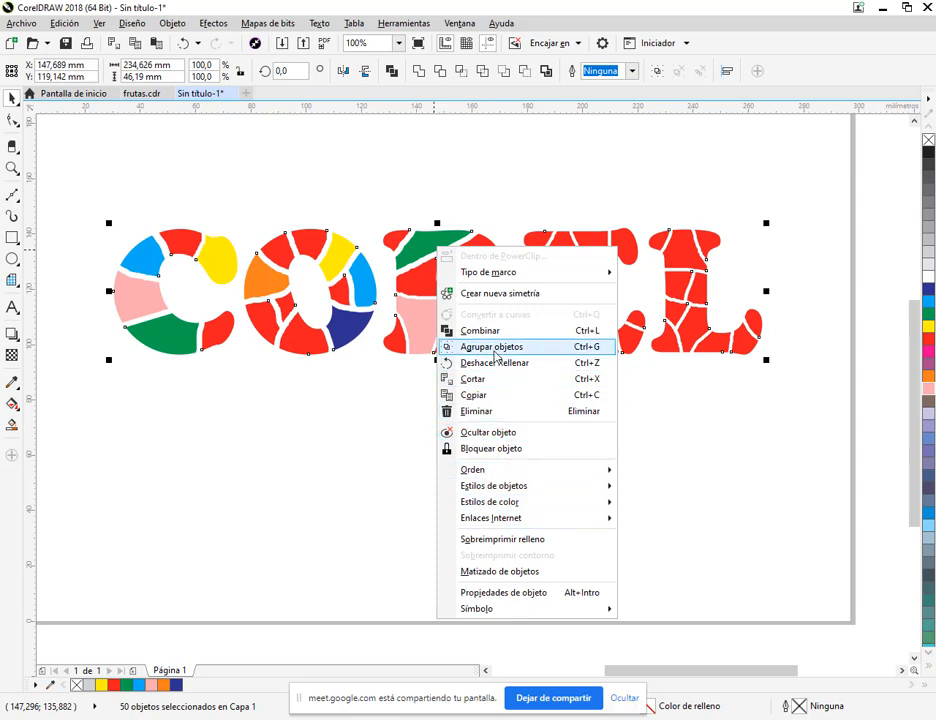
pyautogui.click(491, 346)
# Step: Check the finished lettering on page 208 of the manual, return to CorelDRAW and activate the Drop Shadow tool
pyautogui.hotkey('alt', 'Tab')
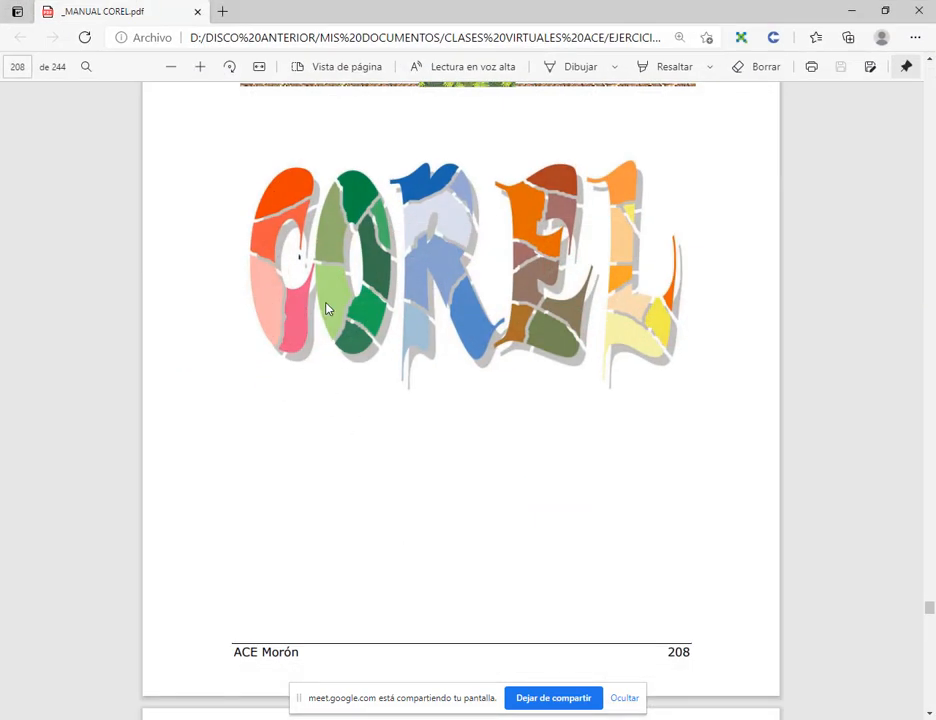
pyautogui.click(853, 10)
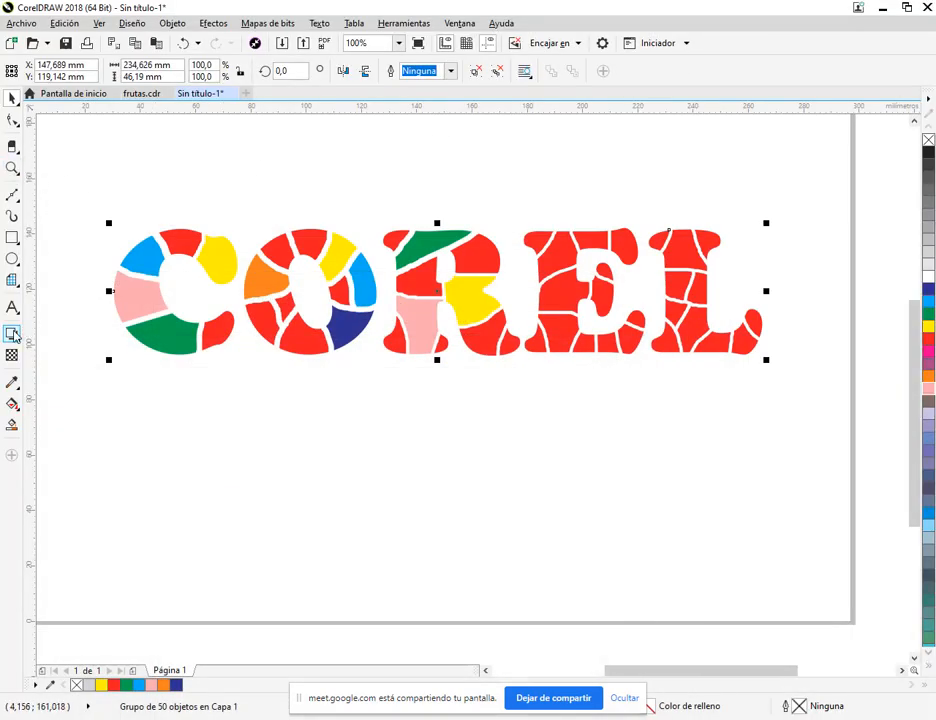
pyautogui.click(14, 337)
pyautogui.click(55, 332)
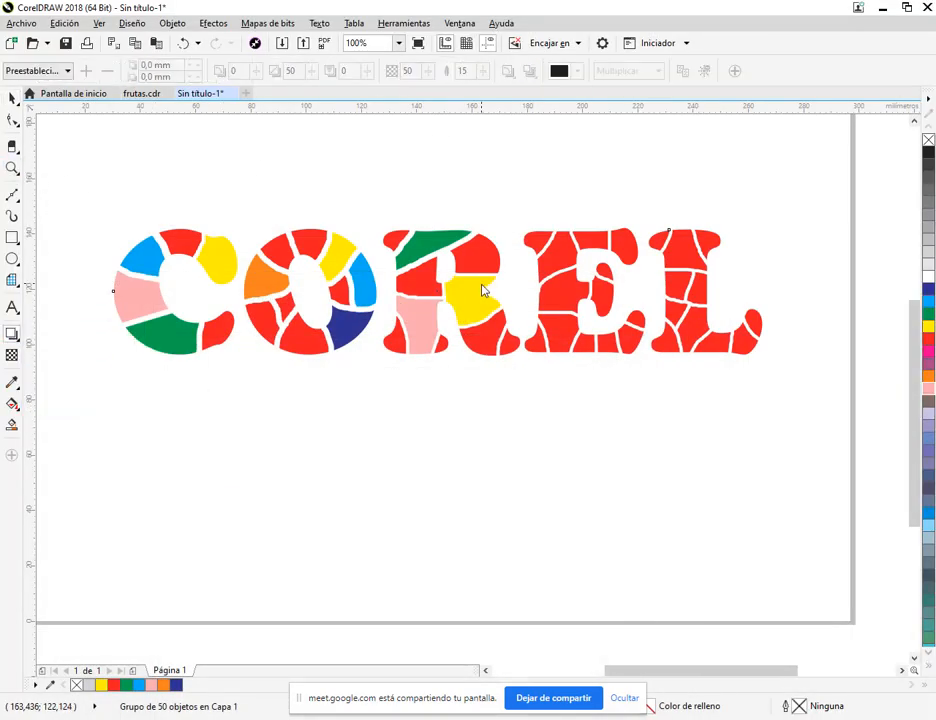
pyautogui.scroll(-2, 483, 291)
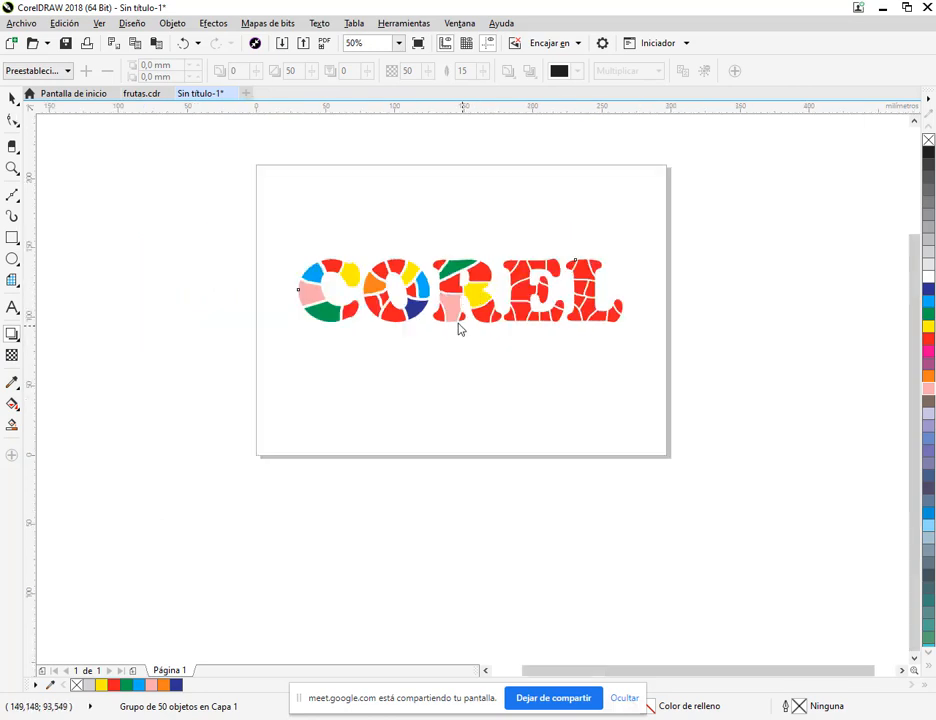
# Step: Try a slanted drop shadow from the lettering's base and a horizontal one from its center, and undo both
pyautogui.moveTo(458, 325); pyautogui.dragTo(588, 310)
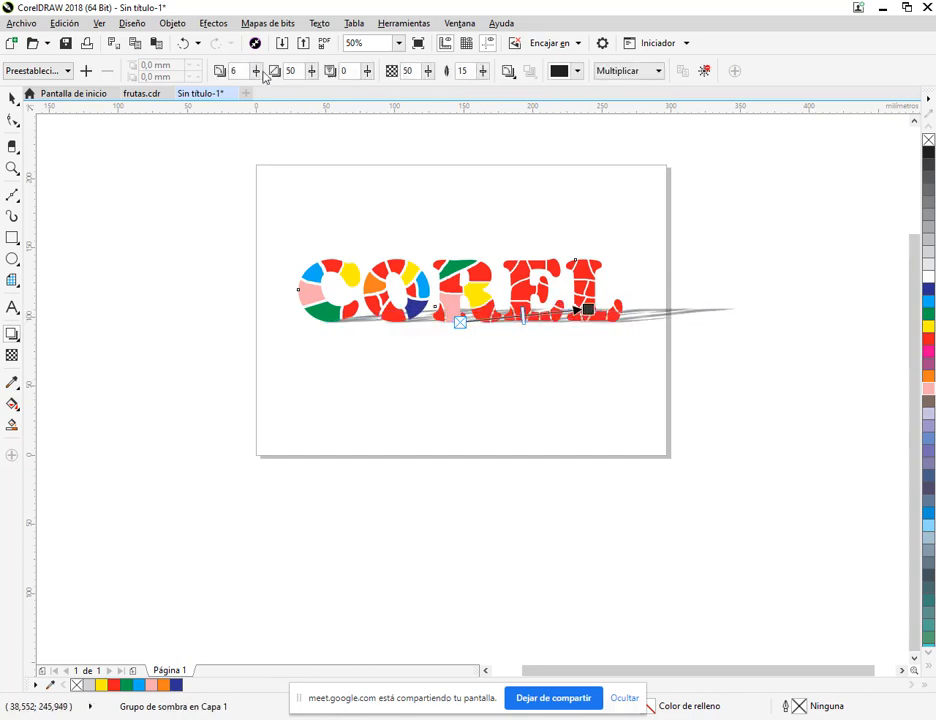
pyautogui.click(184, 43)
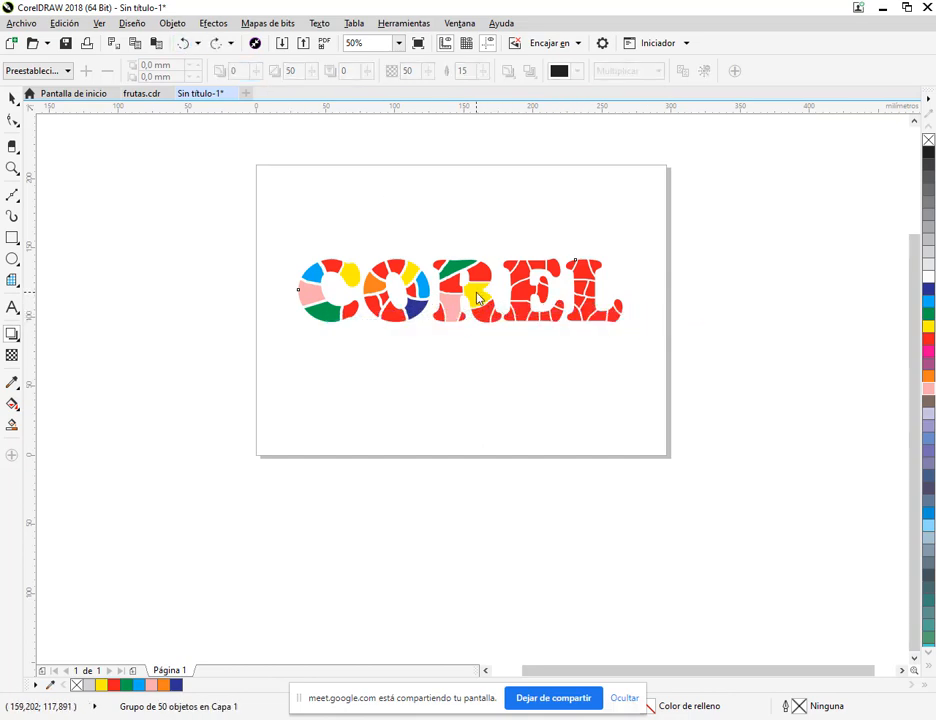
pyautogui.moveTo(475, 294); pyautogui.dragTo(613, 311)
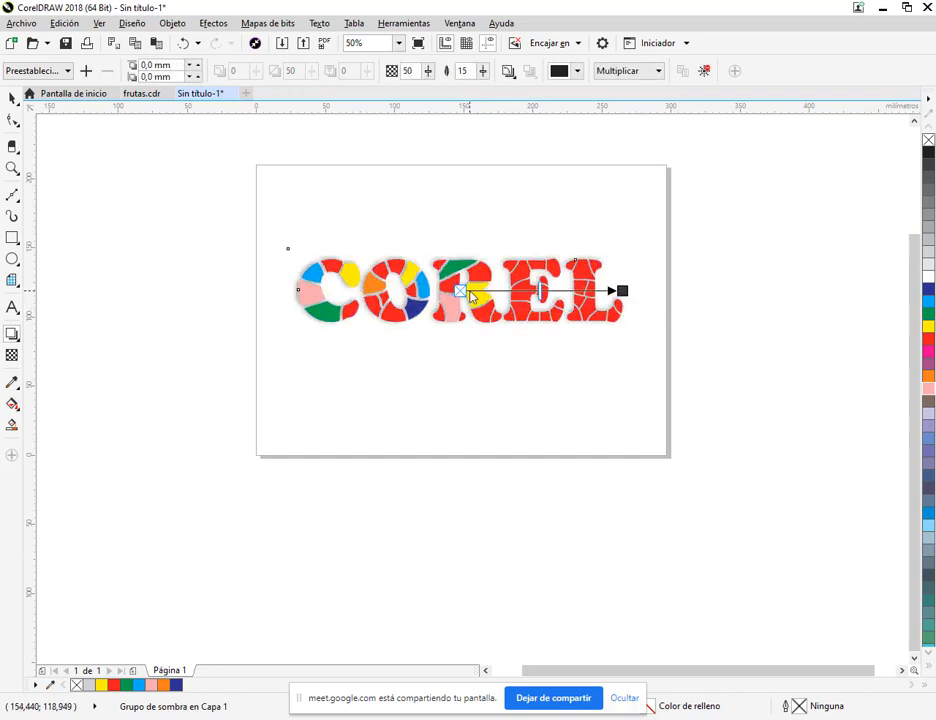
pyautogui.click(184, 43)
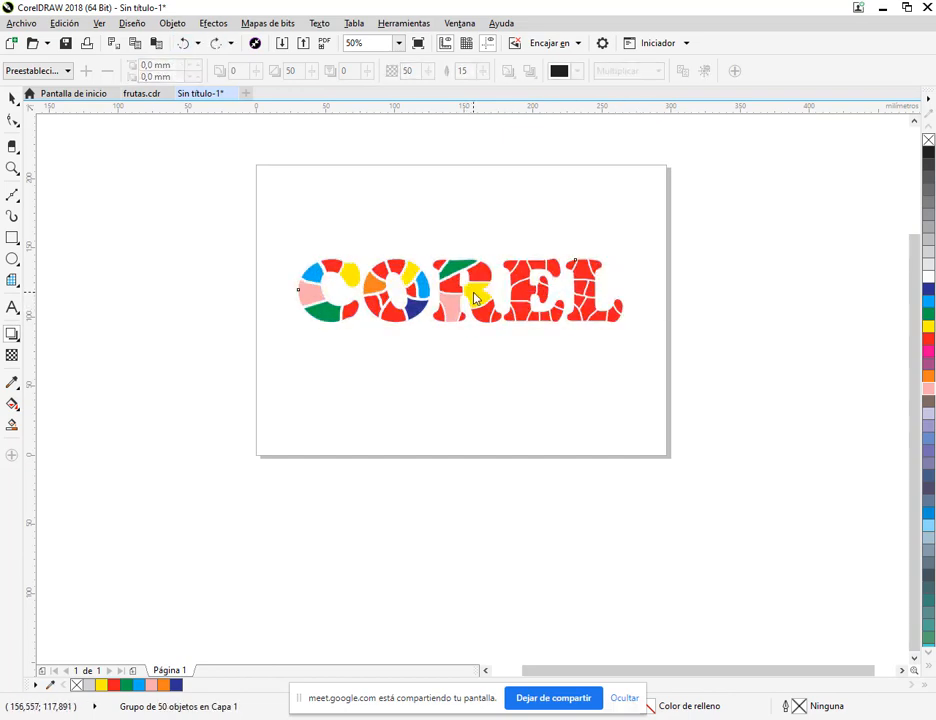
# Step: Add a drop shadow to the COREL group, offset about 7 mm right and 1.4 mm down, and set its feathering to 6
pyautogui.moveTo(476, 292)
pyautogui.mouseDown()
pyautogui.moveTo(543, 299)
pyautogui.moveTo(522, 307)
pyautogui.moveTo(636, 302)
pyautogui.moveTo(638, 330)
pyautogui.moveTo(625, 326)
pyautogui.mouseUp()
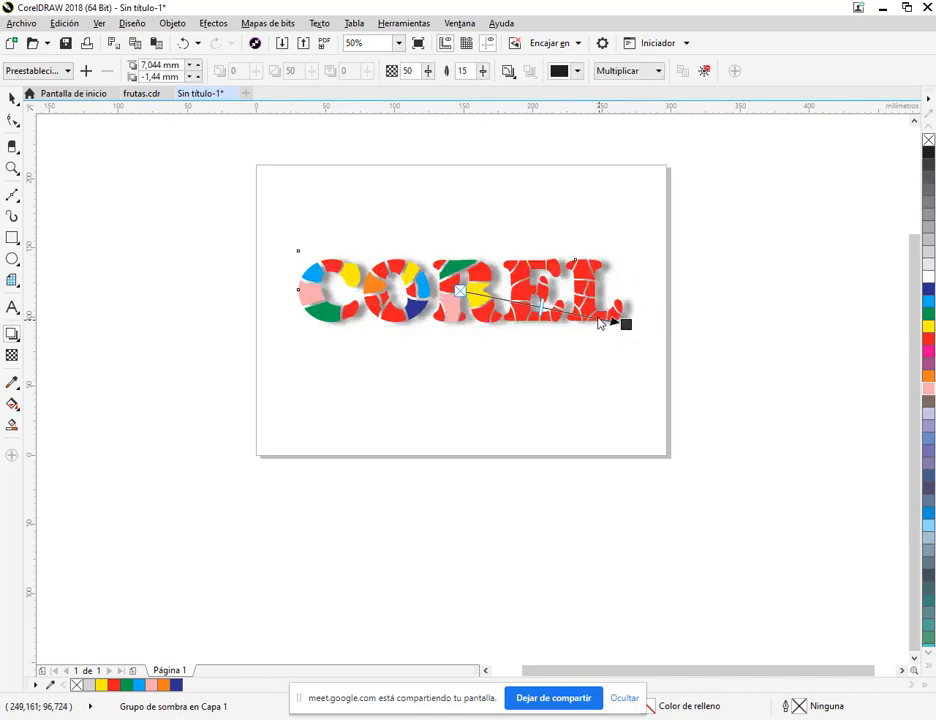
pyautogui.scroll(2, 638, 299)
pyautogui.hotkey('alt', 'Tab')
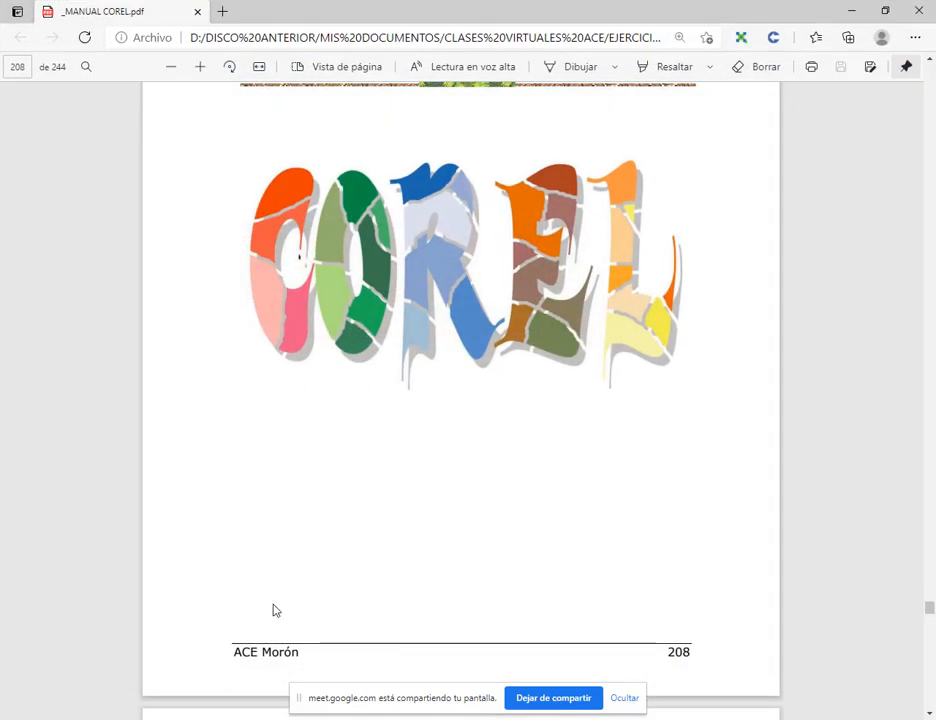
pyautogui.hotkey('alt', 'Tab')
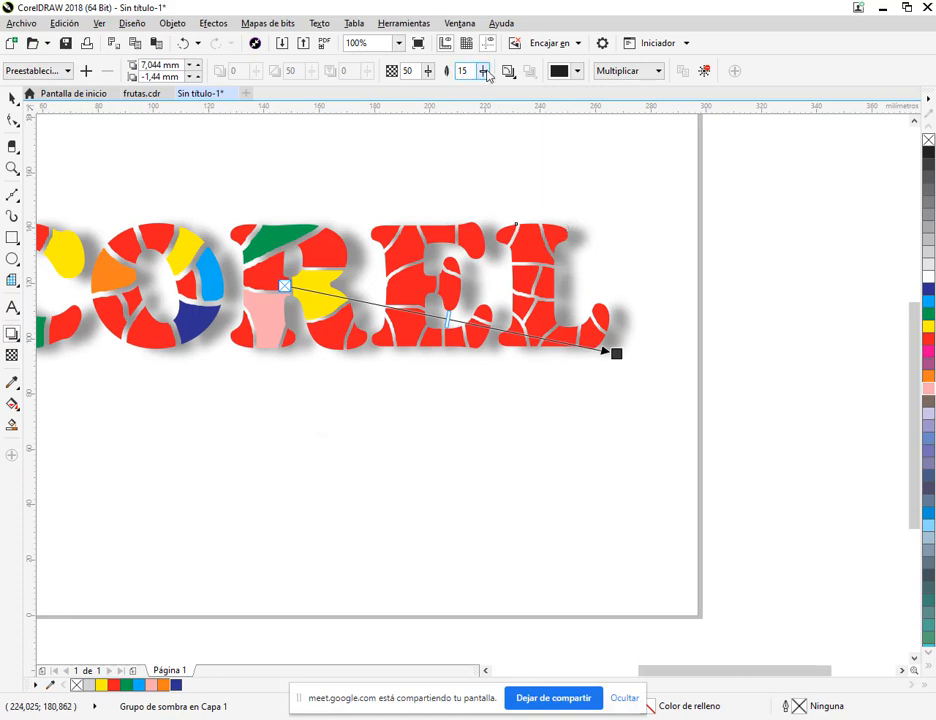
pyautogui.moveTo(484, 72)
pyautogui.mouseDown()
pyautogui.moveTo(483, 94)
pyautogui.moveTo(487, 84)
pyautogui.mouseUp()
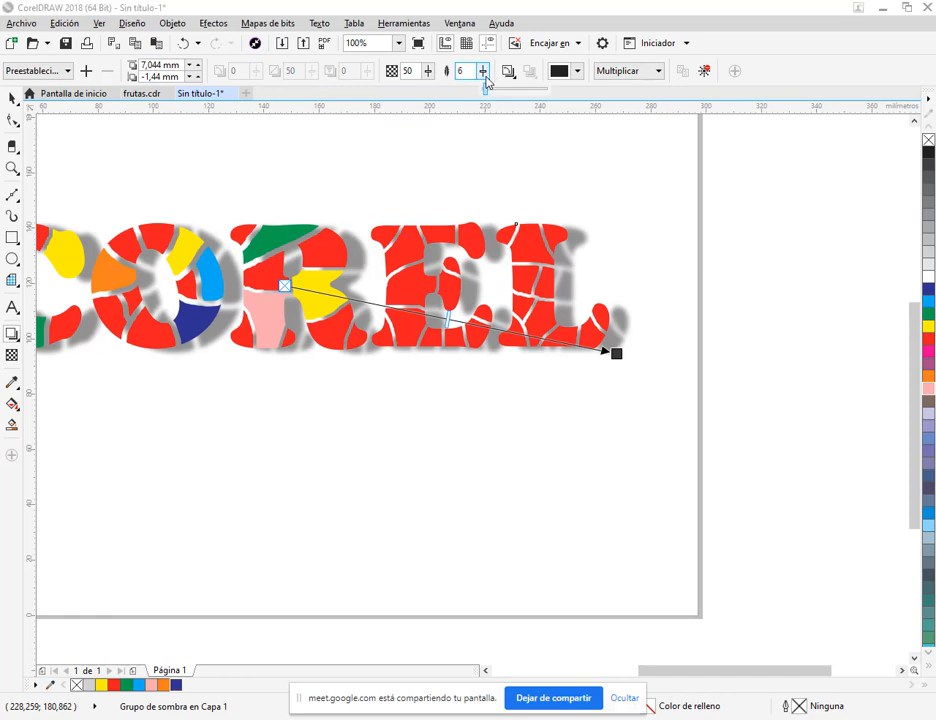
# Step: Compare with the lettering on page 208 of the manual, return to CorelDRAW, try shadow feathering 0 and set it to 3
pyautogui.hotkey('alt', 'Tab')
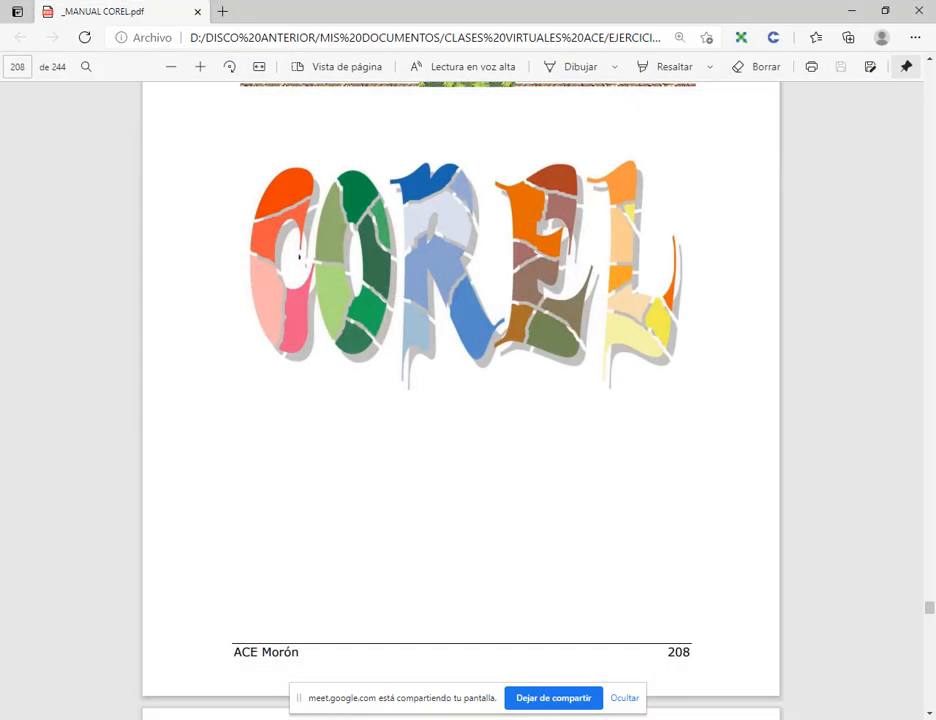
pyautogui.hotkey('alt', 'Tab')
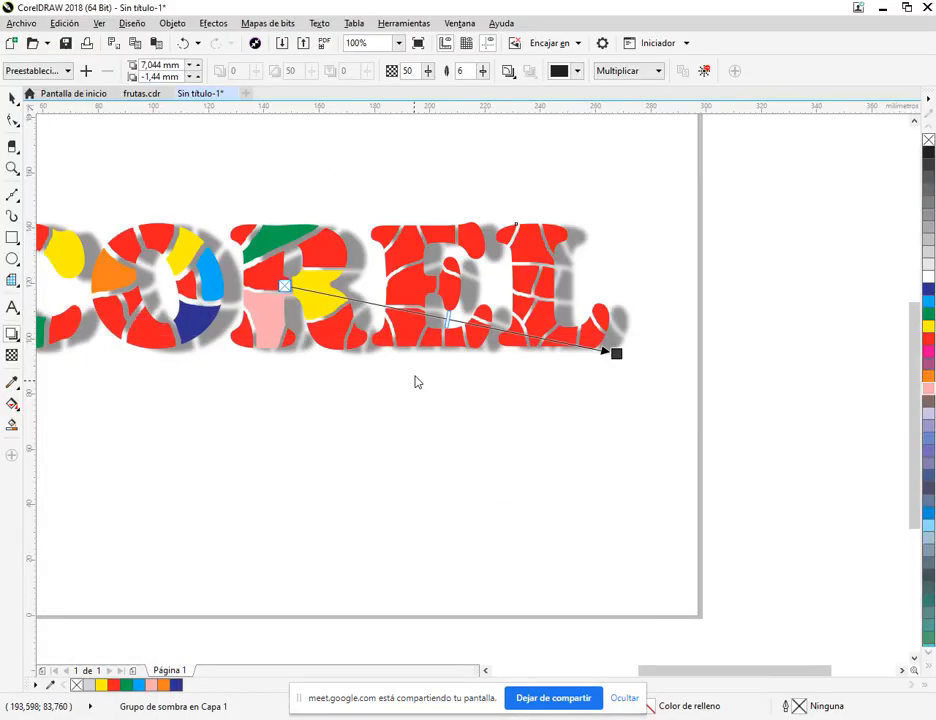
pyautogui.click(487, 80)
pyautogui.moveTo(468, 88); pyautogui.dragTo(470, 96)
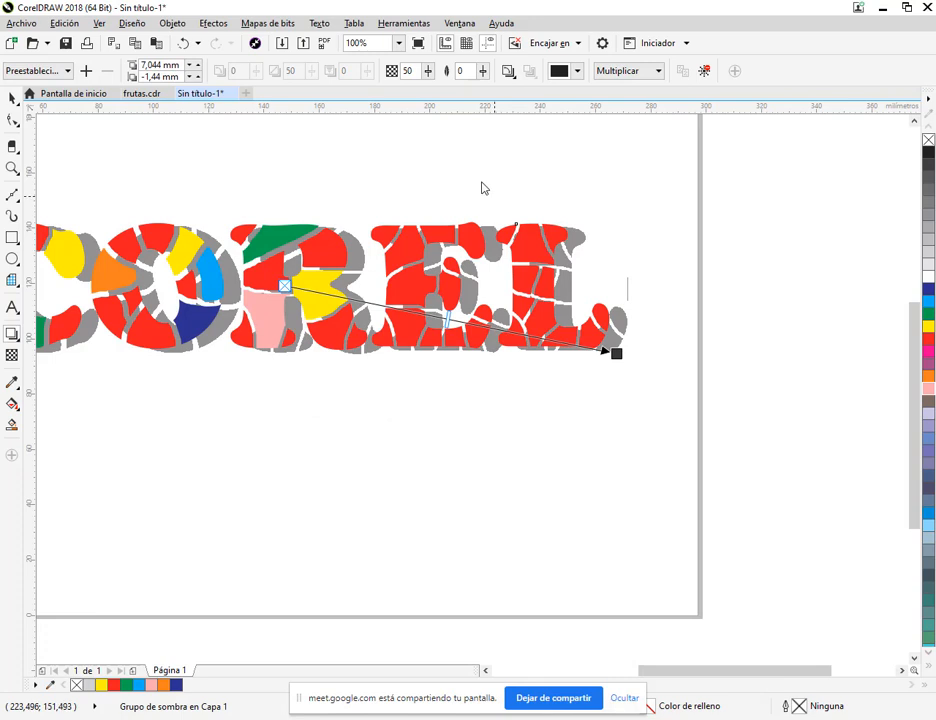
pyautogui.click(484, 76)
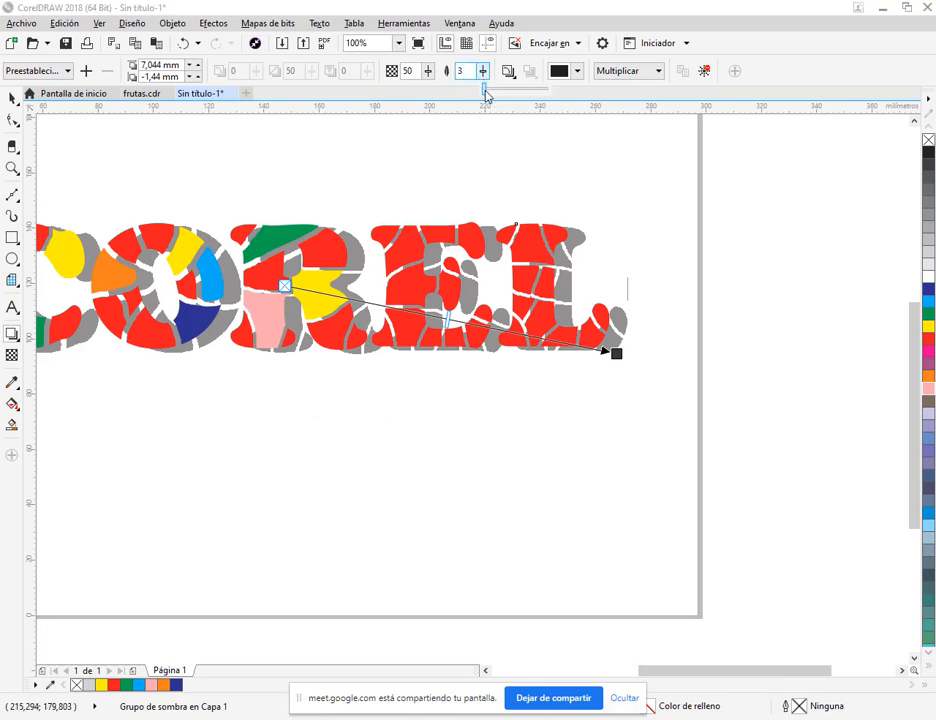
pyautogui.moveTo(486, 93); pyautogui.dragTo(486, 96)
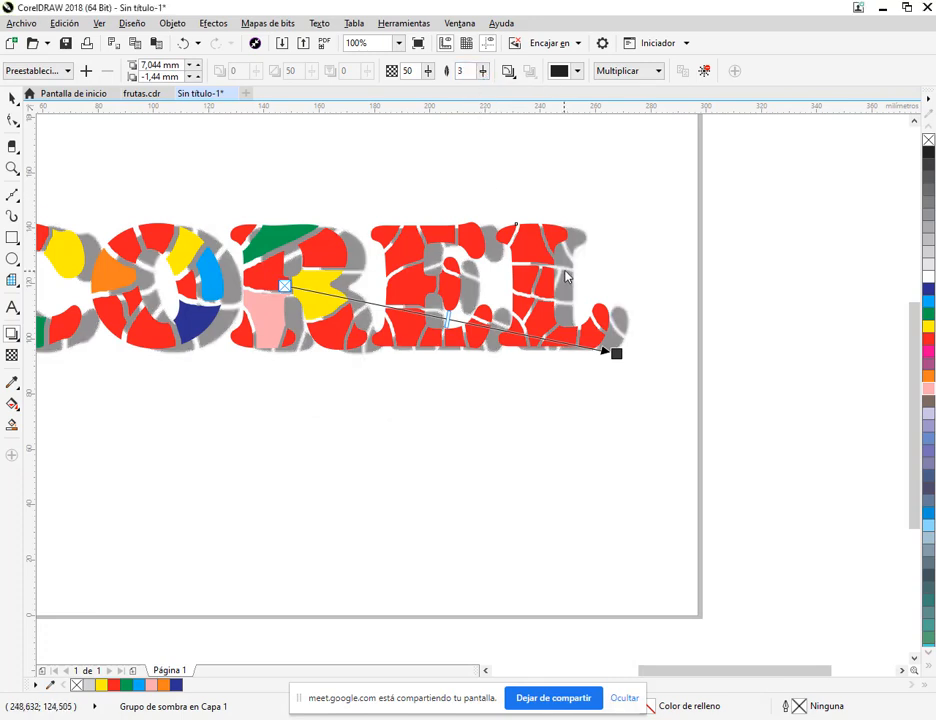
# Step: Activate the Pick tool, deselect the COREL lettering and examine the finished design on the whole page
pyautogui.click(12, 97)
pyautogui.click(372, 213)
pyautogui.scroll(-2, 372, 213)
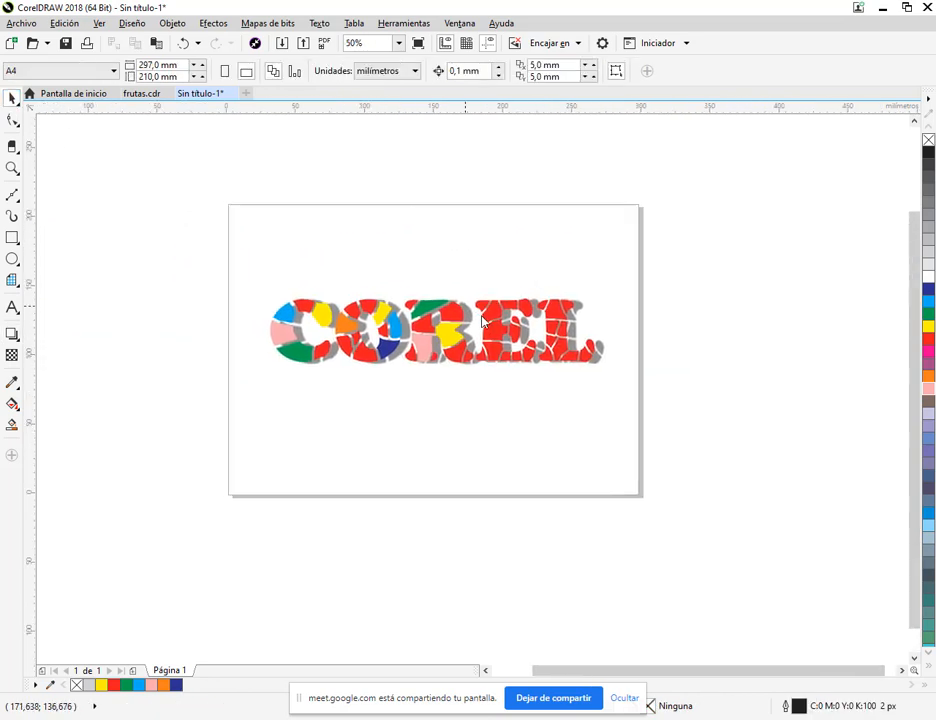
pyautogui.click(502, 336)
pyautogui.click(543, 478)
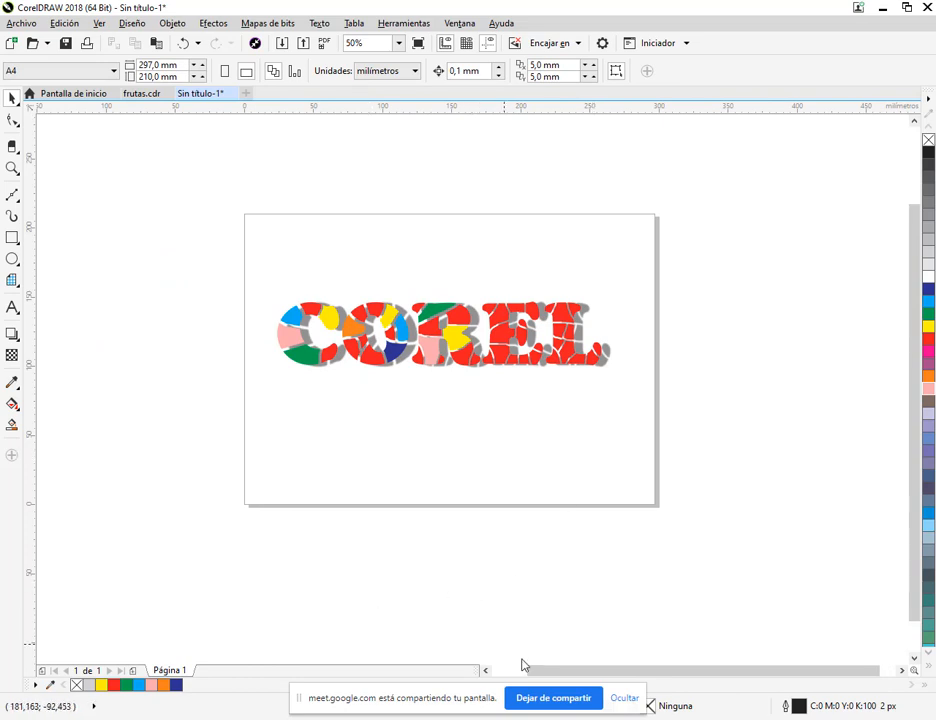
# Step: Stop sharing the screen and switch to the Google Meet call
pyautogui.click(565, 699)
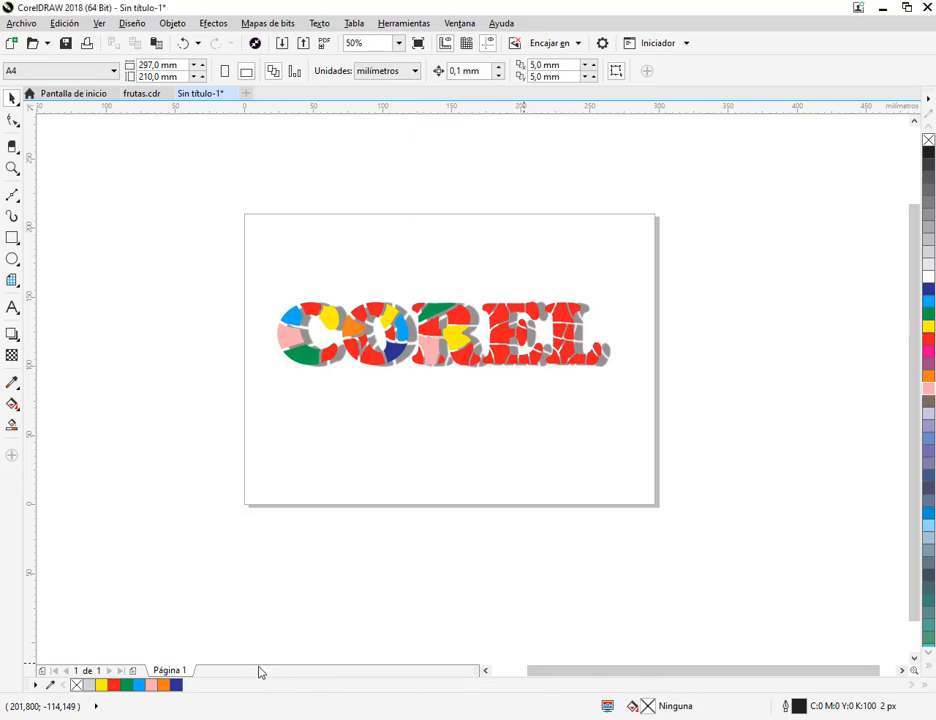
pyautogui.click(119, 668)
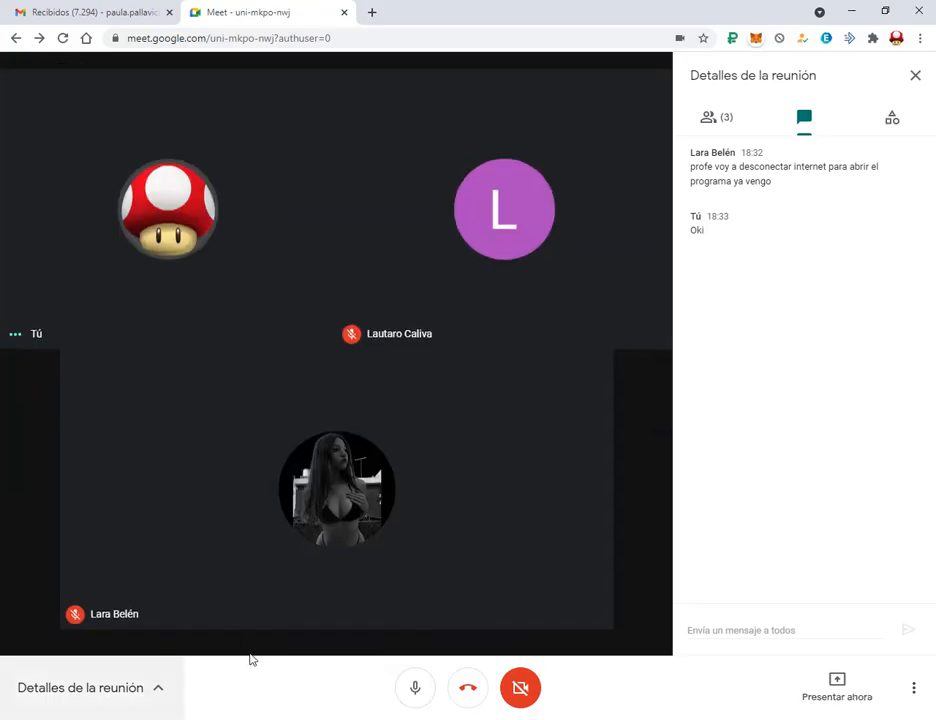